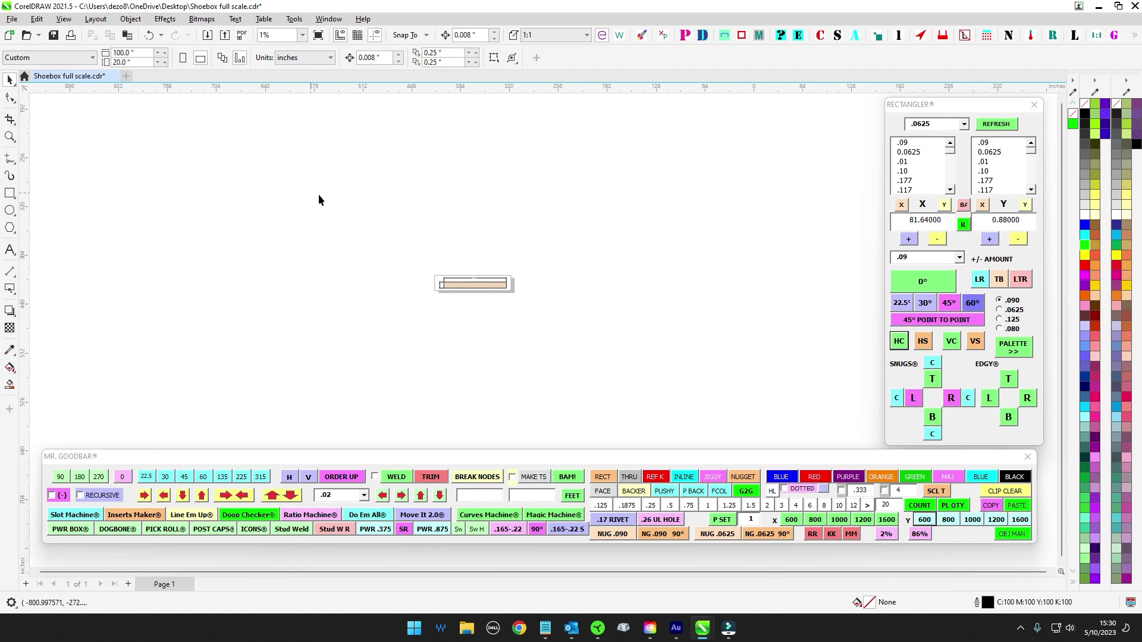
Step: Examine the full-scale shoebox drawing, including the tan rectangle and its width and height dimensions
scroll(515, 292, "up", 2)
scroll(458, 249, "up", 3)
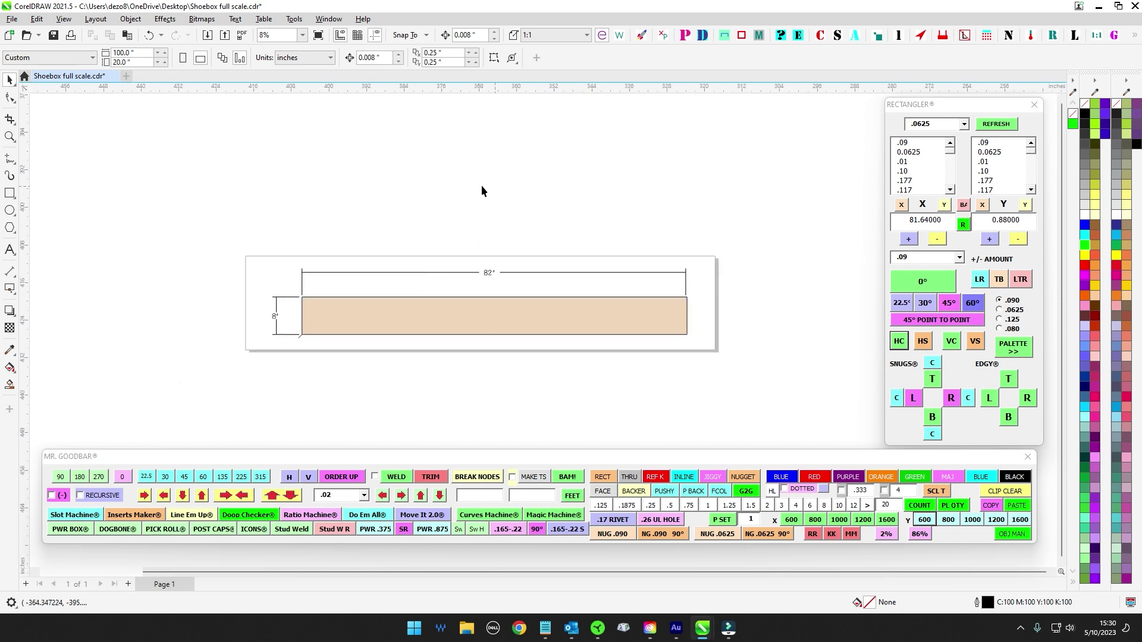
left_click_drag(119, 228, 833, 387)
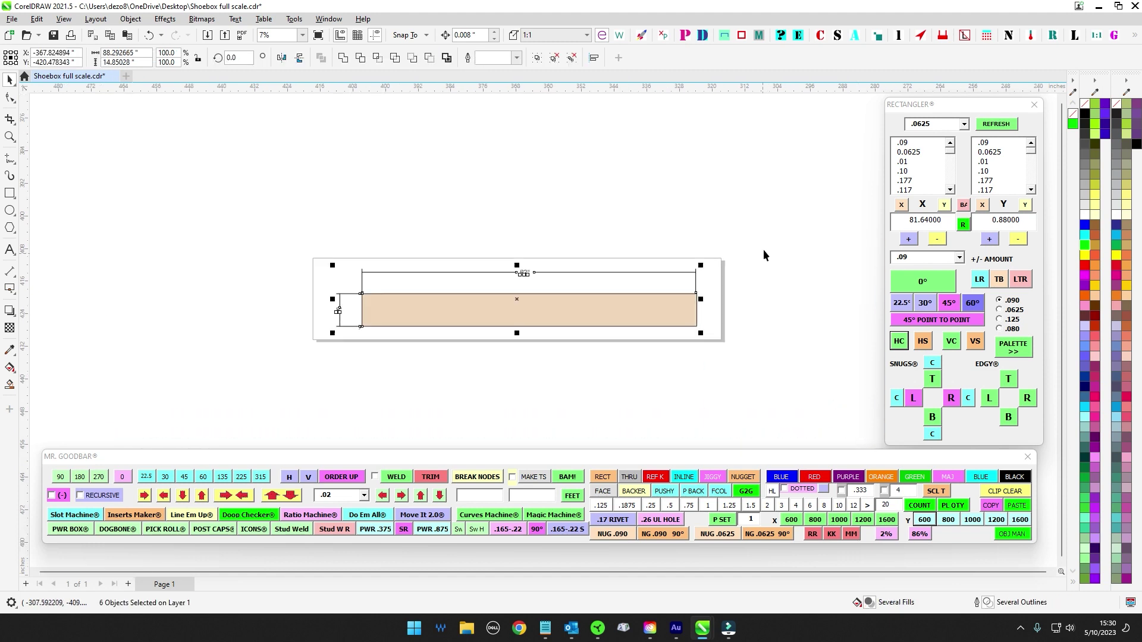
scroll(587, 218, "down", 1)
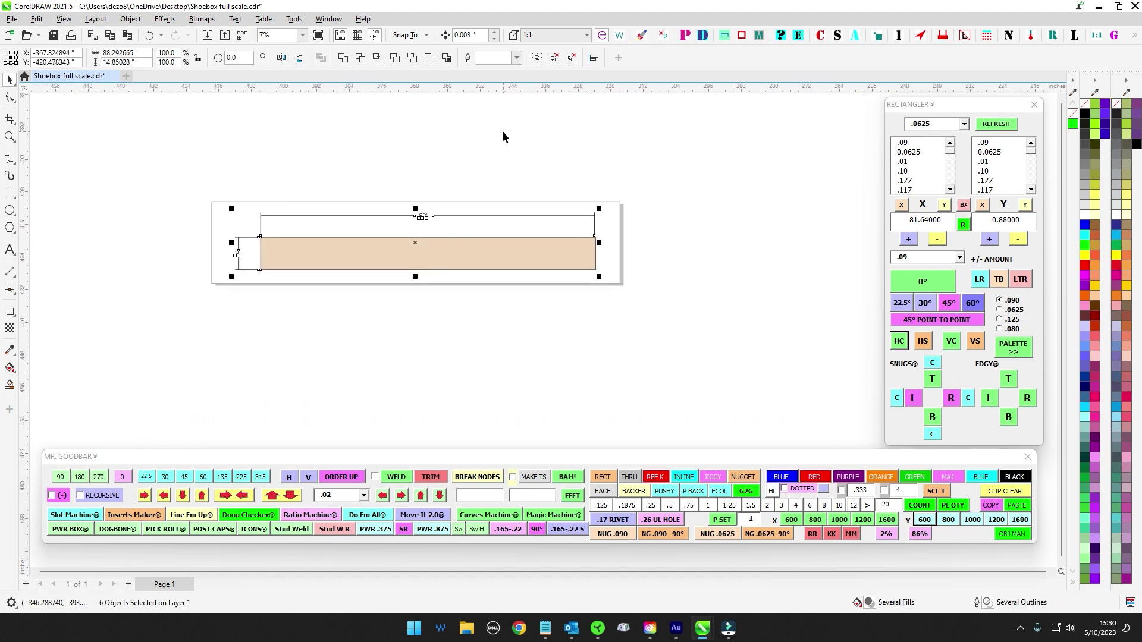
left_click_drag(116, 145, 715, 380)
left_click(758, 329)
scroll(759, 328, "down", 2)
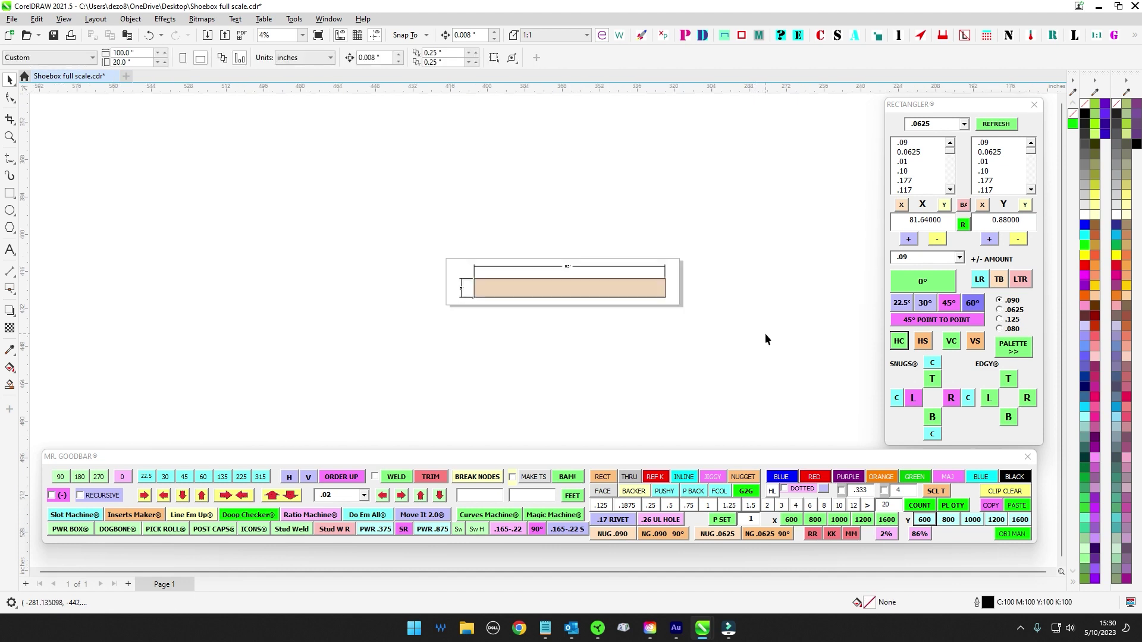
left_click_drag(765, 334, 696, 304)
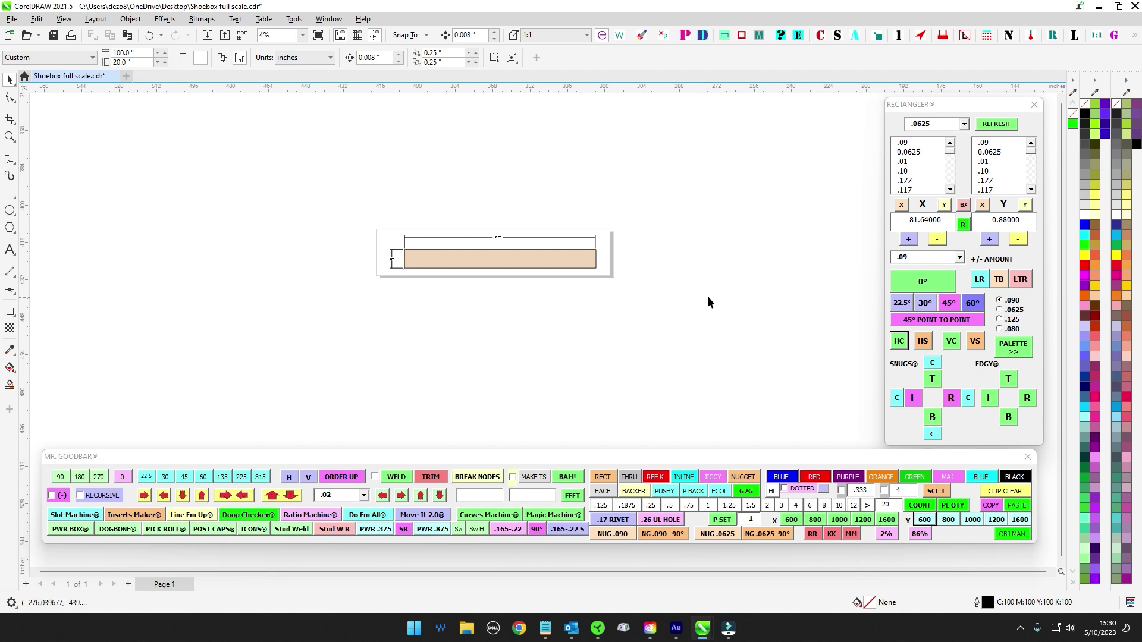
mouse_move(801, 458)
left_mouse_down()
mouse_move(809, 375)
mouse_move(823, 464)
mouse_move(805, 465)
left_mouse_up()
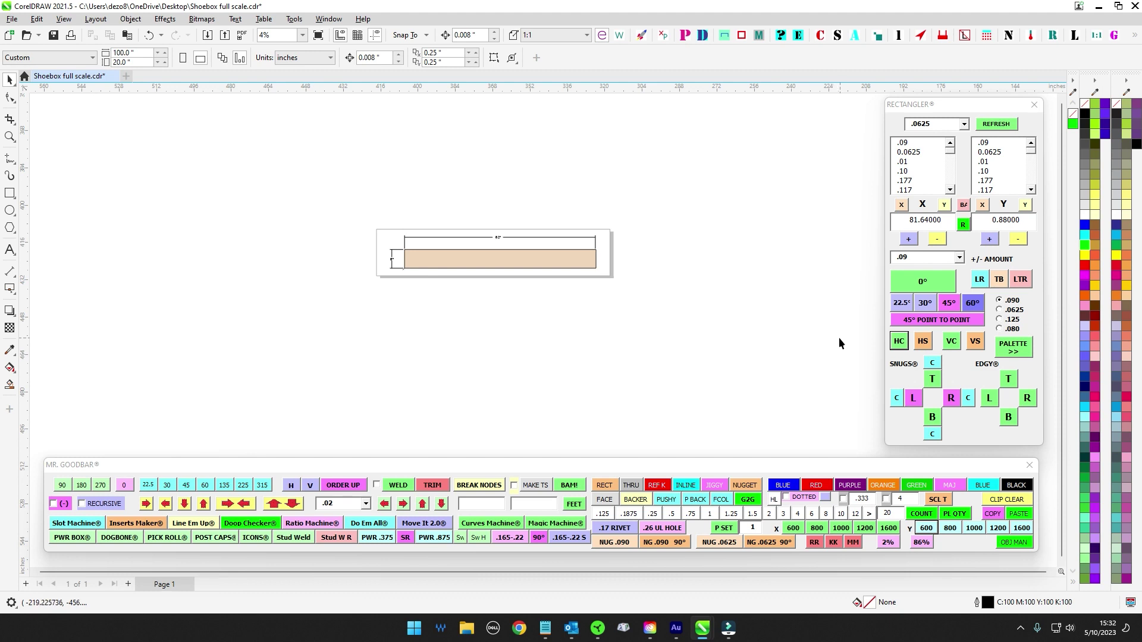
scroll(605, 265, "up", 4)
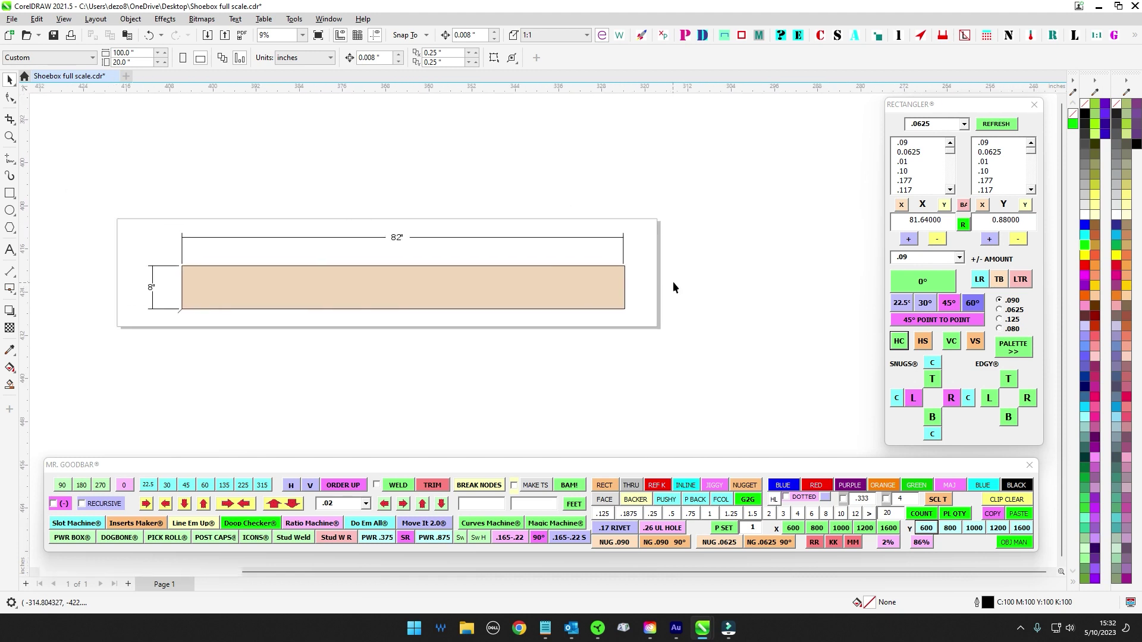
scroll(685, 285, "down", 1)
left_click_drag(685, 287, 698, 290)
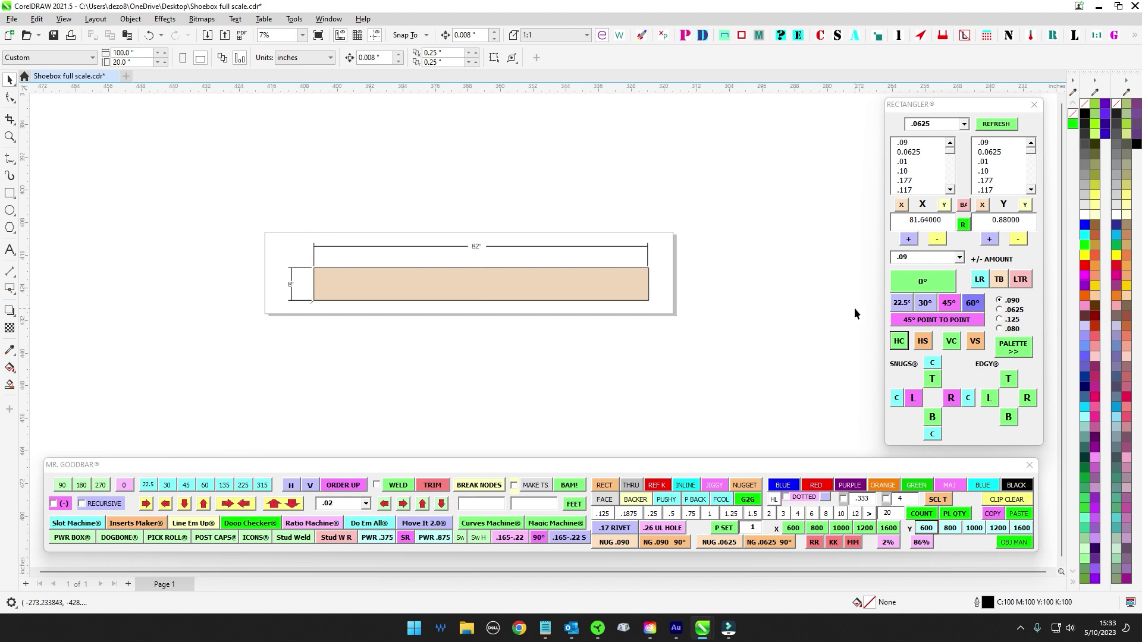
scroll(827, 282, "up", 1)
scroll(795, 315, "down", 1)
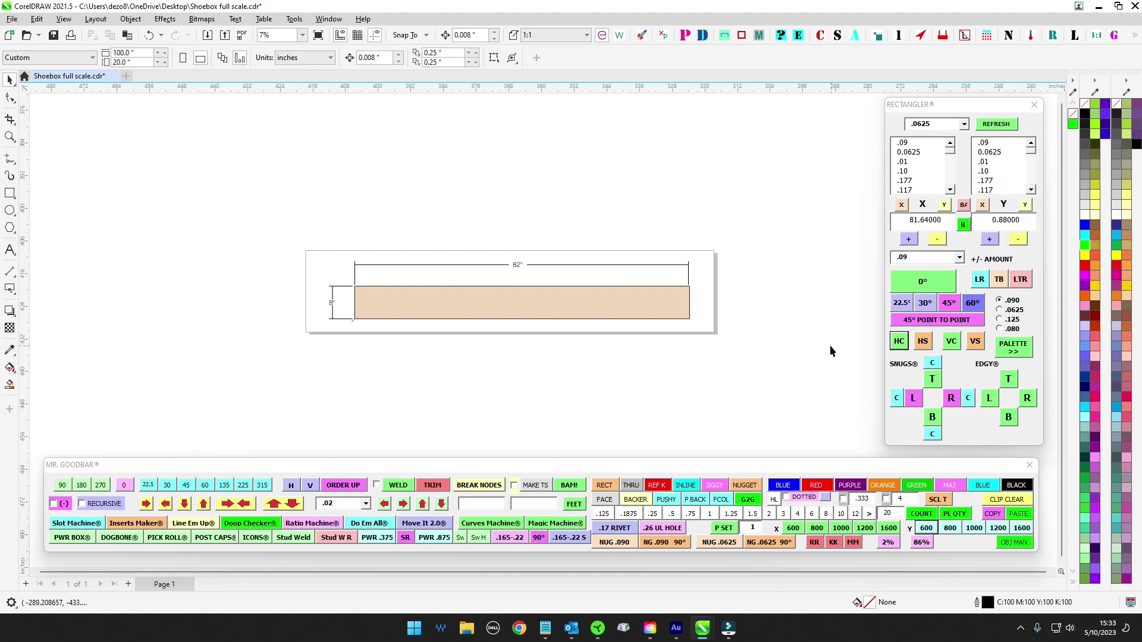
scroll(818, 327, "up", 2)
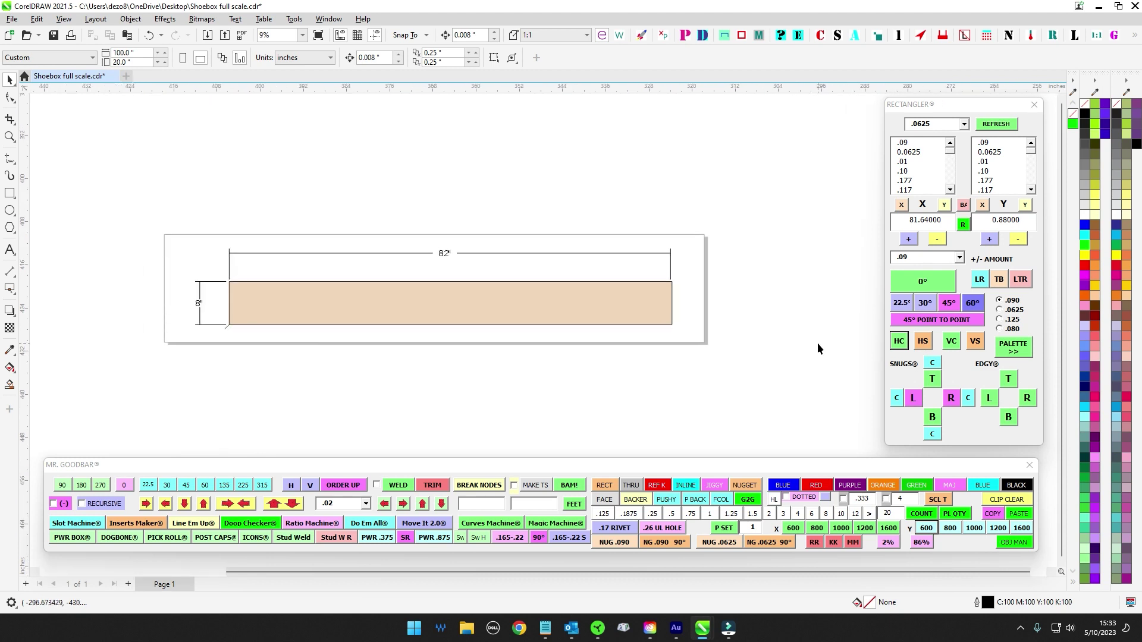
left_click_drag(818, 343, 834, 336)
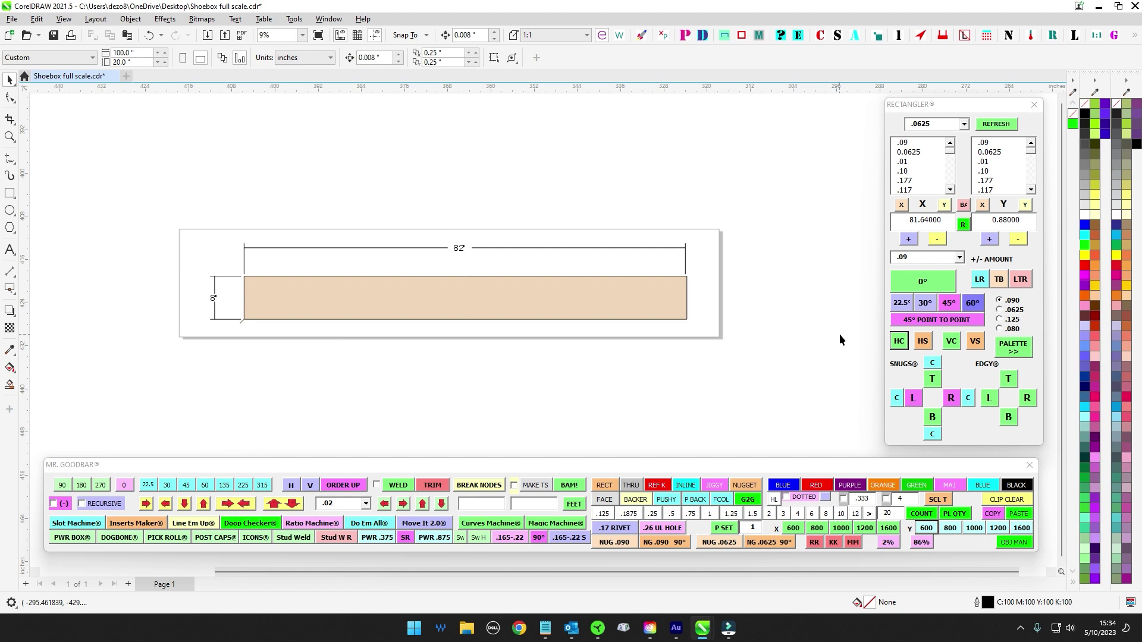
left_click_drag(791, 334, 802, 336)
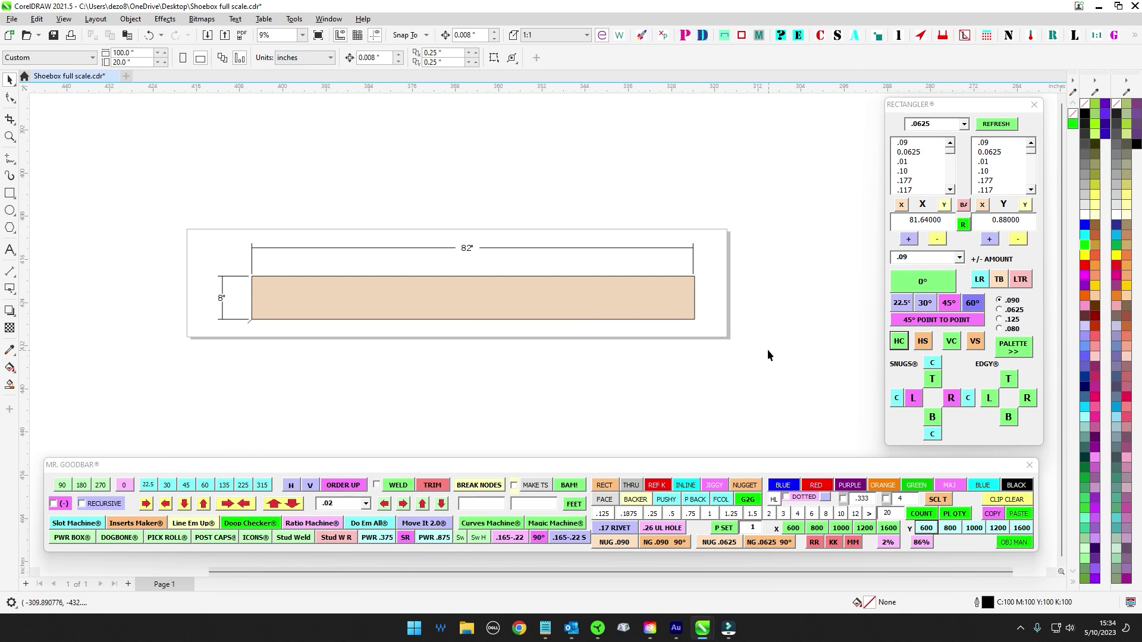
scroll(753, 327, "left", 1)
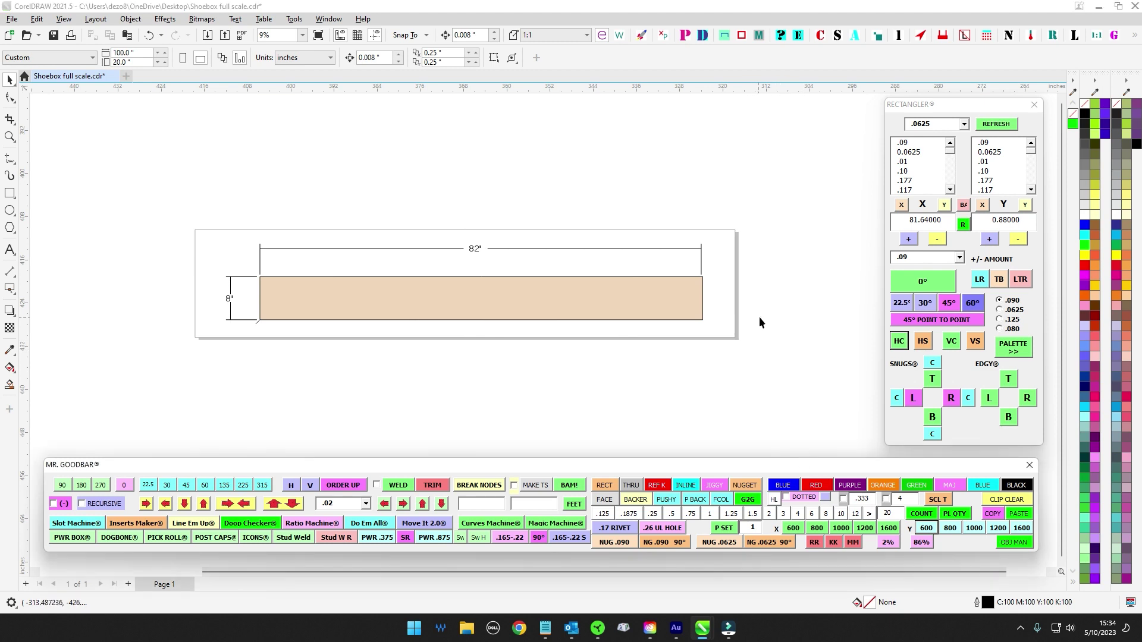
left_click(794, 313)
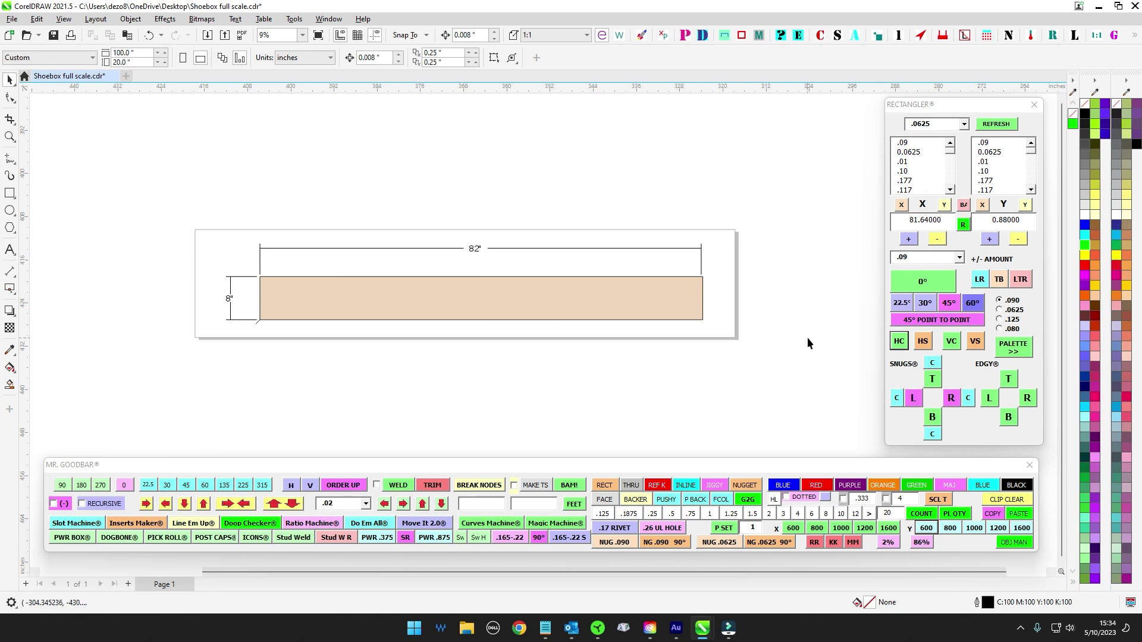
scroll(809, 337, "up", 1)
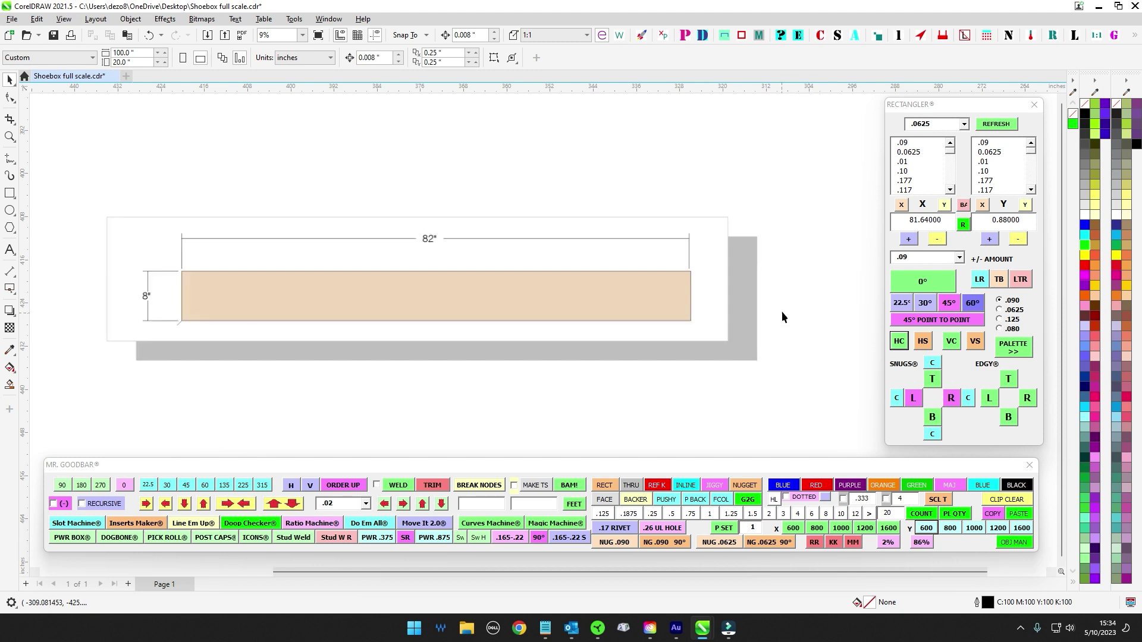
left_click_drag(823, 318, 828, 309)
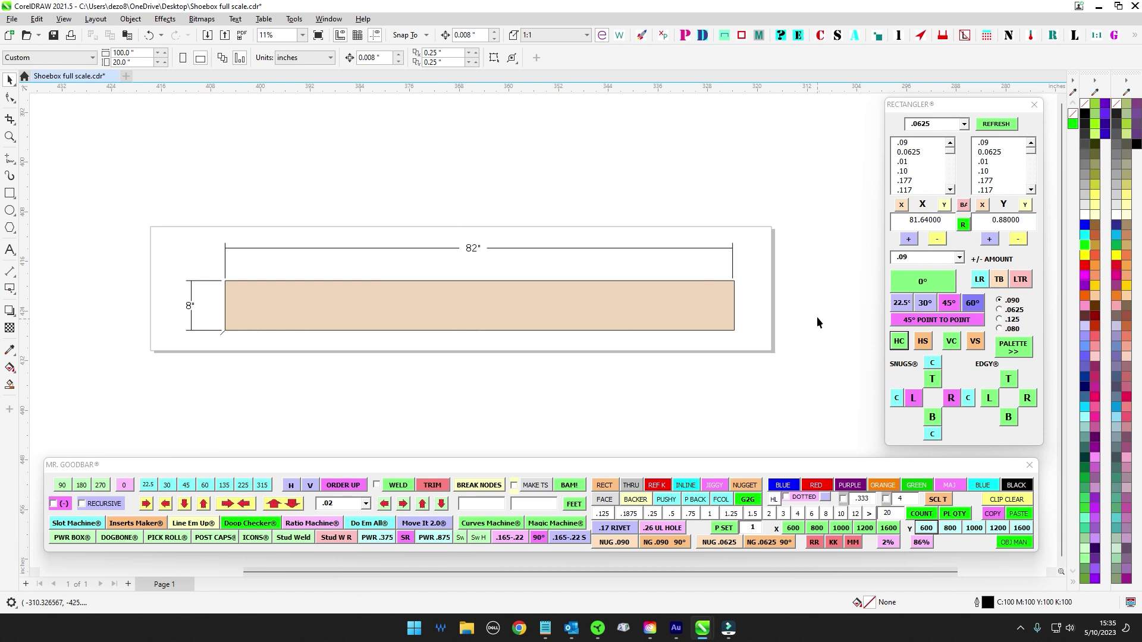
mouse_move(817, 322)
left_mouse_down()
mouse_move(844, 327)
mouse_move(840, 317)
left_mouse_up()
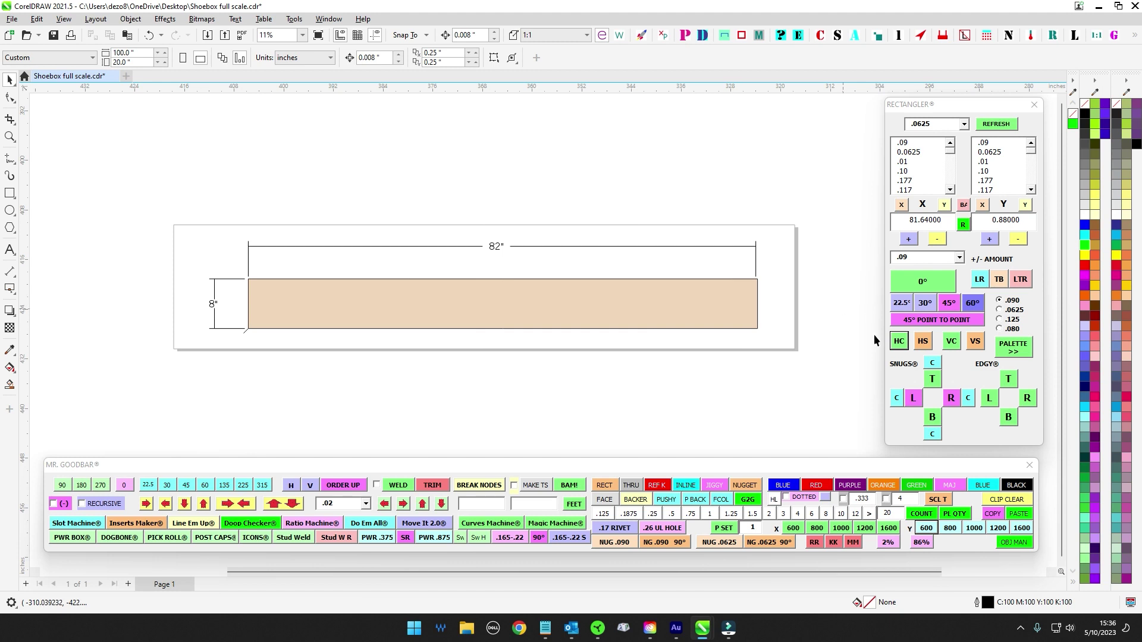
mouse_move(878, 467)
left_mouse_down()
mouse_move(845, 314)
mouse_move(852, 292)
mouse_move(870, 463)
left_mouse_up()
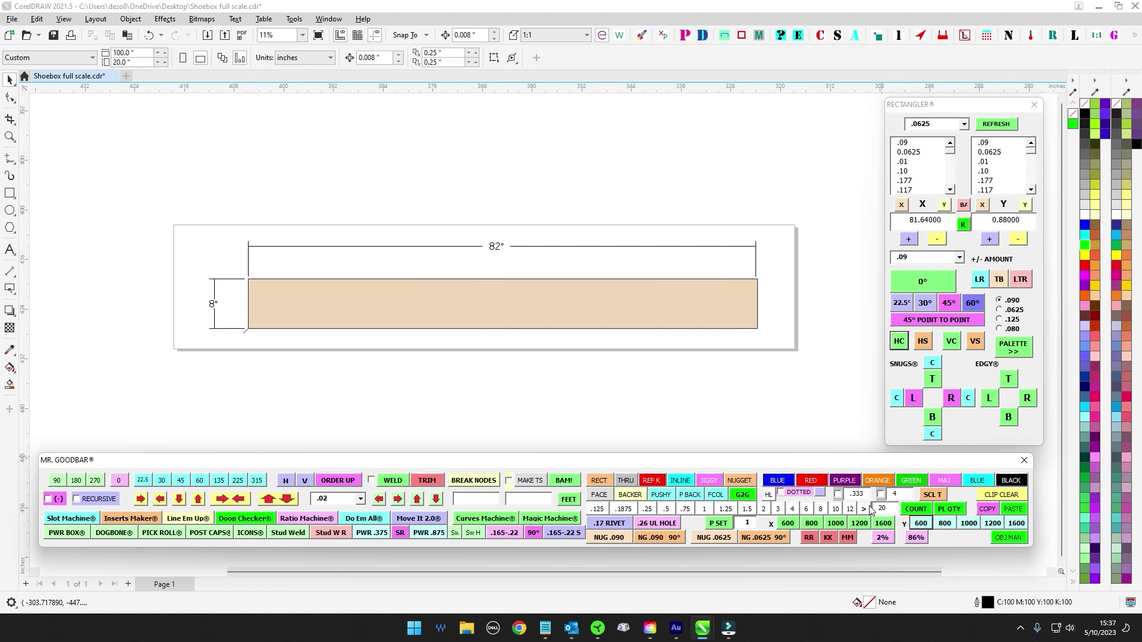
left_click_drag(870, 466, 876, 469)
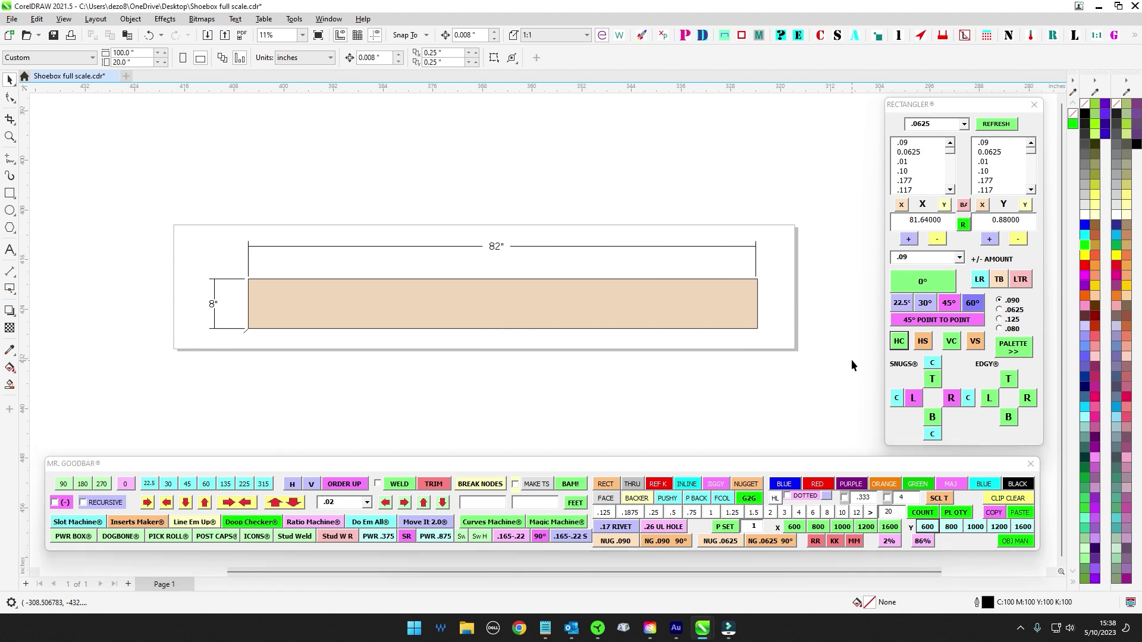
scroll(745, 361, "up", 1)
scroll(773, 360, "down", 1)
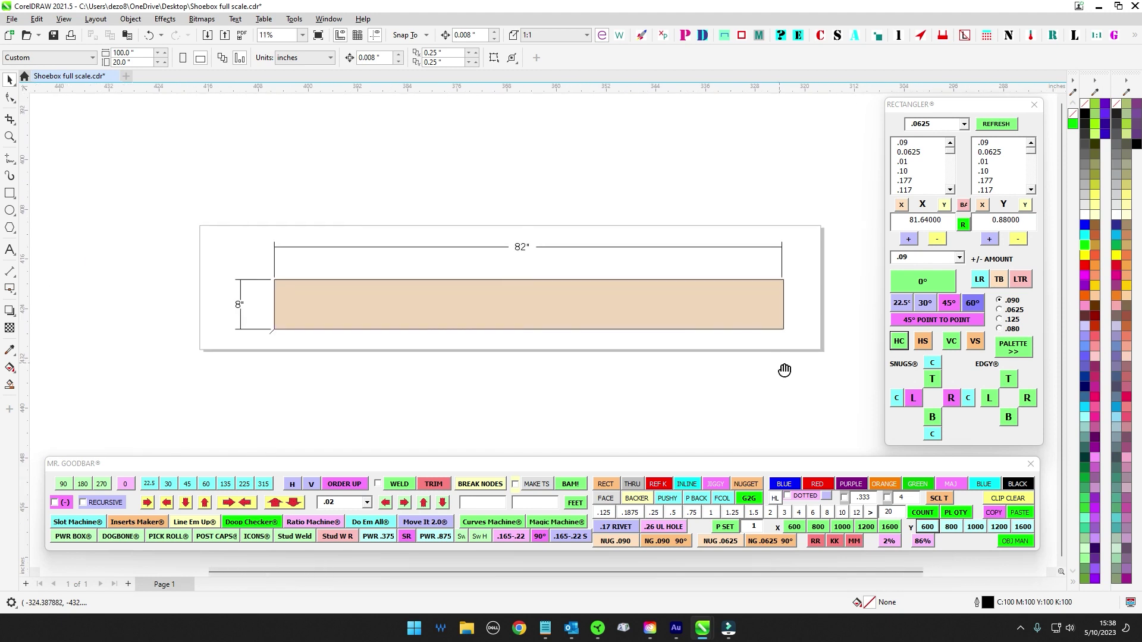
scroll(784, 344, "up", 1)
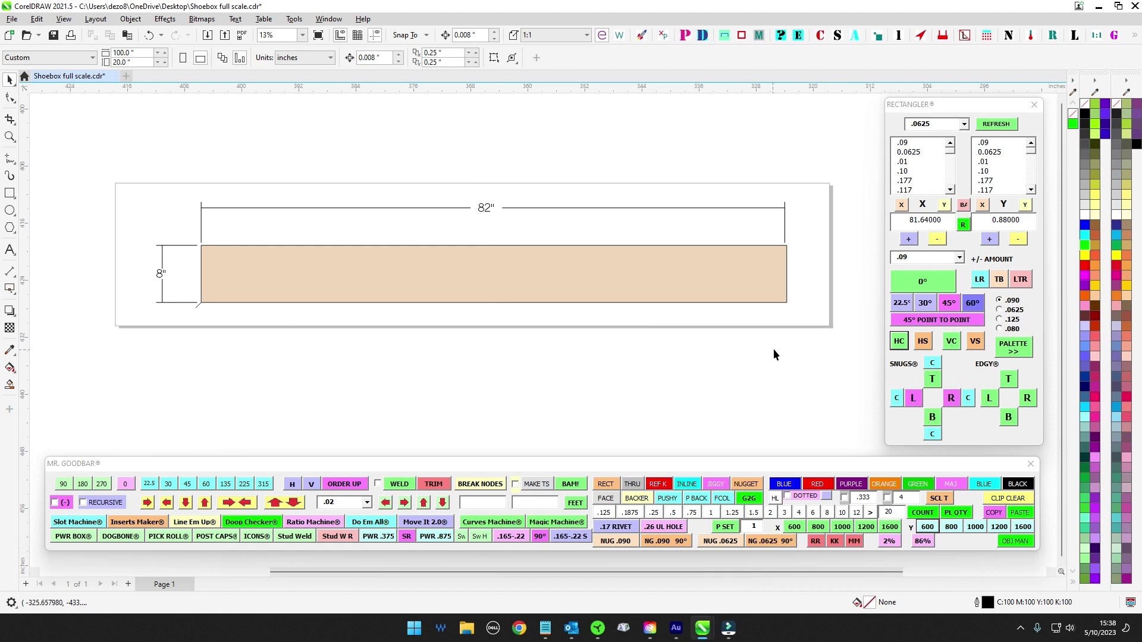
left_click_drag(608, 360, 904, 378)
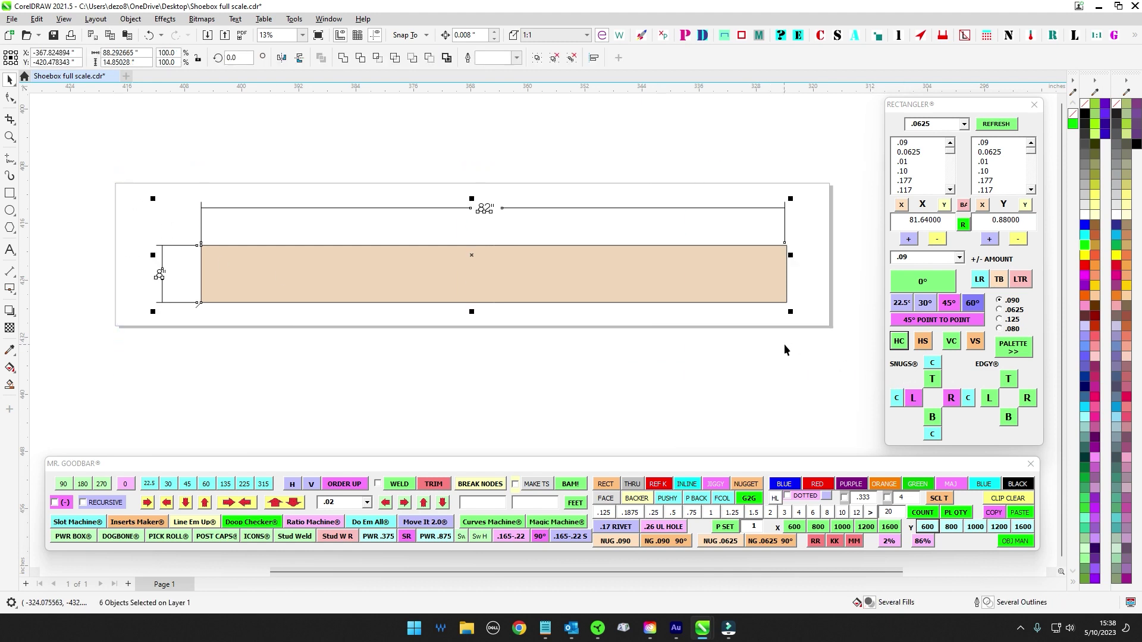
scroll(779, 357, "down", 1)
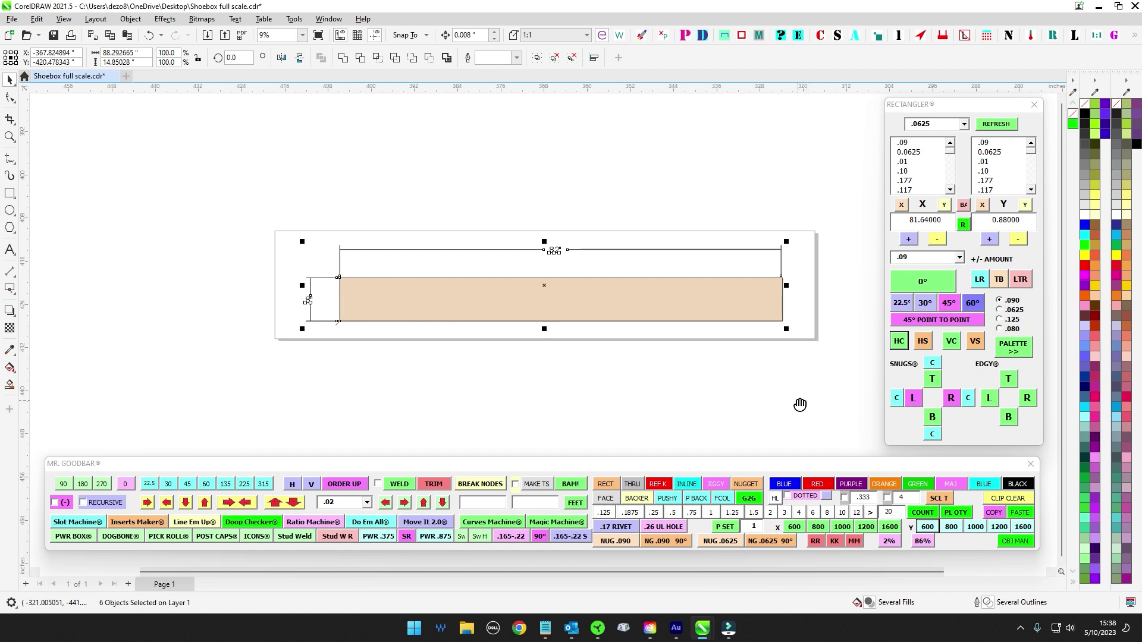
scroll(798, 398, "up", 1)
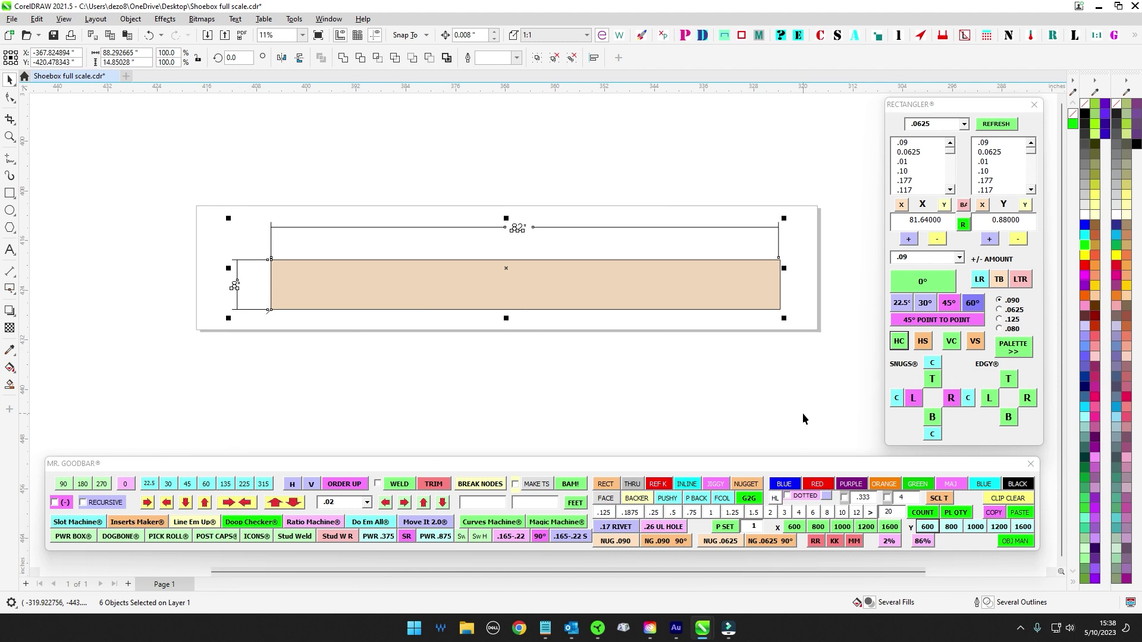
left_click(797, 379)
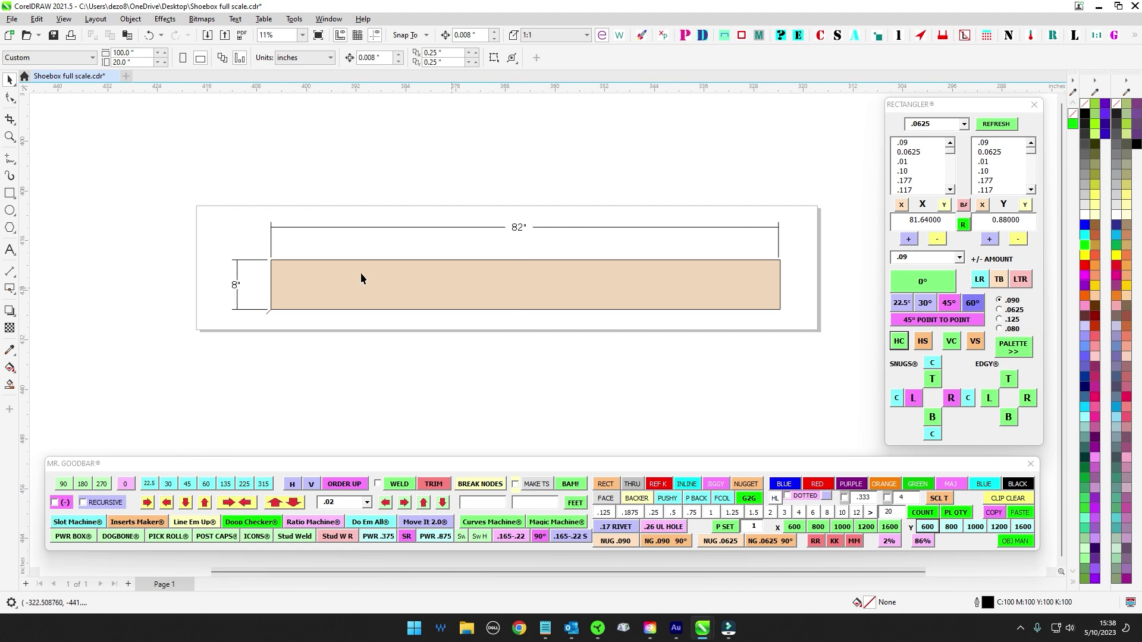
scroll(313, 258, "down", 1)
left_click_drag(245, 194, 919, 423)
left_click_drag(748, 375, 776, 395)
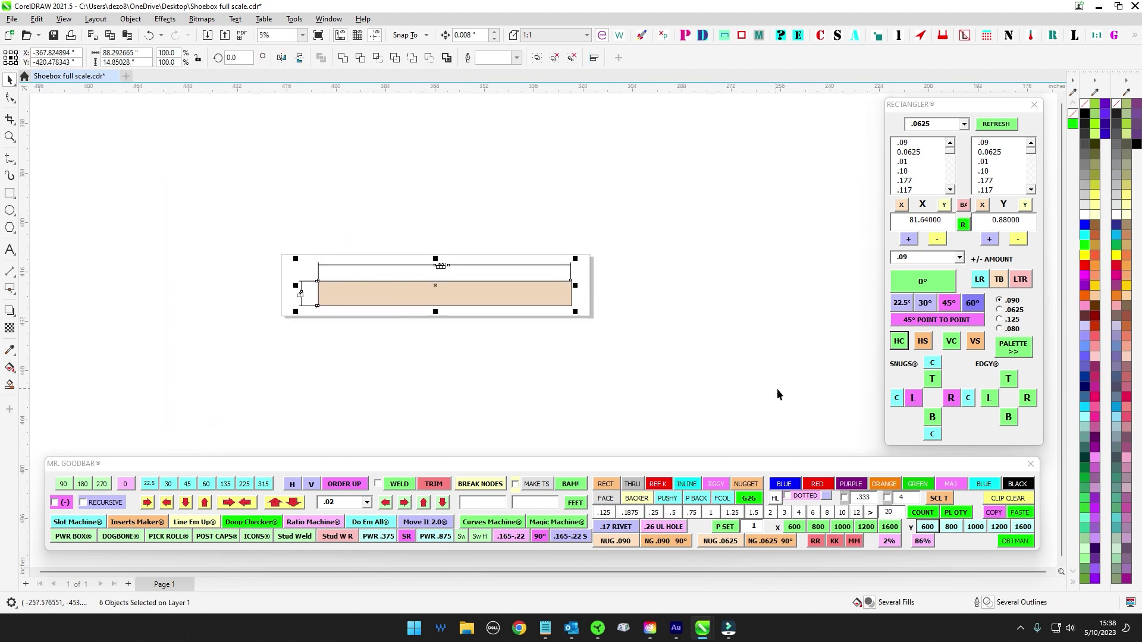
scroll(638, 304, "up", 1)
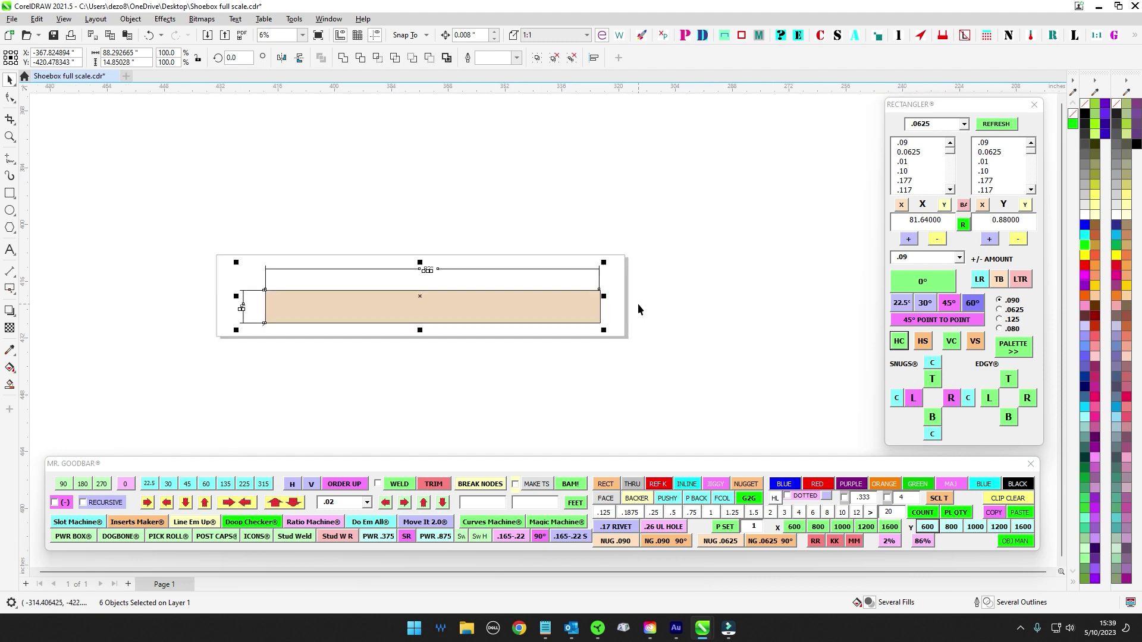
left_click_drag(645, 308, 709, 273)
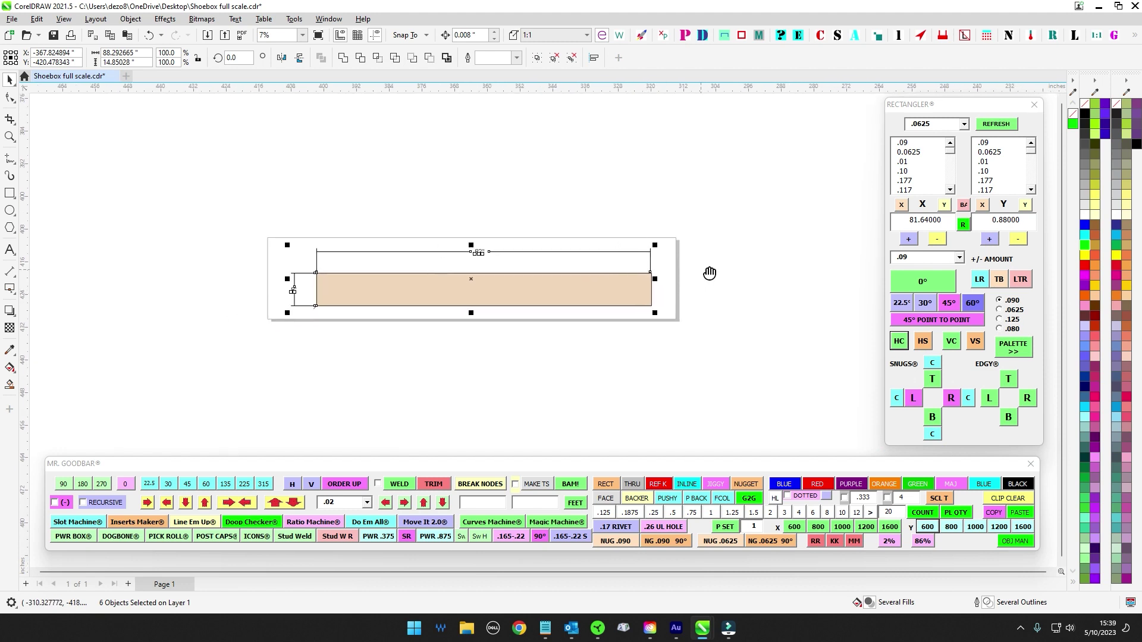
left_click_drag(183, 177, 819, 415)
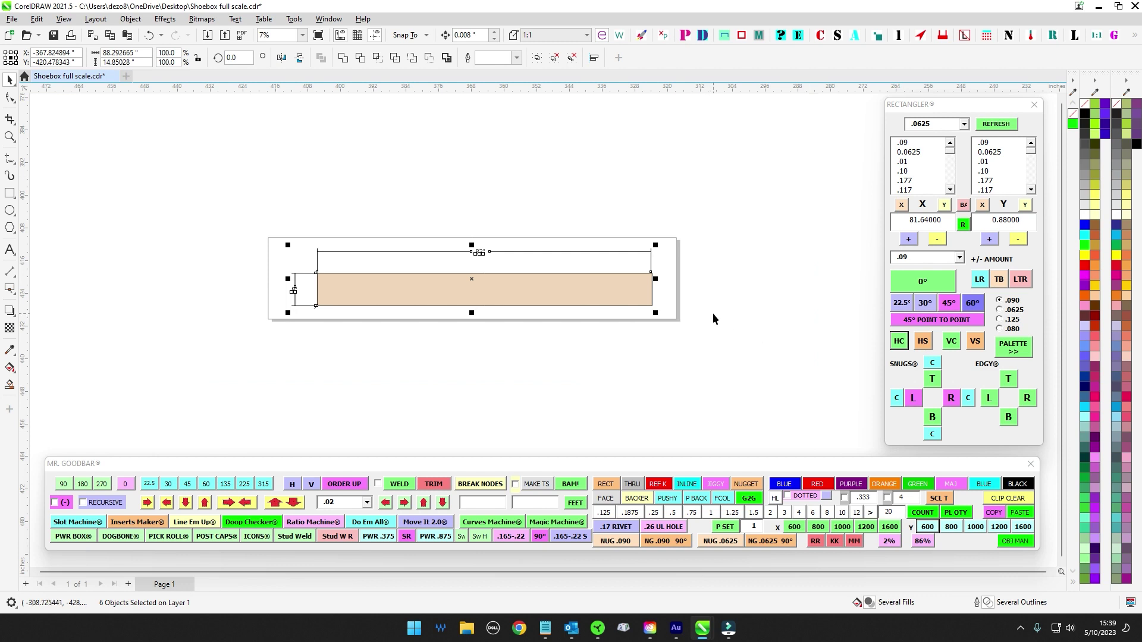
left_click(530, 176)
scroll(530, 178, "up", 2)
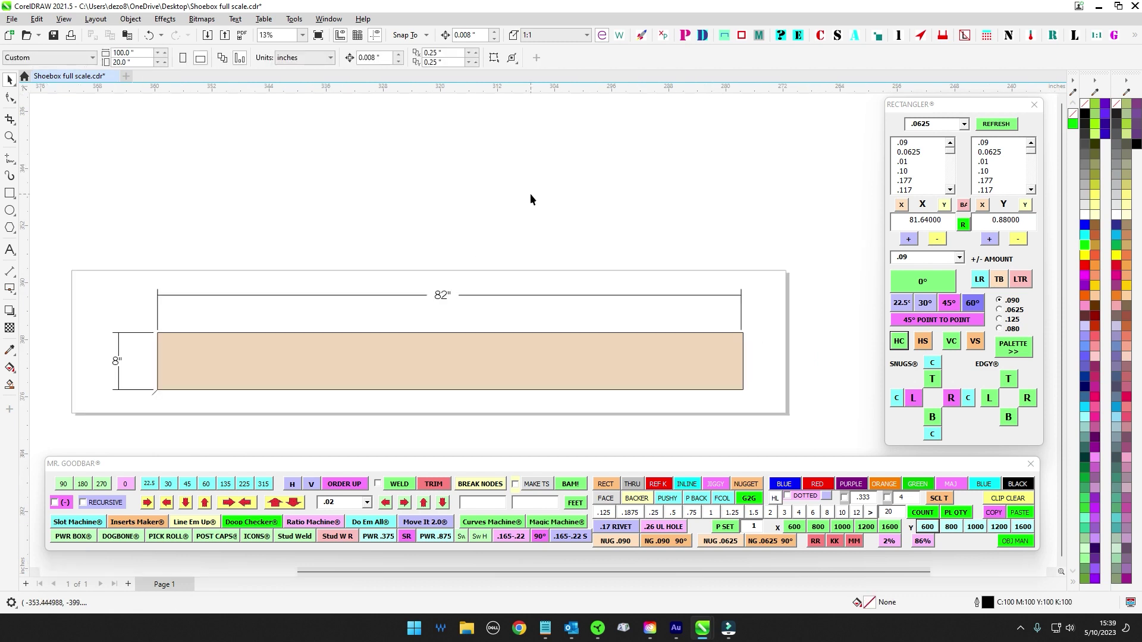
left_click_drag(786, 405, 788, 407)
scroll(803, 381, "down", 2)
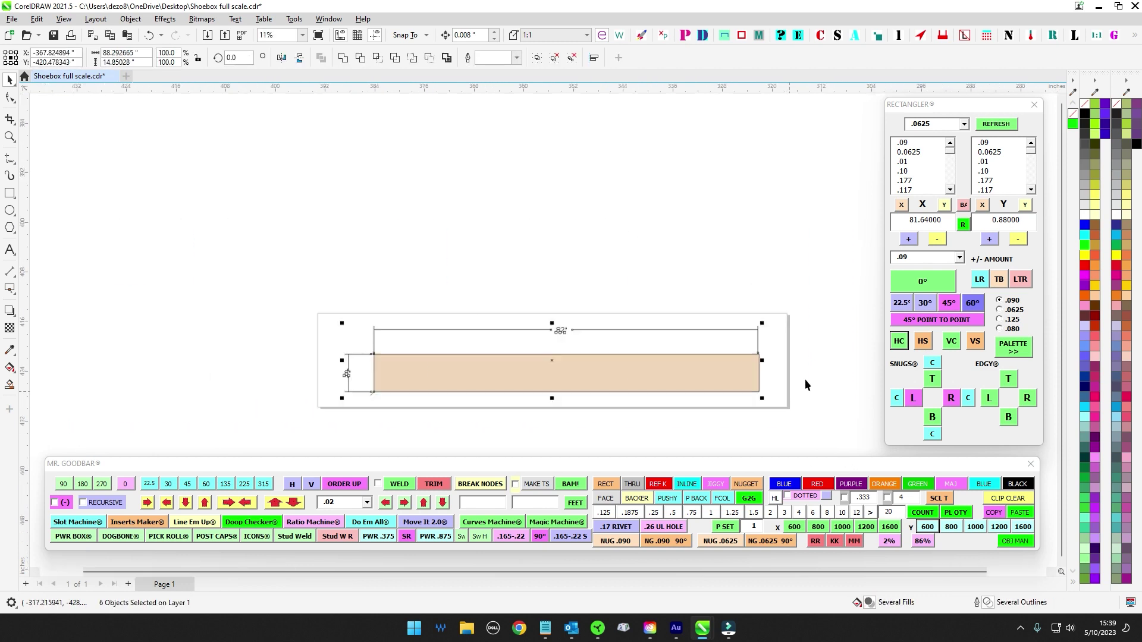
left_click(708, 229)
left_click_drag(702, 225, 693, 219)
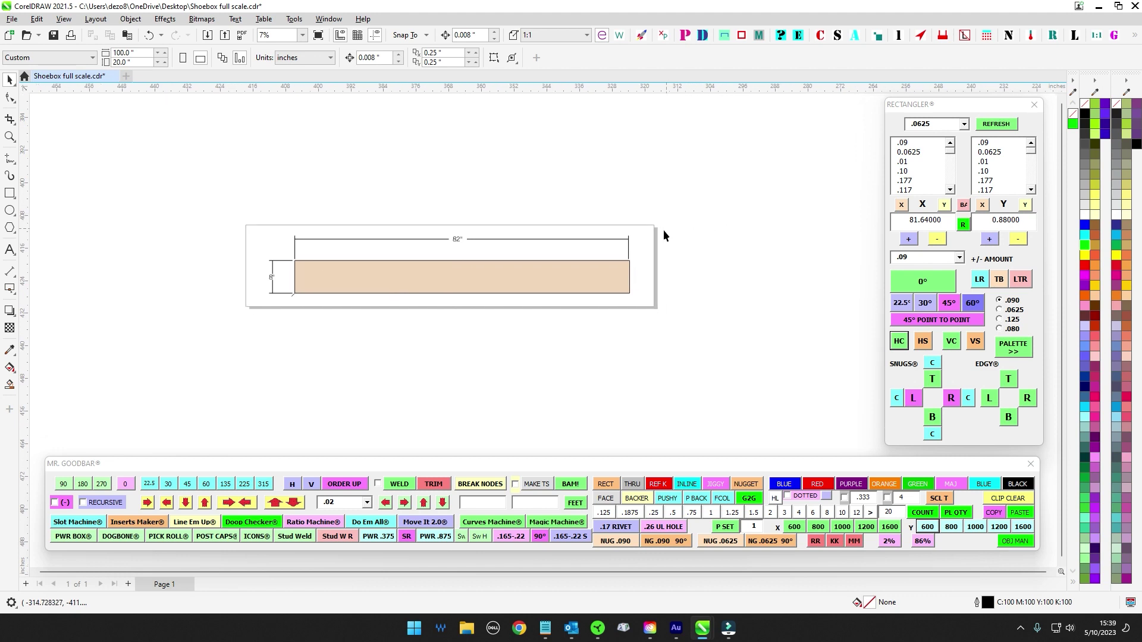
key("ctrl+a")
left_click(719, 393)
scroll(480, 220, "up", 1)
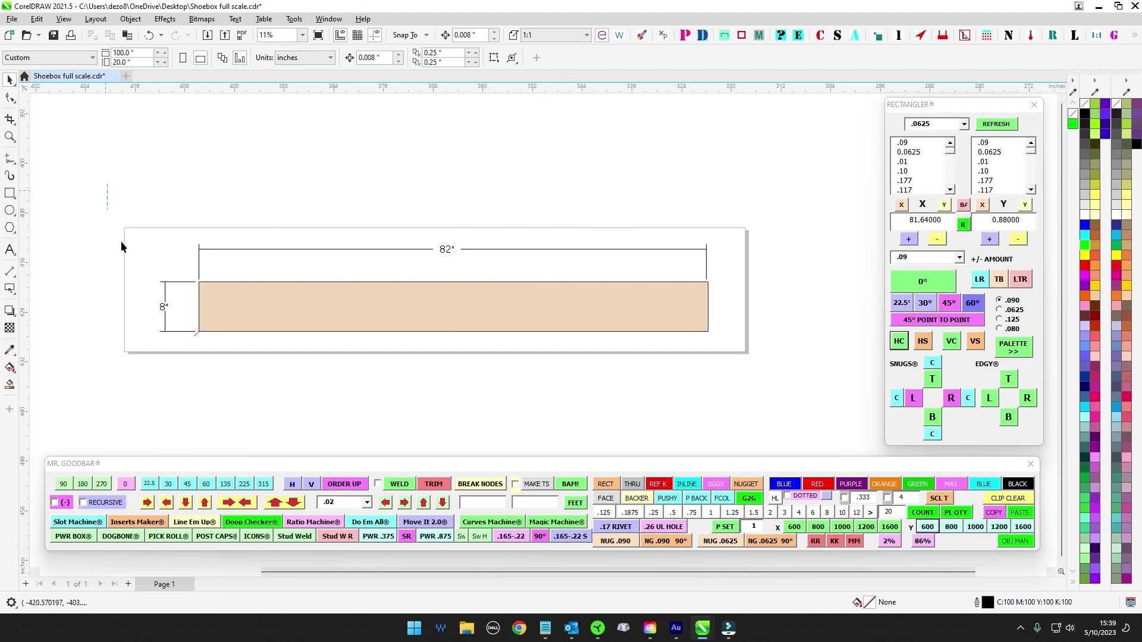
left_click_drag(121, 245, 789, 443)
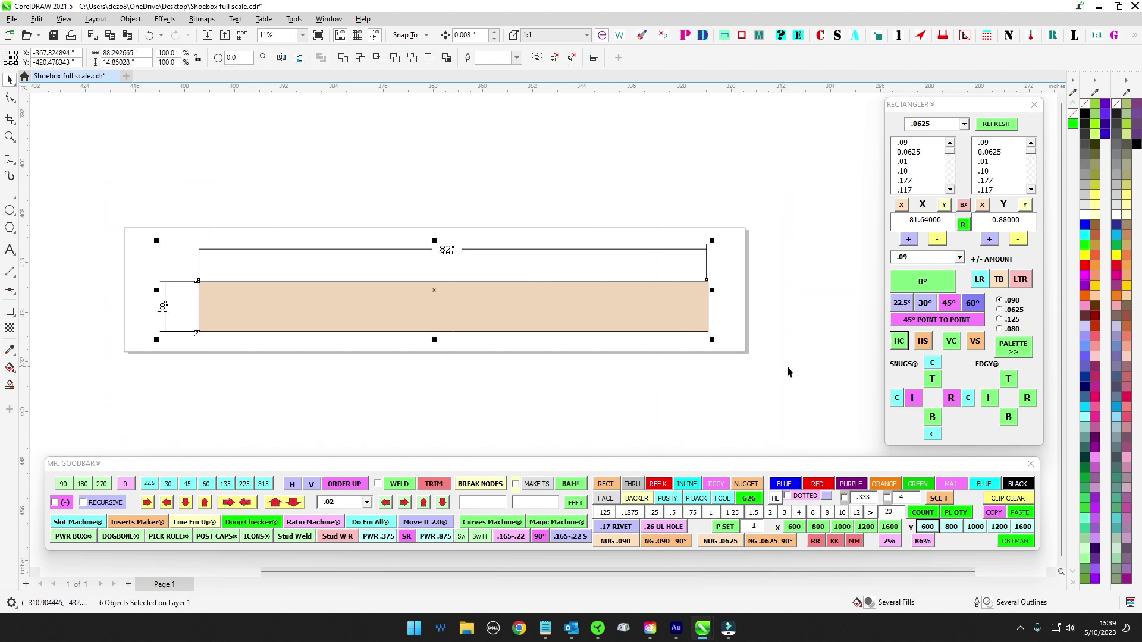
mouse_move(110, 178)
left_mouse_down()
mouse_move(144, 274)
mouse_move(772, 412)
left_mouse_up()
left_click(778, 405)
scroll(778, 406, "down", 3)
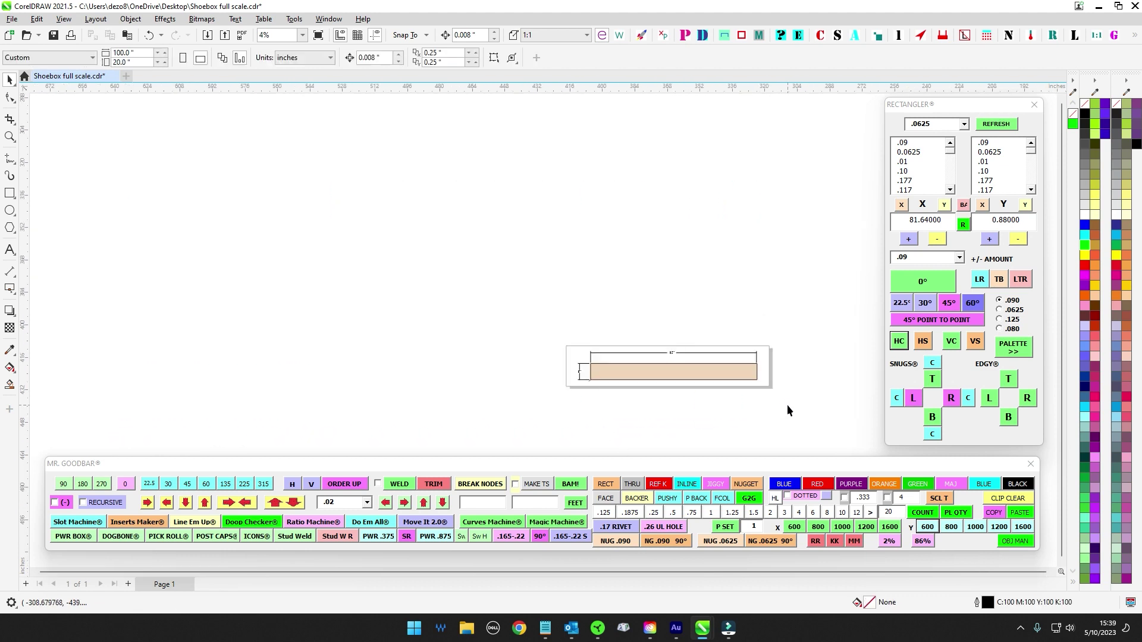
left_click_drag(787, 405, 645, 372)
mouse_move(706, 417)
left_mouse_down()
mouse_move(625, 376)
mouse_move(653, 372)
left_mouse_up()
left_click(93, 63)
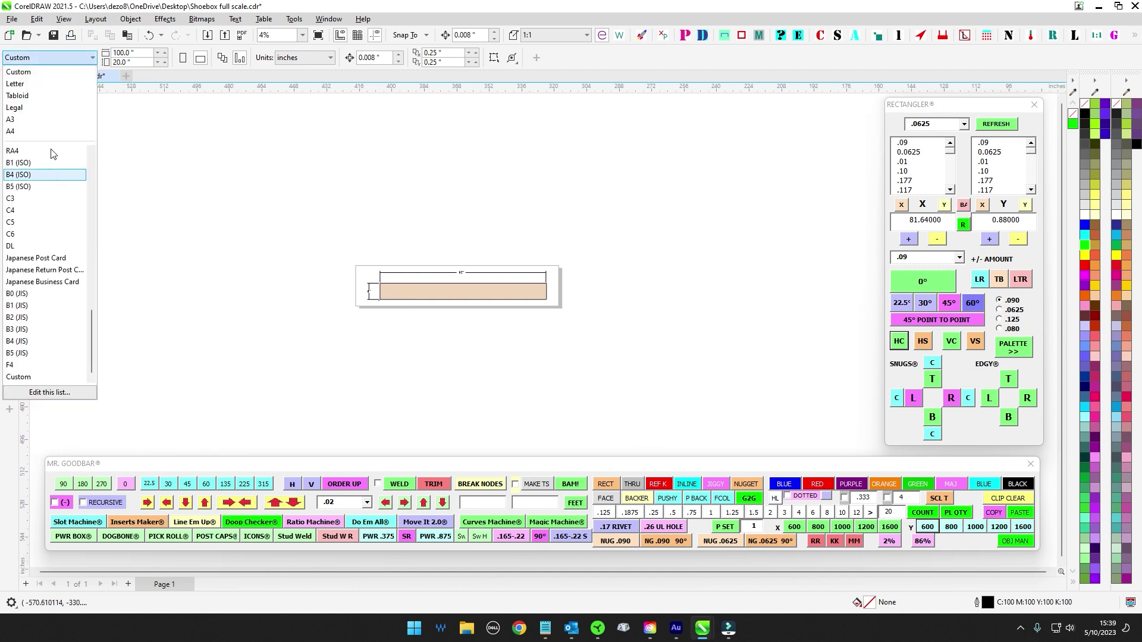
left_click(37, 78)
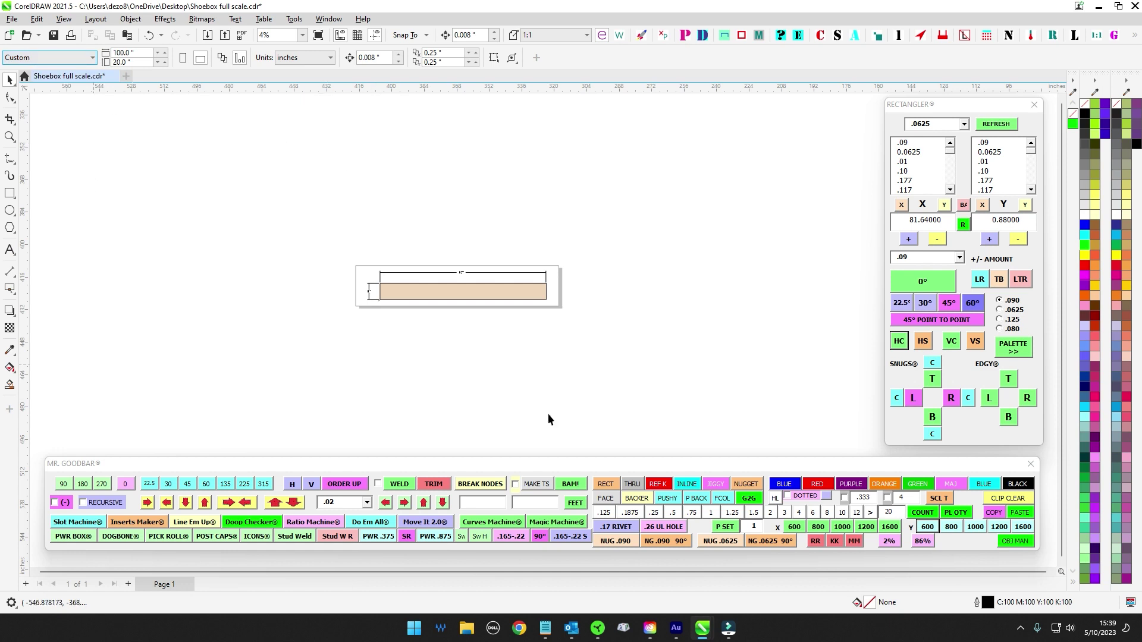
left_click(731, 244)
left_click_drag(464, 205, 479, 199)
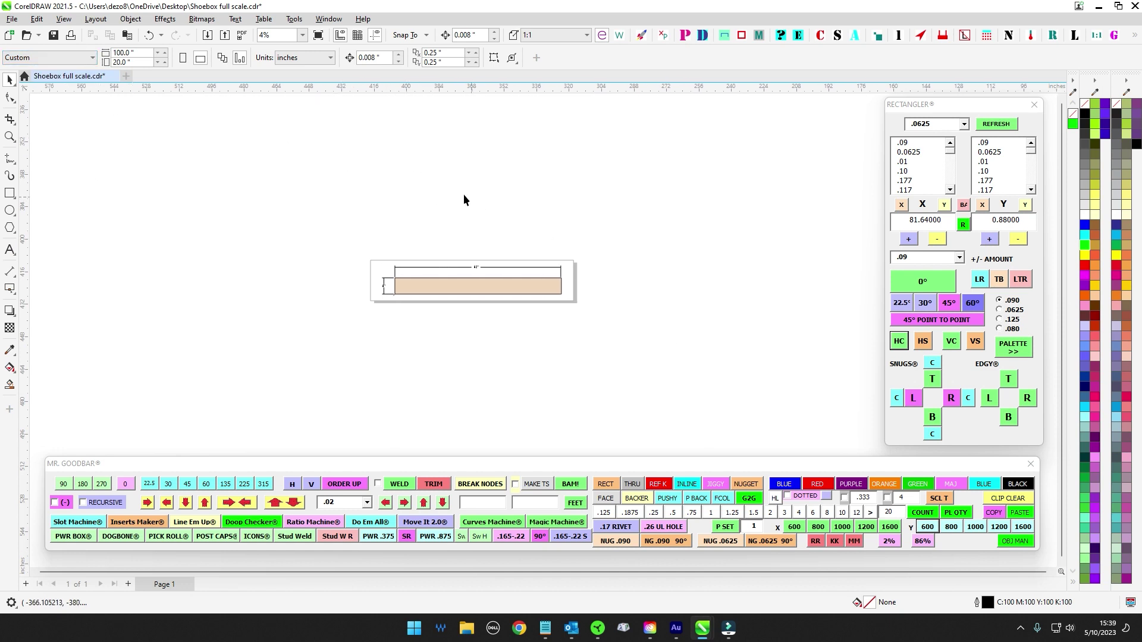
Step: Enlarge the shoebox document's page to 800 inches wide by 600 inches high
left_click_drag(479, 464, 474, 463)
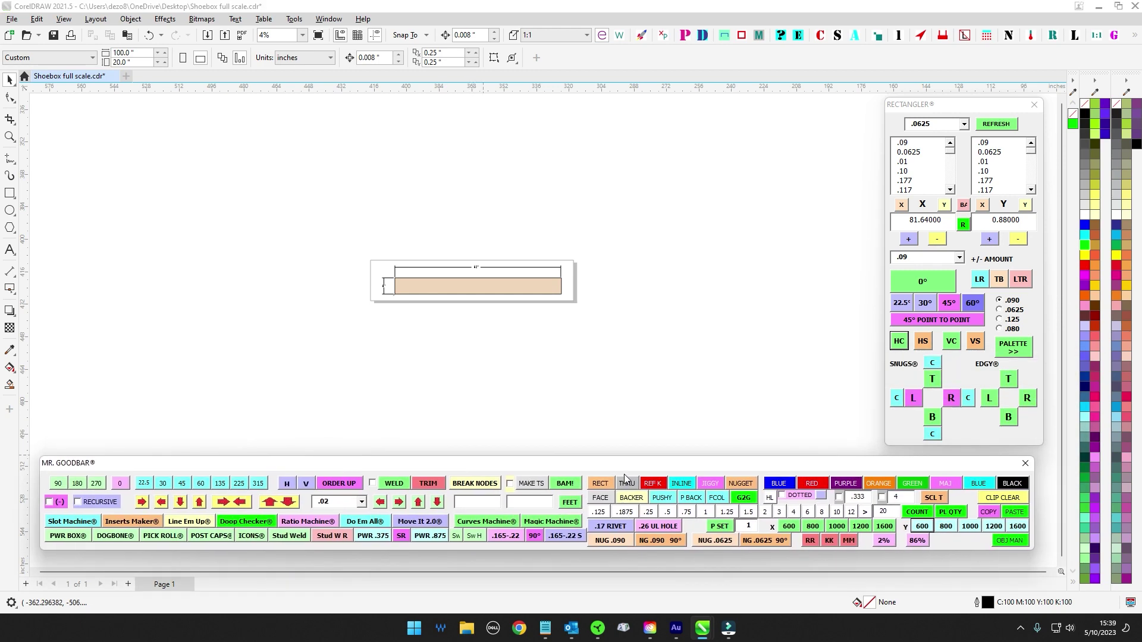
mouse_move(625, 464)
left_mouse_down()
mouse_move(622, 226)
mouse_move(673, 463)
mouse_move(630, 466)
left_mouse_up()
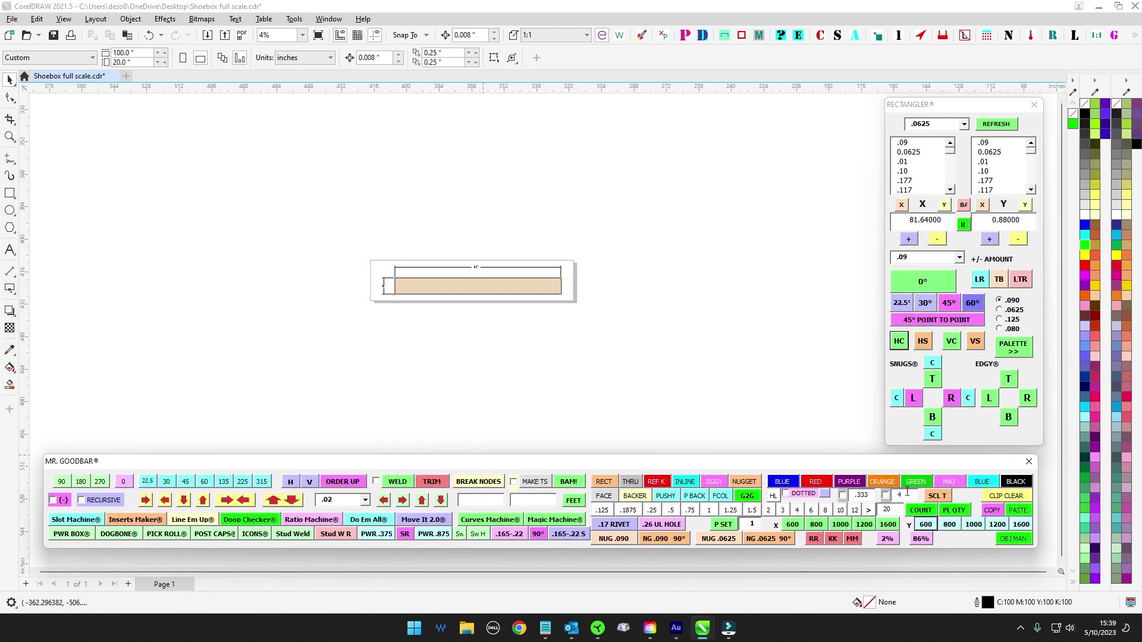
left_click(816, 525)
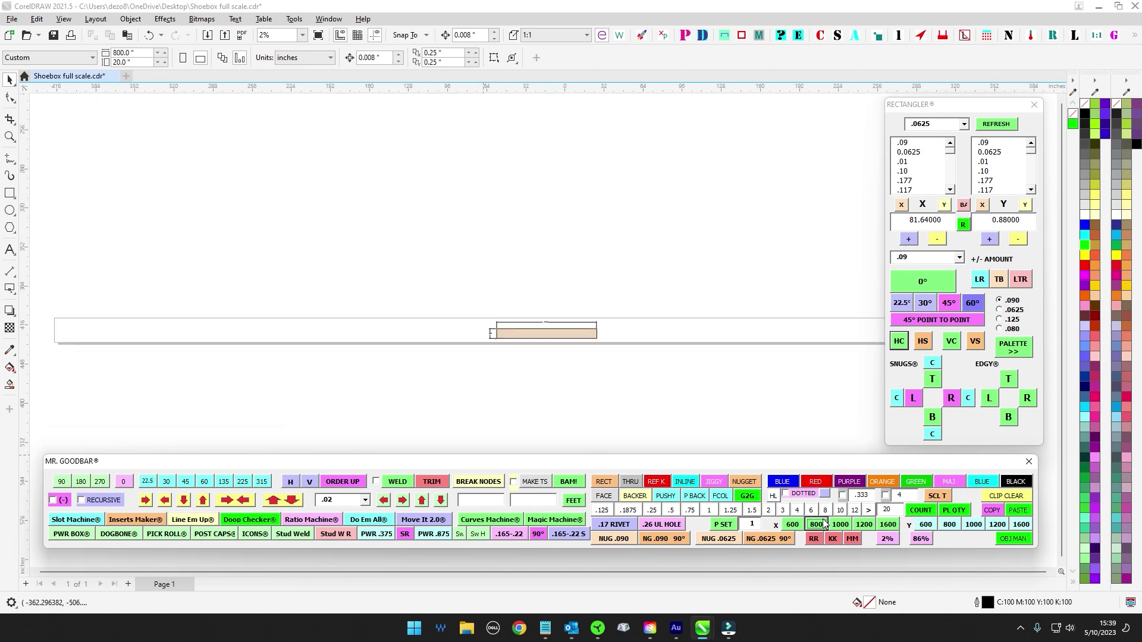
left_click(926, 527)
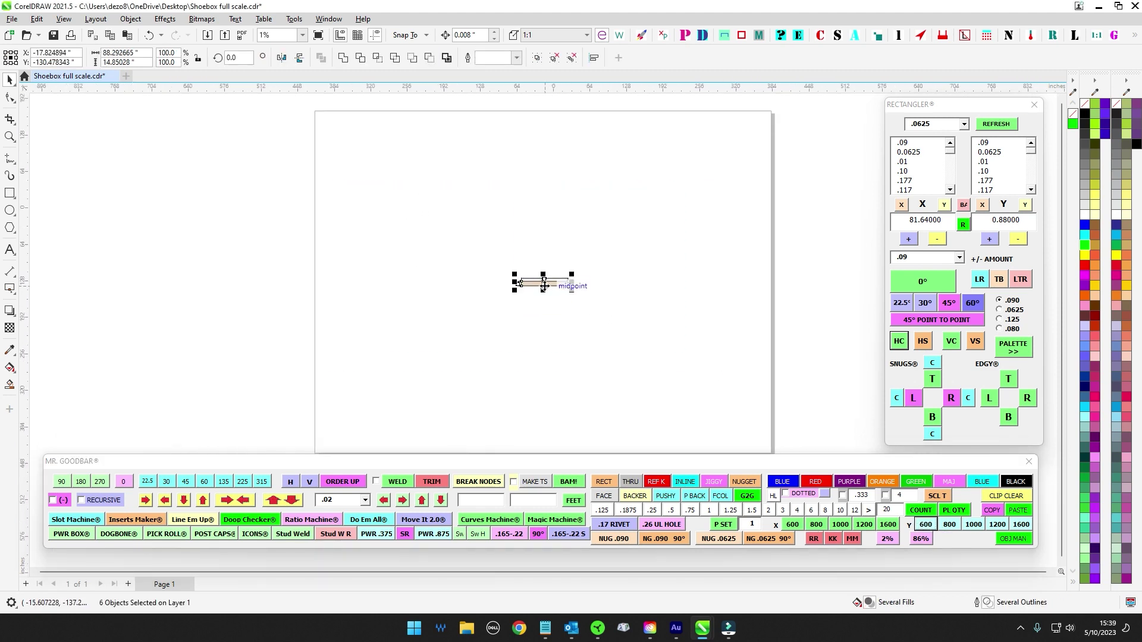
Step: Move the whole shoebox drawing, including its dimensions, into the upper middle area of the enlarged page
left_click_drag(555, 280, 538, 185)
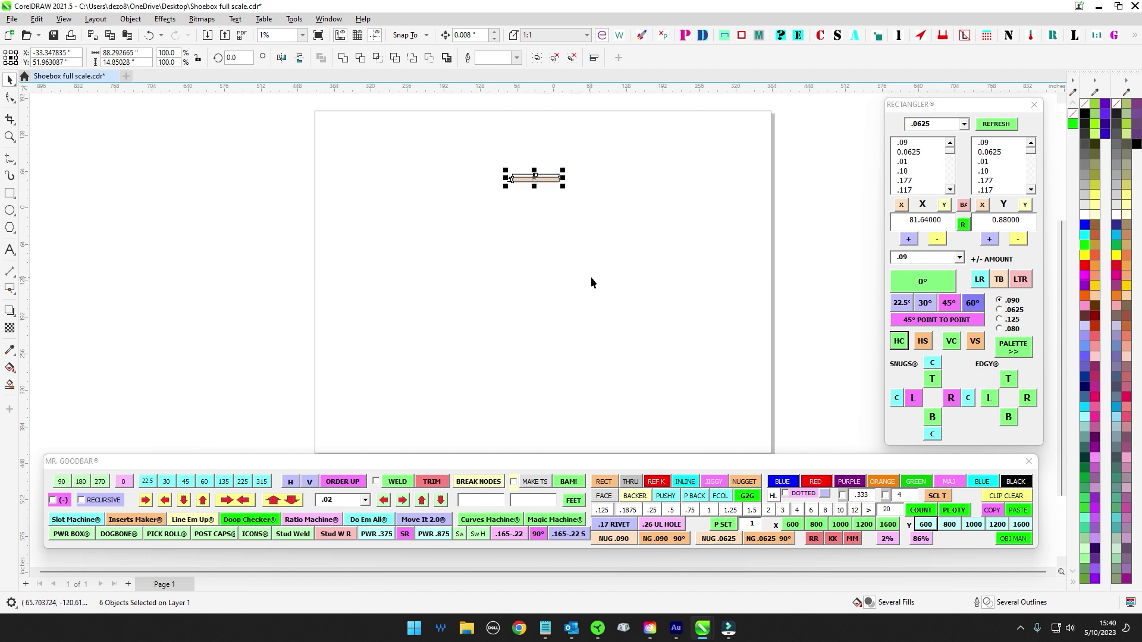
left_click(623, 293)
left_click_drag(476, 147, 736, 365)
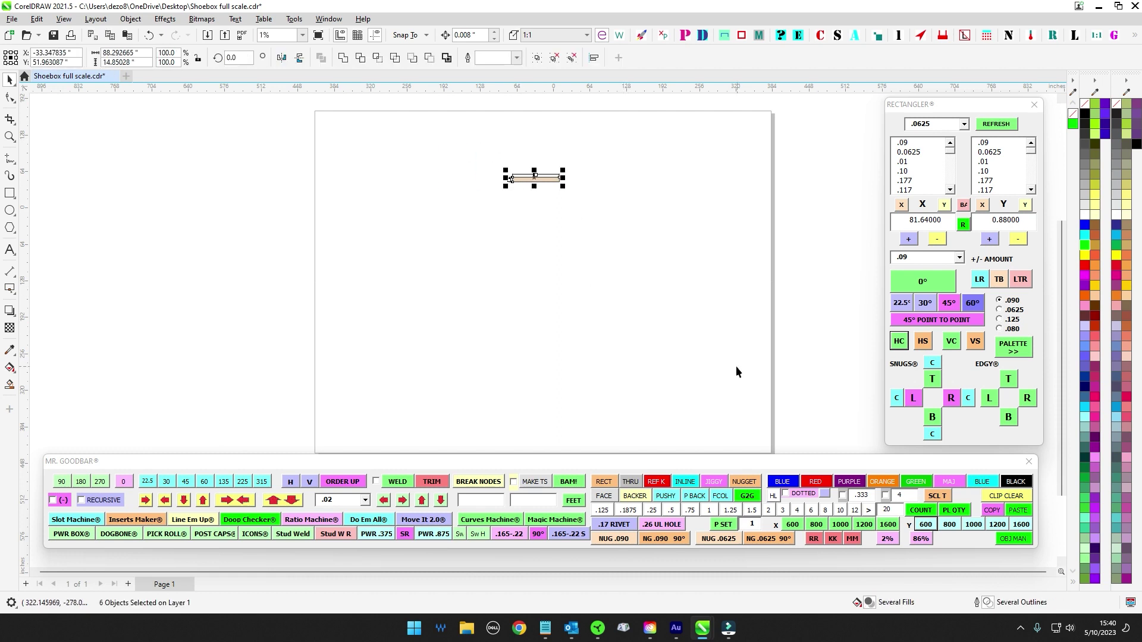
left_click(716, 312)
left_click_drag(454, 157, 686, 292)
left_click_drag(535, 178, 544, 223)
scroll(680, 305, "up", 1)
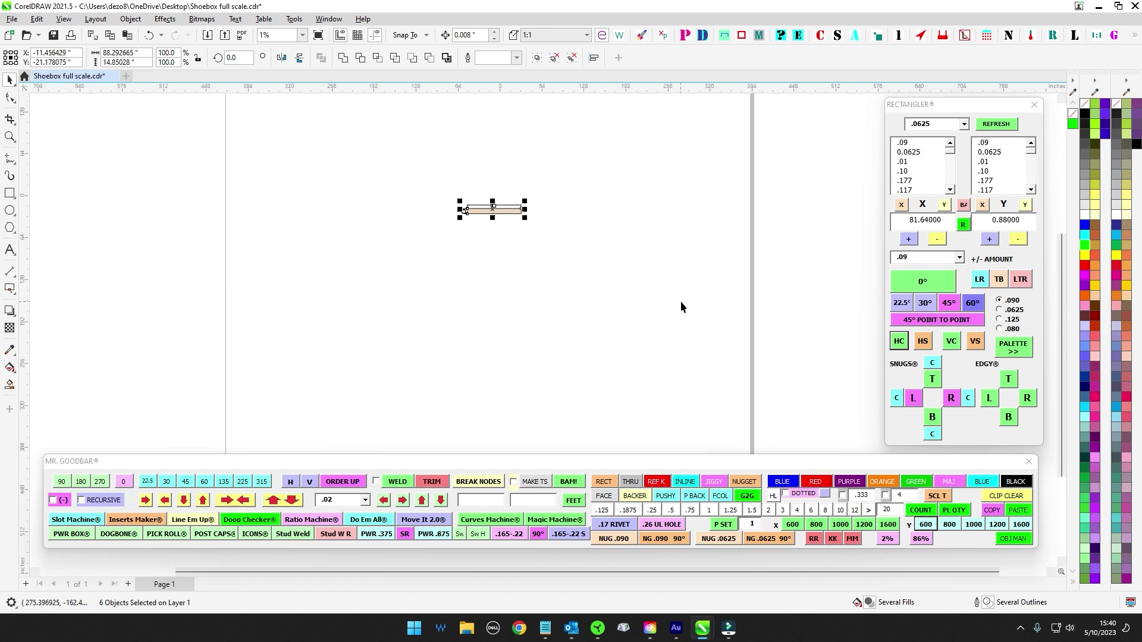
left_click_drag(680, 316, 695, 311)
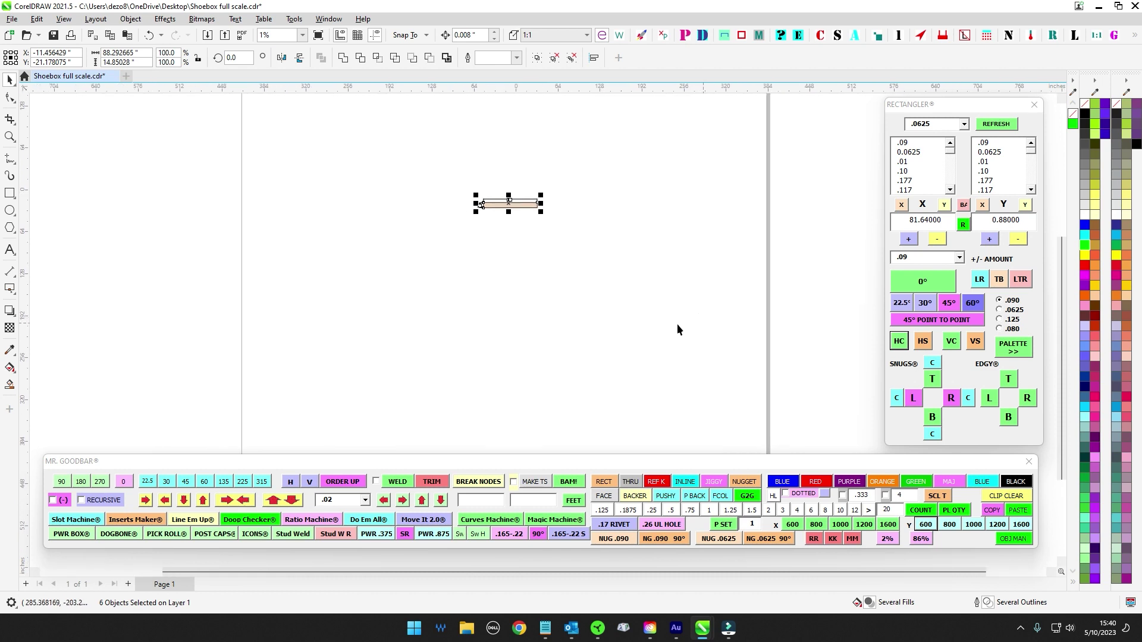
left_click_drag(710, 270, 717, 317)
left_click_drag(708, 359, 706, 305)
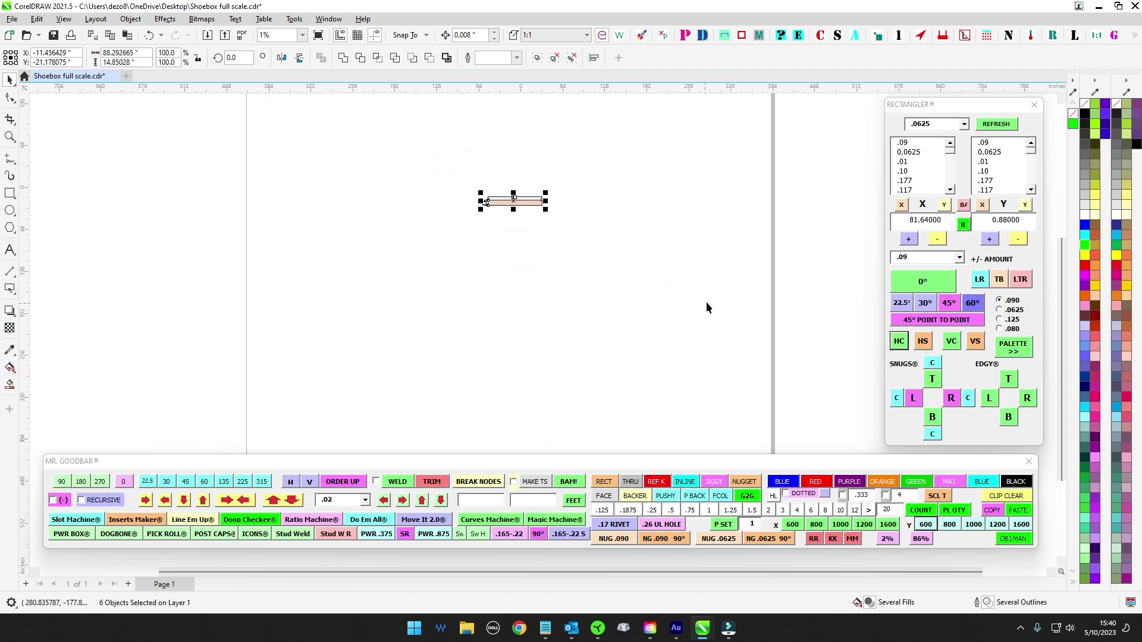
left_click_drag(750, 264, 728, 276)
scroll(726, 238, "down", 1)
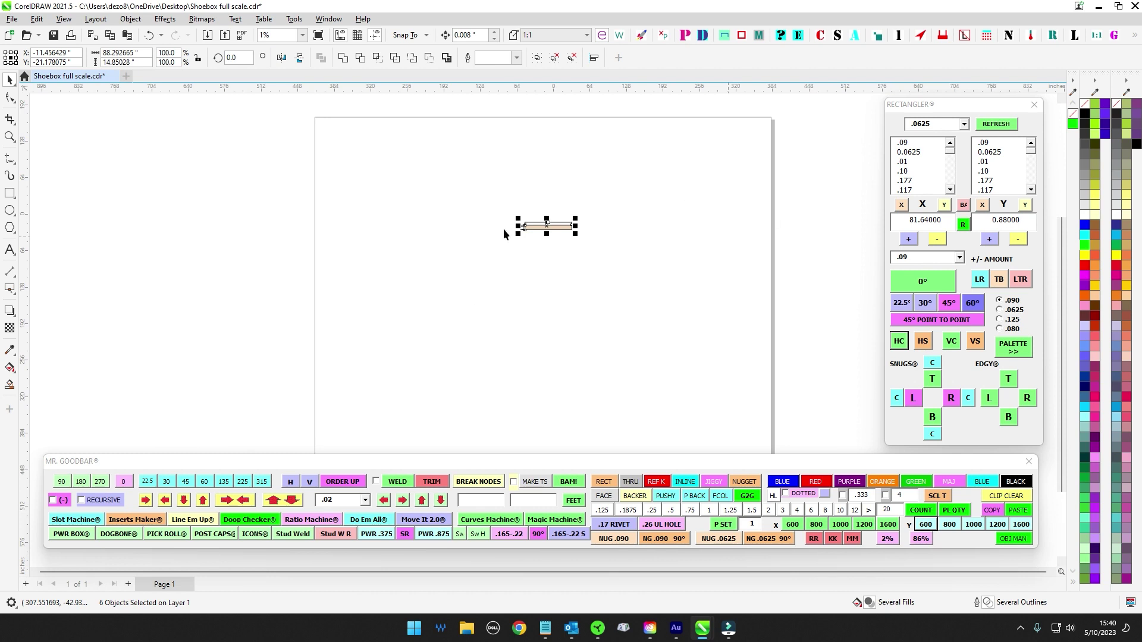
Step: Undo the drawing moves and the page size changes, then deselect the drawing
key("ctrl+z")
key("ctrl+z")
key("ctrl+z")
key("ctrl+z")
key("ctrl+z")
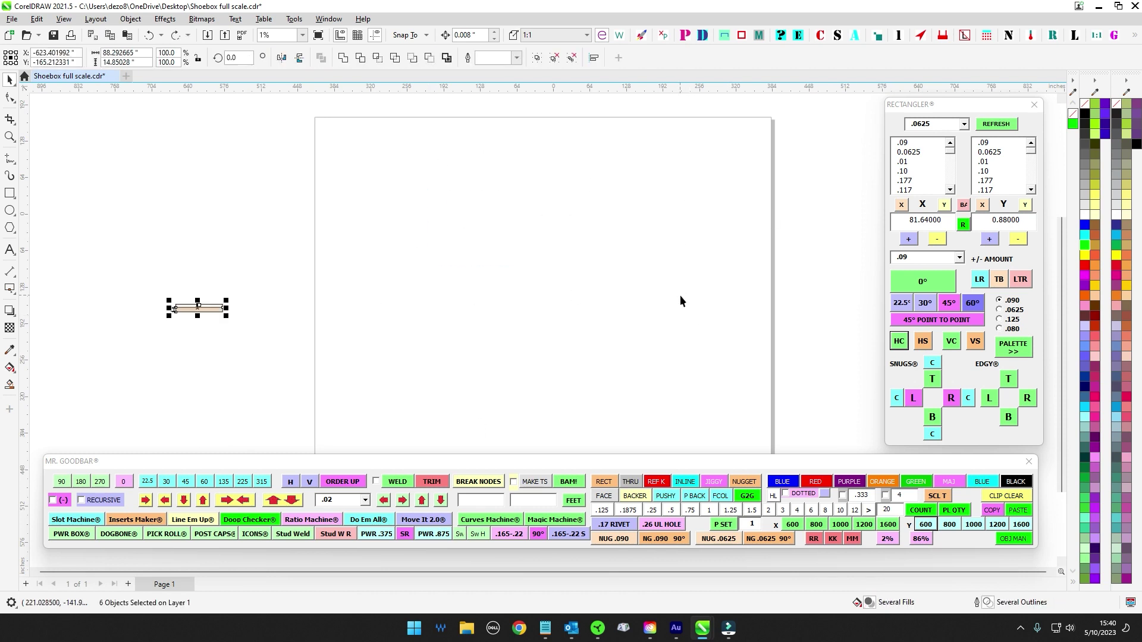
key("ctrl+z")
scroll(431, 214, "down", 1)
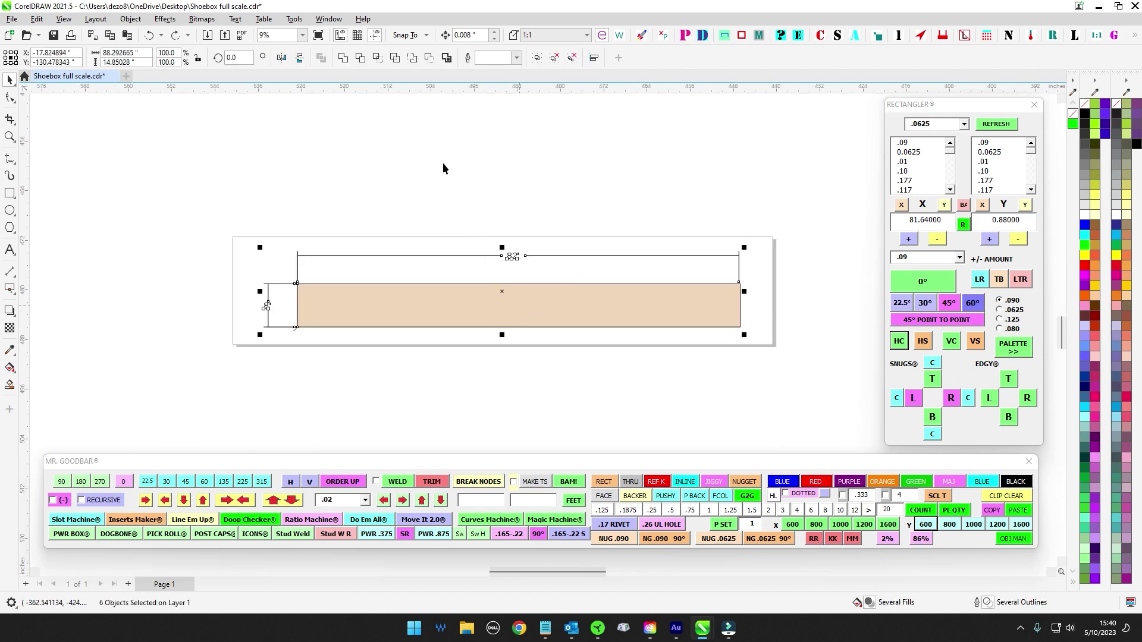
left_click(445, 167)
scroll(450, 177, "down", 1)
left_click_drag(561, 195, 574, 240)
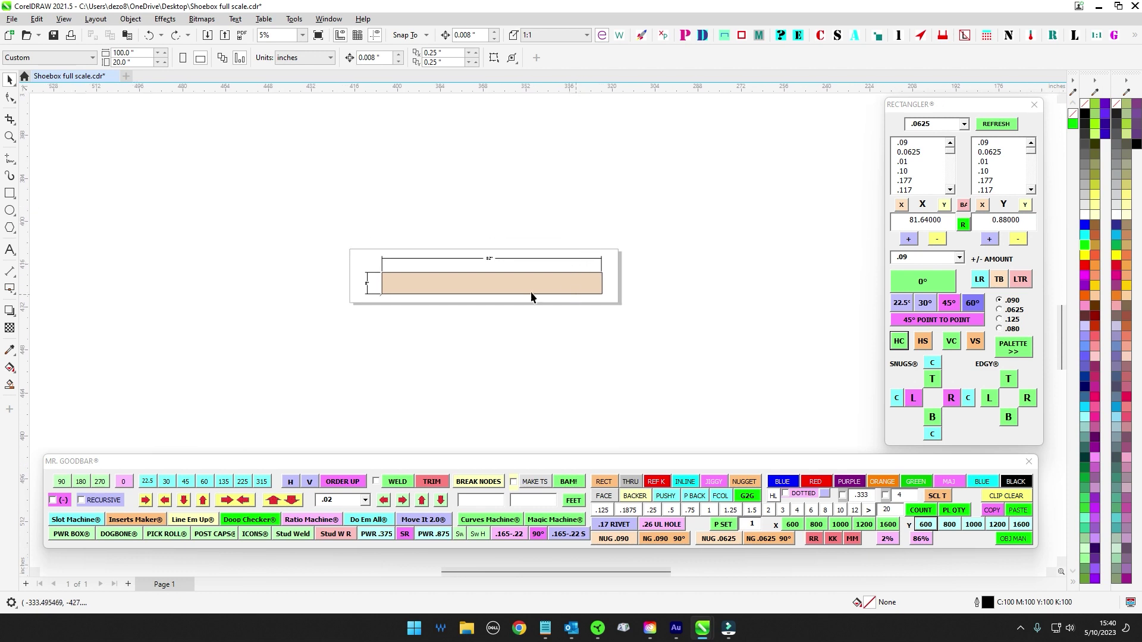
left_click_drag(782, 403, 781, 410)
Step: Copy the complete shoebox drawing and create a new document with an 800 by 600 inch page
left_click(1004, 515)
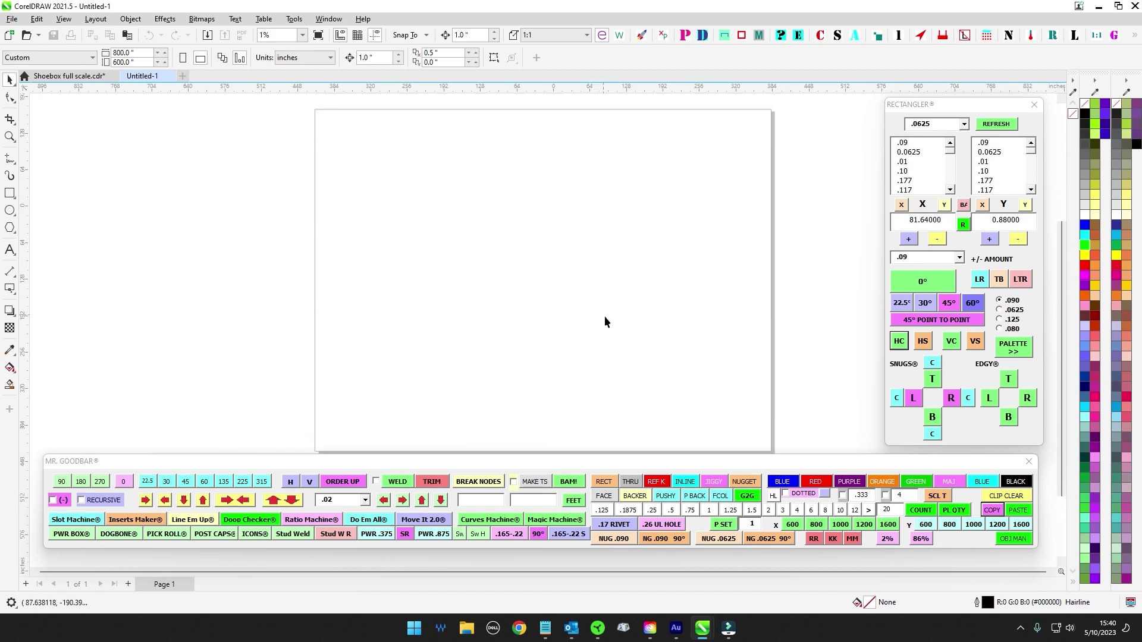
left_click(101, 76)
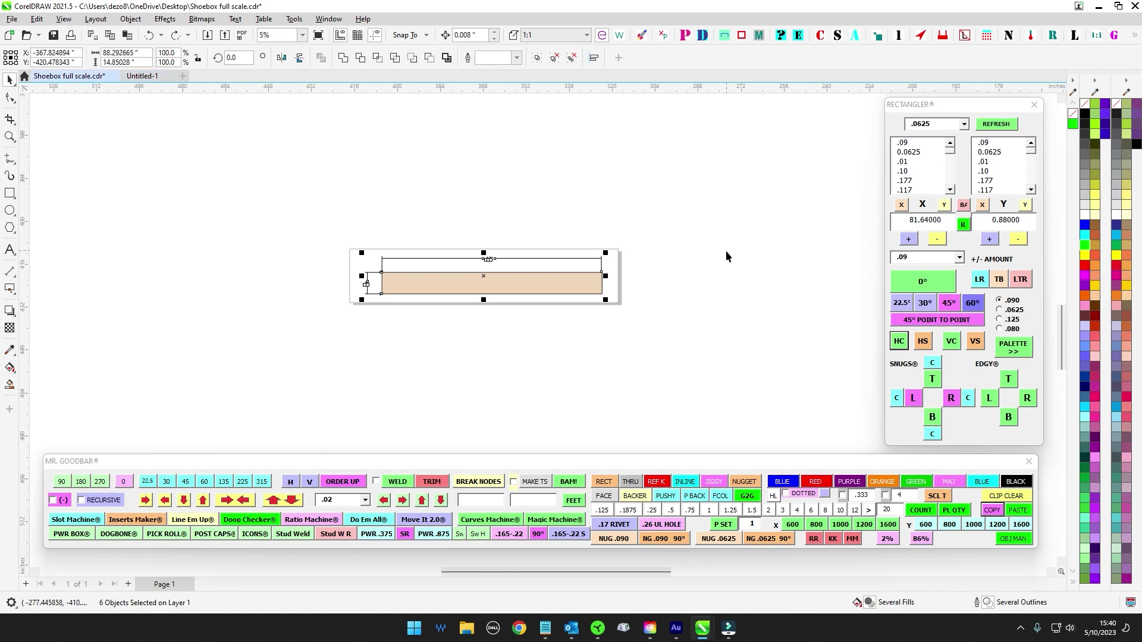
left_click_drag(573, 232, 592, 249)
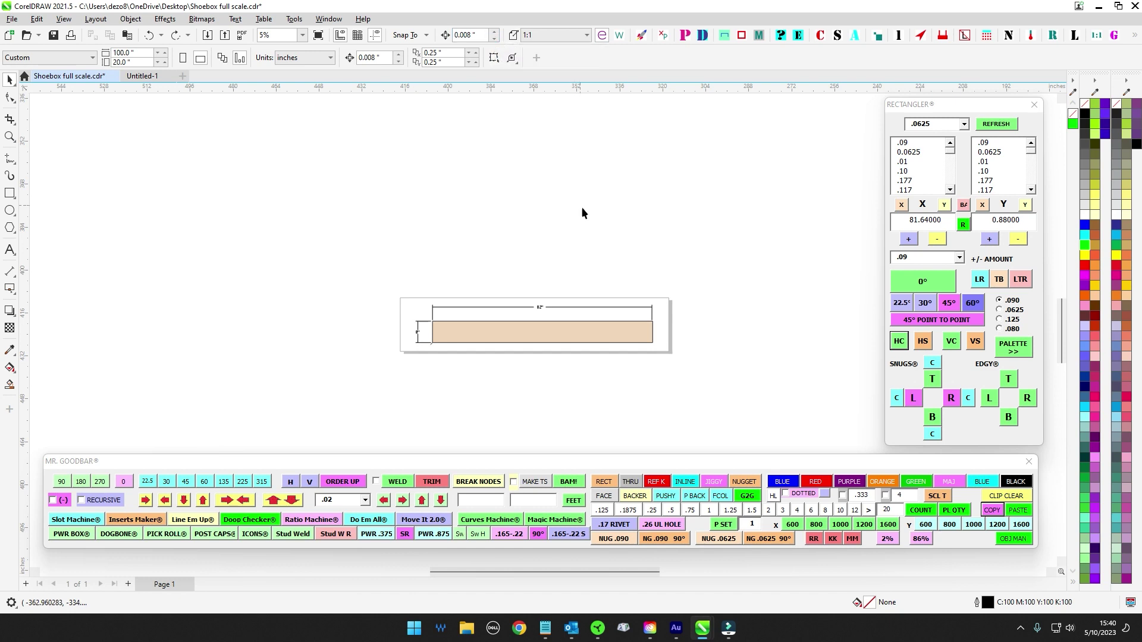
left_click(148, 77)
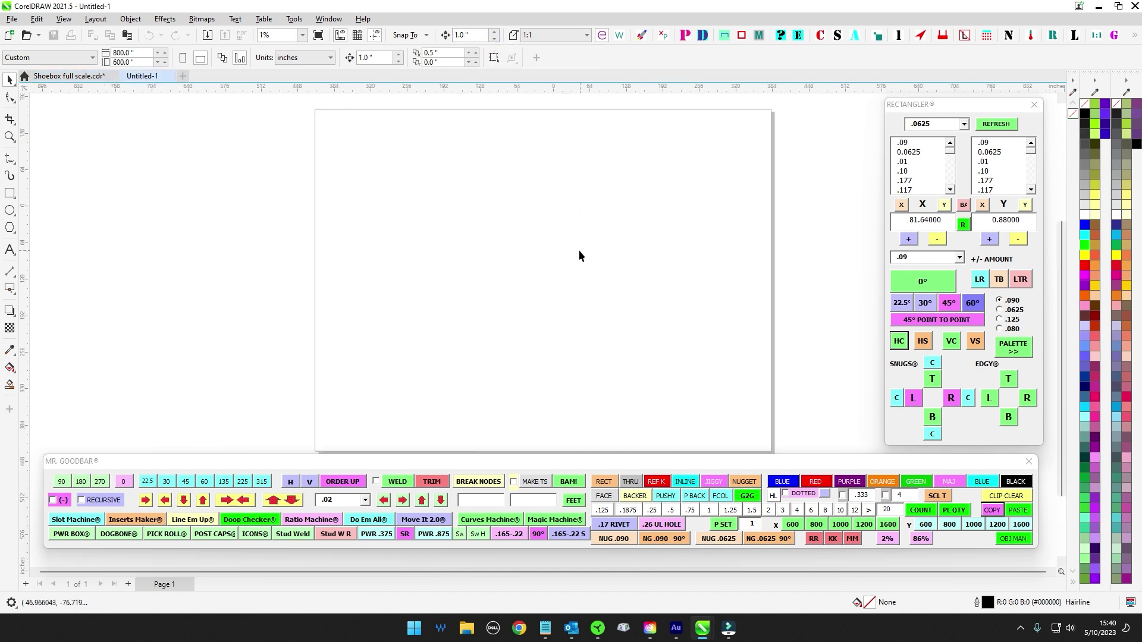
double_click(468, 35)
left_click(595, 308)
Step: Select all objects in the original shoebox document and paste the copied drawing into the new untitled document
key("ctrl+Tab")
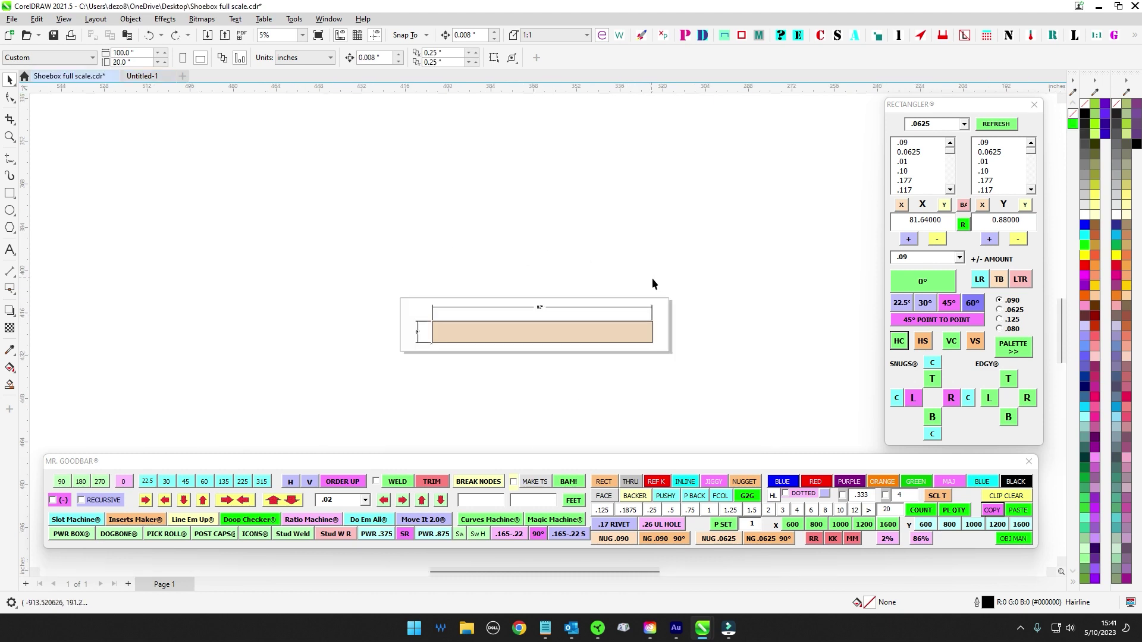
key("ctrl+a")
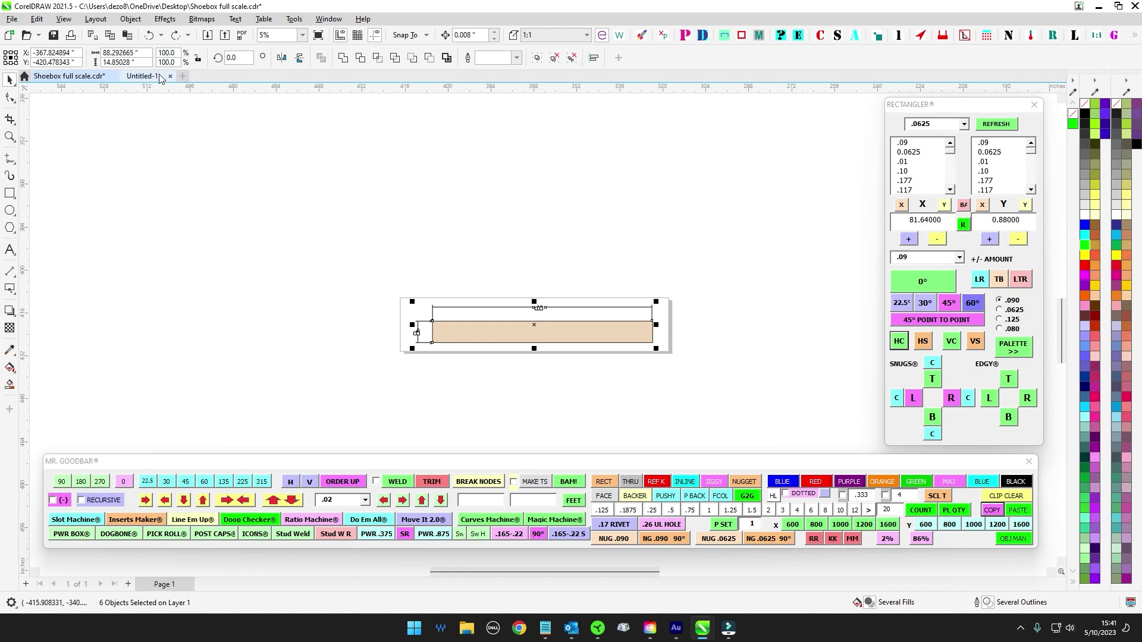
left_click(143, 77)
left_click(1017, 510)
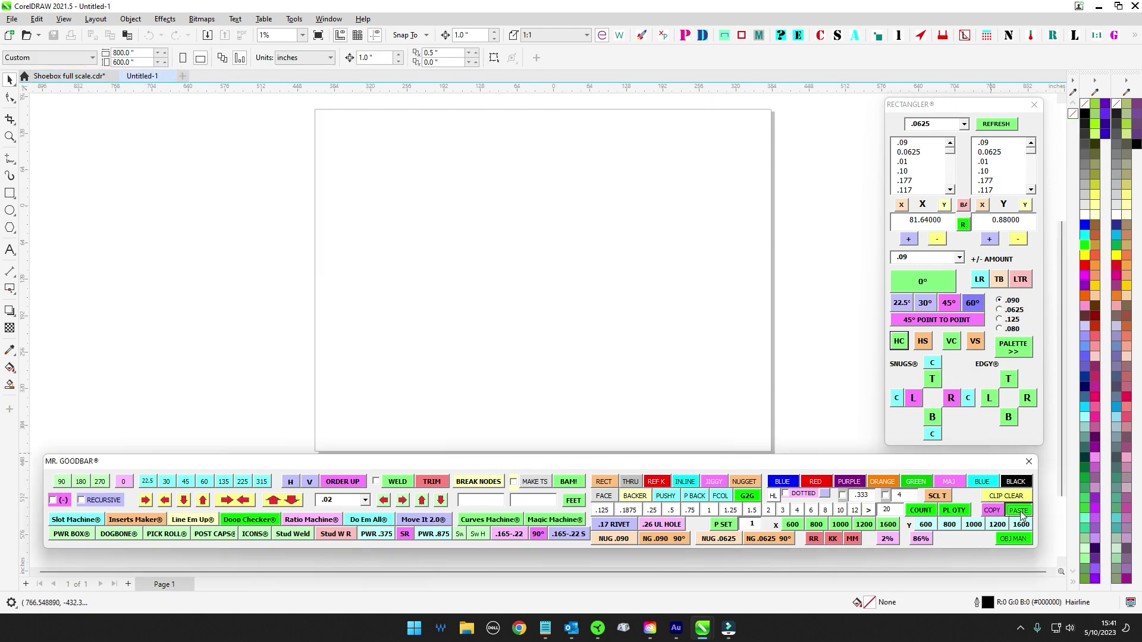
Step: Save the new document with Exporter Home for Patton Design Studio as shoebox_panel, then close the HOME WORK folder and the exporter
left_click(623, 172)
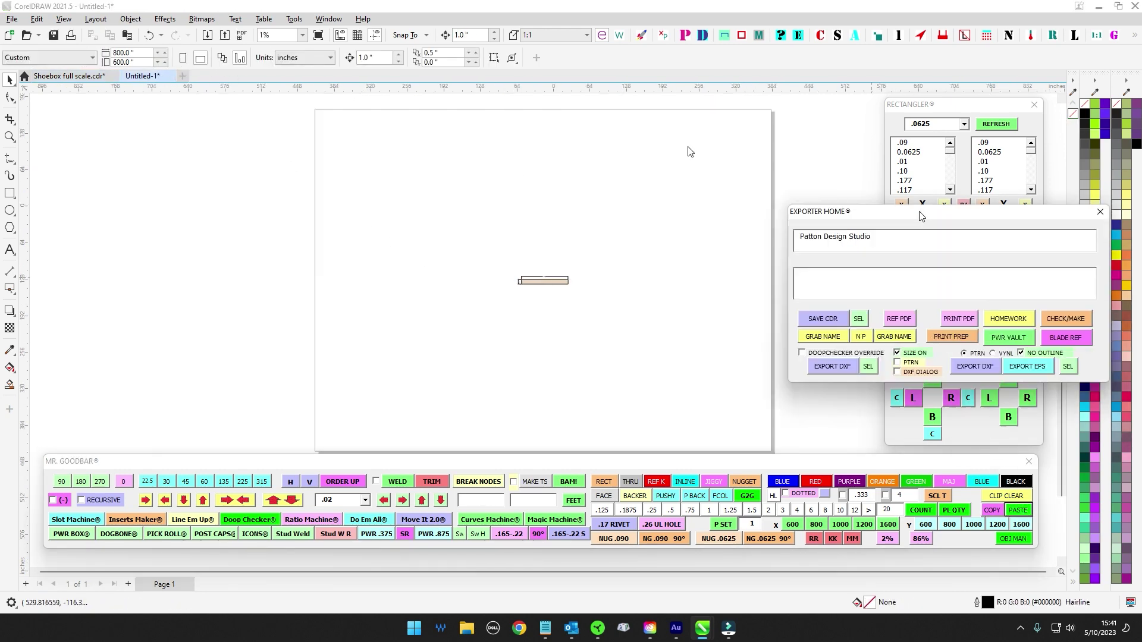
left_click_drag(918, 210, 552, 160)
key("Tab")
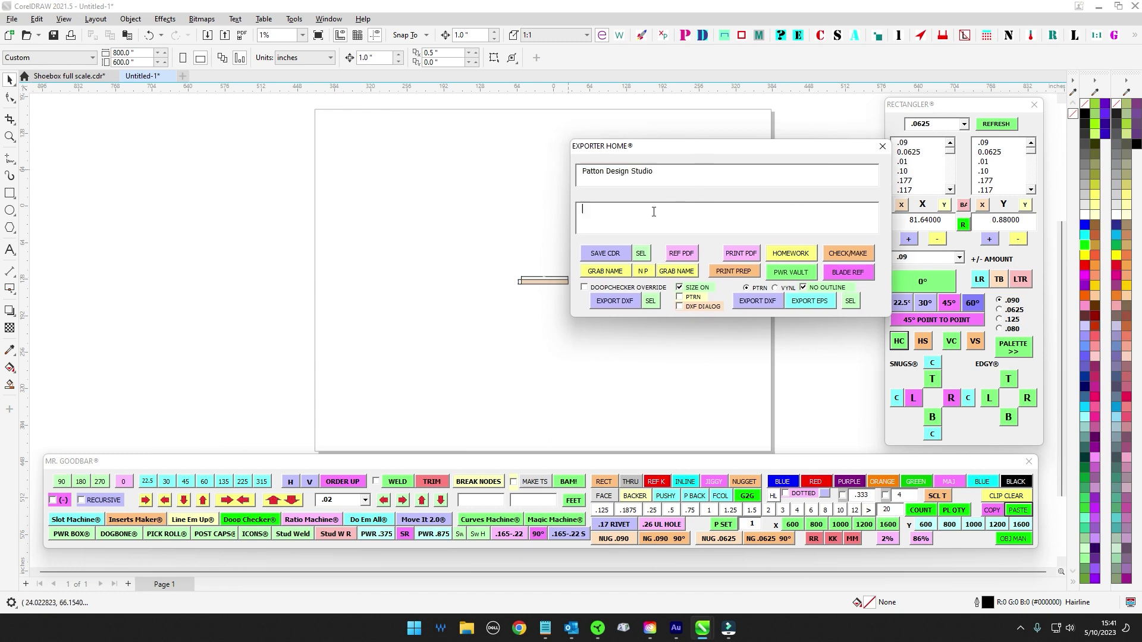
type("shoebox_panel")
left_click(618, 256)
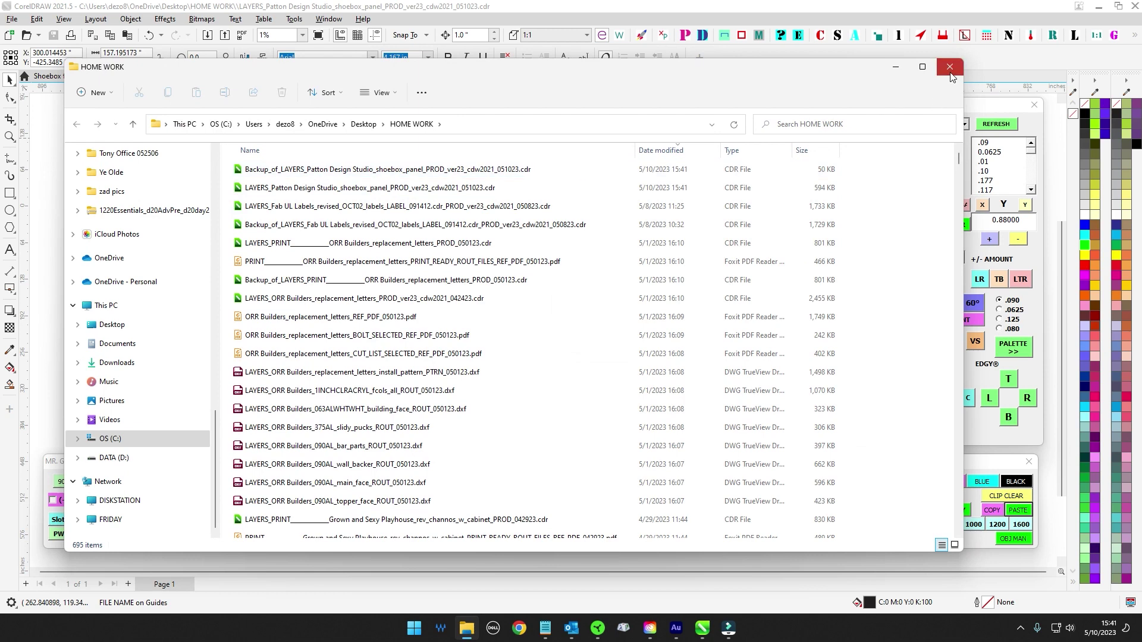
left_click(950, 67)
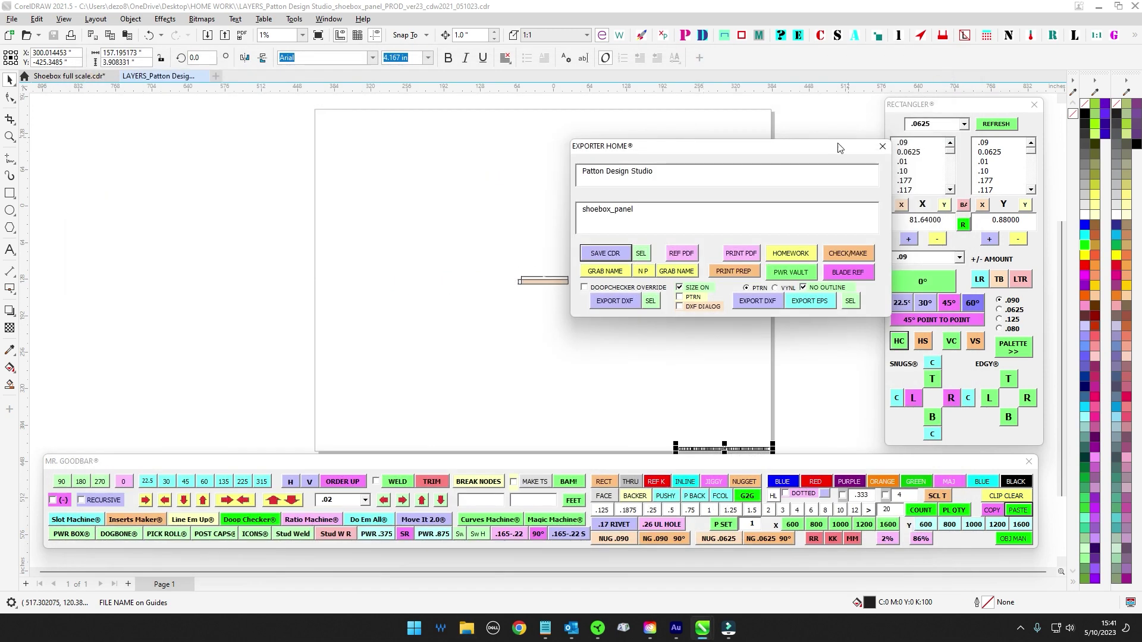
left_click(882, 145)
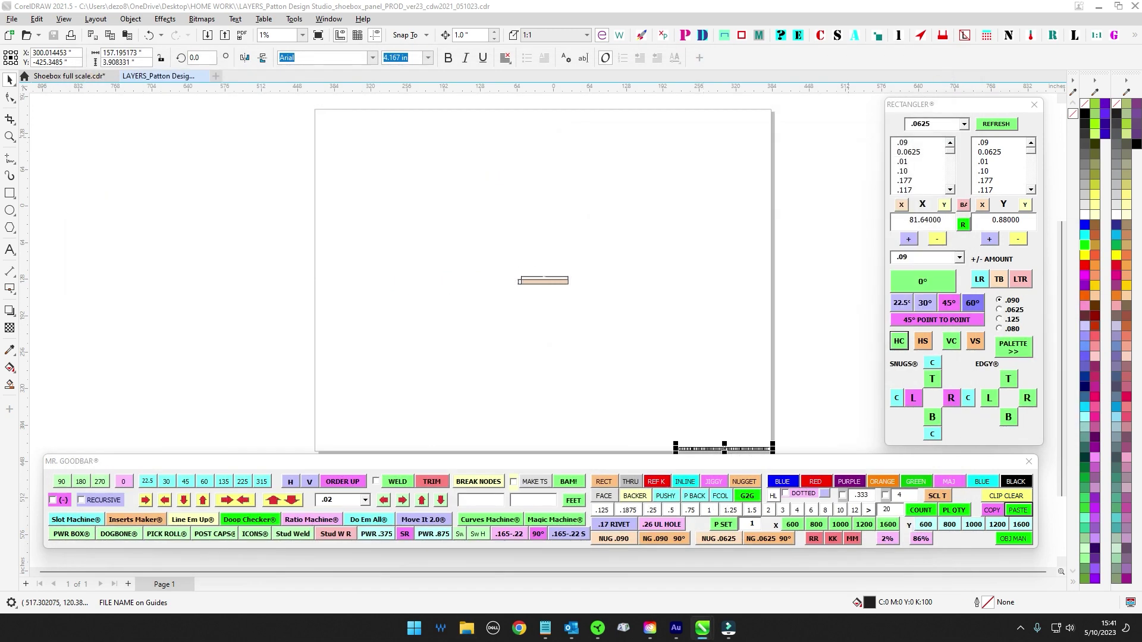
Step: Close the original Shoebox full scale document without saving its changes
left_click(83, 77)
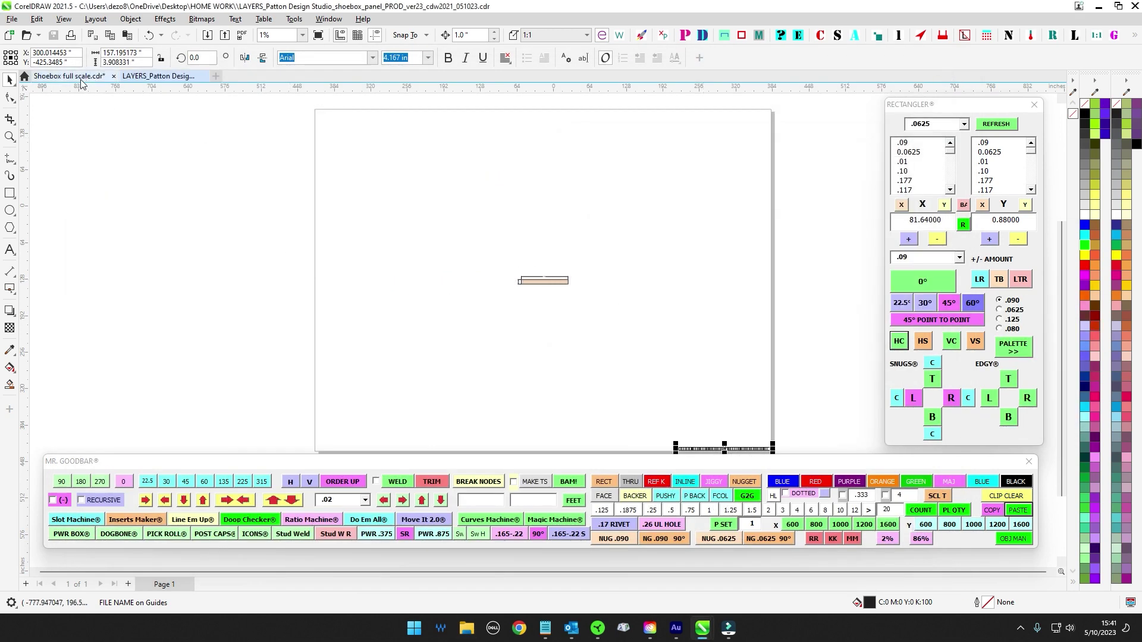
left_click(114, 76)
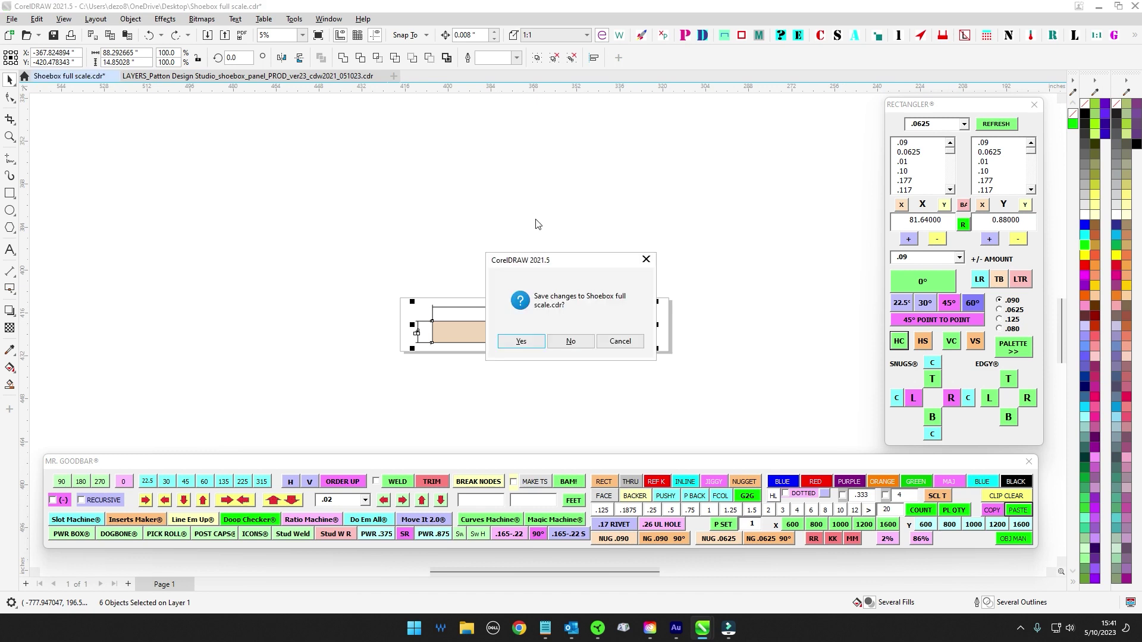
left_click(570, 341)
Step: Add a blank page in front of the page holding the shoebox drawing
left_click_drag(418, 235, 746, 362)
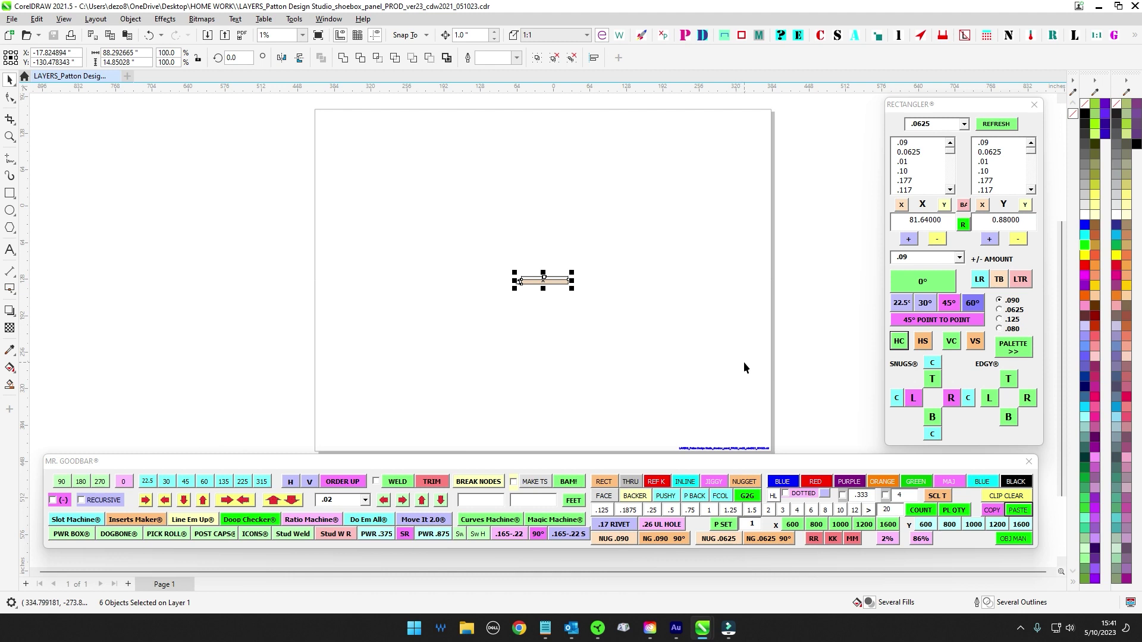
left_click_drag(356, 229, 595, 316)
left_click(25, 584)
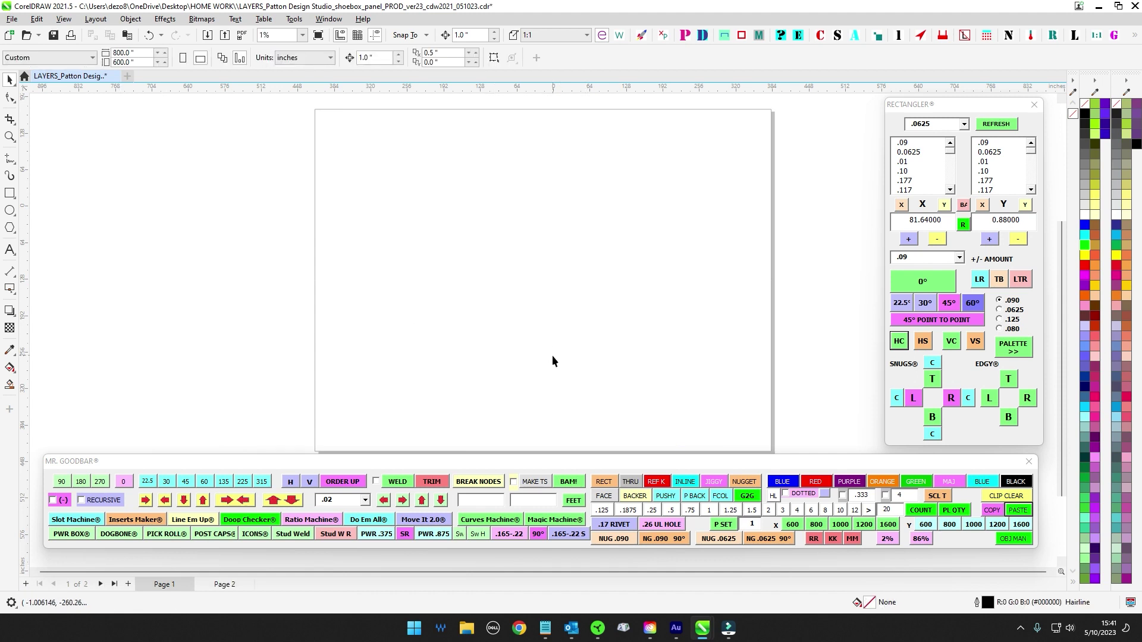
Step: Go to Page 2 and select the tan shoebox rectangle between its dimension lines
left_click(224, 587)
scroll(504, 291, "up", 7)
left_click_drag(518, 226, 358, 268)
scroll(358, 268, "up", 3)
left_click(387, 236)
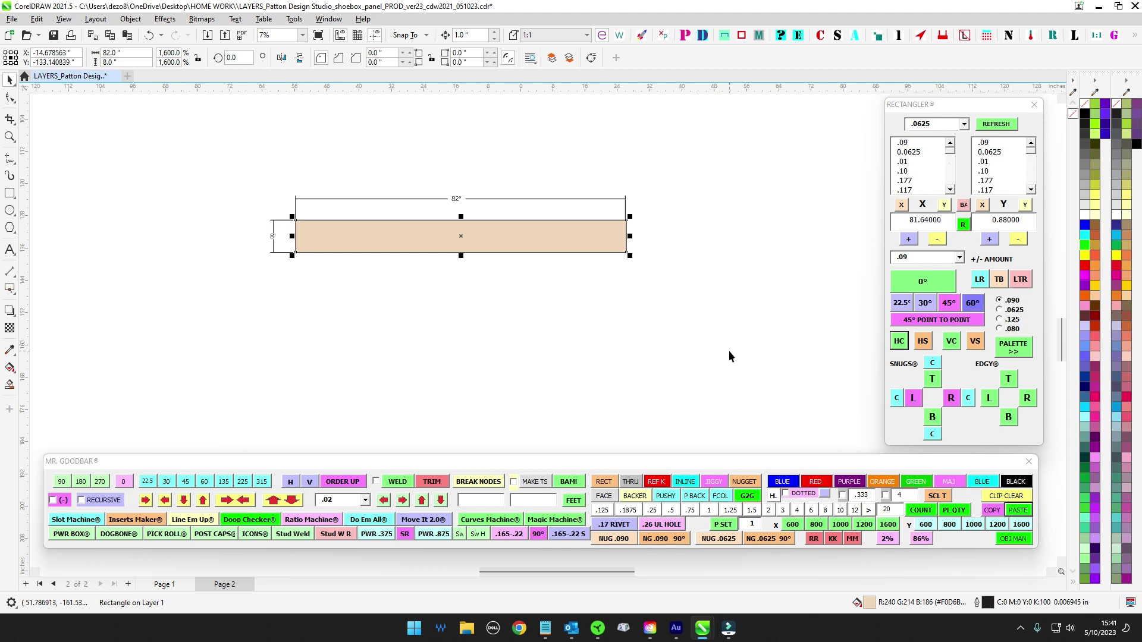
left_click_drag(699, 338, 719, 364)
scroll(715, 328, "down", 1)
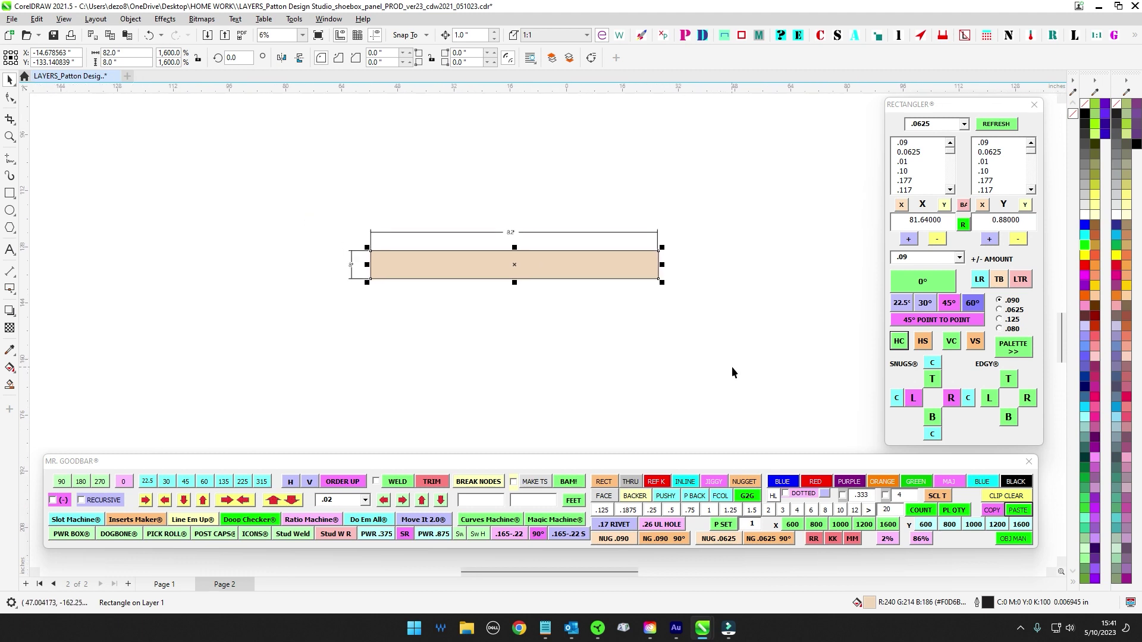
mouse_move(716, 365)
left_mouse_down()
mouse_move(730, 355)
mouse_move(725, 365)
left_mouse_up()
scroll(729, 356, "down", 1)
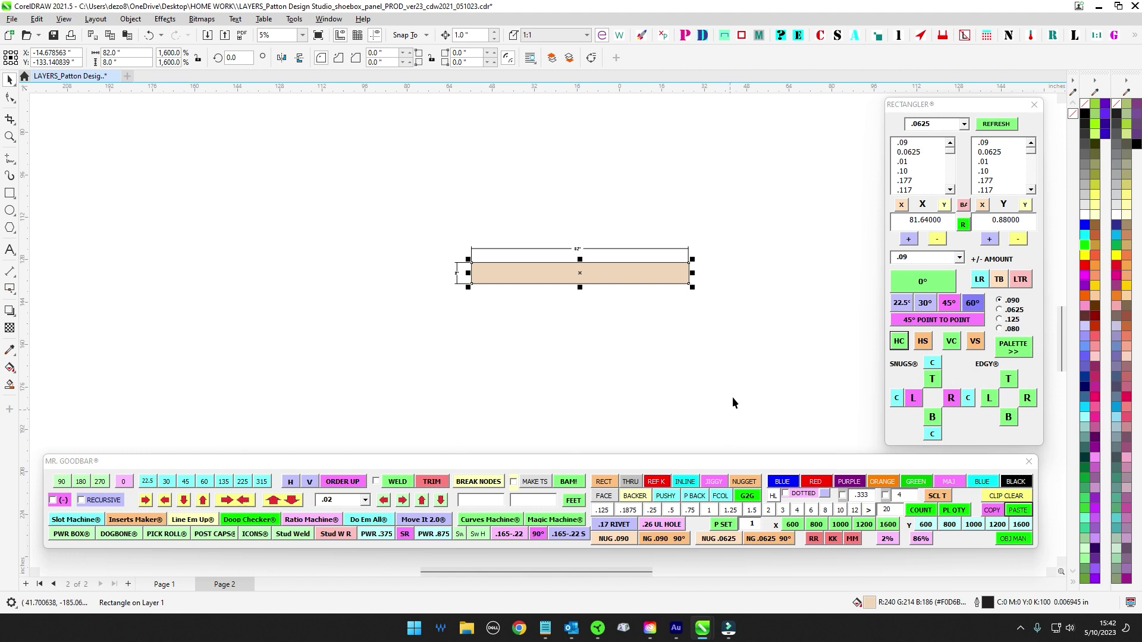
Step: Check how the dimensioned shoebox drawing sits on the full Page 2 sheet and compare it with blank Page 1
left_click(712, 386)
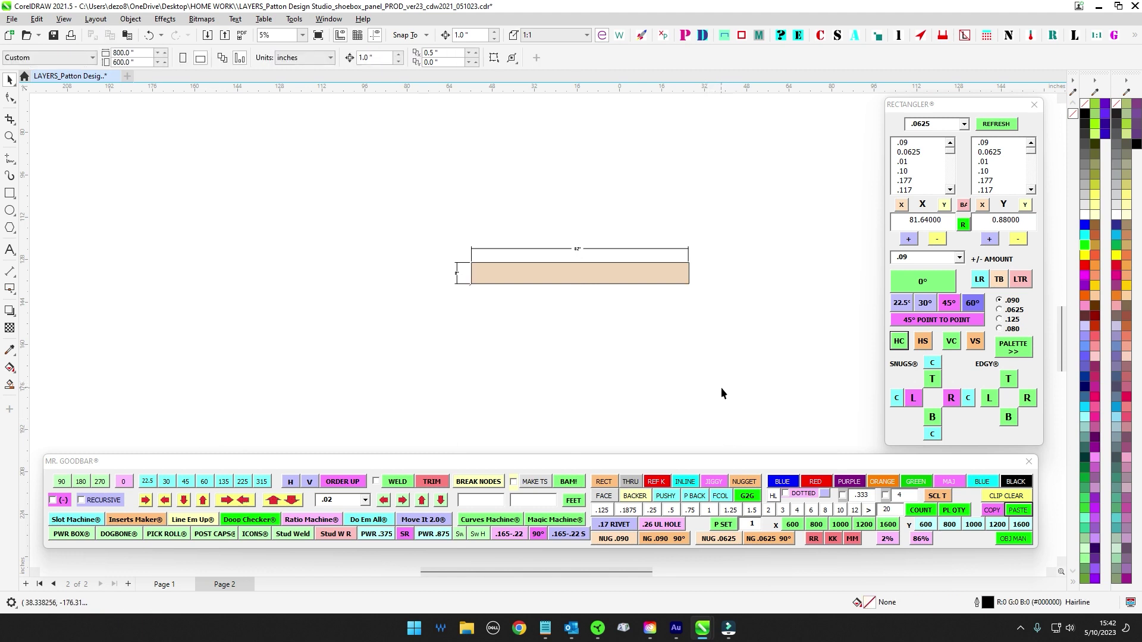
scroll(696, 387, "down", 2)
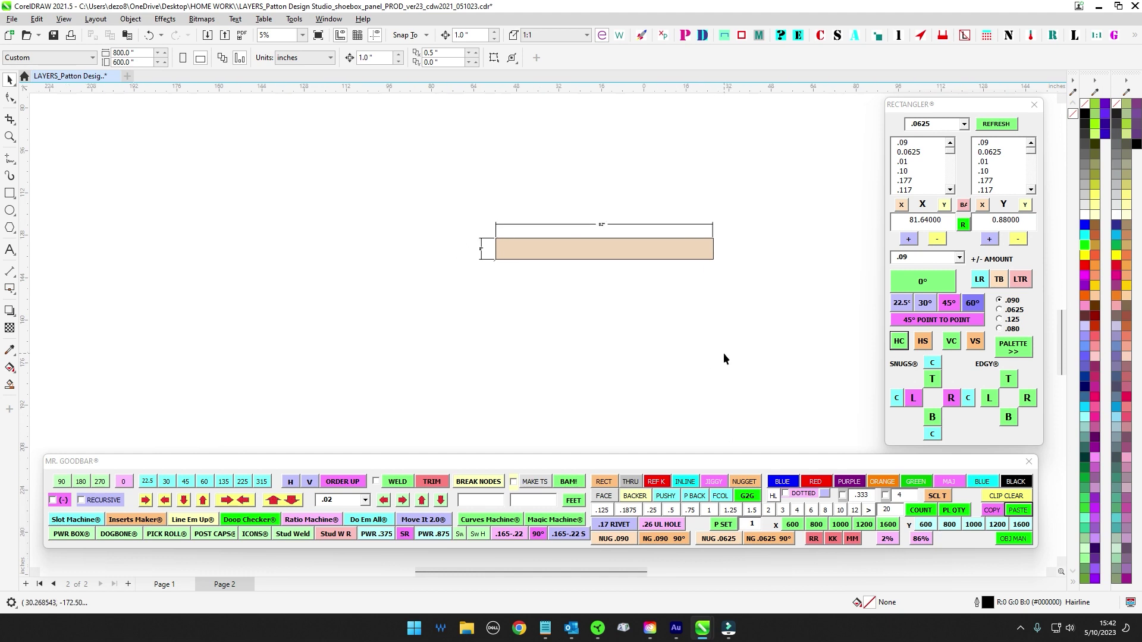
left_click_drag(834, 351, 834, 351)
scroll(694, 343, "down", 1)
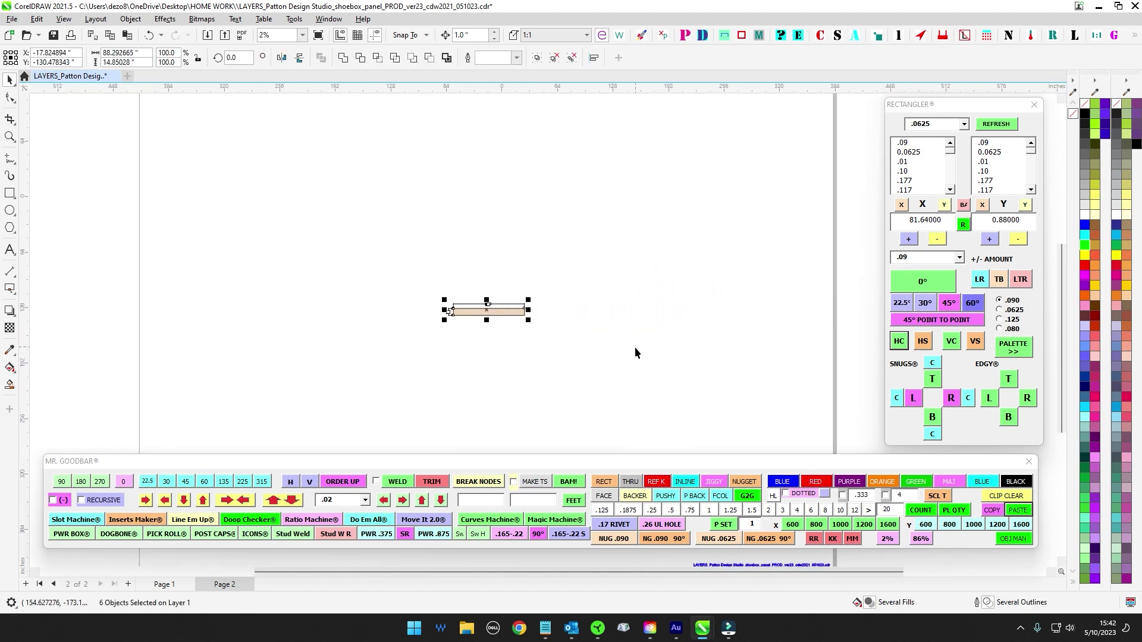
scroll(634, 347, "down", 2)
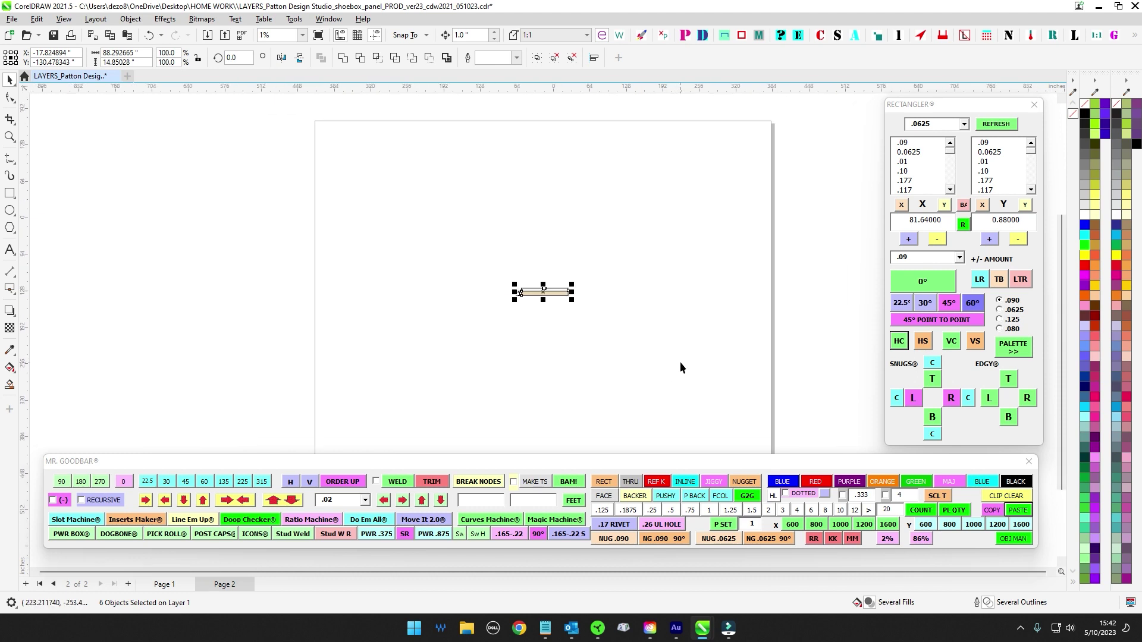
left_click_drag(680, 362, 683, 341)
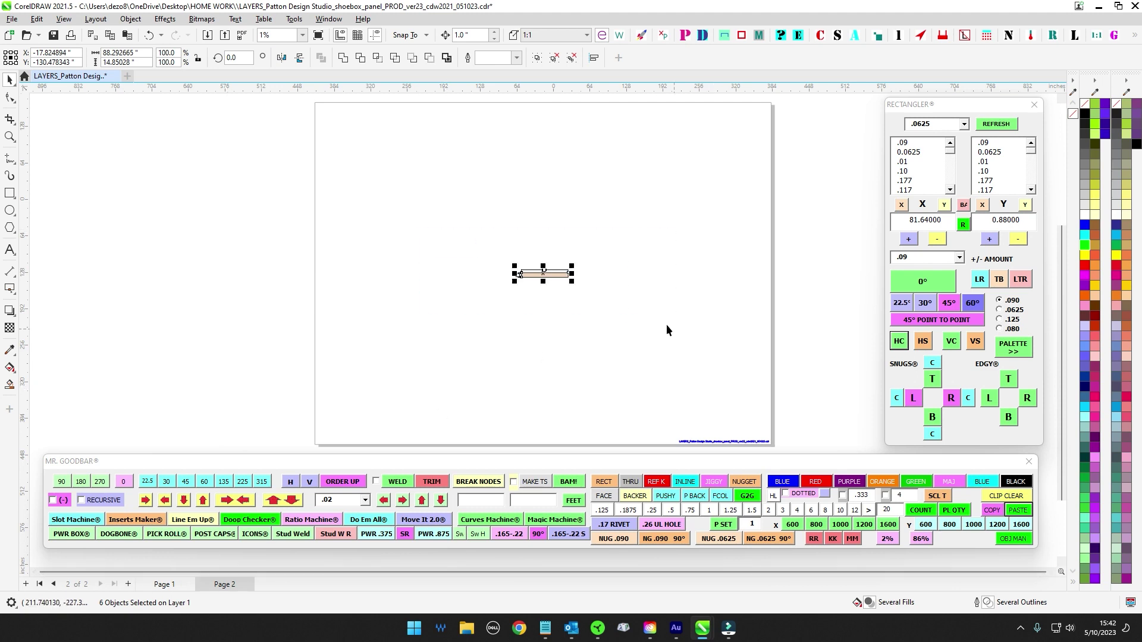
scroll(593, 247, "up", 1)
left_click(165, 585)
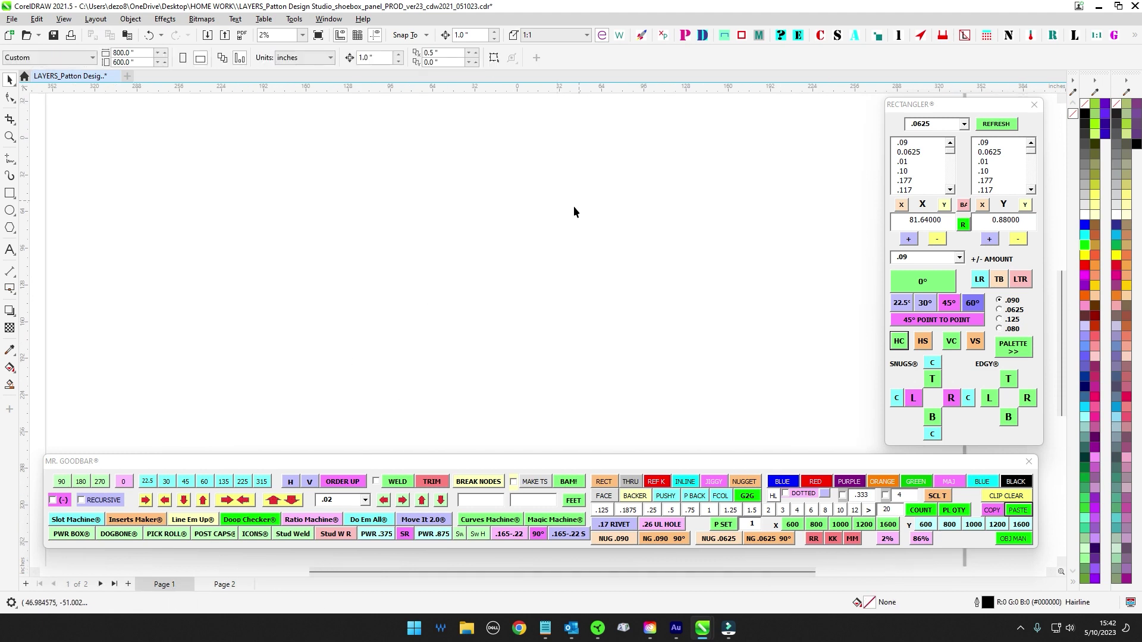
left_click(225, 585)
scroll(524, 312, "up", 3)
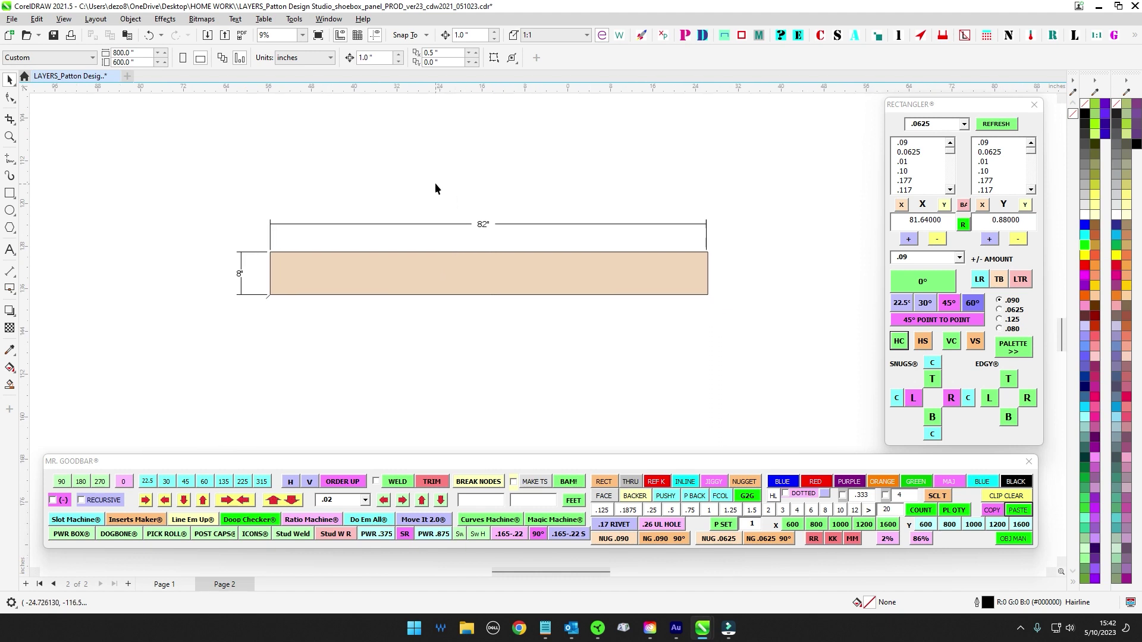
Step: Load the tan shoebox rectangle's width of 82 and height of 8 into Rectangler's X and Y values
left_click(469, 283)
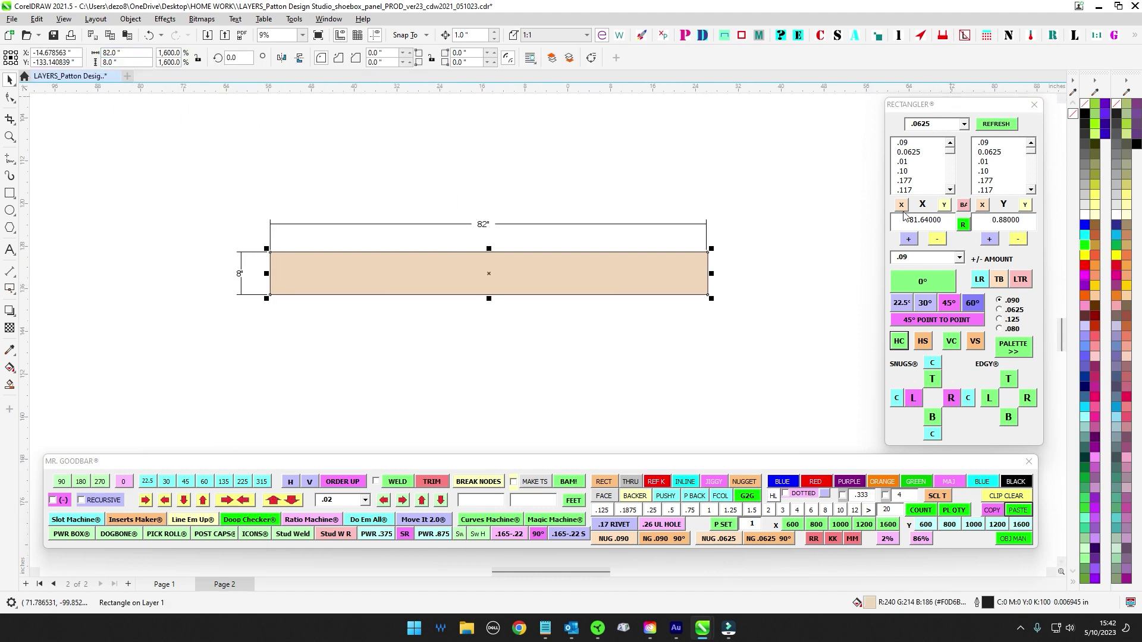
mouse_move(1002, 107)
left_mouse_down()
mouse_move(643, 91)
mouse_move(537, 121)
mouse_move(1033, 151)
mouse_move(1003, 109)
left_mouse_up()
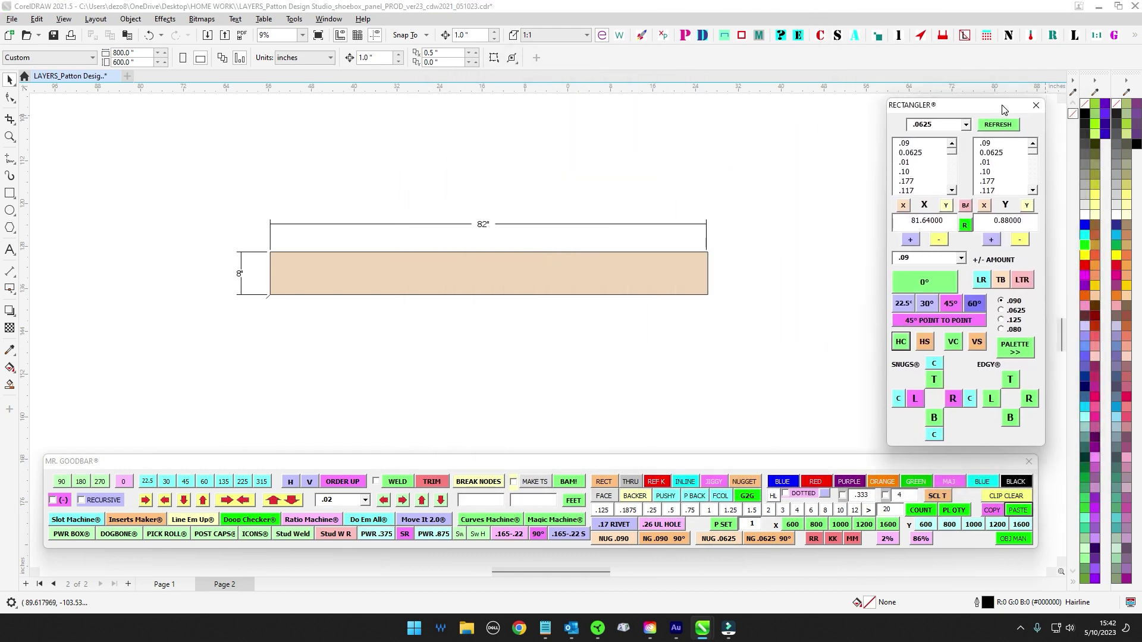
left_click(903, 205)
left_click(640, 274)
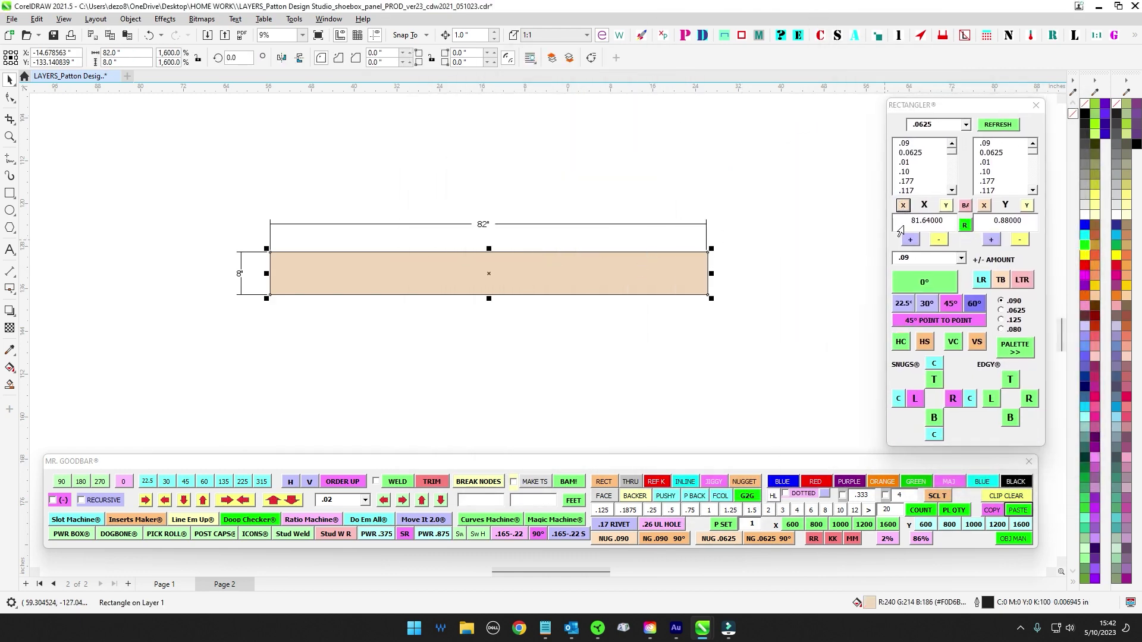
left_click(903, 205)
left_click_drag(946, 220, 889, 220)
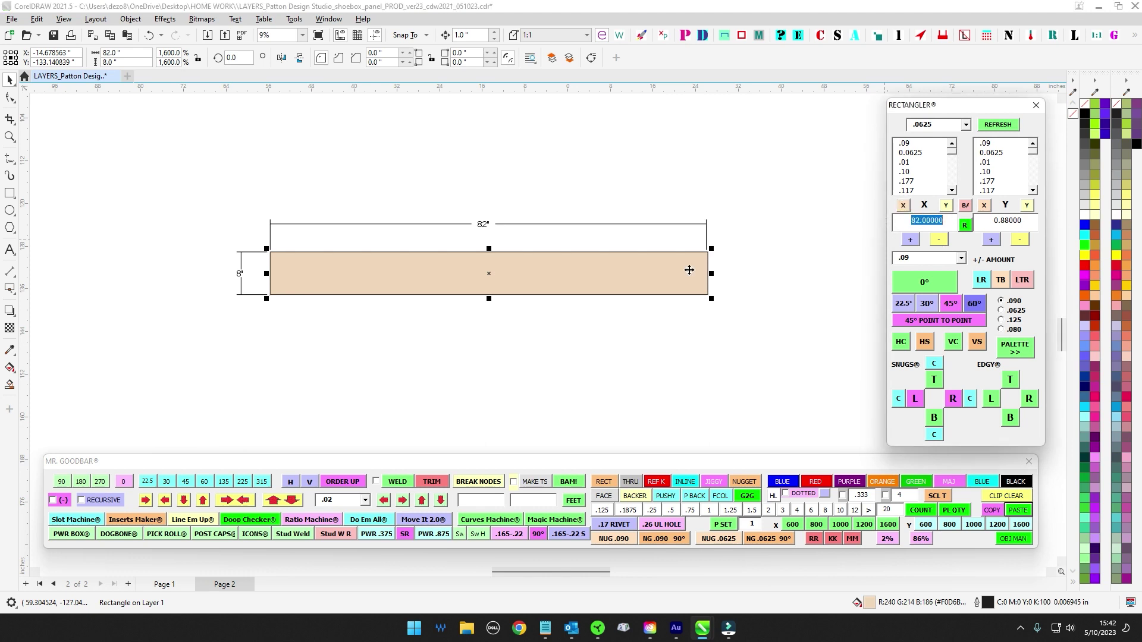
left_click(1027, 205)
double_click(1026, 221)
left_click(785, 362)
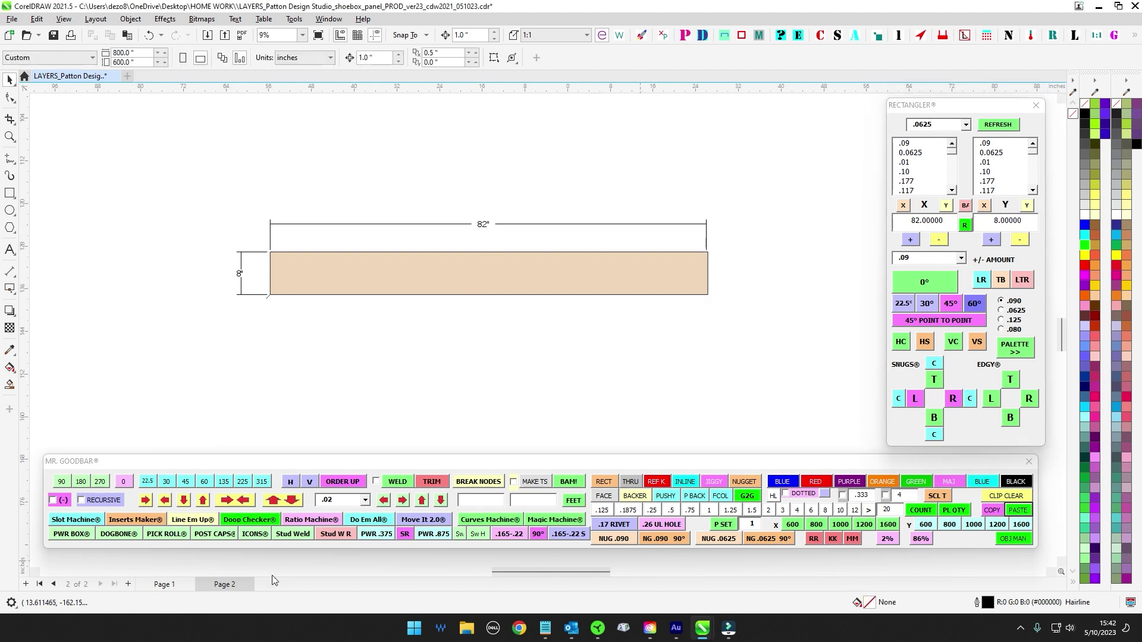
Step: Create an 82 by 8 inch square-cornered (0°) rectangle with Rectangler on Page 1 and place it near the upper middle of the sheet
left_click(164, 584)
scroll(553, 413, "down", 4)
scroll(613, 395, "down", 1)
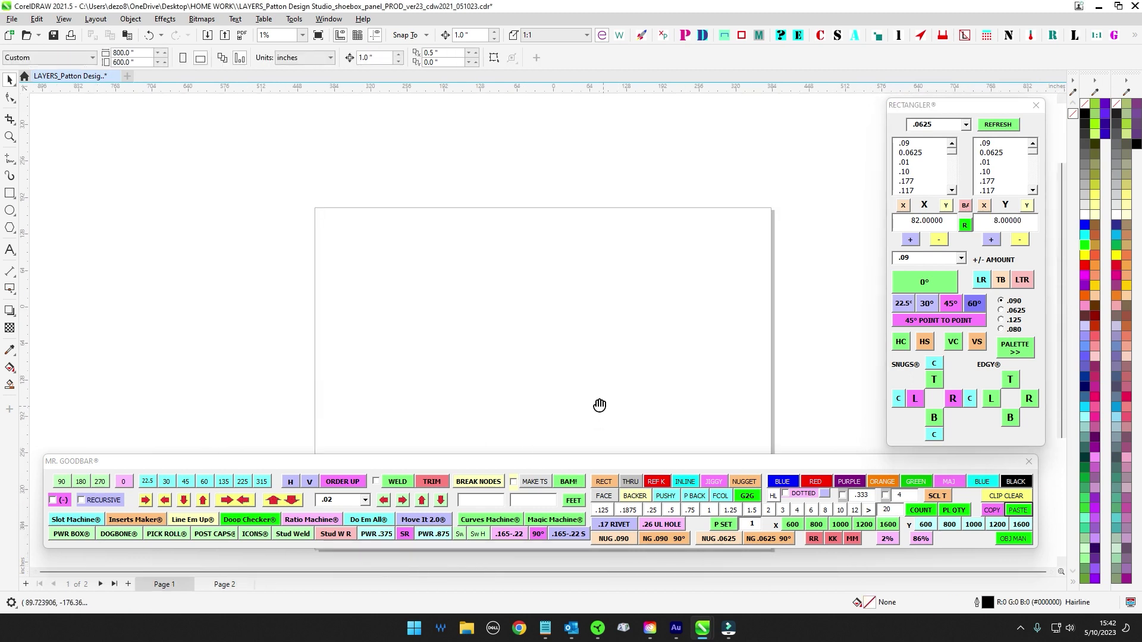
left_click_drag(599, 403, 581, 308)
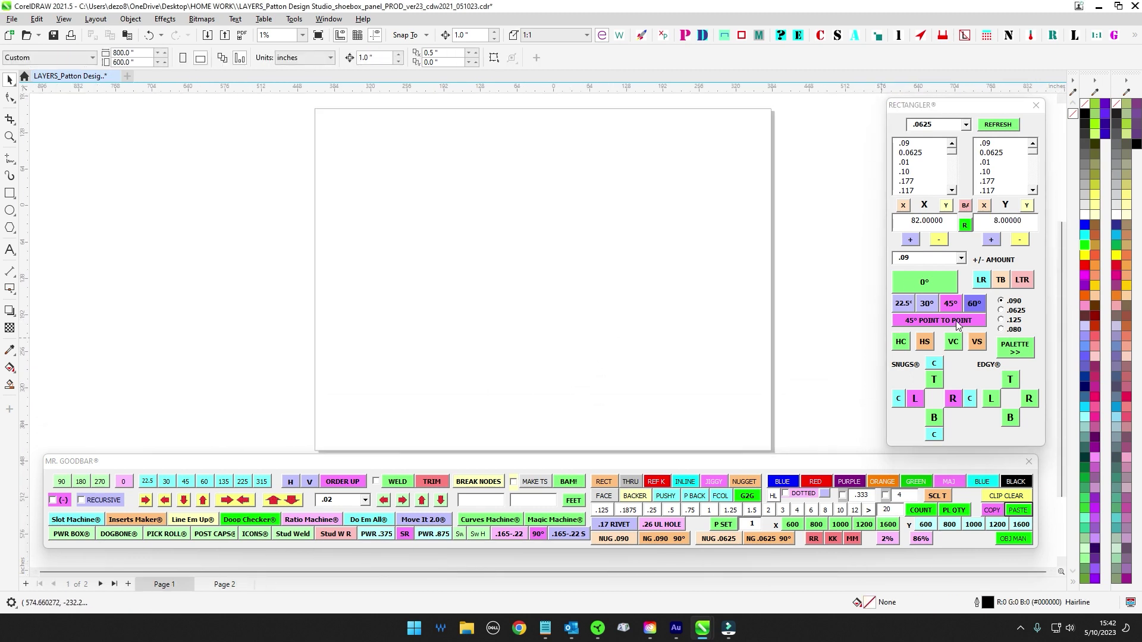
left_click(943, 285)
left_click_drag(456, 255, 821, 418)
left_click_drag(555, 333, 545, 174)
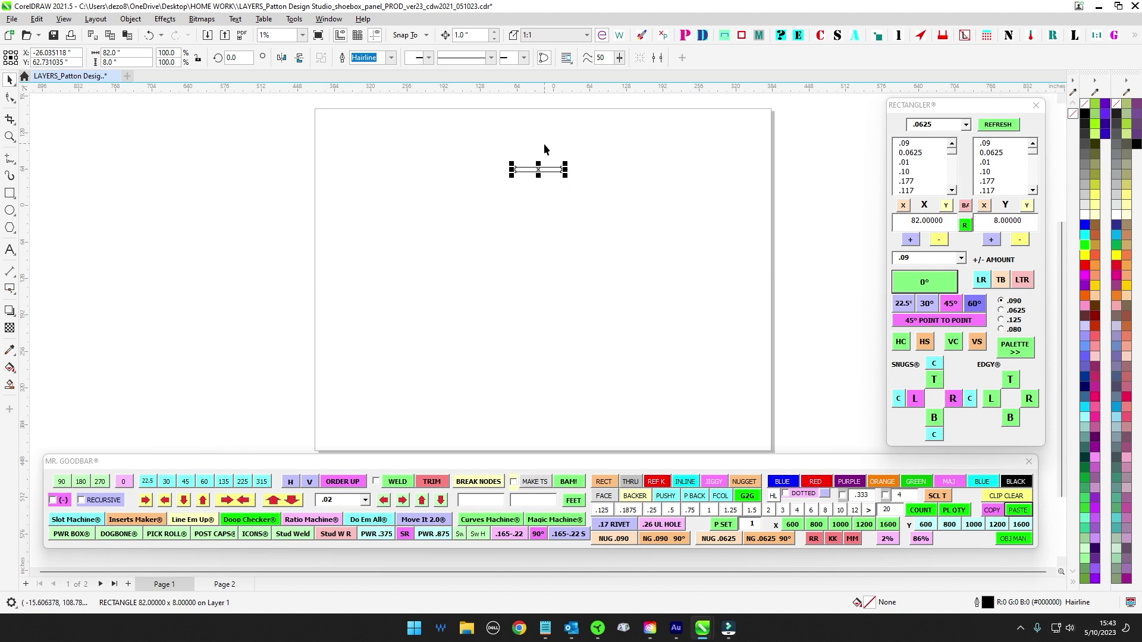
Step: Open the Extruder Machine macro and position it next to Rectangler, clear of the rectangle's right end
scroll(545, 160, "up", 5)
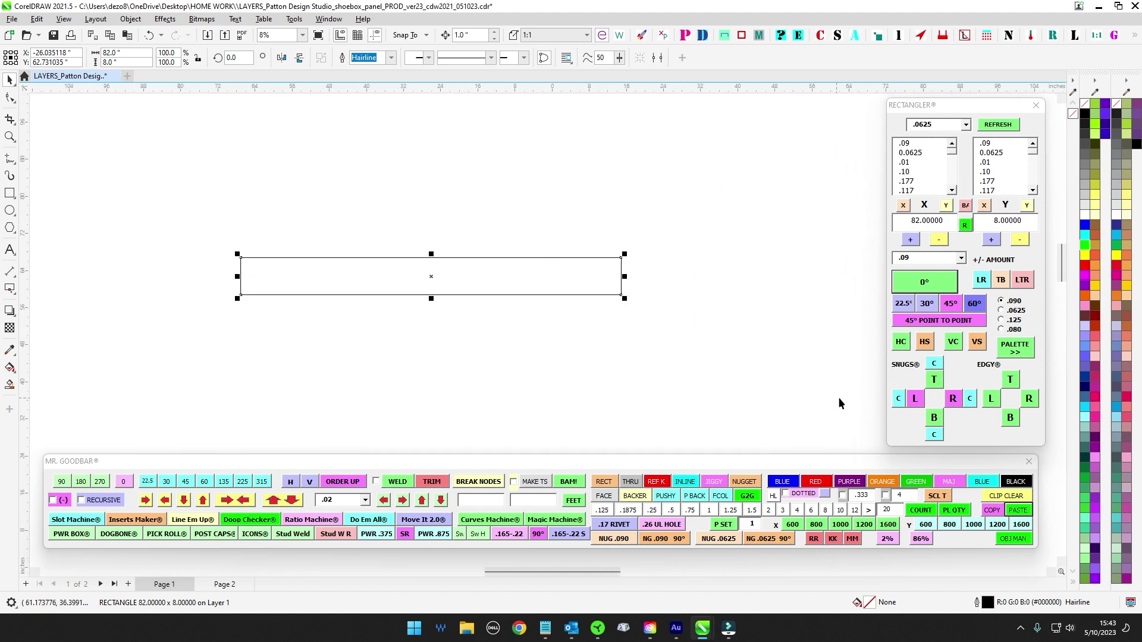
scroll(771, 298, "down", 4)
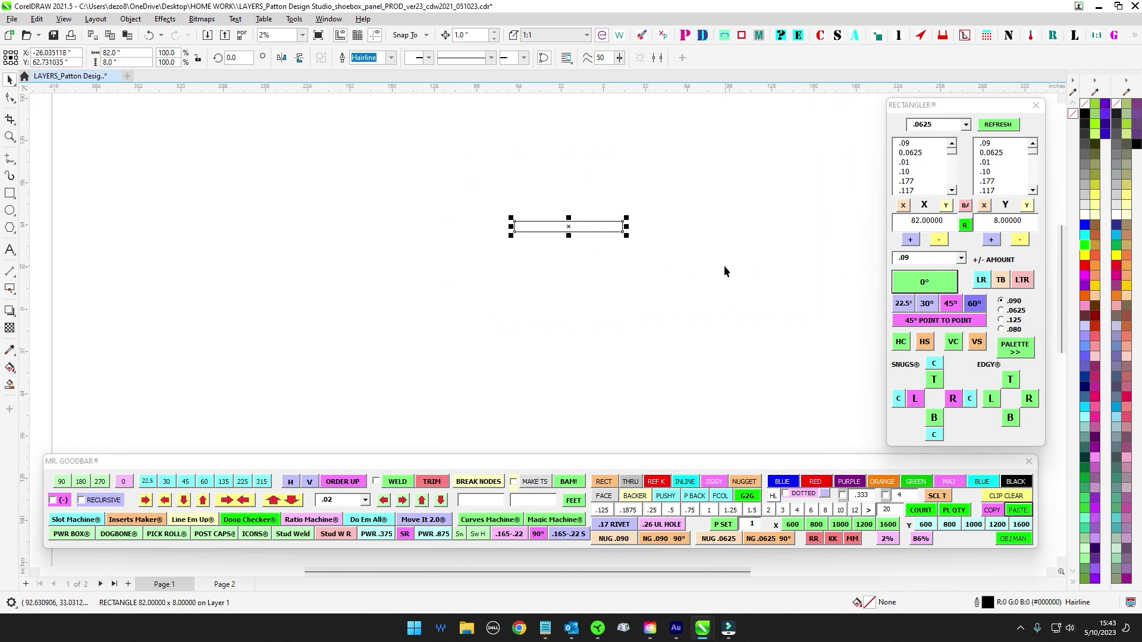
scroll(544, 199, "up", 3)
scroll(544, 221, "up", 1)
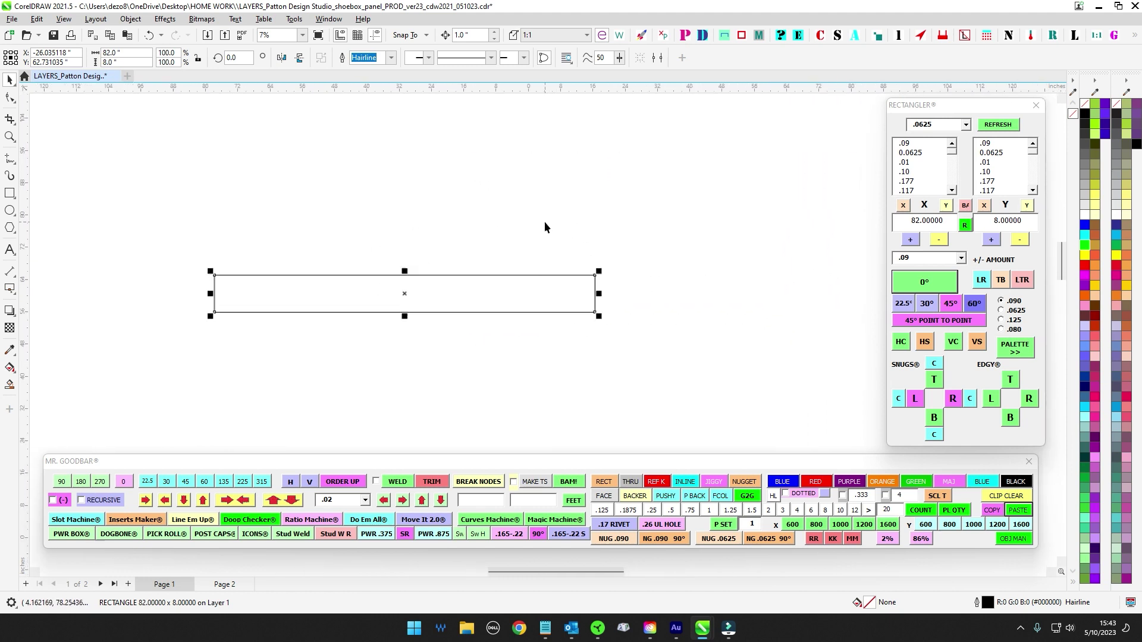
scroll(611, 251, "up", 2)
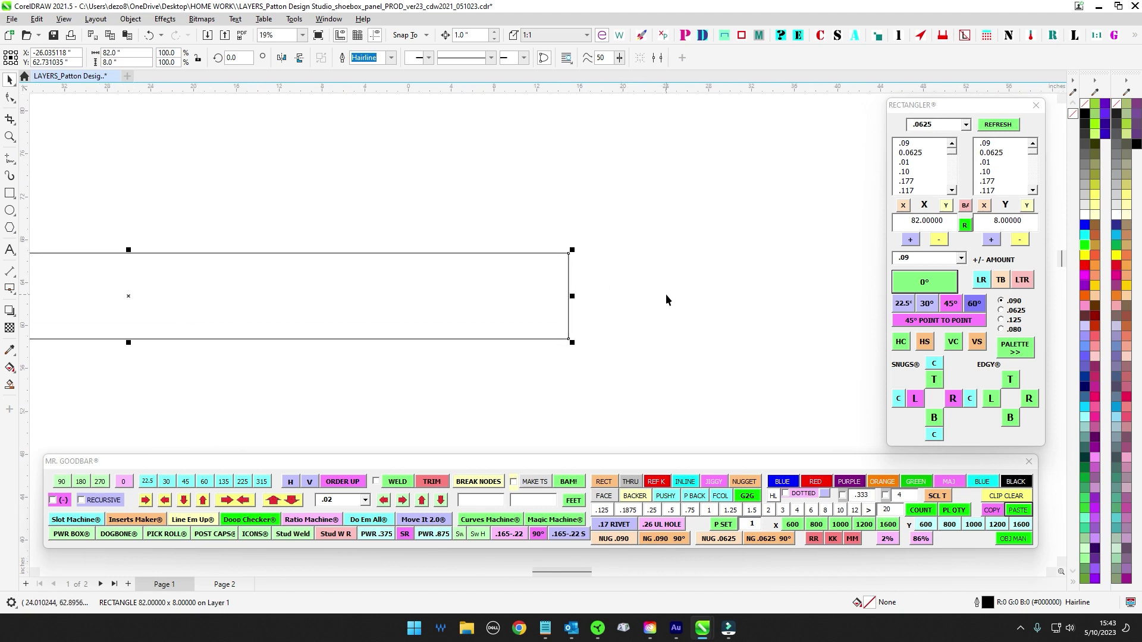
left_click(726, 38)
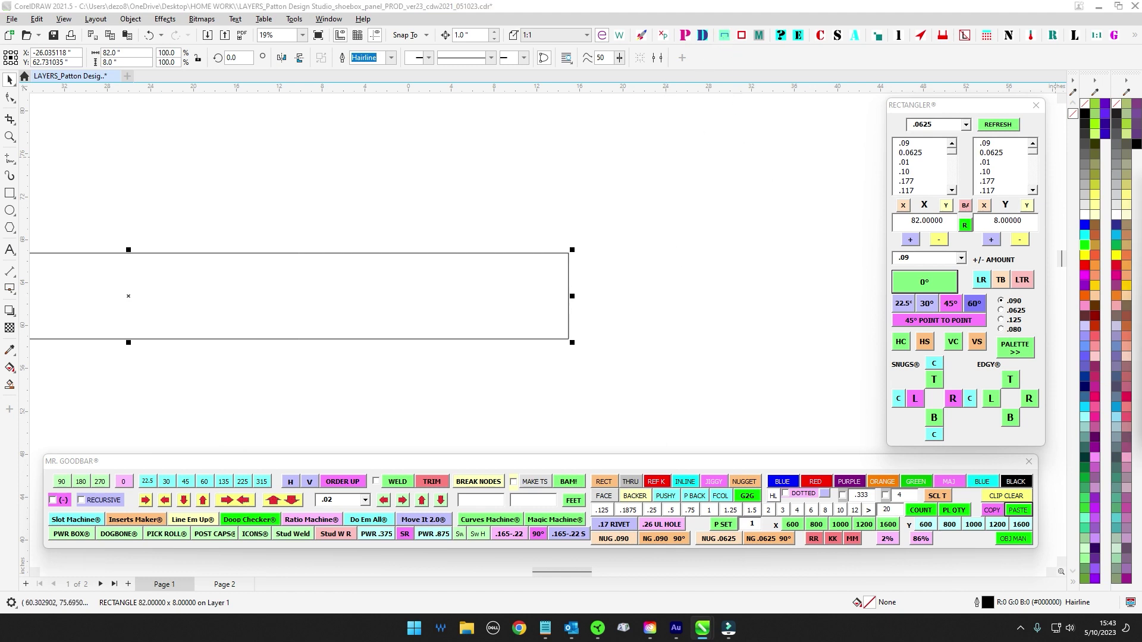
left_click_drag(594, 199, 685, 151)
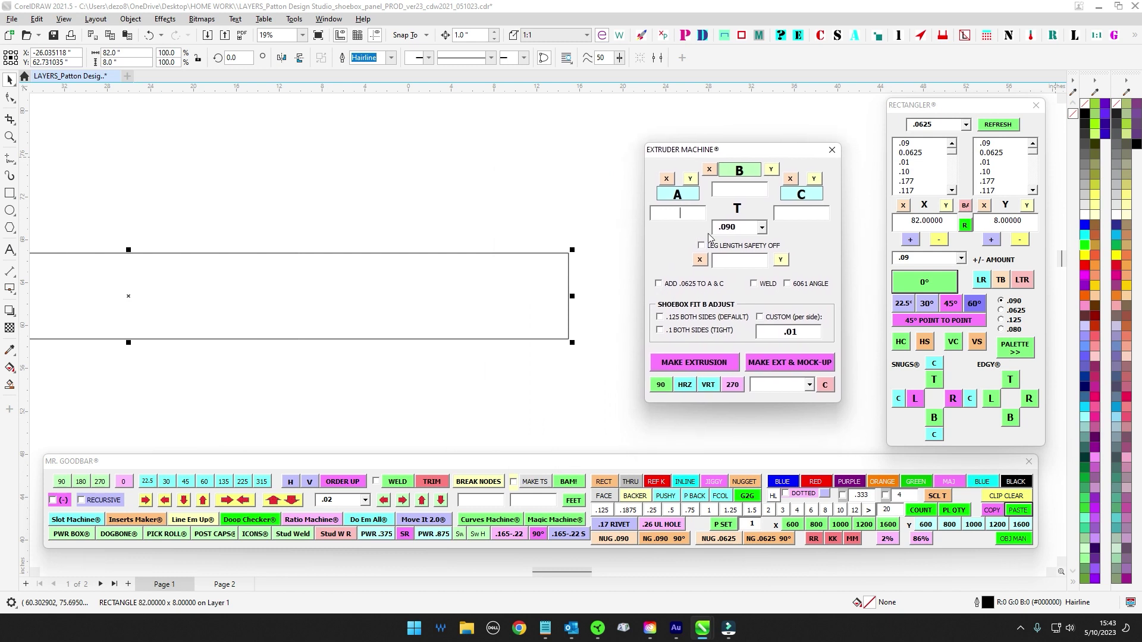
left_click_drag(771, 150, 784, 149)
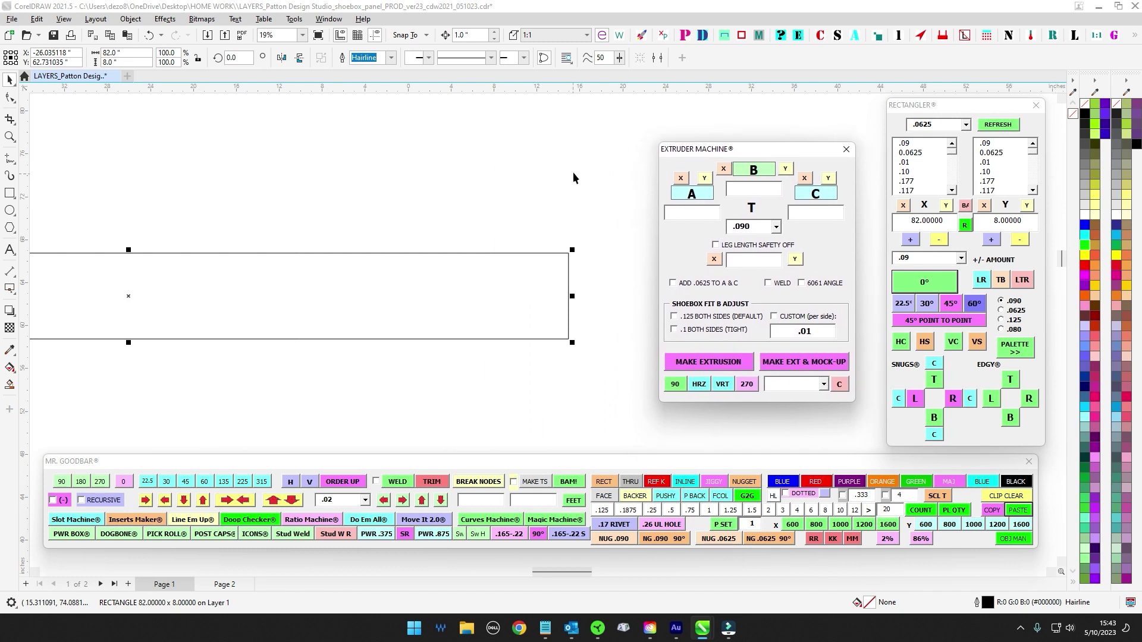
left_click_drag(575, 175, 375, 148)
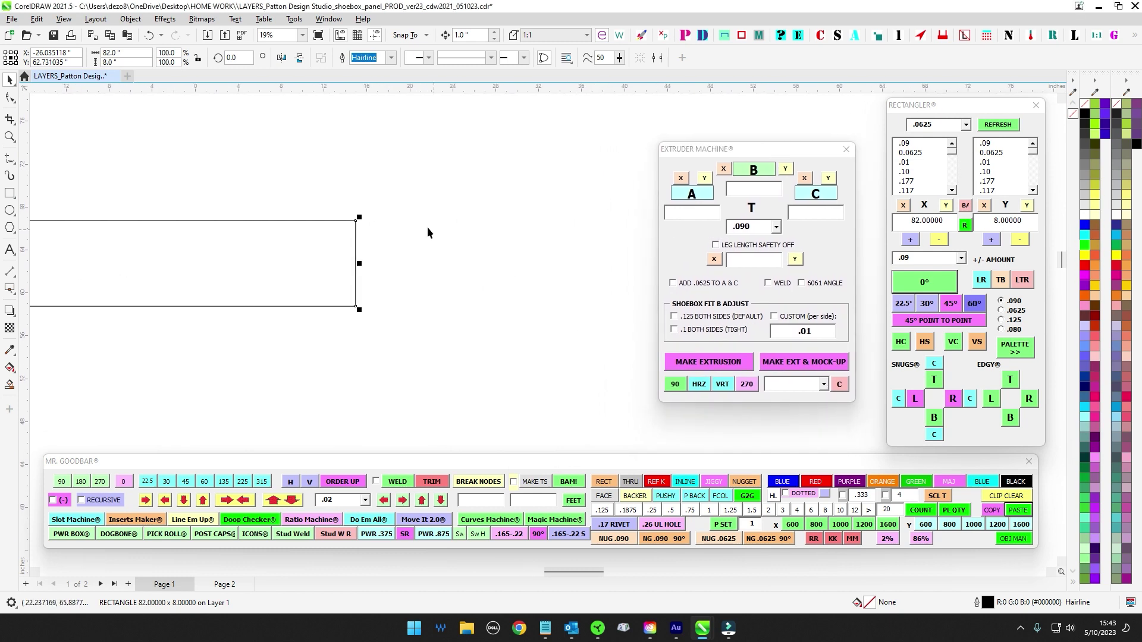
left_click_drag(377, 313, 375, 300)
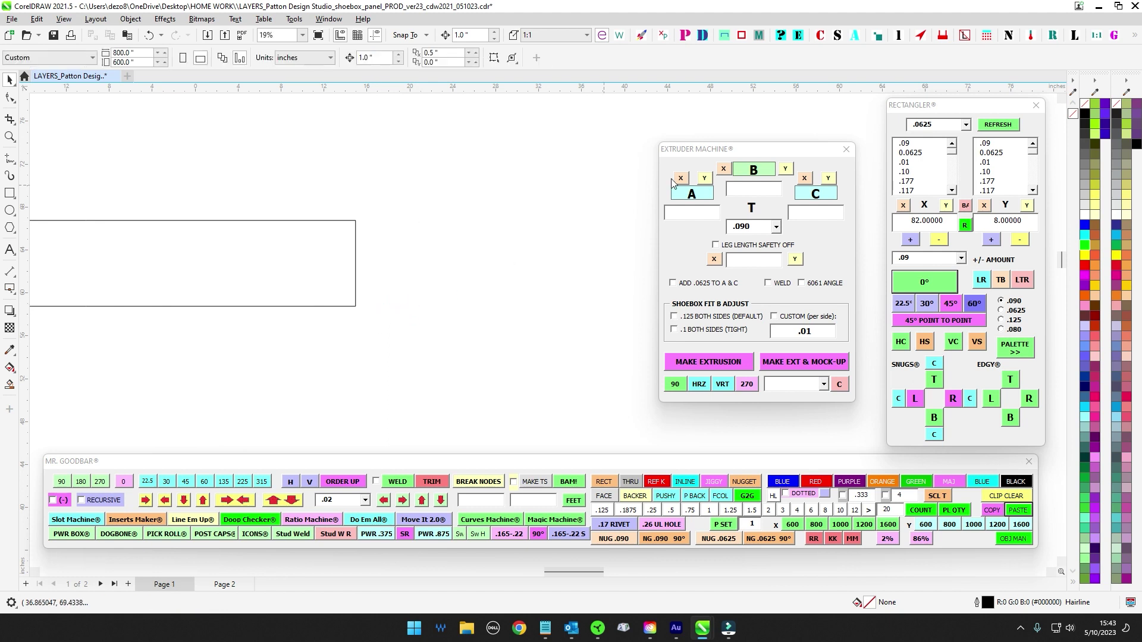
Step: Take the extrusion's B dimension of 8 from the rectangle's height and set legs A and C to 1
left_click(355, 238)
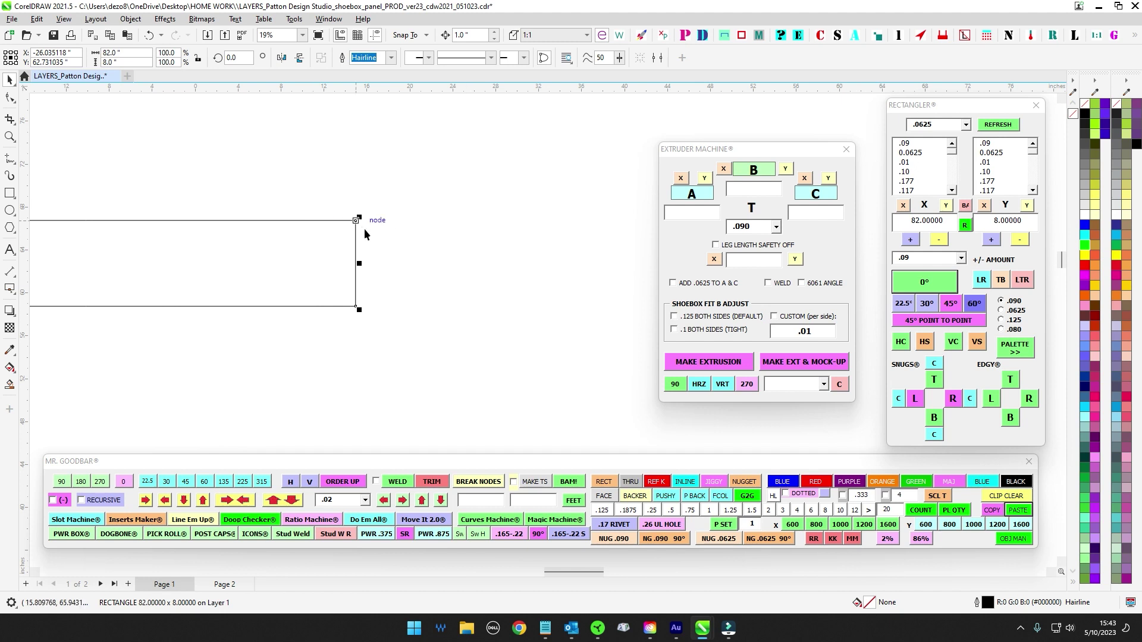
left_click(785, 168)
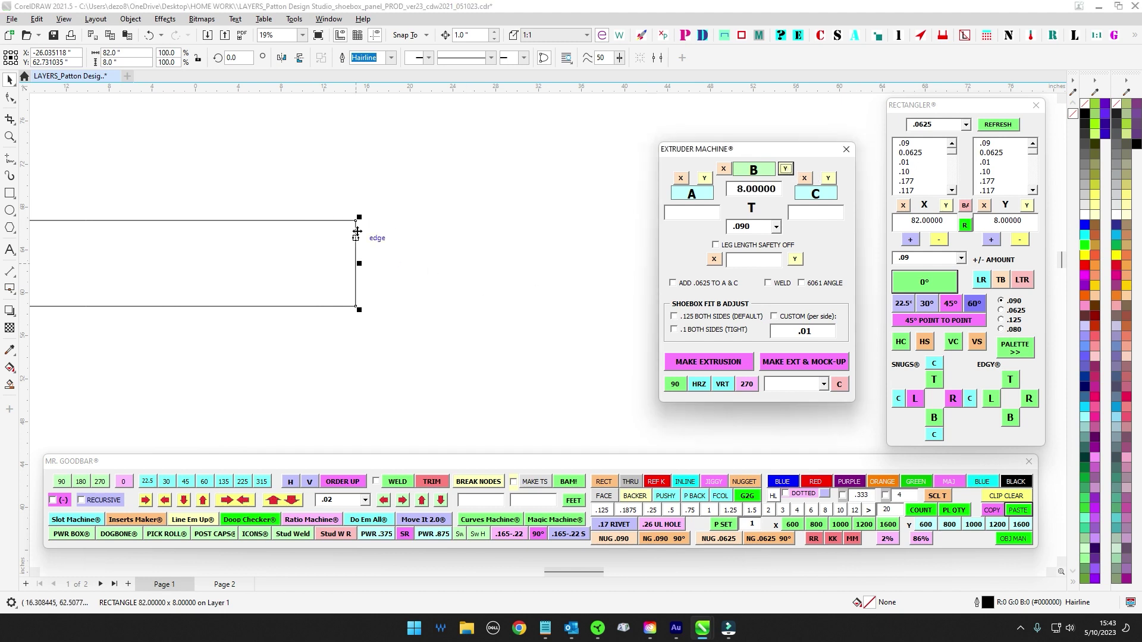
left_click(599, 246)
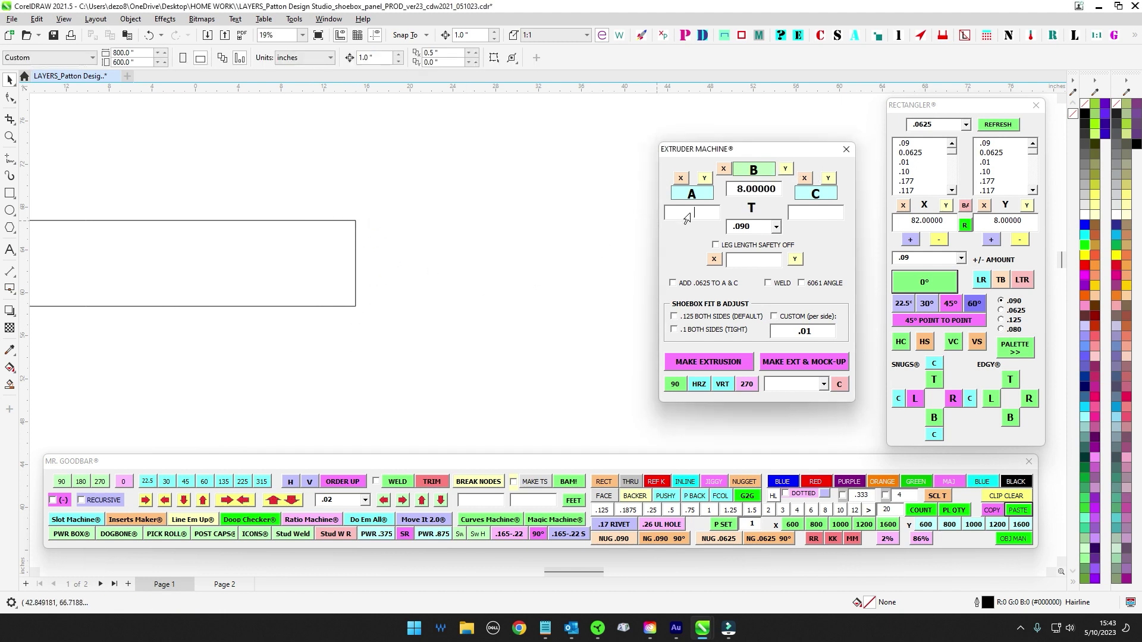
left_click(695, 215)
type("1")
key("Tab")
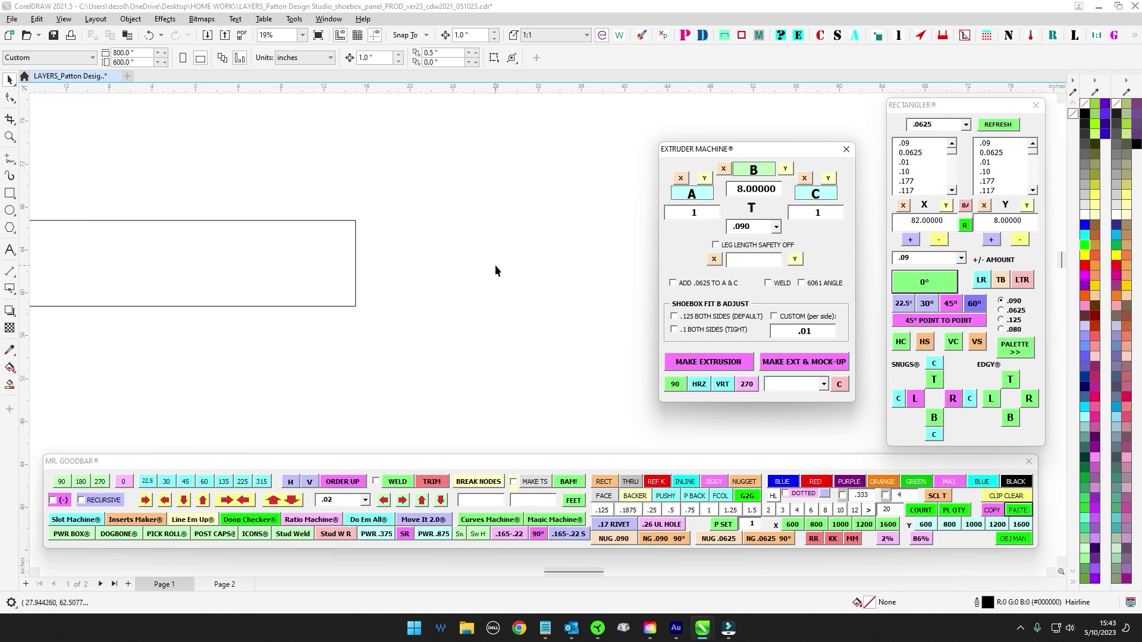
Step: Set the material thickness to 0.09, make the extrusion, and place it just right of the rectangle
left_click(776, 226)
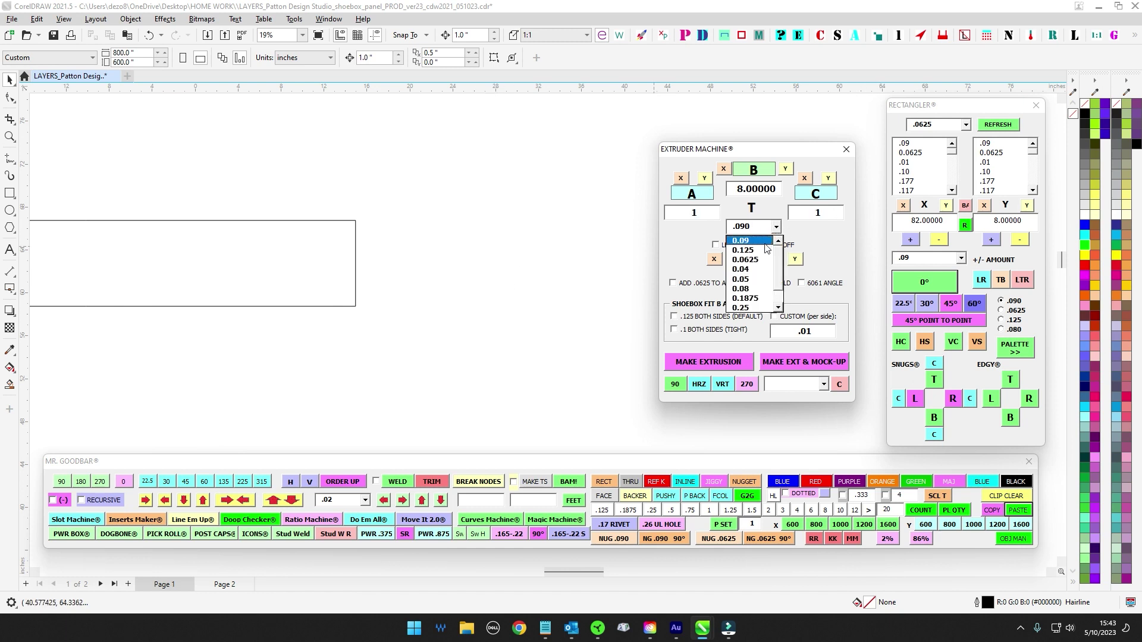
left_click(754, 241)
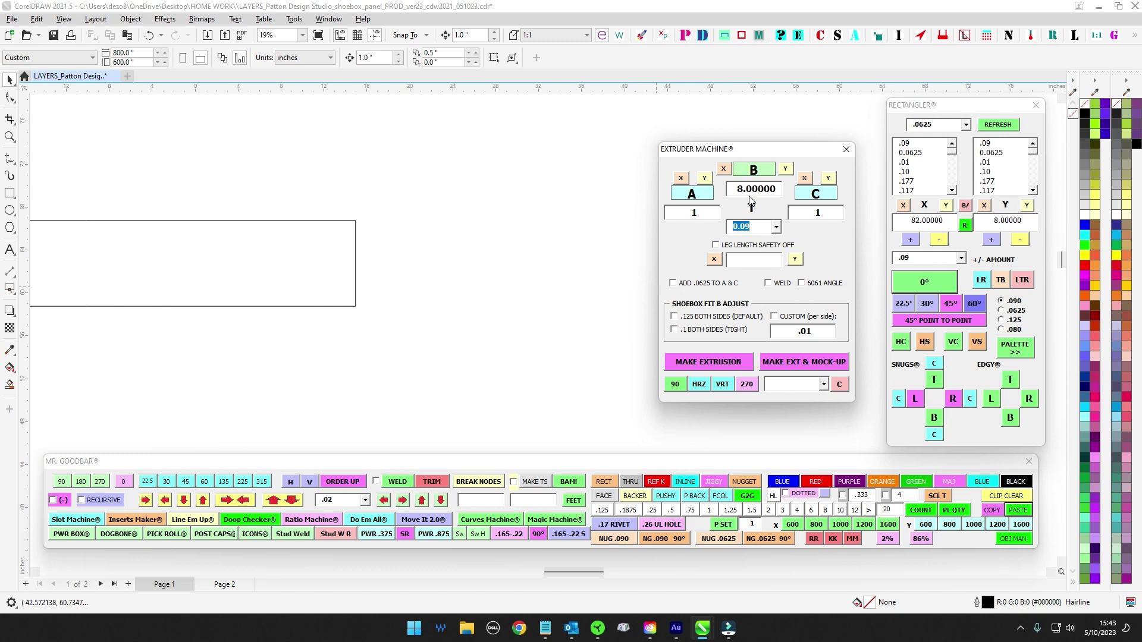
left_click_drag(766, 156, 794, 143)
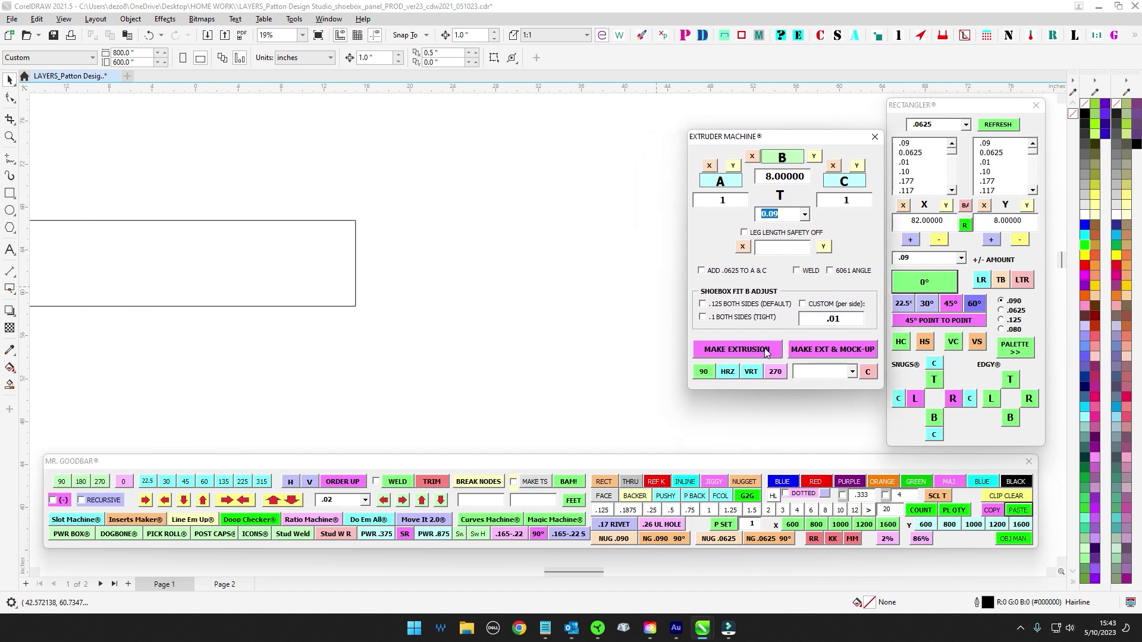
left_click(765, 351)
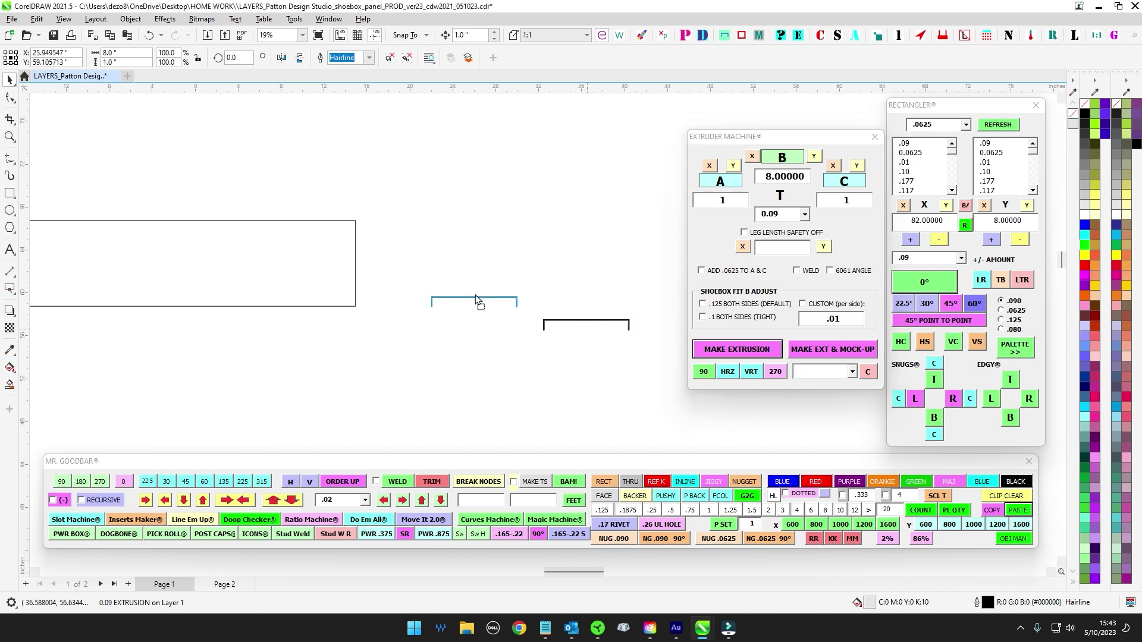
left_click_drag(475, 295, 478, 287)
Step: Colour the outline of the new extrusion profile red
left_click_drag(412, 254, 621, 361)
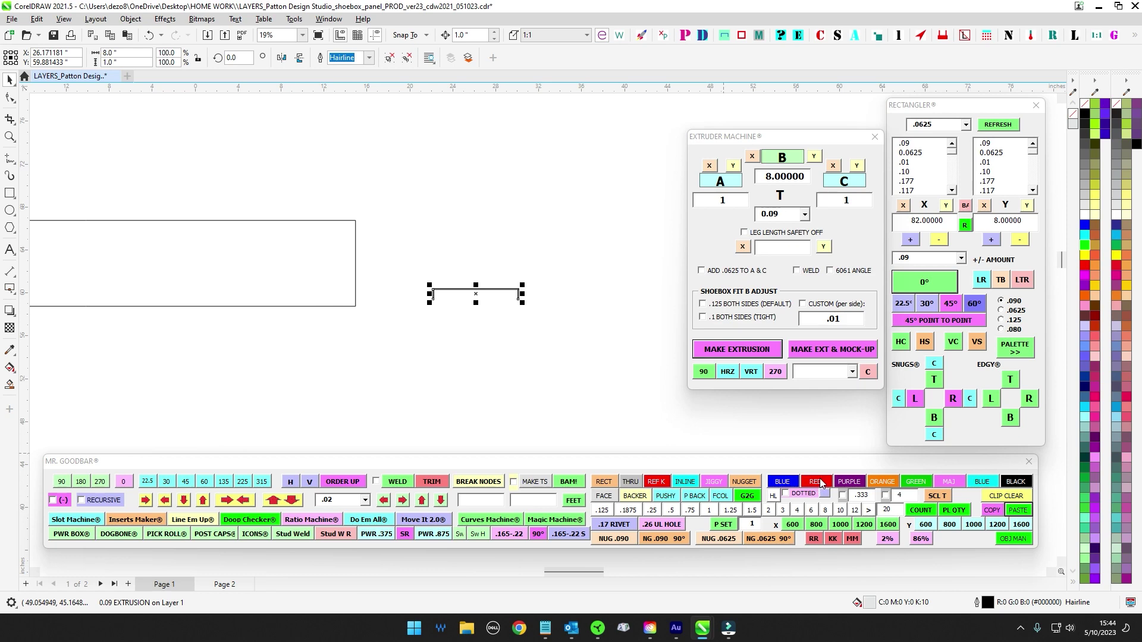
mouse_move(823, 464)
left_mouse_down()
mouse_move(529, 297)
mouse_move(543, 330)
mouse_move(828, 468)
left_mouse_up()
left_click(529, 319)
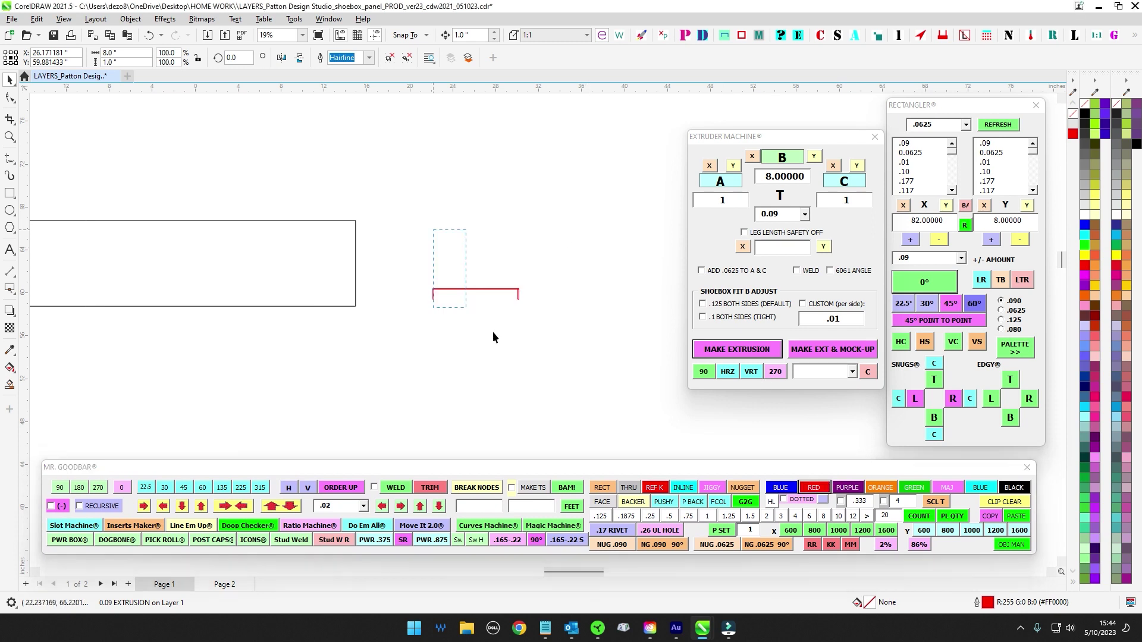
Step: Select the red extrusion profile and rotate it 90 degrees
left_click_drag(493, 333, 628, 392)
left_click_drag(380, 234, 707, 400)
left_click(59, 490)
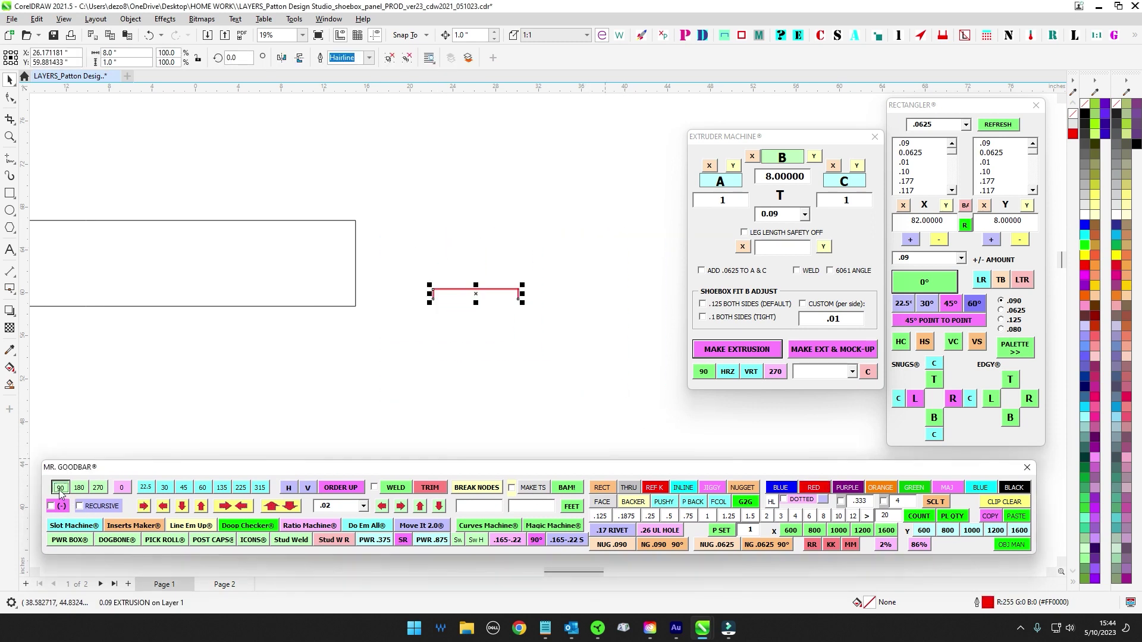
Step: Align the rotated red extrusion profile with the 82 by 8 inch rectangle so their horizontal centre lines match
scroll(431, 262, "up", 2)
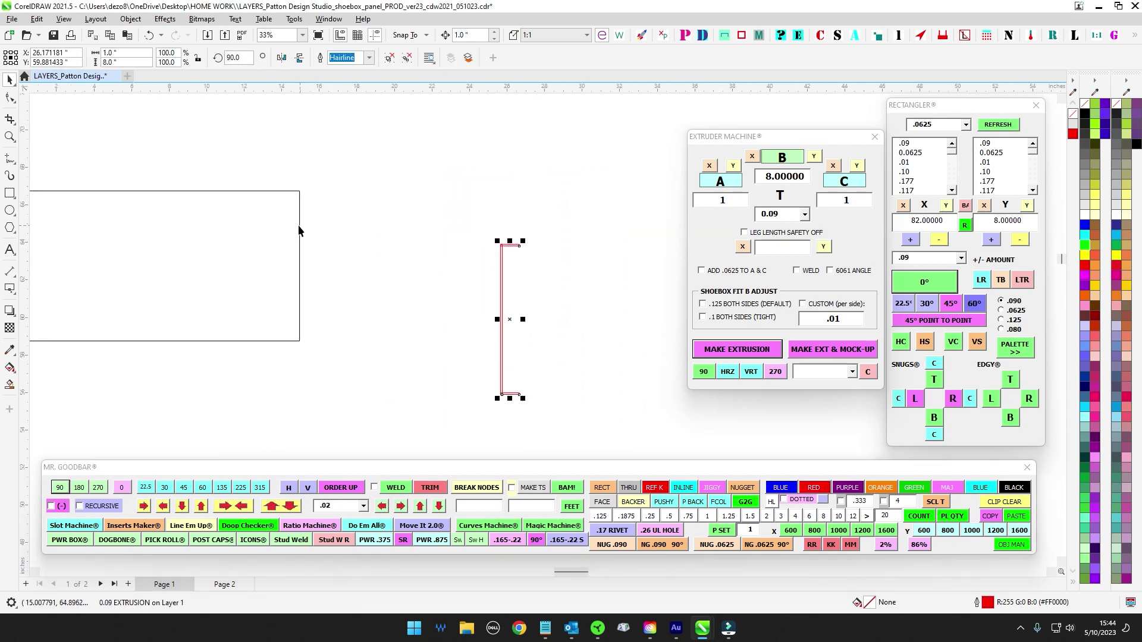
left_click(300, 227, "shift")
key("e")
left_click_drag(436, 163, 580, 364)
left_click_drag(600, 316, 483, 327)
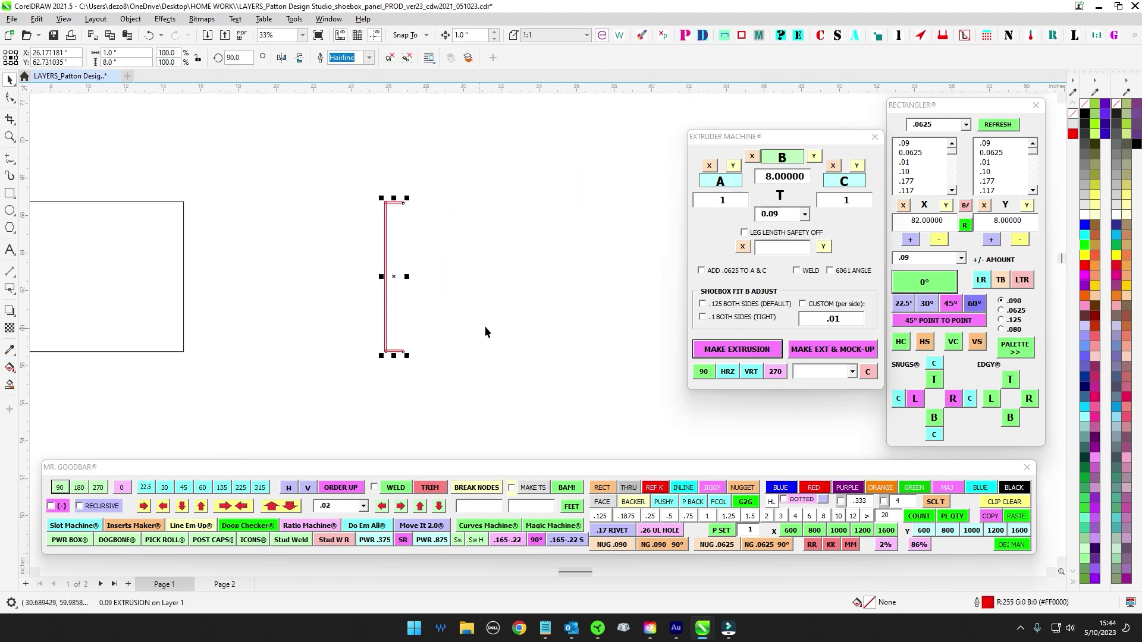
left_click(486, 332)
Step: Draw a 0.91 by 7.82 inch rectangle snapped to the inside faces of the red extrusion profile
scroll(396, 206, "up", 3)
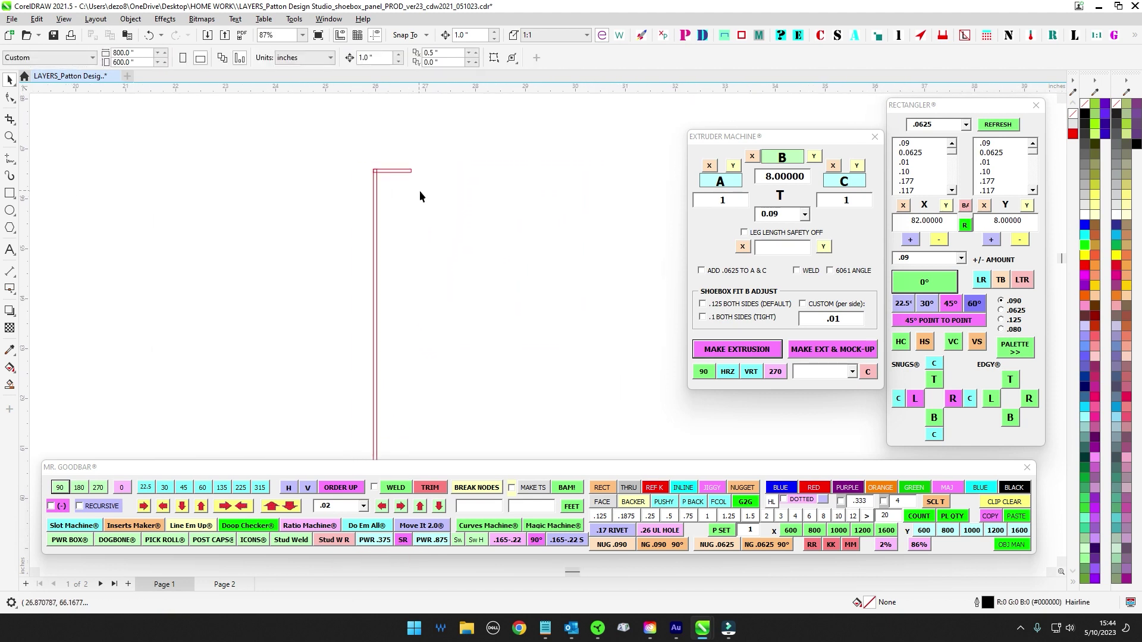
scroll(319, 188, "down", 1)
left_click(9, 194)
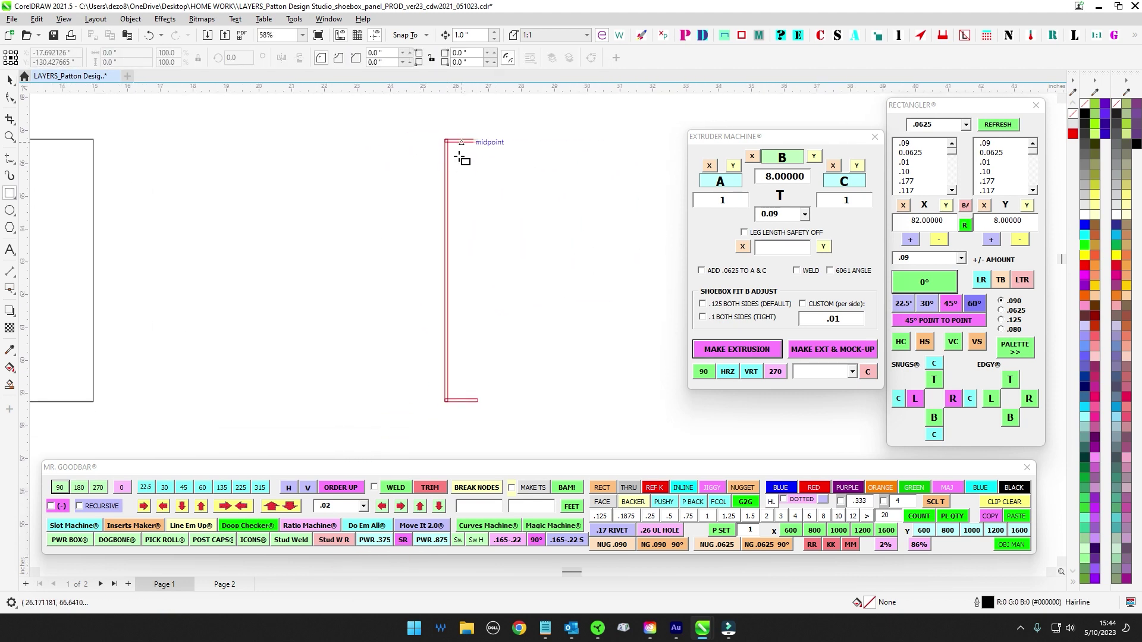
mouse_move(454, 153)
left_mouse_down()
mouse_move(538, 308)
mouse_move(485, 315)
mouse_move(478, 397)
left_mouse_up()
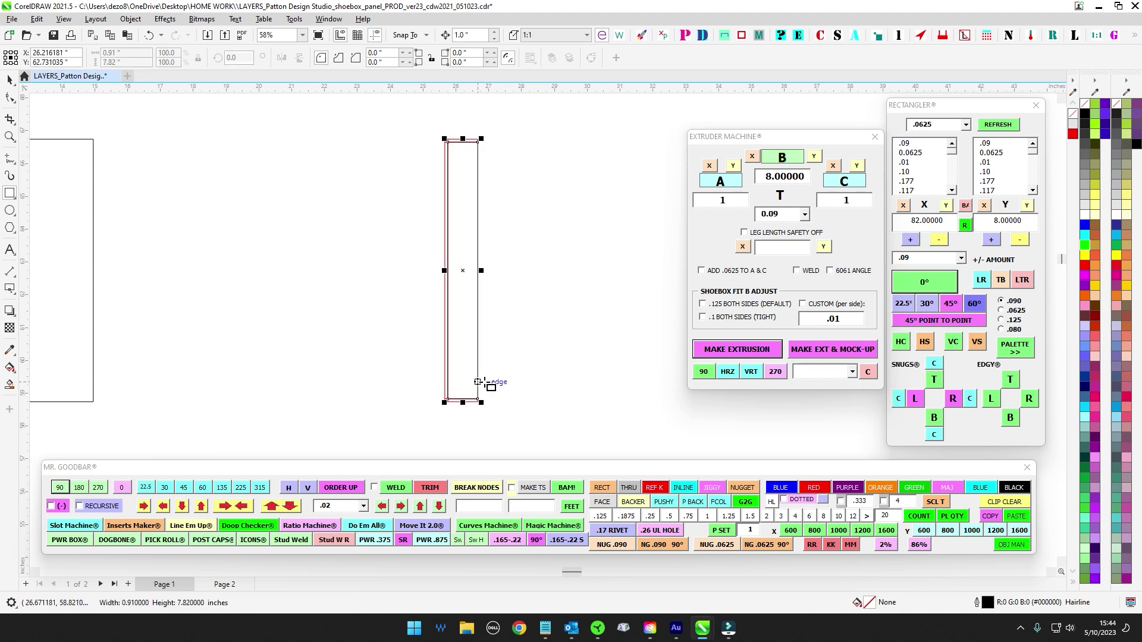
left_click(9, 80)
scroll(631, 168, "up", 2)
scroll(601, 166, "down", 2)
scroll(494, 178, "up", 2)
Step: Test the inner rectangle's fit by shifting it 2 inches right, out of the extrusion, and back again, twice
left_click(470, 191)
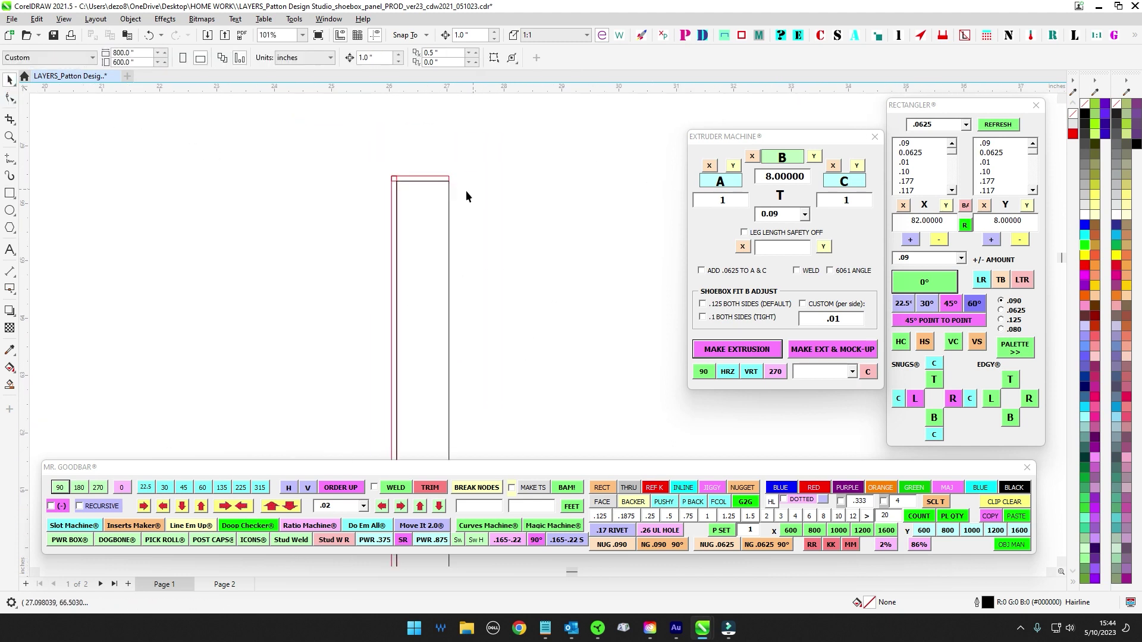
scroll(444, 185, "up", 1)
left_click(448, 185)
scroll(440, 185, "down", 3)
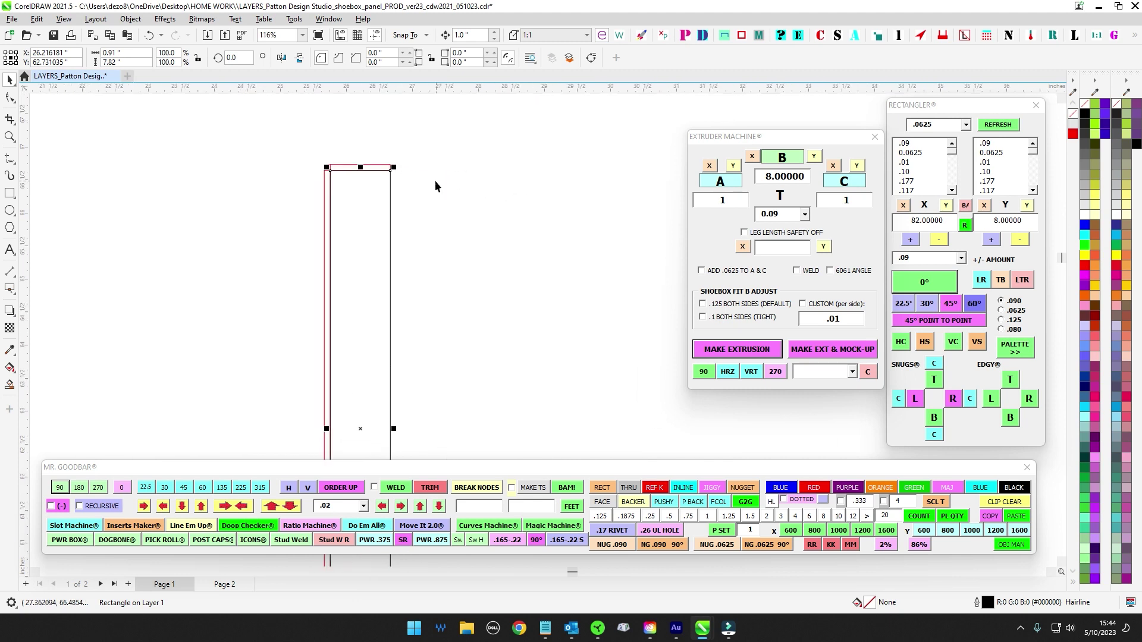
key("Right")
key("Right")
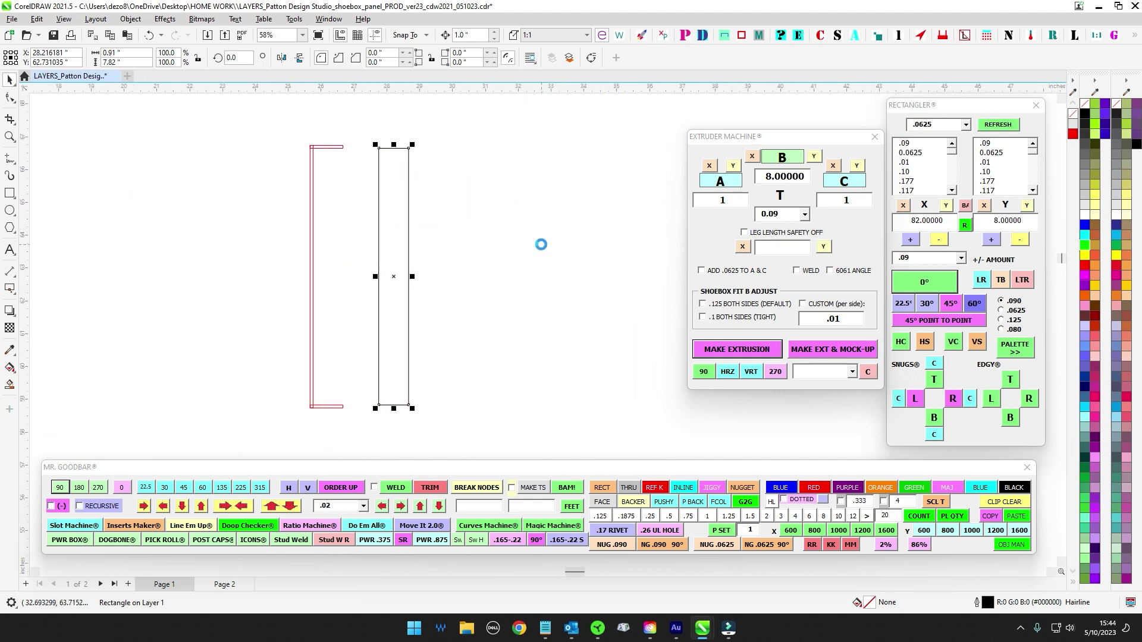
key("Left")
key("Left")
scroll(357, 145, "up", 4)
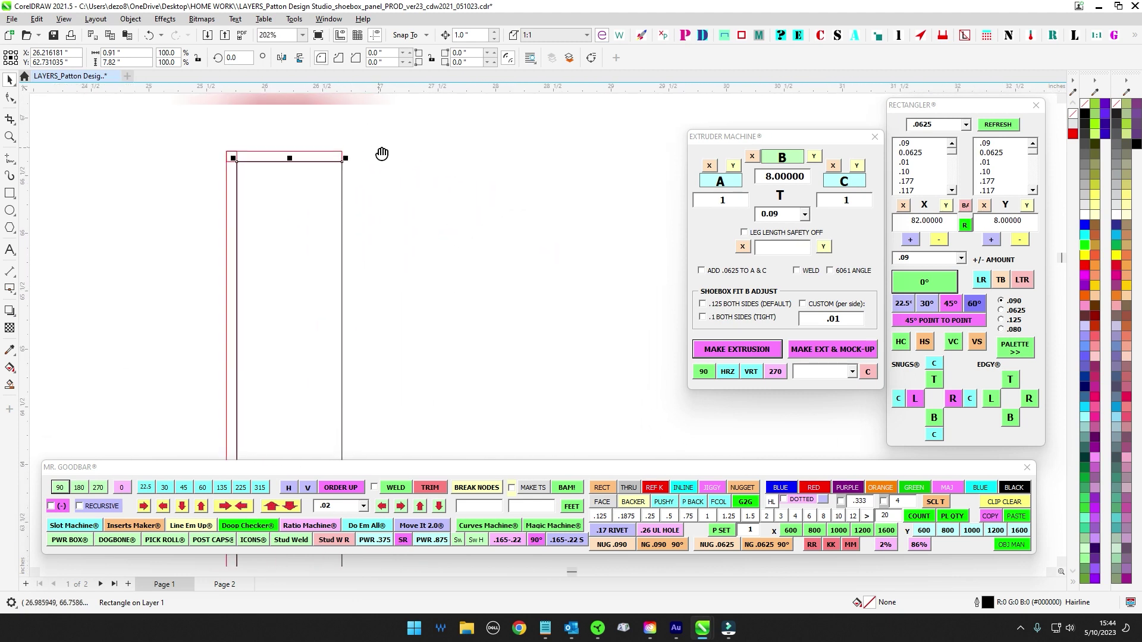
scroll(380, 167, "up", 1)
left_click(318, 208)
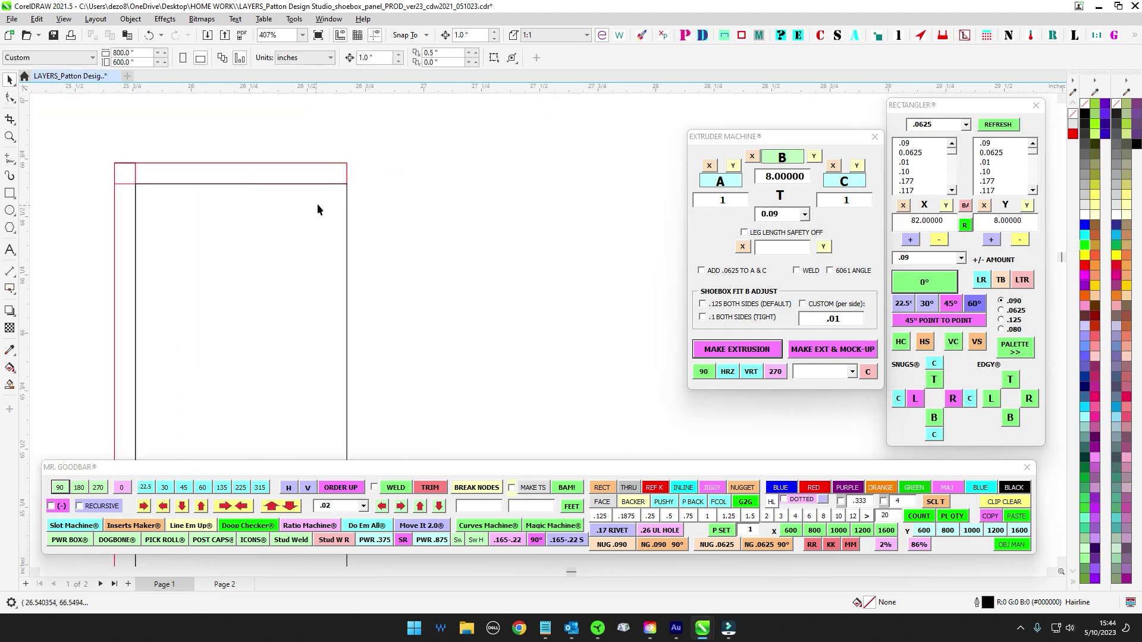
left_click(346, 189)
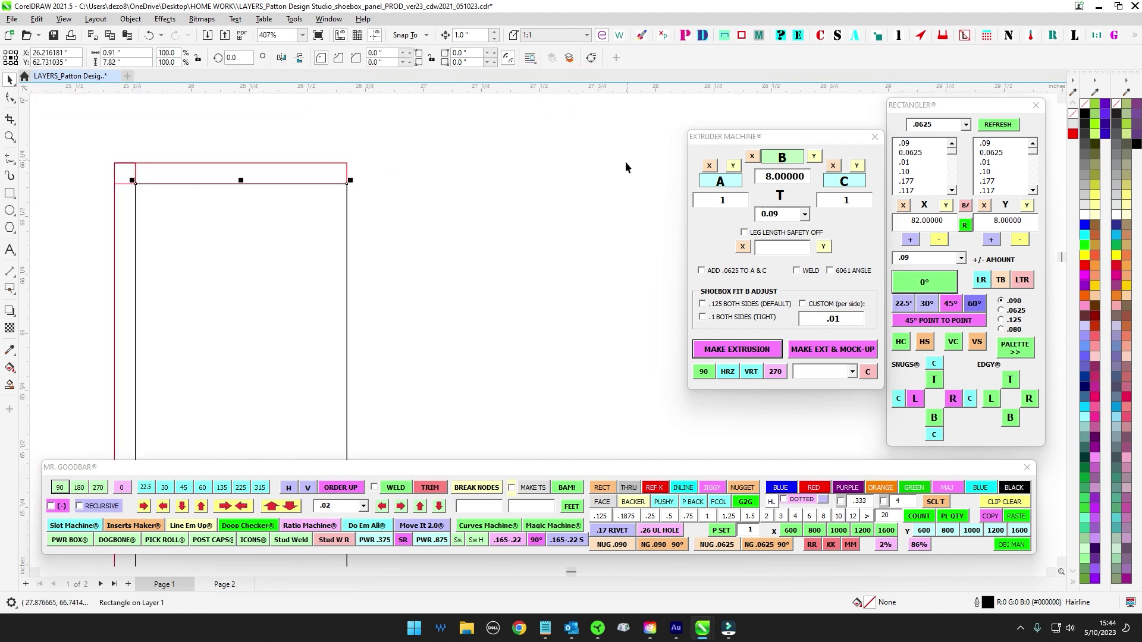
key("Right")
key("Right")
key("Left")
key("Left")
scroll(606, 139, "down", 3)
left_click_drag(586, 193, 424, 183)
scroll(461, 192, "down", 2)
scroll(424, 187, "down", 2)
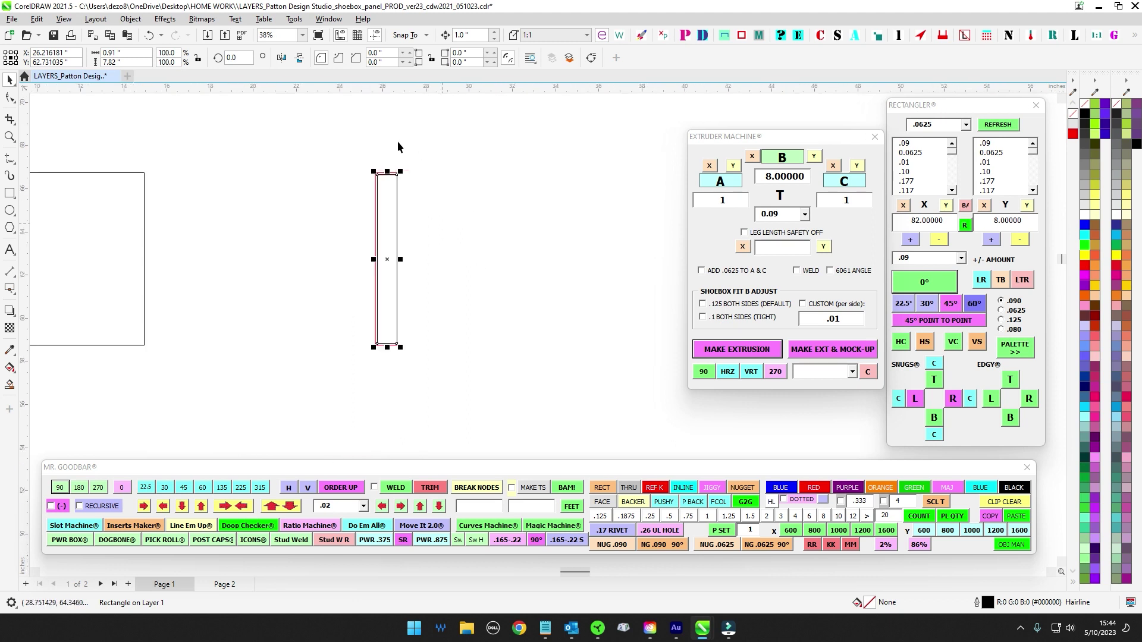
Step: Move the inner rectangle 2 inches to the right, clear of the red extrusion profile
scroll(396, 145, "up", 2)
key("Right")
key("Right")
scroll(322, 150, "down", 2)
Step: Move the red extrusion profile a net 3 inches to the left, towards the large rectangle
left_click_drag(324, 153, 403, 383)
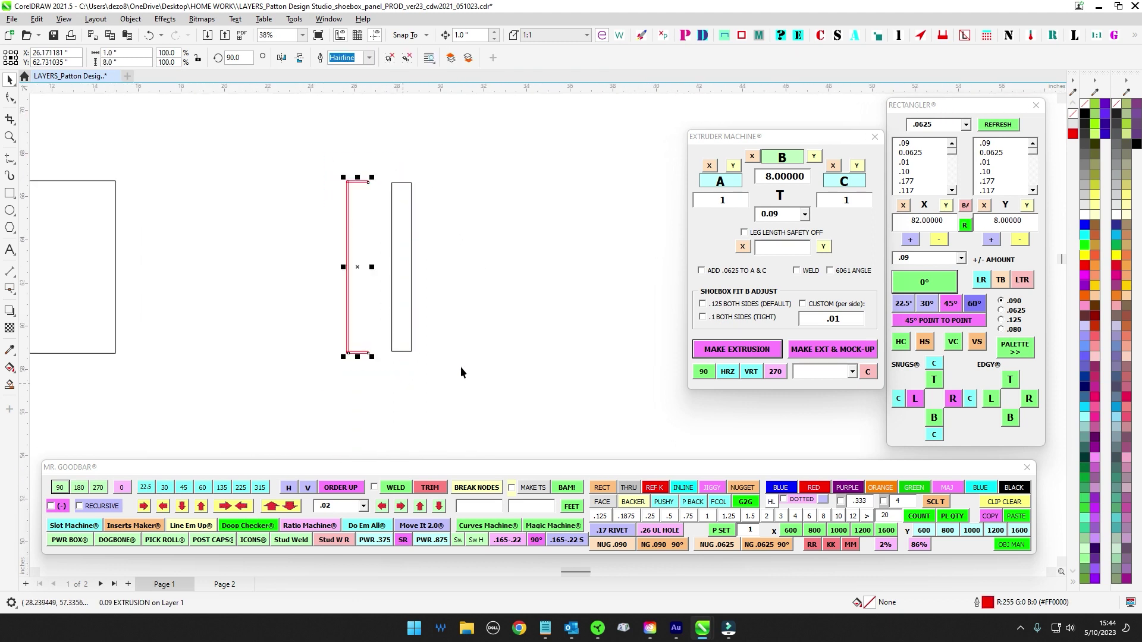
key("Right")
key("Right")
key("Left")
key("Left")
key("Left")
key("Left")
key("Left")
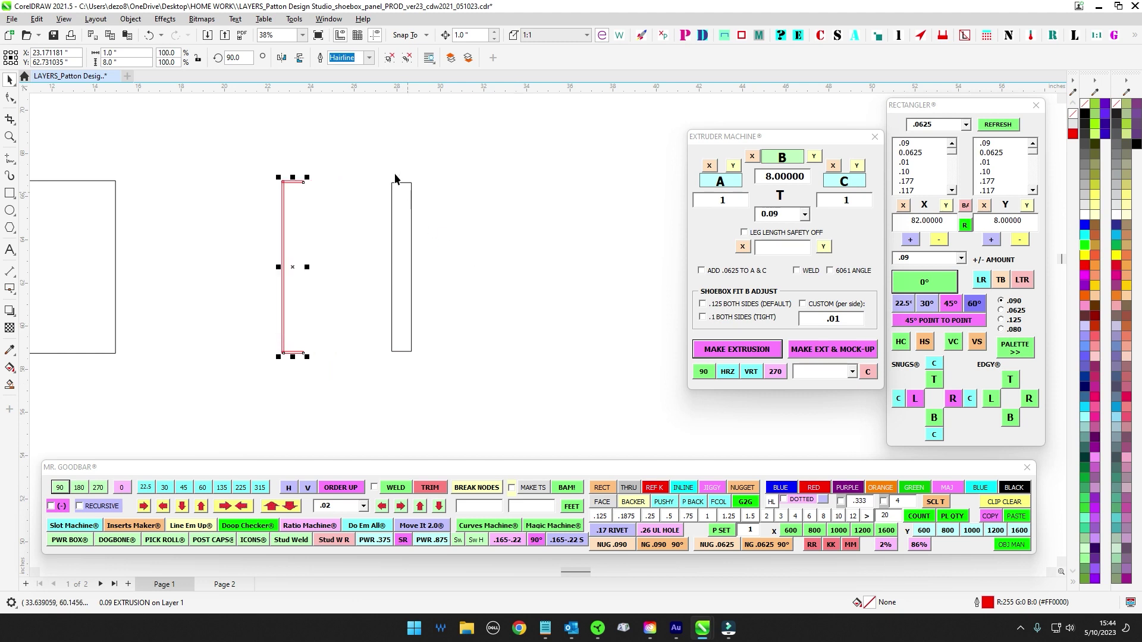
key("Escape")
Step: Move the narrow rectangle 5 inches to the left so it sits inside the red extrusion profile
left_click_drag(536, 391, 568, 424)
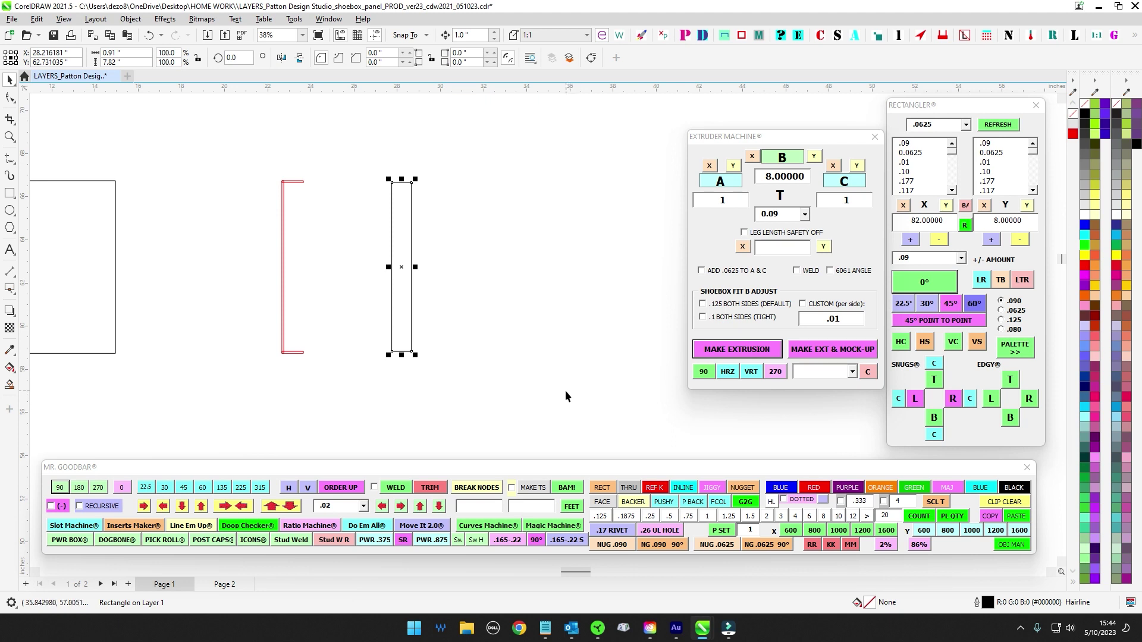
key("Left")
key("Left")
key("Left")
key("Left")
key("Left")
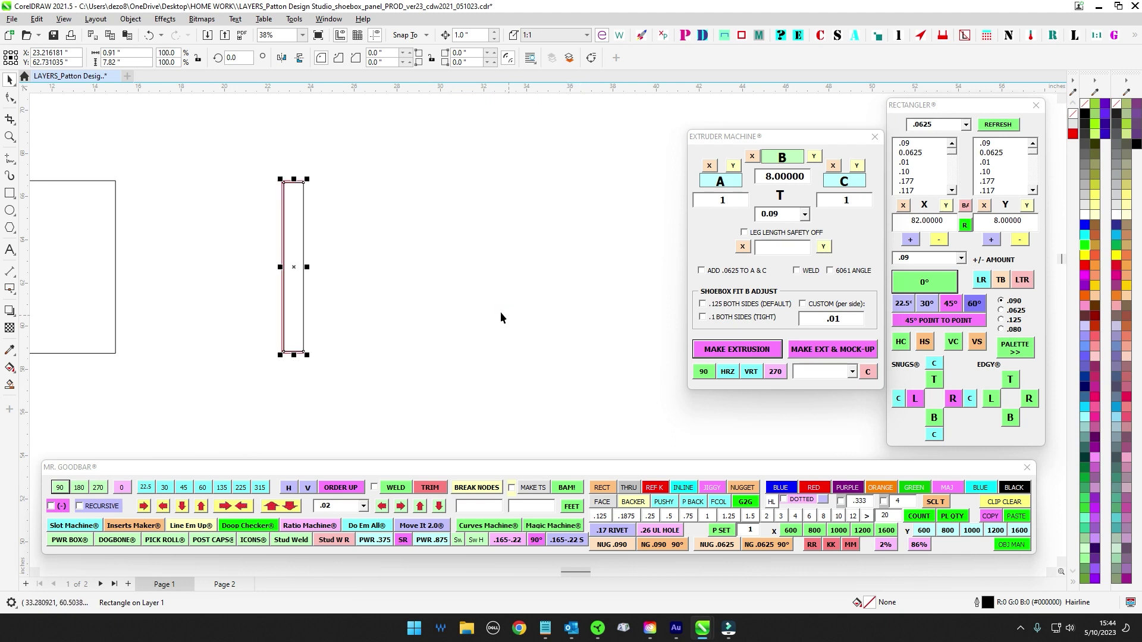
Step: Examine how the inner rectangle fits against the upper leg and web of the red extrusion profile
scroll(289, 164, "up", 4)
left_click_drag(289, 164, 412, 163)
left_click(505, 156)
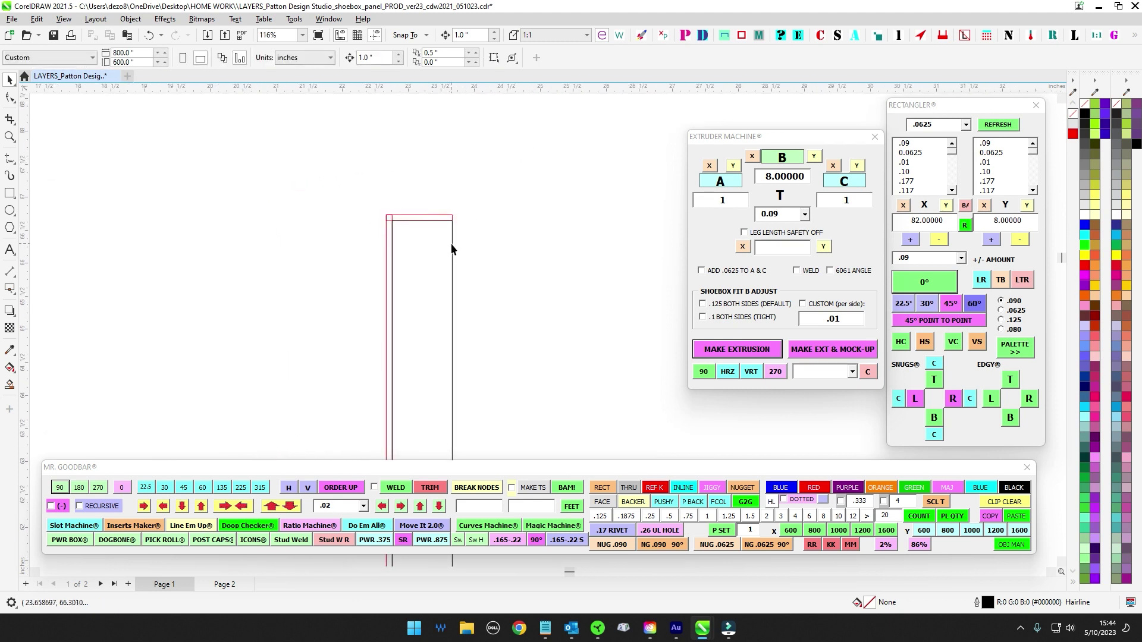
left_click(452, 249)
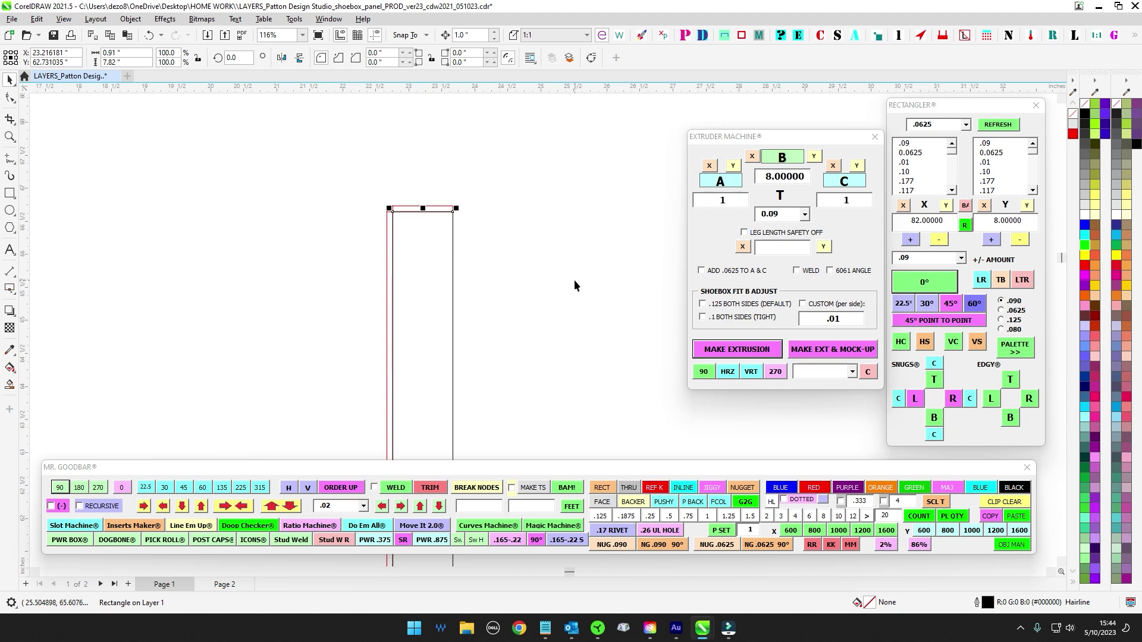
scroll(576, 277, "down", 3)
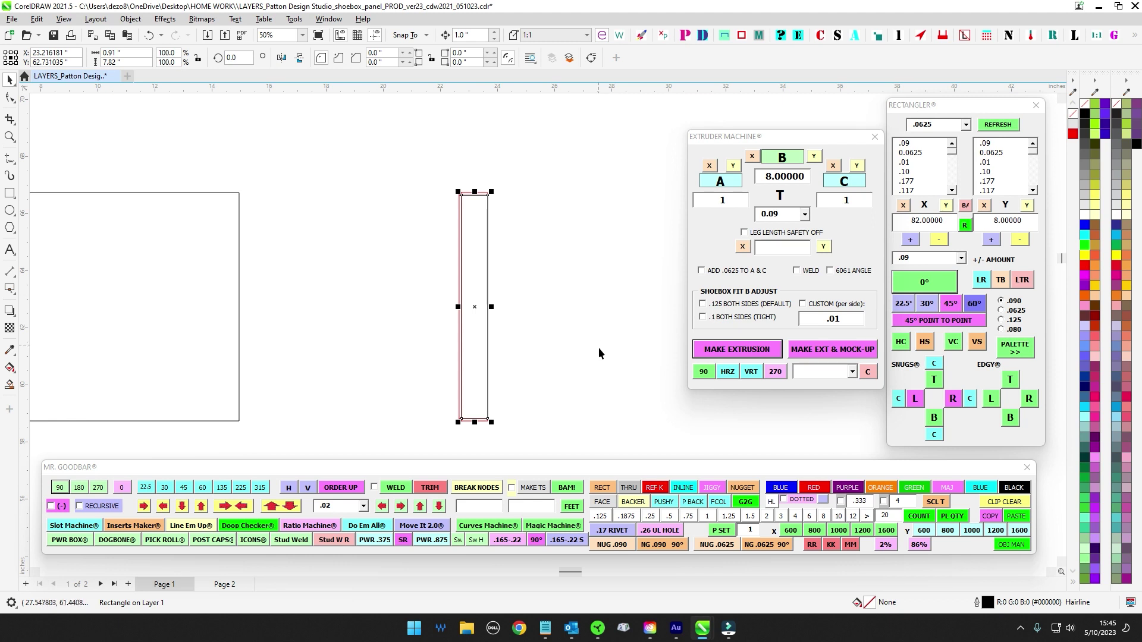
left_click(576, 279)
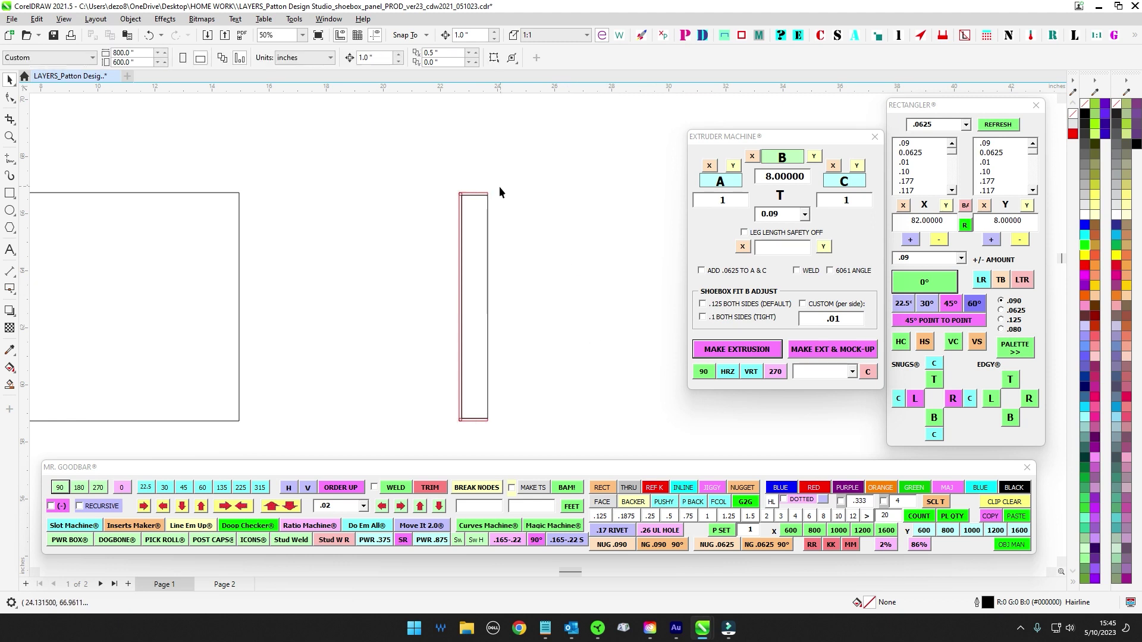
left_click(488, 207)
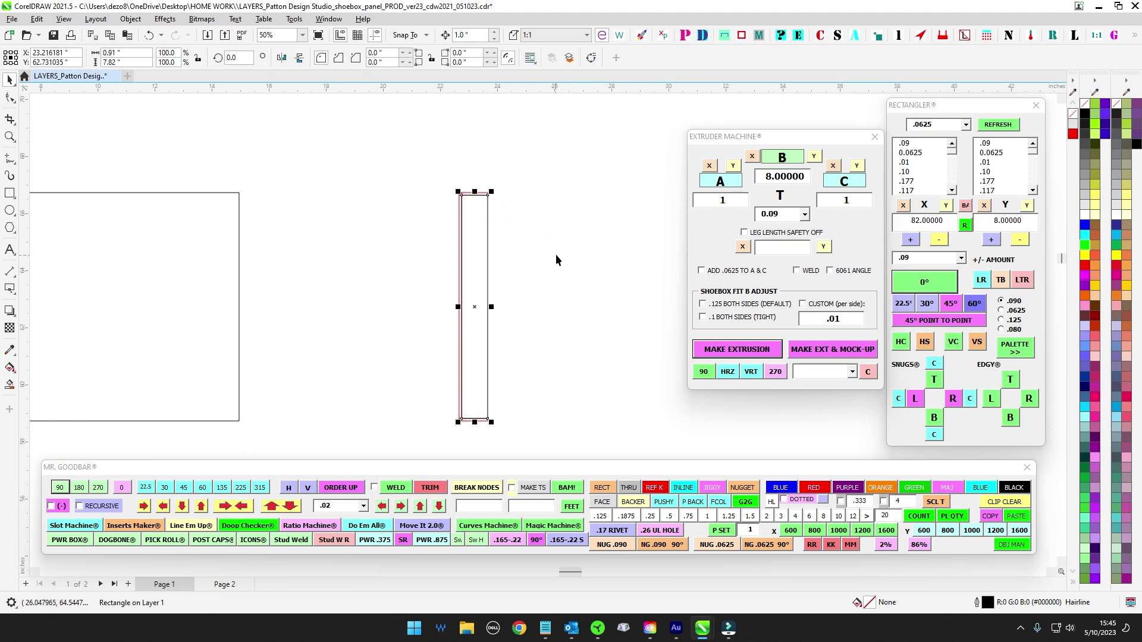
scroll(542, 232, "up", 1)
left_click(542, 231)
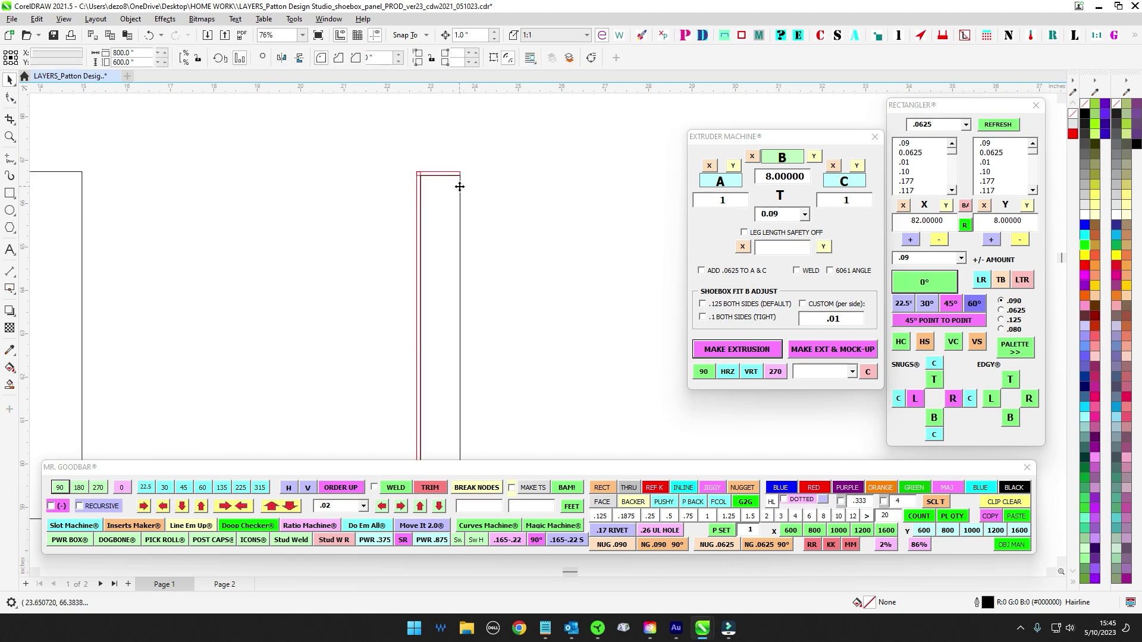
Step: Colour the outline of the rectangle inside the extrusion purple
left_click(459, 187)
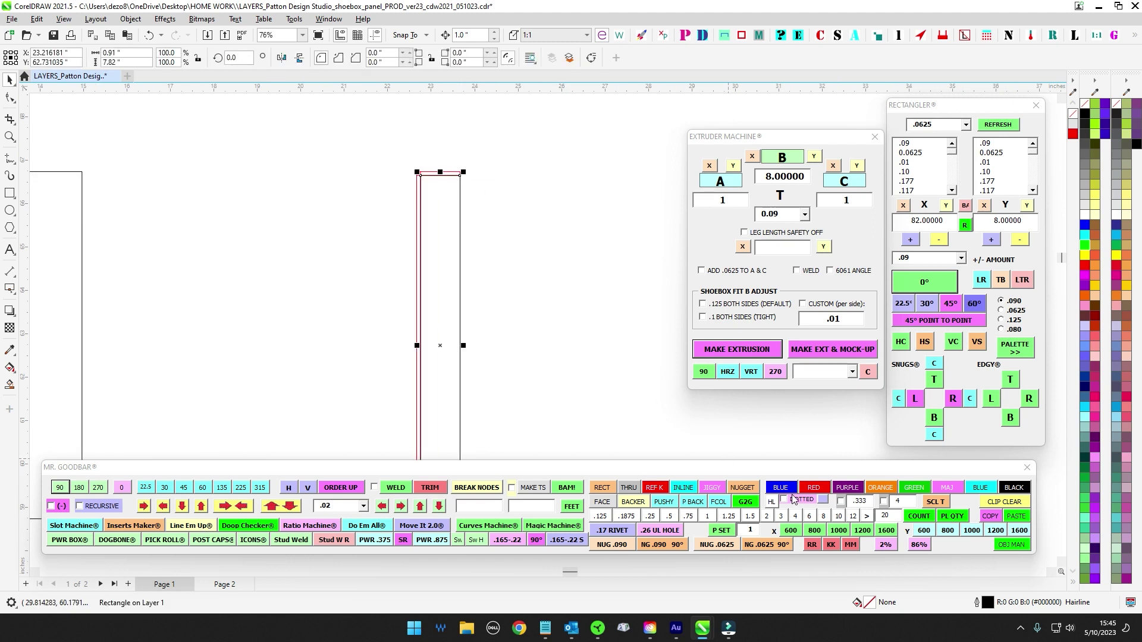
left_click(846, 488)
scroll(462, 192, "up", 1)
left_click(549, 169)
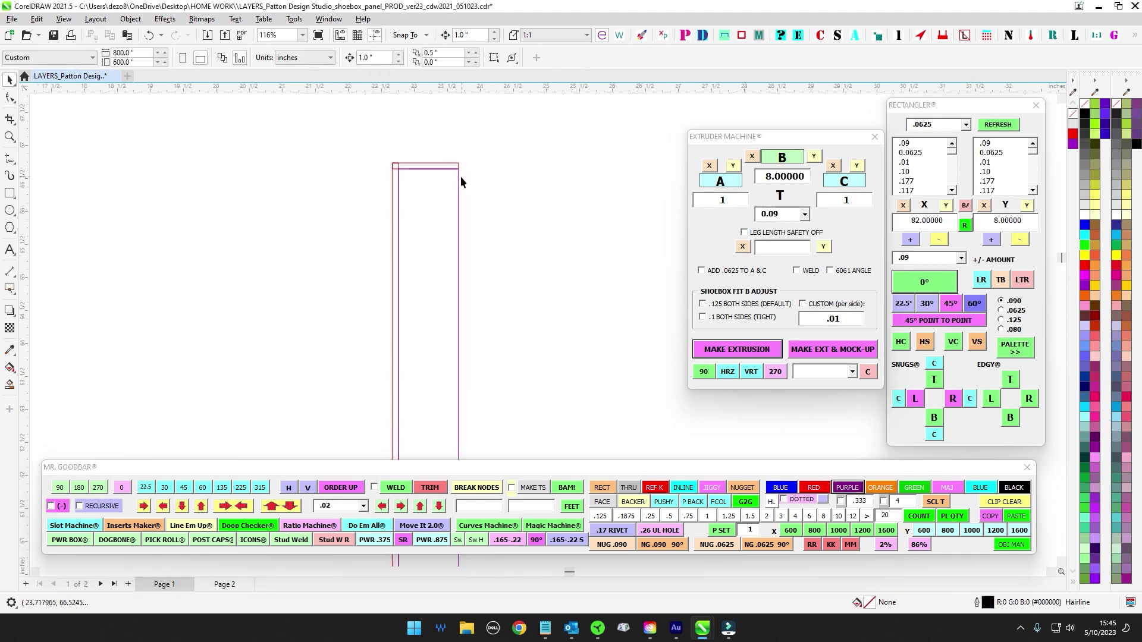
Step: Shift the red extrusion profile 1 inch left, off the purple rectangle, and back
scroll(455, 176, "up", 2)
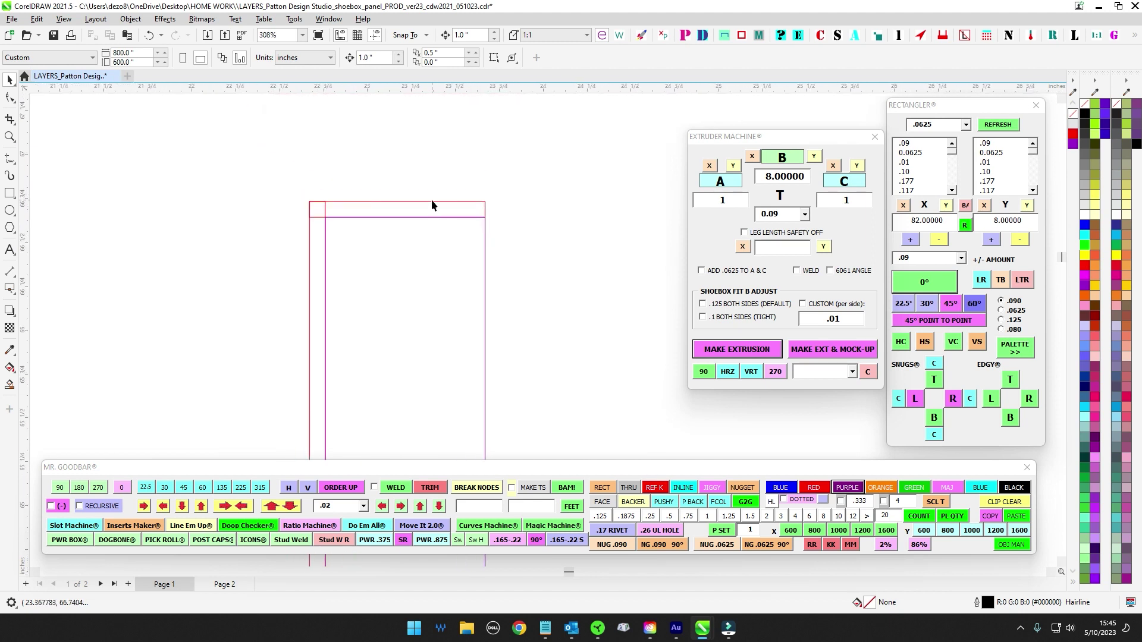
left_click(432, 202)
key("Left")
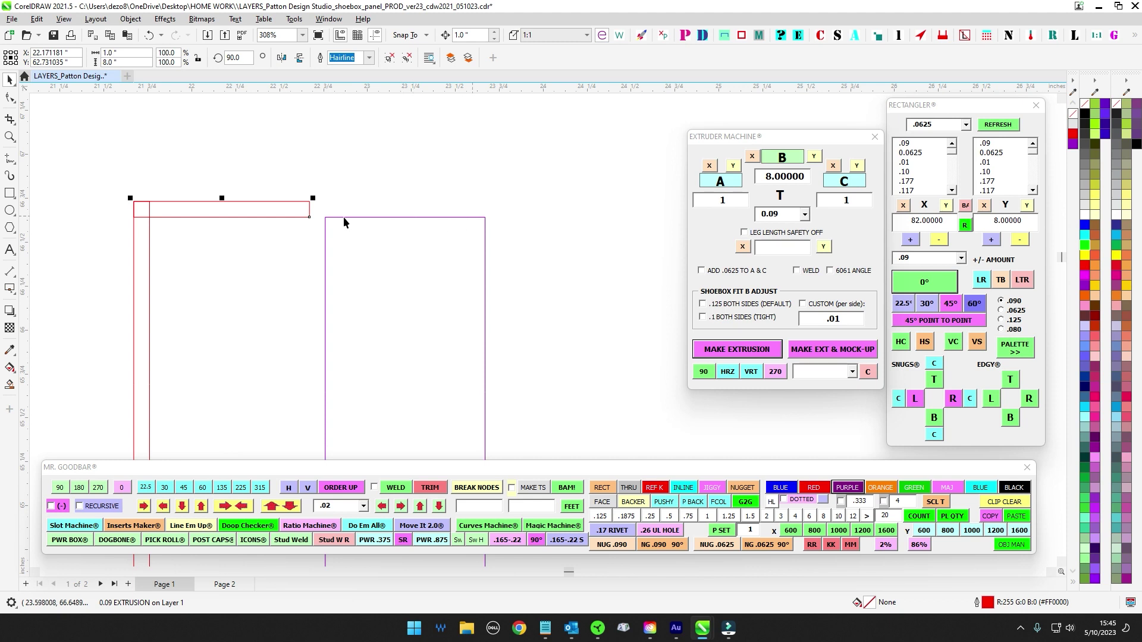
key("Right")
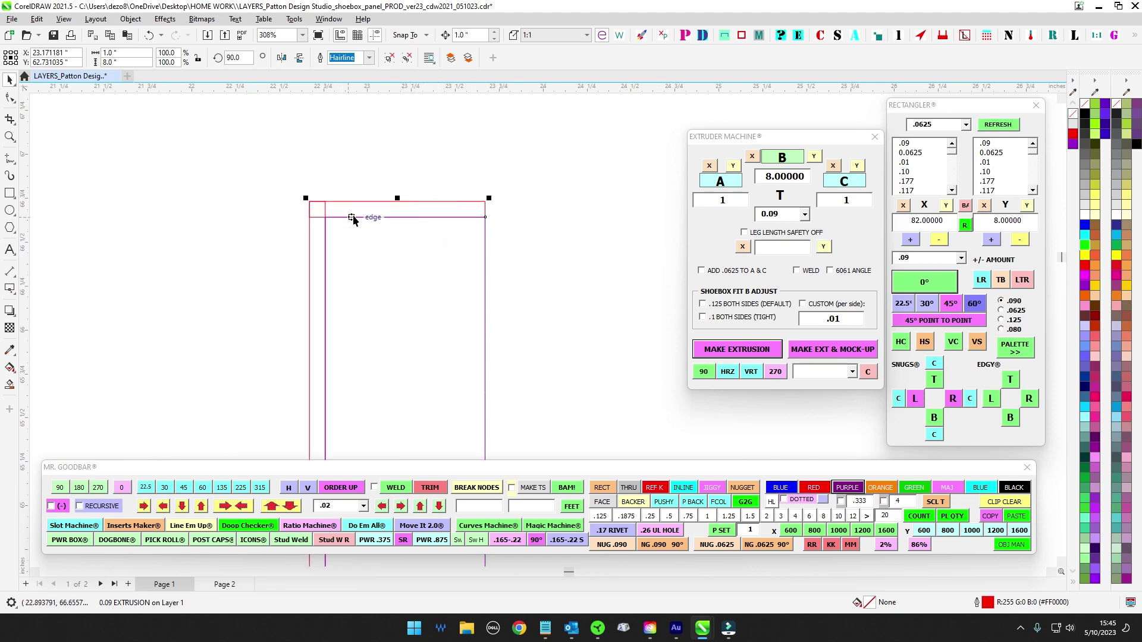
Step: Check the fit at the extrusion's lower leg by shifting the purple rectangle 1 inch right and back
scroll(365, 225, "down", 3)
scroll(331, 381, "up", 5)
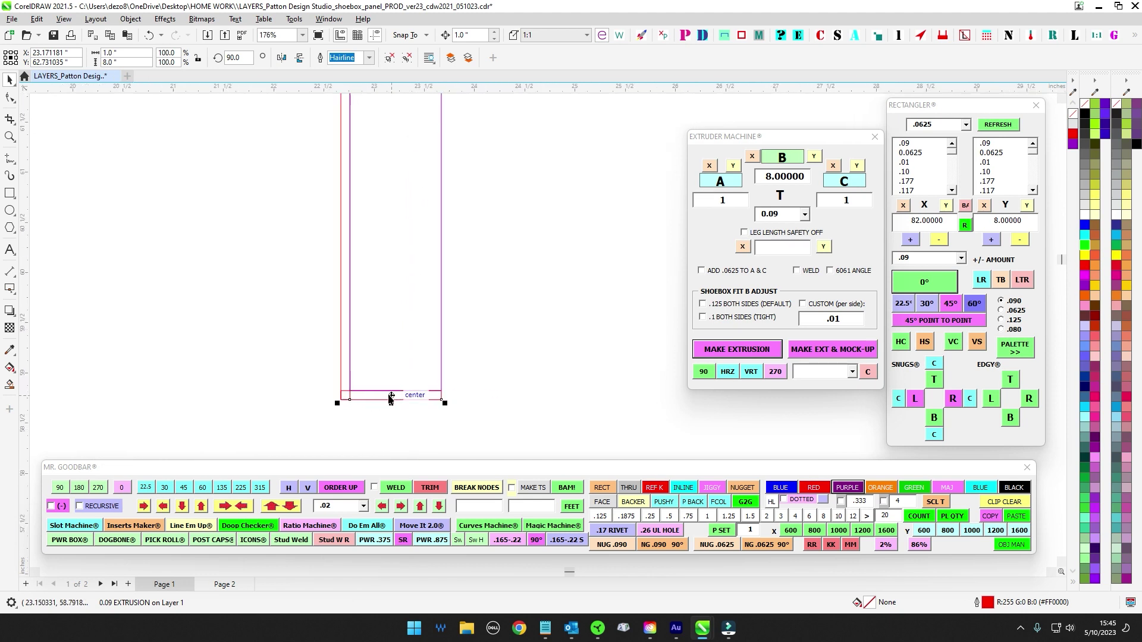
left_click_drag(329, 376, 149, 330)
left_click(459, 308)
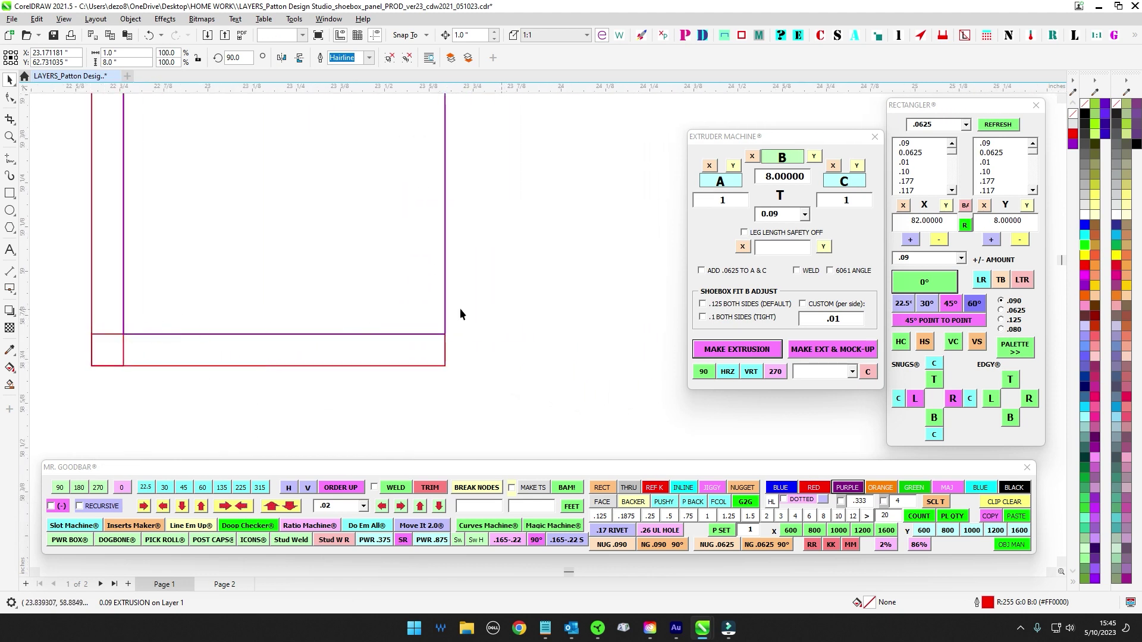
left_click(444, 299)
key("Right")
key("Left")
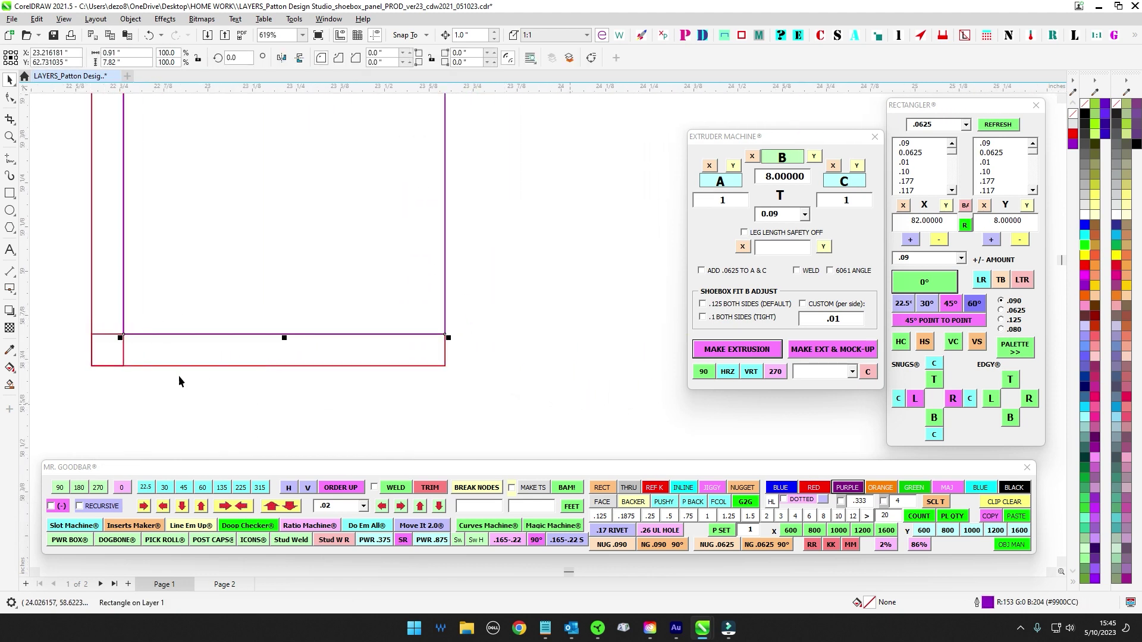
Step: Select the purple rectangle and examine how its lower end sits within the extrusion's leg and web
scroll(494, 338, "down", 1)
left_click(495, 333)
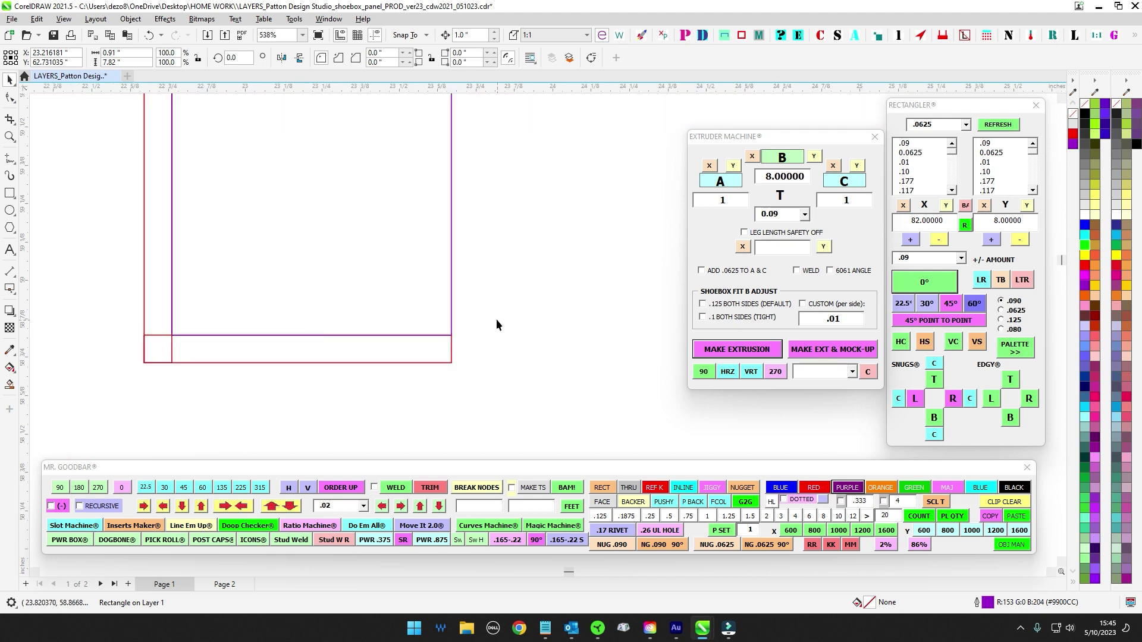
left_click(452, 305)
scroll(547, 334, "down", 2)
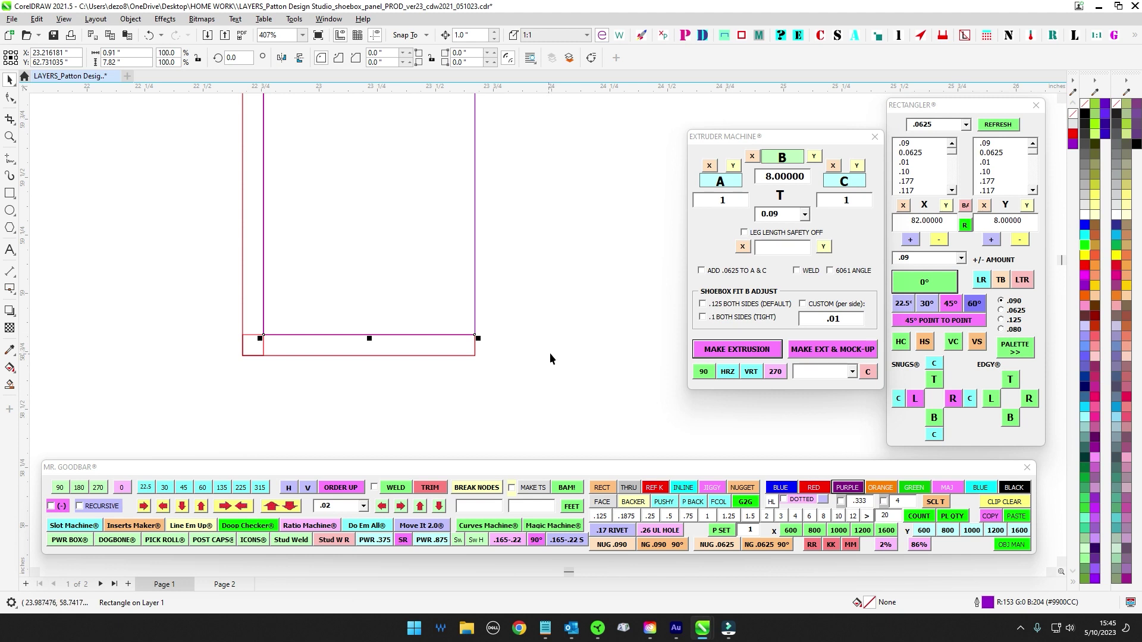
left_click(570, 348)
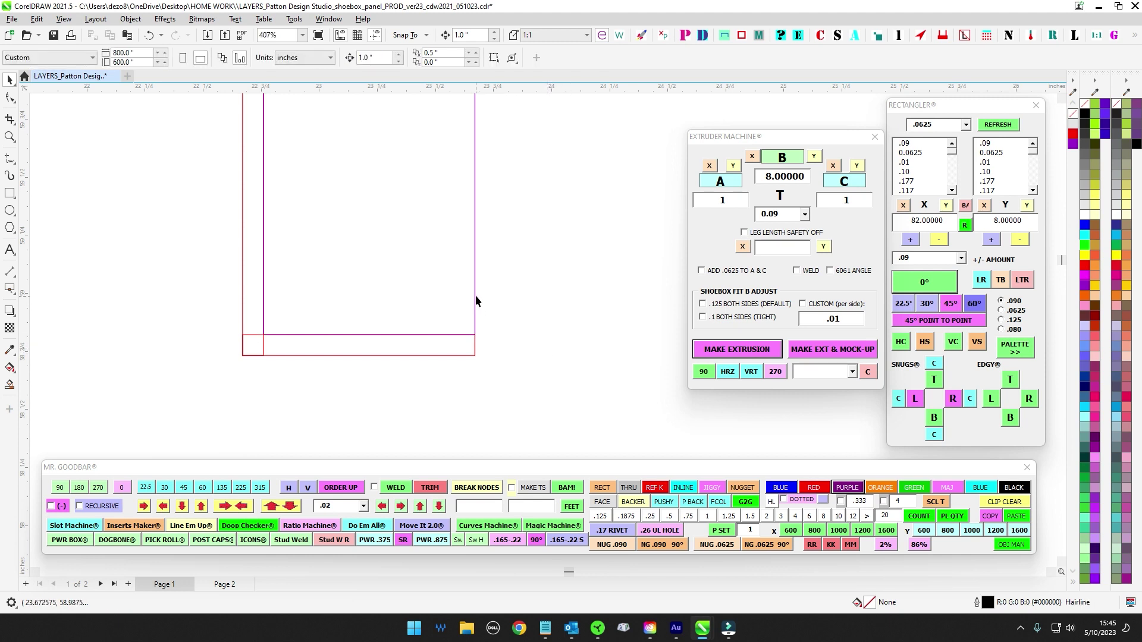
left_click(474, 296)
scroll(517, 310, "down", 8)
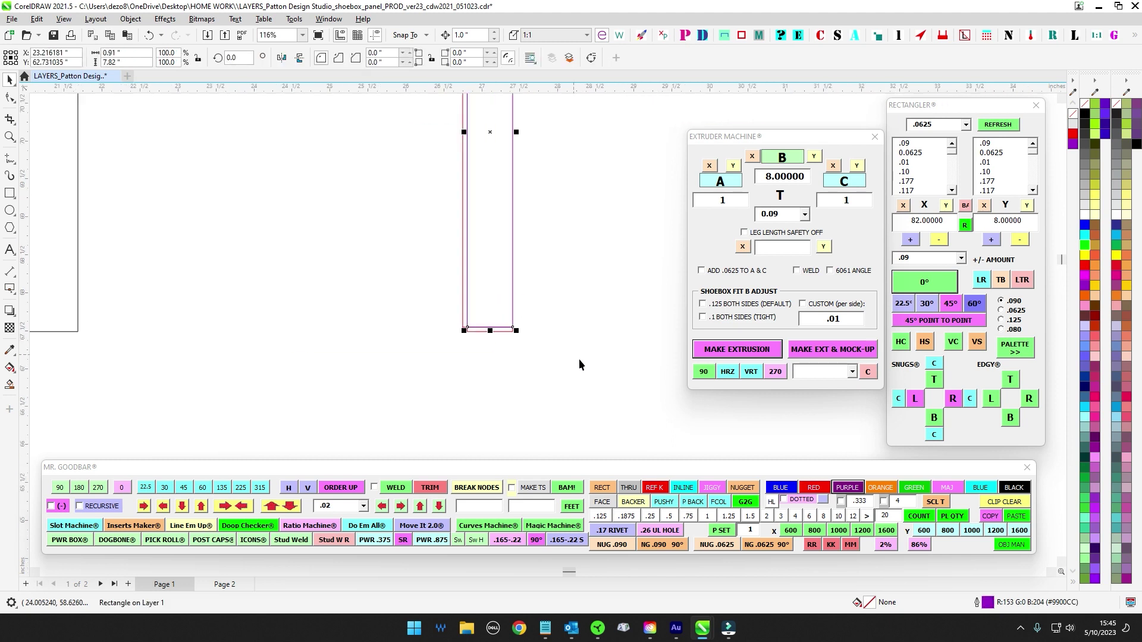
scroll(417, 294, "up", 3)
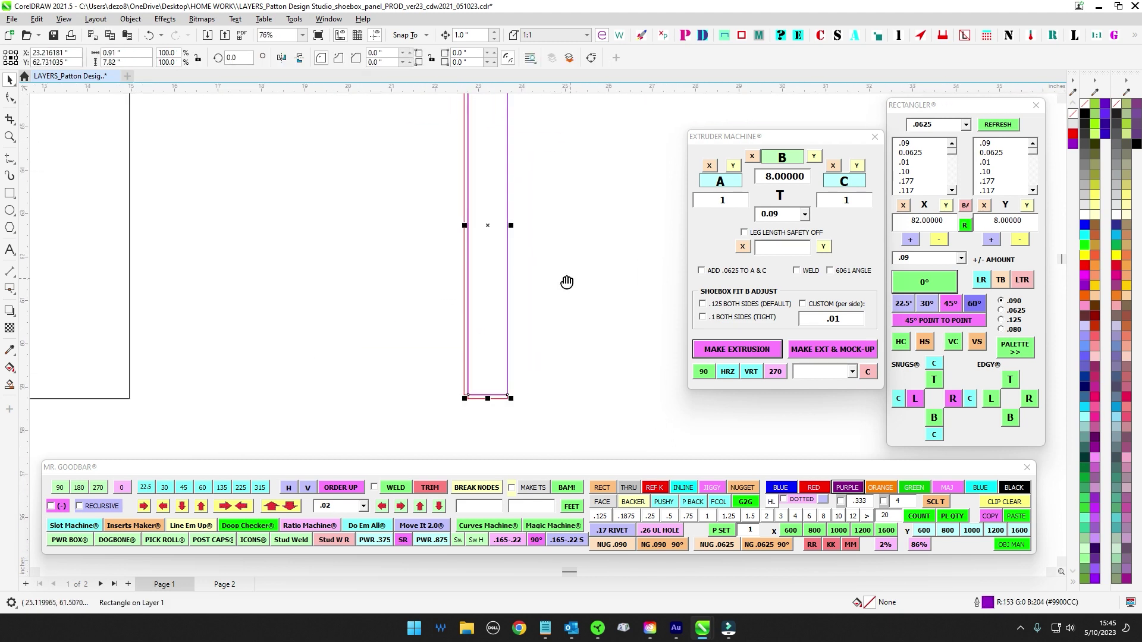
Step: Shorten the purple rectangle by .01 inch at both its upper and lower ends
scroll(542, 320, "down", 3)
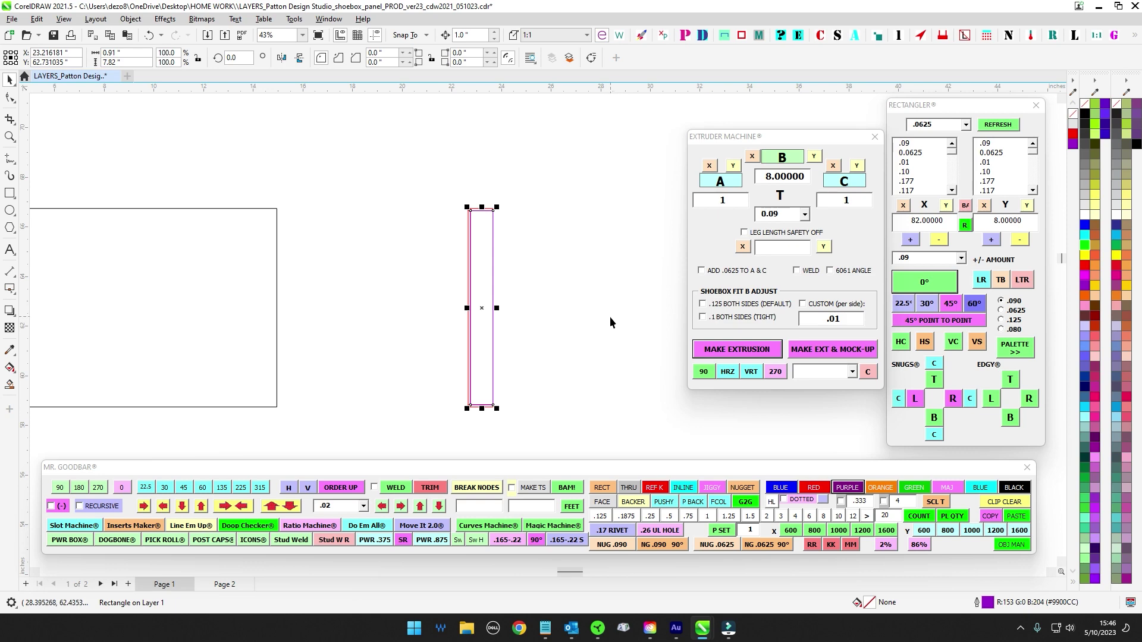
left_click(363, 506)
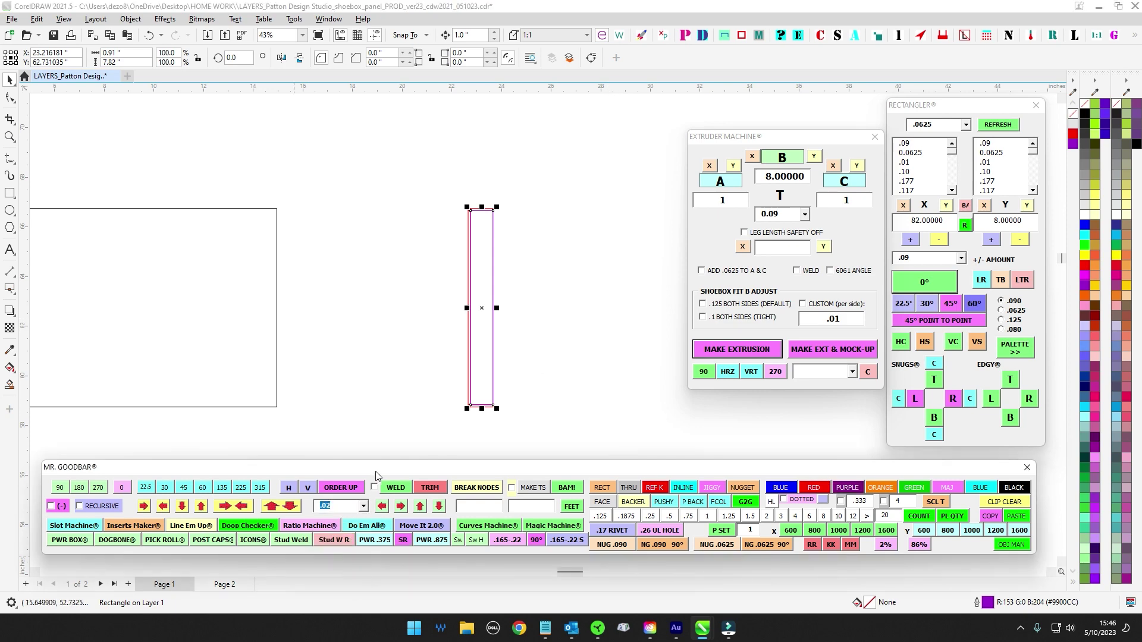
left_click_drag(379, 474, 464, 357)
left_click(448, 388)
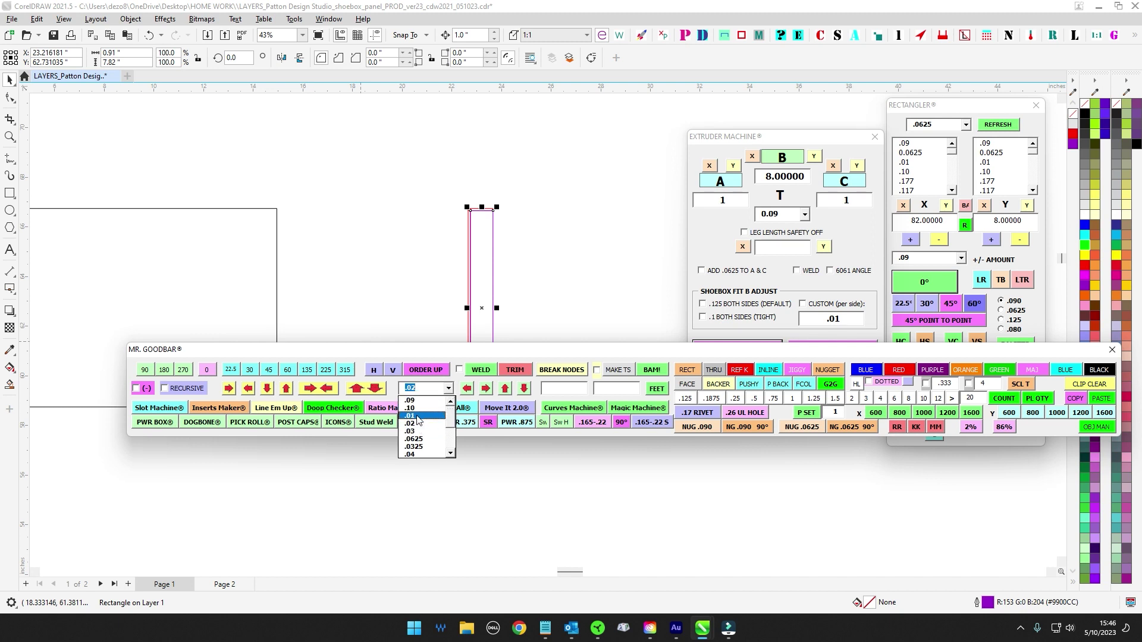
left_click(417, 415)
left_click_drag(416, 352, 523, 422)
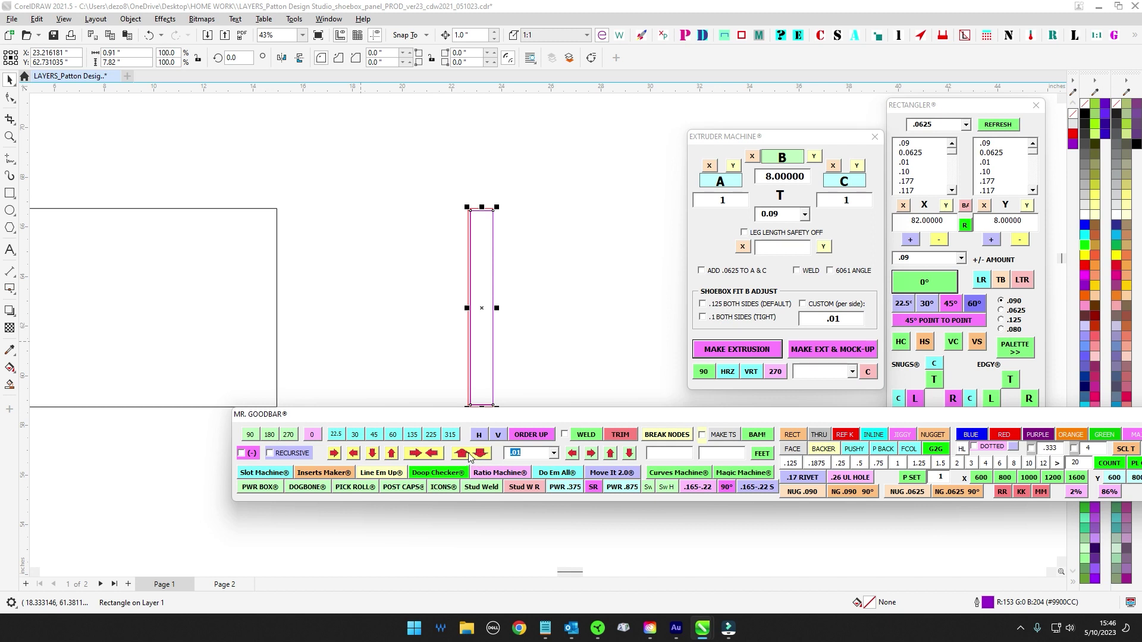
left_click(470, 456)
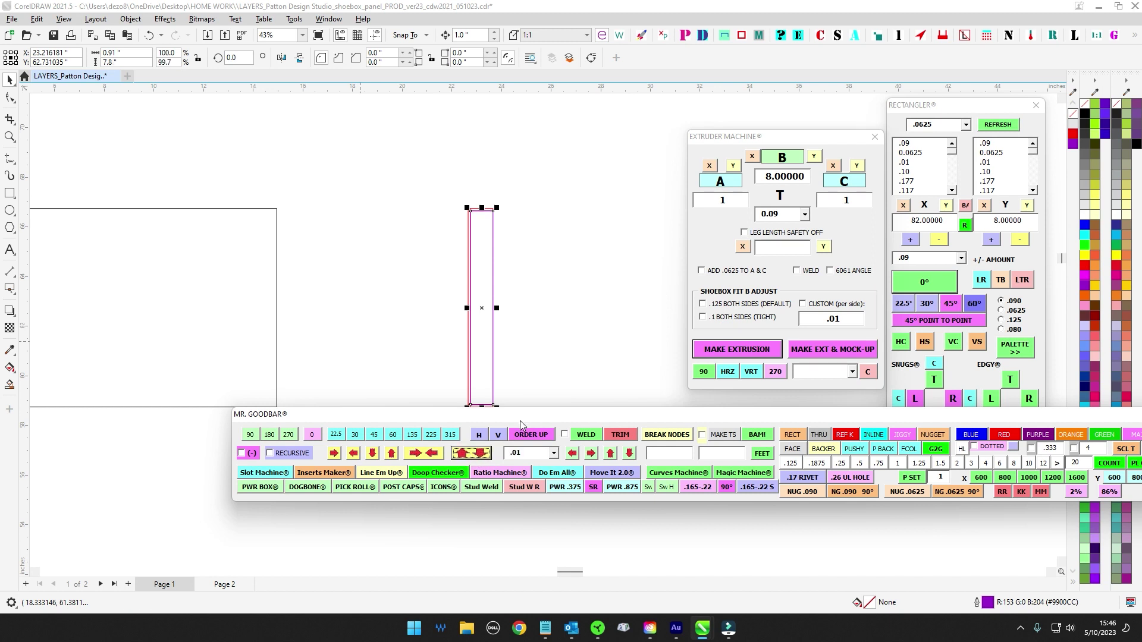
left_click_drag(520, 419, 327, 480)
Step: Examine the clearance between the purple rectangle and the extrusion's upper and lower legs
scroll(483, 206, "up", 4)
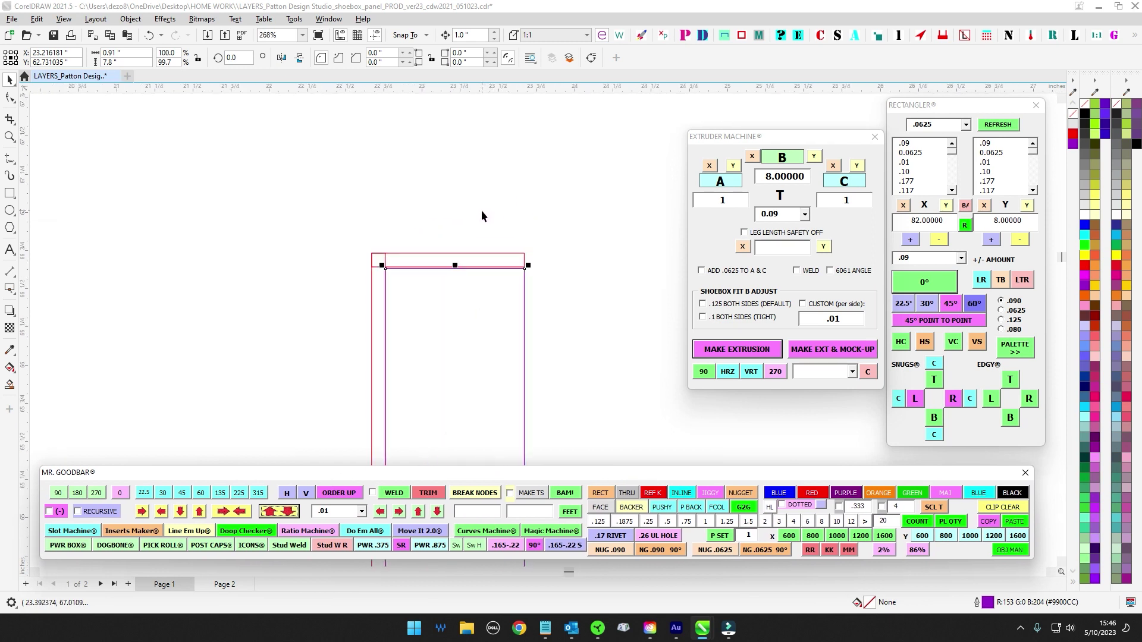
scroll(521, 257, "up", 4)
left_click(484, 334)
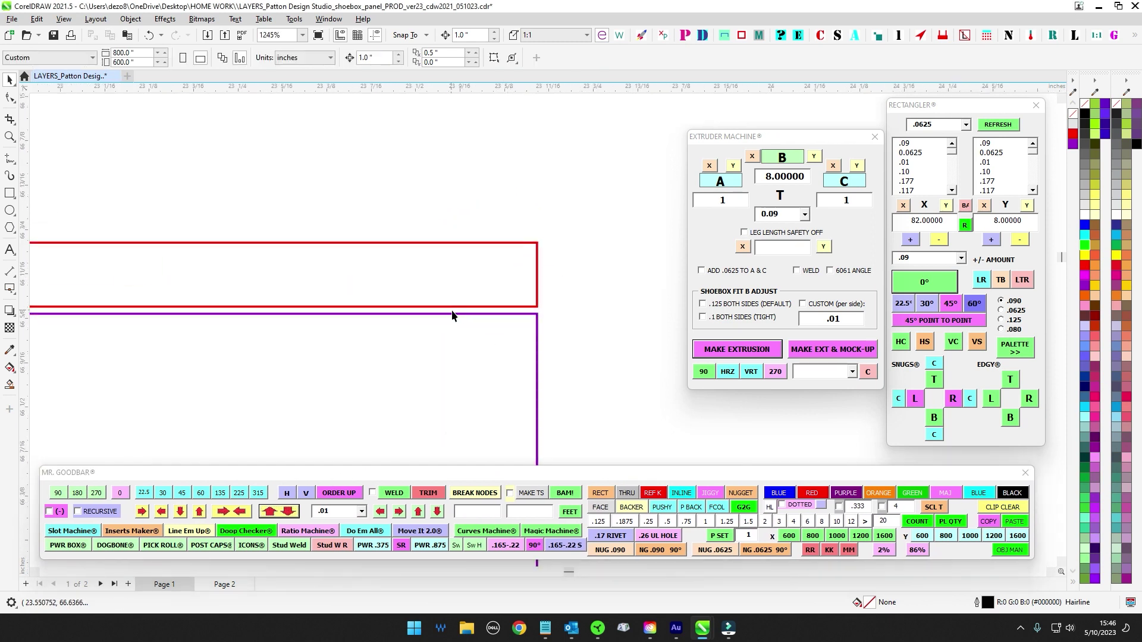
scroll(460, 312, "down", 7)
left_click_drag(513, 446, 502, 251)
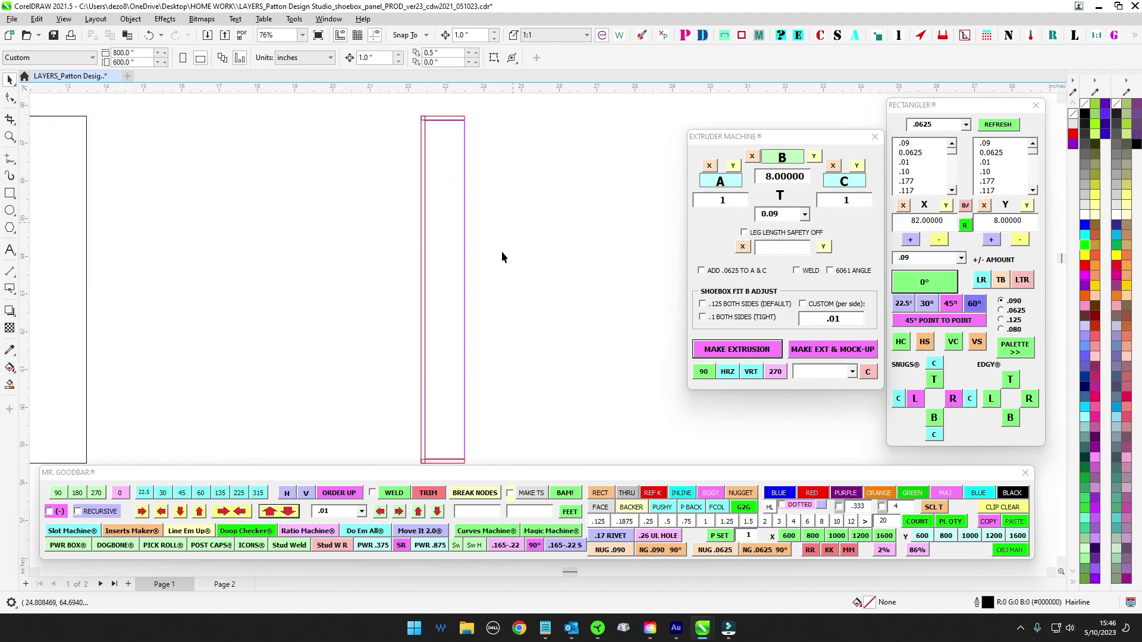
scroll(454, 369, "up", 1)
left_click_drag(436, 443, 435, 292)
scroll(433, 343, "up", 5)
scroll(435, 330, "down", 6)
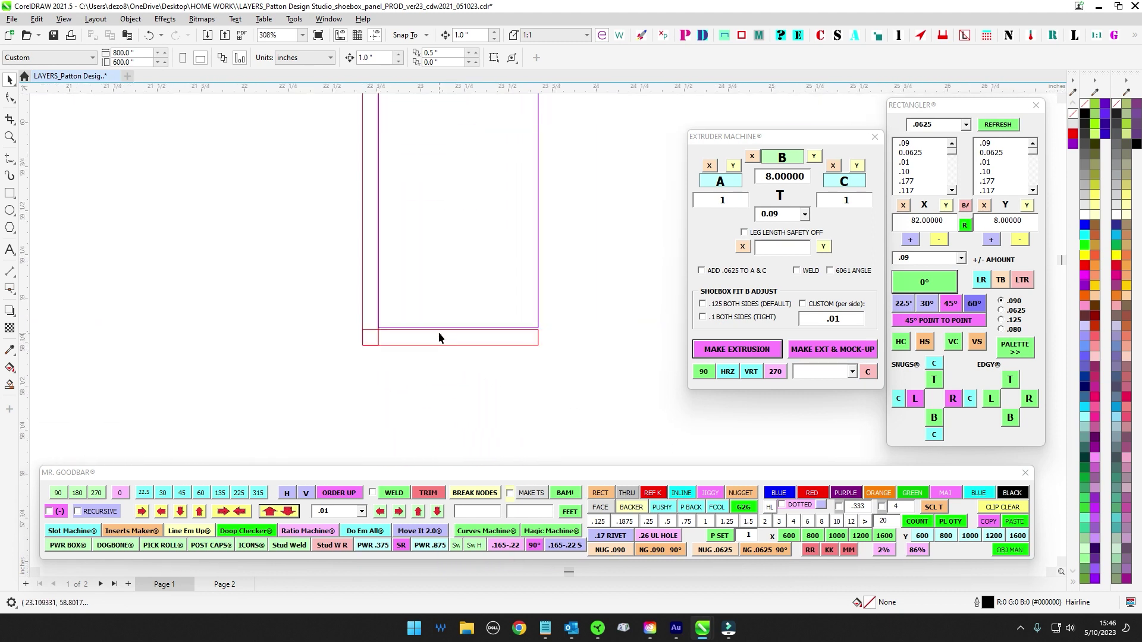
scroll(510, 339, "down", 4)
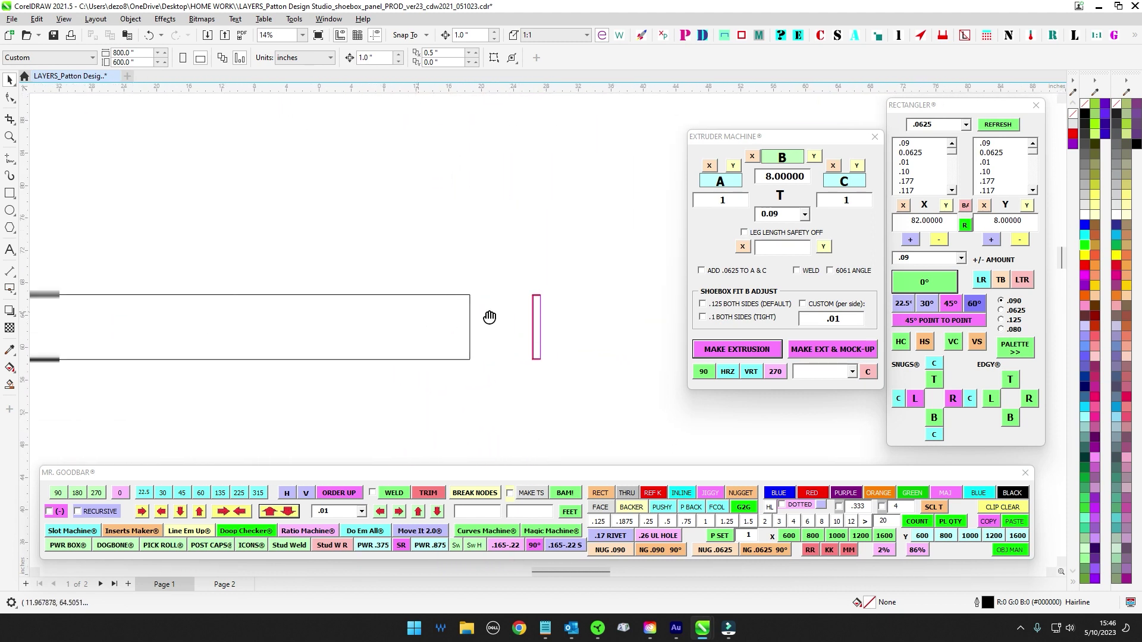
Step: Select the 82 by 8 inch panel and compare its upper edge with the extrusion profile beside it
scroll(571, 278, "up", 2)
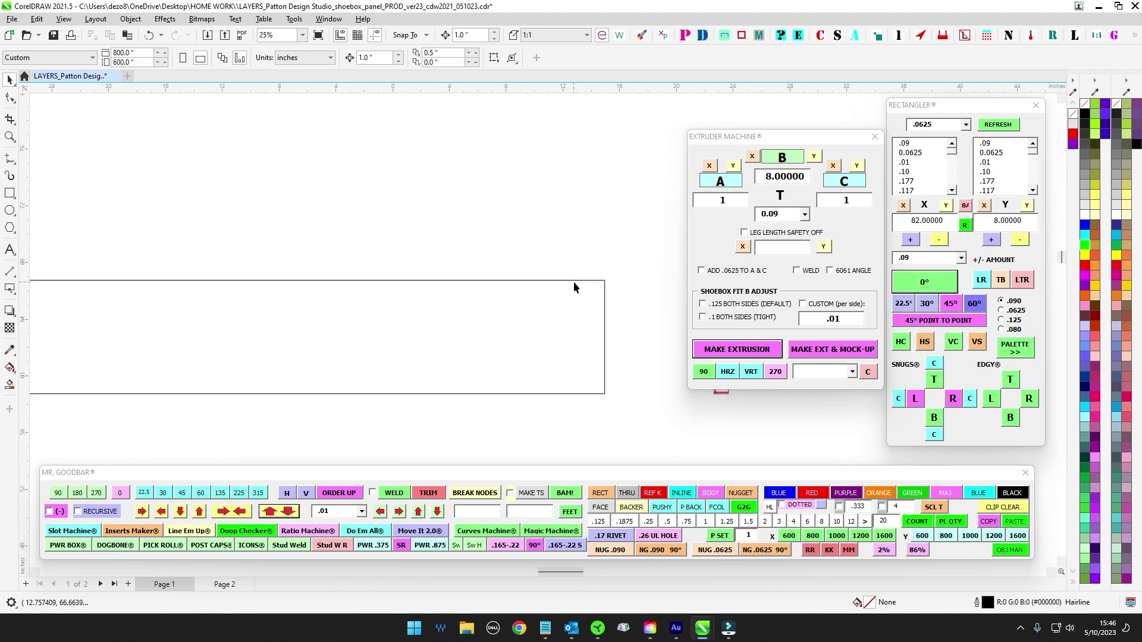
left_click(573, 281)
left_click_drag(594, 247, 481, 253)
scroll(483, 252, "up", 1)
scroll(478, 250, "up", 1)
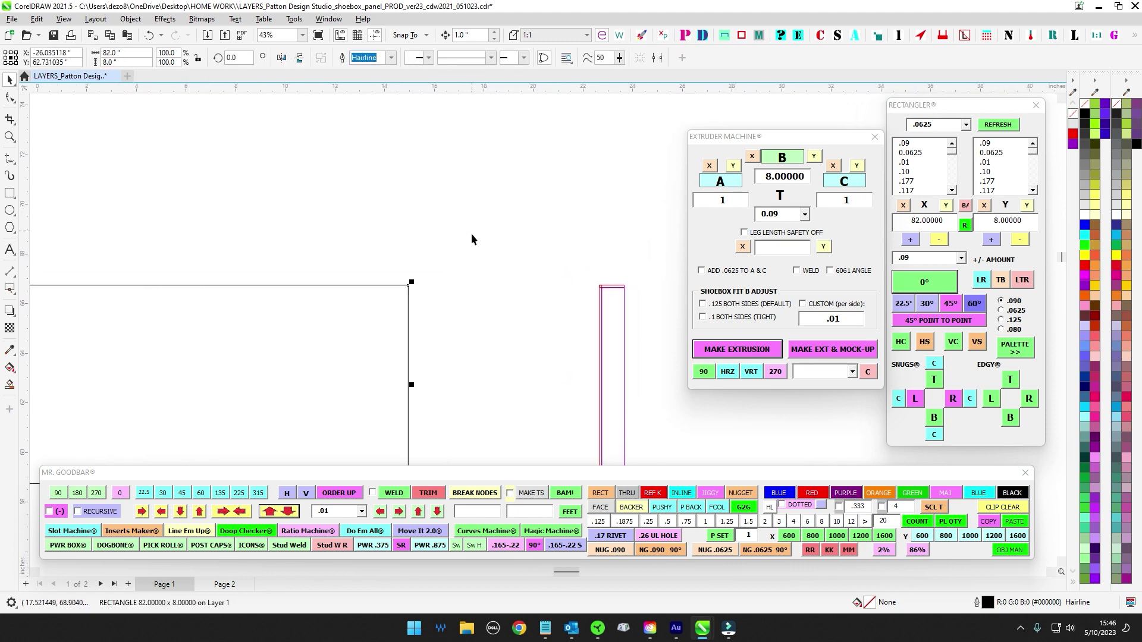
left_click_drag(583, 272, 527, 217)
scroll(545, 245, "up", 2)
scroll(544, 245, "down", 1)
scroll(535, 226, "up", 1)
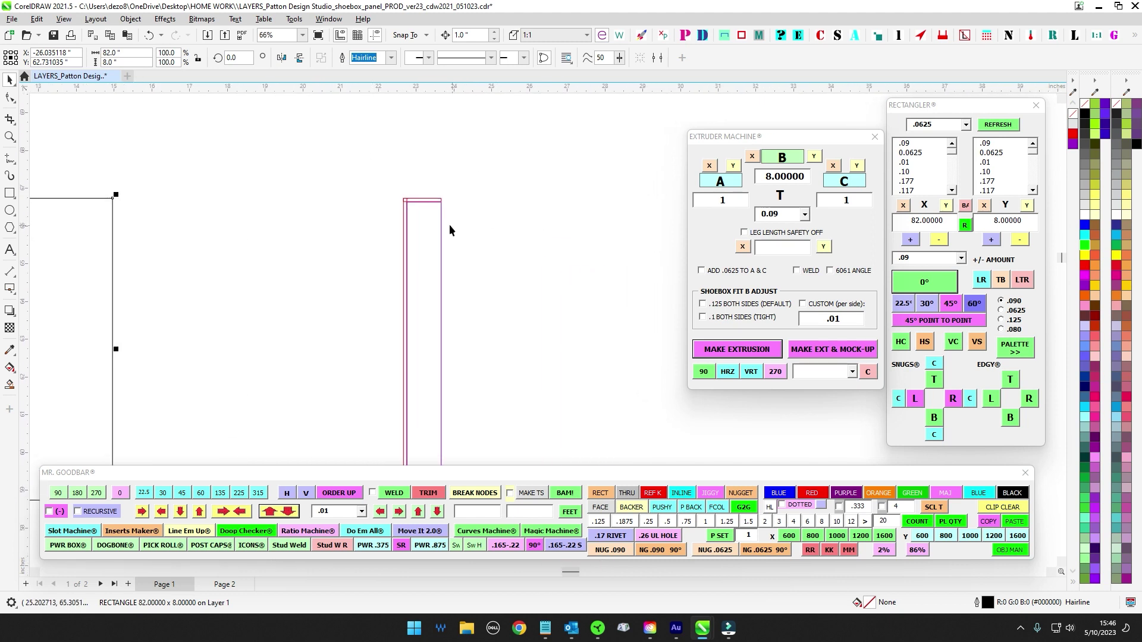
Step: Select the purple rectangle and examine the gap between its upper edge and the extrusion's upper leg
left_click(417, 201)
scroll(416, 179, "up", 4)
scroll(387, 244, "down", 6)
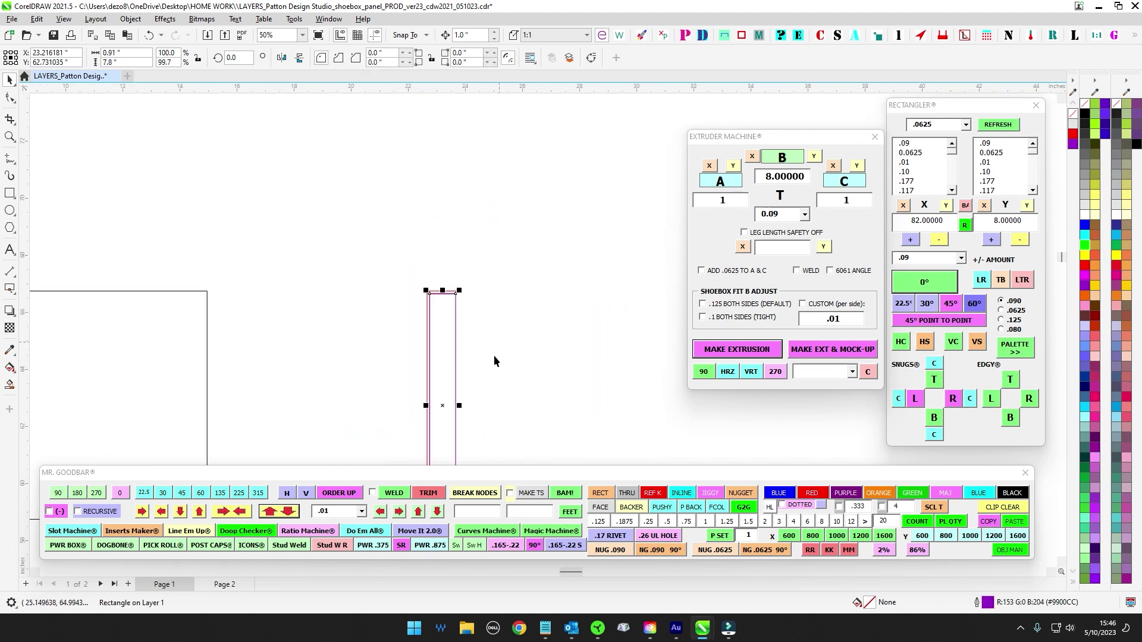
scroll(584, 300, "down", 2)
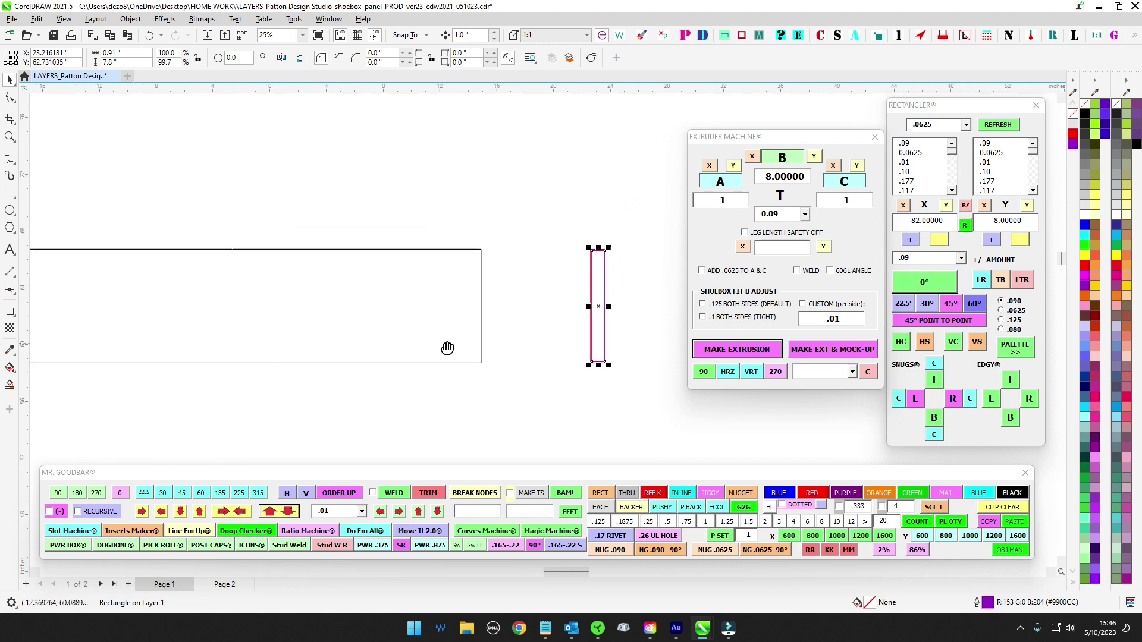
scroll(541, 312, "up", 4)
left_click_drag(577, 285, 547, 182)
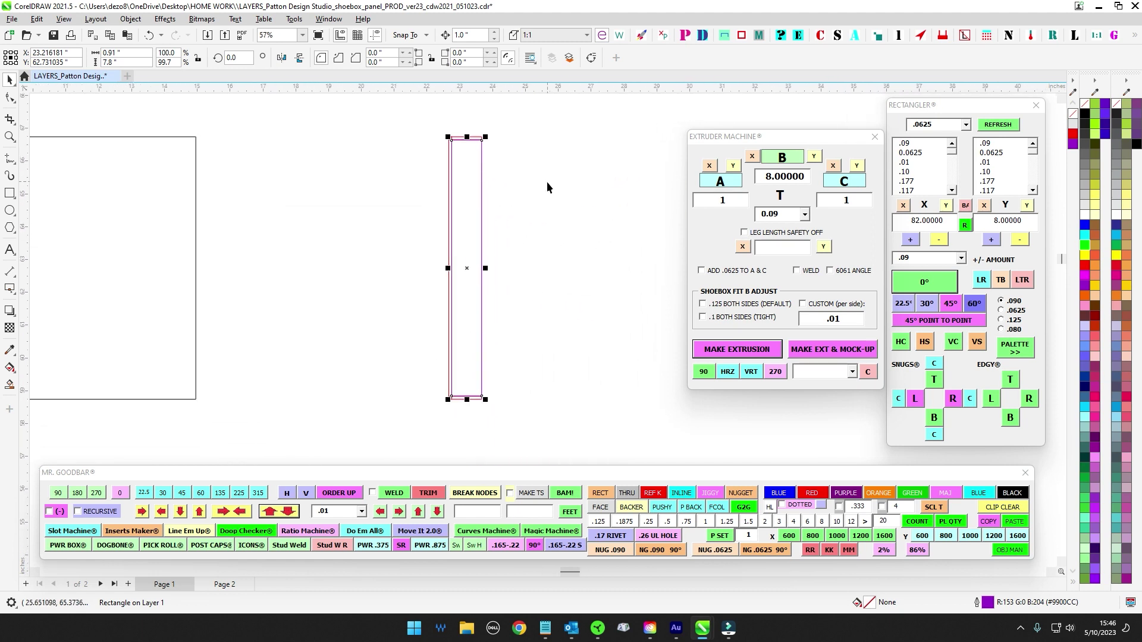
scroll(494, 125, "up", 5)
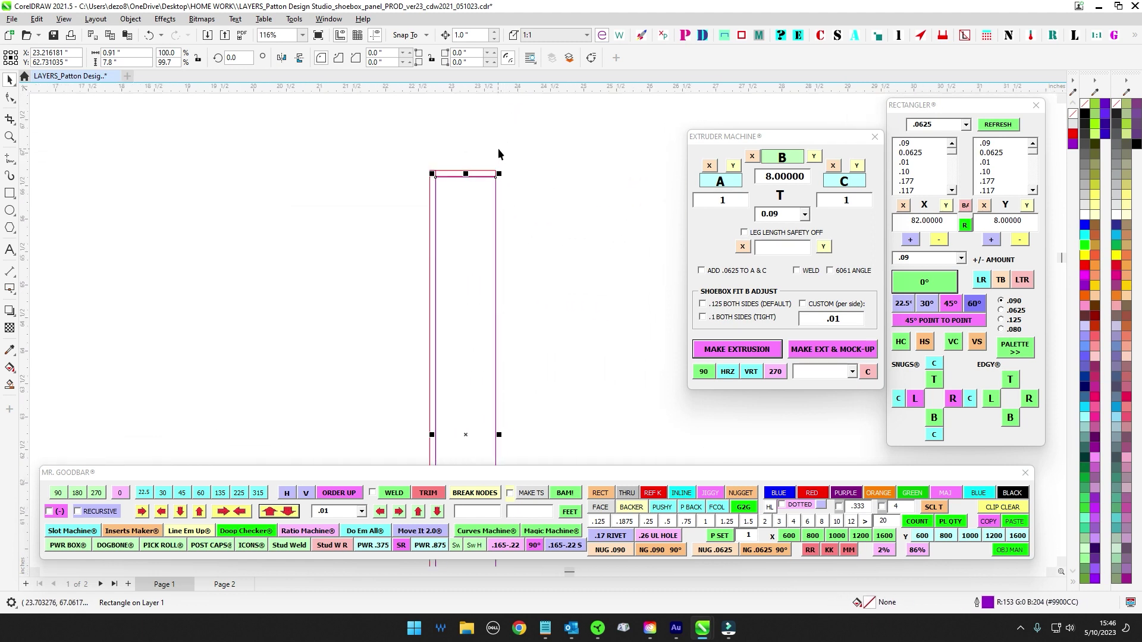
scroll(486, 163, "up", 2)
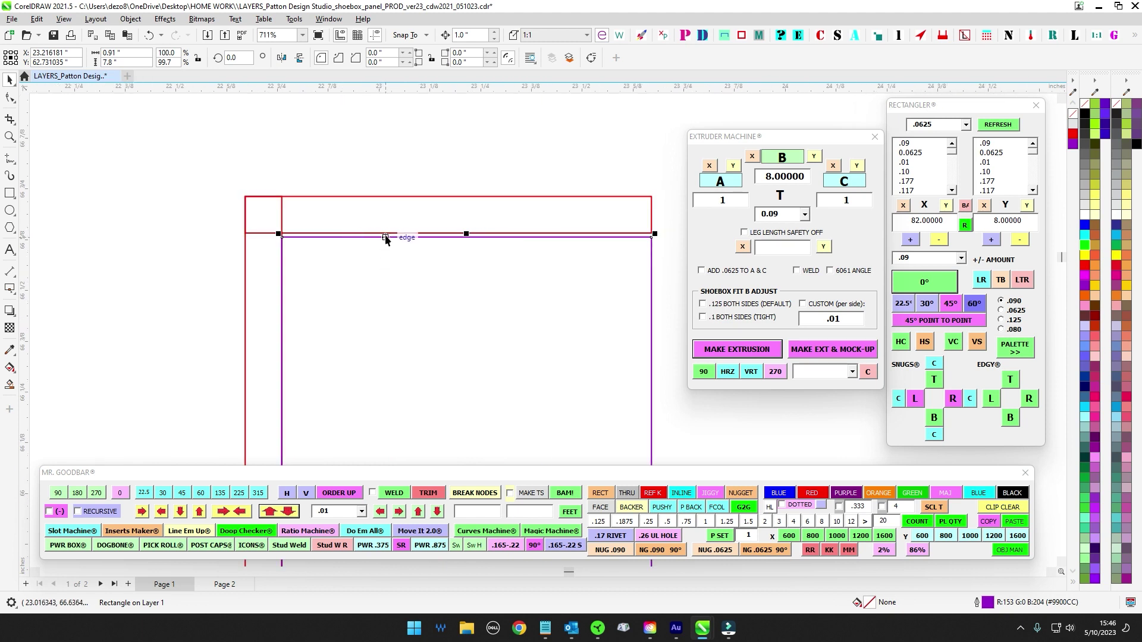
scroll(385, 237, "down", 5)
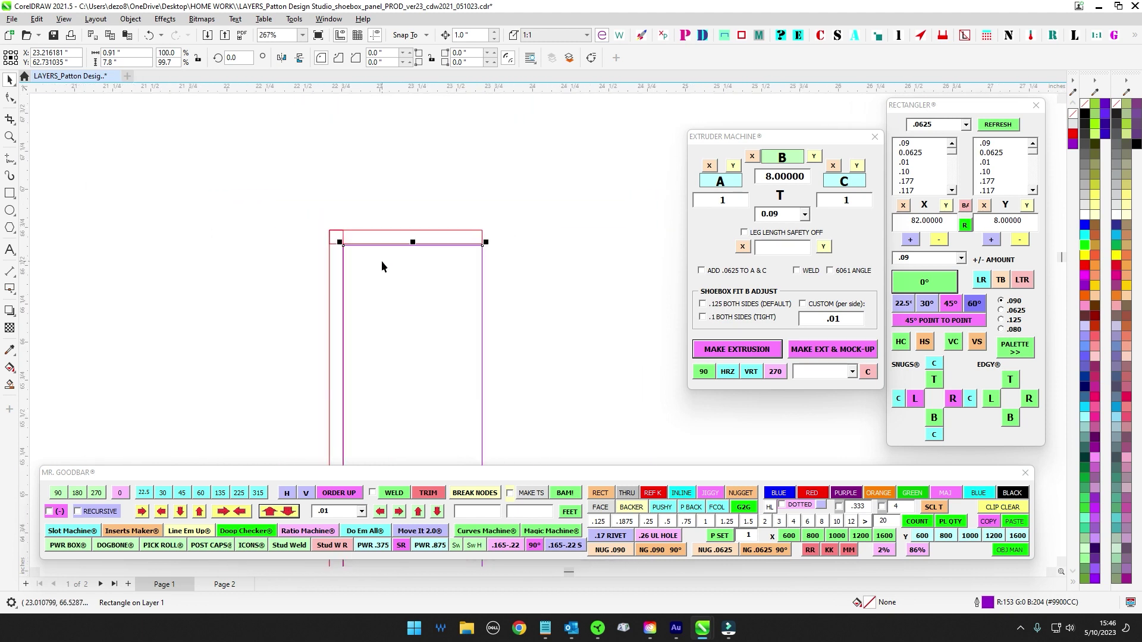
left_click_drag(596, 378, 607, 346)
scroll(570, 337, "down", 4)
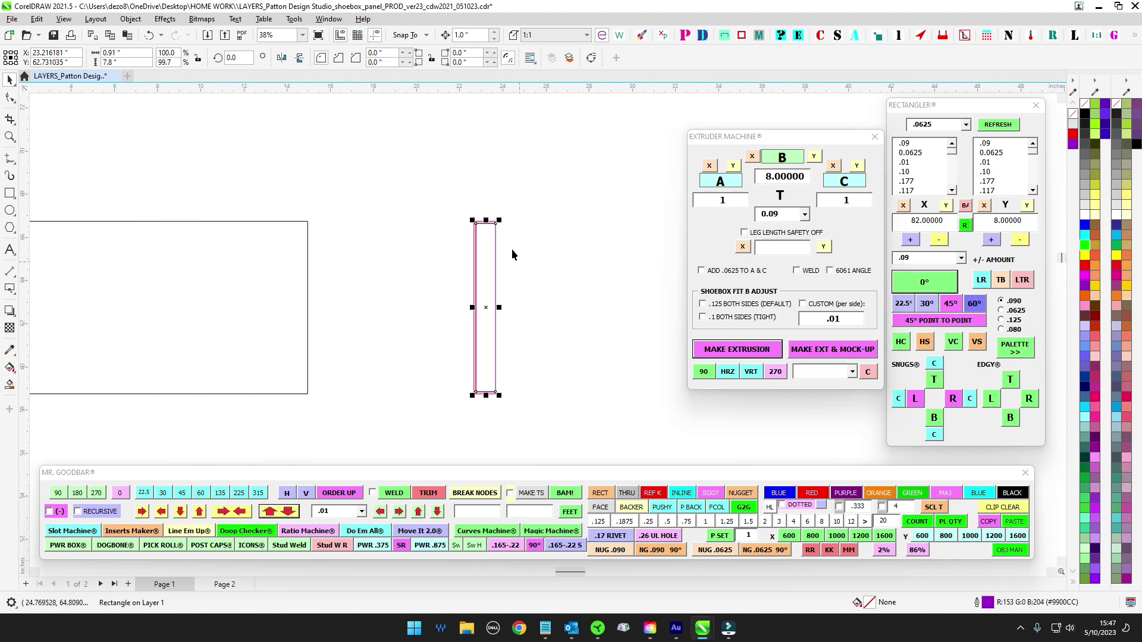
Step: Snap and stretch the purple rectangle back flush against the extrusion's web and both legs
scroll(512, 229, "up", 12)
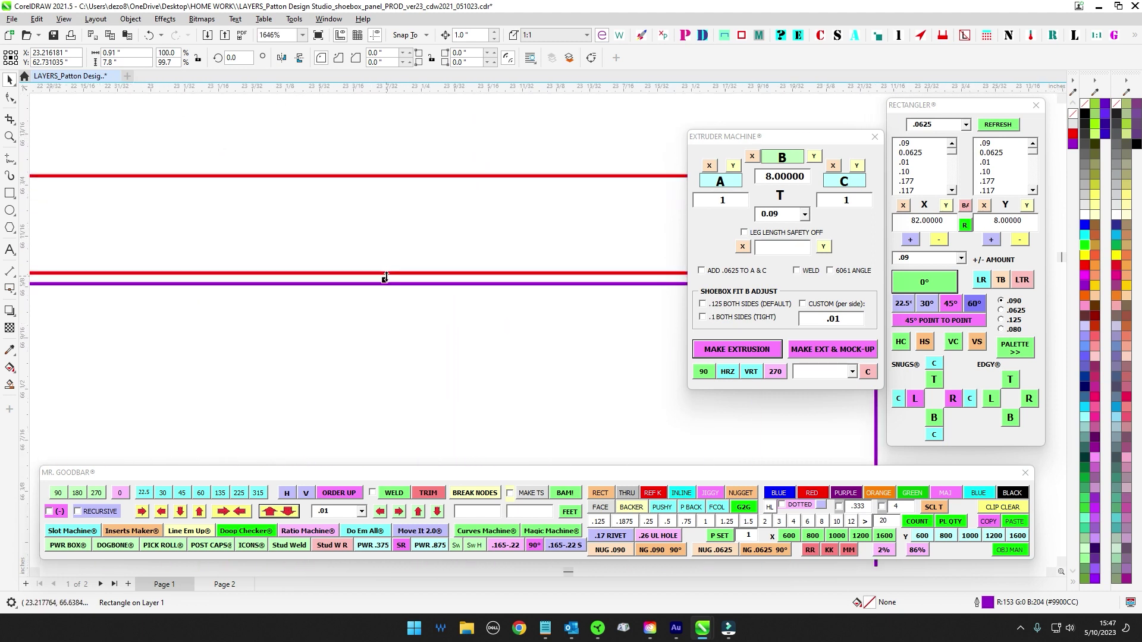
scroll(385, 277, "down", 8)
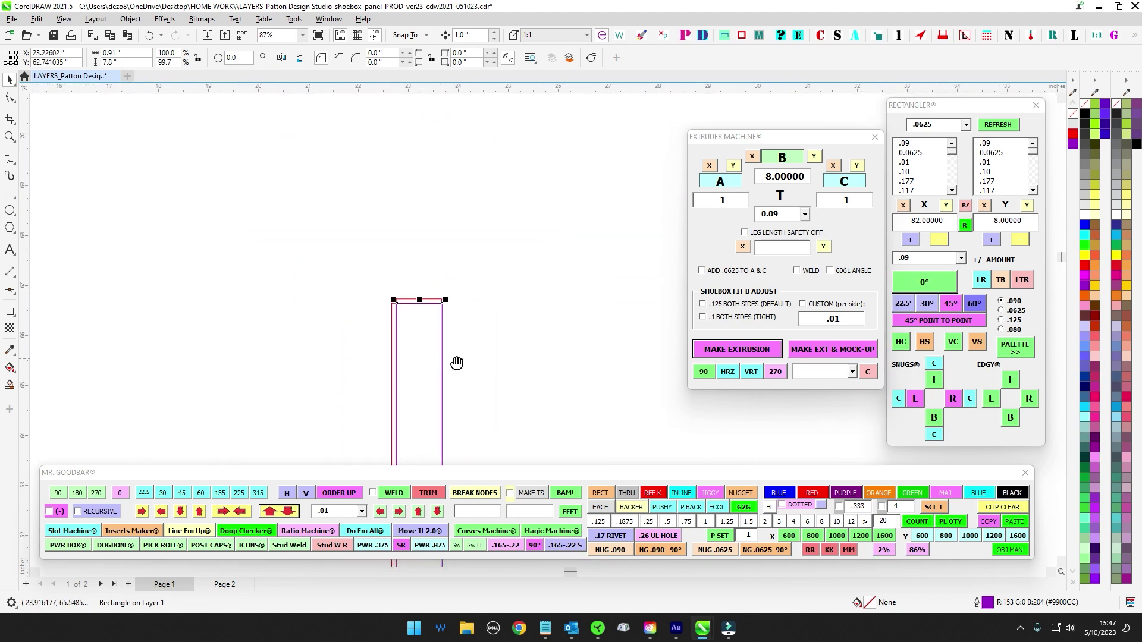
scroll(494, 416, "up", 5)
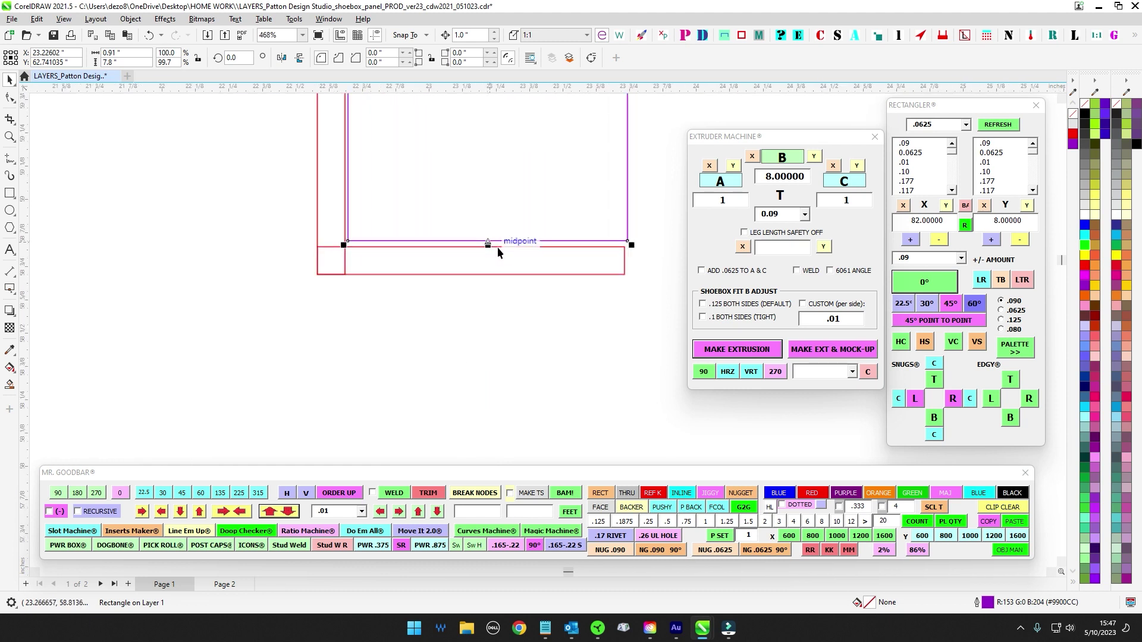
left_click_drag(488, 245, 612, 250)
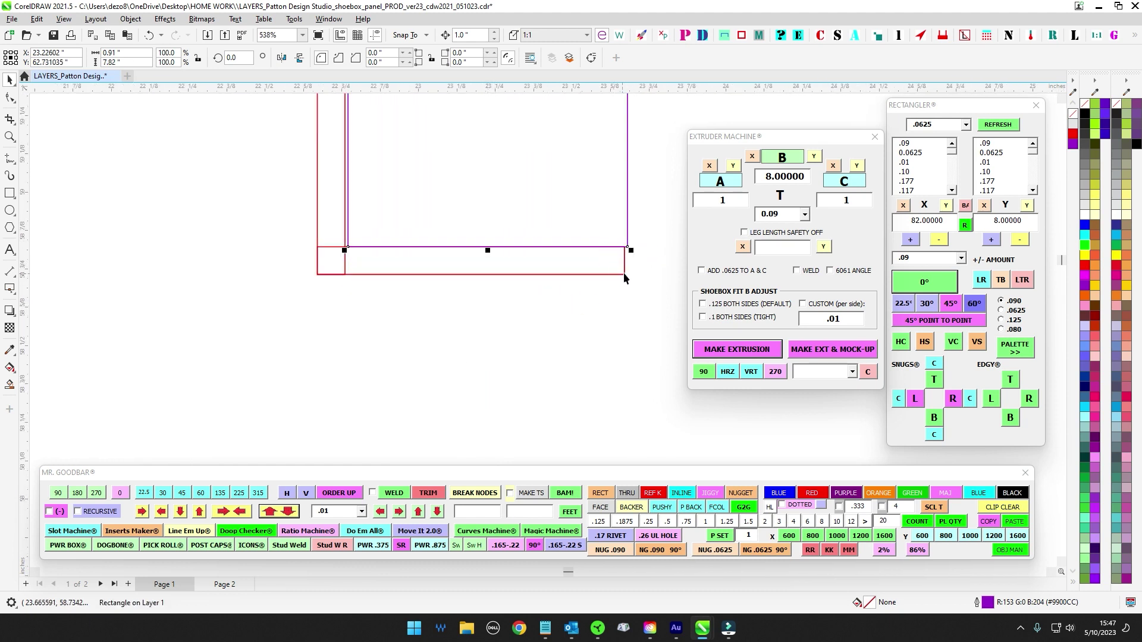
scroll(365, 216, "up", 1)
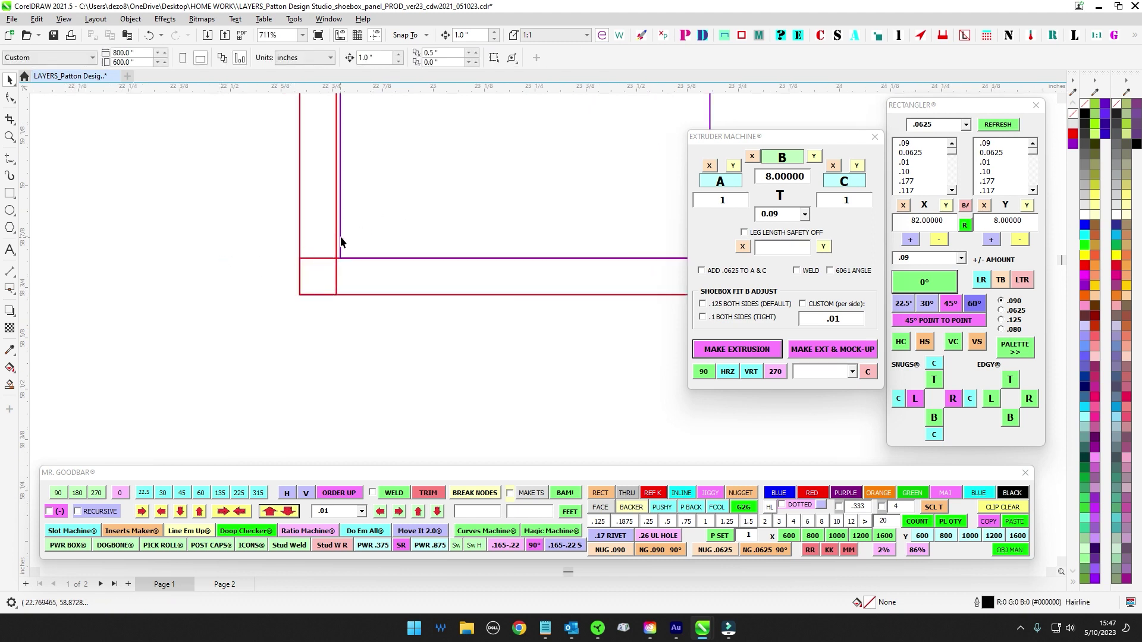
mouse_move(343, 242)
left_mouse_down()
mouse_move(360, 226)
mouse_move(336, 259)
left_mouse_up()
scroll(352, 294, "down", 5)
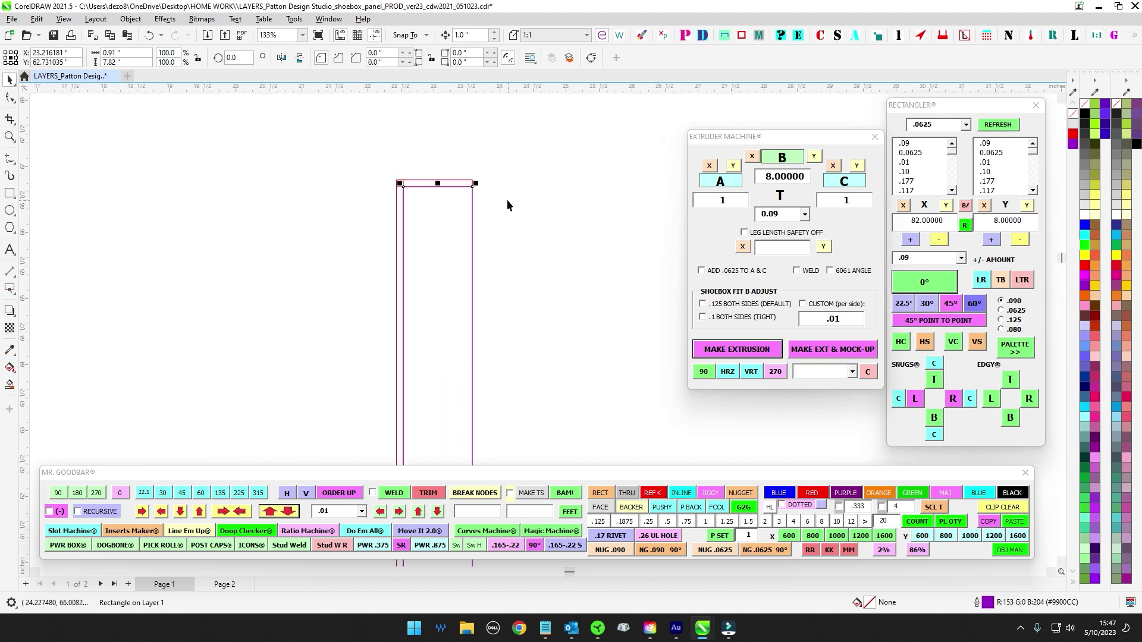
Step: Shorten the purple rectangle by .0625 inch at its lower edge only, and deselect it
scroll(506, 201, "up", 1)
scroll(506, 205, "down", 2)
left_click_drag(556, 334, 560, 287)
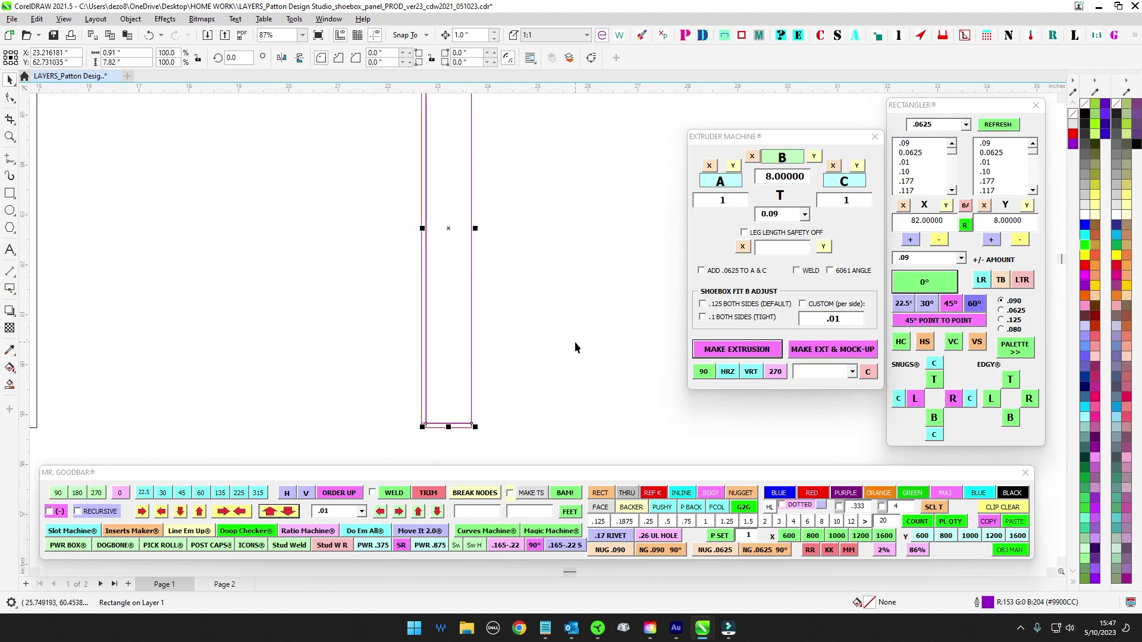
left_click(361, 512)
left_click_drag(366, 546, 367, 531)
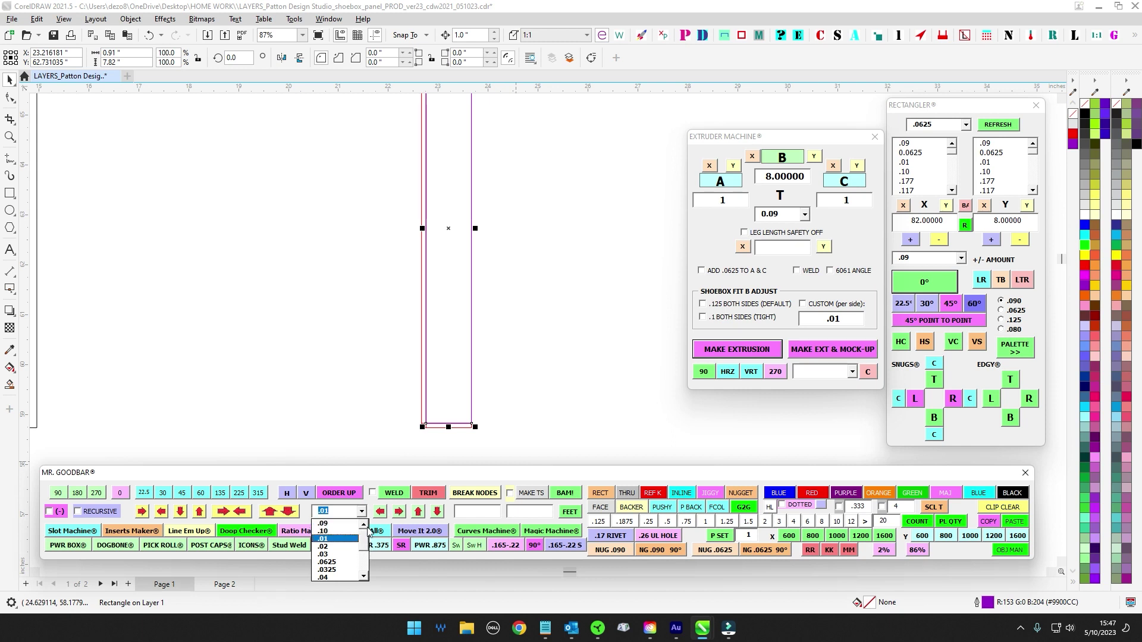
scroll(437, 163, "up", 3)
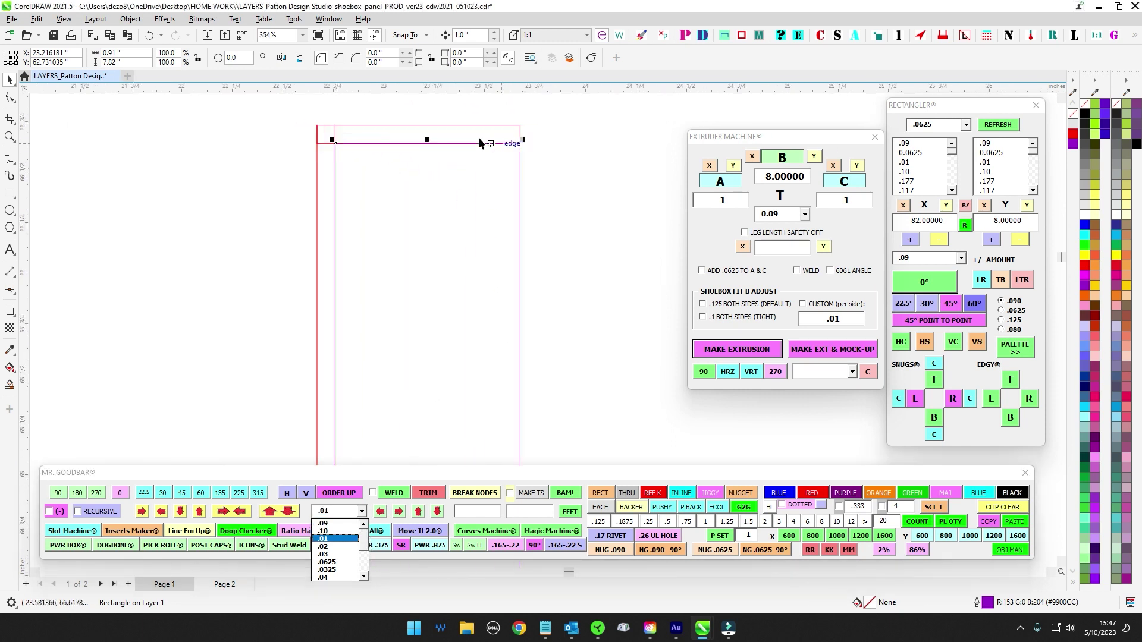
scroll(460, 173, "down", 5)
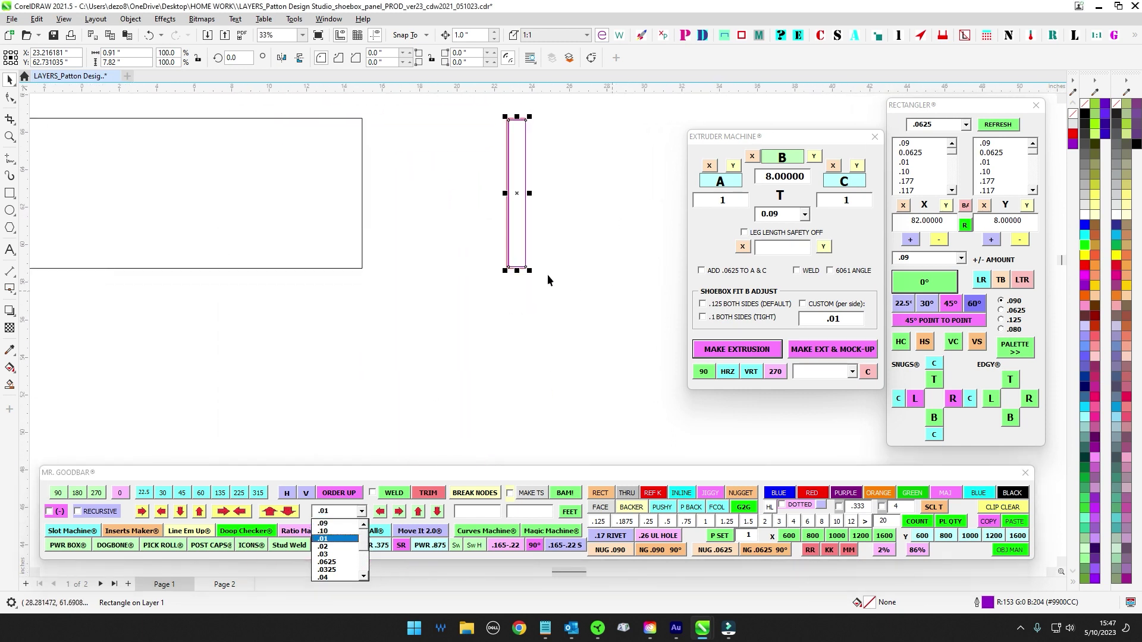
scroll(523, 275, "up", 5)
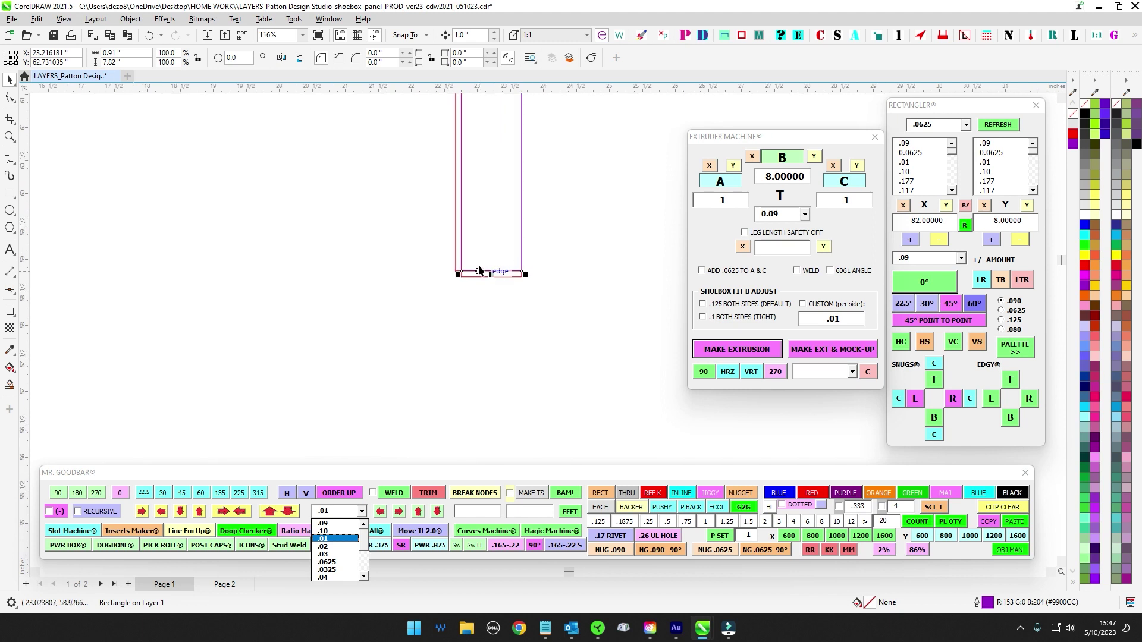
left_click(345, 561)
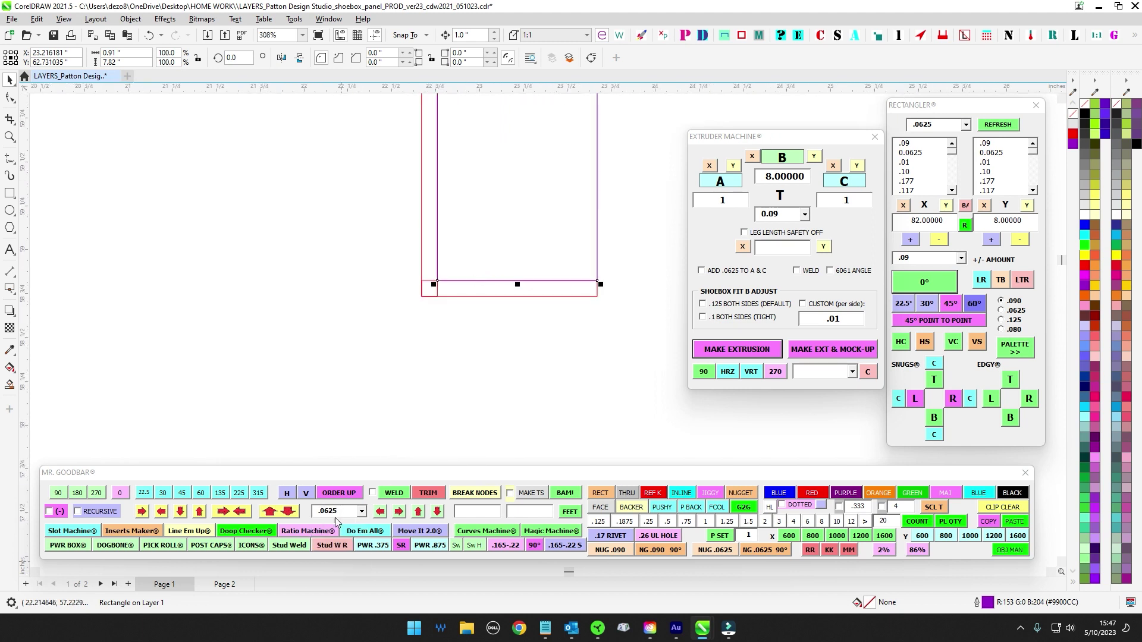
left_click(200, 513)
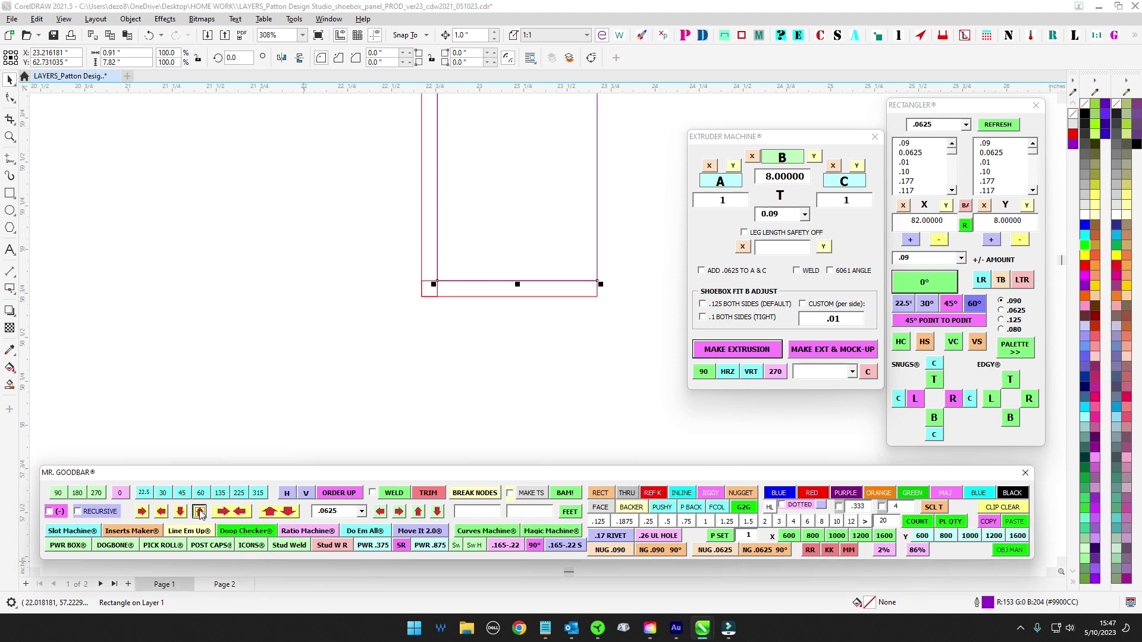
scroll(526, 305, "up", 3)
scroll(618, 293, "down", 1)
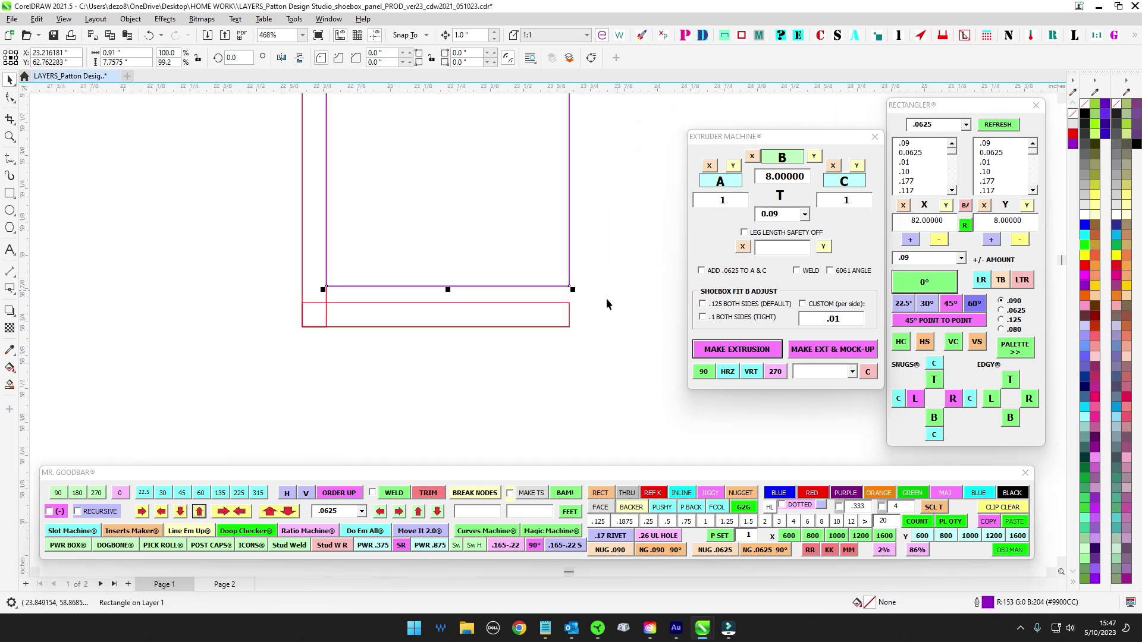
left_click(605, 298)
scroll(561, 284, "down", 8)
scroll(610, 266, "down", 1)
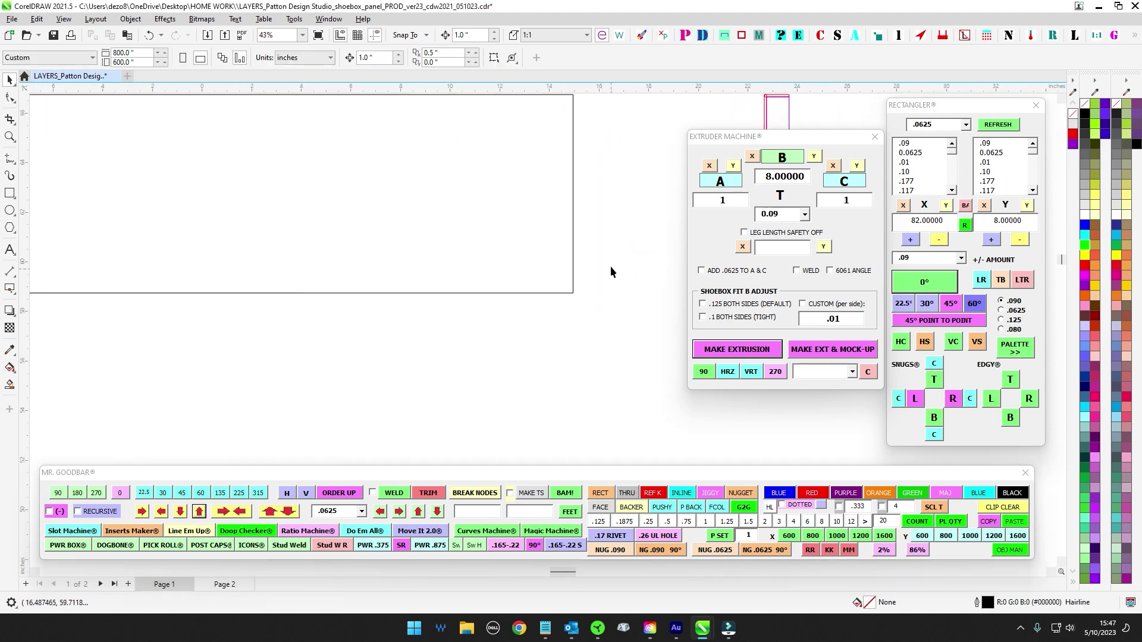
Step: Select the 82 by 8 inch panel and compare its height with the extrusion profile and the gap at the lower leg
left_click(579, 233)
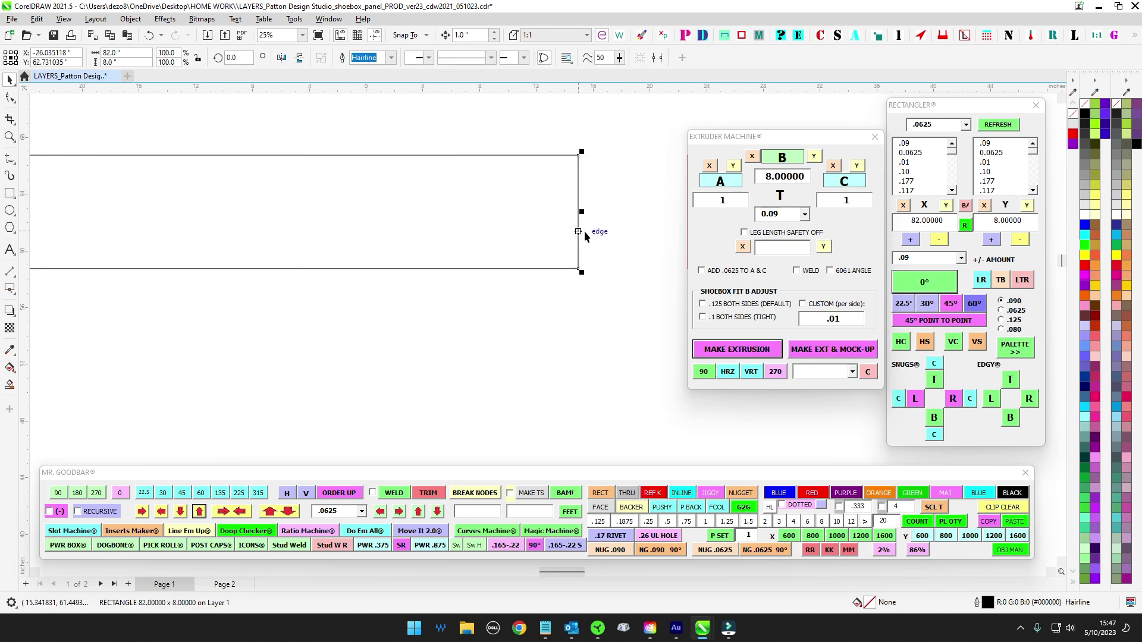
scroll(586, 235, "down", 3)
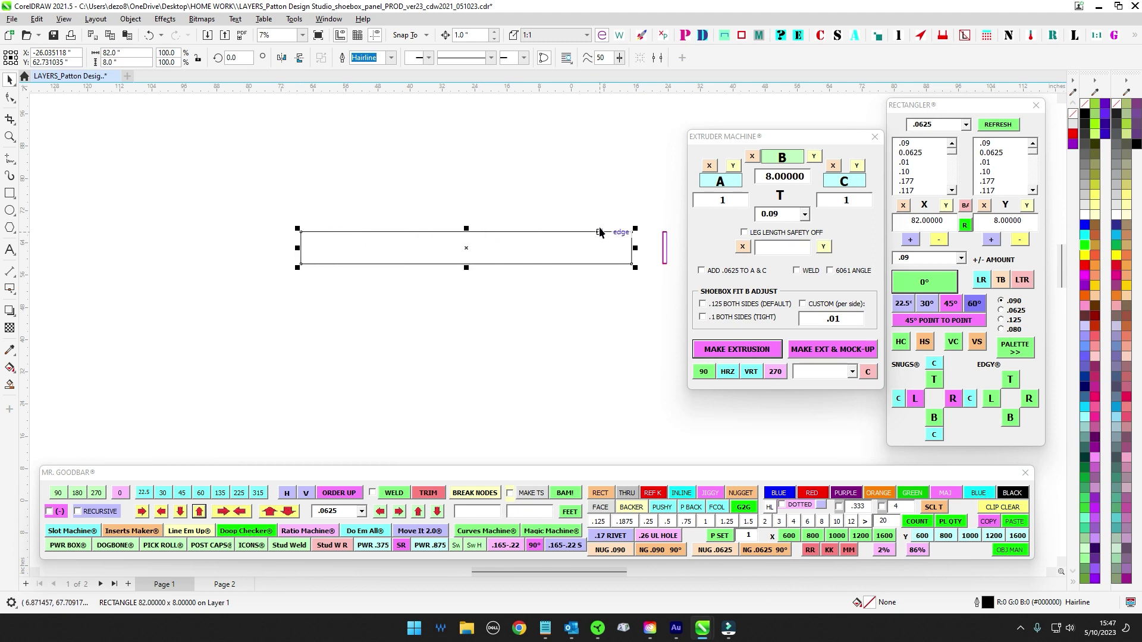
scroll(599, 212, "up", 2)
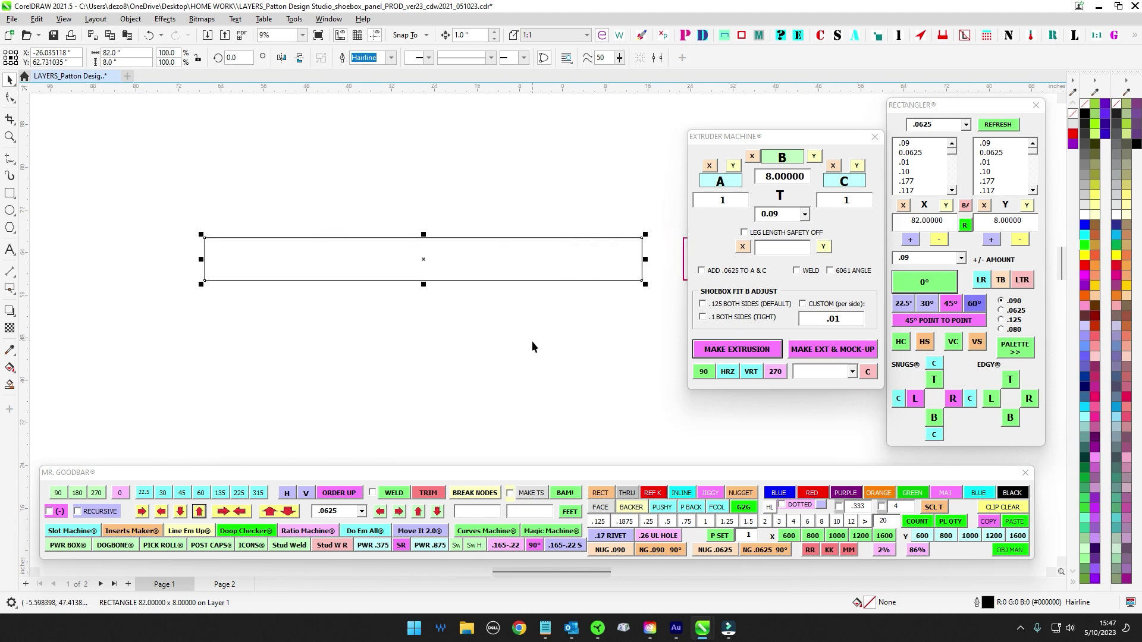
scroll(526, 334, "up", 10)
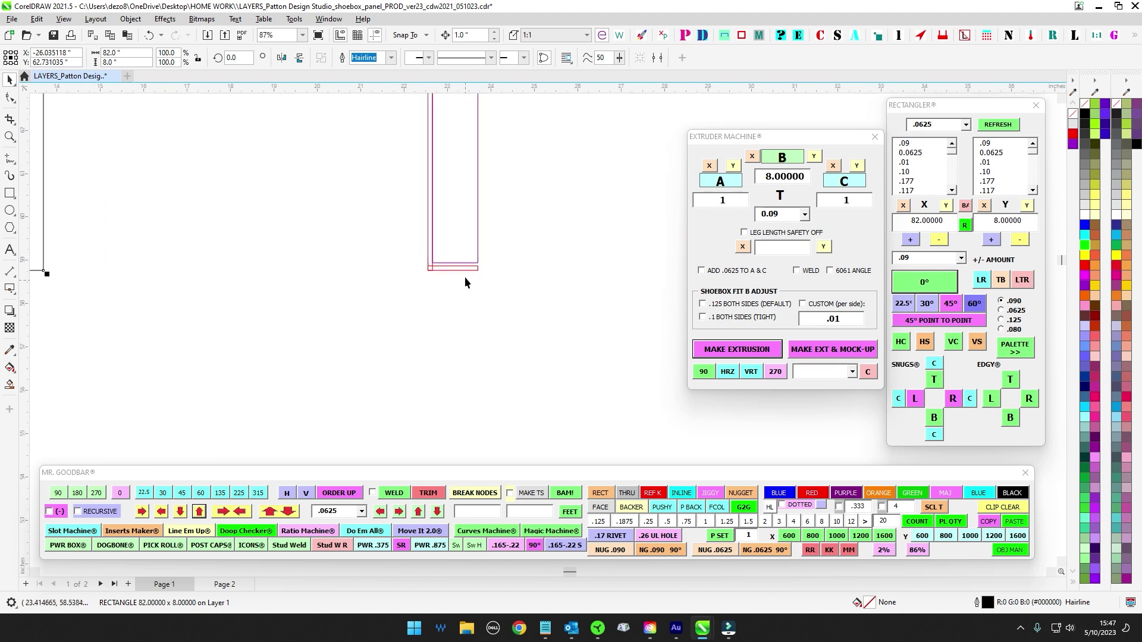
scroll(457, 268, "up", 6)
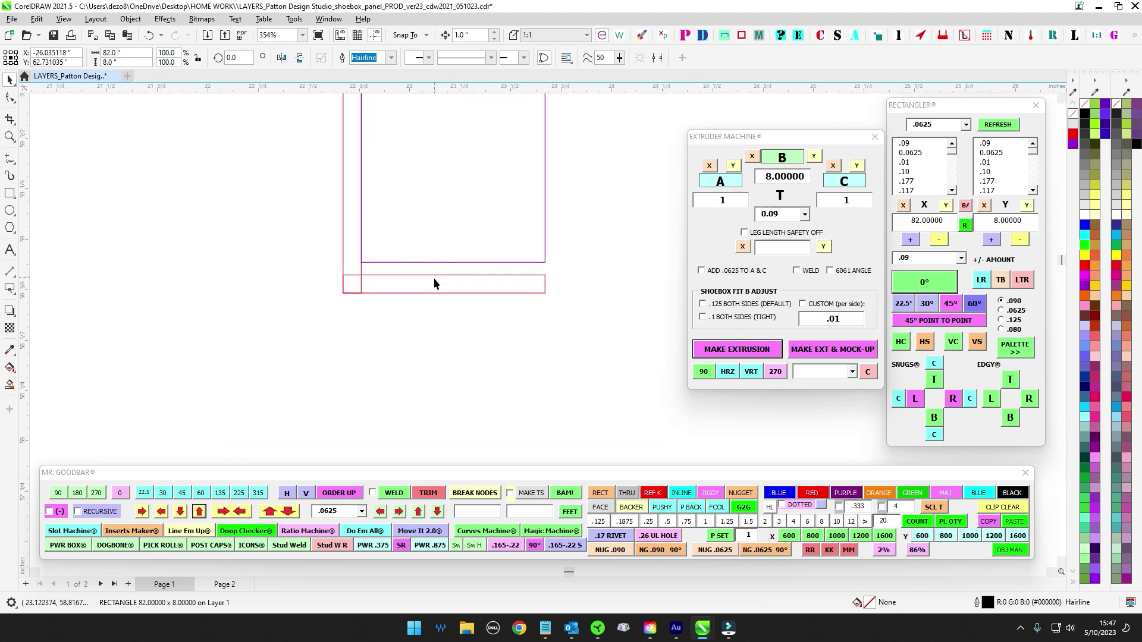
scroll(441, 278, "down", 10)
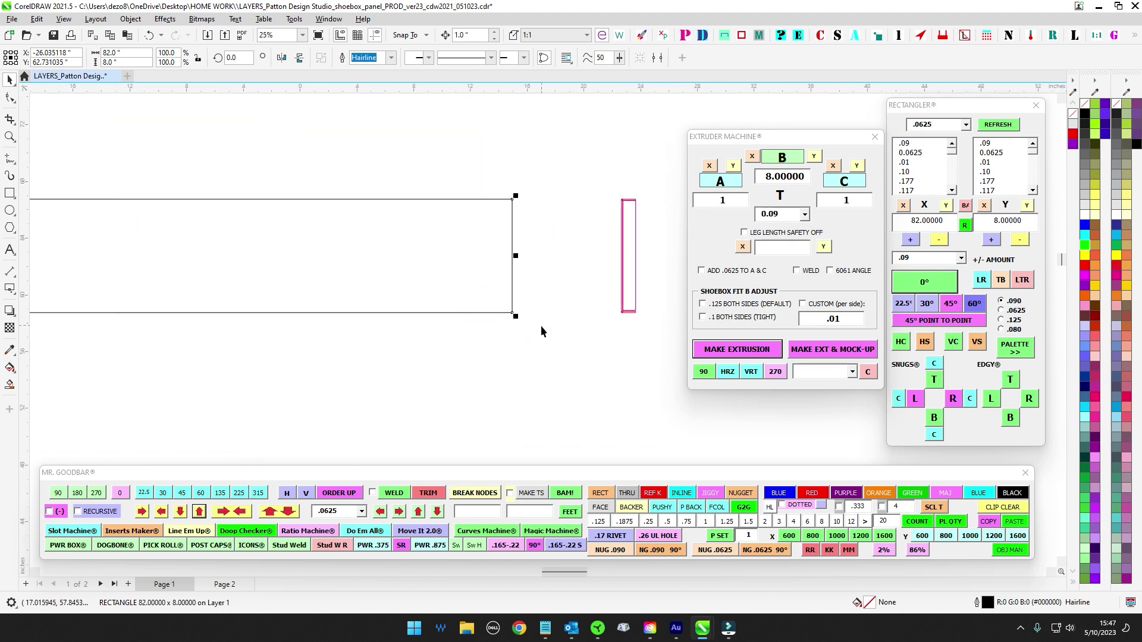
scroll(541, 331, "down", 3)
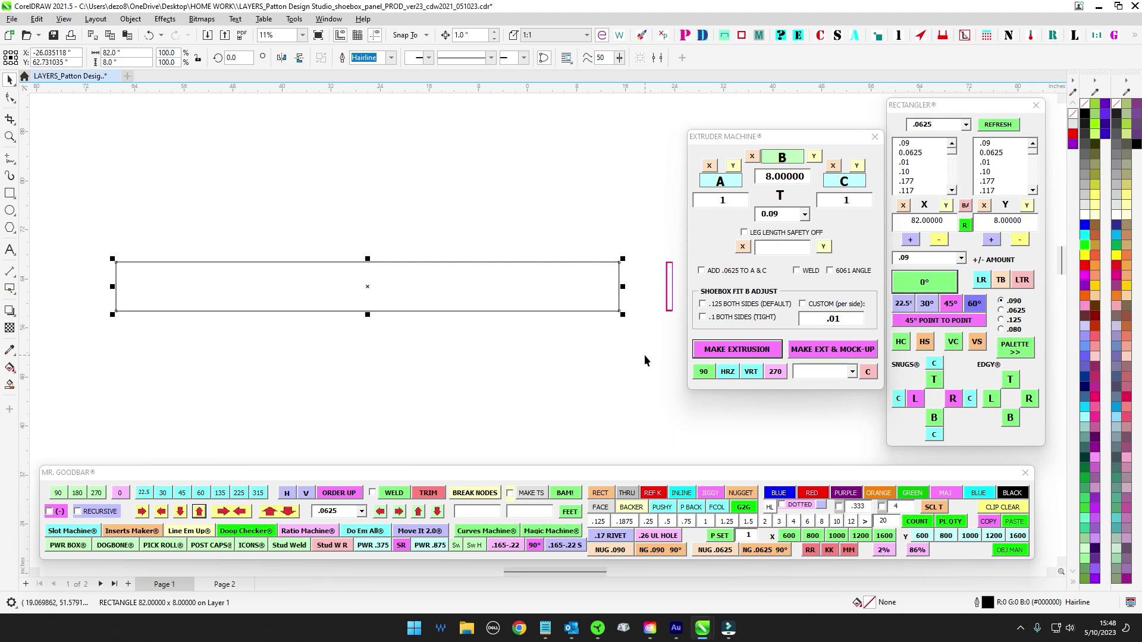
scroll(568, 344, "up", 1)
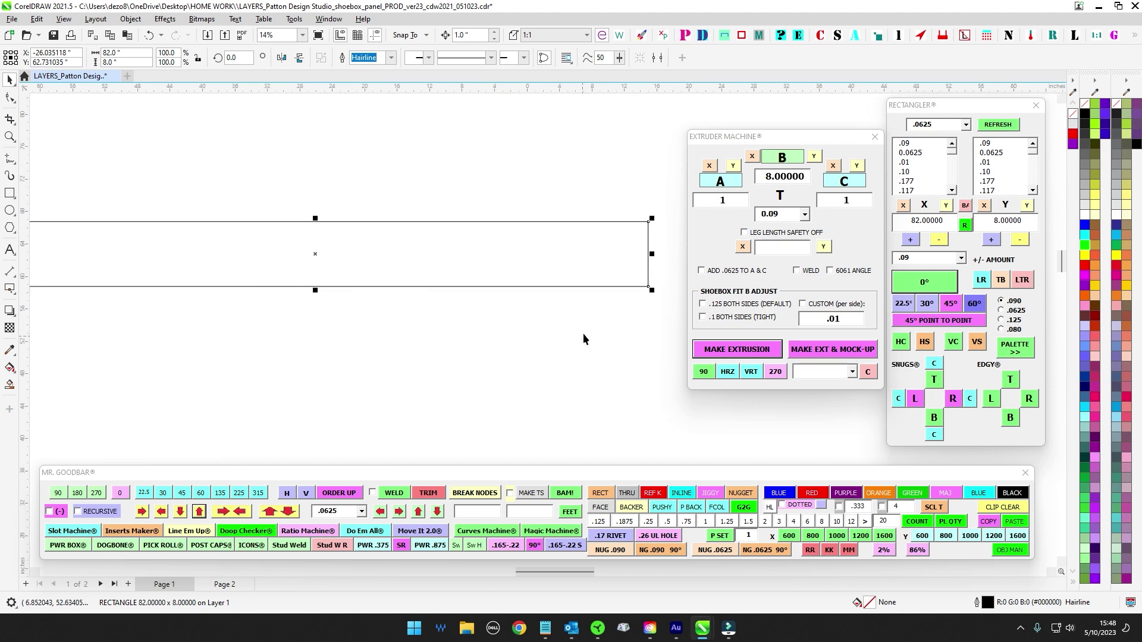
scroll(584, 334, "down", 1)
left_click_drag(87, 223, 634, 408)
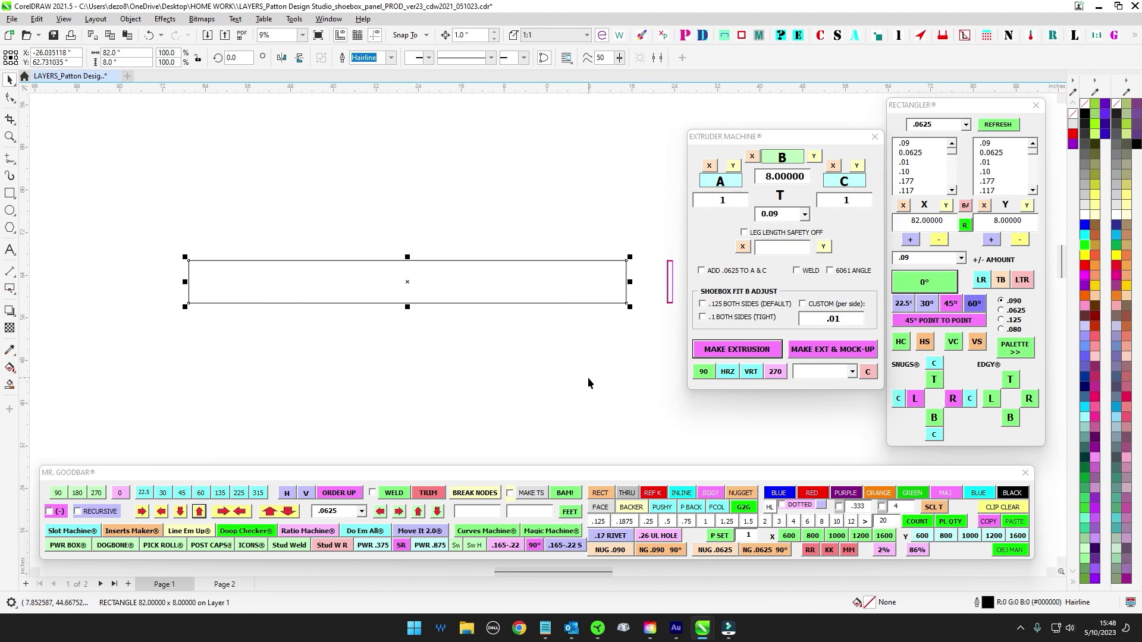
scroll(594, 377, "up", 3)
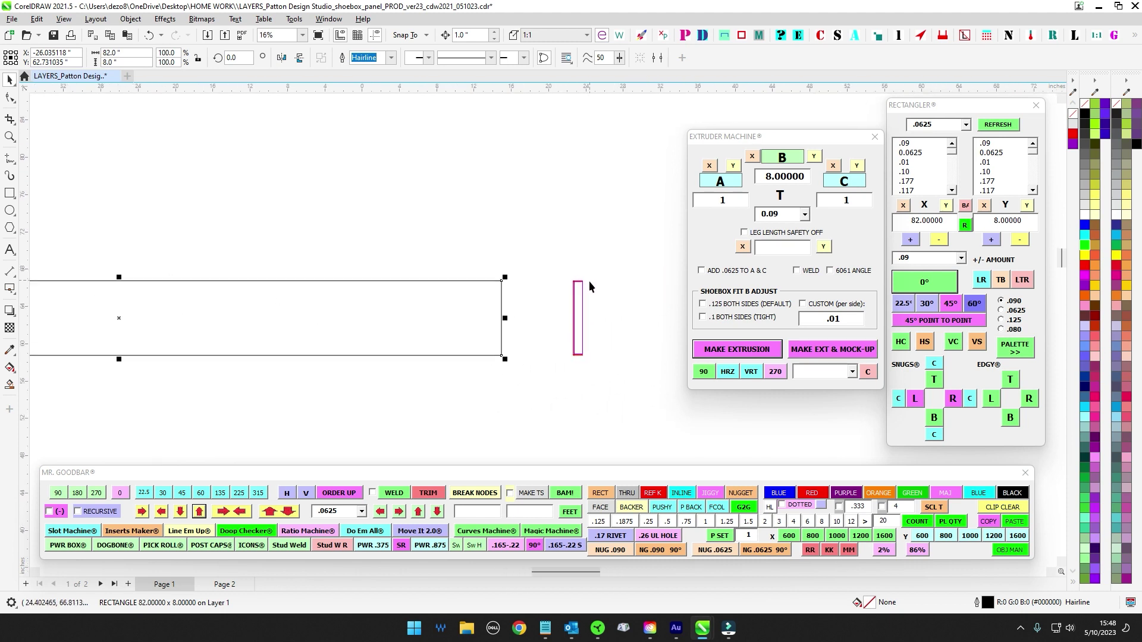
scroll(589, 287, "up", 1)
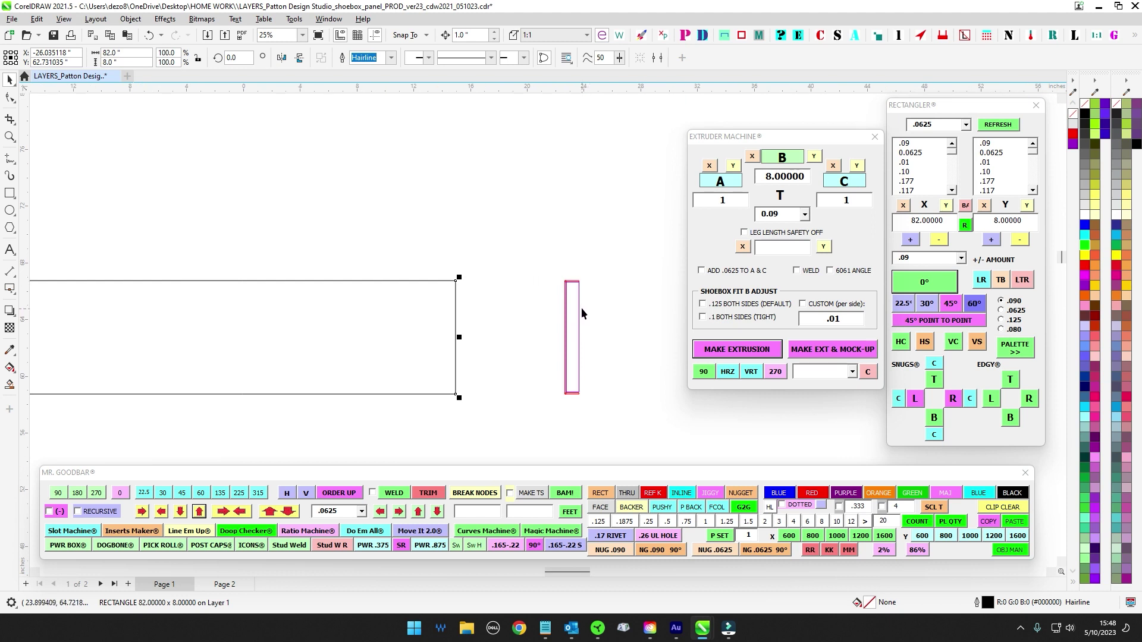
Step: Stretch the purple rectangle's lower edge back flush against the extrusion's lower leg, making the rectangle 7.82 inches high
left_click(579, 306)
scroll(591, 387, "up", 5)
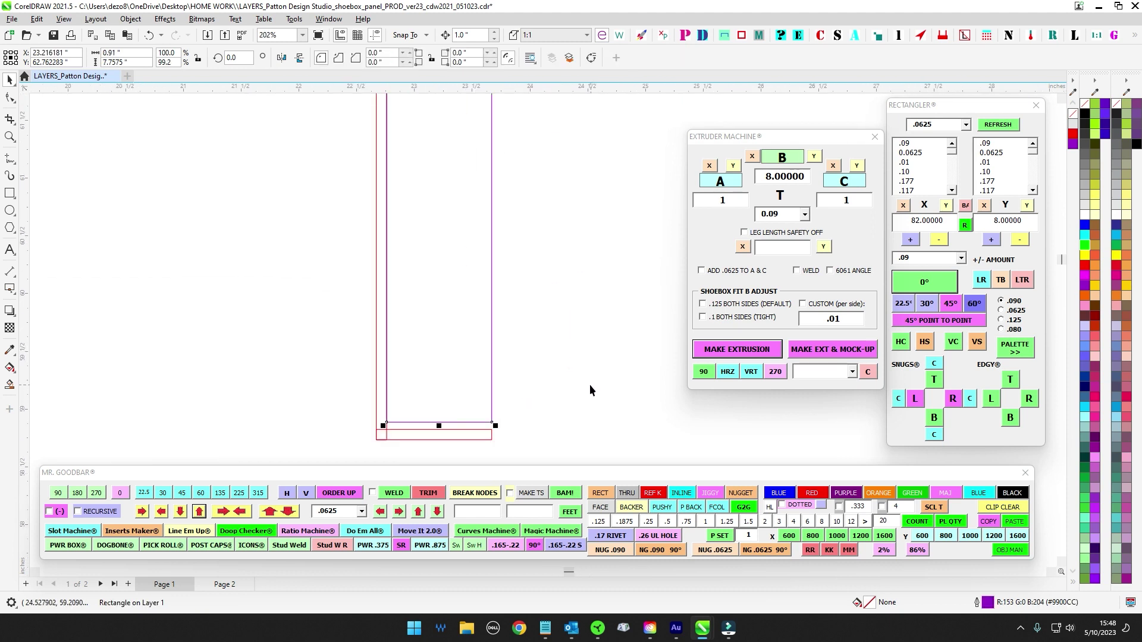
scroll(590, 391, "down", 2)
scroll(602, 391, "down", 1)
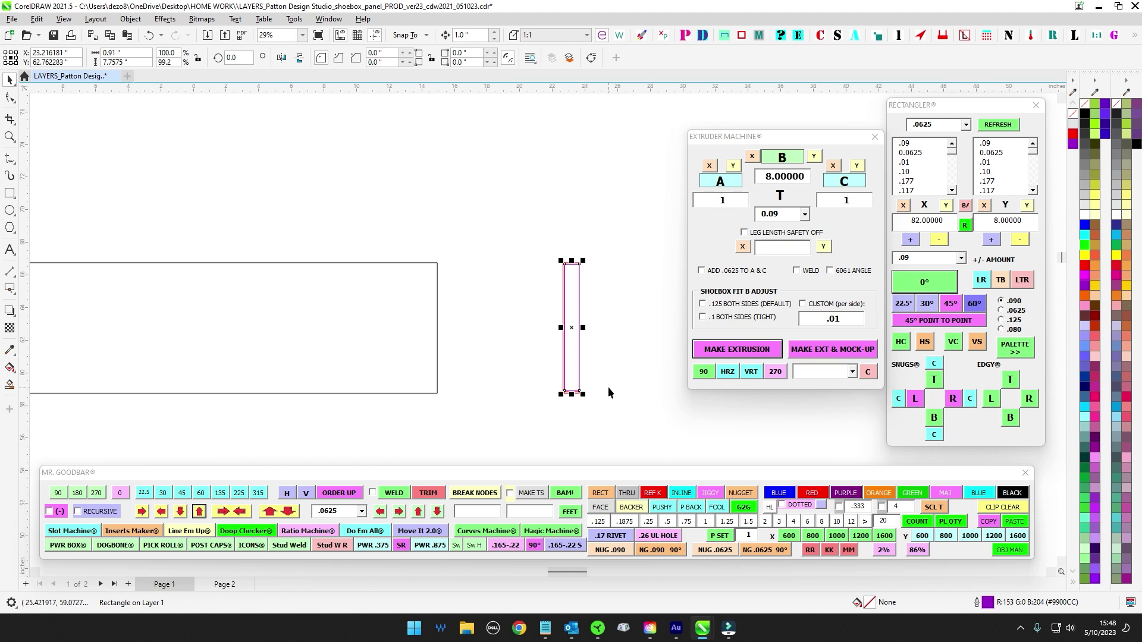
scroll(575, 391, "up", 4)
scroll(548, 385, "up", 1)
mouse_move(542, 376)
left_mouse_down()
mouse_move(550, 444)
mouse_move(551, 389)
left_mouse_up()
scroll(509, 416, "down", 2)
scroll(508, 419, "down", 2)
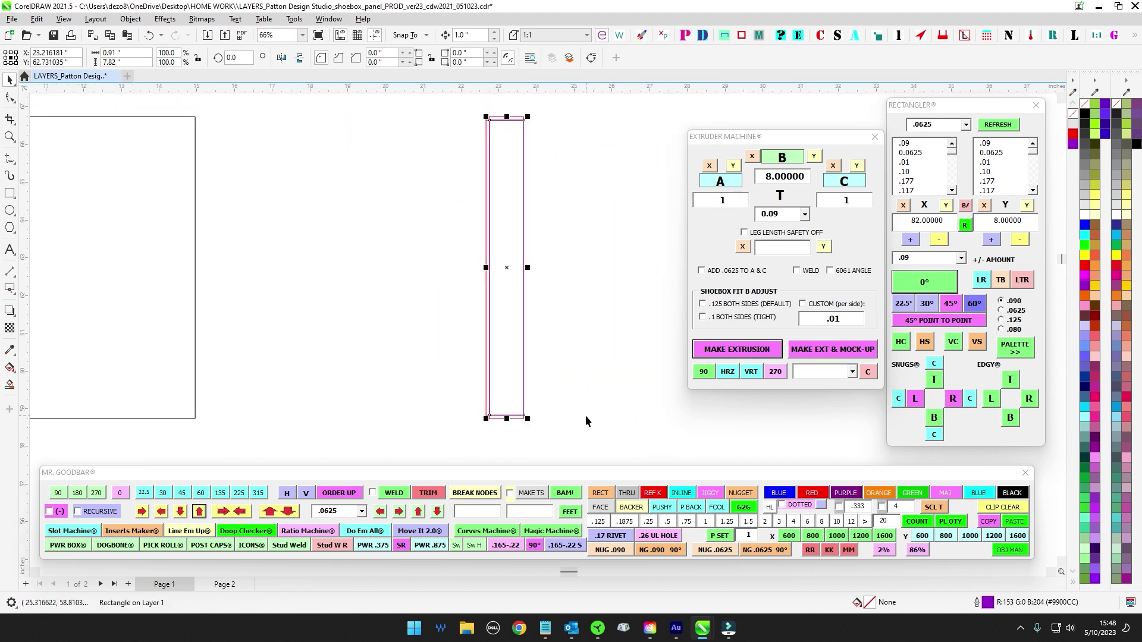
Step: Convert the purple rectangle to curves, shorten it by .09 inch at its lower edge only, and deselect it
left_click(10, 97)
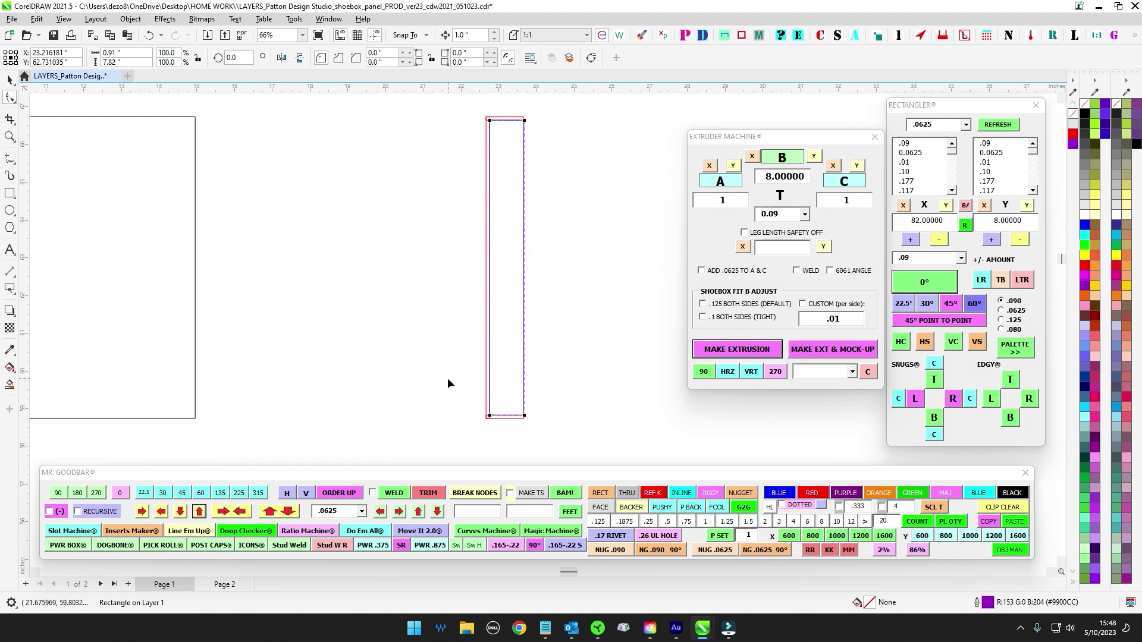
key("ctrl+q")
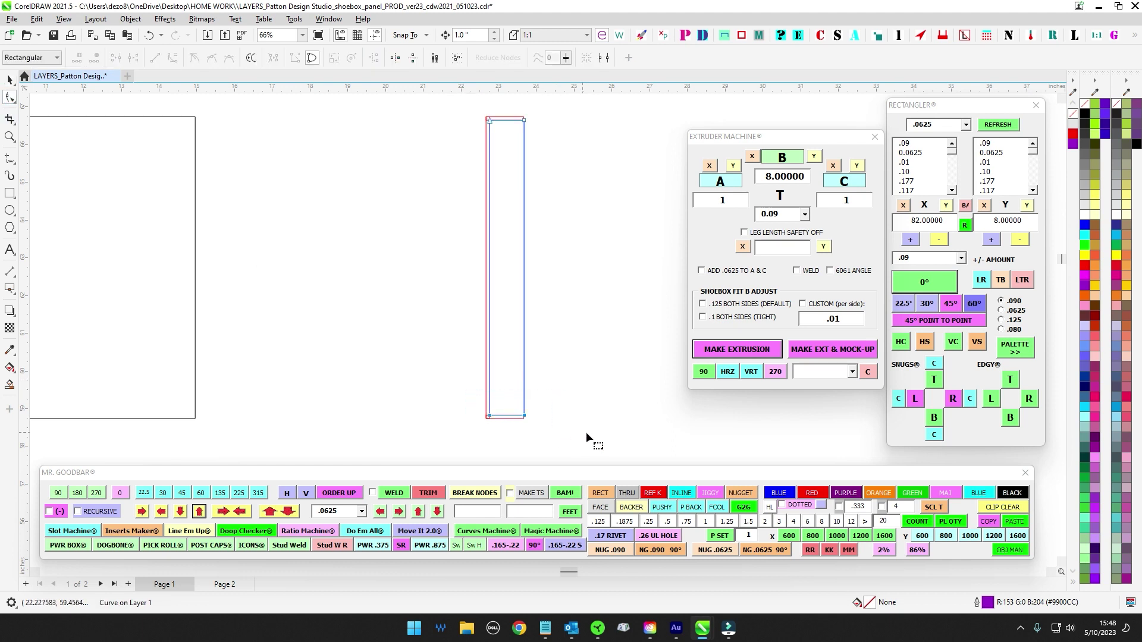
scroll(486, 426, "up", 2)
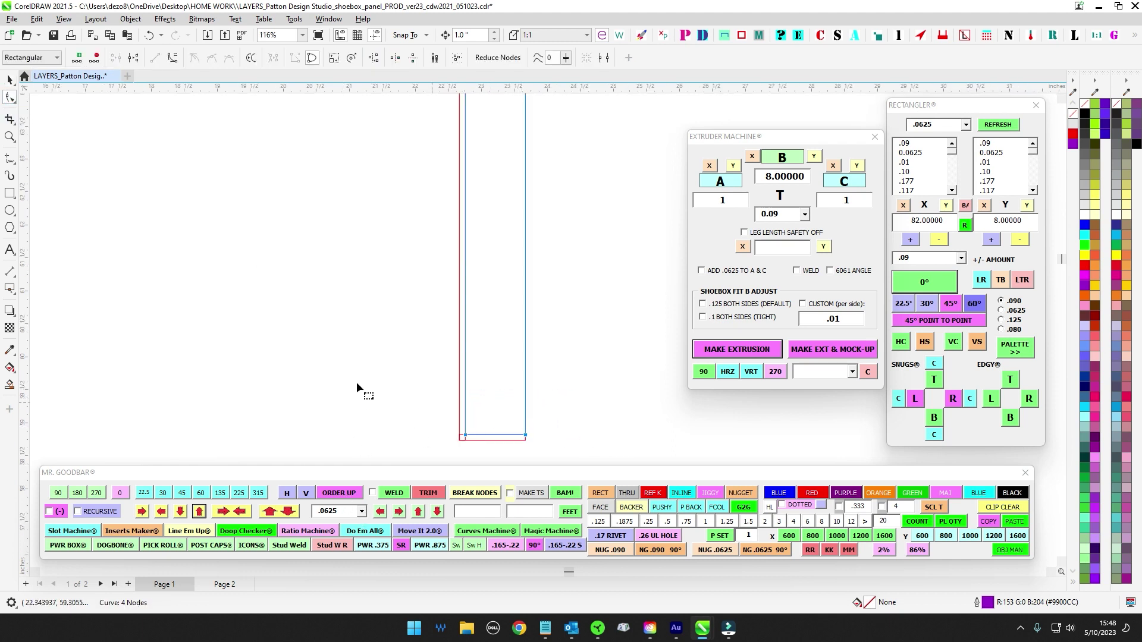
left_click(361, 512)
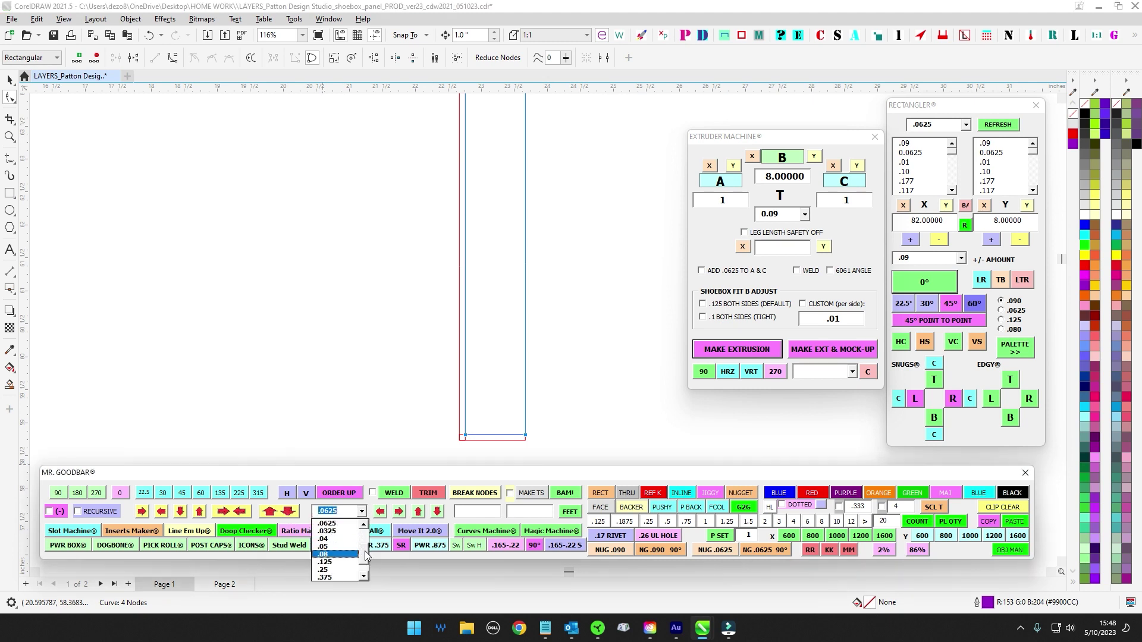
left_click(334, 525)
left_click(200, 513)
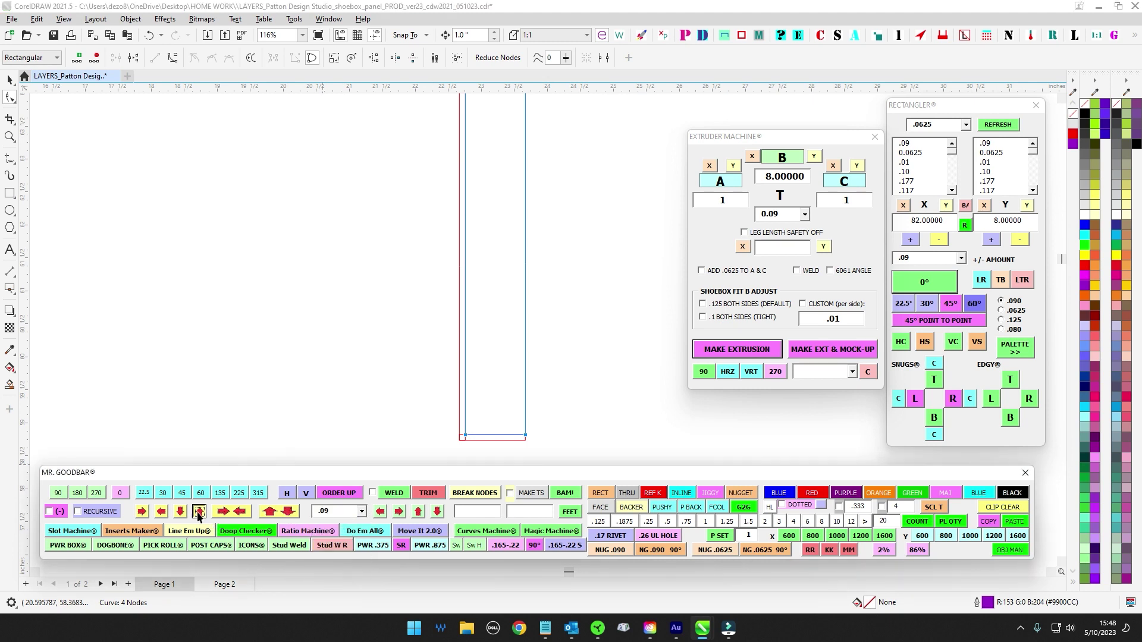
scroll(767, 443, "up", 1)
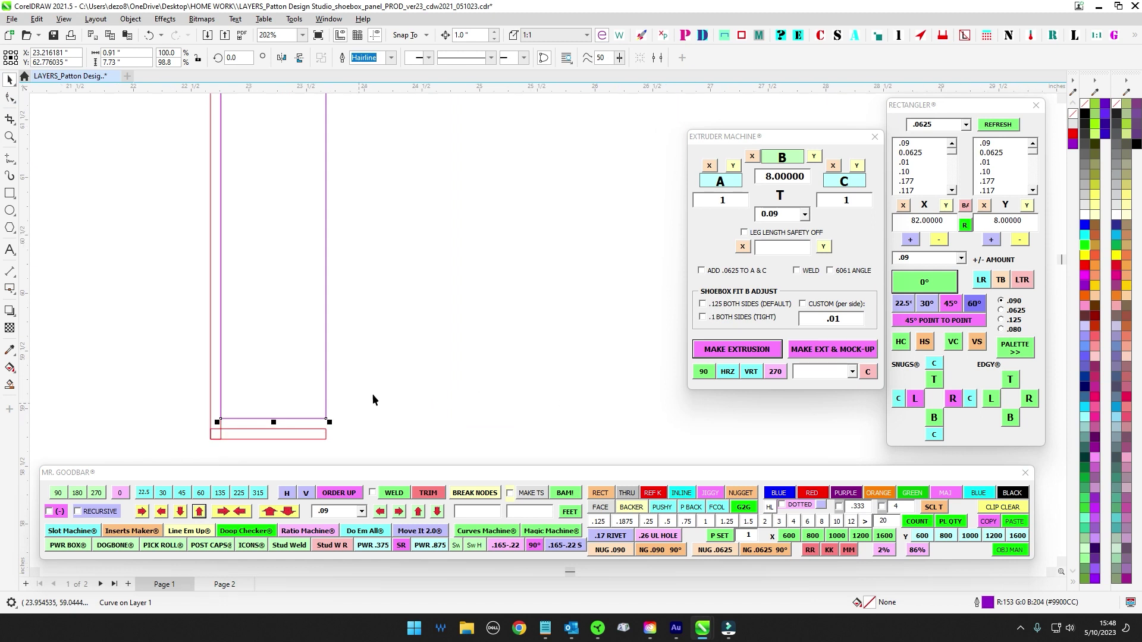
left_click(374, 400)
scroll(306, 413, "up", 8)
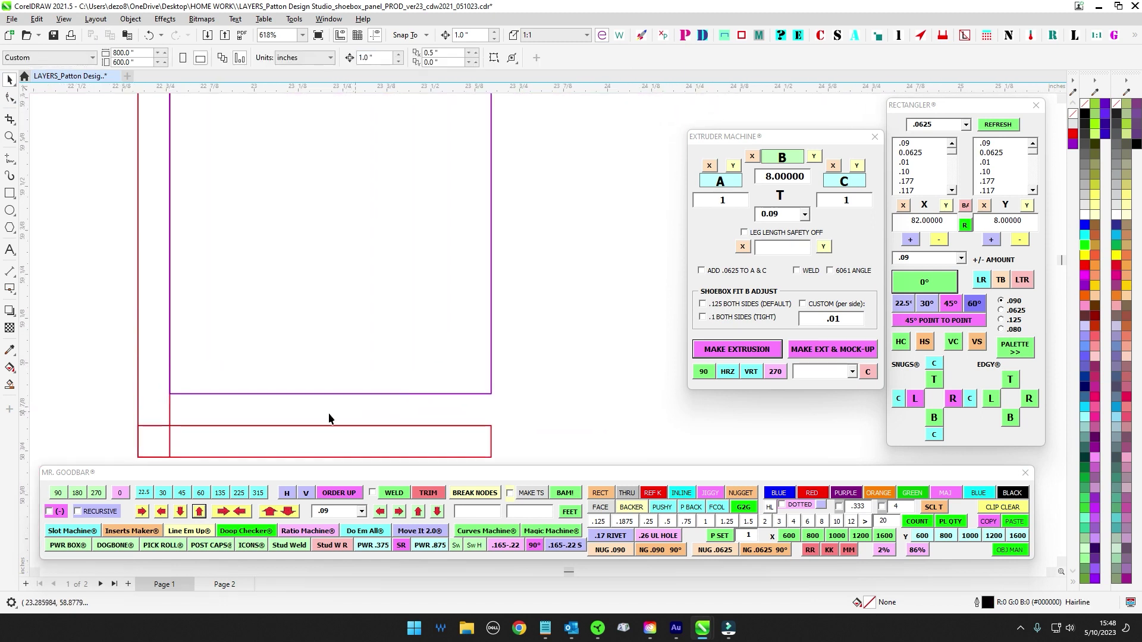
Step: Check the gap above the extrusion's lower leg by fitting a .090 nugget into it, and delete the nugget
left_click(610, 550)
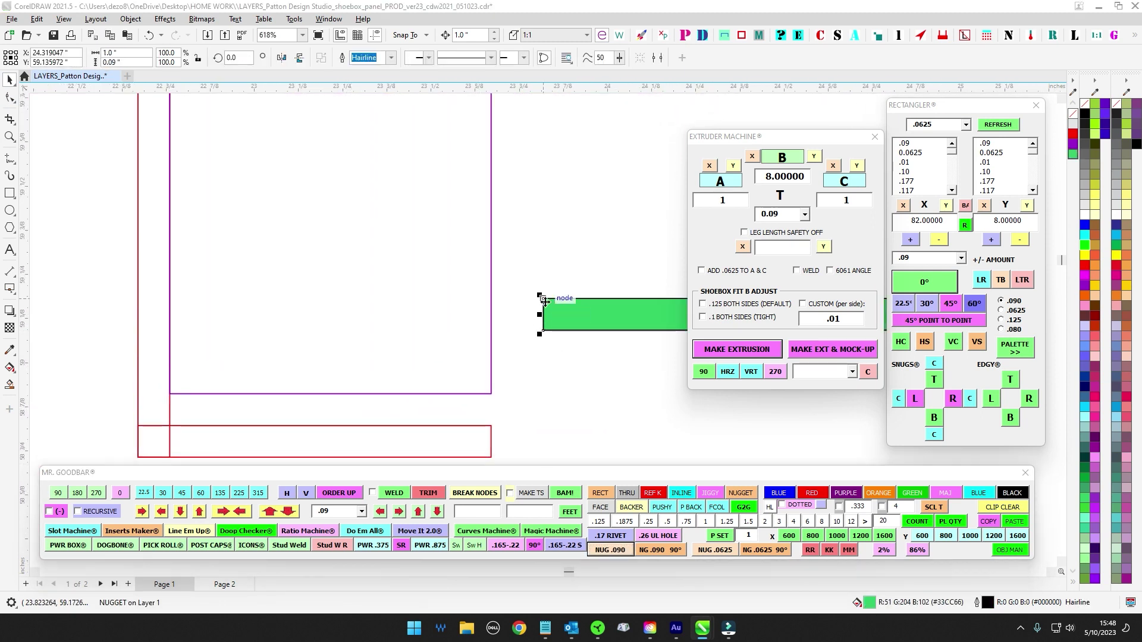
left_click_drag(540, 314, 285, 410)
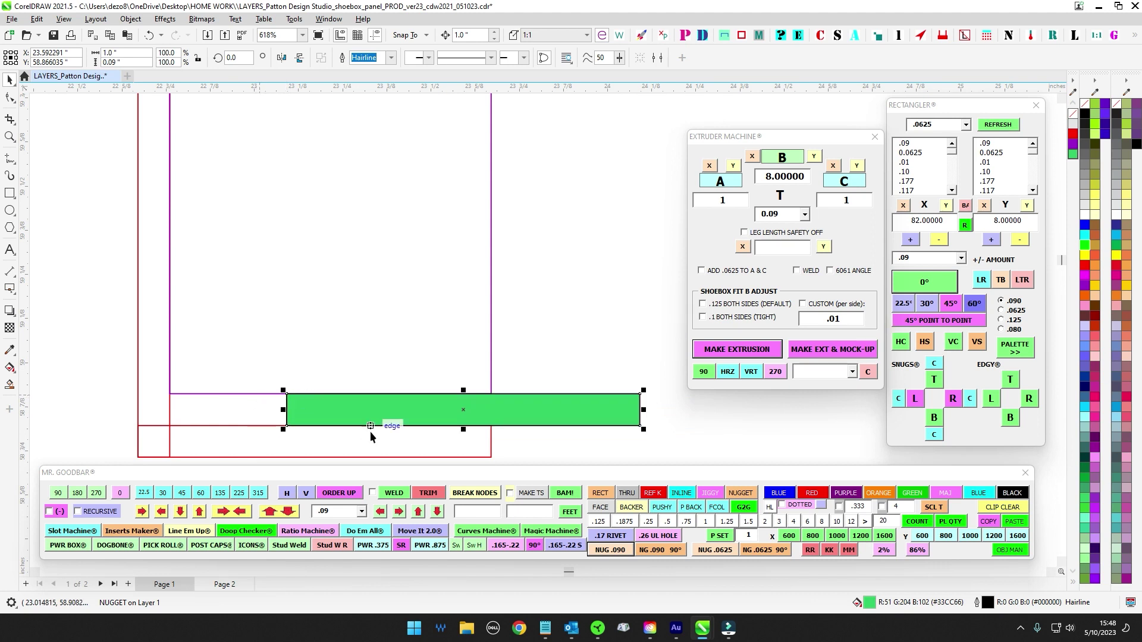
key("Delete")
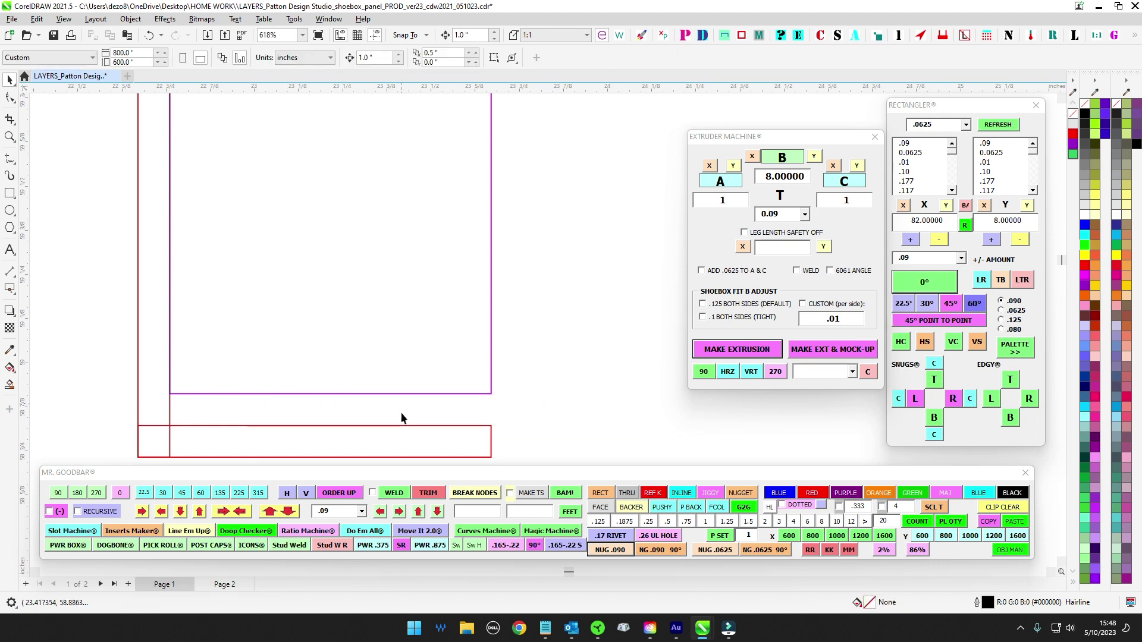
Step: Examine the purple rectangle's upper edge against the extrusion's upper leg, and select the panel, extrusion profile and purple rectangle together
scroll(393, 412, "down", 10)
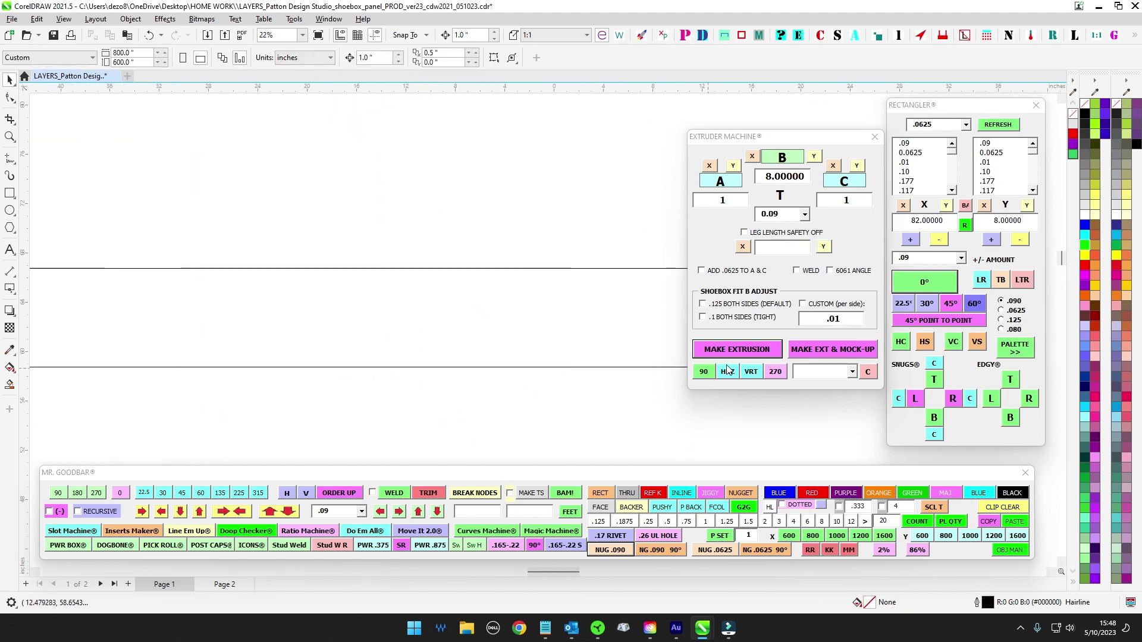
scroll(665, 396, "down", 1)
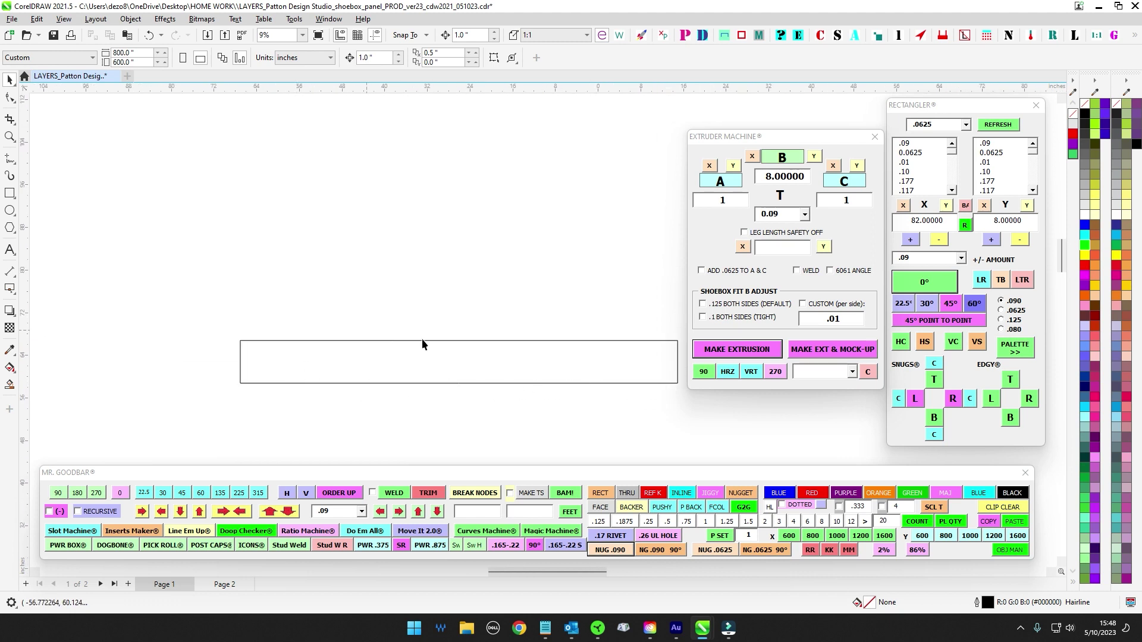
scroll(333, 407, "up", 4)
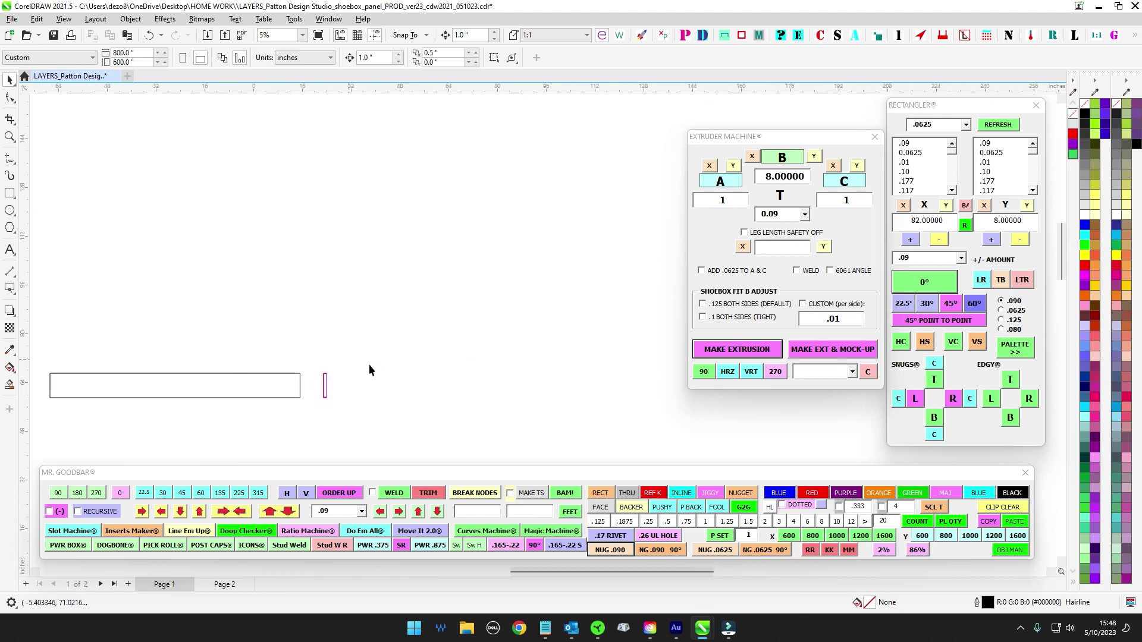
scroll(333, 330, "up", 2)
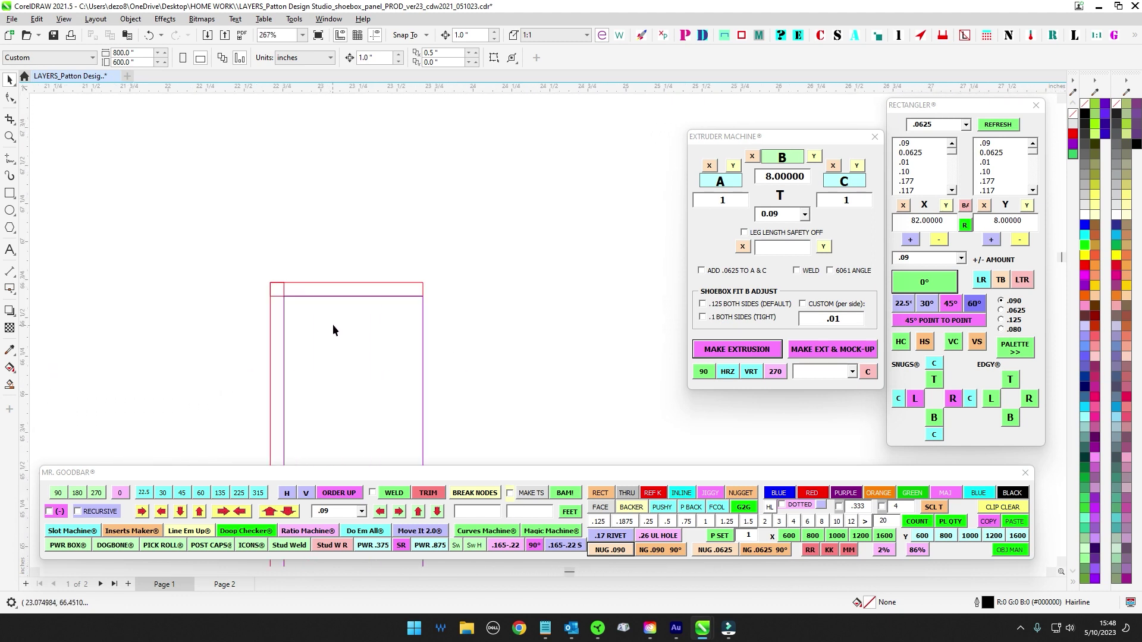
scroll(342, 318, "down", 6)
scroll(394, 325, "down", 7)
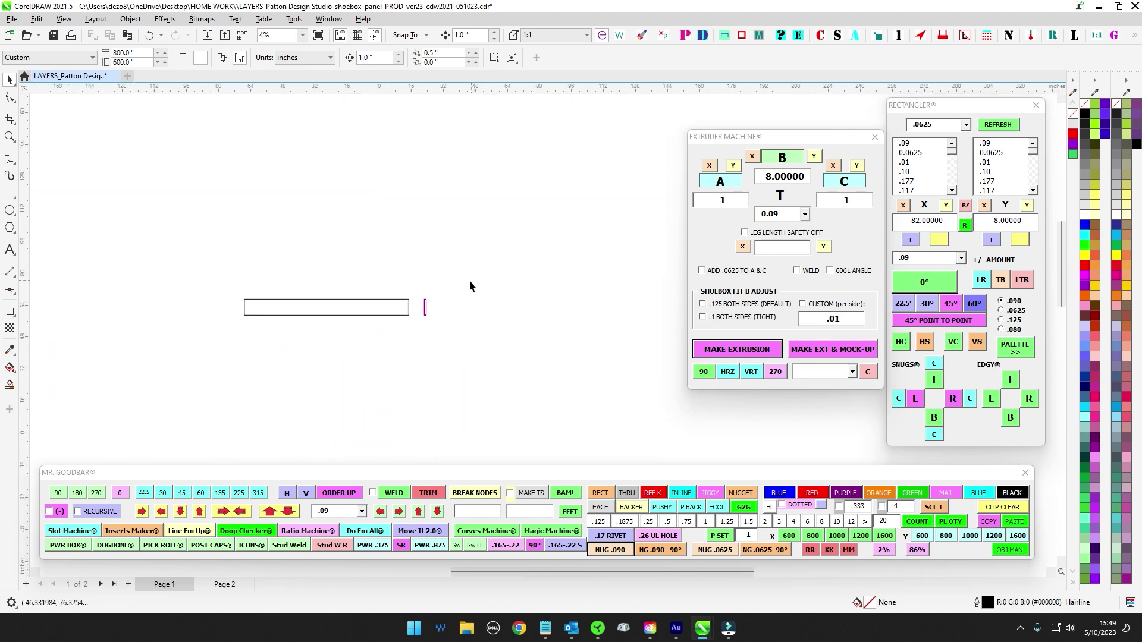
left_click_drag(239, 235, 616, 325)
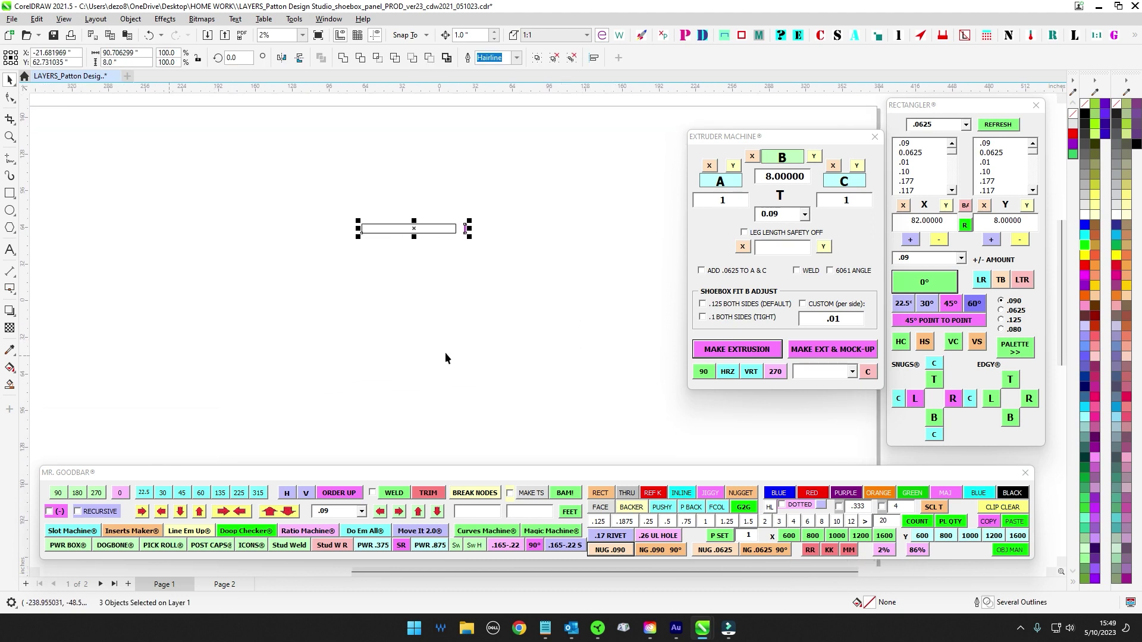
left_click_drag(441, 337, 452, 266)
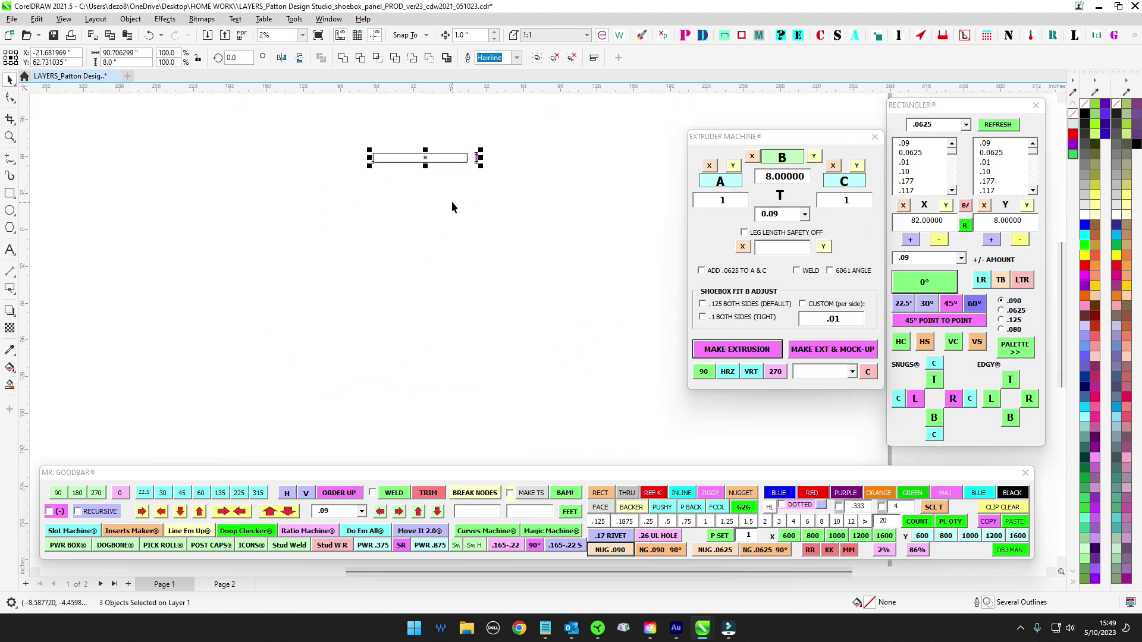
left_click_drag(451, 201, 430, 374)
scroll(429, 374, "up", 1)
scroll(429, 373, "up", 7)
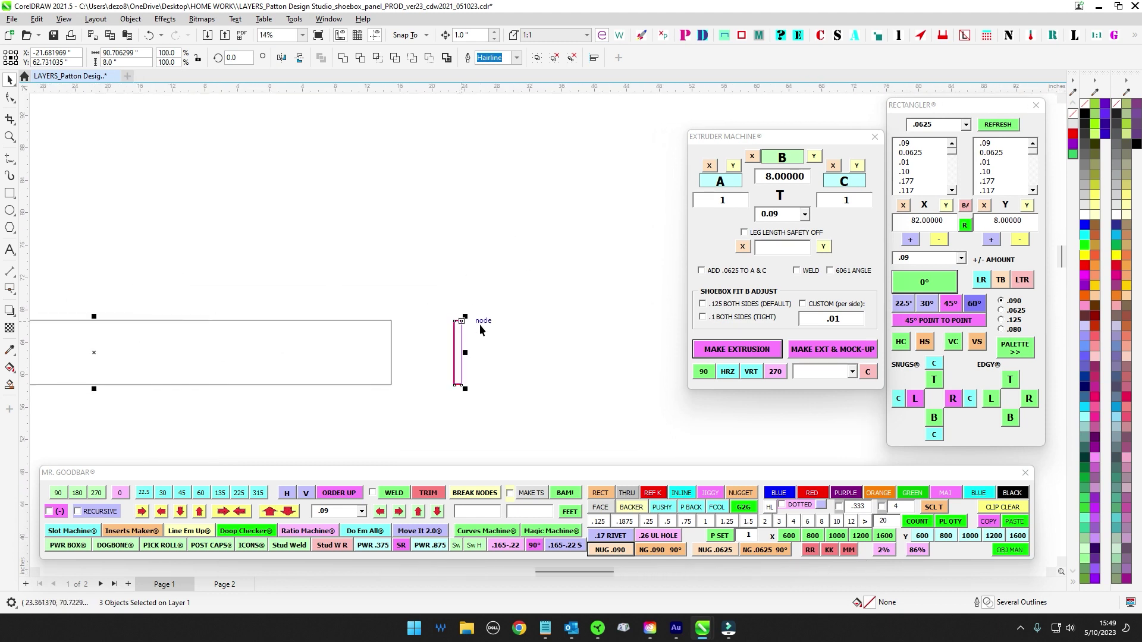
Step: Try to move the purple rectangle down onto the extrusion's lower leg, and undo the move
left_click(431, 390)
scroll(430, 362, "up", 5)
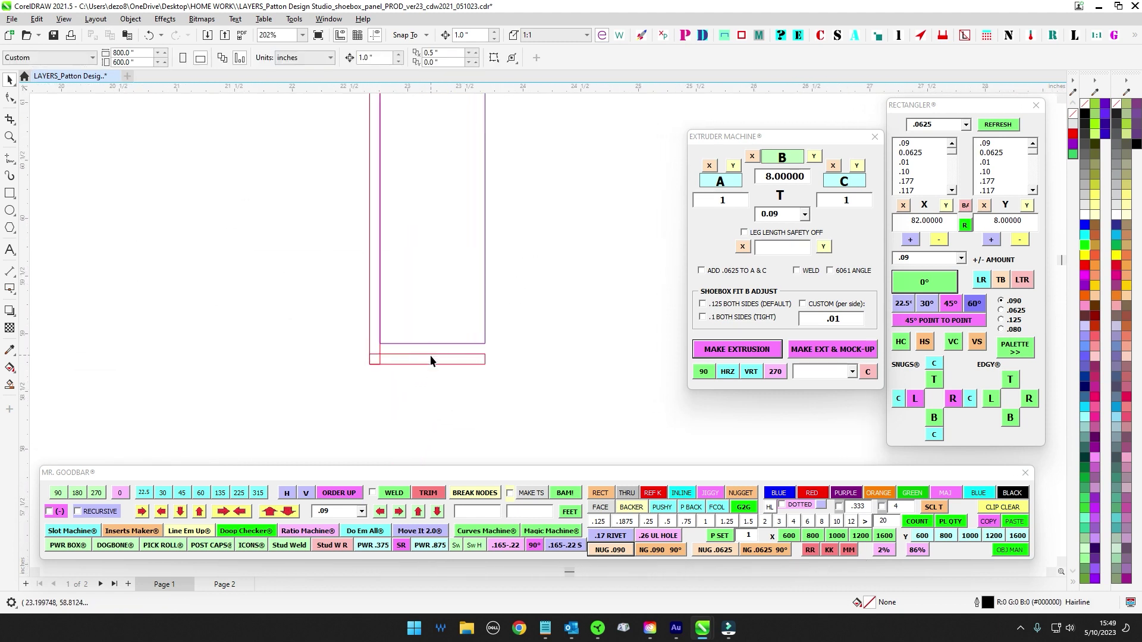
scroll(424, 350, "up", 2)
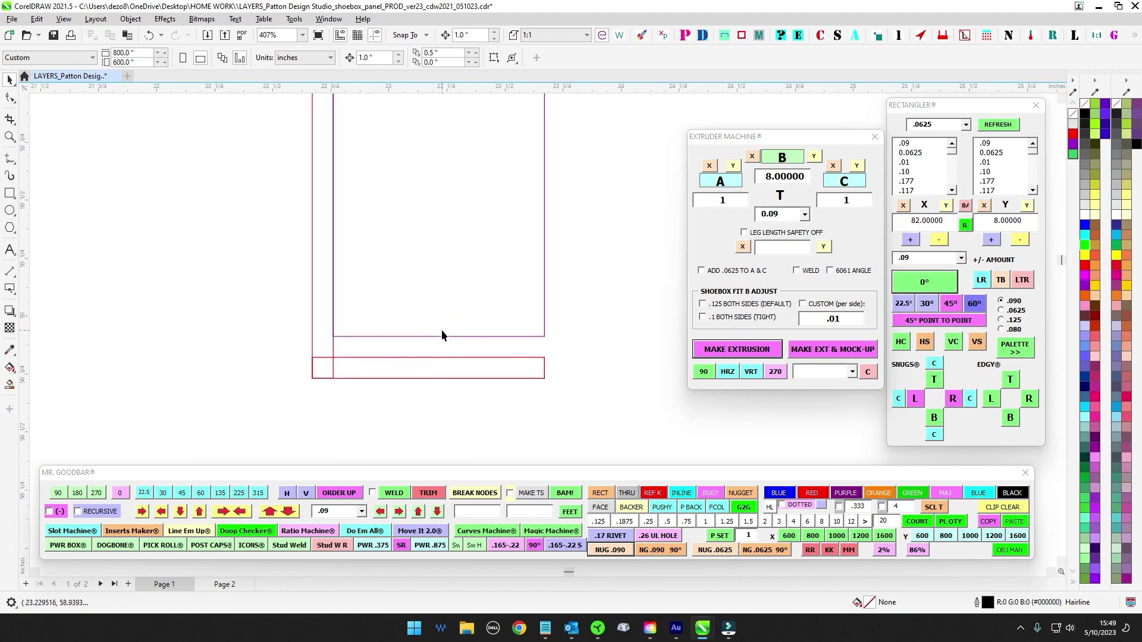
left_click_drag(446, 337, 449, 361)
key("ctrl+z")
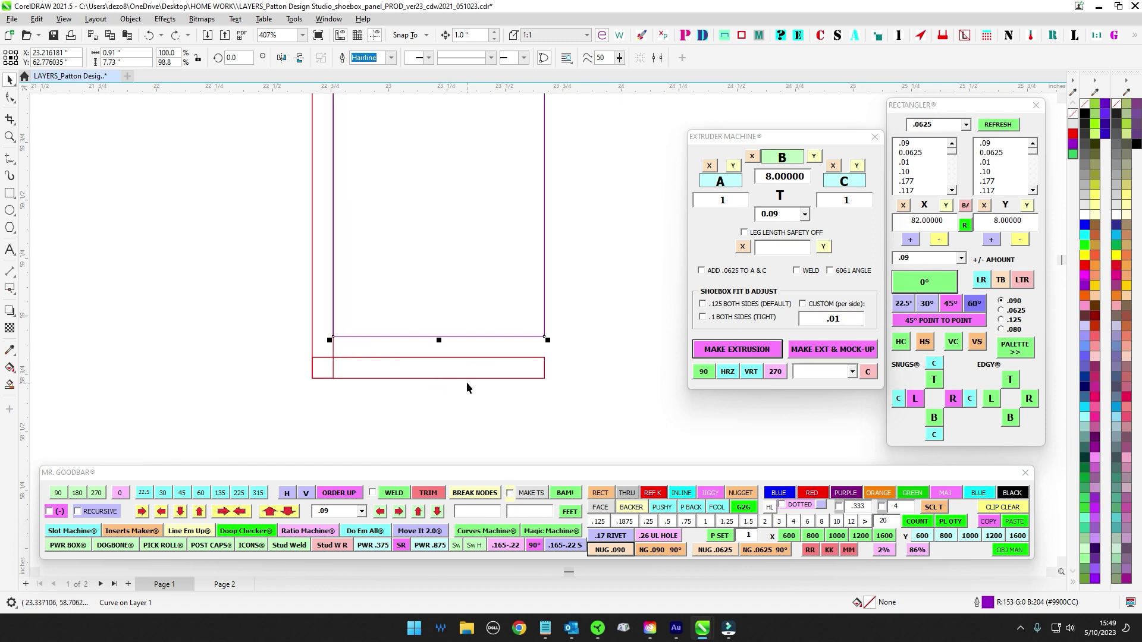
Step: Examine the gap between the purple rectangle's lower edge and the extrusion's lower leg, and compare the profile with the panel beside it
scroll(467, 318, "down", 2)
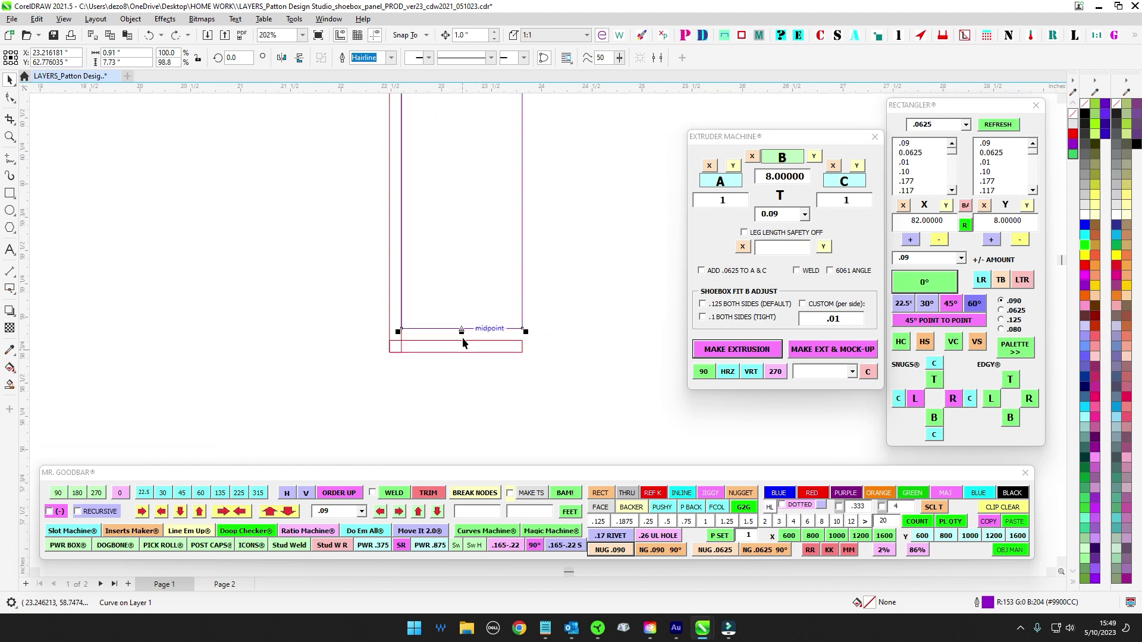
scroll(462, 337, "up", 1)
scroll(470, 384, "down", 4)
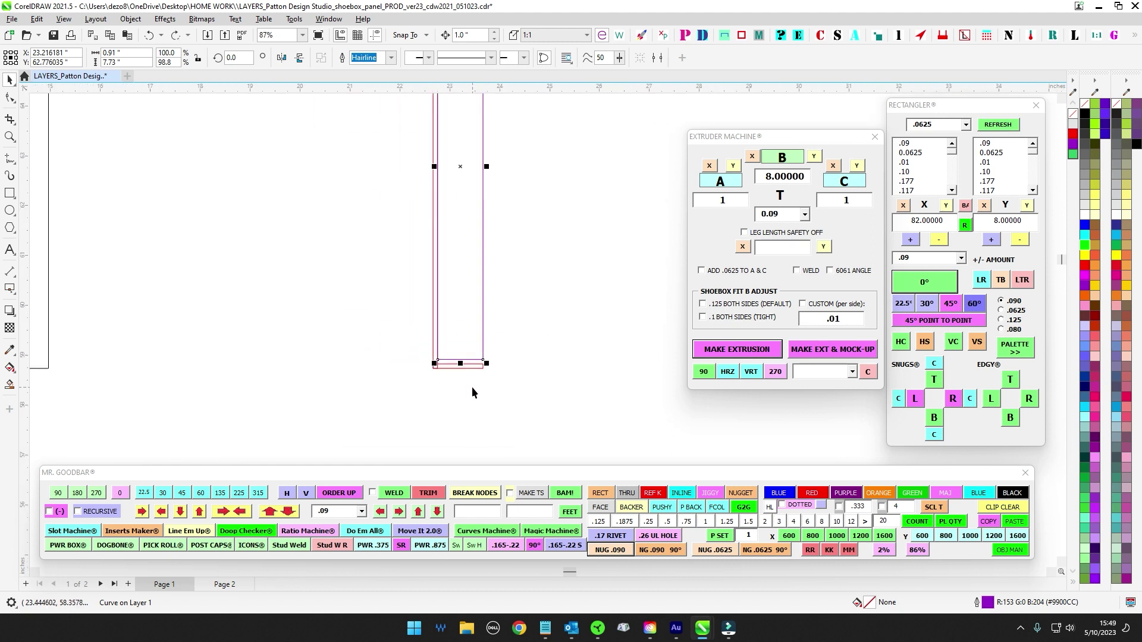
scroll(344, 278, "down", 1)
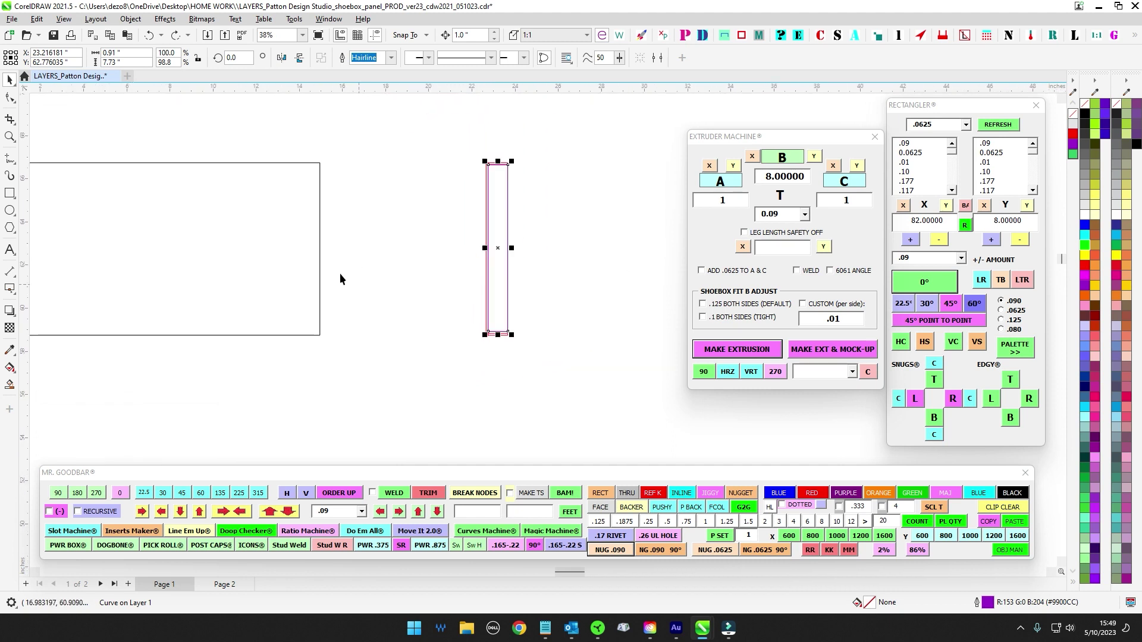
left_click(322, 244)
scroll(322, 243, "down", 4)
left_click_drag(348, 289, 685, 344)
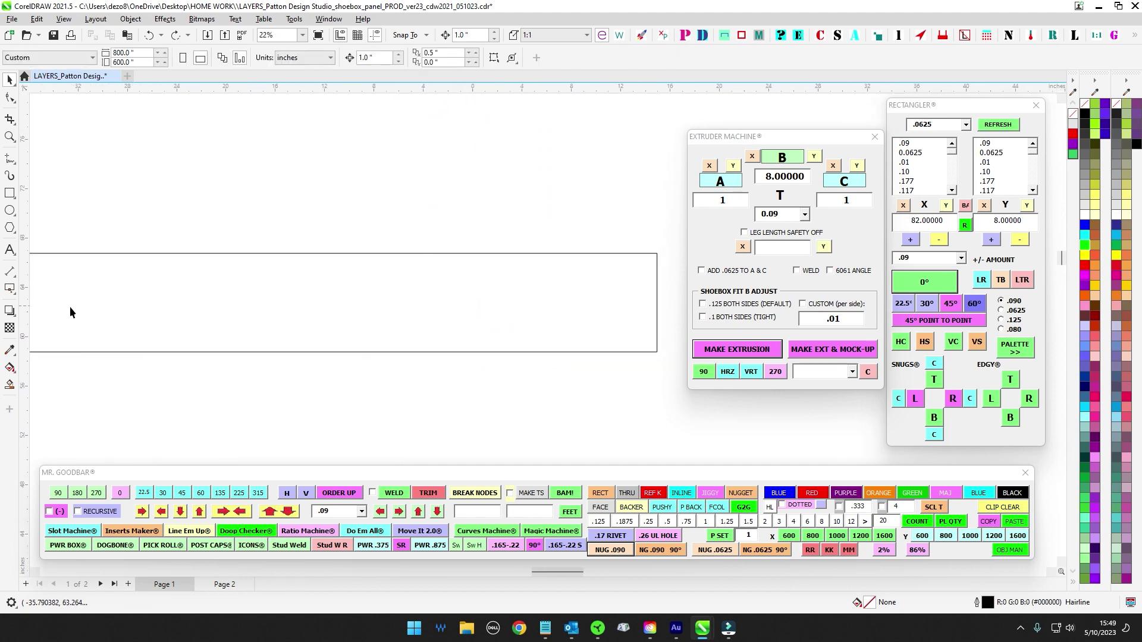
scroll(570, 292, "up", 1)
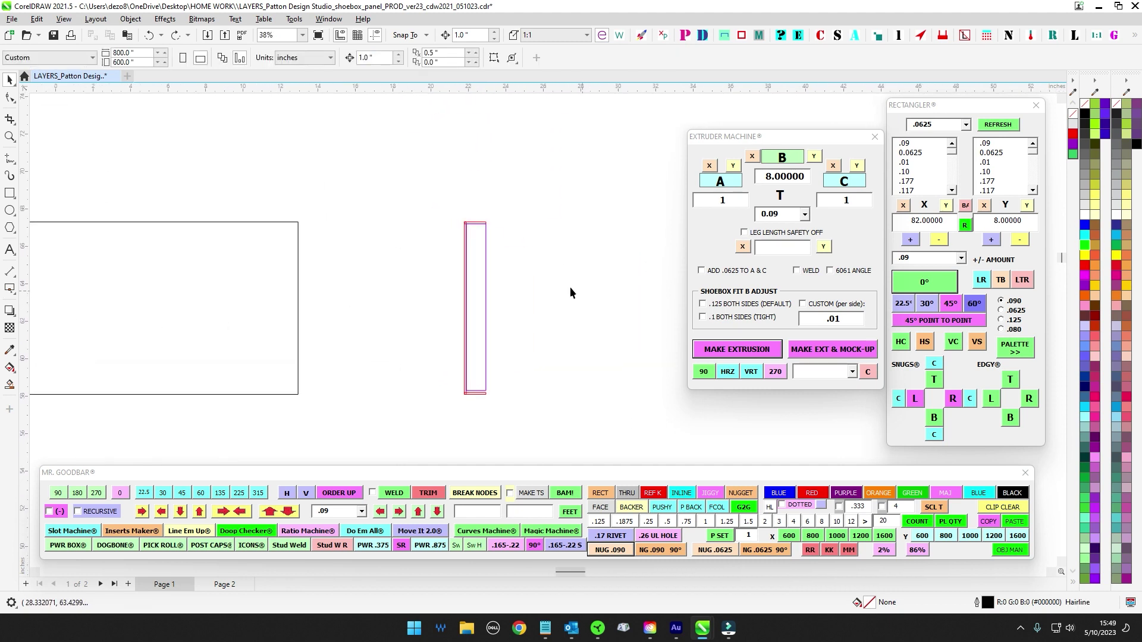
scroll(483, 245, "down", 4)
Step: Stretch the purple rectangle's lower edge down onto the extrusion's lower leg, making it 7.82 inches tall
left_click(481, 253)
scroll(472, 381, "up", 12)
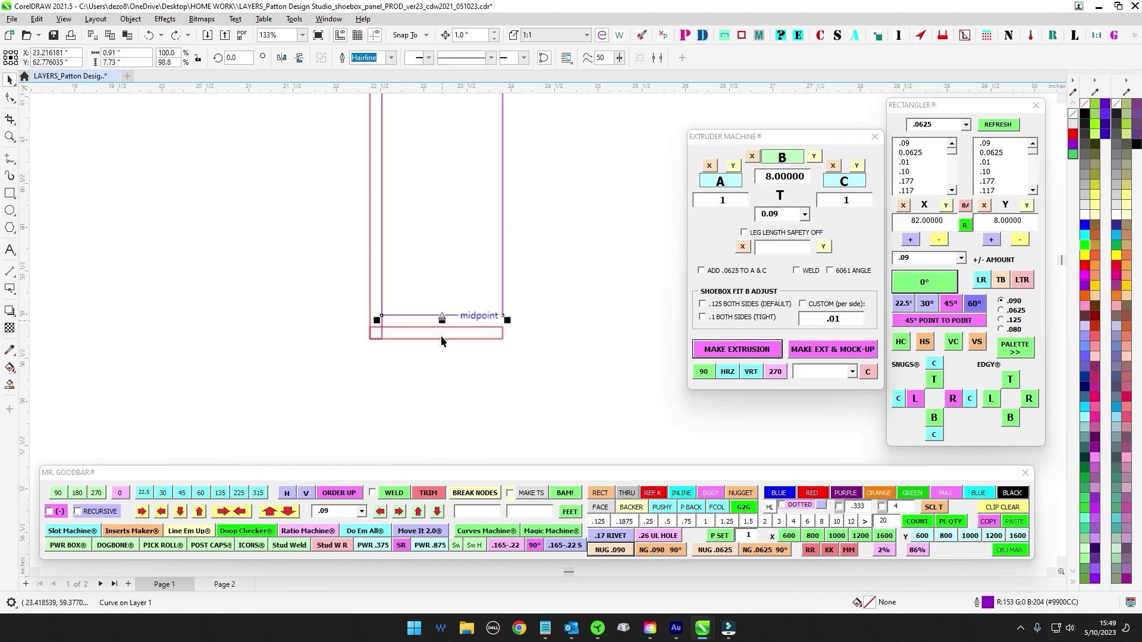
scroll(441, 340, "up", 3)
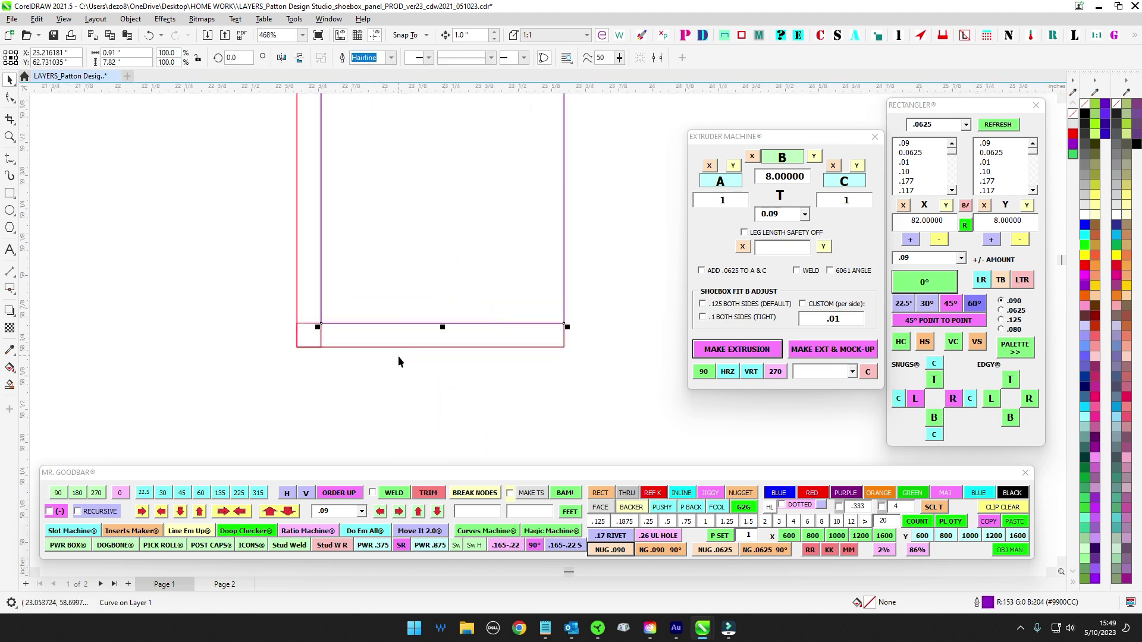
Step: Shorten the purple rectangle by .01 inch at both its upper and lower edges
left_click(362, 512)
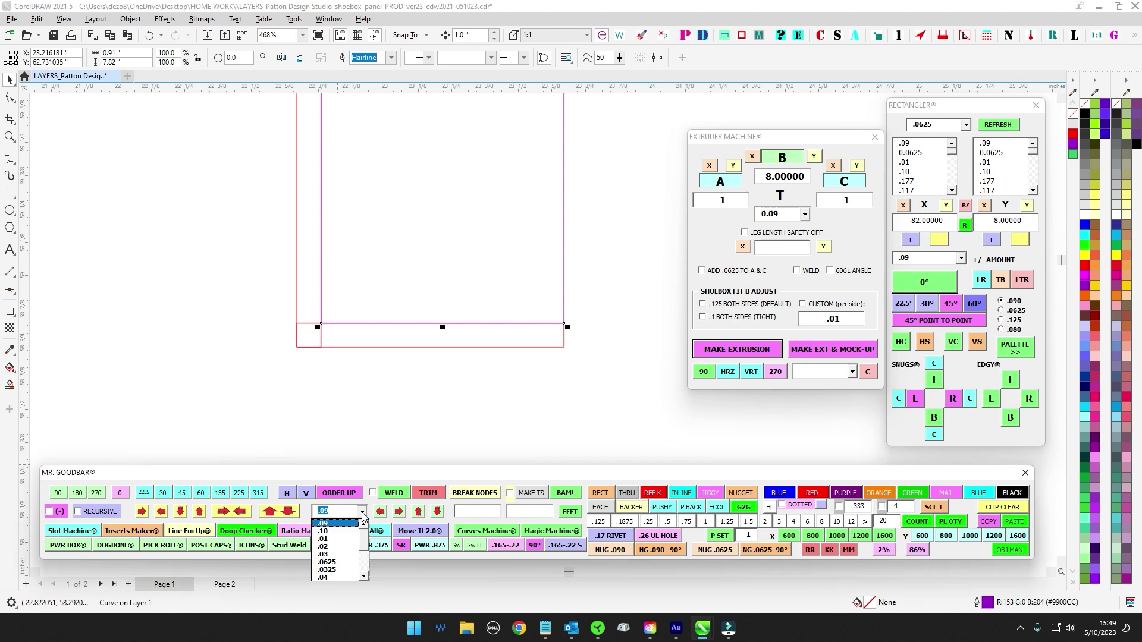
left_click(327, 540)
left_click(275, 512)
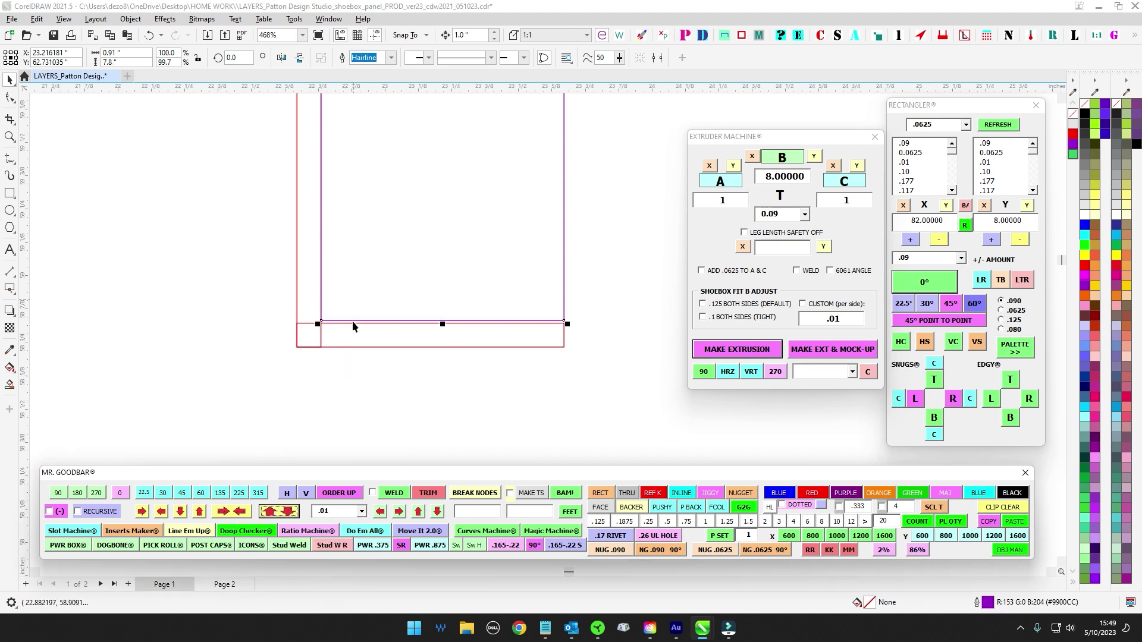
Step: Examine the clearance at both ends of the purple rectangle inside the extrusion, and compare the profile with the long panel
scroll(369, 333, "down", 4)
left_click_drag(435, 317, 512, 353)
left_click_drag(357, 288, 418, 282)
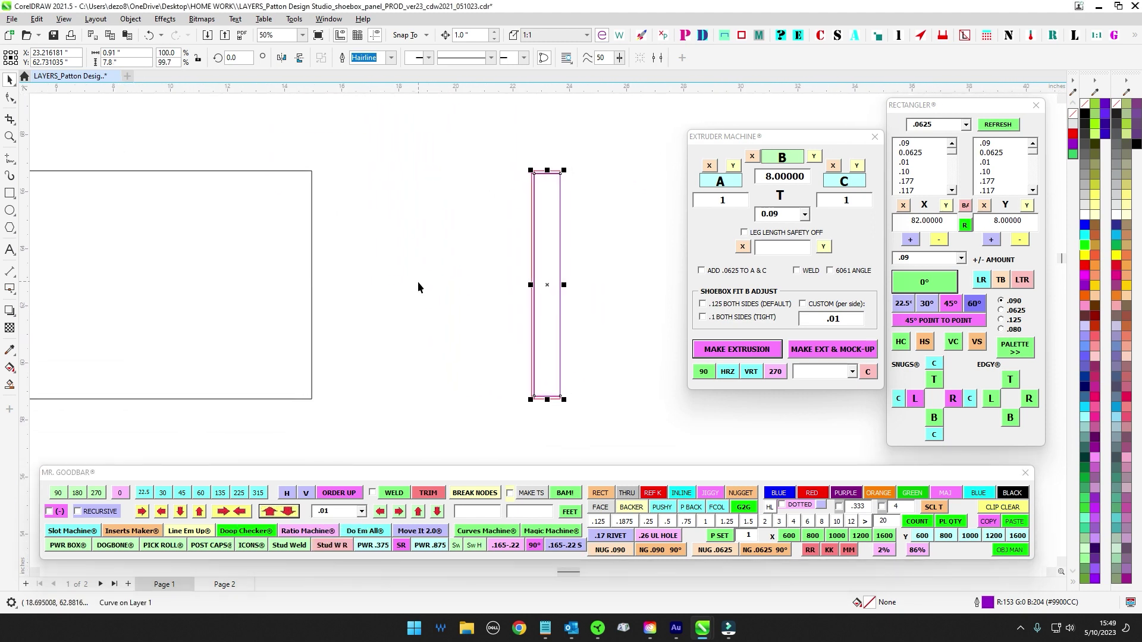
scroll(420, 286, "down", 2)
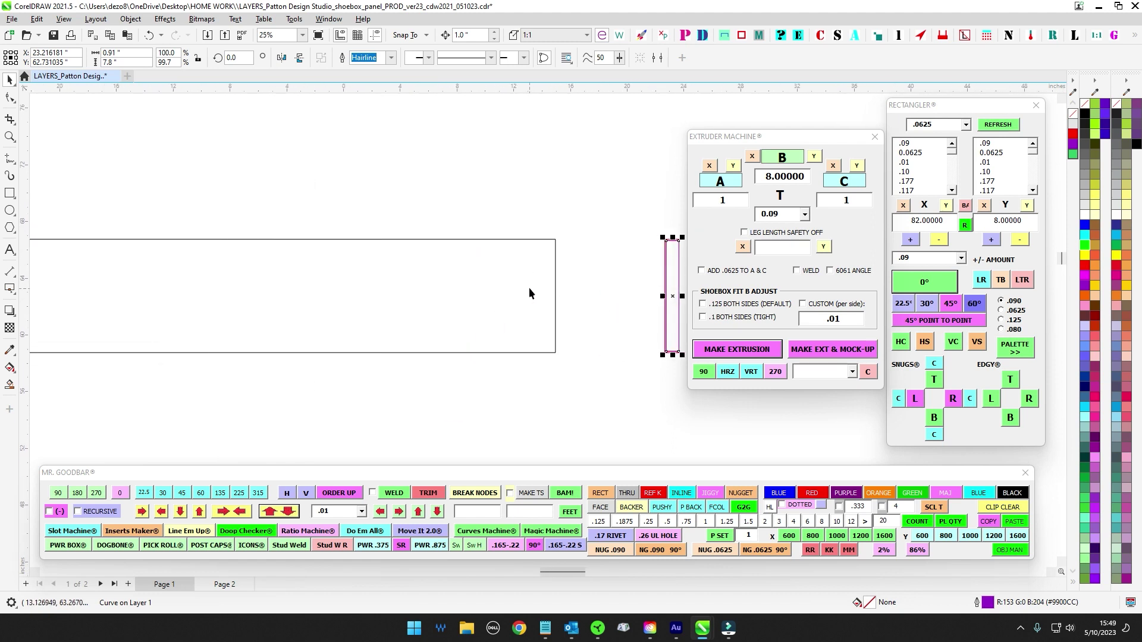
scroll(529, 288, "up", 1)
scroll(582, 221, "down", 2)
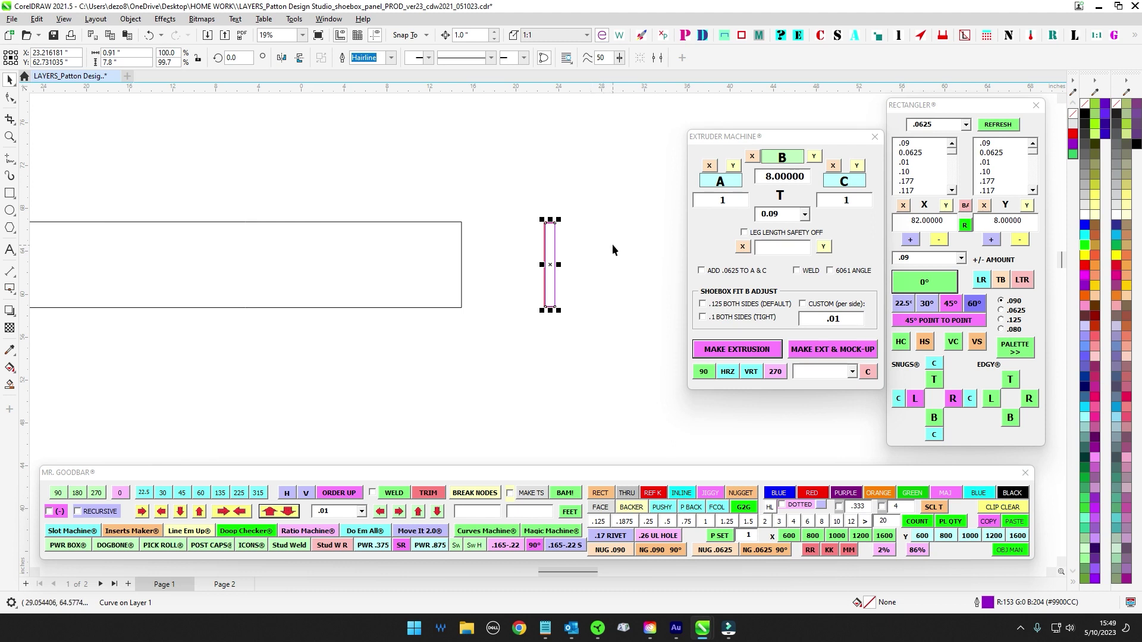
scroll(619, 240, "down", 2)
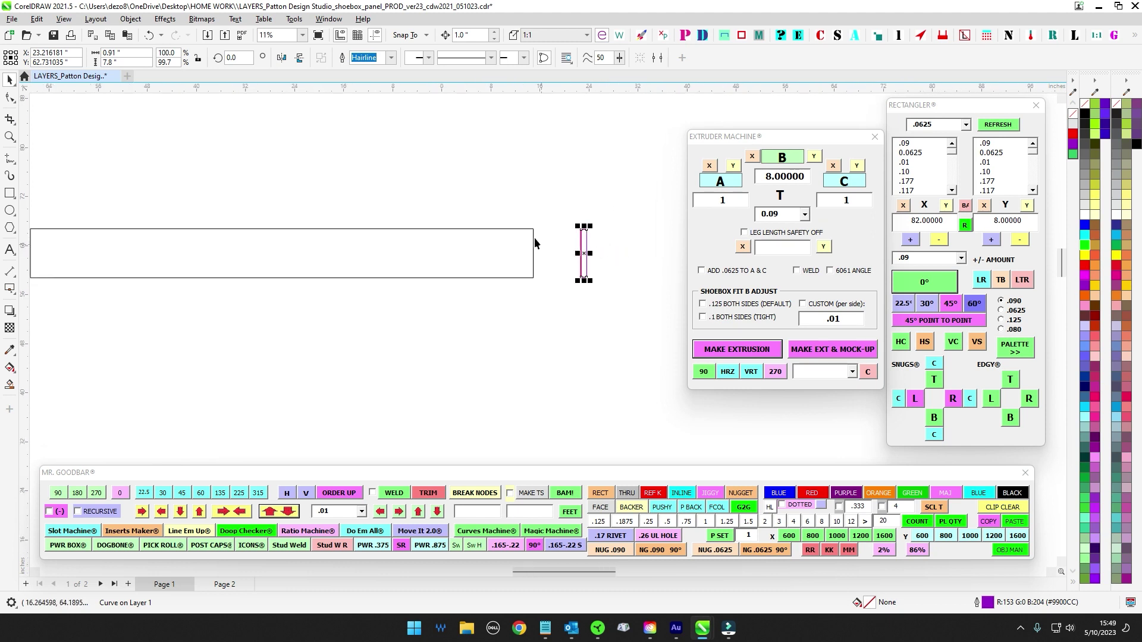
scroll(397, 215, "up", 2)
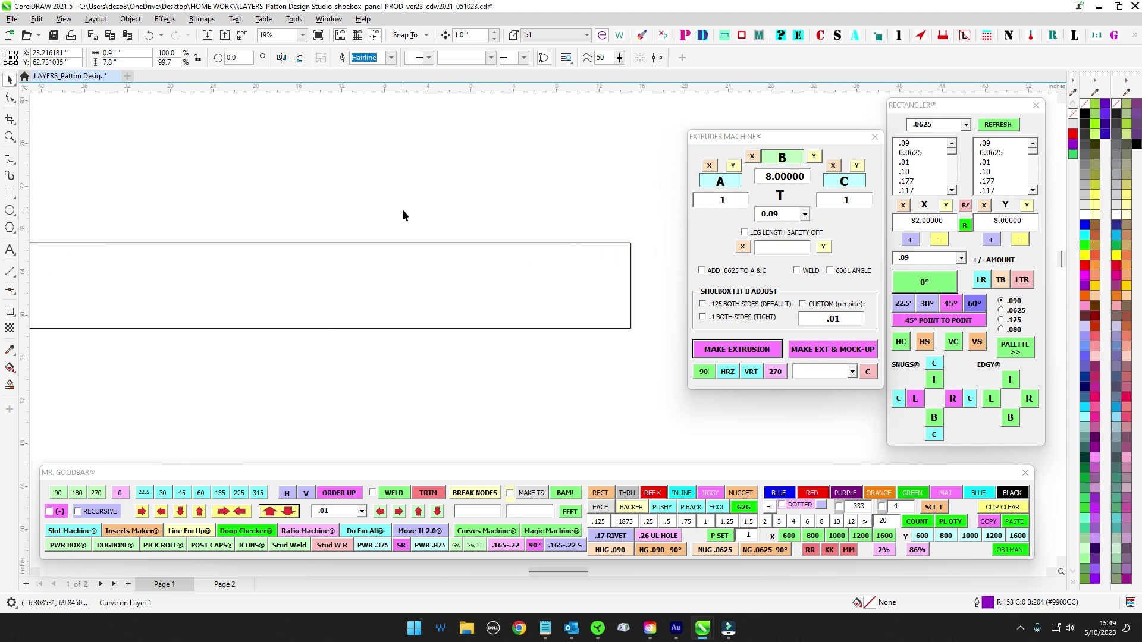
scroll(416, 217, "down", 1)
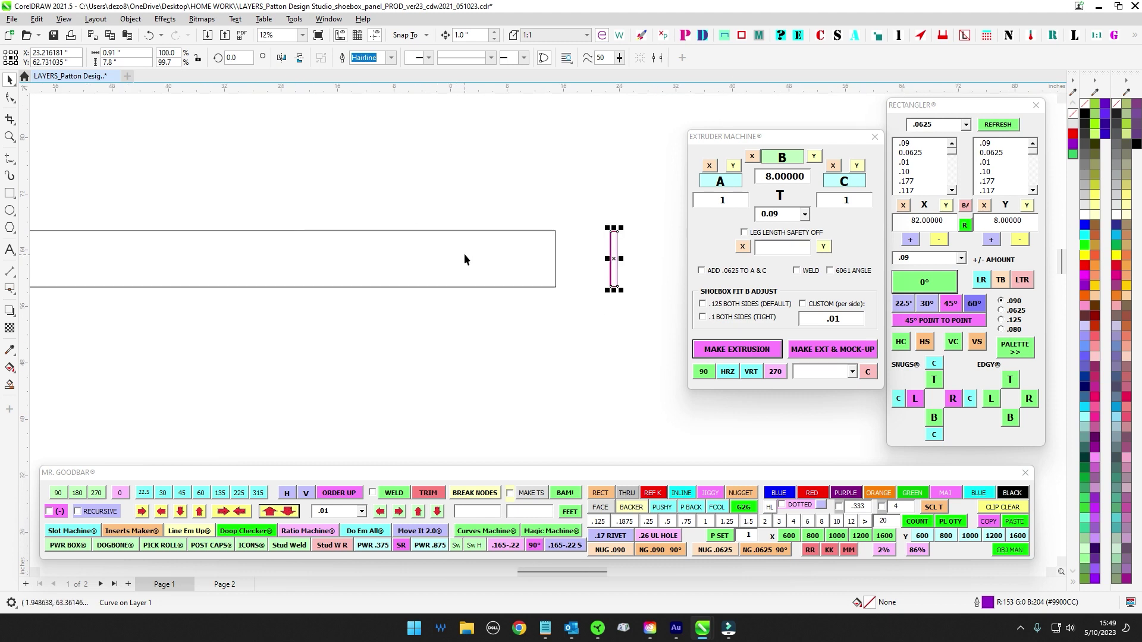
scroll(595, 235, "up", 3)
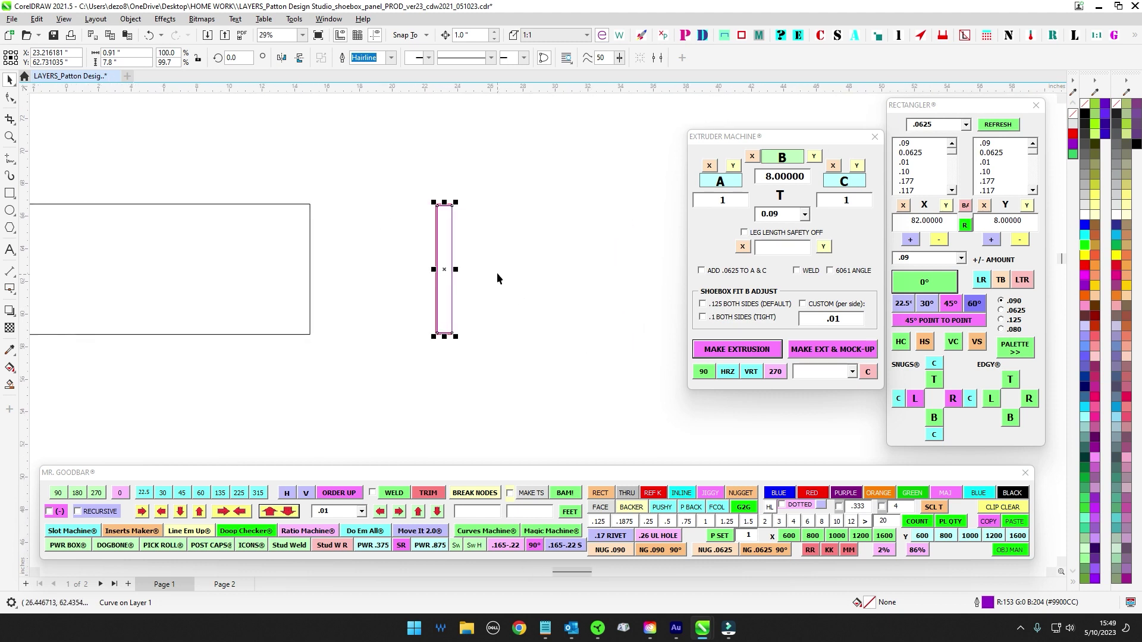
scroll(472, 319, "up", 4)
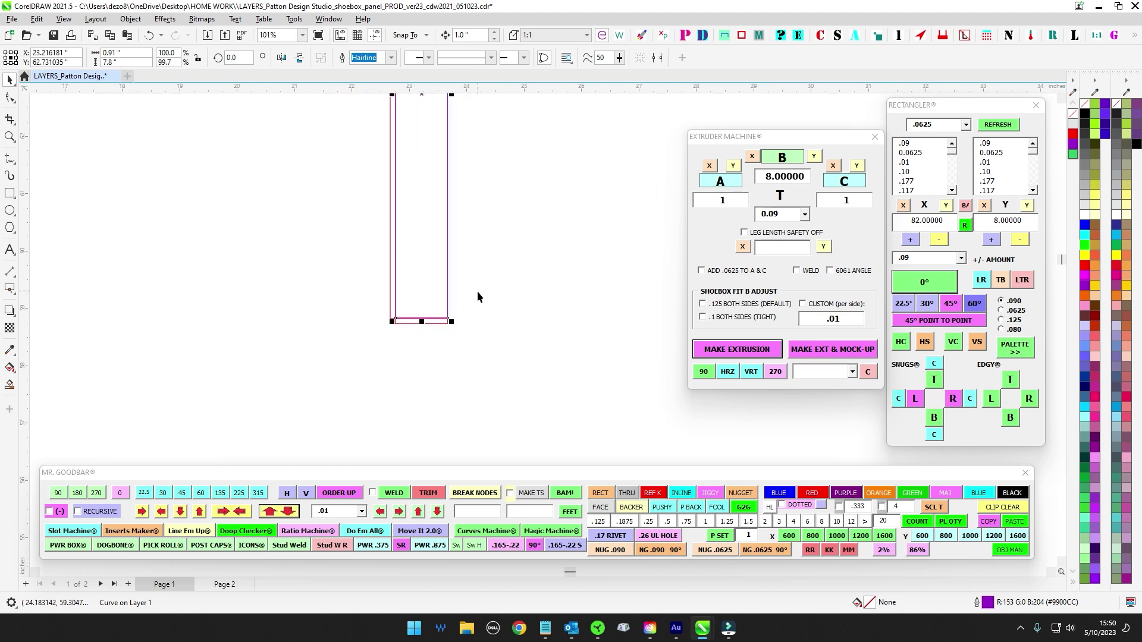
scroll(477, 291, "down", 3)
scroll(442, 151, "up", 3)
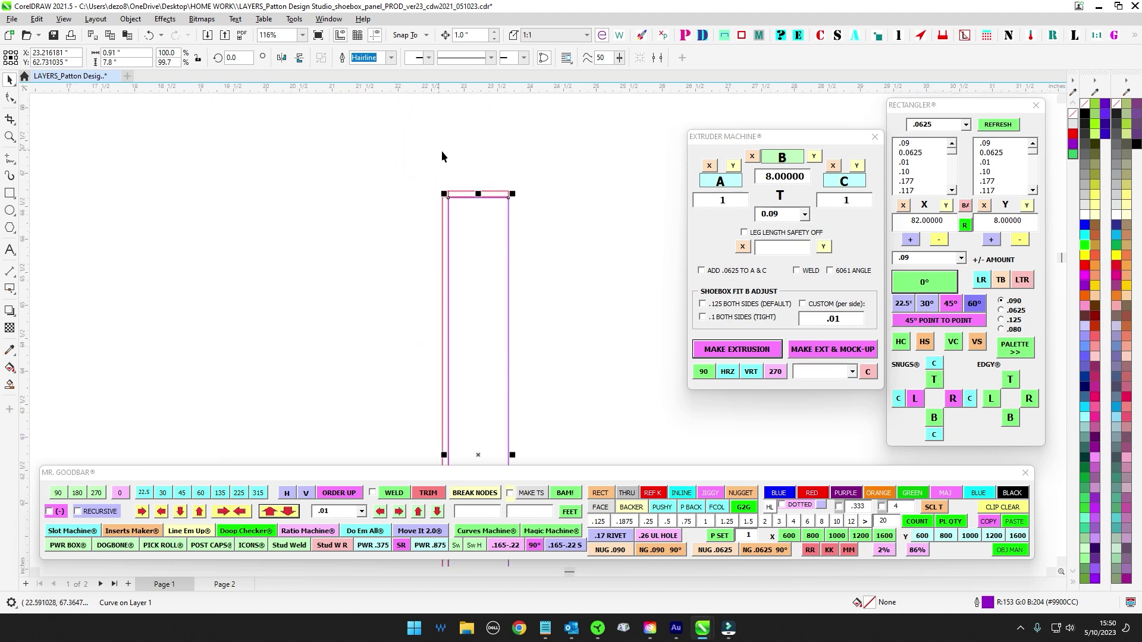
Step: Stretch the purple rectangle's upper and lower edges back onto the extrusion's legs, making it 7.82 inches tall
scroll(441, 151, "up", 4)
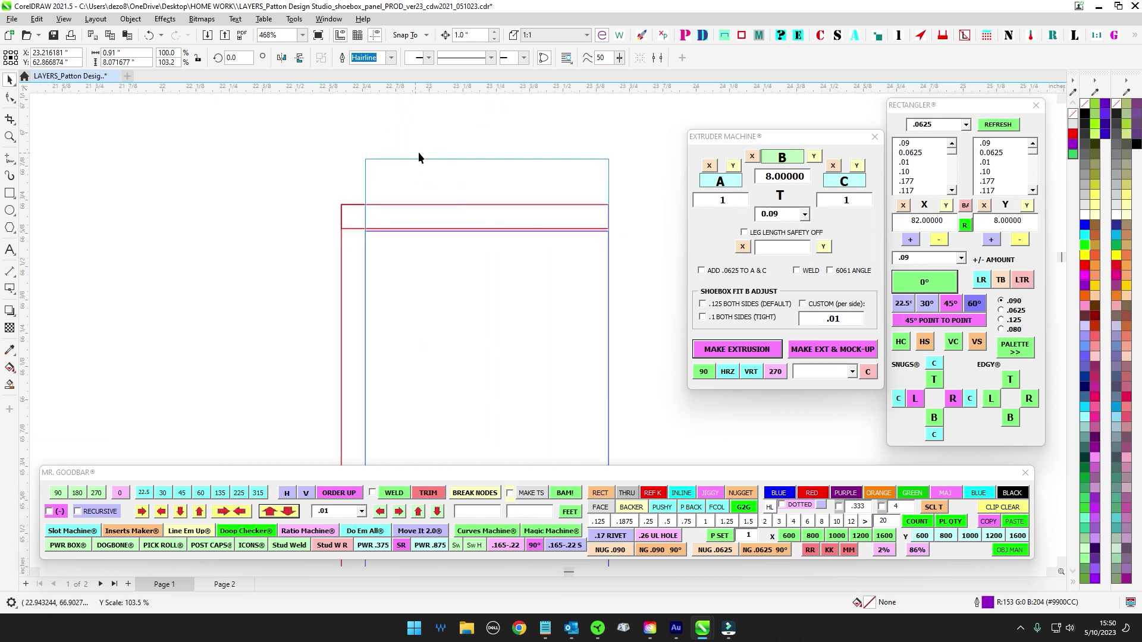
left_click(419, 159)
left_click_drag(487, 156, 484, 230)
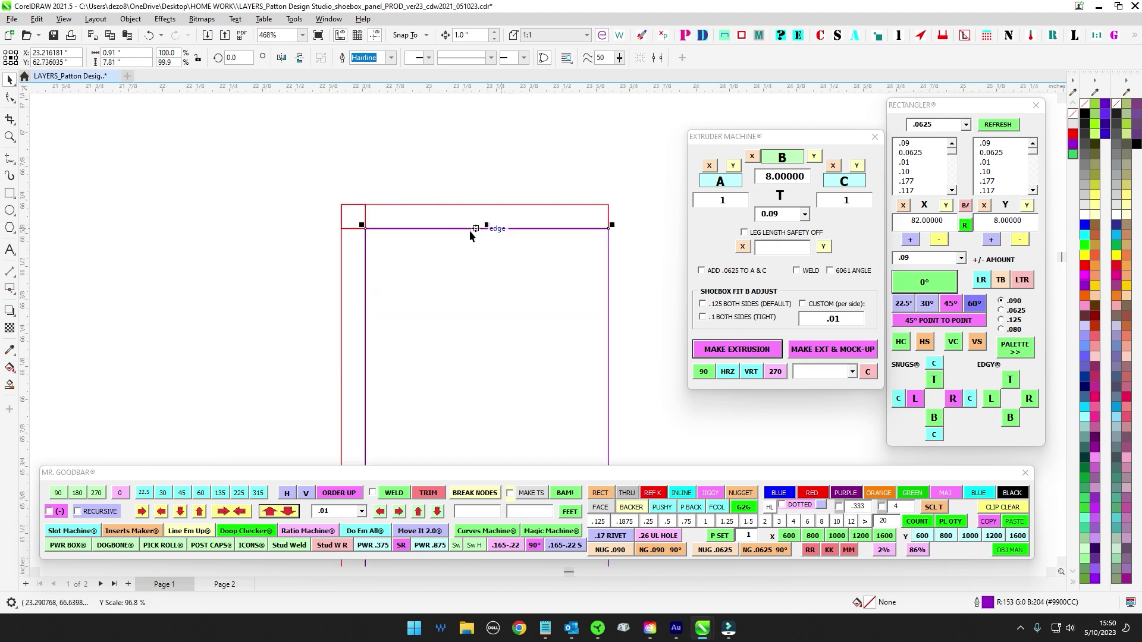
scroll(485, 230, "down", 7)
scroll(440, 315, "up", 10)
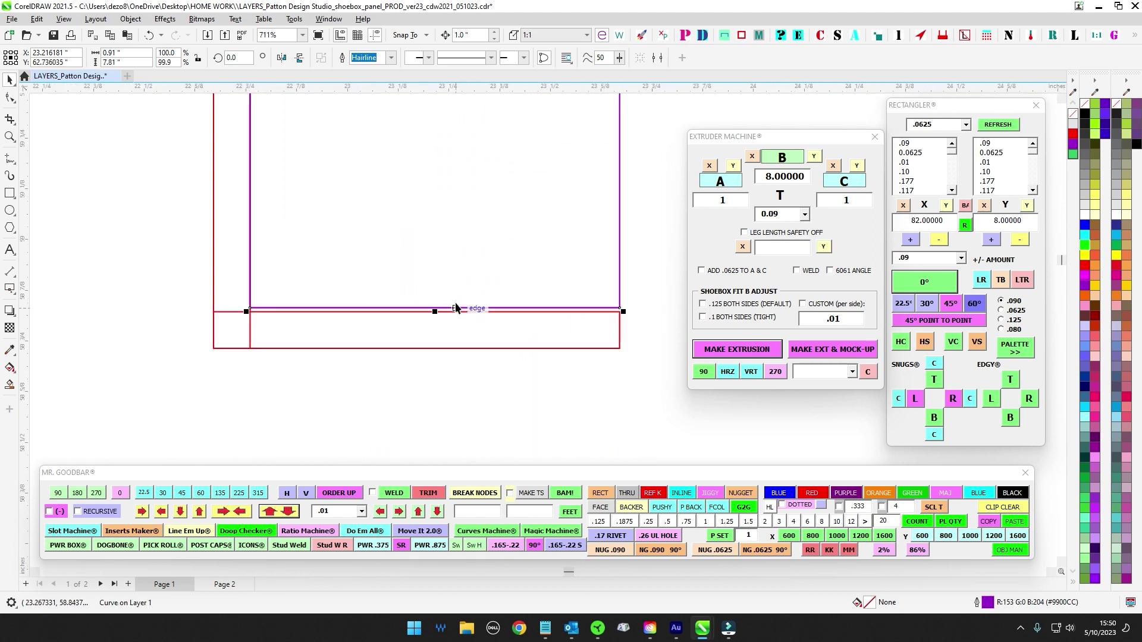
mouse_move(436, 309)
left_mouse_down()
mouse_move(436, 391)
mouse_move(438, 319)
left_mouse_up()
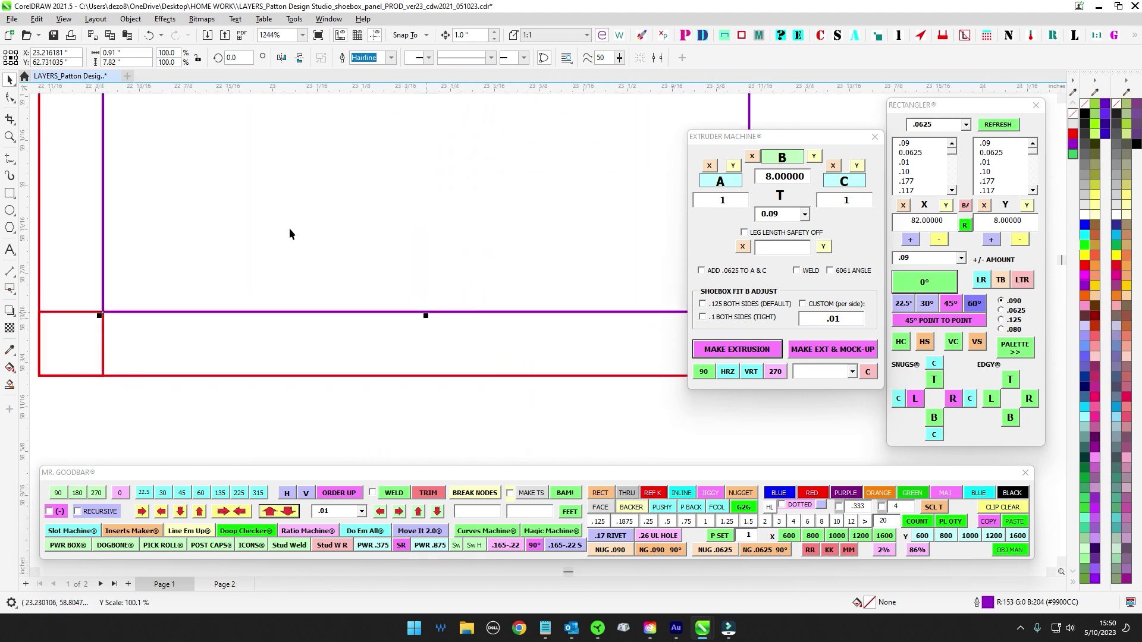
Step: Move the Extruder Machine window up beside the Rectangler window
scroll(355, 324, "down", 9)
scroll(382, 357, "down", 3)
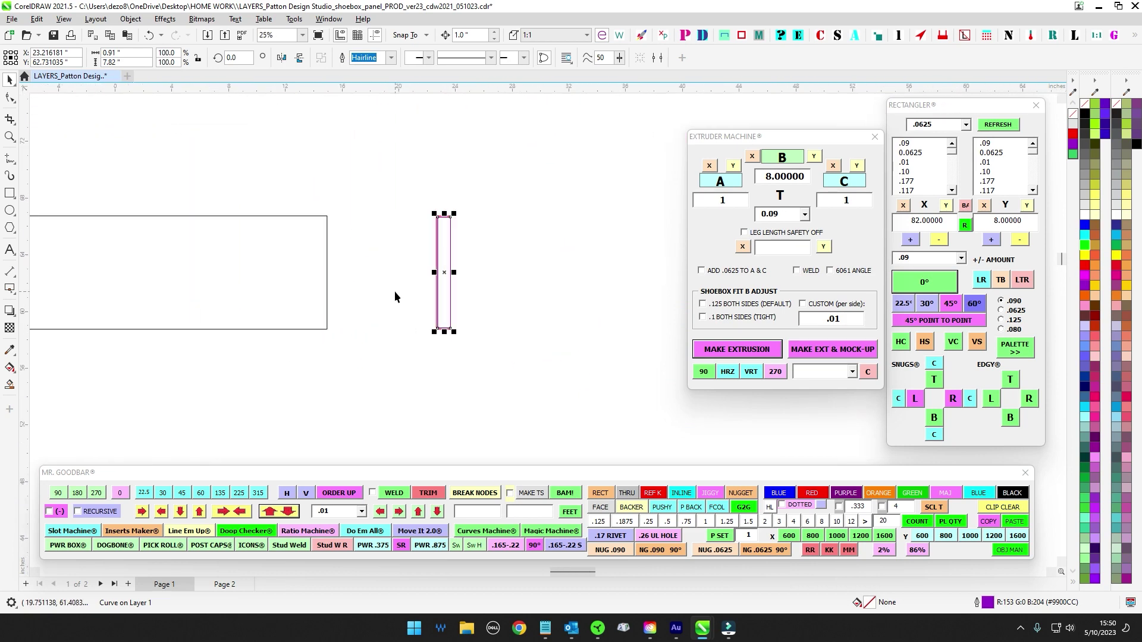
scroll(428, 244, "up", 1)
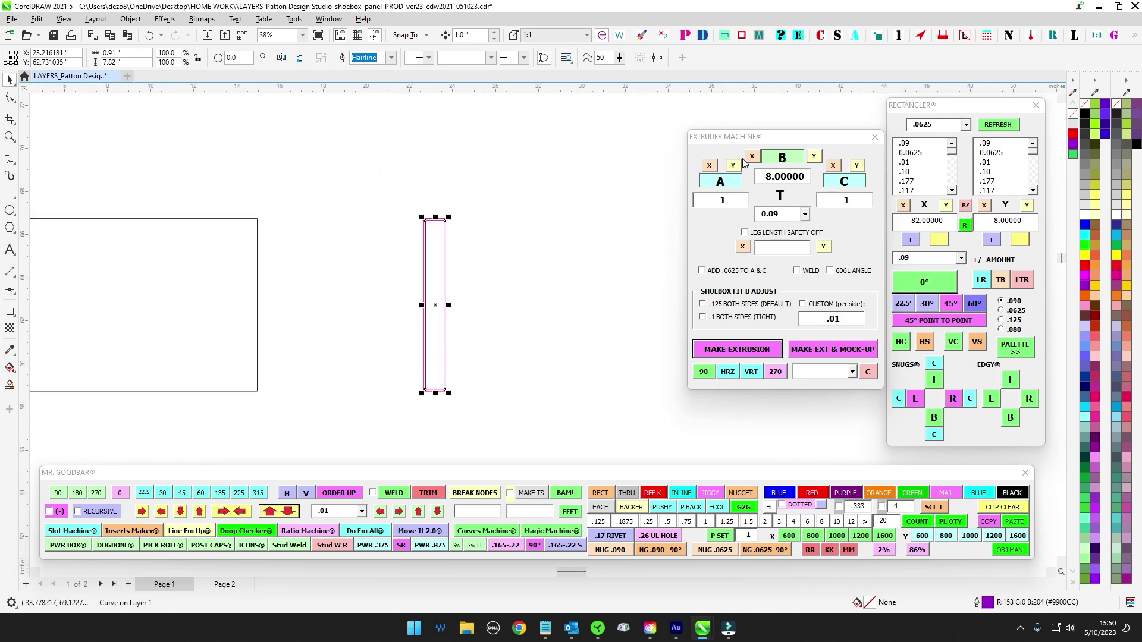
left_click_drag(763, 133, 760, 107)
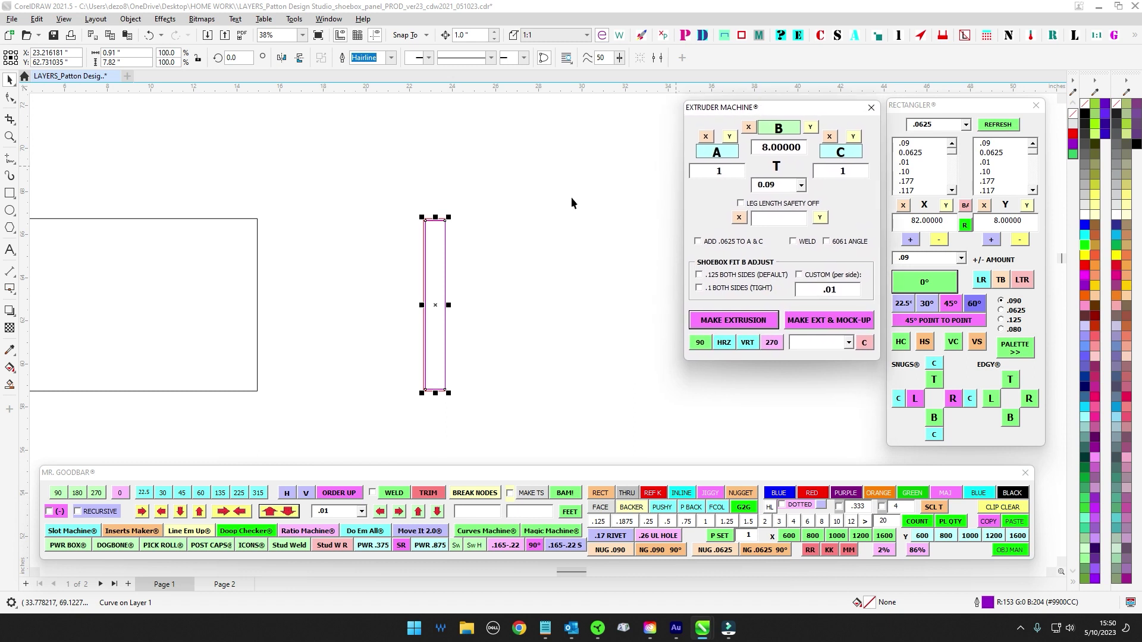
Step: Select the purple rectangle's two lower nodes and move them up by .09 inch
scroll(457, 219, "up", 1)
key("F10")
scroll(377, 428, "up", 2)
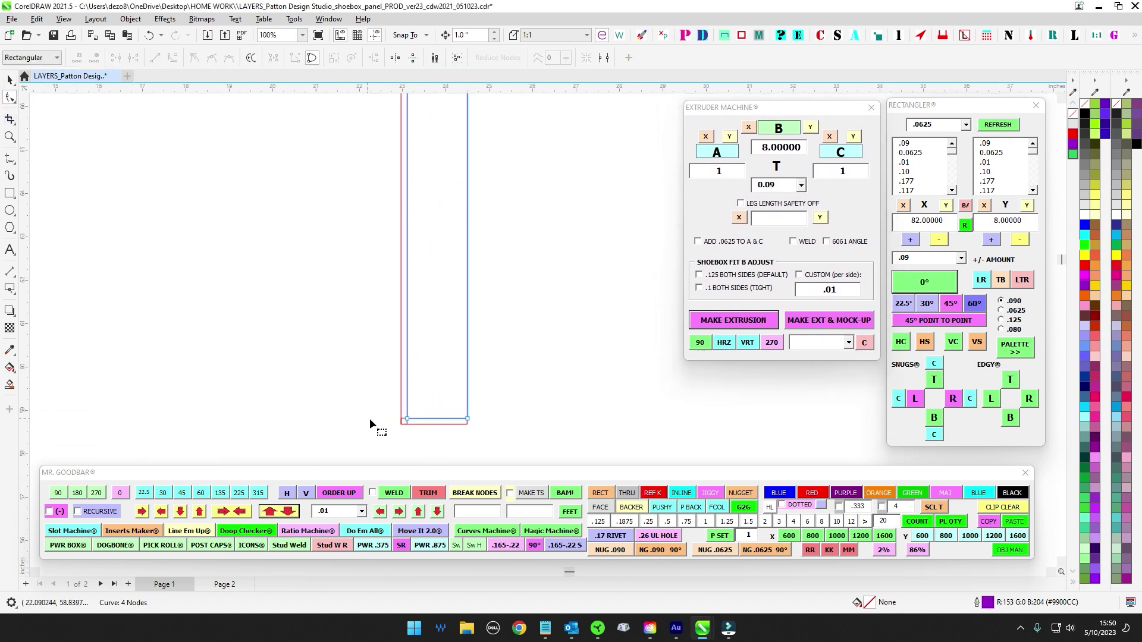
scroll(319, 357, "up", 2)
left_click_drag(315, 325, 580, 432)
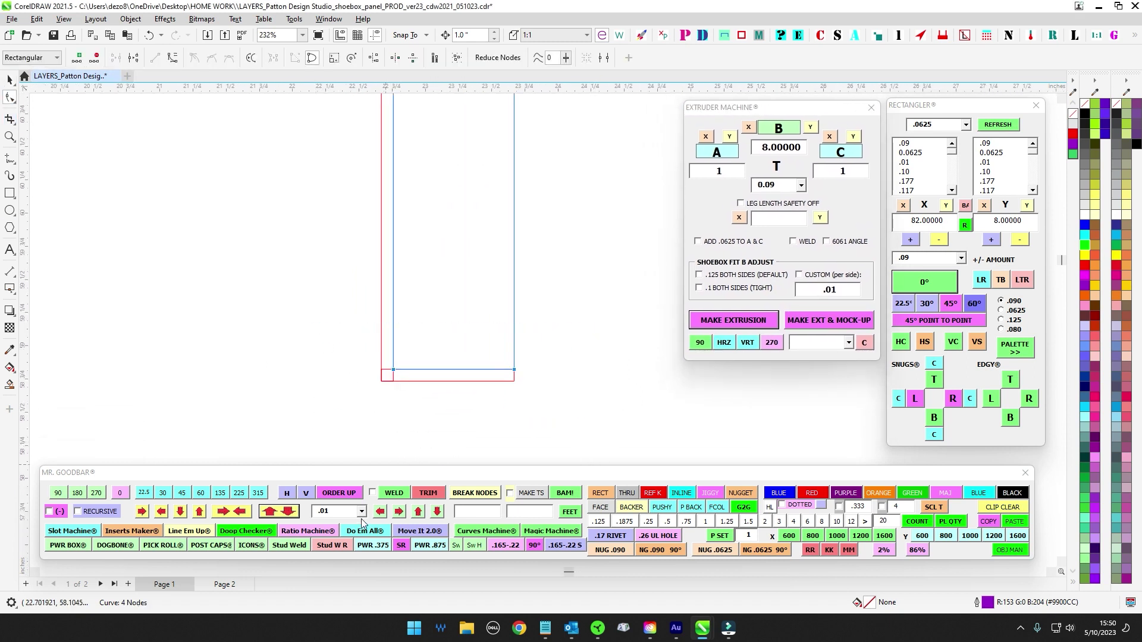
left_click(361, 512)
left_click_drag(364, 544, 364, 522)
left_click(327, 523)
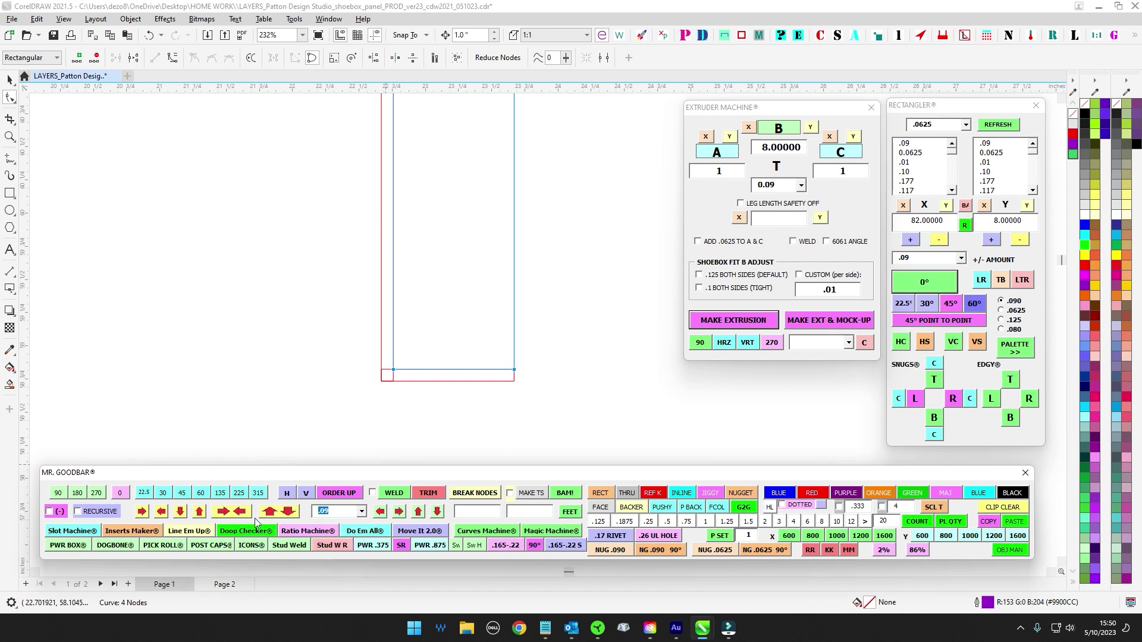
left_click(199, 515)
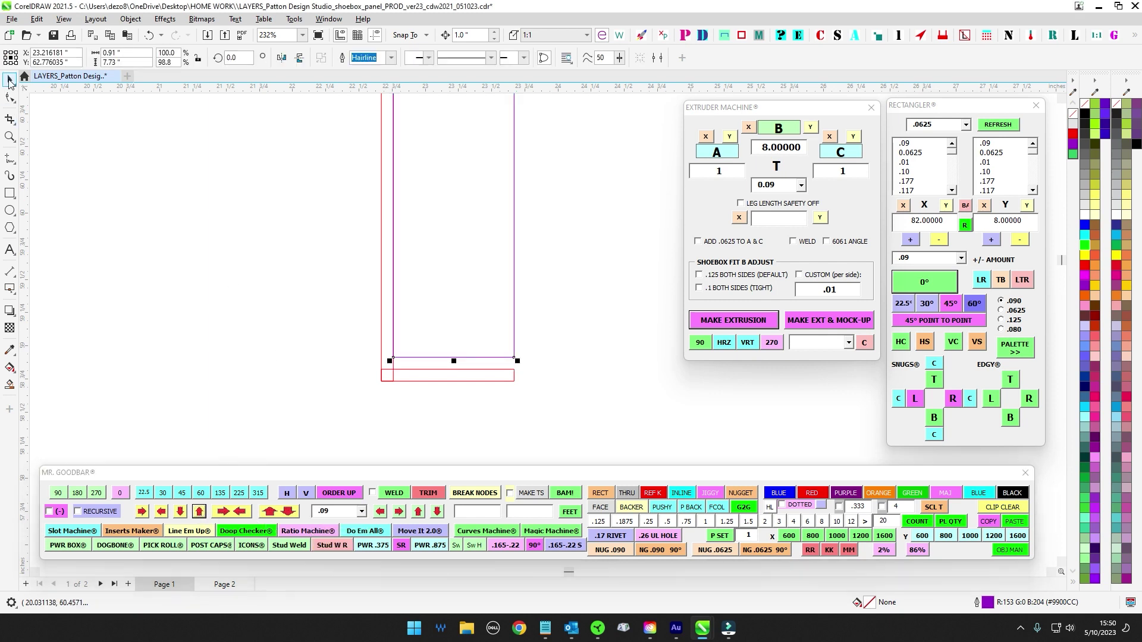
Step: Deselect the purple rectangle and inspect the gap between its lower edge and the extrusion's lower leg
left_click(417, 367)
left_click(423, 380)
left_click(432, 375)
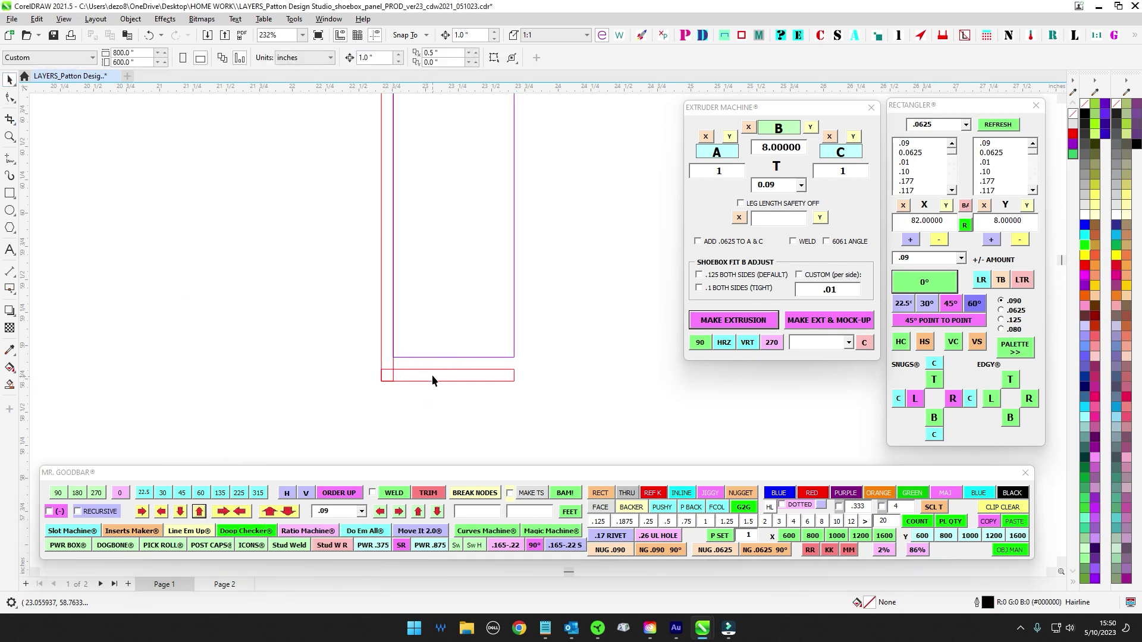
left_click(432, 375)
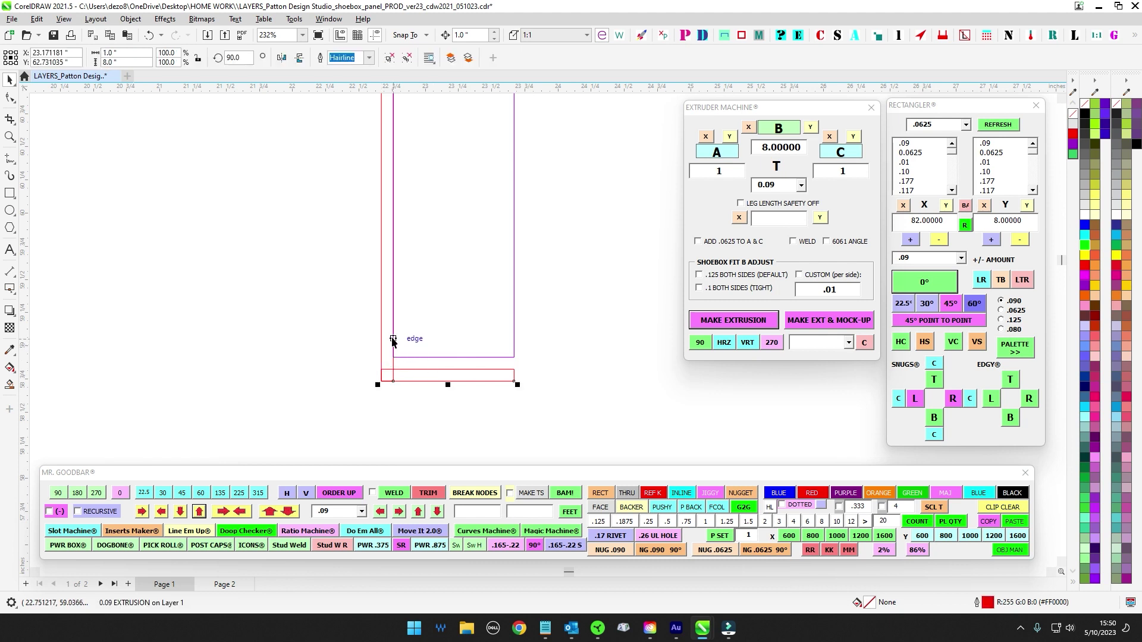
scroll(476, 355, "up", 2)
key("Escape")
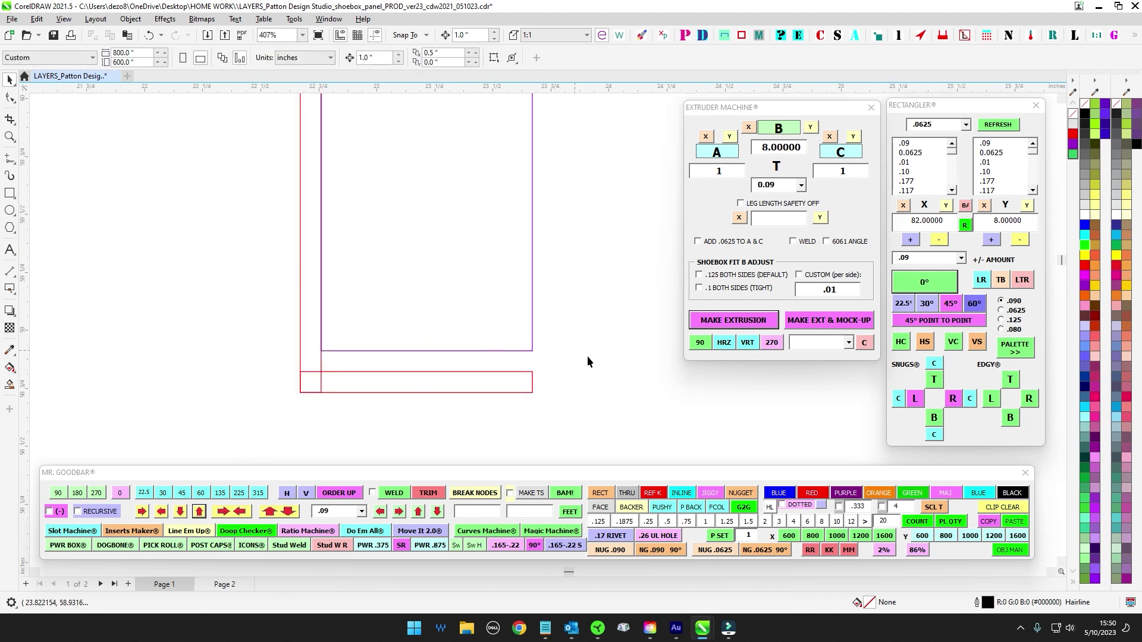
Step: Place a vertical guideline at the open end of the extrusion's legs, flush with the purple rectangle's outer edge, and deselect it
left_click_drag(27, 203, 533, 334)
left_click_drag(546, 374, 449, 222)
scroll(347, 217, "up", 2)
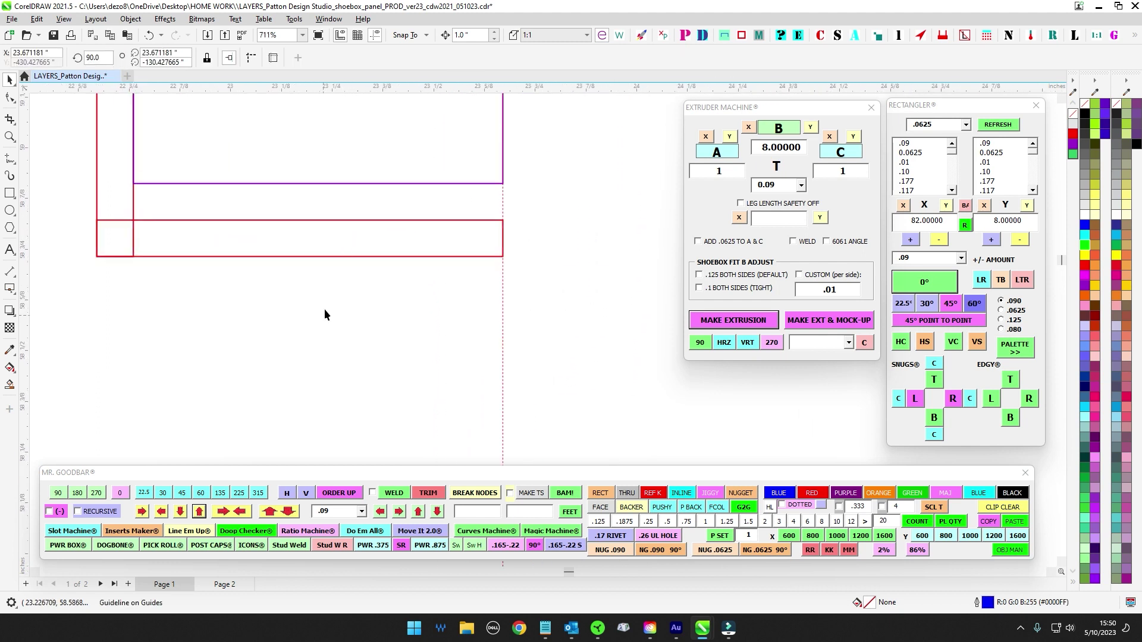
left_click(324, 309)
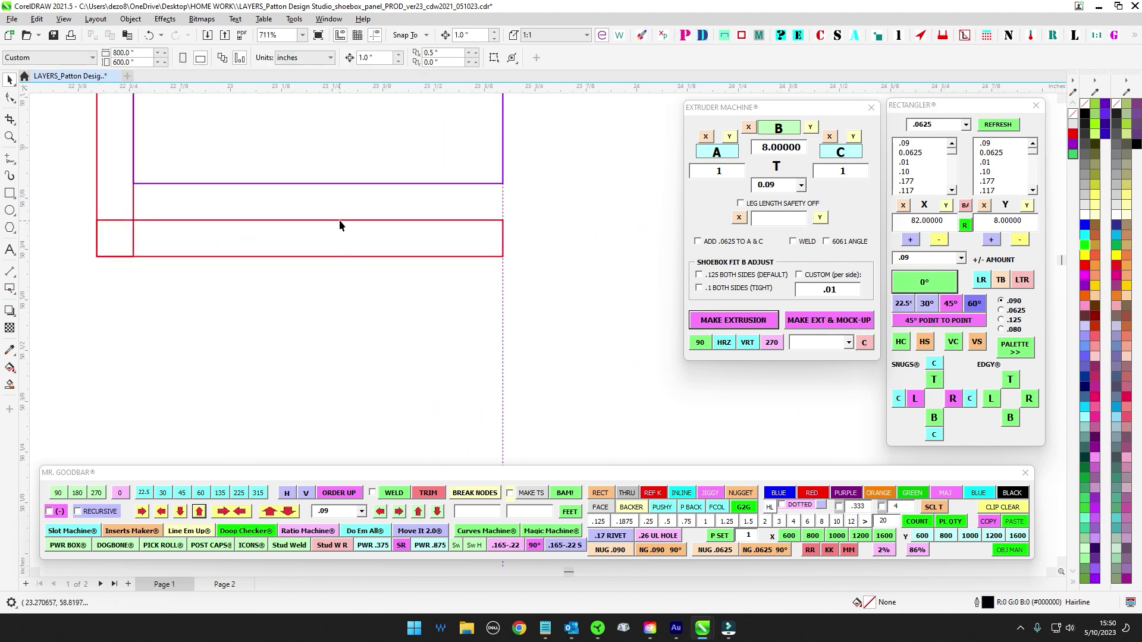
Step: Move the extrusion profile 1 inch to the left, away from the purple rectangle
left_click(441, 222)
scroll(612, 269, "down", 4)
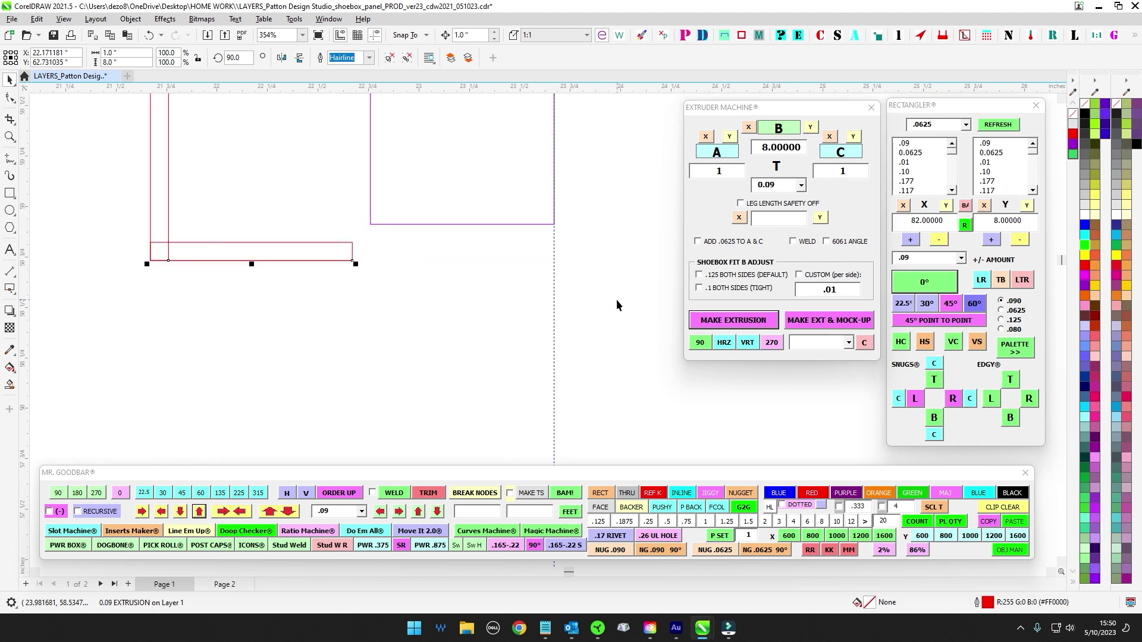
Step: Try moving the purple rectangle 1 inch to the right, away from the extrusion, and return it to its place
left_click(612, 298)
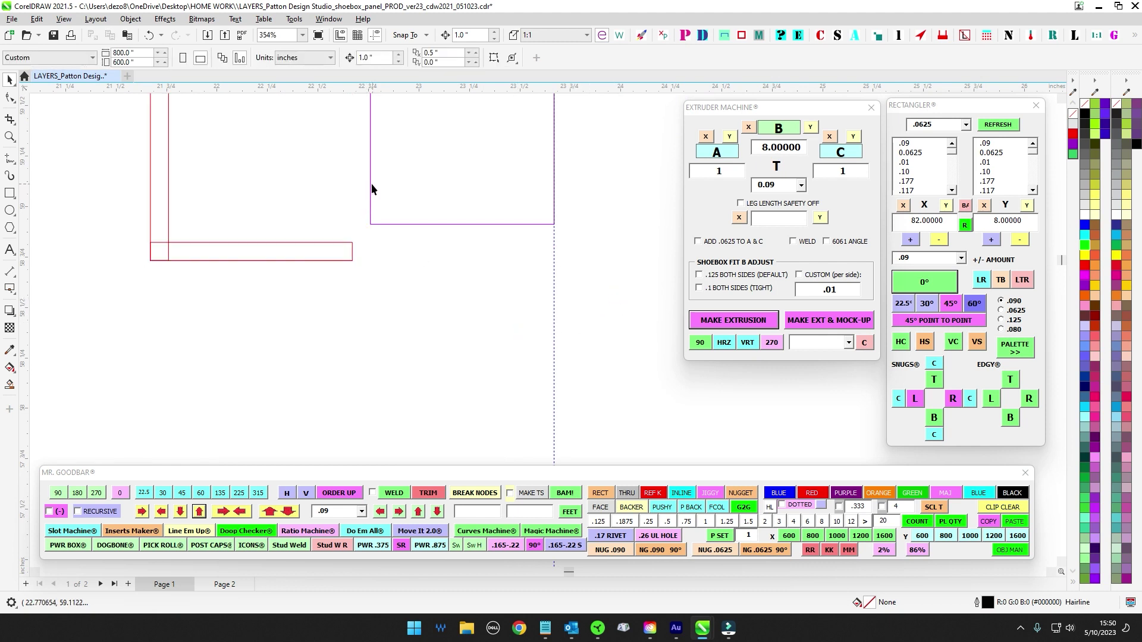
left_click(371, 184)
key("Right")
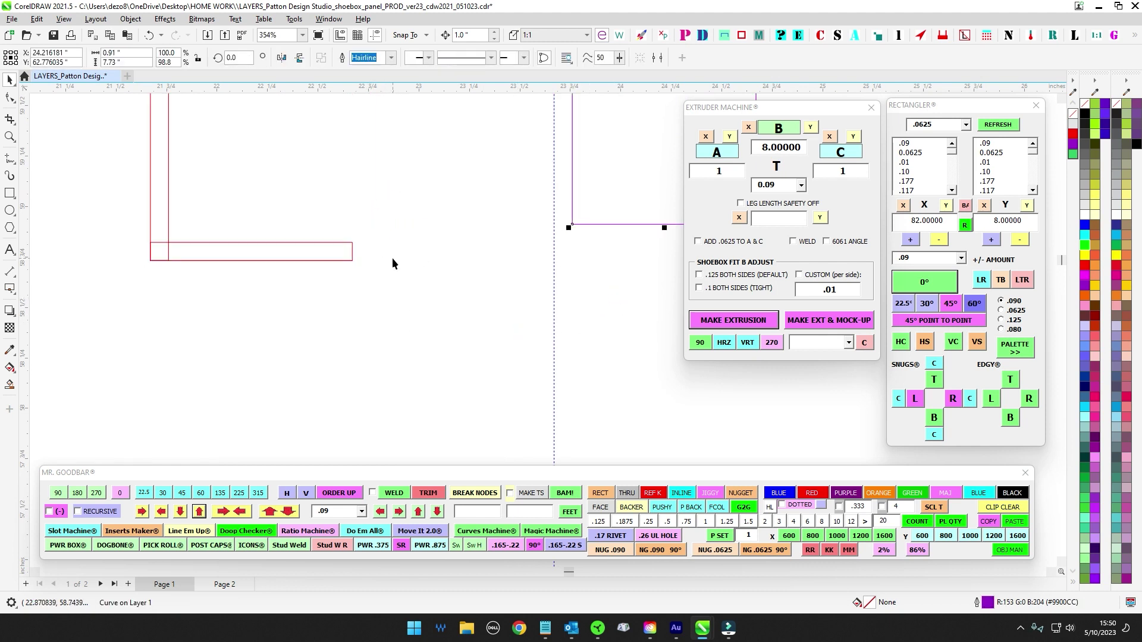
key("Left")
Step: Move the extrusion profile 1 inch to the right, back around the purple rectangle, and inspect their lower inside corner
left_click(340, 260)
key("Right")
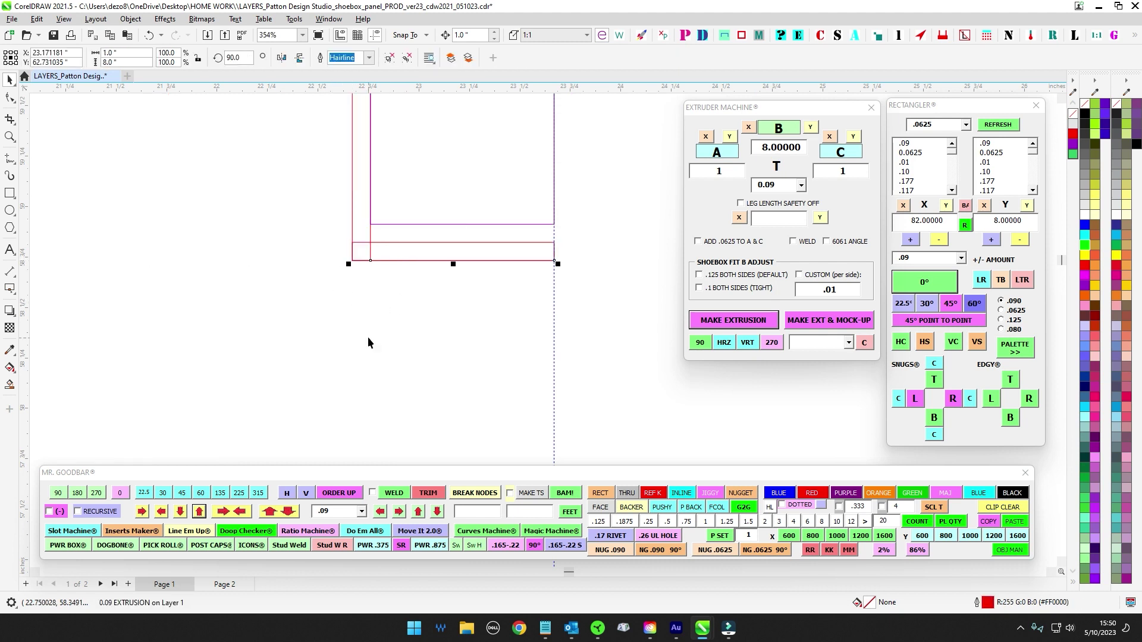
scroll(372, 227, "up", 4)
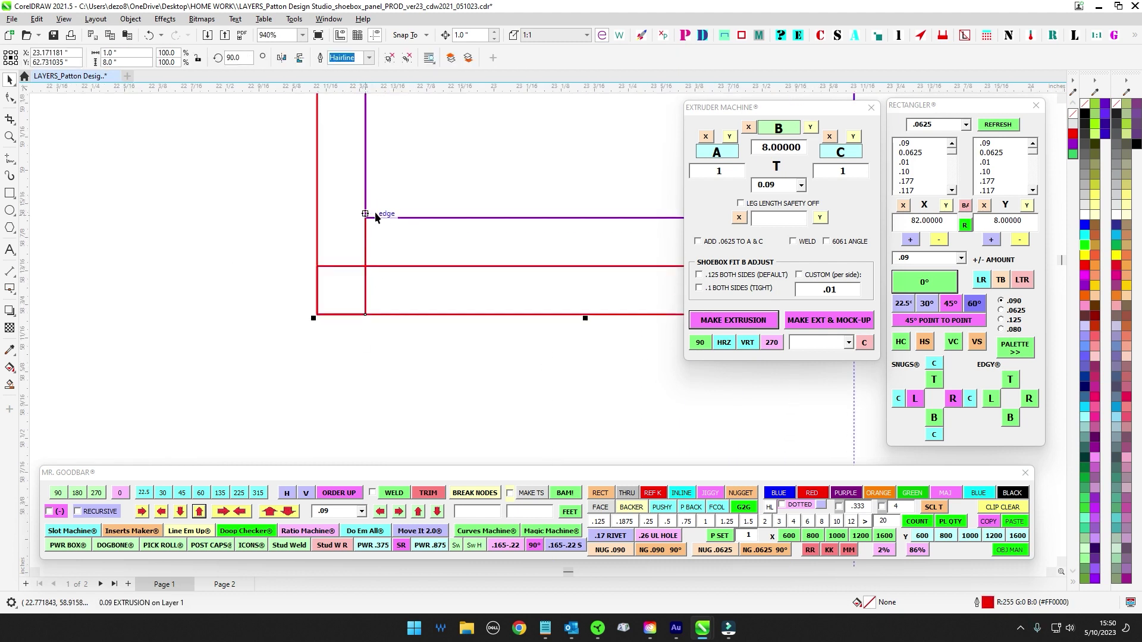
scroll(306, 232, "up", 1)
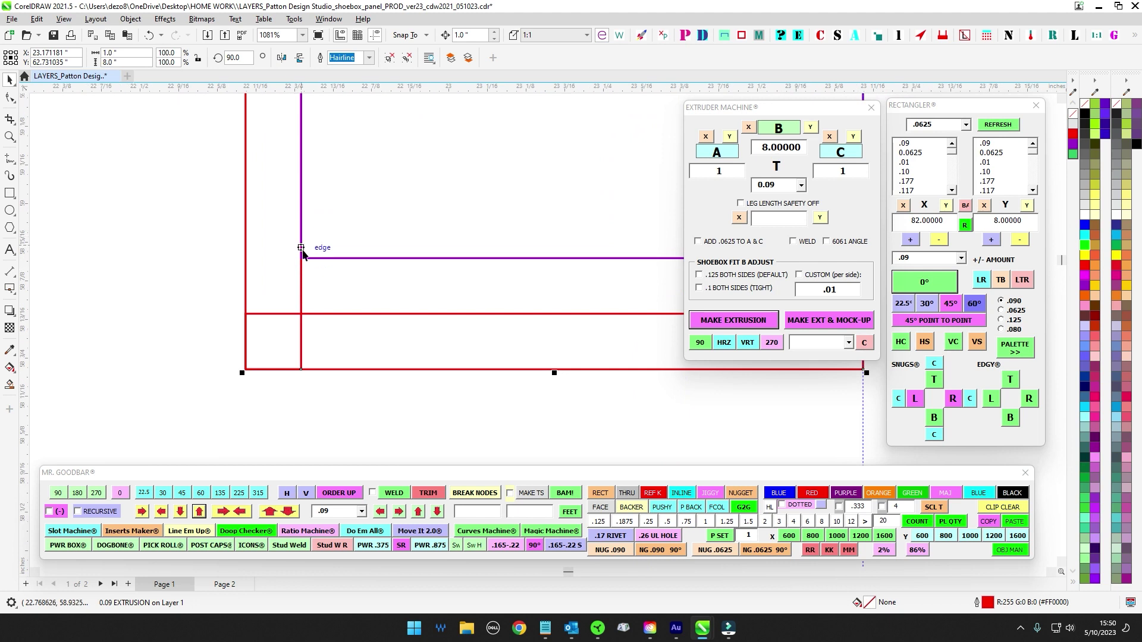
scroll(302, 255, "down", 4)
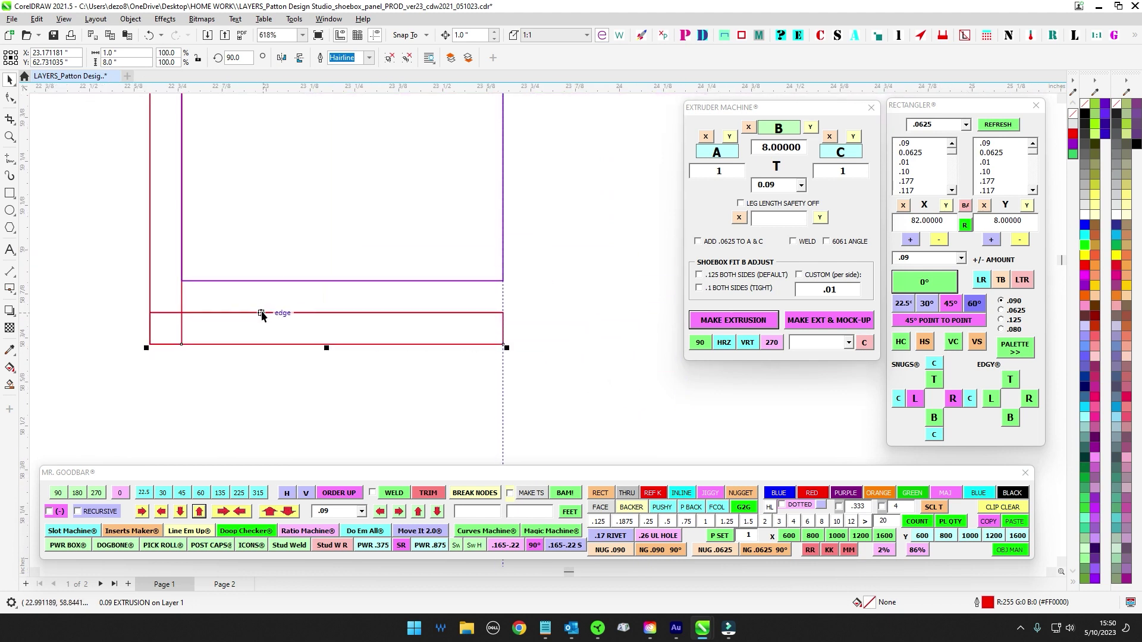
scroll(282, 288, "down", 4)
left_click(275, 423)
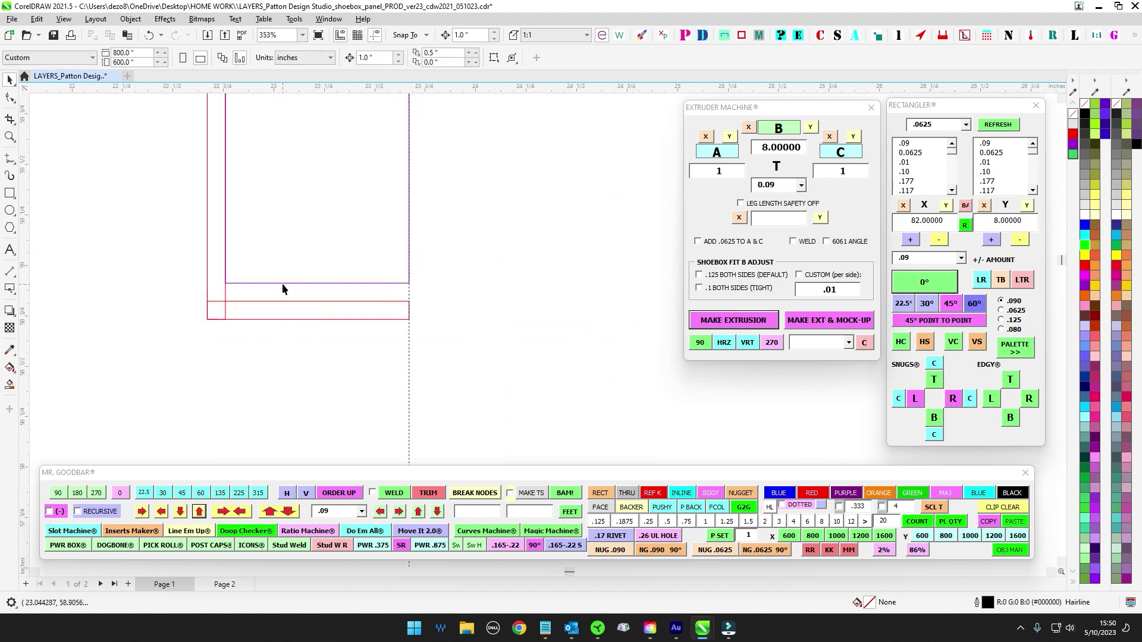
Step: Move the purple rectangle's left edge inward by .0625 inch and deselect it
left_click(282, 283)
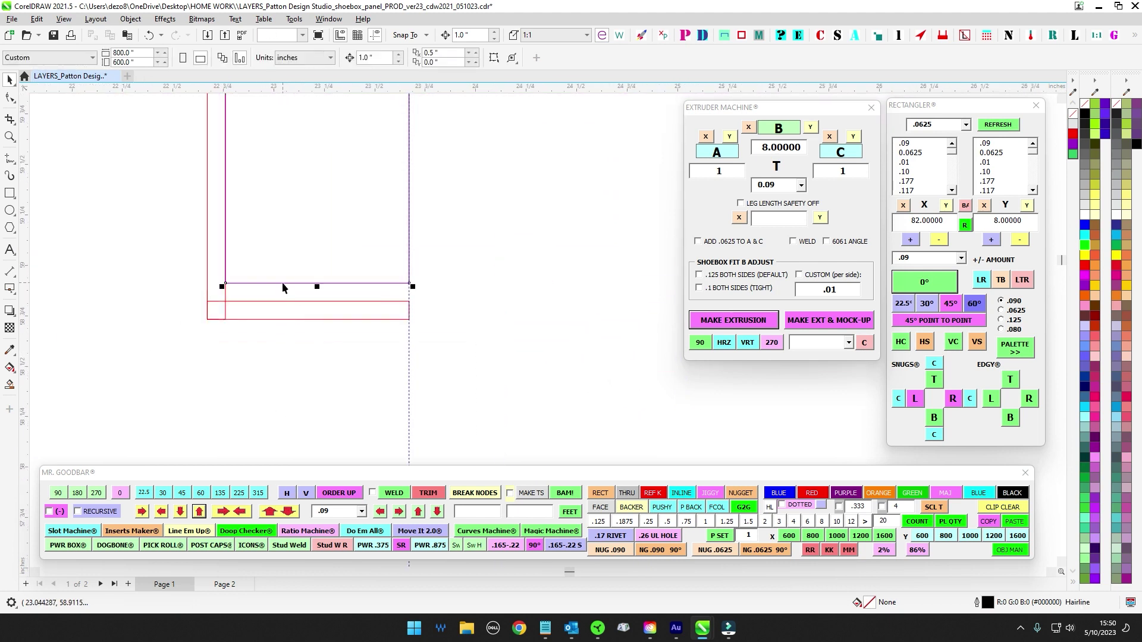
left_click(362, 512)
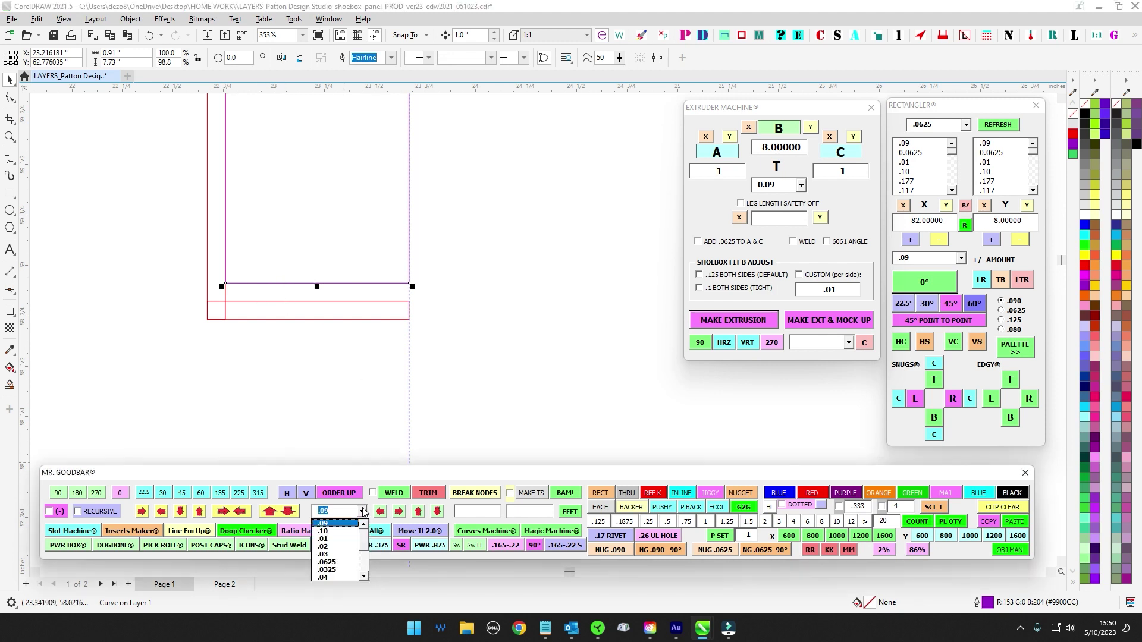
left_click(347, 562)
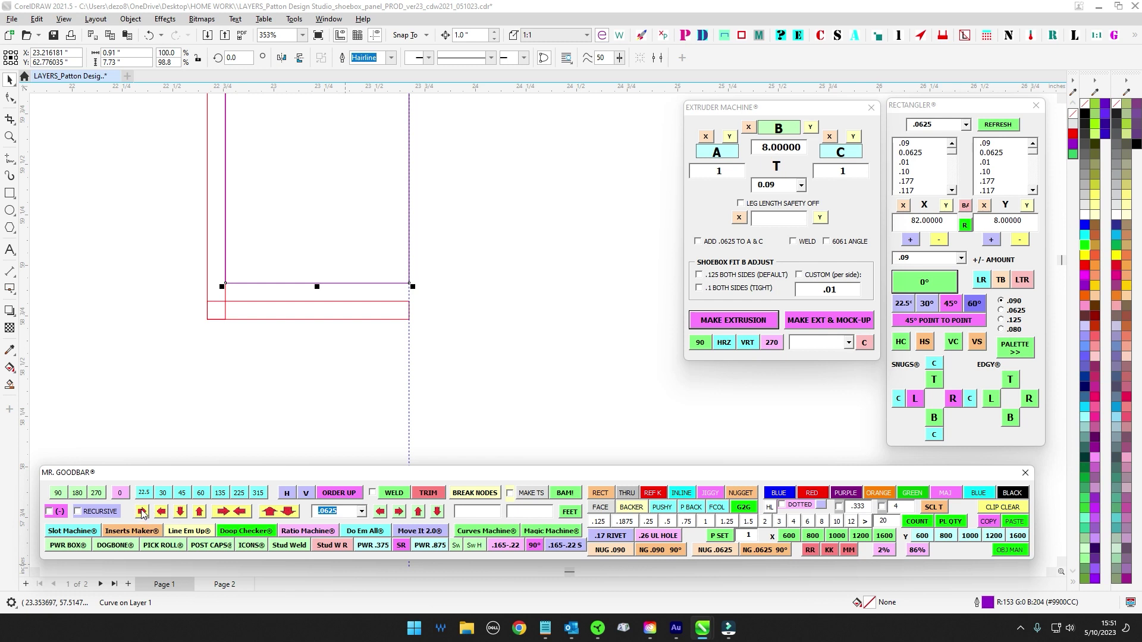
left_click(142, 512)
left_click(245, 291)
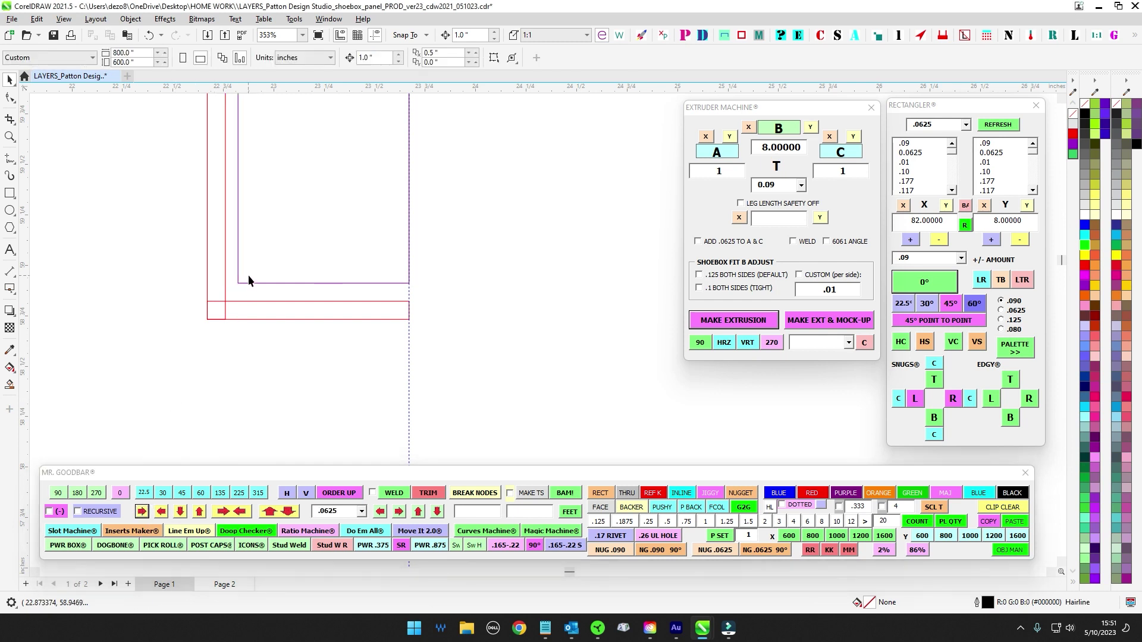
Step: Inspect the clearance between the purple rectangle's lower-left corner and the extrusion's back and lower leg
scroll(245, 292, "down", 3)
scroll(243, 294, "up", 3)
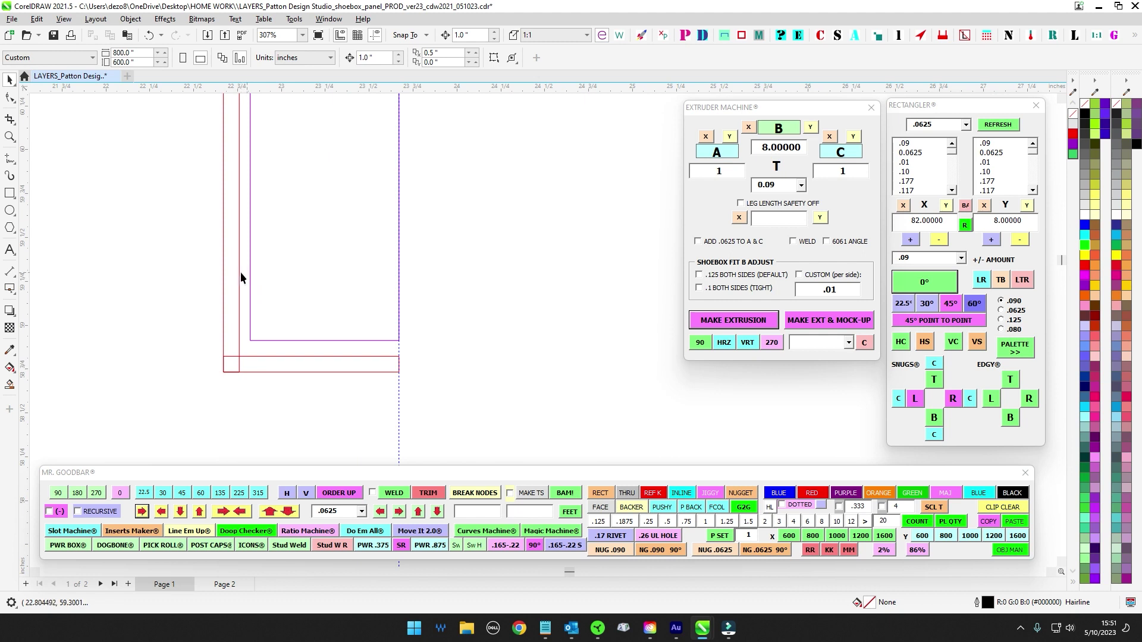
scroll(267, 340, "up", 1)
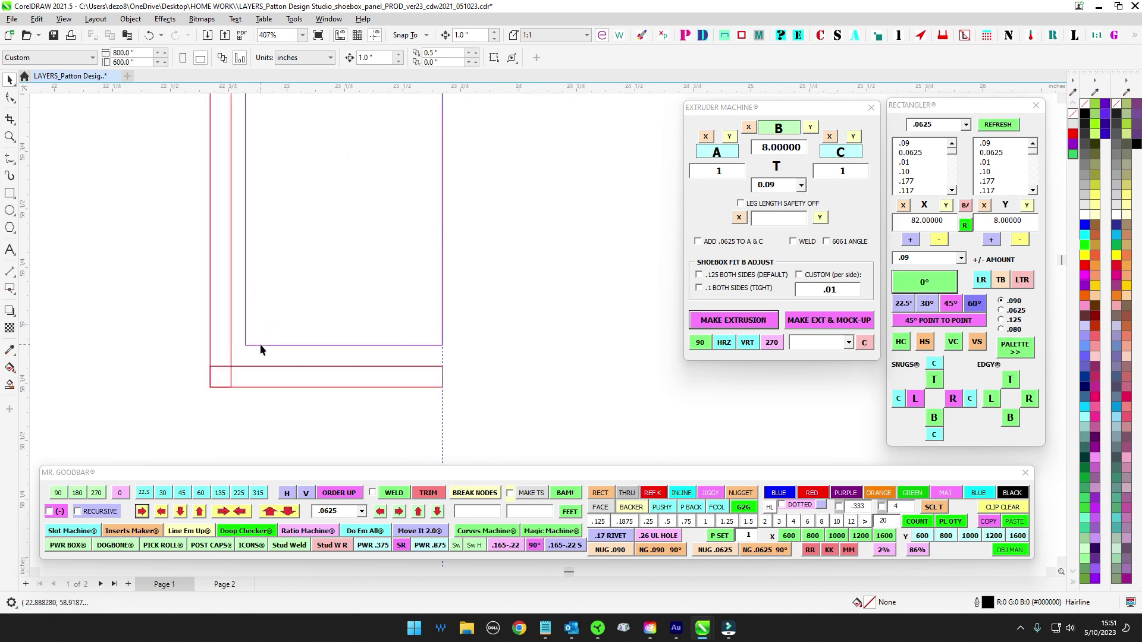
left_click(260, 345)
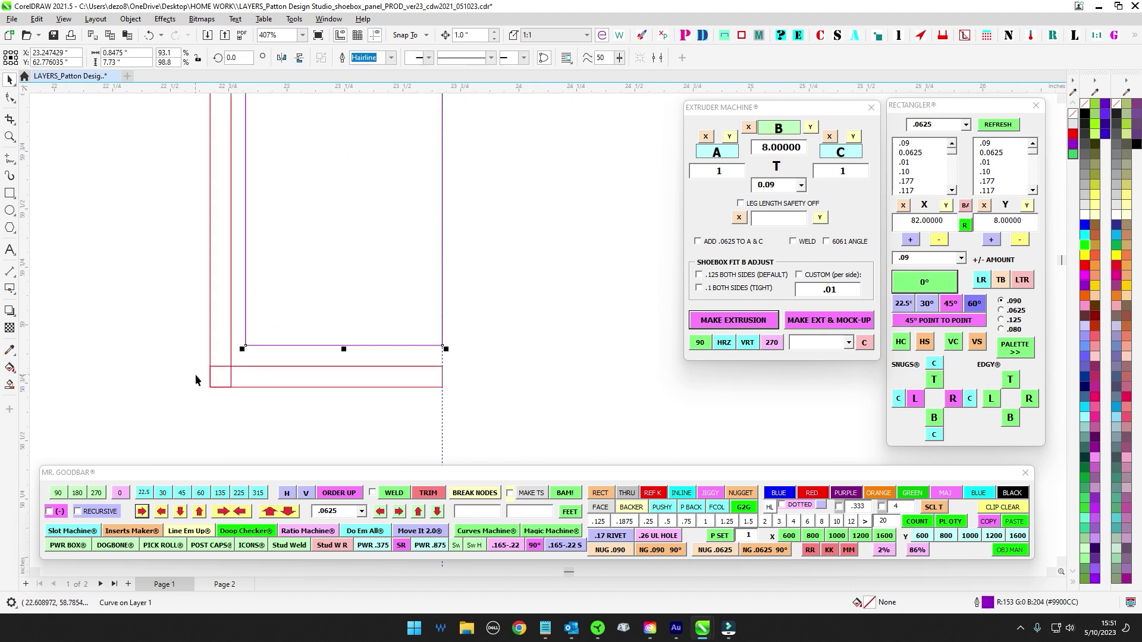
scroll(245, 300, "down", 2)
scroll(292, 351, "up", 3)
left_click(281, 369)
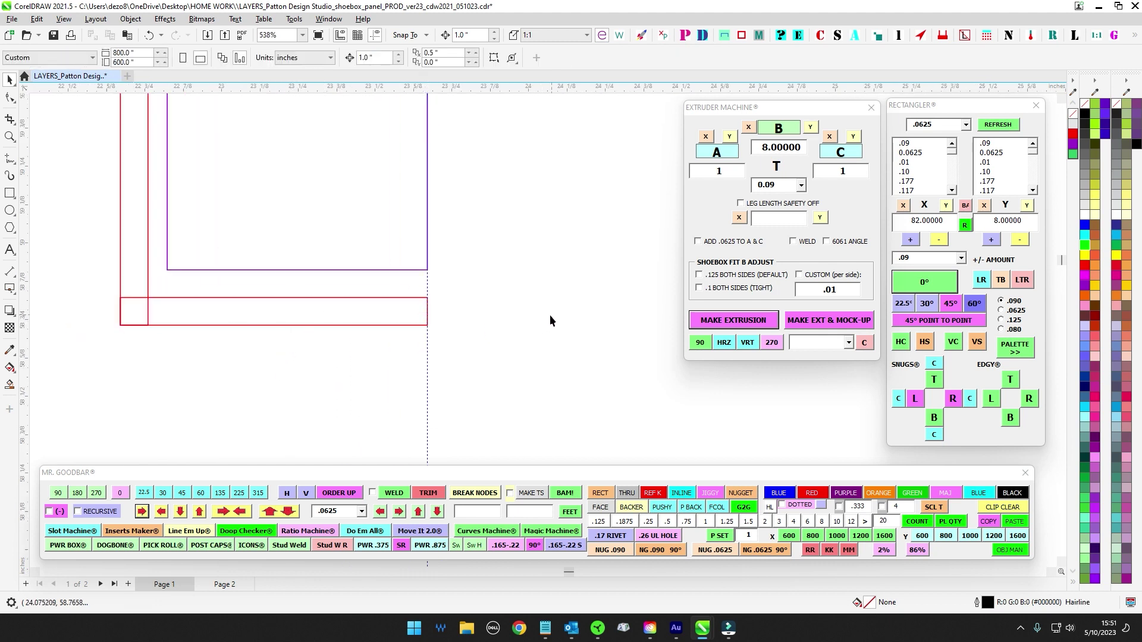
Step: Try moving the extrusion profile .0625 inch to the left of the vertical guideline, and deselect it
left_click_drag(534, 309, 558, 297)
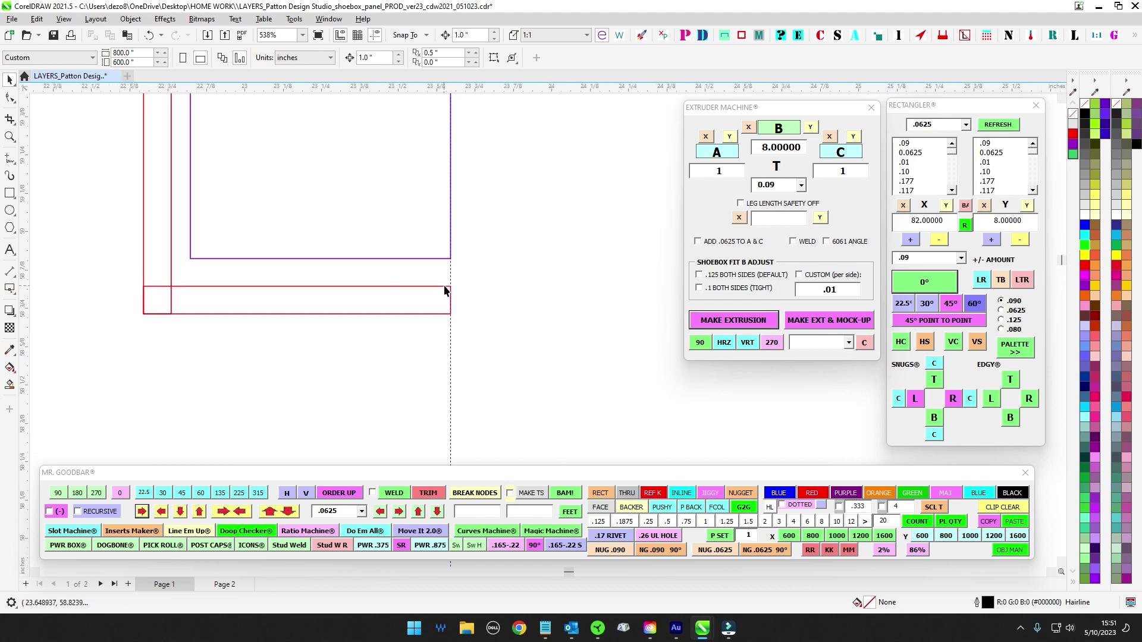
left_click(445, 288)
left_click(496, 322)
left_click(445, 292)
key("Left")
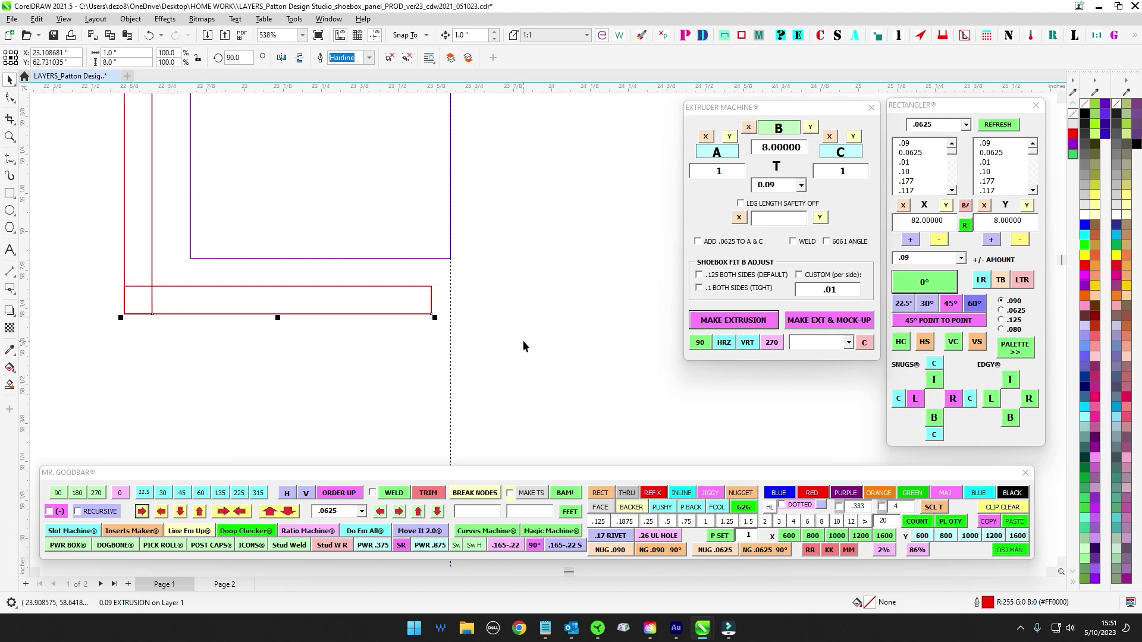
left_click(526, 338)
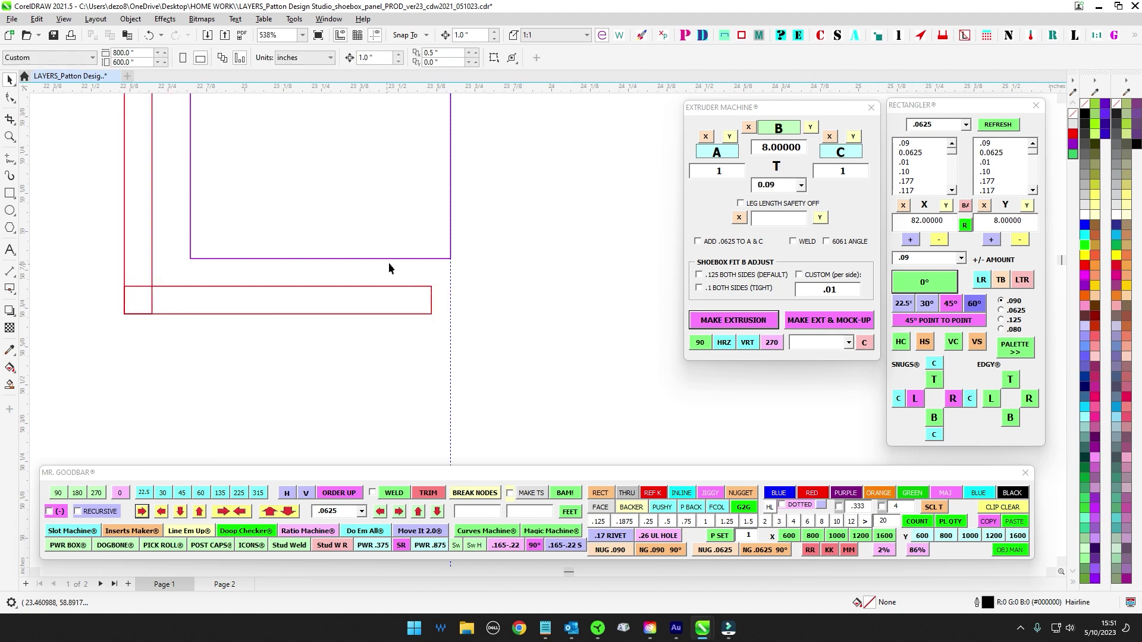
Step: Check the offset at the guideline and return the extrusion profile .0625 inch to the right, flush with the guideline
left_click(200, 231)
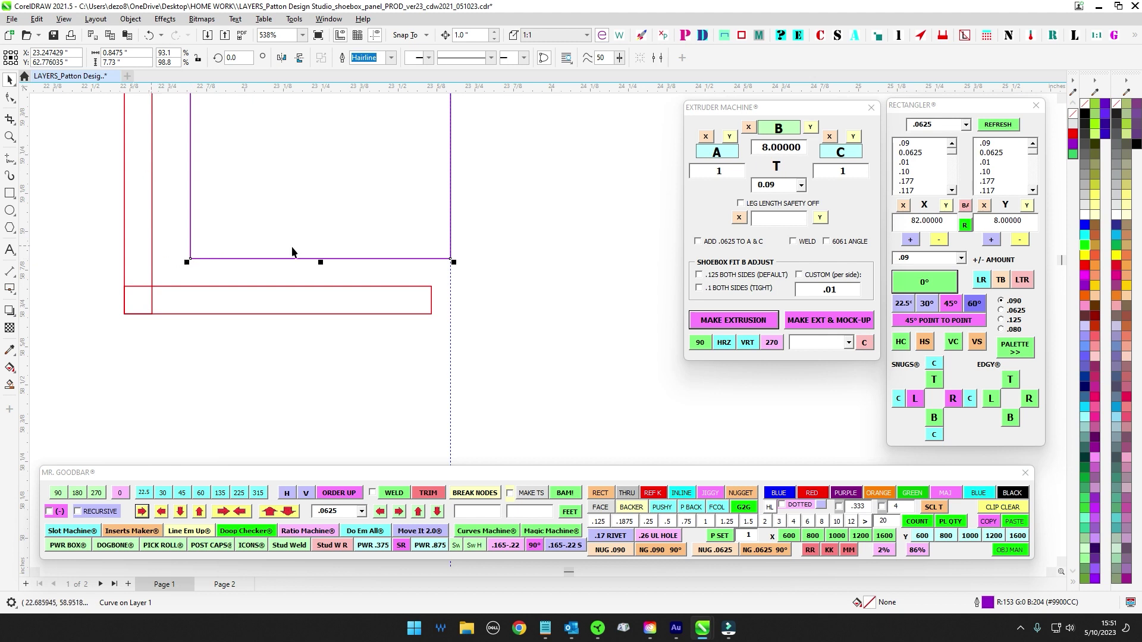
scroll(442, 301, "up", 3)
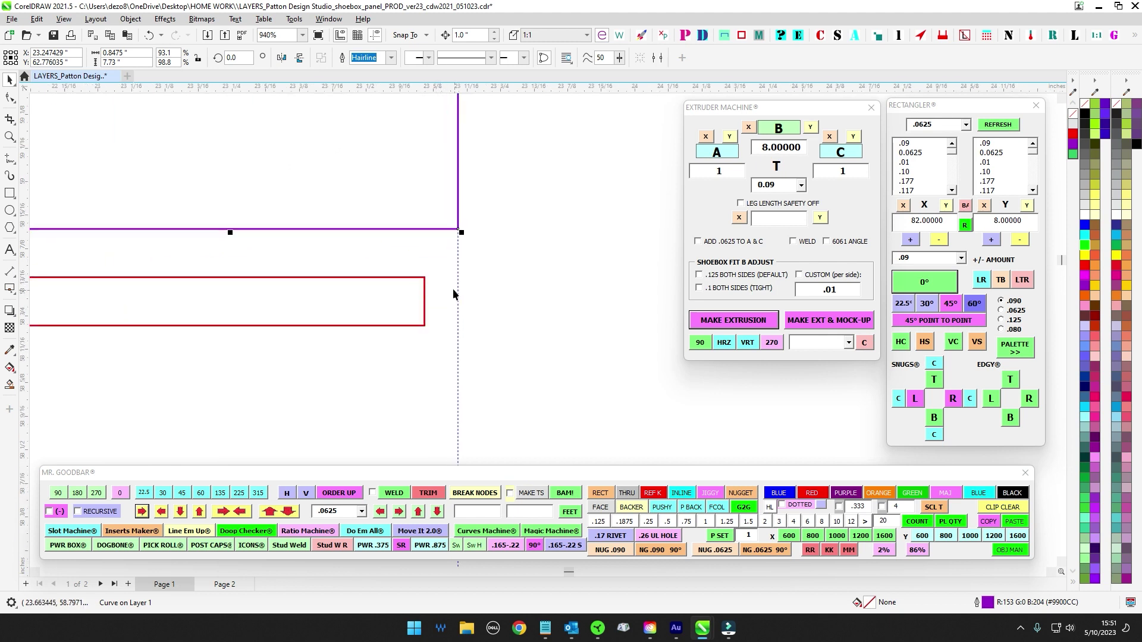
scroll(452, 294, "down", 3)
left_click(440, 293)
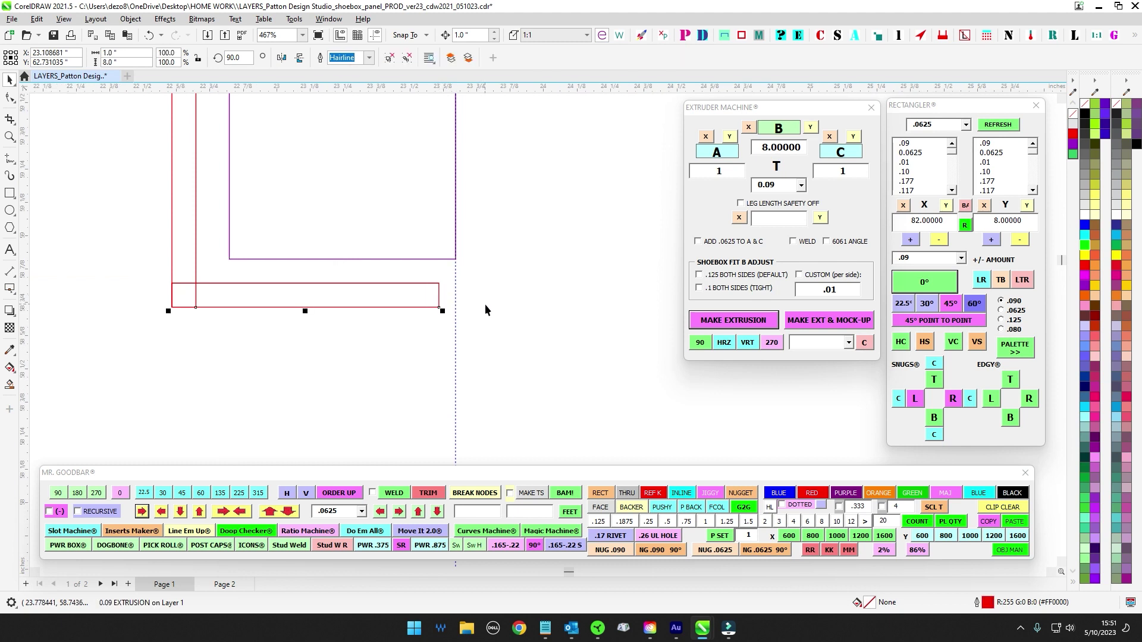
key("Right")
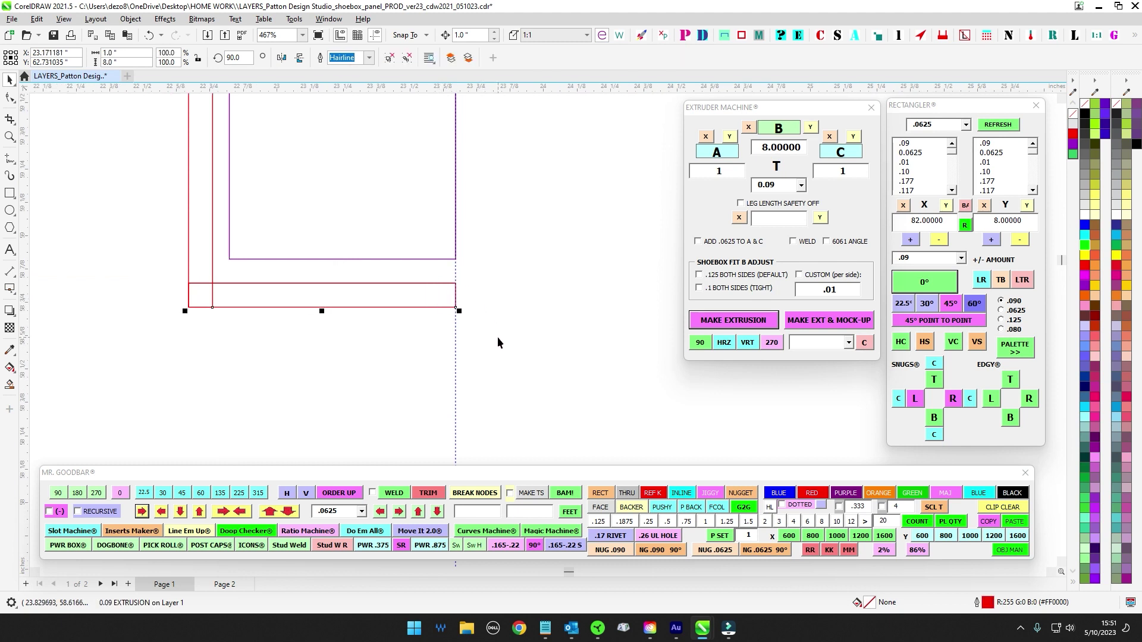
left_click(493, 336)
Step: Delete all guidelines from the drawing
scroll(309, 243, "down", 6)
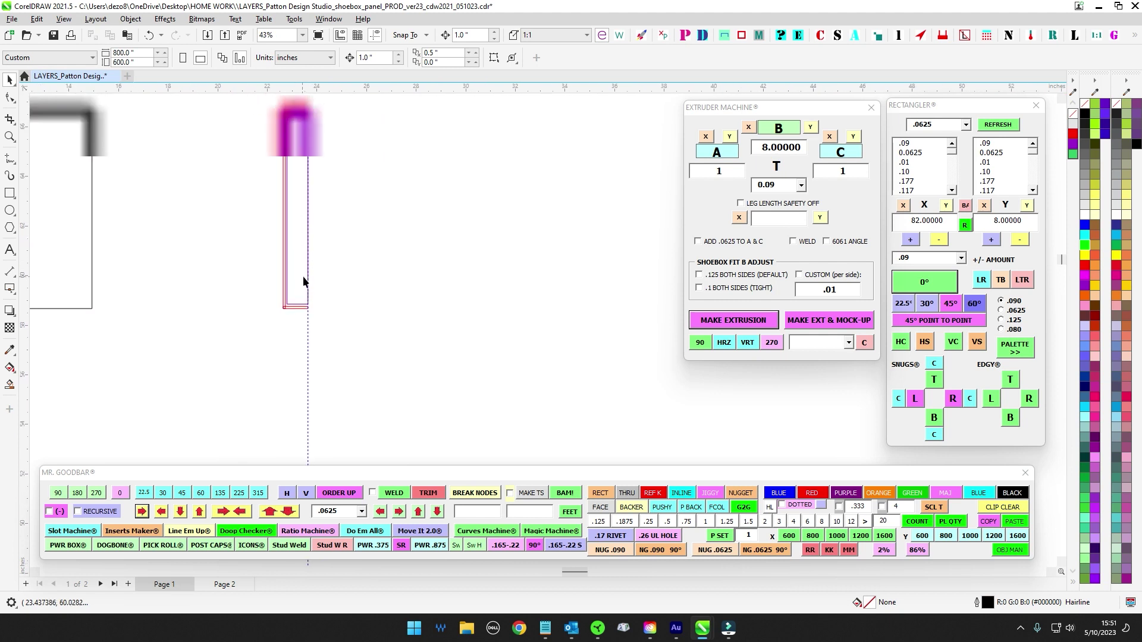
left_click_drag(251, 88, 428, 382)
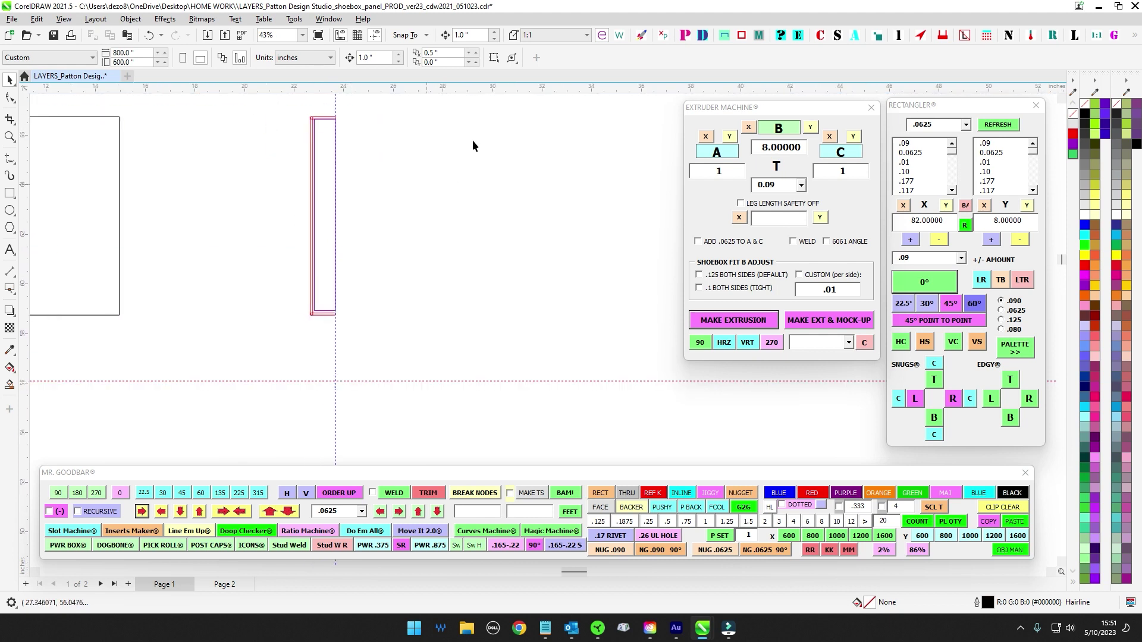
left_click(703, 35)
scroll(551, 202, "down", 2)
left_click_drag(552, 202, 642, 231)
scroll(465, 138, "up", 2)
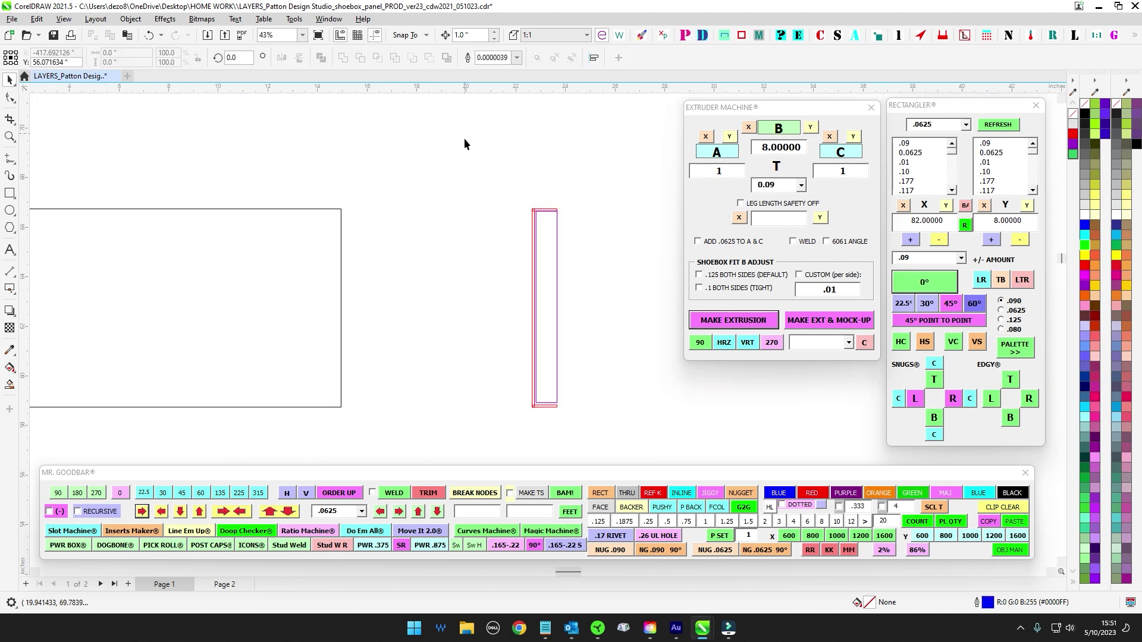
Step: Examine the assembled extrusion and purple rectangle beside the large panel, selecting both and finally only the rectangle
left_click_drag(465, 136, 619, 443)
left_click_drag(416, 214, 305, 165)
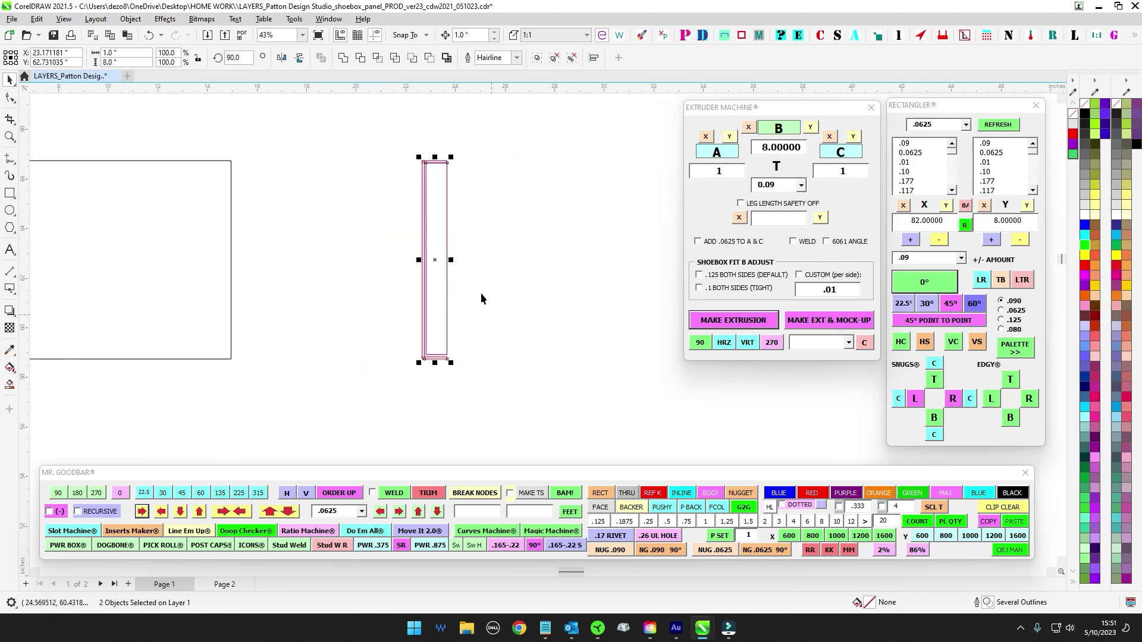
scroll(497, 280, "down", 4)
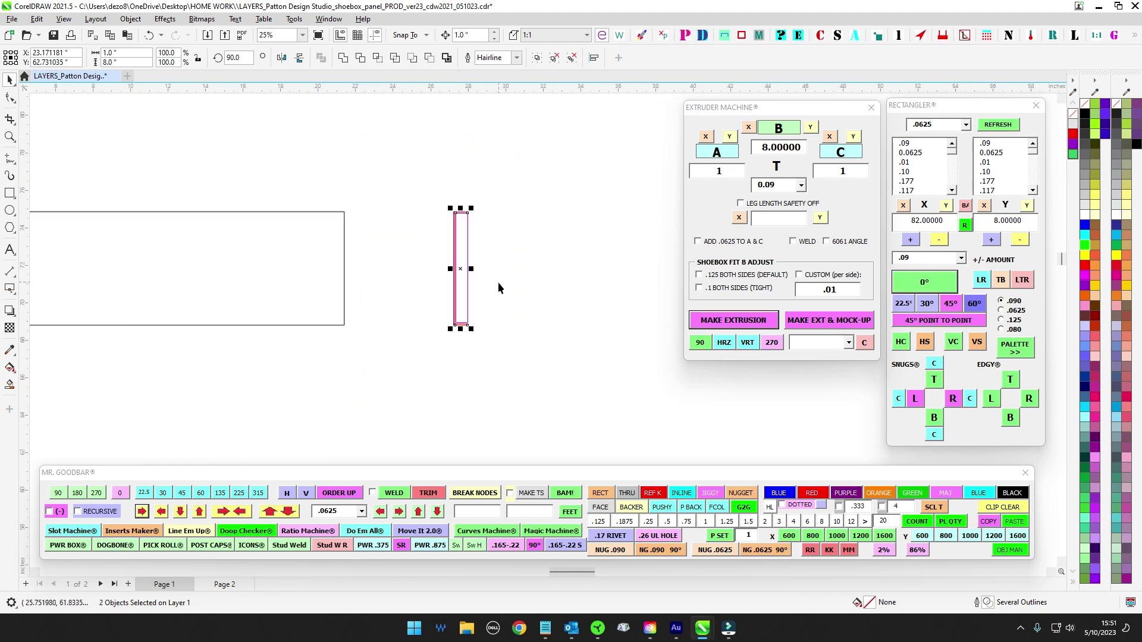
left_click(498, 270)
left_click(490, 268)
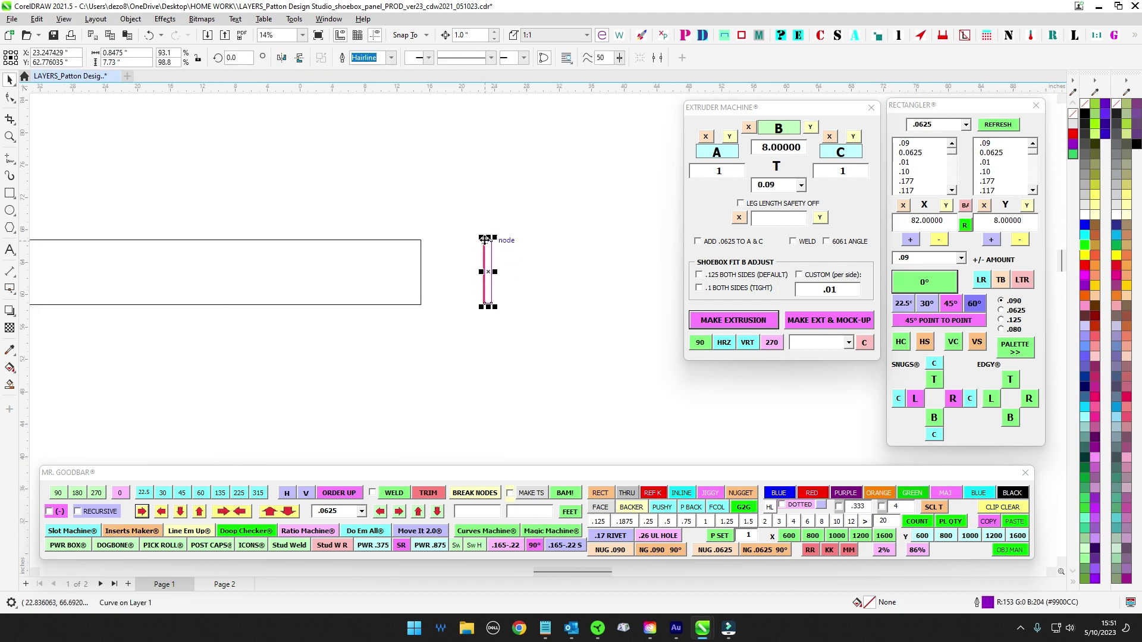
left_click_drag(381, 277, 486, 272)
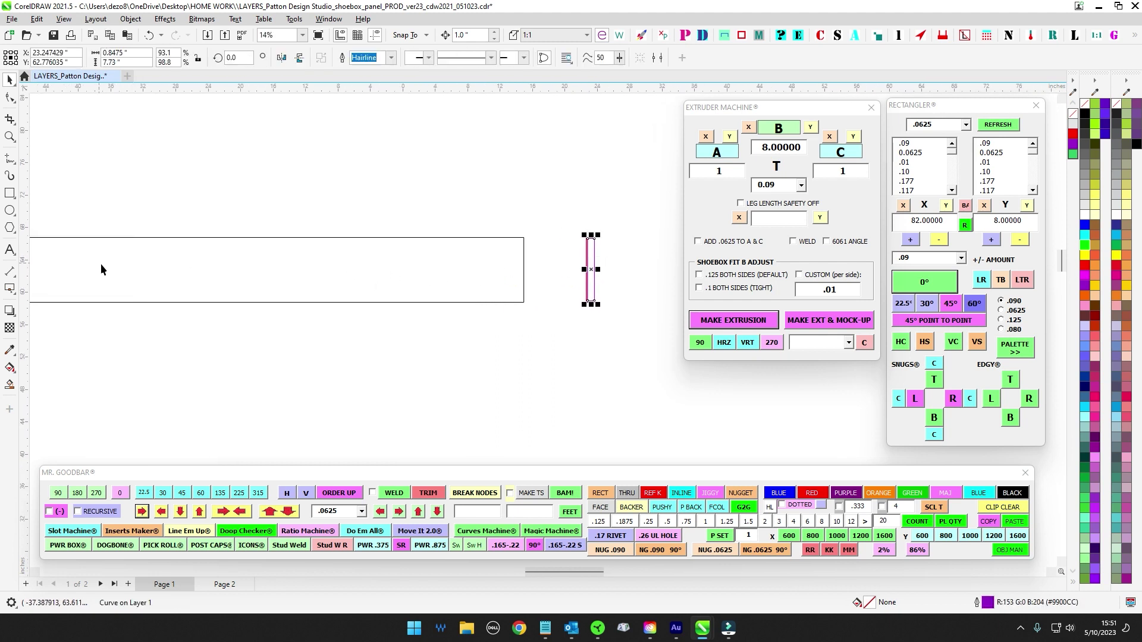
scroll(500, 217, "down", 1)
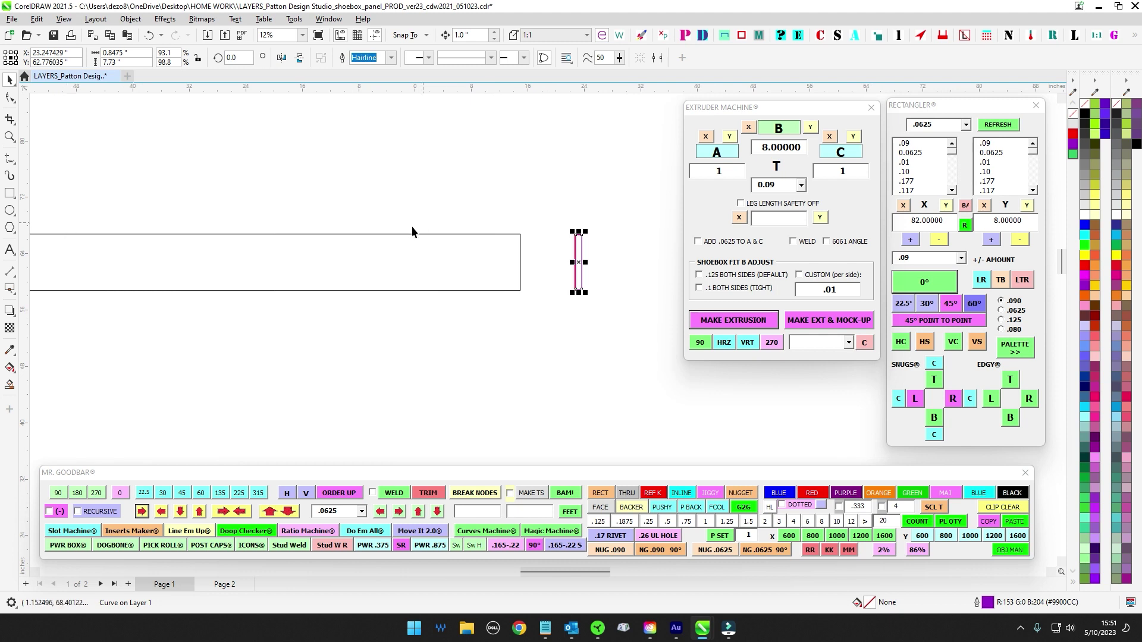
scroll(533, 260, "up", 7)
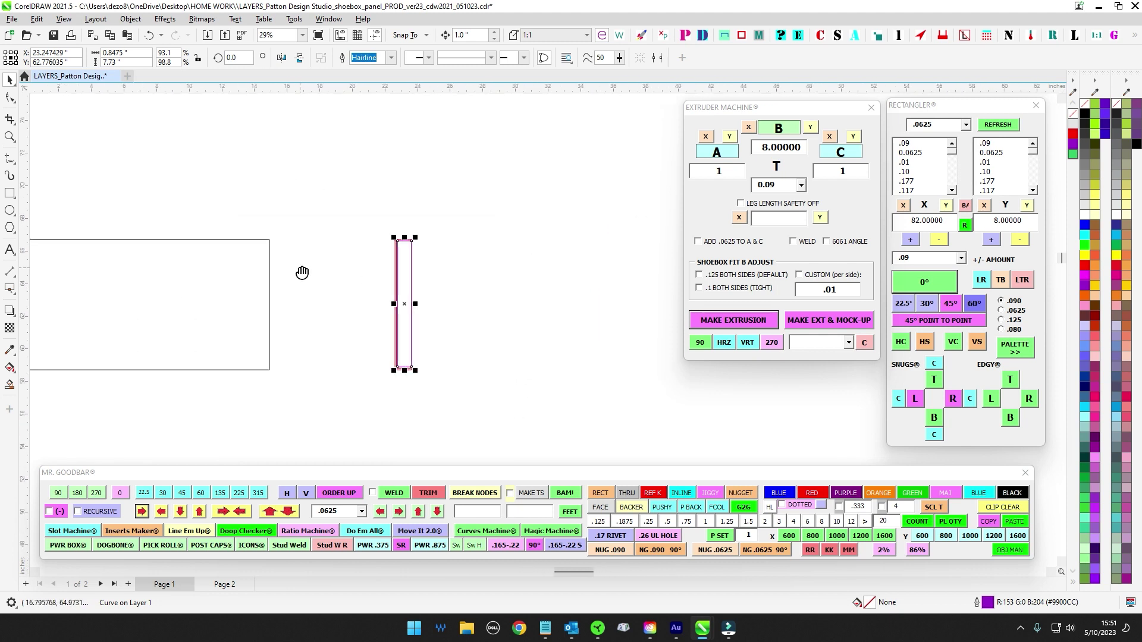
scroll(447, 175, "down", 2)
left_click_drag(418, 191, 503, 171)
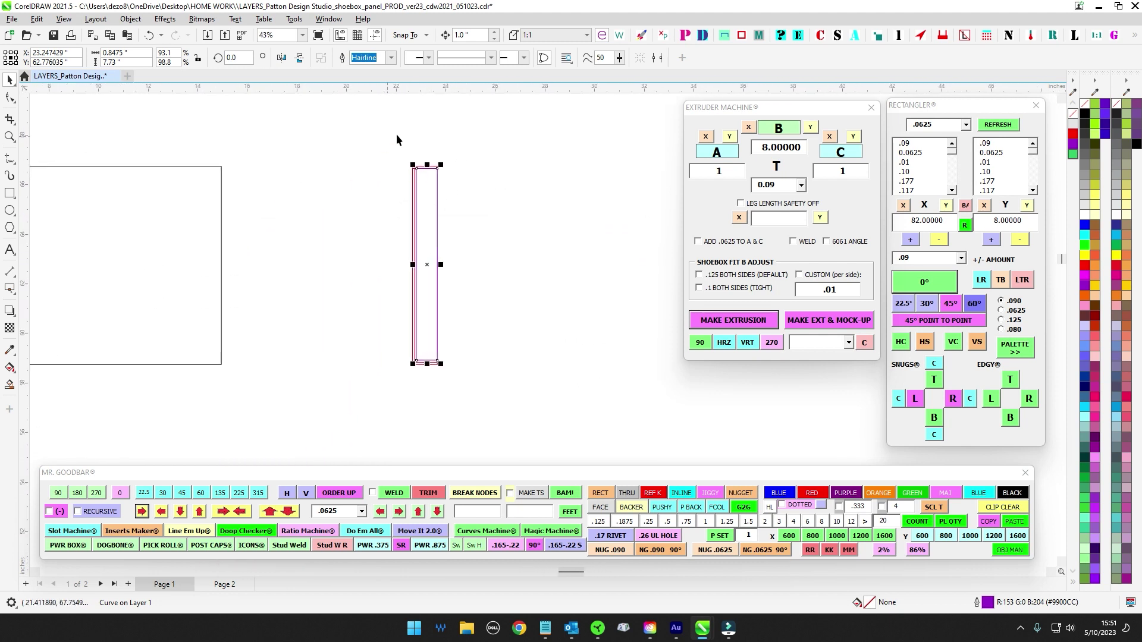
Step: Save the document and inspect the purple rectangle's fit at the extrusion's upper end
left_click(62, 36)
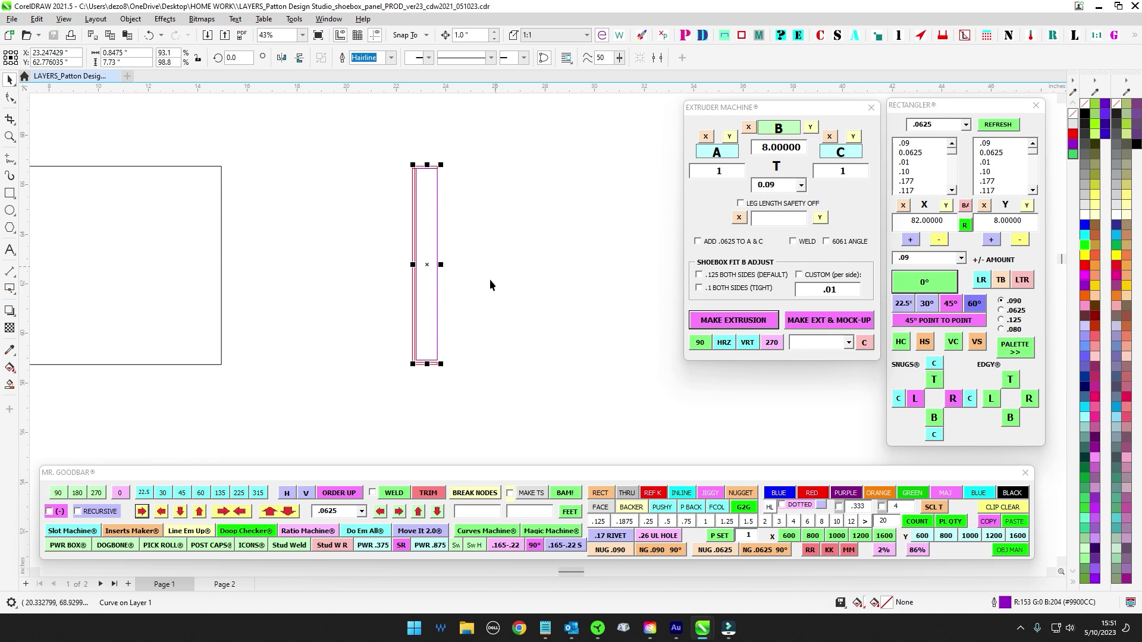
left_click(433, 233)
left_click(435, 233)
scroll(431, 179, "up", 6)
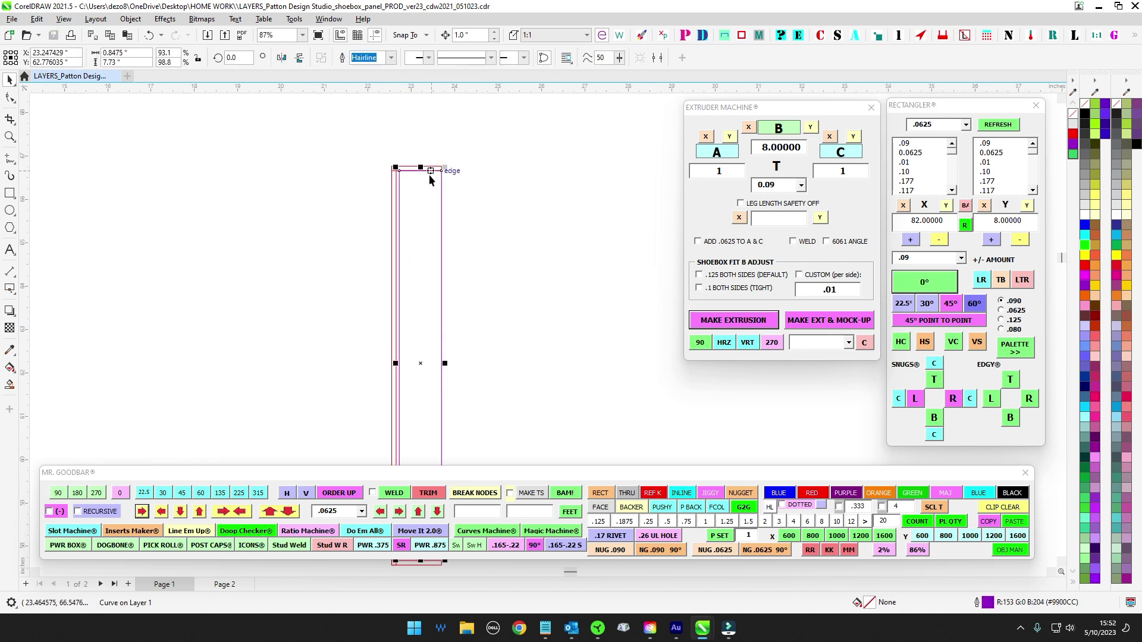
scroll(529, 269, "down", 5)
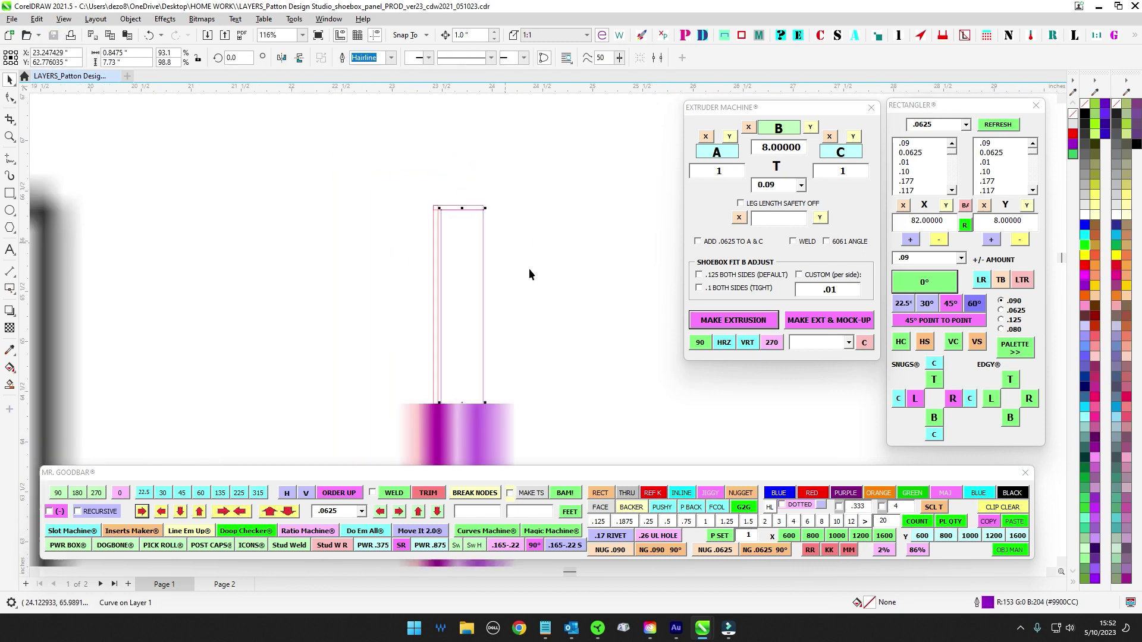
Step: Make a 0.09 extrusion from the purple rectangle's dimensions, with B 7.73 and legs A and C 0.84750
left_click(394, 189)
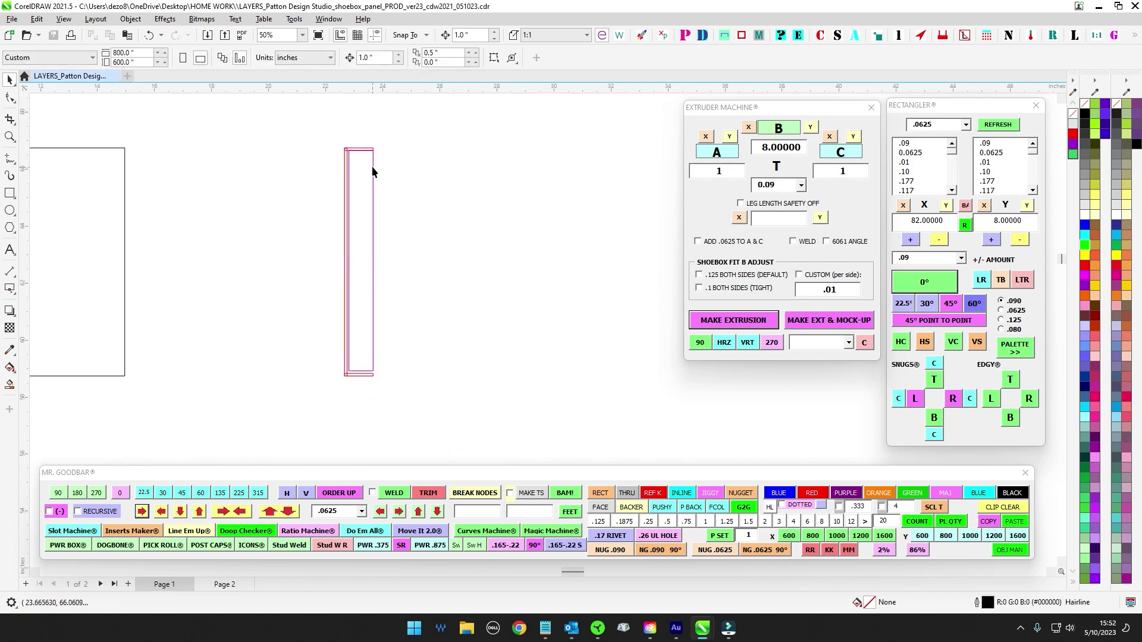
left_click(373, 171)
left_click_drag(769, 111, 615, 157)
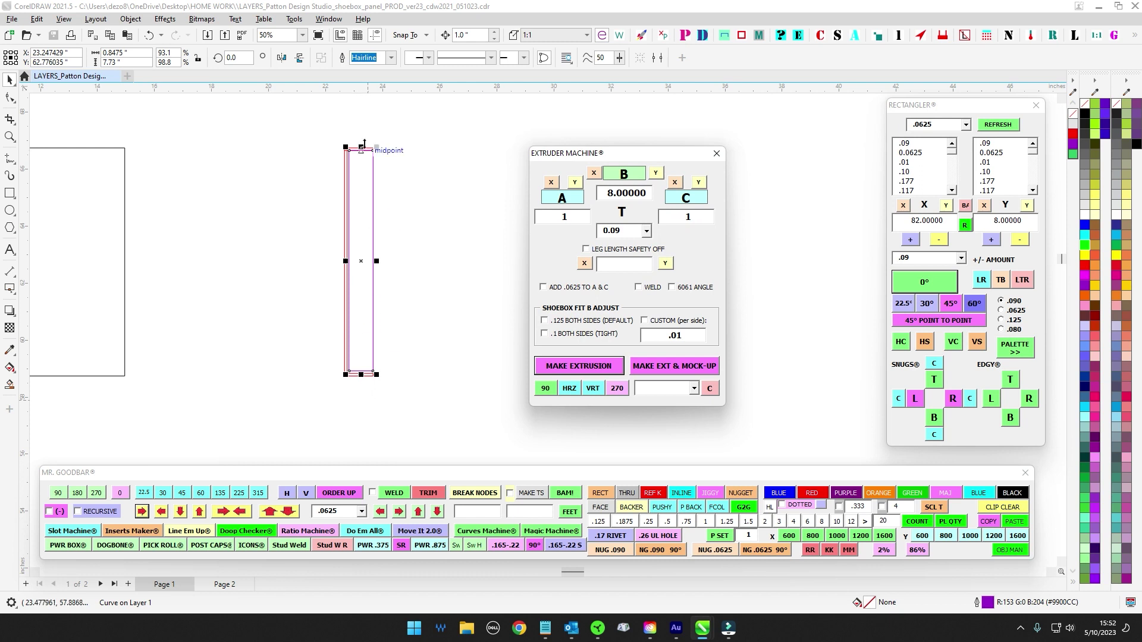
left_click(656, 174)
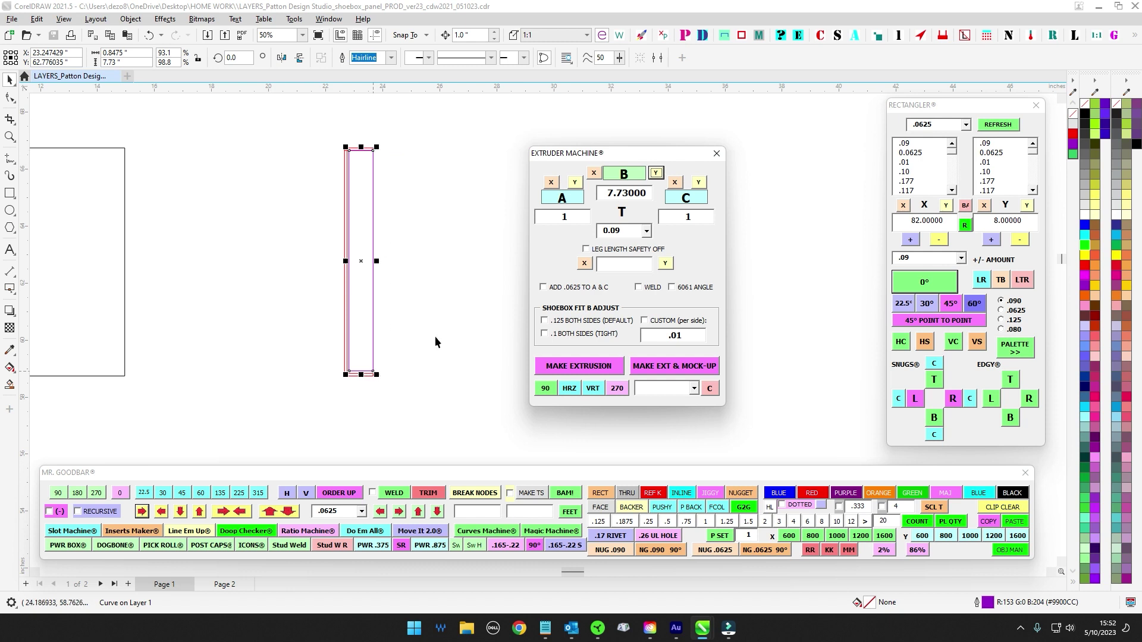
left_click(551, 182)
left_click(678, 183)
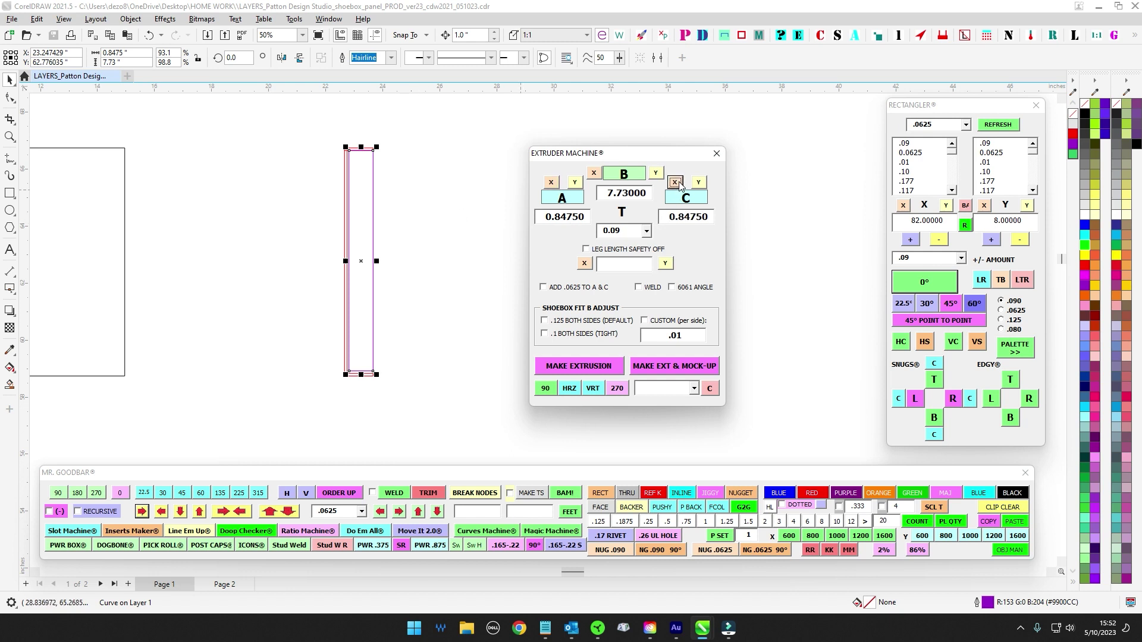
key("Tab")
left_click(610, 367)
left_click_drag(676, 153, 848, 134)
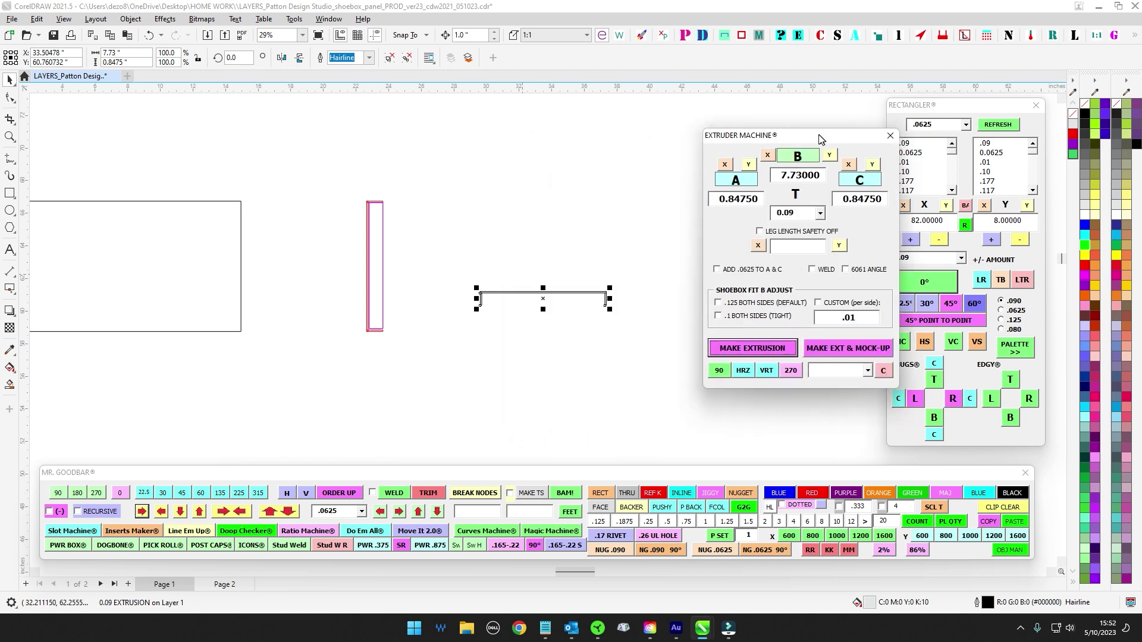
left_click(889, 134)
Step: Color the new extrusion profile blue and rotate it to 270 degrees
scroll(530, 276, "up", 1)
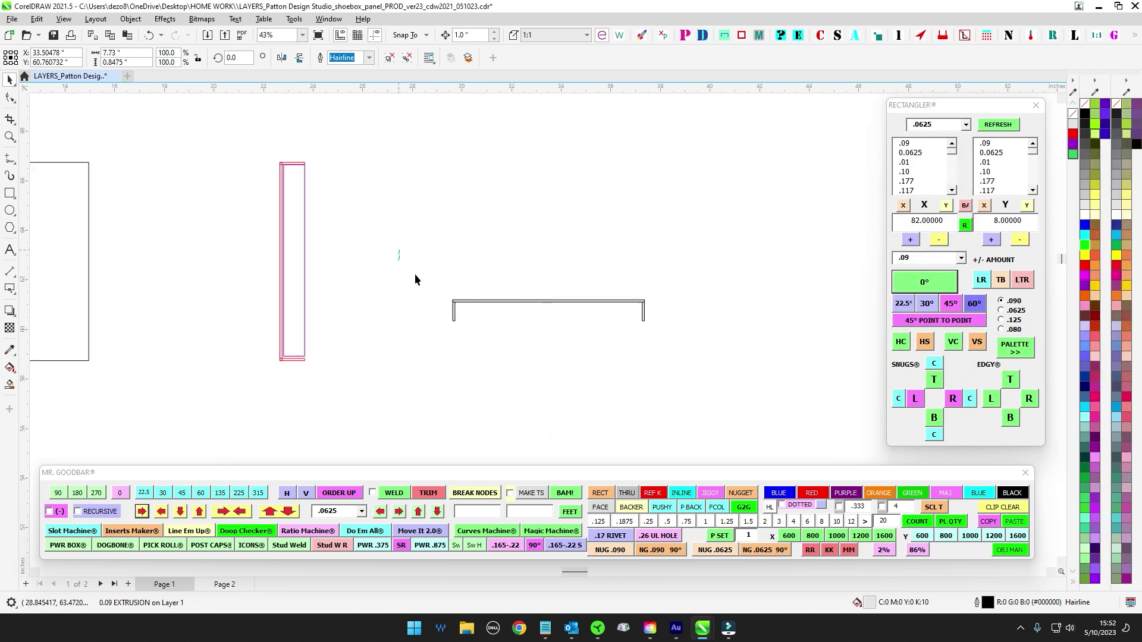
left_click(779, 492)
left_click_drag(395, 263, 727, 384)
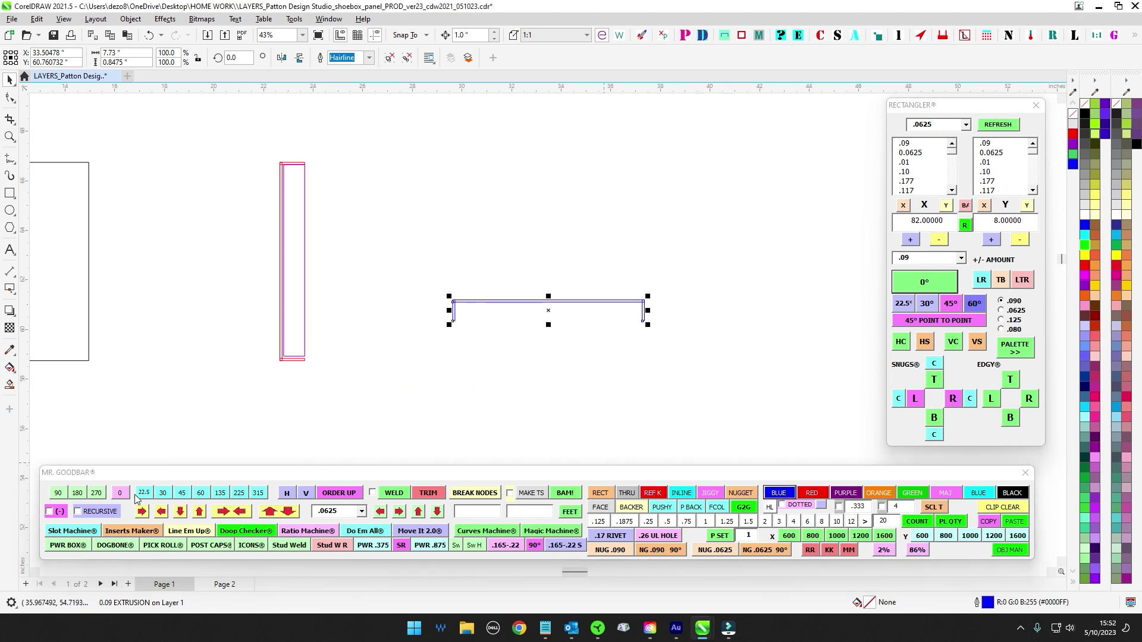
left_click(96, 493)
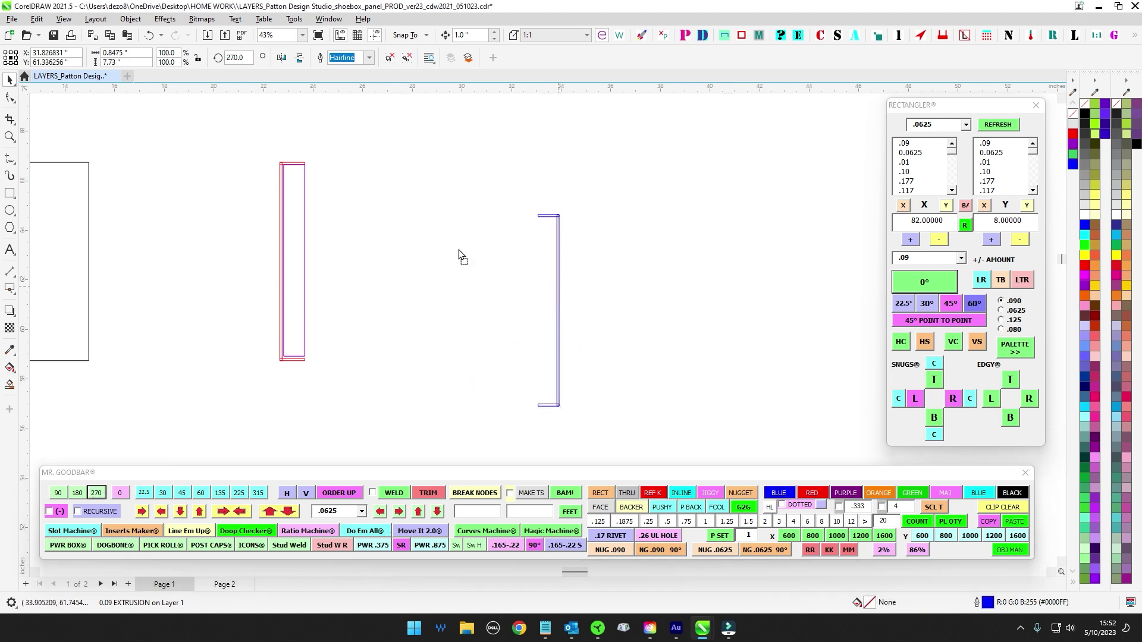
Step: Move the blue extrusion onto the purple rectangle, matching it to the rectangle's upper outer corner inside the red extrusion
left_click_drag(459, 256, 355, 237)
scroll(301, 184, "up", 3)
left_click_drag(309, 162, 268, 226)
scroll(303, 197, "up", 2)
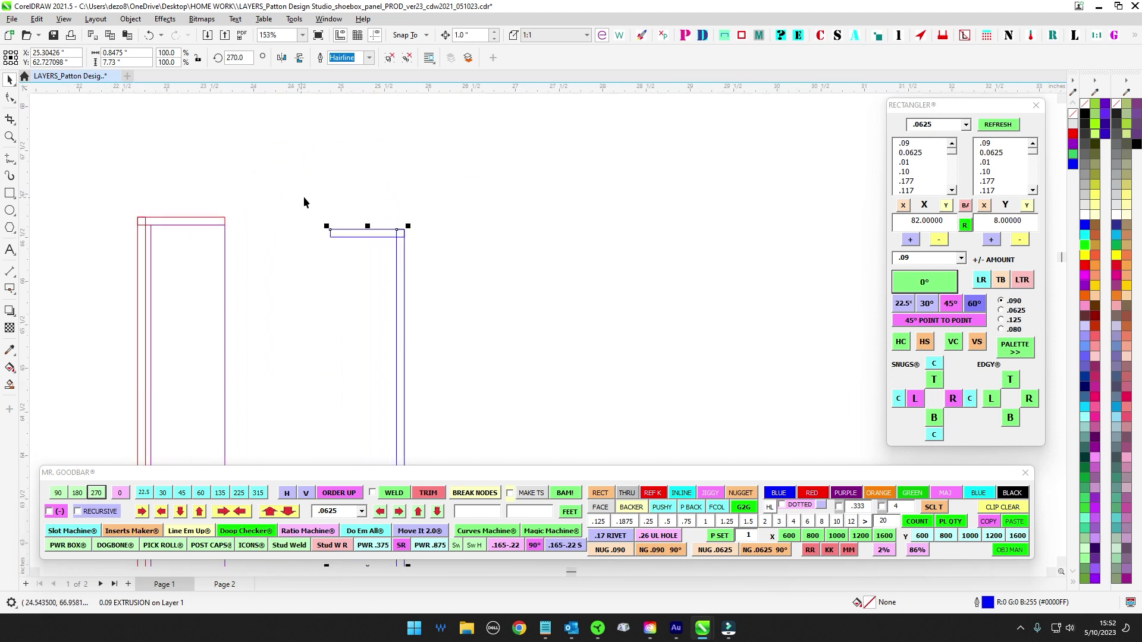
left_click_drag(406, 232, 225, 226)
Step: Delete the purple rectangle beneath the blue extrusion
left_click(148, 271)
left_click(150, 257)
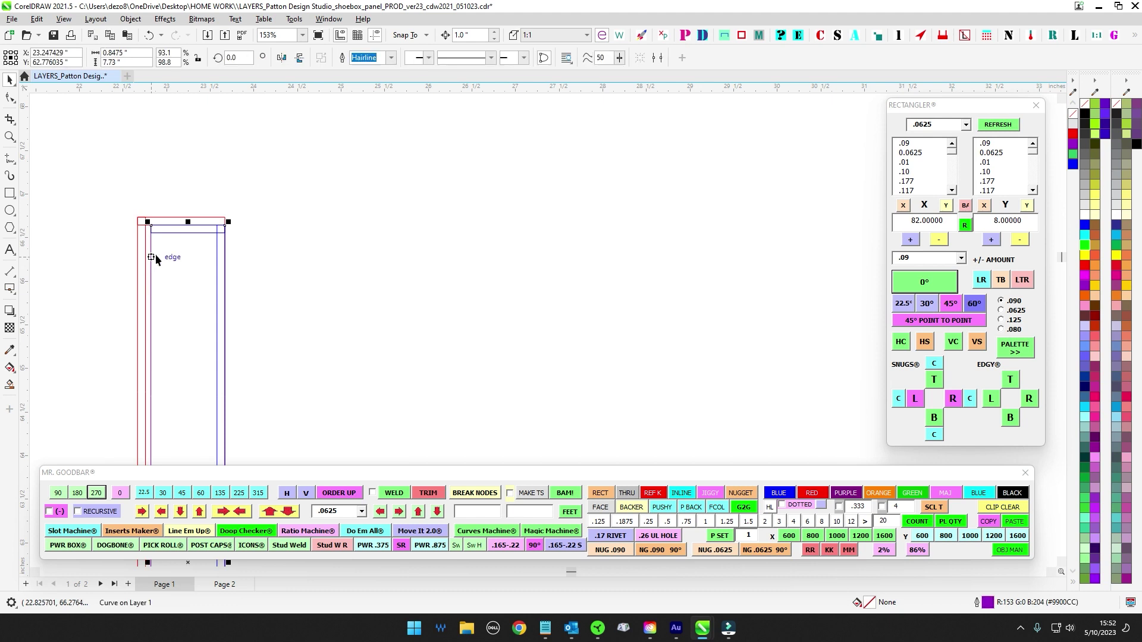
scroll(192, 219, "up", 3)
key("Delete")
Step: Inspect the blue extrusion nested in the red one and save the document
scroll(235, 240, "down", 13)
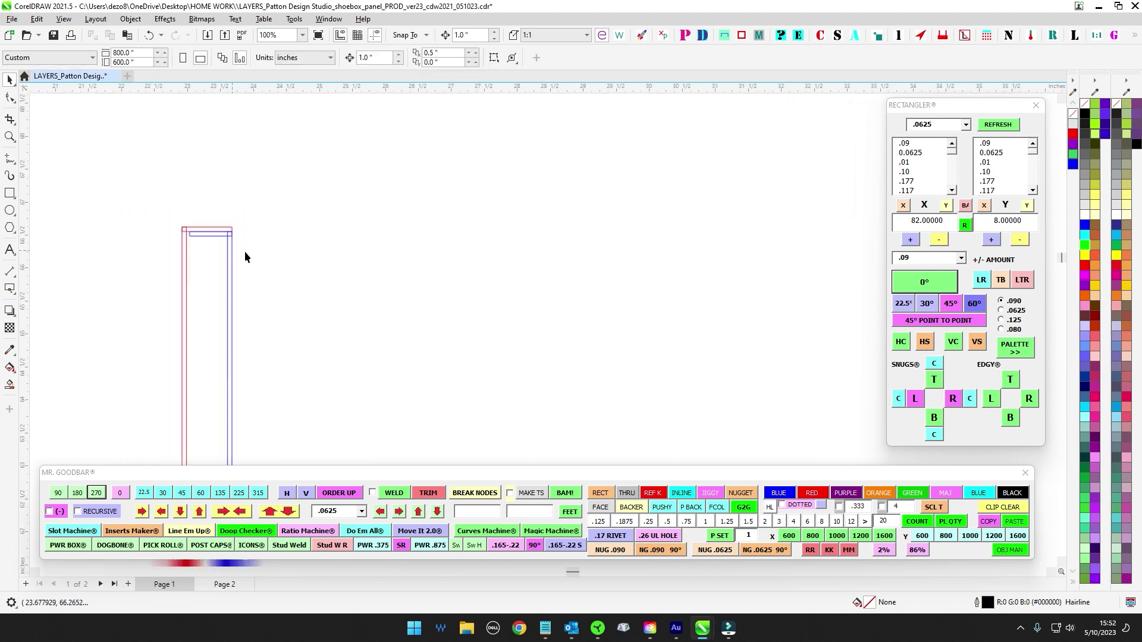
scroll(229, 199, "up", 14)
scroll(306, 285, "down", 5)
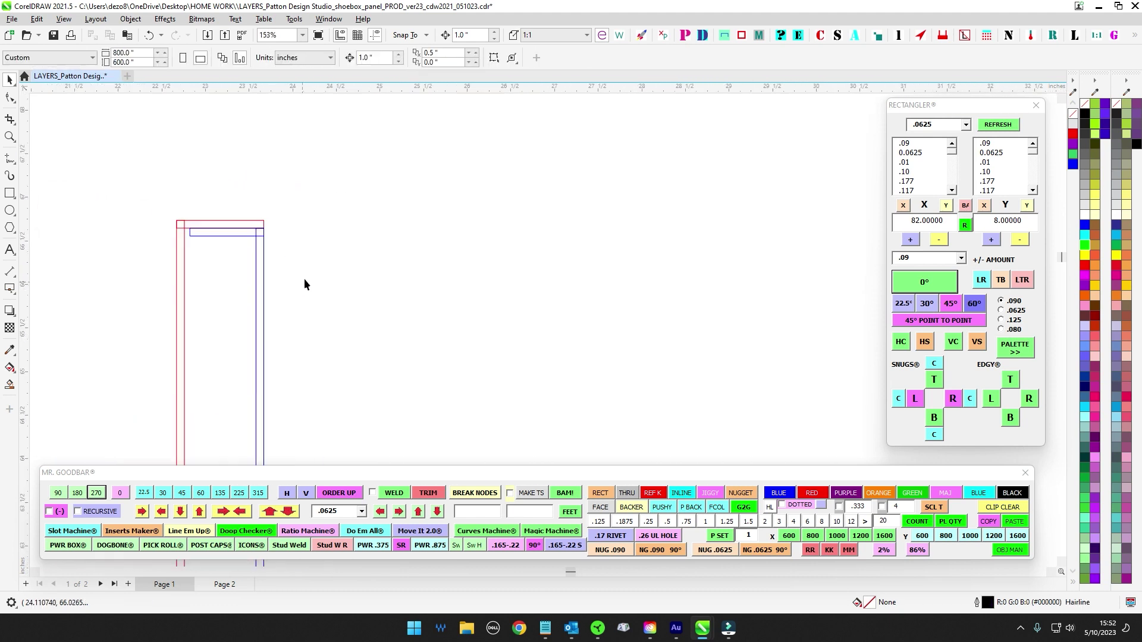
scroll(314, 285, "up", 3)
left_click(53, 35)
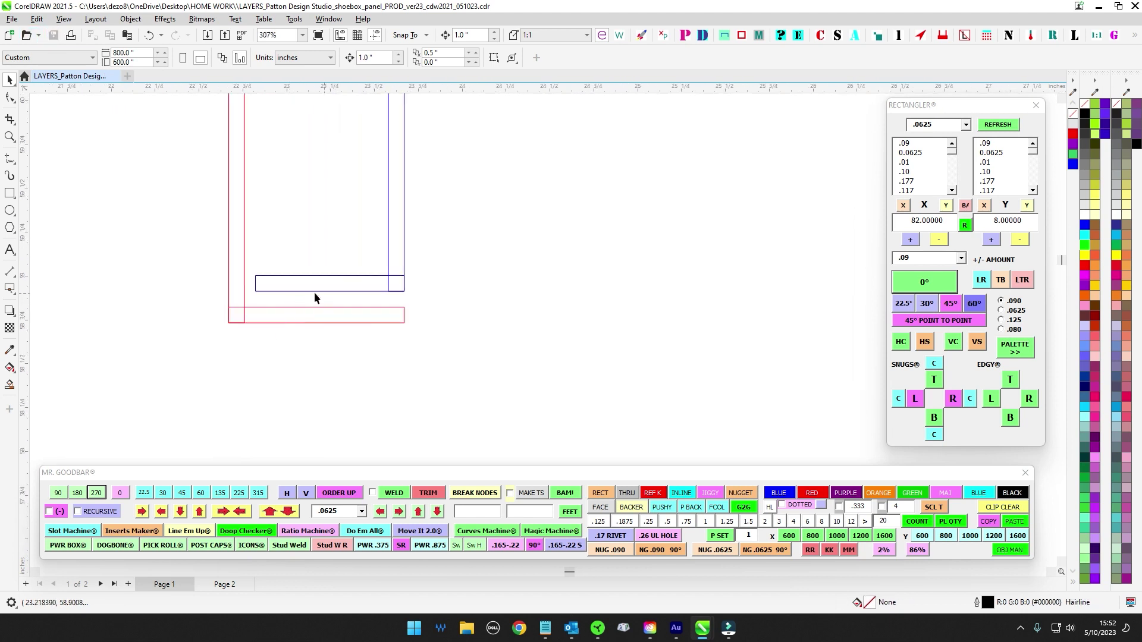
Step: Examine the clearance between the blue and red extrusions at their lower and upper flanges and along the full profile
scroll(346, 316, "up", 3)
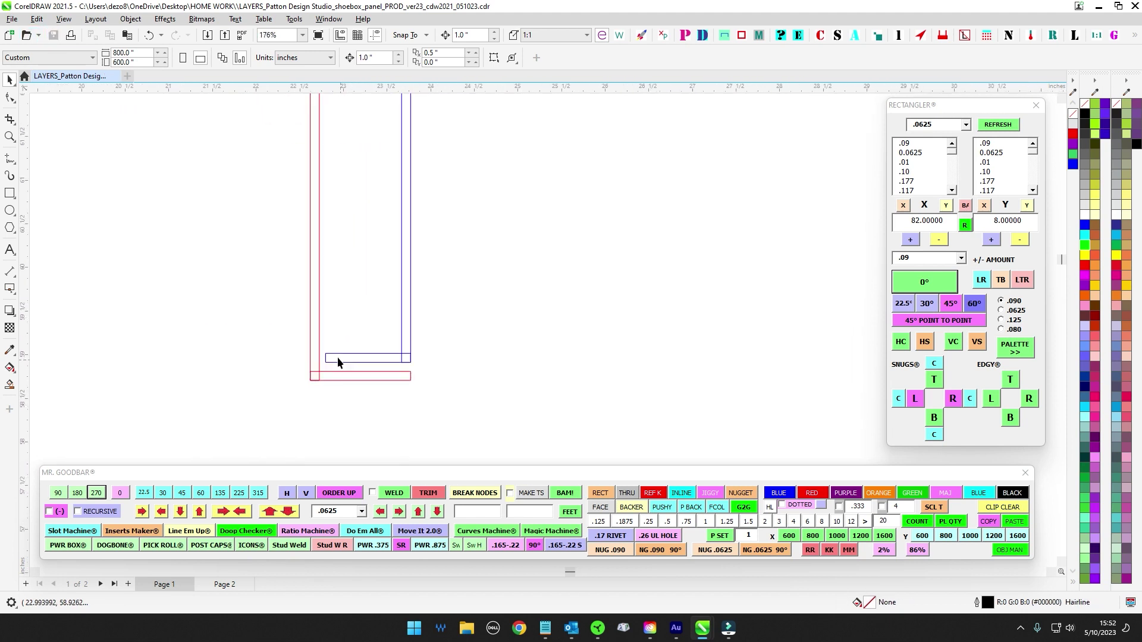
scroll(309, 355, "down", 5)
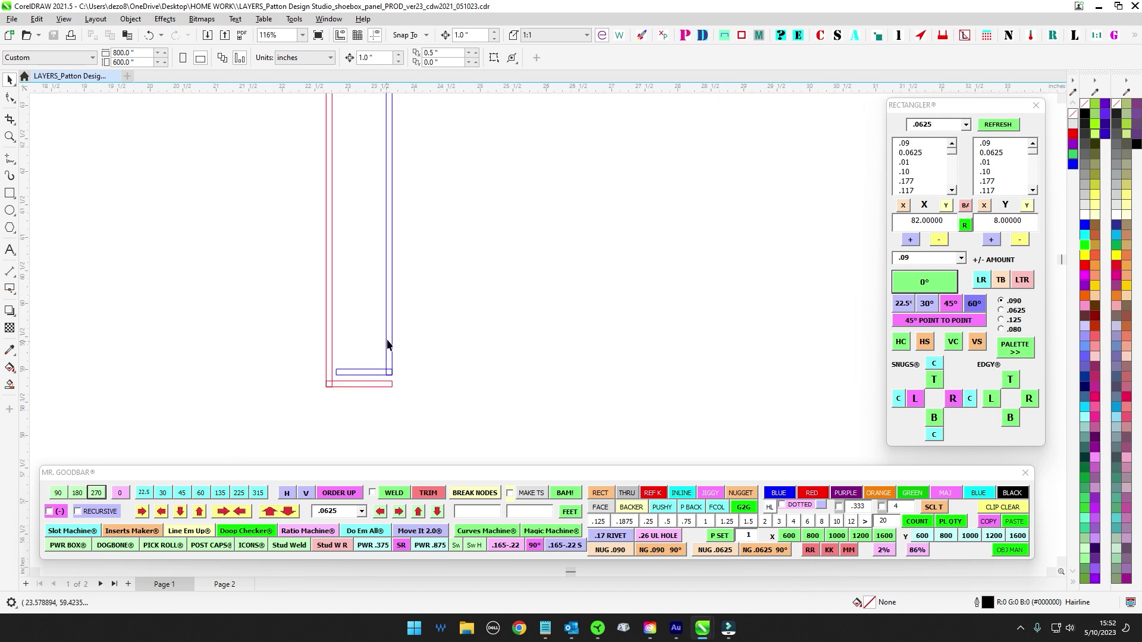
left_click(392, 333)
scroll(419, 279, "down", 3)
scroll(380, 279, "up", 5)
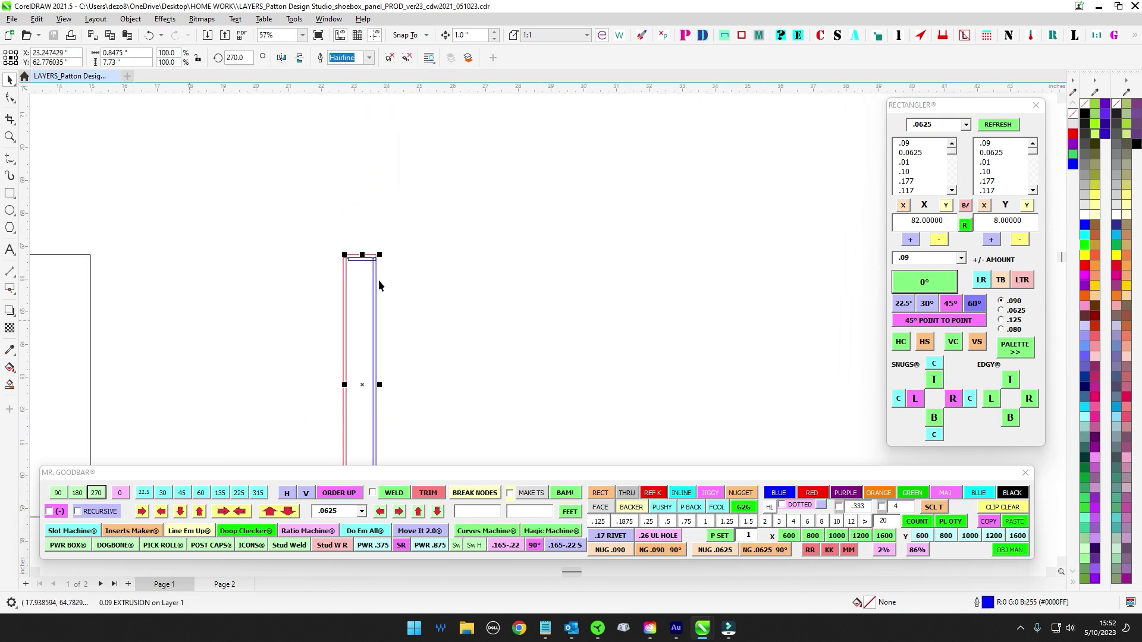
scroll(385, 278, "up", 1)
left_click(502, 242)
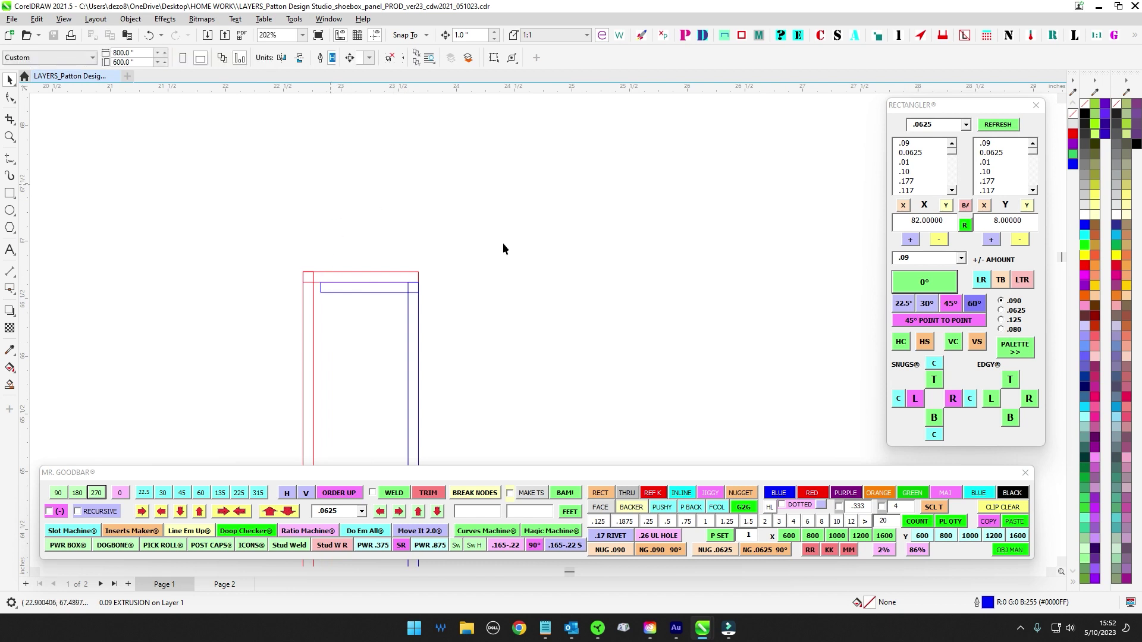
scroll(523, 265, "down", 3)
scroll(528, 294, "down", 7)
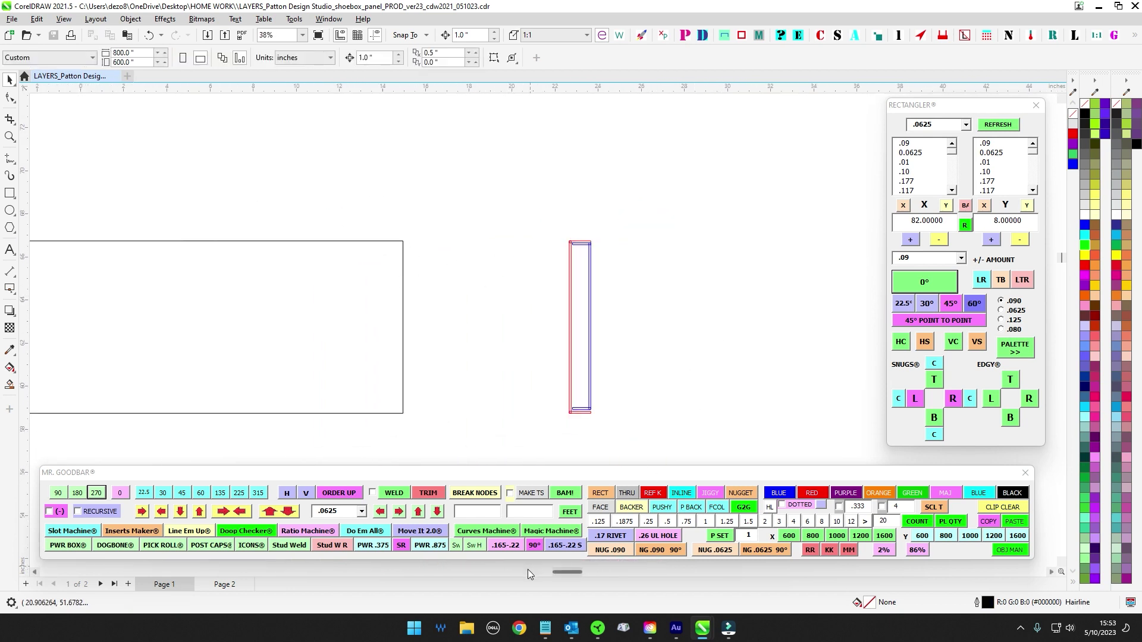
scroll(428, 350, "up", 4)
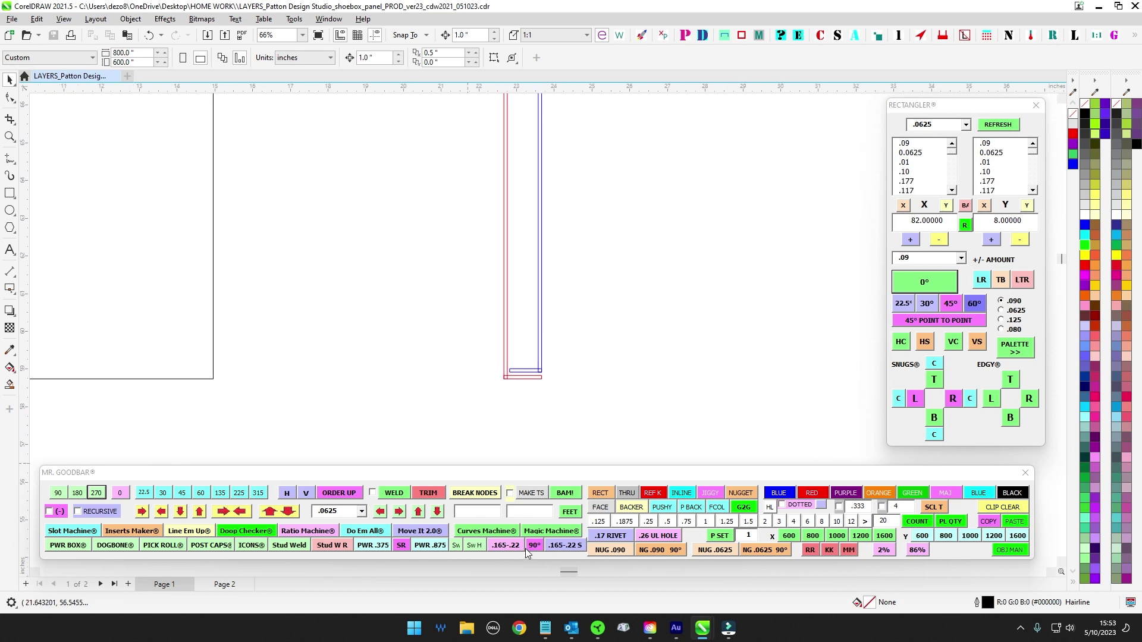
left_click_drag(591, 286, 593, 333)
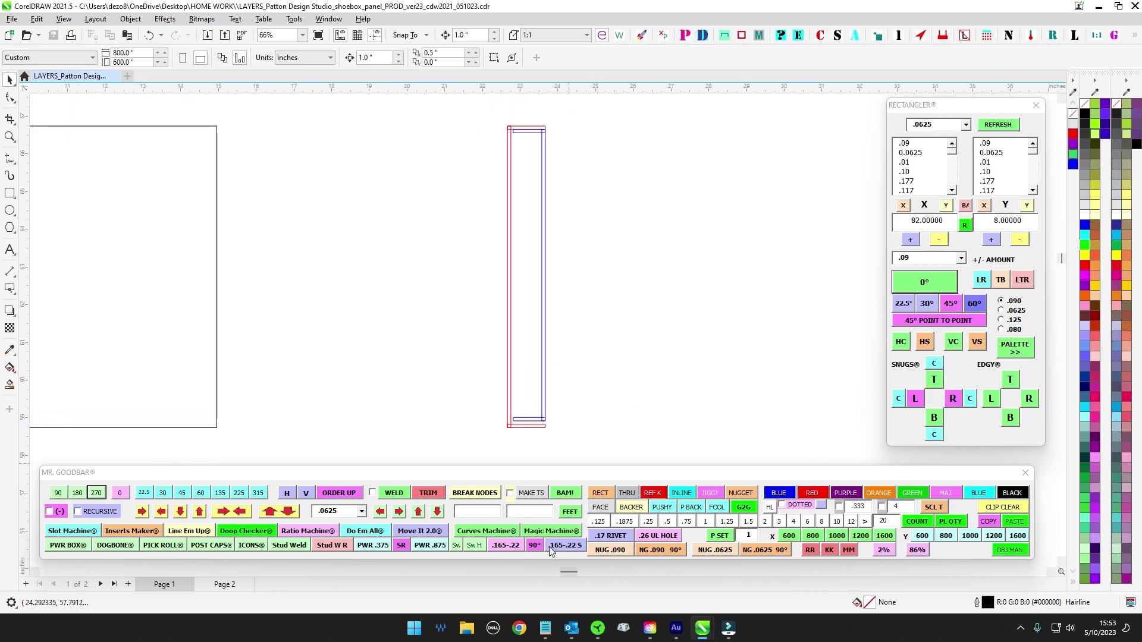
Step: Insert a .165-.22 roval hole group and place it centered on the red extrusion's lower outer edge
left_click(505, 545)
scroll(552, 357, "up", 2)
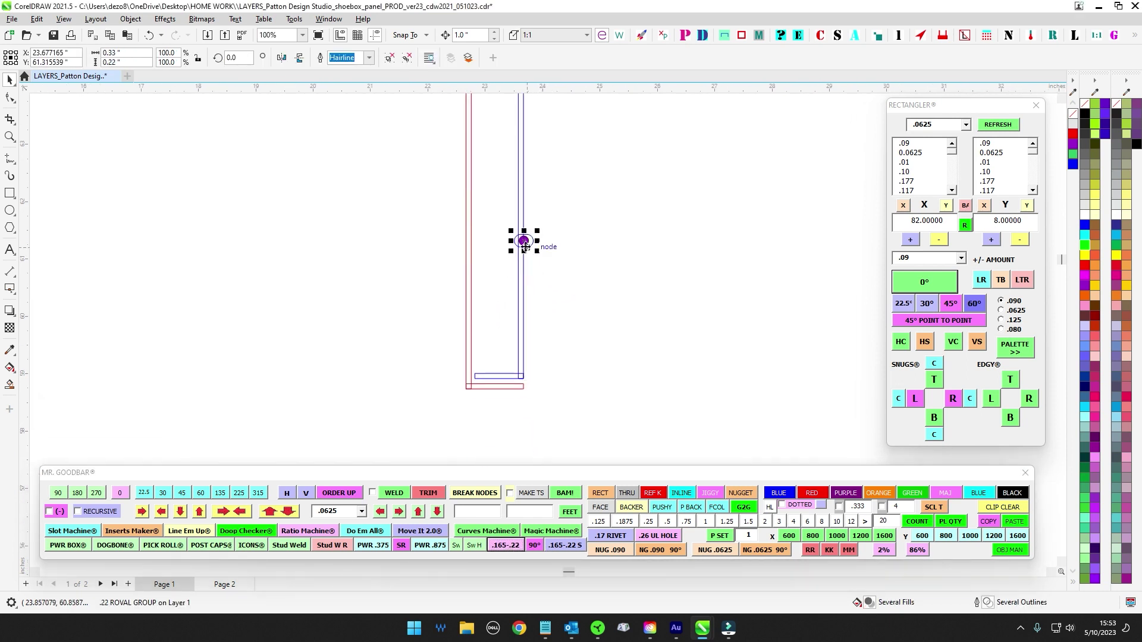
left_click_drag(525, 246, 443, 387)
scroll(523, 393, "up", 5)
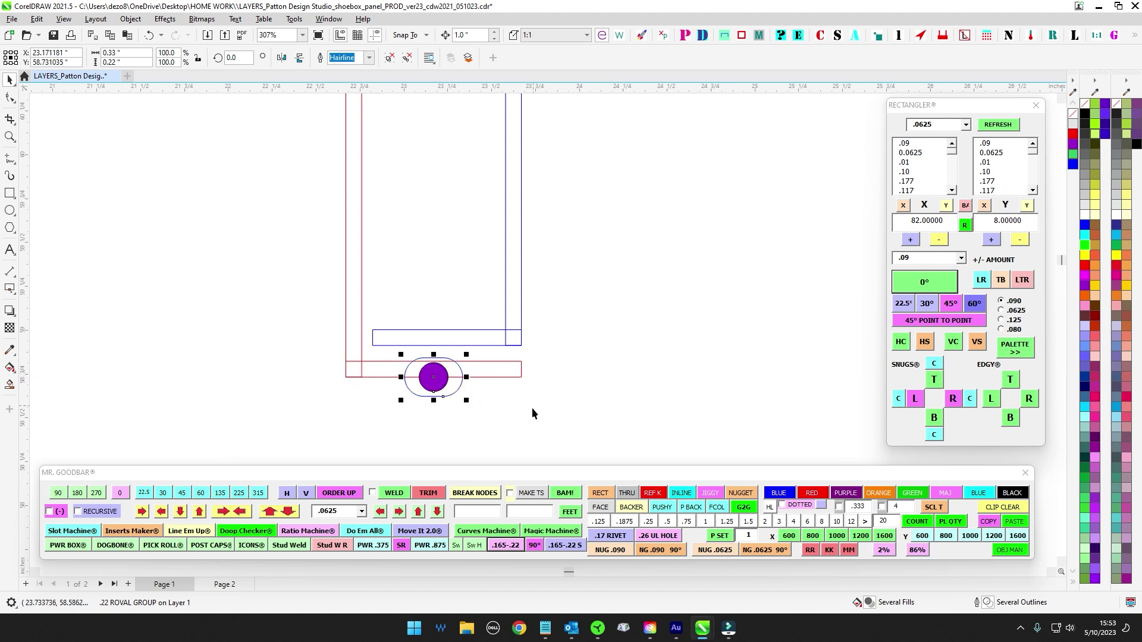
Step: Examine the roval hole group against the red extrusion's lower flange and the neighboring blue flange, leaving the group selected
left_click(532, 408)
left_click(438, 387)
scroll(456, 387, "up", 3)
key("Escape")
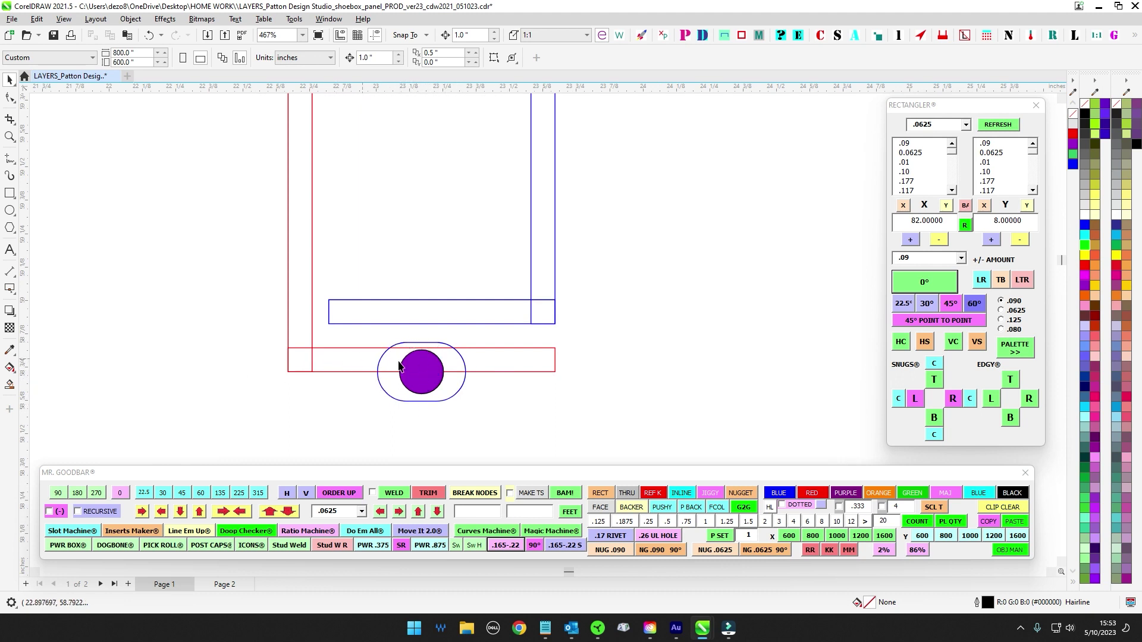
left_click(333, 348)
scroll(394, 368, "down", 1)
left_click(411, 367)
scroll(407, 327, "down", 1)
left_click_drag(456, 340, 398, 381)
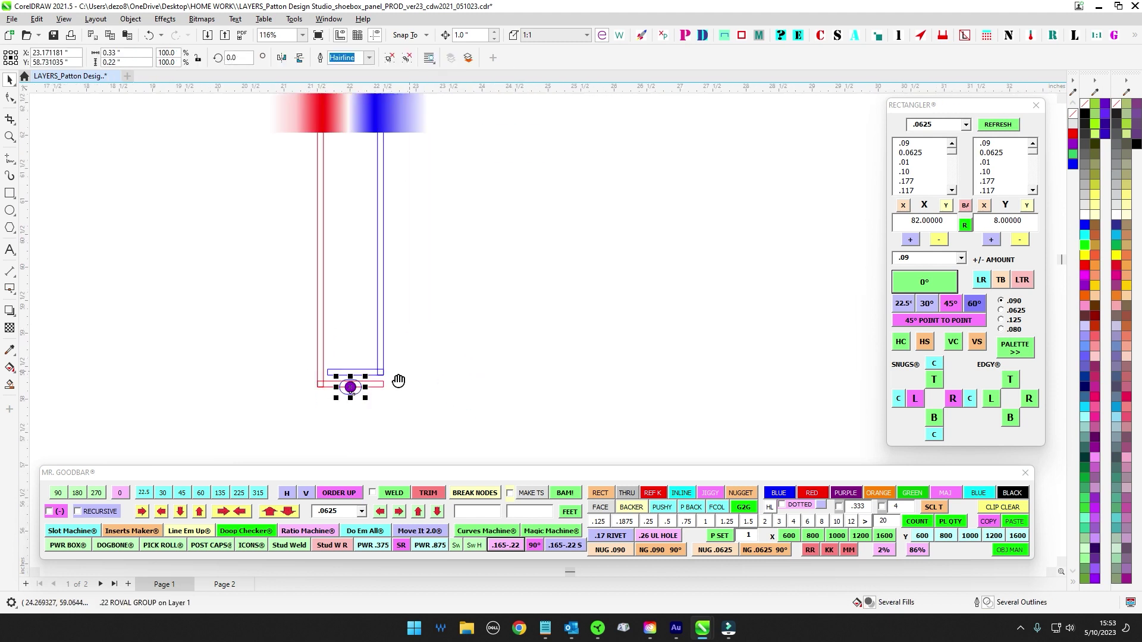
Step: Center the roval hole group on the red extrusion's top edge with Edgy and check its placement there
scroll(415, 362, "down", 2)
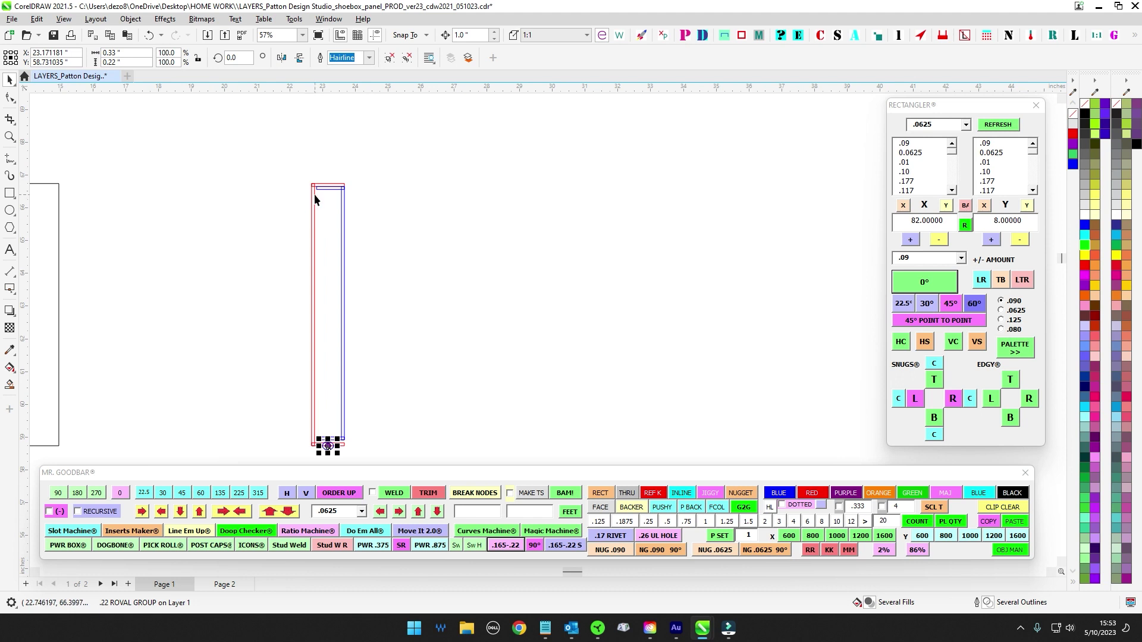
left_click(315, 199, "shift")
left_click_drag(976, 116, 583, 68)
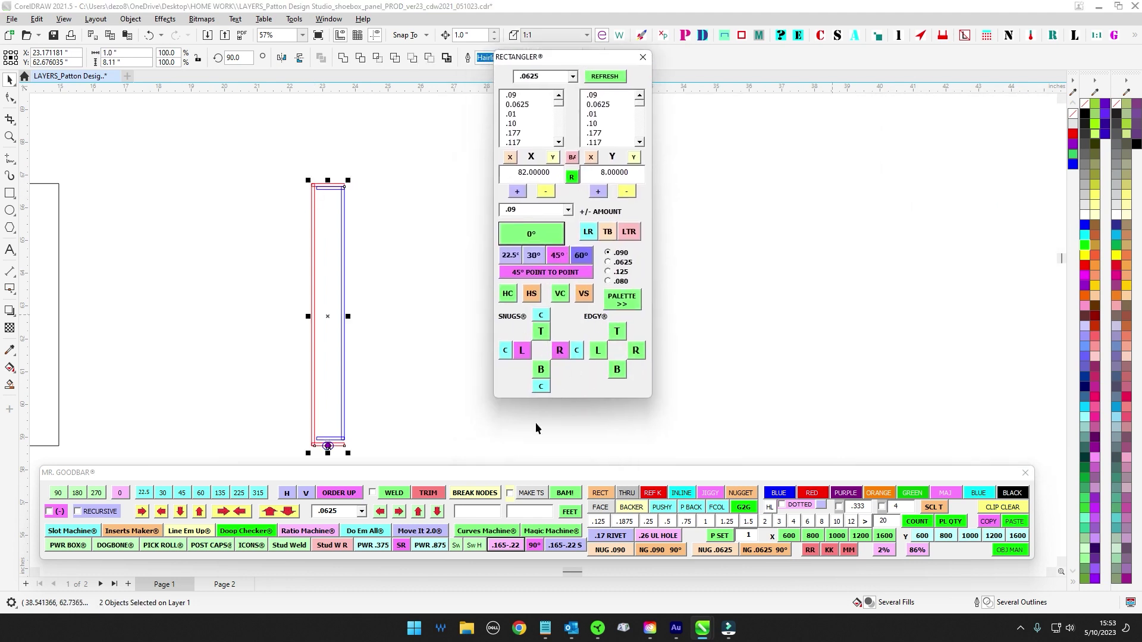
left_click(625, 333)
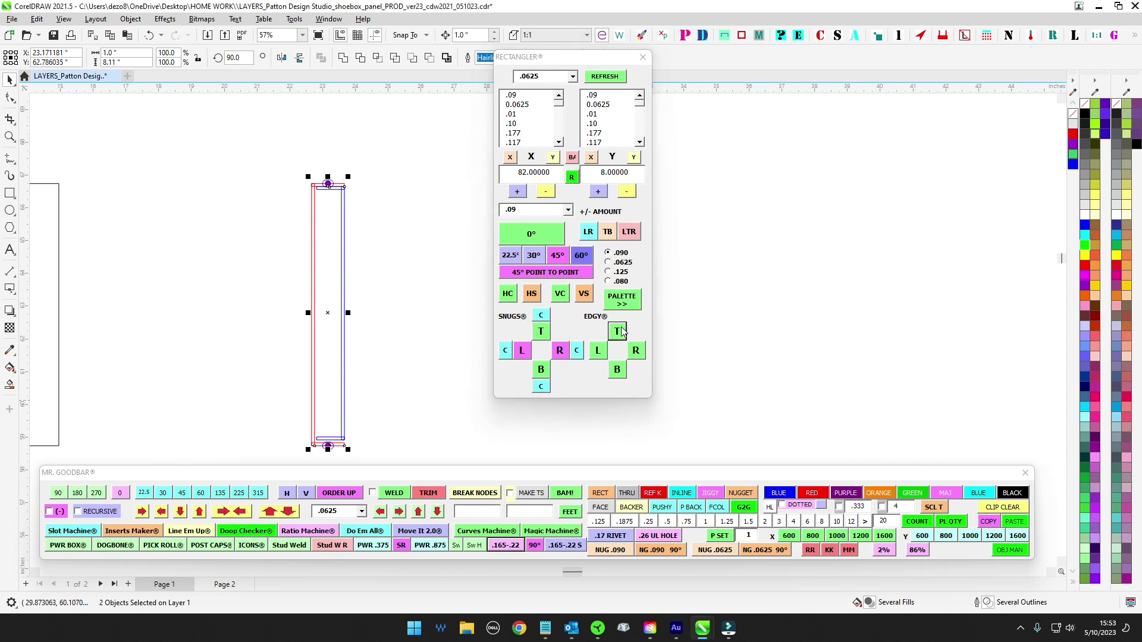
scroll(329, 172, "up", 3)
left_click(333, 169)
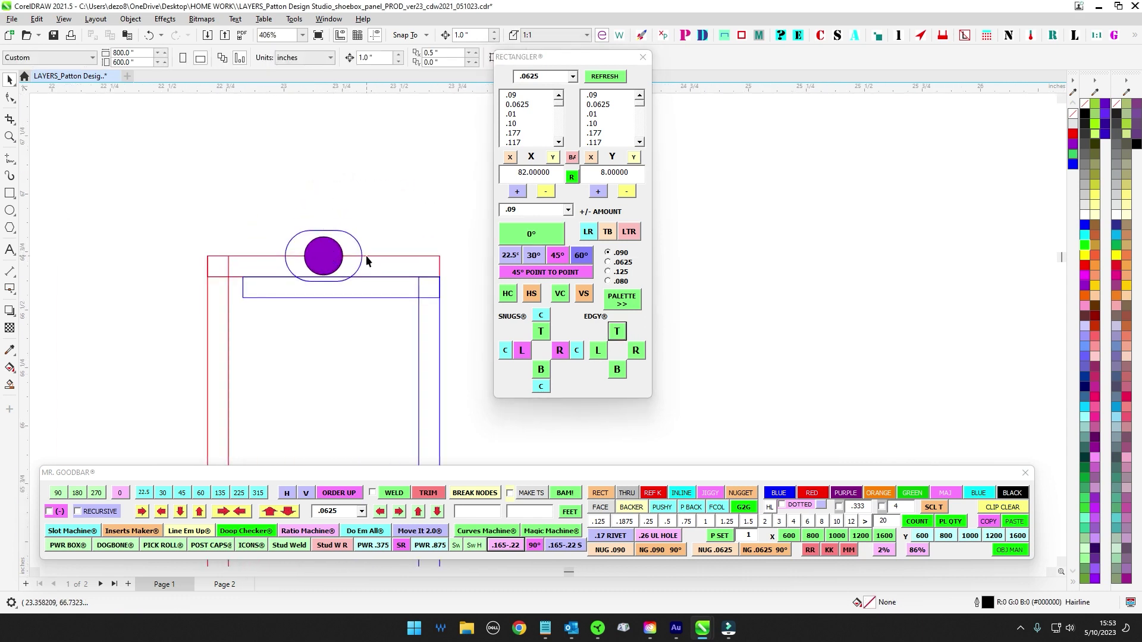
scroll(374, 251, "down", 1)
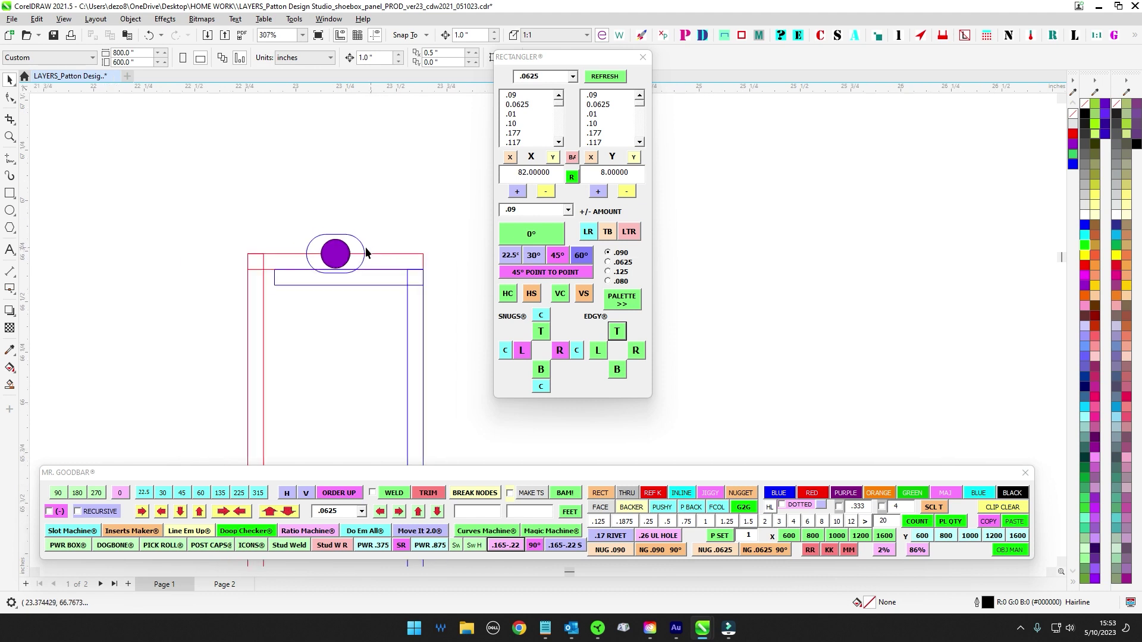
Step: Snug the upper roval hole group against the outside of the red extrusion's top edge
left_click_drag(304, 219, 388, 293)
left_click(394, 254, "shift")
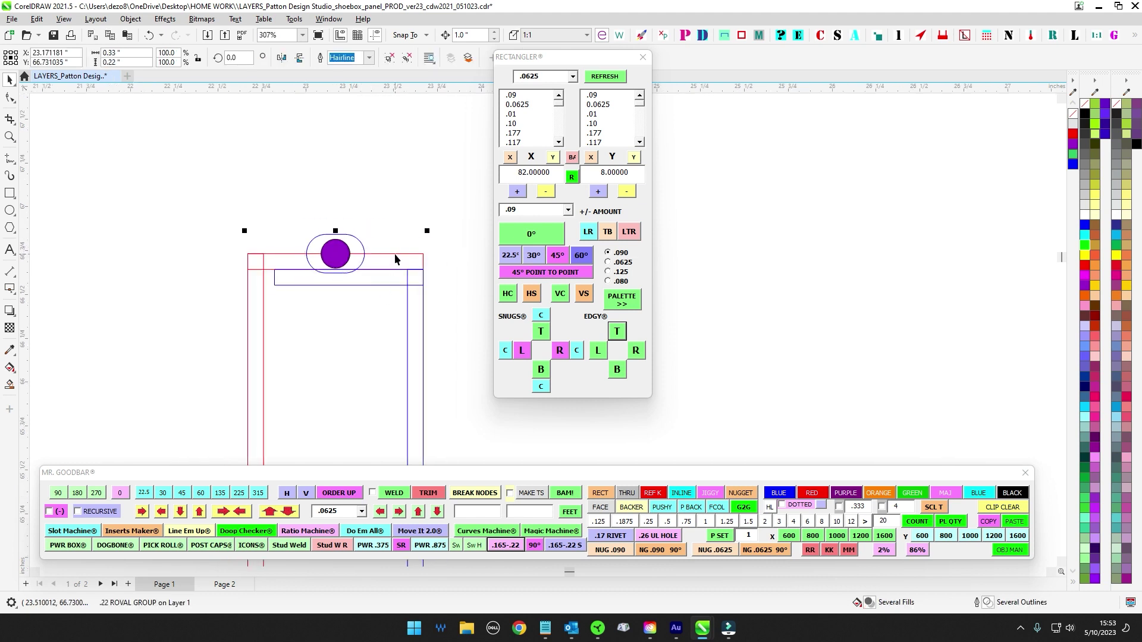
left_click(542, 332)
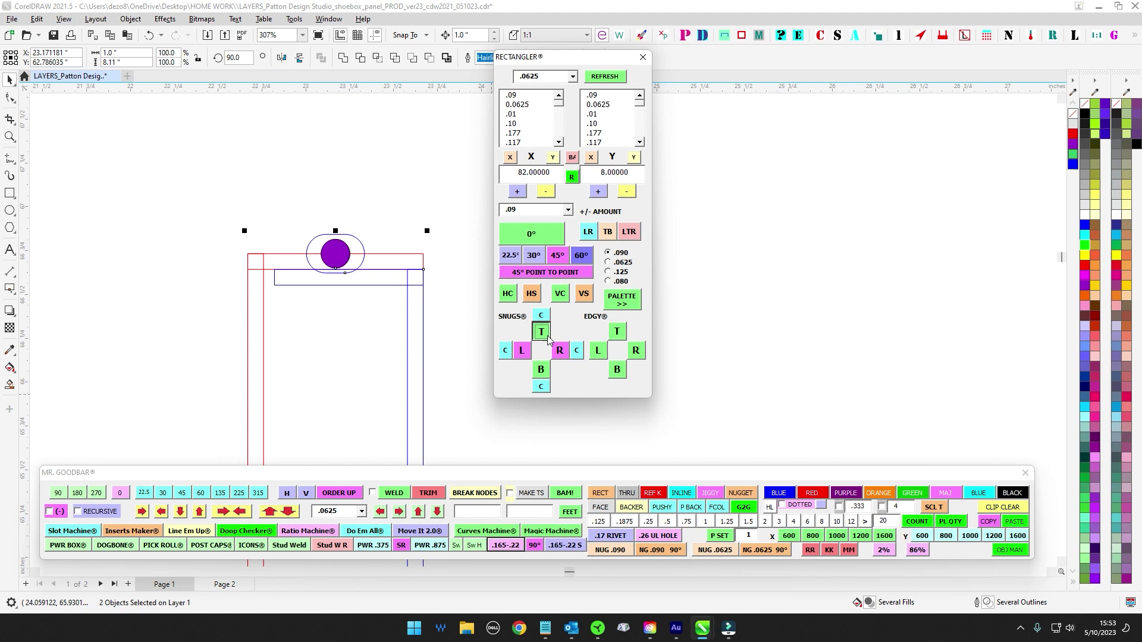
left_click(397, 152)
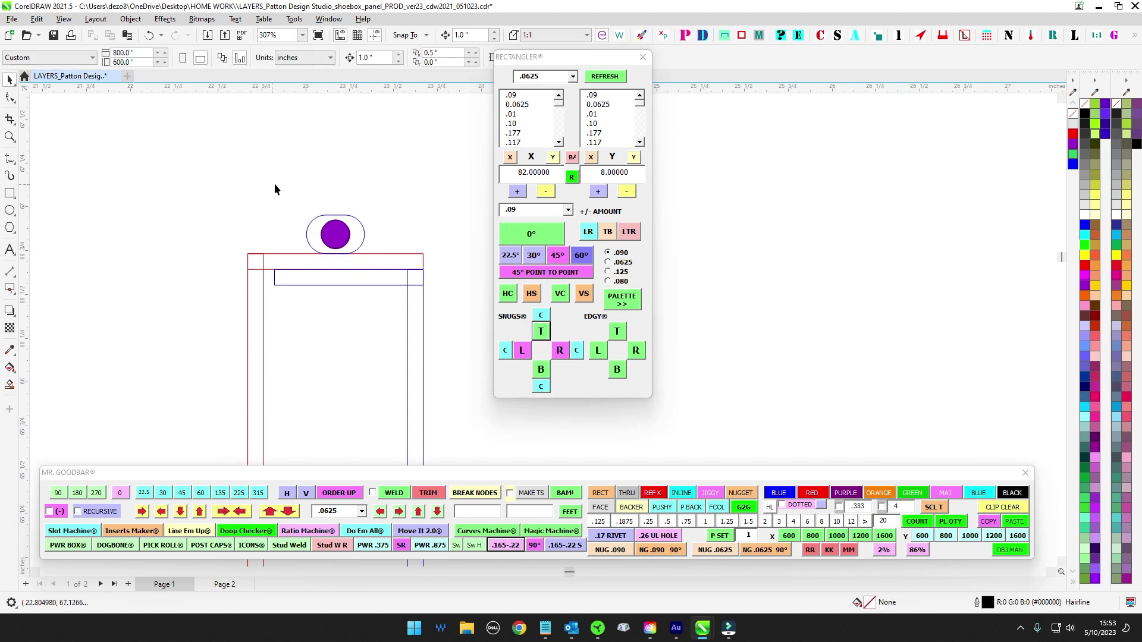
Step: Return the upper roval hole group to straddling the red extrusion's top edge with Edgy and move the Rectangler window aside
left_click(336, 250)
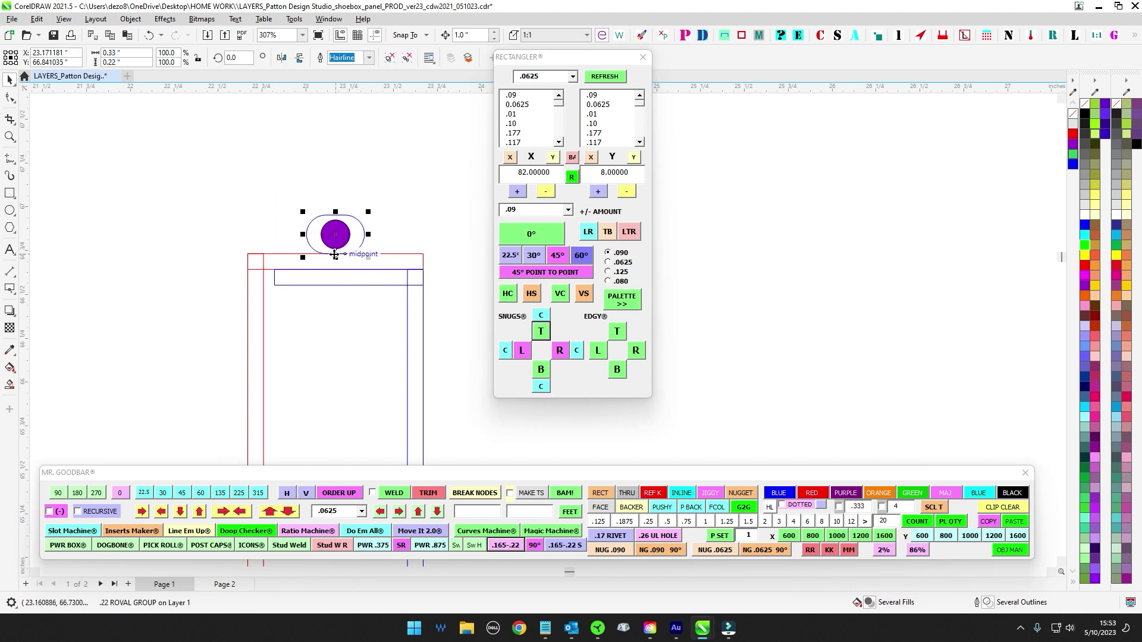
left_click(412, 254, "shift")
left_click(624, 332)
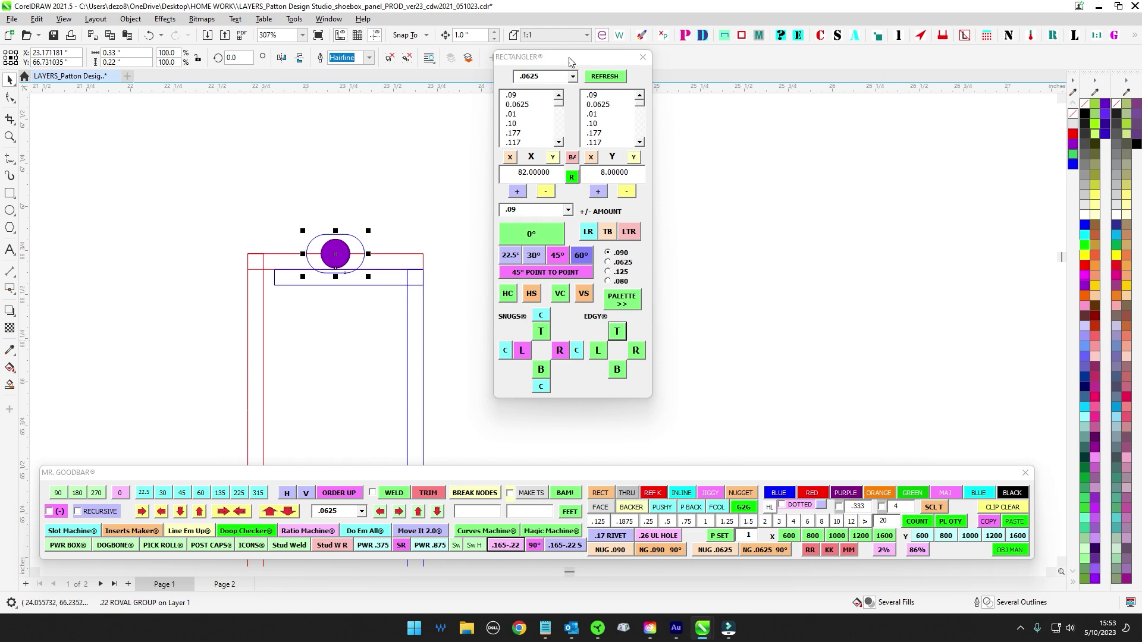
left_click_drag(569, 61, 961, 111)
left_click(536, 252)
scroll(315, 190, "up", 1)
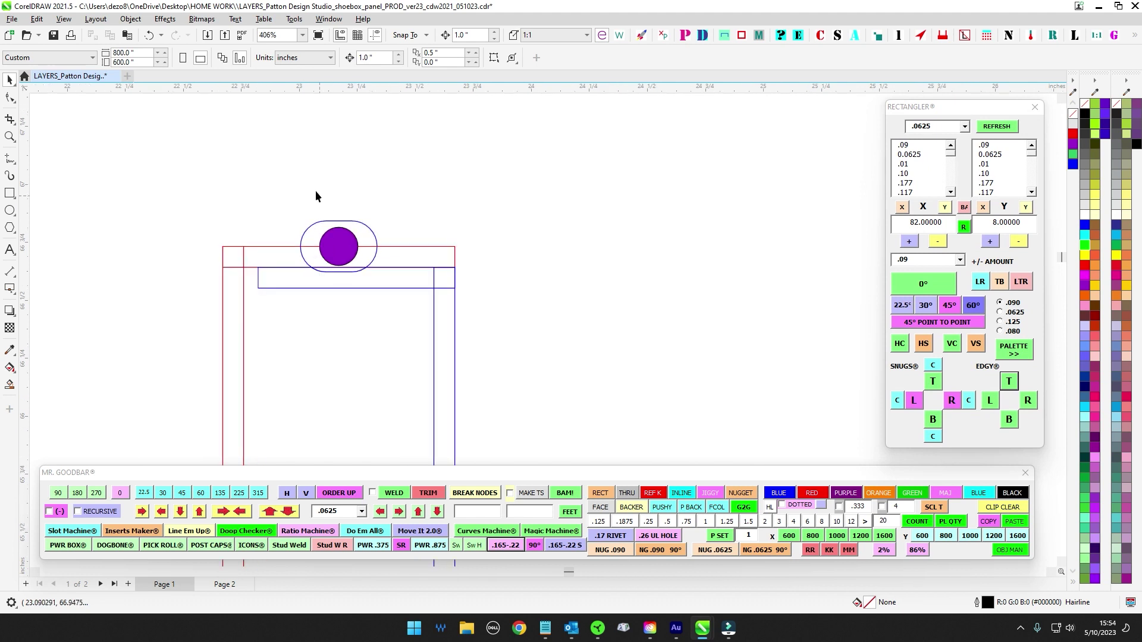
Step: Nudge the upper roval hole group down by 0.0625 and the lower roval hole group up by 0.125, toward the profile's interior
left_click_drag(434, 355, 436, 353)
scroll(472, 256, "down", 1)
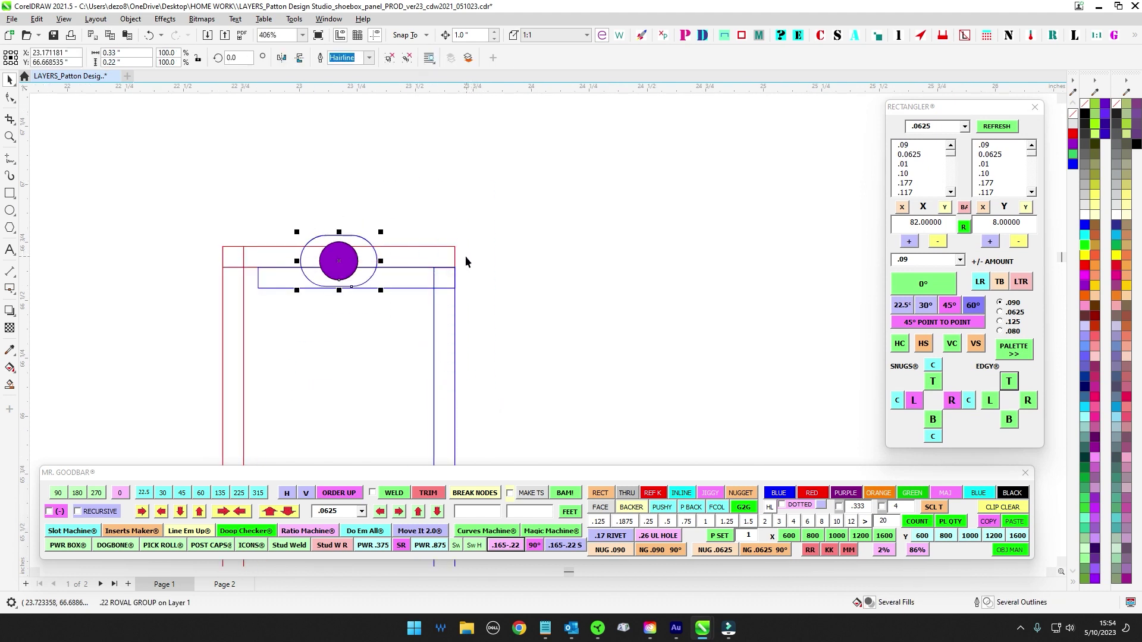
scroll(483, 286, "down", 7)
scroll(545, 267, "down", 4)
scroll(505, 250, "up", 8)
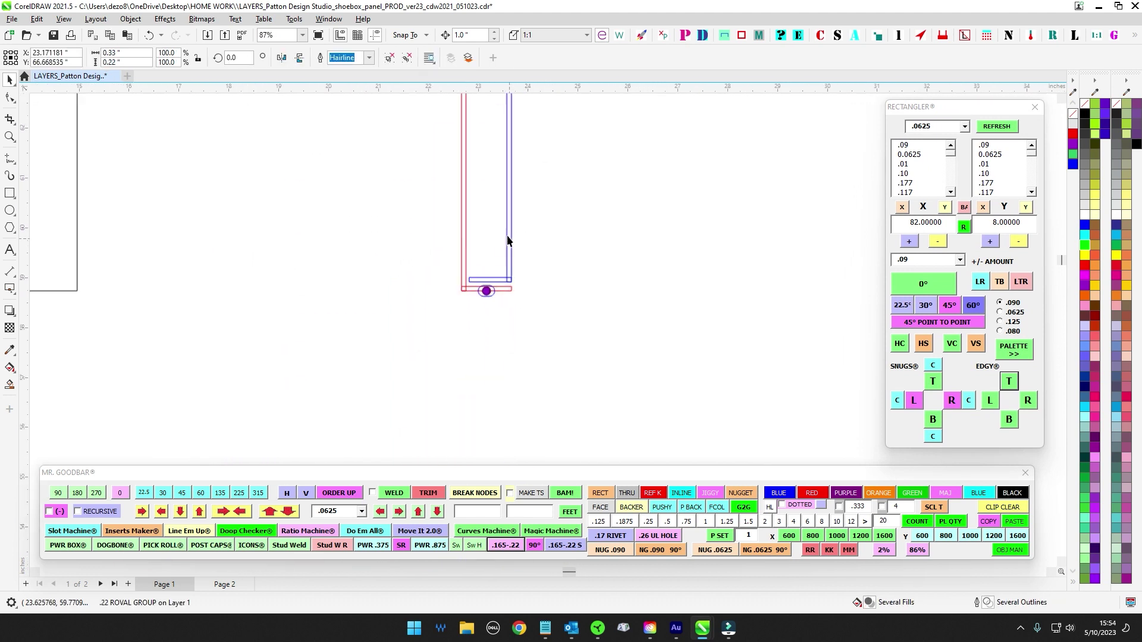
scroll(464, 261, "up", 1)
left_click_drag(459, 310, 580, 475)
key("ctrl+Up")
key("ctrl+Up")
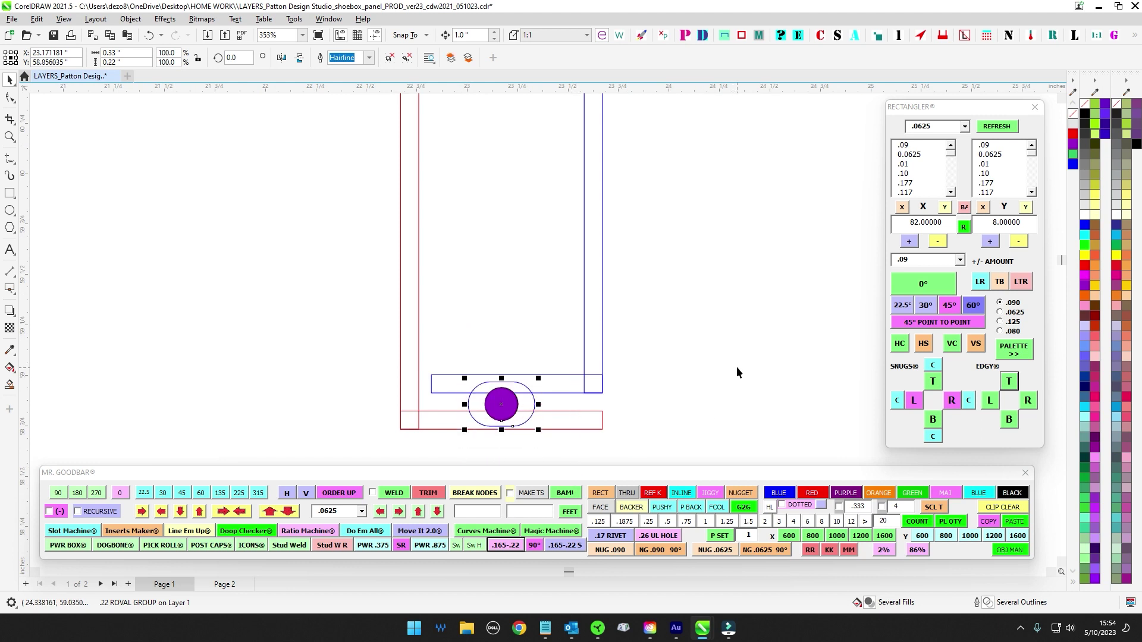
Step: Examine the lower roval hole group's position relative to the red and blue extrusions' lower flanges
left_click(732, 357)
scroll(722, 340, "down", 8)
scroll(562, 402, "up", 8)
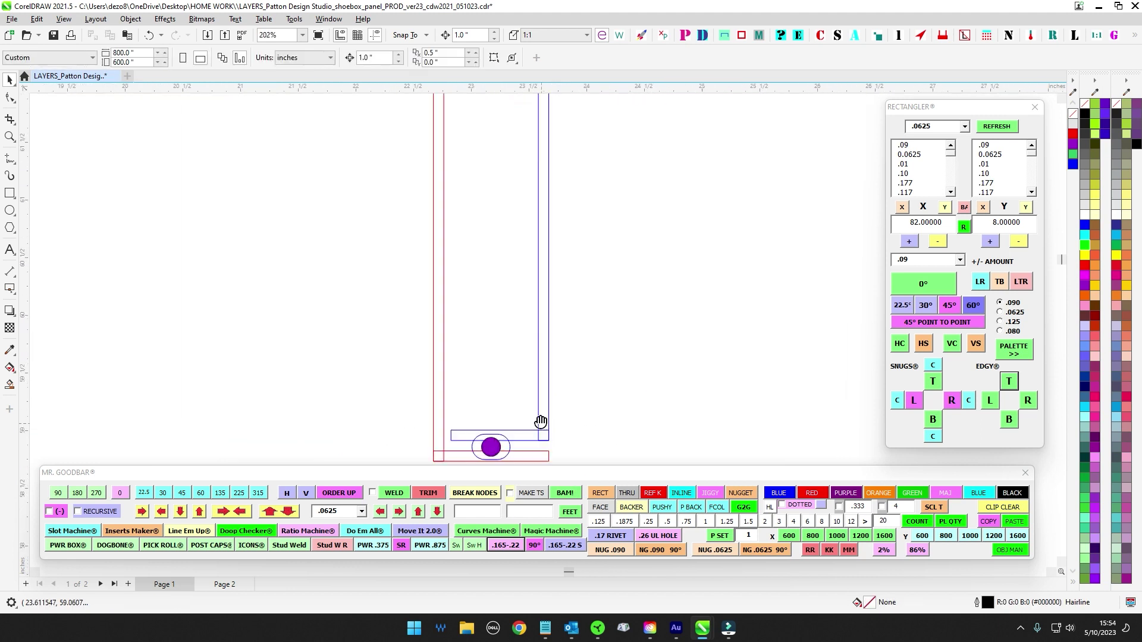
scroll(383, 254, "up", 1)
left_click(327, 307)
left_click(331, 157)
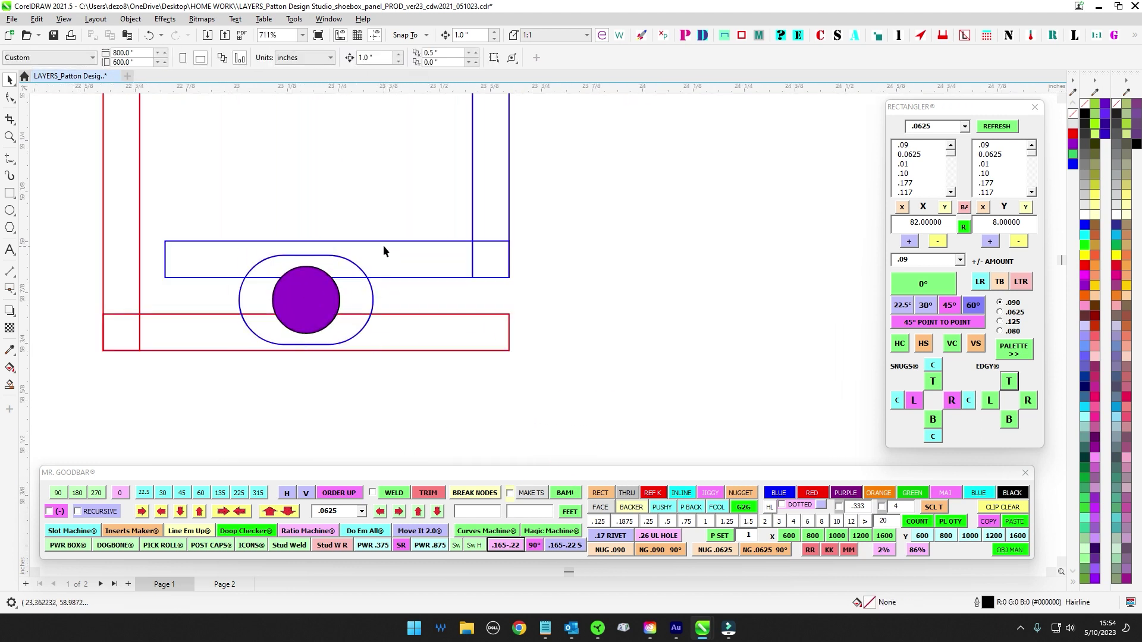
left_click(380, 241)
left_click(730, 324)
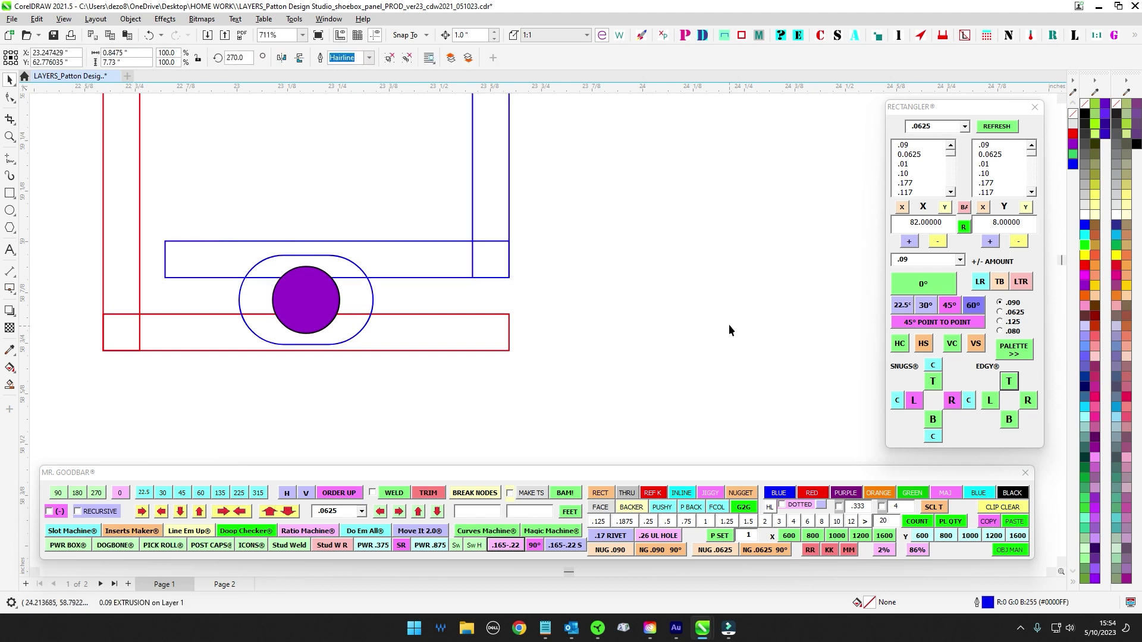
Step: Check the upper roval hole group against the red and blue extrusions' top flanges and review the overall layout
scroll(729, 324, "down", 4)
scroll(678, 309, "down", 1)
scroll(527, 324, "up", 4)
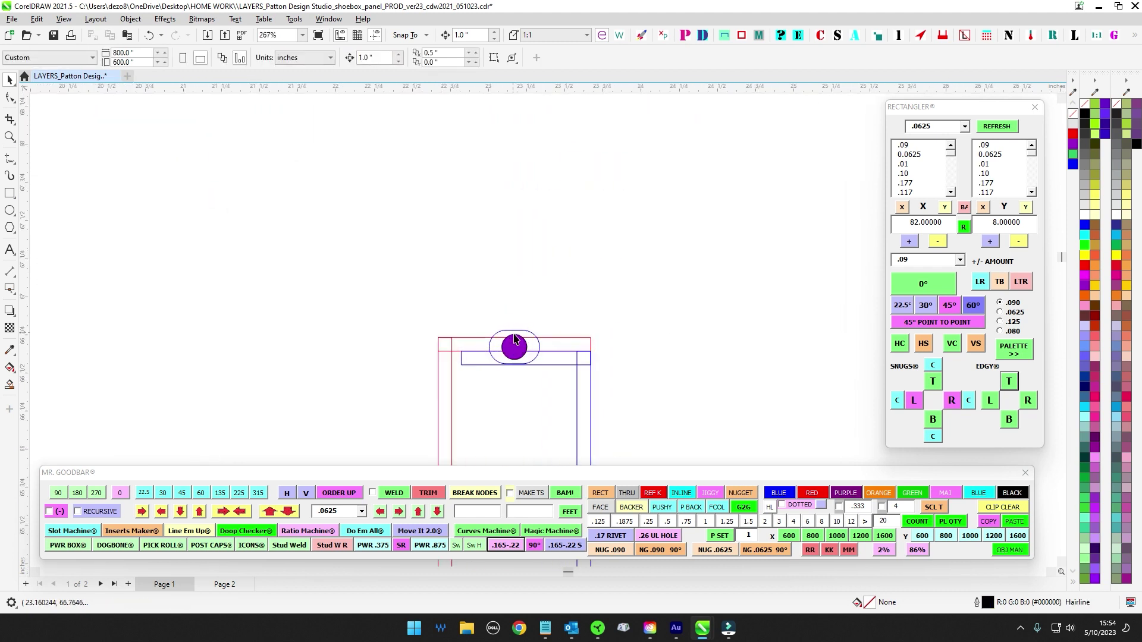
left_click(509, 359)
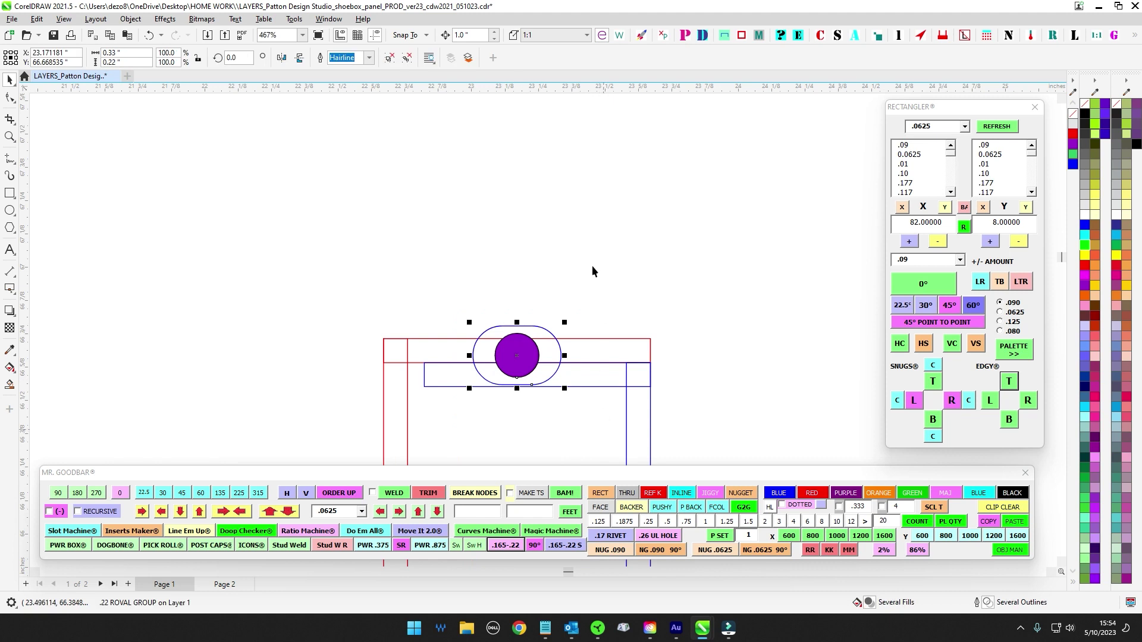
scroll(592, 266, "down", 7)
left_click(740, 320)
scroll(625, 243, "up", 2)
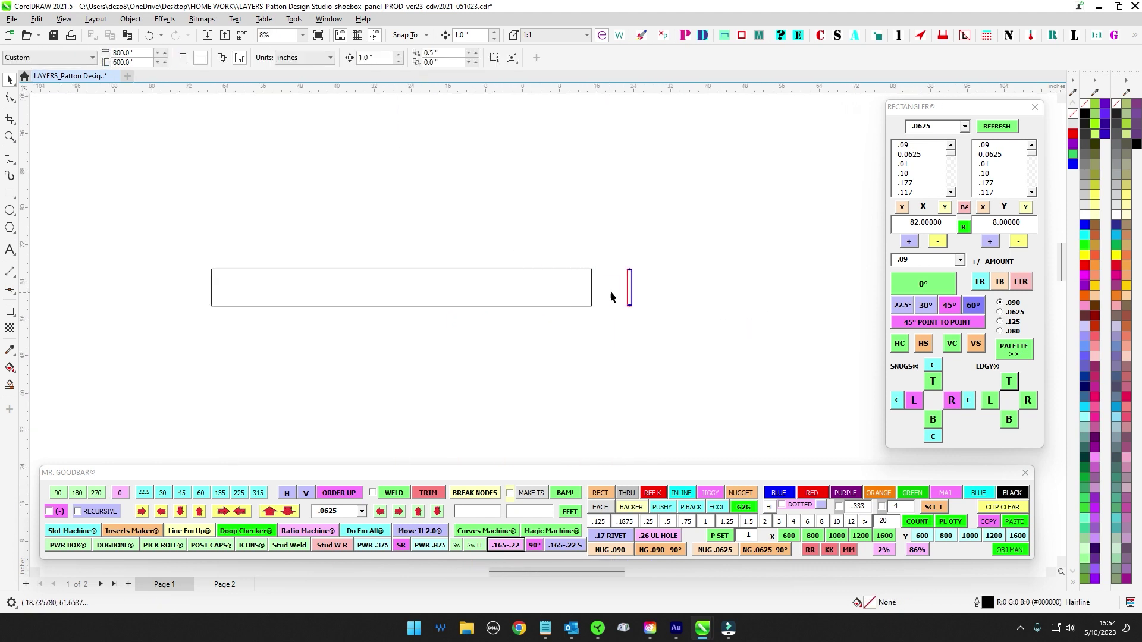
Step: Inspect the red extrusion's top flange, then the whole red and blue extrusions by selecting each in turn
scroll(624, 241, "up", 7)
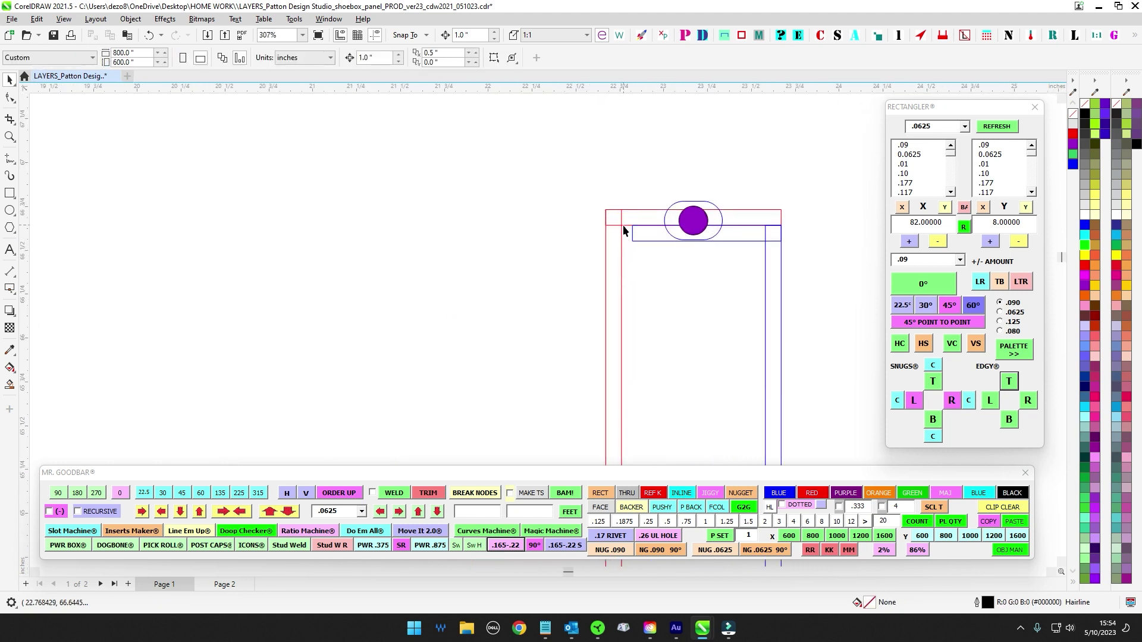
left_click(624, 230)
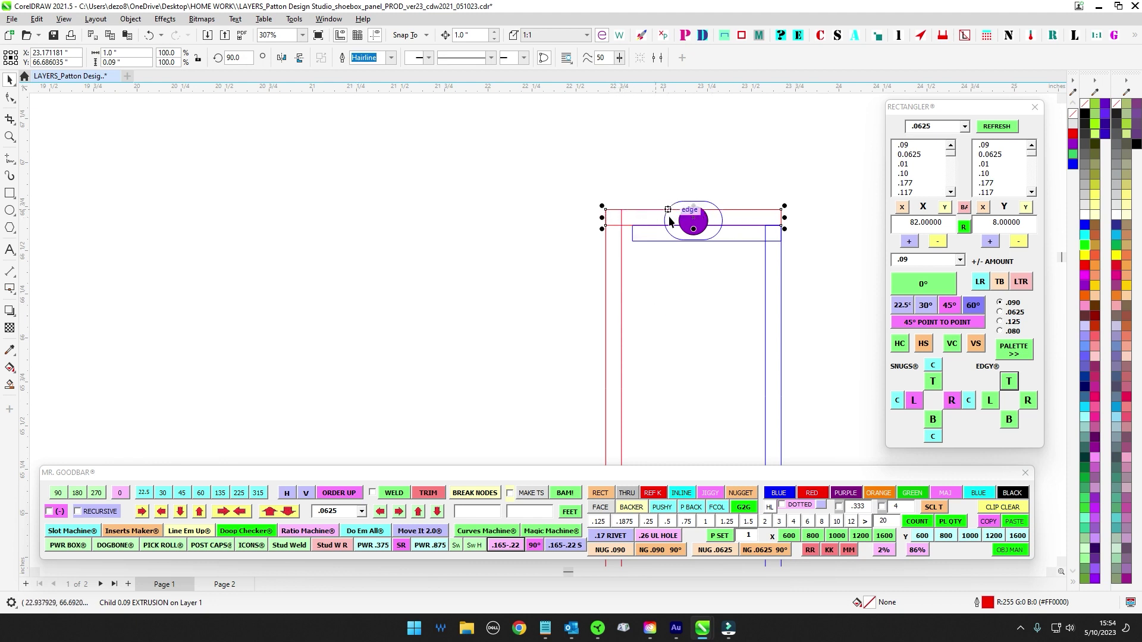
scroll(630, 279, "down", 1)
left_click(629, 276)
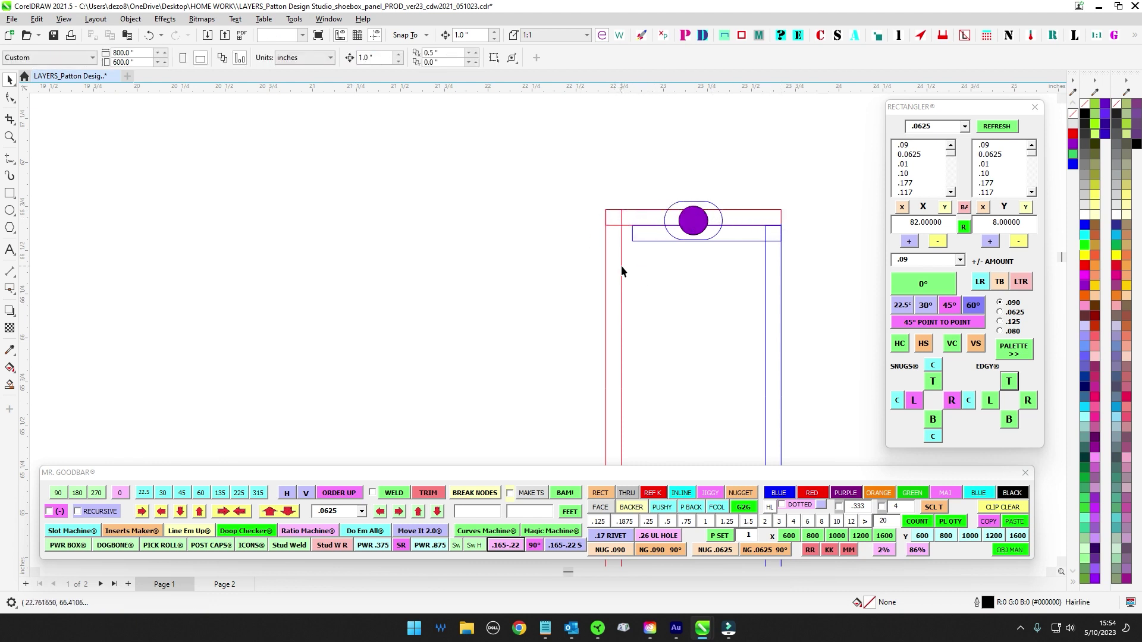
left_click(622, 269)
scroll(642, 280, "down", 3)
left_click_drag(570, 296, 622, 171)
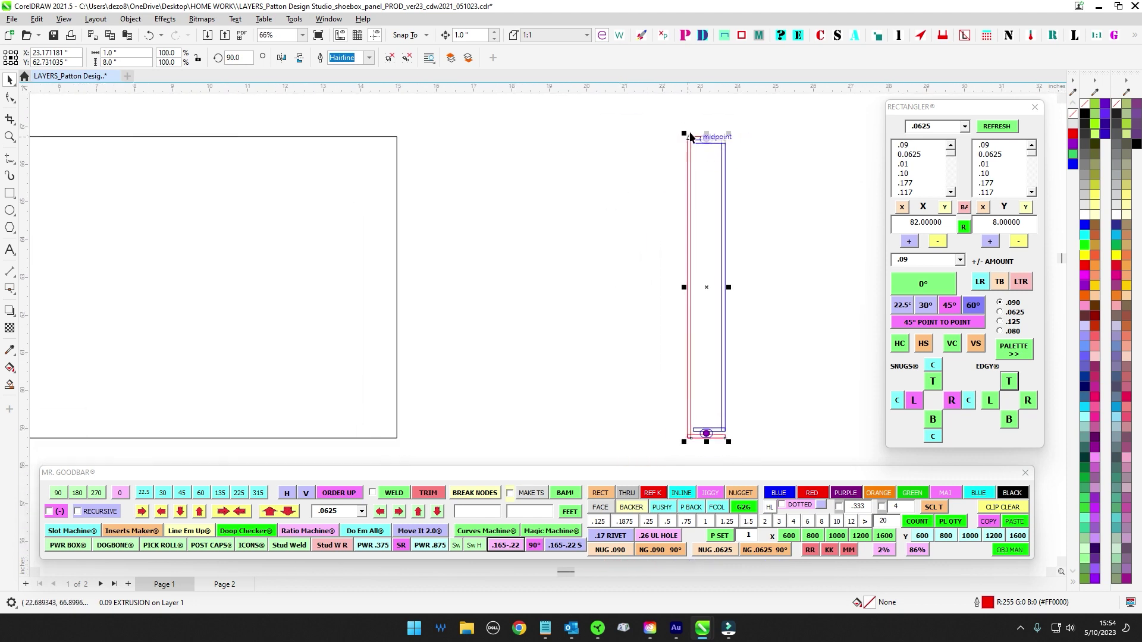
left_click_drag(609, 308, 471, 286)
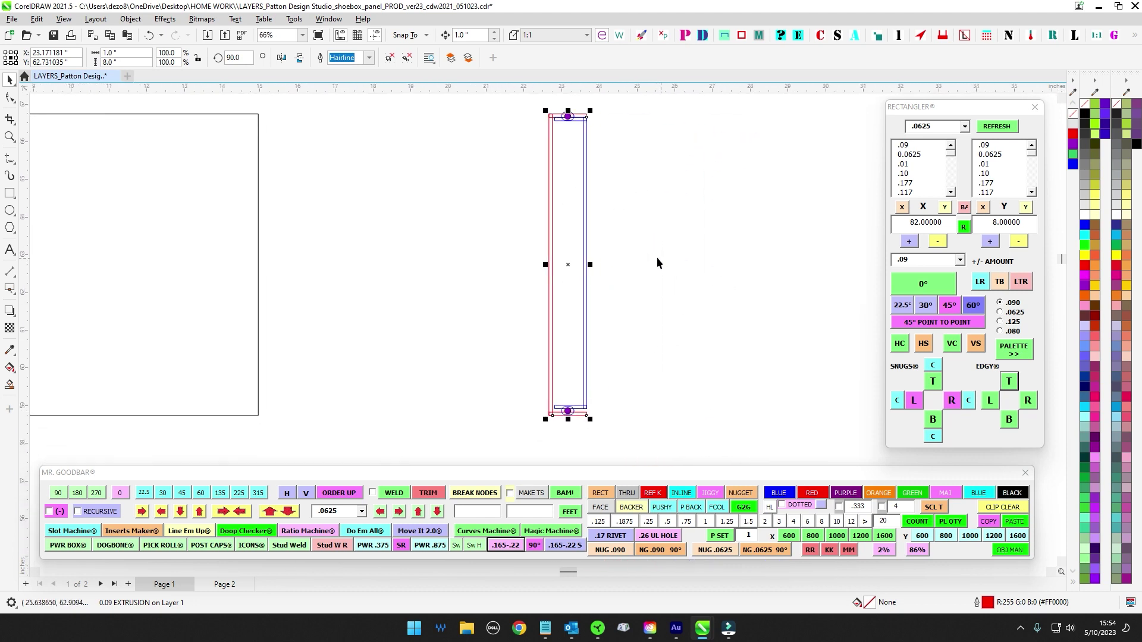
left_click(587, 219)
scroll(658, 338, "down", 15)
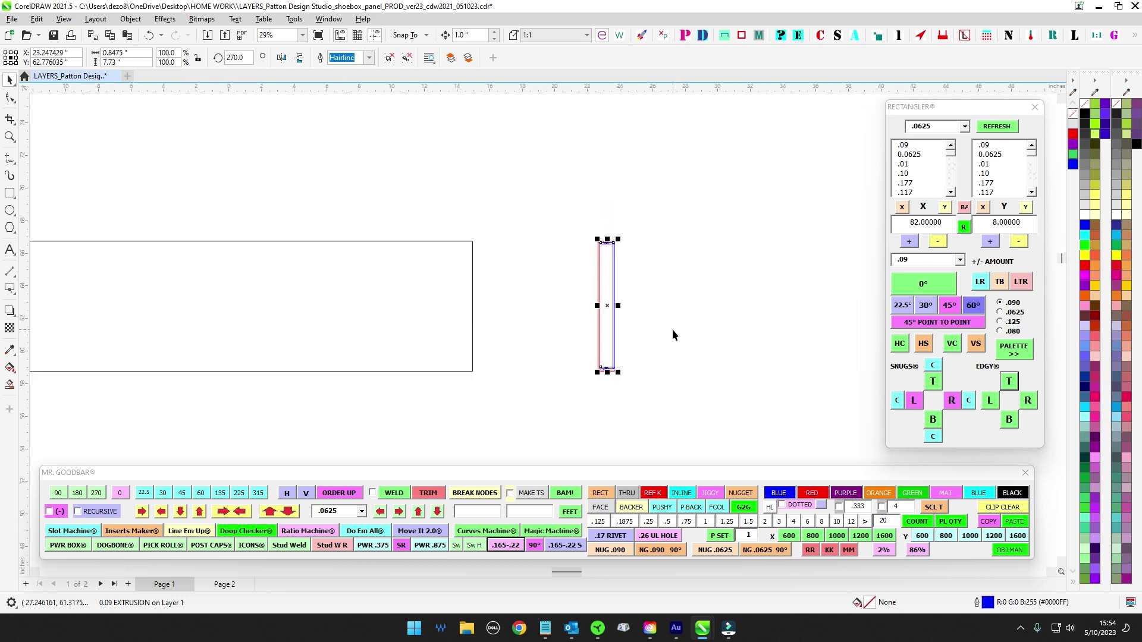
left_click(717, 347)
scroll(720, 370, "down", 1)
left_click_drag(721, 378, 587, 270)
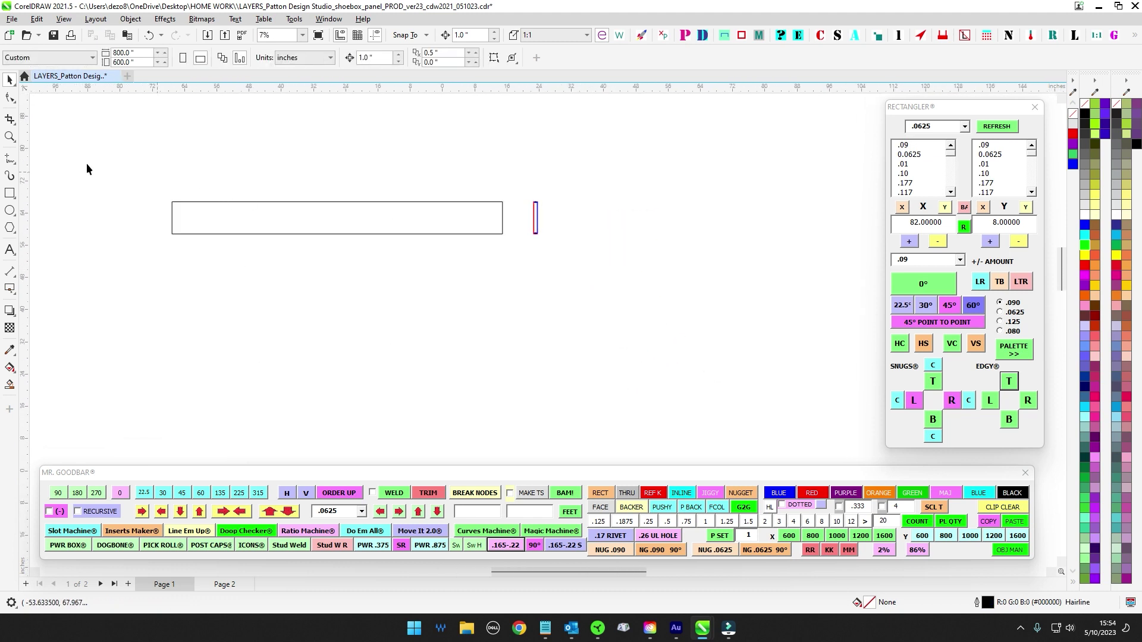
Step: Select the 82 by 8 panel rectangle, then both nested extrusions with their roval groups, to review the parts
left_click_drag(56, 152, 512, 321)
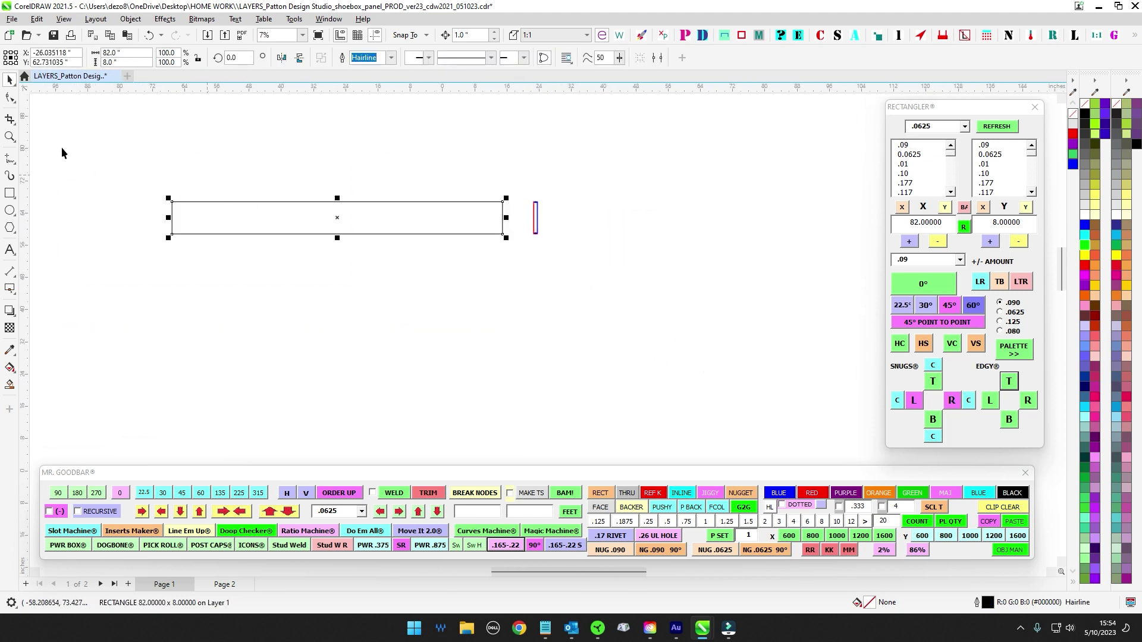
left_click_drag(62, 148, 806, 340)
left_click(806, 340)
left_click_drag(676, 205, 726, 306)
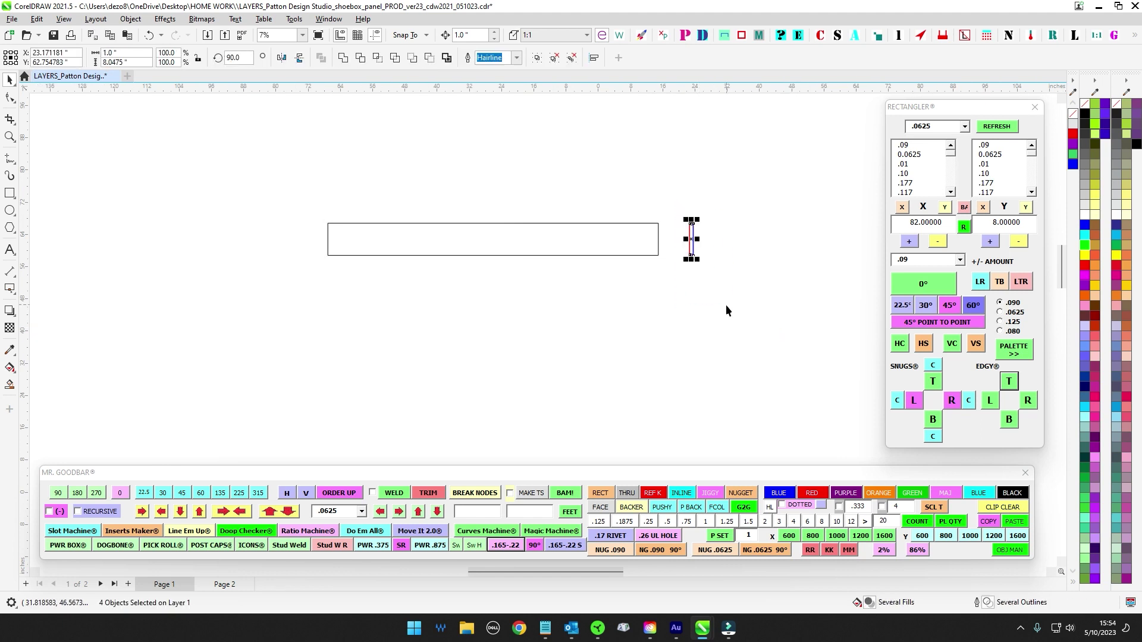
scroll(718, 262, "up", 1)
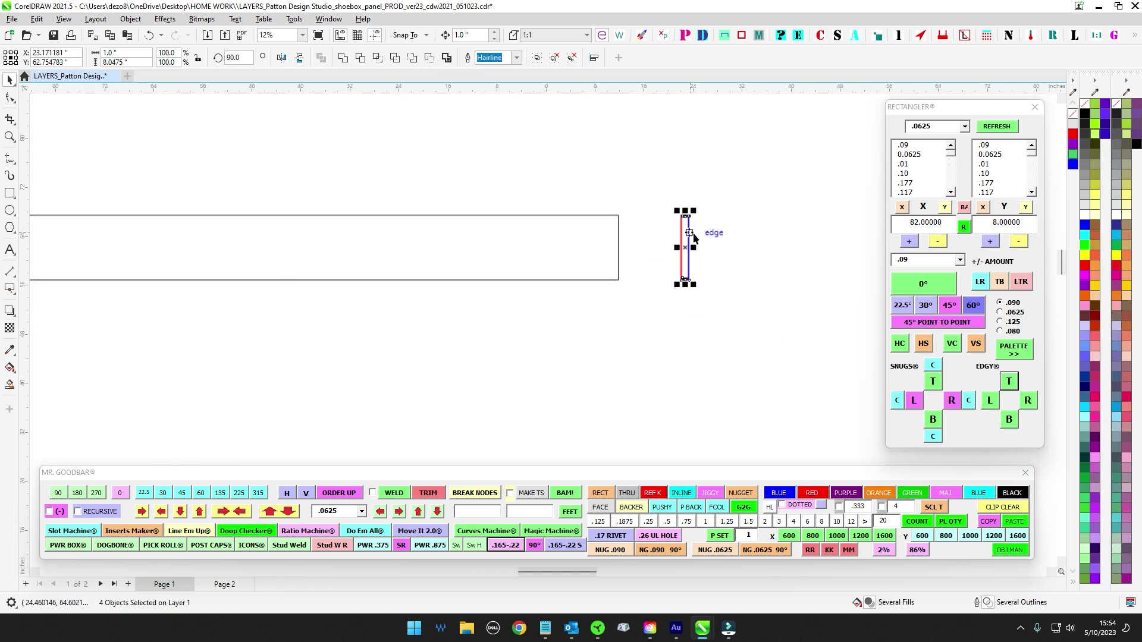
left_click(766, 304)
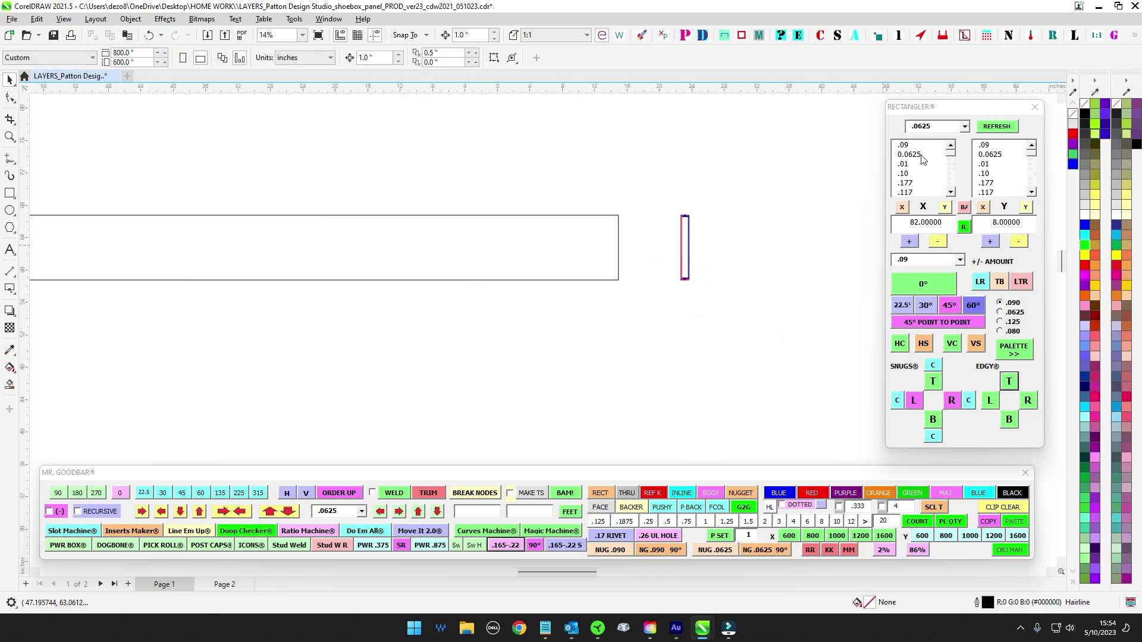
Step: Load the panel rectangle's 82 width and 8 height into Rectangler's X and Y sizes
mouse_move(941, 109)
left_mouse_down()
mouse_move(615, 145)
mouse_move(932, 116)
left_mouse_up()
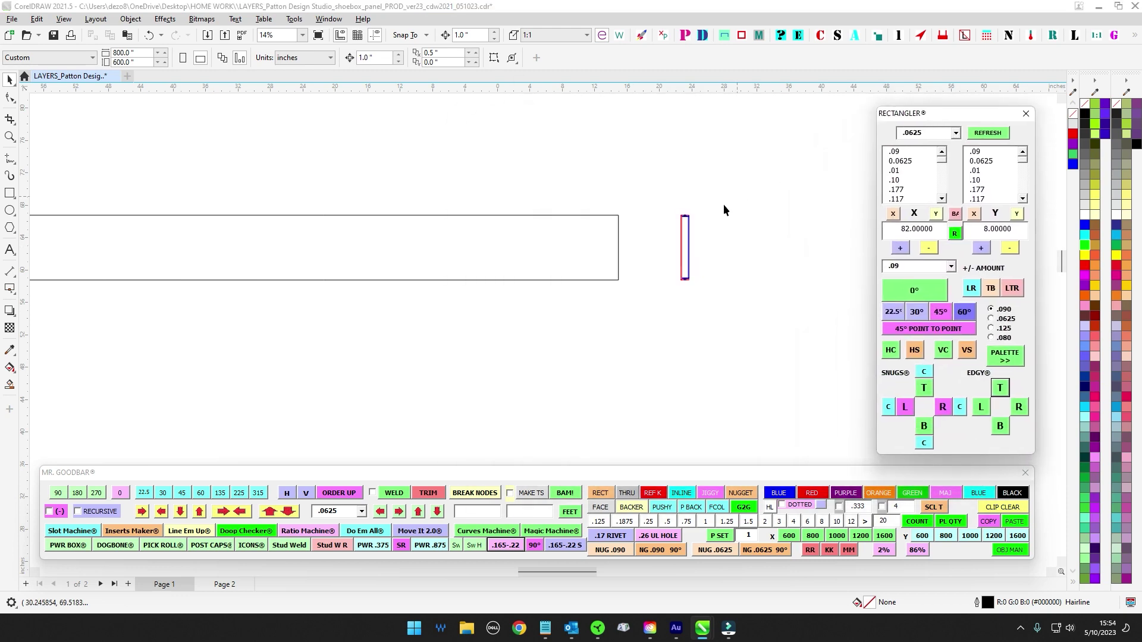
left_click(619, 220)
left_click(892, 213)
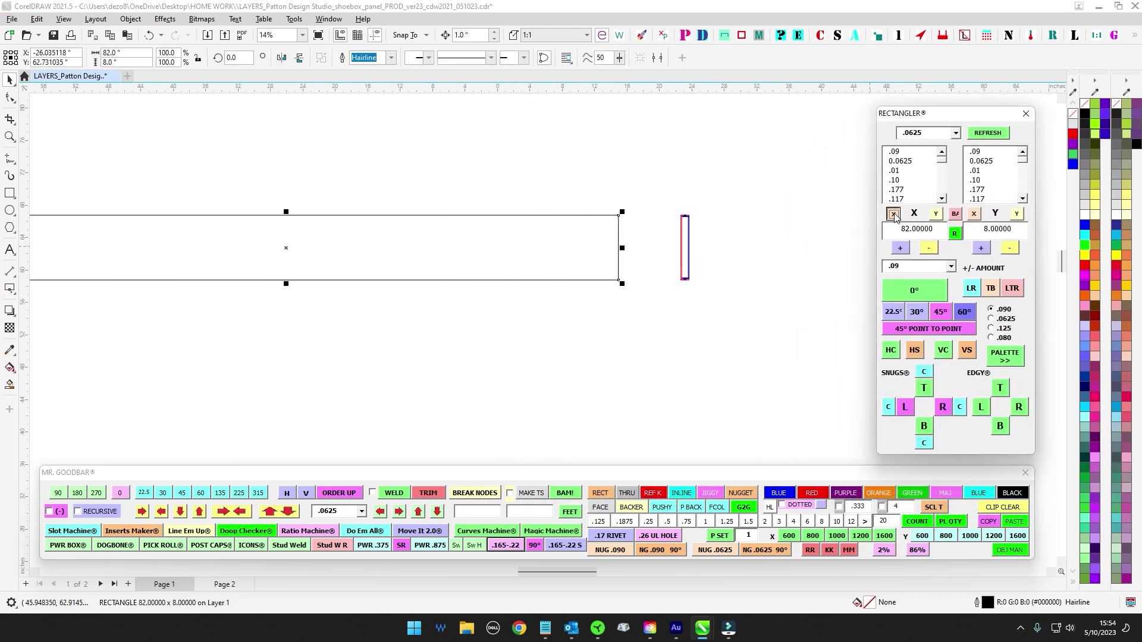
left_click(1014, 216)
Step: Compare the panel rectangle with the upper end of the nested extrusions beside it
scroll(412, 277, "down", 3)
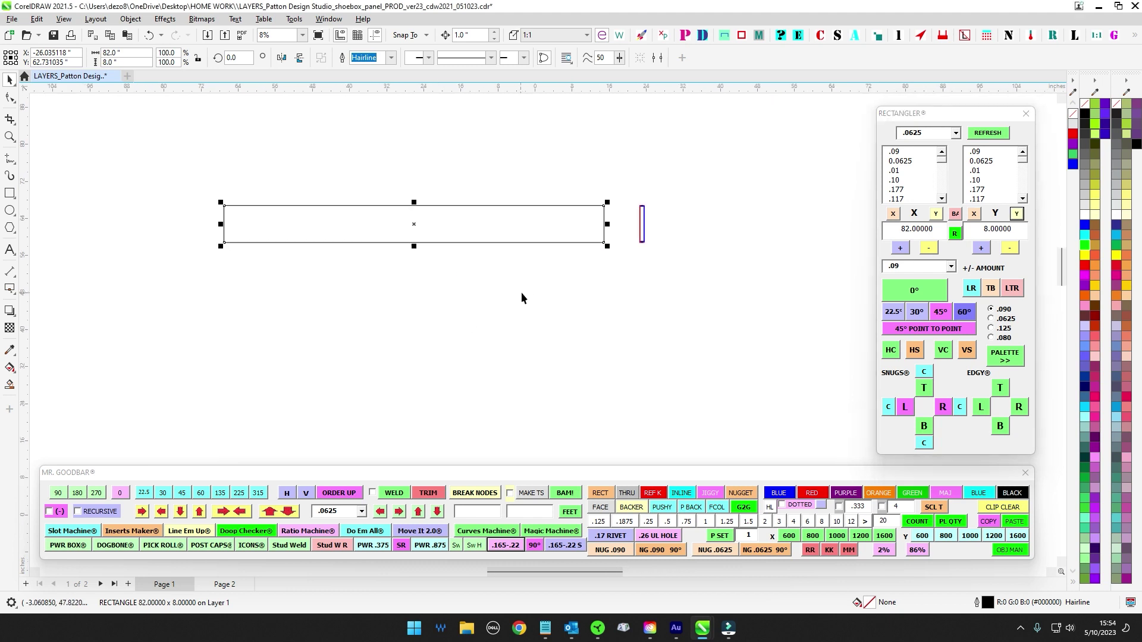
scroll(627, 211, "up", 3)
scroll(627, 211, "up", 5)
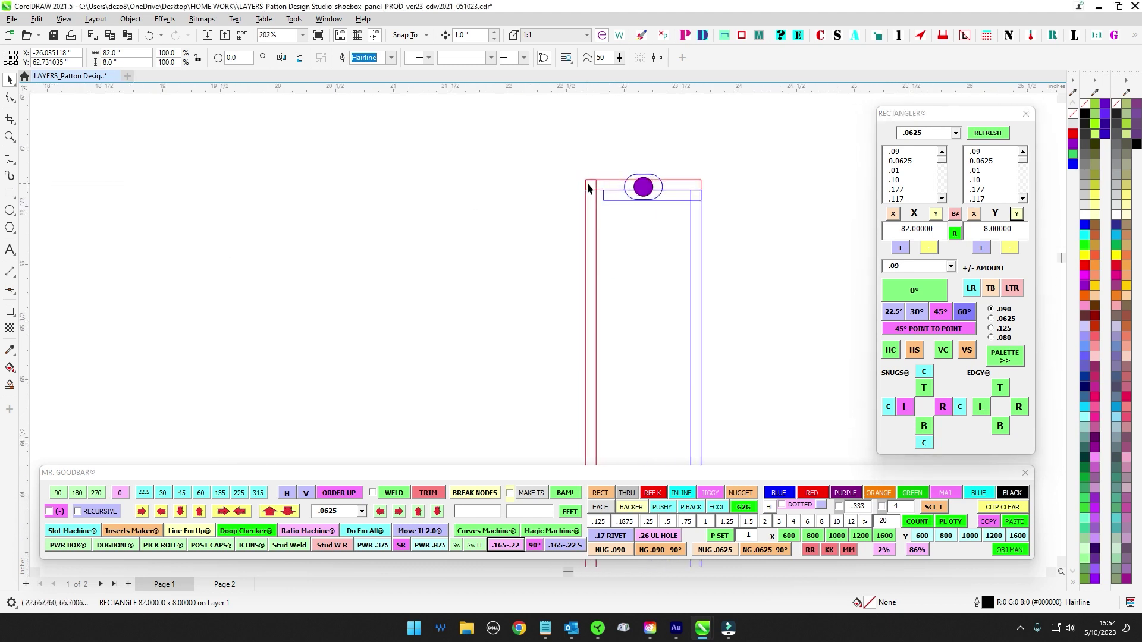
scroll(607, 260, "down", 4)
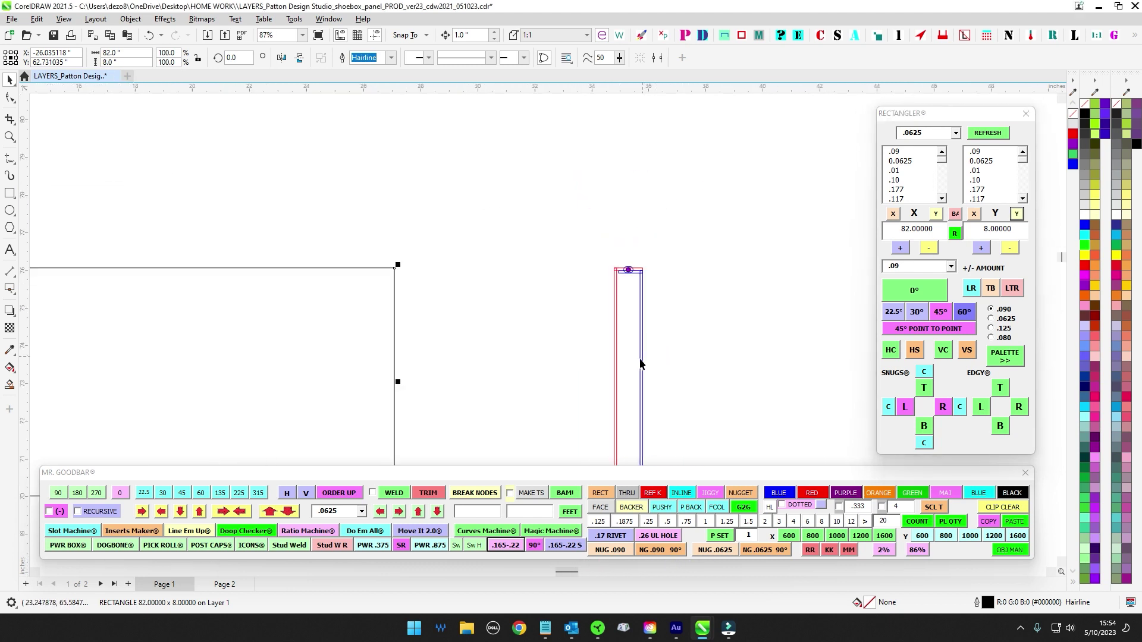
scroll(584, 388, "up", 4)
scroll(622, 295, "down", 8)
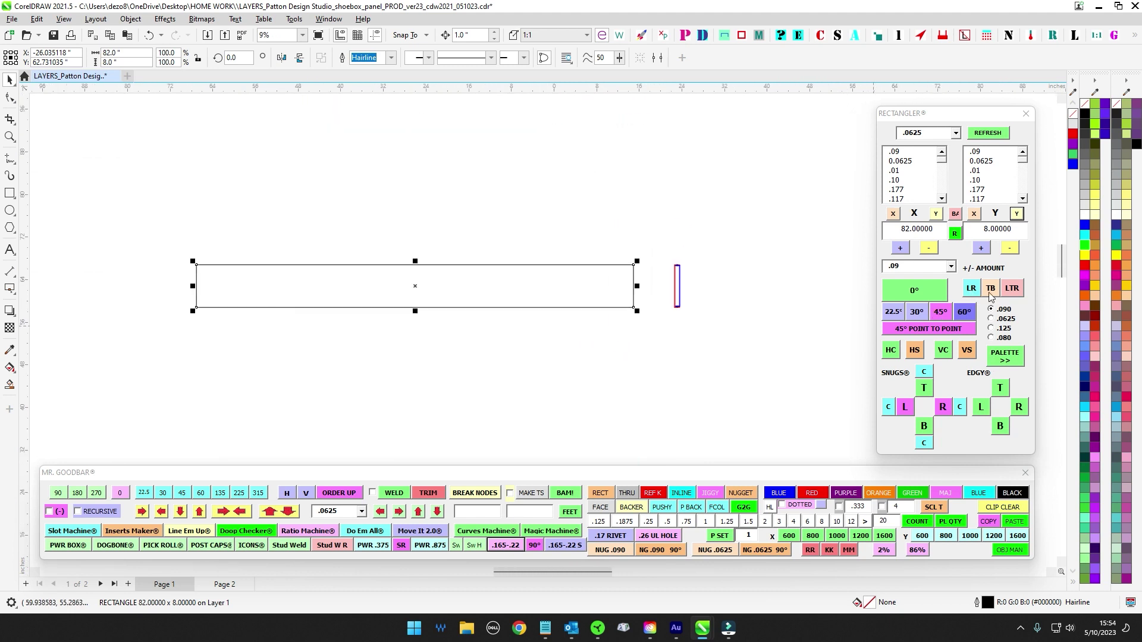
Step: Cycle Rectangler's thickness option through .0625, .125 and .080, return it to .090, and move its window off the panel
left_click_drag(952, 116, 647, 104)
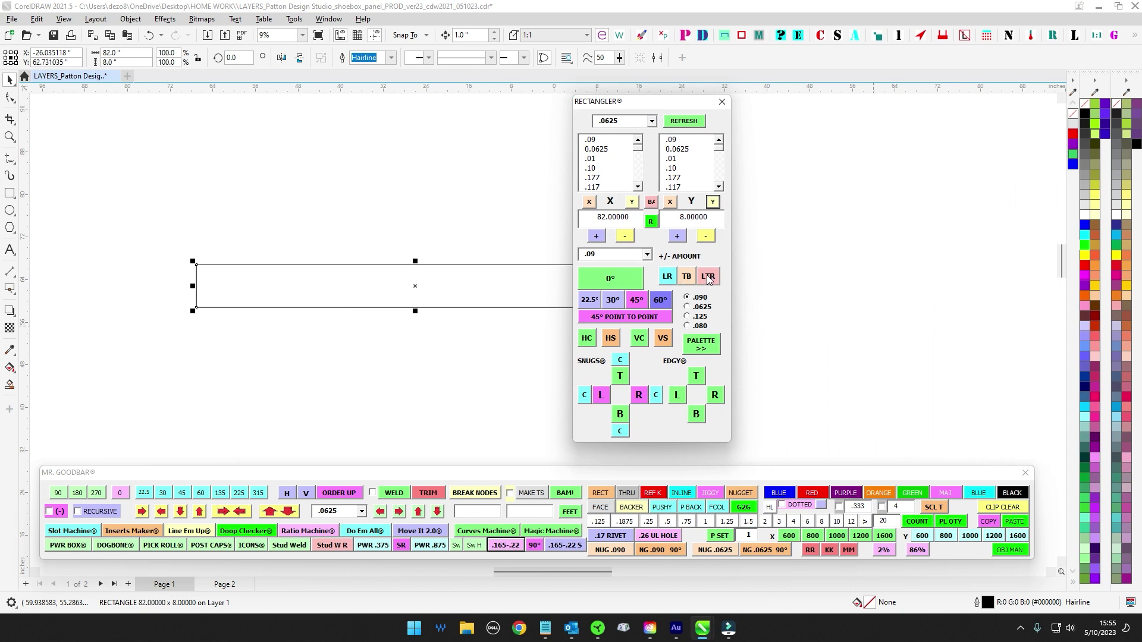
left_click(704, 306)
left_click(705, 317)
left_click(700, 327)
left_click(689, 299)
left_click_drag(652, 101, 852, 111)
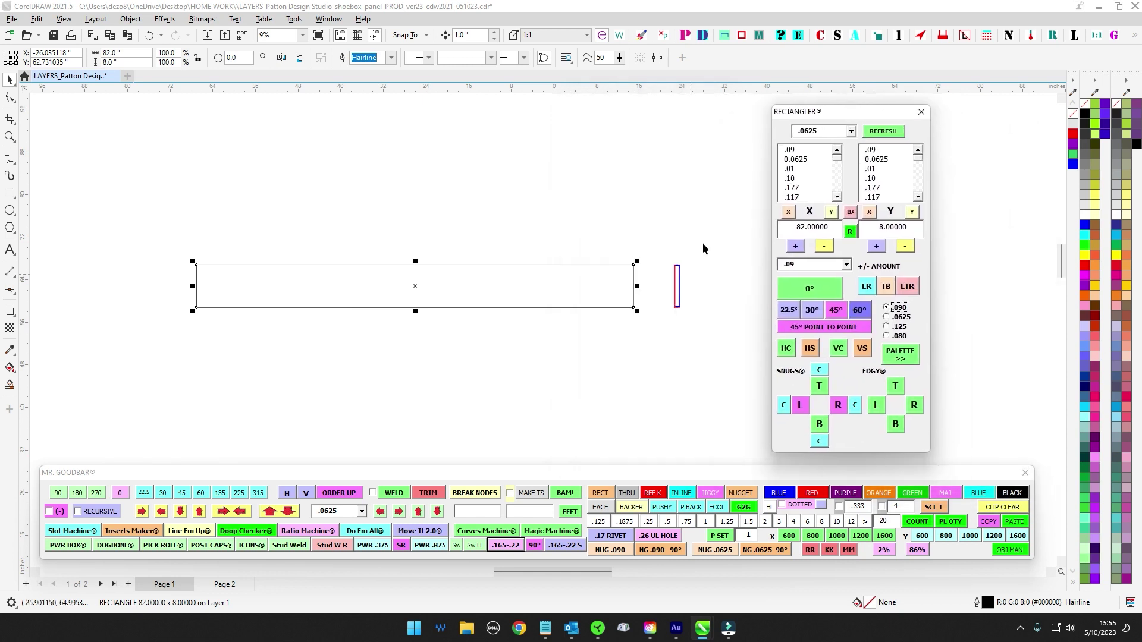
Step: Generate a trial 82 by 8 rectangle at 0° with Rectangler, reposition it beside the extrusions, and delete it
left_click_drag(703, 245, 598, 218)
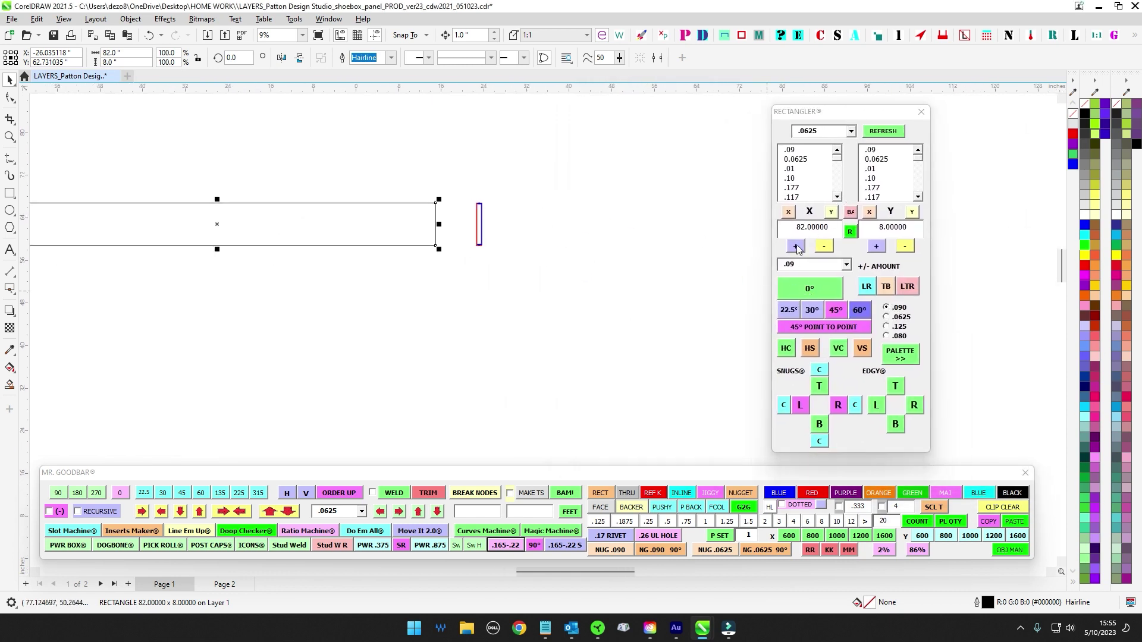
left_click(793, 230)
left_click(821, 296)
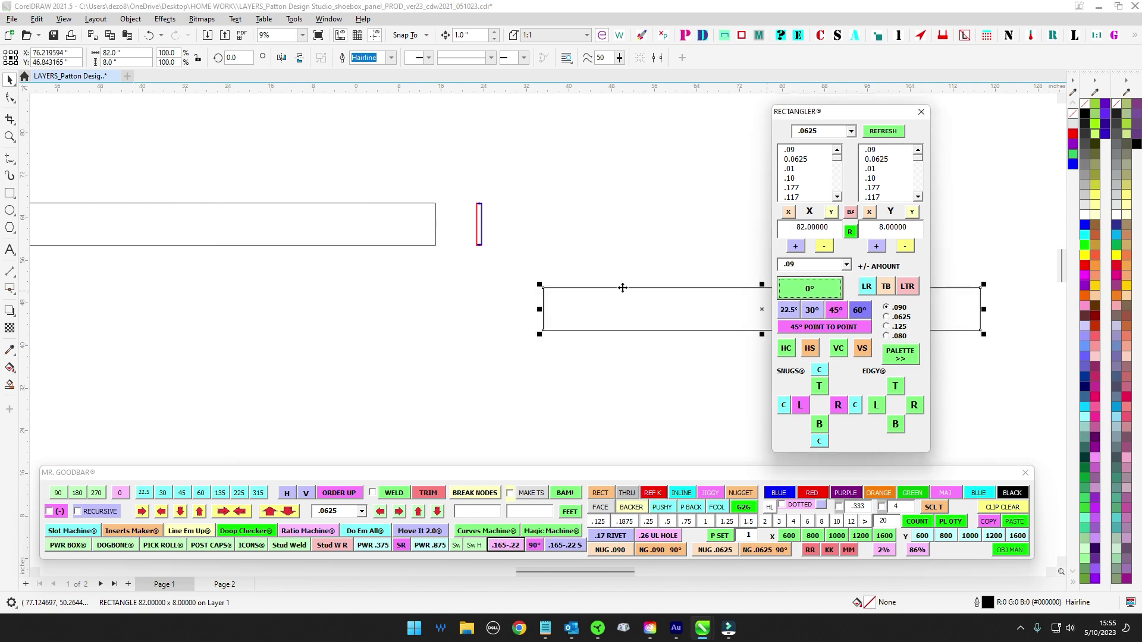
scroll(621, 286, "down", 1)
left_click_drag(621, 285, 438, 293)
left_click_drag(543, 310, 584, 249)
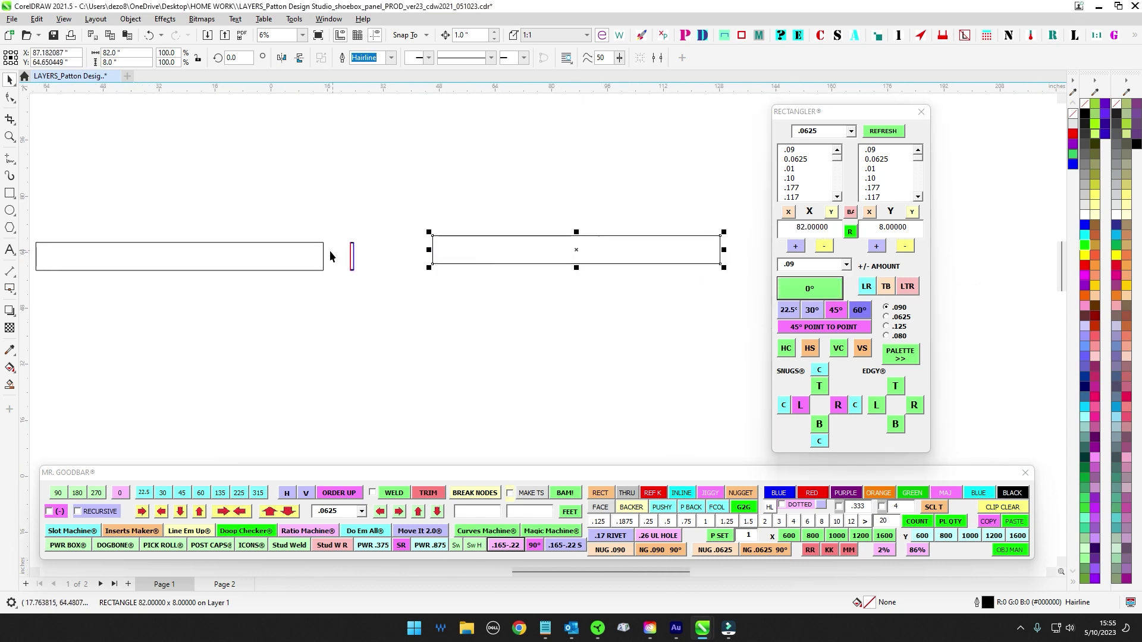
key("Delete")
Step: Generate an 82 by 8 panel with 0.09 strips along its top and bottom using Rectangler's TB function and check both strips
left_click(323, 255)
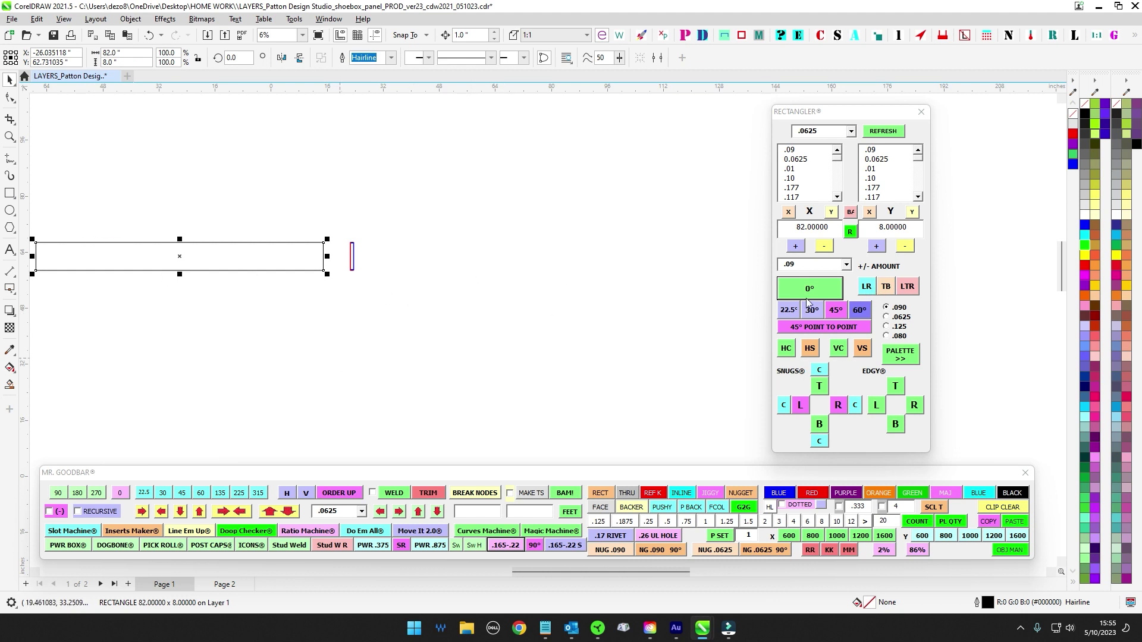
left_click(887, 288)
left_click_drag(683, 314, 230, 318)
scroll(420, 316, "up", 7)
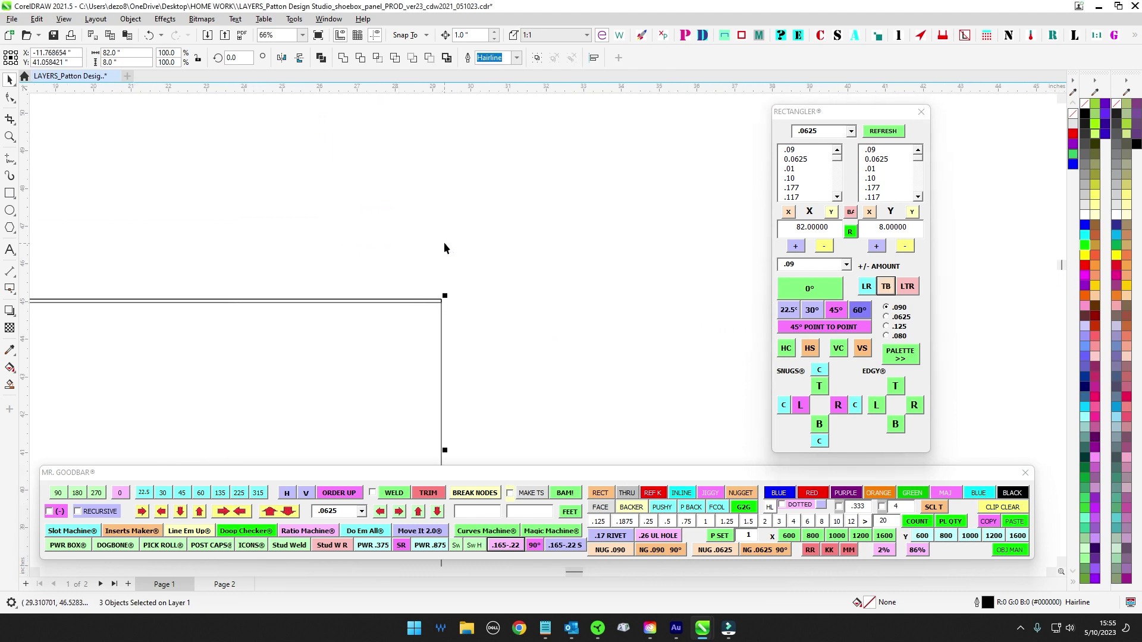
left_click(441, 315)
left_click(437, 333)
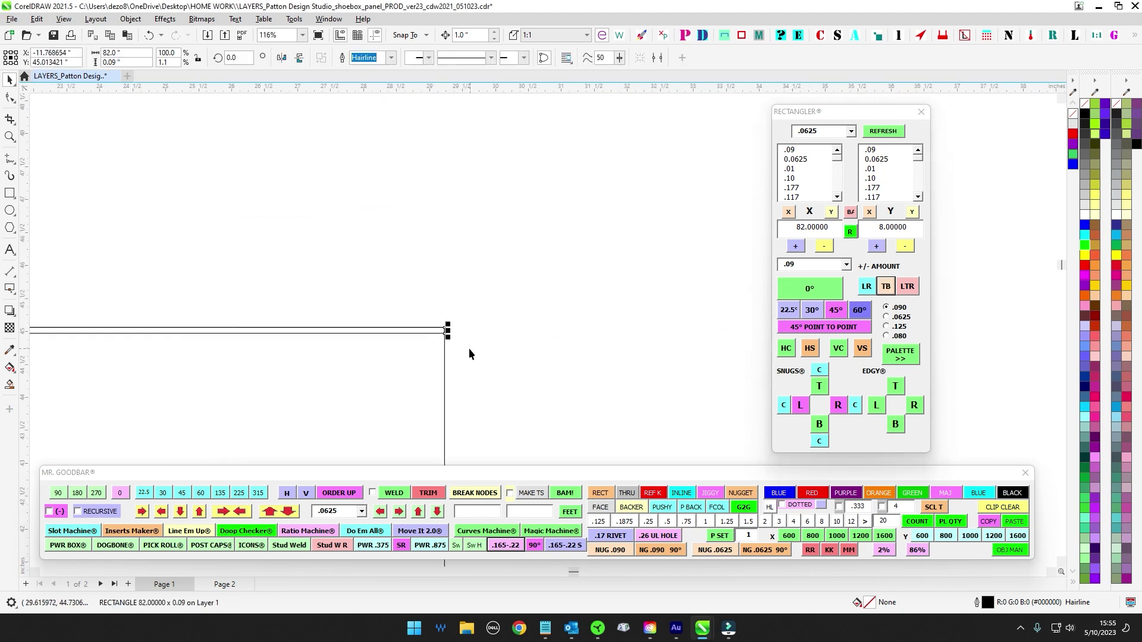
scroll(469, 349, "down", 2)
mouse_move(499, 401)
left_mouse_down()
mouse_move(523, 284)
mouse_move(519, 179)
left_mouse_up()
scroll(462, 346, "up", 2)
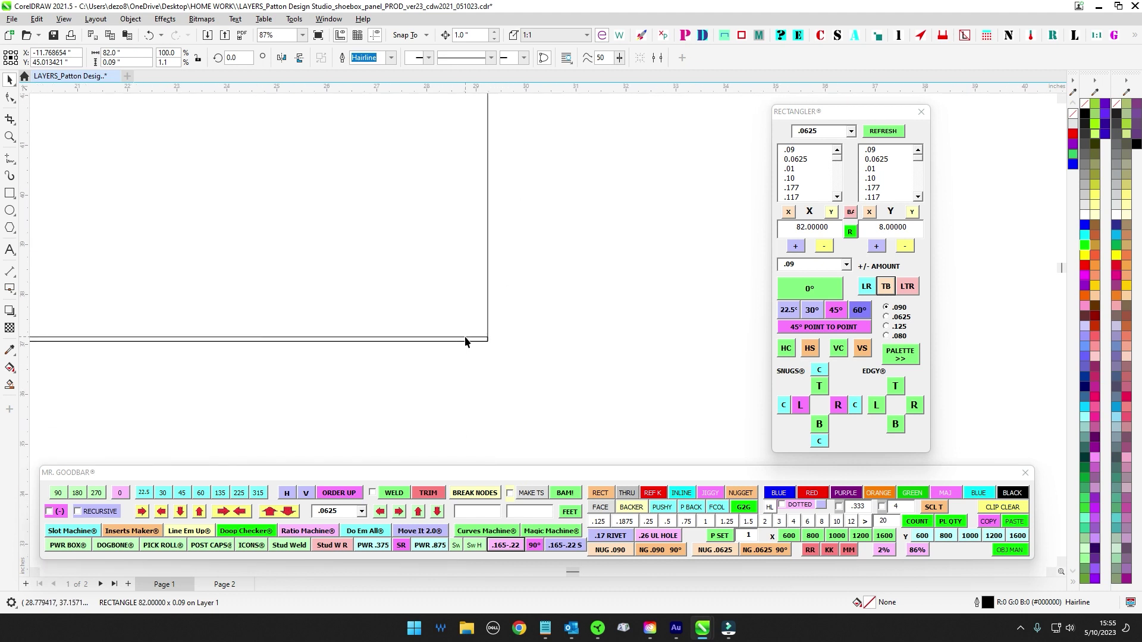
Step: Select the whole 82 by 8 panel with its top and bottom strips and give it a red outline
scroll(467, 342, "down", 6)
left_click_drag(146, 296, 574, 381)
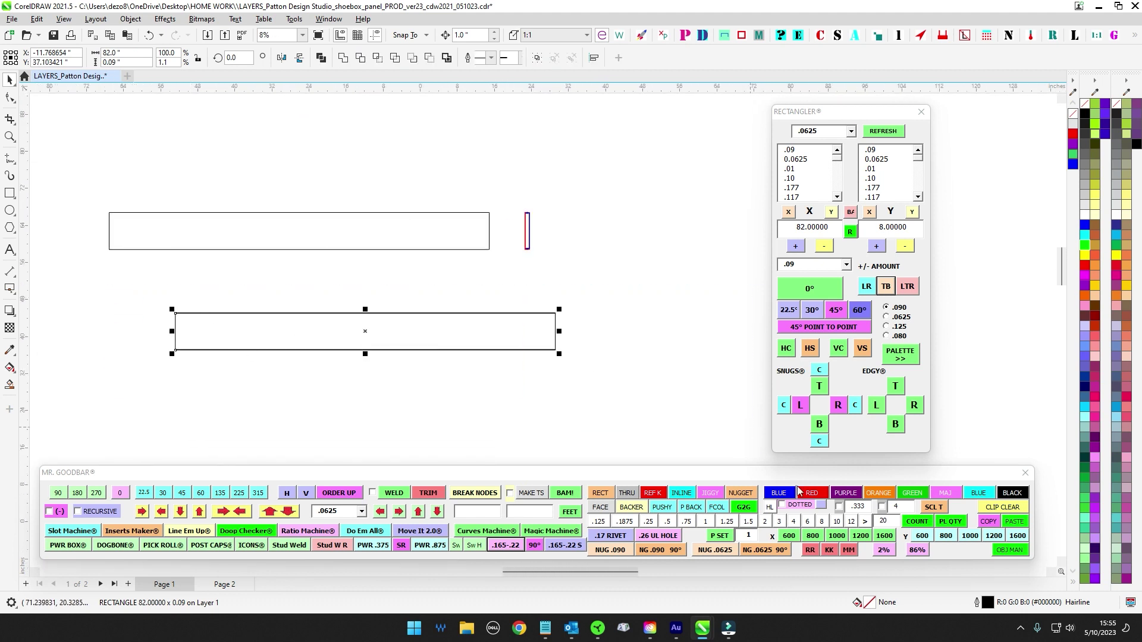
left_click(823, 495)
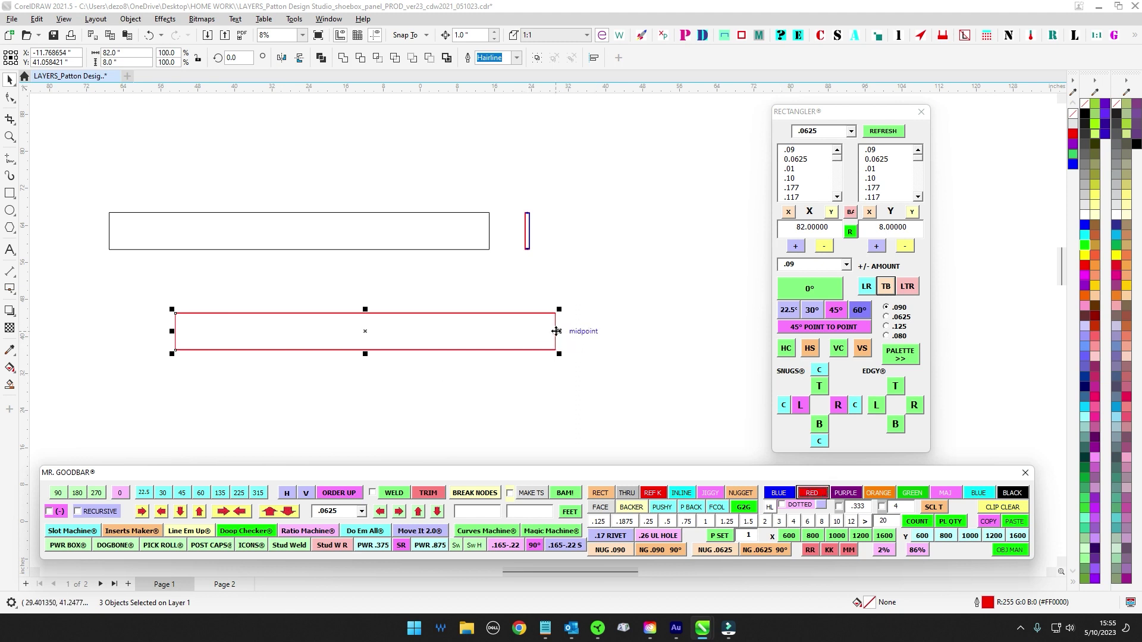
Step: Snap the red panel's right midpoint onto the matching point of the upper black panel, and shift it 36 inches straight down
left_click_drag(555, 332, 490, 231)
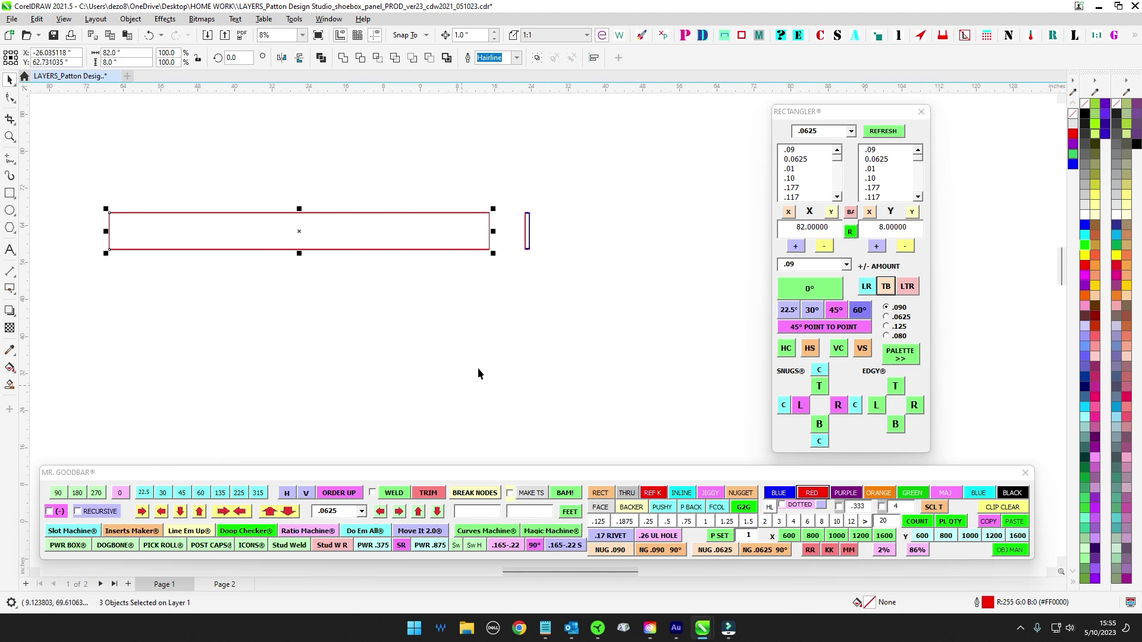
key("Down")
key("Down")
key("Down")
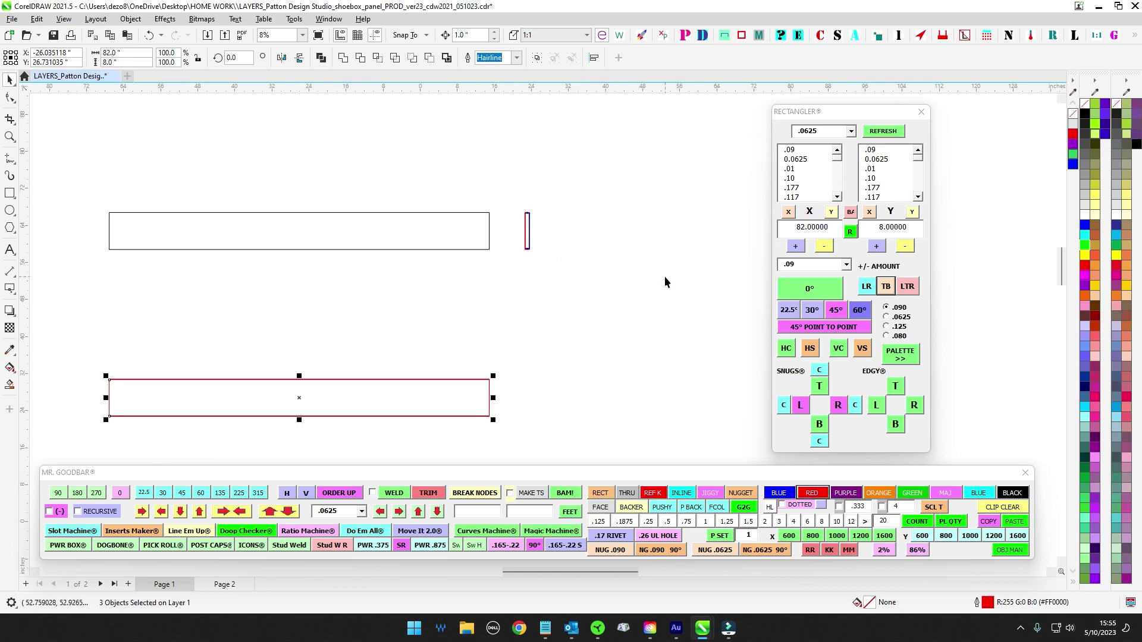
Step: Duplicate the nested extrusions beside the upper panel and move the copy 36 inches straight down, level with the red panel
left_click_drag(511, 182, 548, 271)
left_click_drag(649, 365, 638, 298)
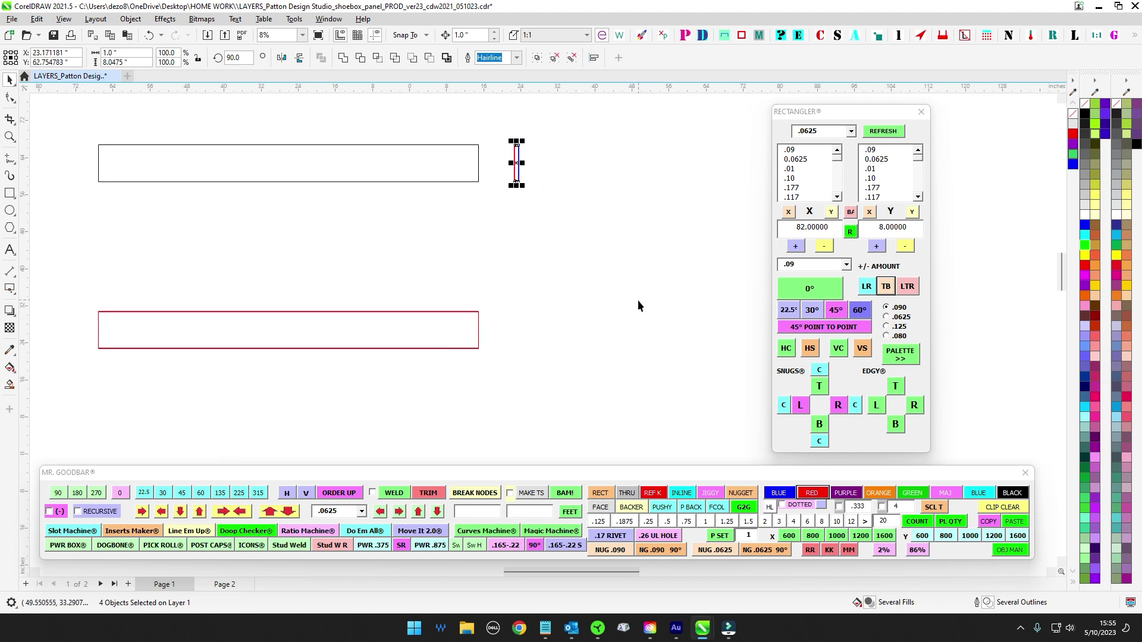
key("ctrl+d")
key("Down")
key("Down")
key("Down")
left_click(652, 277)
scroll(512, 305, "up", 8)
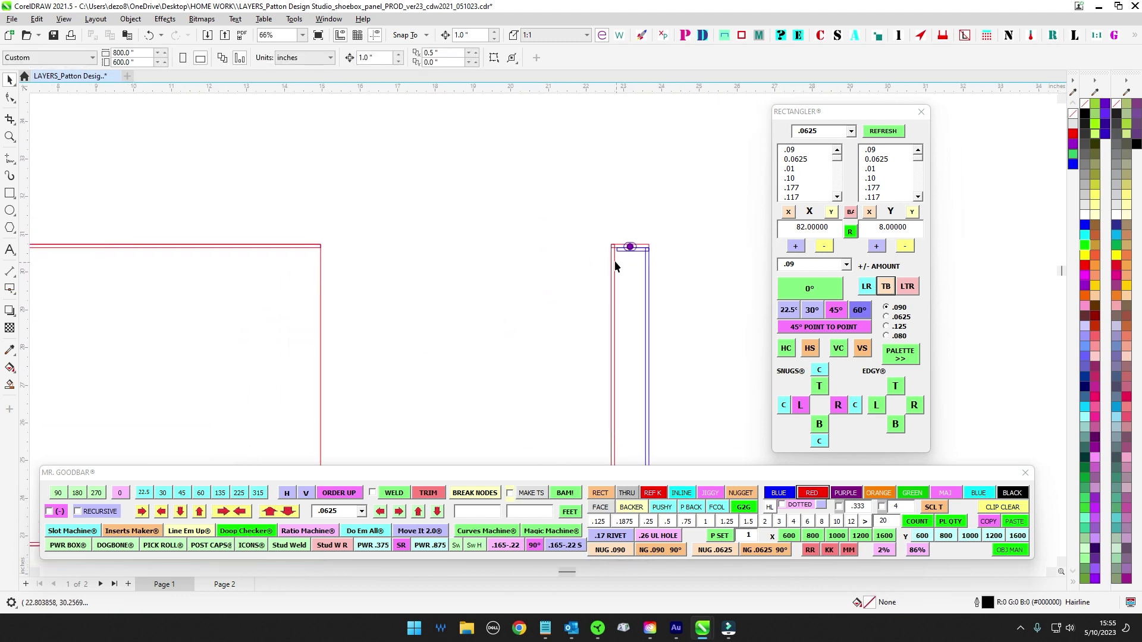
Step: Examine the red extrusion profile, the 82 × 8 inch red panel and its 82 × 0.09 strip around their upper corners
left_click(615, 266)
scroll(504, 266, "down", 3)
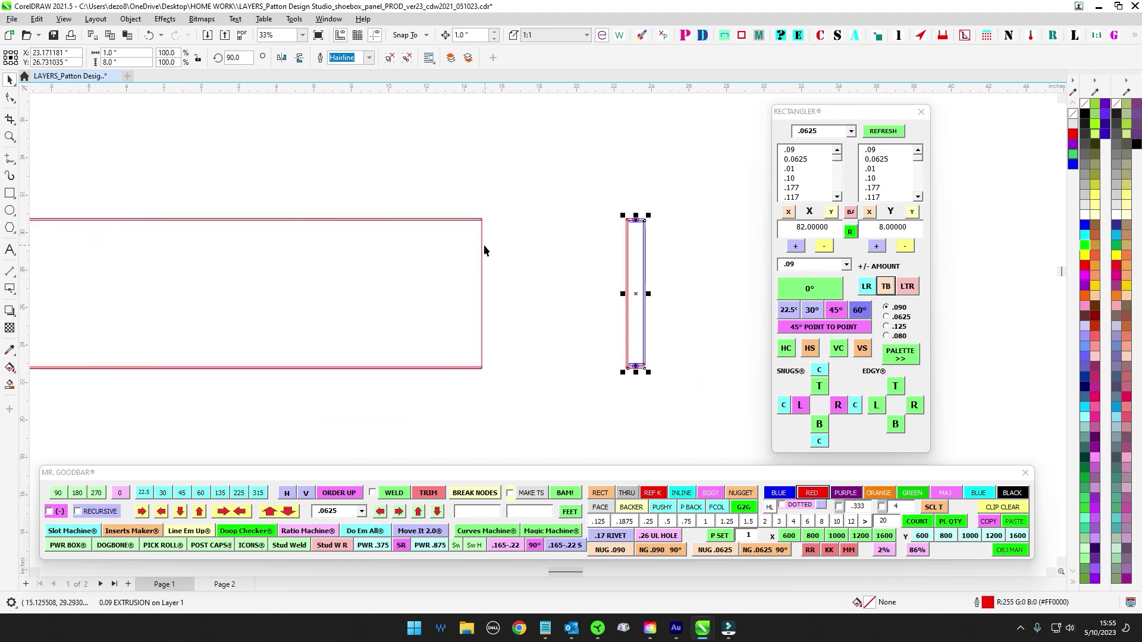
left_click(482, 249)
scroll(379, 203, "up", 2)
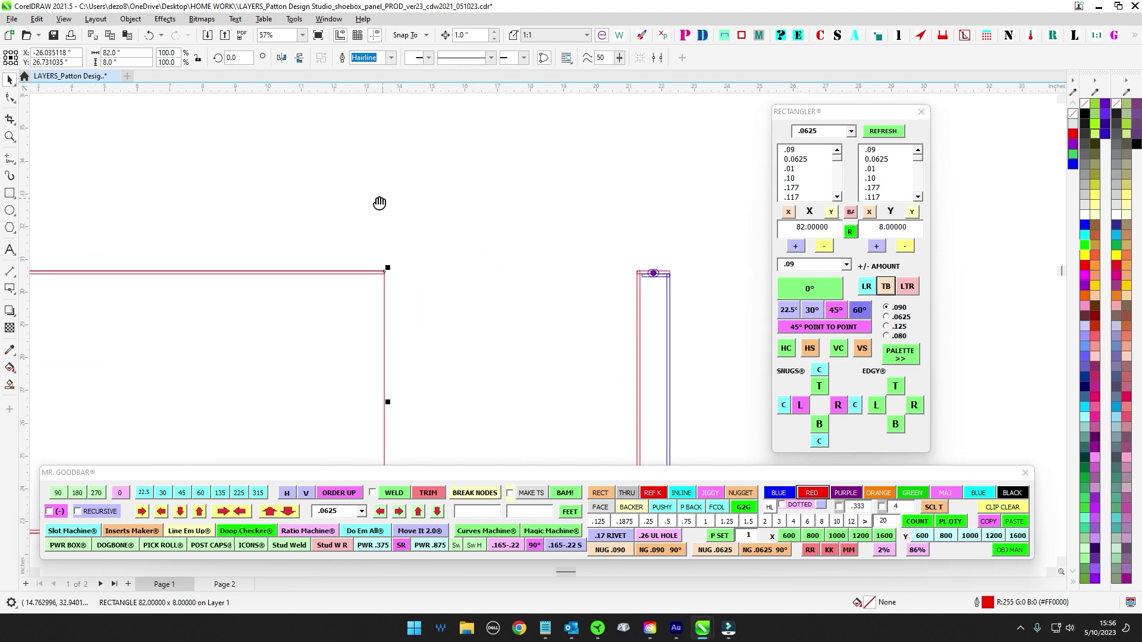
scroll(389, 254, "up", 3)
left_click(376, 290)
left_click(378, 288)
scroll(391, 289, "down", 2)
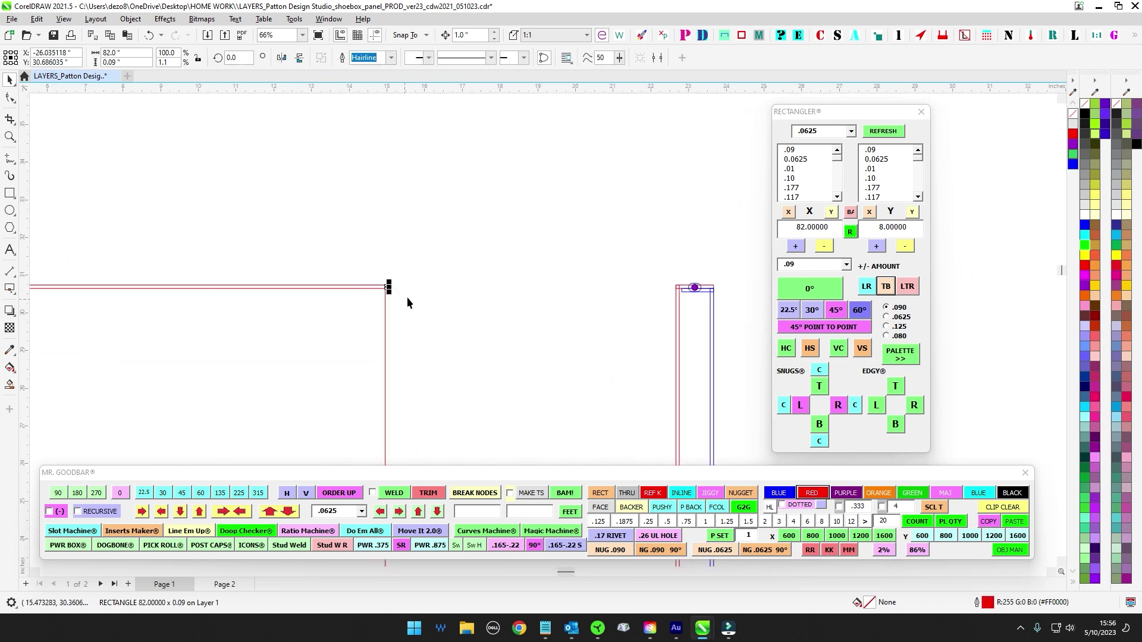
left_click_drag(511, 293, 344, 284)
scroll(510, 282, "up", 4)
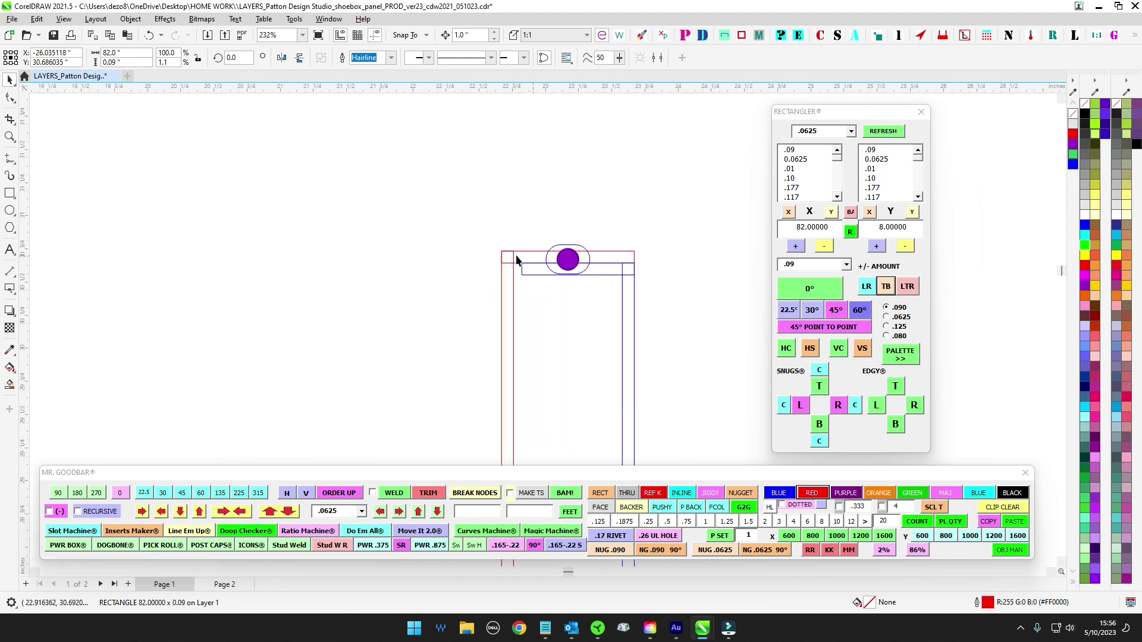
scroll(552, 260, "down", 8)
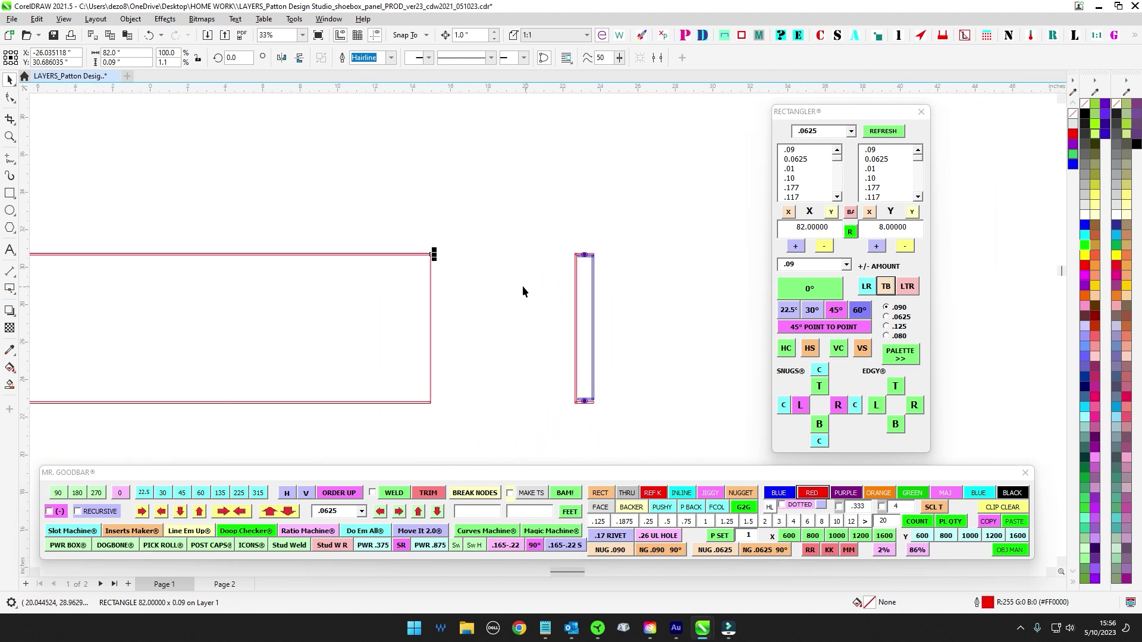
left_click(512, 302)
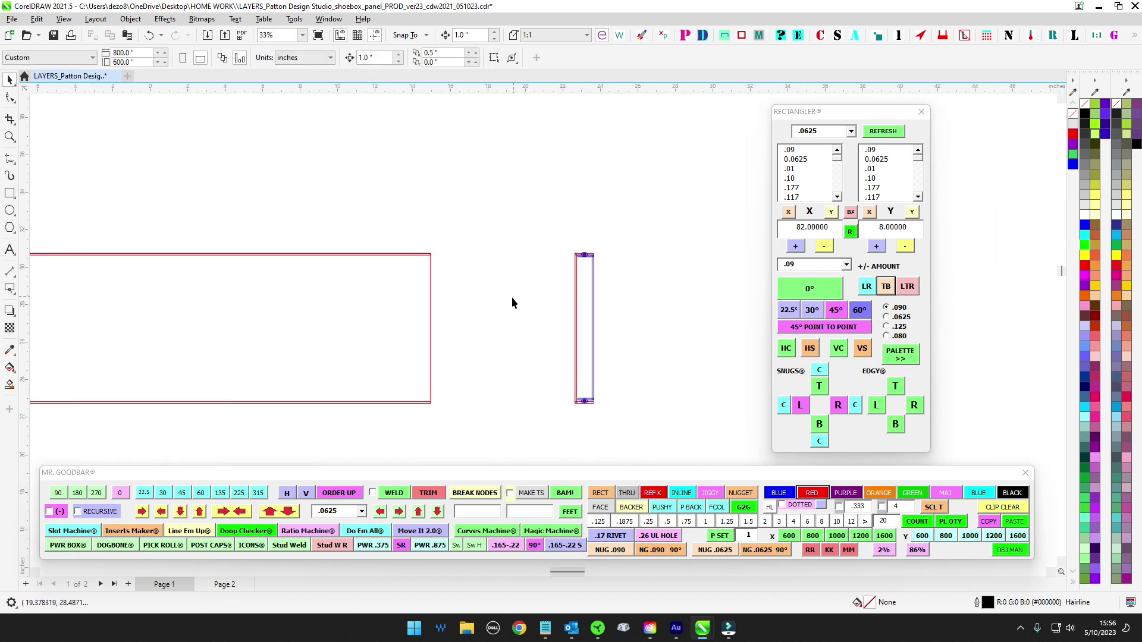
Step: Create an 82 × 7.73 inch rectangle, taking its height from the blue extrusion profile
left_click(594, 286)
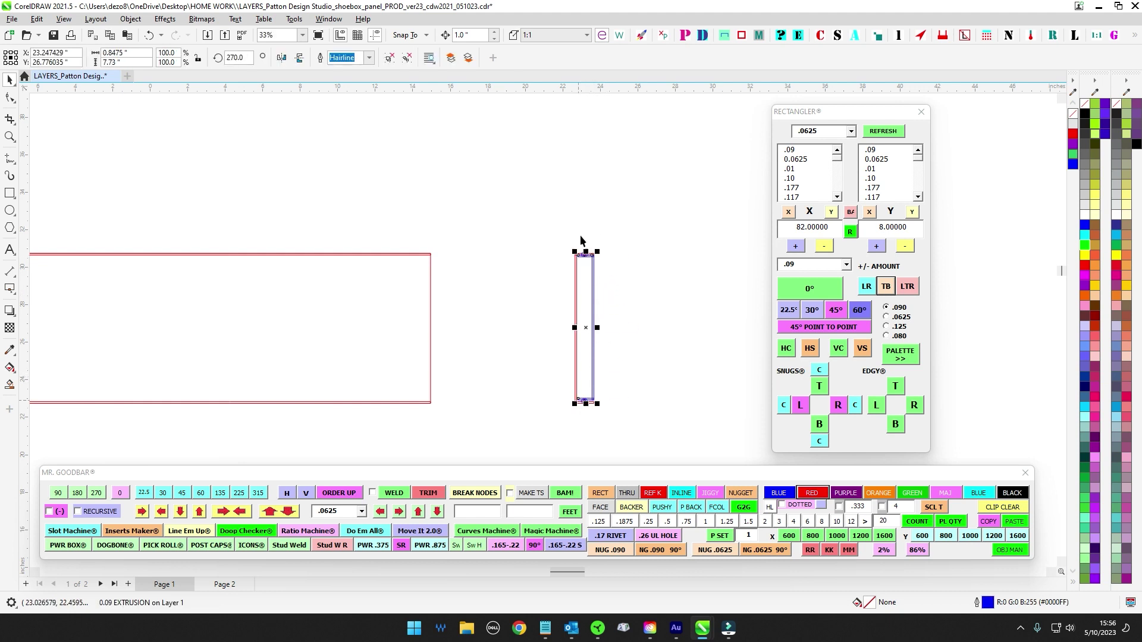
left_click(912, 213)
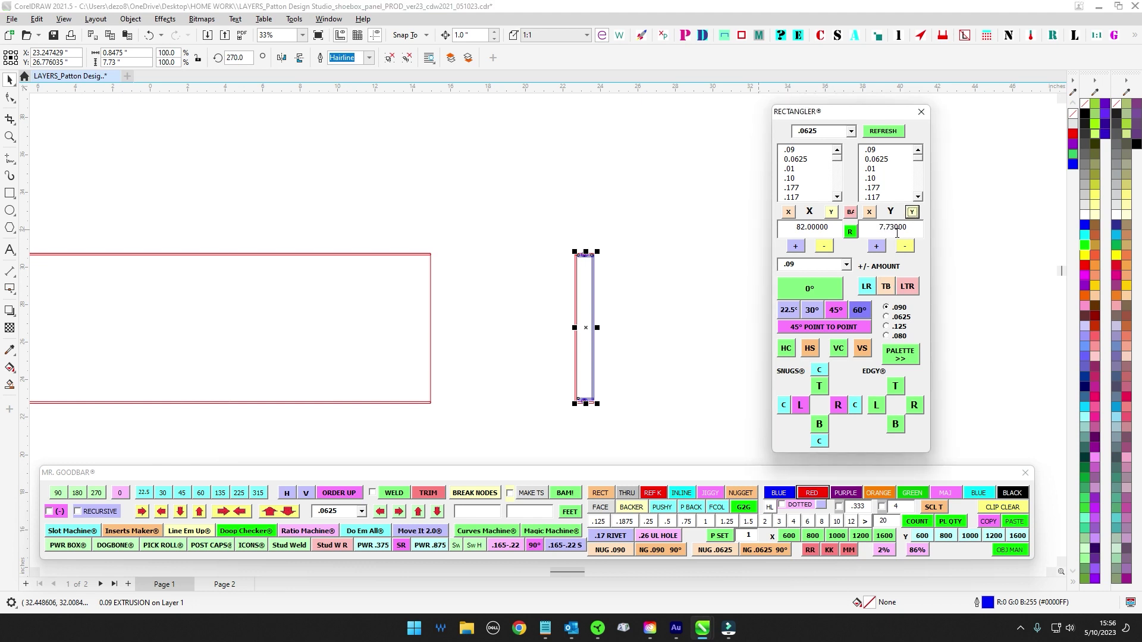
left_click(791, 229)
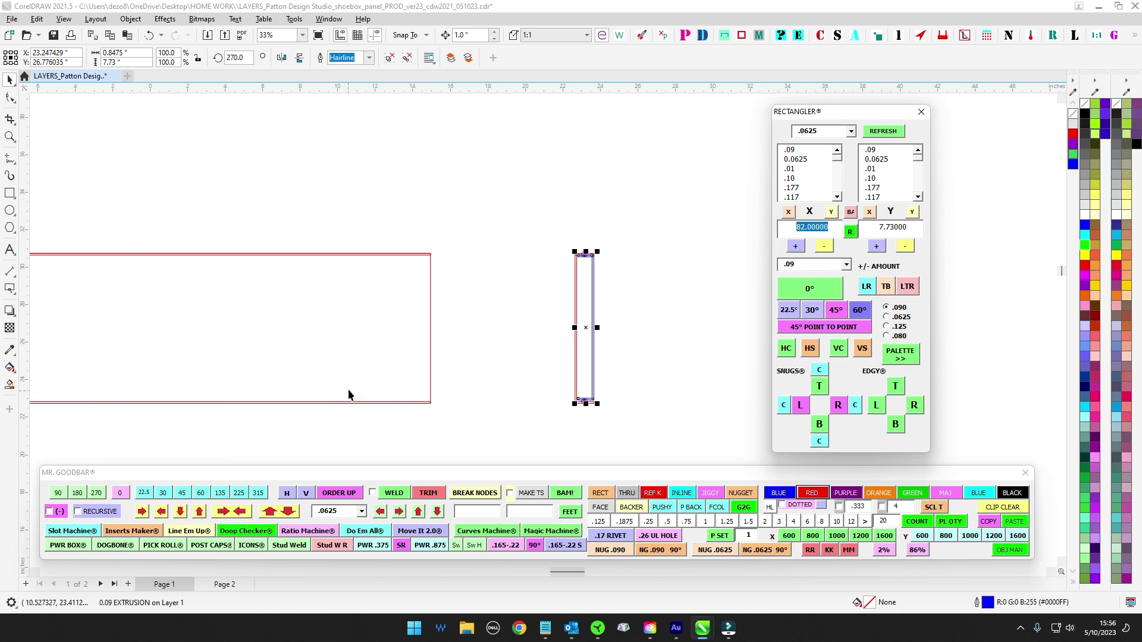
left_click(809, 290)
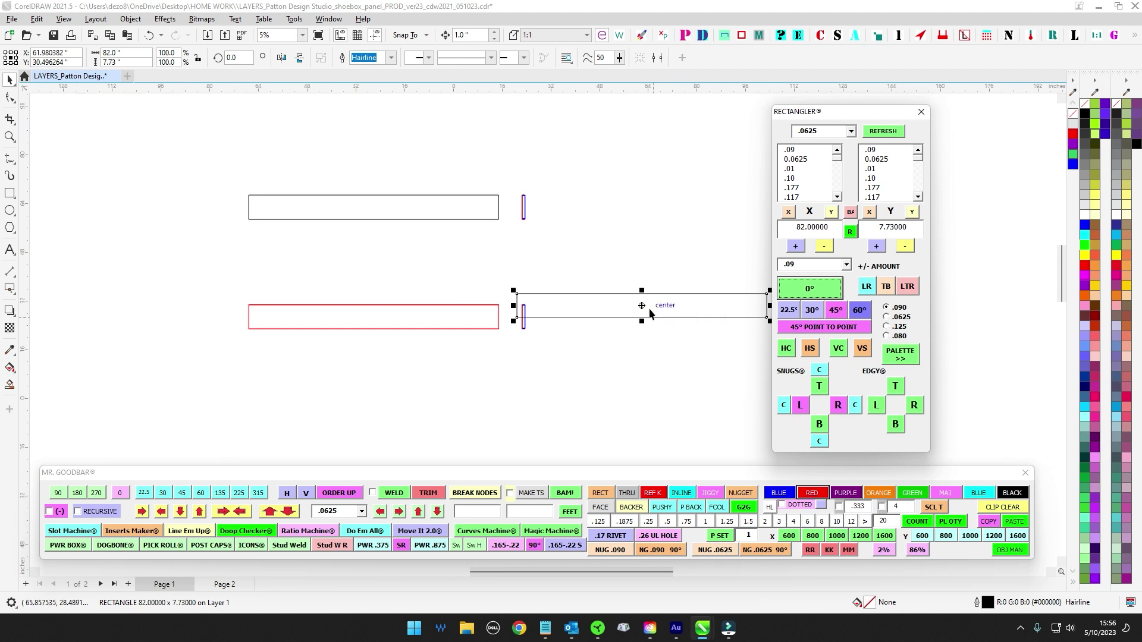
Step: Move the new 82 × 7.73 rectangle over the lower red panel, level with the blue extrusion profile
left_click_drag(650, 313, 392, 366)
scroll(385, 334, "up", 4)
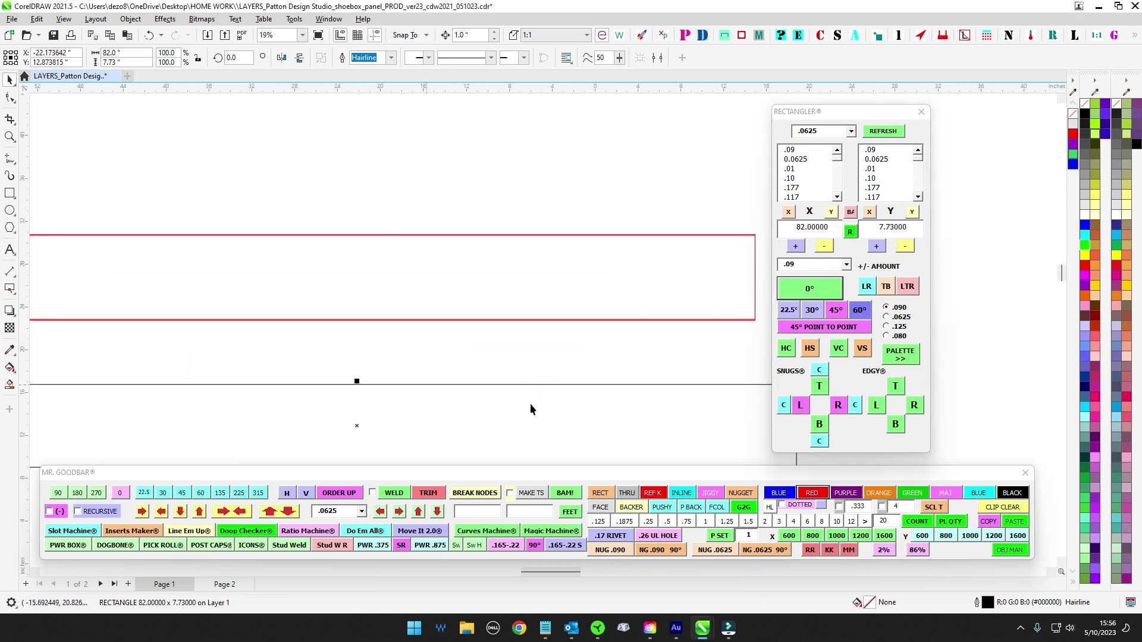
left_click_drag(530, 383, 487, 253)
scroll(513, 308, "up", 4)
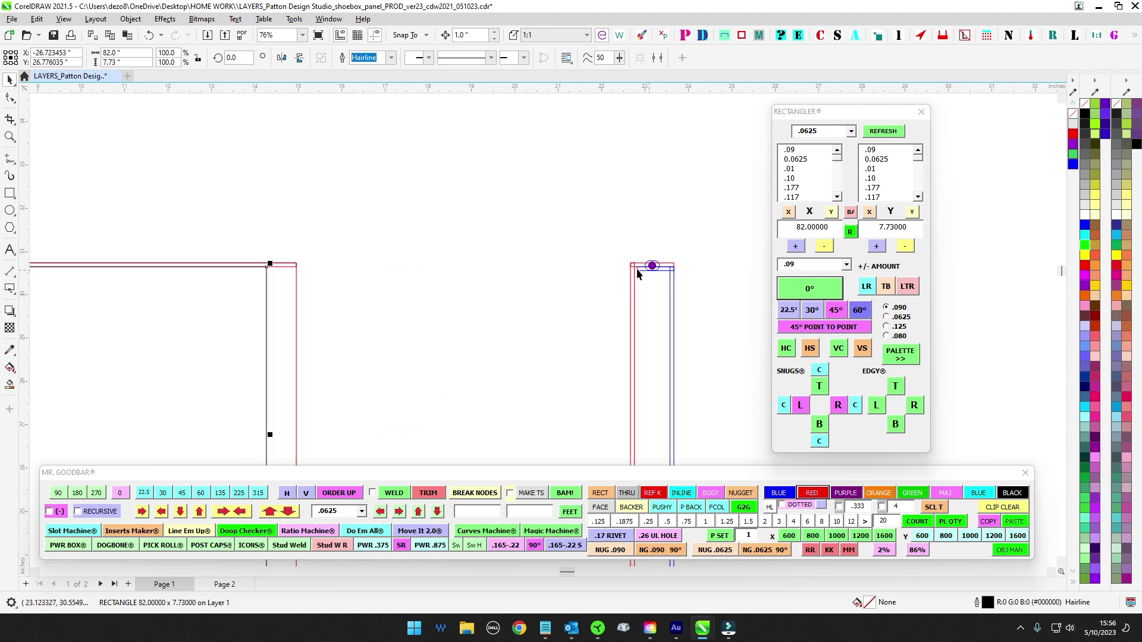
scroll(269, 272, "up", 1)
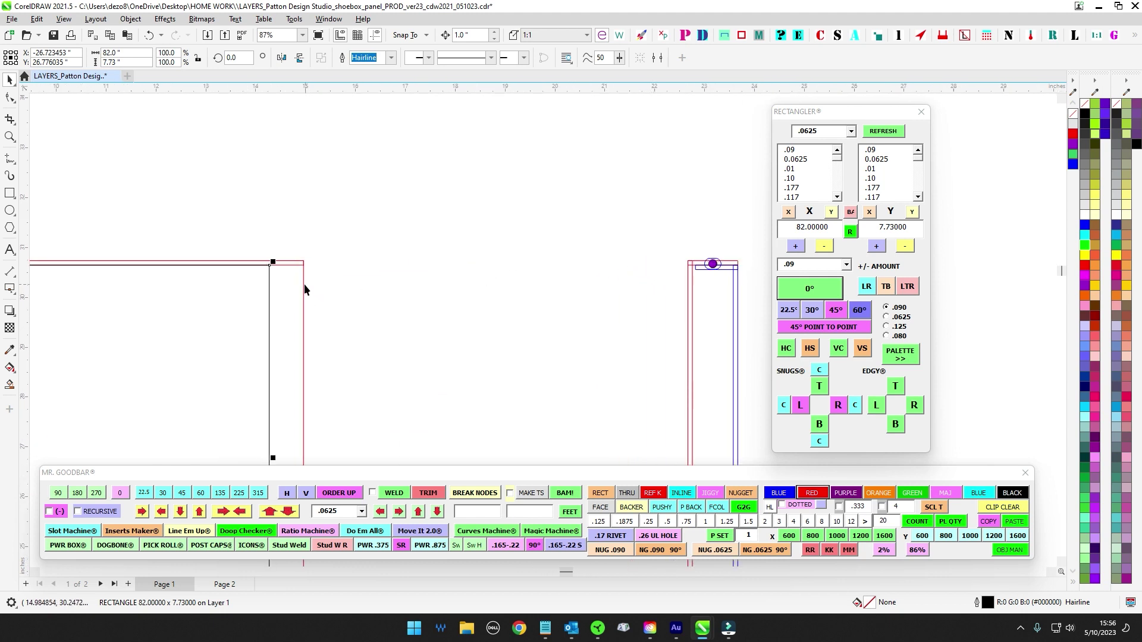
Step: Align the right edge of the black rectangle with the right edge of the red panel
left_click(303, 286, "shift")
key("r")
mouse_move(444, 243)
left_mouse_down()
mouse_move(462, 225)
mouse_move(452, 241)
left_mouse_up()
scroll(440, 296, "up", 4)
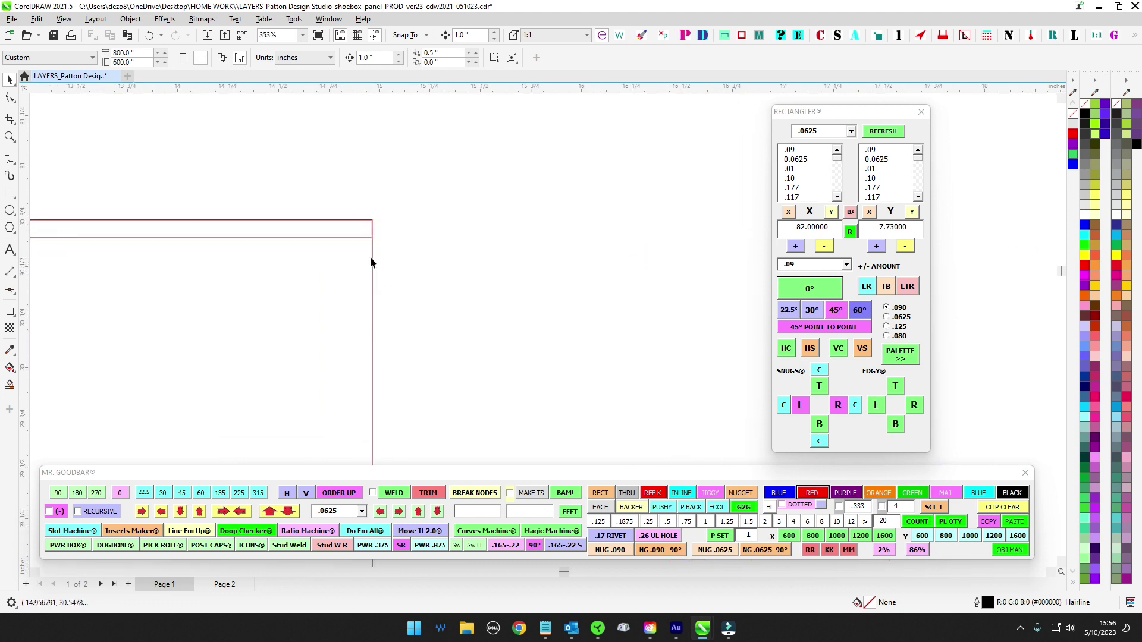
left_click(373, 255)
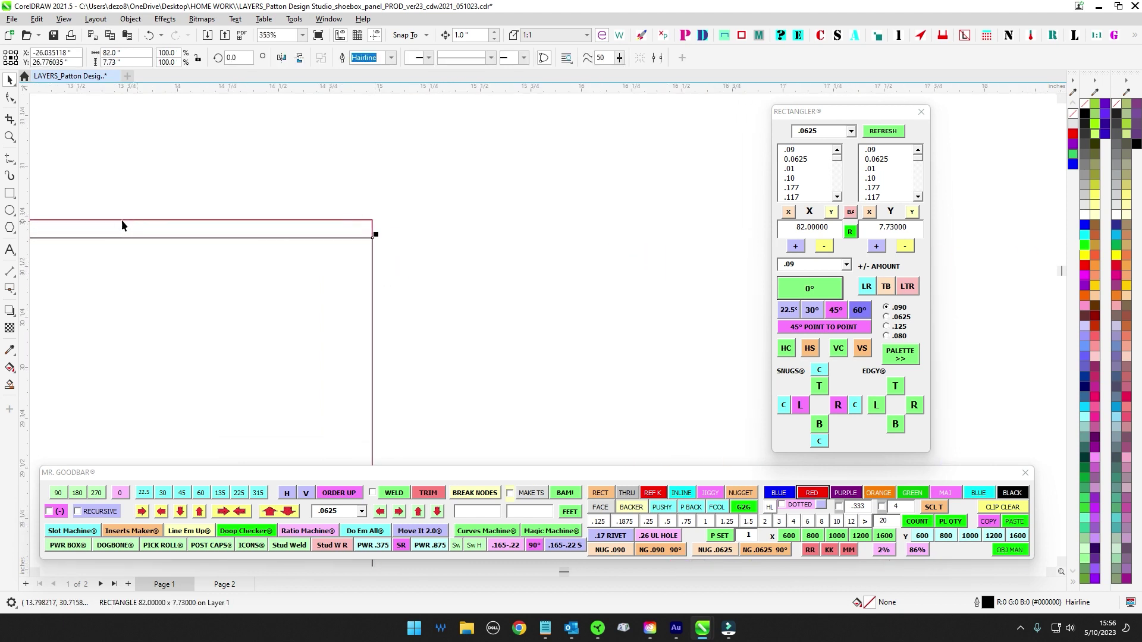
Step: Check the gap between the black and red bottom lines with a horizontal .090 nugget, and remove the nugget
scroll(411, 240, "down", 4)
left_click_drag(443, 286, 538, 208)
scroll(537, 208, "down", 1)
left_click_drag(556, 392, 580, 286)
scroll(534, 351, "up", 1)
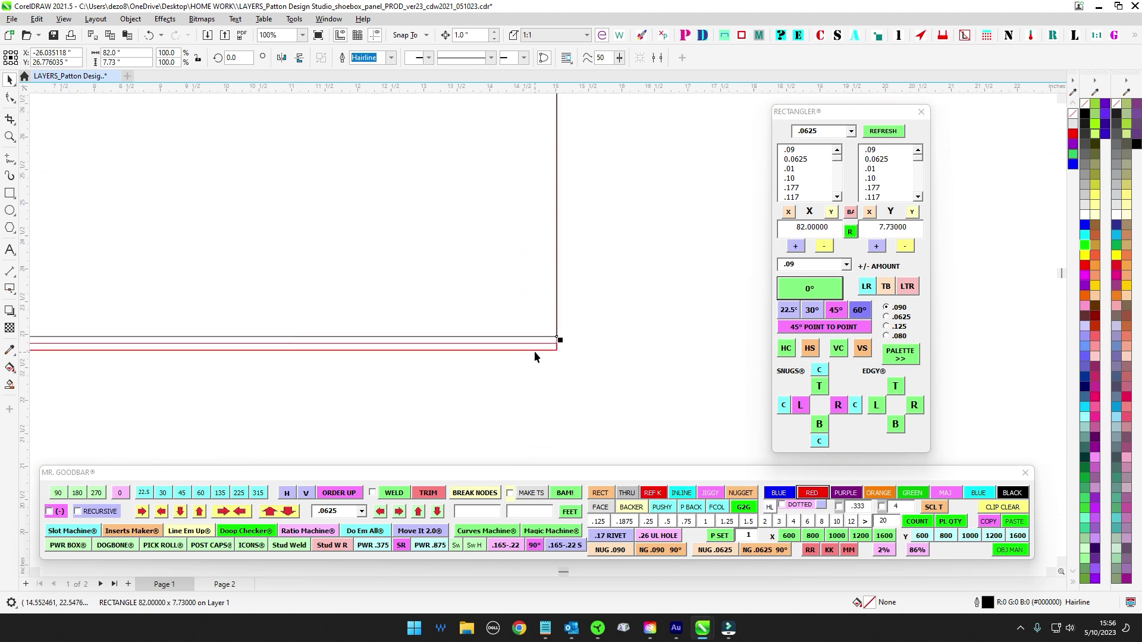
scroll(534, 351, "up", 5)
left_click(632, 549)
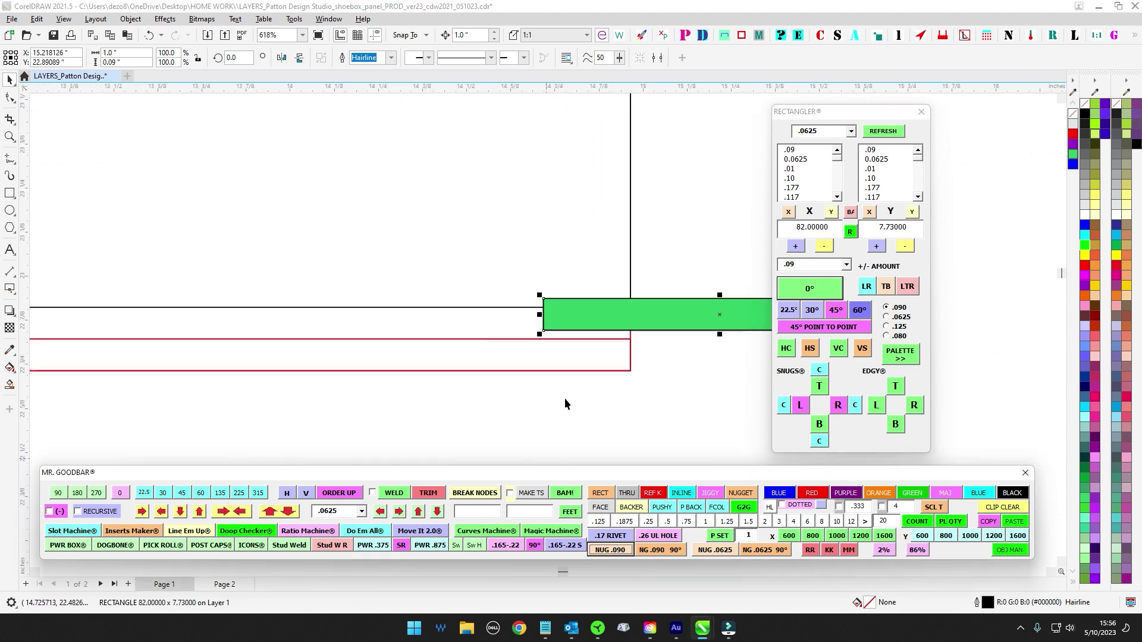
left_click_drag(575, 309, 232, 305)
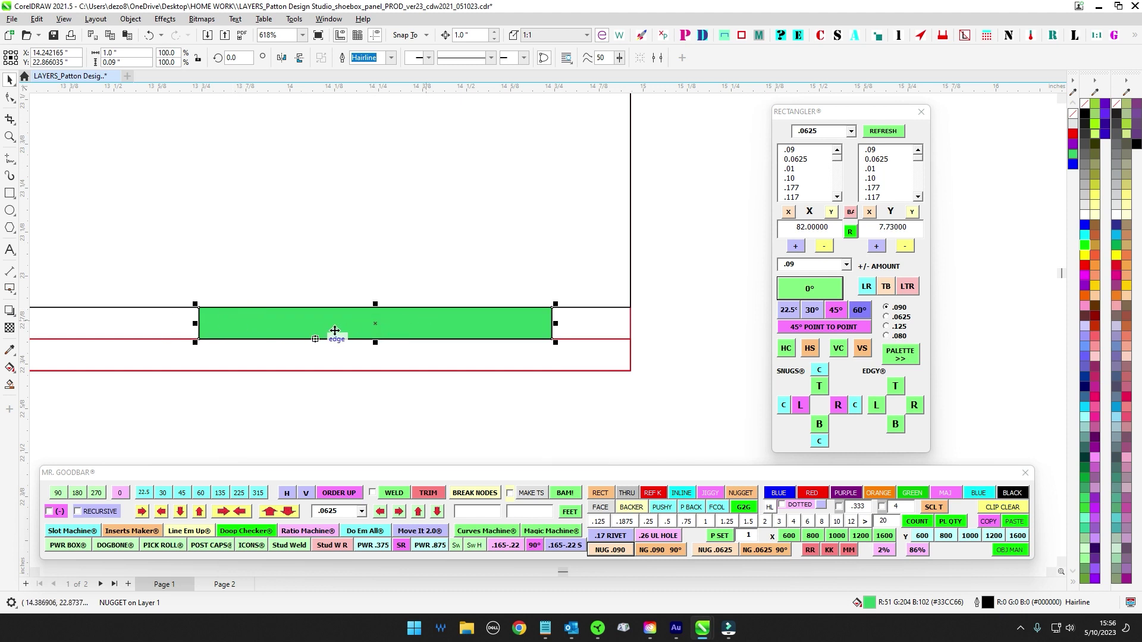
left_click_drag(334, 331, 294, 424)
scroll(427, 376, "down", 1)
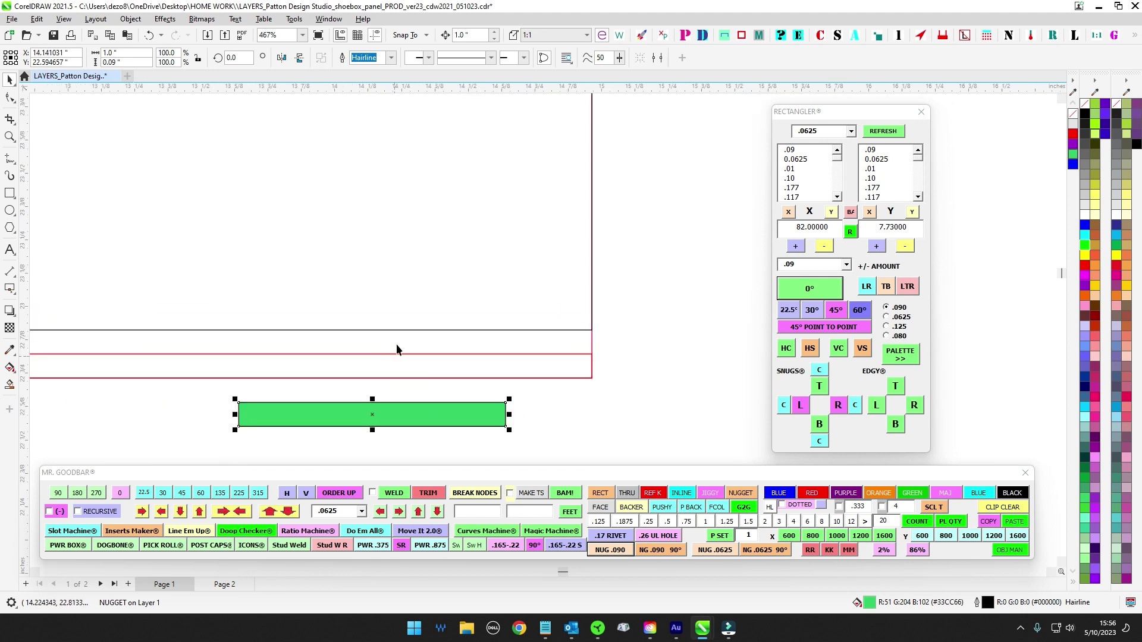
left_click(527, 331)
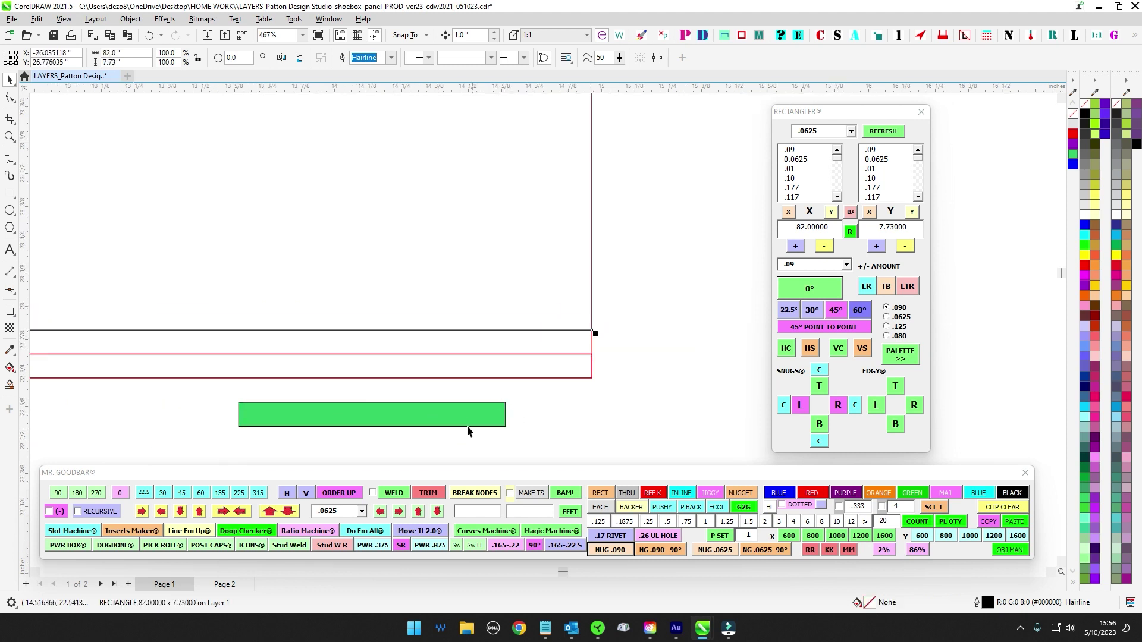
left_click_drag(469, 425, 597, 417)
Step: Insert a vertical .090 nugget and snap it into the panel's lower-right inner corner, on the red strip
left_click(656, 549)
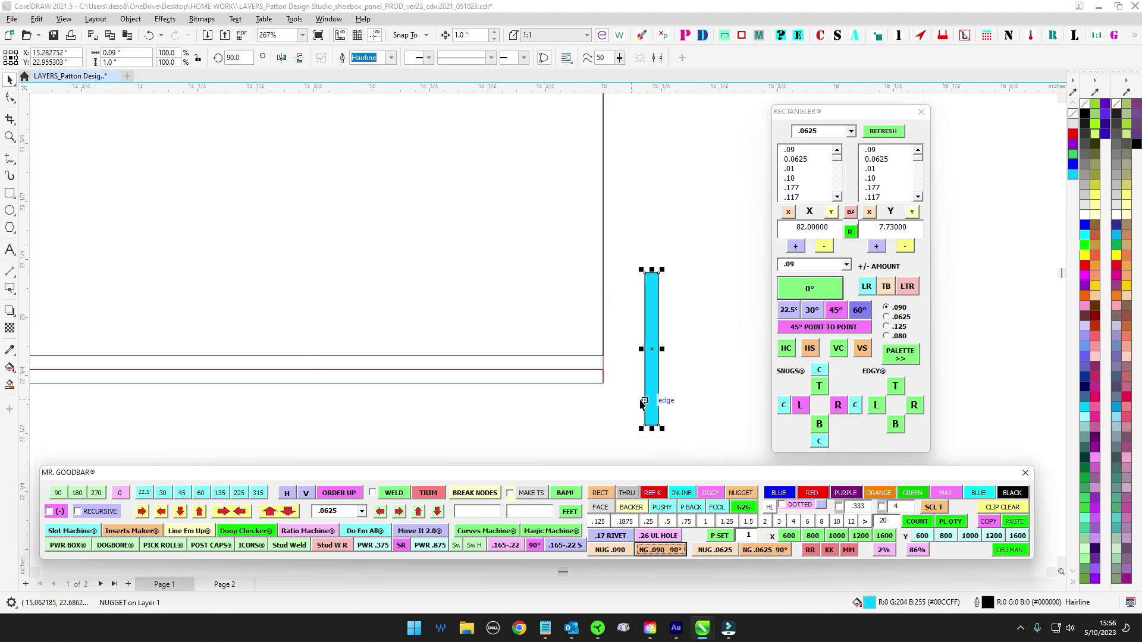
left_click_drag(658, 425, 604, 370)
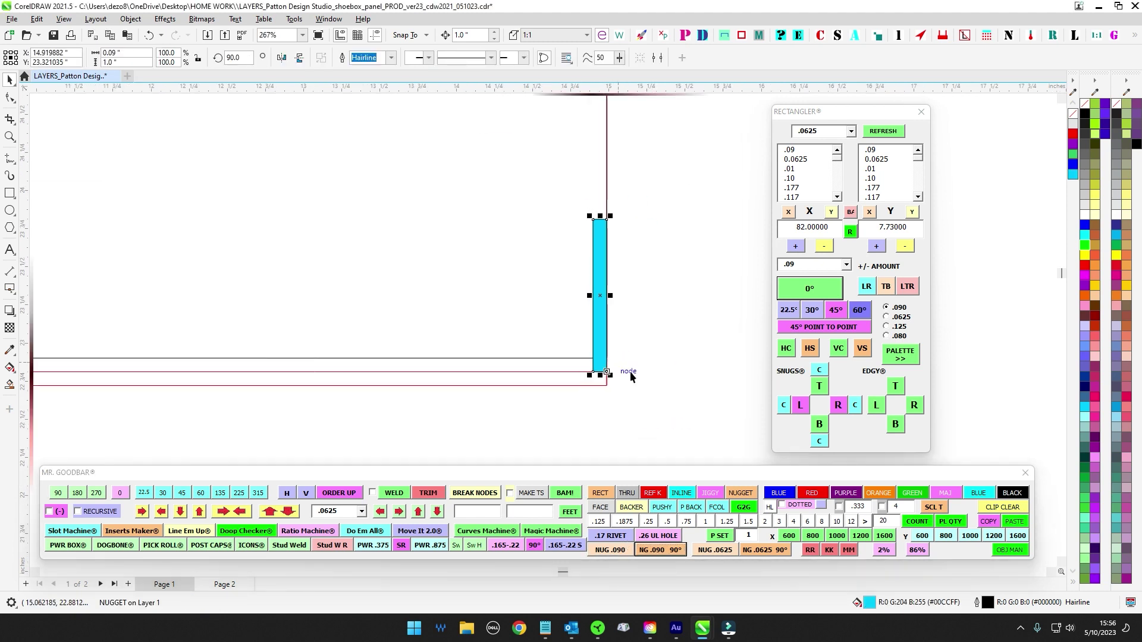
Step: Duplicate the vertical nugget straight up and snap the copy into the panel's upper-right inner corner, under the red strip
scroll(689, 299, "down", 4)
left_click_drag(688, 266, 458, 387)
key("Up")
key("Up")
key("Up")
key("Up")
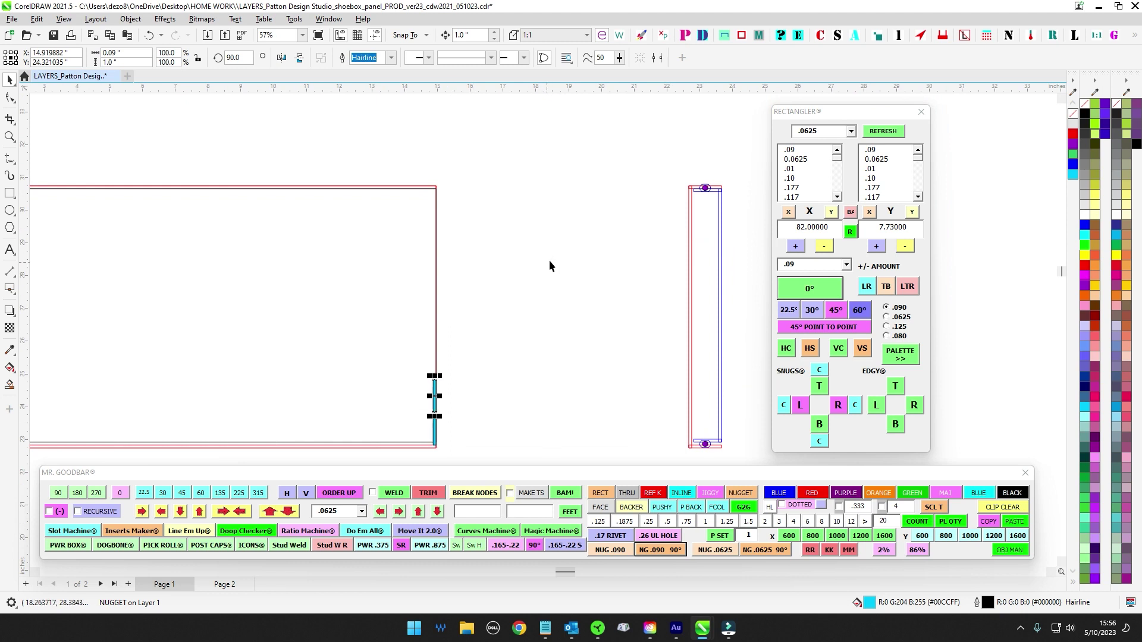
scroll(439, 186, "up", 1)
key("Up")
key("Up")
scroll(500, 202, "up", 4)
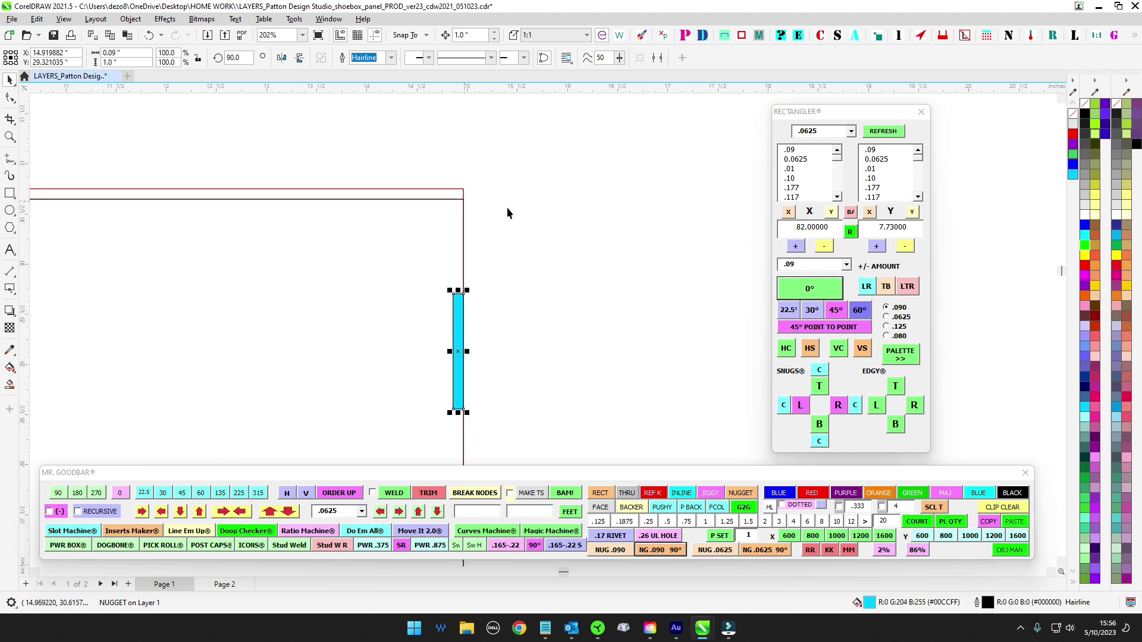
scroll(468, 187, "up", 1)
left_click_drag(485, 209, 503, 152)
scroll(497, 167, "down", 2)
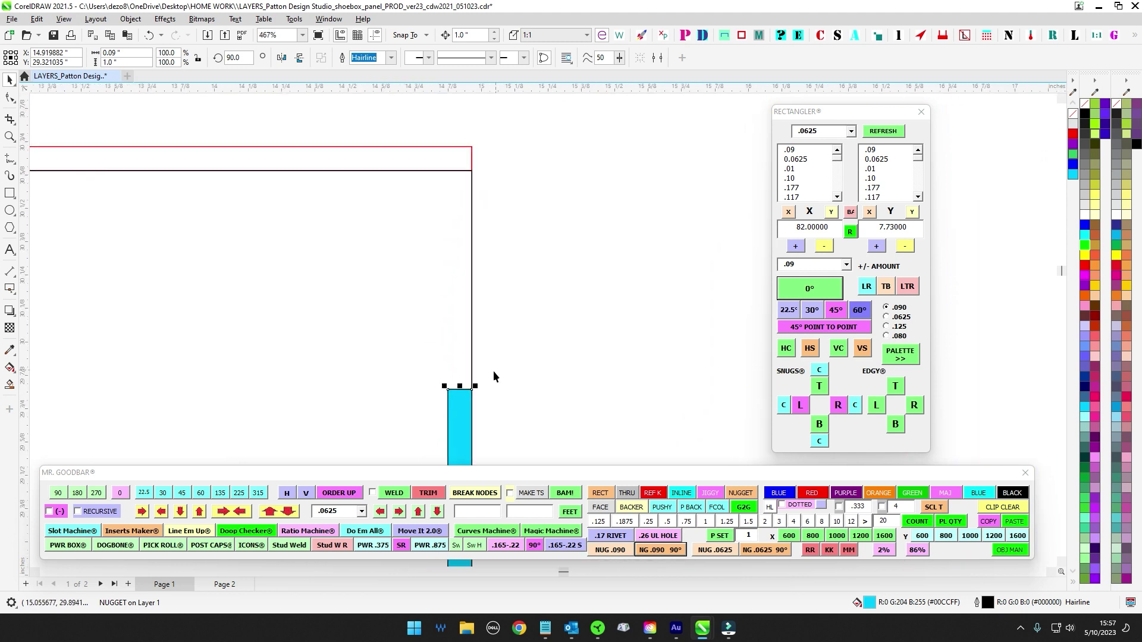
left_click_drag(473, 390, 483, 172)
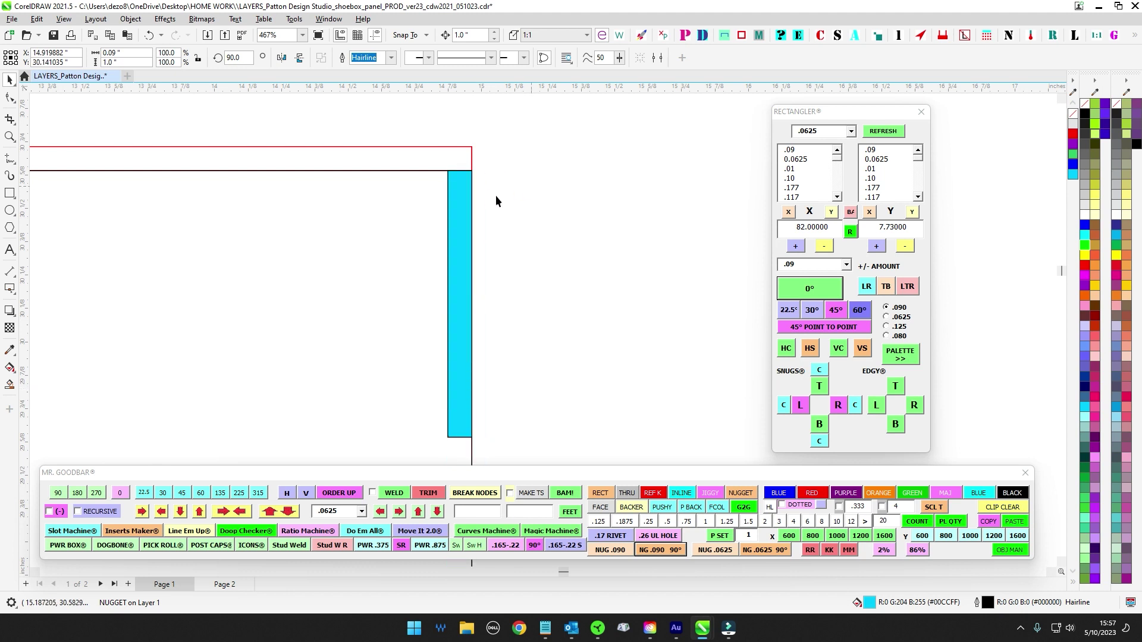
Step: Give both vertical nuggets at the panel's right edge a red outline
scroll(470, 203, "down", 4)
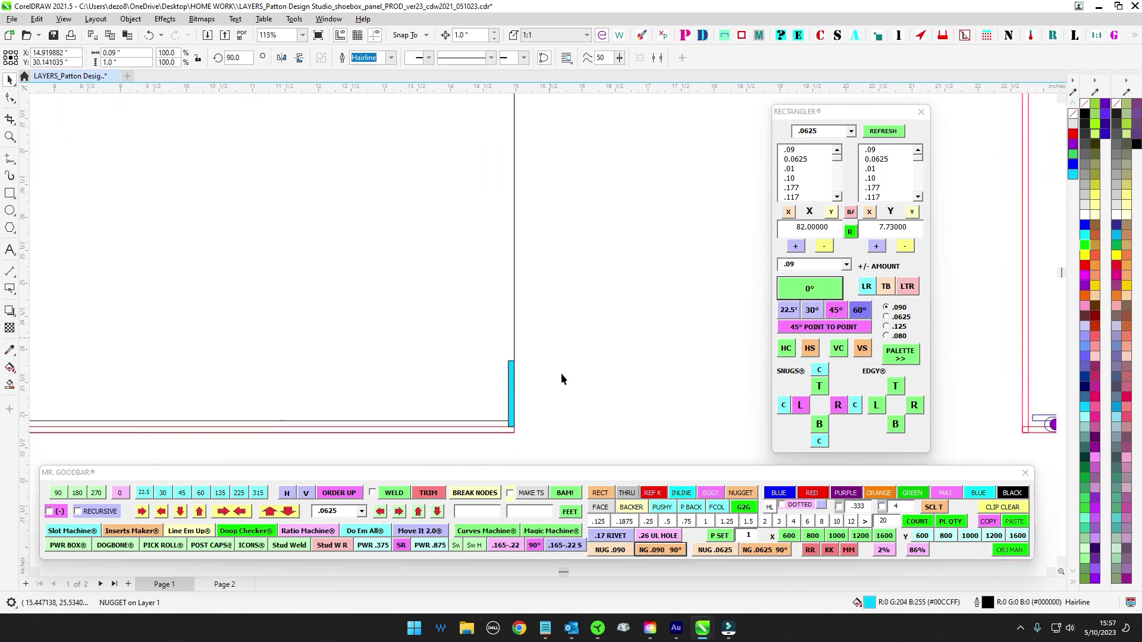
left_click(513, 394, "shift")
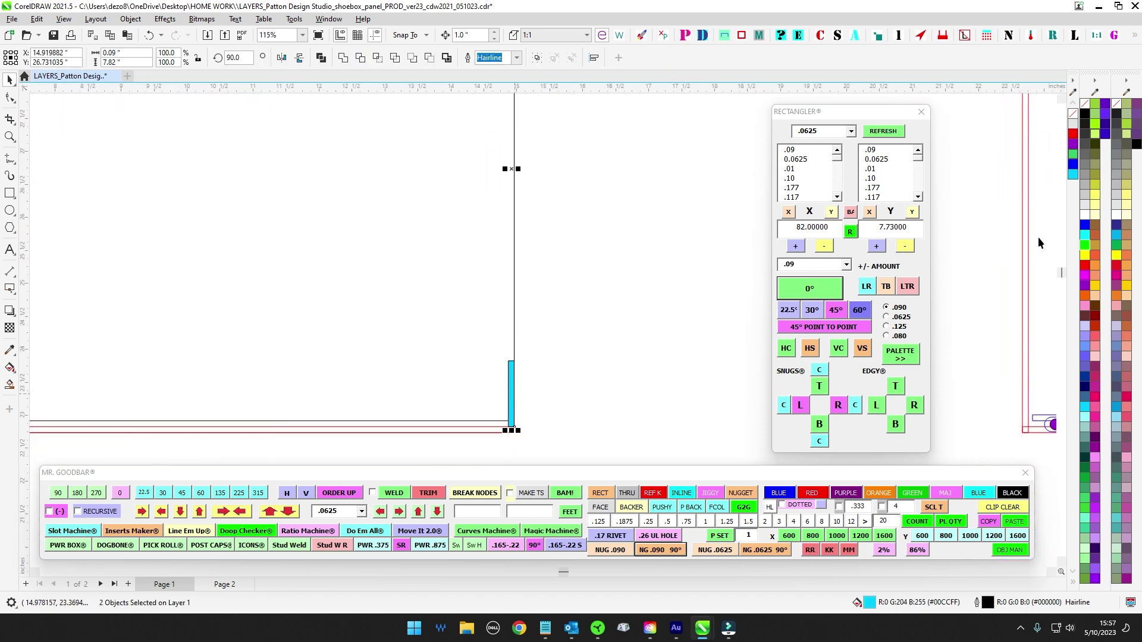
right_click(1085, 267)
left_click(610, 270)
scroll(535, 412, "up", 4)
left_click_drag(540, 417, 554, 309)
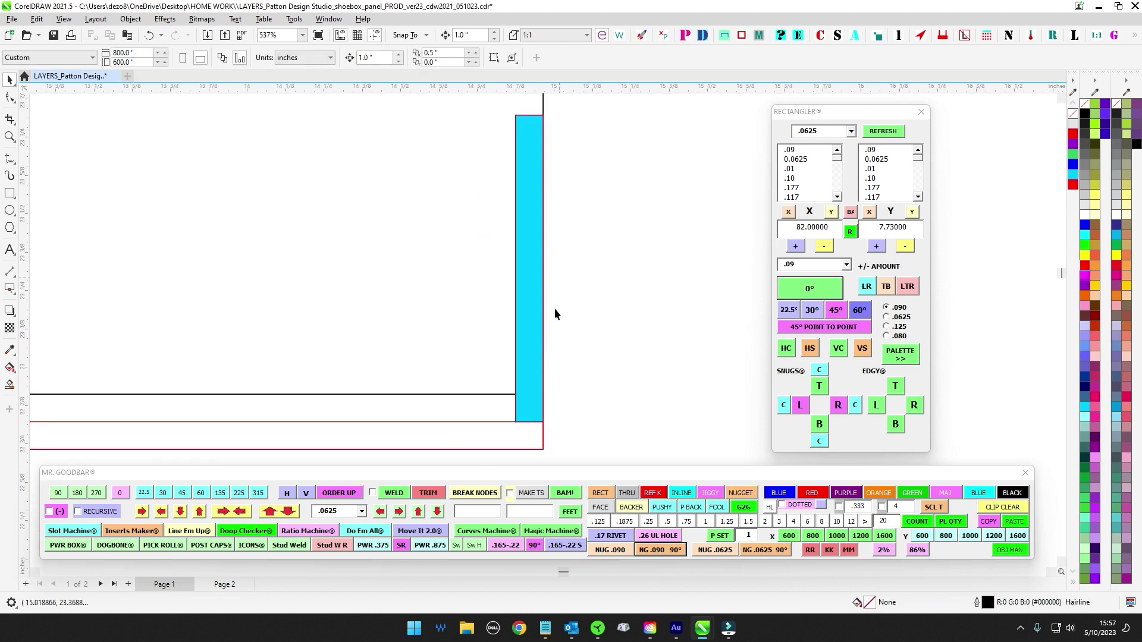
scroll(522, 400, "down", 1)
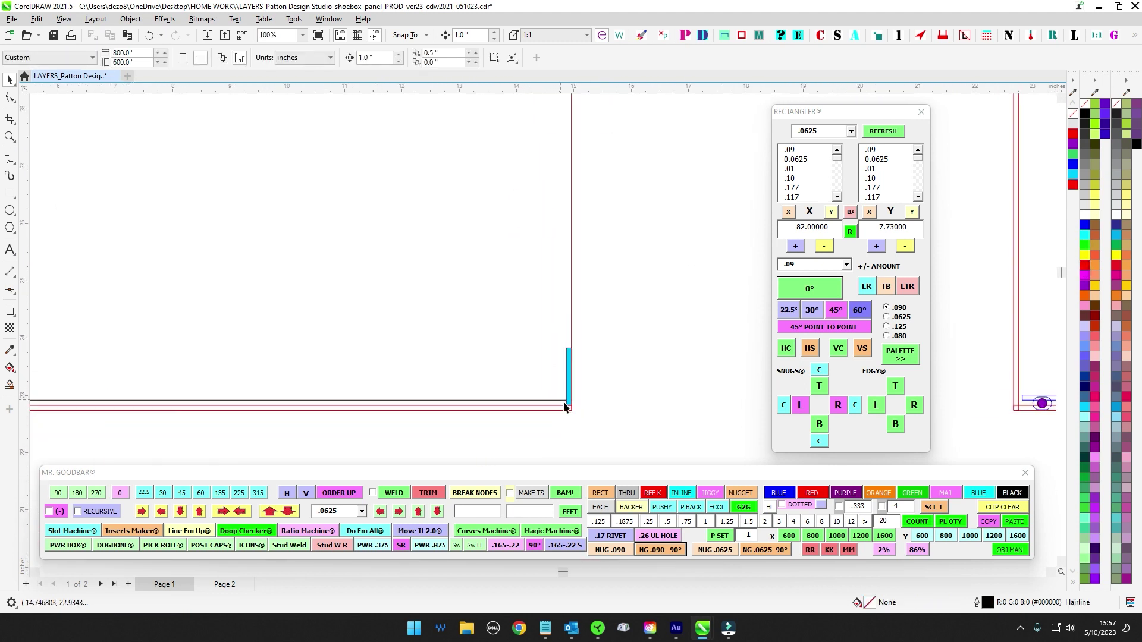
Step: Shrink the 82 × 7.73 rectangle's width by .09 inch on each side and give it a blue outline
left_click(562, 405)
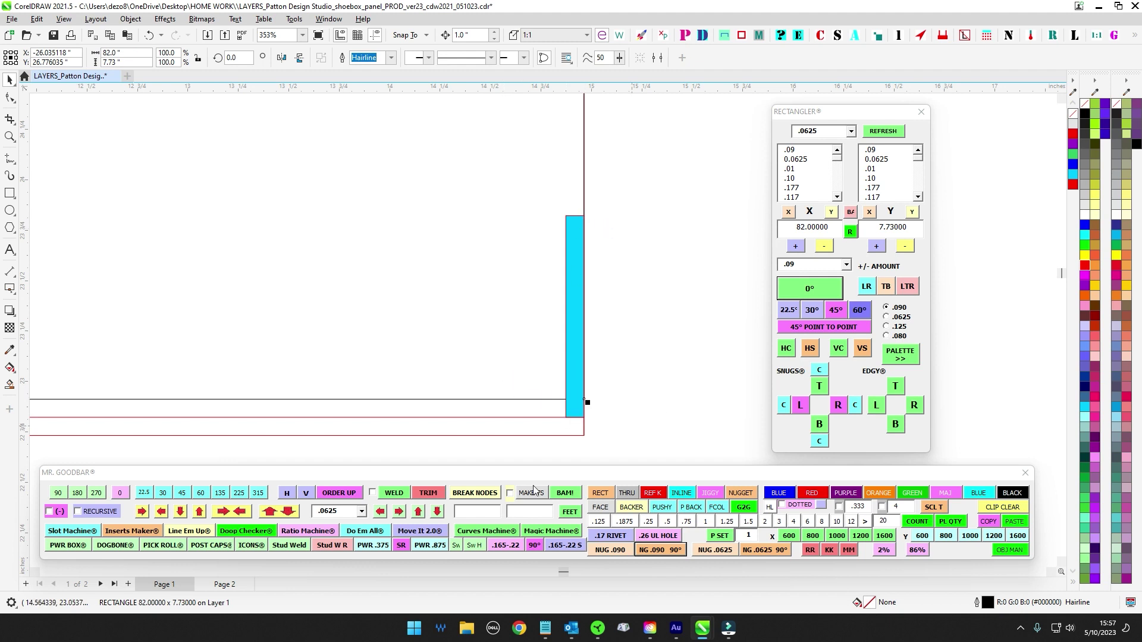
left_click(361, 511)
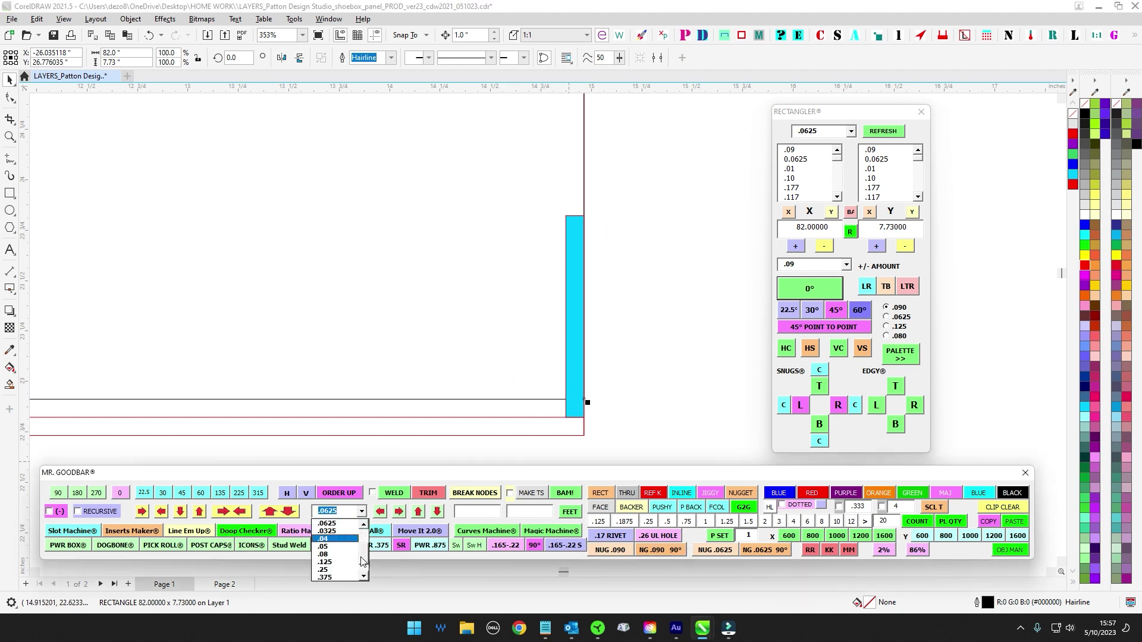
left_click(324, 524)
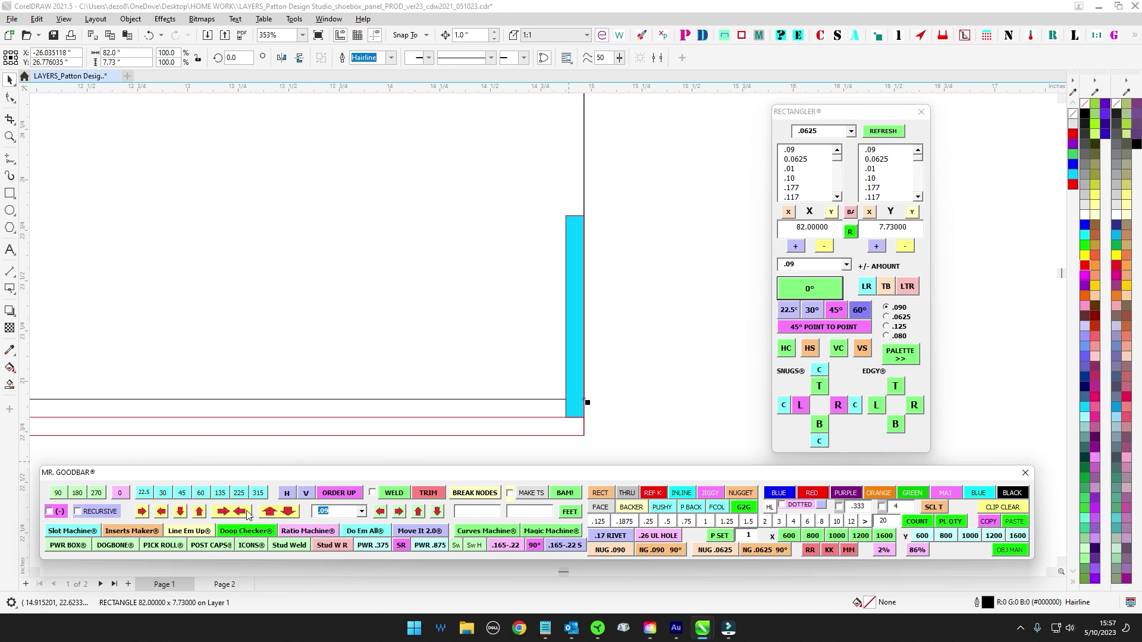
left_click(240, 513)
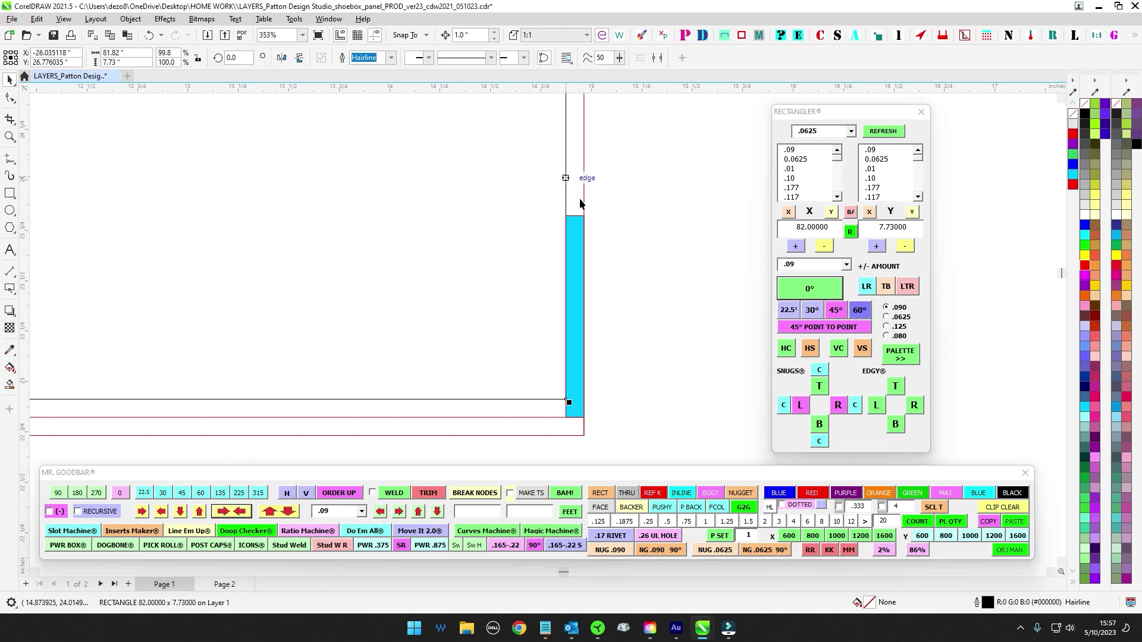
left_click(782, 493)
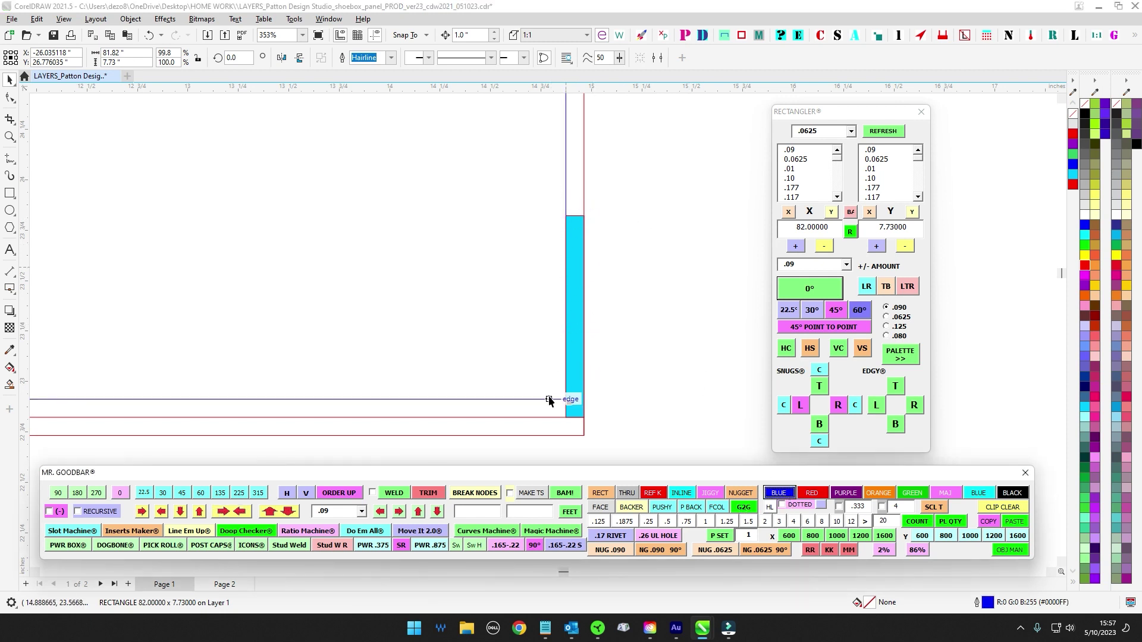
Step: Shrink the blue rectangle's width by another .09 inch on each side, to 81.64 inches
left_click(237, 514)
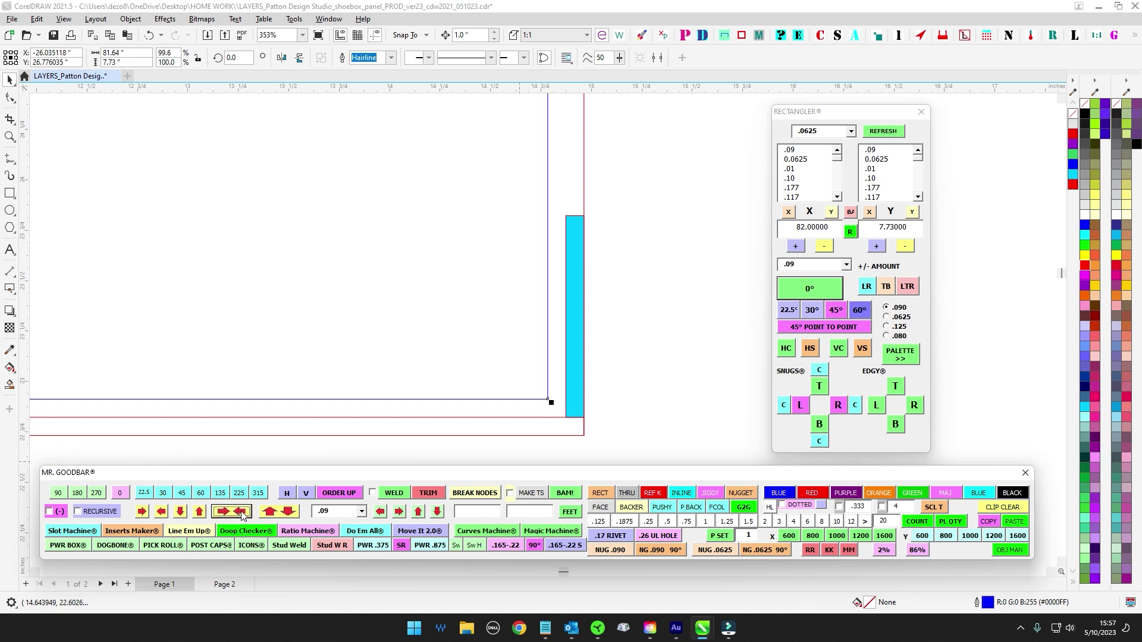
left_click(679, 214)
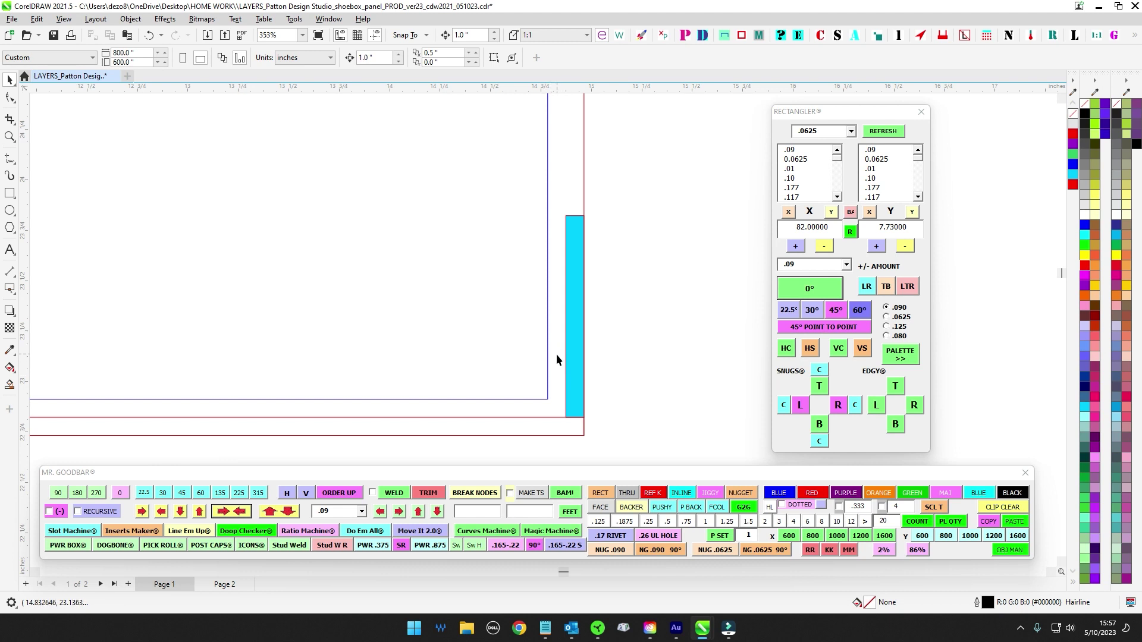
Step: Duplicate the two vertical nuggets from the panel's right edge and align the copies with the panel's left edge
scroll(587, 382, "down", 6)
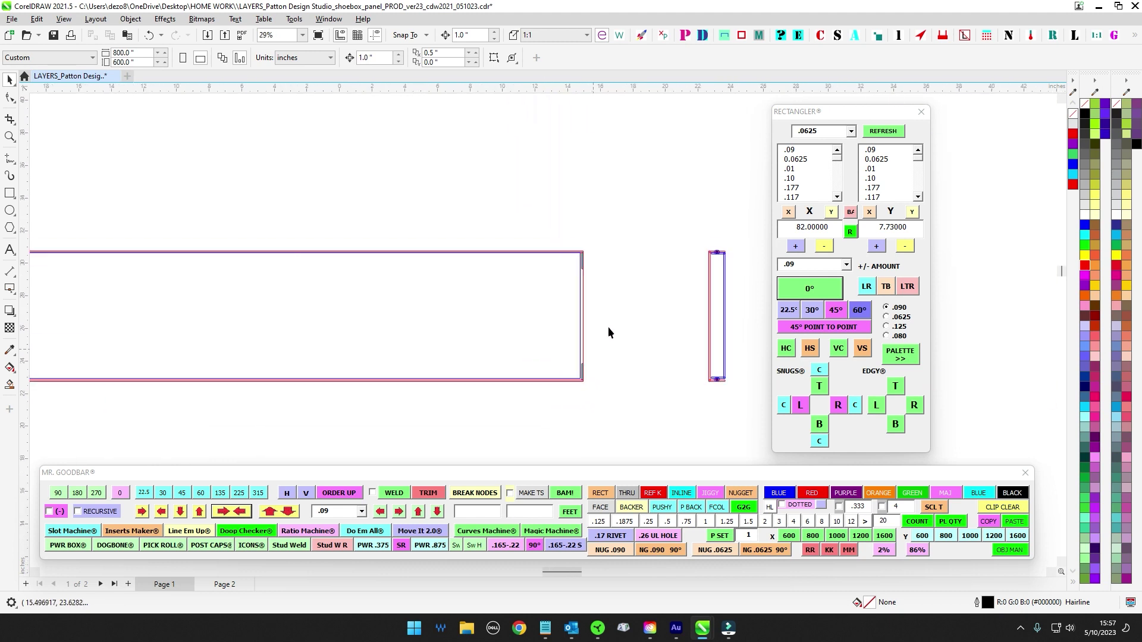
left_click_drag(573, 428, 572, 430)
scroll(654, 423, "down", 1)
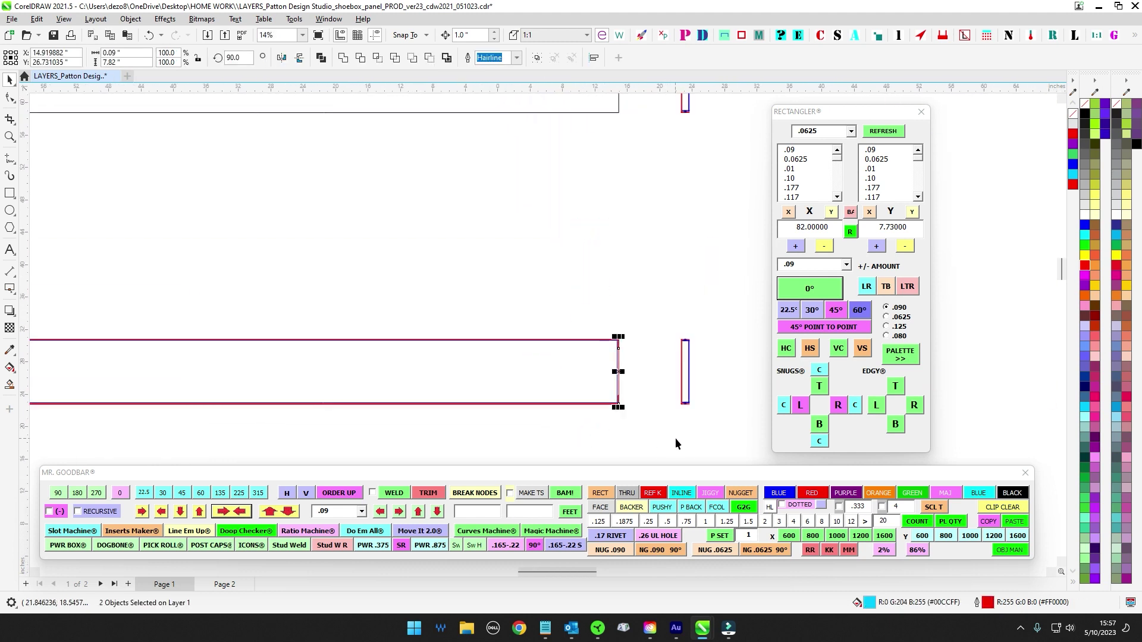
key("Right")
left_click_drag(36, 375, 435, 383)
scroll(344, 356, "up", 3)
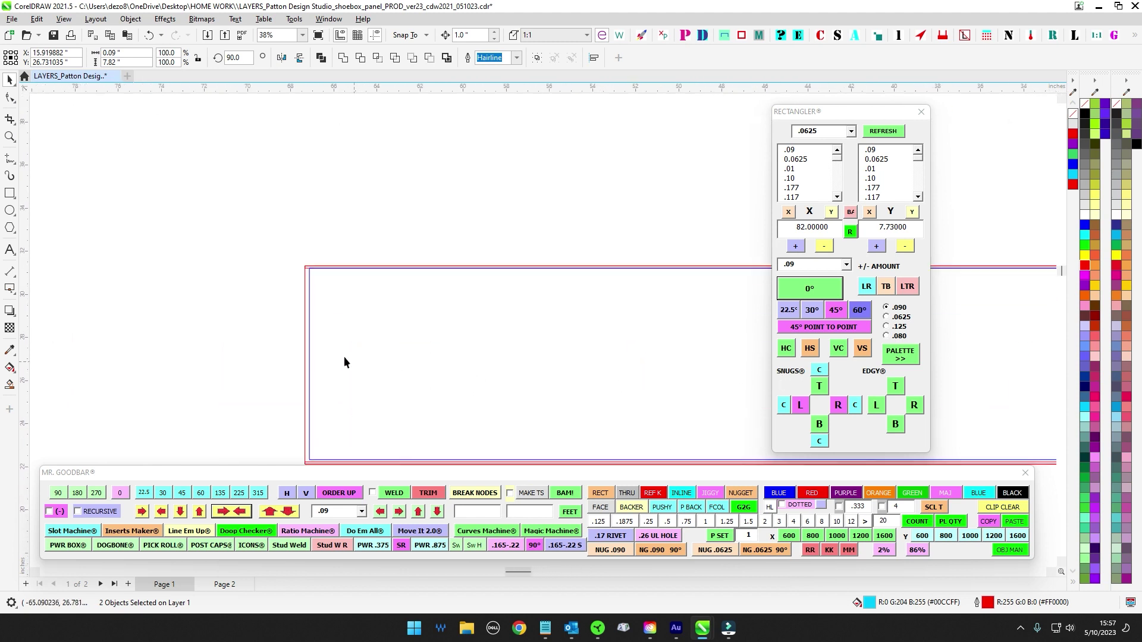
left_click(301, 333, "shift")
left_click(327, 207)
scroll(303, 255, "up", 3)
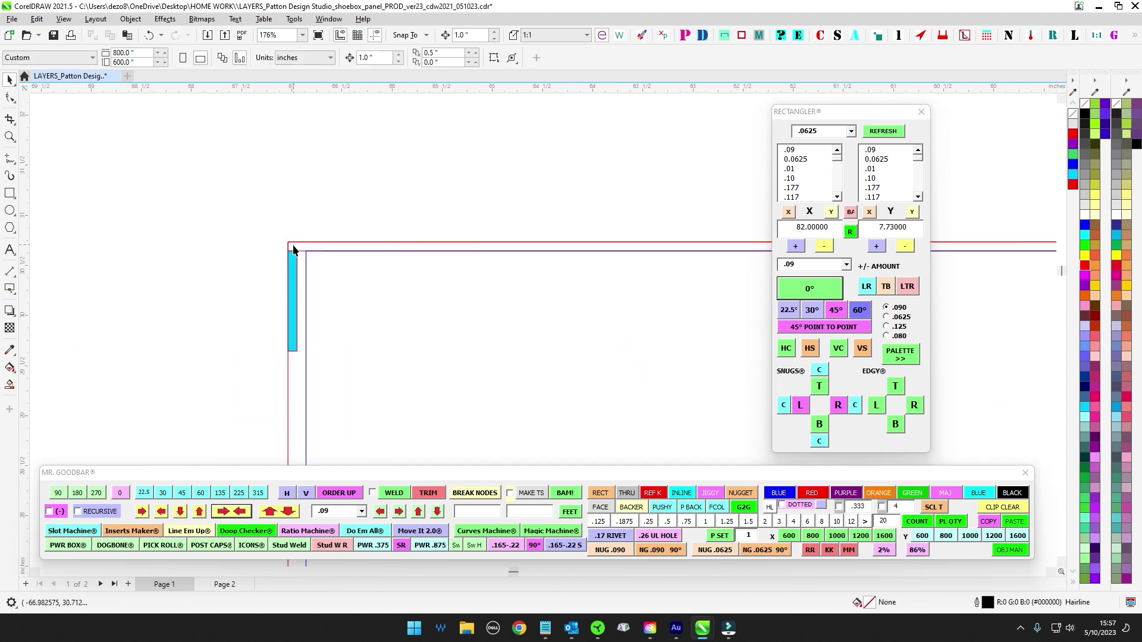
scroll(321, 345, "down", 2)
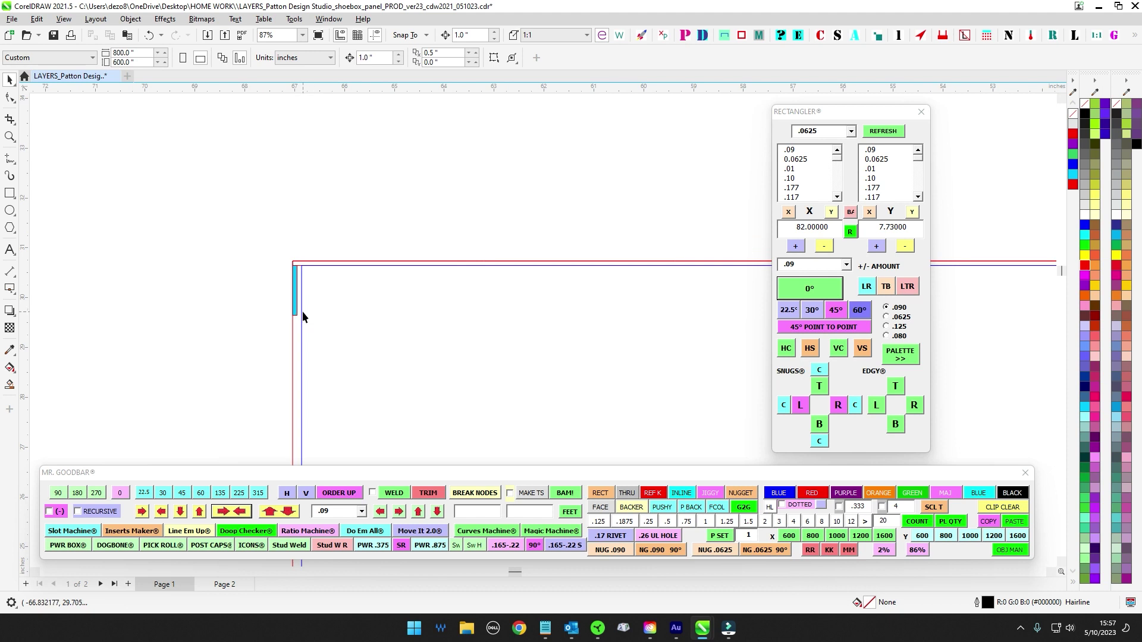
Step: Load the blue rectangle's 81.64 inch width into Rectangler as the X value
left_click(302, 311)
scroll(305, 308, "down", 2)
left_click_drag(323, 359, 300, 220)
scroll(310, 336, "up", 3)
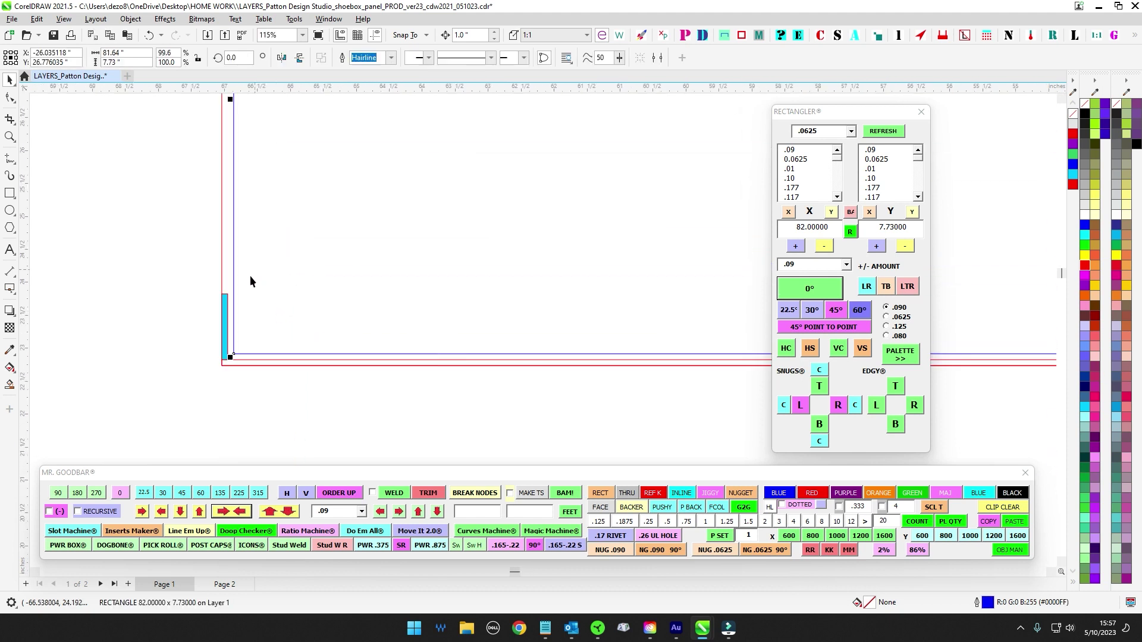
scroll(356, 357, "down", 5)
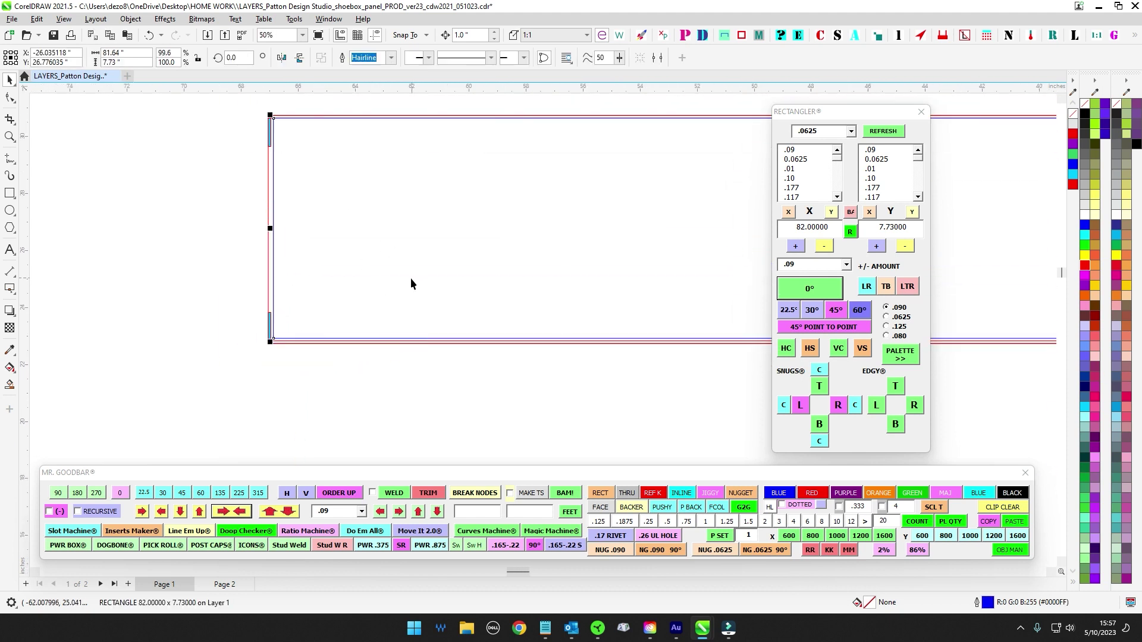
scroll(410, 278, "down", 1)
scroll(535, 333, "right", 5)
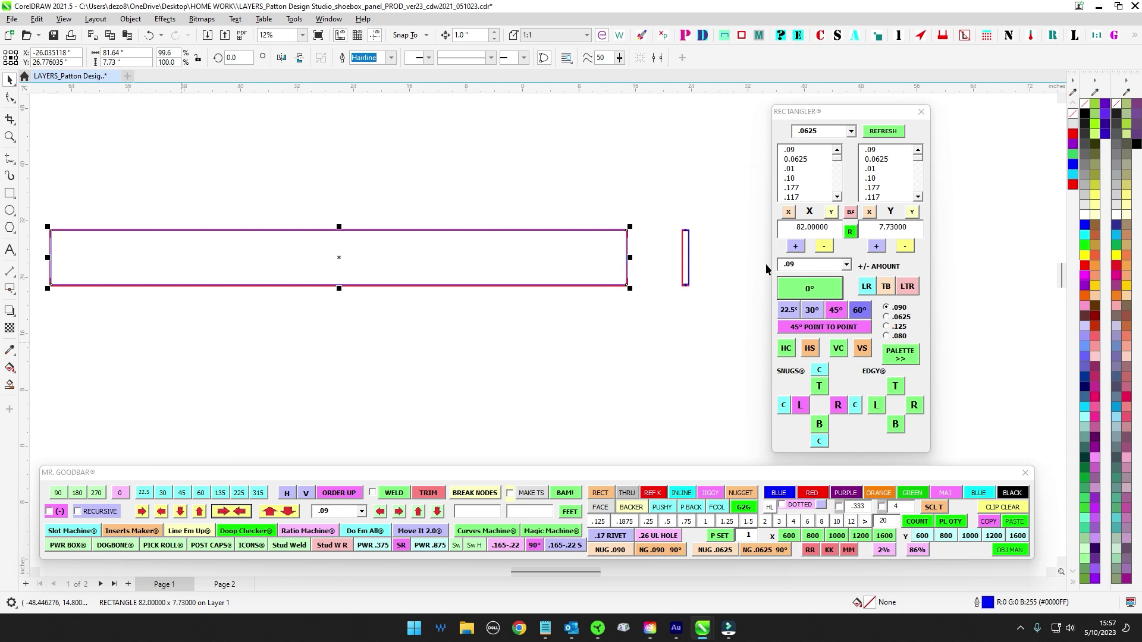
left_click(788, 212)
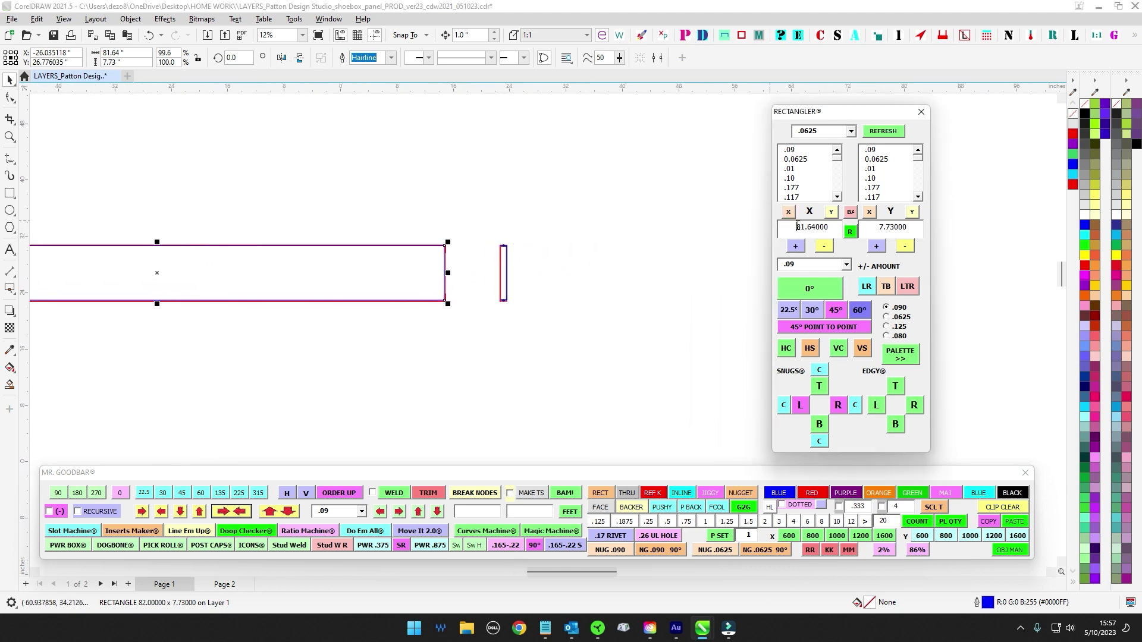
left_click_drag(798, 227, 833, 228)
Step: Generate an 81.64 × 7.73 inch rectangle with .09 top and bottom strips, place it below the panel, and give it a blue outline
scroll(485, 250, "down", 2)
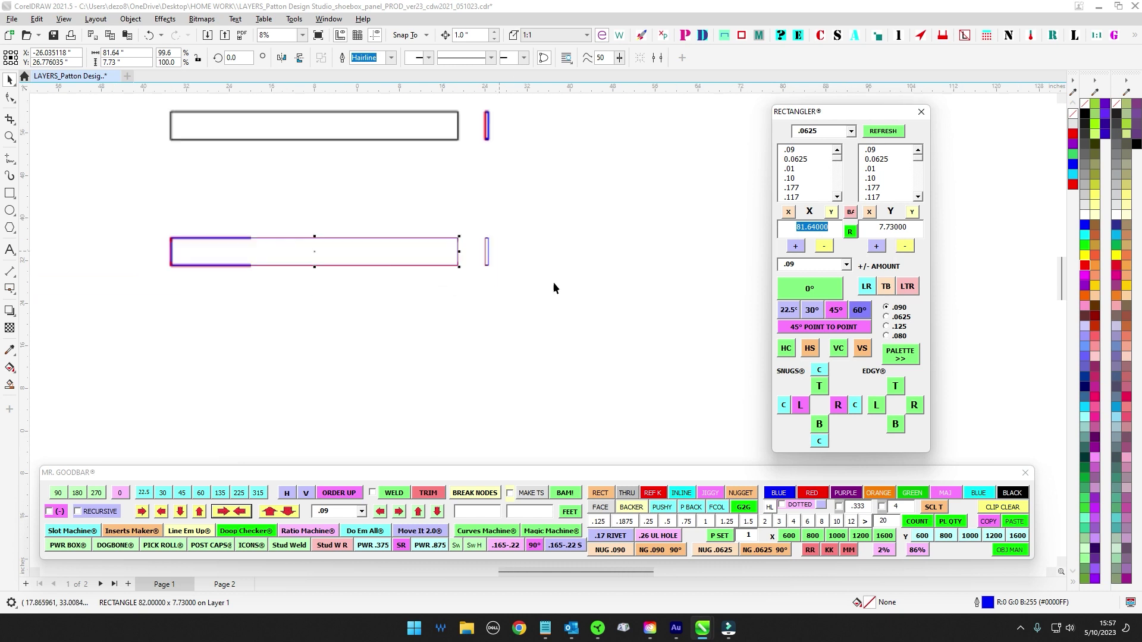
left_click(887, 288)
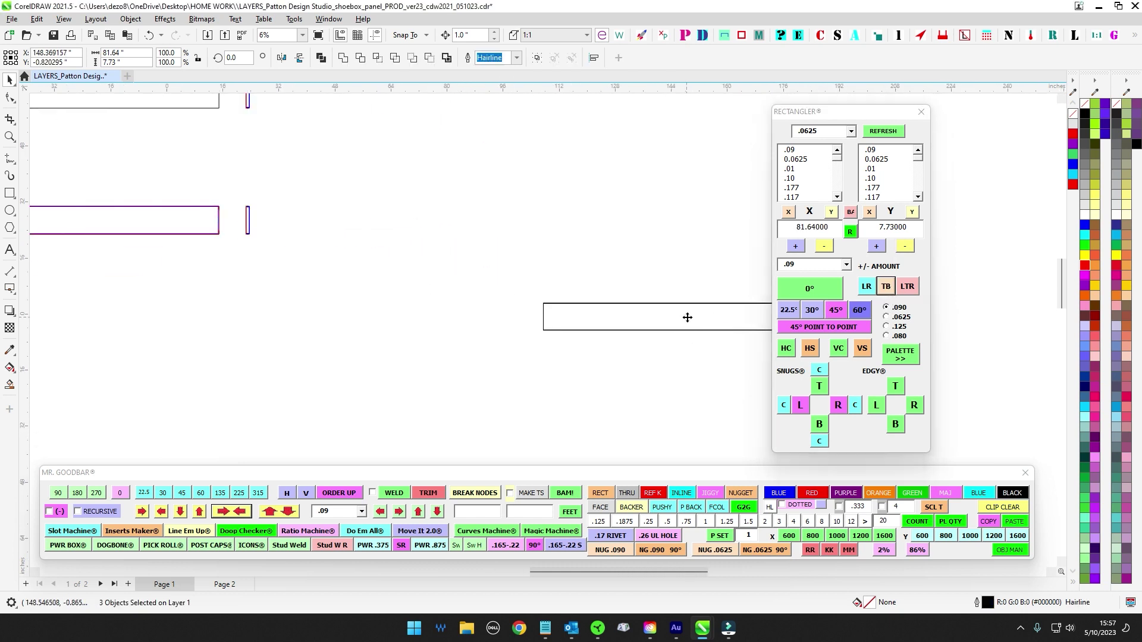
left_click_drag(684, 316, 278, 309)
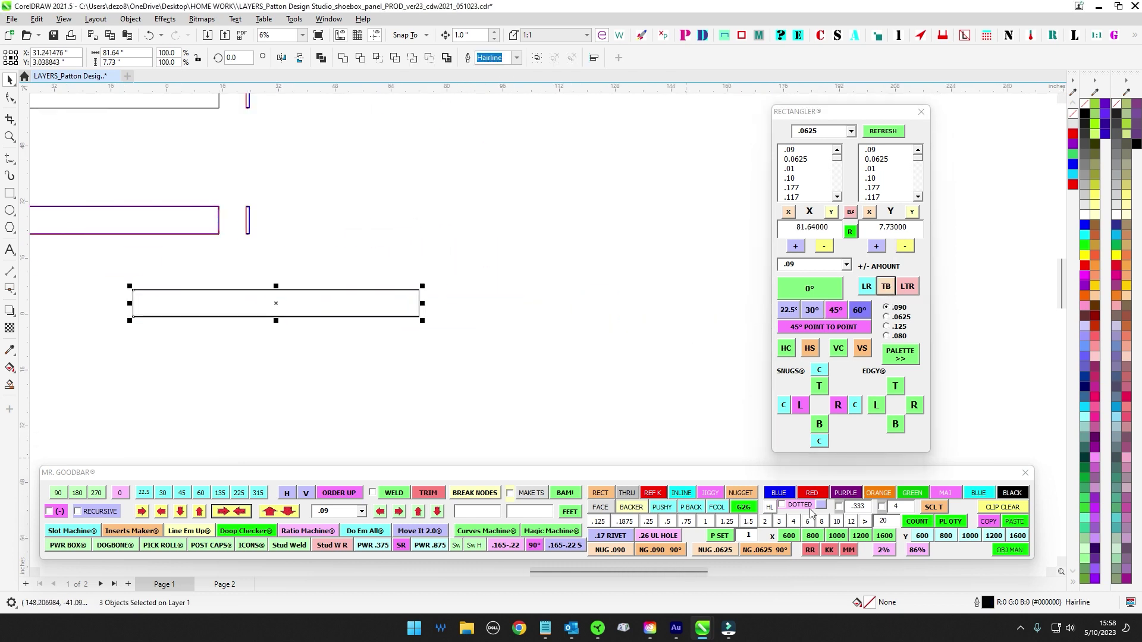
left_click(779, 493)
scroll(540, 380, "up", 2)
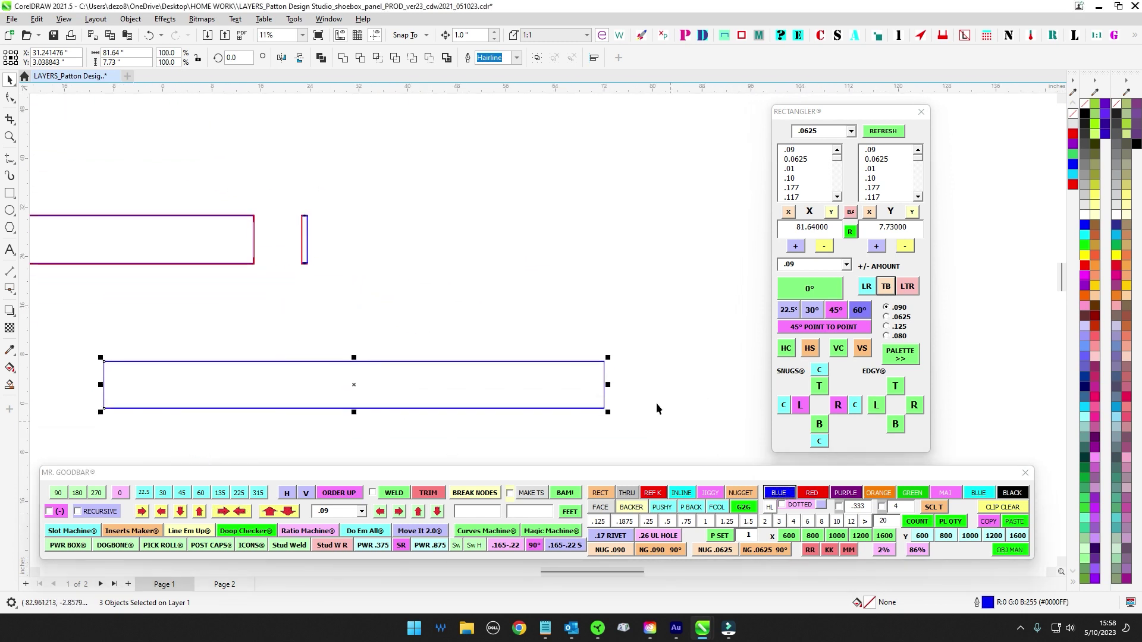
left_click_drag(605, 384, 339, 339)
Step: Group the new blue rectangle and its strips, and centre the group on the 81.64 inch blue rectangle inside the red panel
scroll(357, 307, "up", 1)
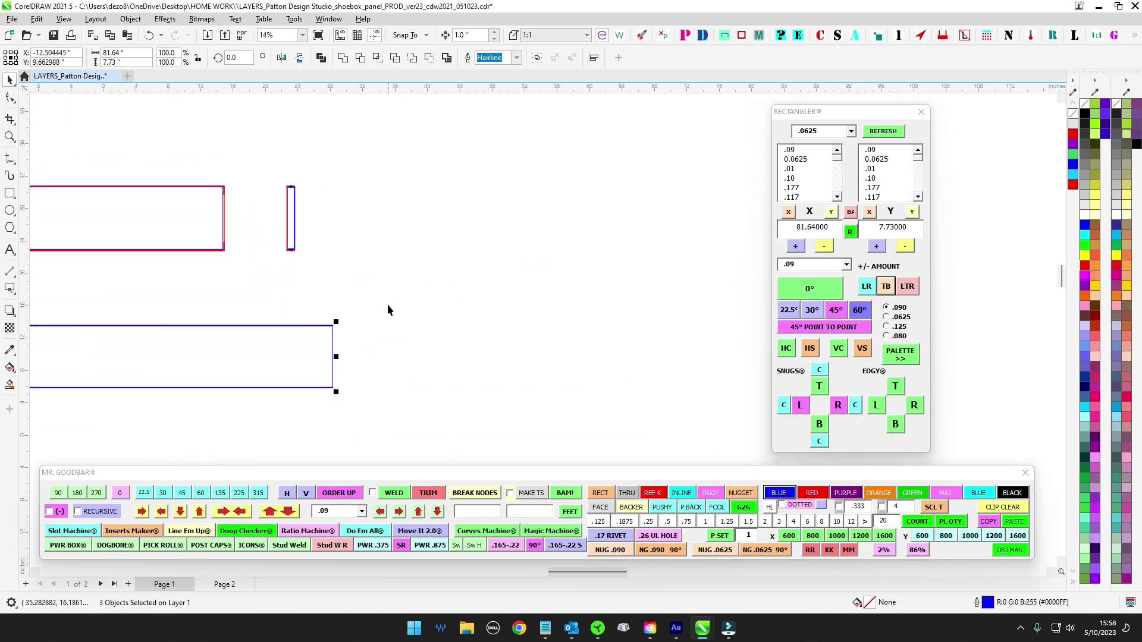
scroll(388, 309, "up", 2)
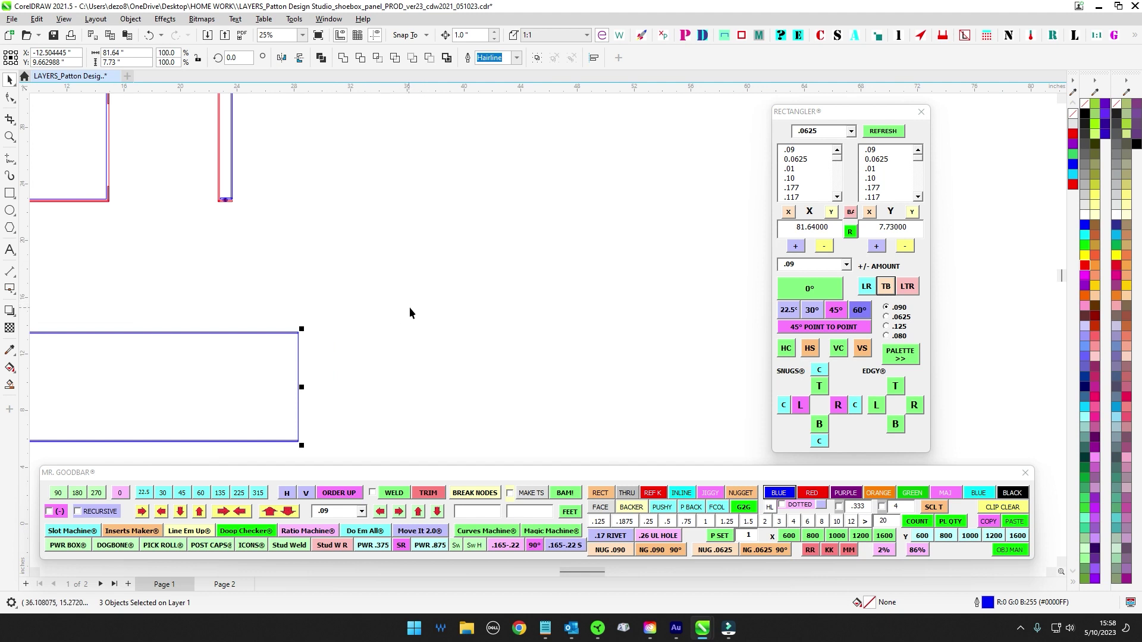
key("ctrl+g")
left_click_drag(414, 306, 614, 409)
scroll(293, 224, "up", 1)
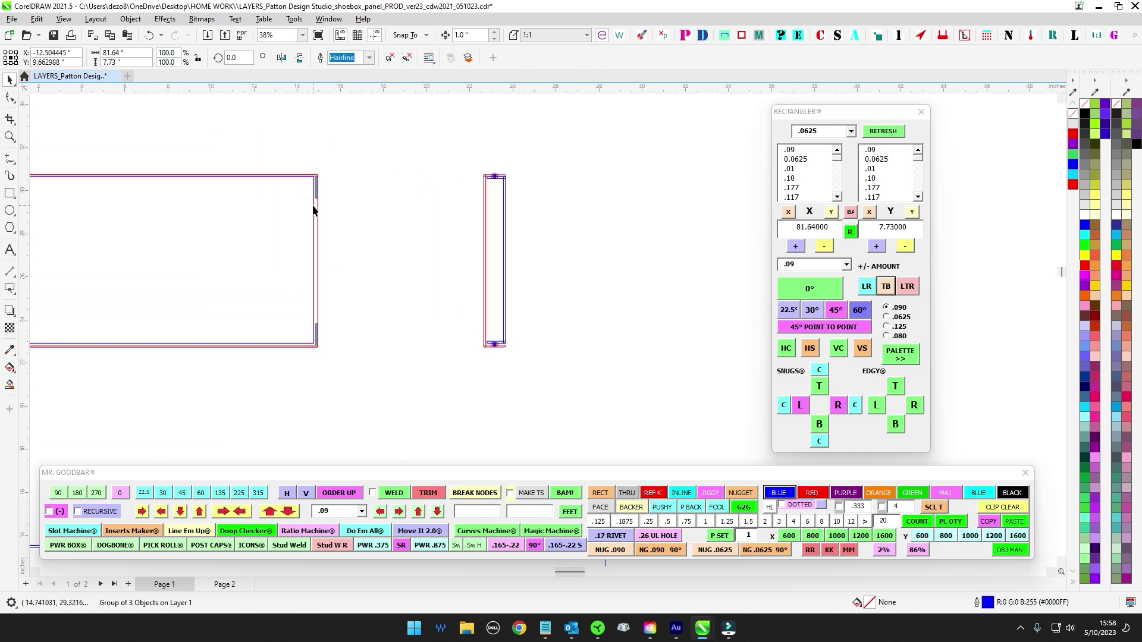
left_click(313, 205, "shift")
key("e")
key("c")
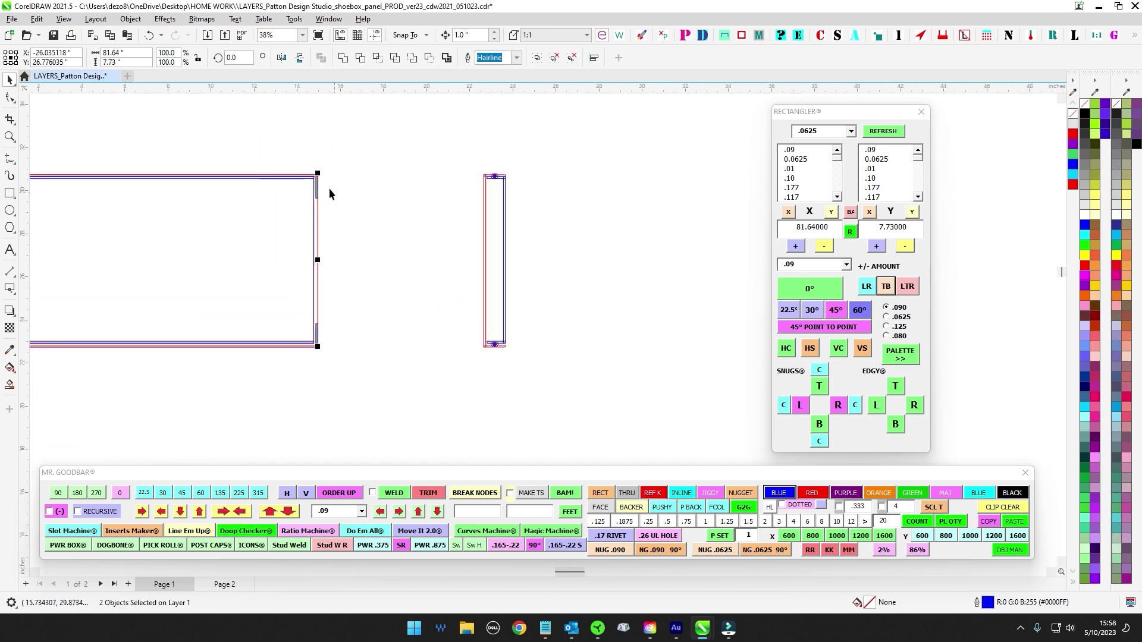
scroll(316, 189, "up", 3)
key("Escape")
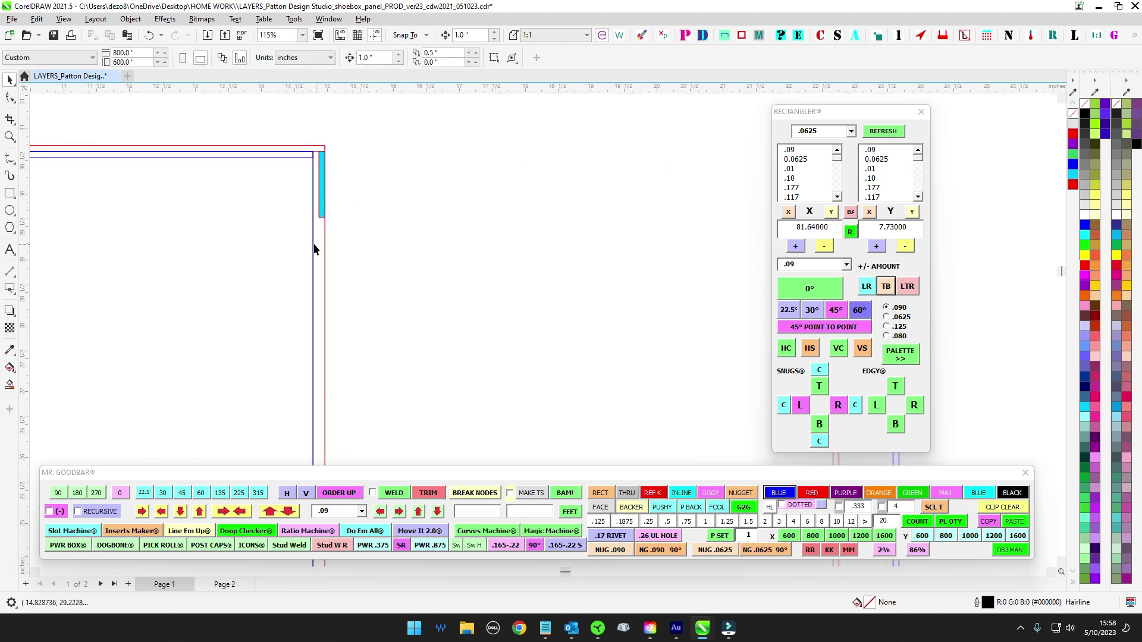
Step: Select the centred blue group inside the red panel and save the drawing
left_click(302, 158)
left_click(402, 229)
left_click(313, 170)
scroll(434, 238, "down", 4)
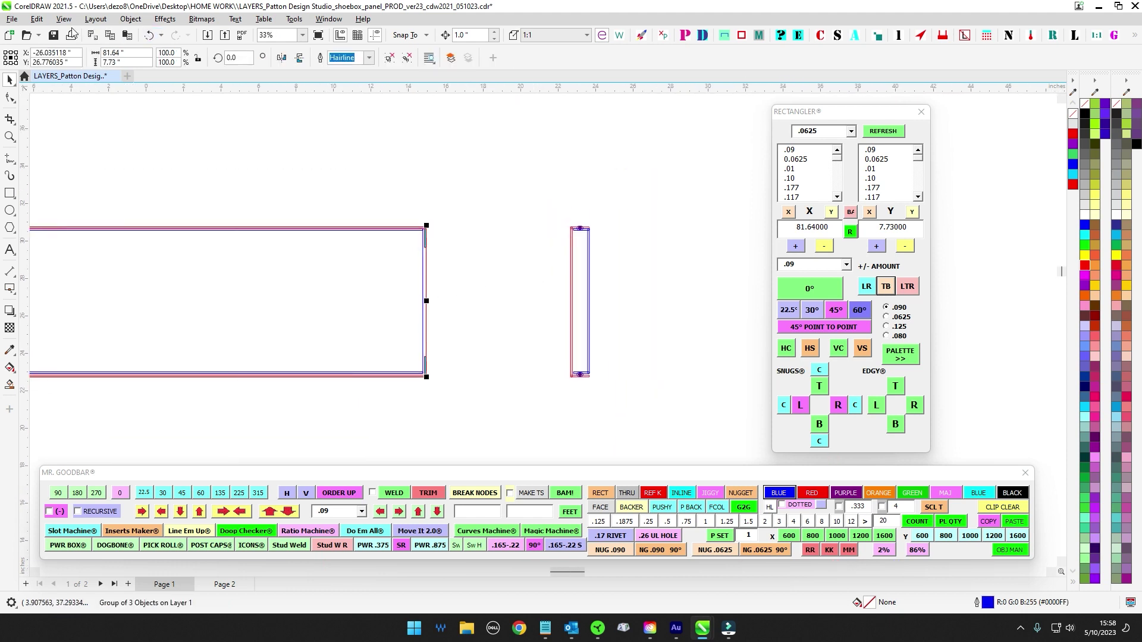
left_click(57, 36)
Step: Examine the gaps between the blue extrusion, the nuggets and the red panel at the front view's right-hand corners
scroll(490, 307, "up", 1)
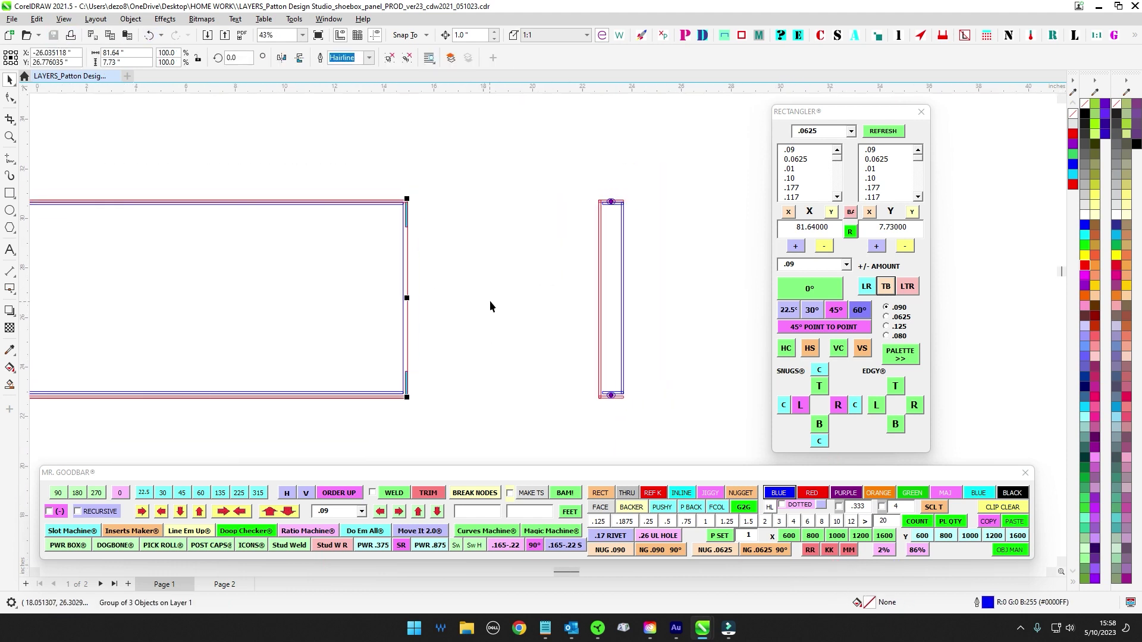
scroll(406, 372, "up", 6)
left_click(438, 378)
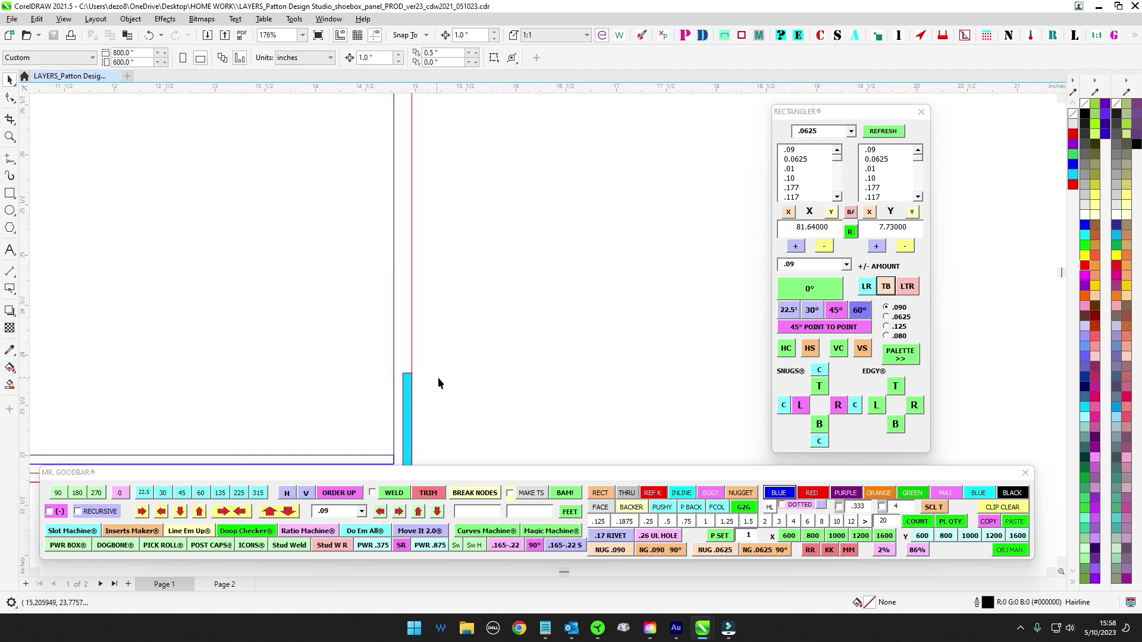
left_click_drag(438, 377, 493, 291)
scroll(468, 358, "down", 5)
left_click_drag(497, 229, 505, 468)
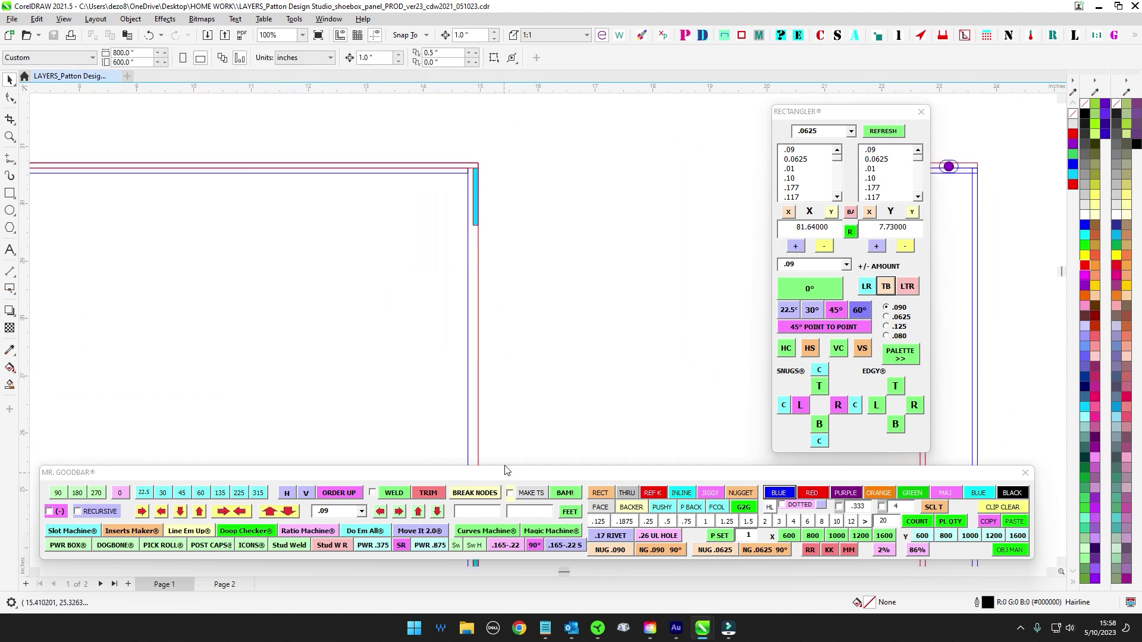
scroll(473, 161, "up", 7)
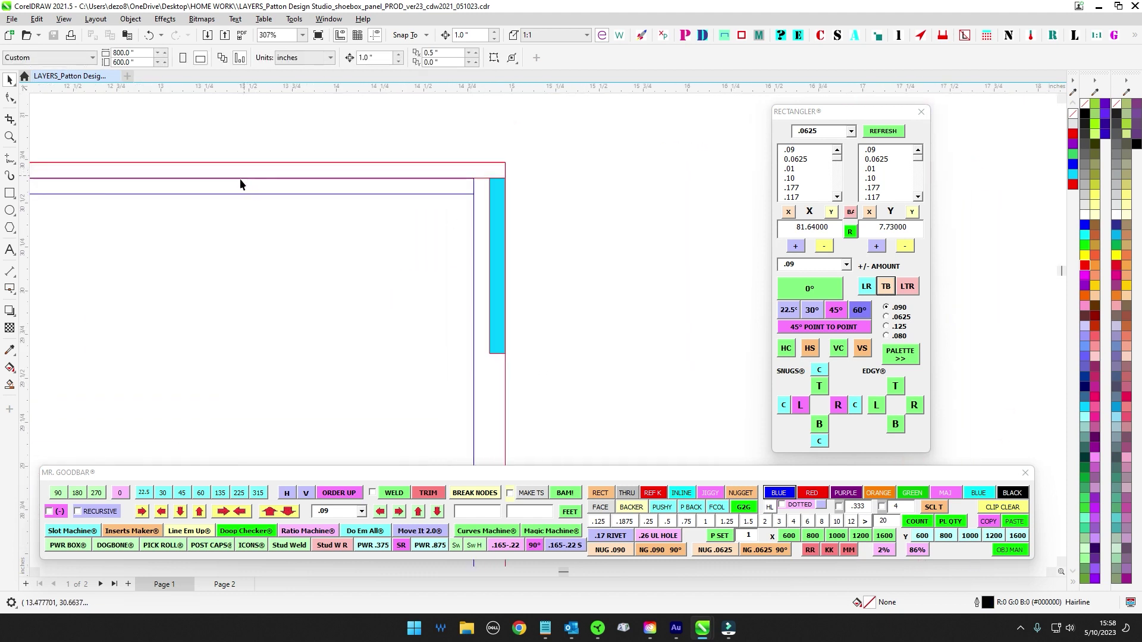
scroll(344, 191, "down", 5)
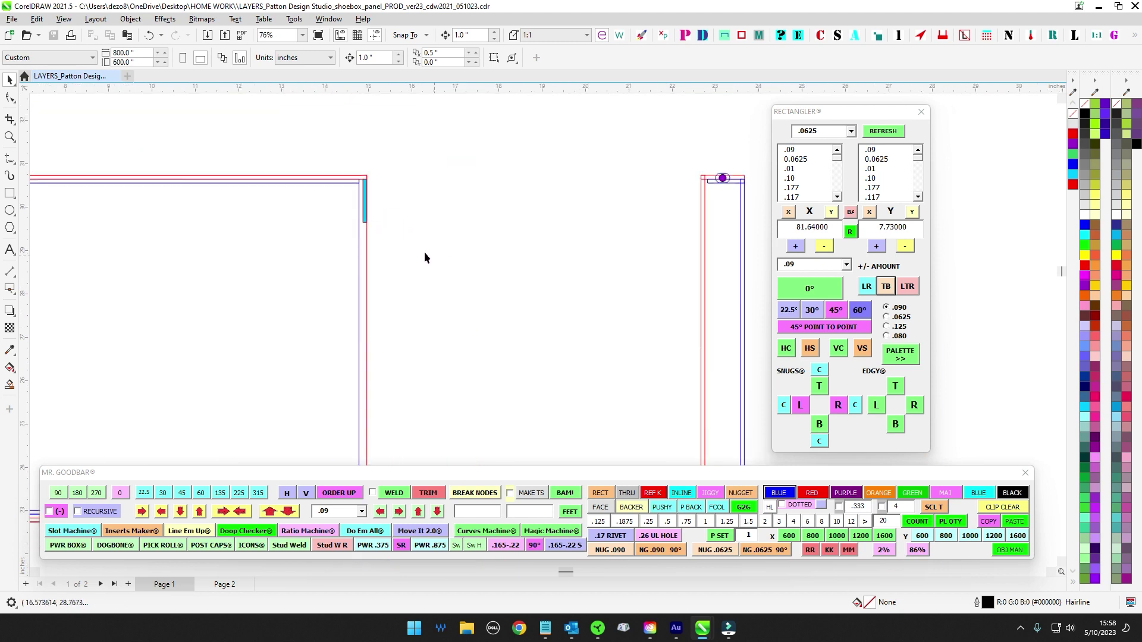
left_click(359, 242)
scroll(420, 258, "down", 5)
left_click_drag(443, 282, 514, 194)
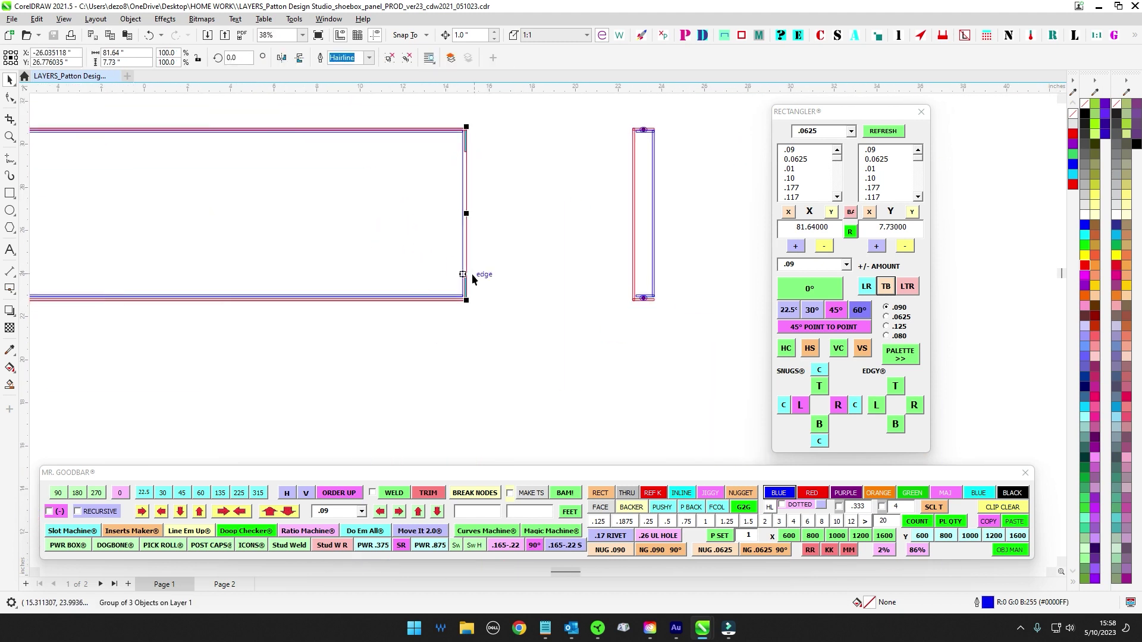
Step: Compare the front view's blue extrusion and red panel edges with the side view, including the fastener positions
scroll(474, 277, "up", 6)
scroll(484, 271, "down", 5)
scroll(518, 277, "down", 2)
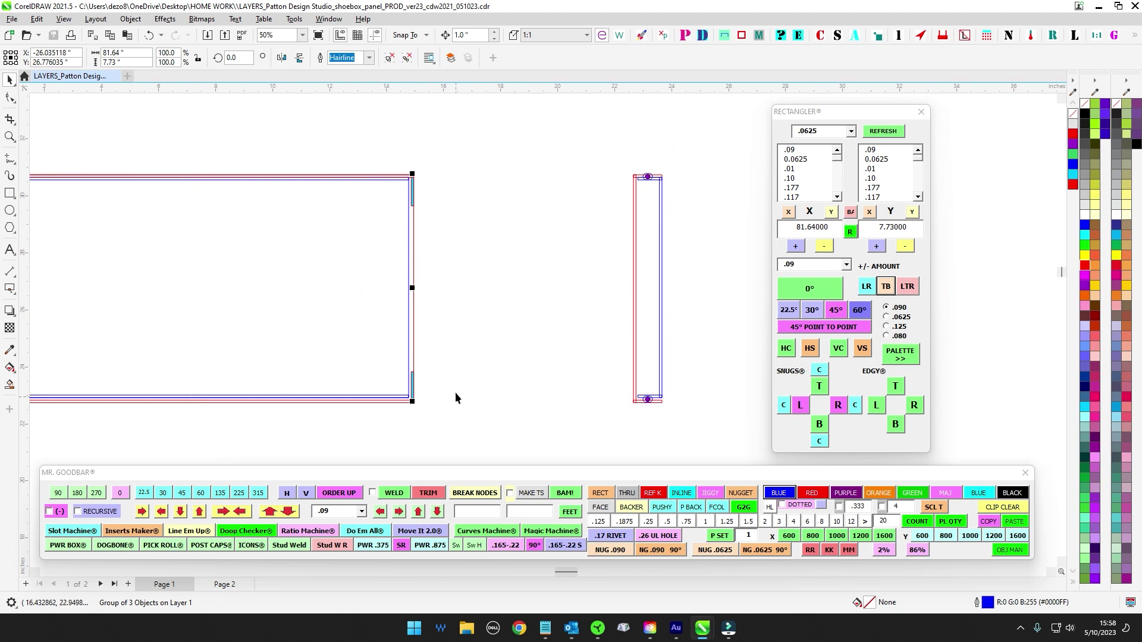
scroll(565, 398, "up", 4)
scroll(555, 385, "down", 7)
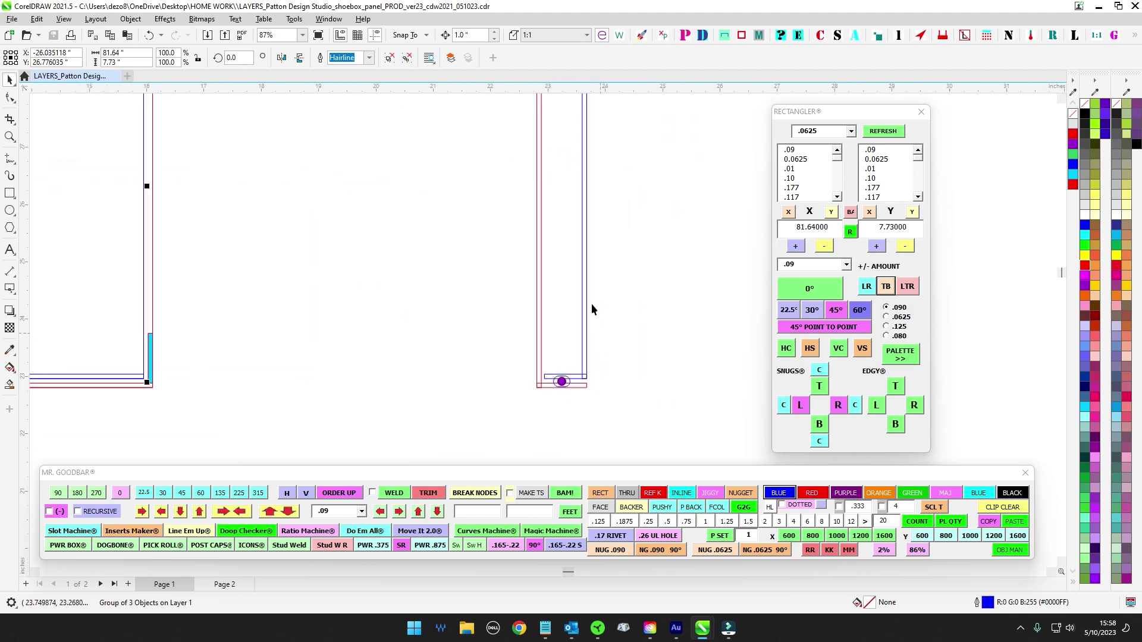
mouse_move(627, 298)
left_mouse_down()
mouse_move(662, 257)
mouse_move(642, 299)
left_mouse_up()
scroll(640, 299, "down", 2)
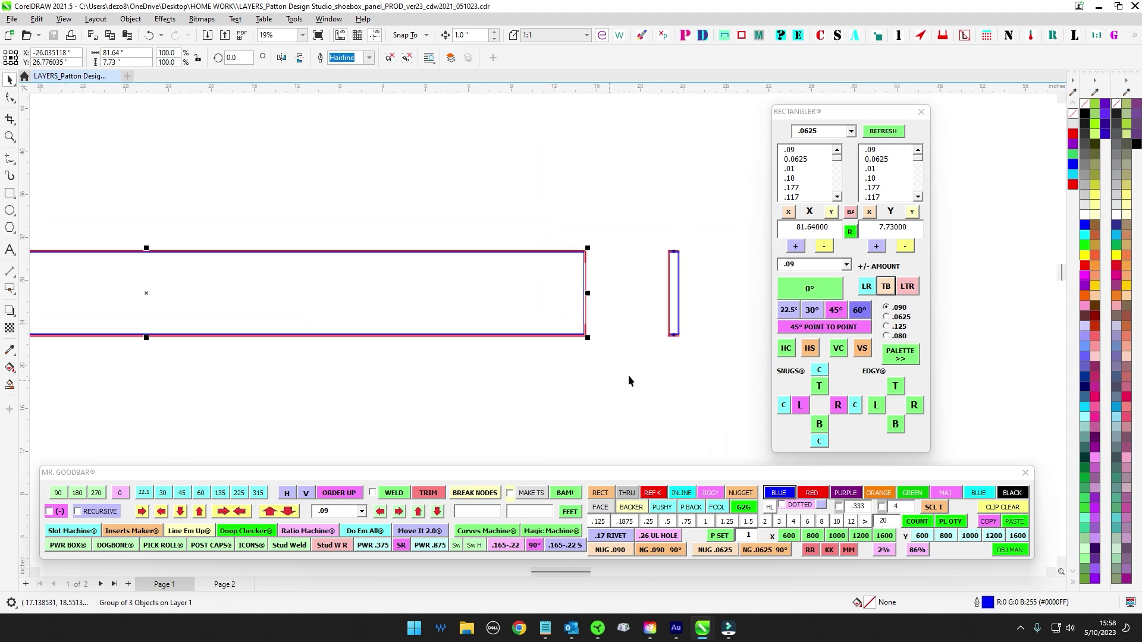
left_click(212, 201)
scroll(548, 280, "up", 7)
left_click_drag(659, 176, 369, 211)
scroll(434, 201, "down", 1)
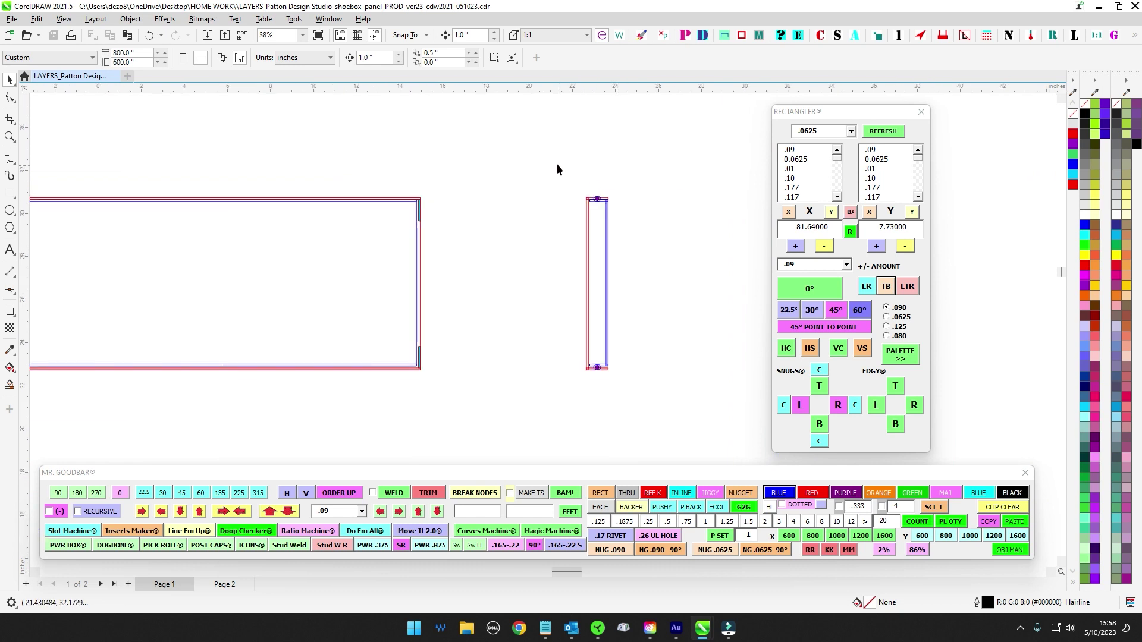
scroll(399, 233, "up", 2)
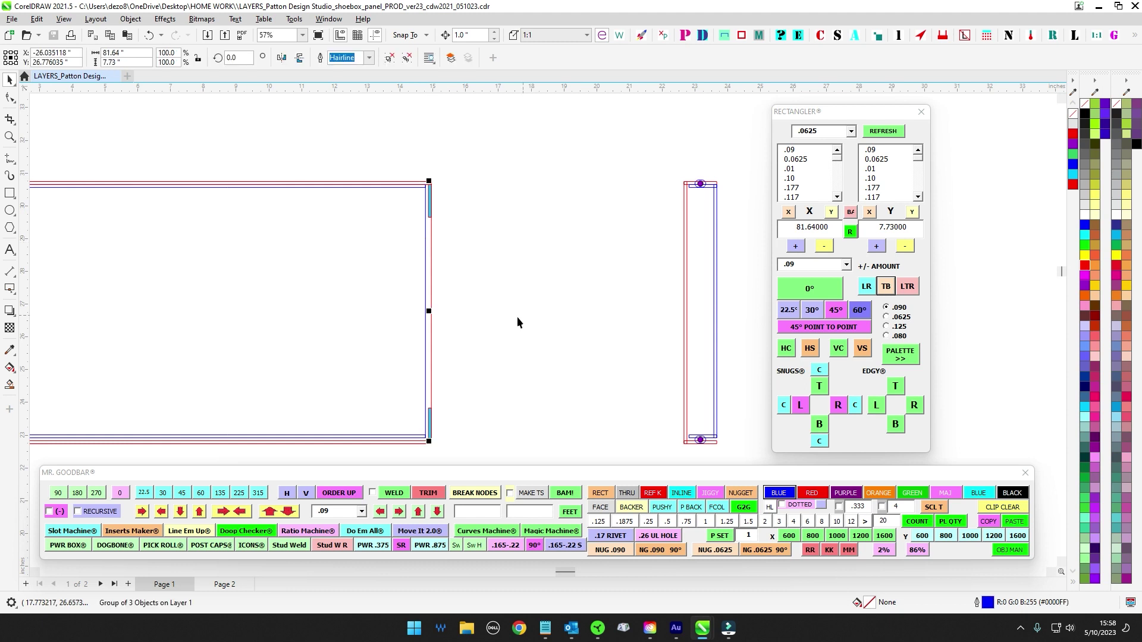
scroll(516, 316, "down", 1)
scroll(612, 273, "up", 1)
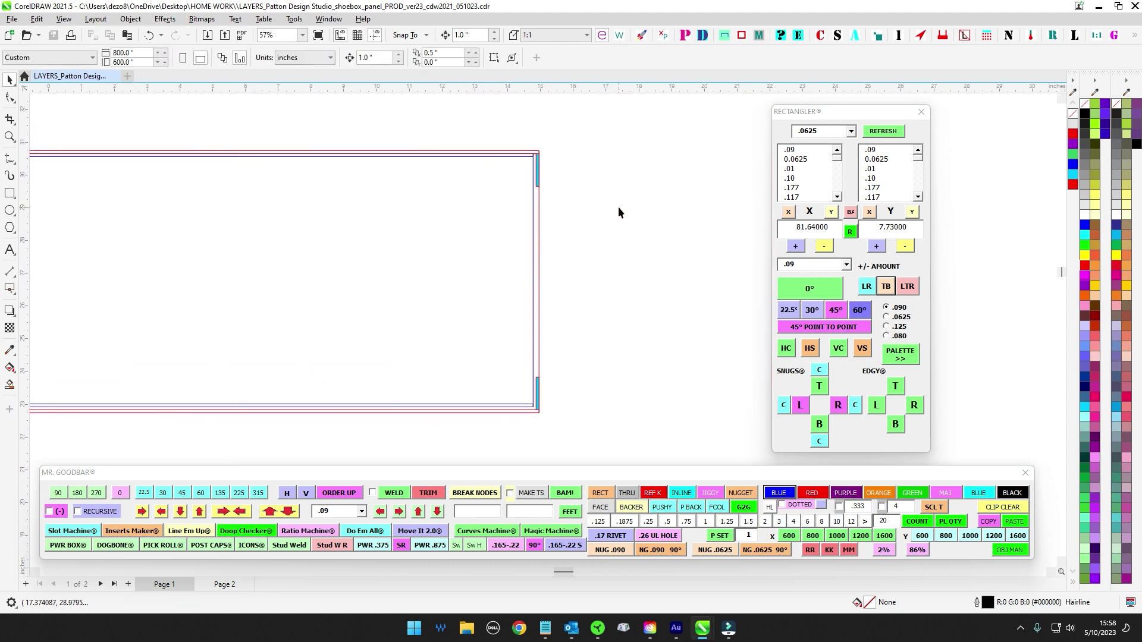
scroll(498, 142, "down", 1)
Step: Paste a .25 inch circle and place it just outside the front view's upper-right corner, level with the red strip's lower edge
scroll(490, 221, "up", 6)
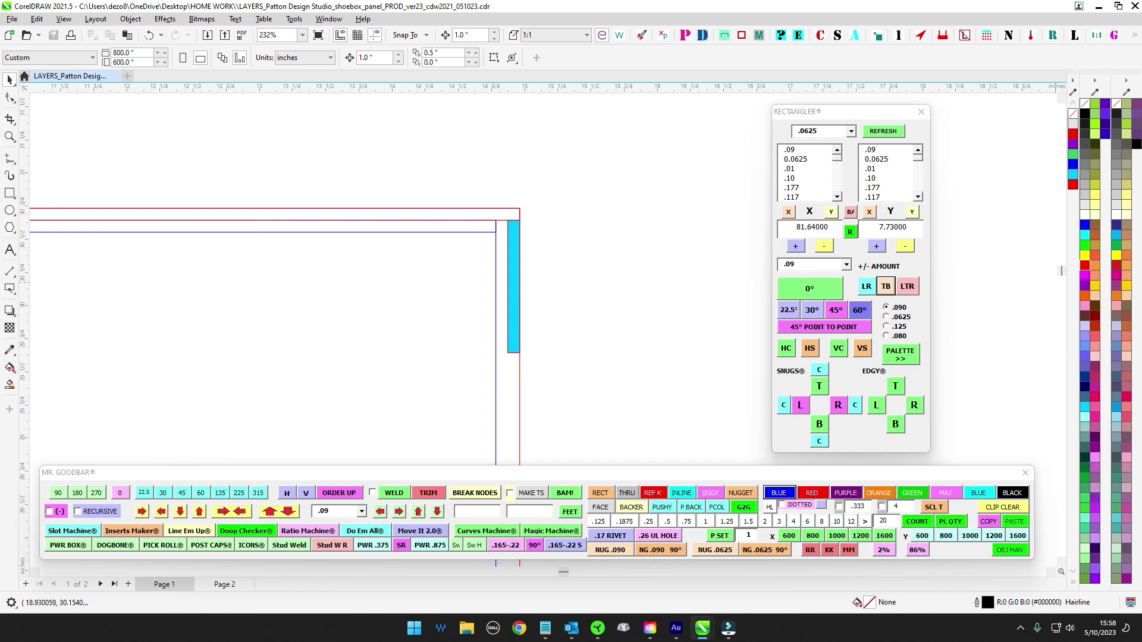
key("ctrl+v")
left_click_drag(544, 336, 616, 221)
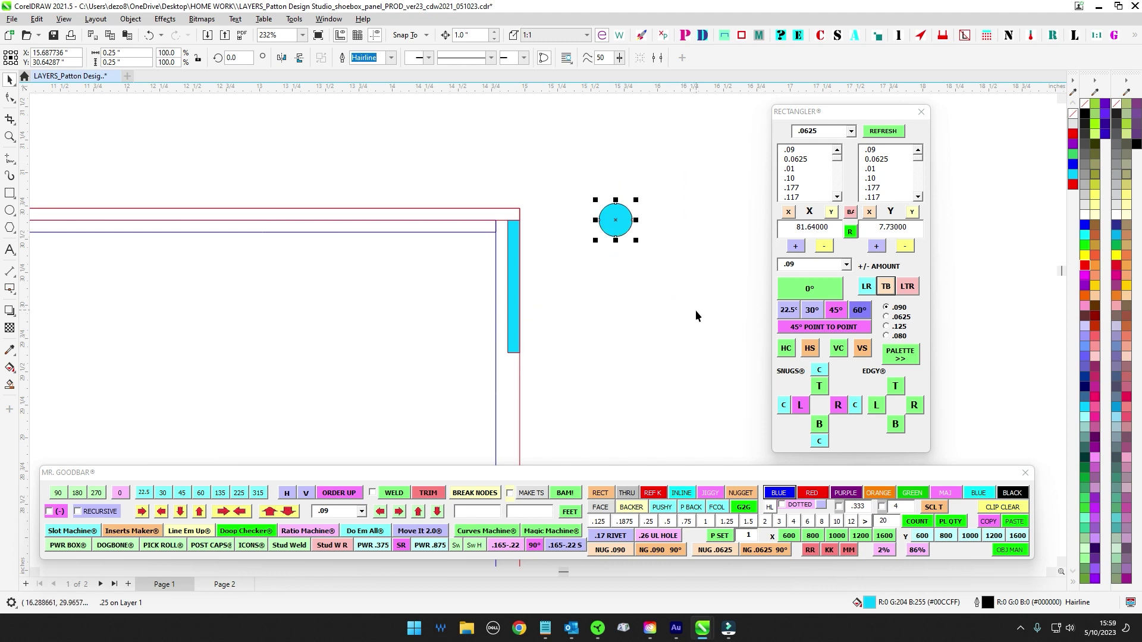
Step: Centre the .25 inch circle on the cyan nugget's upper-left corner, fill it magenta and place it behind the nugget
scroll(661, 223, "up", 3)
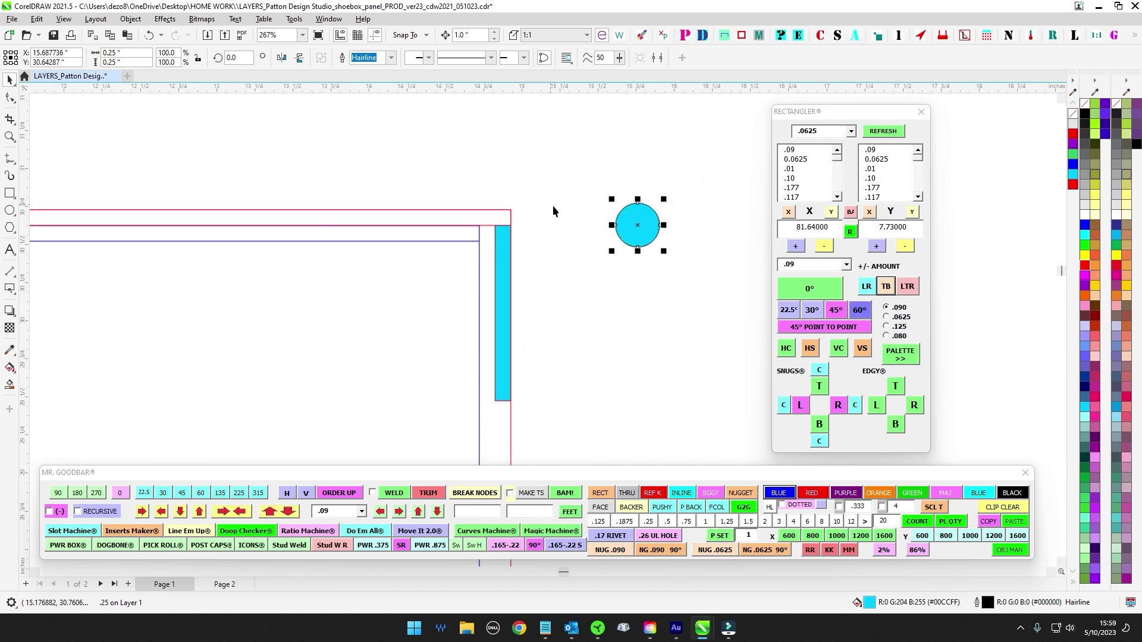
left_click(1085, 286)
left_click_drag(543, 216, 262, 222)
left_click(1085, 277)
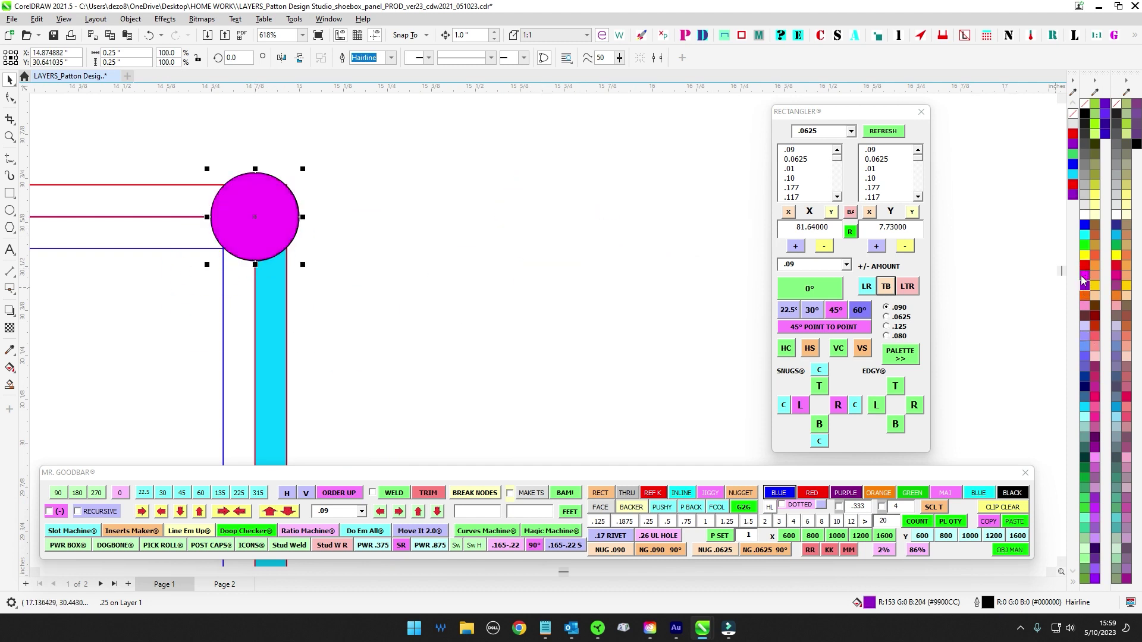
left_click(330, 202)
left_click(277, 194)
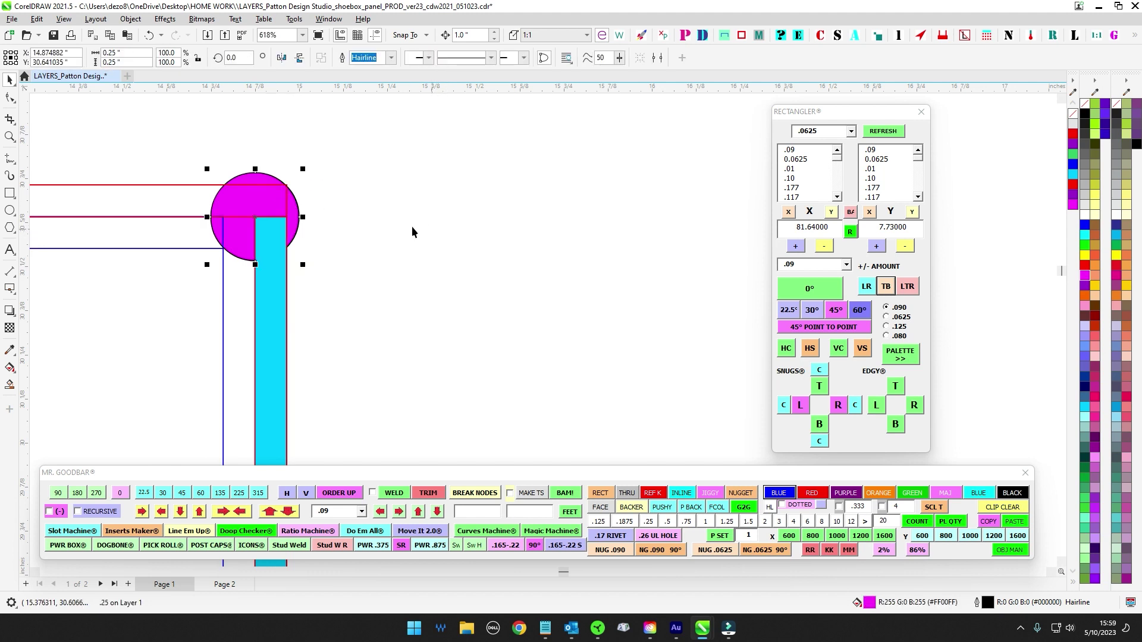
Step: Reshape the magenta circle into its lower-left quarter with straight sides along the red strip and the cyan nugget
scroll(505, 257, "up", 3)
left_click(10, 98)
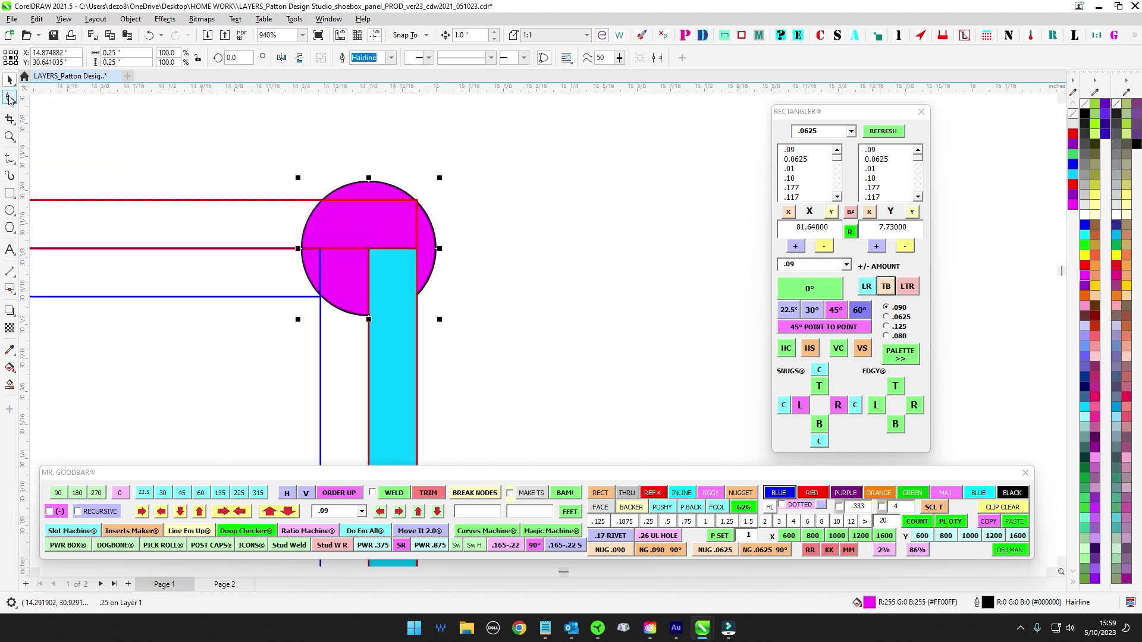
key("Delete")
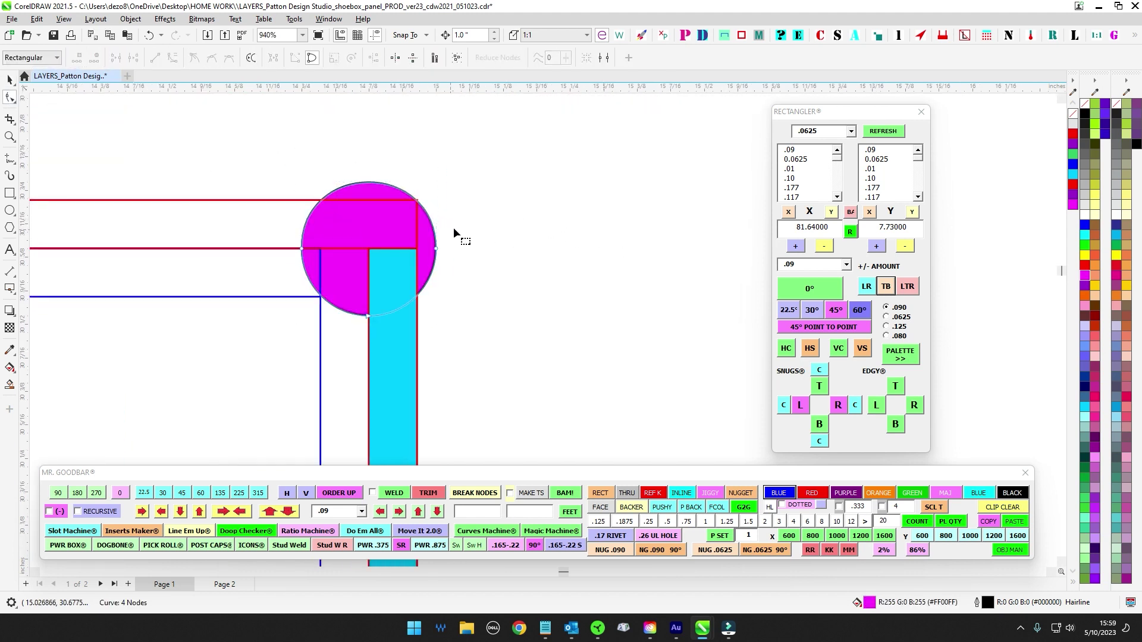
left_click_drag(436, 250, 369, 249)
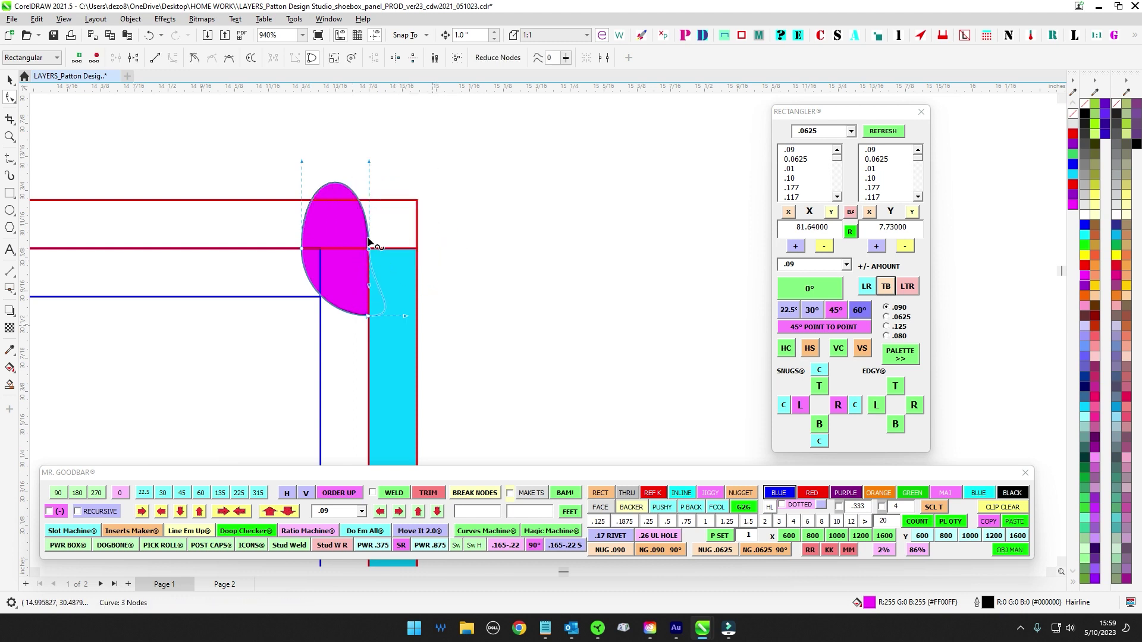
left_click(194, 58)
left_click_drag(353, 240, 388, 259)
left_click(156, 58)
left_click_drag(325, 262, 325, 262)
left_click(156, 58)
left_click(9, 80)
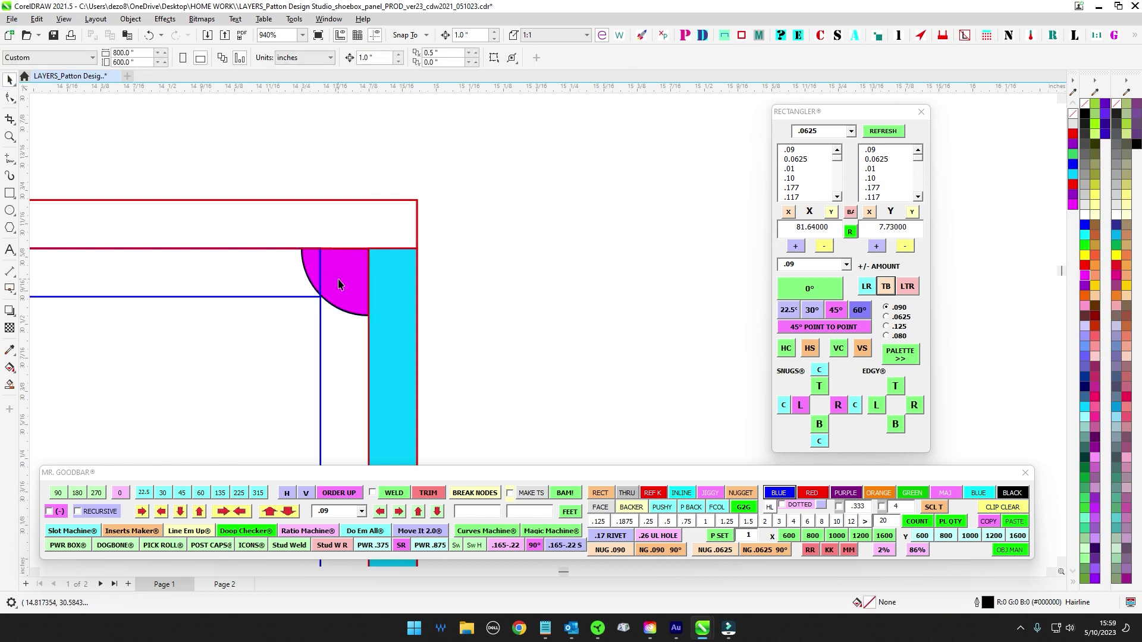
Step: Examine how the magenta quarter circle meets the red strip, the cyan nugget and the blue extrusion's corner
left_click_drag(366, 289, 635, 270)
left_click_drag(635, 232, 369, 250)
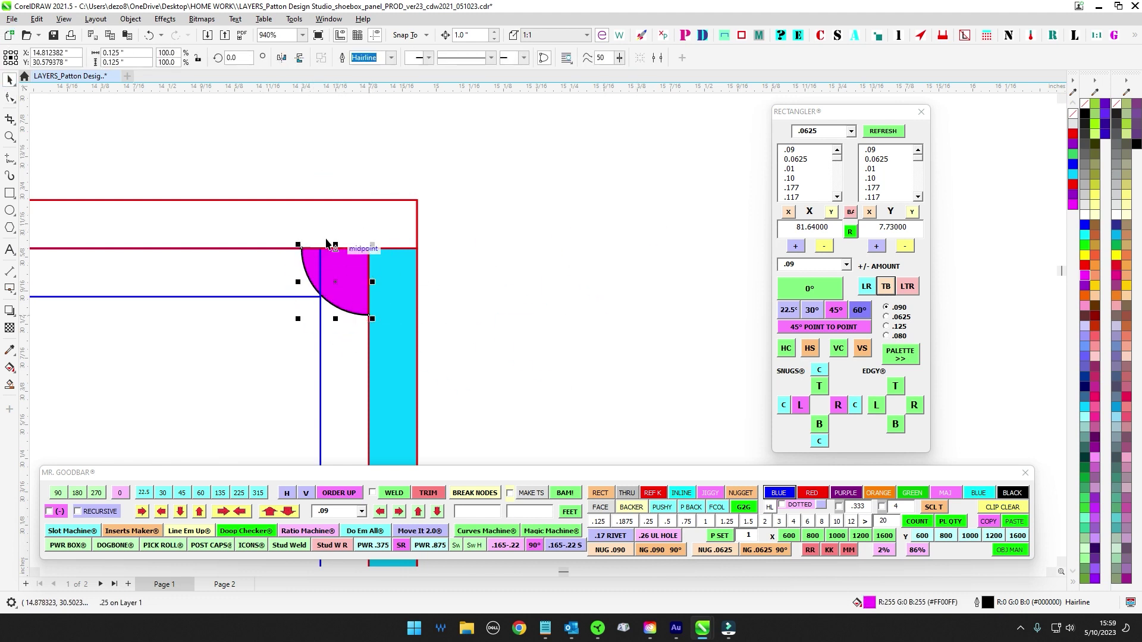
scroll(419, 296, "down", 1)
left_click_drag(429, 301, 664, 299)
scroll(621, 282, "up", 2)
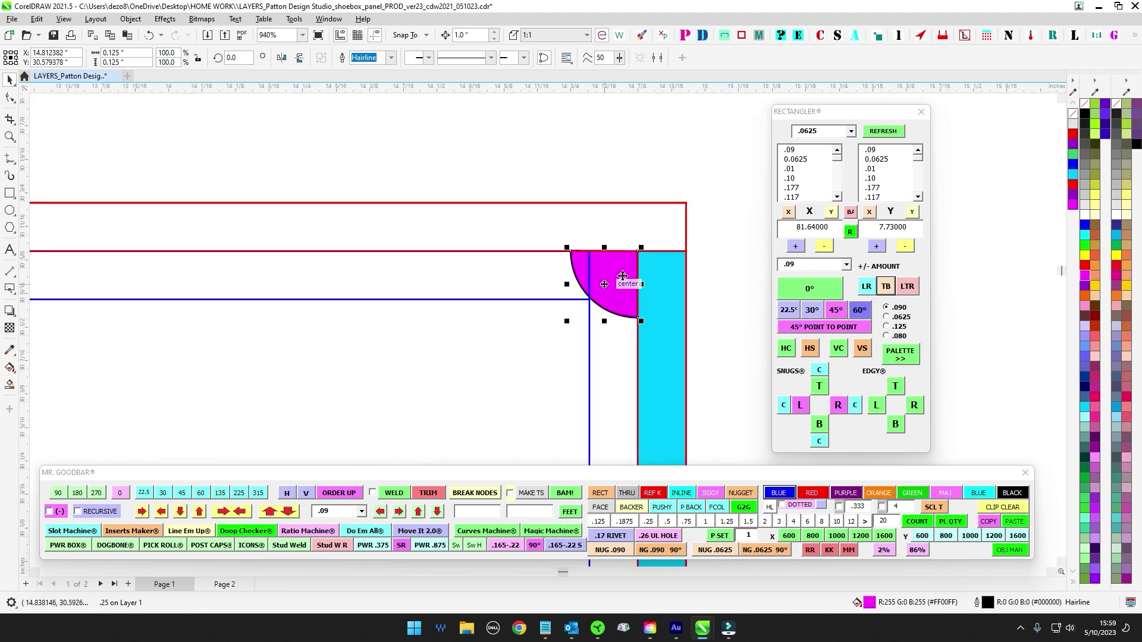
left_click(565, 307)
scroll(568, 253, "up", 1)
scroll(564, 265, "up", 3)
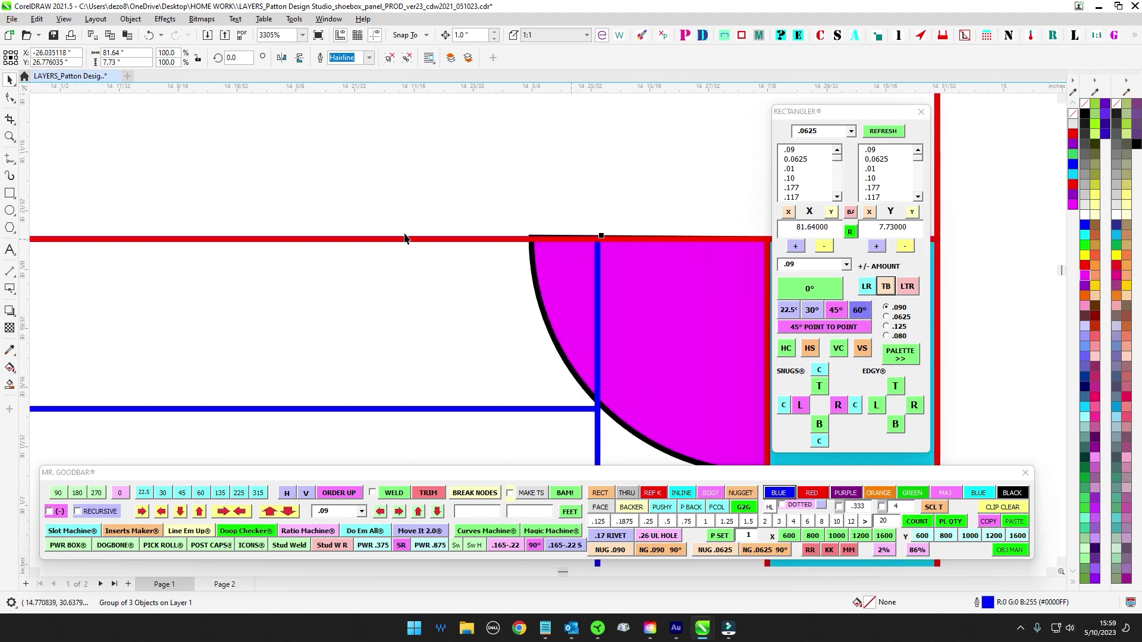
scroll(494, 250, "down", 2)
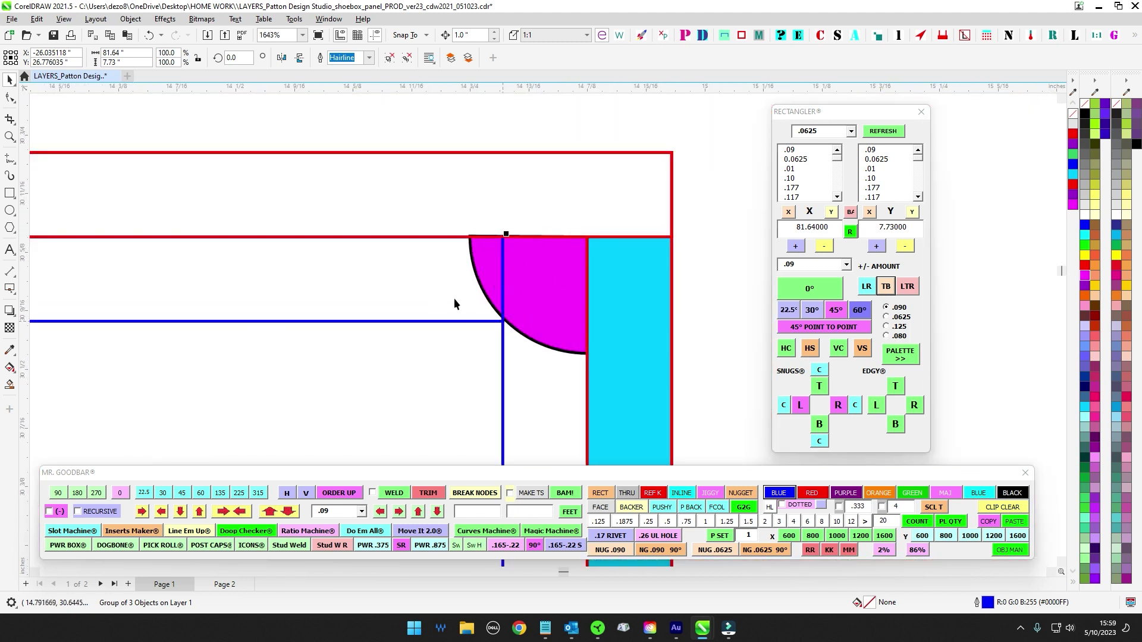
scroll(476, 294, "down", 5)
left_click_drag(611, 354, 609, 307)
left_click(591, 301)
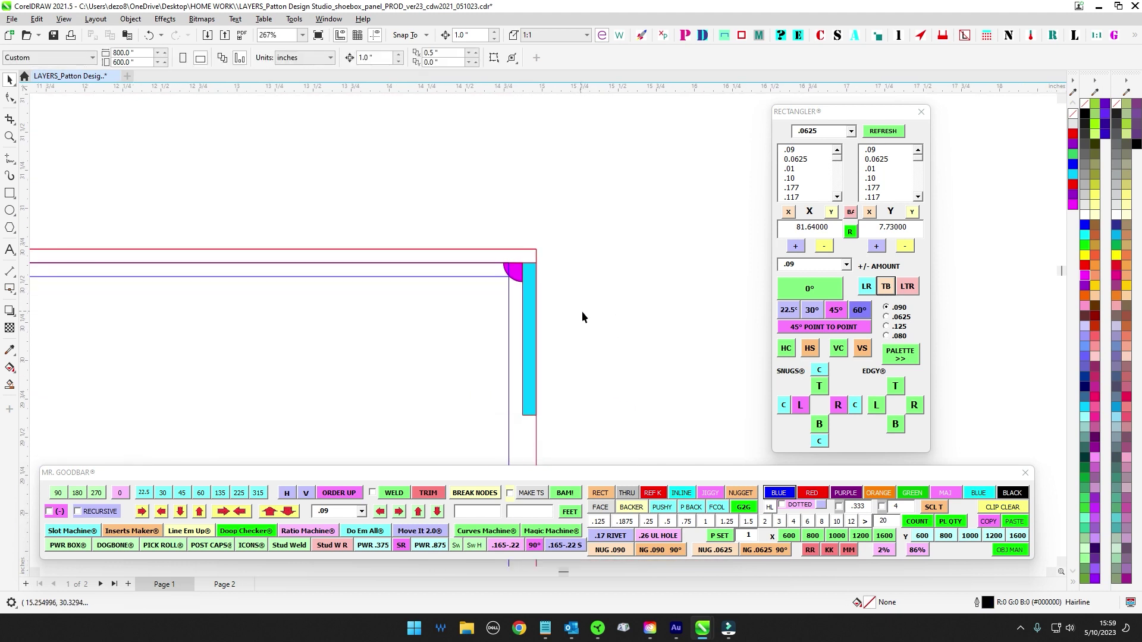
Step: Add a horizontal green .090 nugget under the red strip, ending at the blue extrusion's right edge, and shift it 1 inch left
scroll(582, 311, "down", 1)
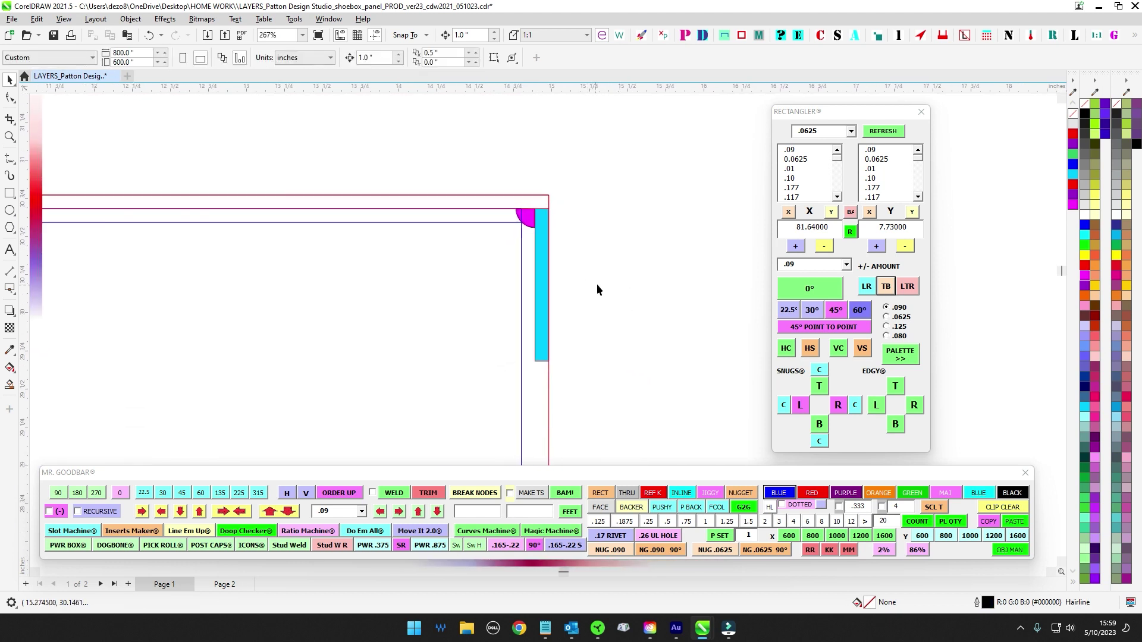
left_click(591, 552)
scroll(602, 351, "up", 1)
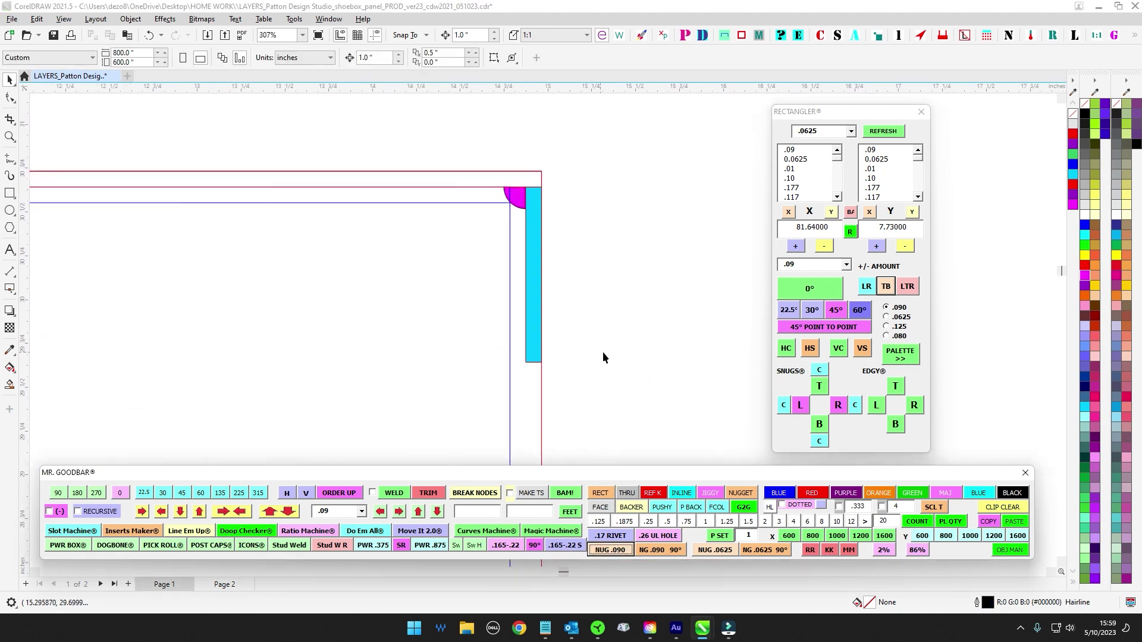
left_click(610, 550)
scroll(583, 351, "down", 2)
left_click_drag(603, 333, 403, 279)
scroll(479, 259, "up", 8)
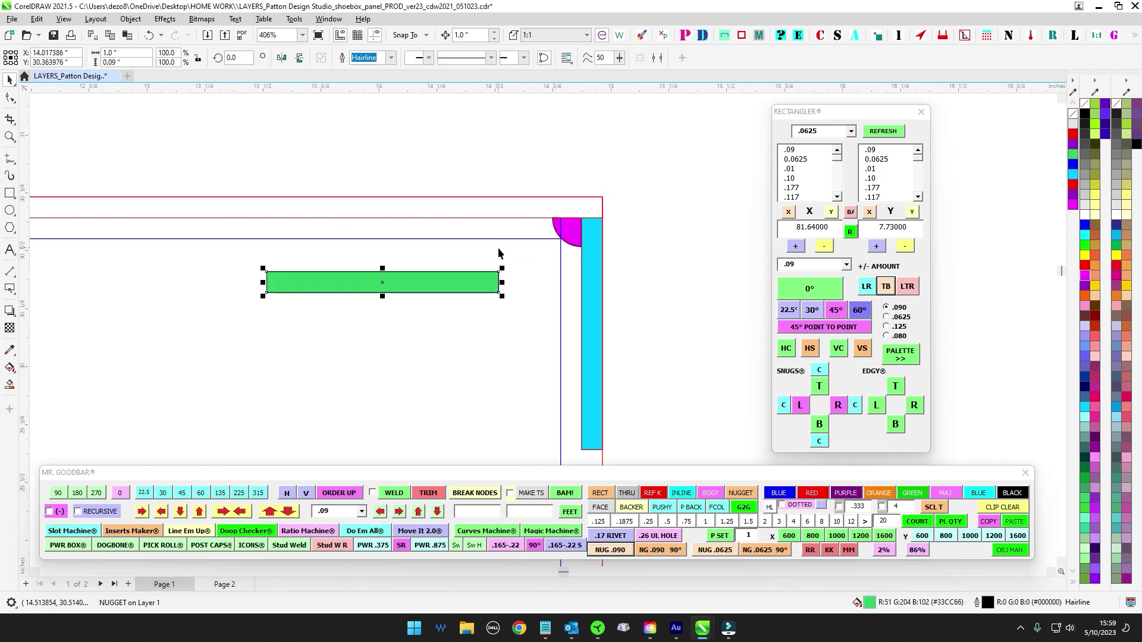
left_click_drag(500, 289, 608, 195)
scroll(613, 229, "down", 8)
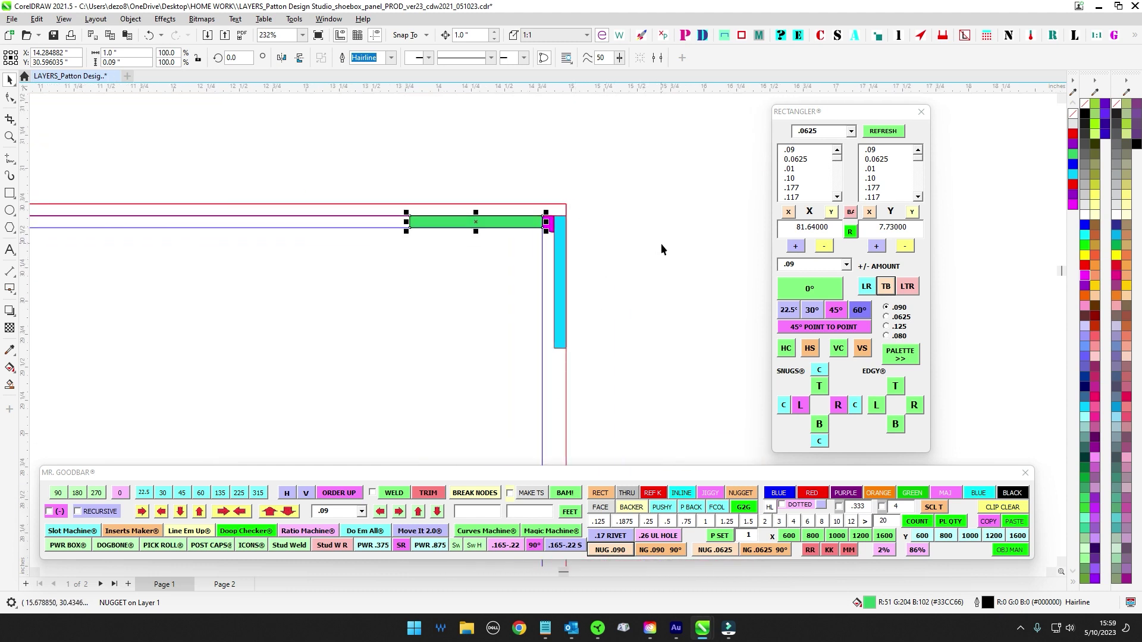
key("Left")
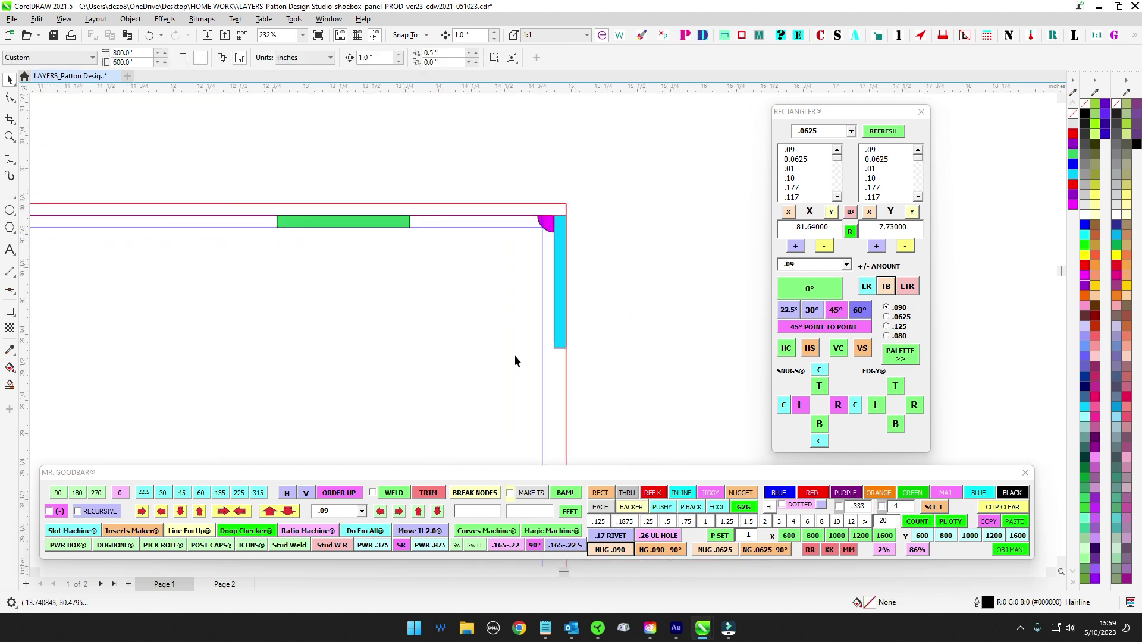
Step: Add a vertical cyan .090 nugget along the inside of the blue extrusion's right edge and shift it 1 inch down
left_click(660, 551)
left_click_drag(615, 260, 546, 215)
key("Down")
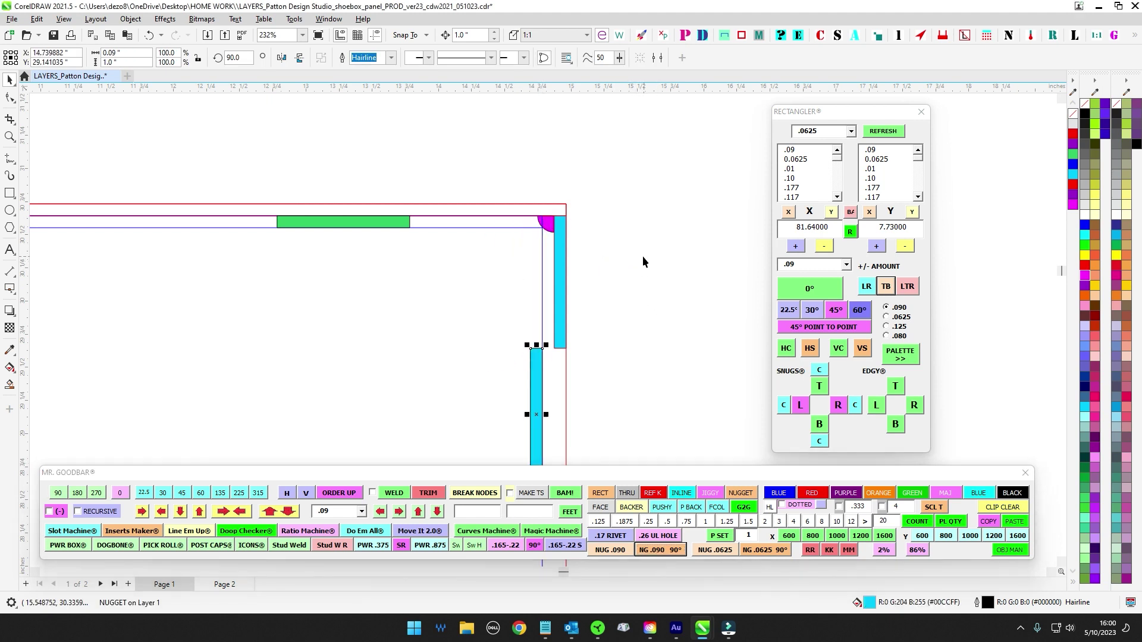
scroll(641, 256, "down", 3)
key("Escape")
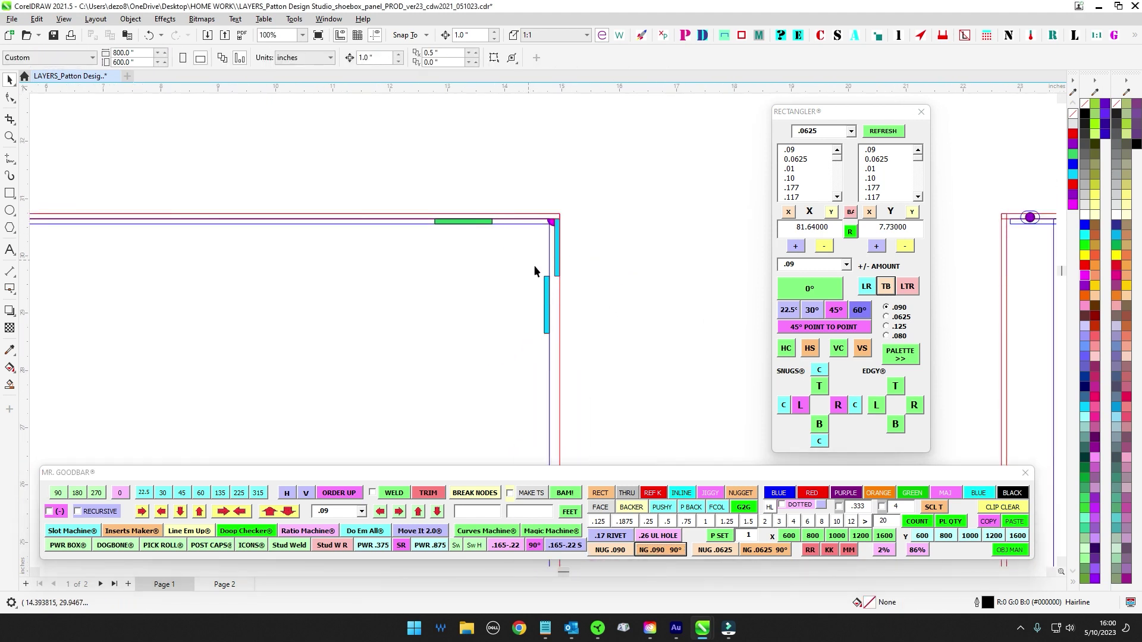
Step: Examine where the magenta quarter circle overlaps the blue extrusion's corner between the green and cyan nuggets
scroll(502, 176, "up", 3)
left_click_drag(510, 243, 435, 181)
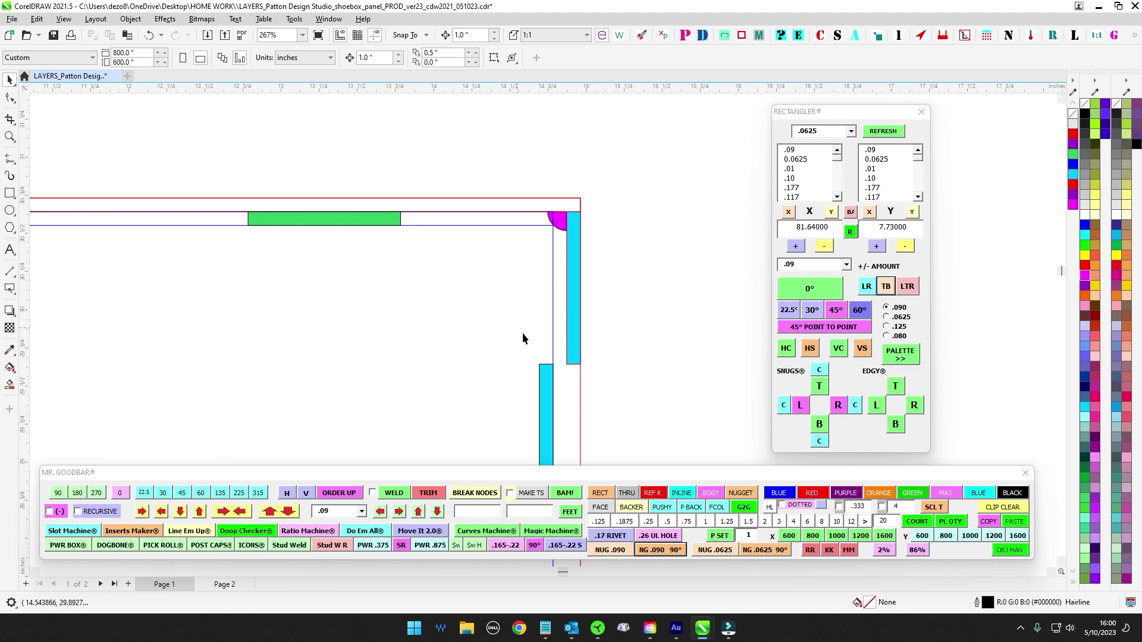
scroll(517, 330, "down", 2)
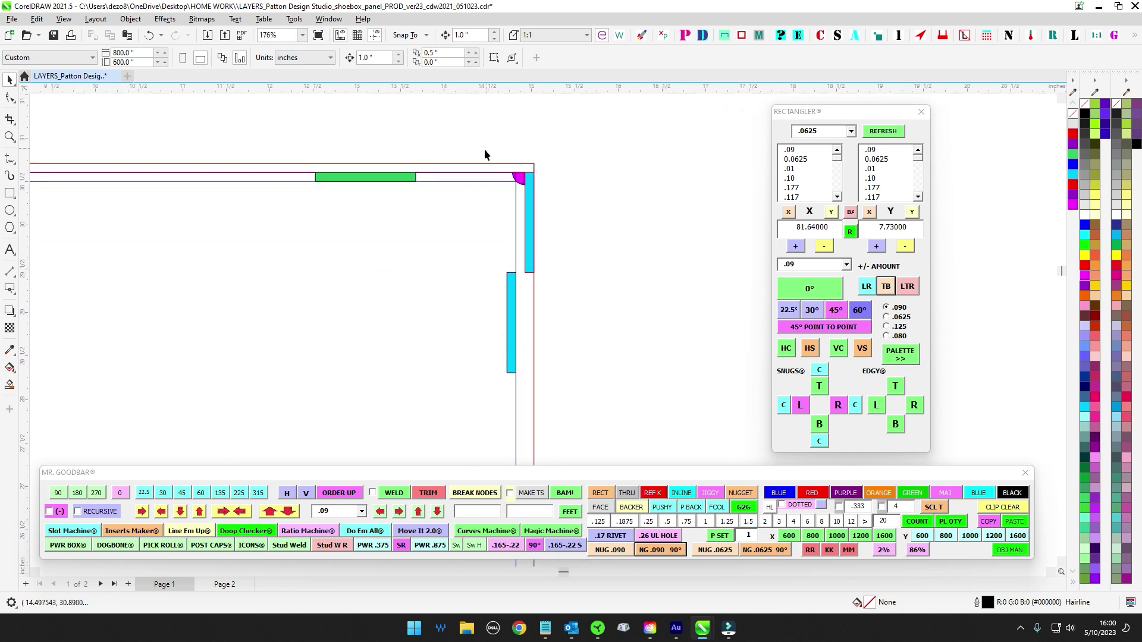
scroll(505, 176, "up", 5)
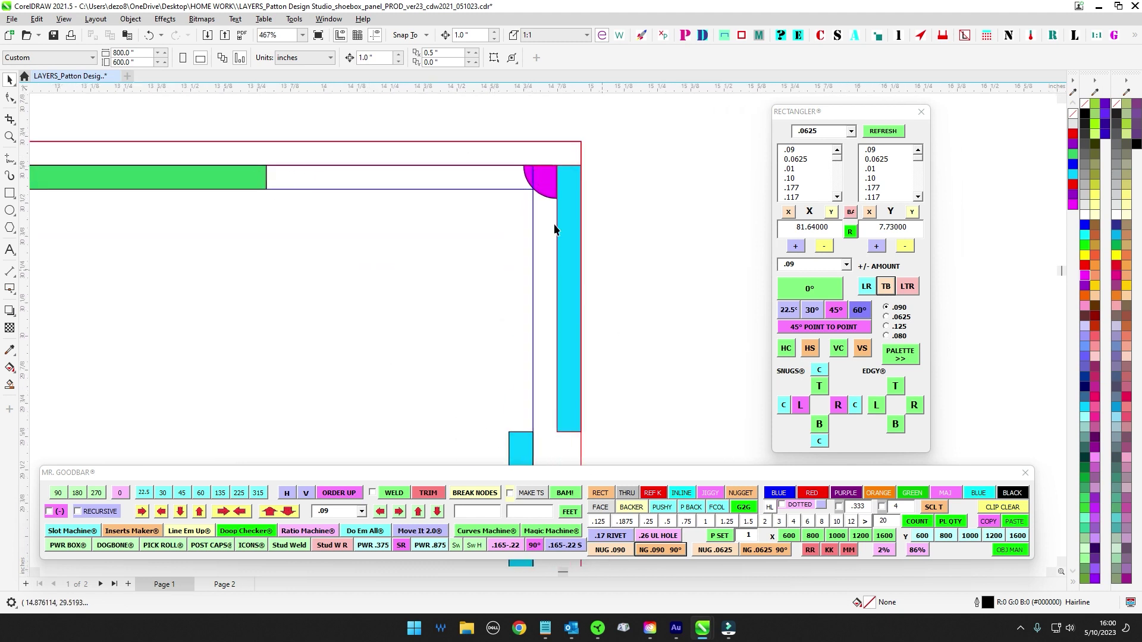
scroll(516, 172, "down", 3)
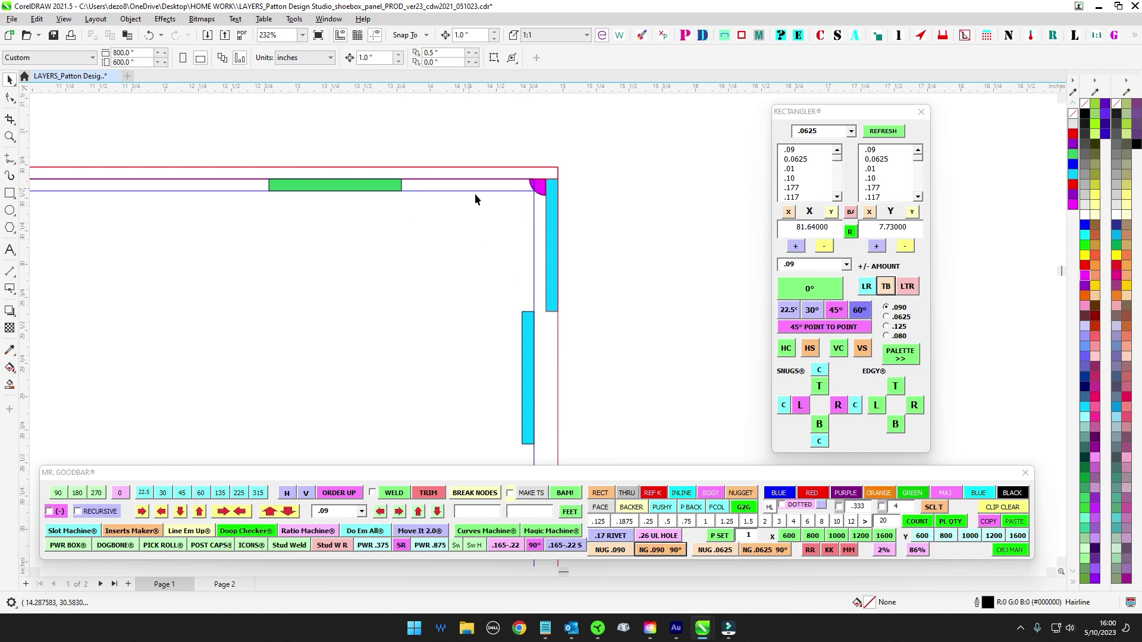
scroll(474, 194, "up", 3)
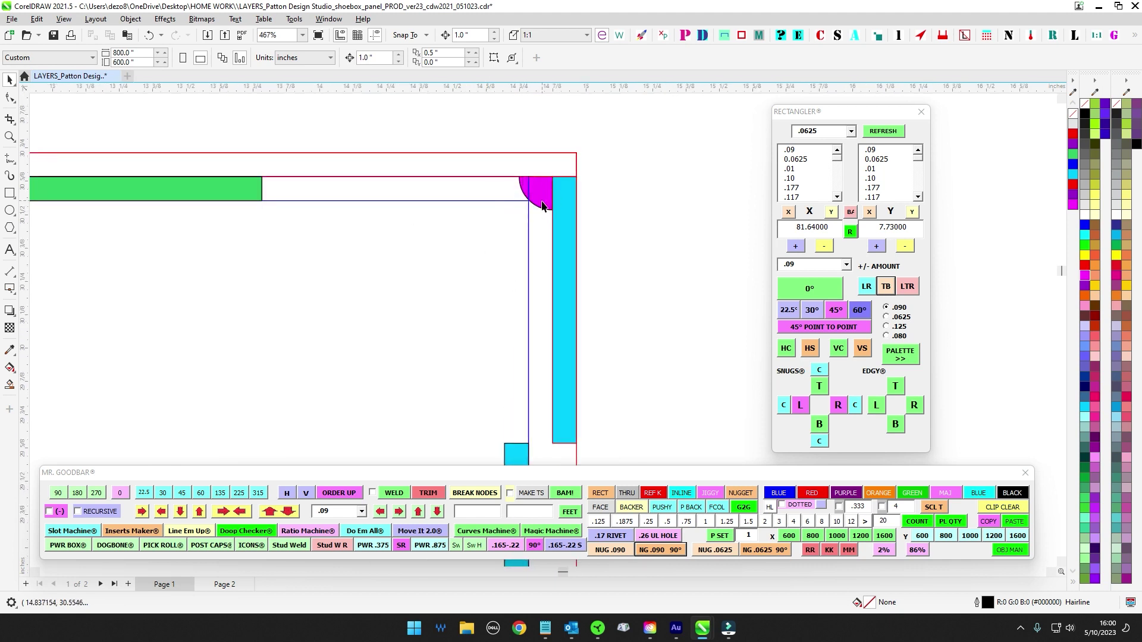
scroll(631, 252, "down", 2)
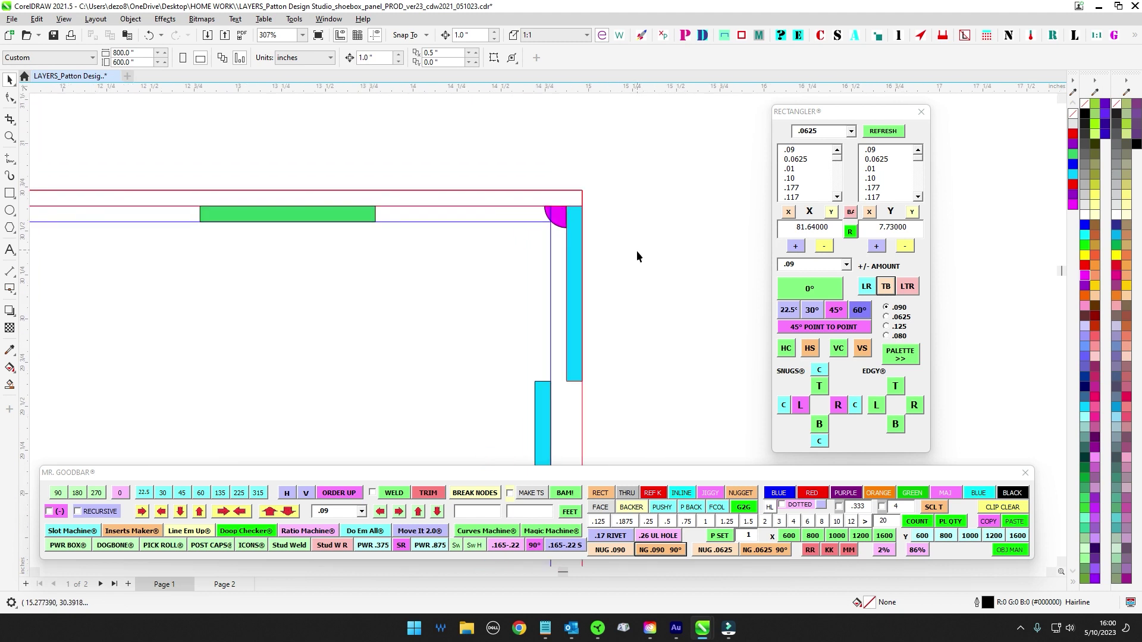
scroll(586, 272, "up", 2)
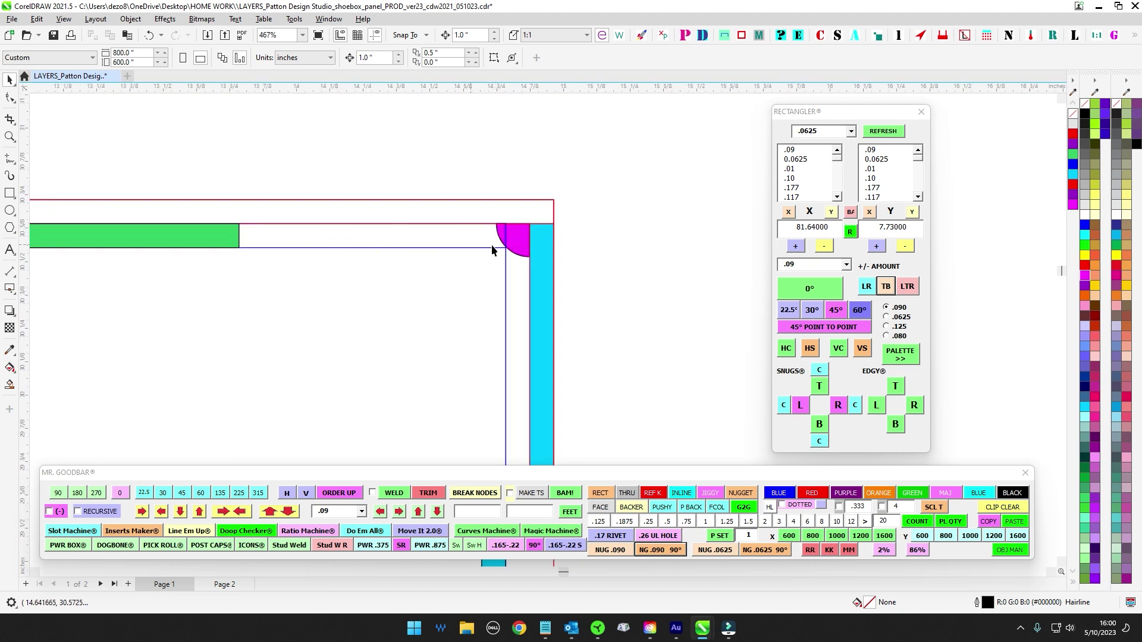
left_click_drag(472, 249, 416, 207)
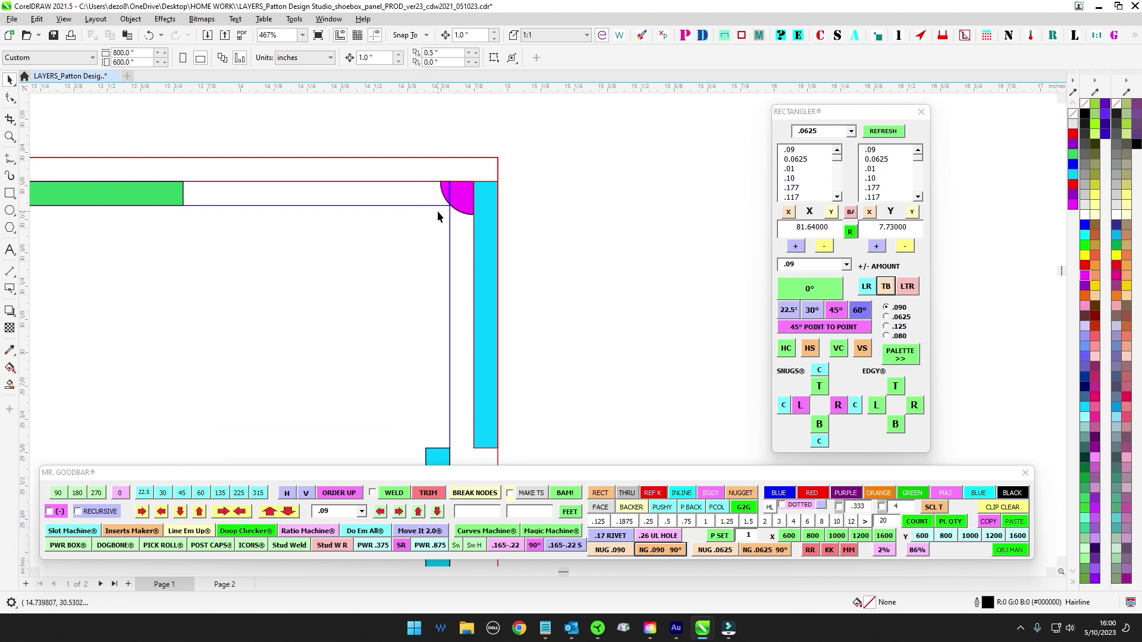
scroll(462, 203, "down", 3)
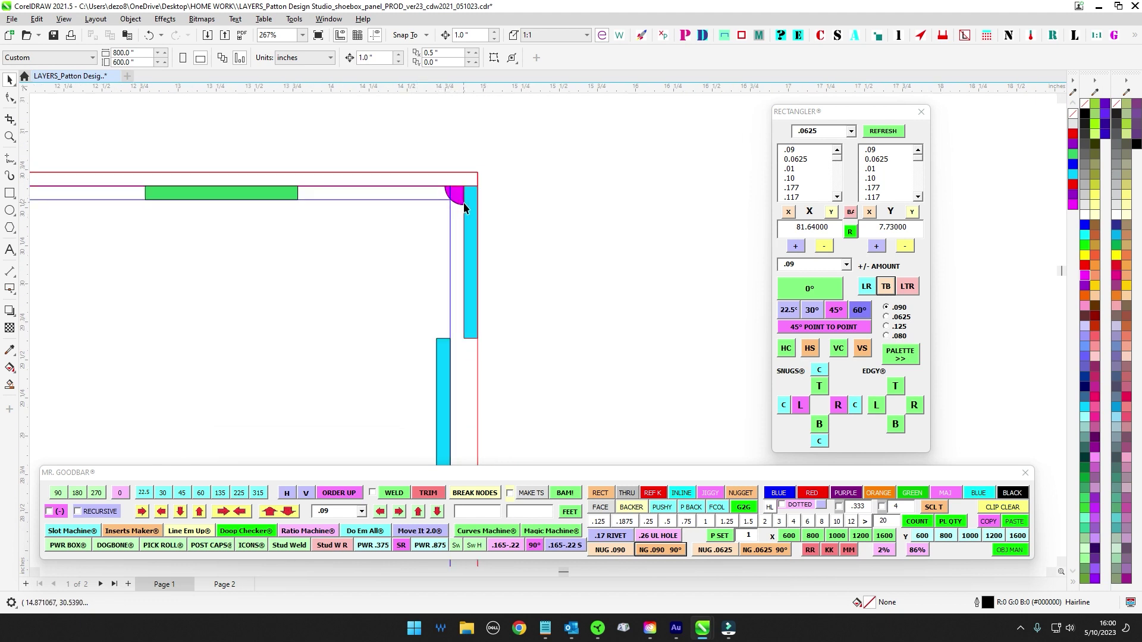
Step: Review the whole front and side views, and compare the green nugget with the gap at the magenta corner
scroll(510, 255, "down", 10)
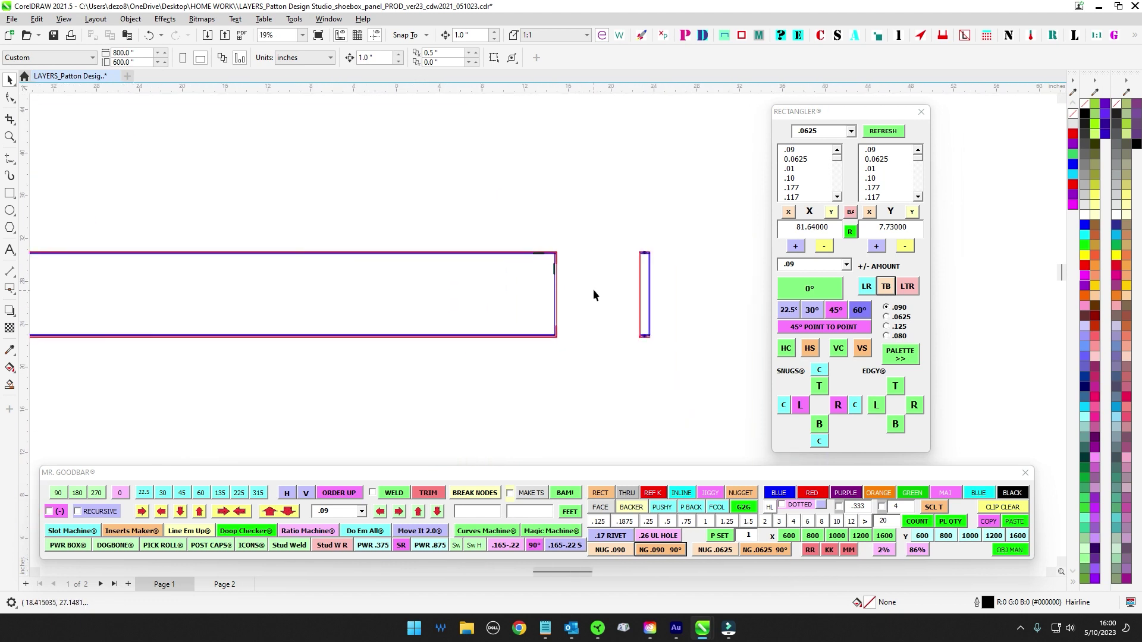
scroll(556, 253, "up", 10)
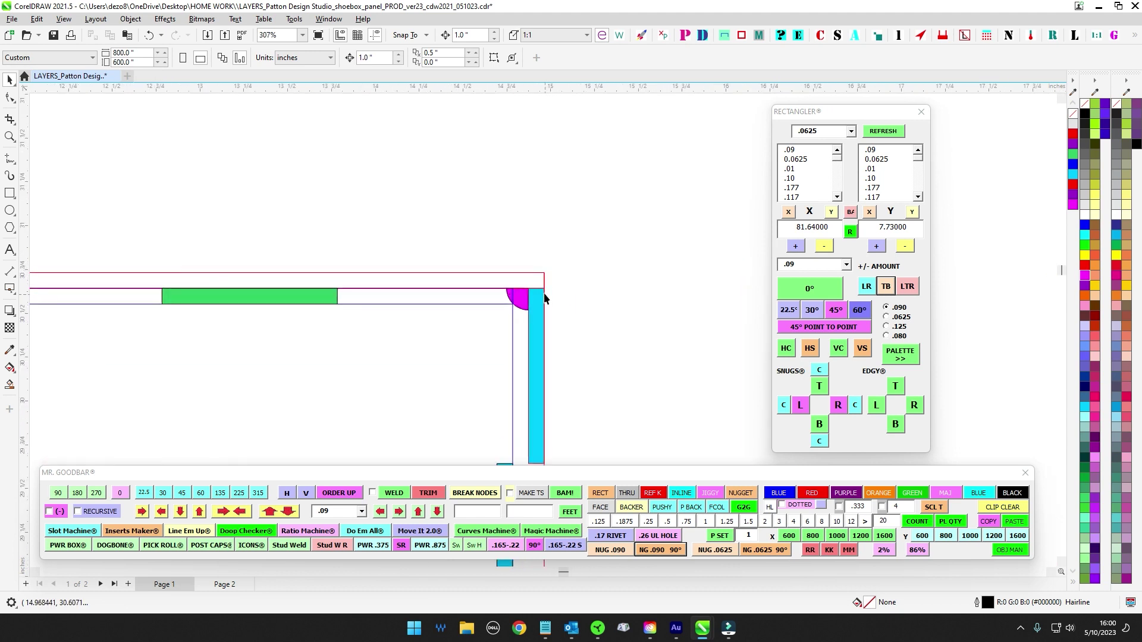
scroll(393, 280, "up", 2)
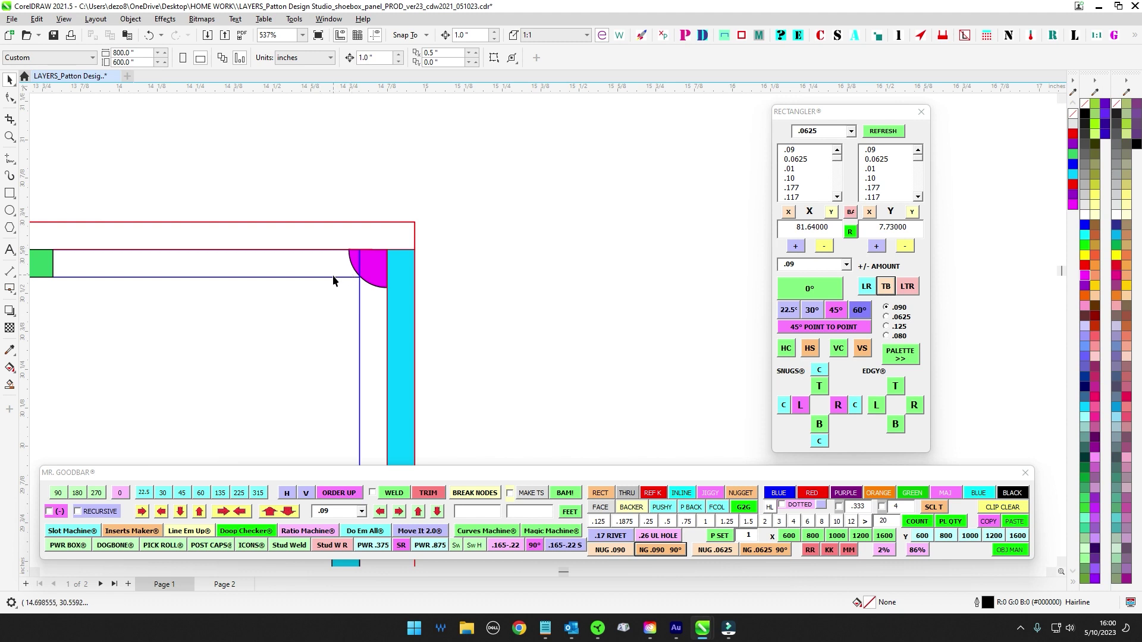
left_click_drag(333, 277, 512, 282)
left_click(231, 271)
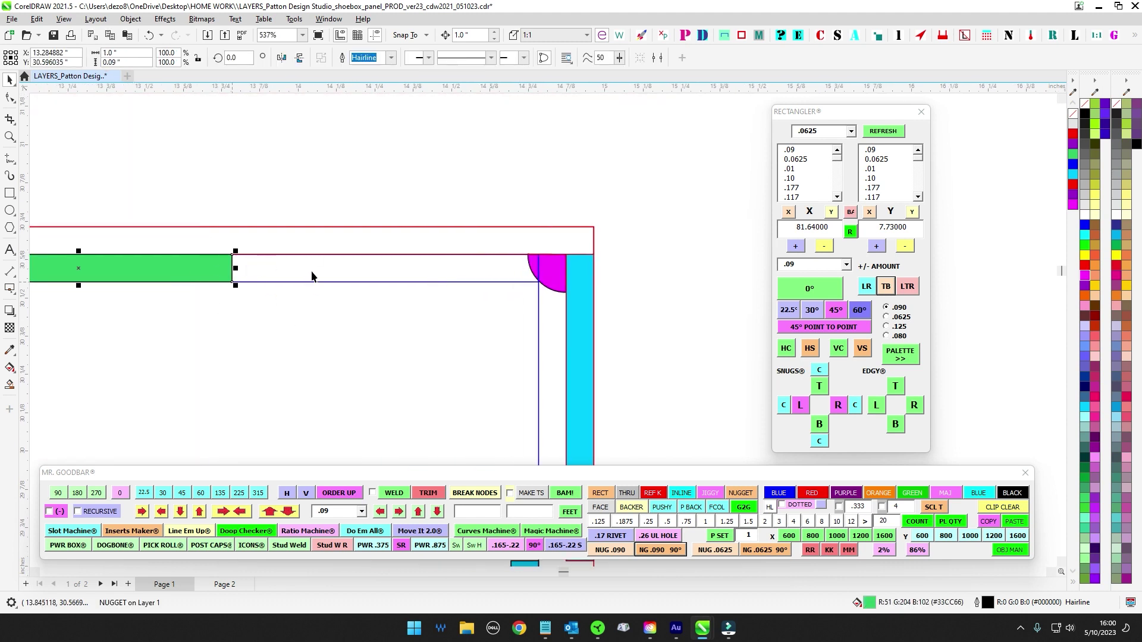
scroll(390, 308, "down", 5)
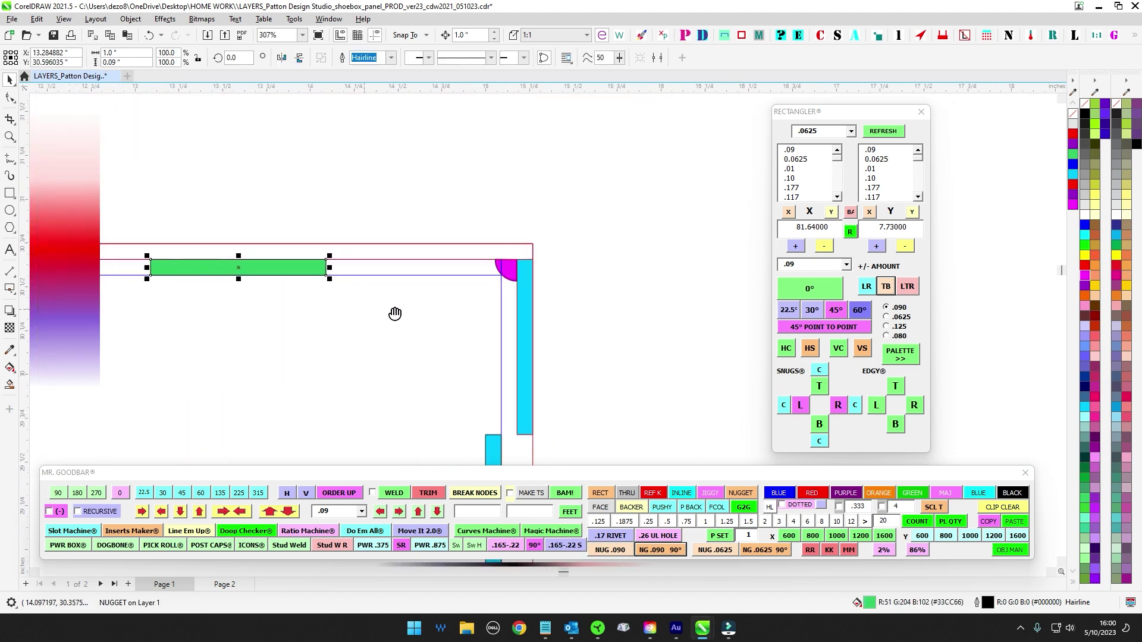
scroll(414, 319, "up", 2)
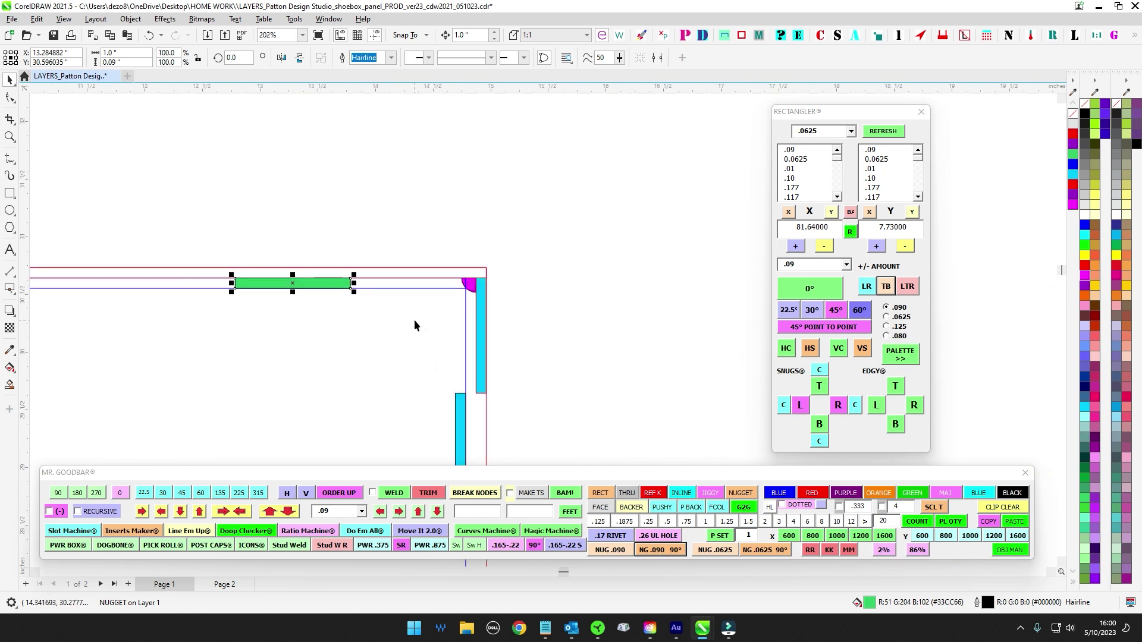
scroll(462, 269, "up", 2)
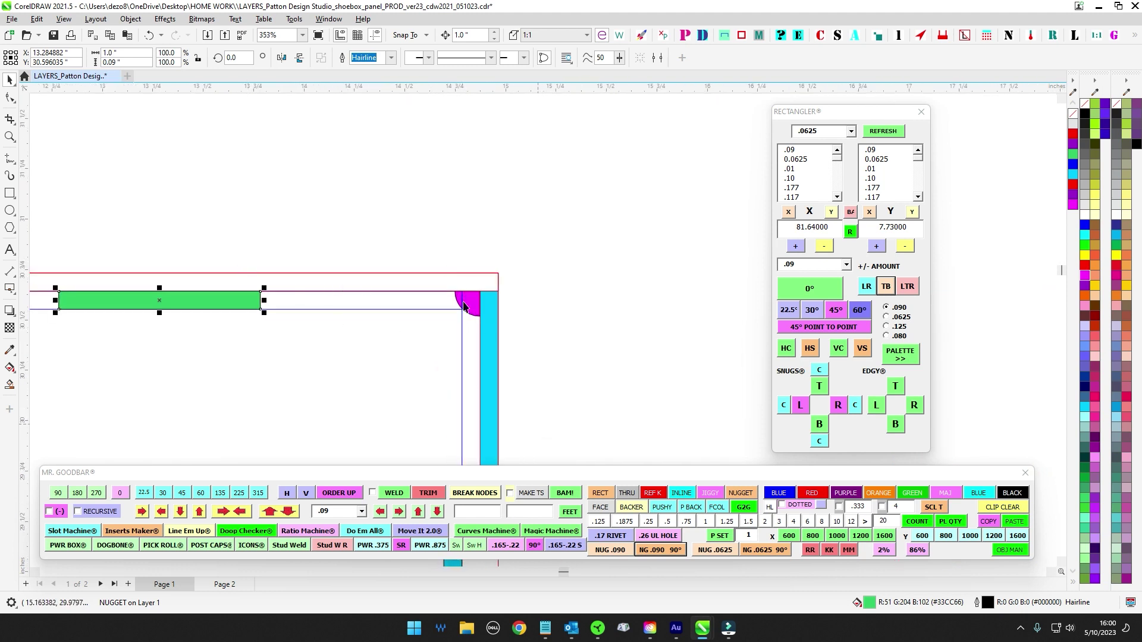
Step: Copy the green and cyan nuggets at the blue extrusion's upper right corner and move the copies 6 inches down
scroll(319, 201, "down", 2)
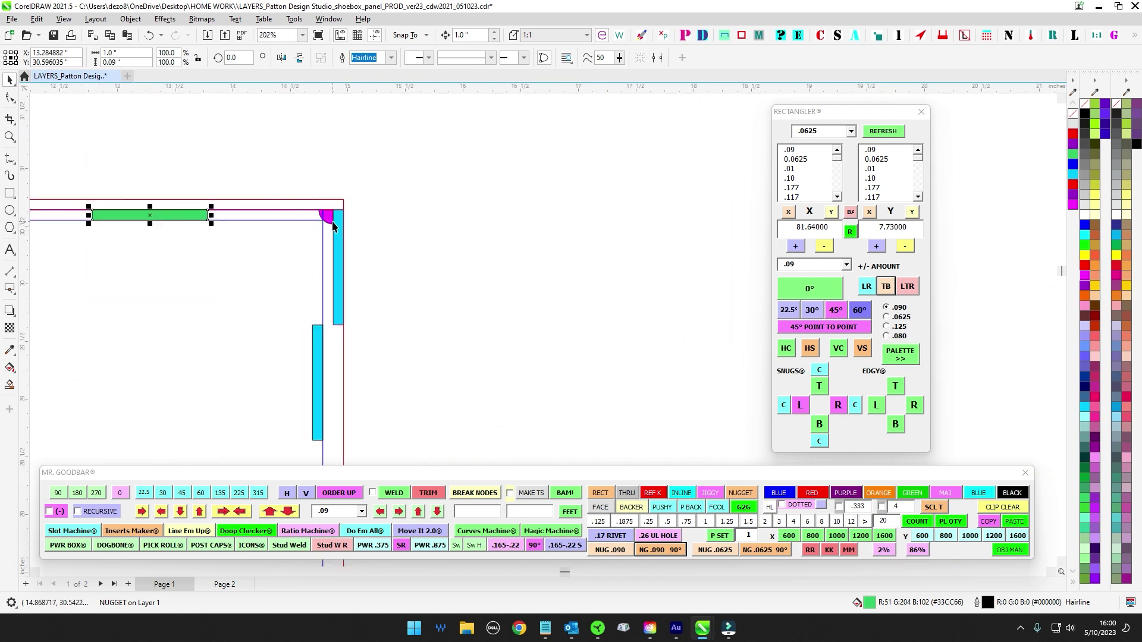
scroll(405, 283, "down", 5)
left_click_drag(462, 328, 464, 250)
scroll(333, 179, "up", 2)
left_click_drag(304, 150, 430, 326)
scroll(456, 330, "down", 2)
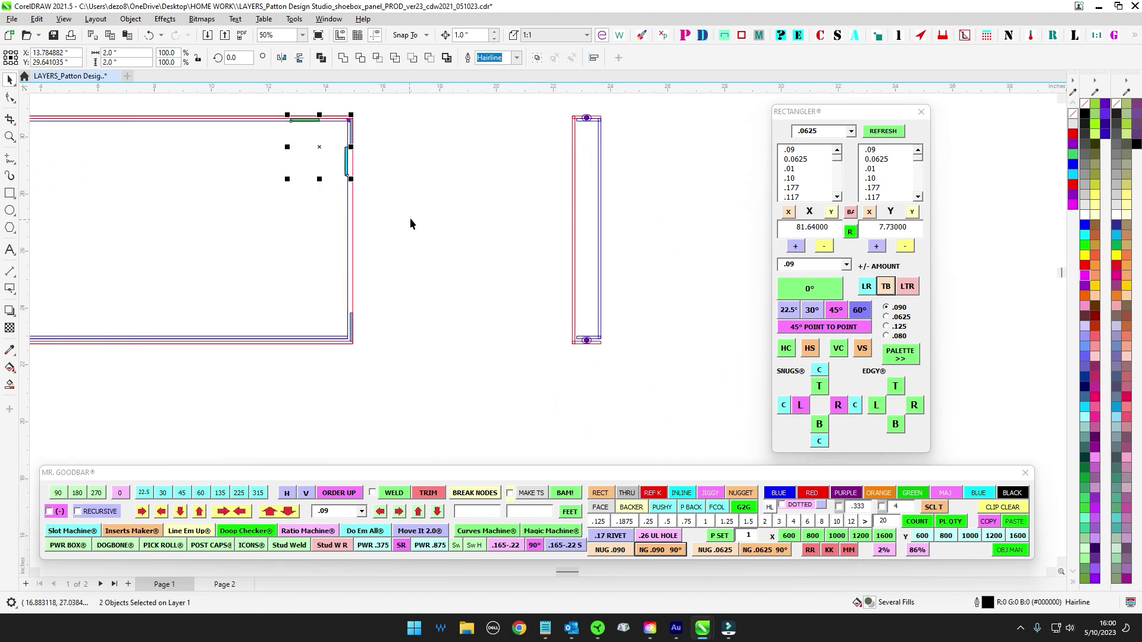
key("Down")
key("Down")
key("Down")
key("Down")
key("Down")
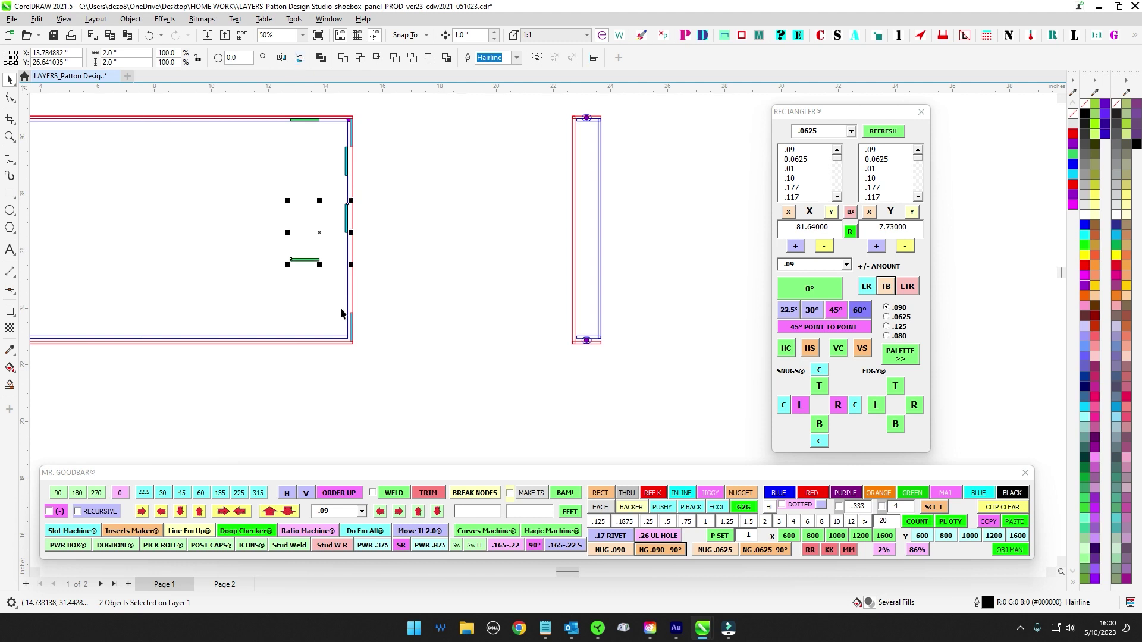
scroll(356, 315, "up", 5)
key("Down")
scroll(441, 372, "up", 2)
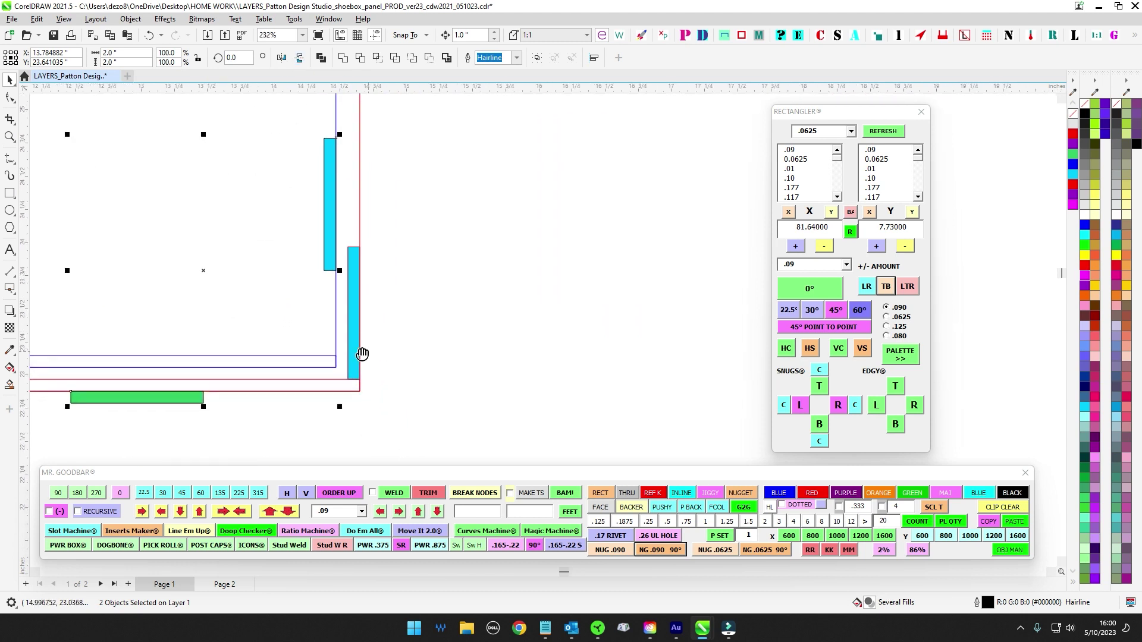
Step: Snap the copied cyan nugget's lower right corner to the blue extrusion's lower right corner, and shift both copied nuggets 1 inch up
left_click_drag(315, 254, 316, 400)
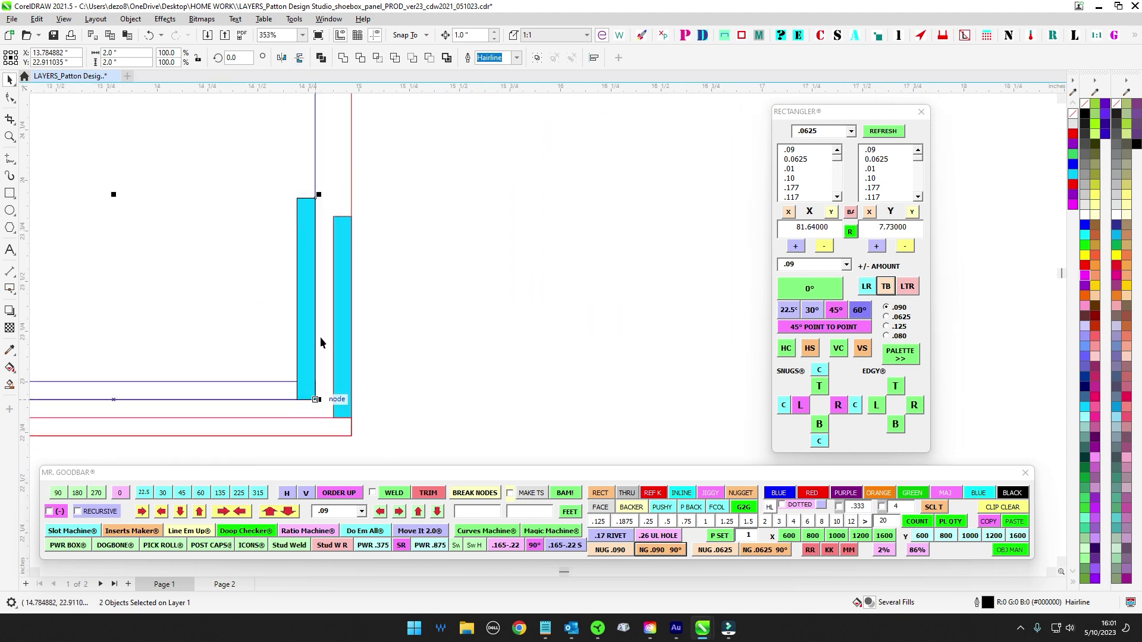
scroll(339, 316, "down", 10)
key("Up")
left_click(413, 344)
scroll(277, 321, "up", 3)
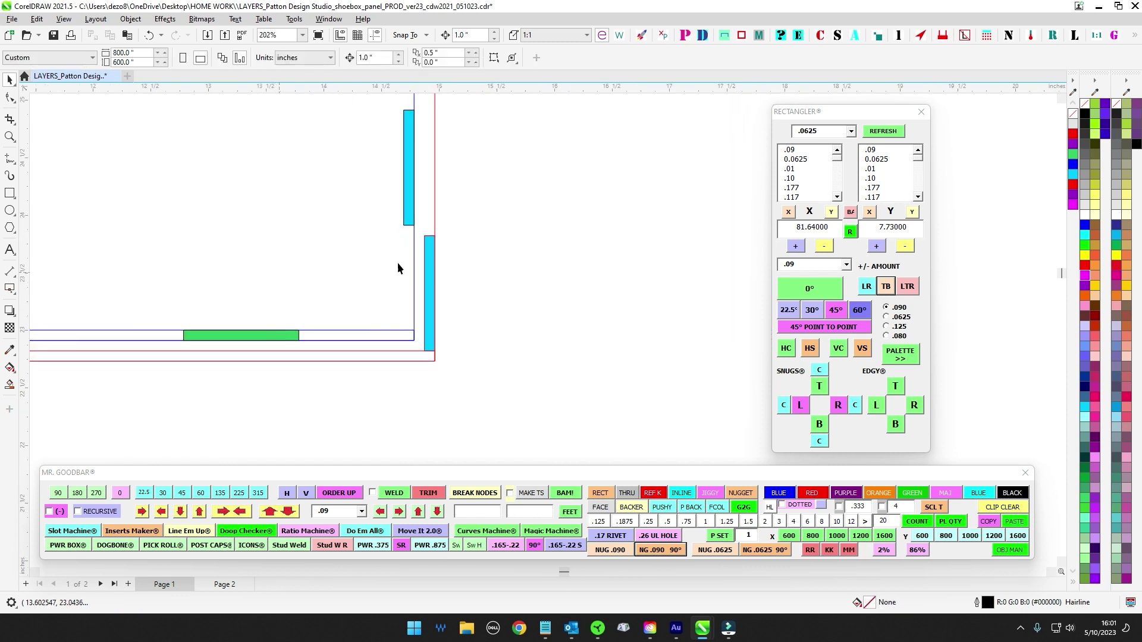
scroll(300, 353, "down", 4)
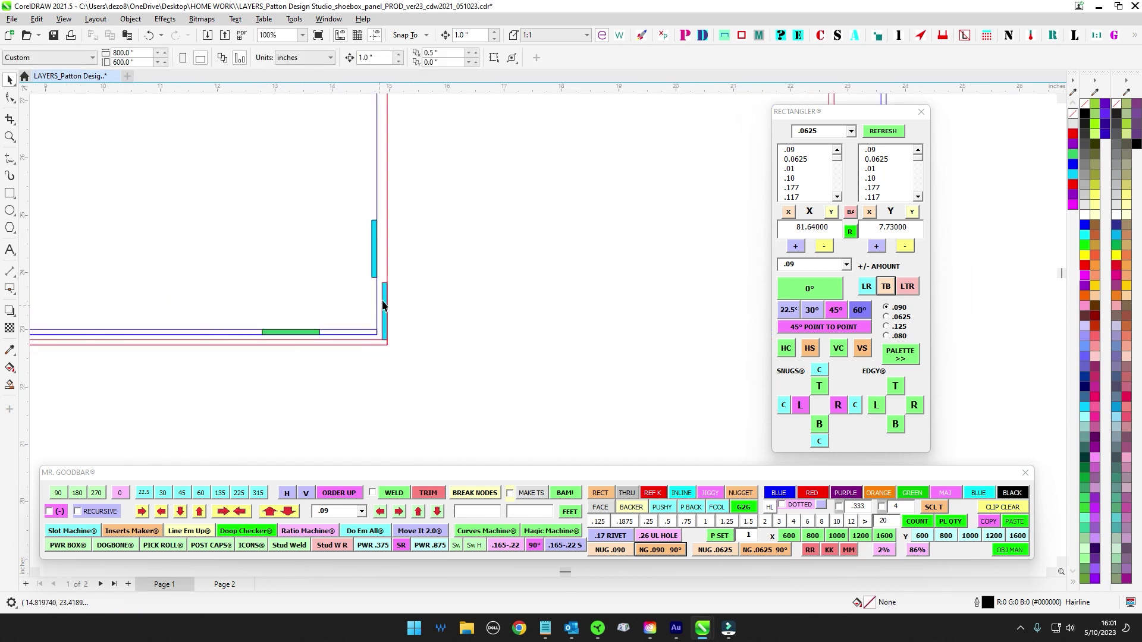
Step: Copy the seven nugget and corner pieces at the front view's right end 84 inches left and mirror the copies horizontally
left_click_drag(415, 458, 415, 459)
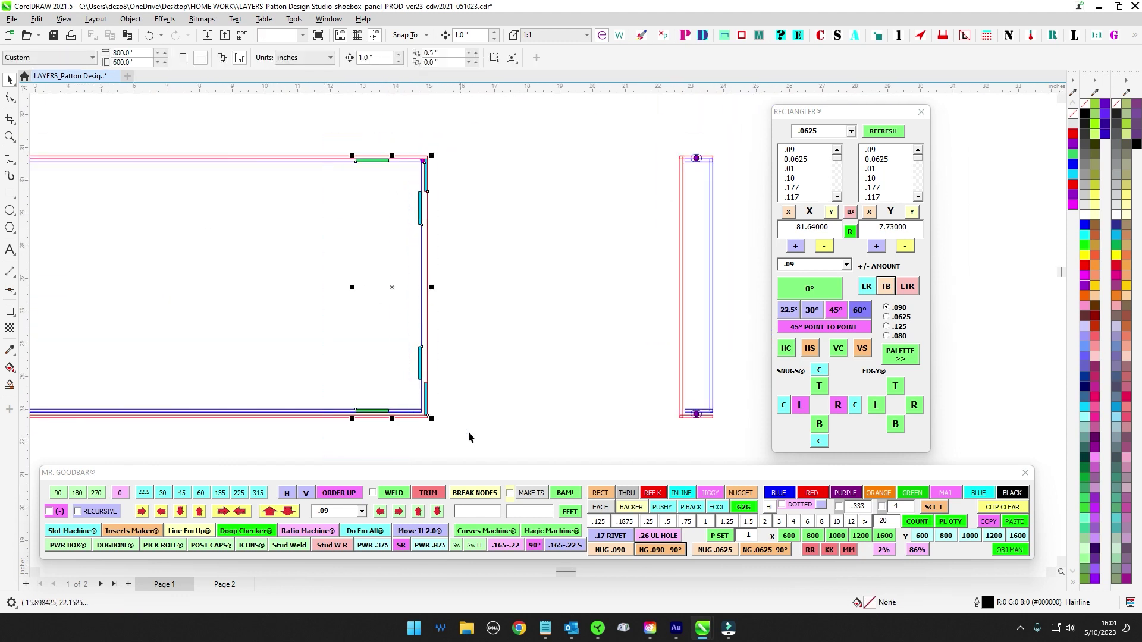
scroll(713, 312, "down", 6)
key("KP_Add")
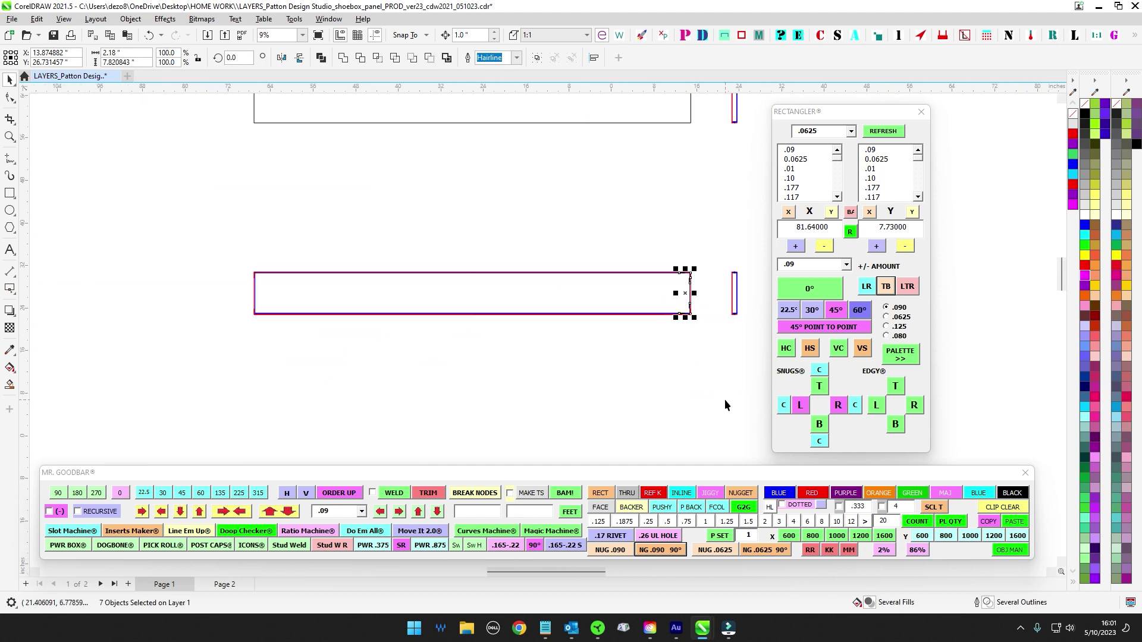
key("shift+Left")
key("shift+Left")
key("shift+Left")
key("shift+Left")
key("shift+Left")
key("shift+Left")
key("shift+Left")
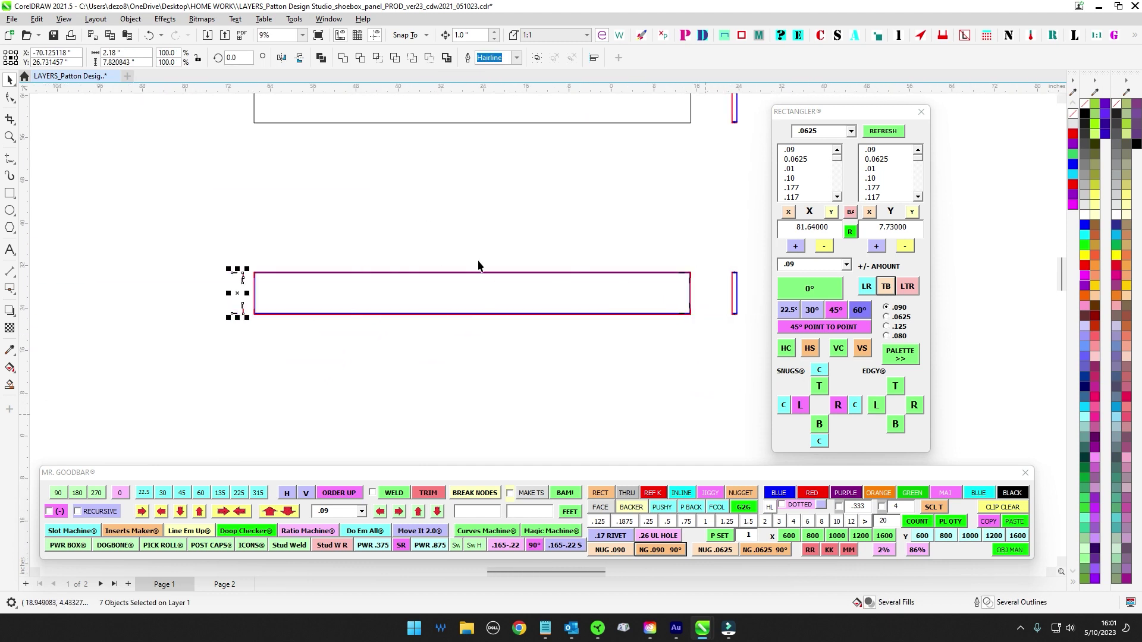
left_click(282, 57)
Step: Delete the magenta quarter circle and the two outer cyan nuggets from the mirrored copies
scroll(238, 278, "up", 5)
left_click(256, 234)
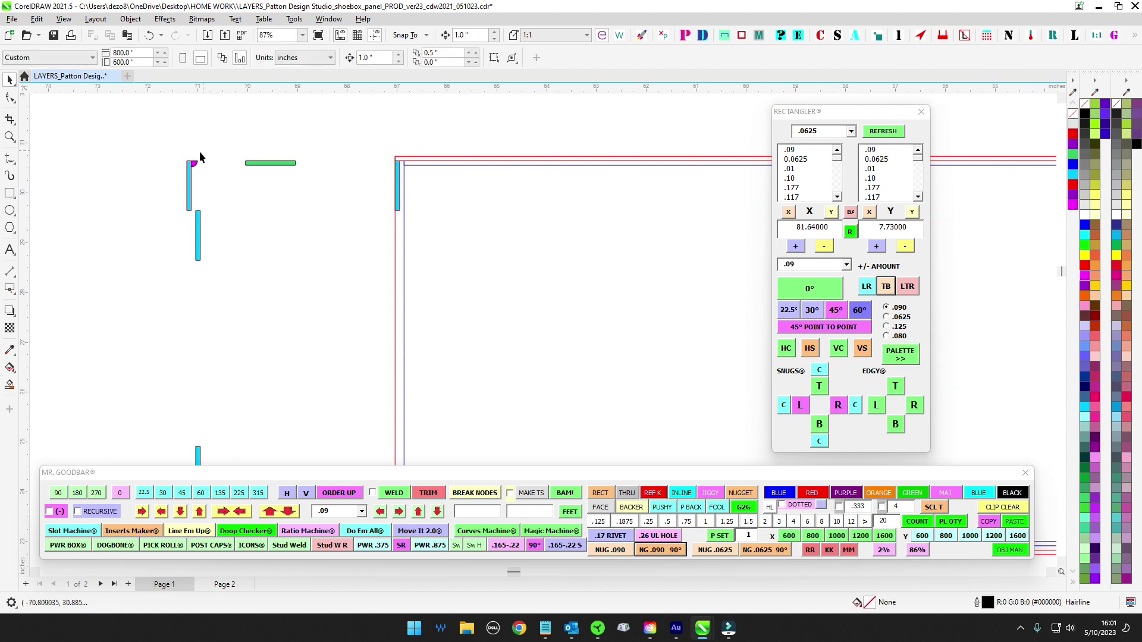
scroll(179, 150, "up", 1)
left_click_drag(178, 144, 216, 247)
key("Delete")
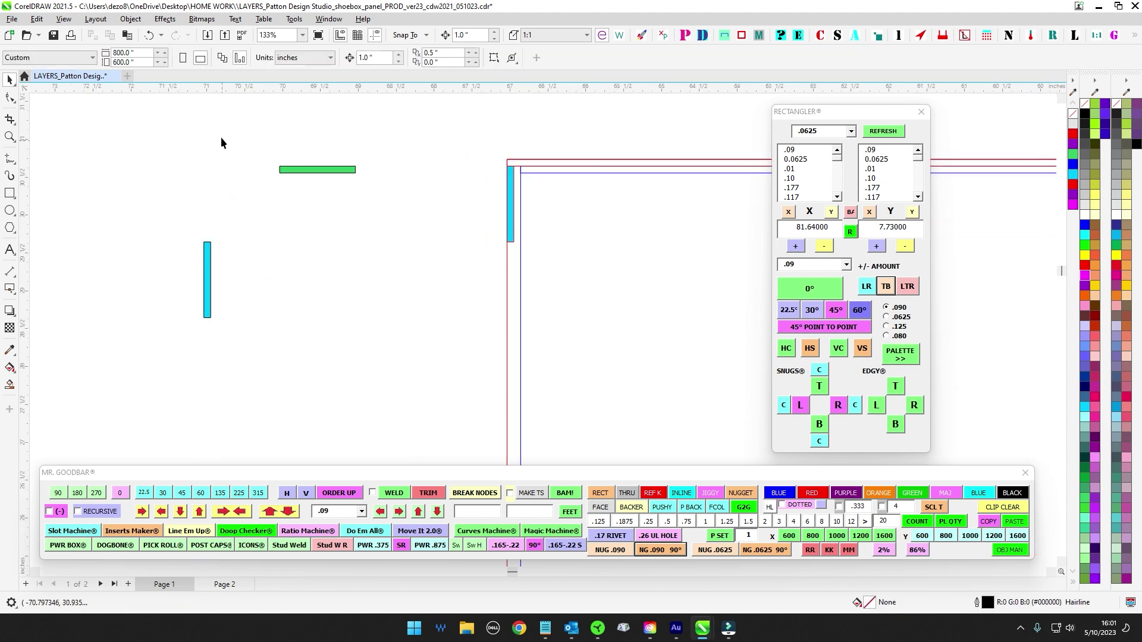
scroll(223, 180, "down", 2)
left_click_drag(274, 320, 303, 186)
scroll(223, 279, "up", 1)
left_click_drag(205, 260, 317, 379)
key("Delete")
Step: Snap the four remaining mirrored nuggets to the blue extrusion's upper left corner by the green nugget's node, and shift the inner ones into place 1 inch right
scroll(267, 383, "down", 2)
scroll(288, 107, "up", 3)
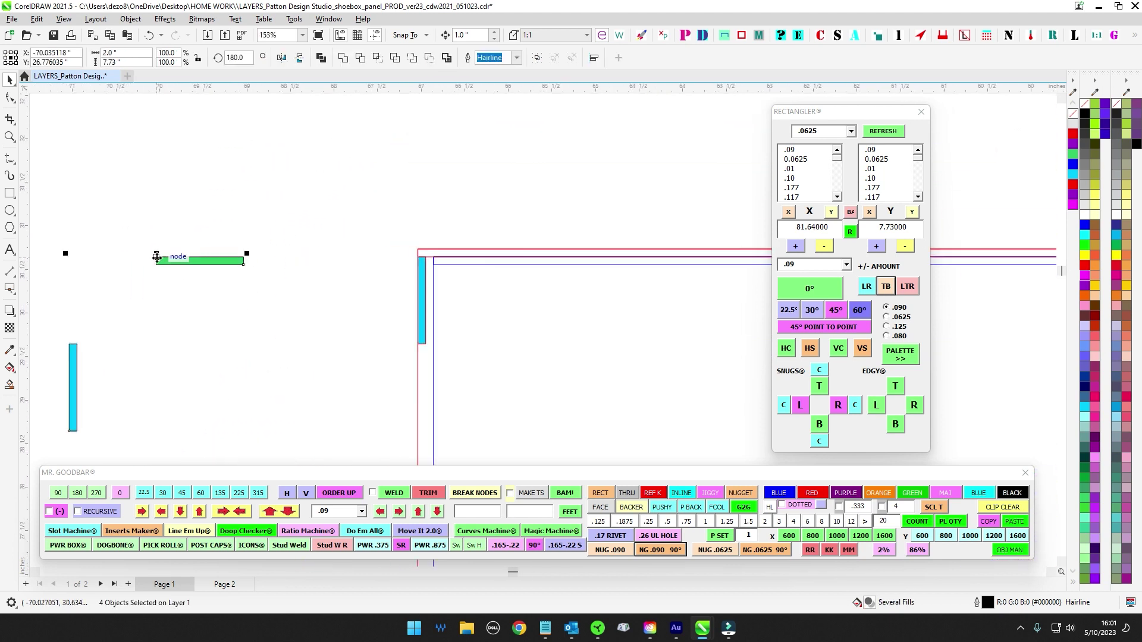
left_click_drag(157, 257, 436, 259)
key("Right")
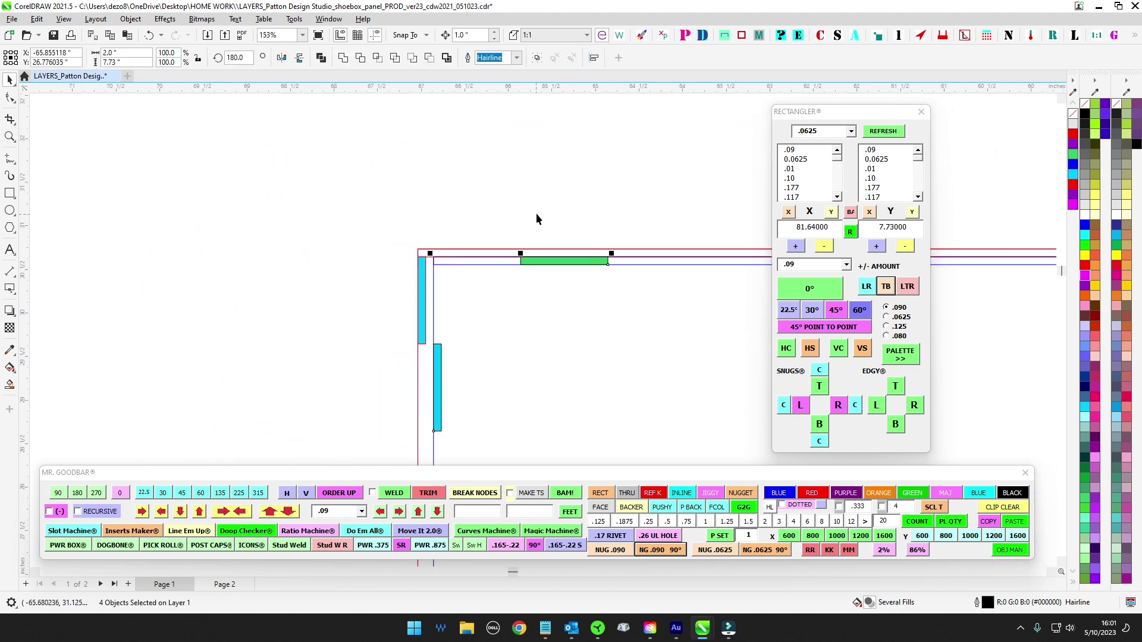
scroll(509, 204, "down", 3)
left_click(531, 279)
scroll(531, 278, "down", 3)
left_click_drag(531, 279, 334, 253)
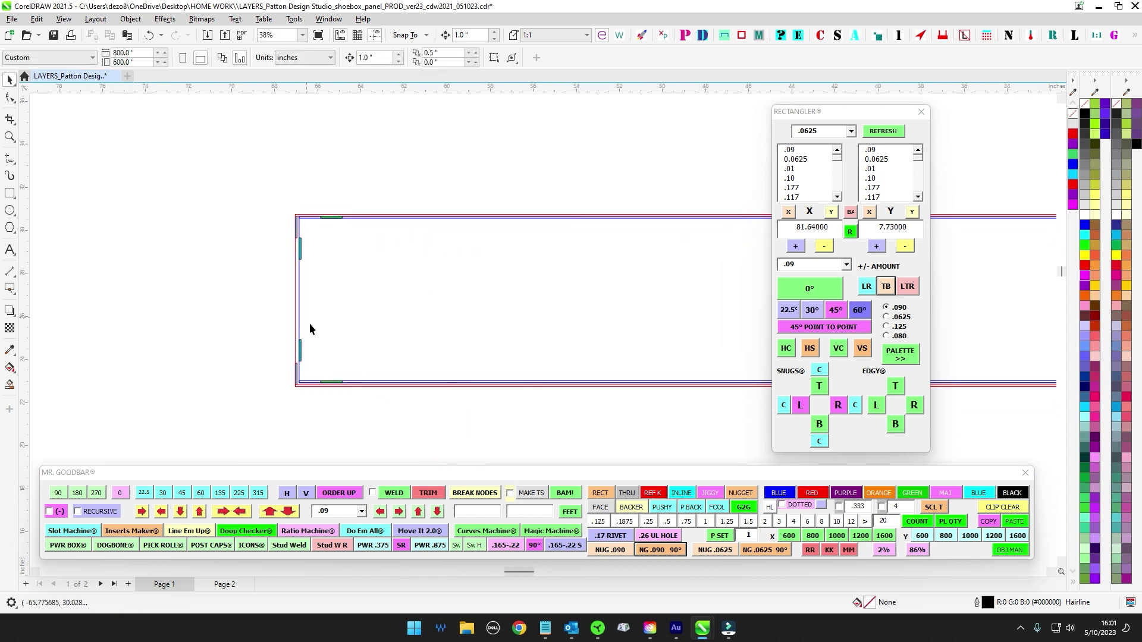
left_click_drag(328, 294, 254, 322)
Step: Shorten the blue extrusion's upper strip 1 inch at each end to 79.64 inches, ending at the green nuggets' outer ends
scroll(248, 271, "up", 5)
scroll(246, 237, "up", 4)
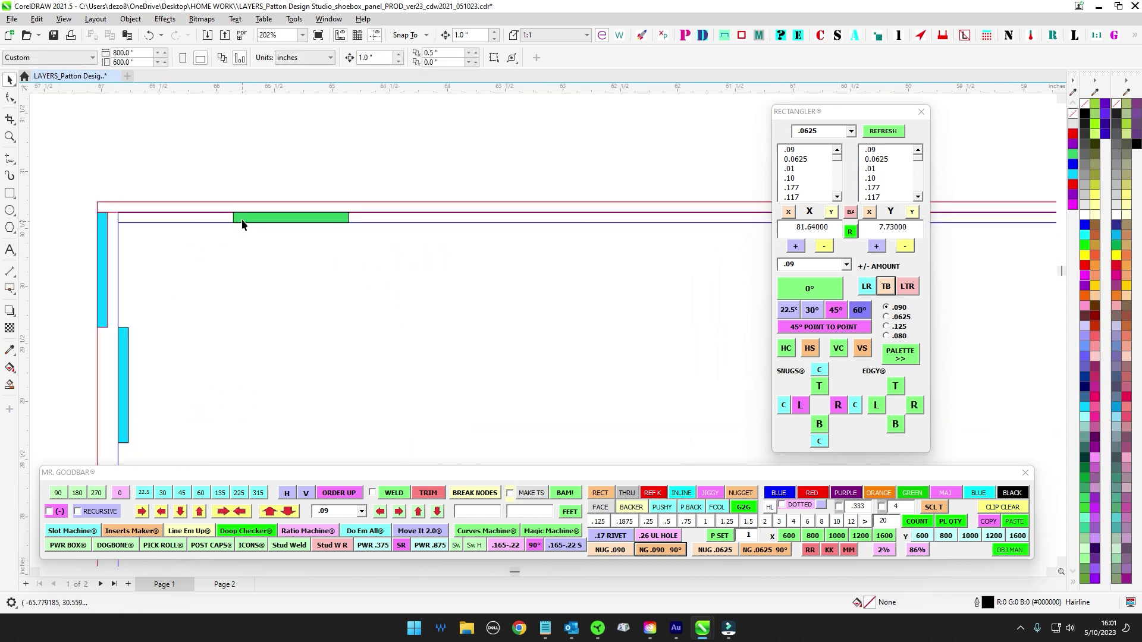
left_click(192, 223)
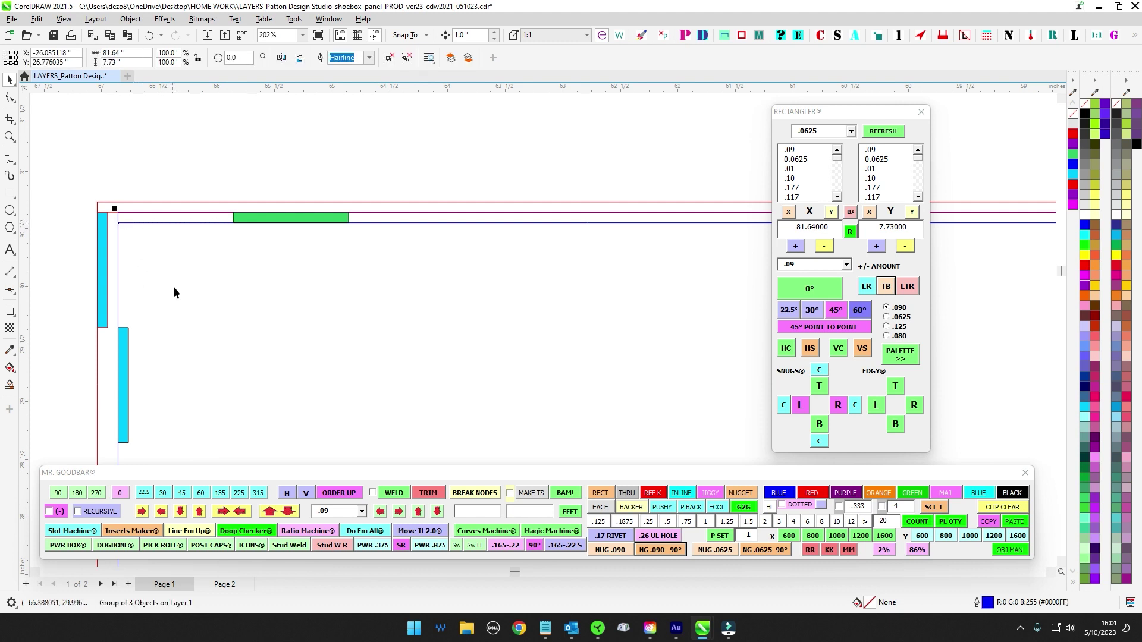
left_click(179, 226)
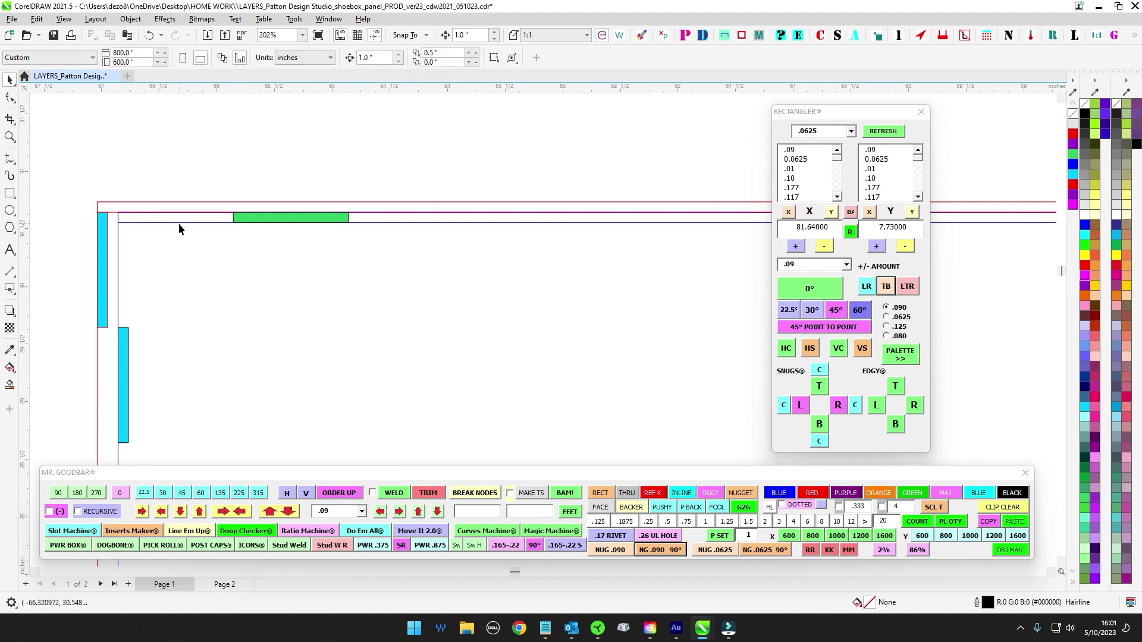
left_click(178, 223)
left_click_drag(111, 217, 227, 217)
scroll(297, 303, "down", 3)
scroll(333, 310, "down", 7)
left_click_drag(488, 312, 187, 278)
scroll(524, 246, "up", 9)
scroll(320, 244, "up", 10)
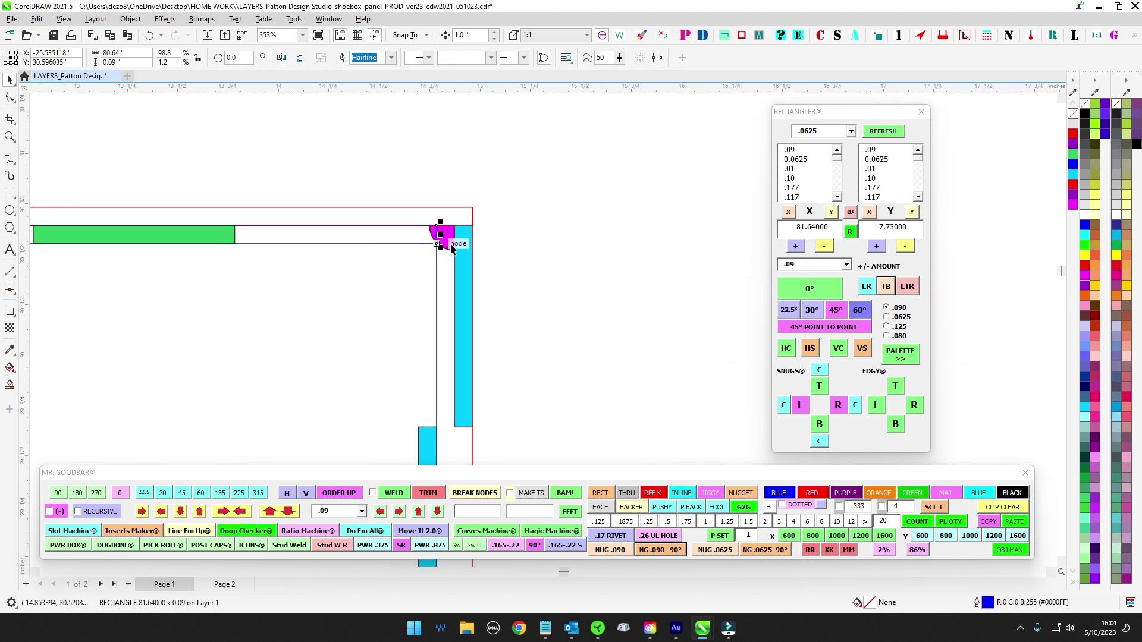
left_click_drag(457, 231, 141, 245)
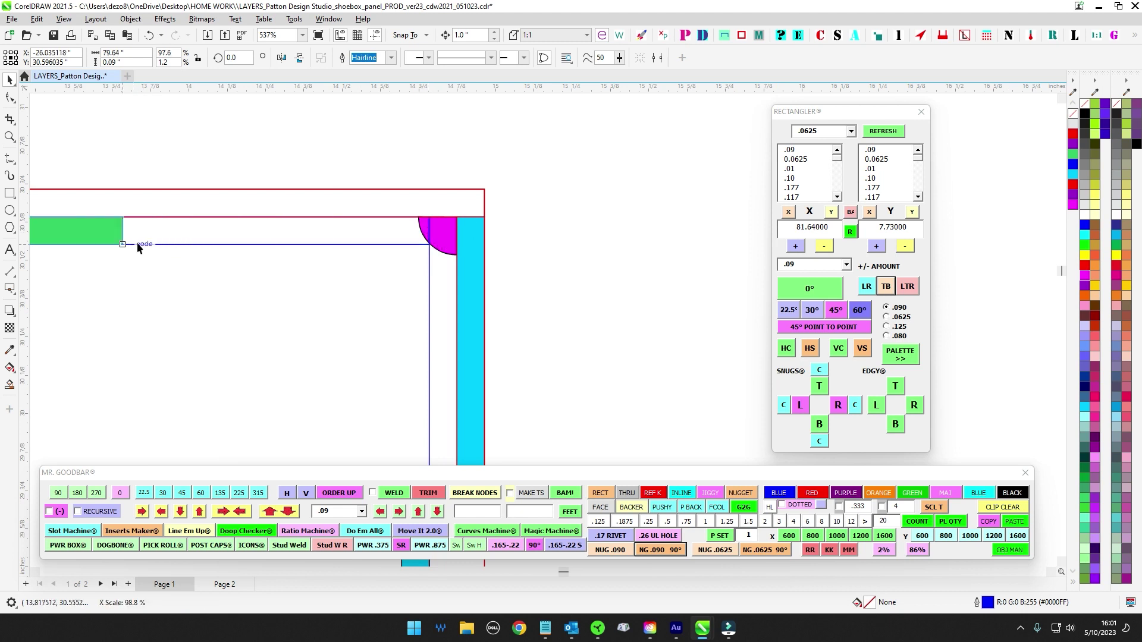
Step: Copy the shortened blue strip down to the extrusion's lower edge and align its bottom with the lower green nugget
scroll(513, 295, "down", 15)
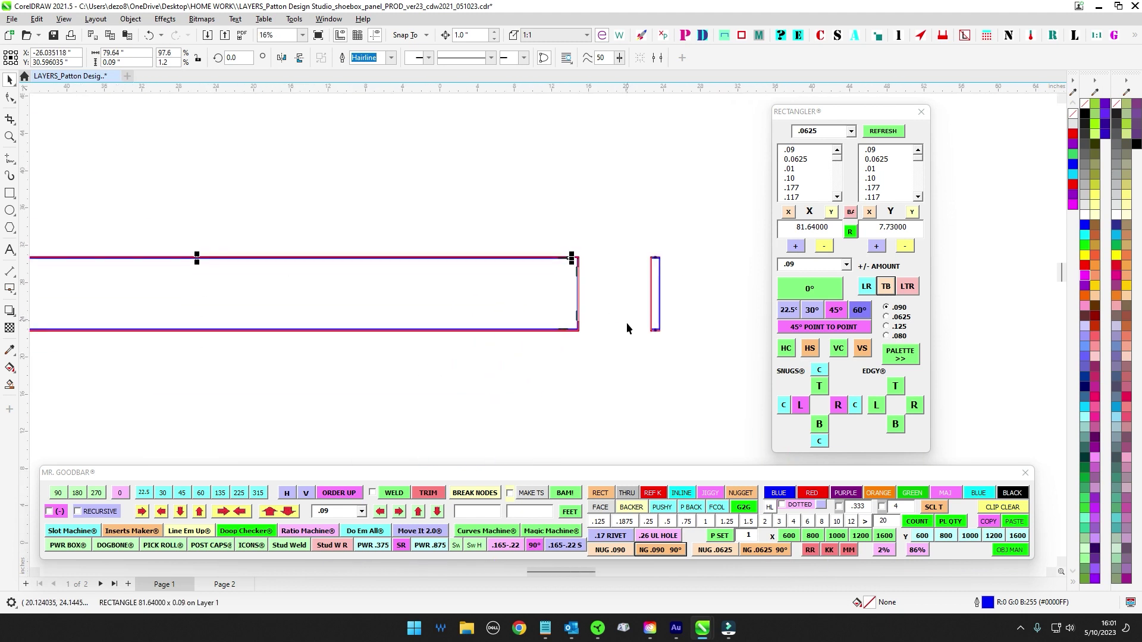
scroll(627, 322, "up", 15)
left_click(557, 321, "shift")
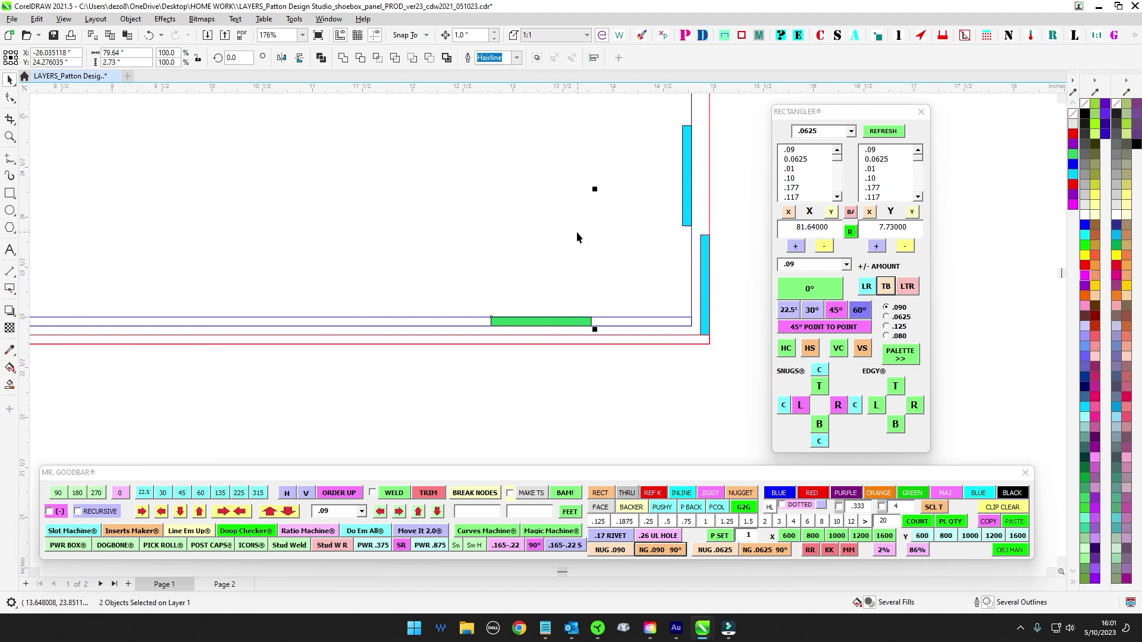
key("b")
left_click(618, 323)
left_click(618, 319)
left_click(637, 388)
scroll(641, 367, "down", 7)
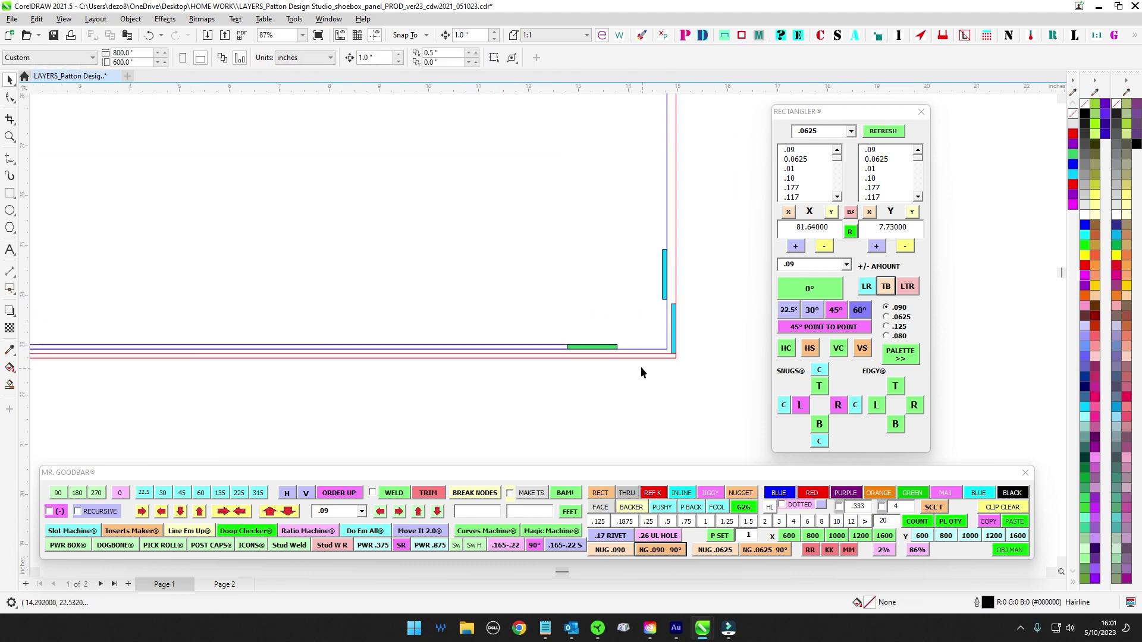
Step: Delete the magenta quarter circle from the front view's upper right corner, and check the whole front view
scroll(646, 252, "up", 5)
scroll(641, 237, "up", 3)
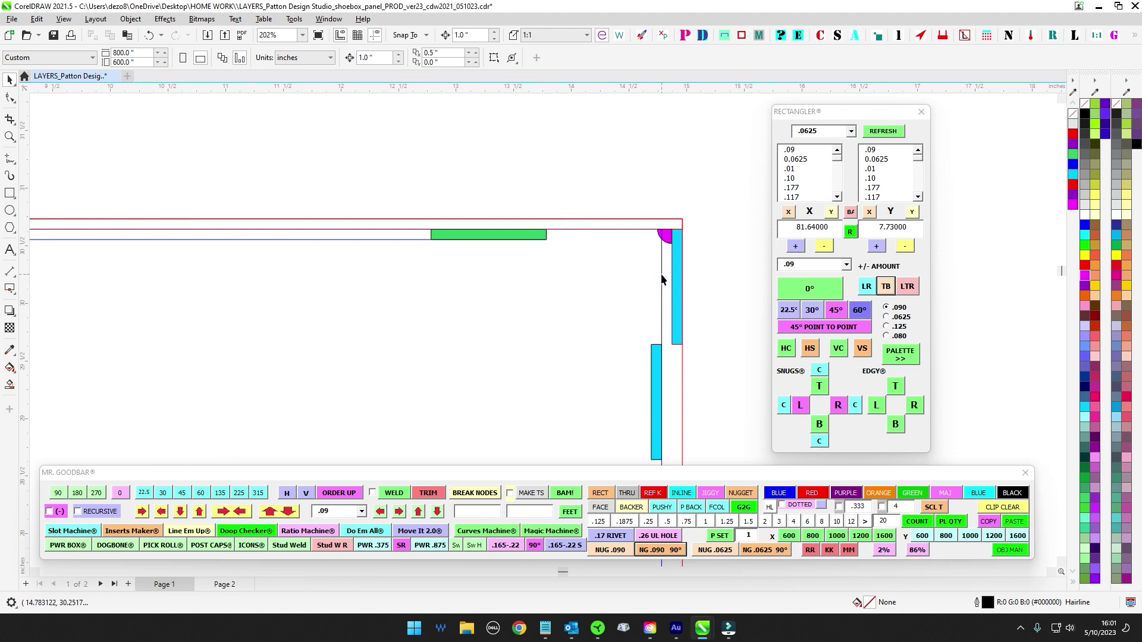
left_click_drag(597, 153, 695, 267)
key("Delete")
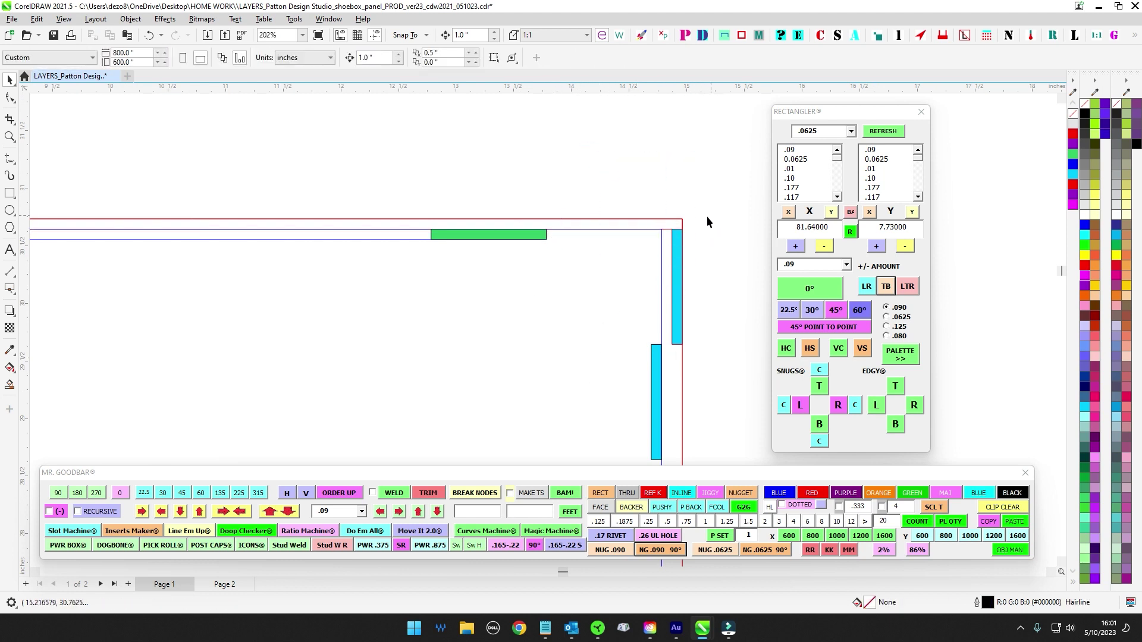
scroll(701, 242, "down", 3)
scroll(697, 296, "down", 2)
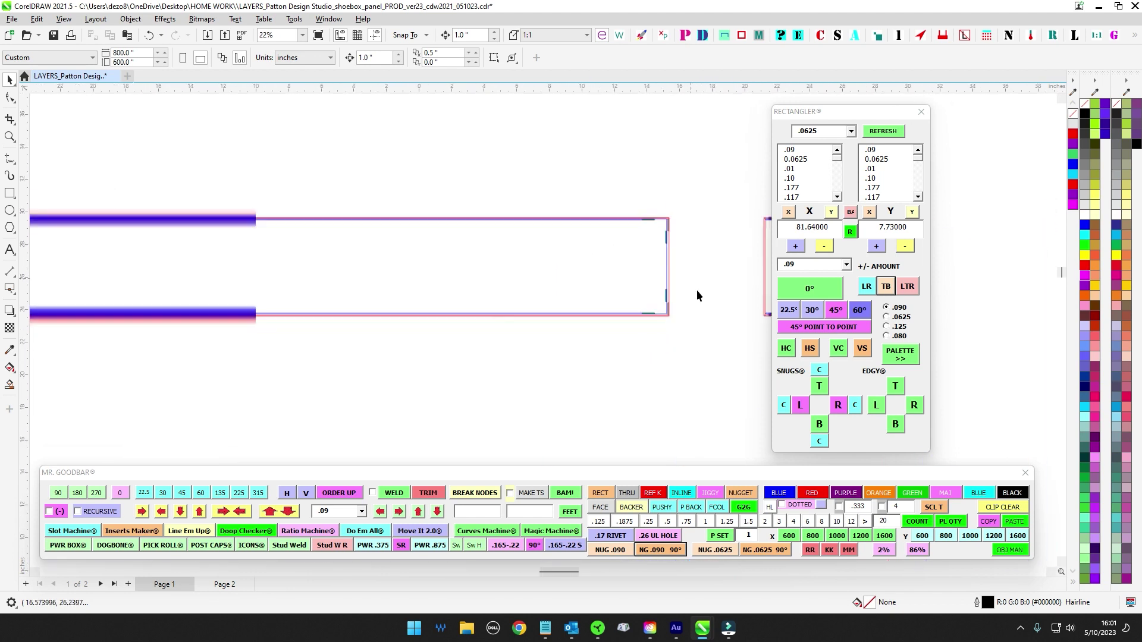
scroll(687, 324, "down", 2)
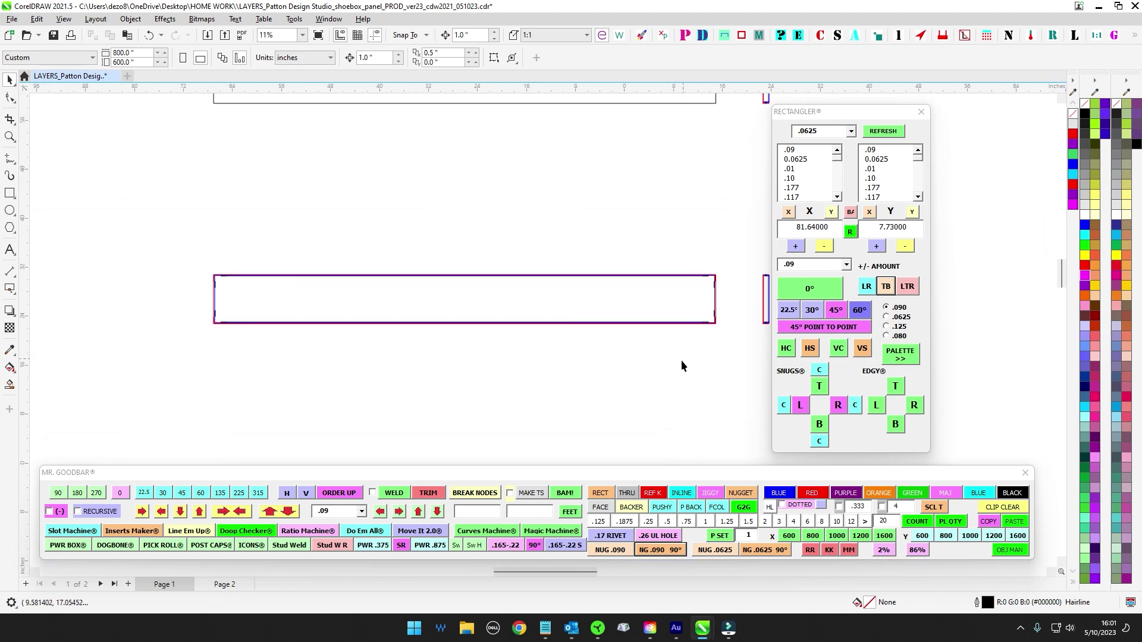
left_click_drag(680, 358, 582, 351)
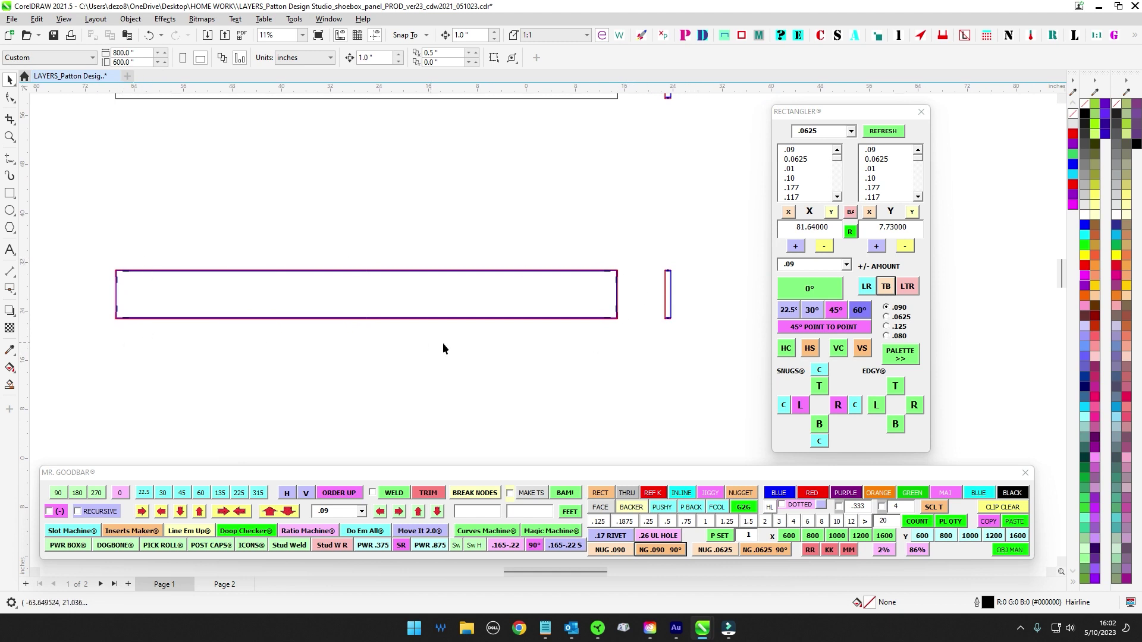
Step: Copy the side view and move the copy 11 inches straight up
left_click_drag(653, 243, 689, 373)
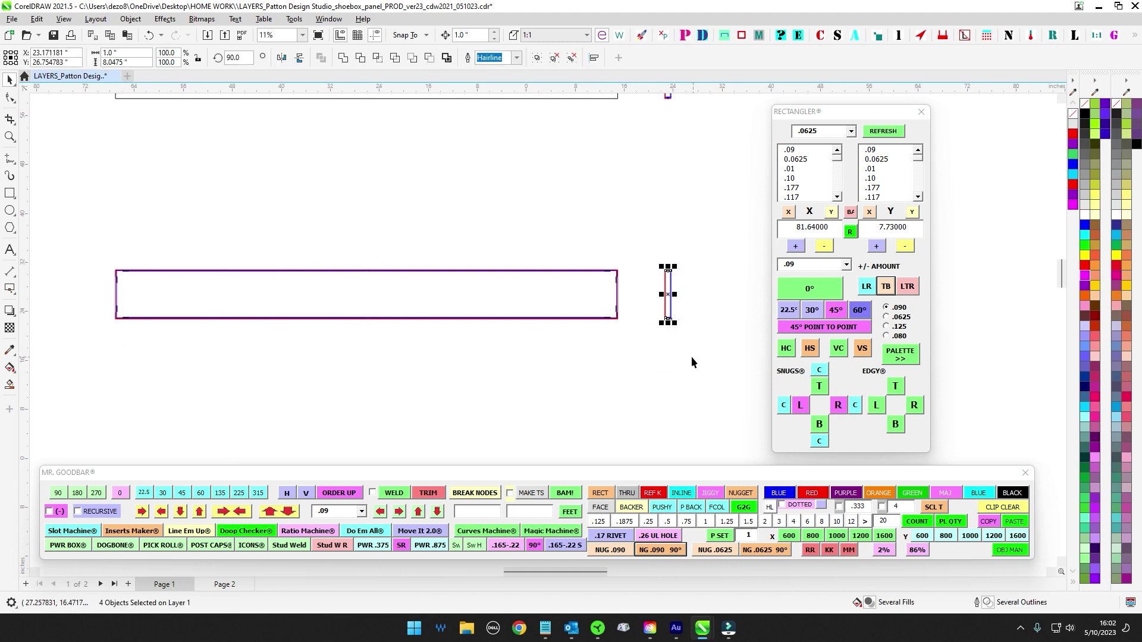
left_click_drag(80, 248, 628, 407)
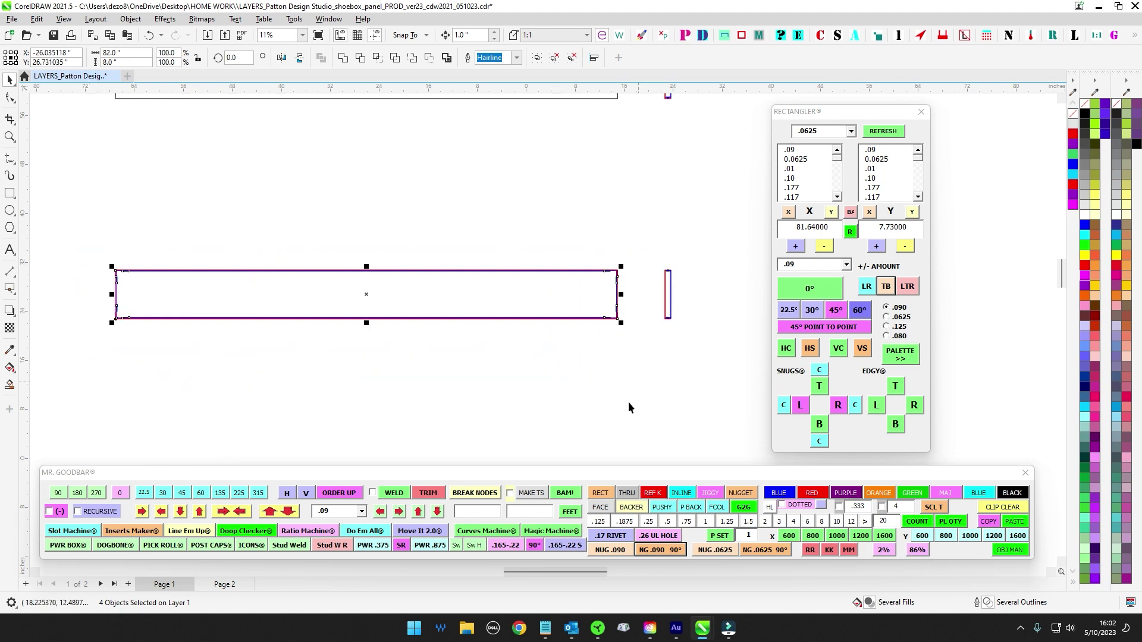
left_click_drag(656, 262, 697, 366)
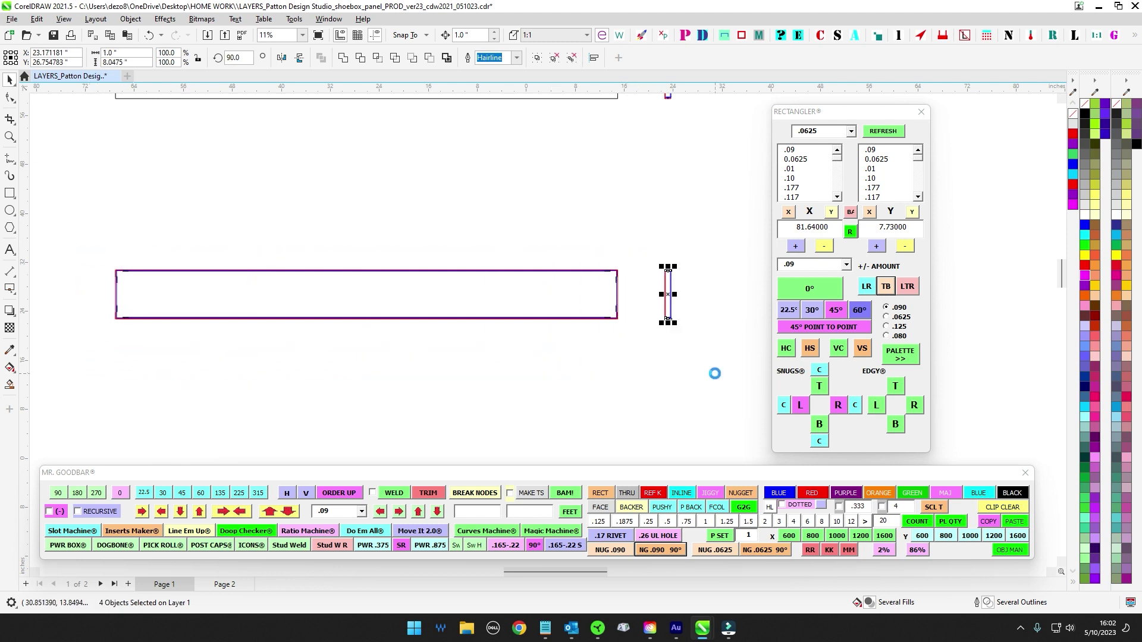
key("Up")
key("Up")
key("Up")
key("Up")
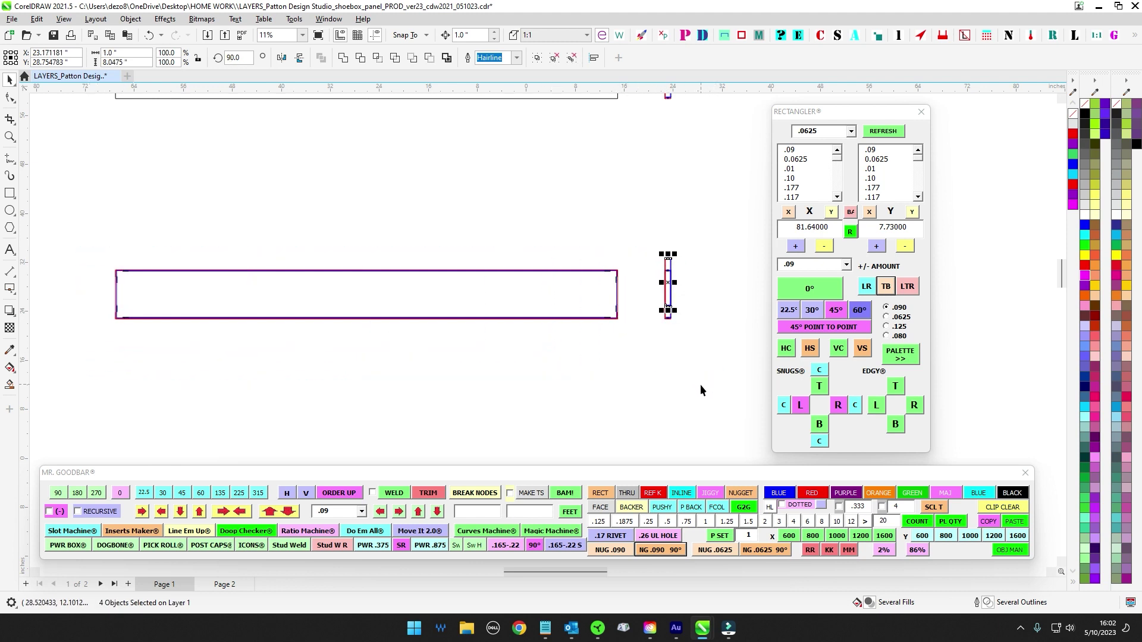
key("Up")
key("Up")
key("Up")
key("Up")
key("Up")
key("Up")
key("Up")
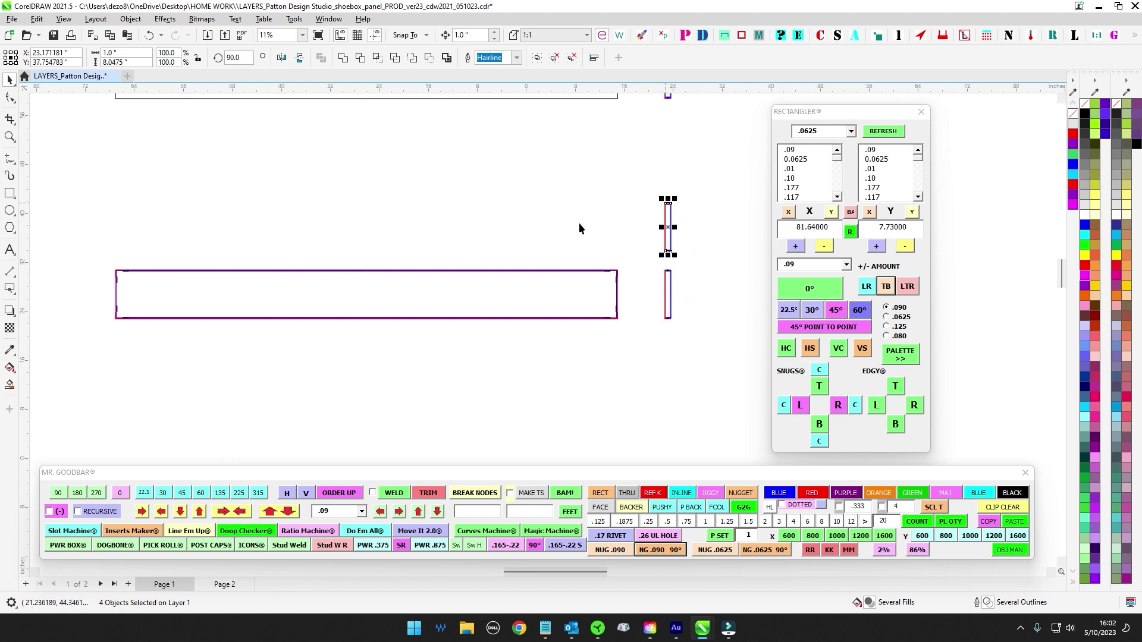
Step: Rotate the copied side view by 90 degrees so it lies horizontally
left_click(59, 493)
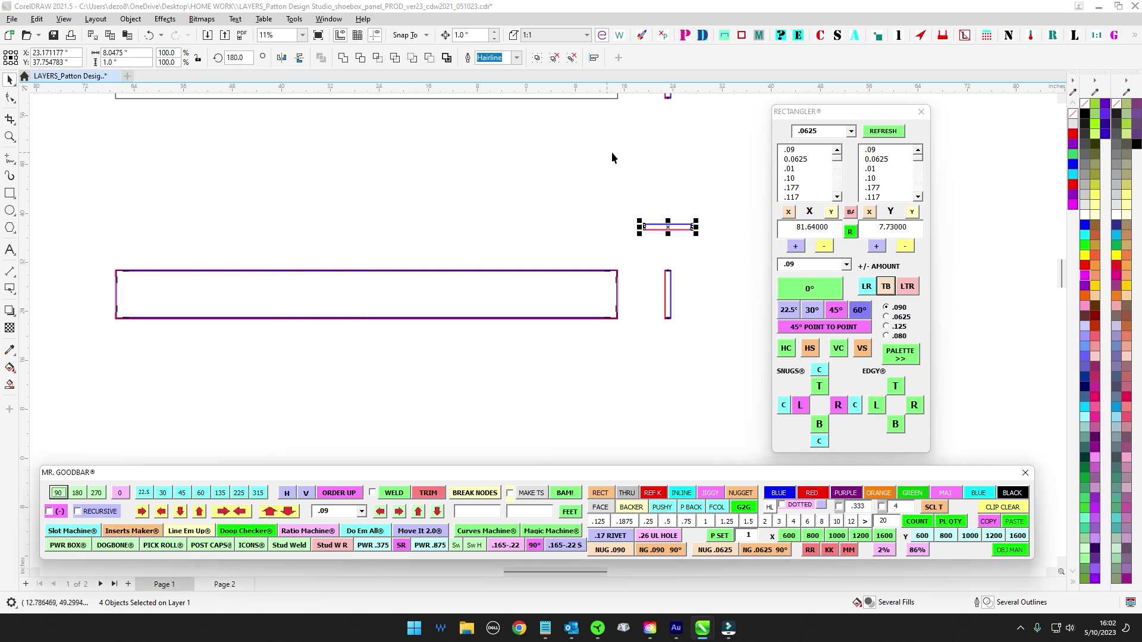
scroll(611, 157, "up", 1)
scroll(374, 300, "up", 1)
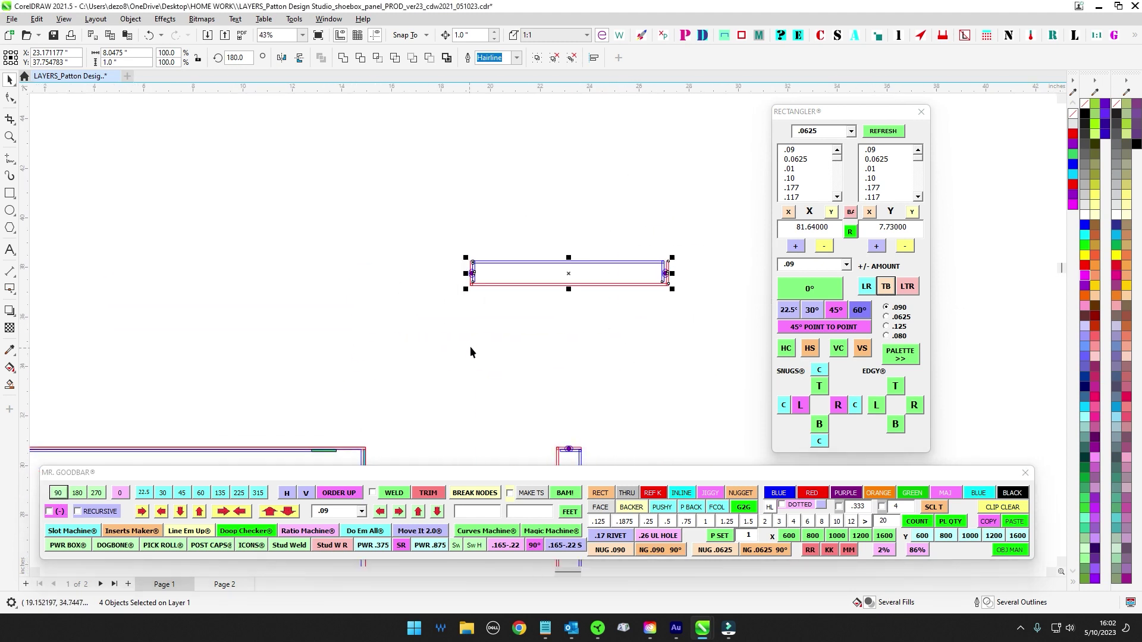
Step: Move the rotated side view 2 inches left and 1 inch down
key("Left")
key("Left")
key("Down")
scroll(501, 319, "down", 1)
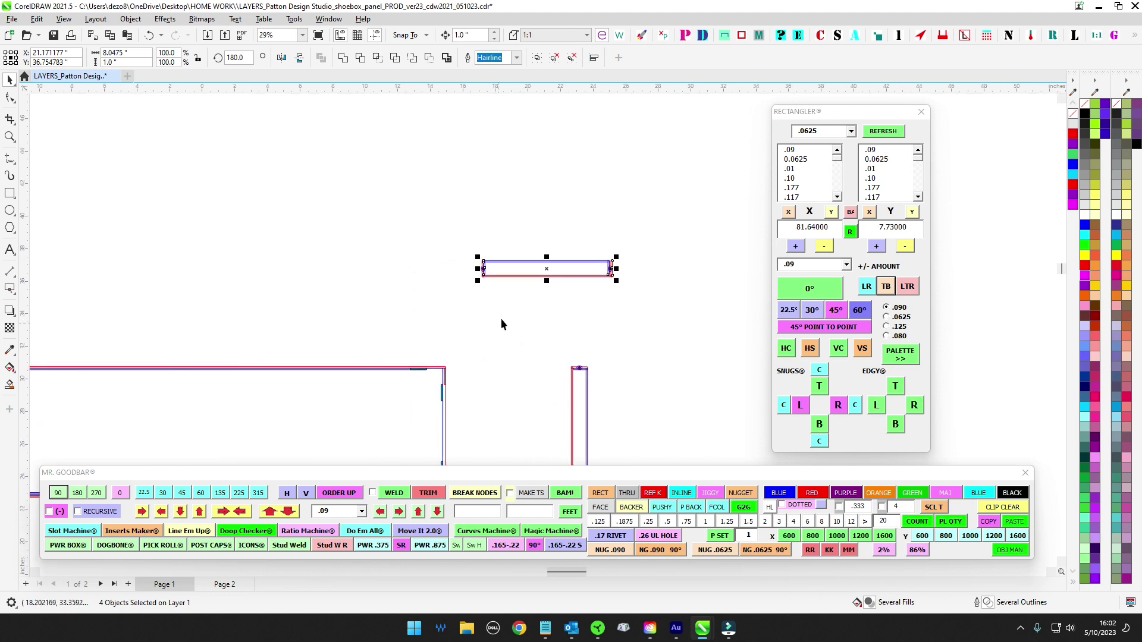
Step: Reselect the whole rotated side view and snap its lower left corner onto the front view's upper right corner
scroll(491, 296, "up", 1)
left_click(440, 401)
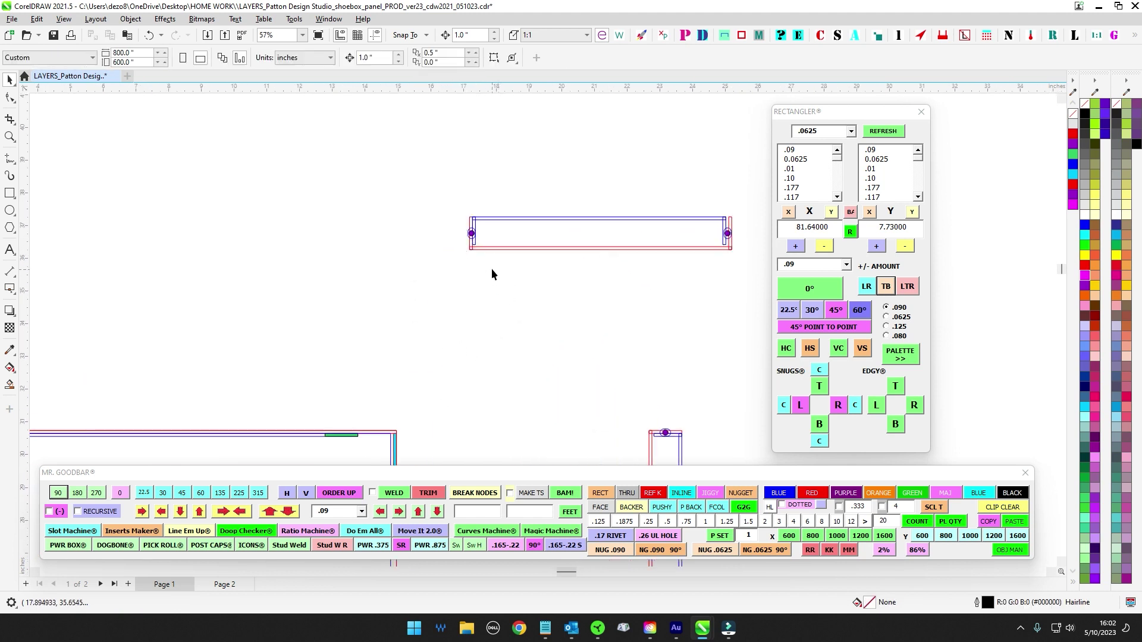
left_click_drag(416, 178, 748, 276)
scroll(506, 248, "down", 1)
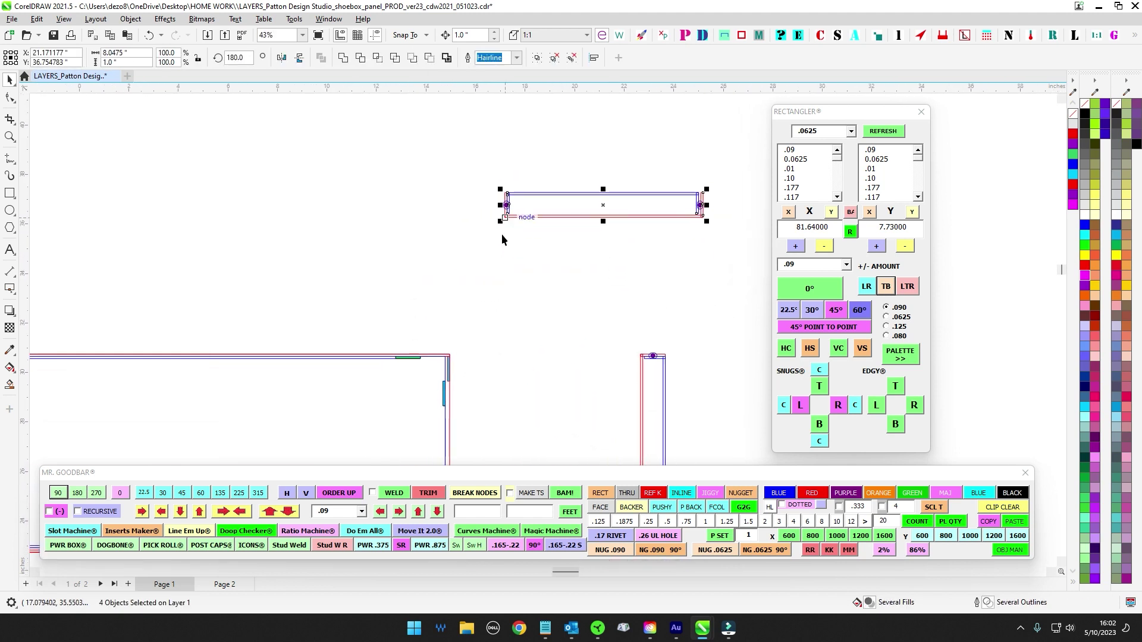
left_click_drag(502, 223, 476, 356)
scroll(431, 321, "up", 4)
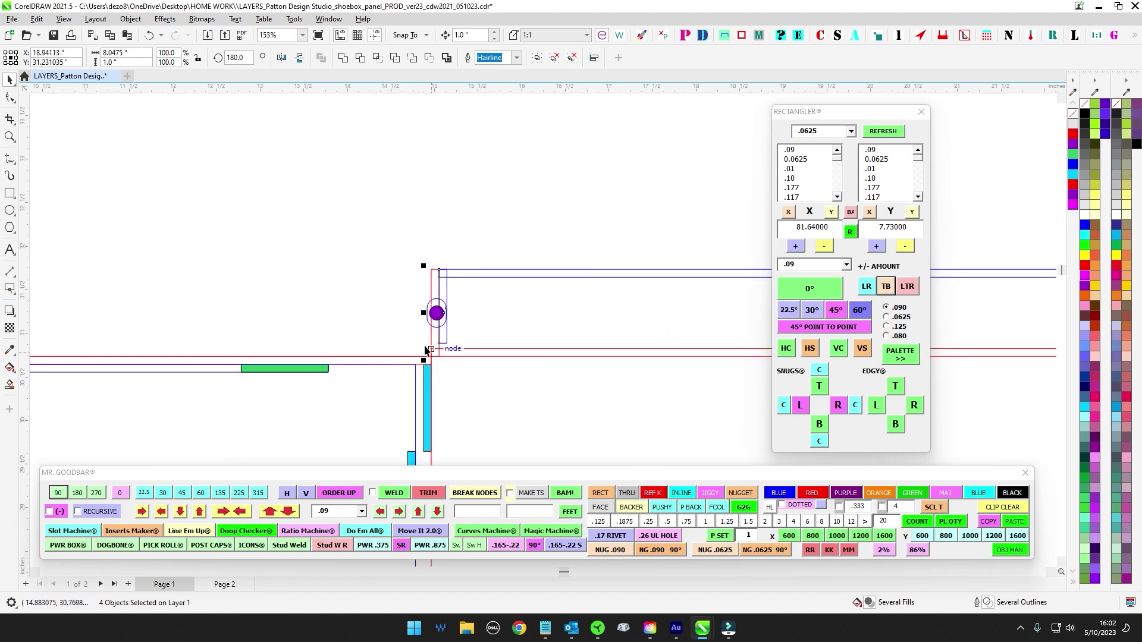
scroll(298, 325, "down", 3)
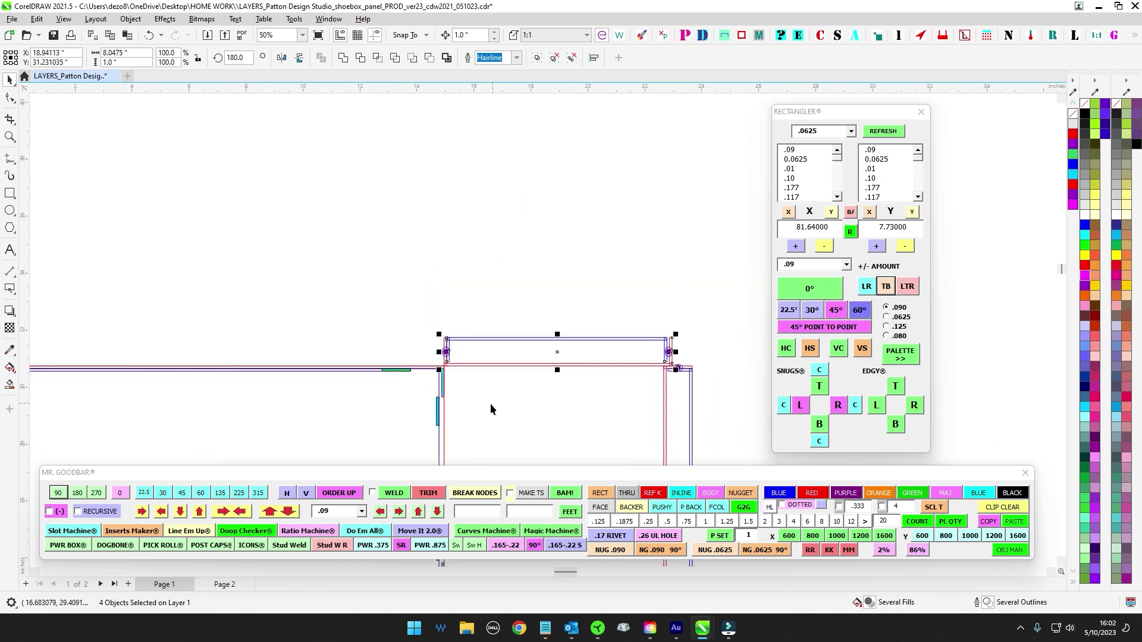
Step: Move the rotated side view 4 inches up and 1 inch right from the front view's corner
key("Up")
key("Up")
key("Up")
key("Up")
key("Right")
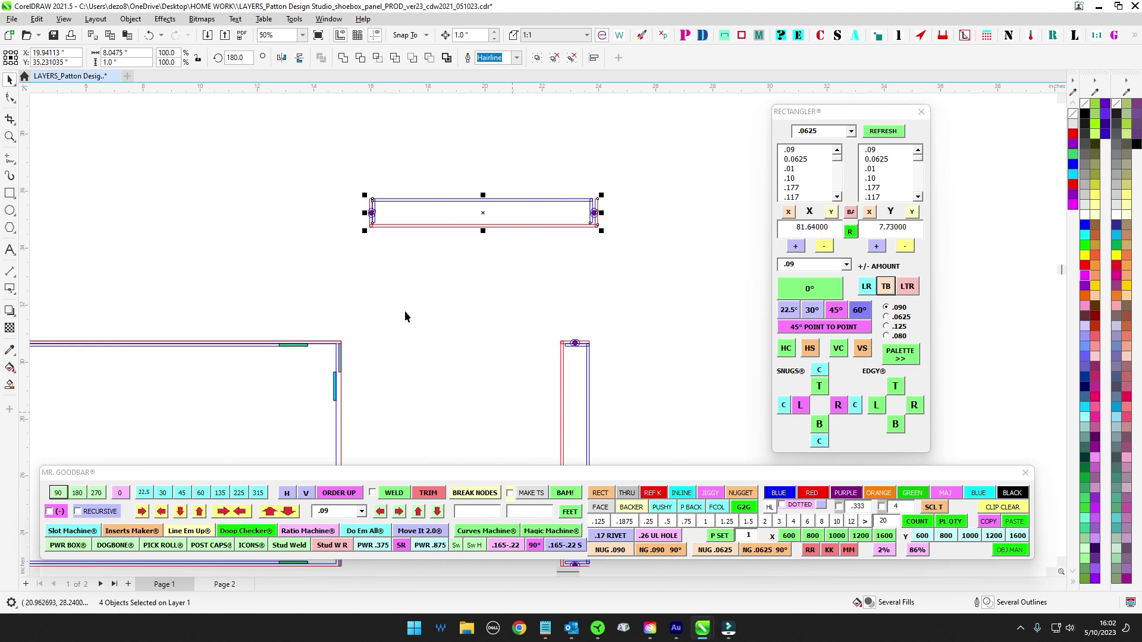
Step: Use the width of the front view's outer red rectangle, 82 inches, as the Rectangler's X size
left_click_drag(318, 271, 432, 349)
scroll(440, 446, "up", 4)
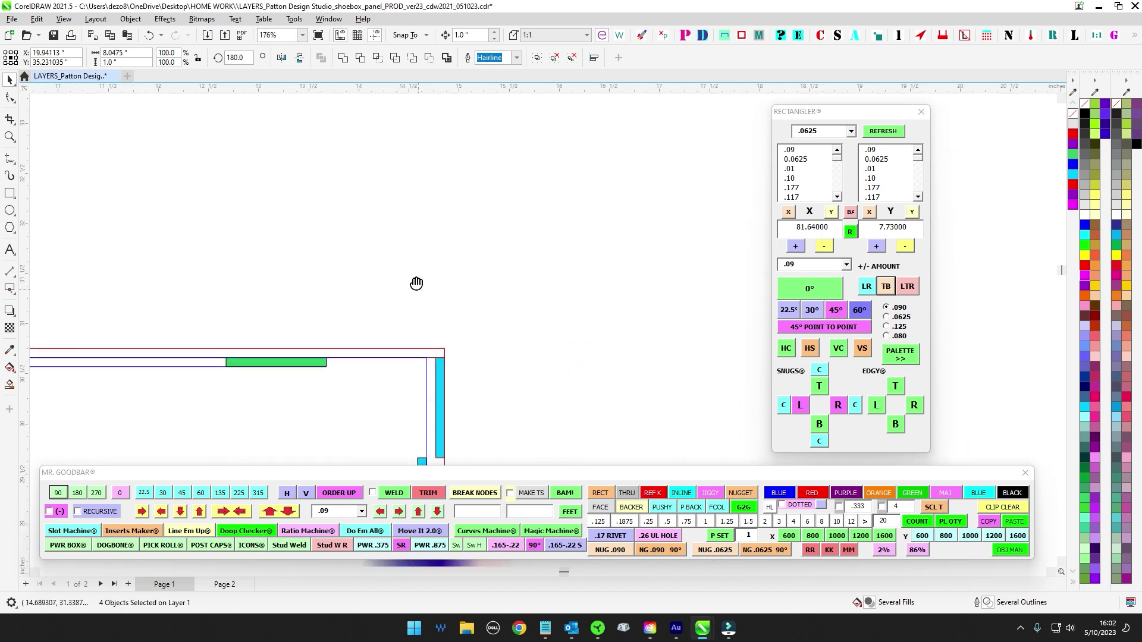
left_click(440, 463)
scroll(448, 297, "down", 8)
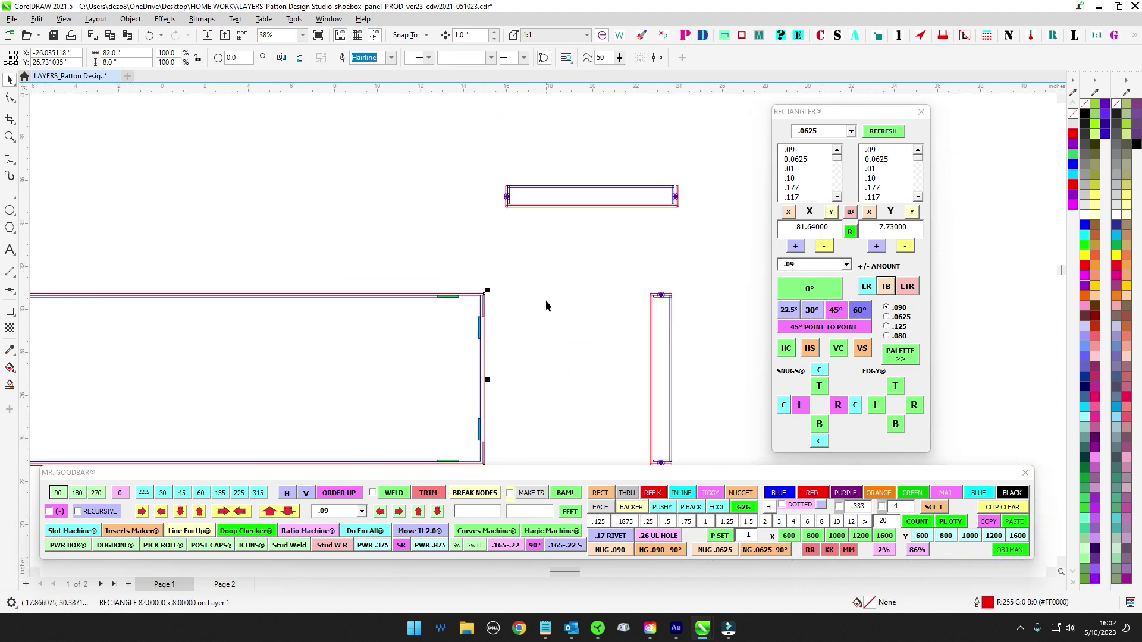
left_click(788, 212)
Step: Take the Rectangler's Y size of 1 inch from the rotated side view's red extrusion and create the 82 by 1 inch rectangle
scroll(545, 267, "up", 6)
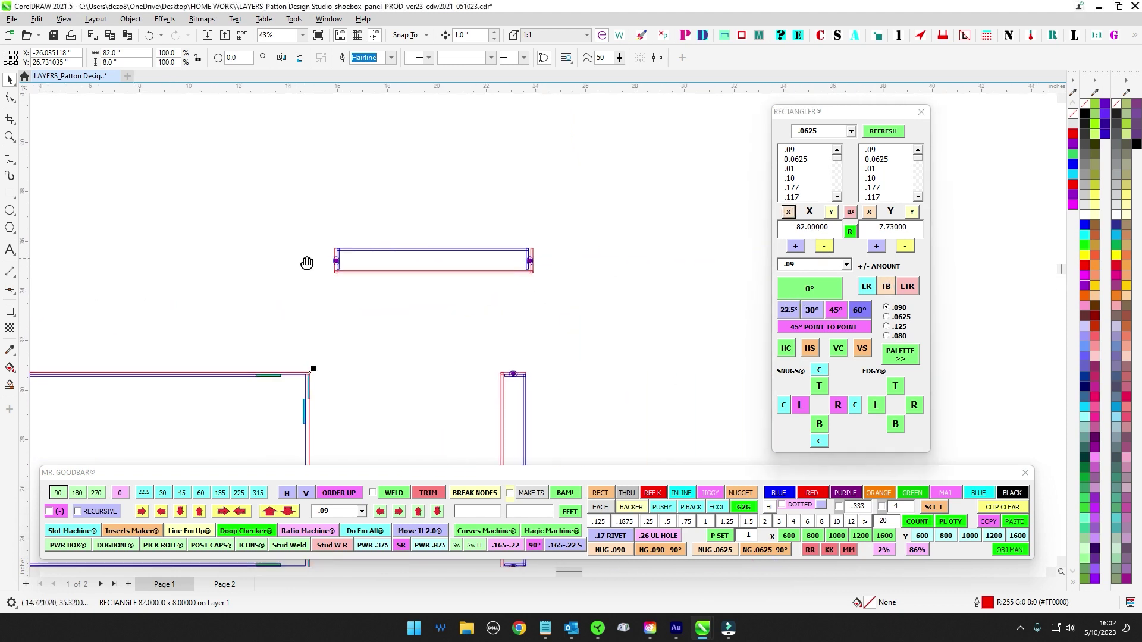
left_click(369, 268)
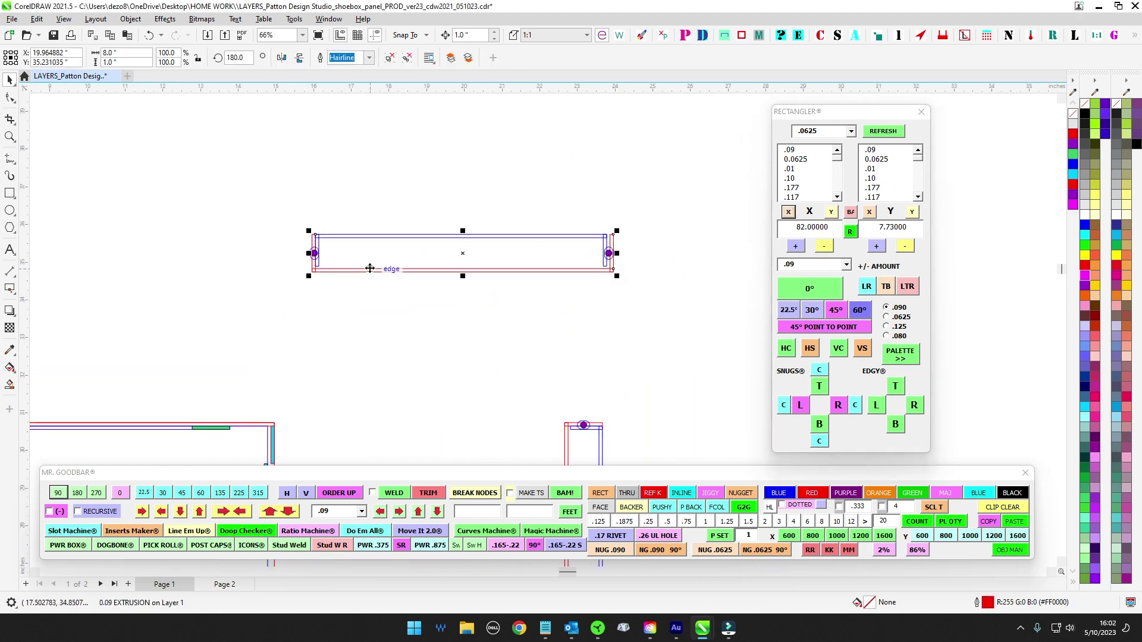
left_click(913, 212)
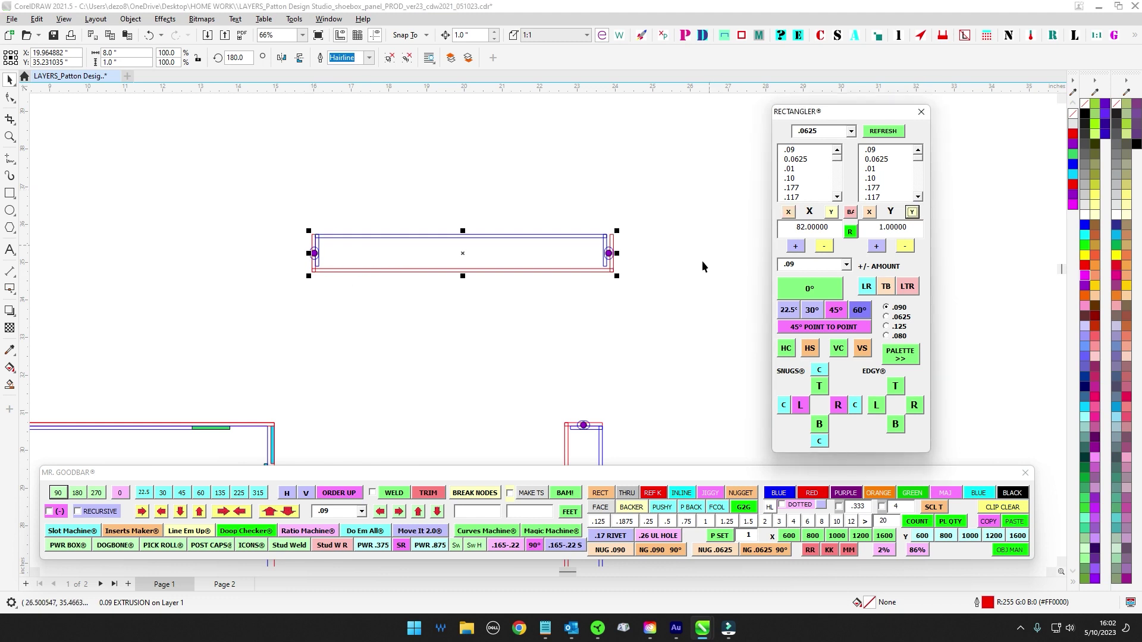
scroll(684, 264, "down", 6)
left_click(793, 287)
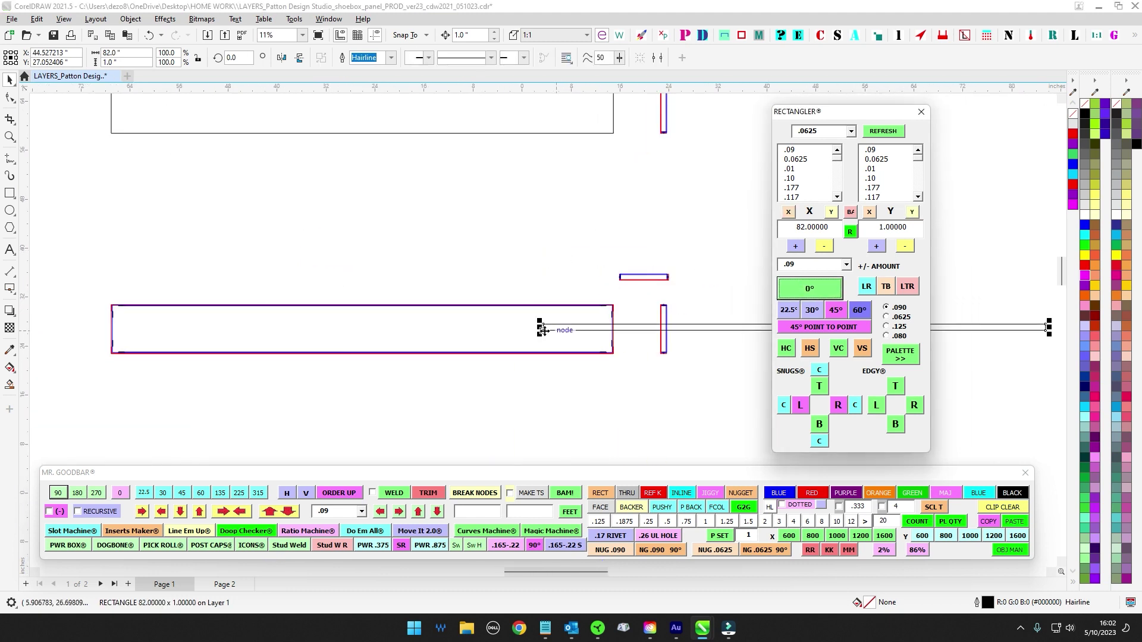
Step: Move the 82 by 1 inch rectangle above the front view and snap its lower right corner to the front view's upper right corner
left_click_drag(544, 327, 137, 273)
scroll(503, 245, "up", 3)
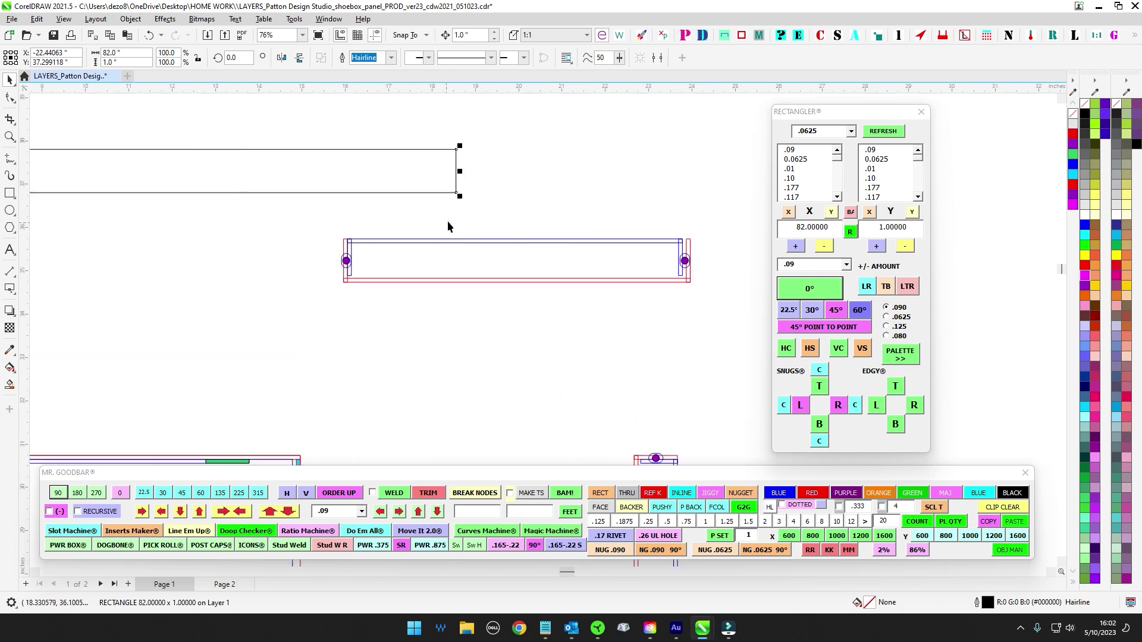
left_click_drag(456, 193, 313, 441)
scroll(404, 390, "down", 1)
left_click_drag(417, 382, 561, 280)
scroll(560, 280, "up", 1)
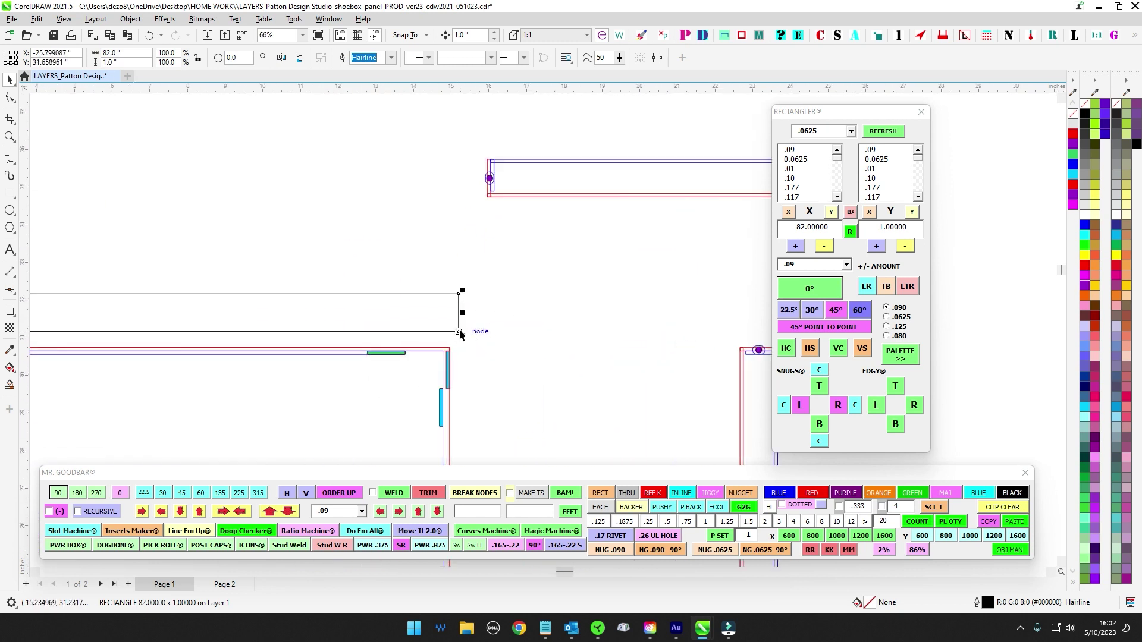
left_click_drag(460, 333, 451, 349)
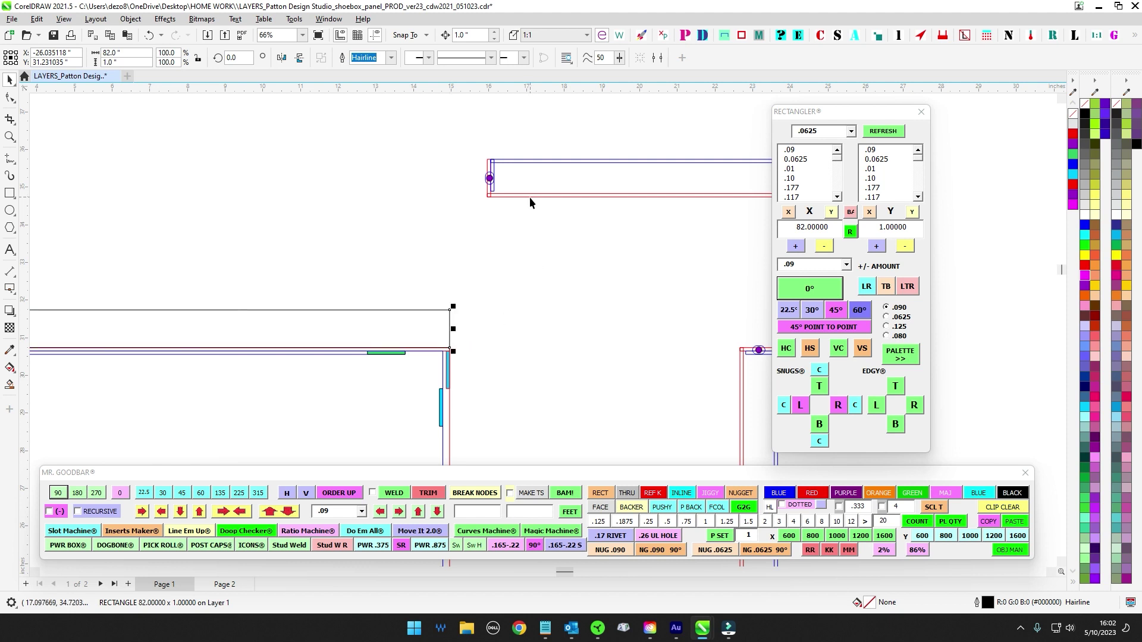
Step: Align the rectangle's bottom with the rotated side view's red extrusion and give the rectangle a red outline
left_click(529, 198, "shift")
key("b")
left_click(565, 342)
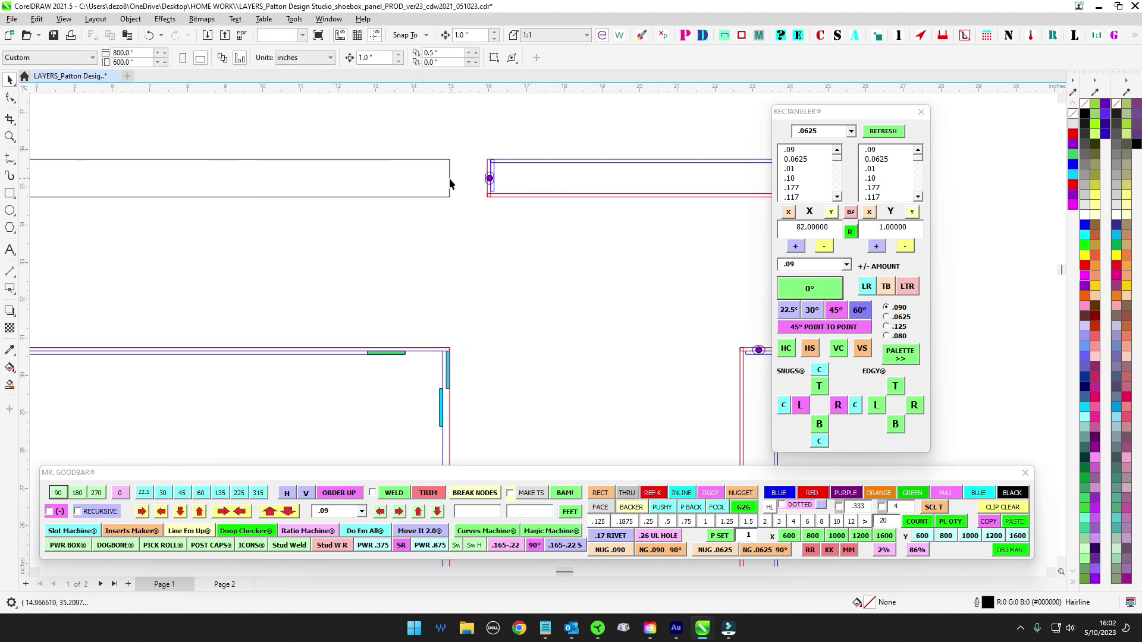
left_click(450, 184)
scroll(522, 262, "down", 2)
left_click(810, 492)
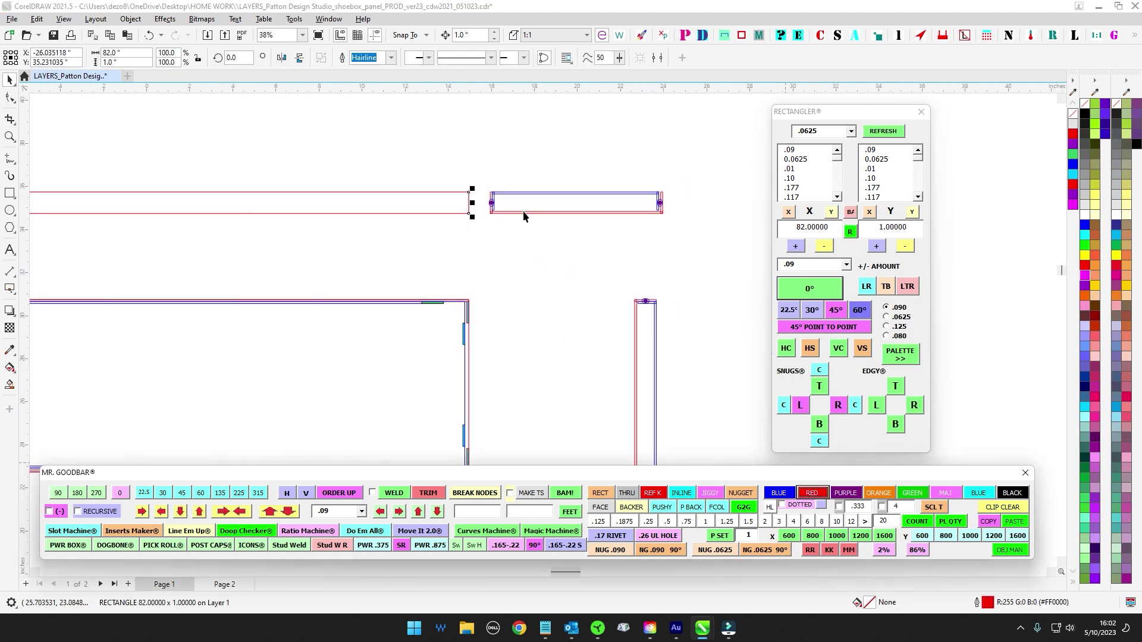
Step: Examine the purple roval and the red extrusion at the rotated side view's left end
scroll(484, 163, "up", 2)
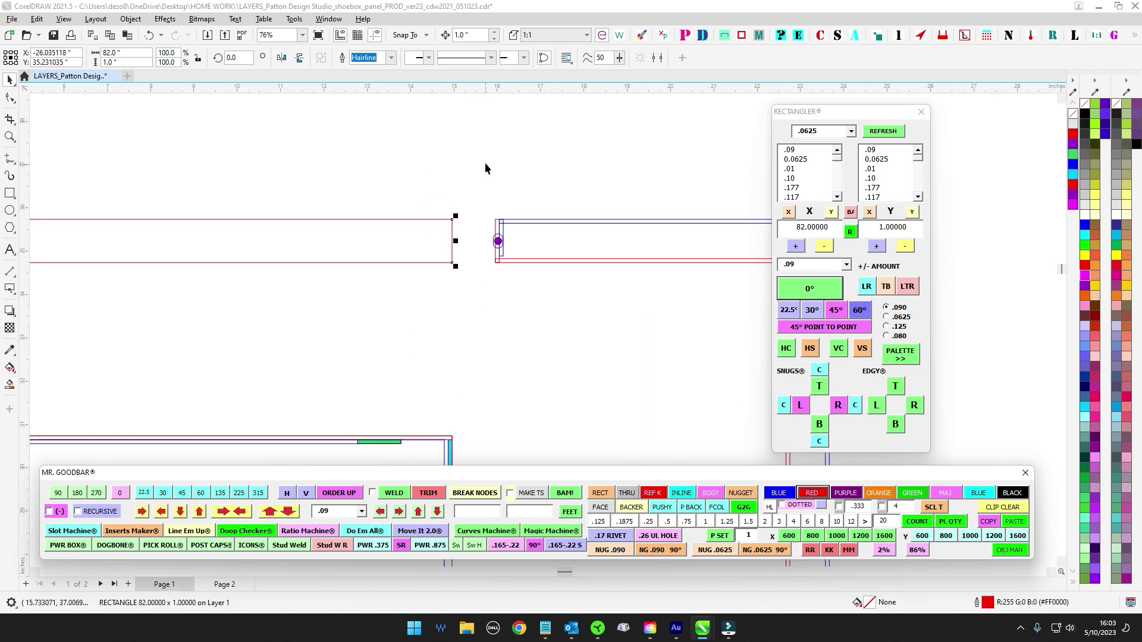
left_click(483, 152)
scroll(479, 241, "up", 2)
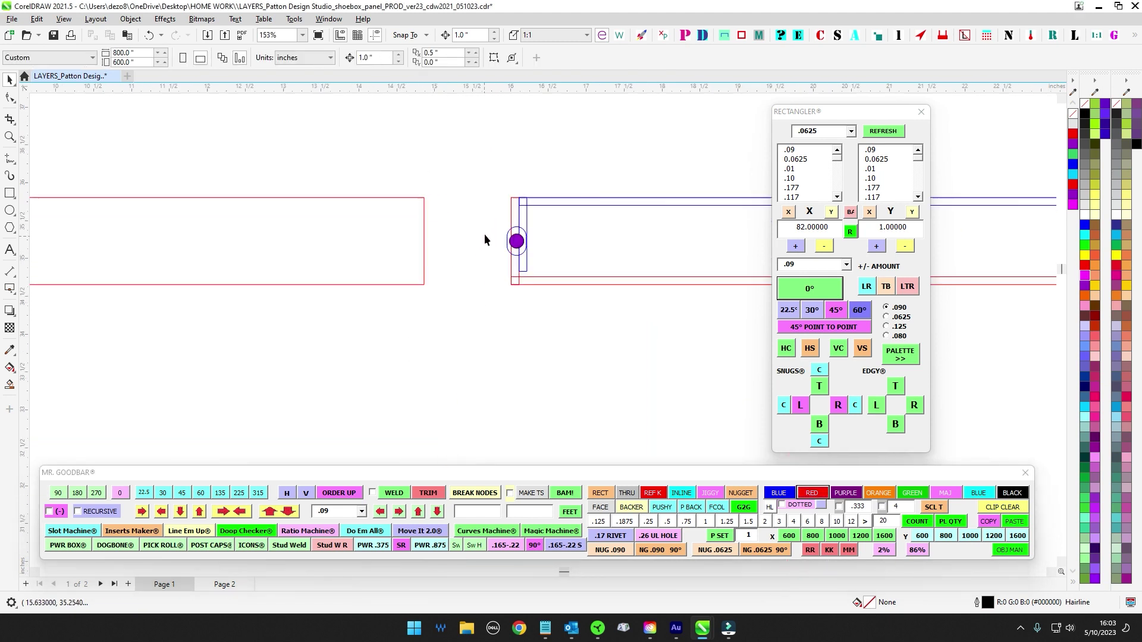
left_click(517, 241)
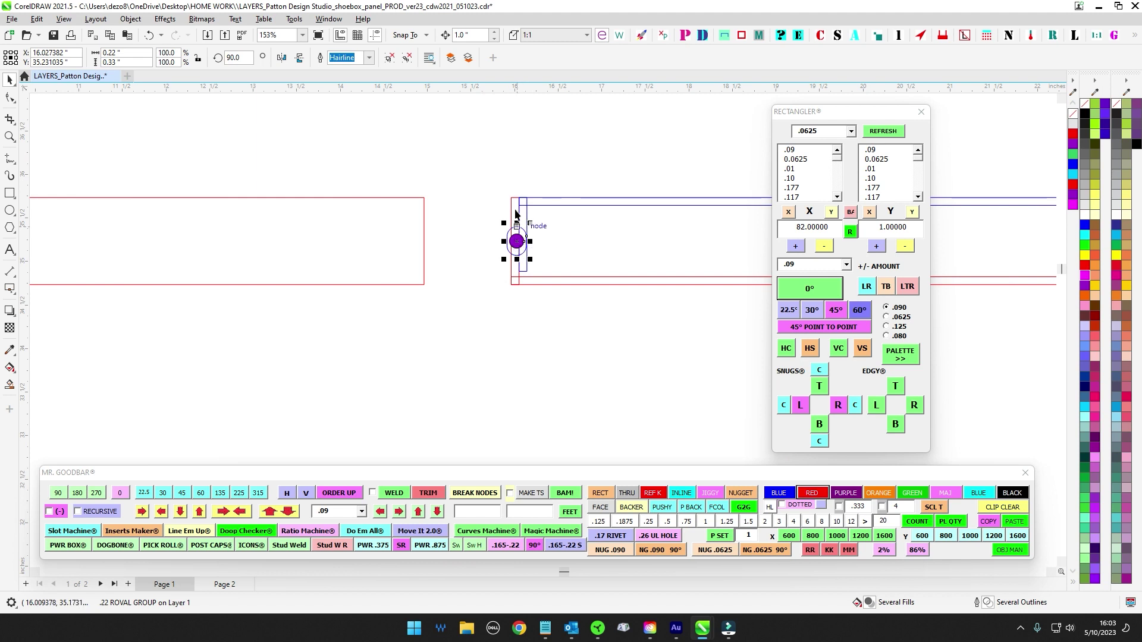
left_click(552, 277, "shift")
left_click(568, 352)
scroll(441, 180, "down", 2)
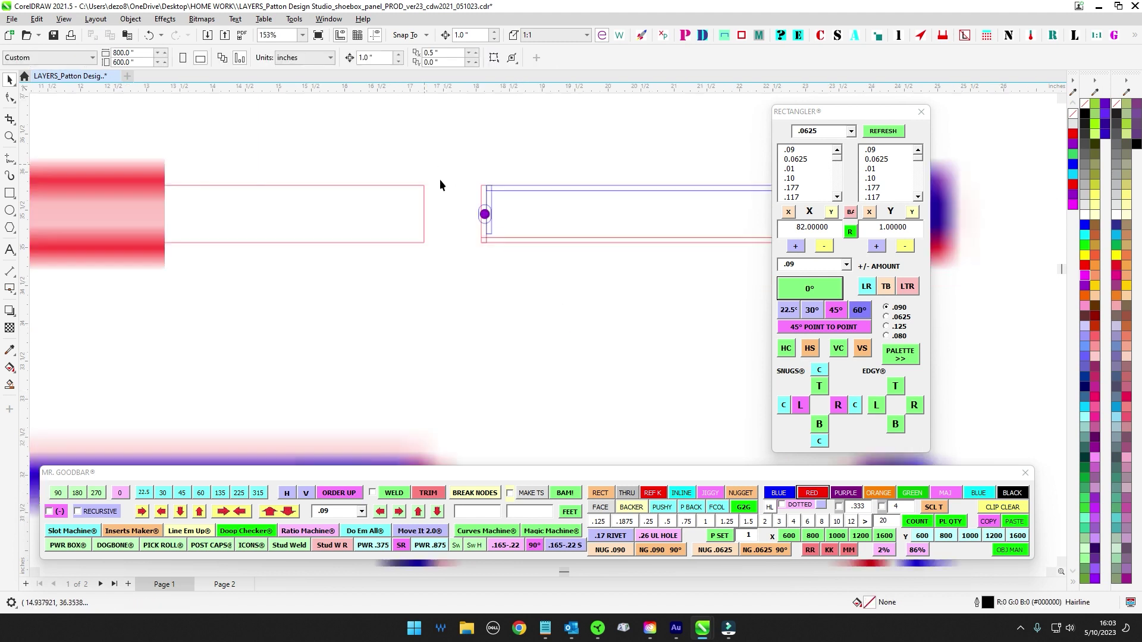
Step: Make a half-height copy of the 82 by 1 inch red rectangle, 0.5 inch tall, keeping its bottom edge in place
left_click_drag(423, 193, 510, 245)
left_click(510, 251)
scroll(476, 285, "down", 3)
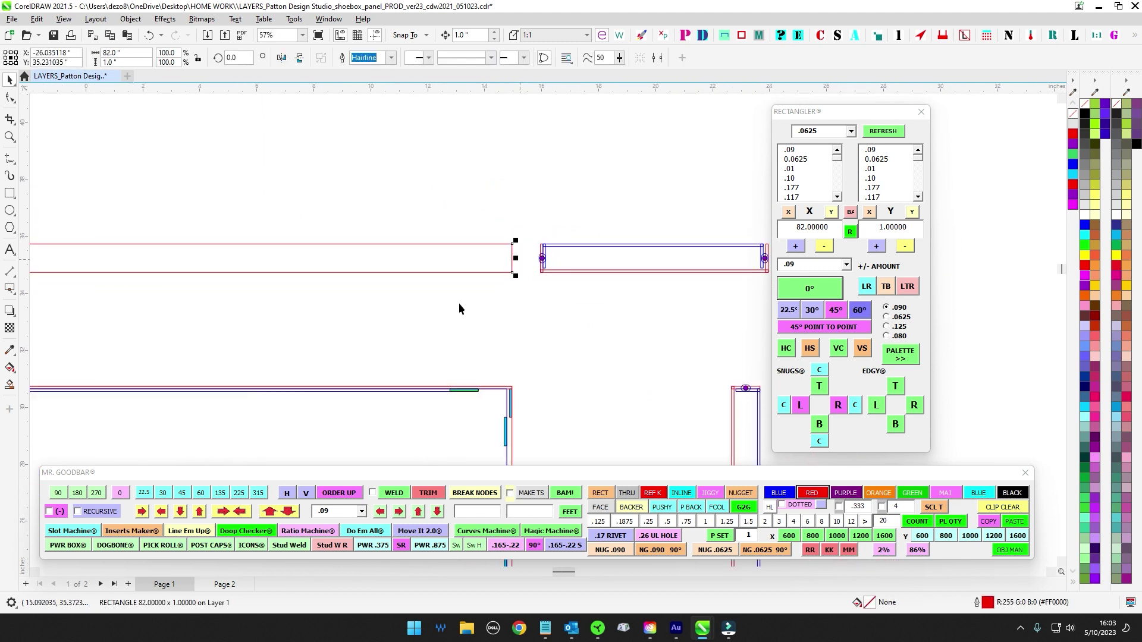
scroll(387, 279, "up", 5)
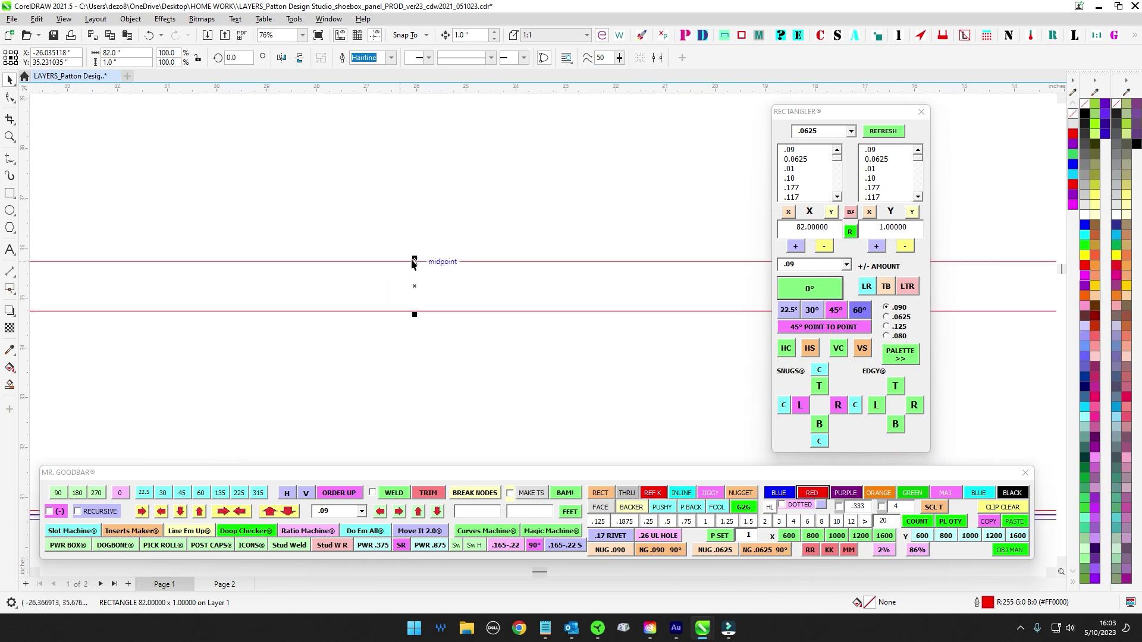
left_click_drag(409, 258, 409, 304)
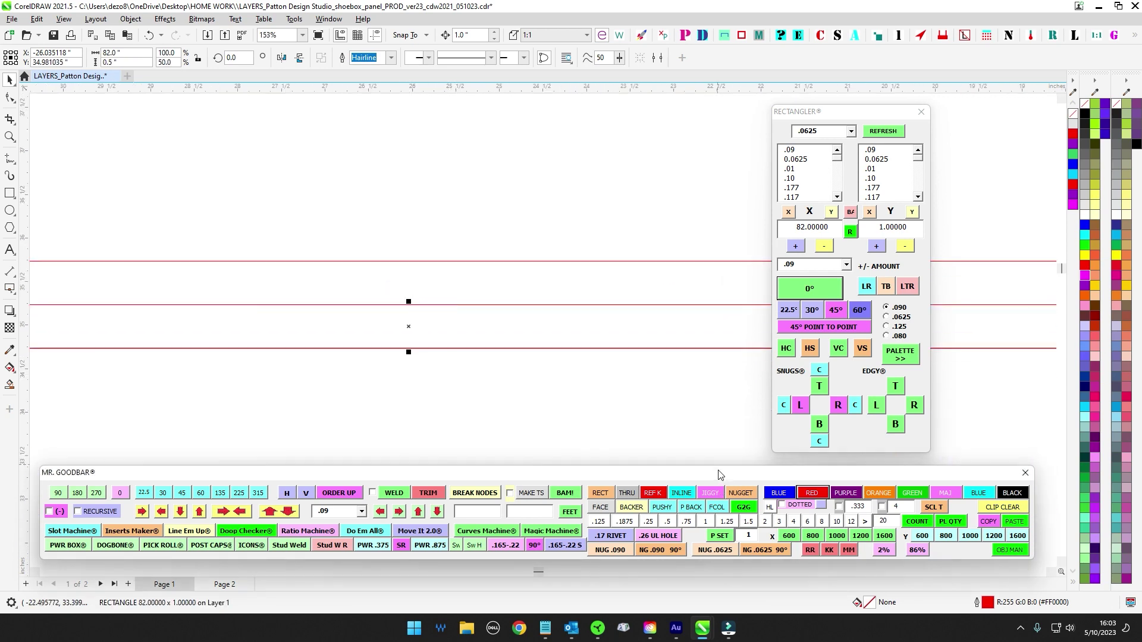
Step: Apply the Inline style to the half-height rectangle and send it behind the red rectangle
left_click_drag(718, 473, 551, 189)
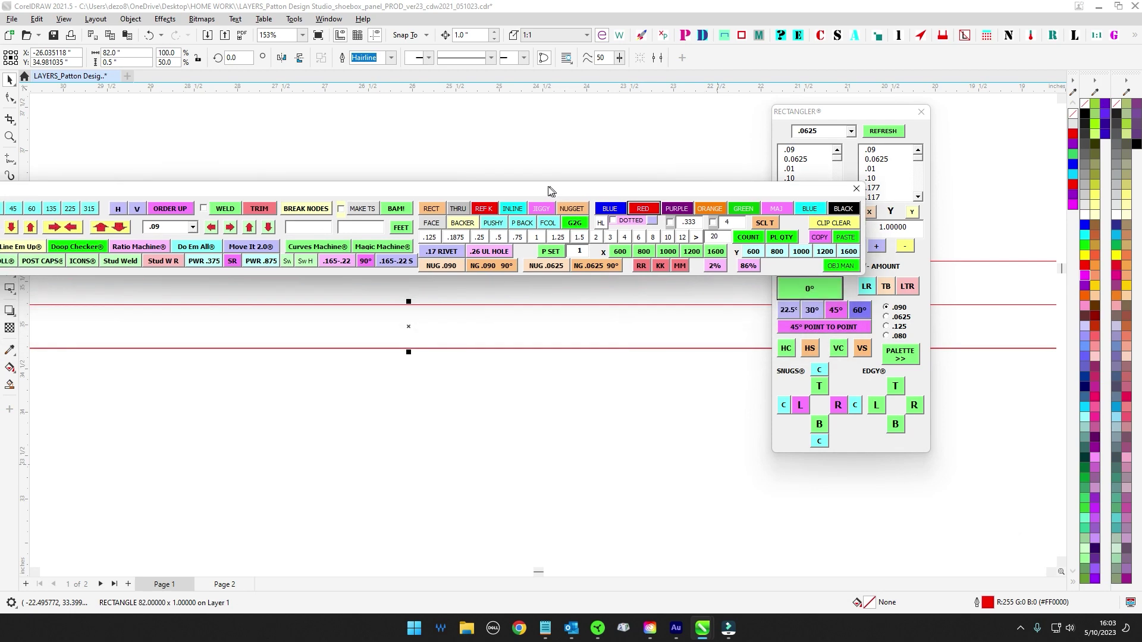
left_click(517, 212)
left_click(557, 333)
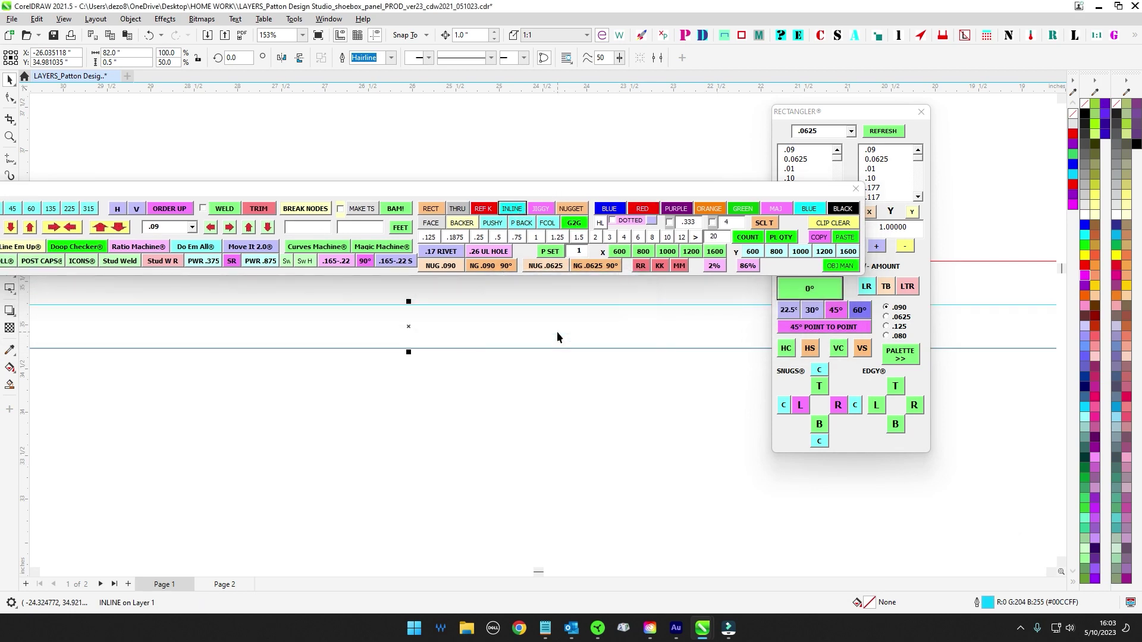
left_click_drag(506, 190, 680, 467)
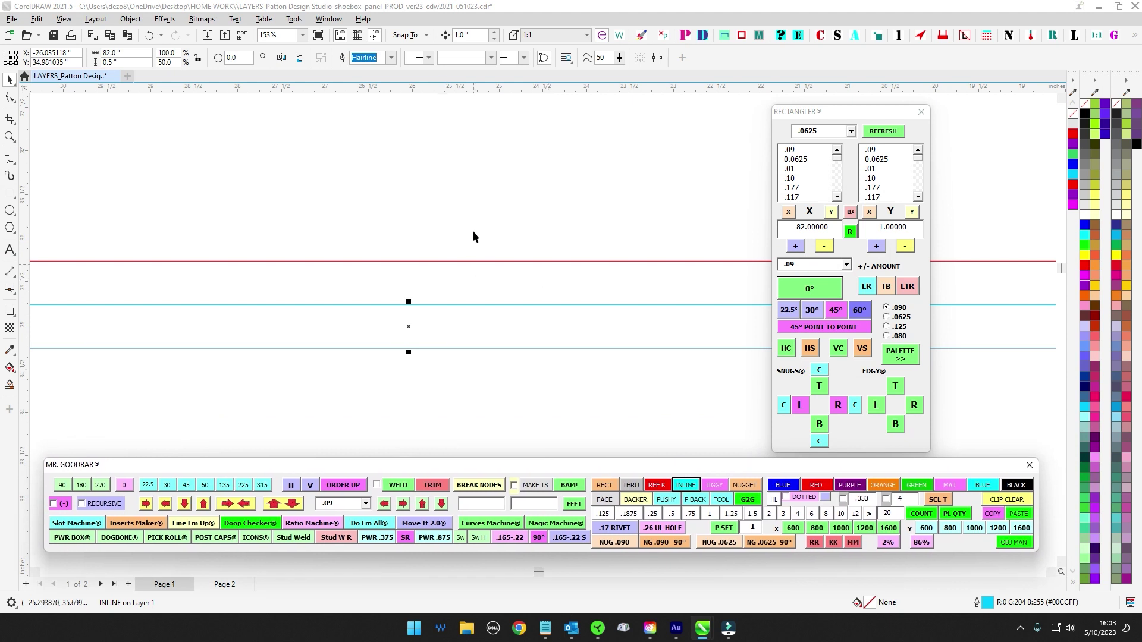
left_click(501, 380)
left_click_drag(497, 304, 462, 166)
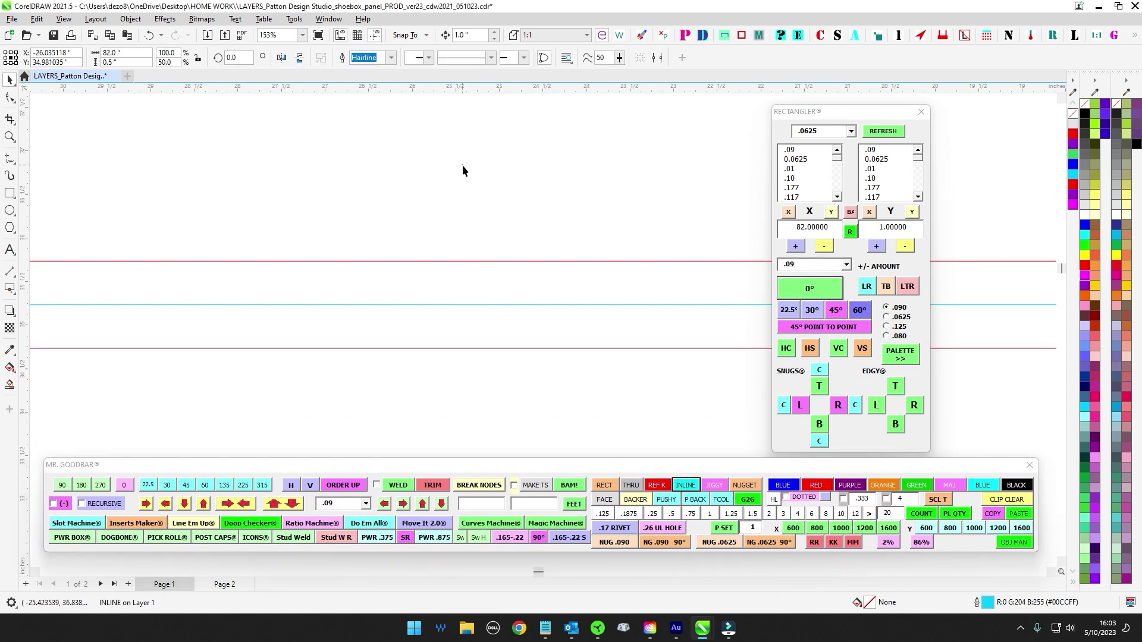
left_click(462, 165)
Step: Check the new horizontal view's left end and centre line against the front view below it
scroll(503, 314, "down", 6)
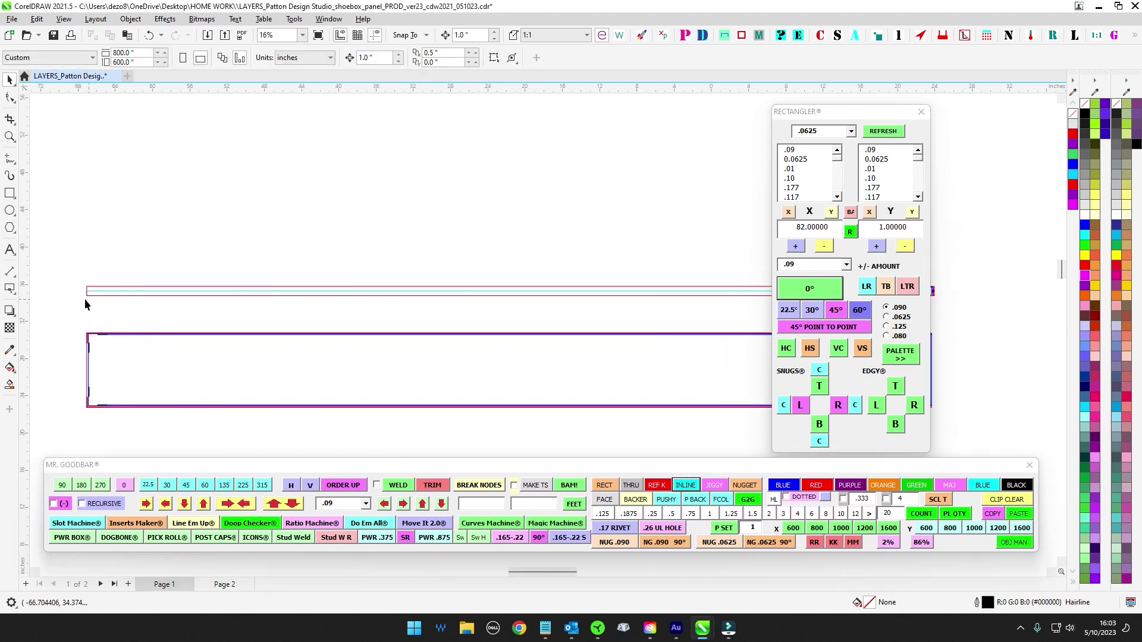
scroll(93, 336, "up", 2)
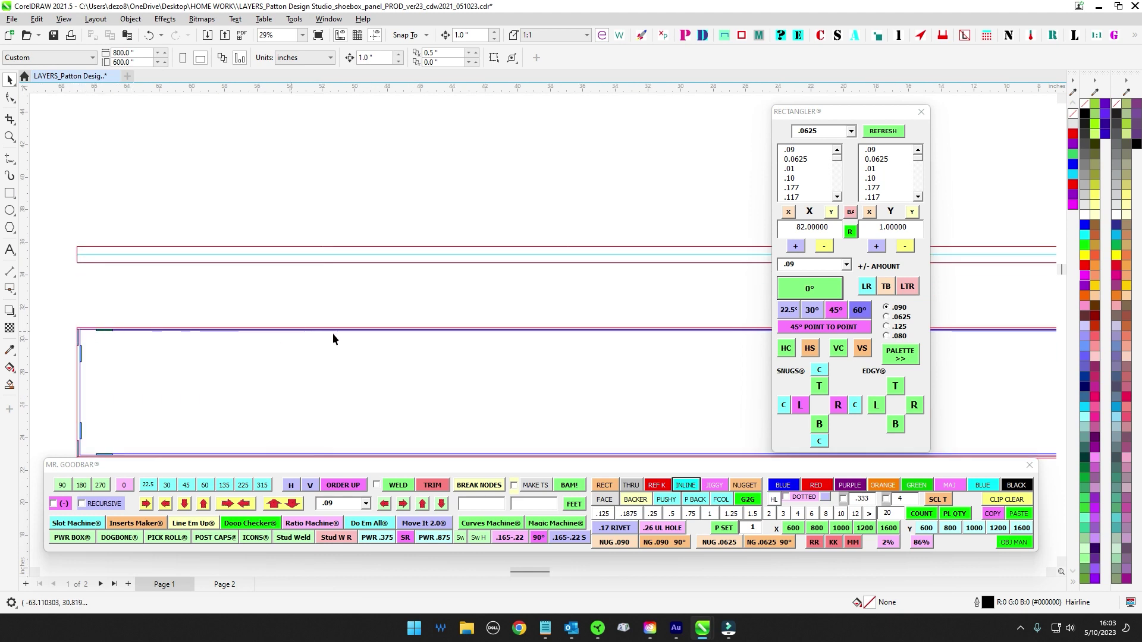
scroll(553, 250, "up", 2)
scroll(568, 258, "down", 2)
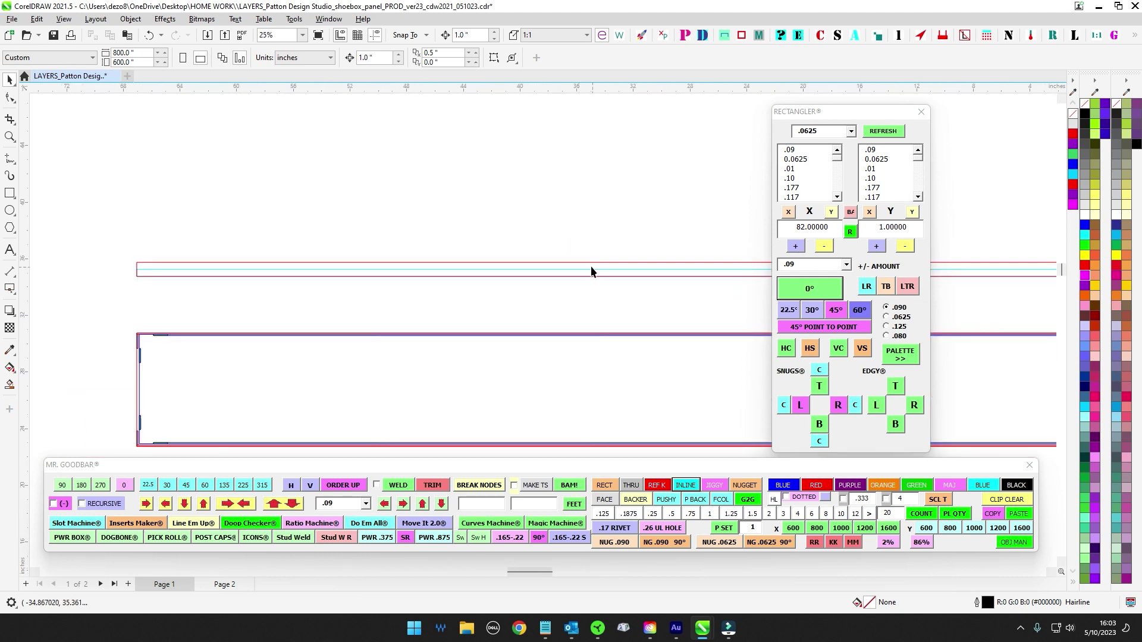
left_click_drag(591, 266, 469, 273)
scroll(471, 269, "down", 2)
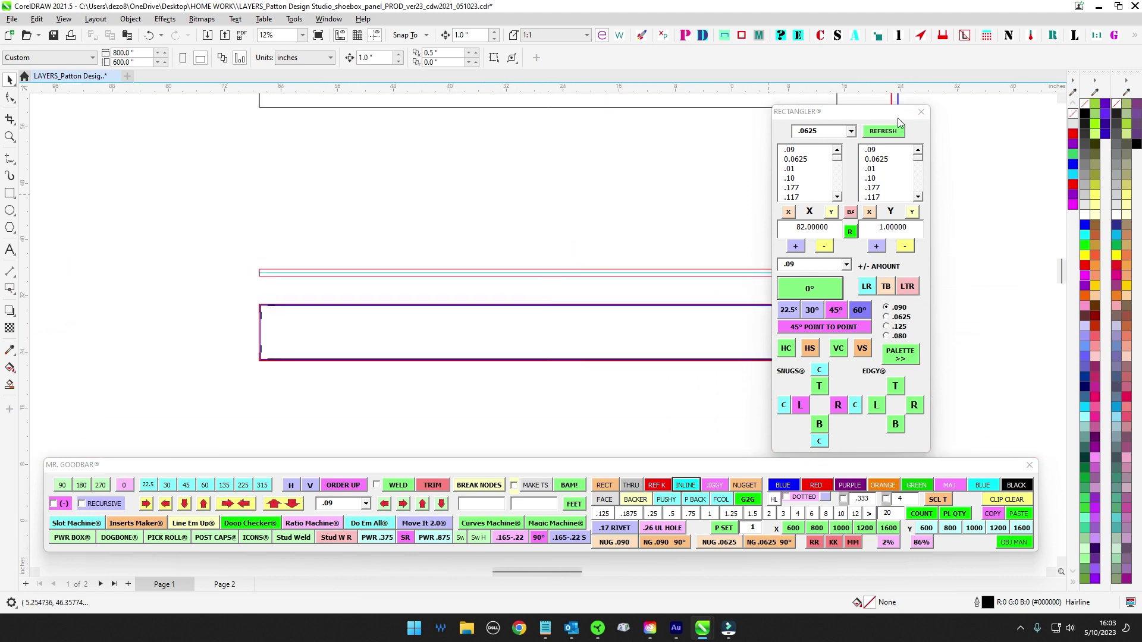
Step: Pick up the 0.8475 inch height of the blue extrusion group in the rotated side view as the new rectangle's height
left_click_drag(897, 113, 1017, 107)
scroll(793, 264, "up", 6)
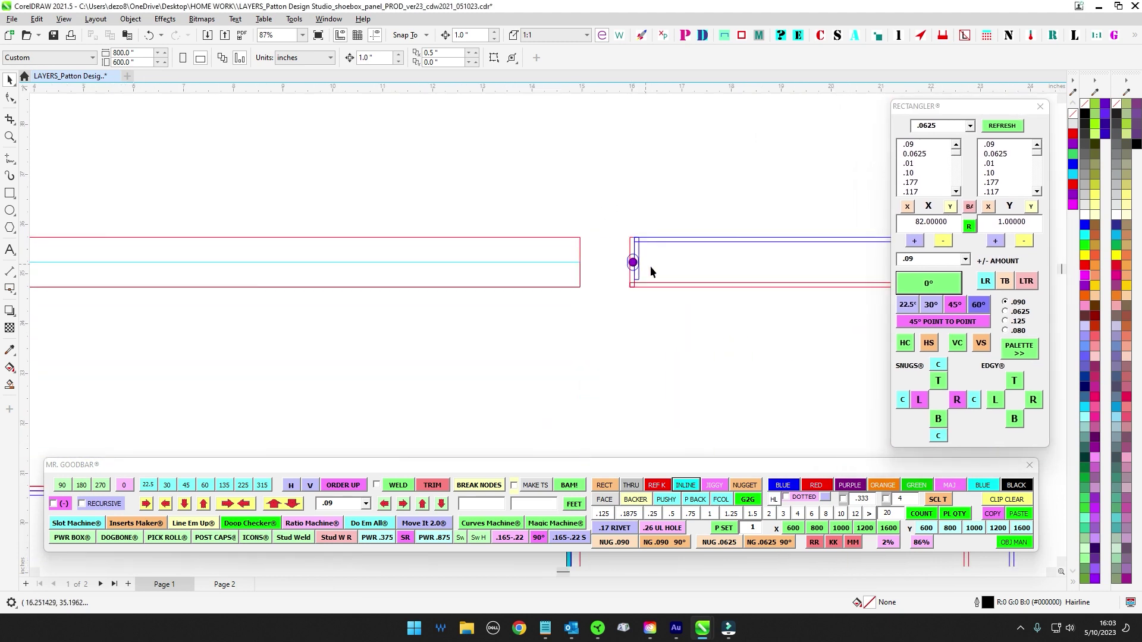
left_click(669, 230)
scroll(461, 204, "up", 2)
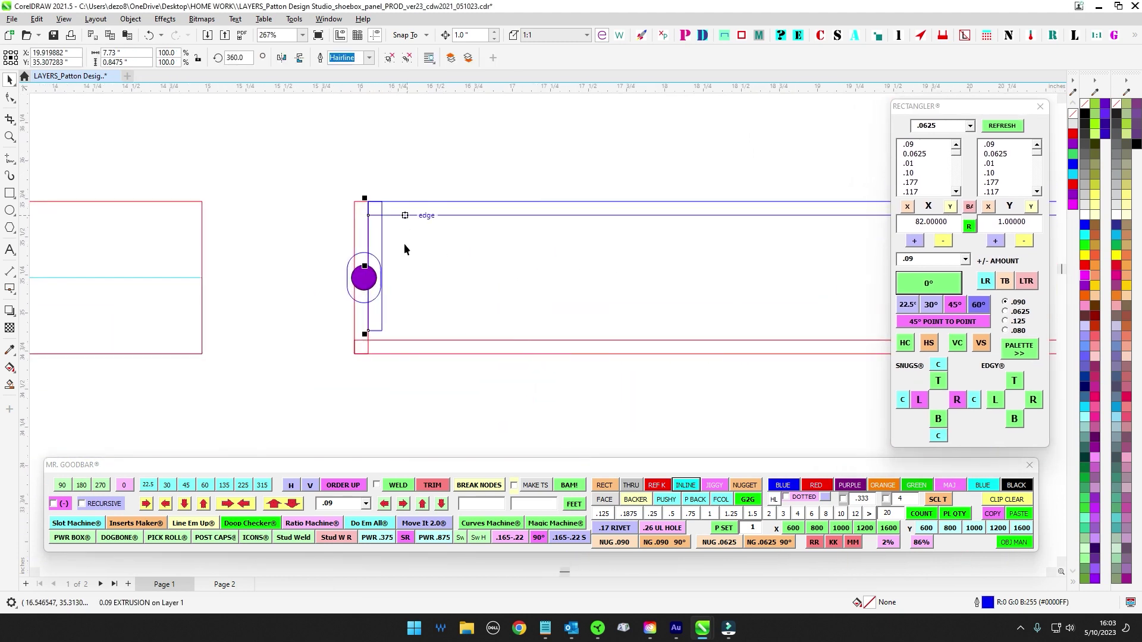
scroll(407, 257, "down", 4)
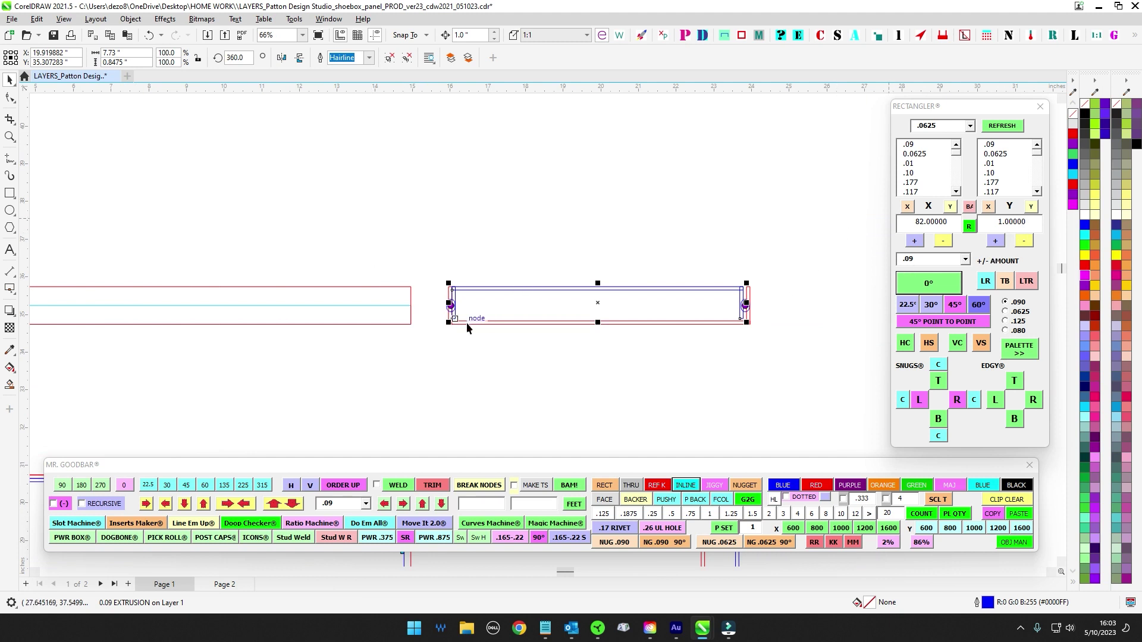
left_click(1034, 208)
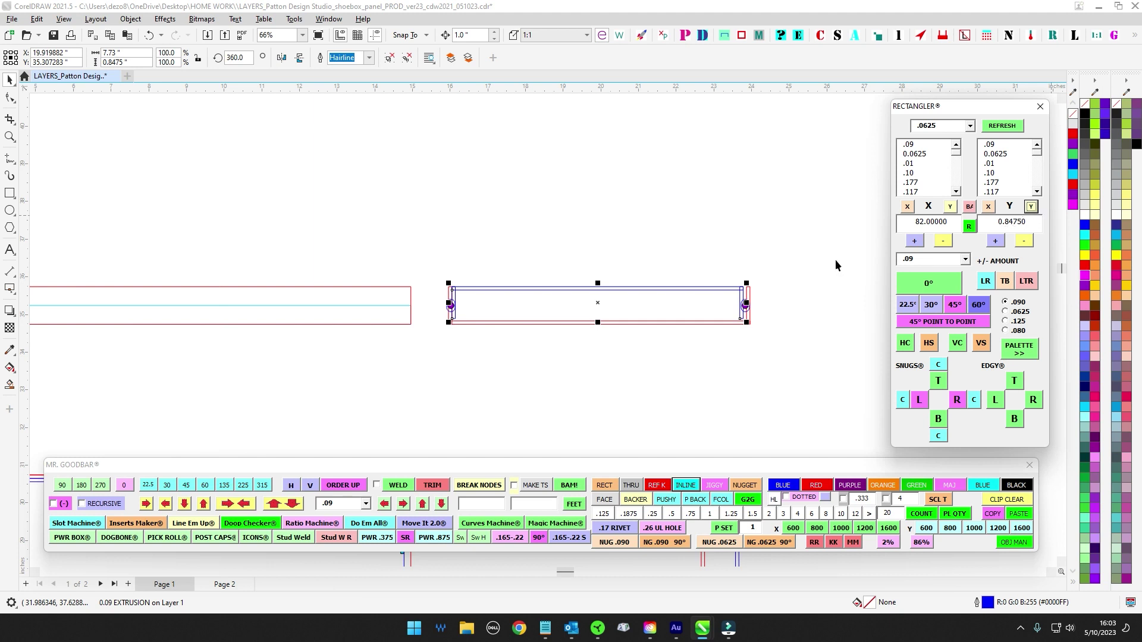
Step: Pick up the 81.64 inch width of the blue rectangle in the front view as the new rectangle's width
scroll(473, 331, "down", 2)
scroll(500, 286, "up", 4)
left_click(499, 279)
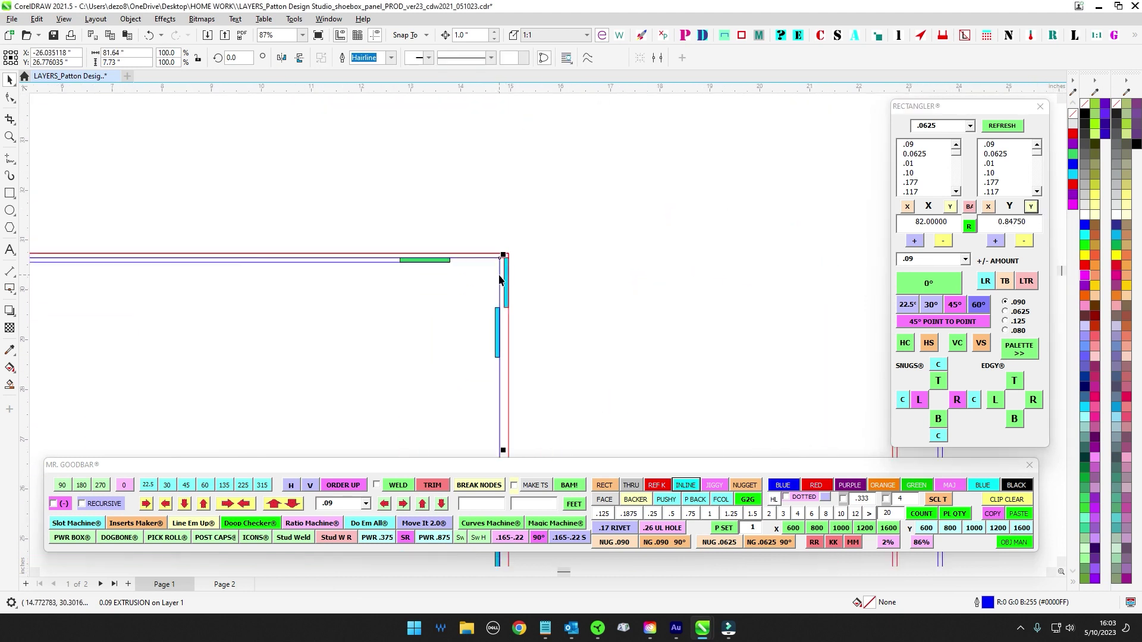
left_click(907, 206)
Step: Create an 81.64 by 0.8475 inch rectangle and give it a blue outline
scroll(816, 267, "down", 3)
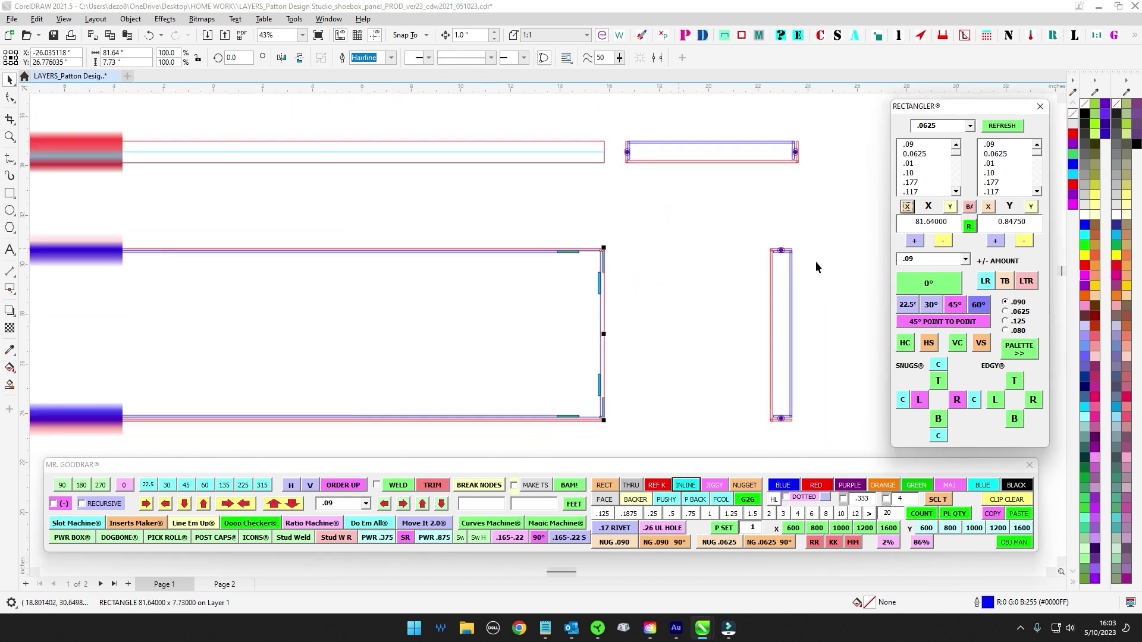
scroll(817, 267, "down", 2)
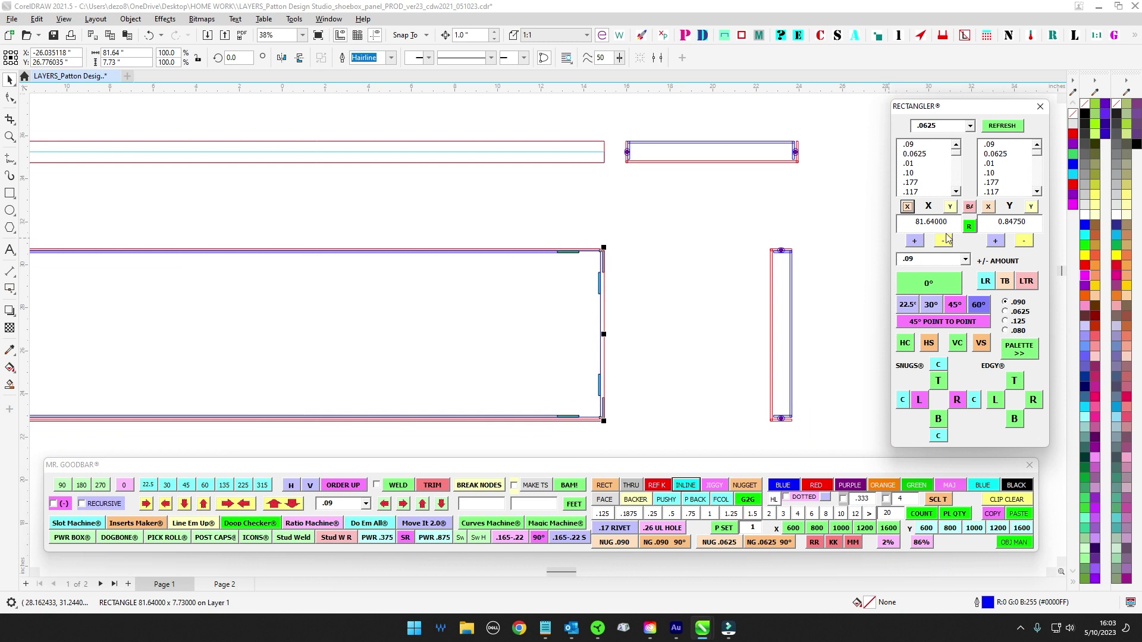
left_click(921, 289)
left_click_drag(606, 319, 287, 197)
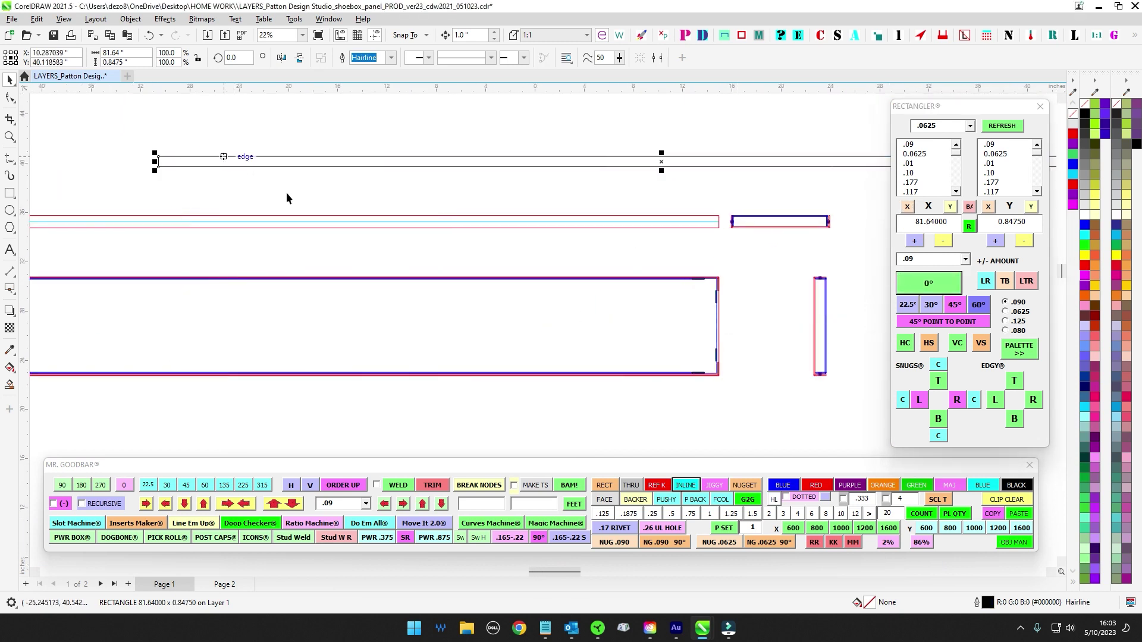
left_click(782, 485)
Step: Align the blue rectangle to the top edge and horizontal centre of the horizontal view's red rectangle
scroll(692, 241, "up", 2)
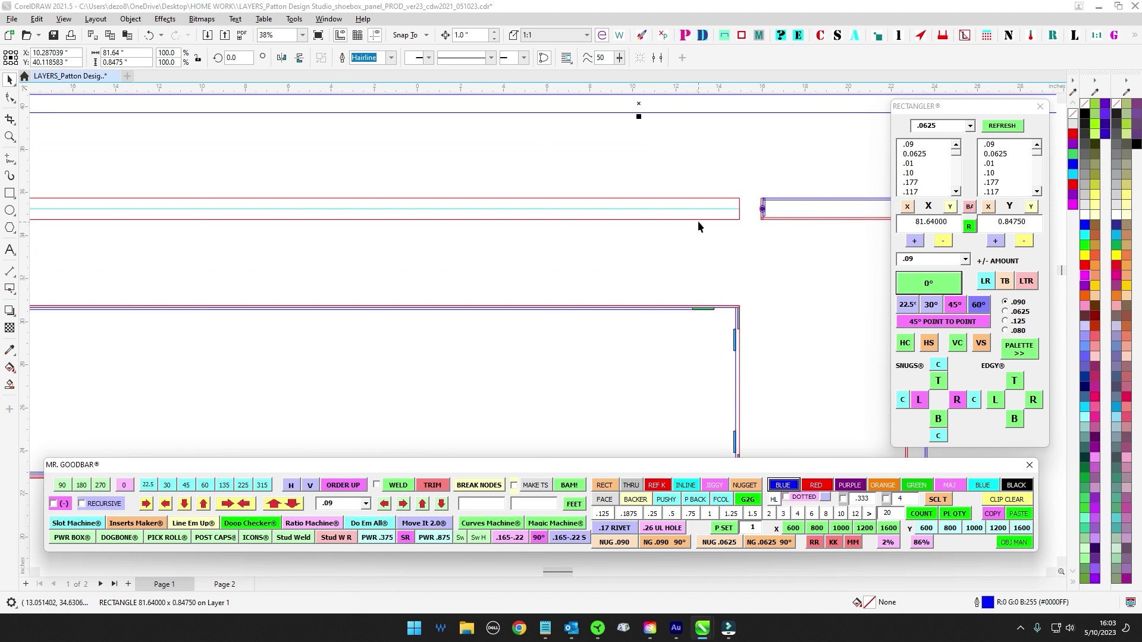
left_click(741, 204, "shift")
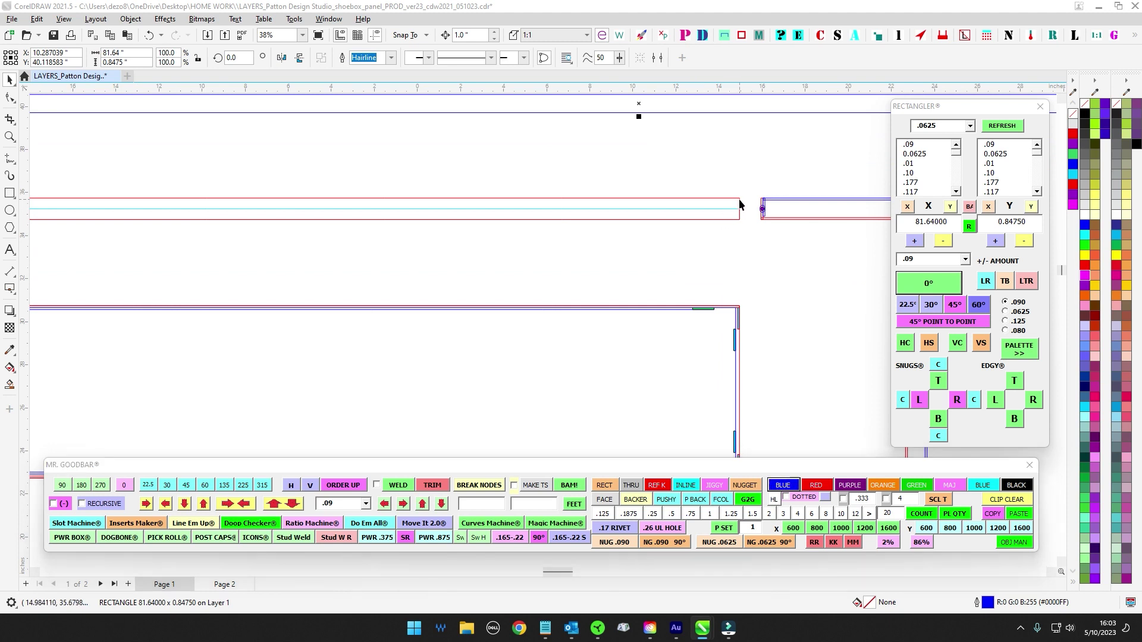
key("t")
left_click(765, 249)
scroll(738, 203, "up", 5)
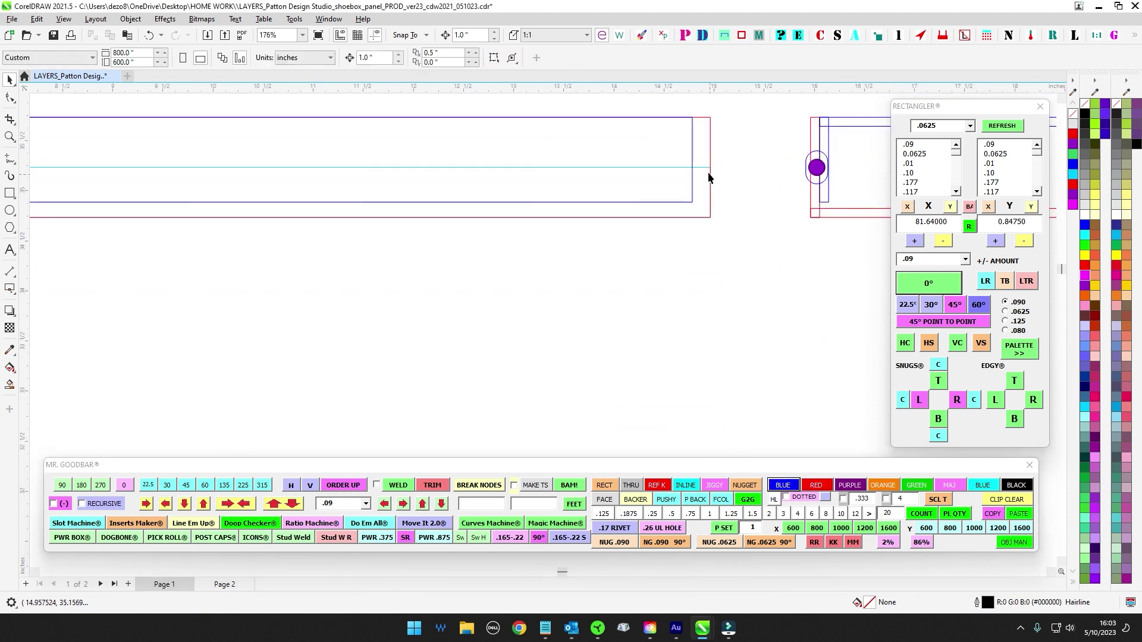
Step: Flip the half-height Inline rectangle upward about the centre line so it occupies the red rectangle's upper half
left_click(695, 166)
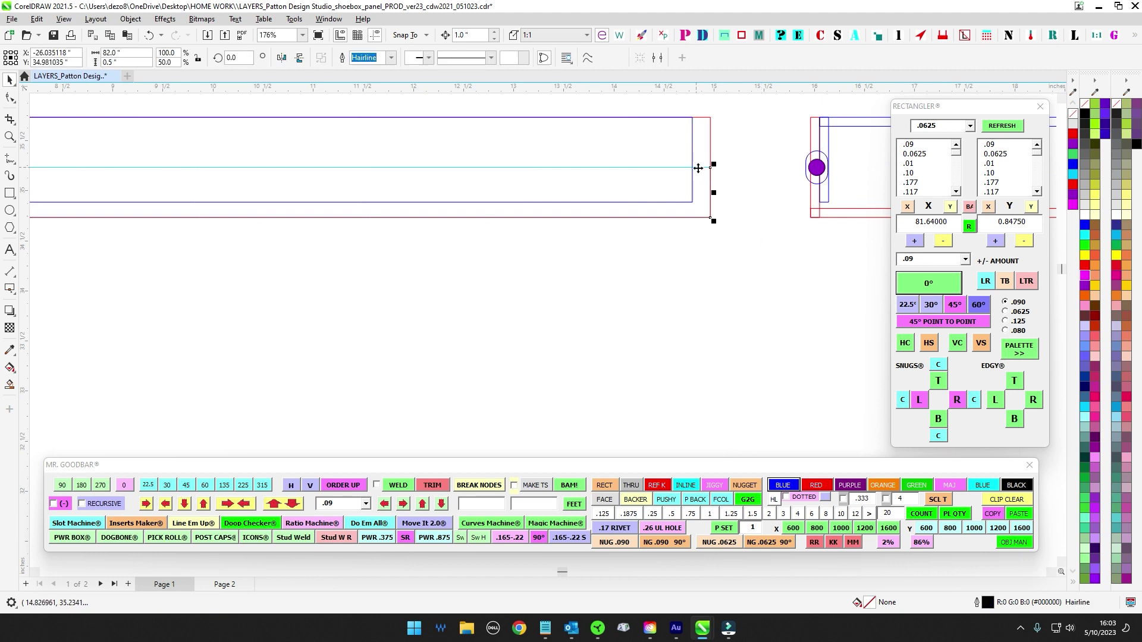
scroll(810, 324, "down", 2)
scroll(811, 324, "down", 2)
left_click_drag(487, 310, 722, 322)
scroll(416, 324, "up", 6)
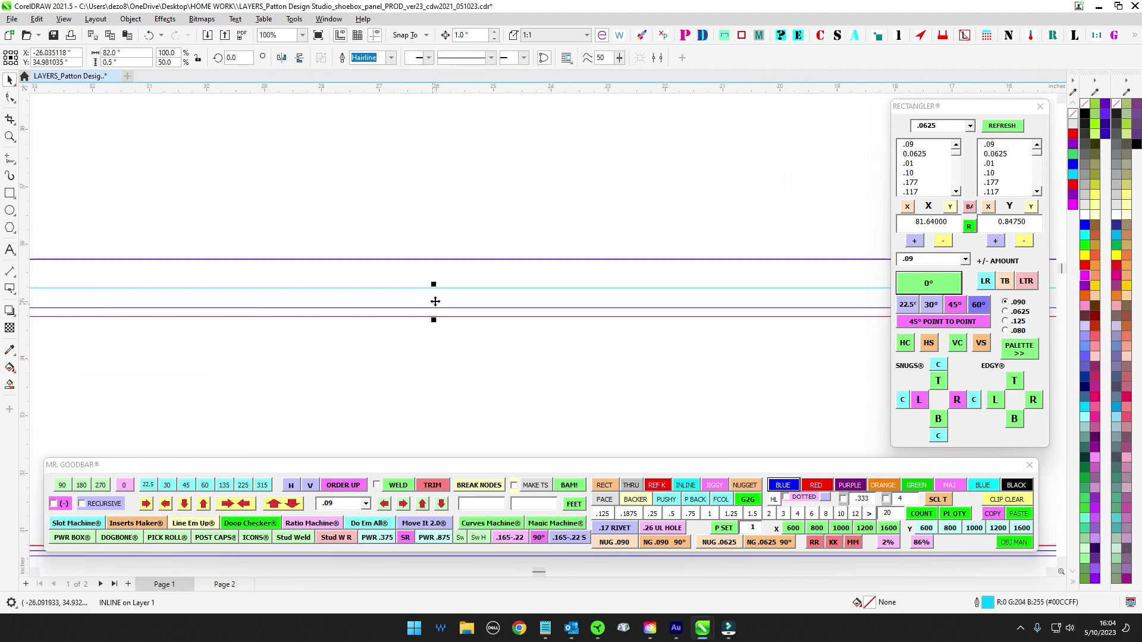
scroll(425, 362, "up", 2)
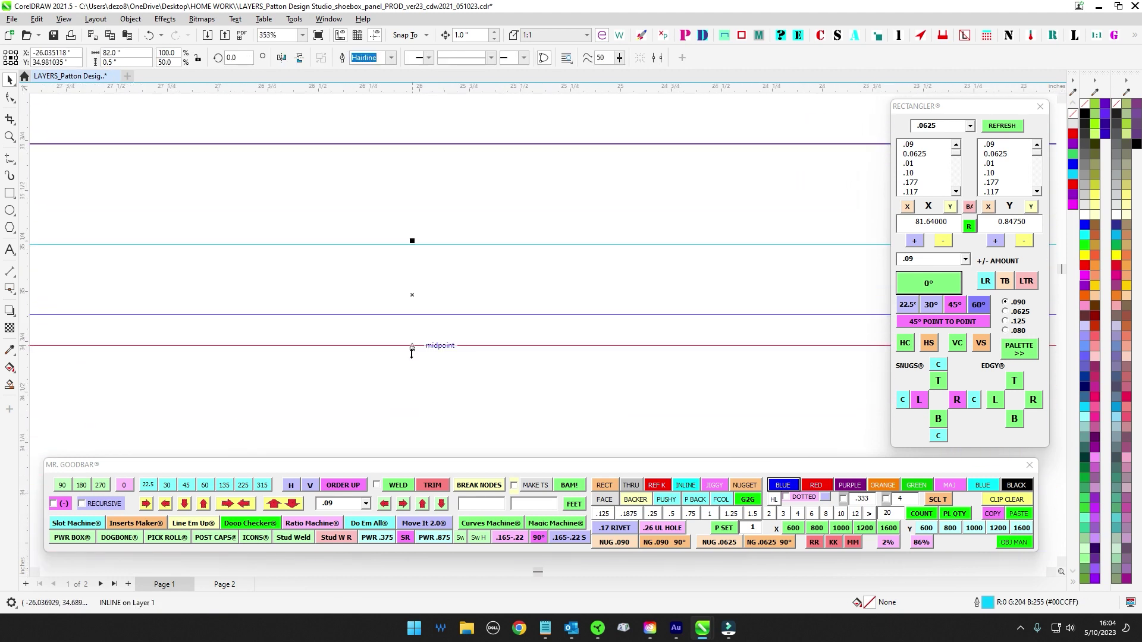
left_click_drag(413, 350, 451, 144)
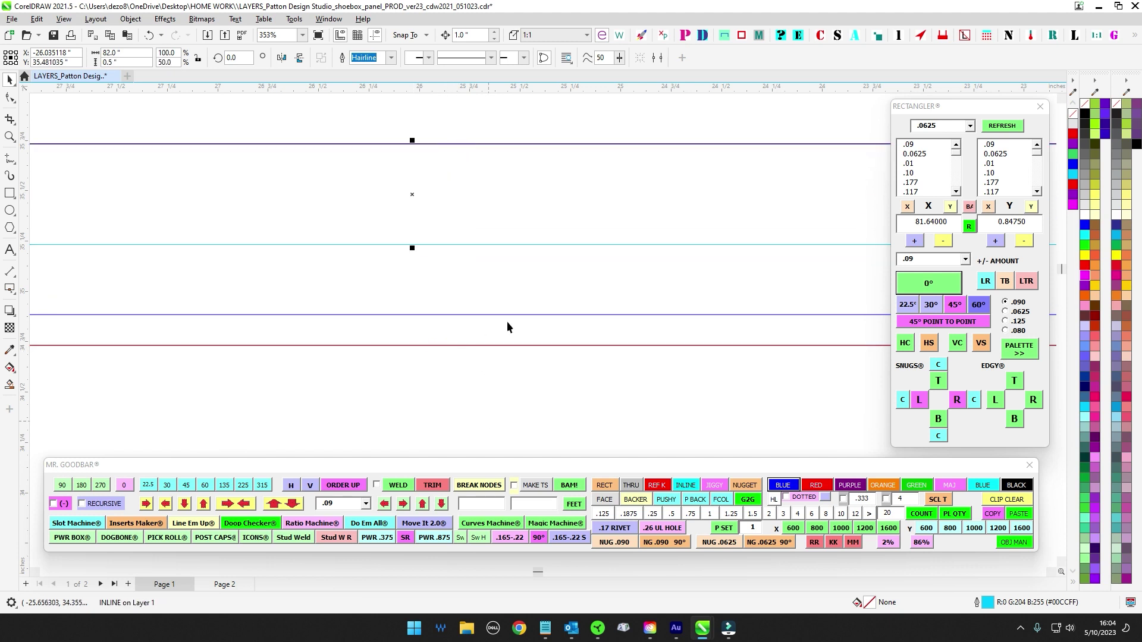
scroll(515, 328, "down", 8)
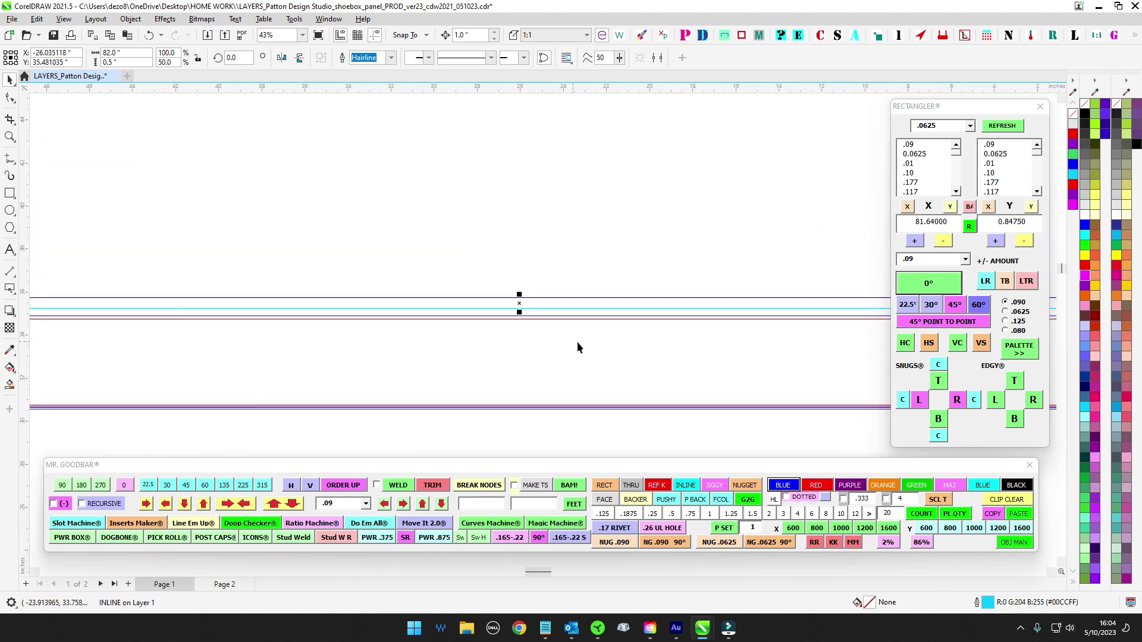
scroll(760, 328, "up", 5)
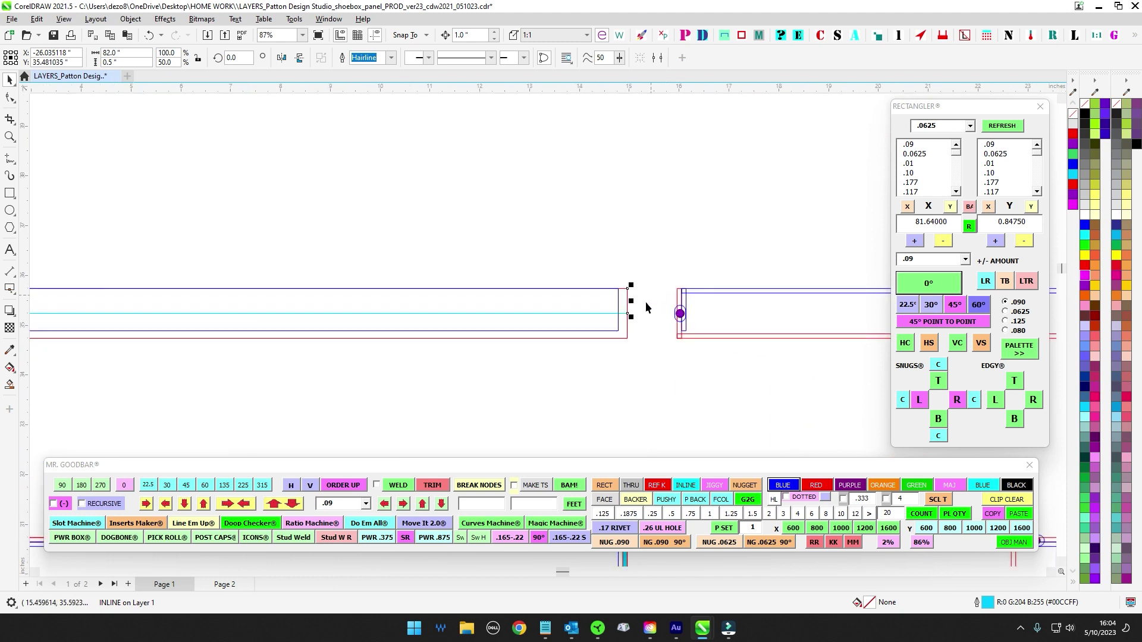
left_click(644, 372)
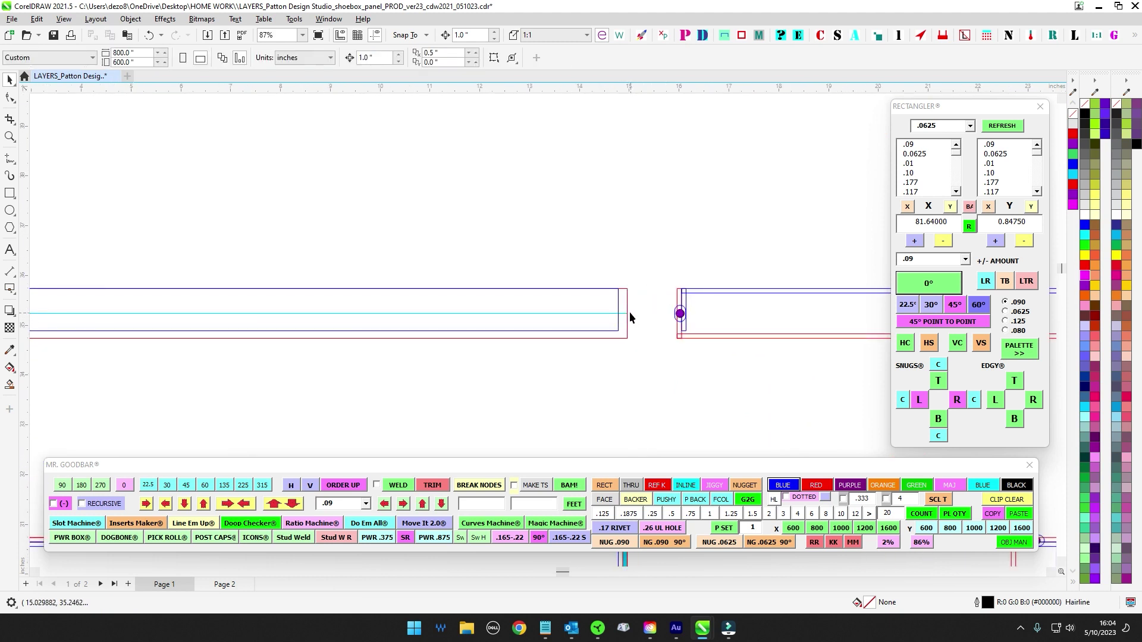
Step: Copy the left roval group of the rotated side view and centre the copy horizontally on the horizontal view's Inline rectangle
scroll(669, 362, "down", 1)
scroll(669, 363, "down", 1)
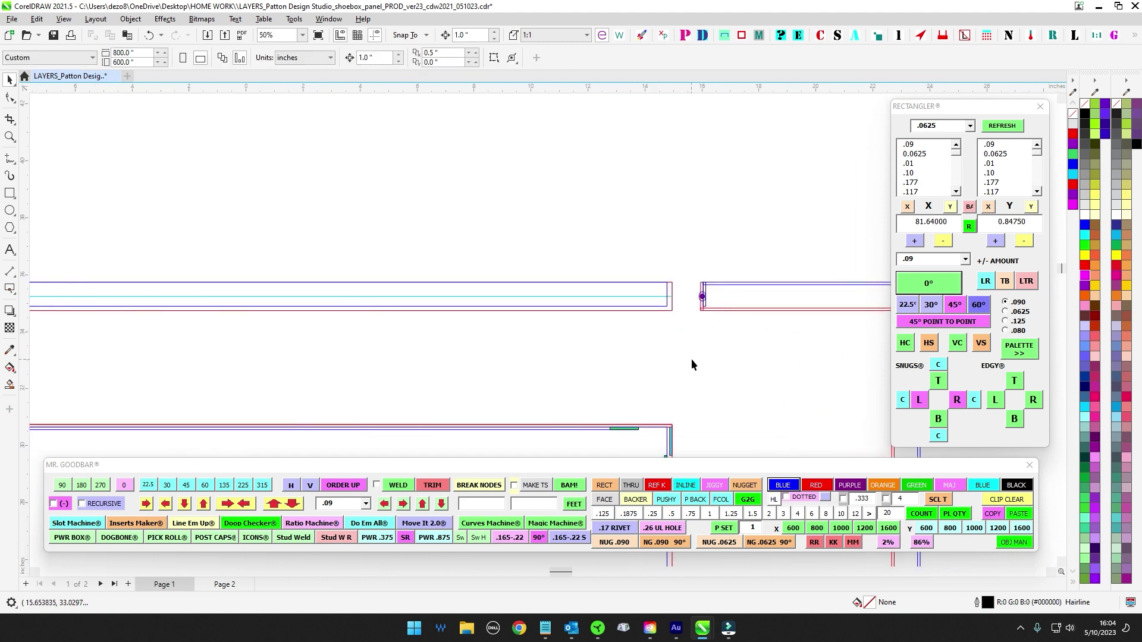
scroll(690, 264, "up", 1)
left_click_drag(684, 270, 741, 333)
scroll(746, 250, "up", 3)
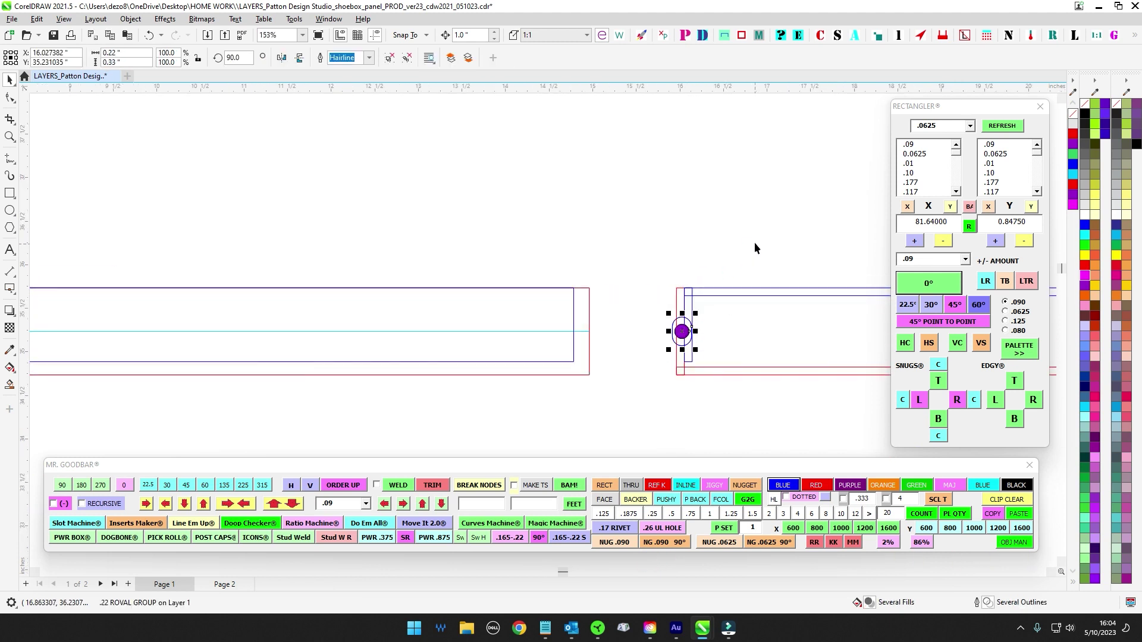
left_click(463, 331, "shift")
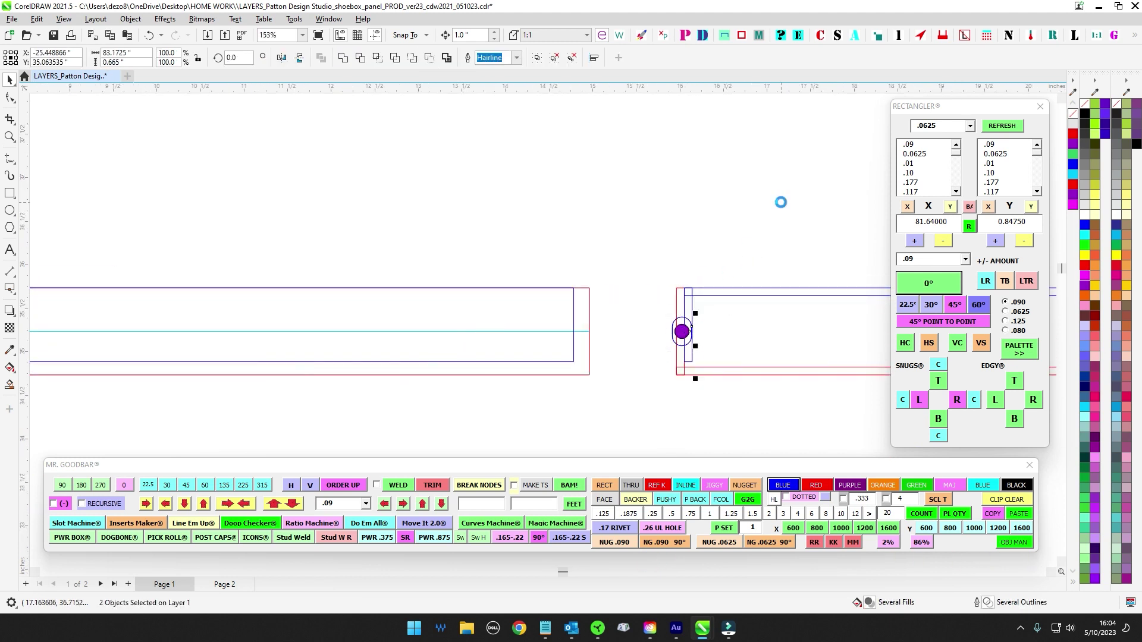
scroll(788, 341, "down", 4)
left_click_drag(566, 218, 805, 224)
scroll(538, 236, "up", 1)
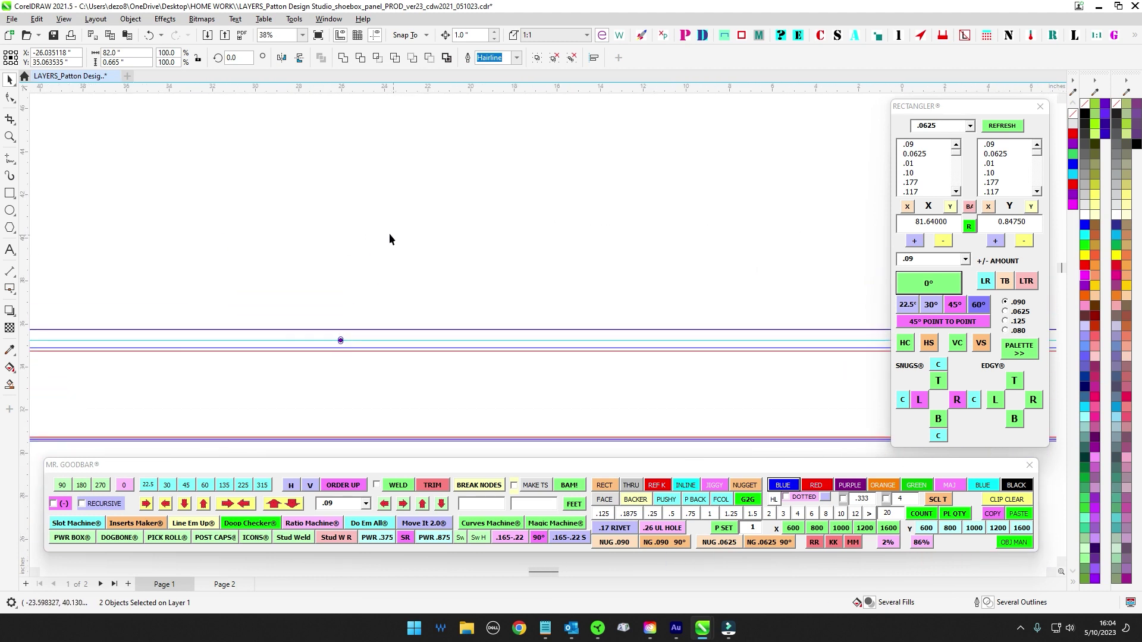
Step: Examine the centred roval copy's position on the horizontal view's centre line and against the front view below
left_click(389, 233)
left_click(341, 337)
scroll(341, 336, "up", 3)
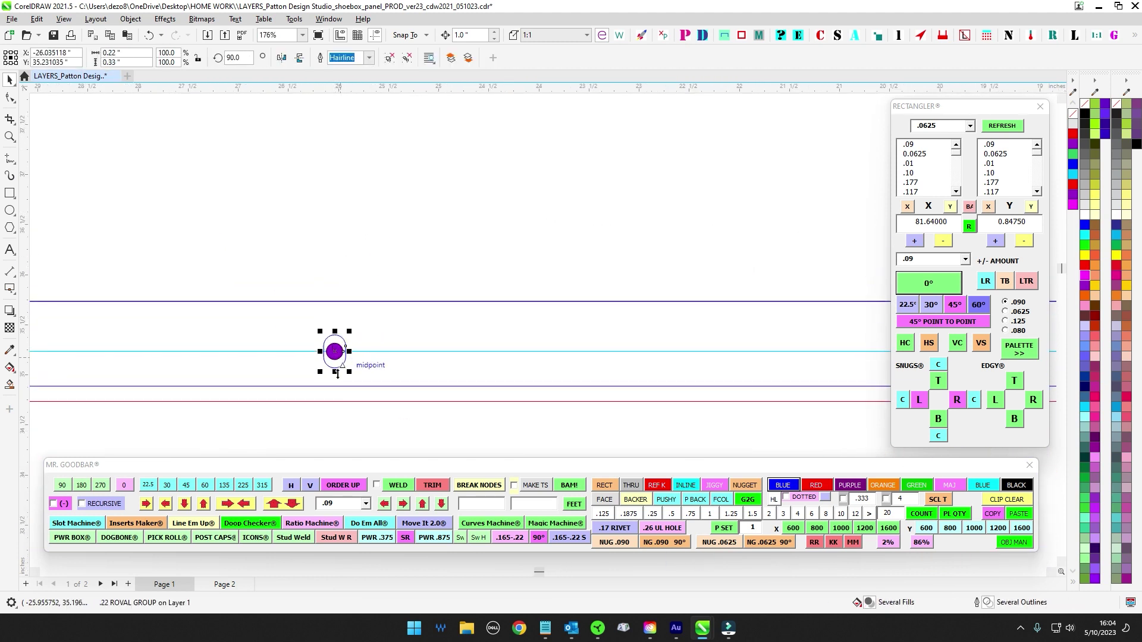
scroll(352, 309, "down", 2)
scroll(455, 341, "up", 4)
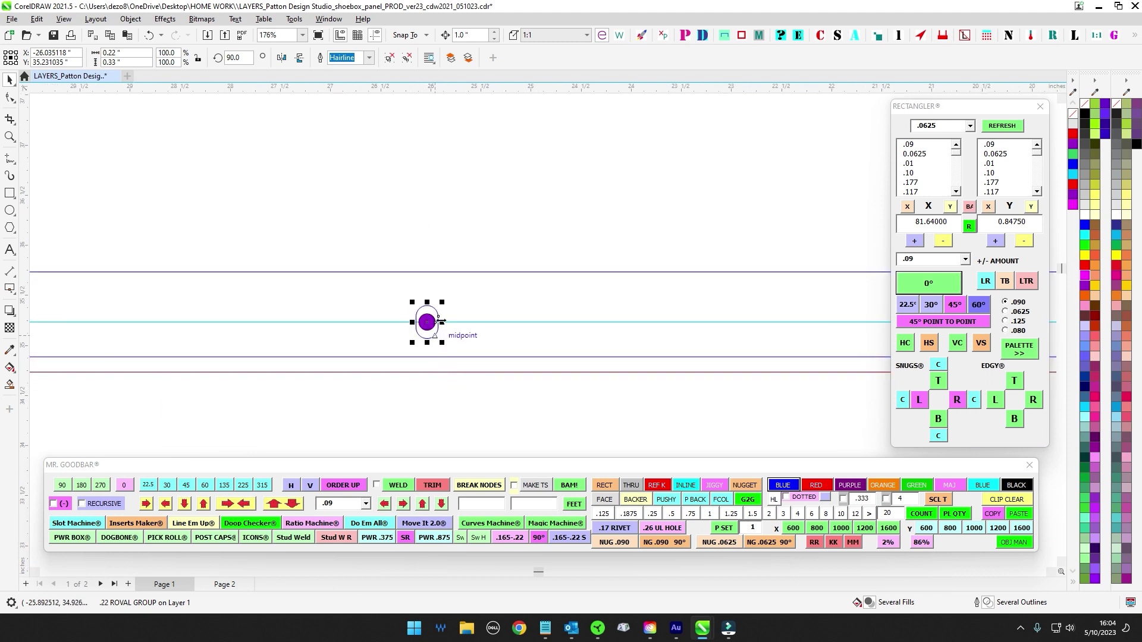
scroll(456, 357, "down", 8)
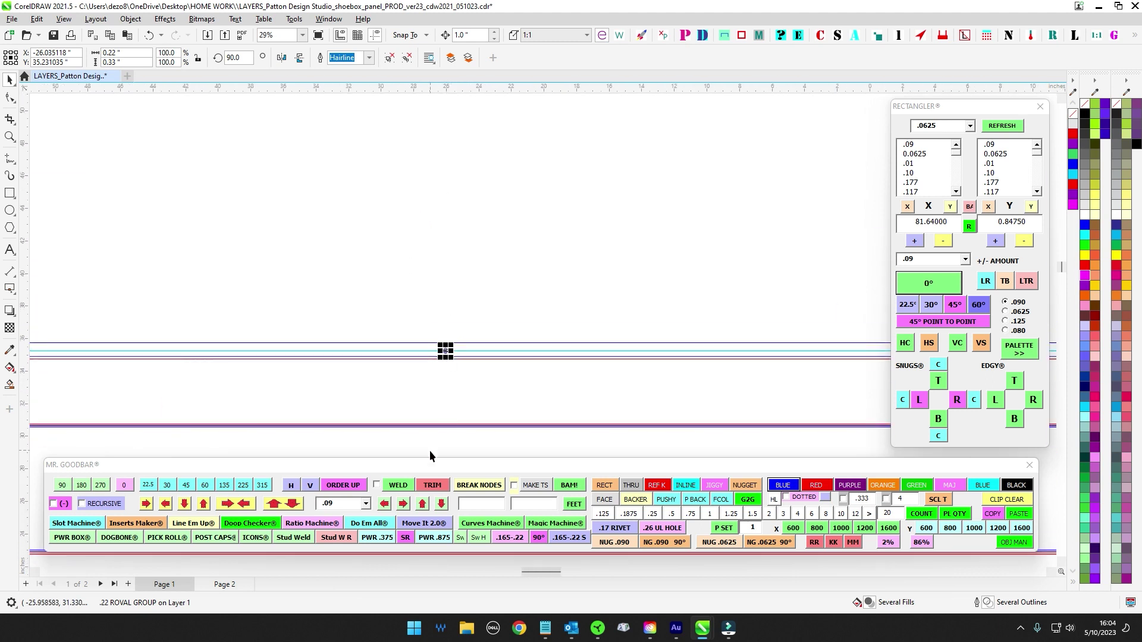
scroll(461, 388, "down", 2)
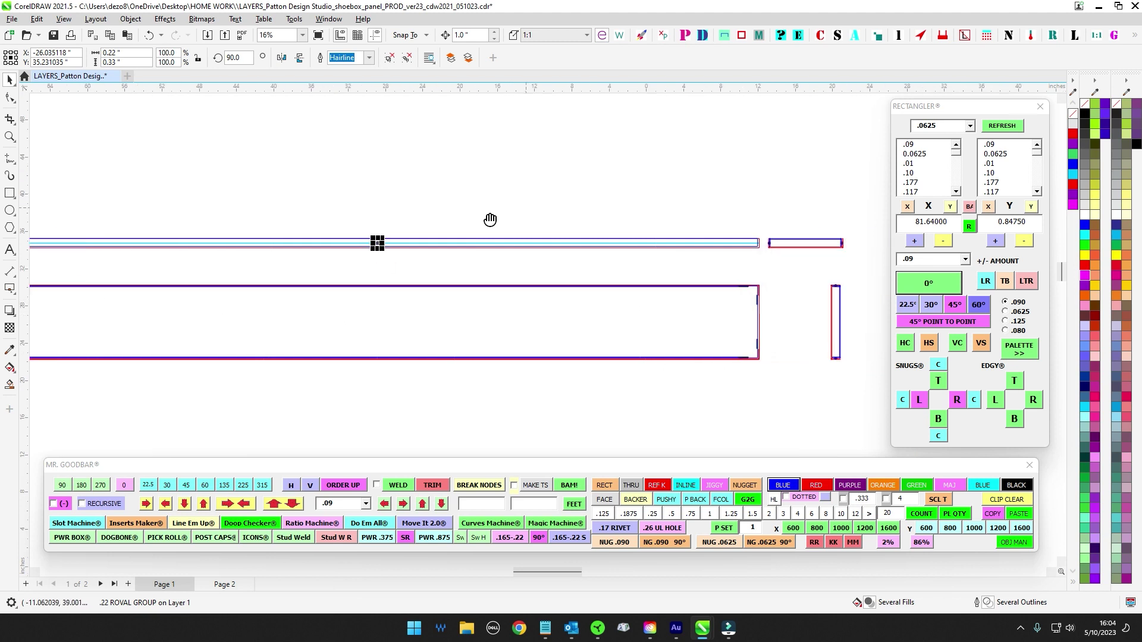
Step: Shorten the right ends of the blue and Inline rectangles to line up with the outer end of the front view's right green rectangle
scroll(751, 270, "up", 2)
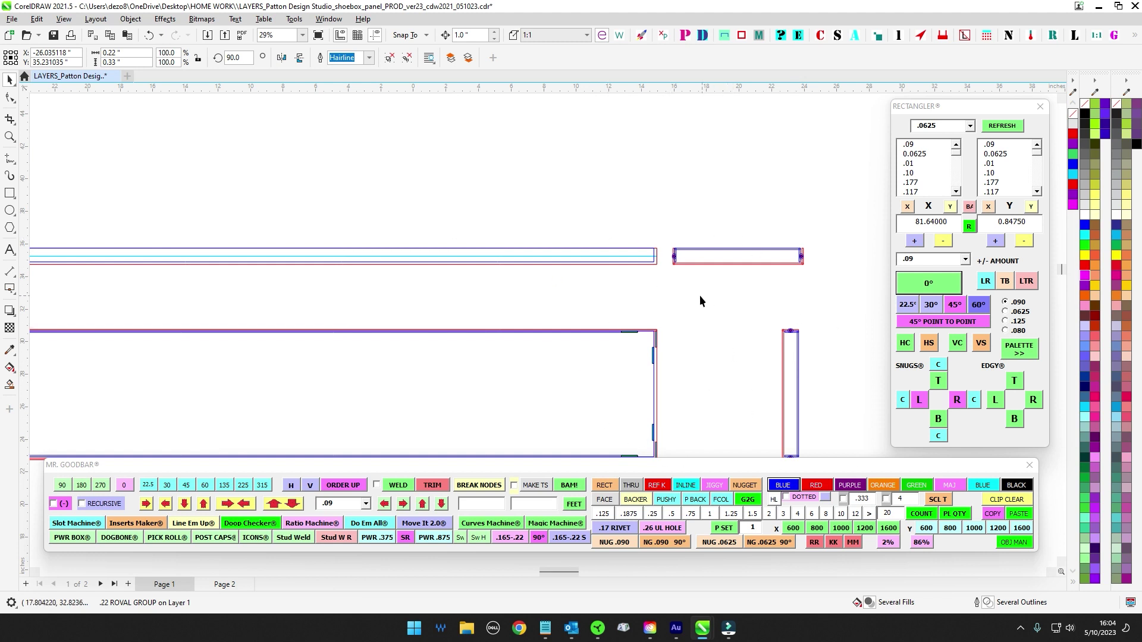
scroll(657, 255, "up", 4)
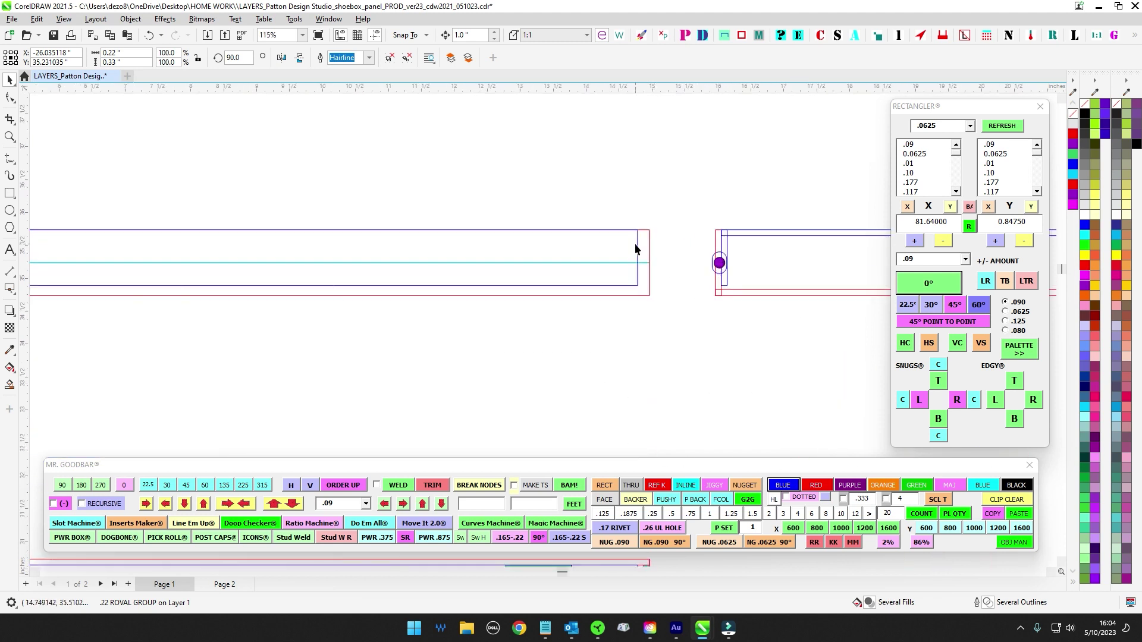
left_click(637, 247)
scroll(666, 265, "down", 2)
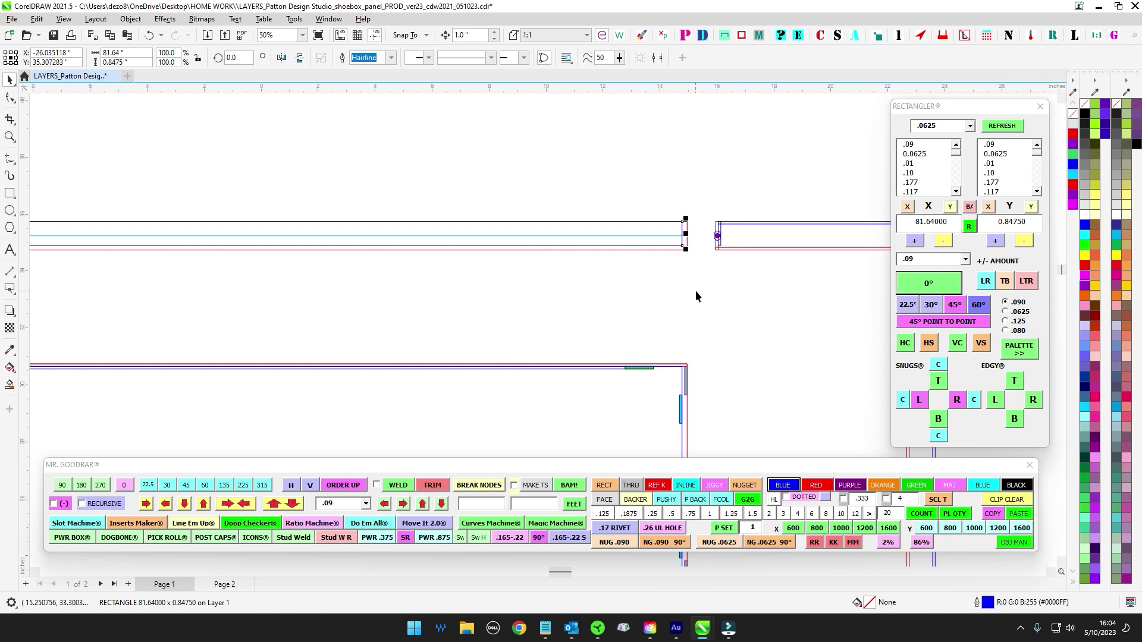
scroll(687, 244, "up", 1)
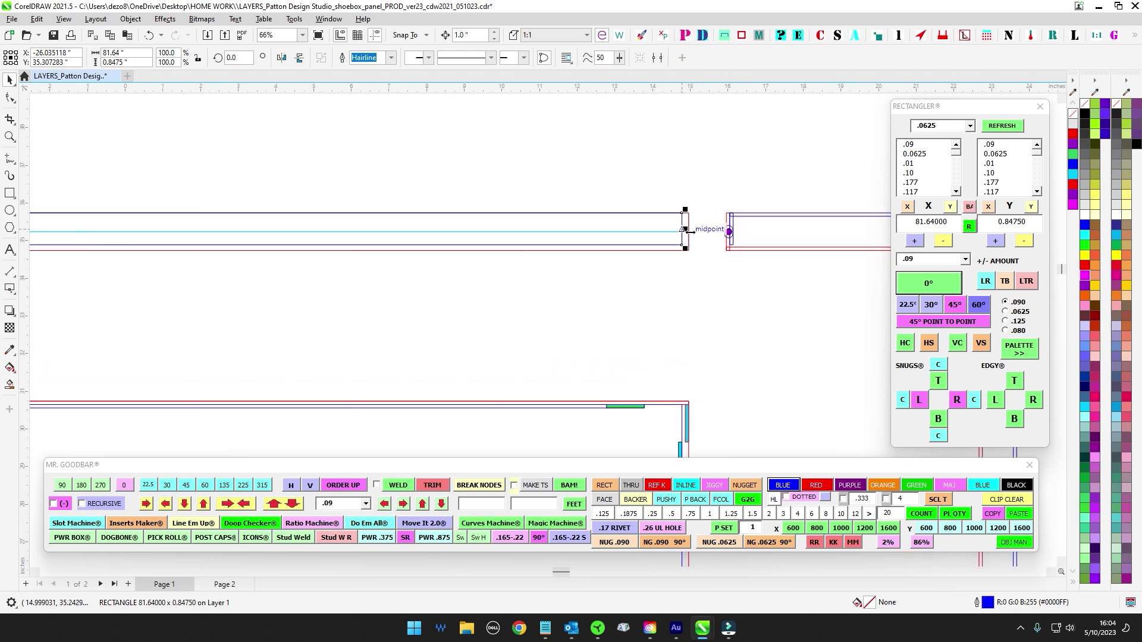
key("Escape")
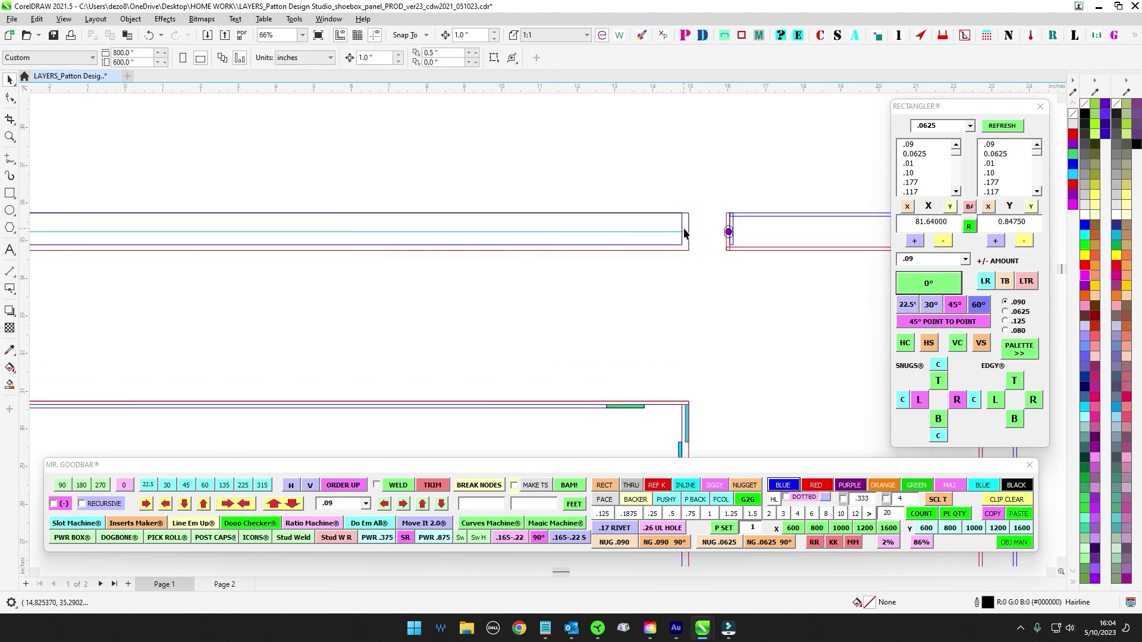
left_click(683, 229)
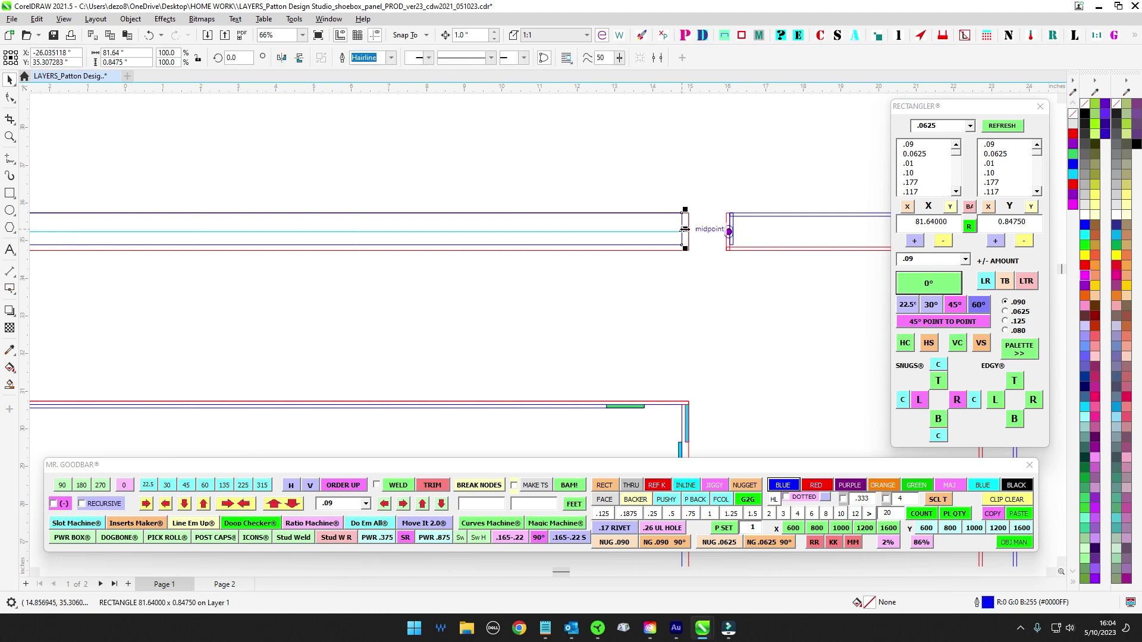
left_click_drag(685, 229, 646, 409)
scroll(686, 224, "up", 1)
key("Escape")
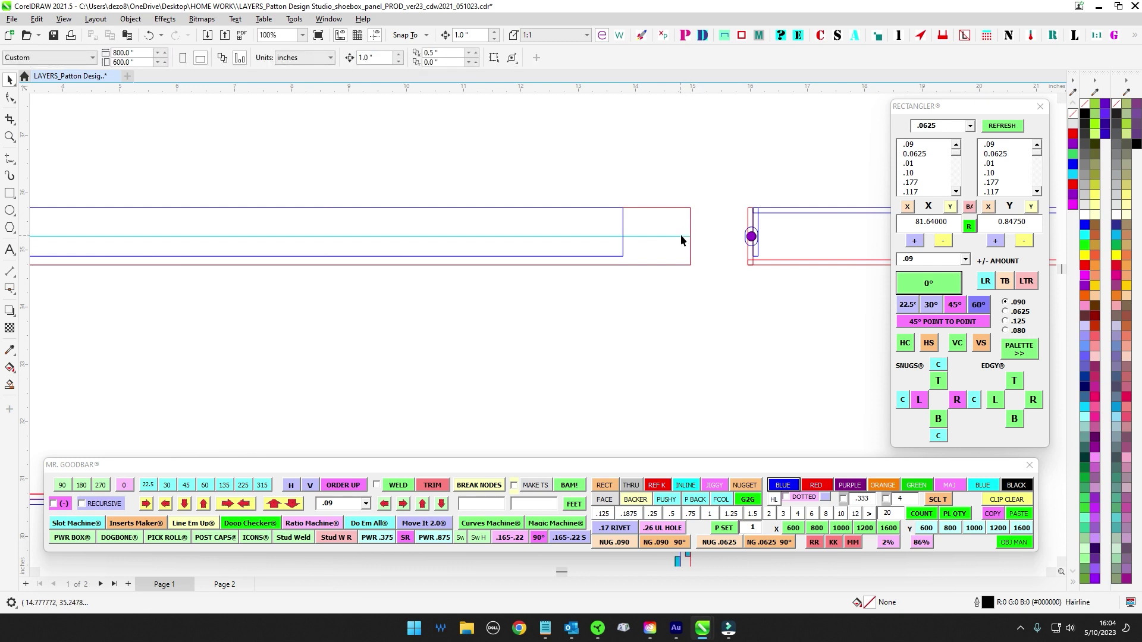
left_click(682, 237)
left_click_drag(694, 223, 629, 228)
Step: Shorten the left ends of the blue and Inline rectangles to line up with the outer end of the front view's left green rectangle
scroll(659, 273, "down", 3)
left_click_drag(283, 256, 446, 293)
scroll(347, 323, "up", 1)
left_click_drag(348, 324, 318, 259)
scroll(318, 259, "up", 1)
left_click_drag(255, 231, 288, 406)
left_click(265, 234)
left_click_drag(261, 236, 295, 406)
scroll(297, 220, "down", 1)
left_click(331, 269)
Step: Copy the centre roval group 38 inches to the left on the horizontal view and measure the overall width across the pair
scroll(372, 263, "down", 2)
scroll(509, 259, "up", 1)
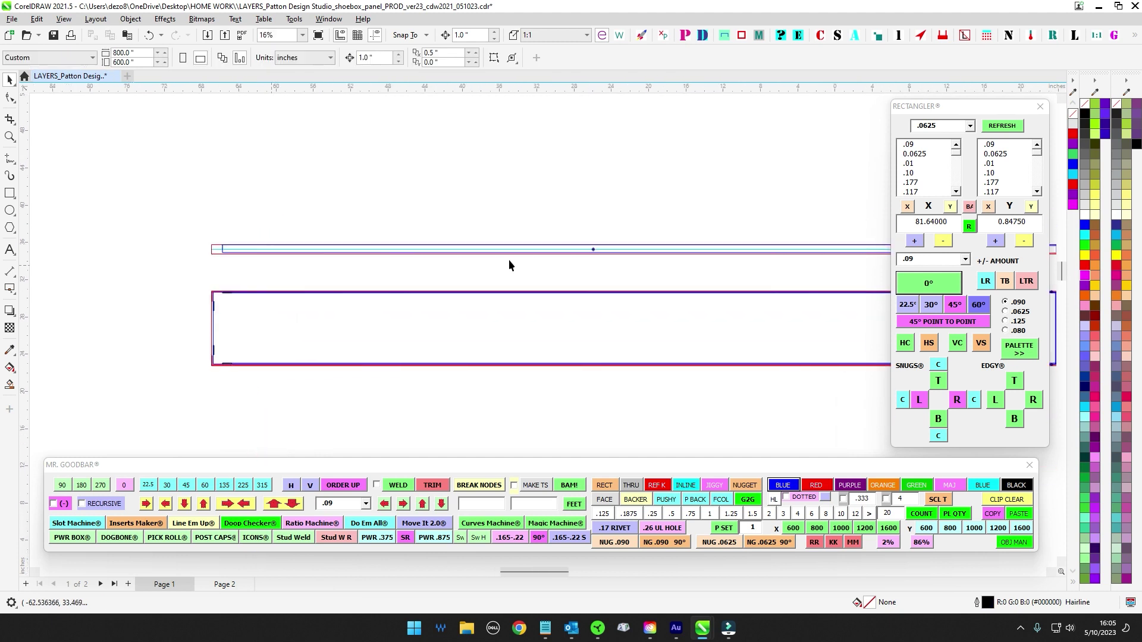
mouse_move(580, 209)
left_mouse_down()
mouse_move(617, 305)
mouse_move(635, 299)
left_mouse_up()
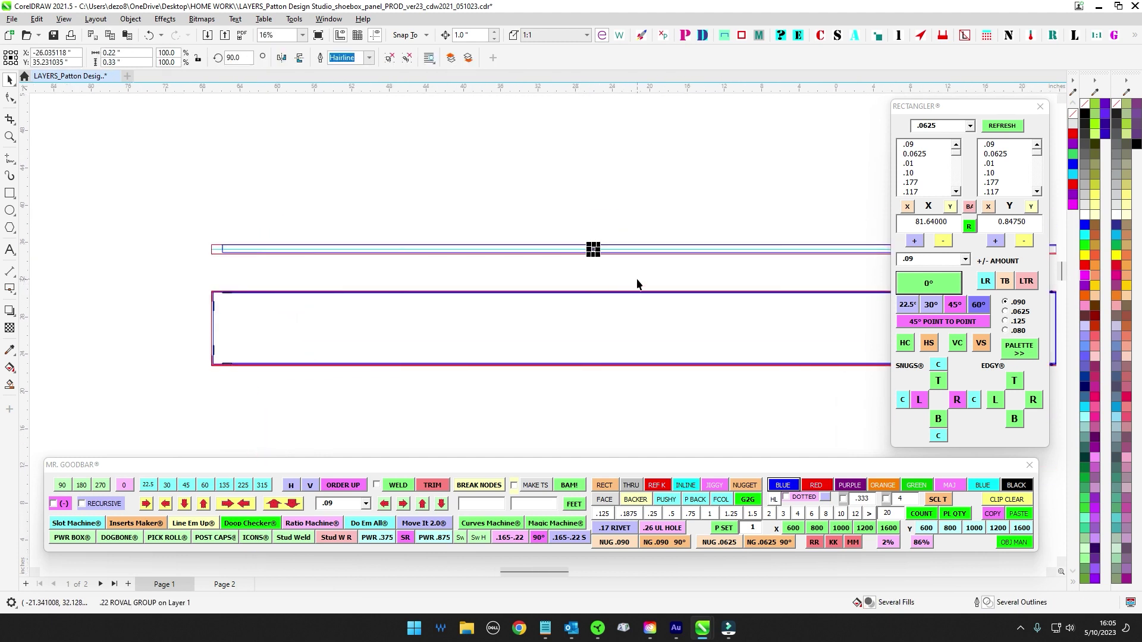
left_click_drag(600, 186, 537, 210)
scroll(495, 178, "down", 1)
scroll(490, 210, "up", 1)
scroll(539, 212, "up", 2)
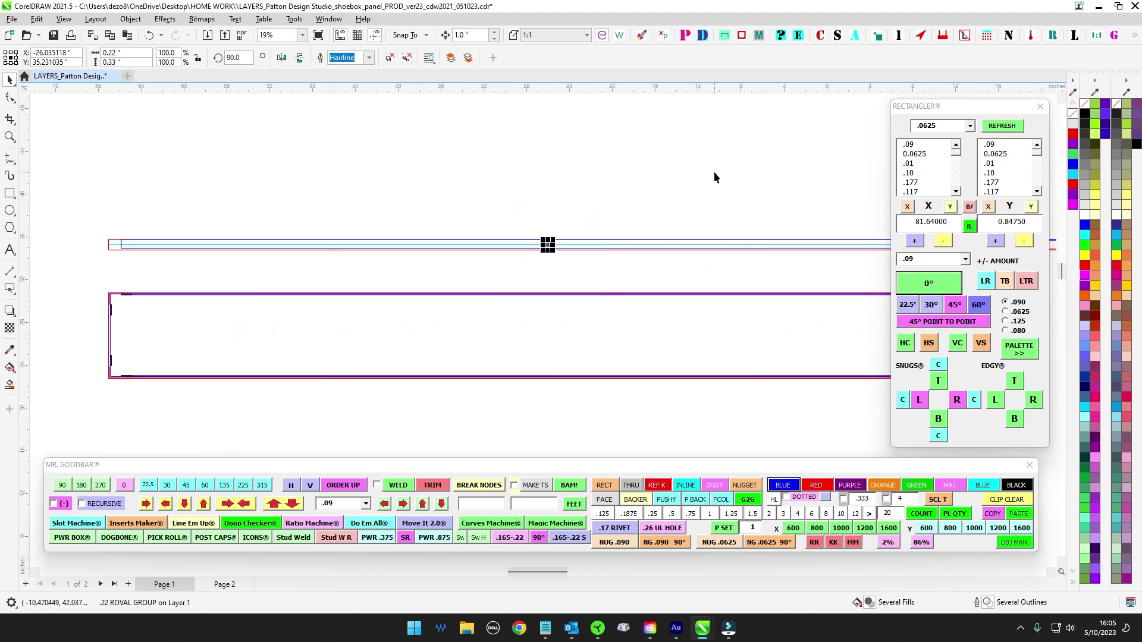
key("KP_Add")
key("shift+Left")
key("shift+Left")
key("shift+Left")
key("Left")
key("Right")
left_click_drag(531, 148, 459, 136)
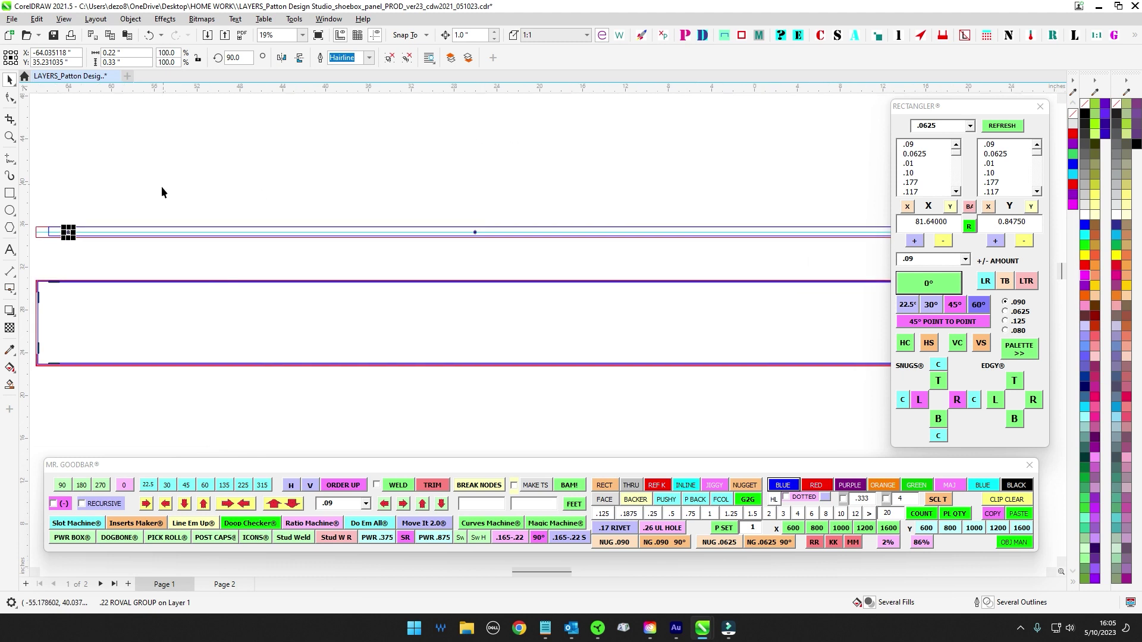
left_click_drag(162, 187, 228, 174)
left_click_drag(128, 179, 617, 262)
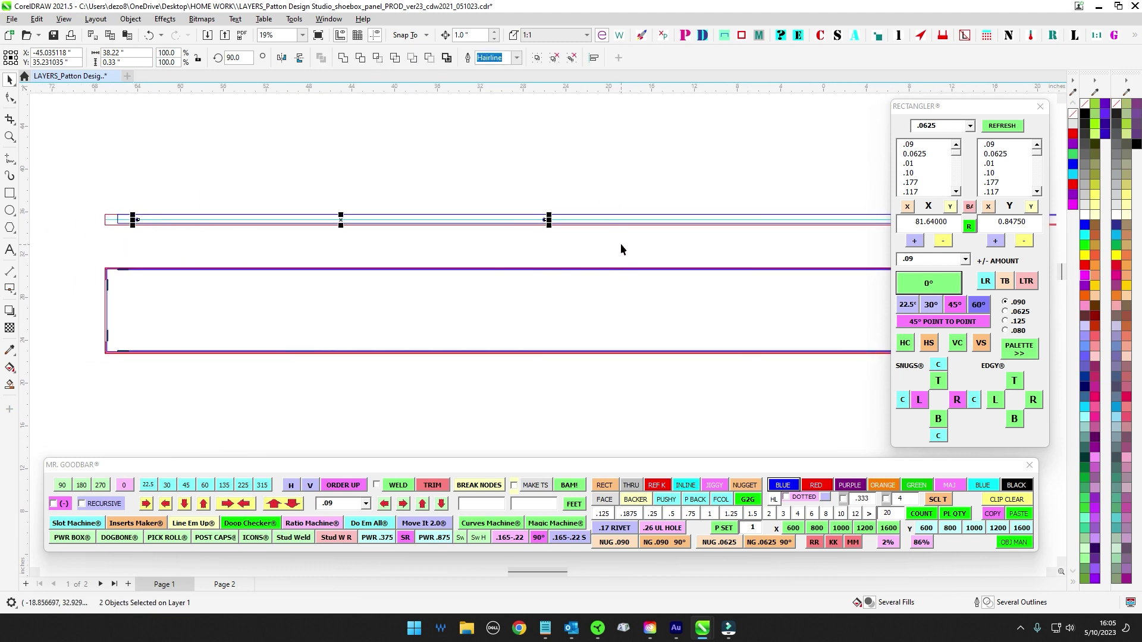
Step: Copy the centre roval group 38 inches to the right along the horizontal view's centre line
left_click_drag(519, 153, 580, 265)
scroll(621, 156, "down", 1)
left_click_drag(624, 150, 285, 189)
key("ctrl+d")
key("shift+Right")
key("shift+Right")
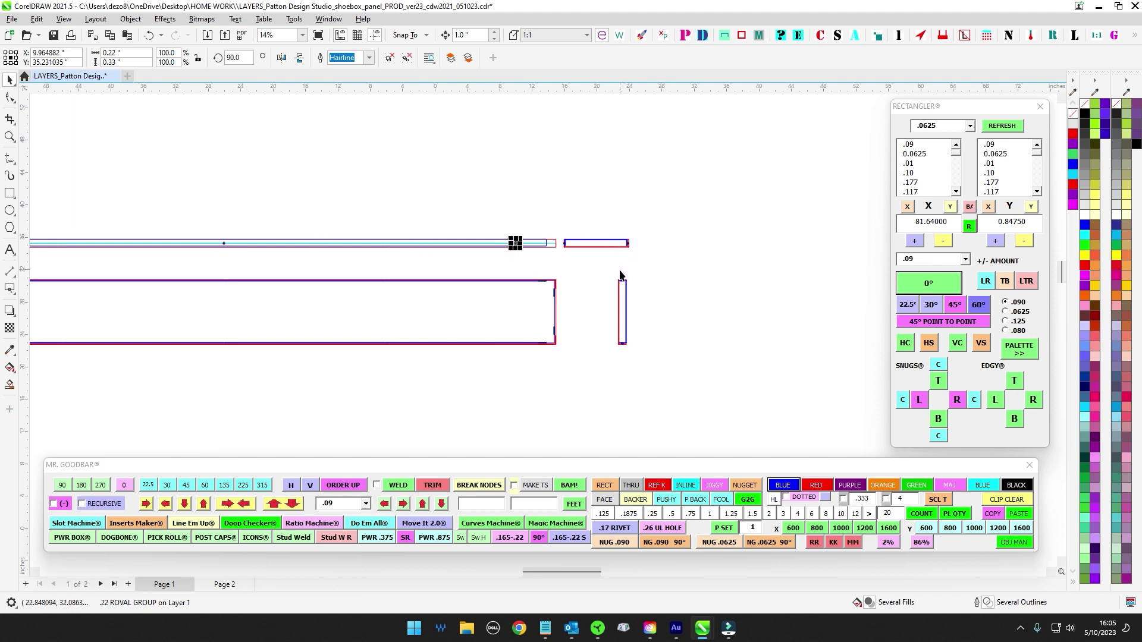
key("Right")
key("Right")
Step: Measure the span from the horizontal view's centre roval group to the outer roval group on each side
left_click(684, 263)
left_click_drag(201, 202, 545, 278)
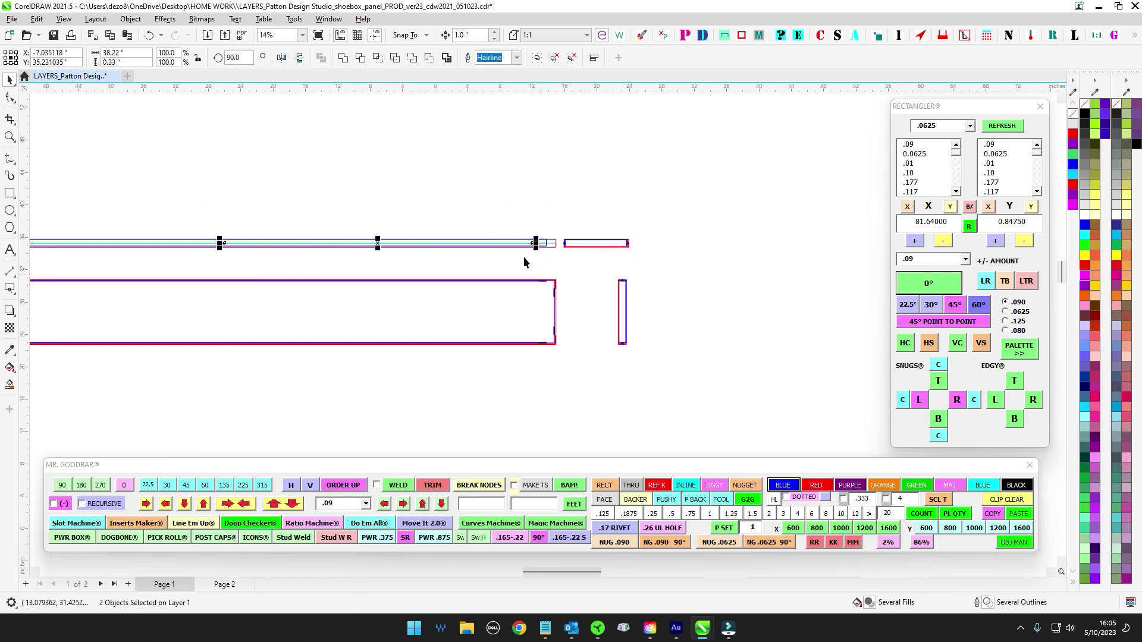
left_click_drag(297, 135, 511, 165)
left_click(511, 180)
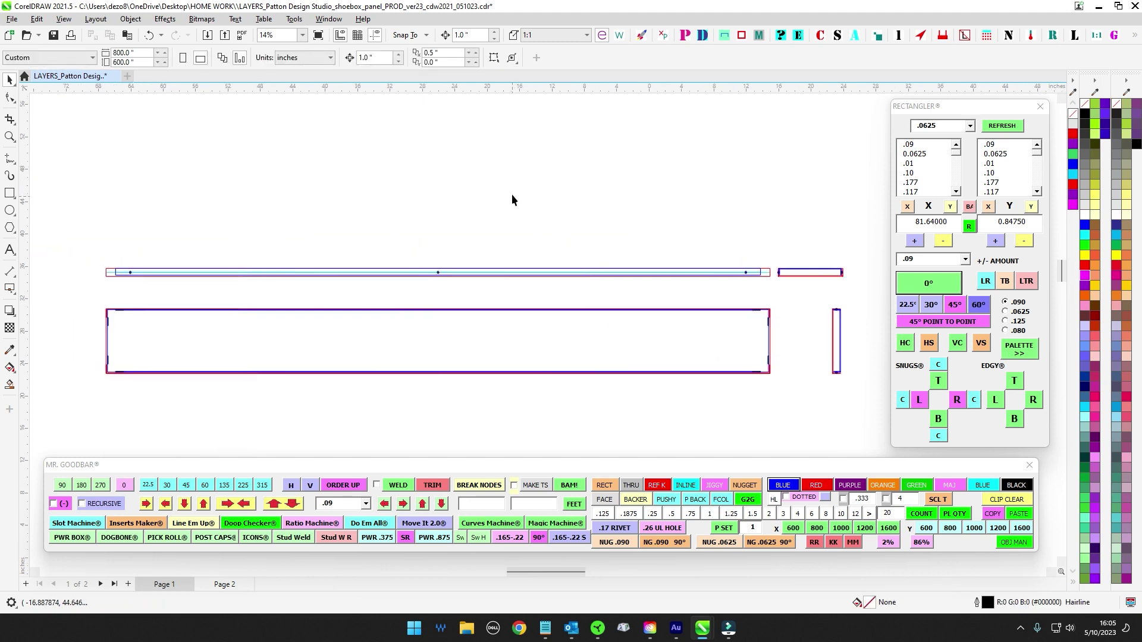
left_click_drag(420, 241, 753, 314)
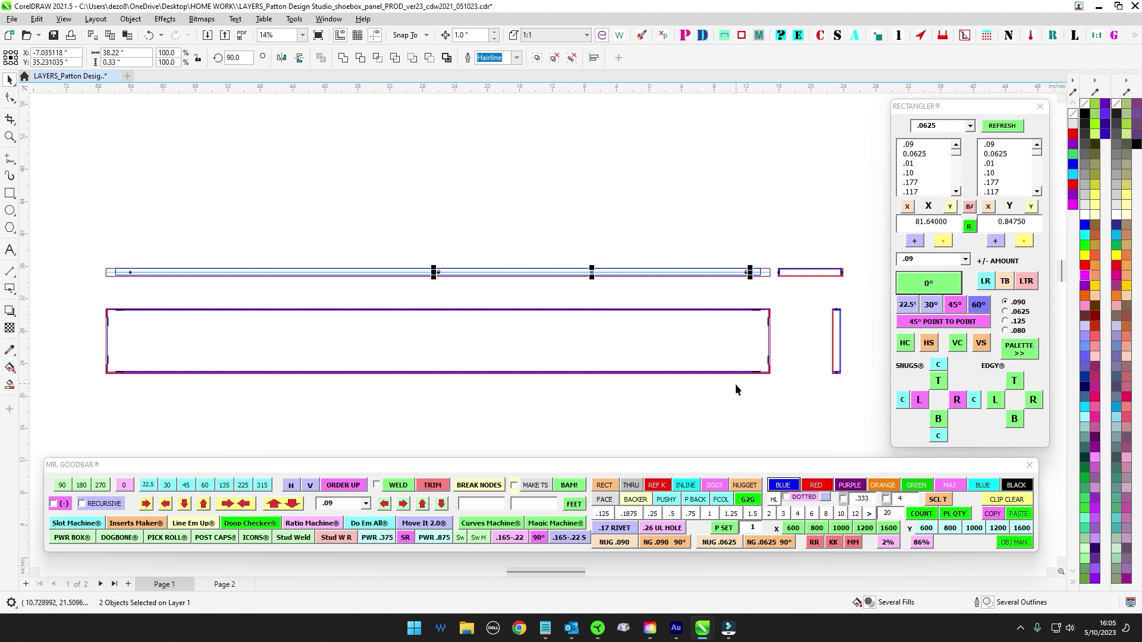
left_click_drag(127, 240, 447, 295)
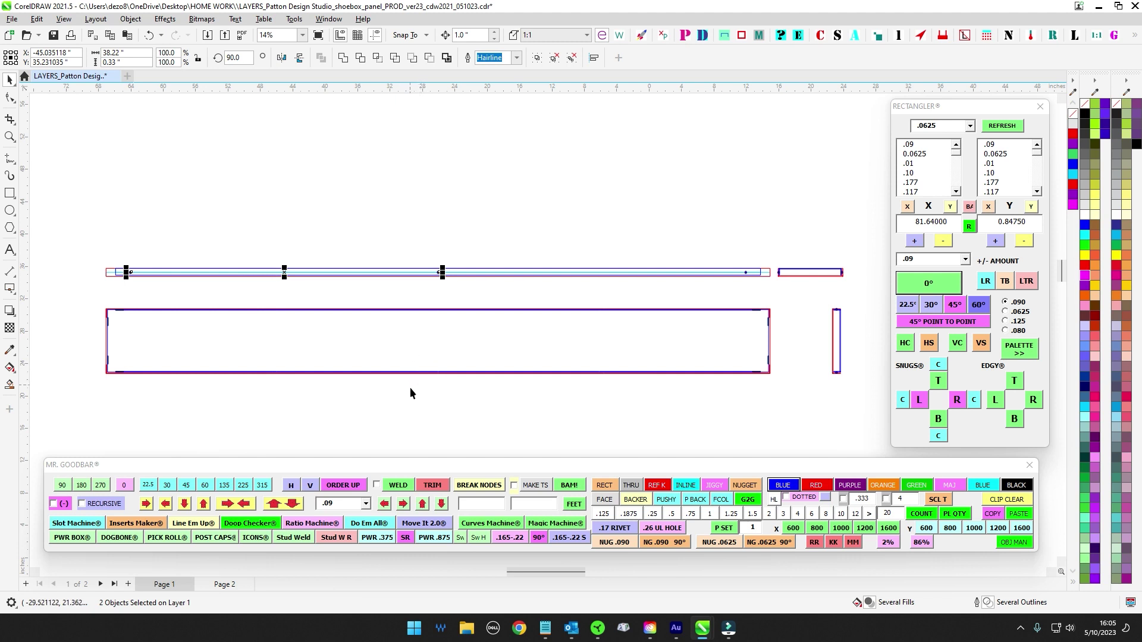
scroll(459, 246, "up", 3)
scroll(493, 238, "down", 3)
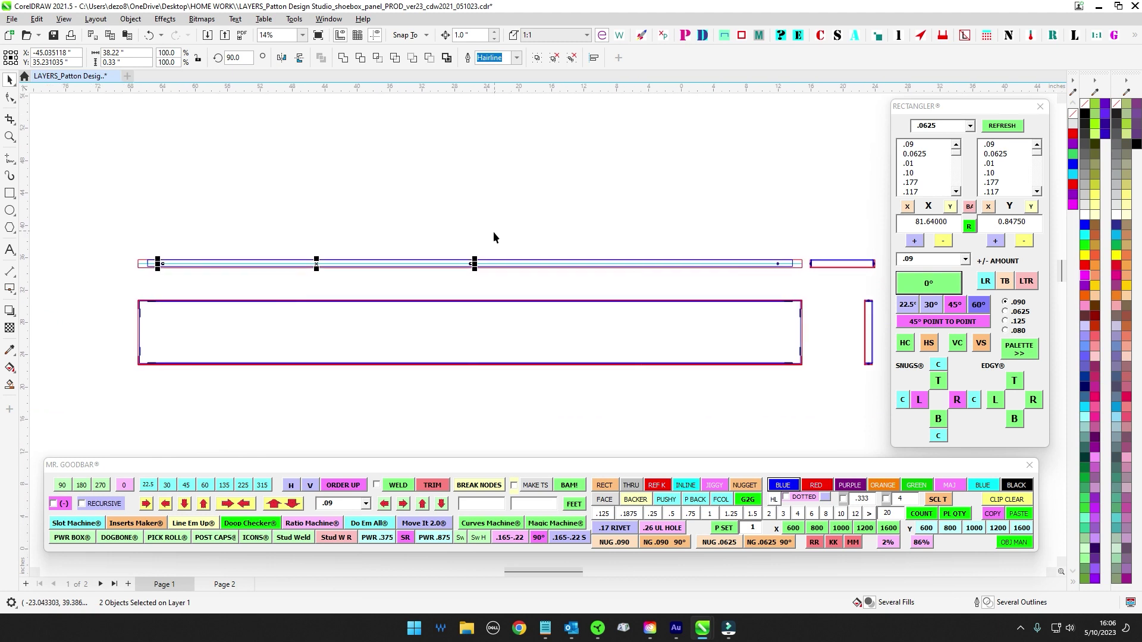
left_click(532, 216)
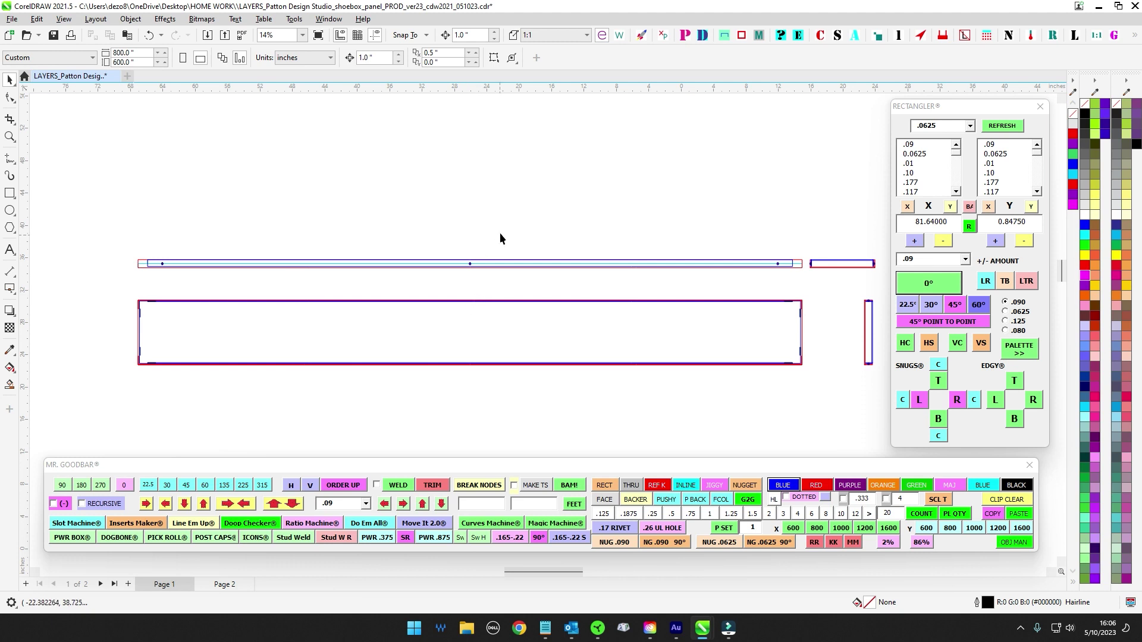
Step: Duplicate the horizontal view's centre roval group and shift the duplicate 2 inches to the left
left_click_drag(500, 238, 198, 322)
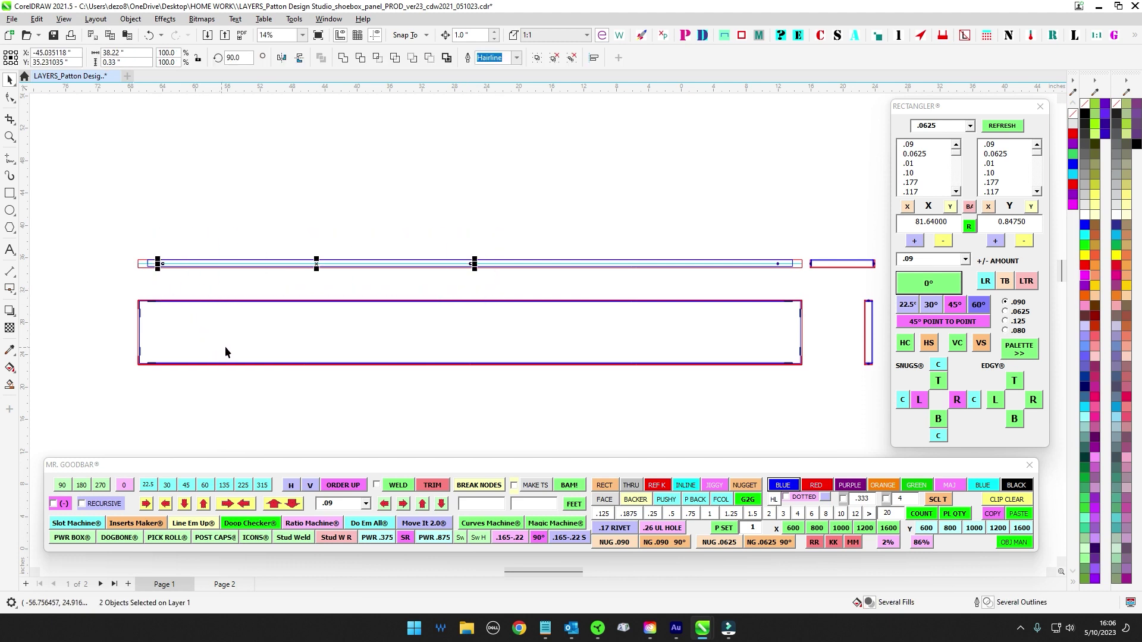
left_click_drag(403, 179, 581, 361)
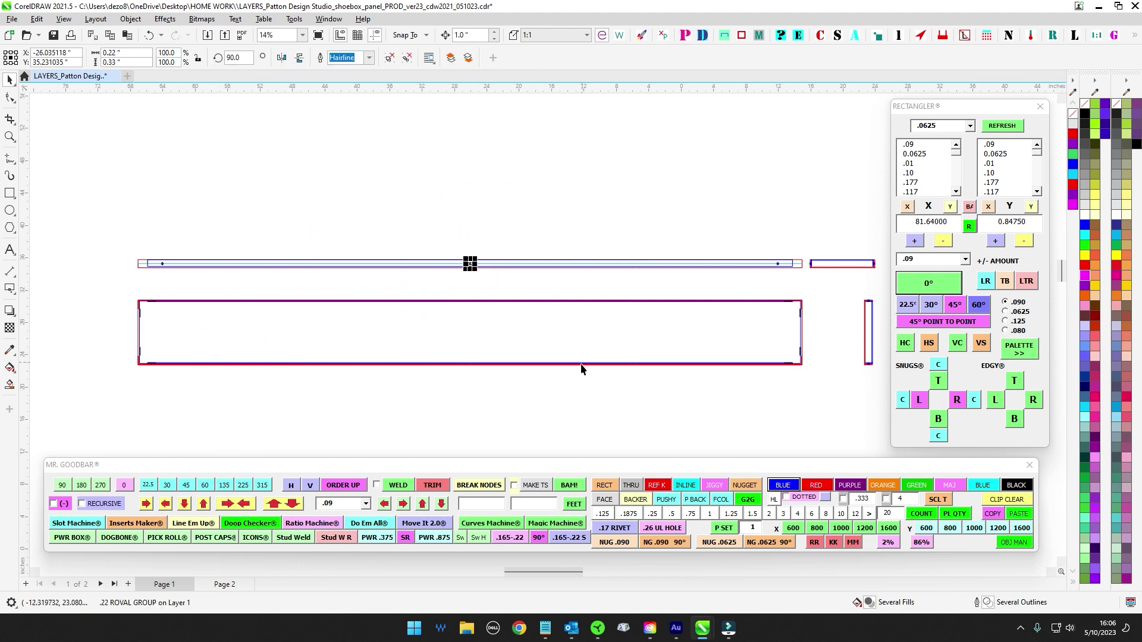
key("Left")
key("Left")
Step: Distribute the four roval groups on the horizontal view evenly in the horizontal direction between the two outermost ones
left_click_drag(162, 244, 784, 280)
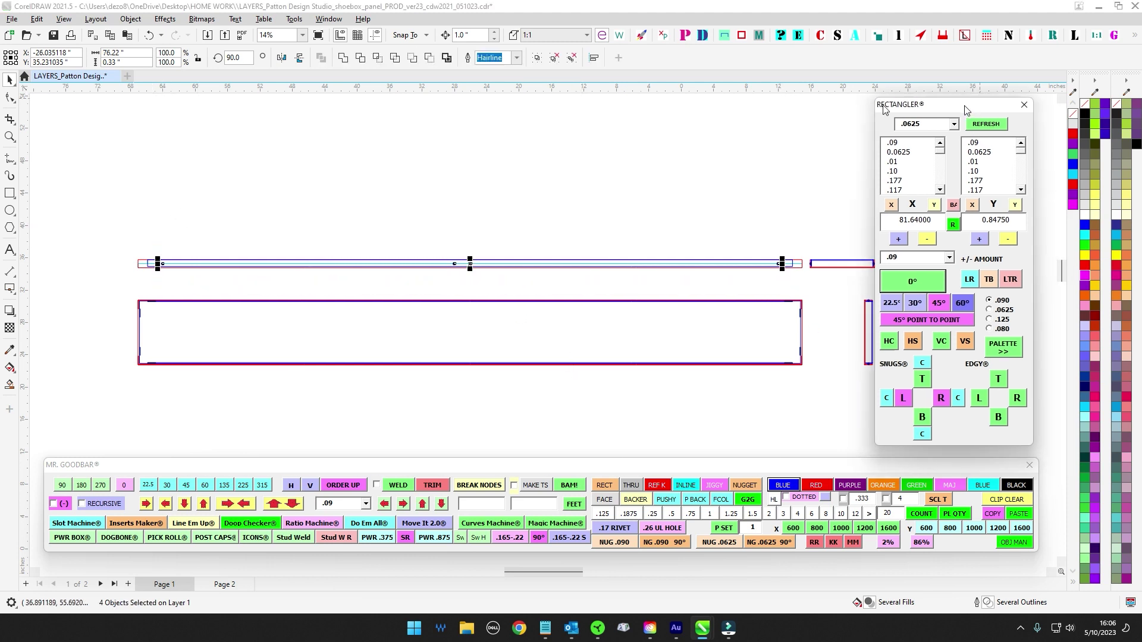
left_click_drag(982, 101, 647, 104)
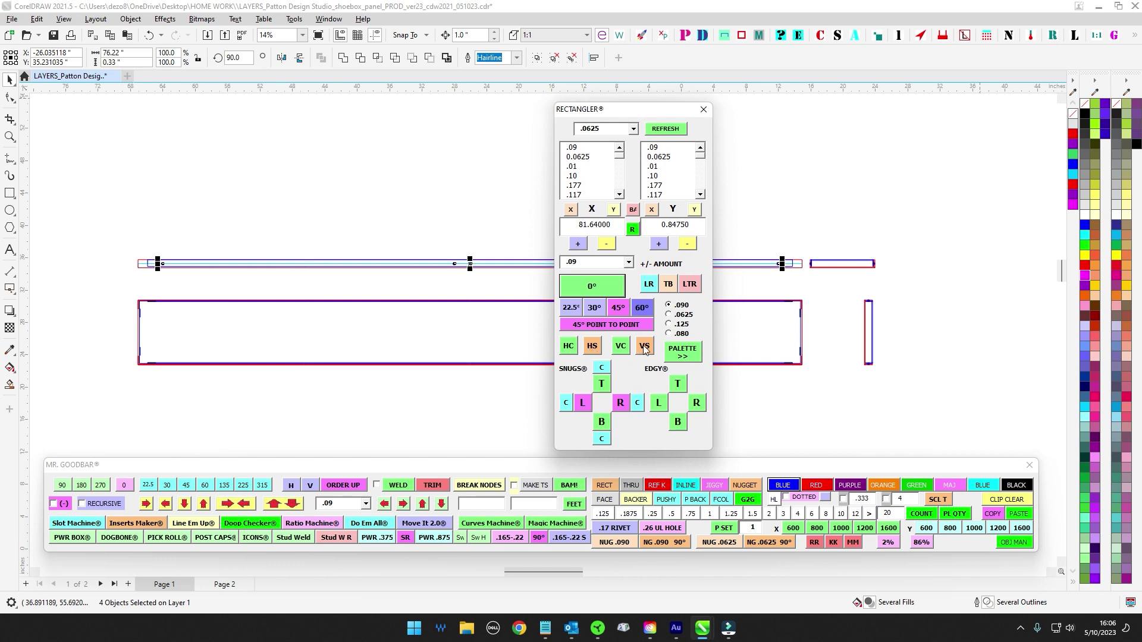
left_click_drag(661, 112, 995, 110)
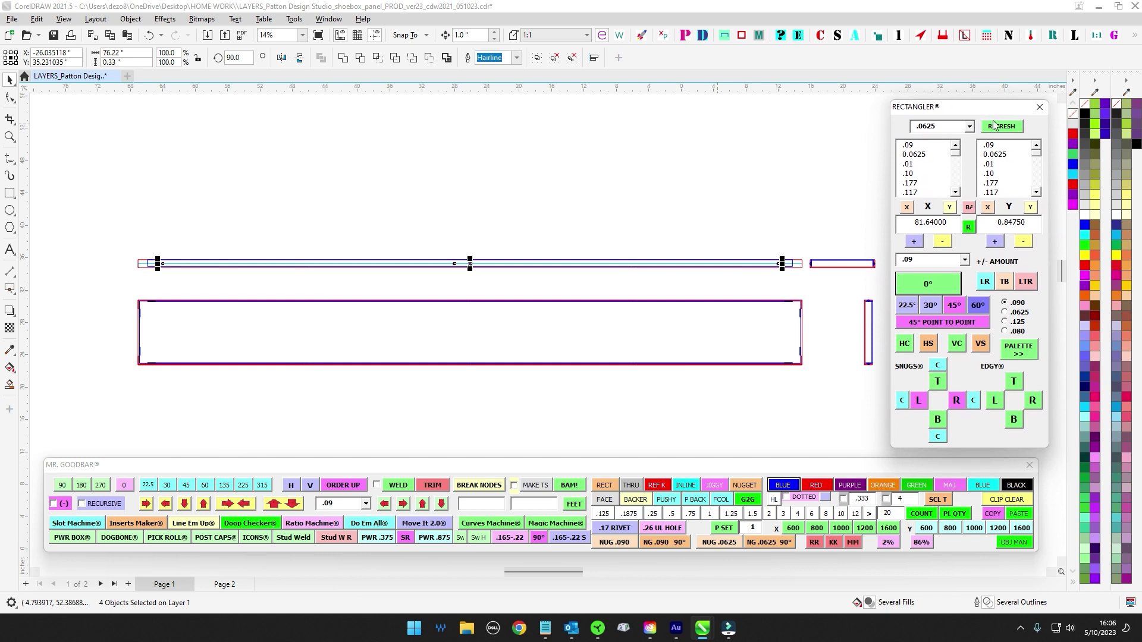
left_click(905, 349)
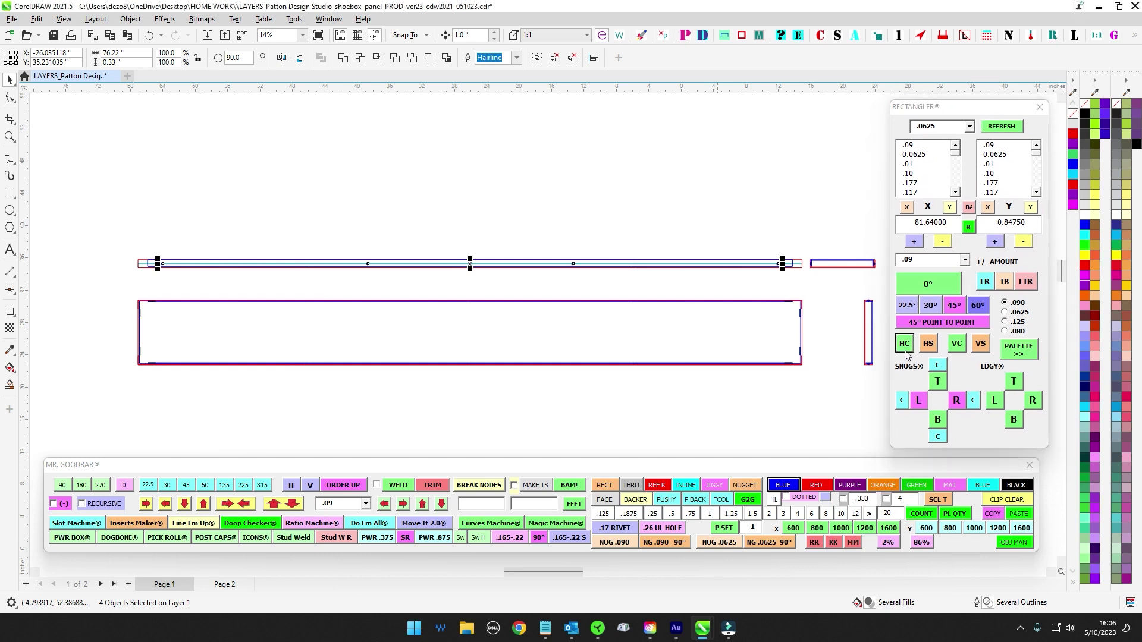
left_click_drag(314, 238, 615, 316)
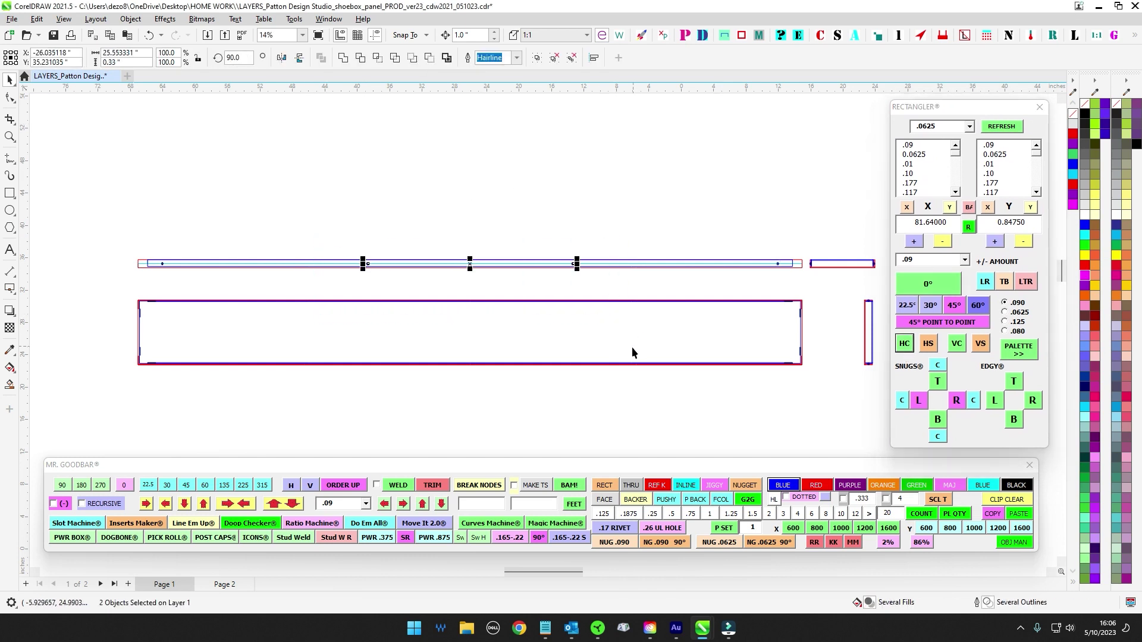
left_click(630, 391)
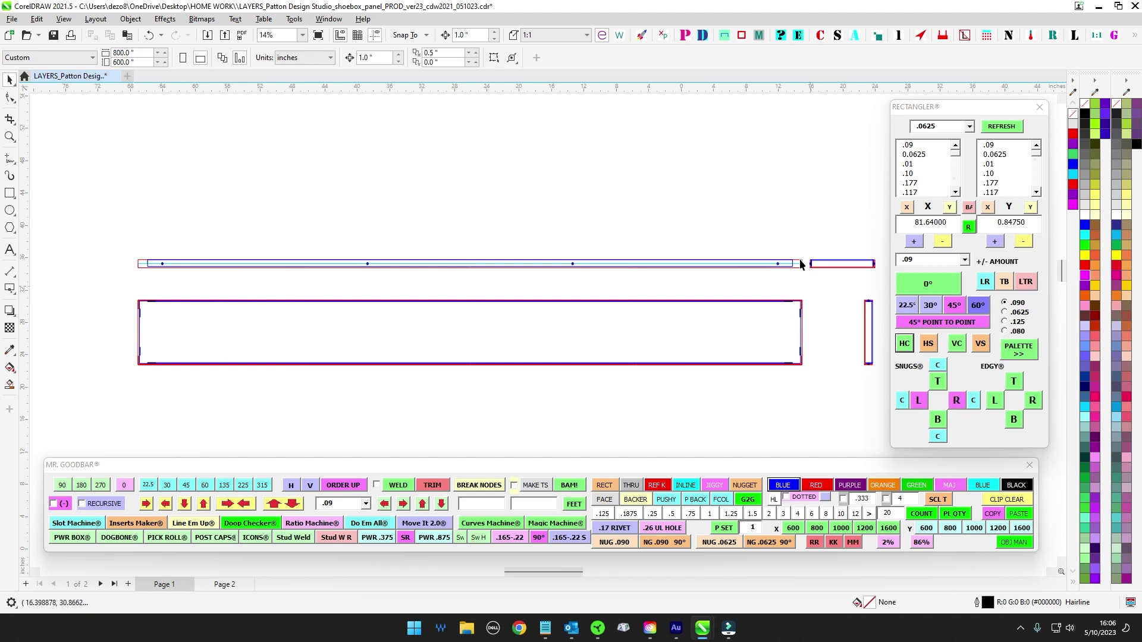
Step: Copy the horizontal view's four roval groups onto the front view, centring the copies on the outer red rectangle's top edge
scroll(800, 261, "up", 4)
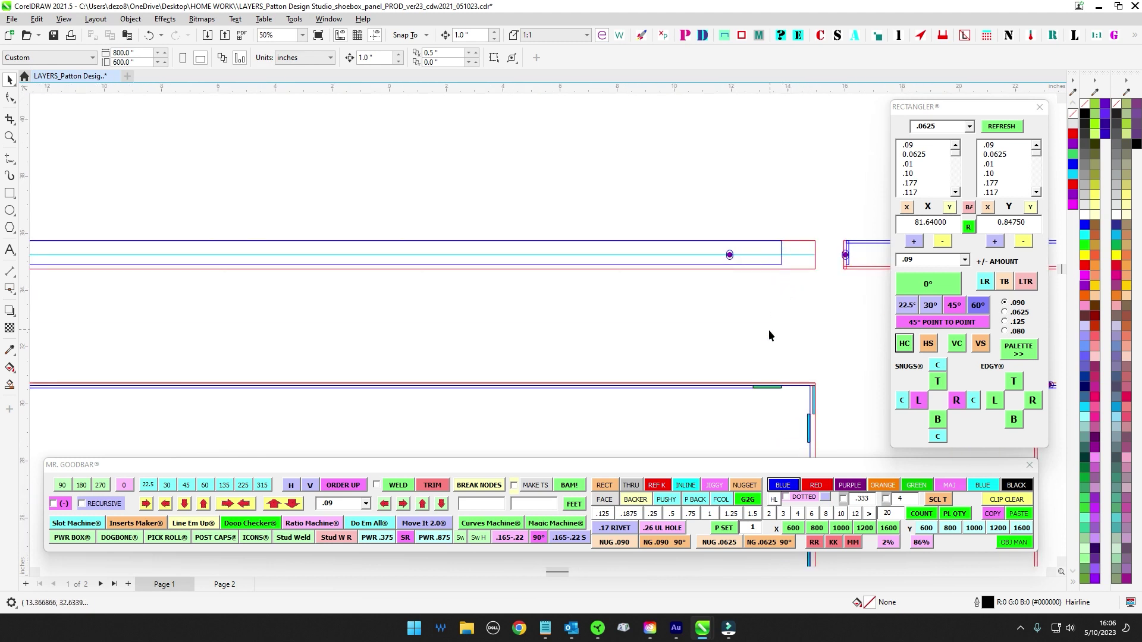
scroll(768, 336, "down", 4)
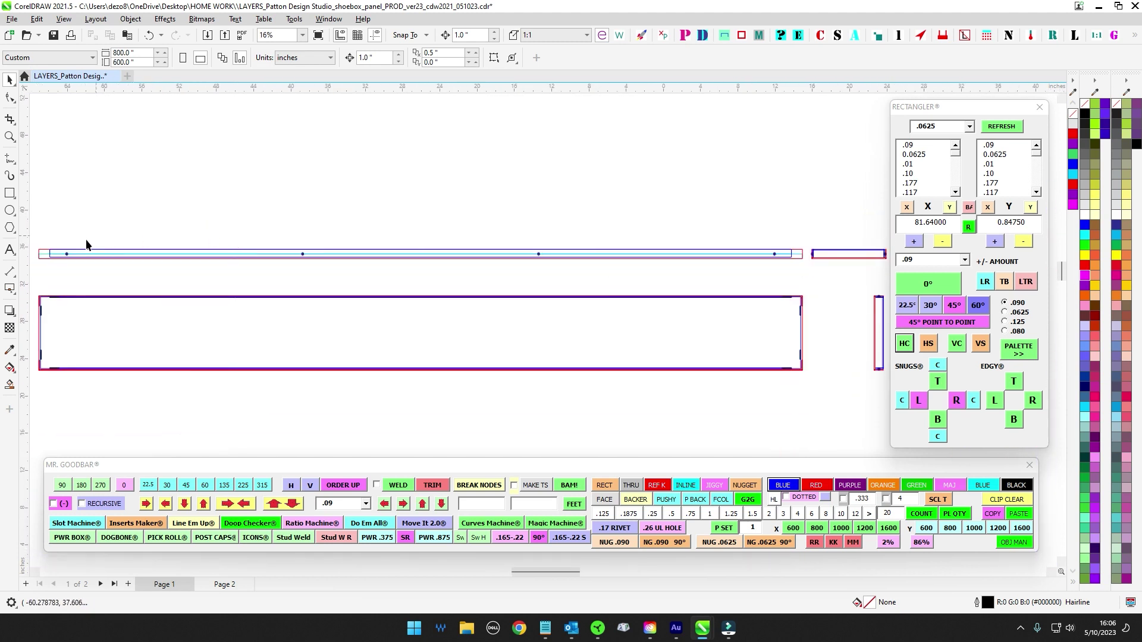
left_click_drag(61, 240, 808, 274)
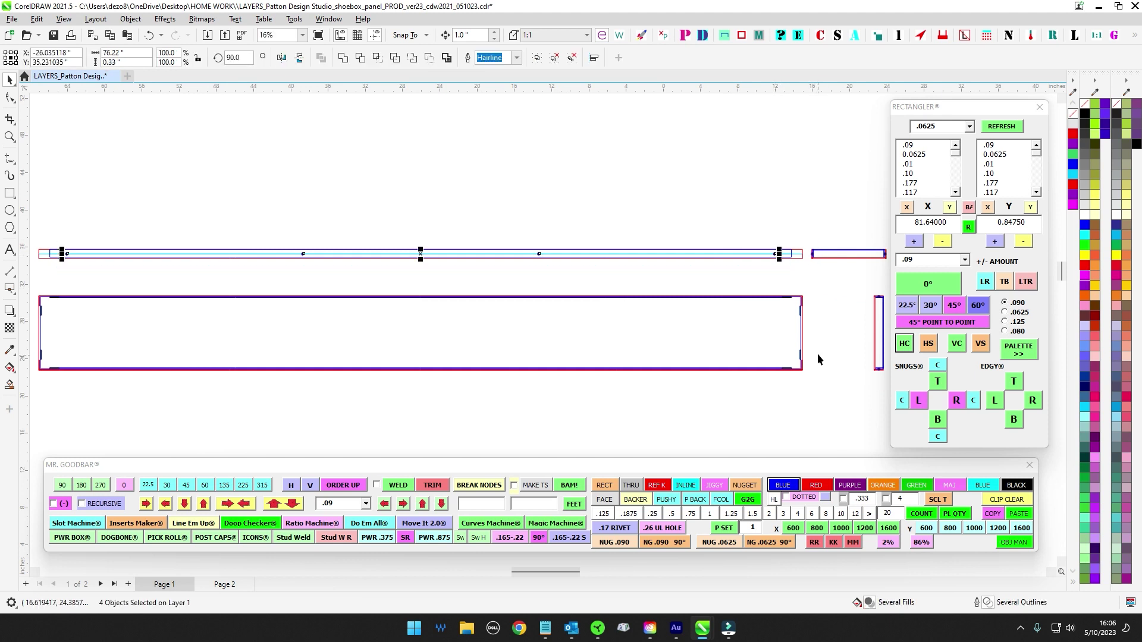
scroll(791, 313, "up", 6)
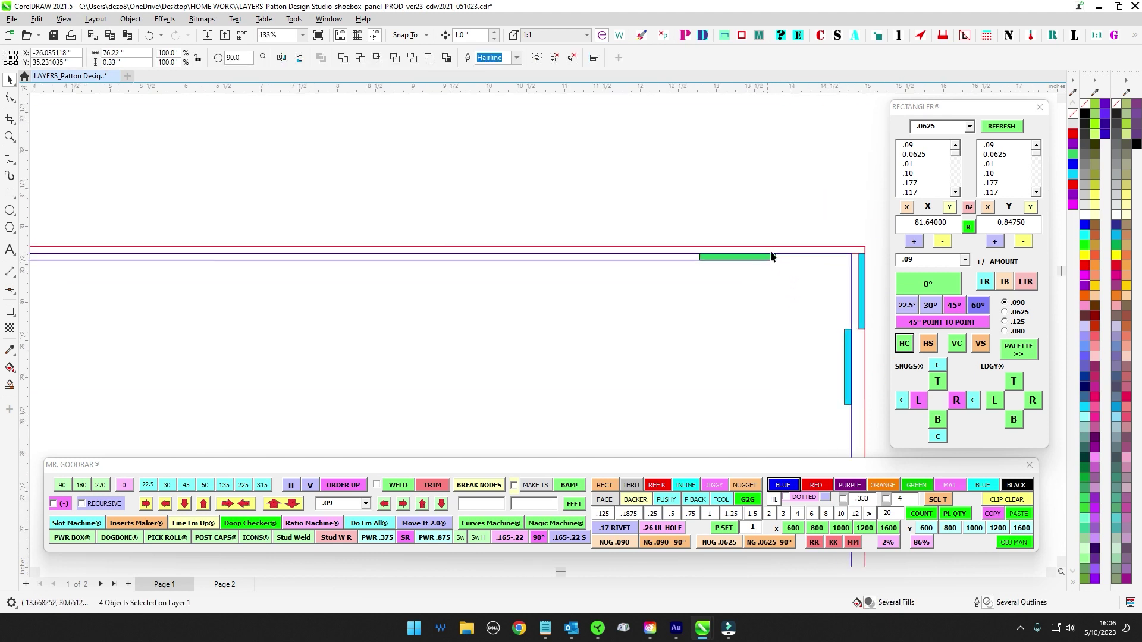
left_click(1014, 381)
scroll(738, 235, "down", 2)
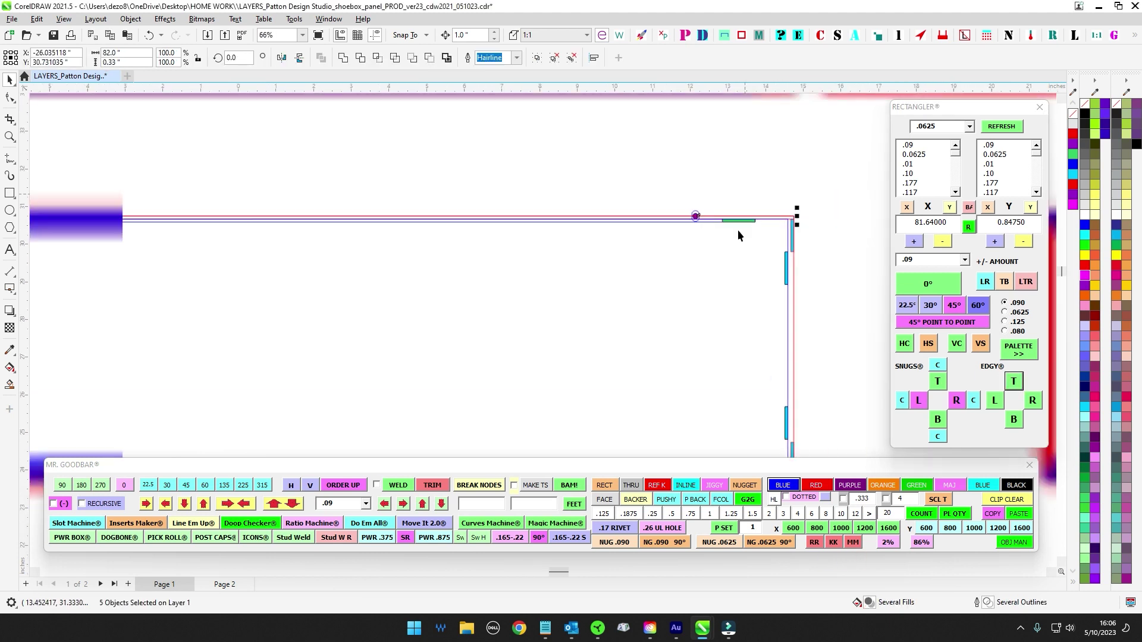
scroll(738, 231, "down", 4)
scroll(488, 228, "down", 1)
left_click(474, 196)
scroll(402, 205, "down", 1)
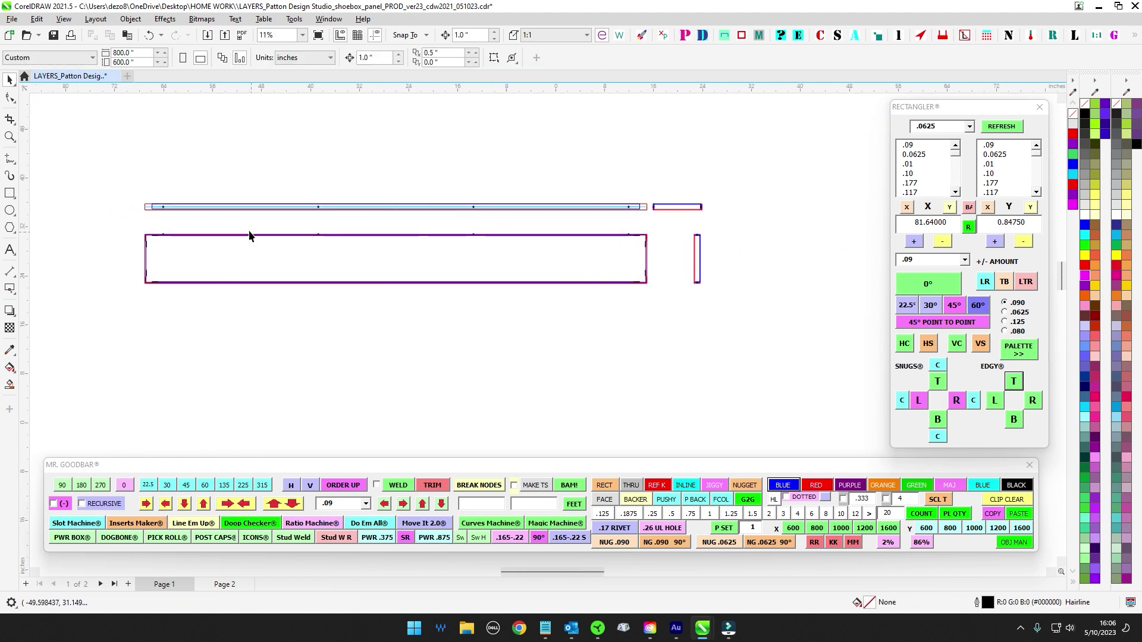
Step: Copy the four roval groups from the front view's top edge onto the outer red rectangle's bottom edge
left_click_drag(160, 219, 654, 291)
scroll(660, 300, "up", 1)
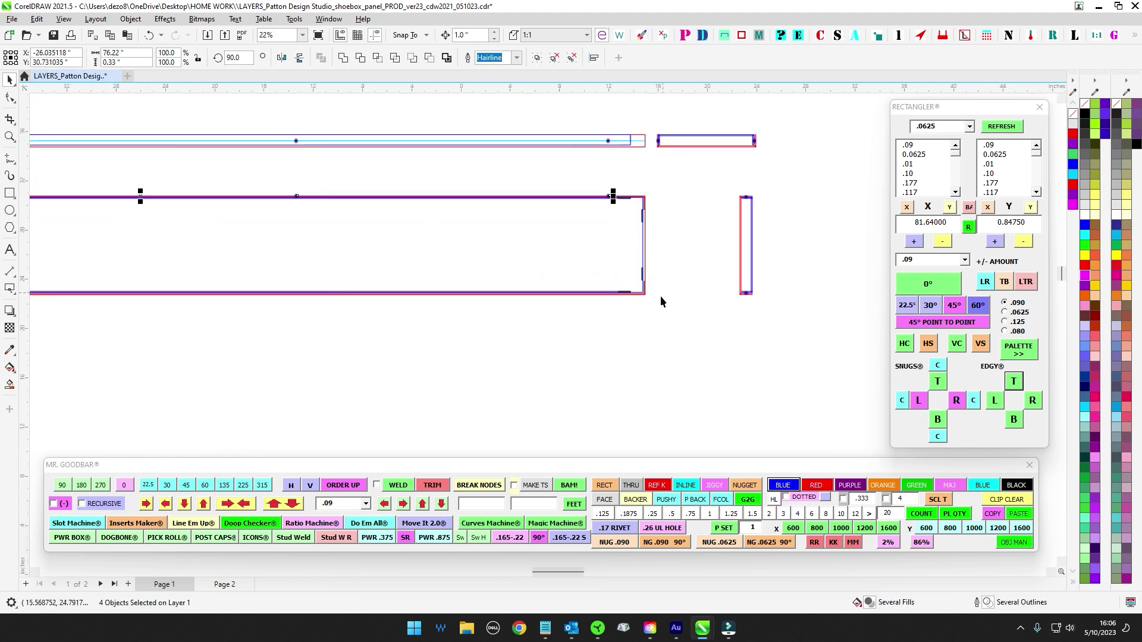
scroll(661, 297, "up", 2)
left_click(647, 305, "shift")
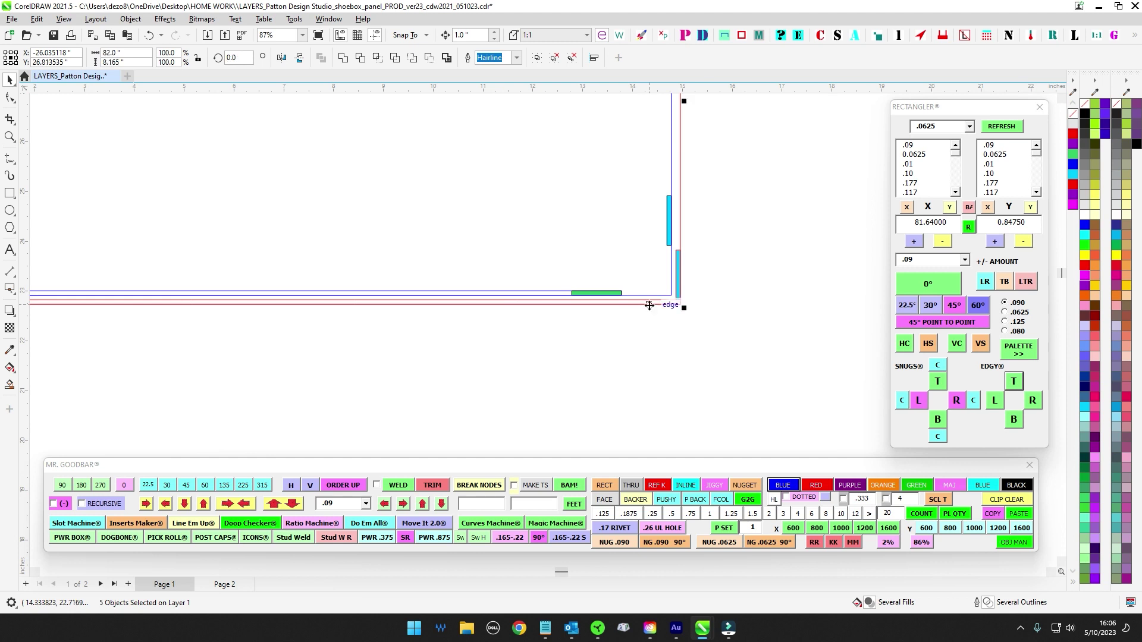
left_click(1013, 419)
scroll(821, 349, "down", 2)
scroll(823, 354, "down", 1)
left_click(823, 357)
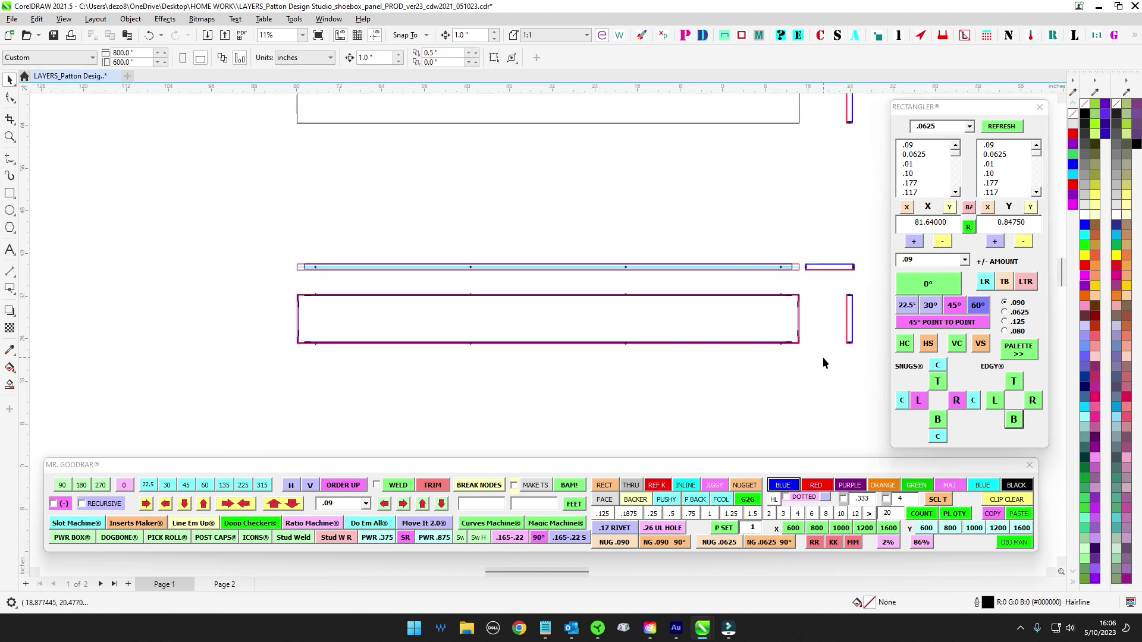
Step: Copy the horizontal view and the rotated side view beside it 24 inches down, below the front view, and mirror the copy vertically
left_click_drag(822, 357, 686, 354)
scroll(709, 289, "up", 1)
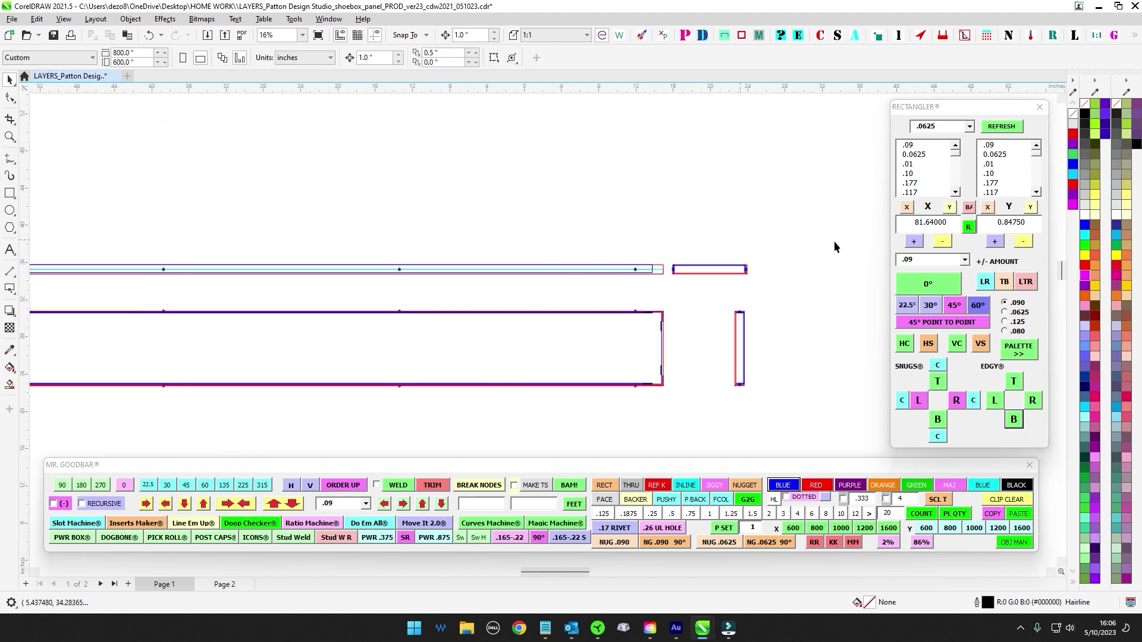
scroll(713, 259, "down", 1)
left_click_drag(195, 218, 850, 275)
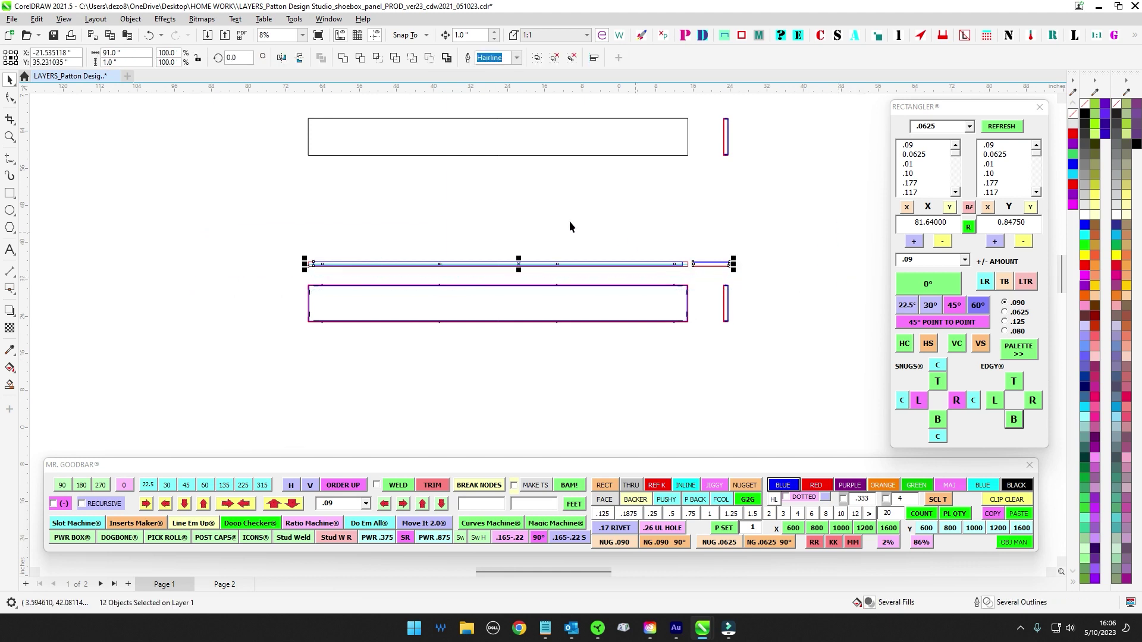
key("plus")
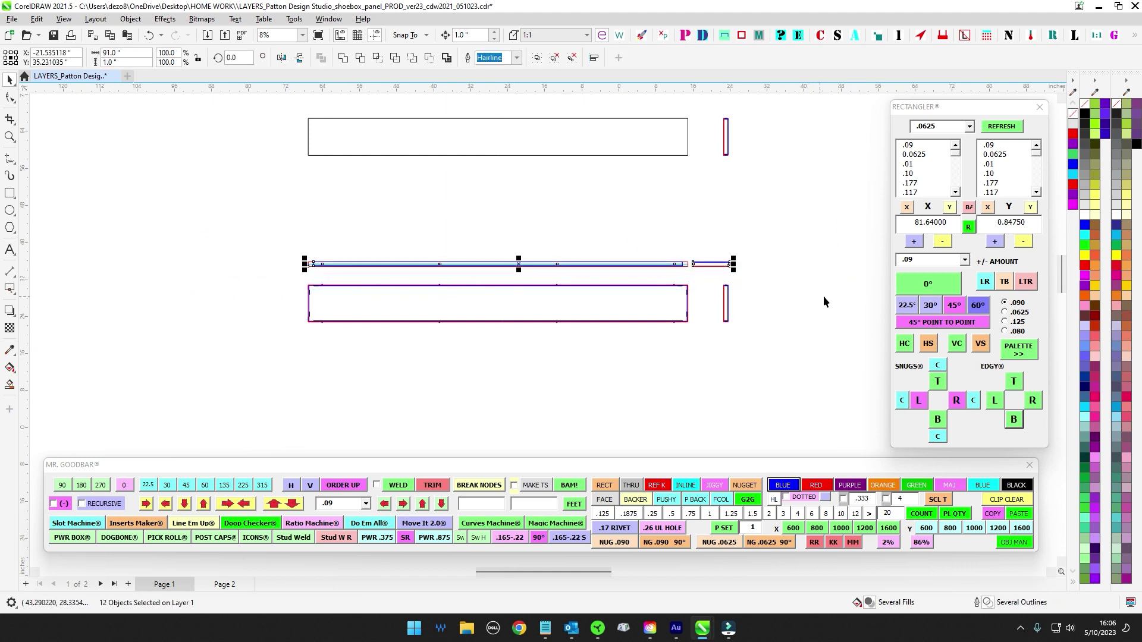
key("shift+Down")
key("shift+Down")
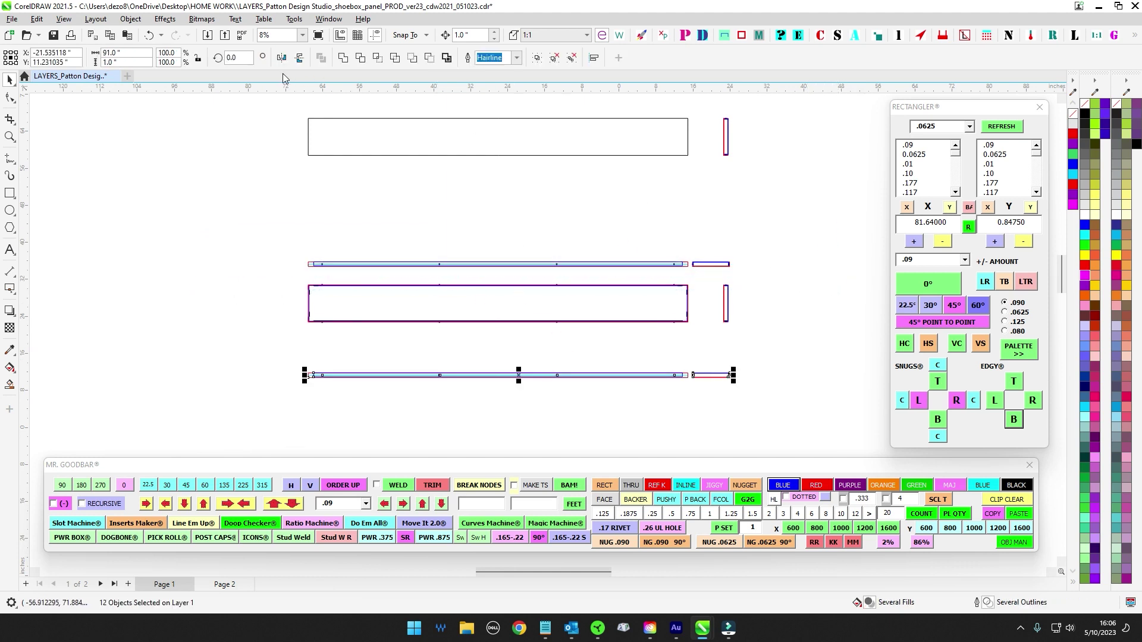
scroll(747, 336, "up", 1)
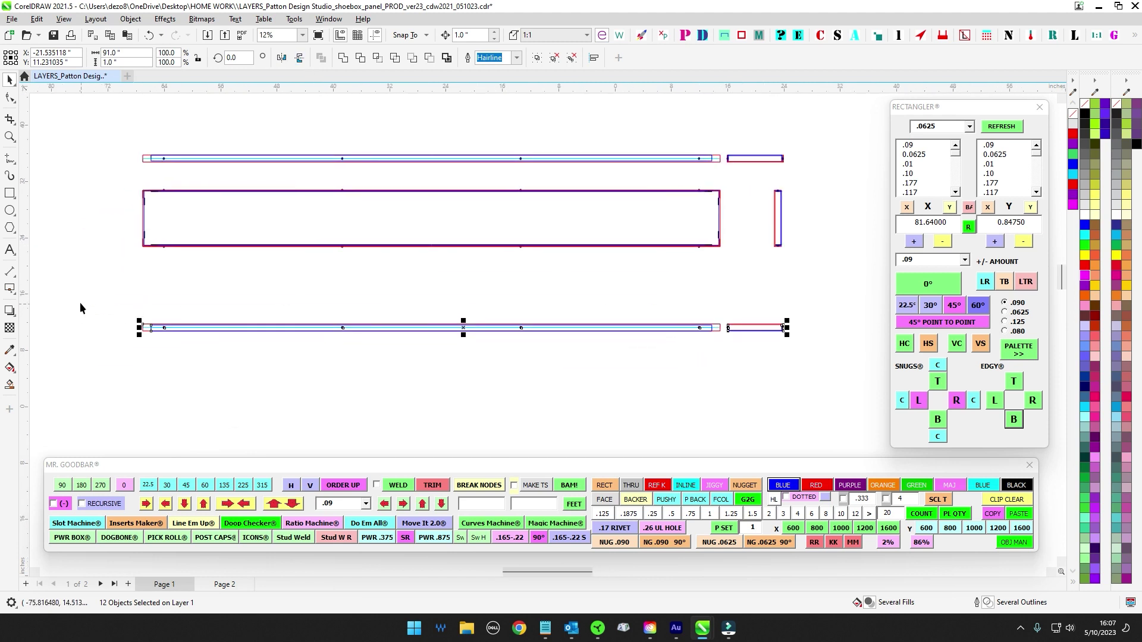
Step: Move the mirrored copy of the horizontal and rotated side views up 6 inches towards the front view
left_click_drag(101, 302, 802, 415)
key("Up")
key("Up")
key("Up")
key("Up")
key("Up")
key("Up")
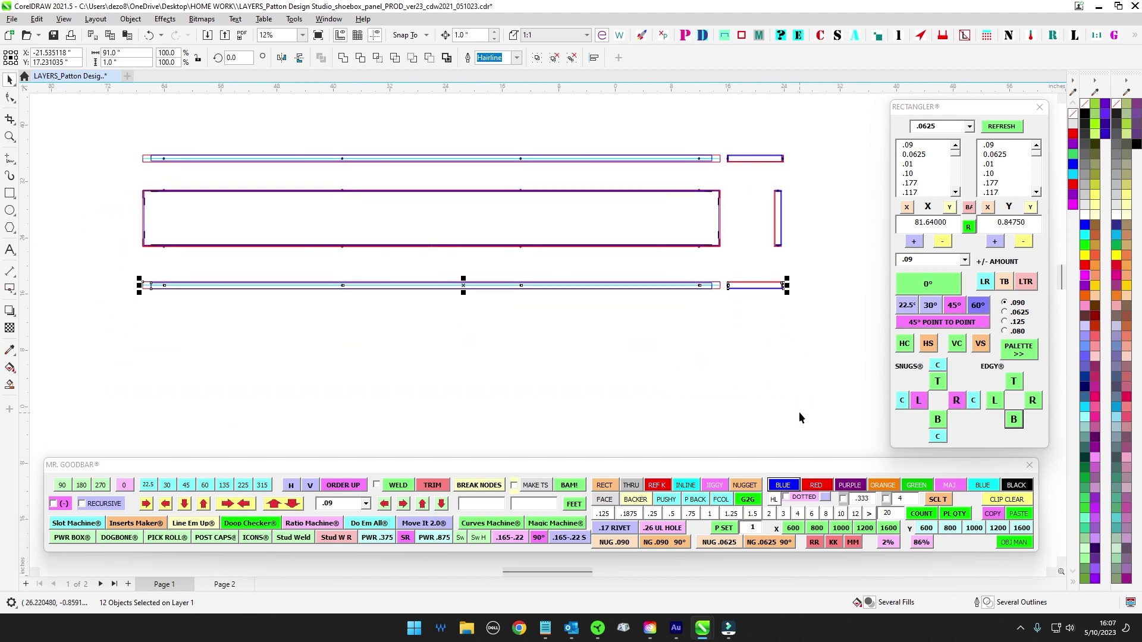
Step: Deselect the mirrored copy, check the three stacked views and save the drawing
scroll(762, 182, "up", 1)
left_click_drag(762, 182, 828, 337)
left_click(868, 368)
scroll(848, 316, "down", 2)
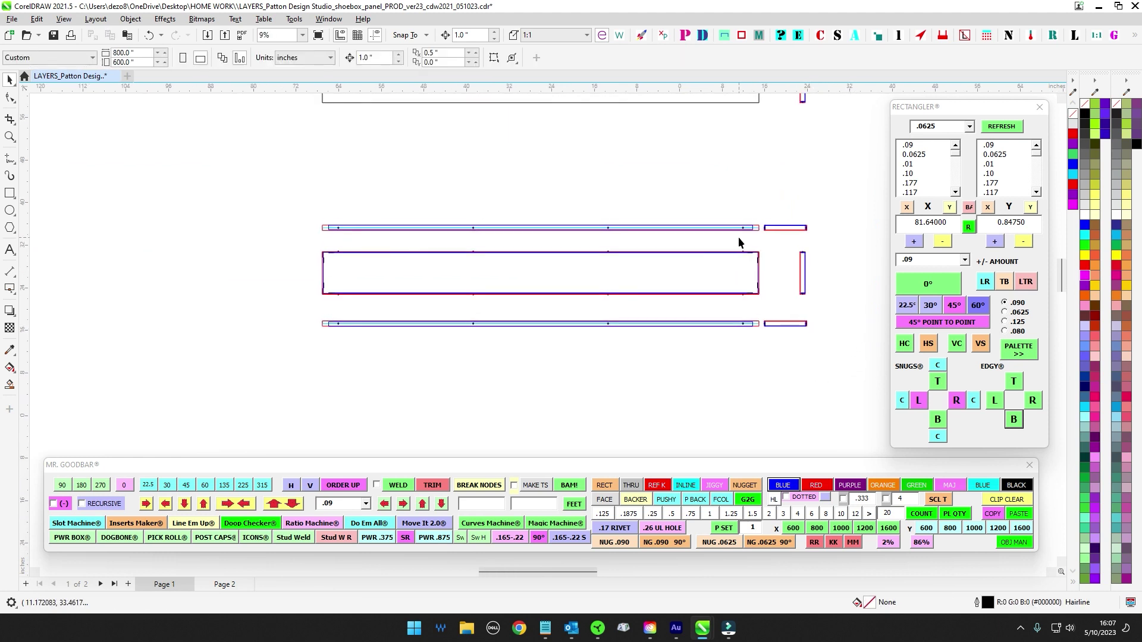
scroll(748, 238, "up", 2)
left_click_drag(739, 286, 809, 270)
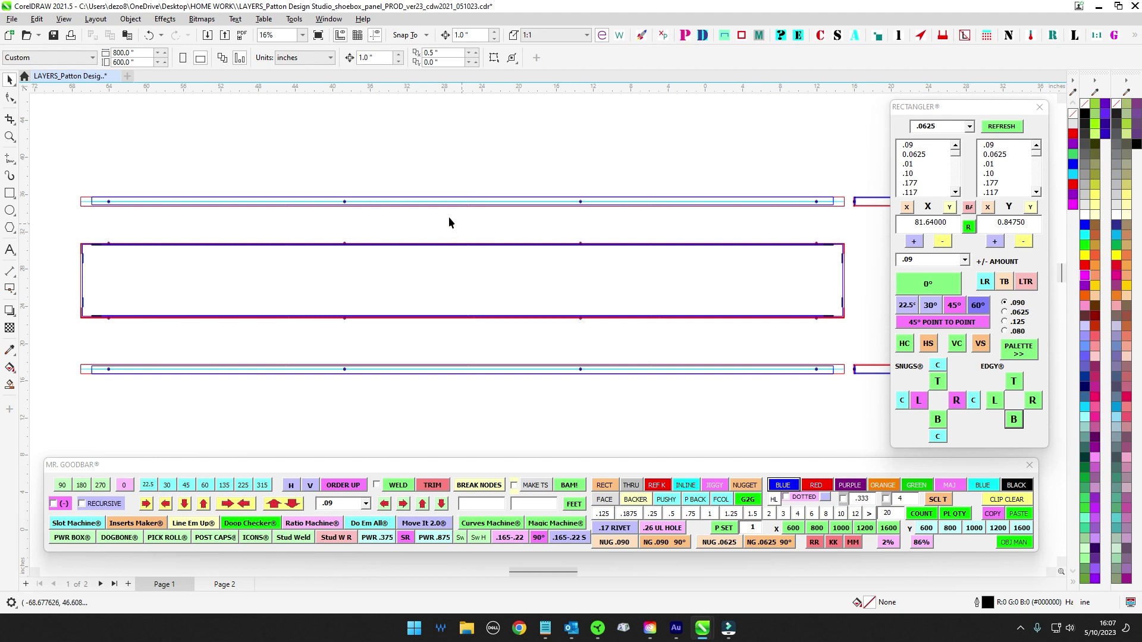
left_click_drag(494, 236, 437, 215)
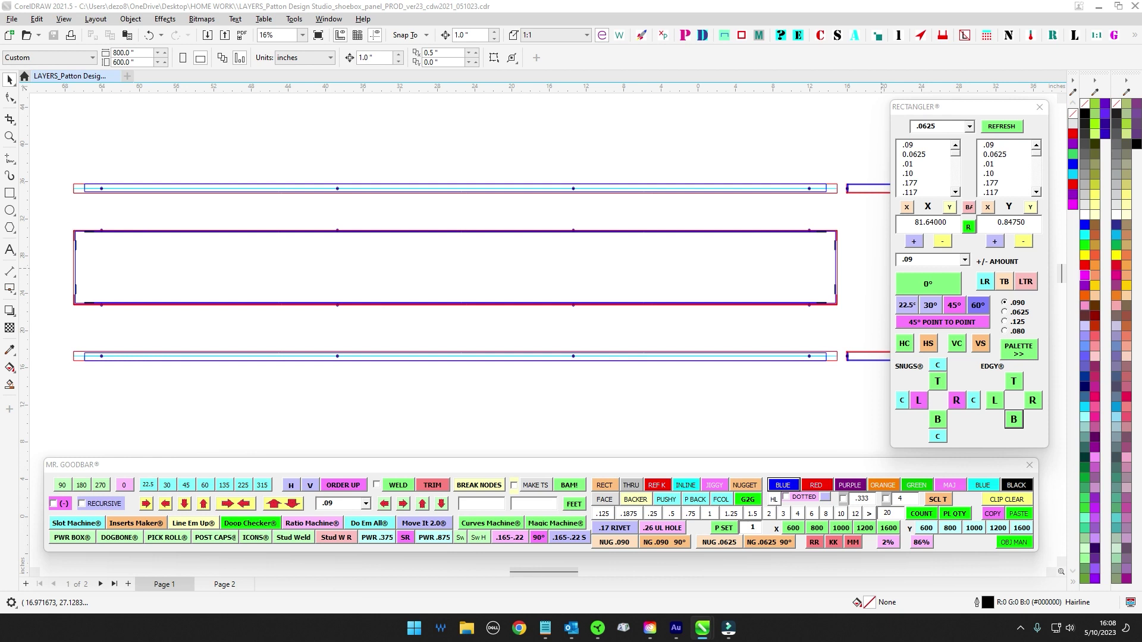
Step: Add a 0.25 inch hole circle and move it to the middle of the front view
left_click(653, 513)
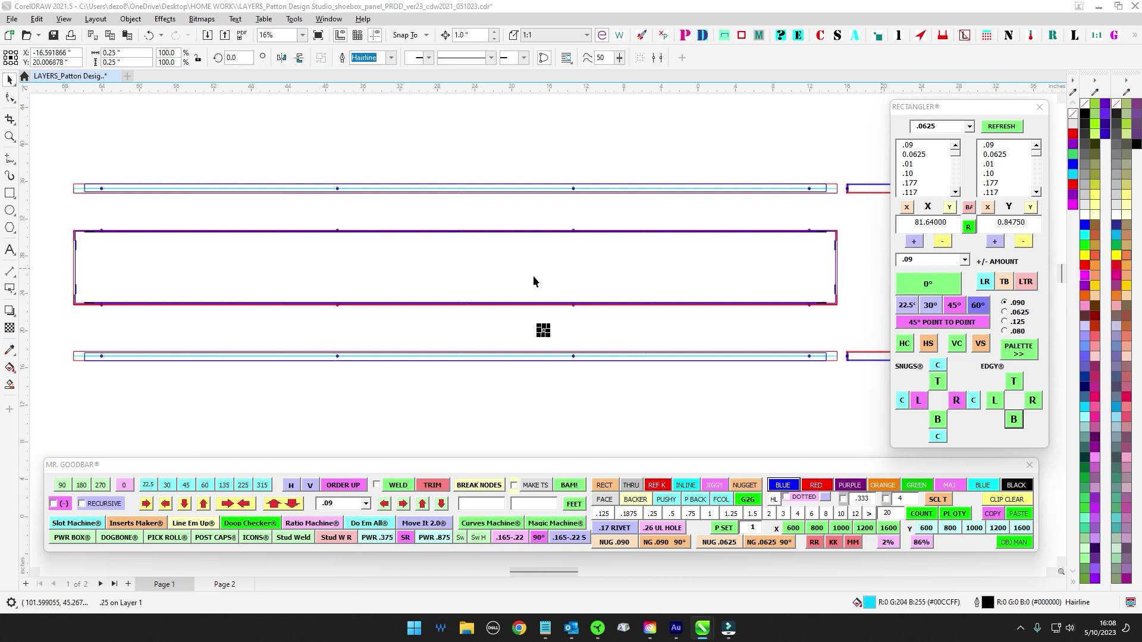
scroll(551, 309, "up", 1)
left_click_drag(541, 334, 466, 258)
scroll(459, 240, "up", 3)
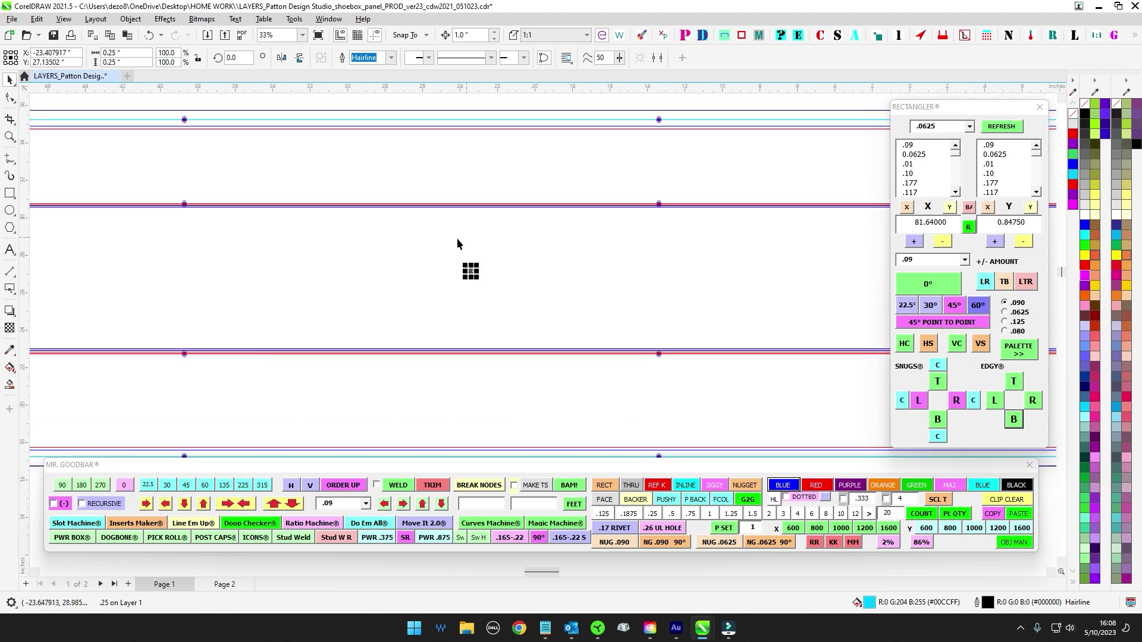
scroll(529, 282, "down", 4)
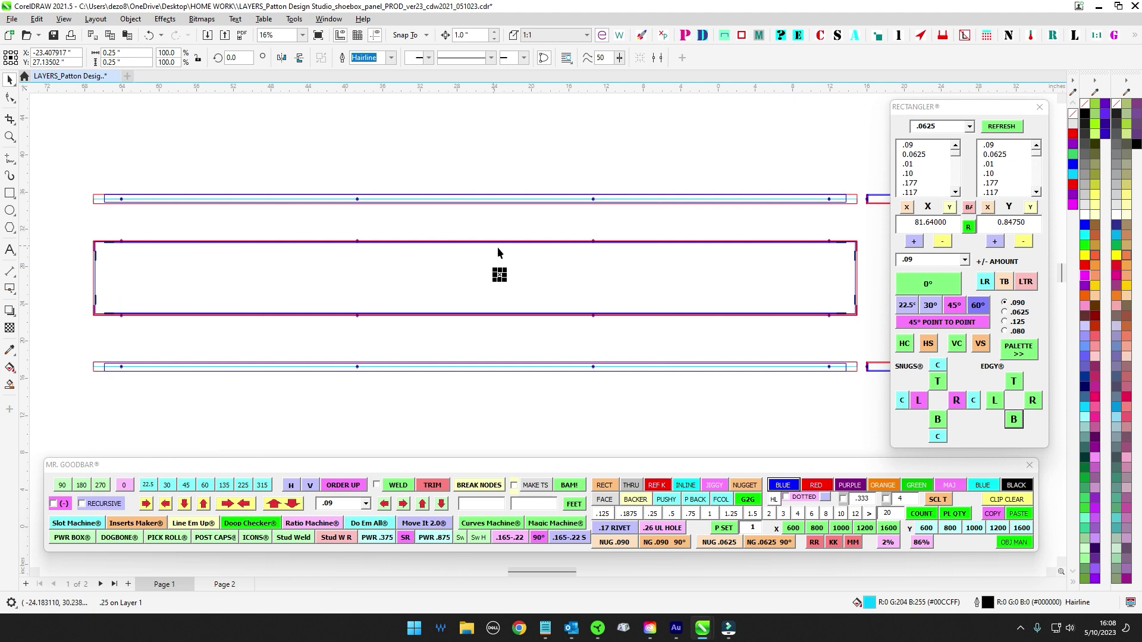
scroll(499, 250, "up", 2)
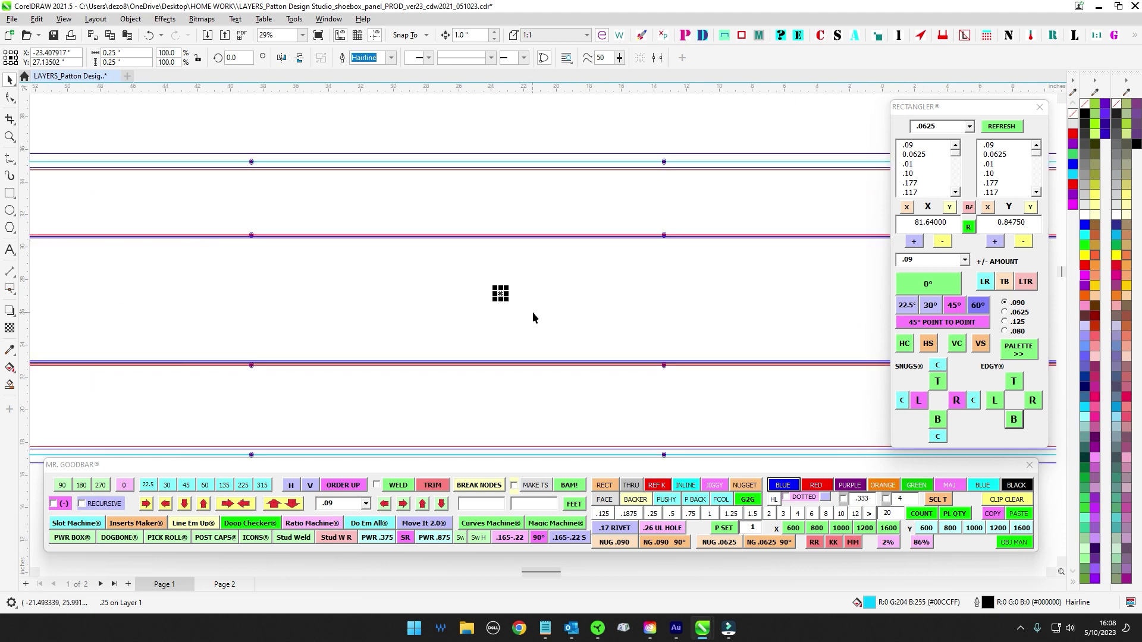
scroll(540, 309, "down", 2)
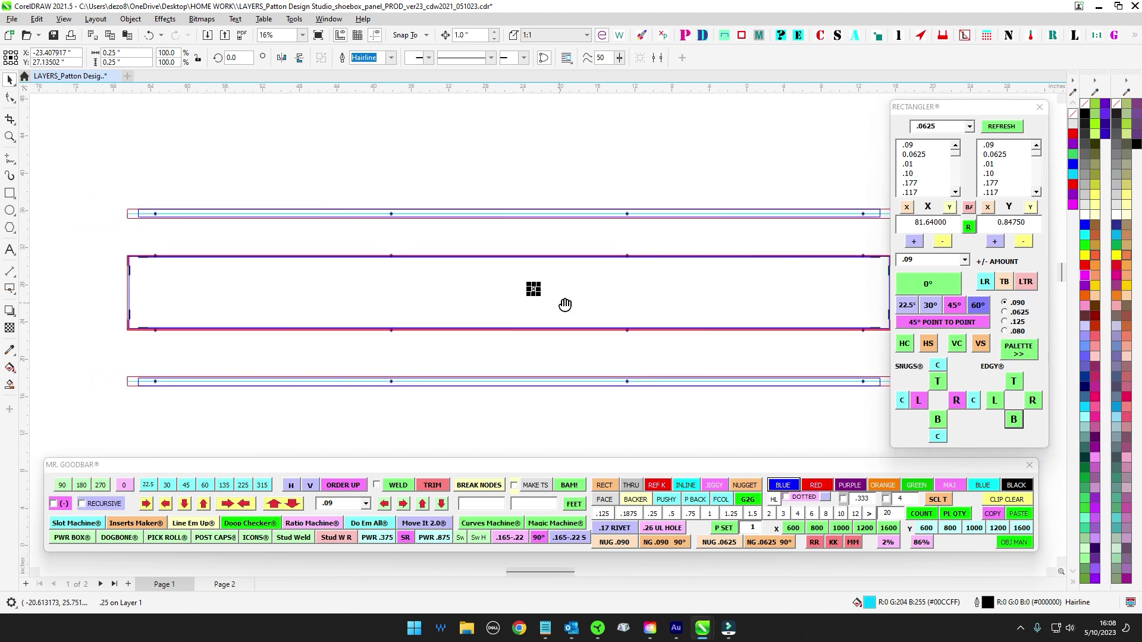
scroll(560, 321, "up", 1)
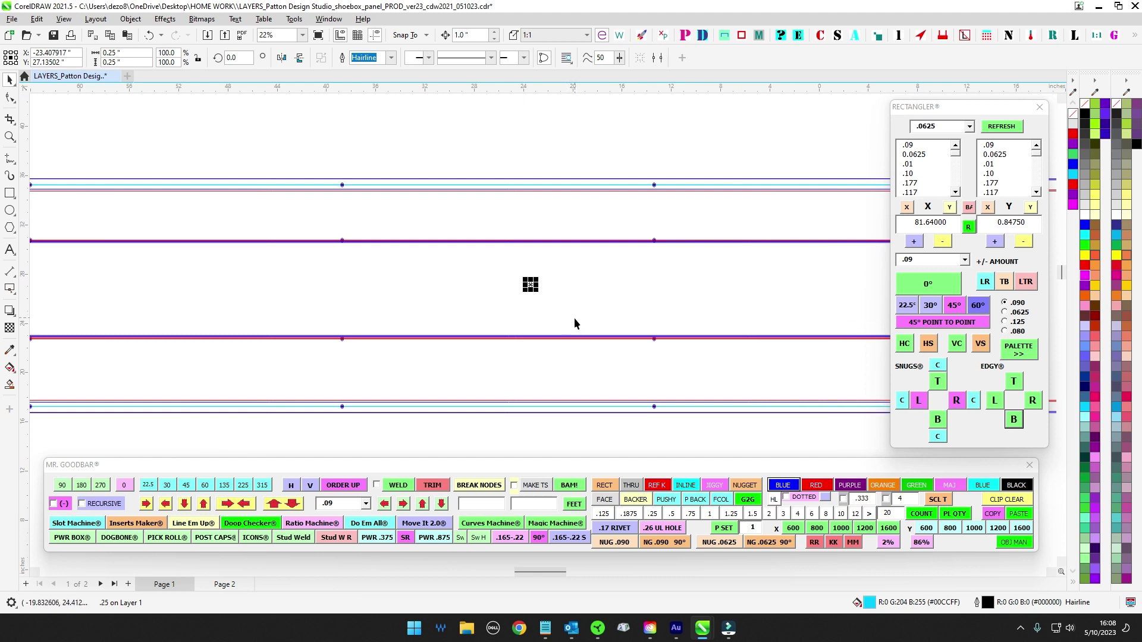
scroll(576, 319, "up", 1)
scroll(560, 290, "up", 1)
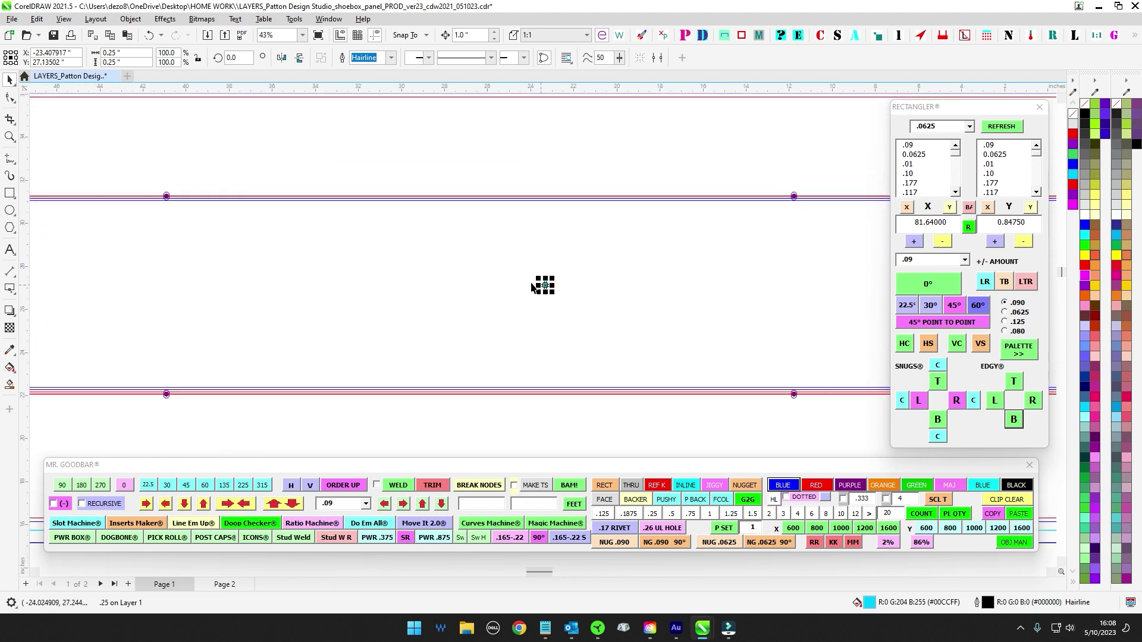
scroll(594, 307, "down", 2)
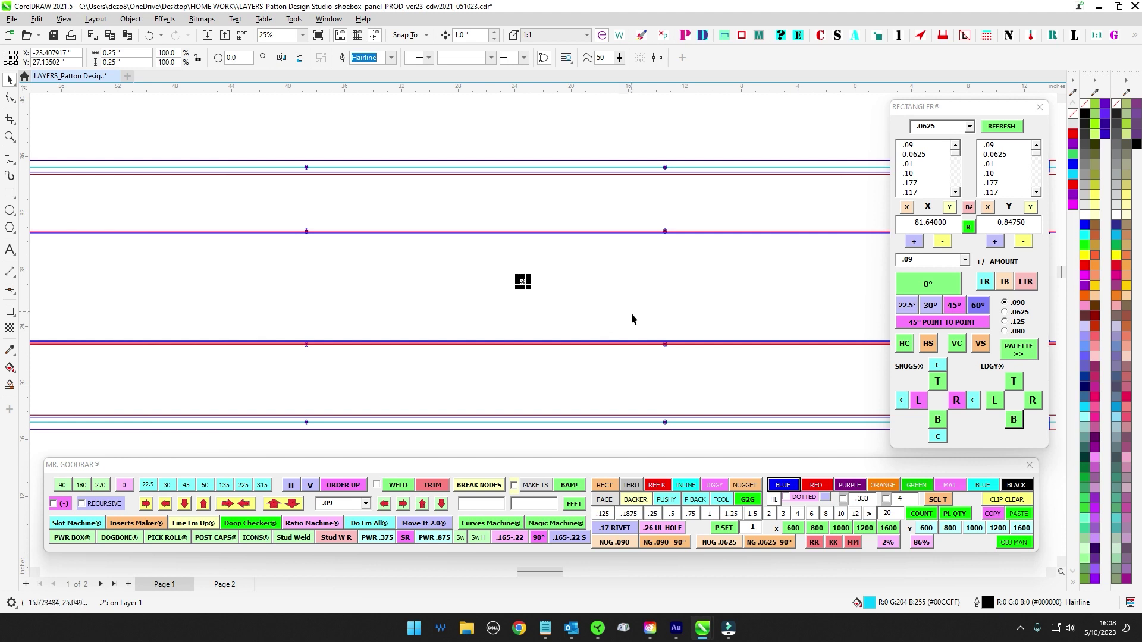
scroll(630, 318, "down", 1)
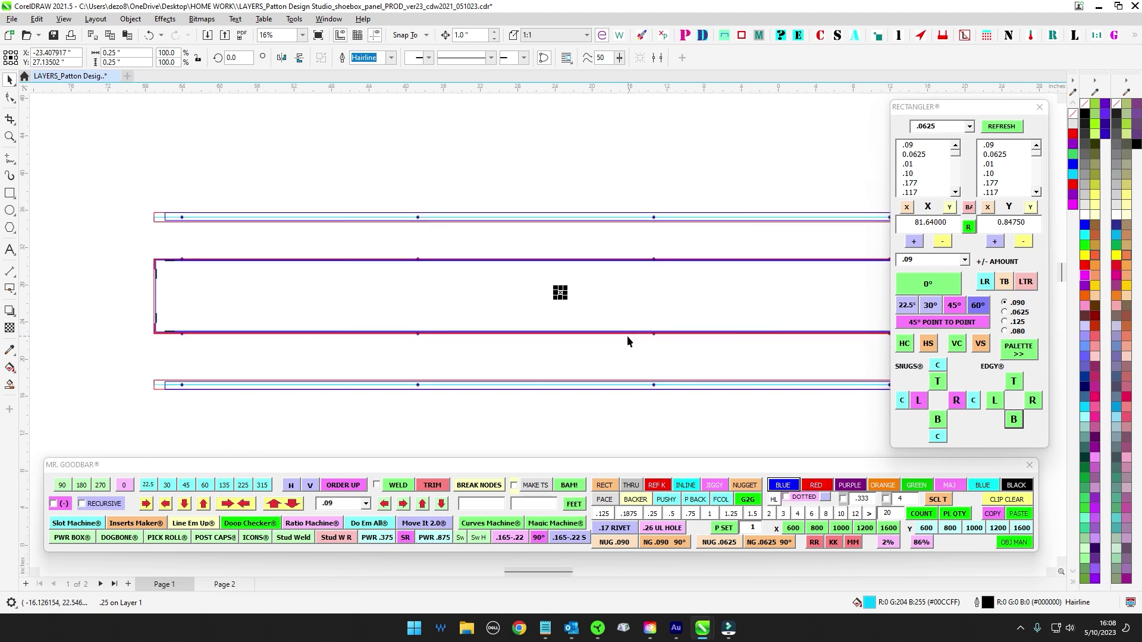
scroll(589, 278, "up", 1)
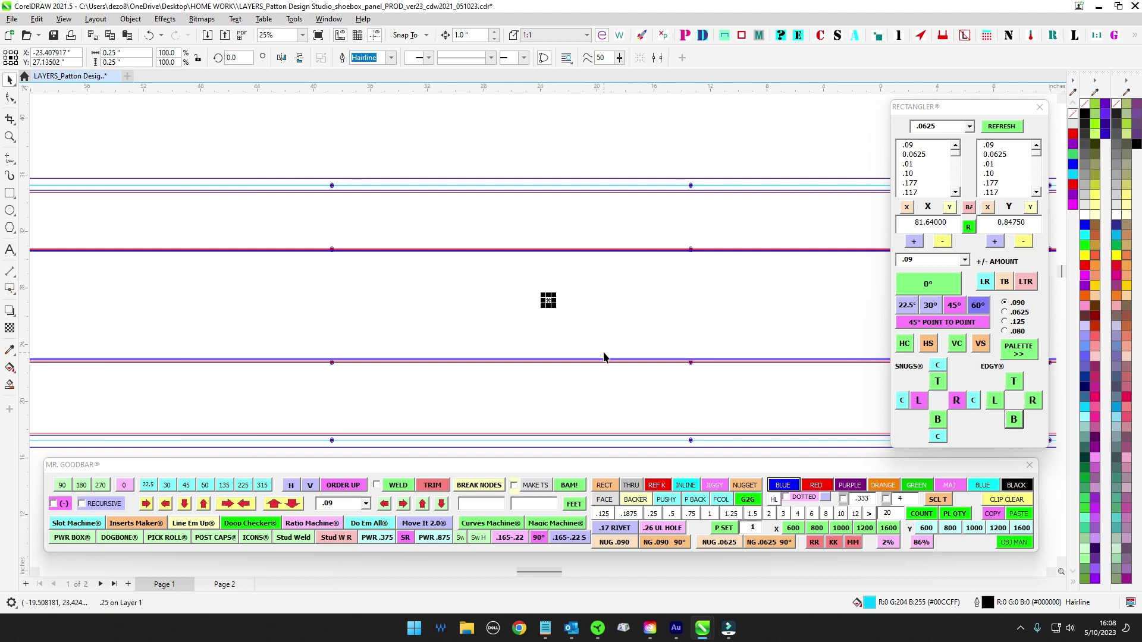
scroll(625, 333, "down", 1)
left_click_drag(620, 335, 639, 327)
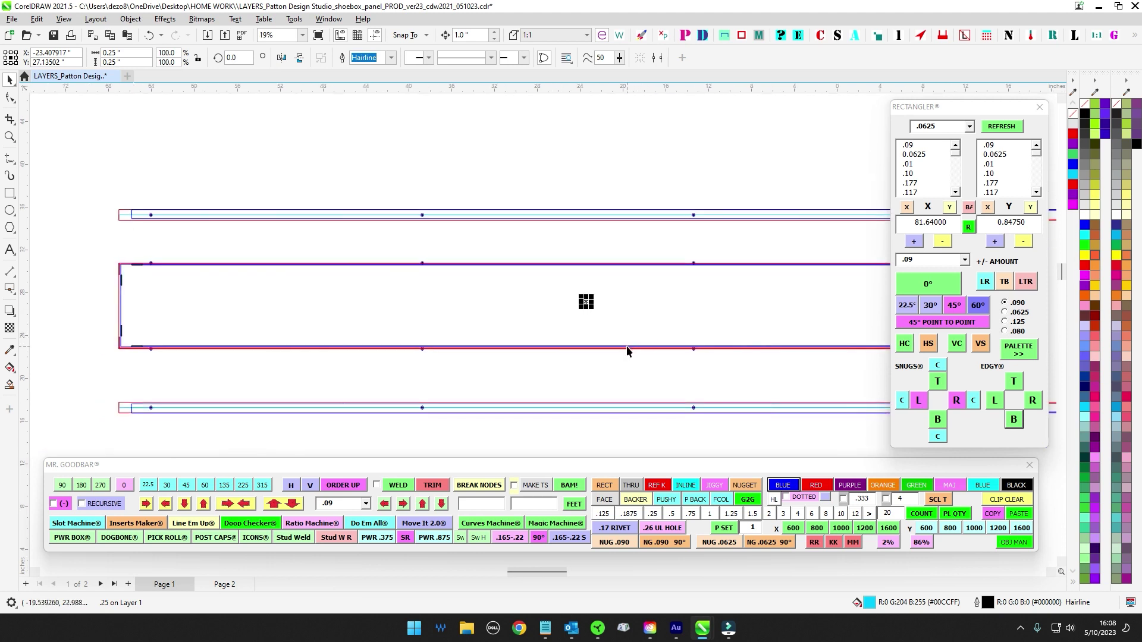
scroll(619, 324, "up", 2)
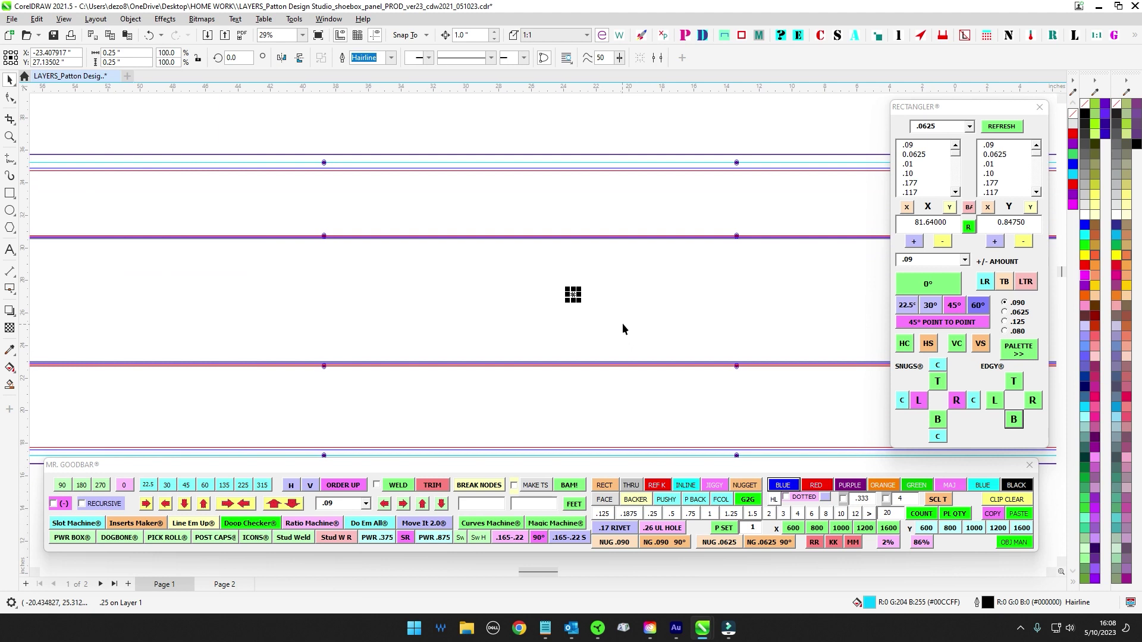
scroll(625, 319, "down", 1)
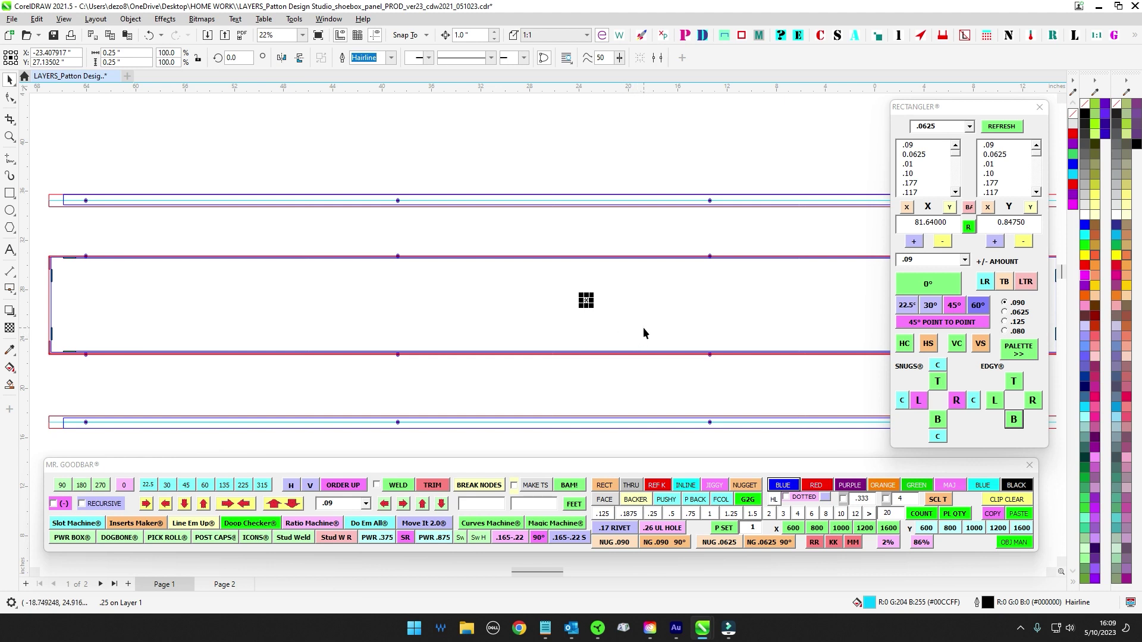
scroll(621, 312, "up", 2)
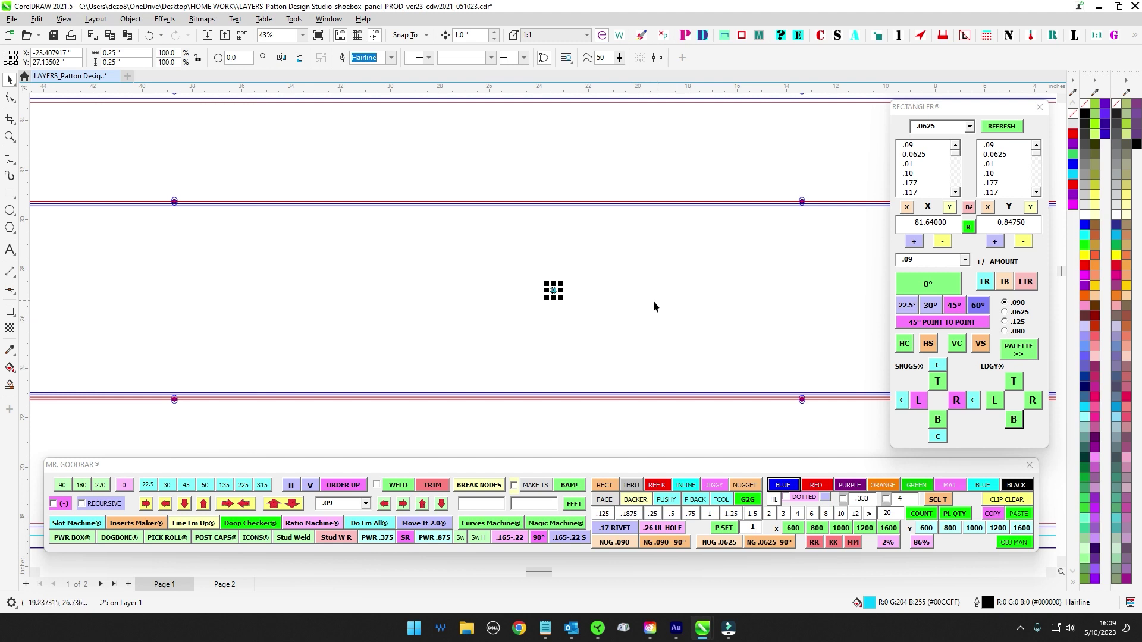
Step: Add a 0.3125 inch hole circle and move it just to the right of the 0.25 inch circle in the front view
left_click(632, 297)
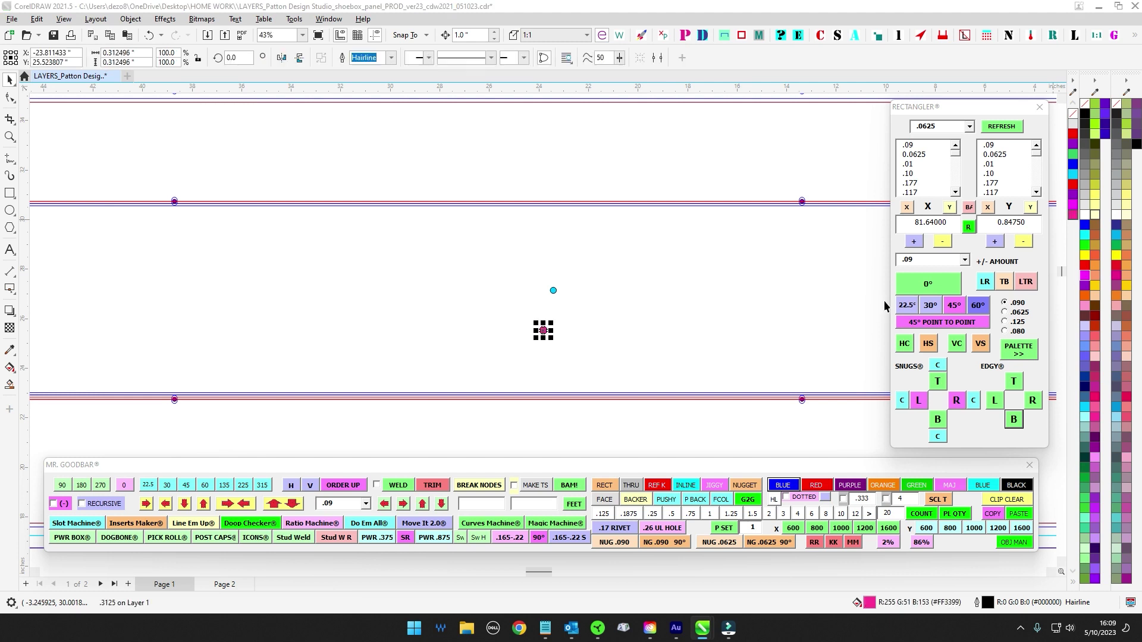
scroll(583, 325, "up", 2)
left_click_drag(516, 335, 576, 270)
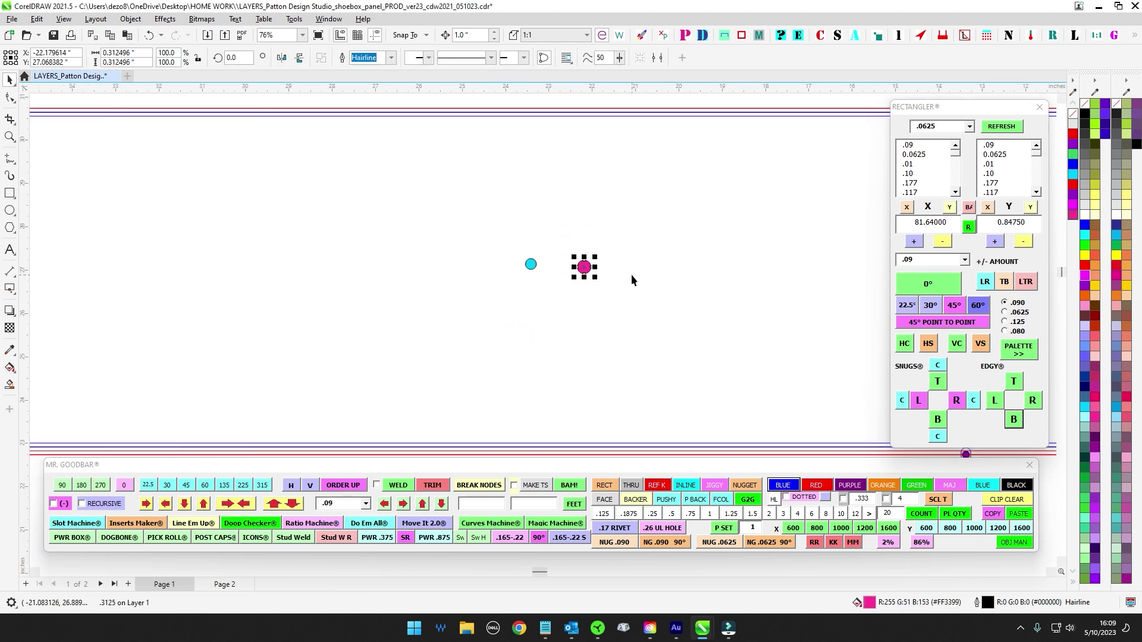
scroll(632, 275, "down", 3)
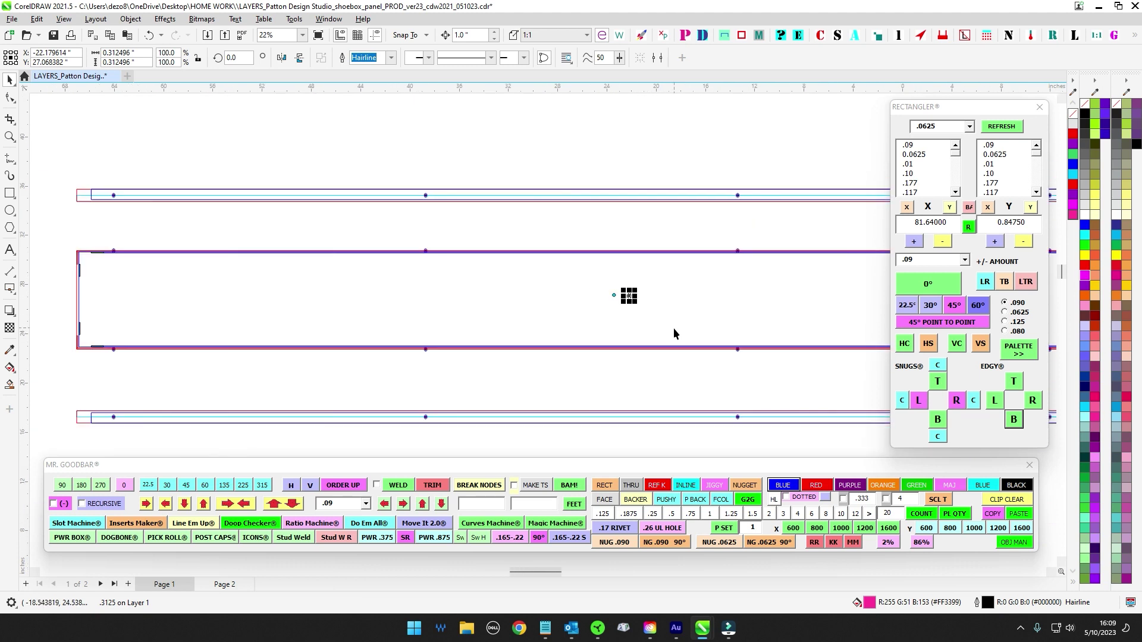
left_click_drag(674, 329, 688, 314)
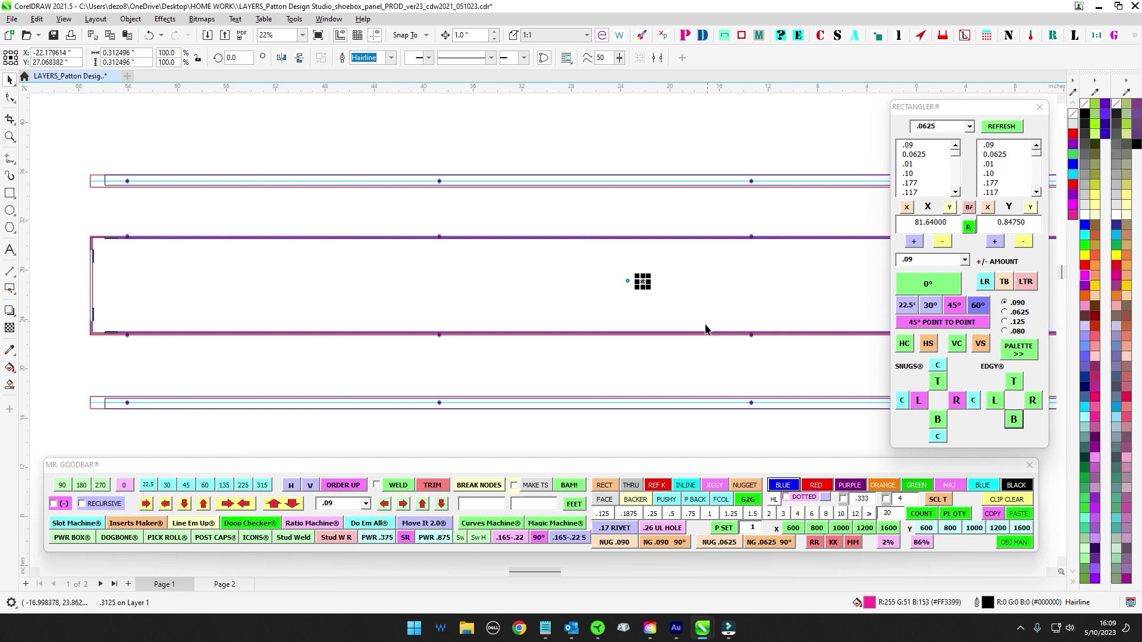
scroll(665, 275, "up", 5)
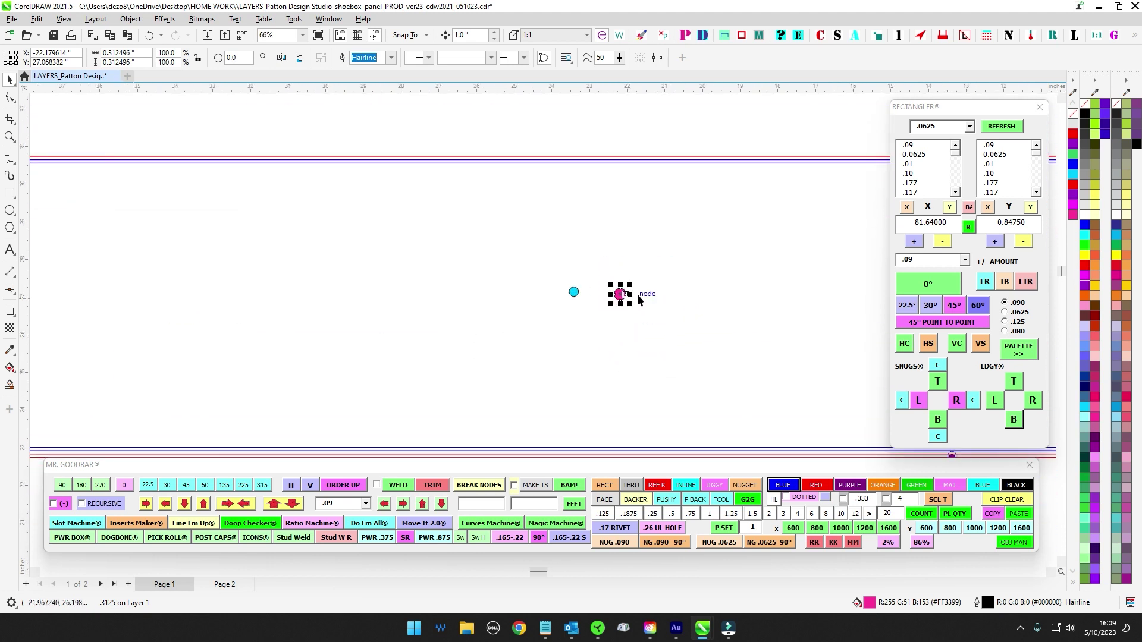
scroll(637, 296, "up", 4)
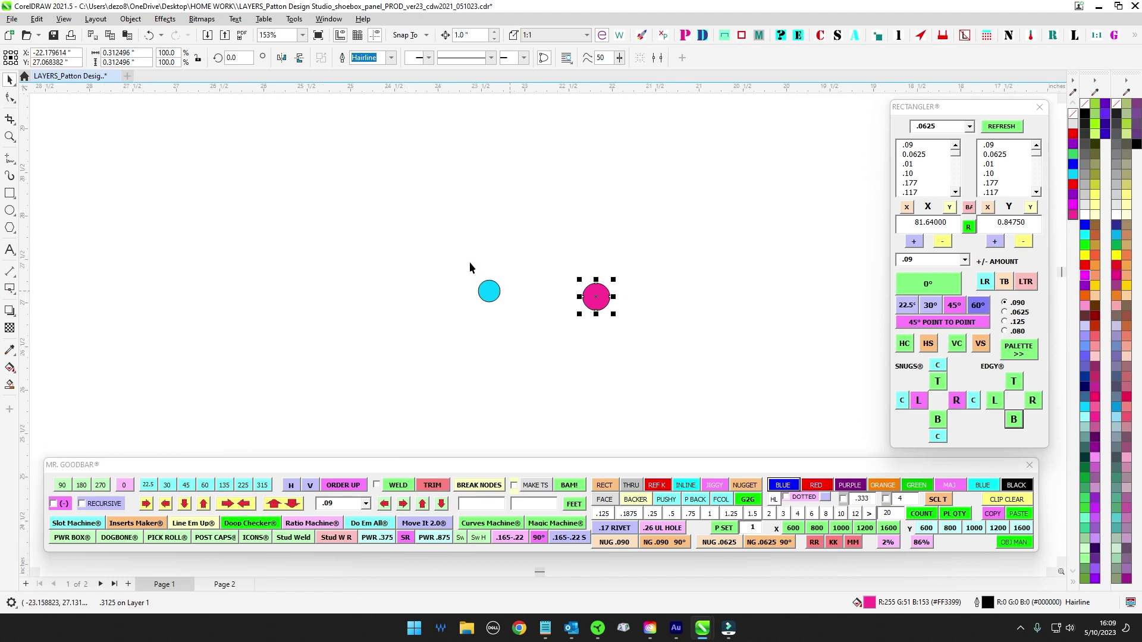
Step: Centre the 0.25 inch circle on the 0.3125 inch circle to compare their sizes
left_click_drag(489, 292, 595, 296)
scroll(608, 289, "up", 6)
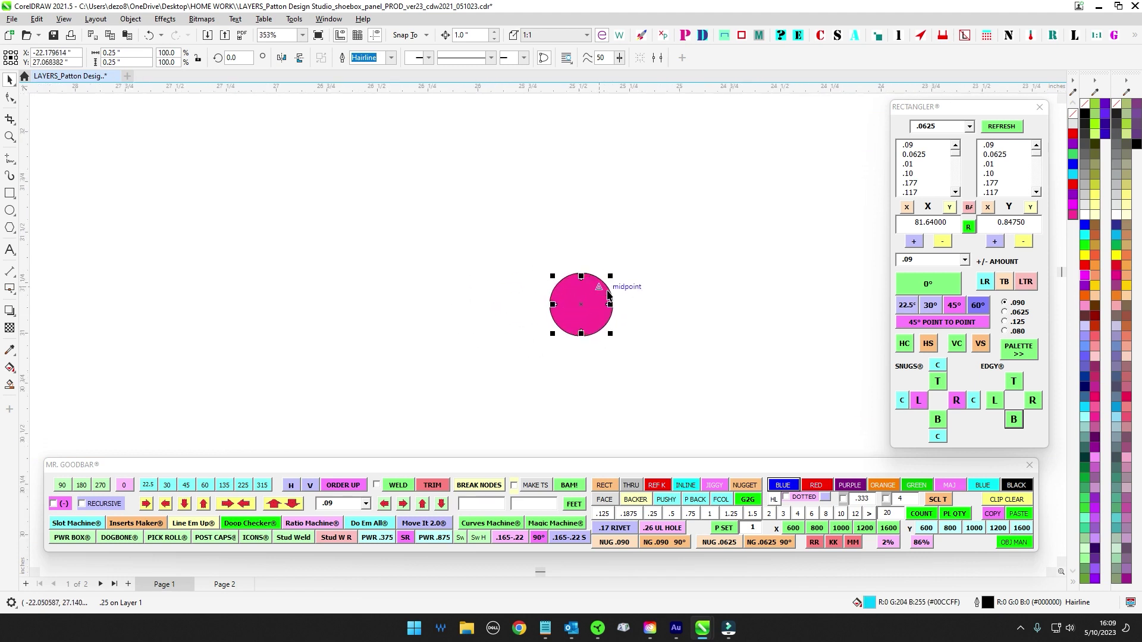
left_click(638, 266)
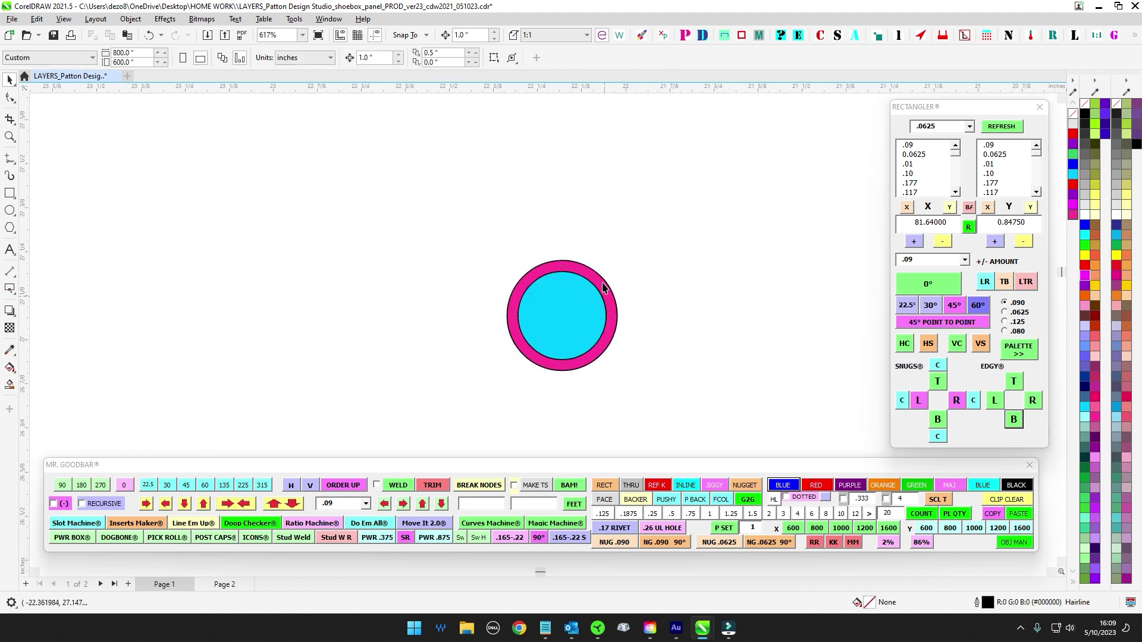
Step: Add a 0.375 inch power-hole circle, move it to the left of the others and centre the 0.25 inch circle on it for comparison
left_click(376, 538)
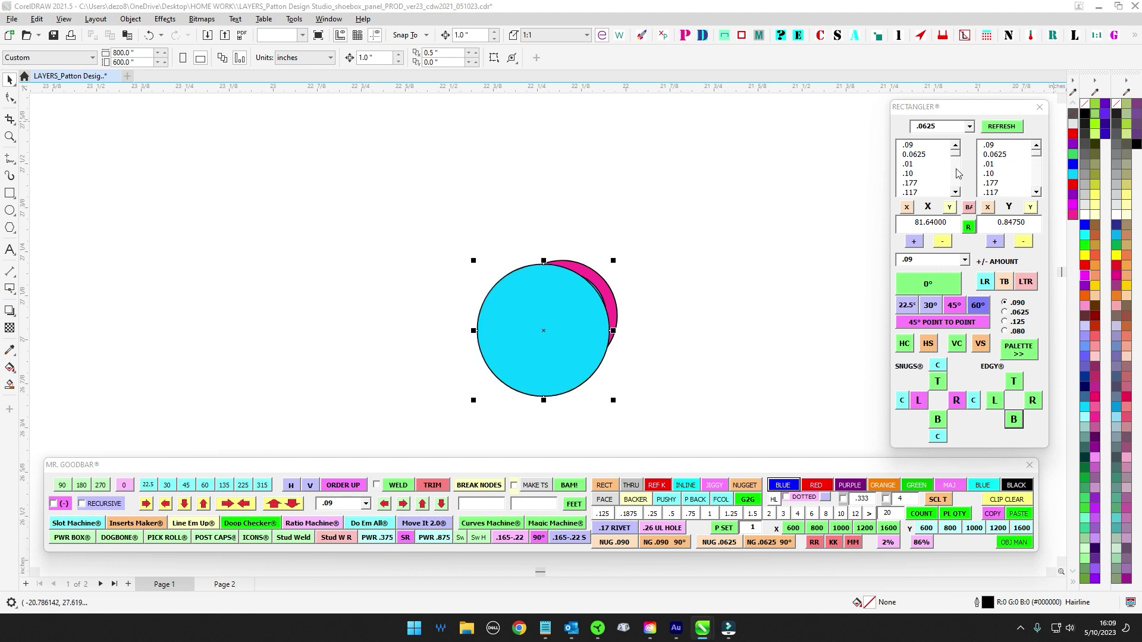
scroll(538, 298, "down", 4)
left_click_drag(542, 316, 388, 294)
left_click(558, 308)
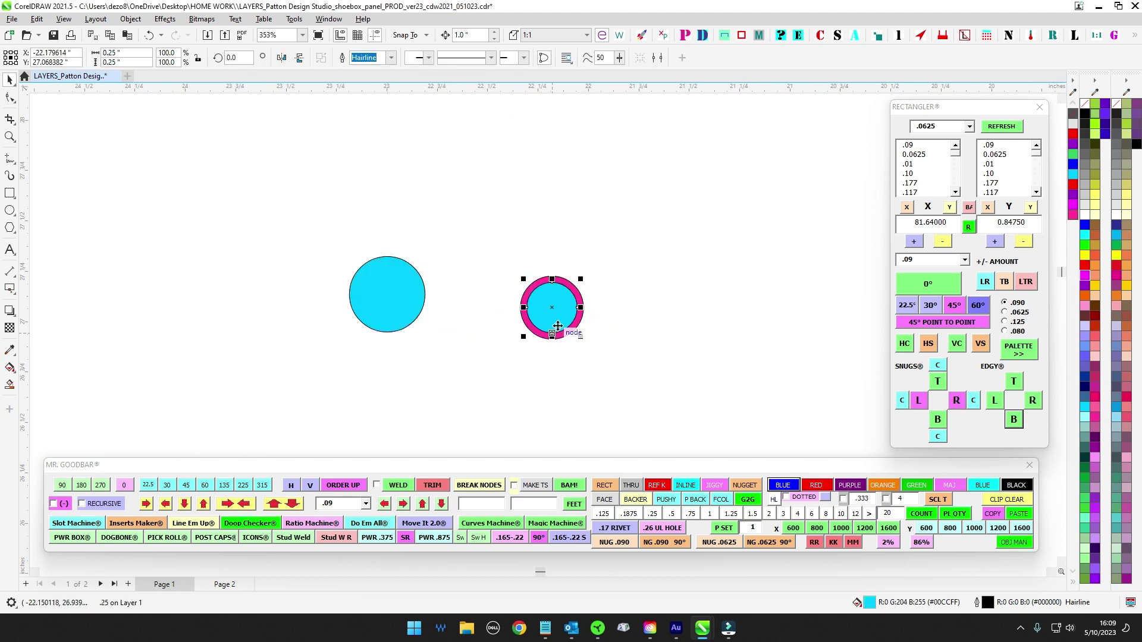
left_click_drag(558, 308, 387, 295)
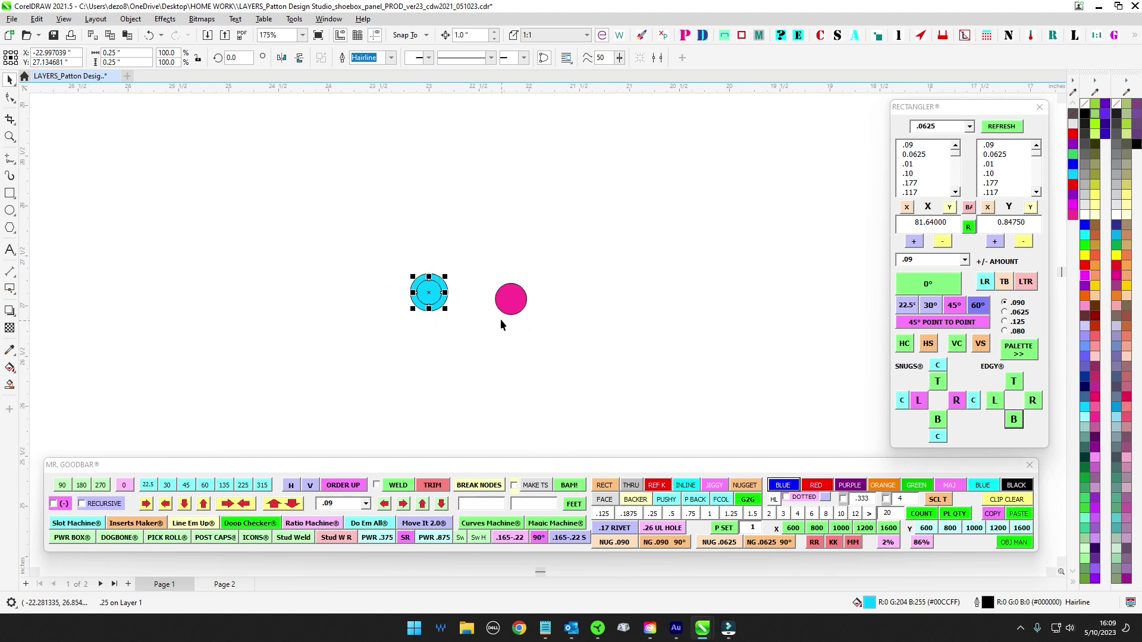
scroll(398, 264, "up", 3)
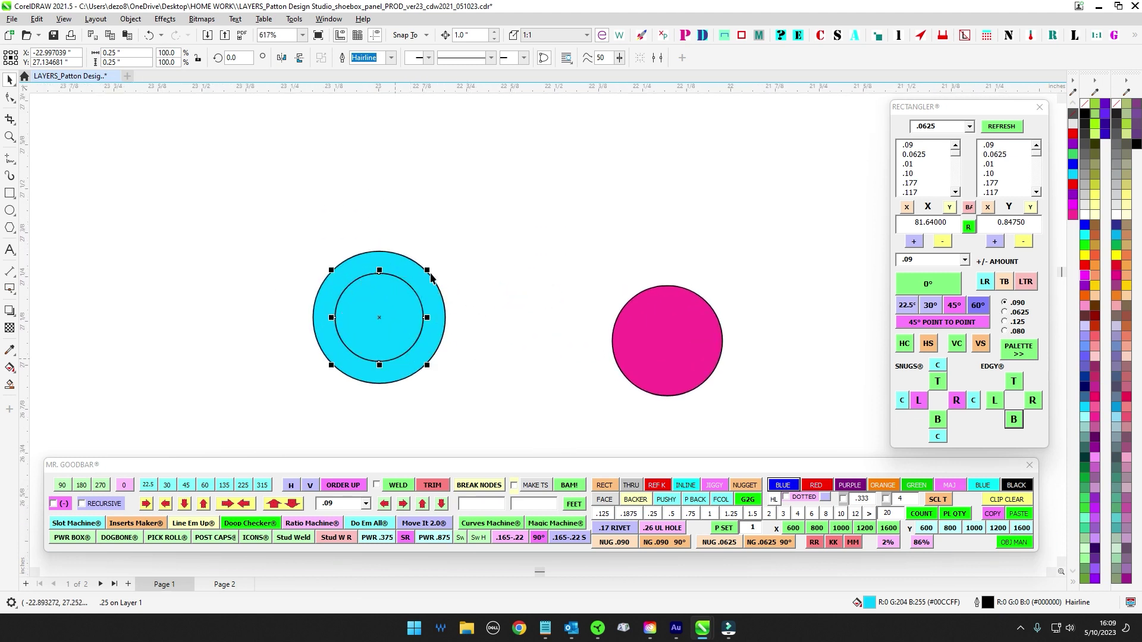
scroll(473, 294, "down", 3)
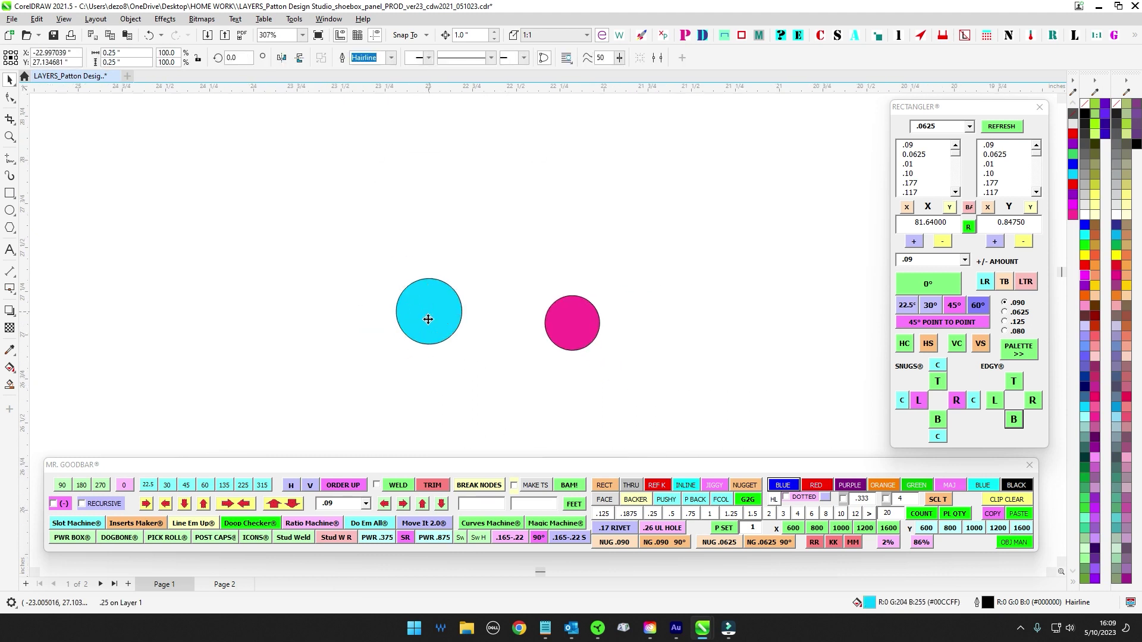
Step: Delete the three comparison hole circles from the front view
left_click(582, 326)
key("Delete")
left_click_drag(349, 250, 549, 412)
key("Delete")
scroll(519, 361, "down", 12)
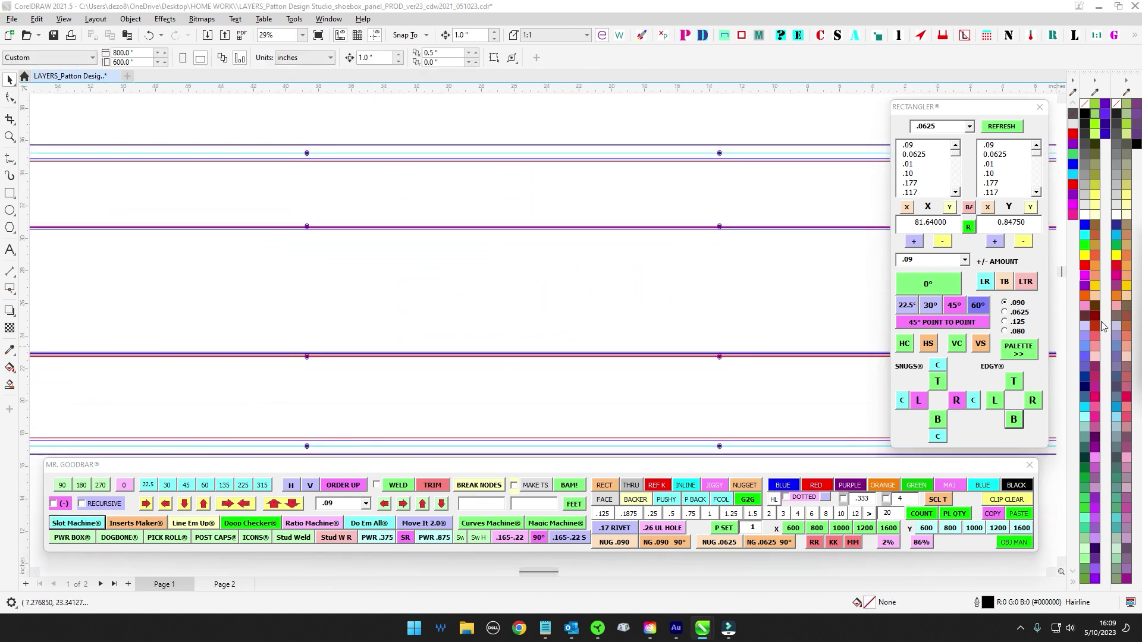
Step: Create a horizontal roval with Slot Machine, using a .375 fastener diameter and 0 wiggle room
left_click(76, 524)
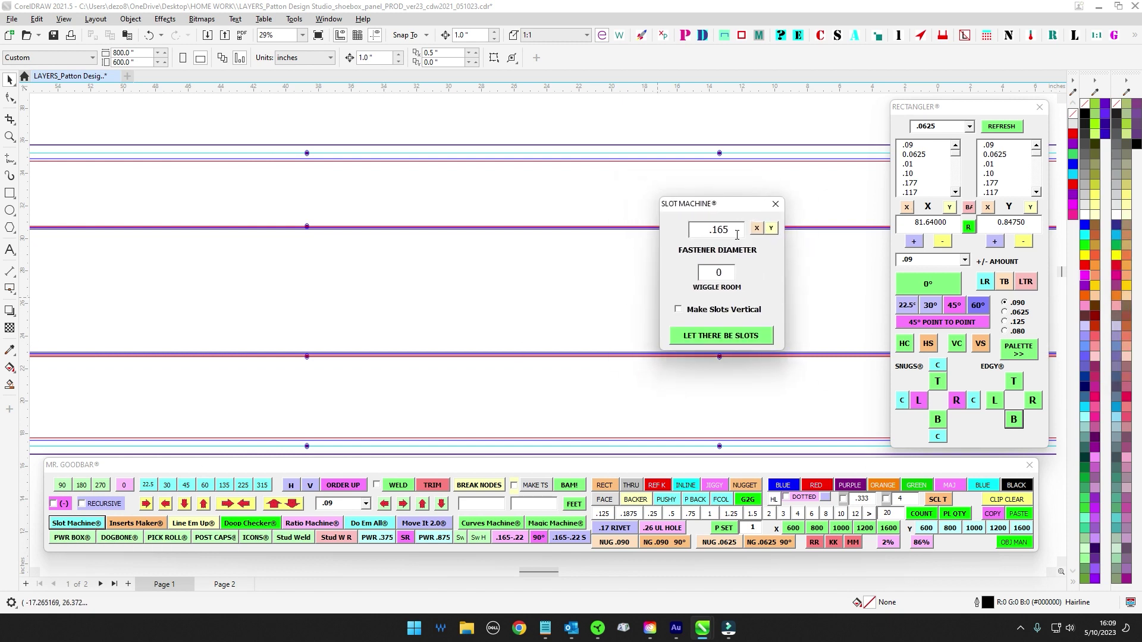
type(".375")
left_click(727, 334)
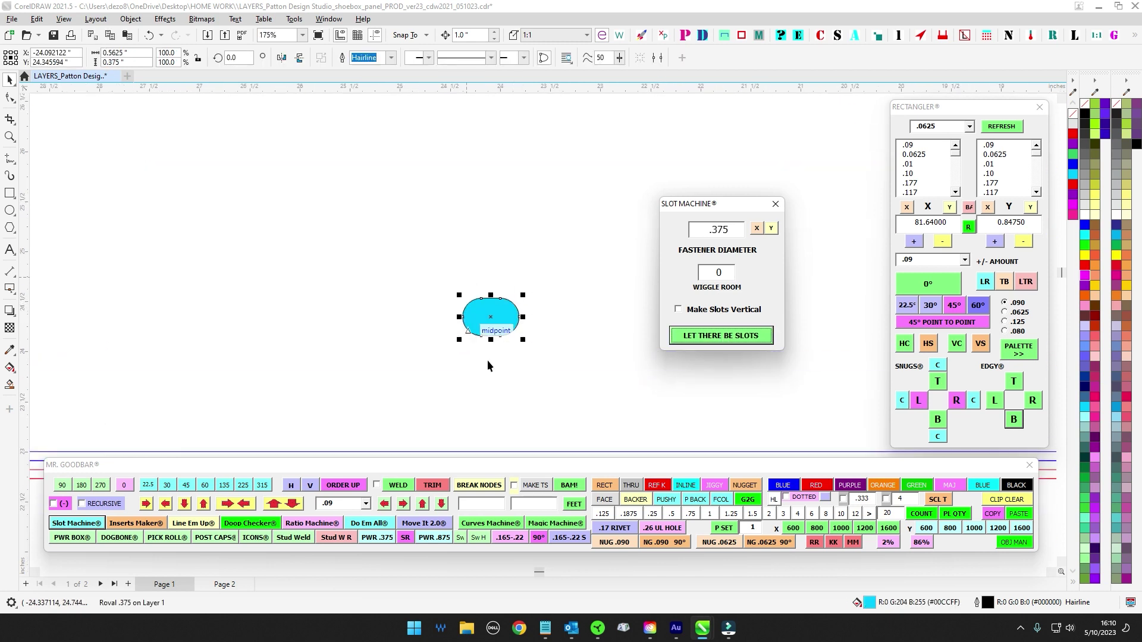
Step: Move the .375 roval inside the front view near the second roval group from the left, and place a copy vertically in line with it
scroll(495, 305, "down", 4)
left_click_drag(496, 306, 301, 326)
scroll(200, 209, "up", 2)
scroll(292, 173, "down", 1)
right_click(301, 327)
scroll(337, 278, "down", 3)
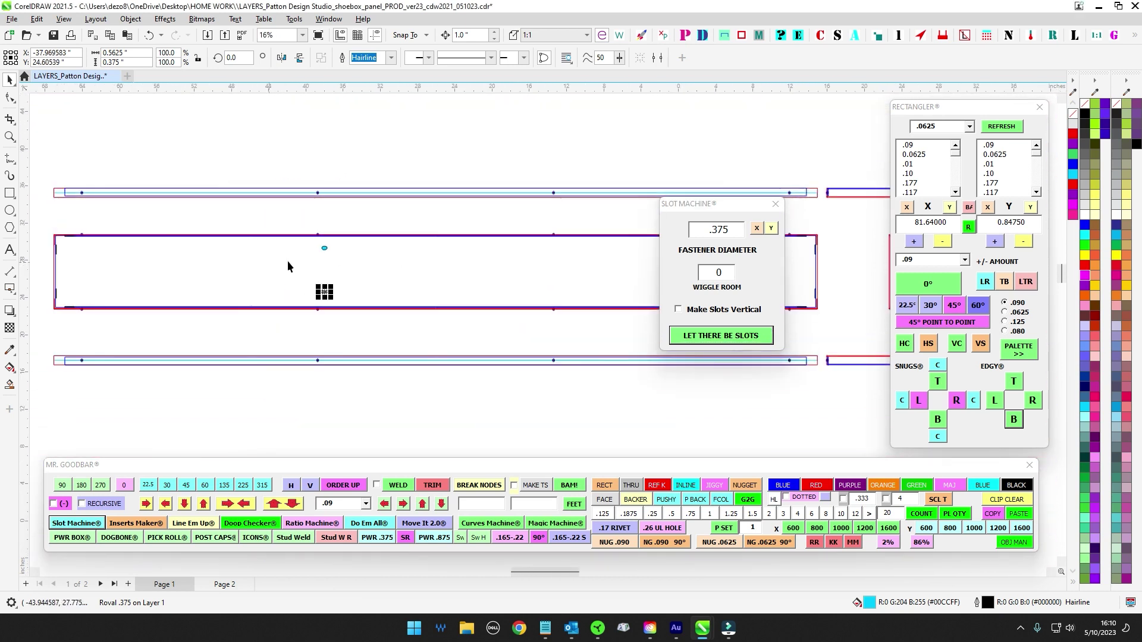
scroll(326, 263, "up", 3)
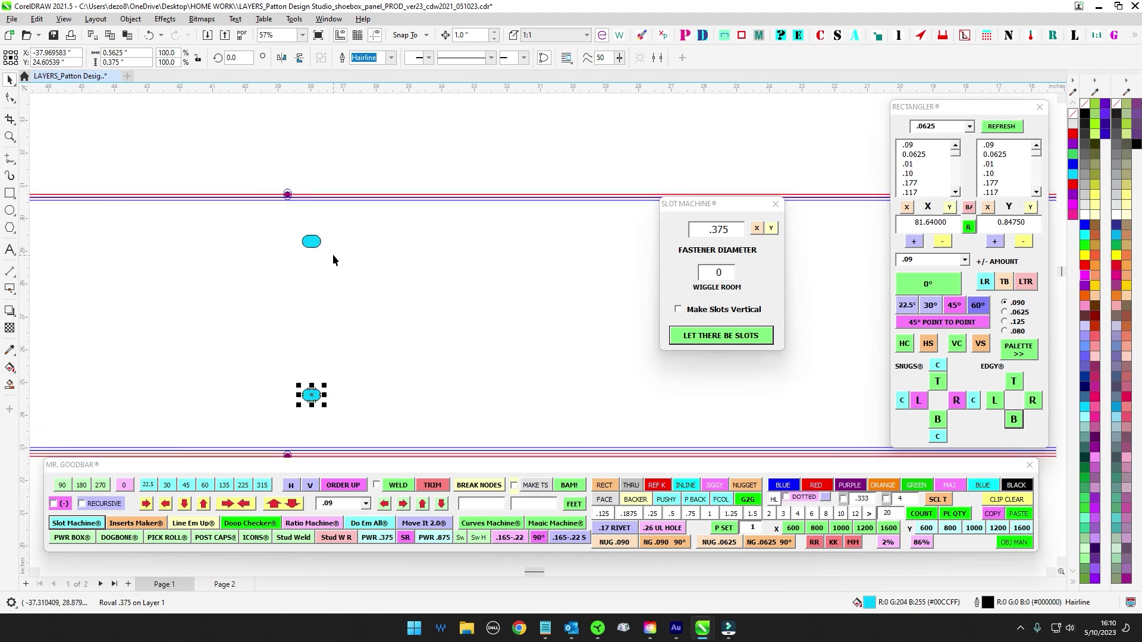
Step: Delete the two .375 rovals from the front view and move the Slot Machine window out of the way
scroll(334, 241, "down", 1)
left_click_drag(287, 231, 380, 365)
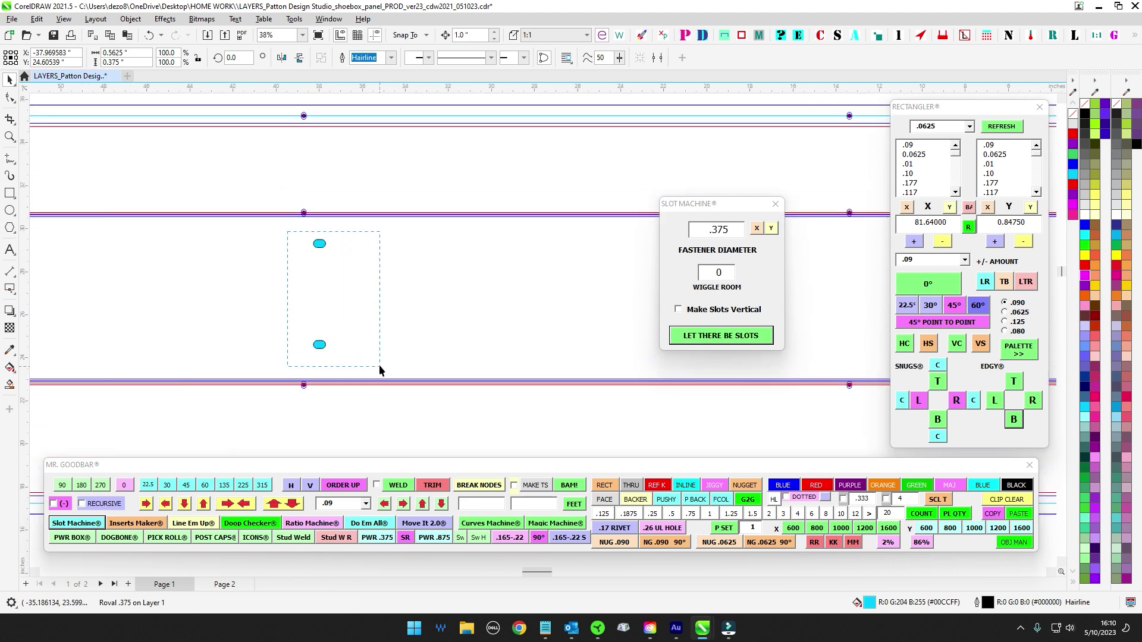
key("Delete")
scroll(480, 304, "down", 2)
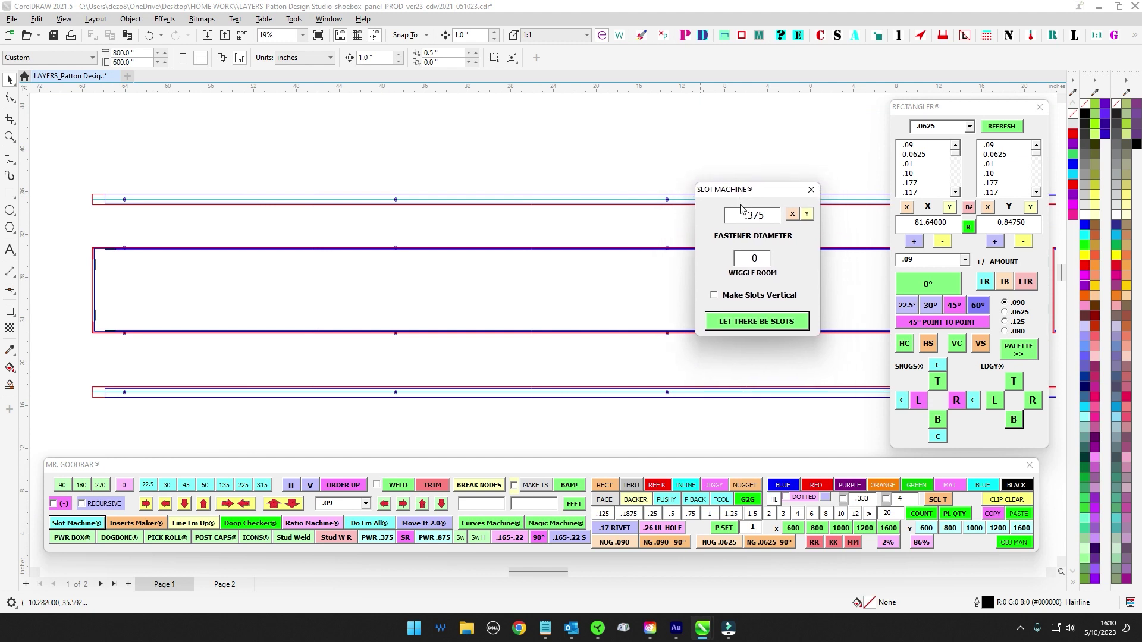
left_click_drag(754, 189, 984, 186)
Step: Add a 0.25 inch circle and try selecting it together with the front view's inner rectangle for alignment
scroll(734, 264, "up", 1)
left_click_drag(707, 251, 649, 257)
scroll(626, 161, "up", 1)
scroll(620, 225, "down", 1)
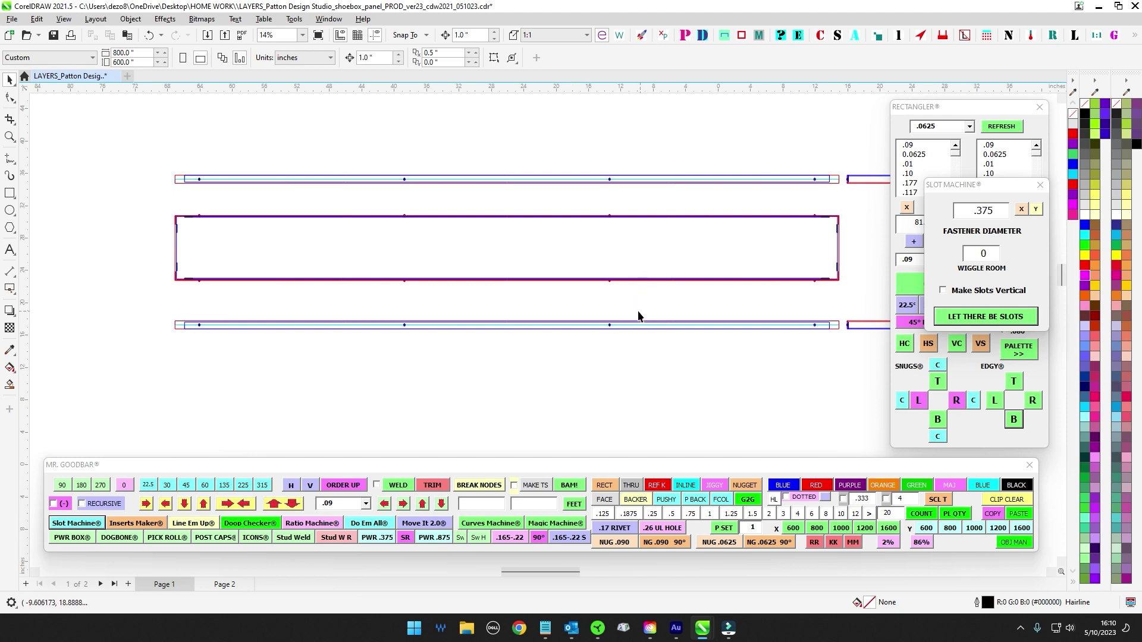
left_click(650, 514)
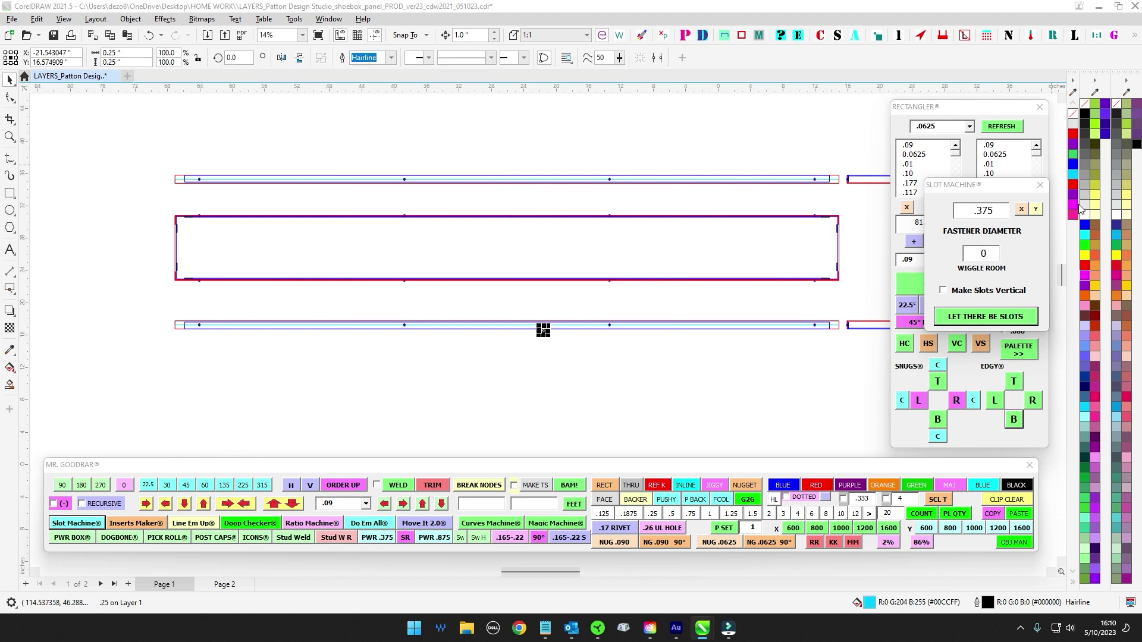
scroll(822, 248, "up", 1)
left_click(816, 248, "shift")
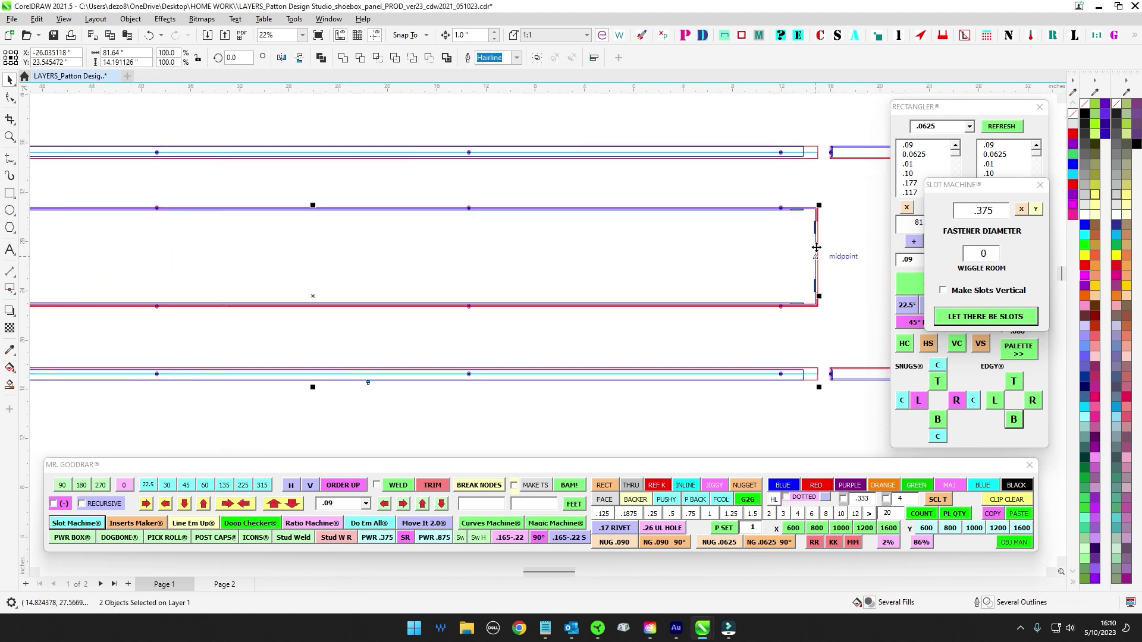
left_click_drag(403, 393, 350, 339)
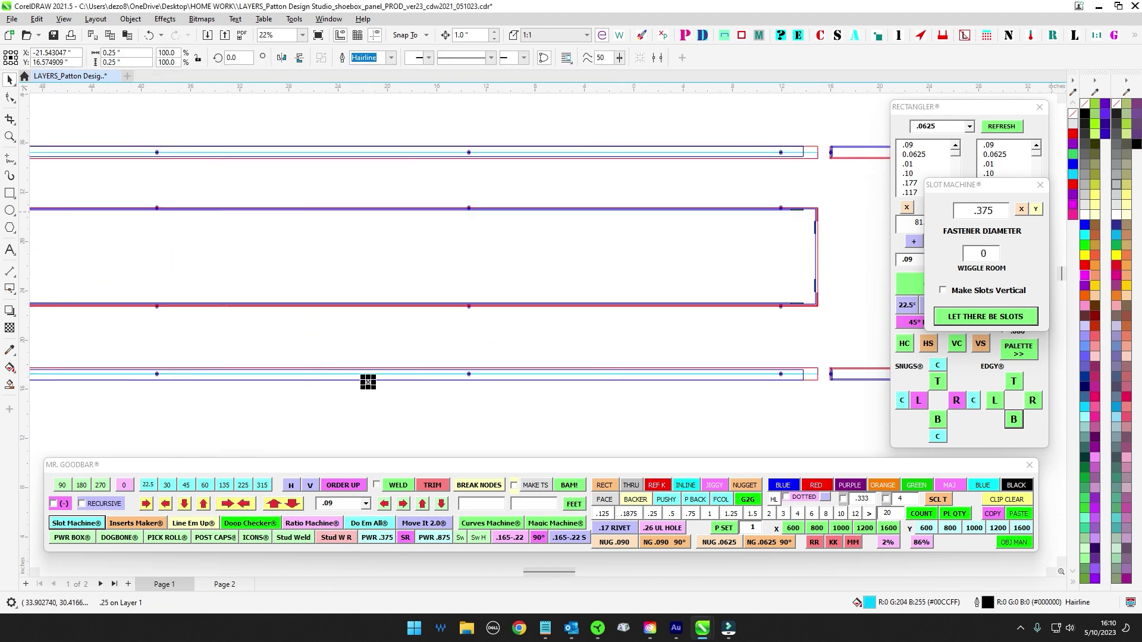
Step: Replace the 0.25 inch circle with a new one from Launch Pad, placed inside the front view, and move Launch Pad aside
left_click(642, 35)
left_click_drag(818, 65, 759, 73)
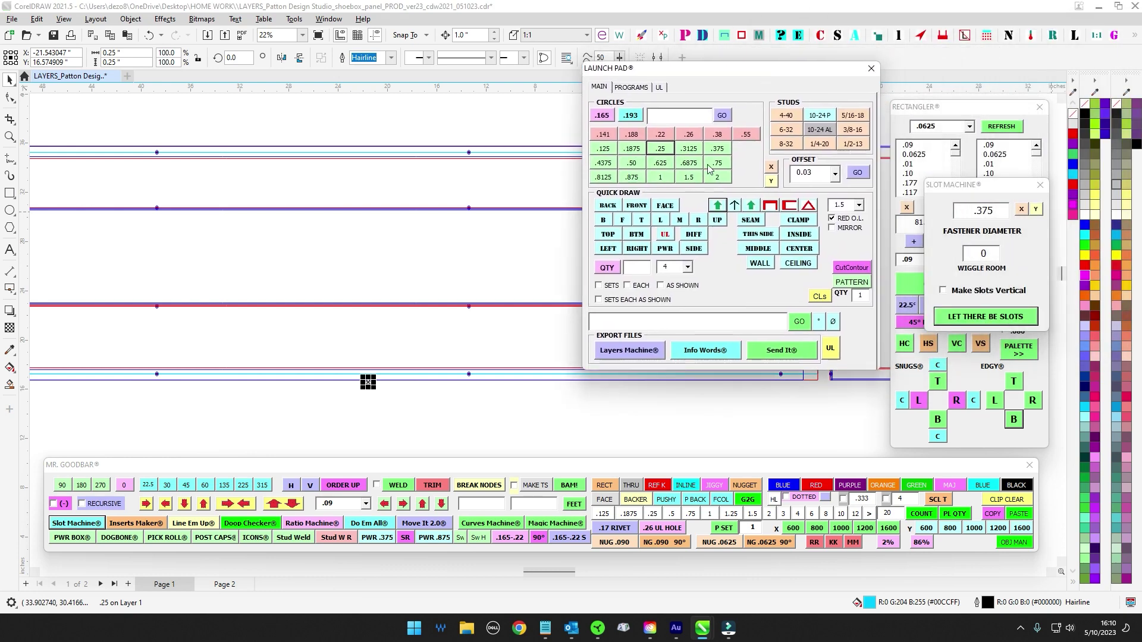
left_click(371, 382)
key("Delete")
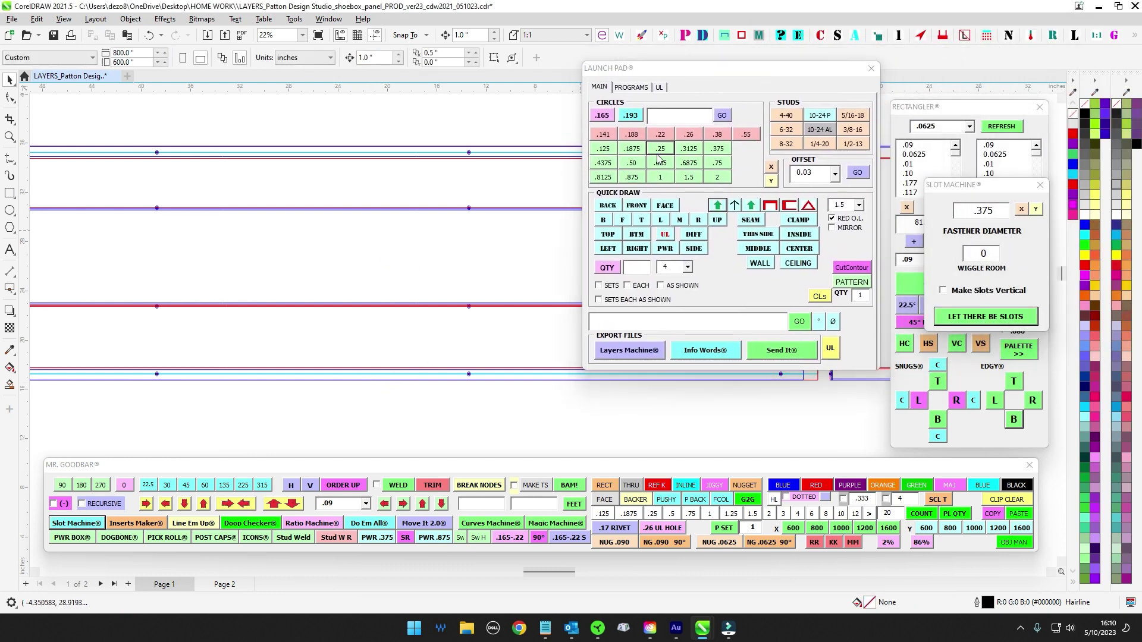
left_click(662, 152)
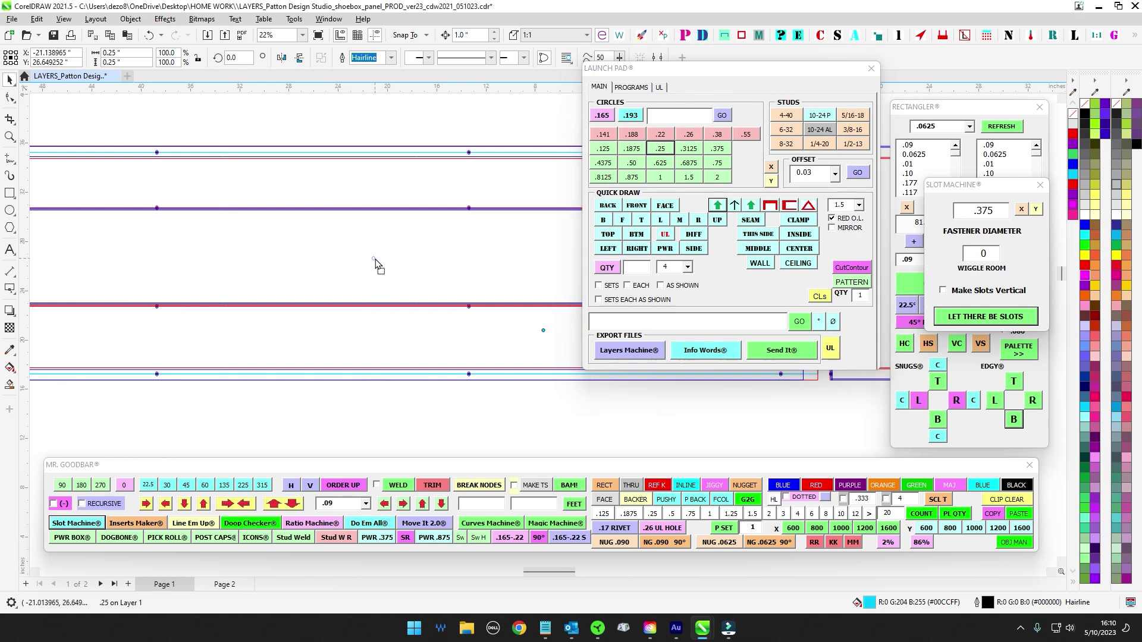
left_click_drag(754, 70, 1141, 89)
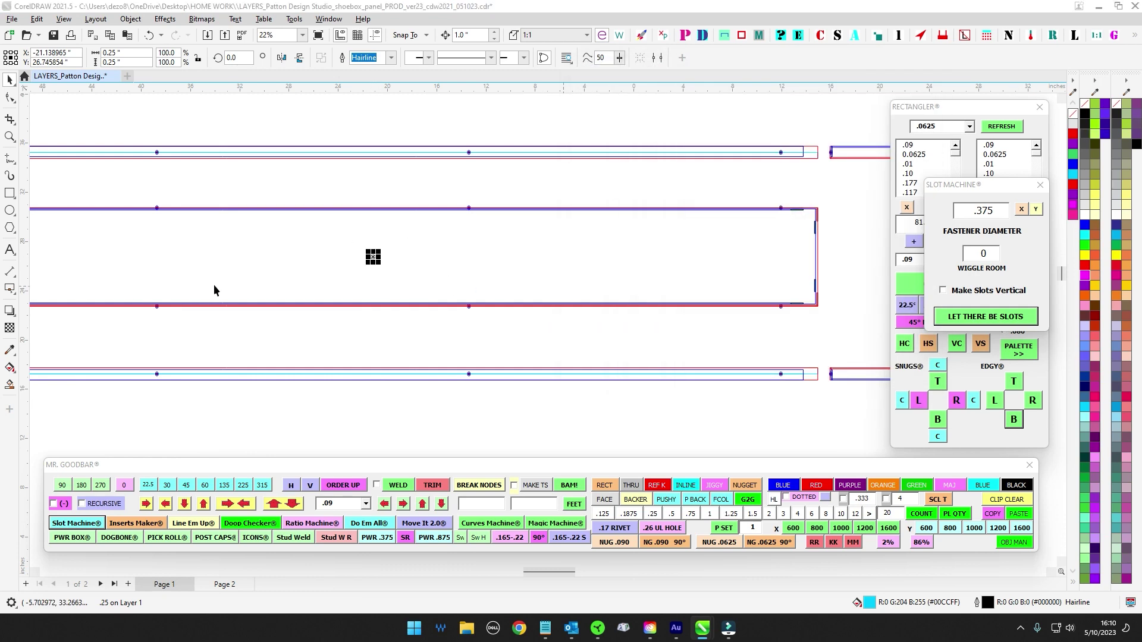
Step: Examine the end view beside the front view, especially the roval group and flange lines at its lower end
scroll(214, 290, "up", 1)
left_click(836, 245, "shift")
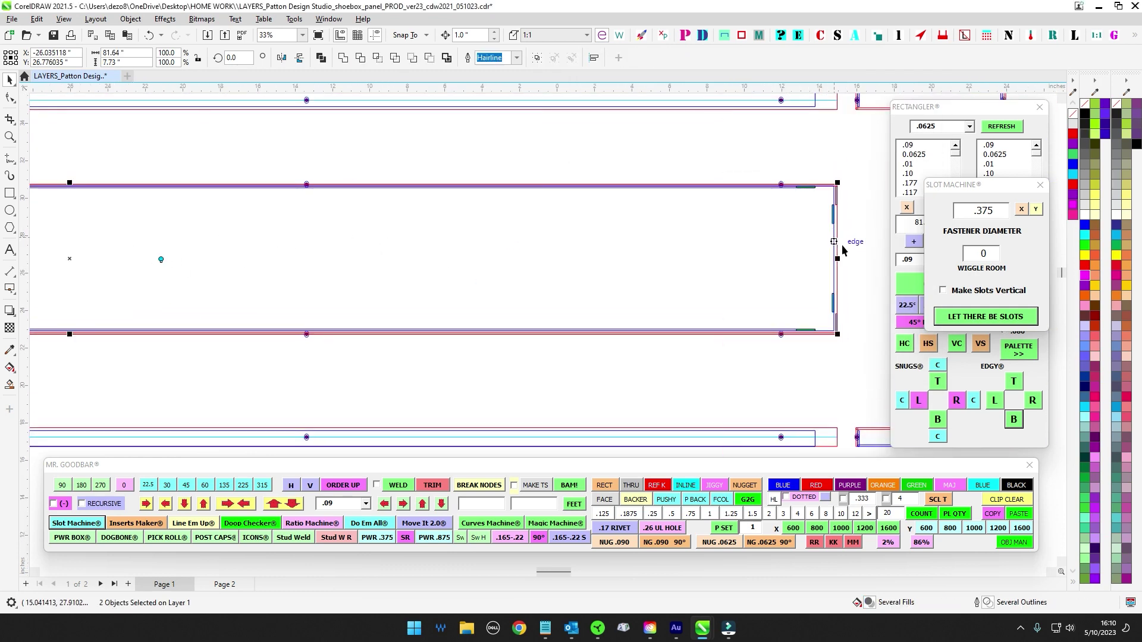
left_click(868, 248)
scroll(768, 275, "up", 4)
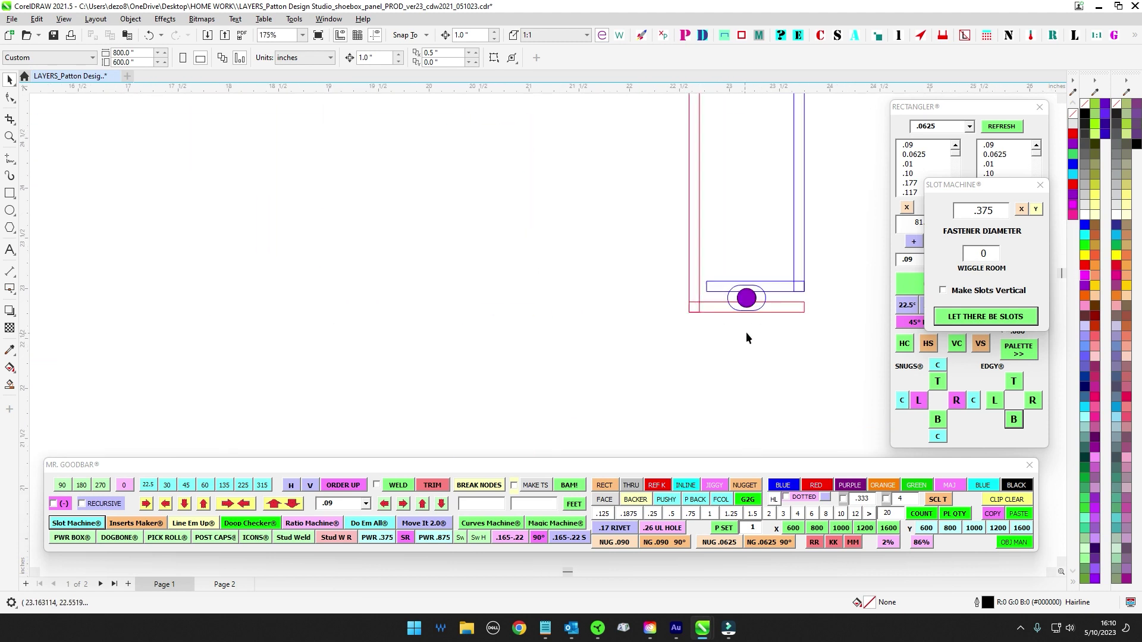
scroll(645, 297, "up", 2)
scroll(657, 314, "down", 2)
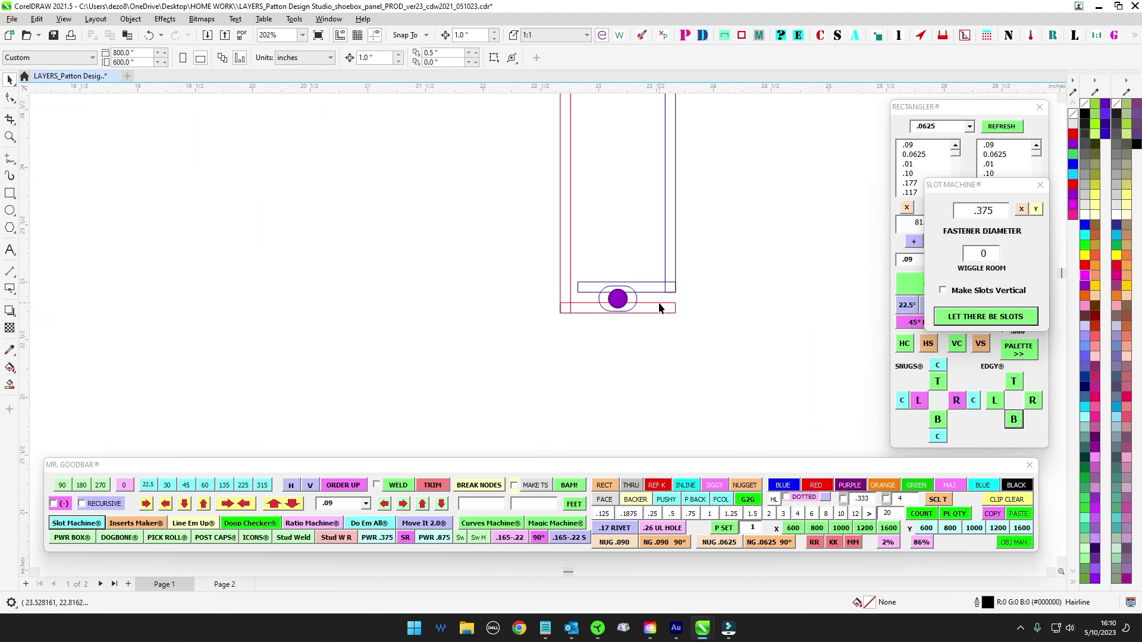
left_click(662, 314)
scroll(662, 314, "down", 3)
scroll(690, 356, "up", 1)
left_click(718, 356)
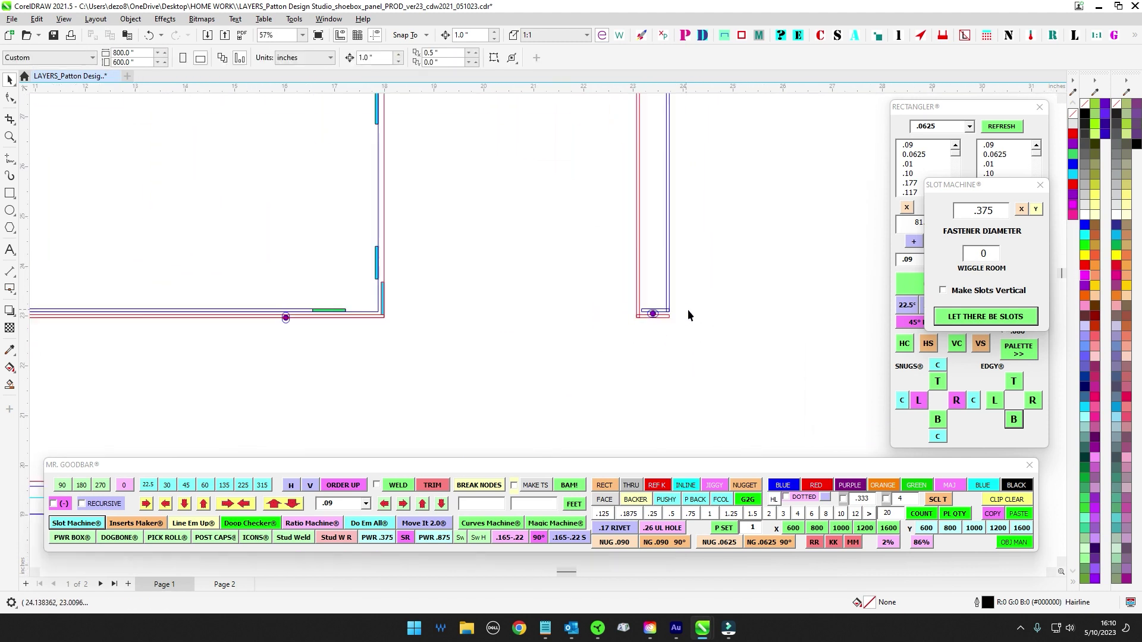
scroll(688, 309, "down", 2)
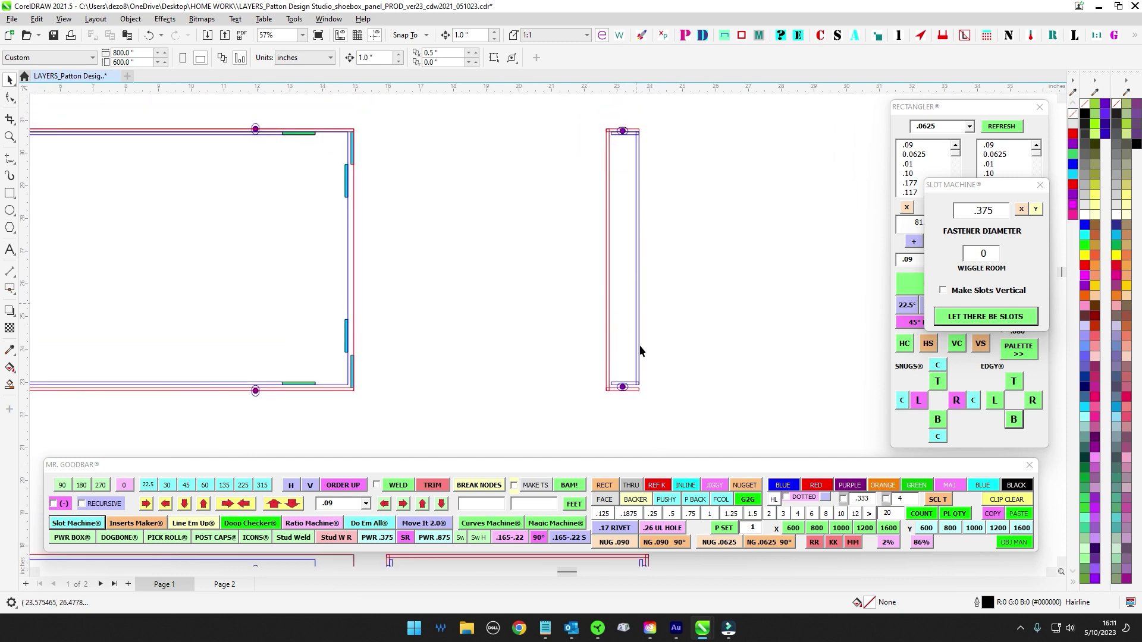
scroll(478, 338, "down", 1)
Step: Align the 0.25 inch circle to the centre of the front view's inner 81.64 by 7.73 inch rectangle
left_click_drag(424, 384, 747, 343)
left_click_drag(263, 283, 461, 276)
left_click_drag(315, 230, 387, 280)
left_click_drag(583, 268, 486, 257)
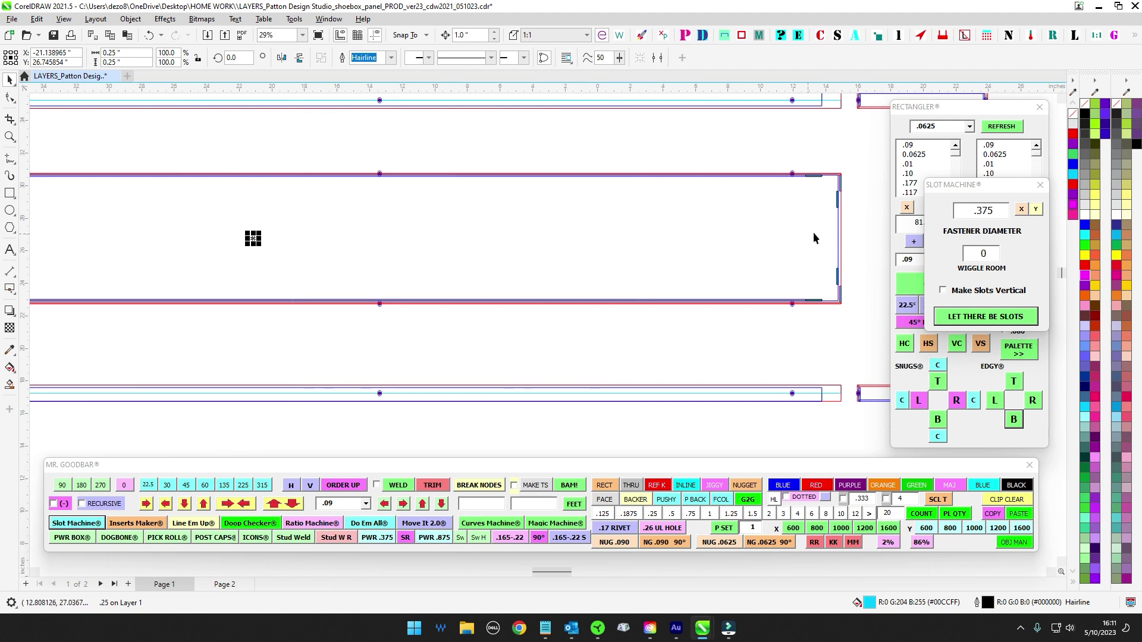
left_click(838, 227, "shift")
scroll(706, 246, "down", 2)
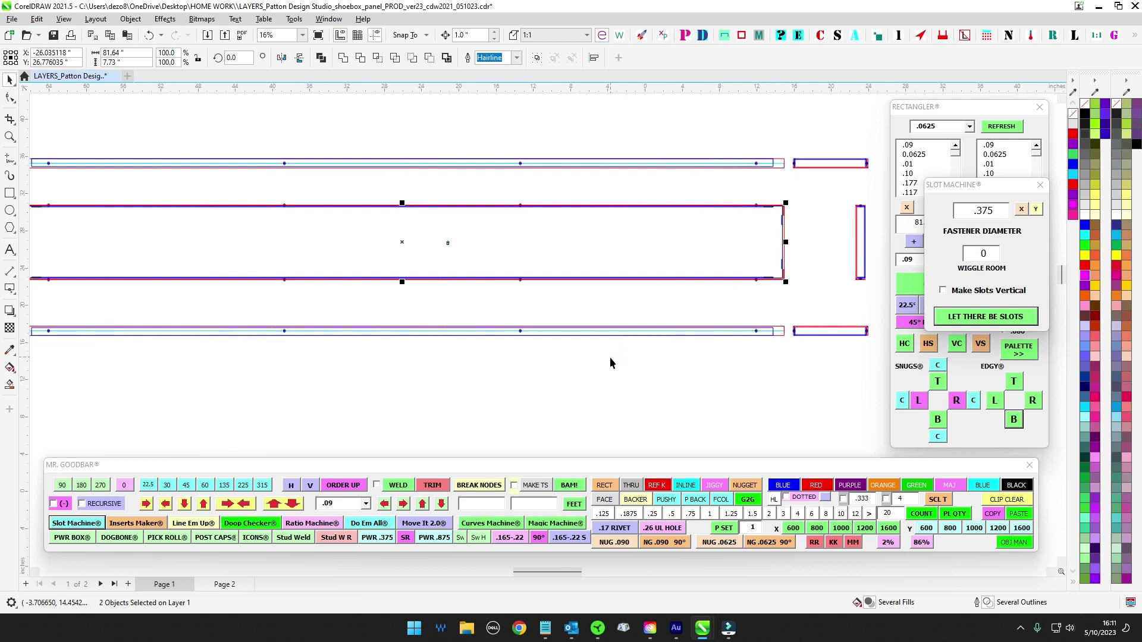
scroll(415, 227, "up", 2)
left_click(399, 275)
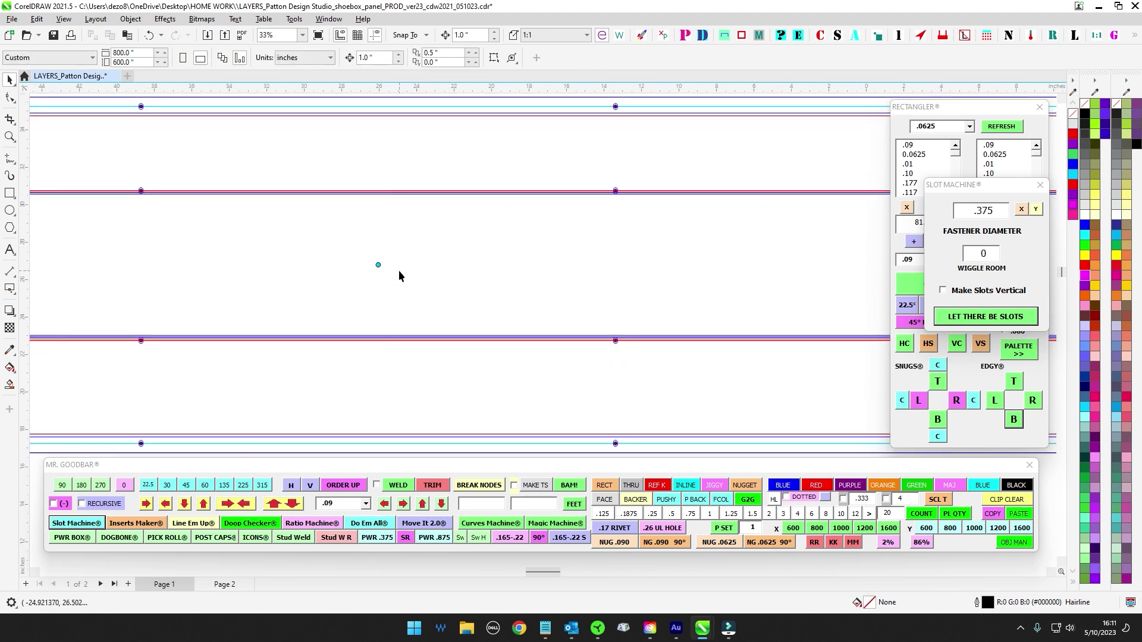
Step: Centre the 0.25 inch circle on the front view's outer 82 by 8 inch rectangle
left_click(376, 263)
scroll(466, 280, "down", 2)
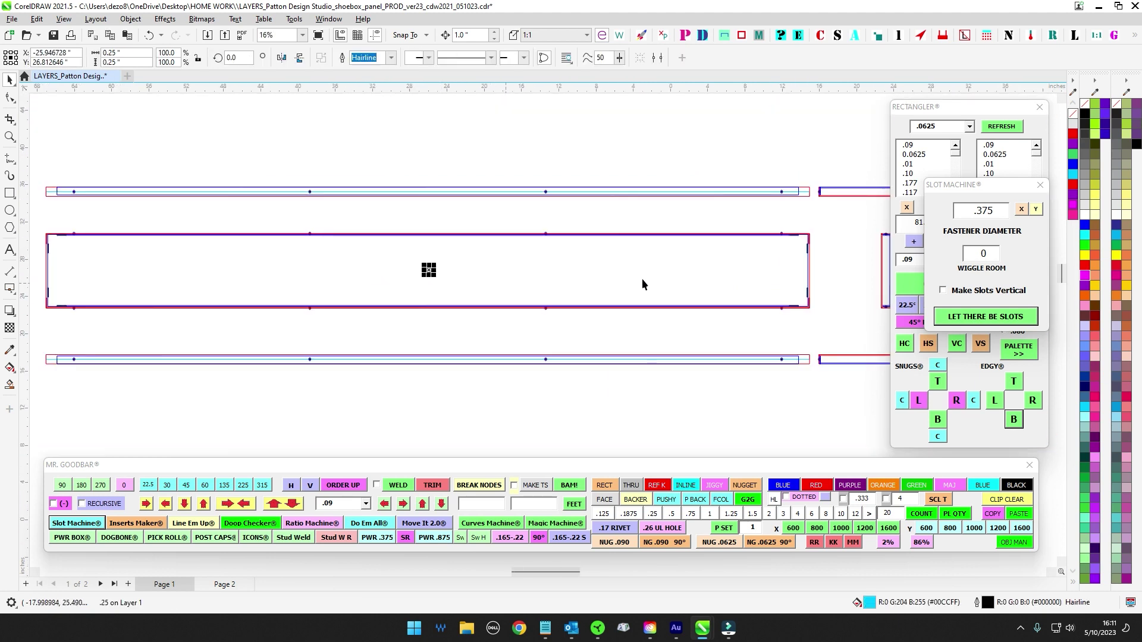
left_click(810, 265, "shift")
scroll(423, 266, "up", 4)
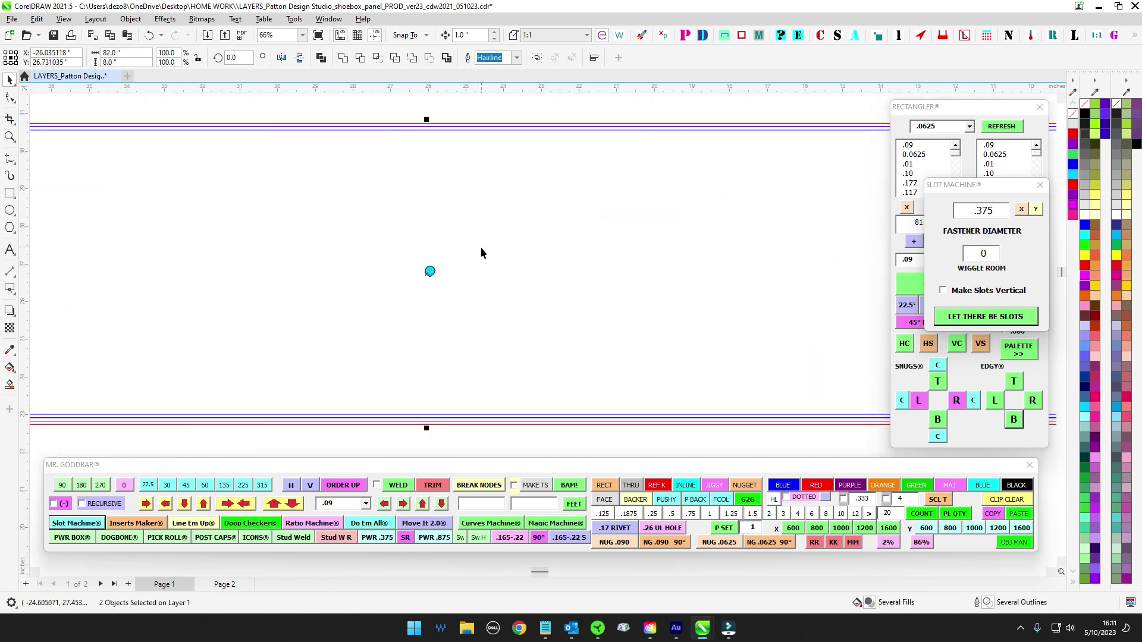
scroll(440, 261, "up", 3)
left_click(438, 261)
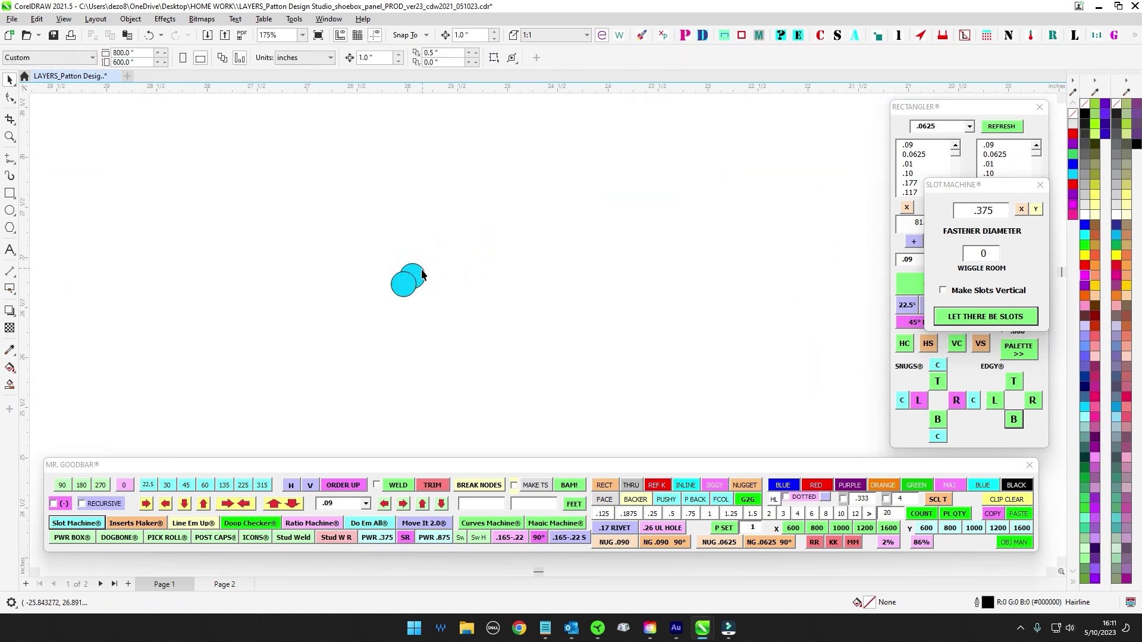
Step: Recentre the 0.25 inch circle on the front view's inner rectangle instead of the outer one
left_click(416, 280)
scroll(428, 285, "down", 5)
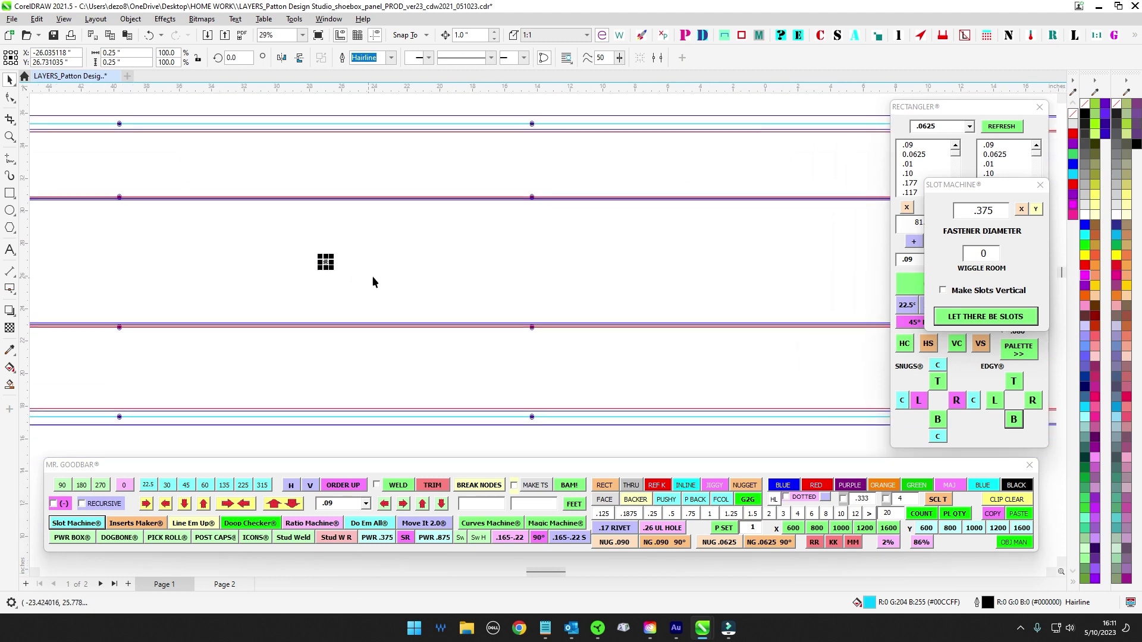
left_click_drag(650, 293, 319, 278)
scroll(636, 224, "up", 2)
left_click(648, 226, "shift")
scroll(685, 250, "down", 1)
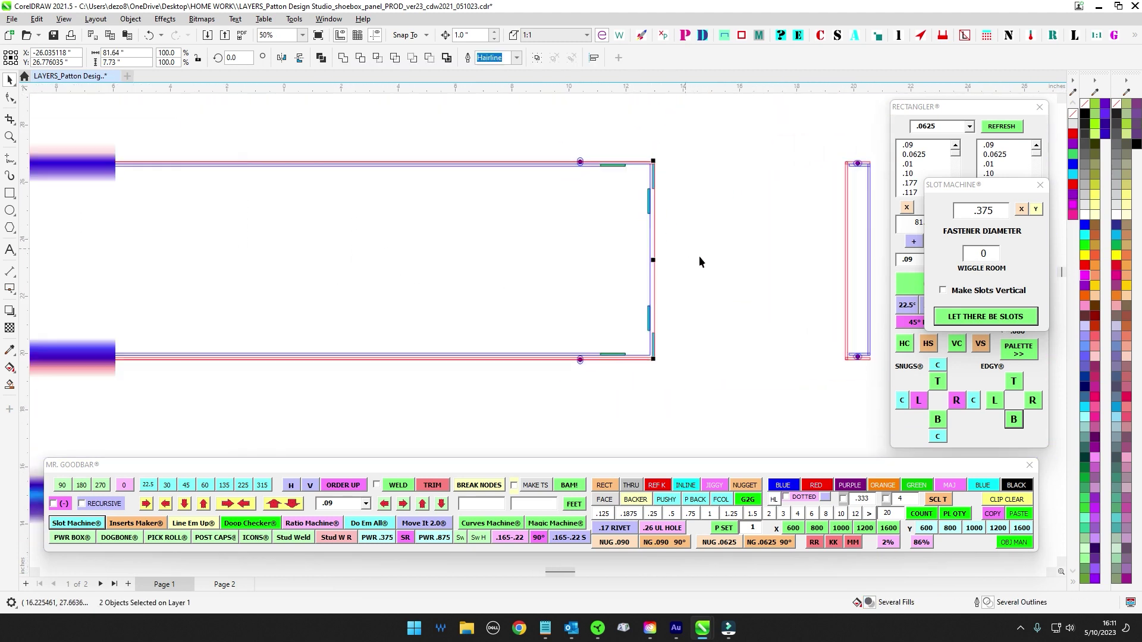
scroll(699, 262, "down", 3)
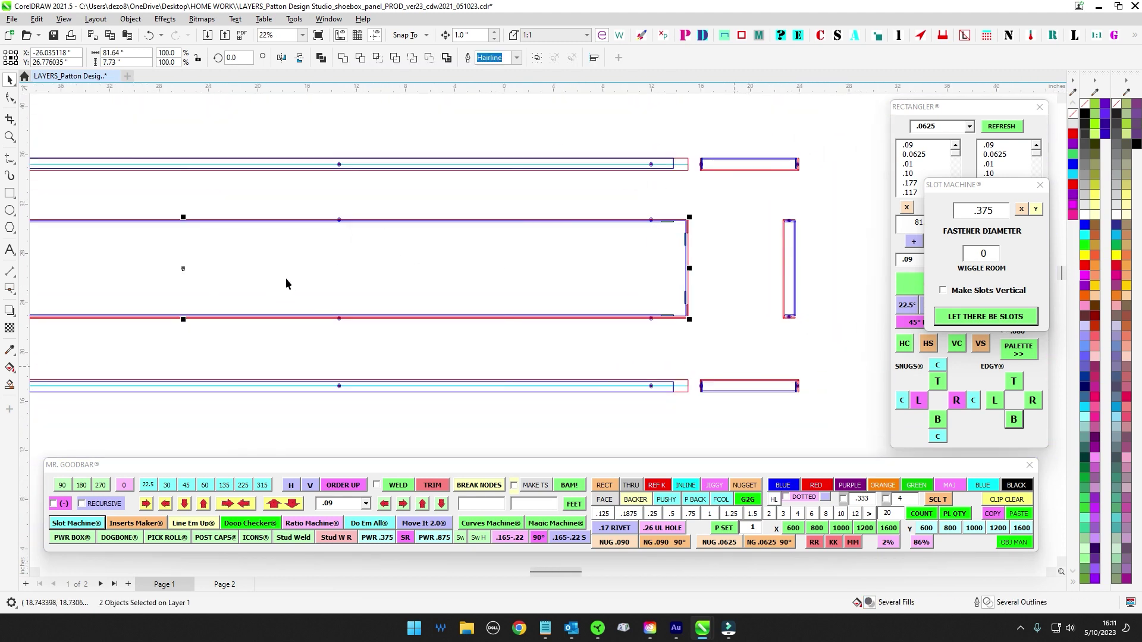
left_click_drag(180, 269, 384, 284)
scroll(385, 284, "up", 3)
left_click_drag(342, 252, 435, 303)
left_click_drag(662, 298, 136, 291)
scroll(610, 285, "up", 5)
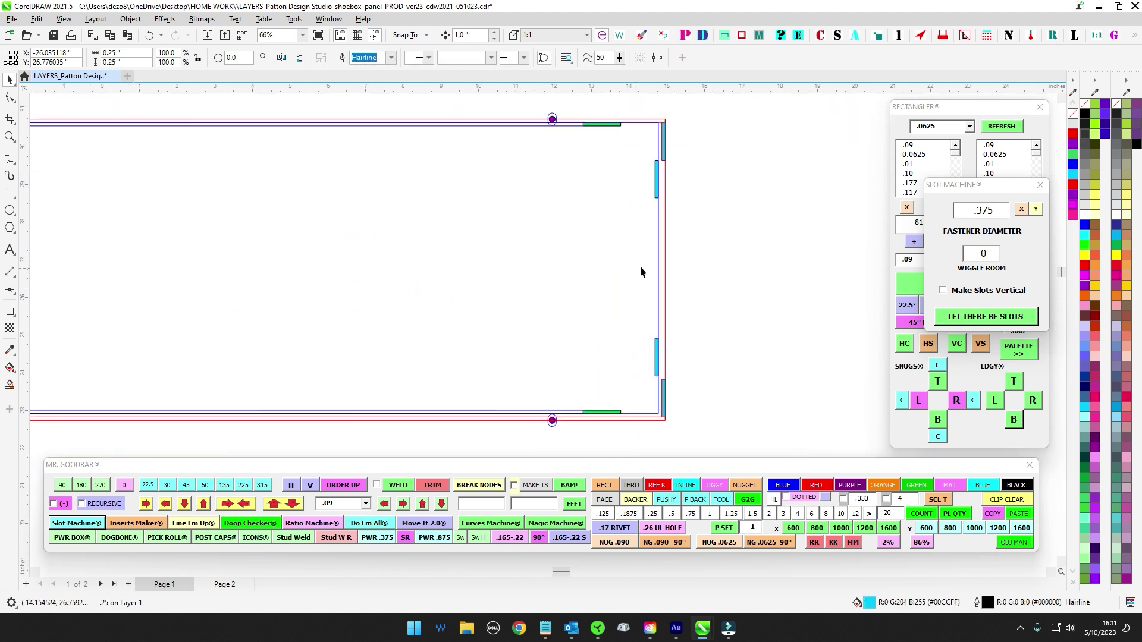
key("Escape")
scroll(780, 299, "down", 3)
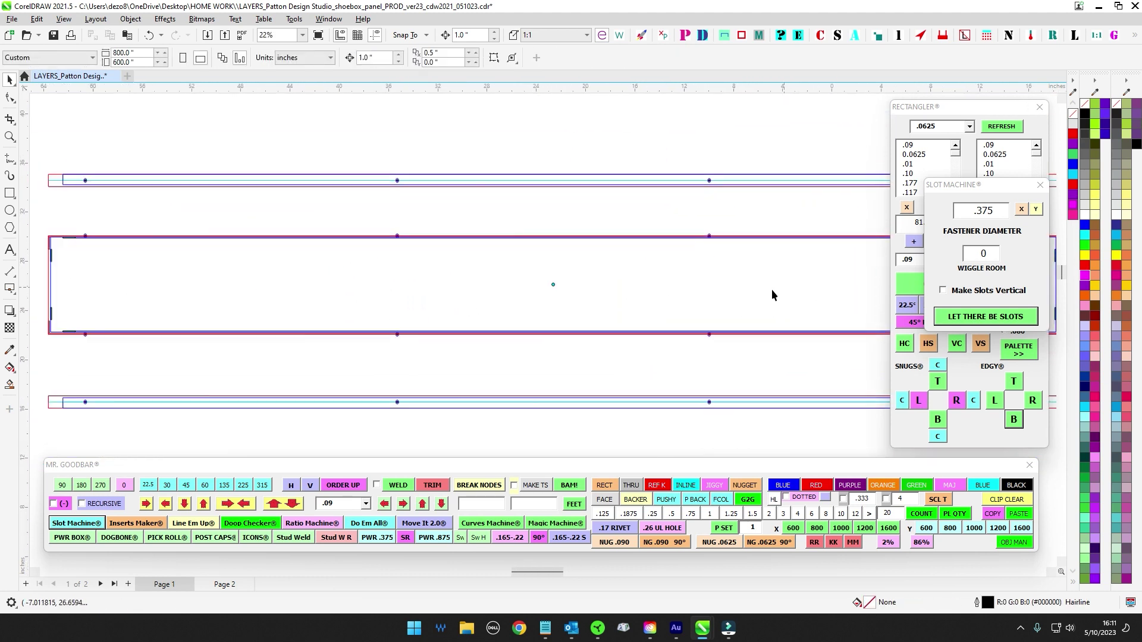
Step: Place a 0.25 inch circle on the end view's inner vertical edge, level with the one centred in the front view
left_click_drag(552, 272, 530, 302)
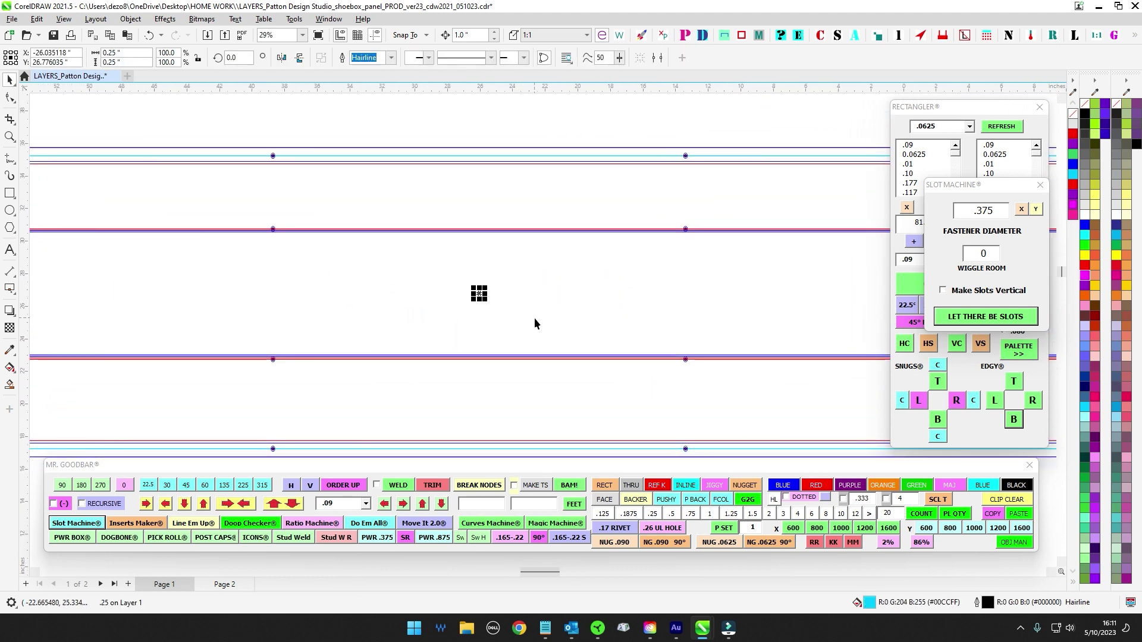
scroll(535, 313, "down", 5)
left_click_drag(678, 302, 434, 303)
scroll(675, 293, "up", 7)
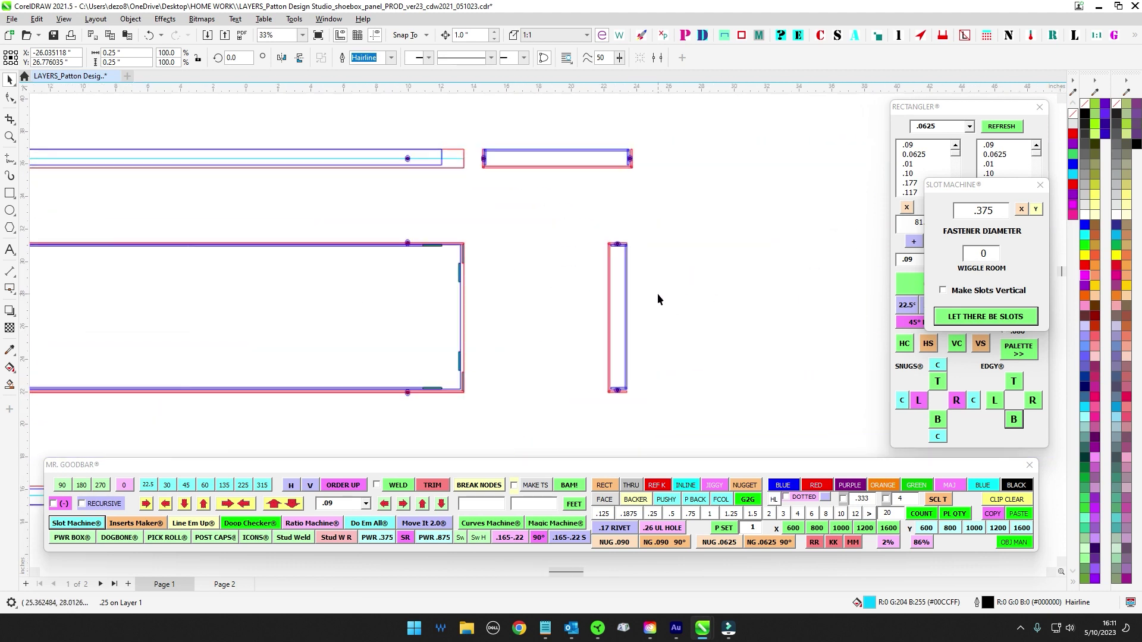
scroll(624, 289, "up", 2)
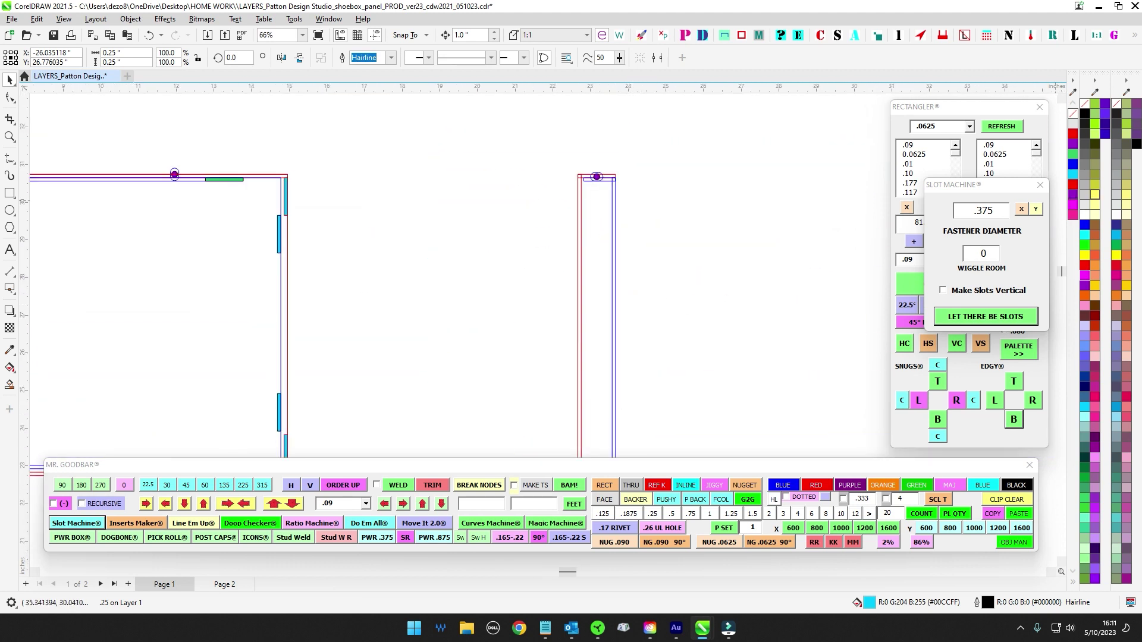
key("ctrl+shift+v")
scroll(515, 339, "up", 3)
left_click_drag(529, 339, 411, 295)
scroll(407, 226, "down", 2)
scroll(380, 205, "up", 1)
key("ctrl+Left")
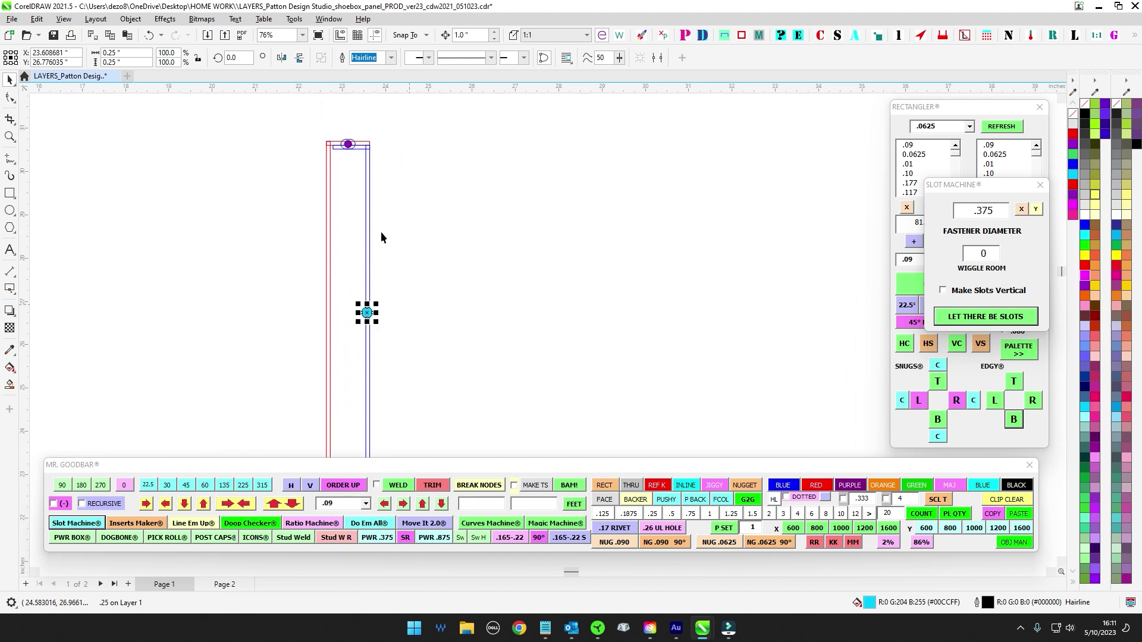
Step: Draw a rectangle about 1 by 3.6 inches across the end view, enclosing the 0.25 inch hole
scroll(383, 371, "down", 2)
left_click(322, 212)
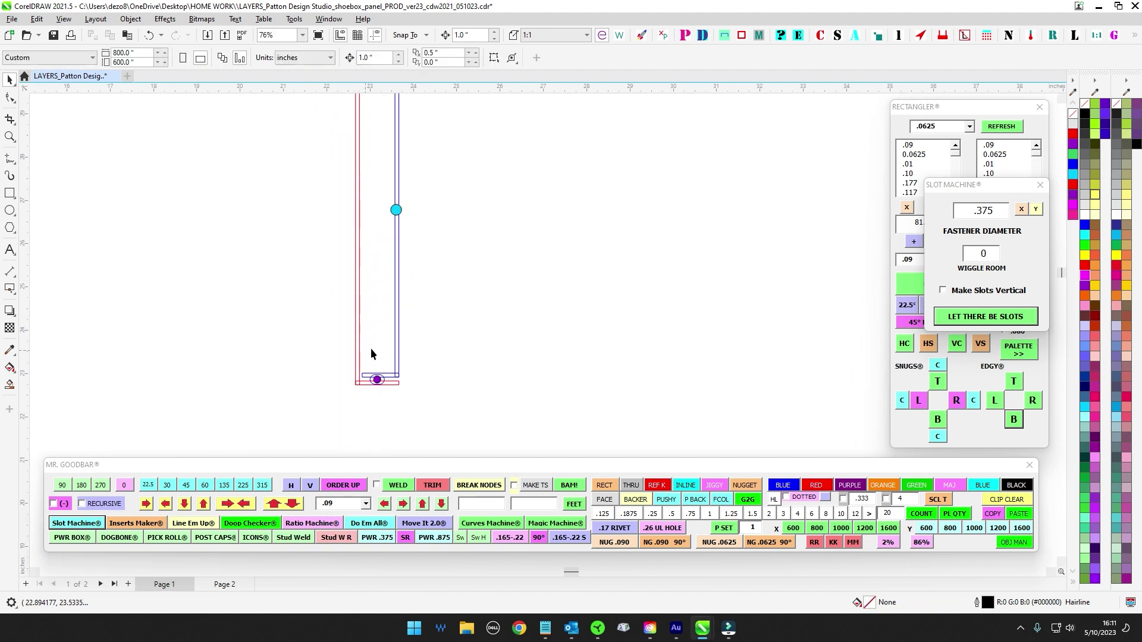
scroll(407, 343, "down", 2)
left_click(380, 308)
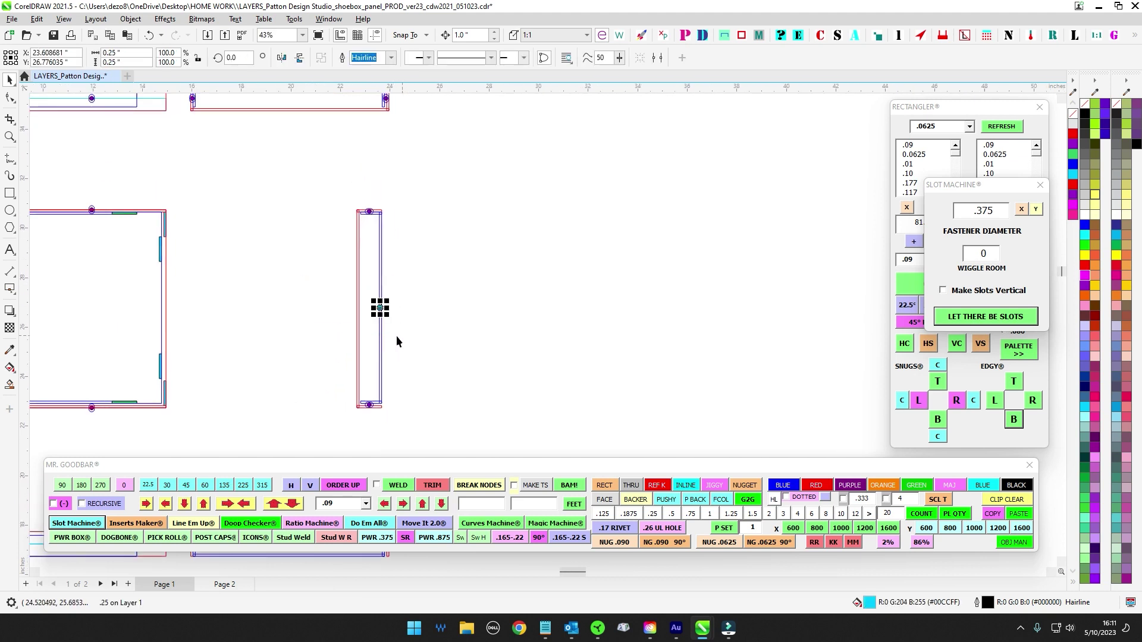
scroll(590, 301, "up", 2)
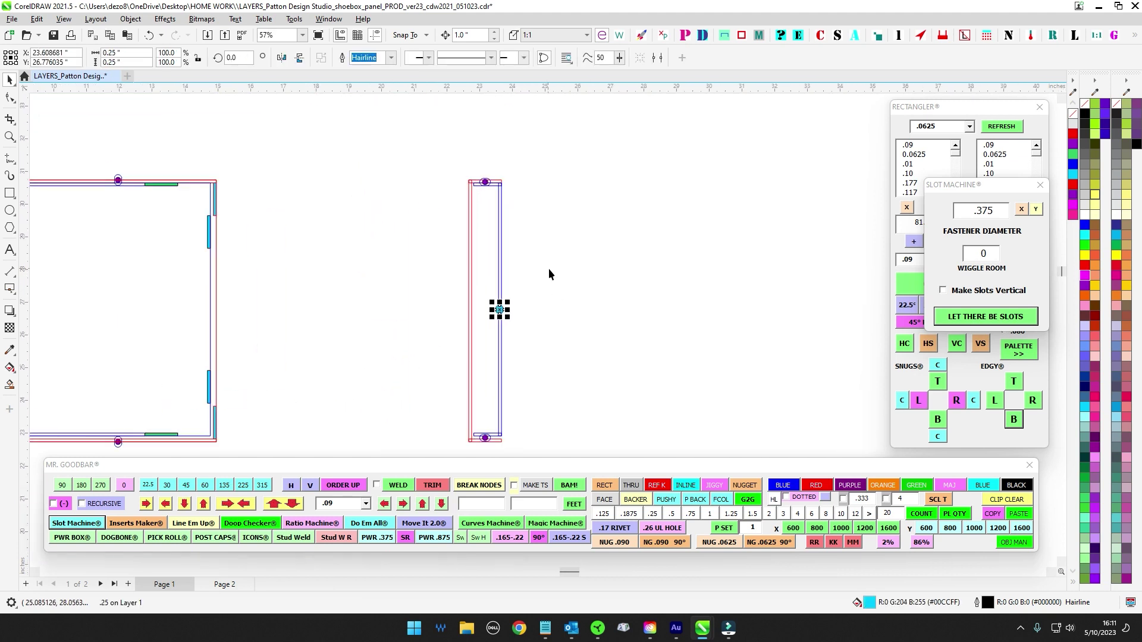
scroll(488, 203, "down", 2)
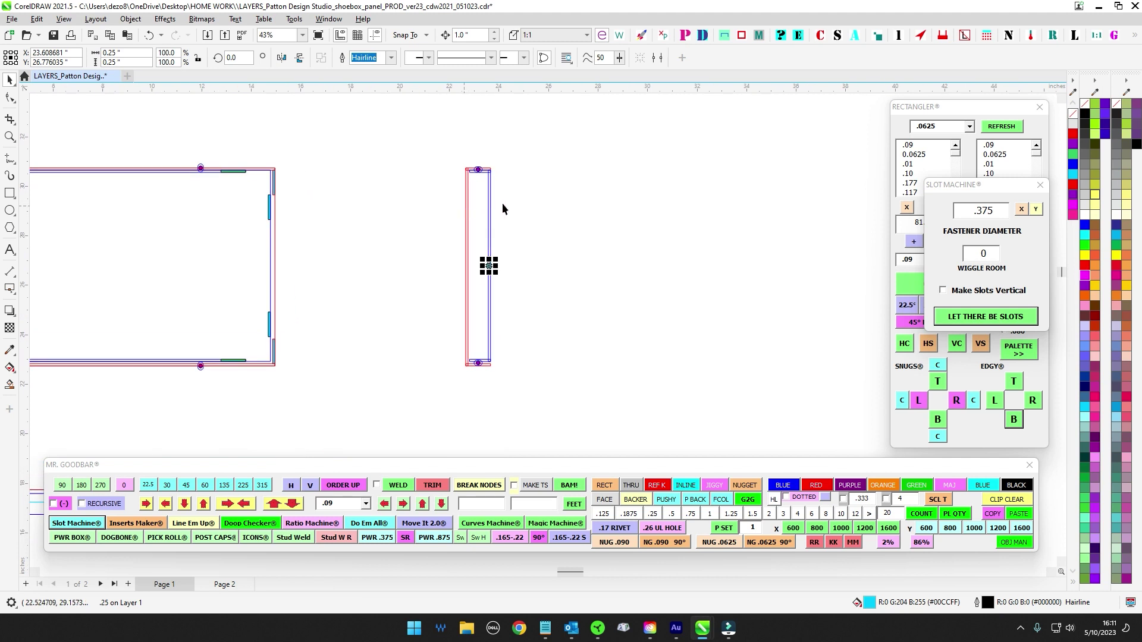
left_click(13, 196)
left_click(52, 193)
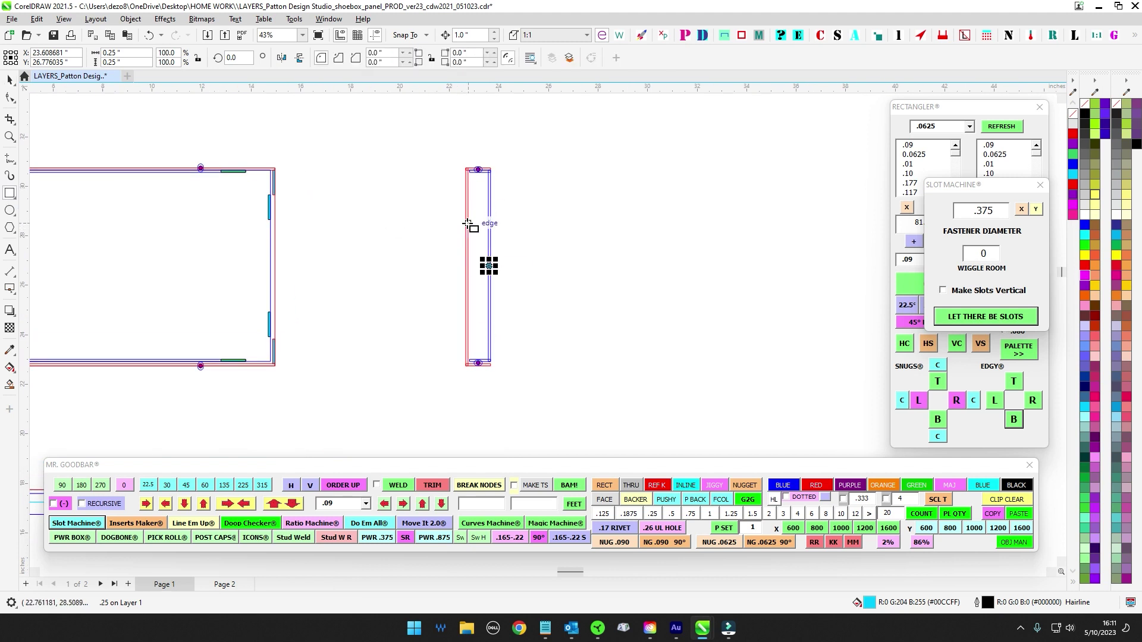
left_click_drag(467, 223, 491, 312)
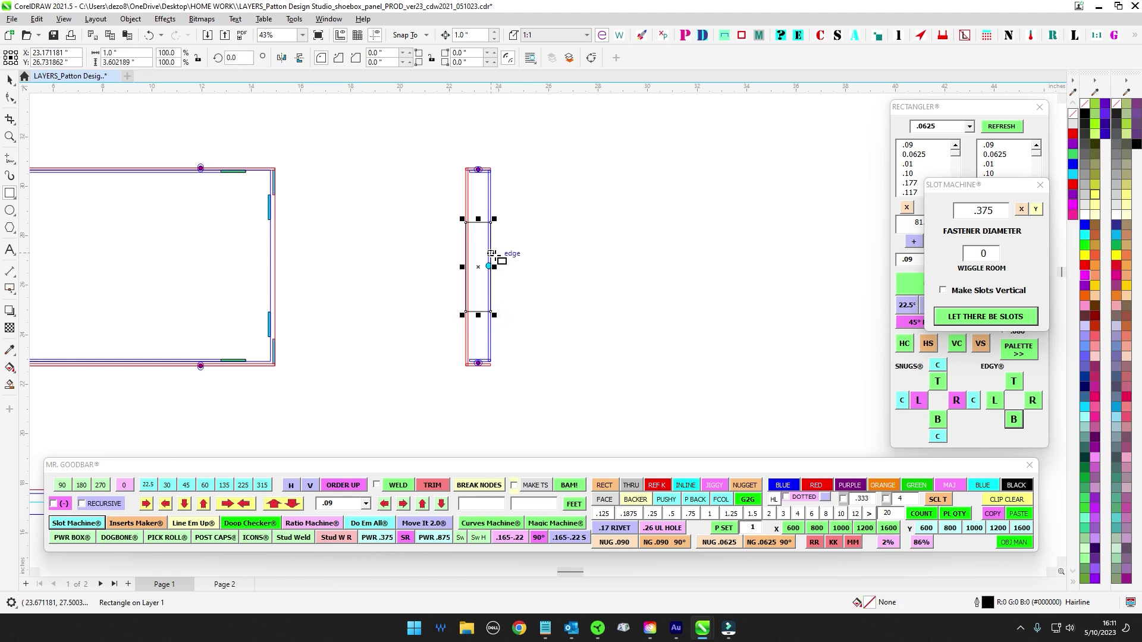
scroll(489, 268, "up", 1)
left_click(10, 80)
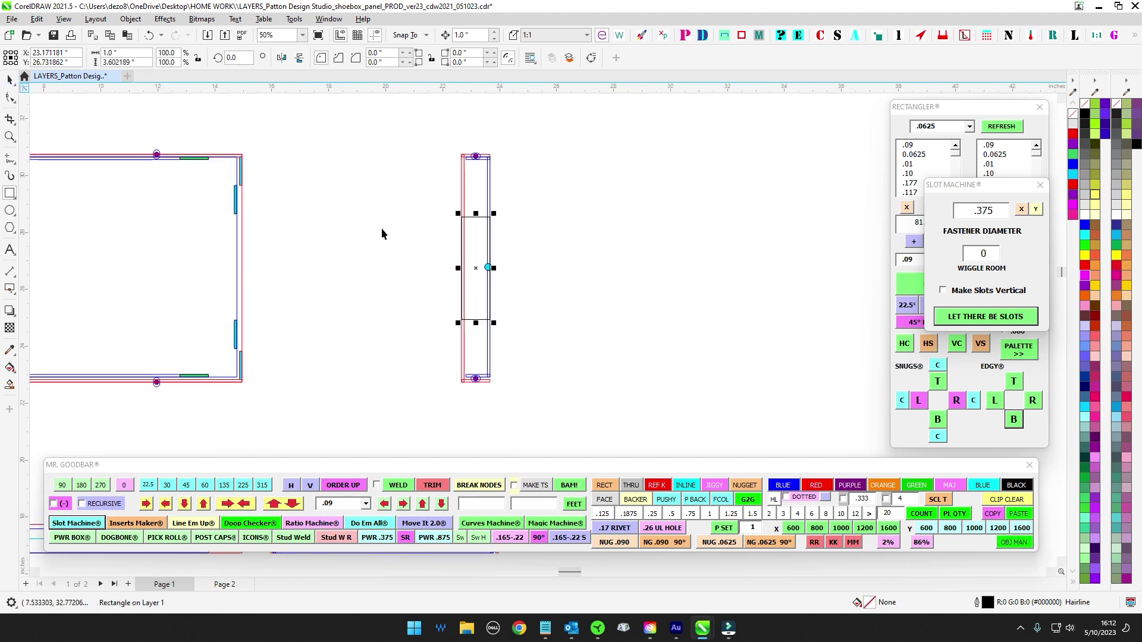
Step: Scatter the end view's 0.25 inch circle and several copies of it at random spots inside the front view
scroll(674, 343, "up", 1)
left_click(634, 297)
key("Tab")
scroll(581, 286, "down", 3)
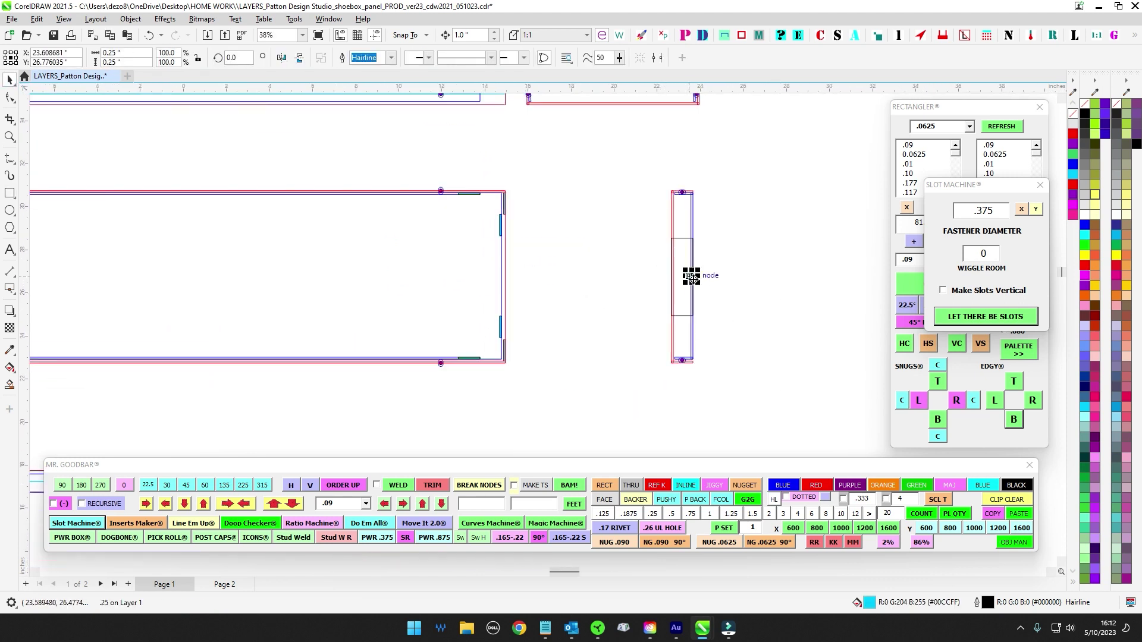
left_click(456, 247)
left_click_drag(458, 245, 274, 311)
right_click(275, 310)
left_click_drag(273, 311, 76, 247)
right_click(76, 247)
left_click_drag(247, 303, 618, 307)
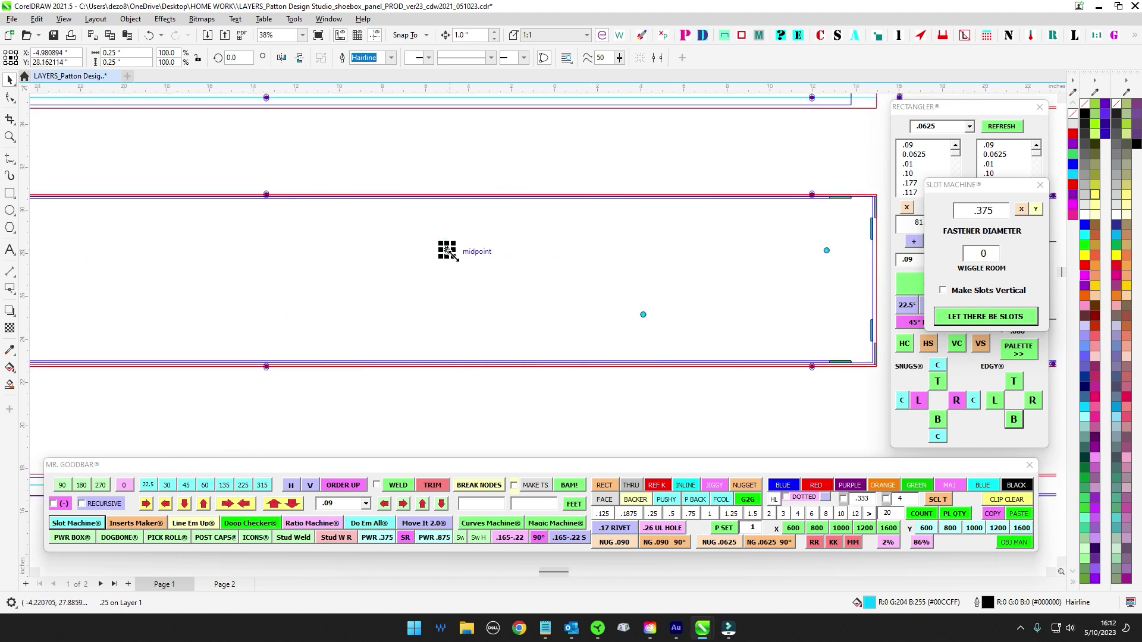
left_click(447, 250)
left_click_drag(446, 250, 246, 315)
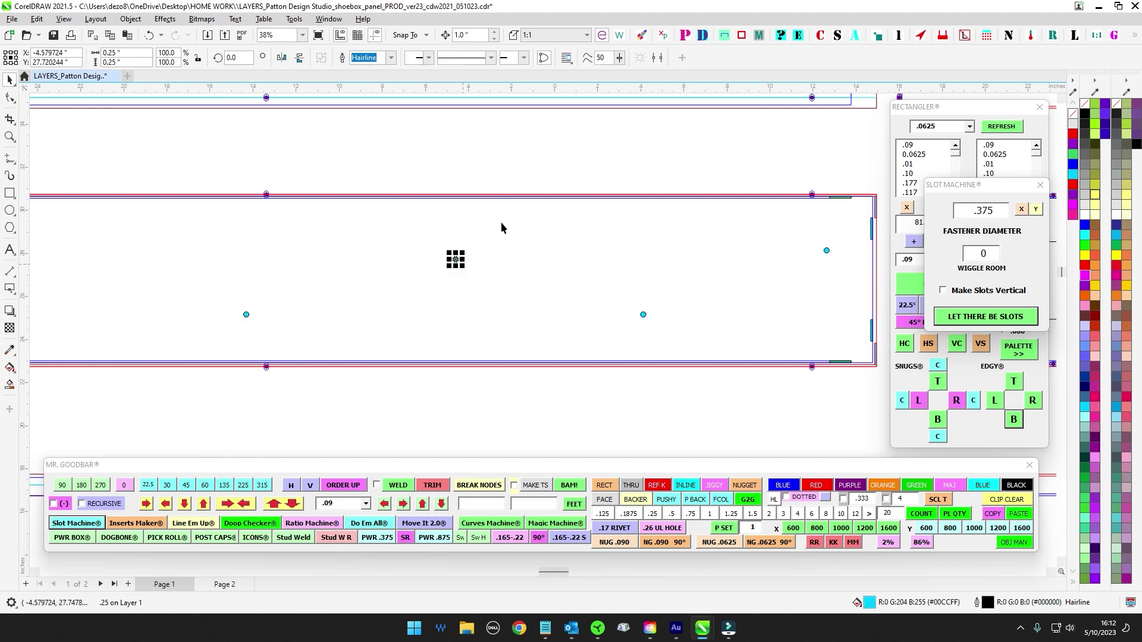
Step: Delete the scattered 0.25 inch circles from the front view and the scrap rectangle from the end view
left_click_drag(132, 239, 840, 335)
key("Delete")
scroll(633, 245, "down", 2)
left_click_drag(833, 259, 483, 283)
scroll(450, 284, "up", 3)
left_click_drag(393, 266, 516, 439)
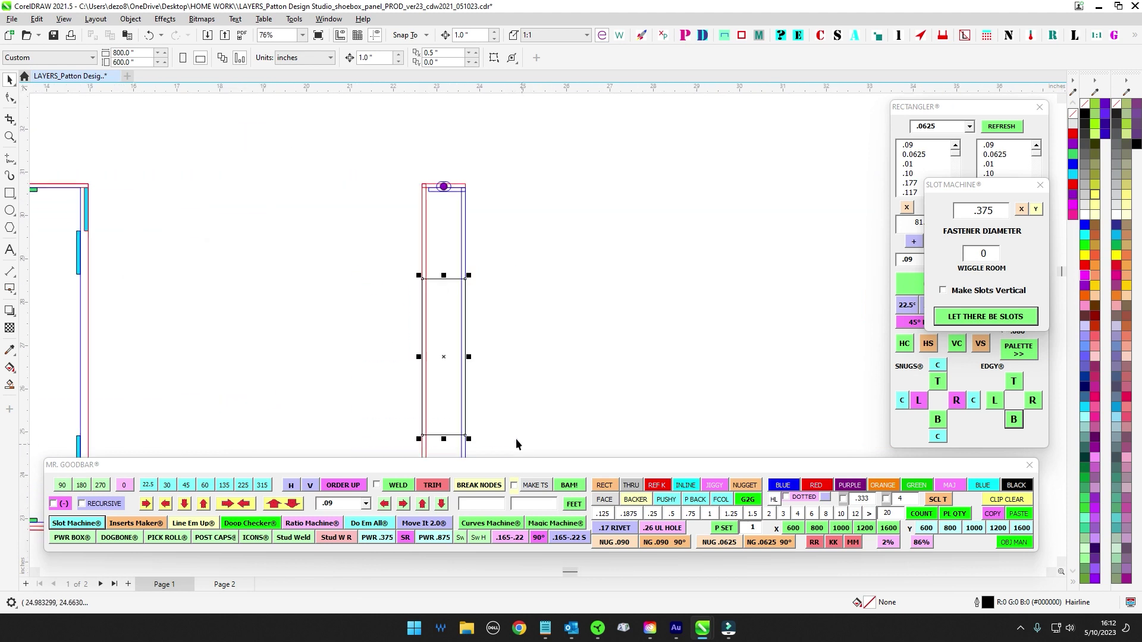
key("Delete")
Step: Duplicate the front view's centred 0.25 inch circle 3 inches above and 3 inches below its position
scroll(524, 322, "down", 3)
left_click_drag(84, 352, 527, 331)
left_click(248, 306)
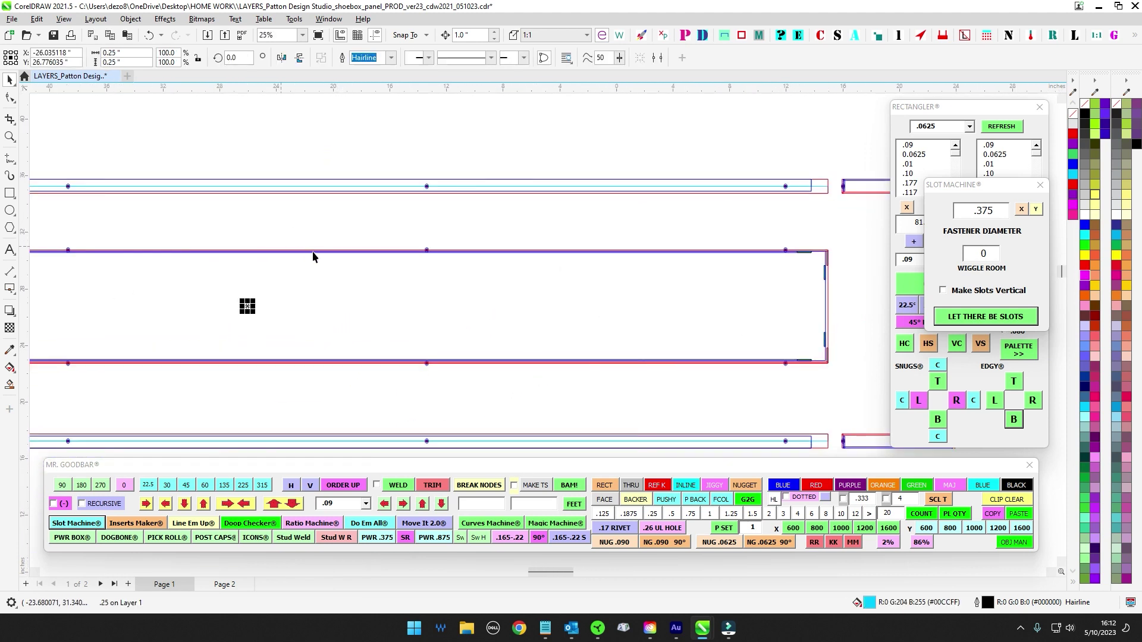
mouse_move(319, 277)
left_mouse_down()
mouse_move(255, 286)
mouse_move(343, 347)
left_mouse_up()
scroll(297, 285, "down", 3)
scroll(213, 291, "up", 4)
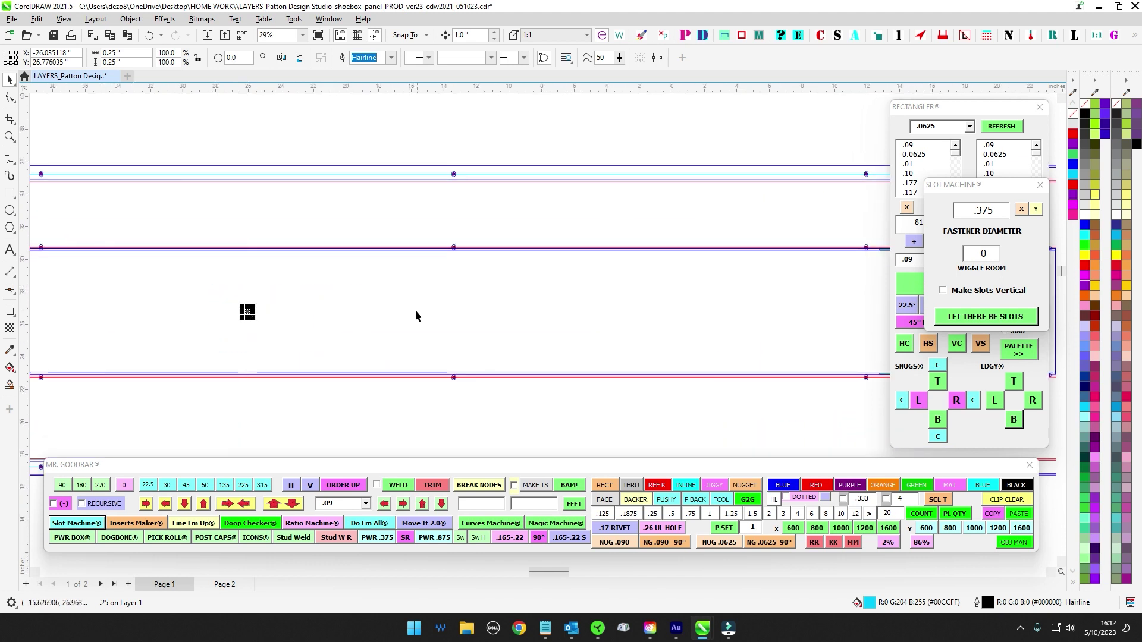
key("Up")
key("Up")
key("Up")
key("Down")
key("Down")
key("Down")
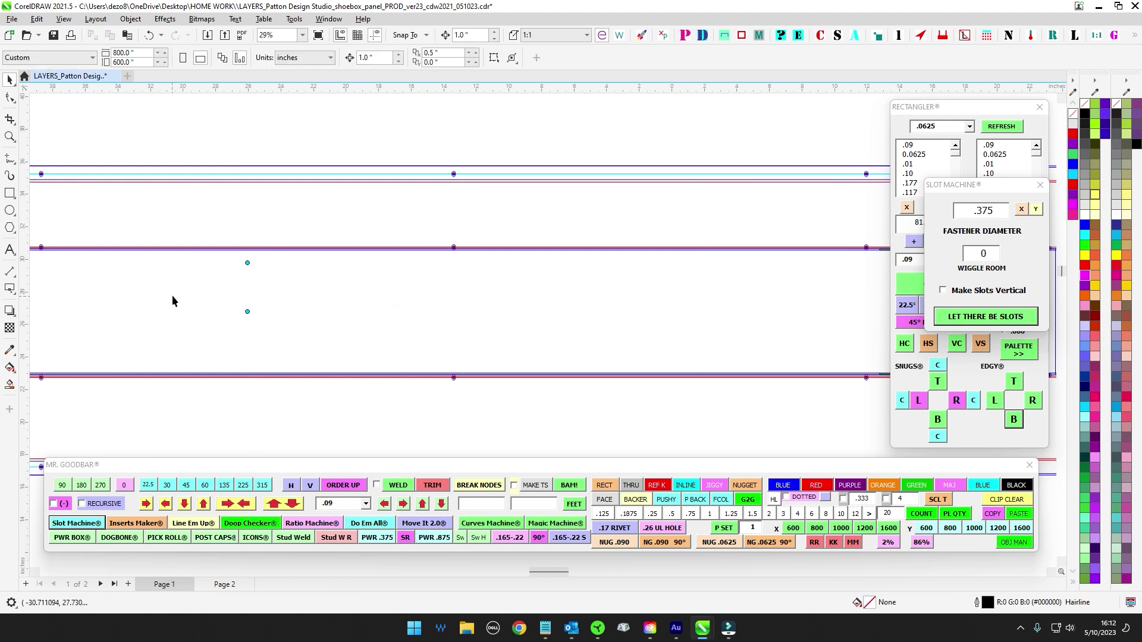
key("Down")
key("Down")
key("Down")
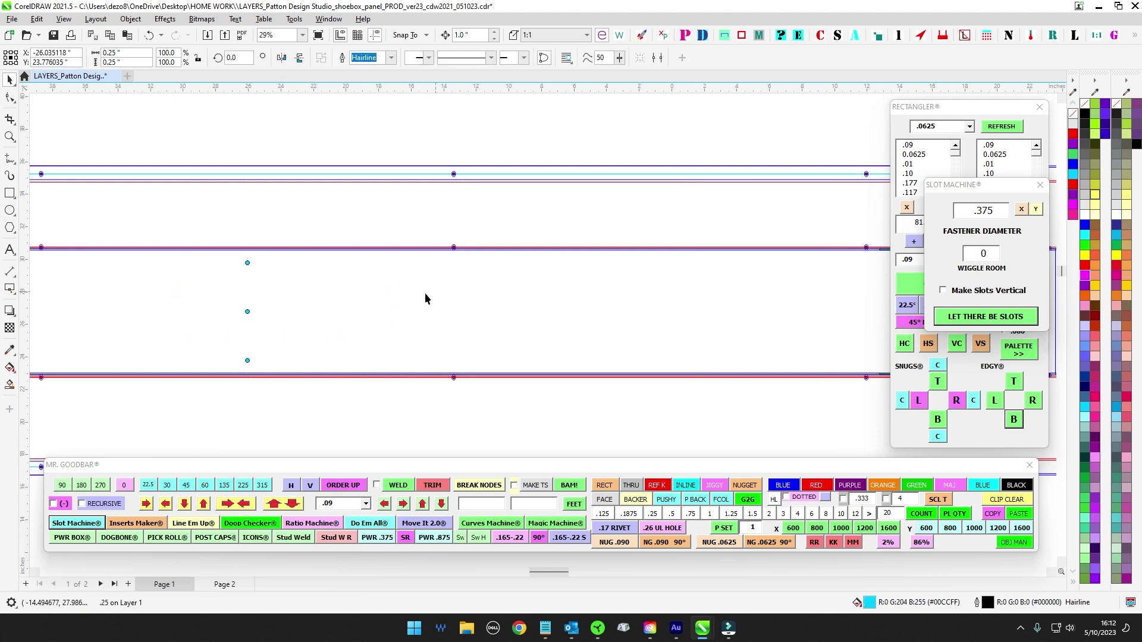
Step: Remove the middle 0.25 inch circle from the front view and group the upper and lower circles
key("Escape")
left_click_drag(214, 289, 278, 399)
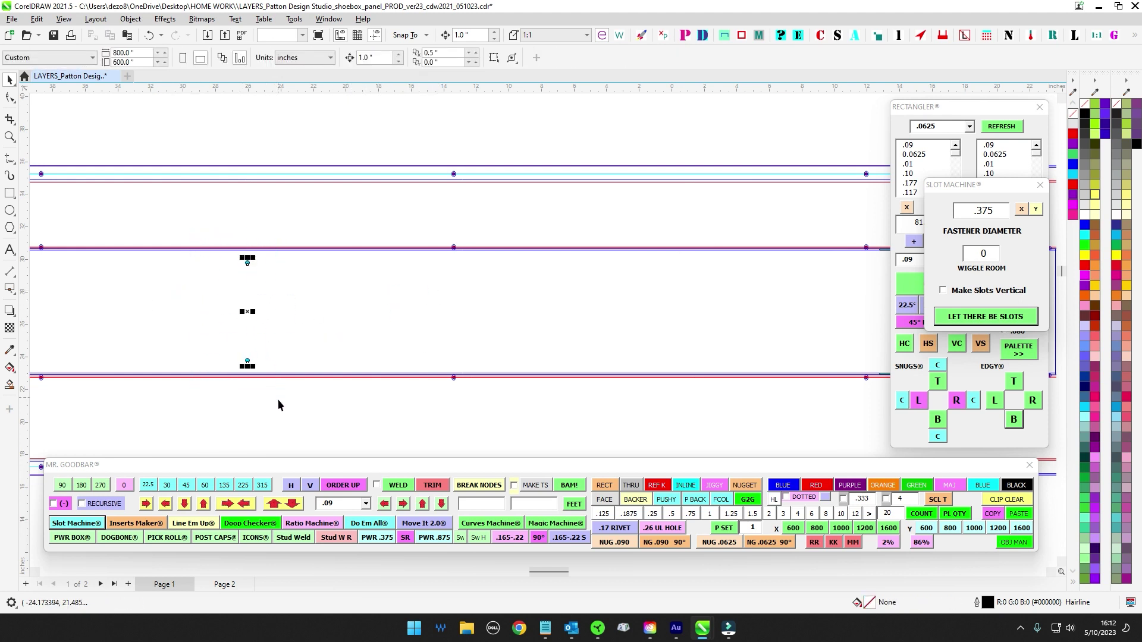
left_click_drag(294, 359, 398, 341)
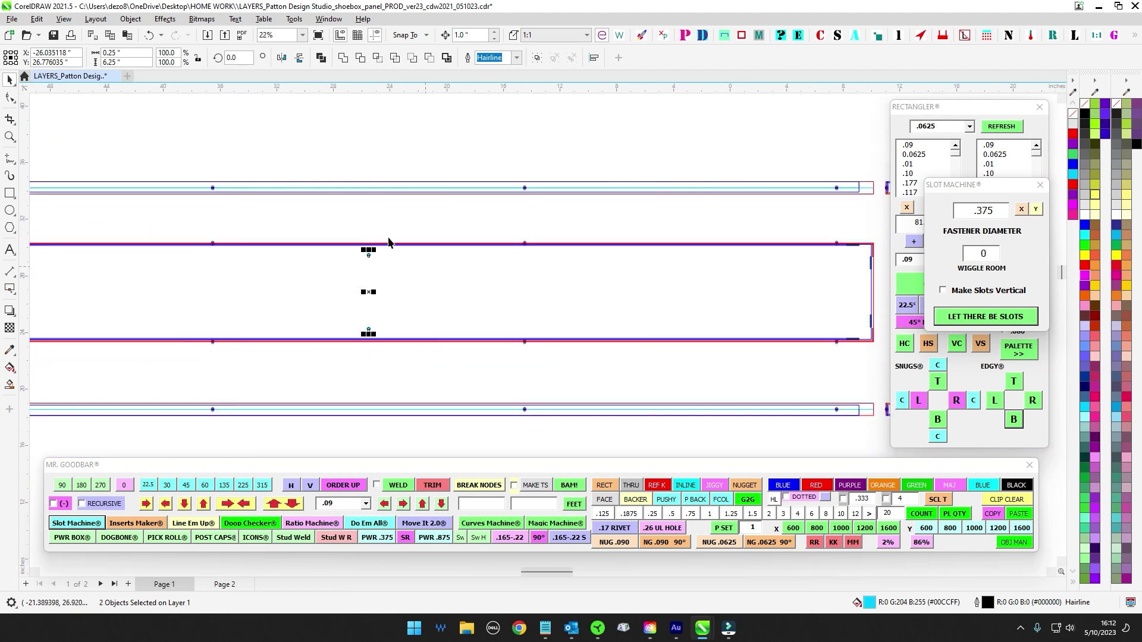
scroll(414, 258, "down", 1)
scroll(414, 258, "up", 1)
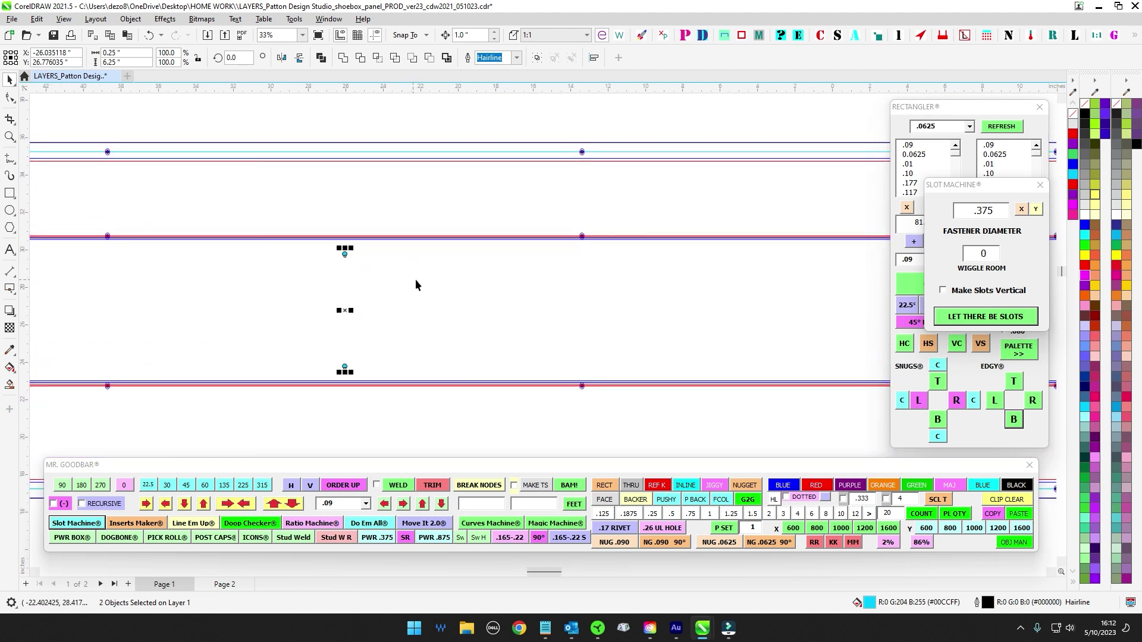
left_click(297, 226)
left_click_drag(297, 226, 410, 416)
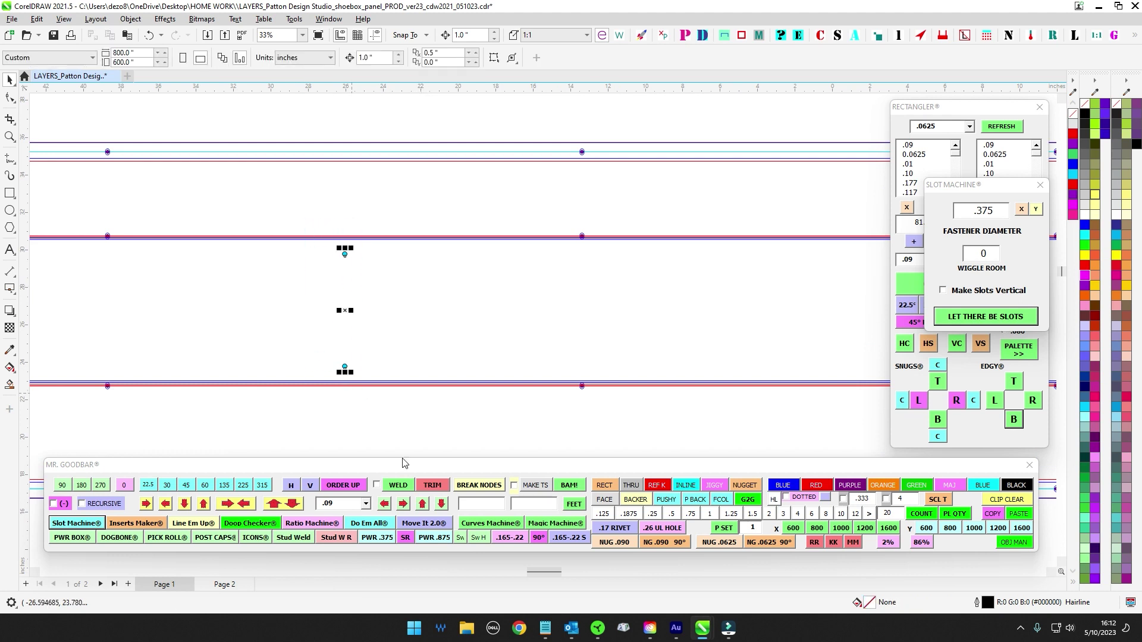
scroll(461, 326, "down", 2)
scroll(491, 321, "down", 2)
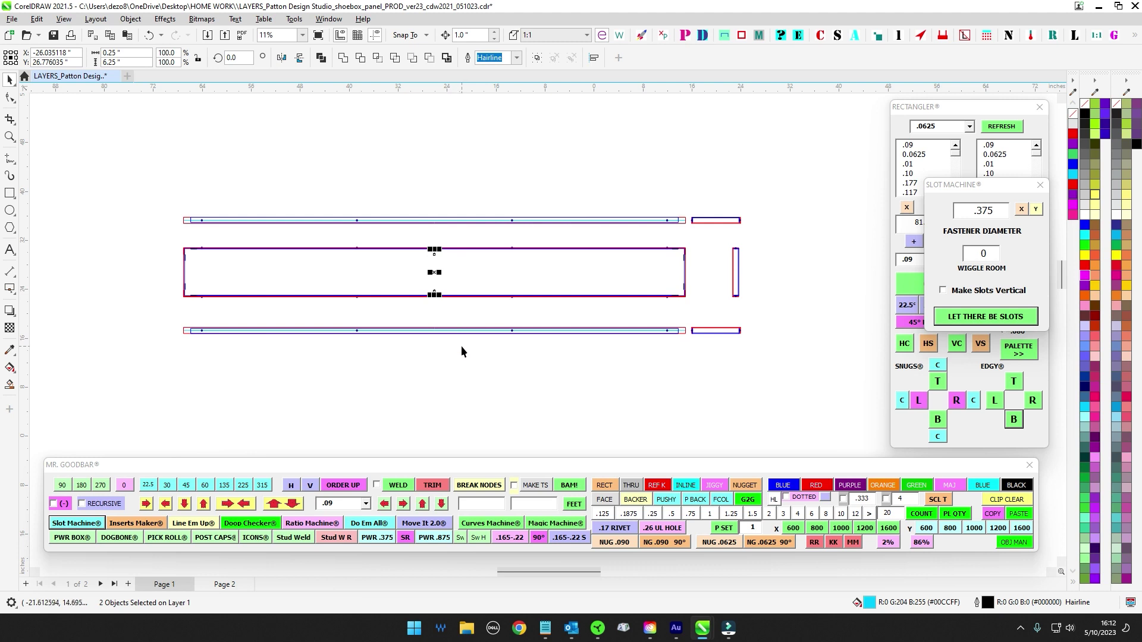
key("ctrl+g")
scroll(455, 306, "up", 5)
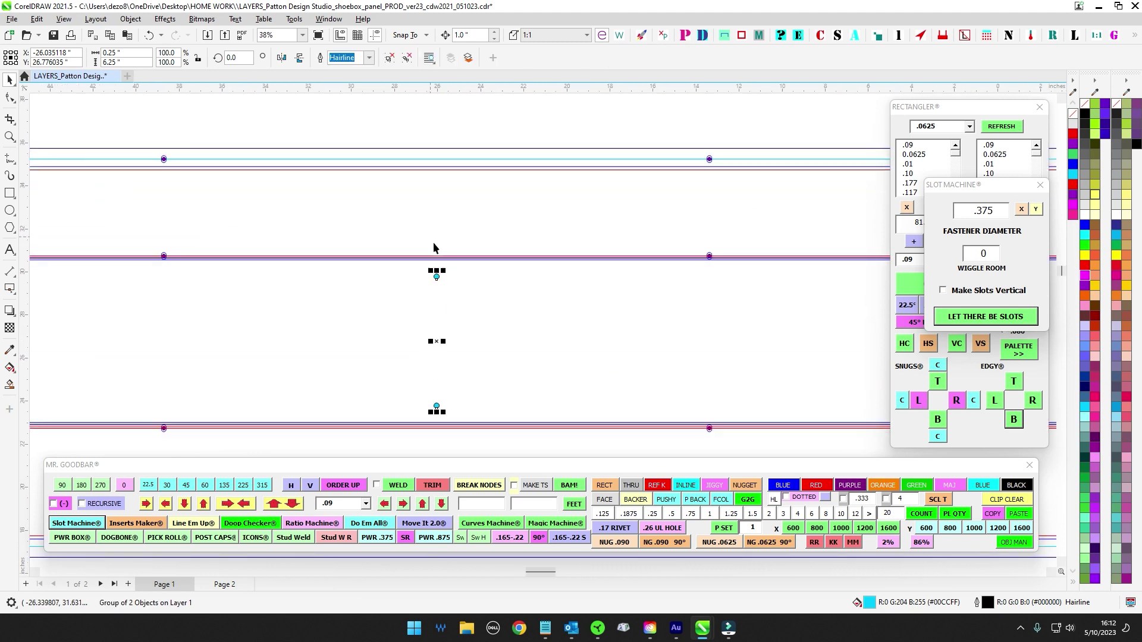
Step: Insert a 1 inch circle and centre it on the front view's upper 0.25 inch hole
left_click(427, 310)
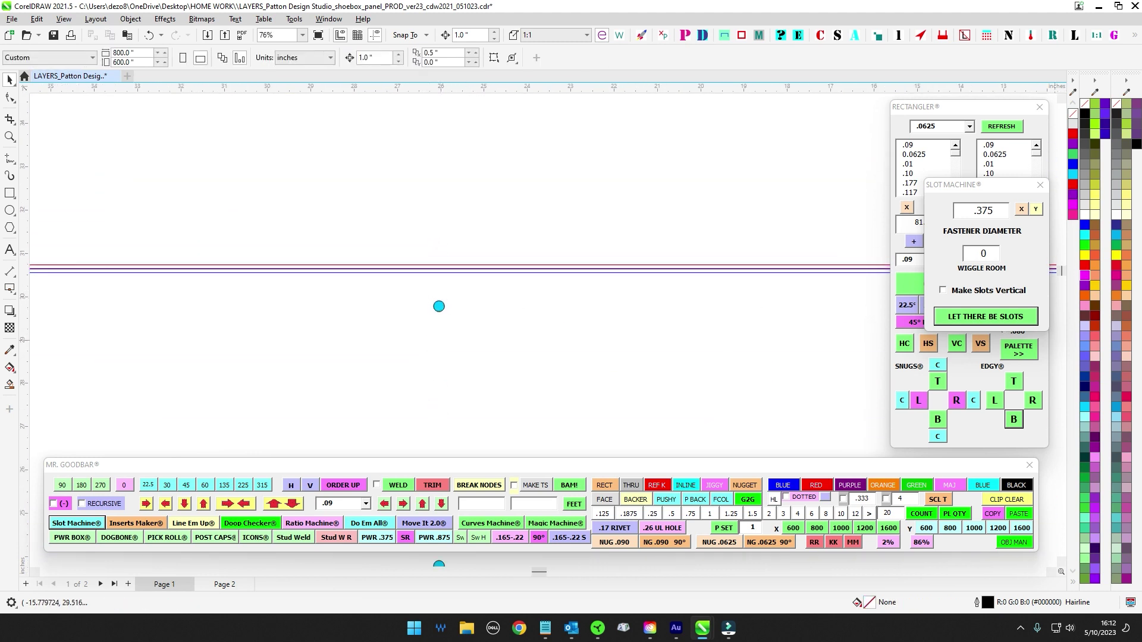
left_click(709, 513)
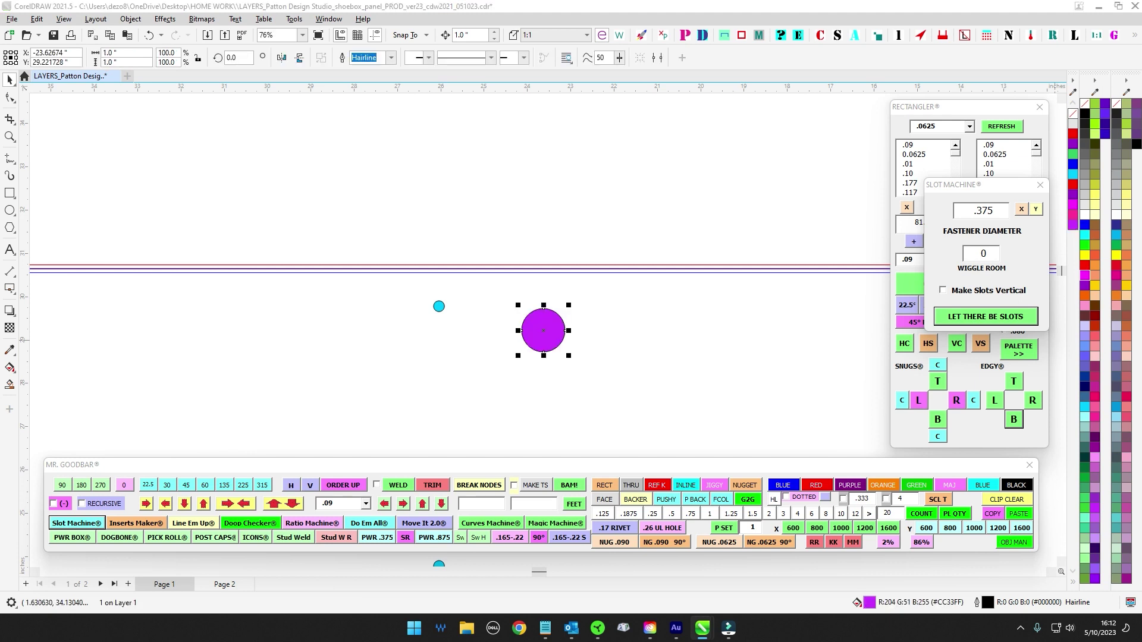
left_click_drag(470, 327, 448, 302)
scroll(458, 309, "up", 3)
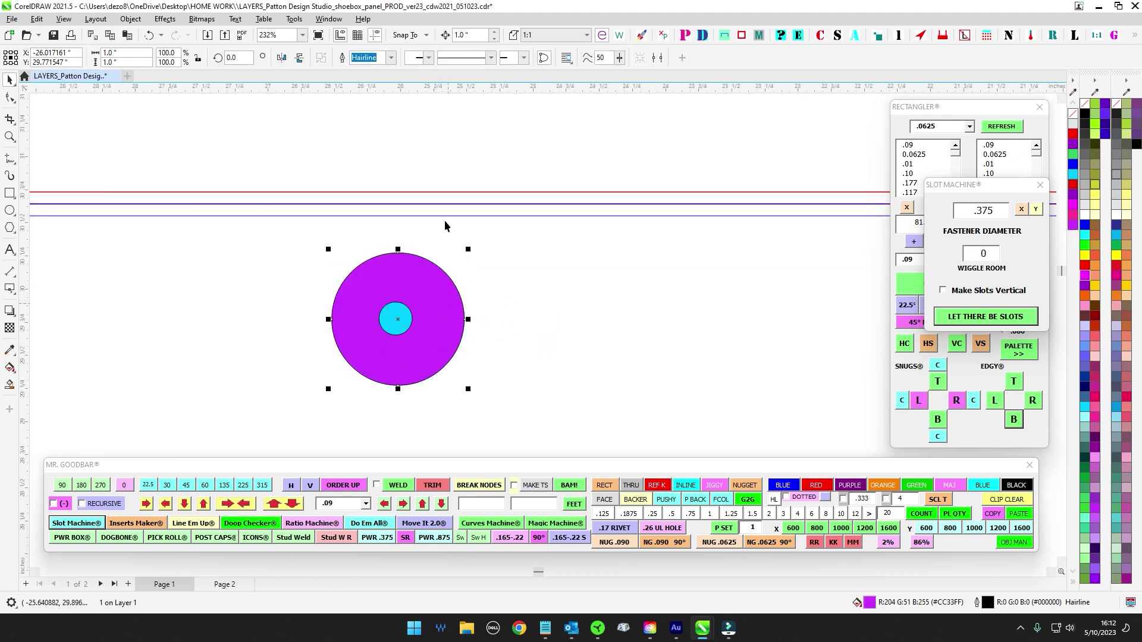
key("ctrl+z")
left_click(569, 340)
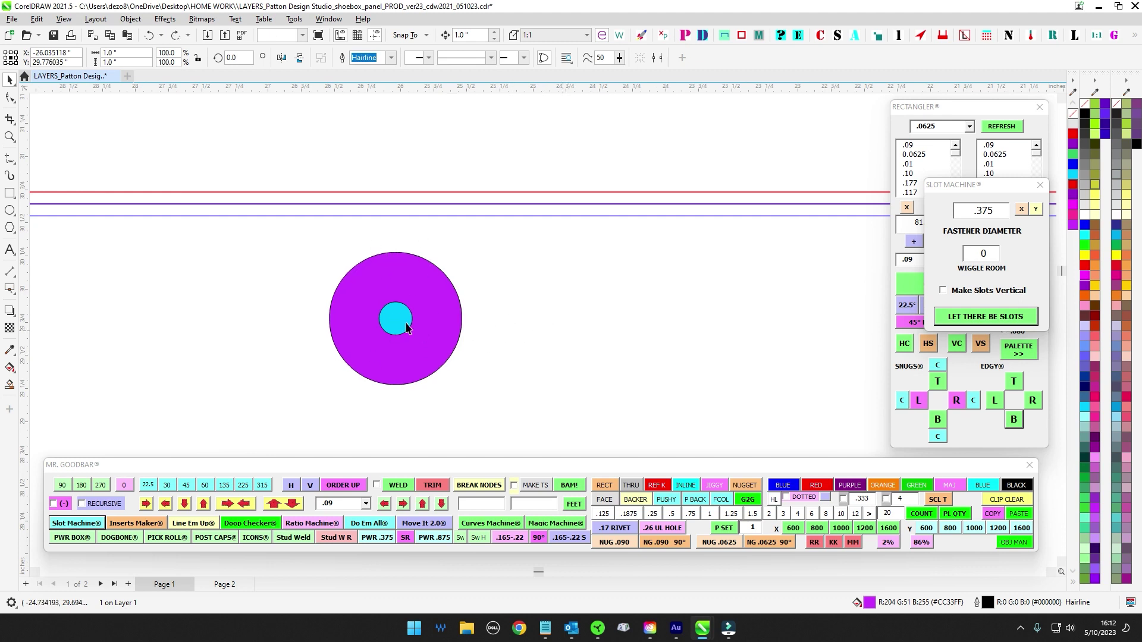
left_click(449, 348)
scroll(452, 350, "down", 2)
left_click_drag(534, 365, 661, 380)
scroll(554, 357, "up", 2)
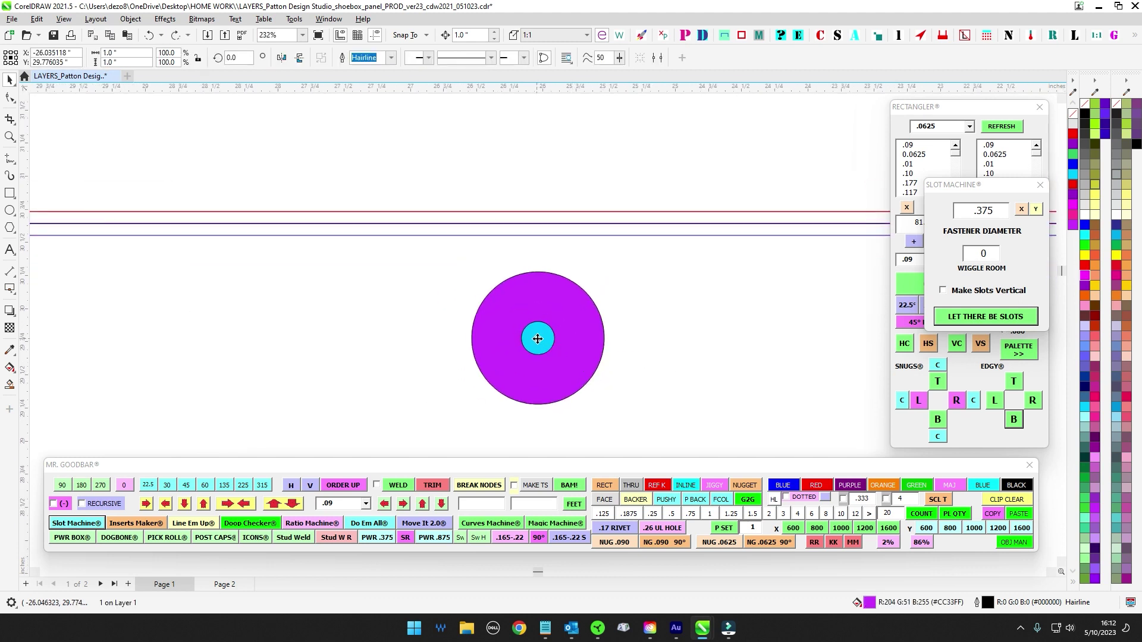
Step: Move the 1 inch circle up so its lowest node sits on the upper hole's centre as a spacing gauge
left_click_drag(546, 356, 541, 289)
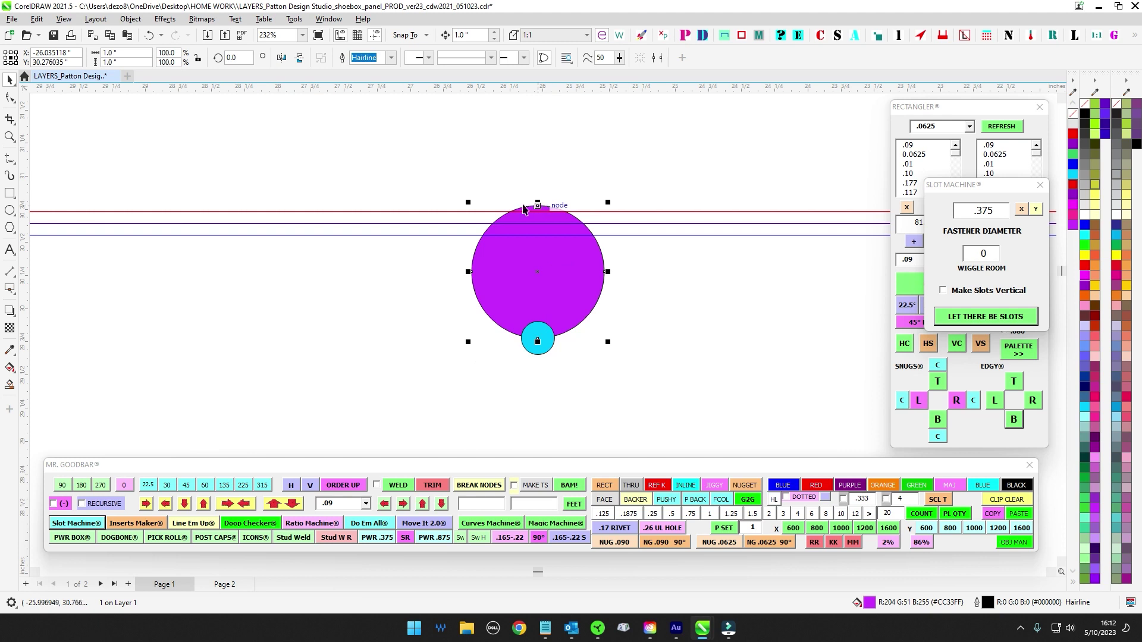
left_click(523, 351)
left_click(526, 352)
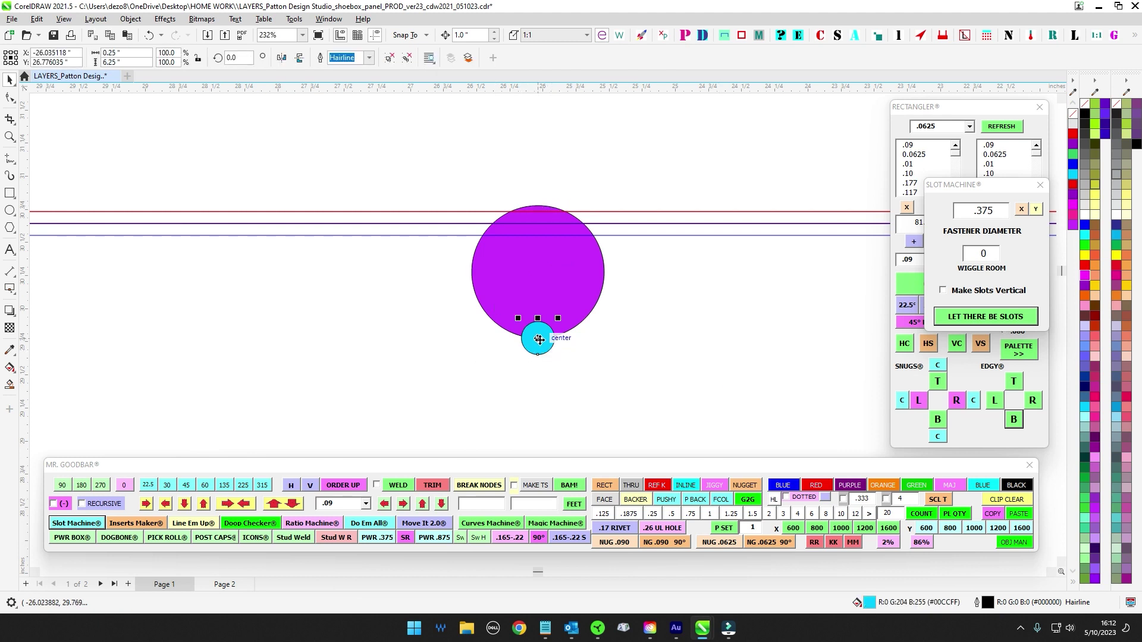
left_click(549, 292)
key("Escape")
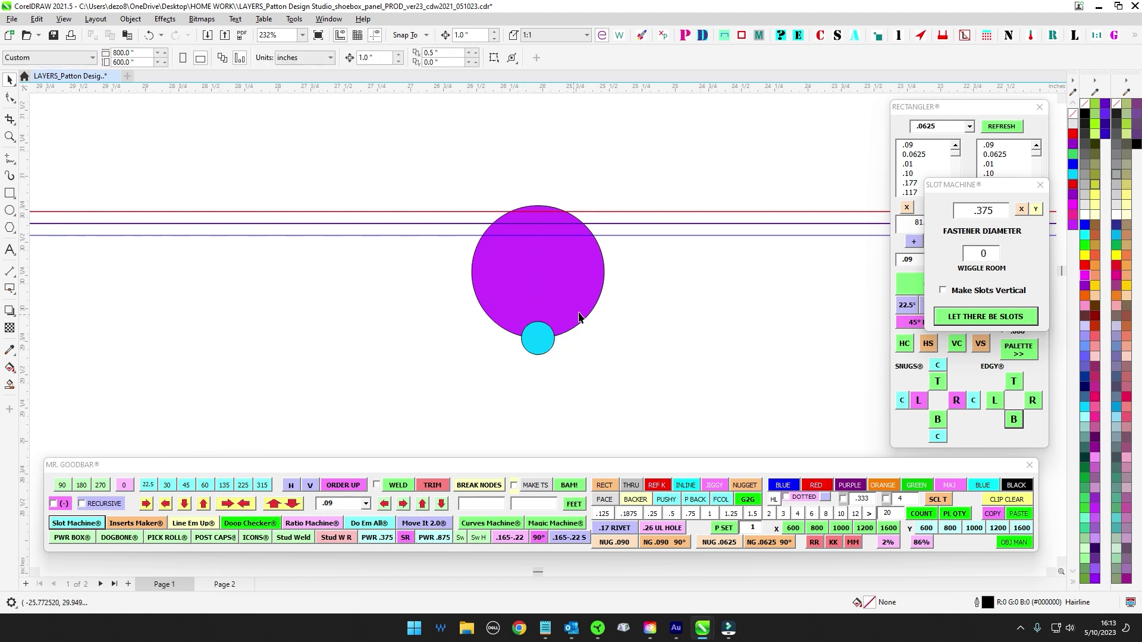
Step: Delete the 1 inch gauge circle and try the grouped holes 1 inch higher before returning them to their position
left_click(580, 312)
key("Delete")
left_click(548, 337)
key("Up")
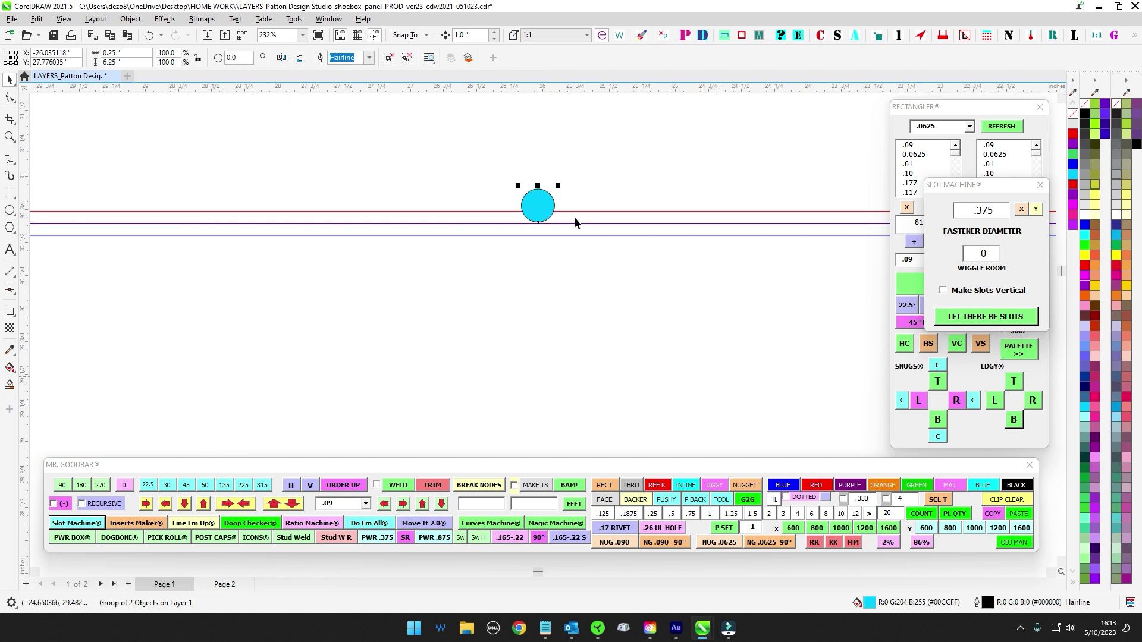
key("Down")
Step: Place the pair of 0.25 inch holes along the end view's inner vertical edge, level with the front view's grouped pair
scroll(539, 146, "down", 1)
scroll(543, 190, "down", 6)
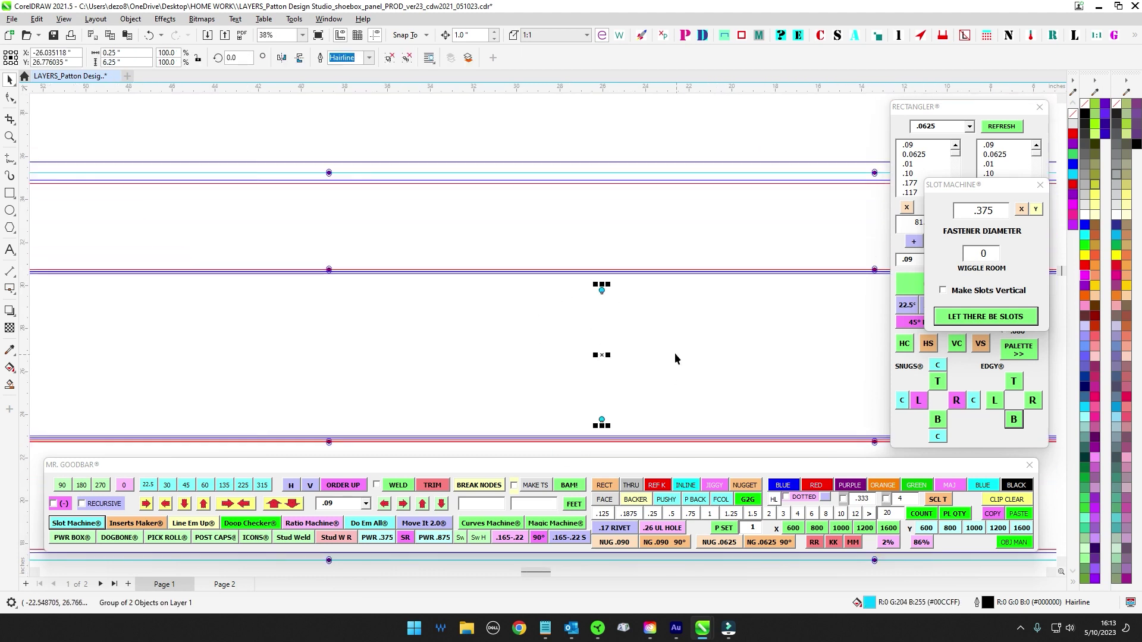
scroll(407, 283, "down", 3)
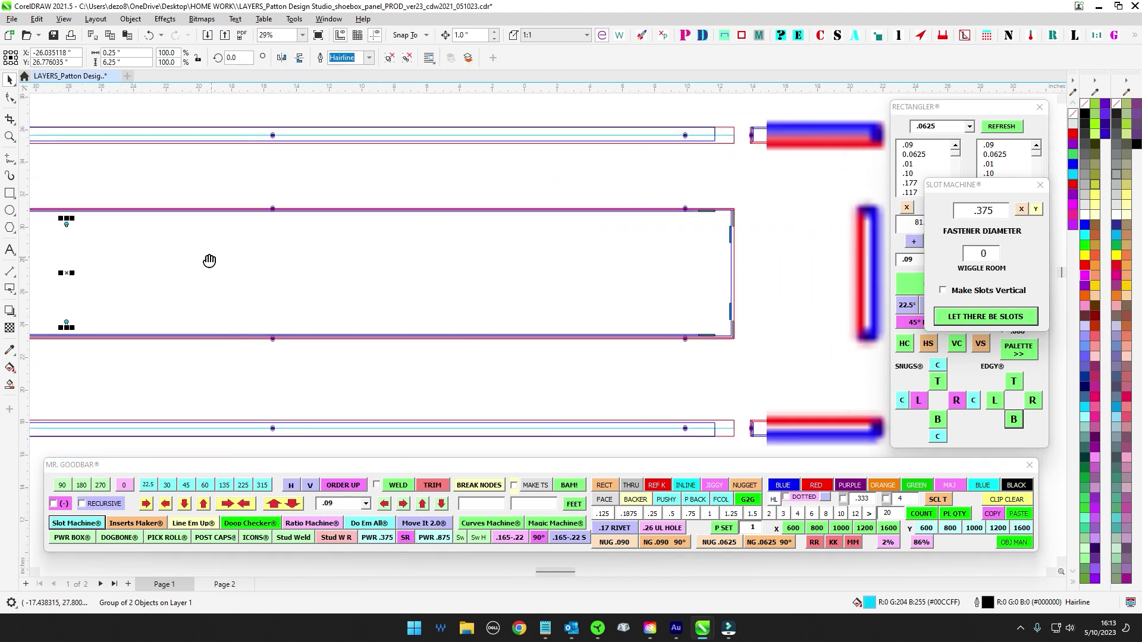
left_click(105, 217)
left_click_drag(196, 411, 195, 408)
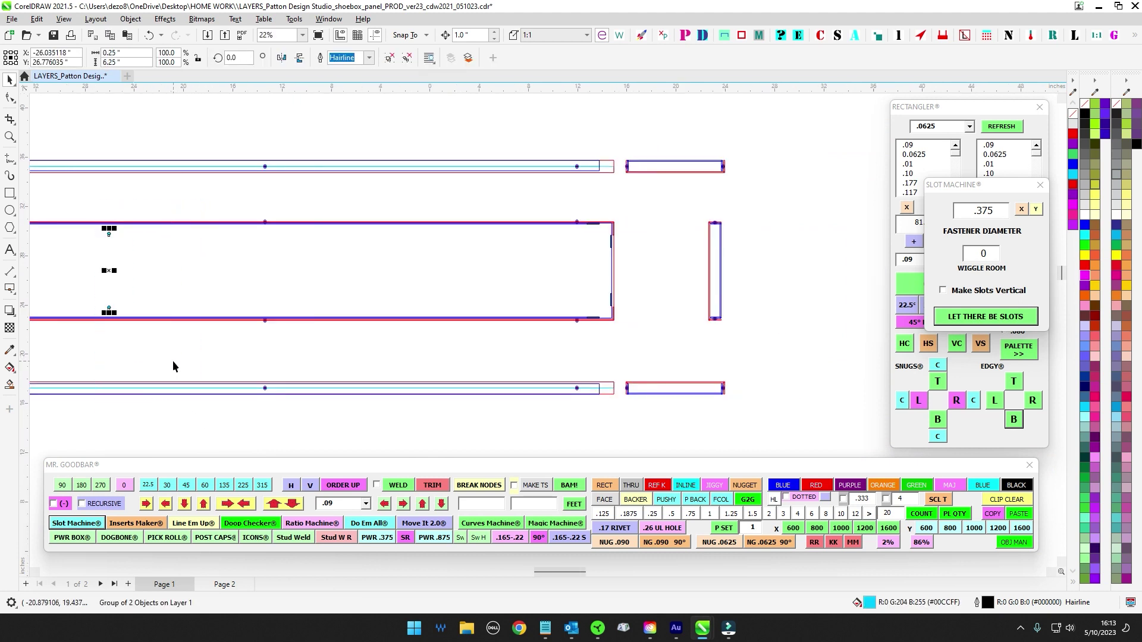
left_click(719, 236, "shift")
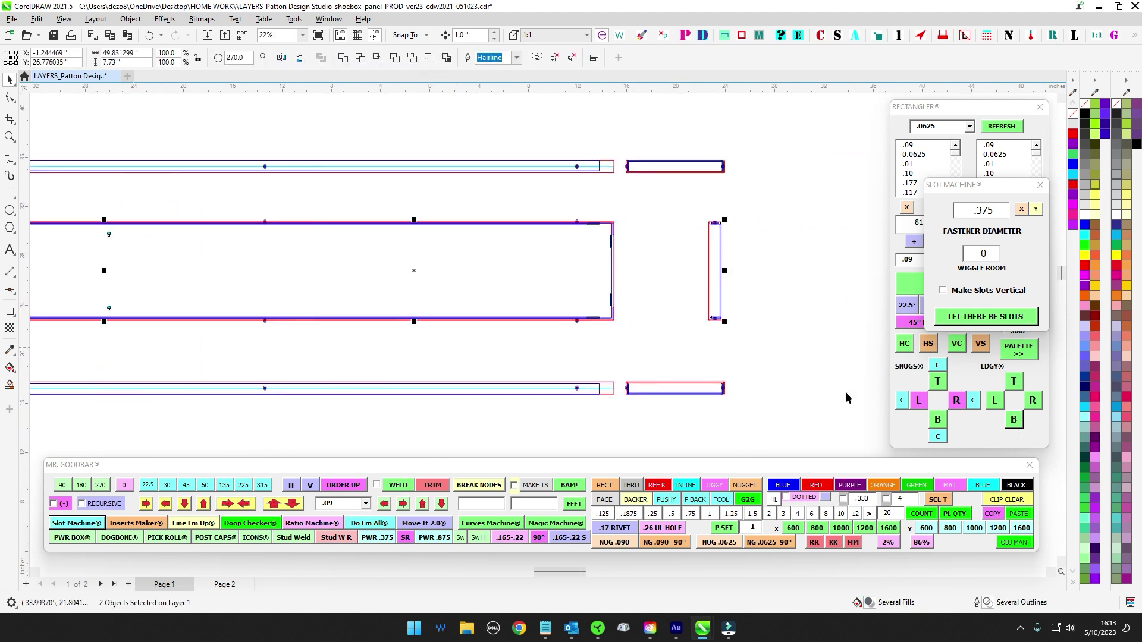
left_click(737, 347)
scroll(747, 245, "up", 3)
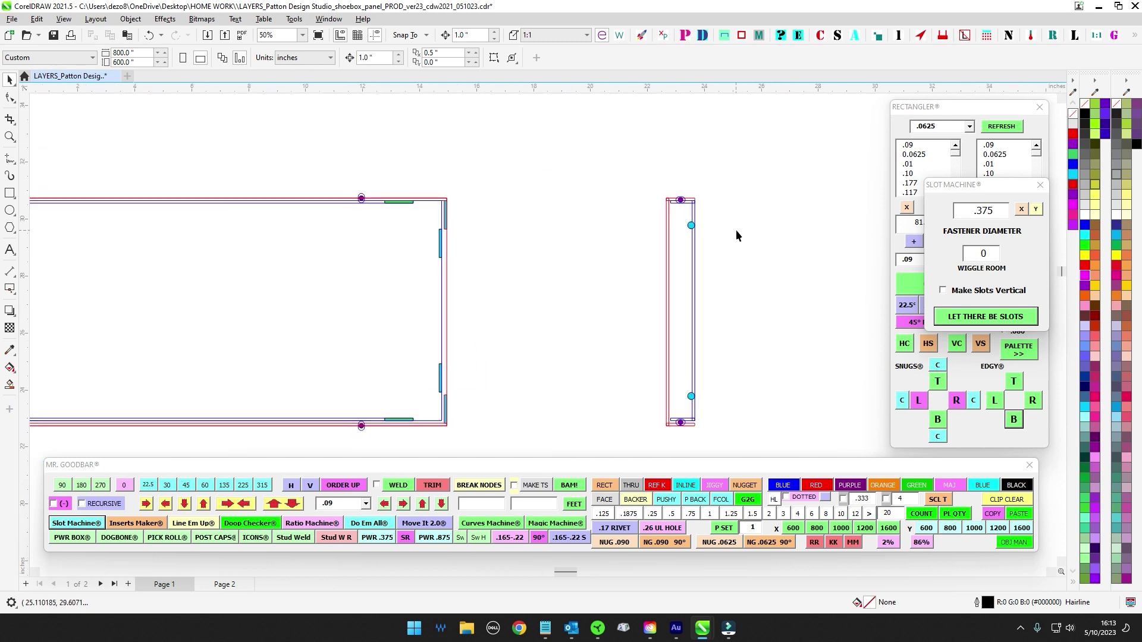
Step: Insert the impact driver icon and place its bit tip at the end view's lower 0.25 inch hole
scroll(629, 244, "down", 1)
scroll(535, 352, "up", 1)
left_click(250, 536)
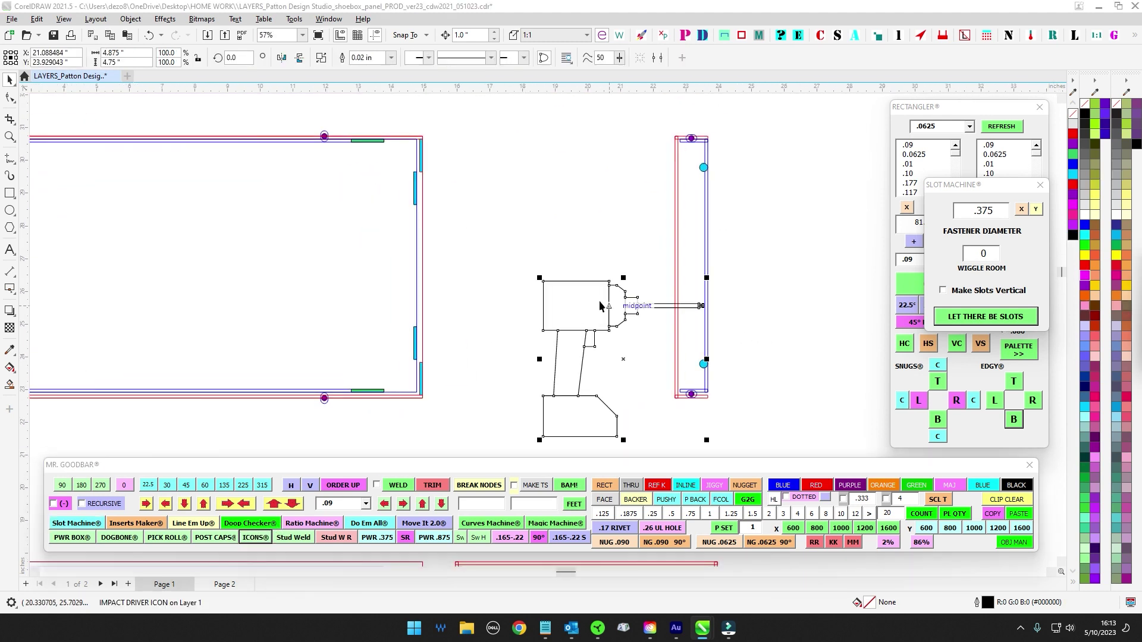
left_click_drag(614, 304, 665, 241)
scroll(616, 223, "up", 2)
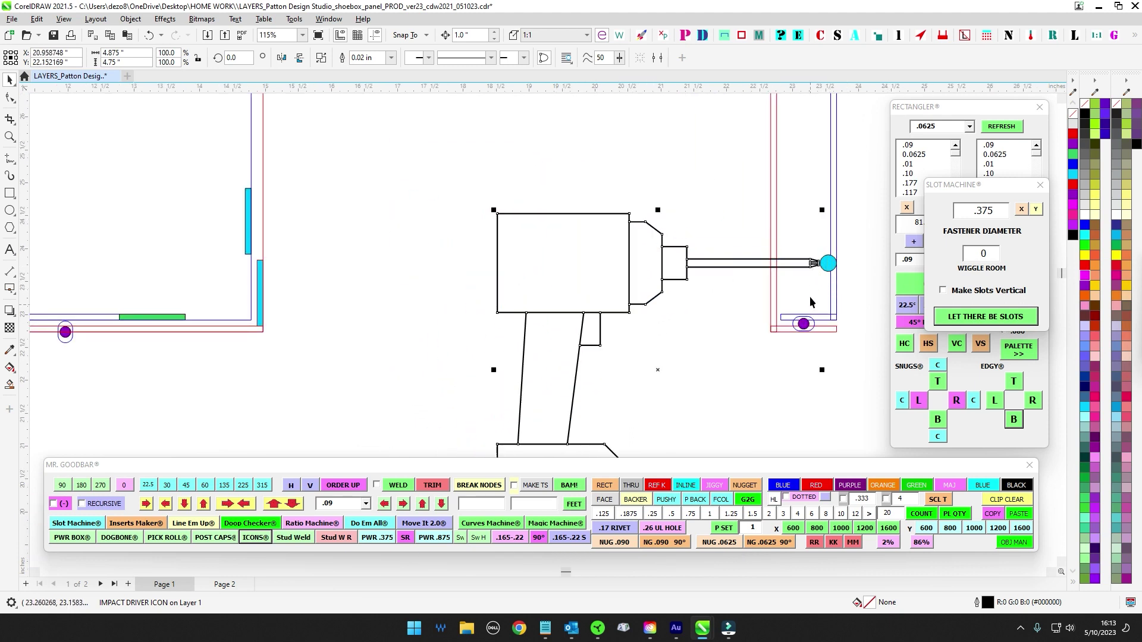
left_click_drag(740, 179, 528, 156)
left_click(517, 156)
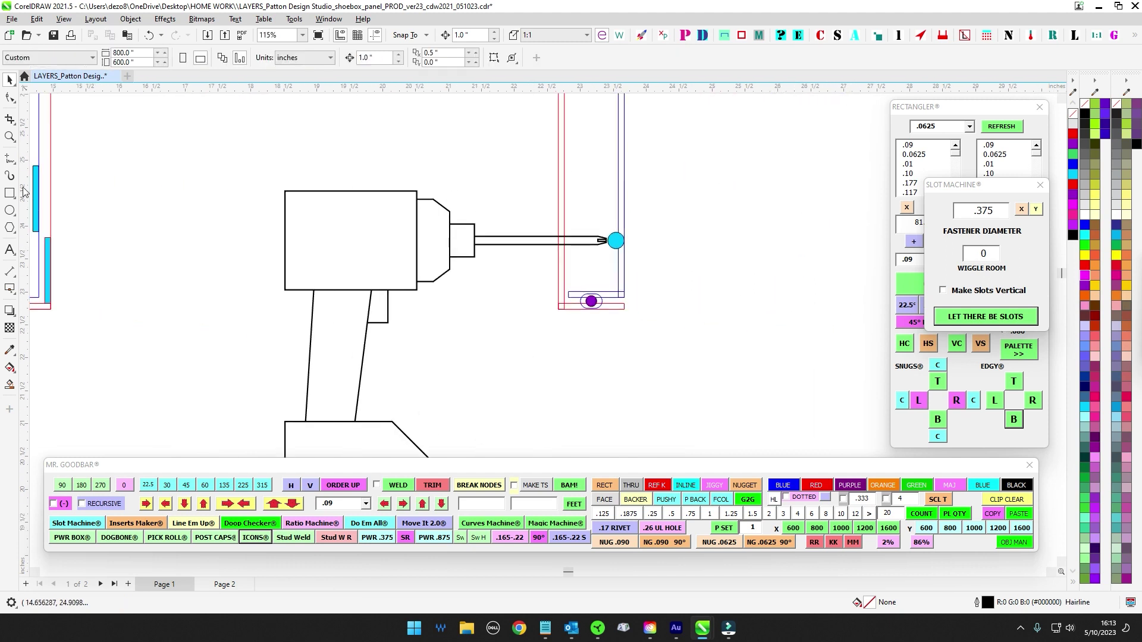
Step: Draw a rectangle about 0.44 by 0.5 inch around the driver's bit tip beside the end view's lower hole
left_click(10, 193)
scroll(566, 241, "up", 4)
mouse_move(604, 209)
left_mouse_down()
mouse_move(683, 298)
mouse_move(676, 291)
left_mouse_up()
key("space")
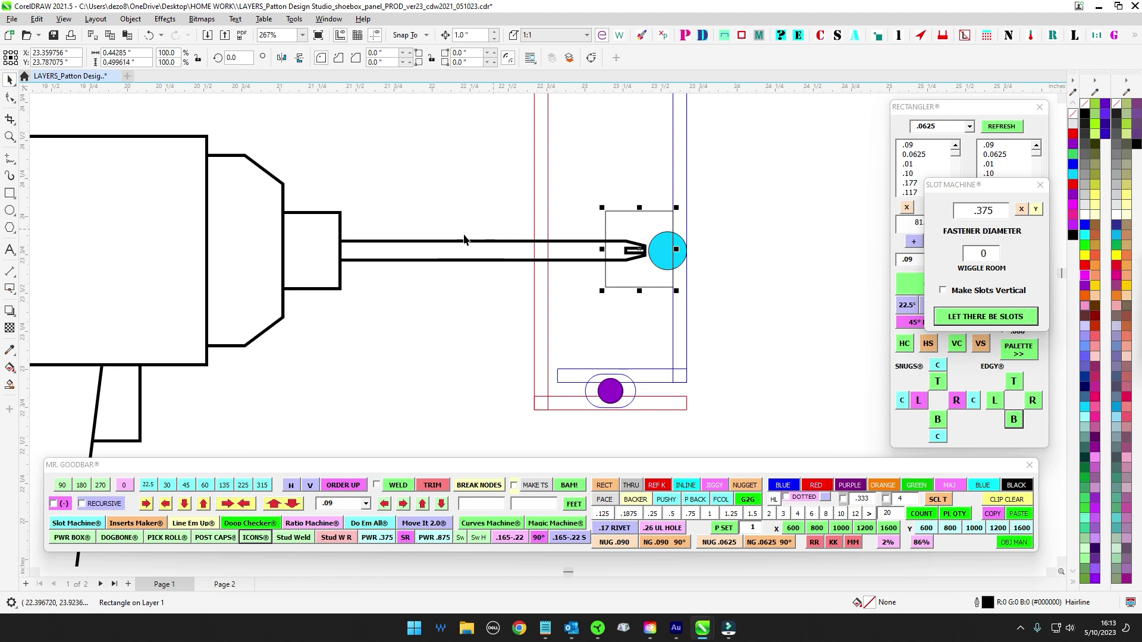
Step: Try the driver icon and rectangle together lower in the end view to check tool clearance, and return them to the hole's level
left_click(464, 241, "shift")
key("Down")
key("Down")
key("Down")
key("Down")
key("Down")
key("Down")
key("Down")
key("Down")
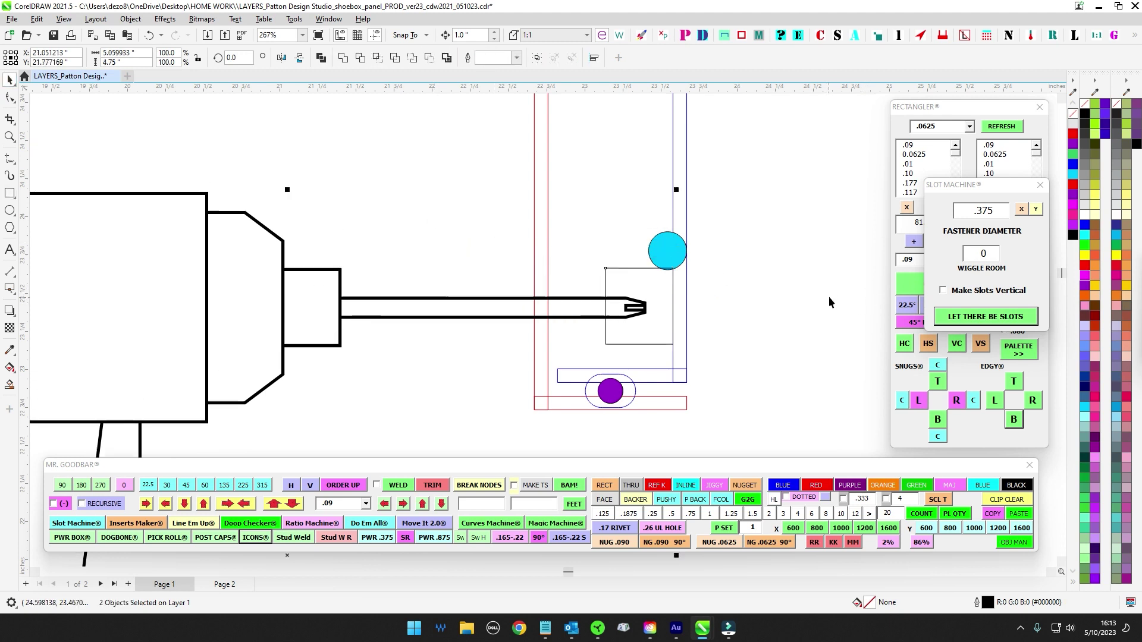
key("Up")
key("Up")
key("Up")
key("Up")
key("Up")
key("Up")
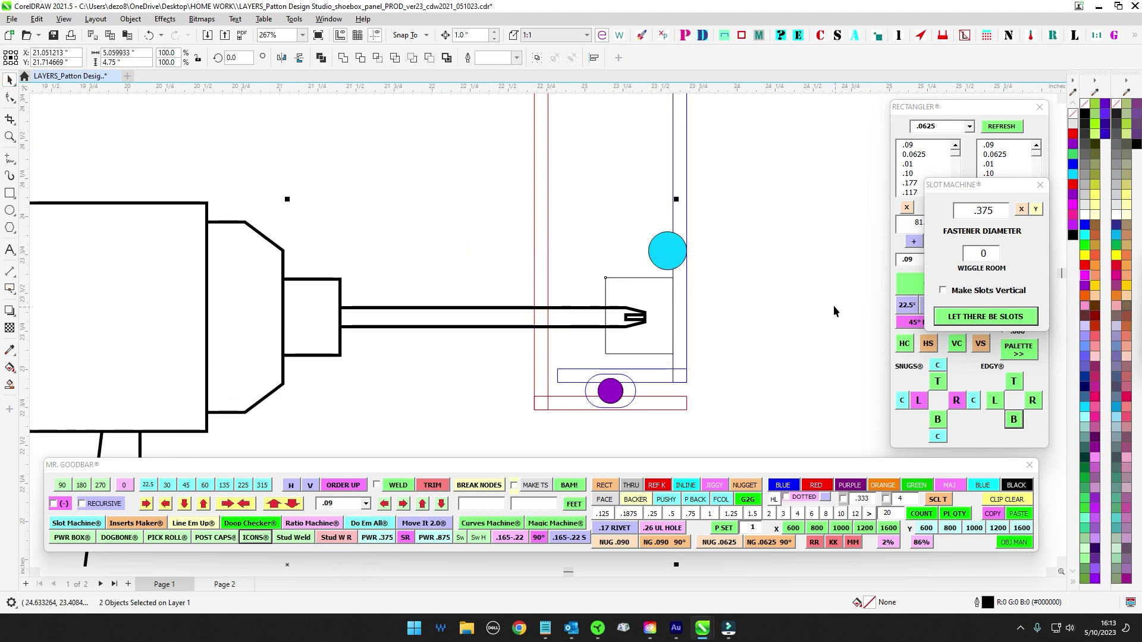
key("ctrl+Up")
key("ctrl+Up")
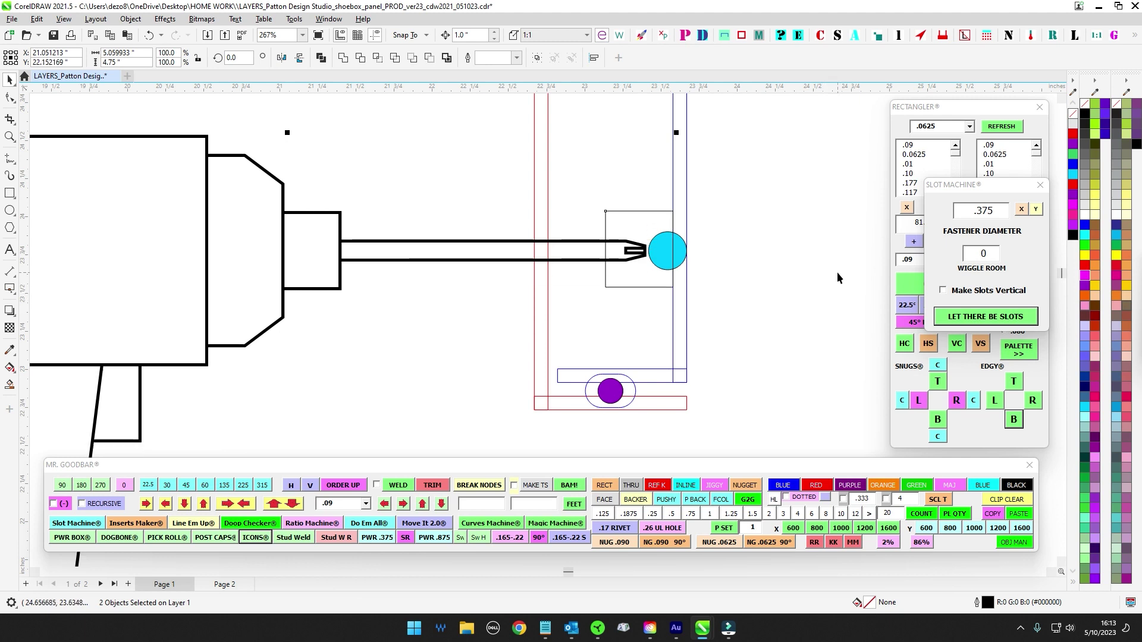
Step: Delete the impact driver icon and the clearance rectangle from the end view
key("Escape")
scroll(693, 223, "down", 1)
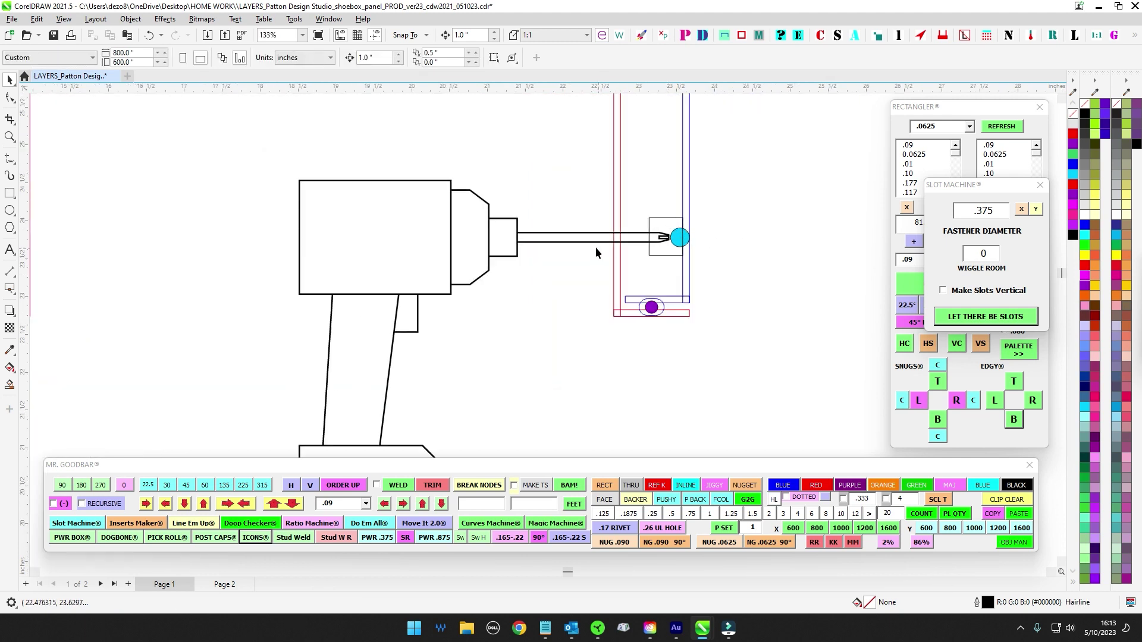
left_click(586, 233)
key("Escape")
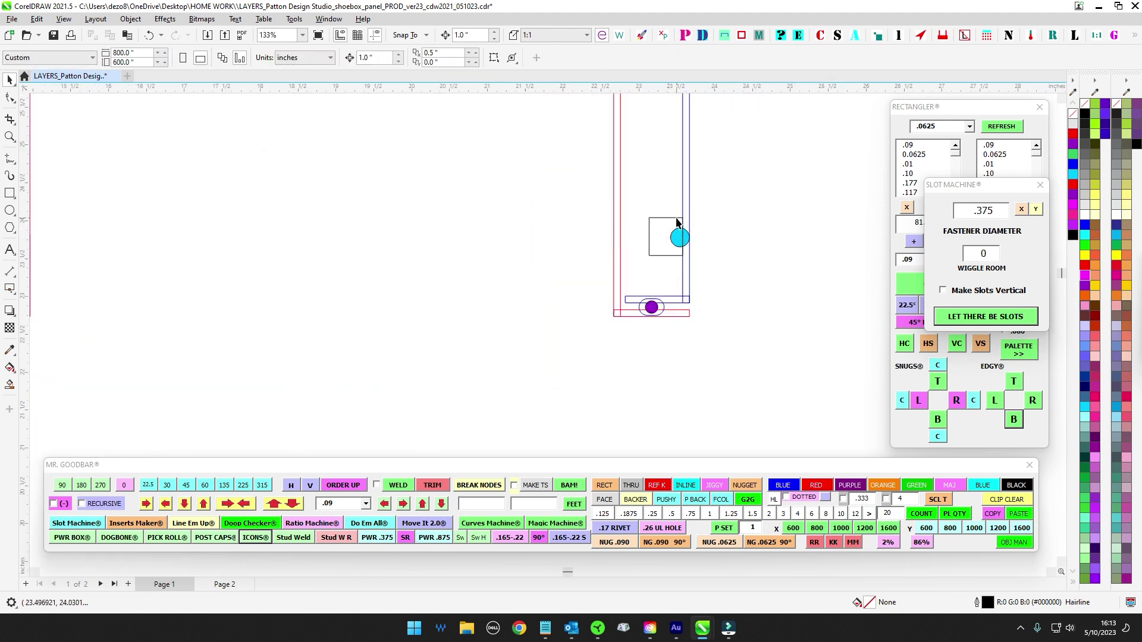
scroll(702, 232, "down", 3)
scroll(743, 232, "up", 2)
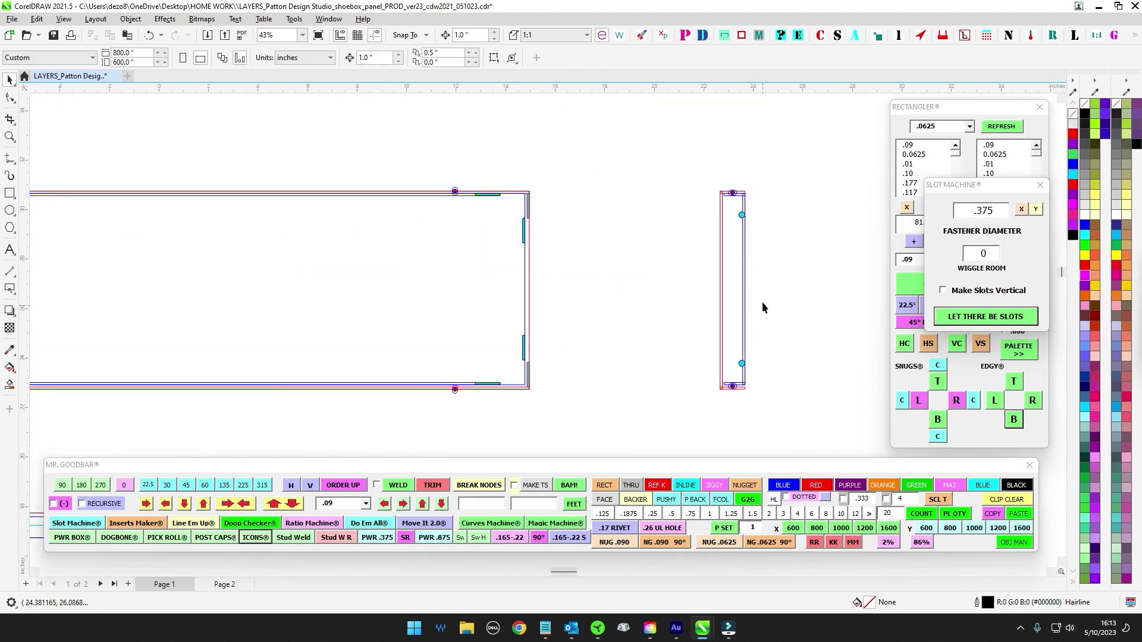
Step: Copy the front view's centre pair of grouped holes 38 inches to the left, in line with the strips' leftmost fastener holes
scroll(763, 307, "down", 2)
left_click(695, 257)
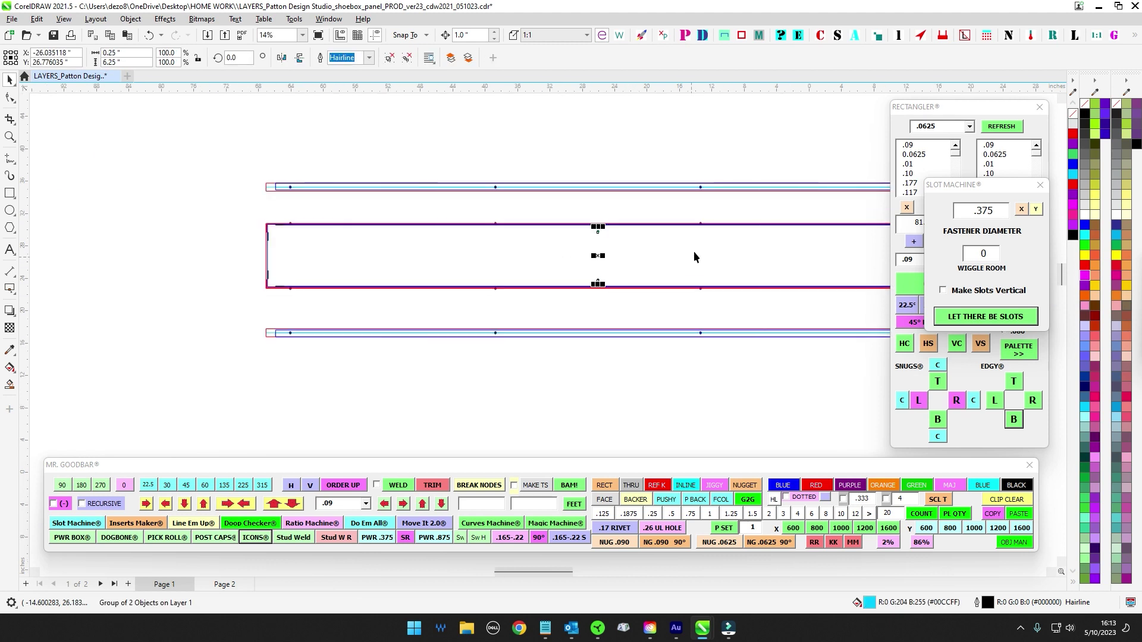
left_click_drag(694, 252, 647, 280)
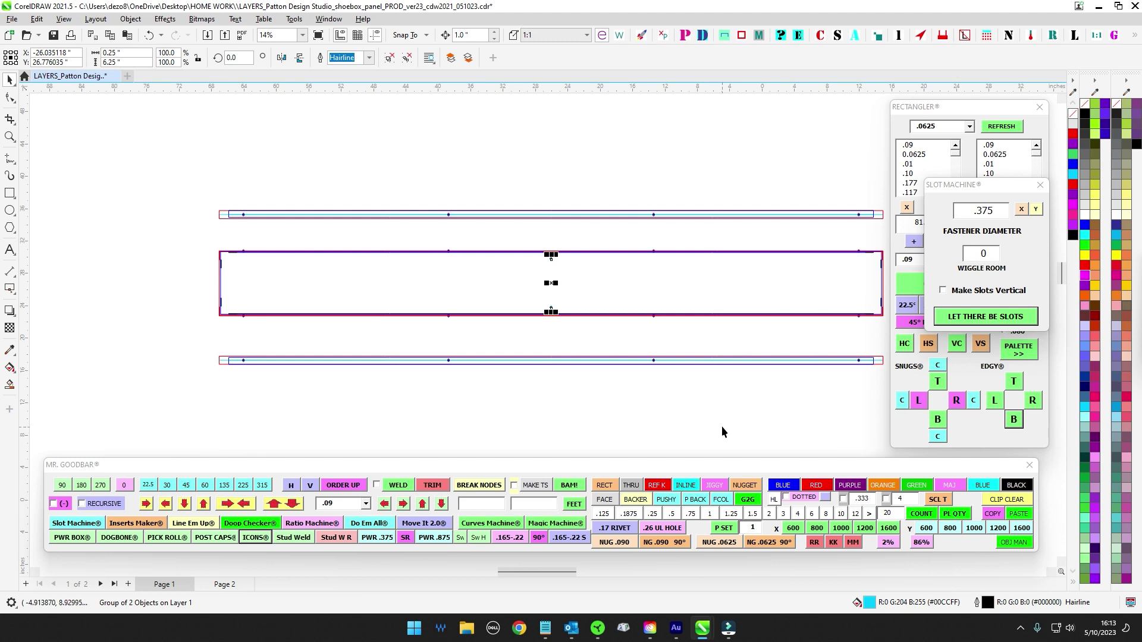
key("shift+Left")
key("shift+Left")
key("shift+Left")
key("Left")
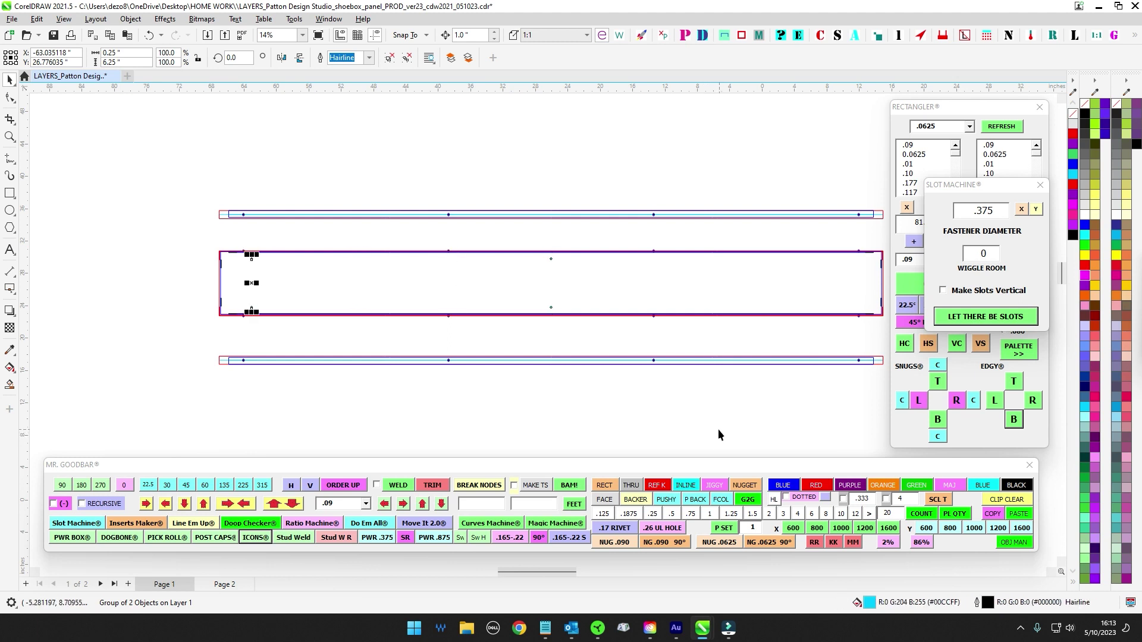
key("Left")
Step: Copy the front view's centre hole pair 38 inches to the right, near the panel's right end, and deselect it
left_click_drag(547, 230, 572, 367)
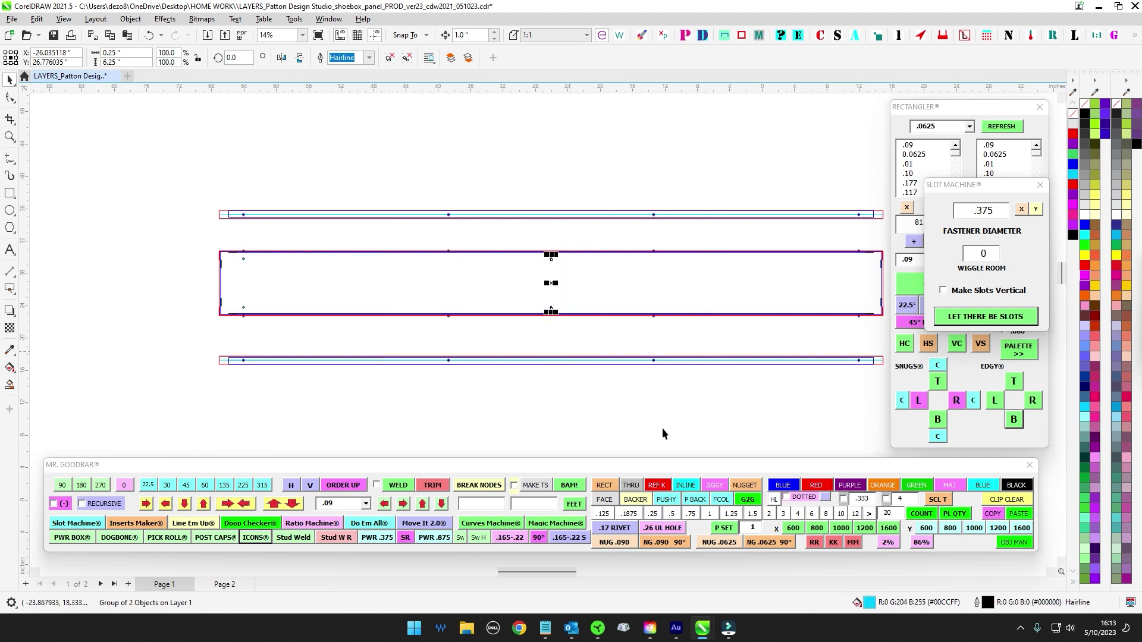
left_click_drag(665, 421, 484, 392)
key("shift+Right")
key("shift+Right")
key("shift+Right")
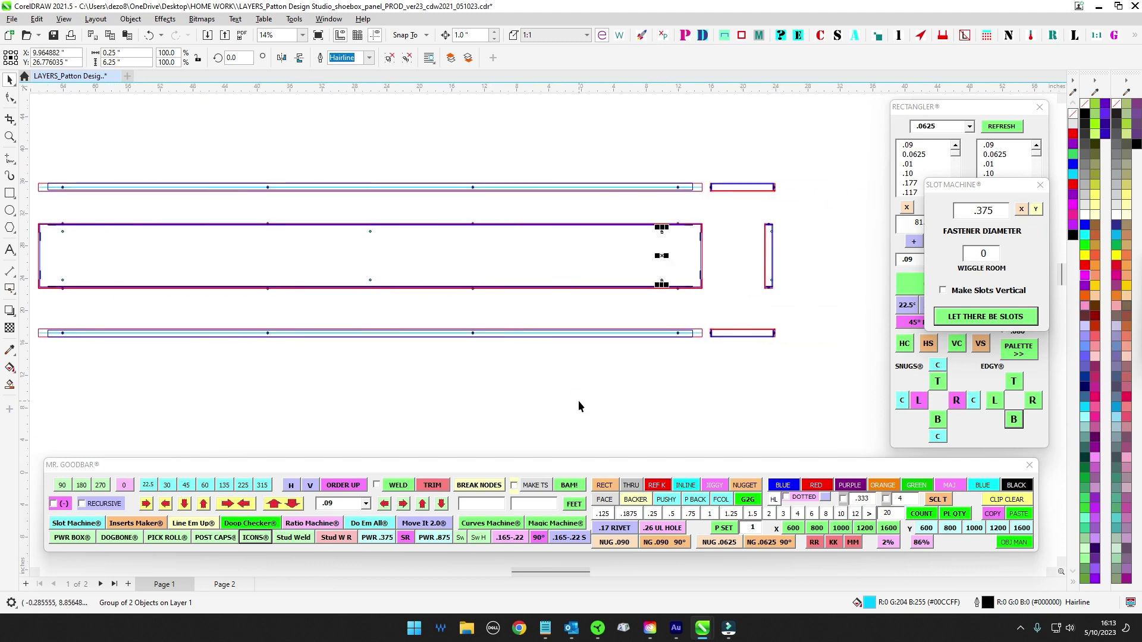
key("Right")
key("Right")
left_click(576, 402)
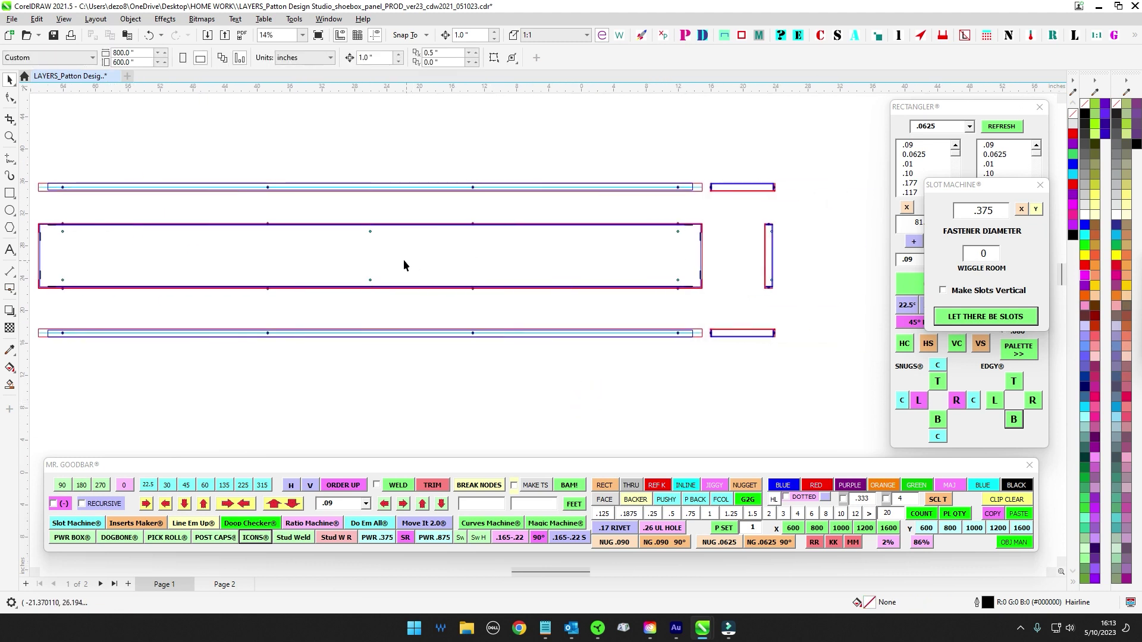
Step: Examine the three hole pairs in the long panel and their spacing against the fasteners on the upper strip
left_click_drag(398, 268, 622, 260)
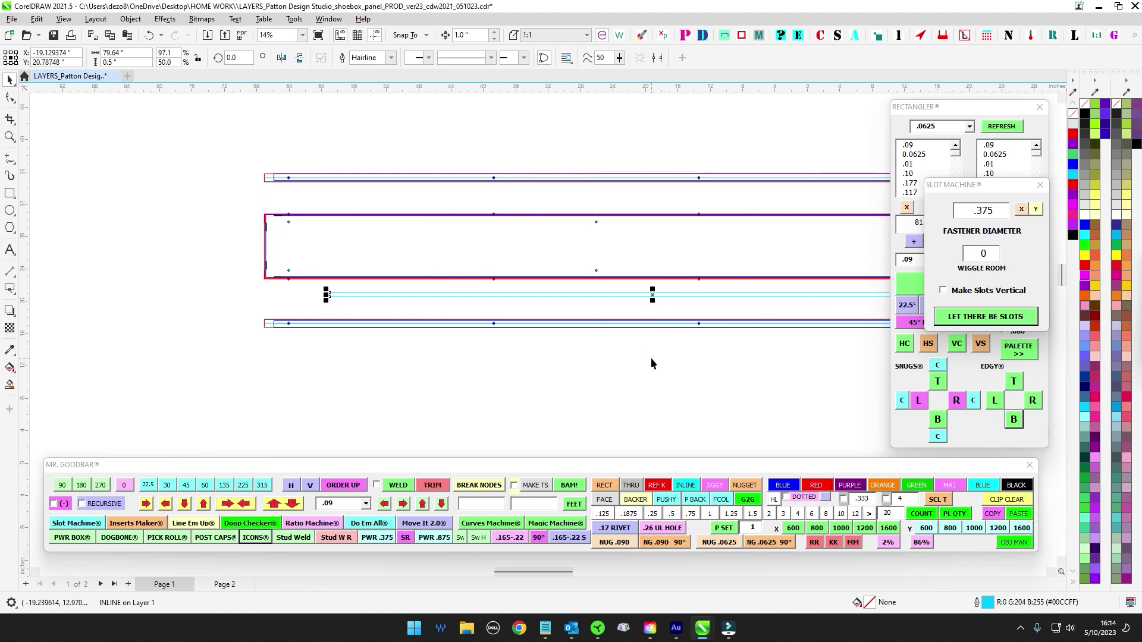
scroll(594, 227, "up", 2)
left_click(640, 325)
scroll(661, 277, "down", 2)
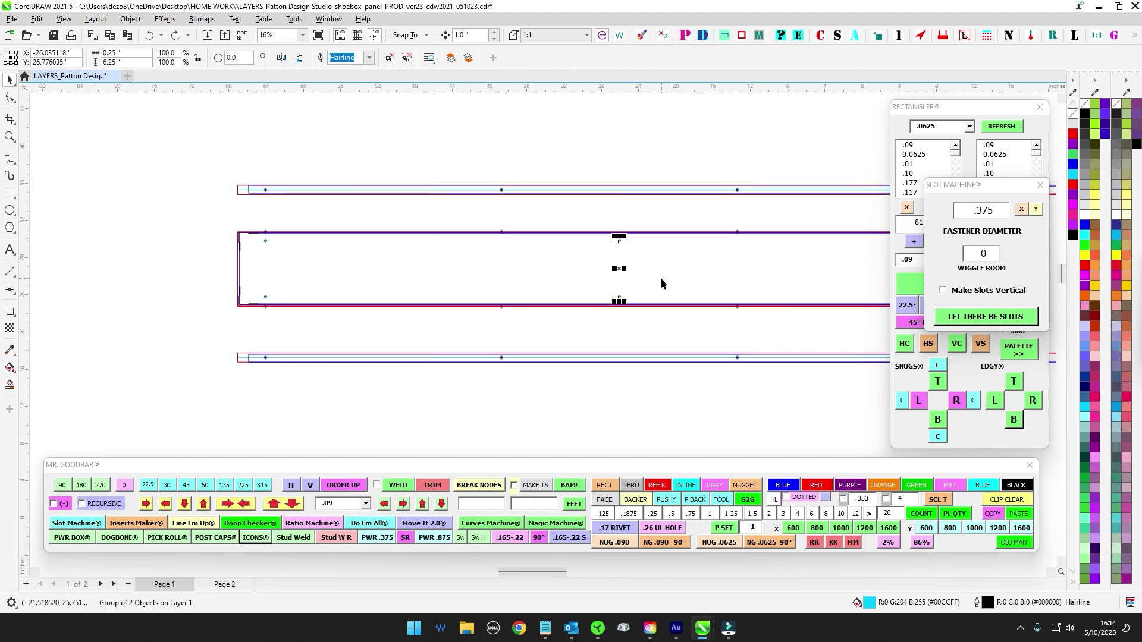
scroll(612, 268, "down", 1)
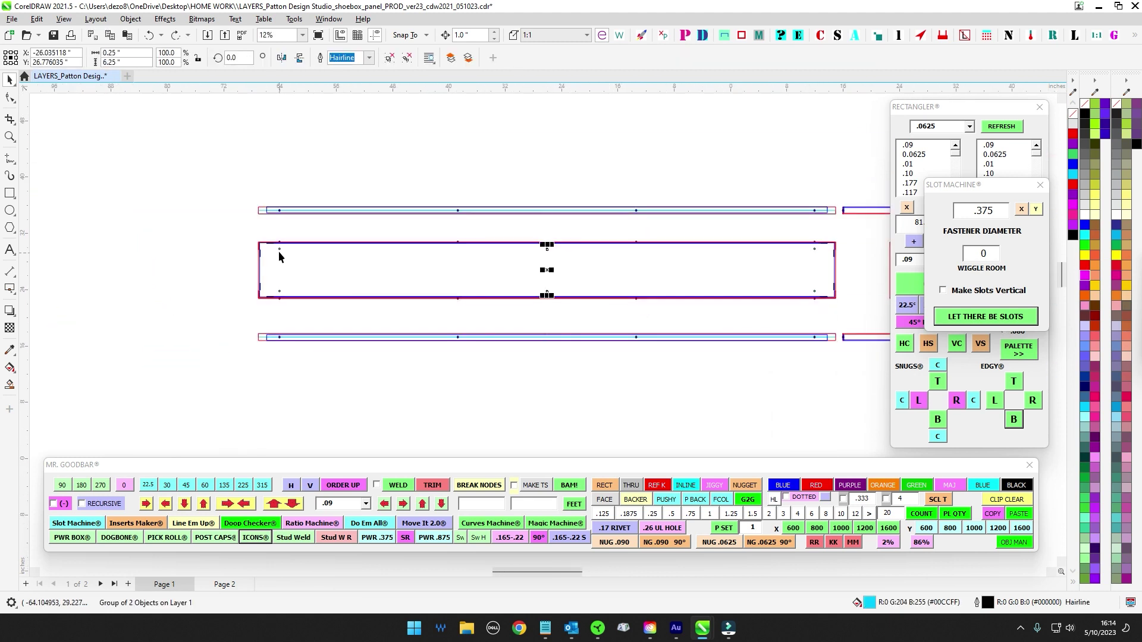
left_click(277, 250, "shift")
left_click(816, 248, "shift")
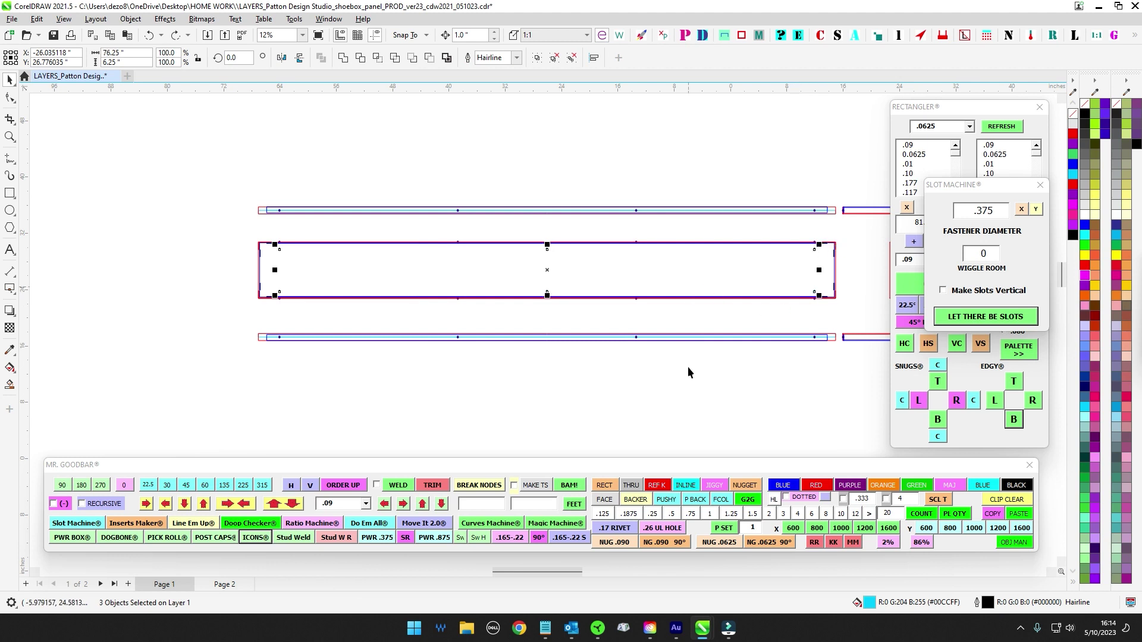
left_click(696, 402)
left_click_drag(271, 246, 597, 301)
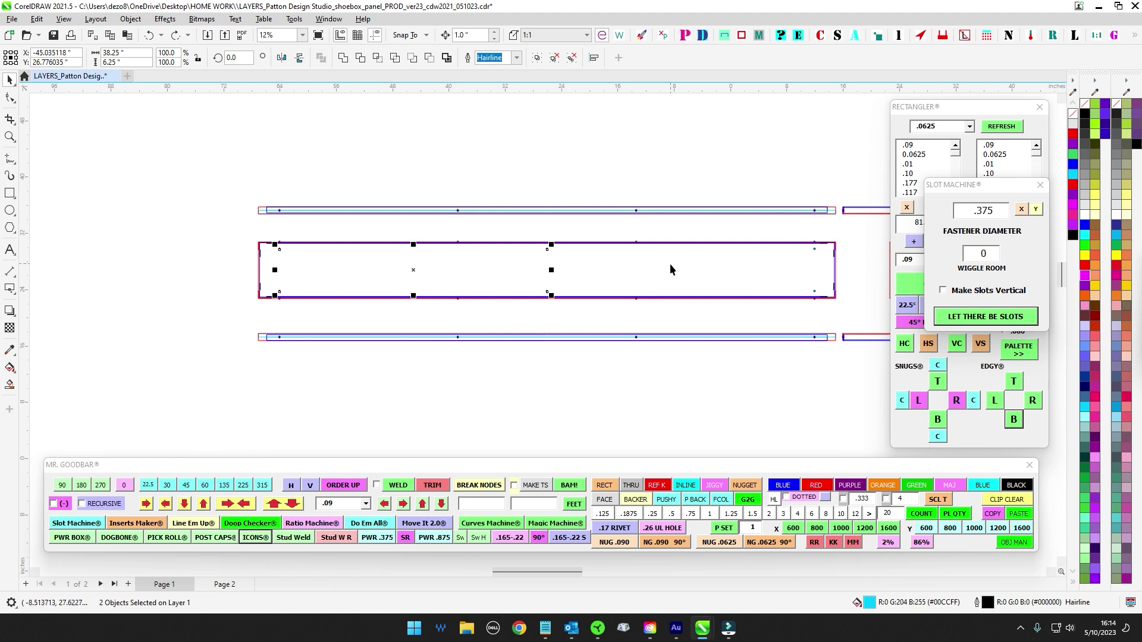
left_click_drag(456, 207, 708, 235)
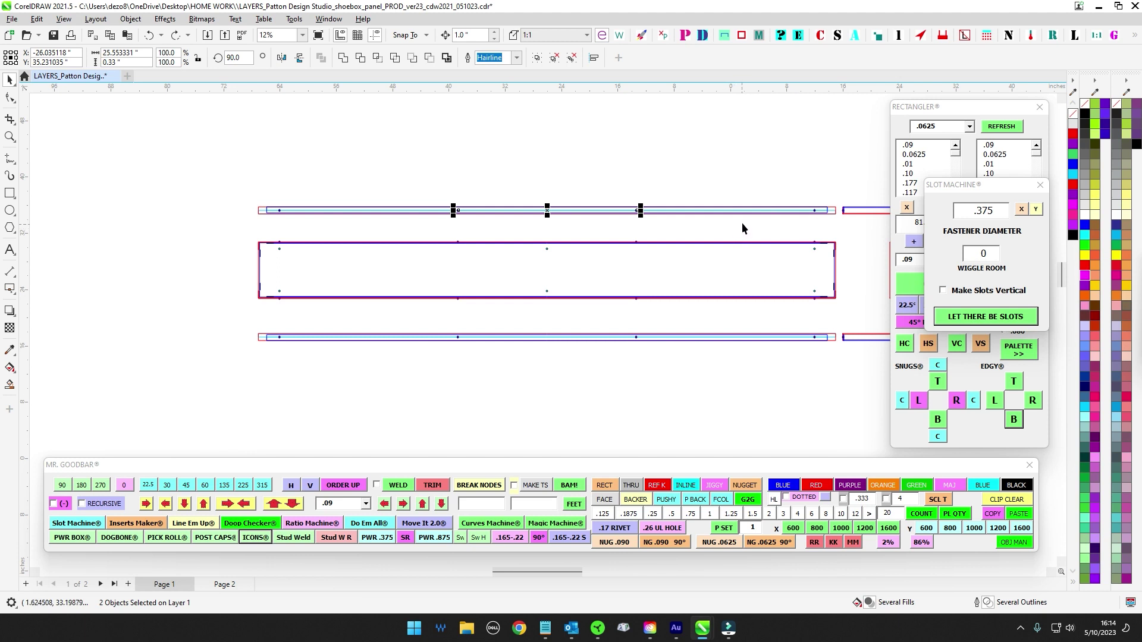
left_click(753, 148)
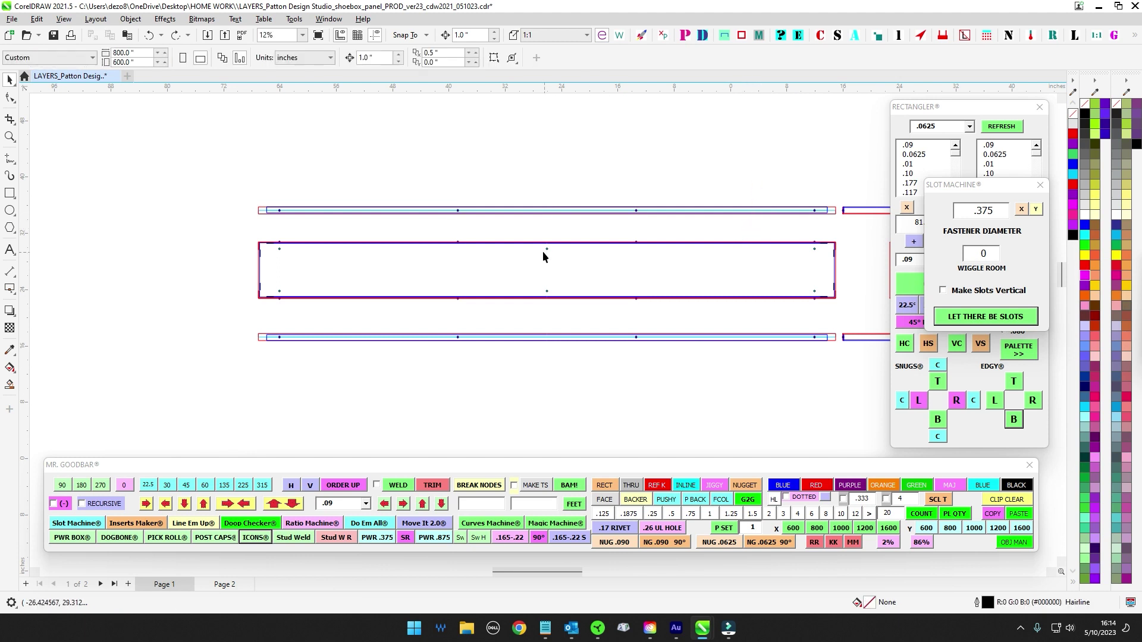
Step: Duplicate the long panel's centre hole pair to make three pairs there, shifting one copy 4 inches to the left
left_click_drag(532, 233, 560, 319)
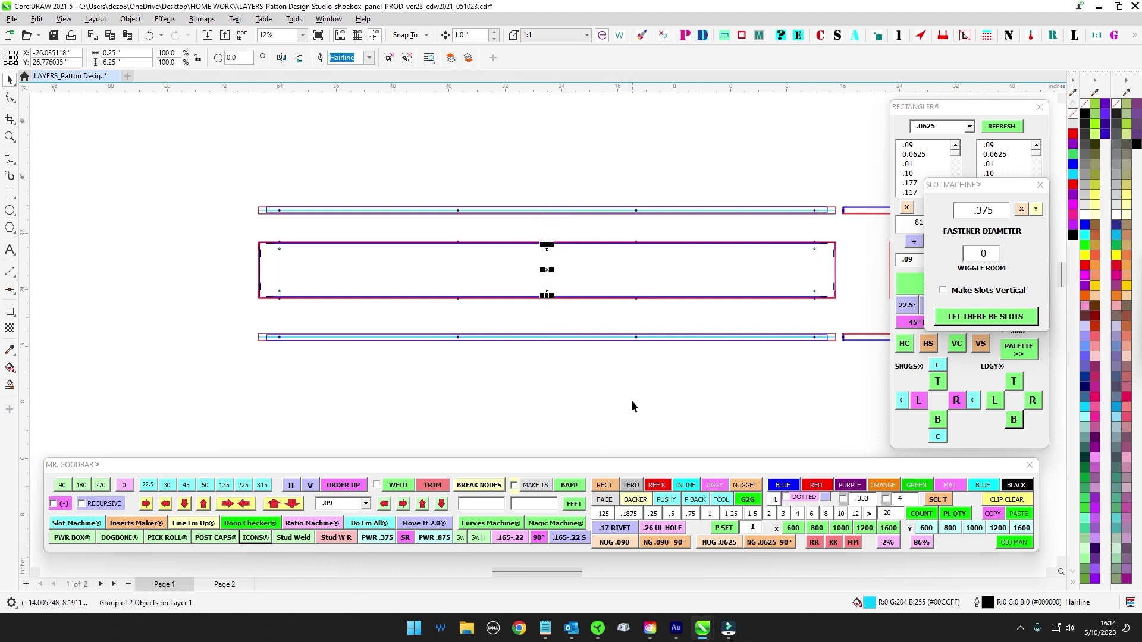
key("Left")
key("Left")
key("Left")
key("Left")
left_click_drag(566, 312, 567, 312)
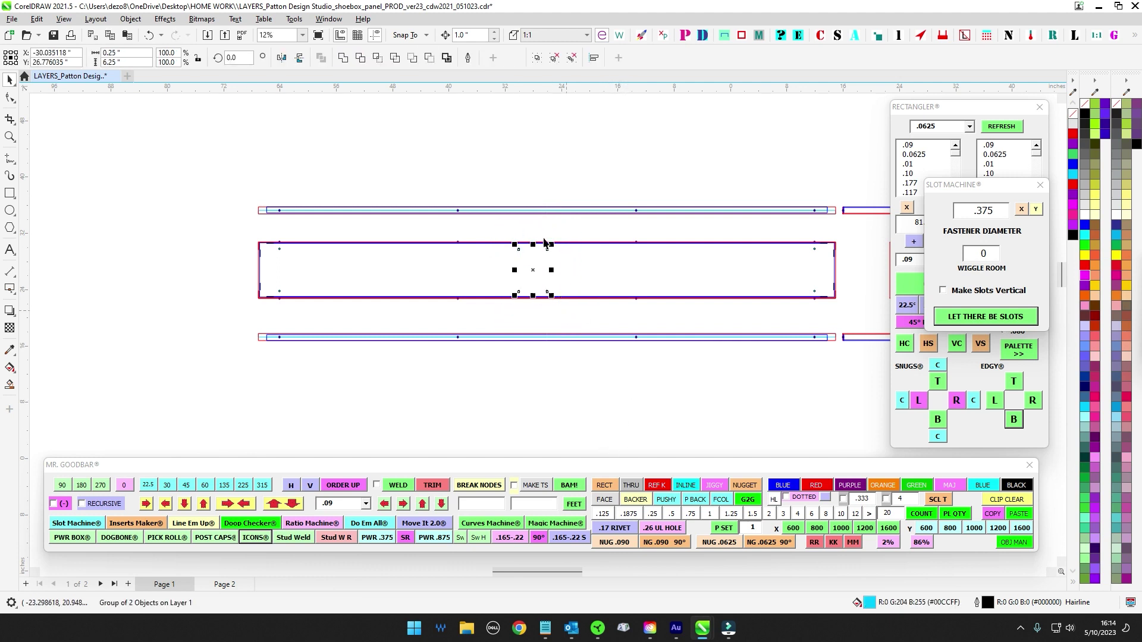
Step: Distribute the panel's end hole pairs and the three inner pairs evenly by their horizontal centres
left_click(280, 248, "shift")
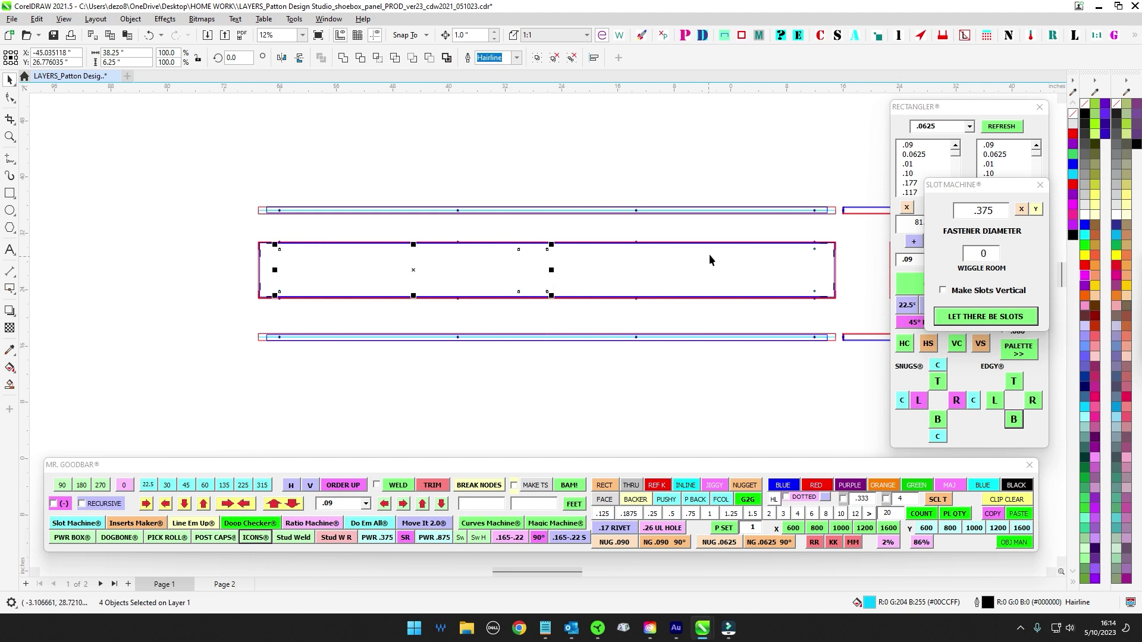
left_click(815, 250, "shift")
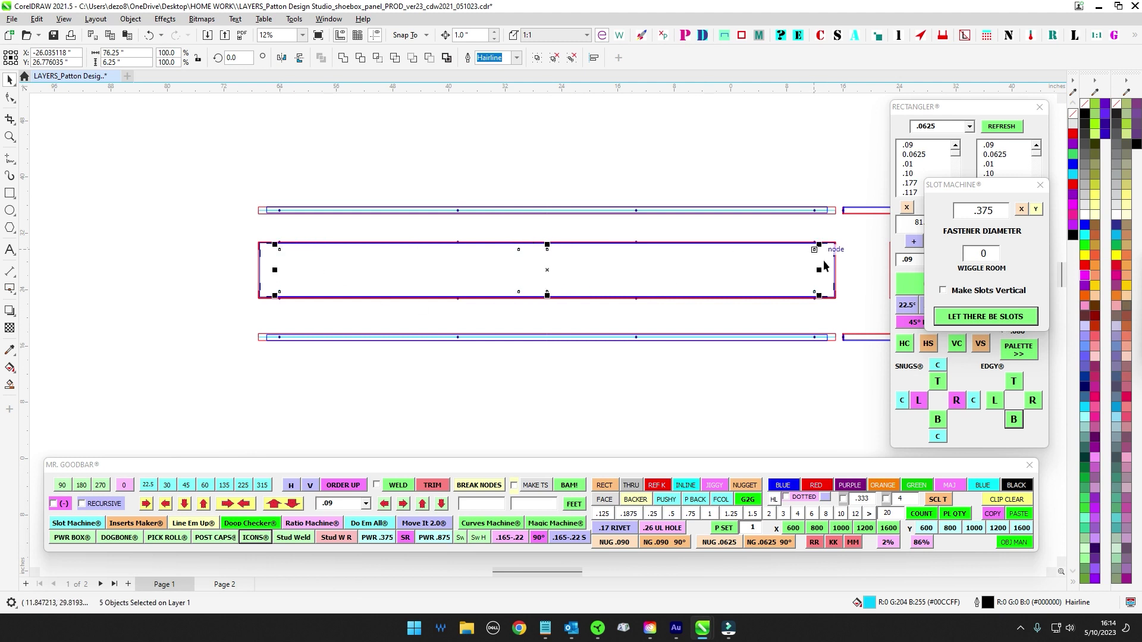
left_click(905, 345)
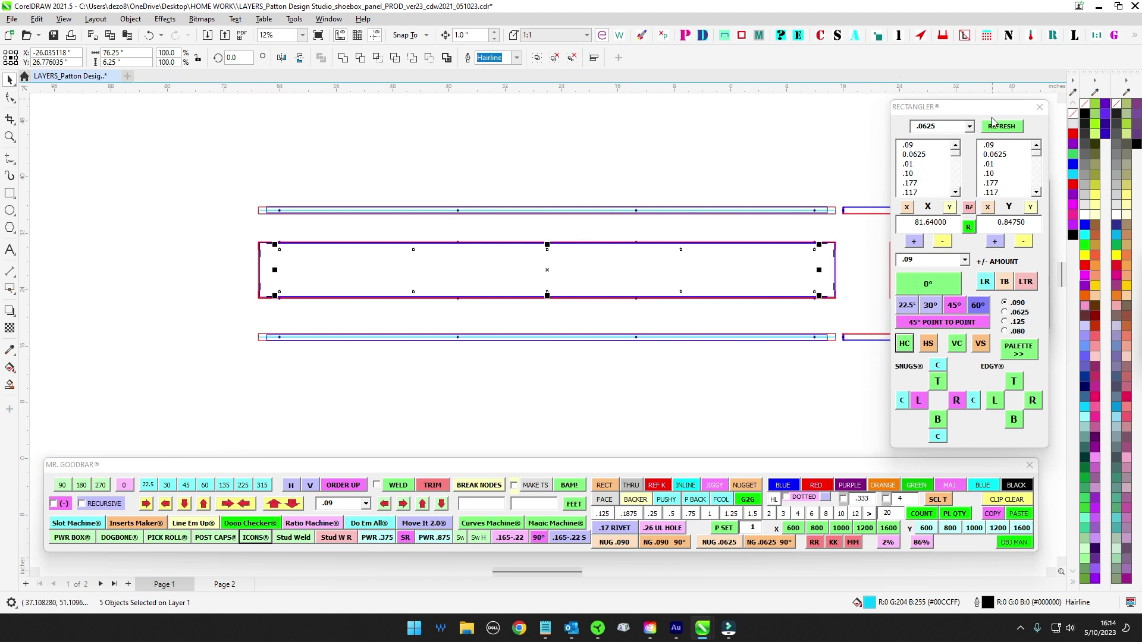
left_click(558, 156)
scroll(555, 194, "up", 3)
left_click_drag(335, 195, 582, 268)
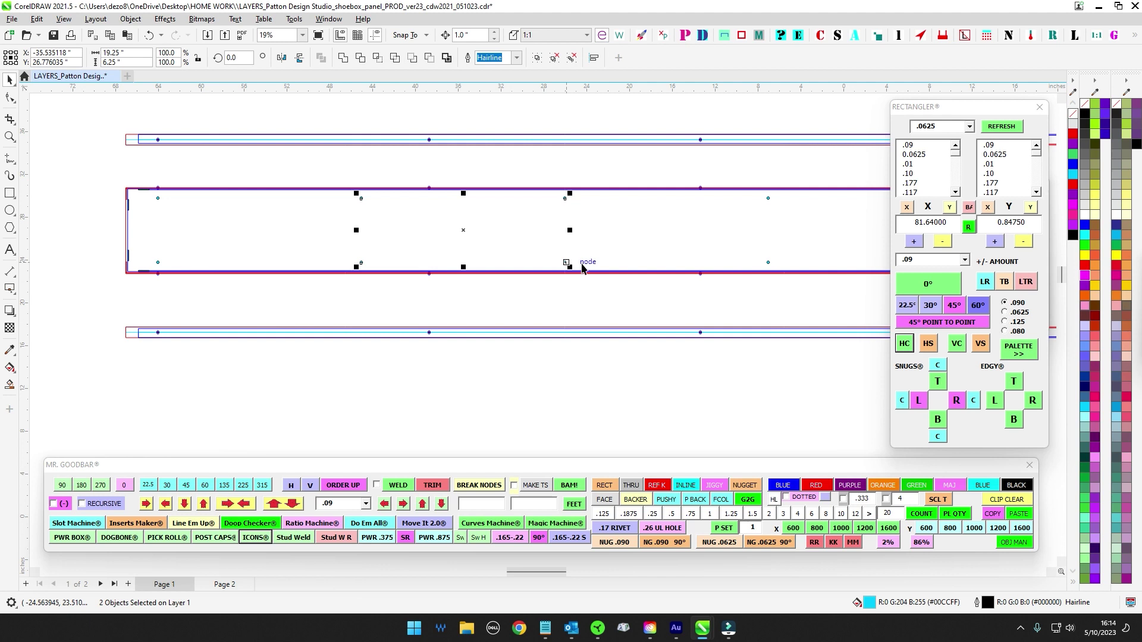
left_click(622, 250)
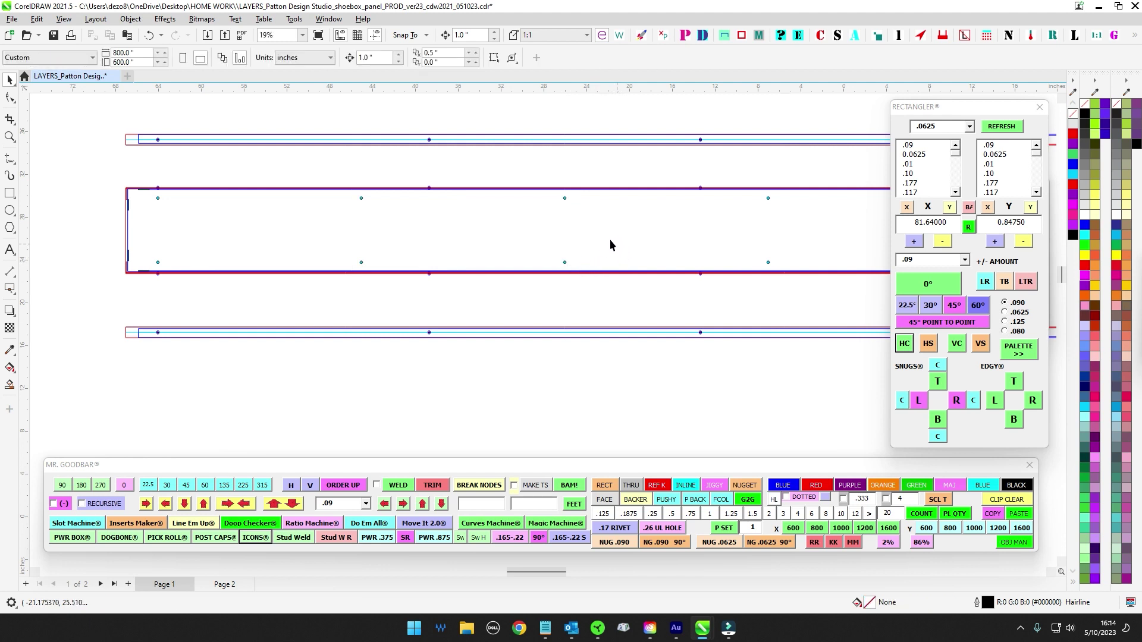
Step: Delete the panel's centre hole pair and distribute the remaining four pairs evenly by their horizontal centres
scroll(610, 239, "down", 1)
left_click_drag(555, 195, 549, 249)
left_click(549, 249)
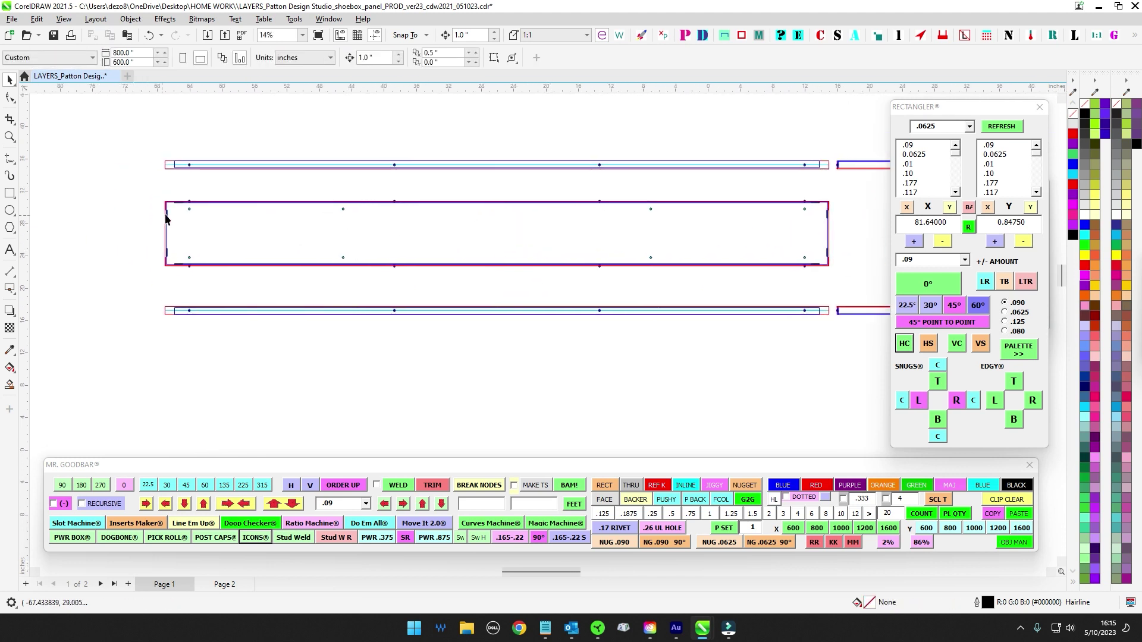
left_click(190, 210)
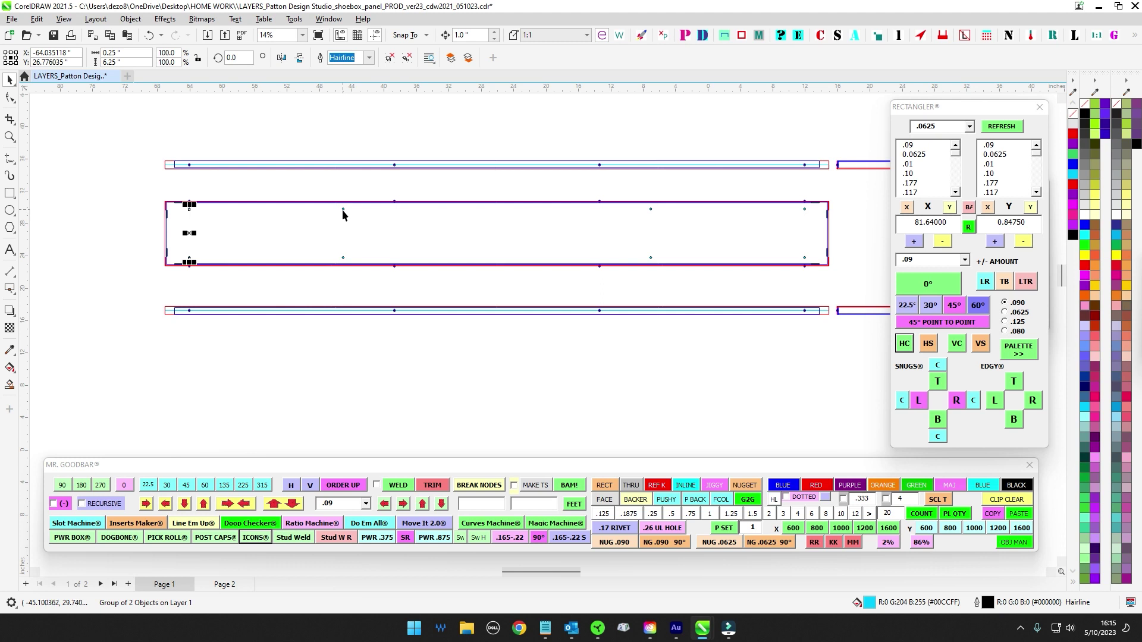
left_click(342, 209, "shift")
left_click(650, 209, "shift")
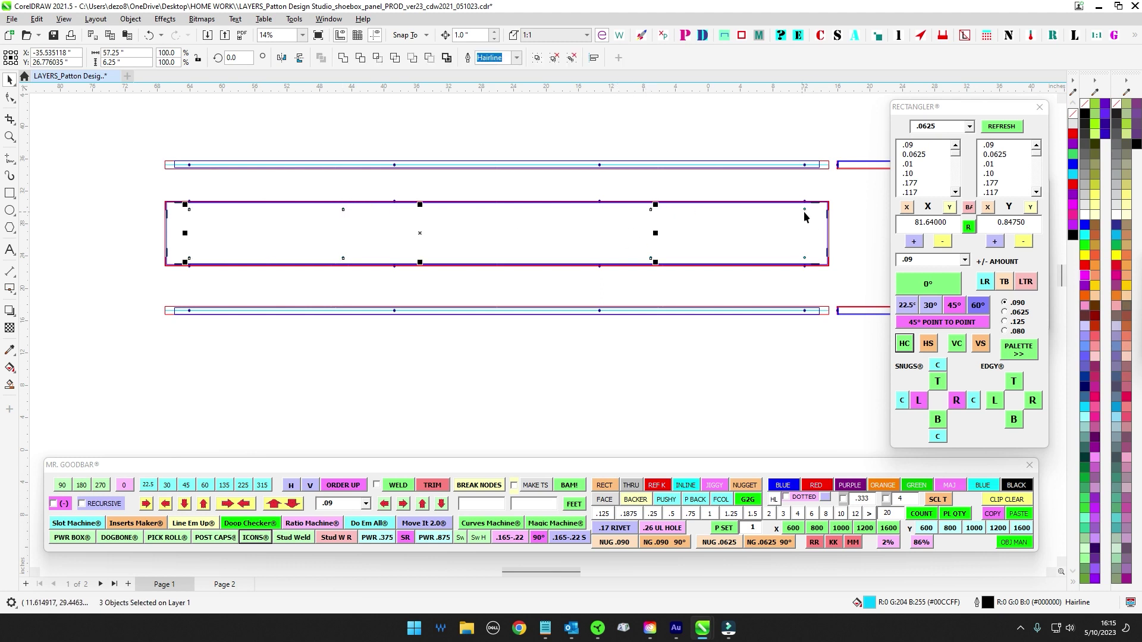
left_click(805, 212, "shift")
left_click(641, 374)
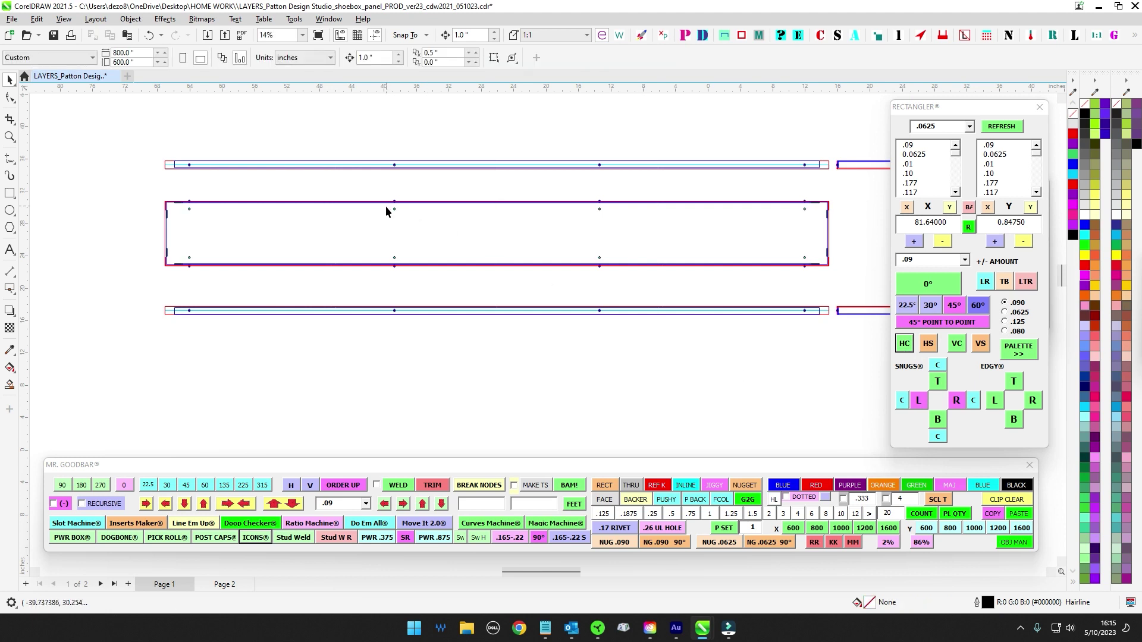
left_click_drag(386, 206, 639, 266)
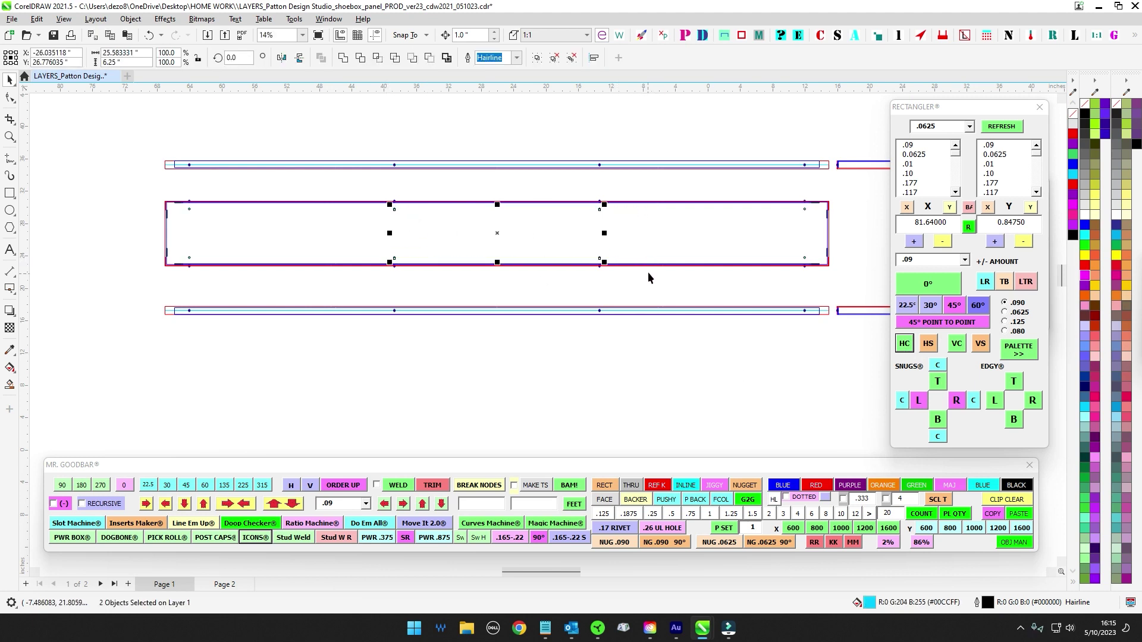
left_click(675, 244)
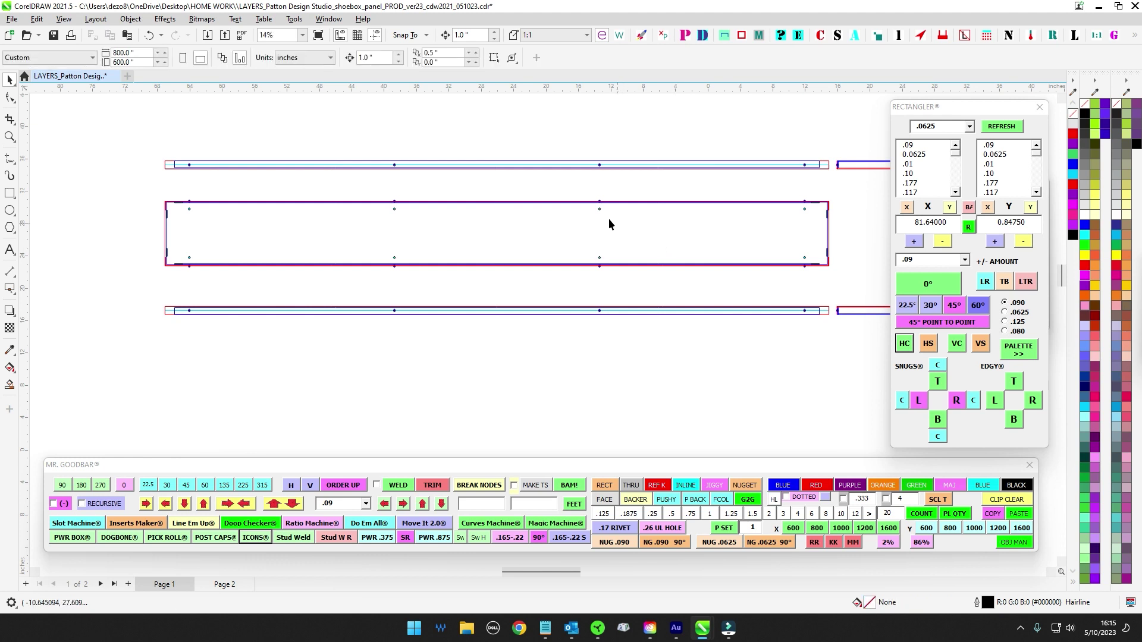
Step: Duplicate the panel's third hole pair 4 inches to the left and distribute all five pairs evenly by their horizontal centres
left_click(599, 208)
key("Left")
key("Left")
key("Left")
key("Left")
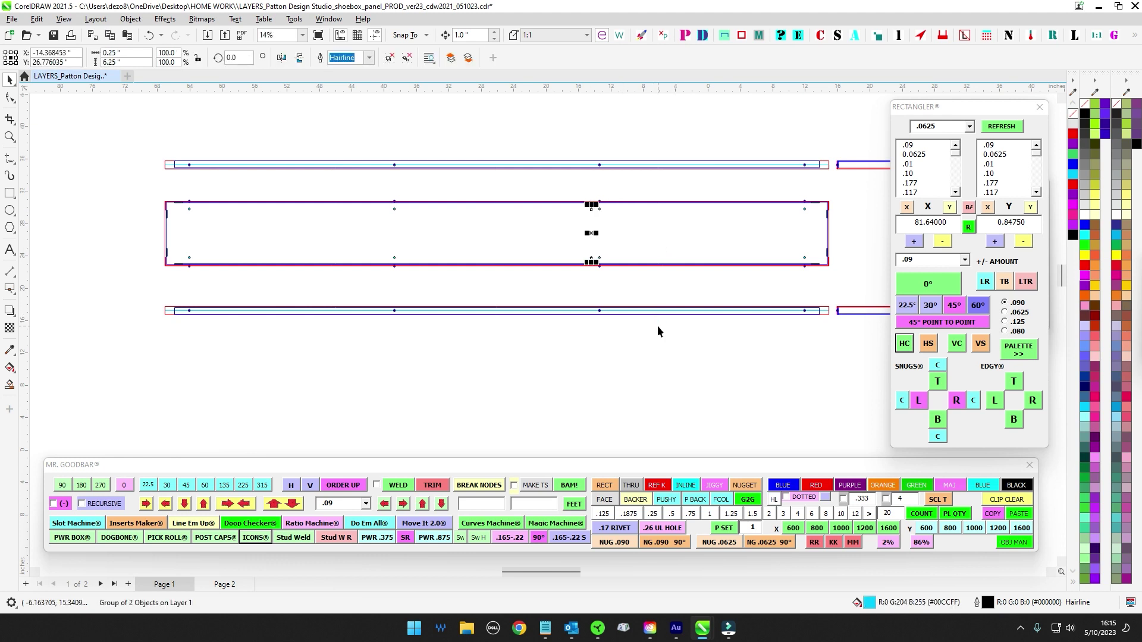
left_click_drag(174, 207, 819, 267)
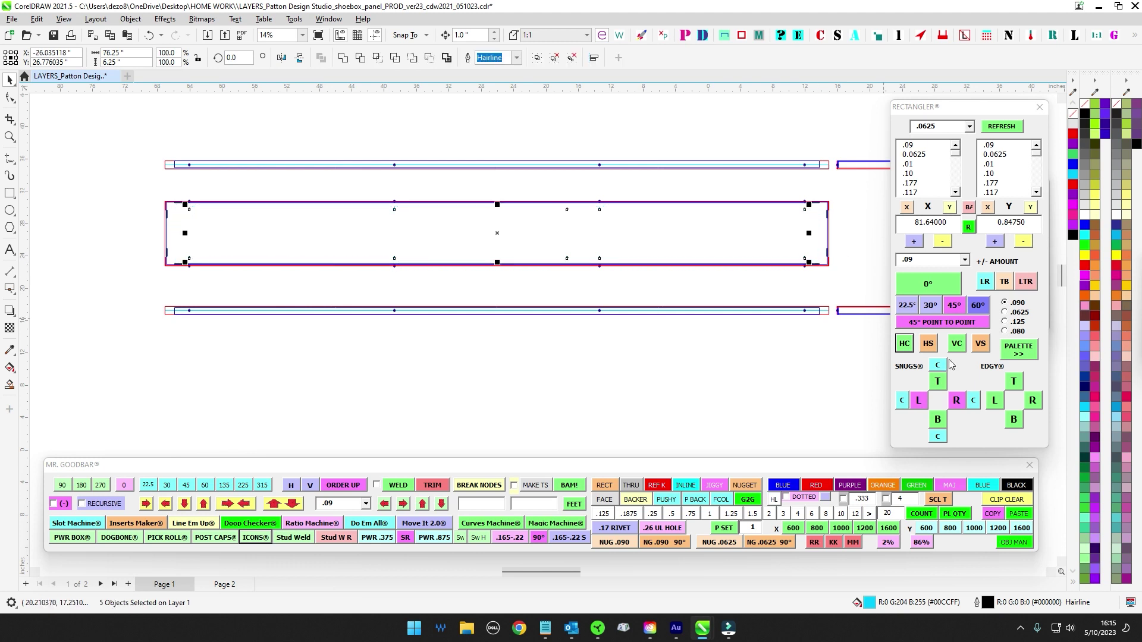
left_click(747, 365)
scroll(535, 235, "up", 2)
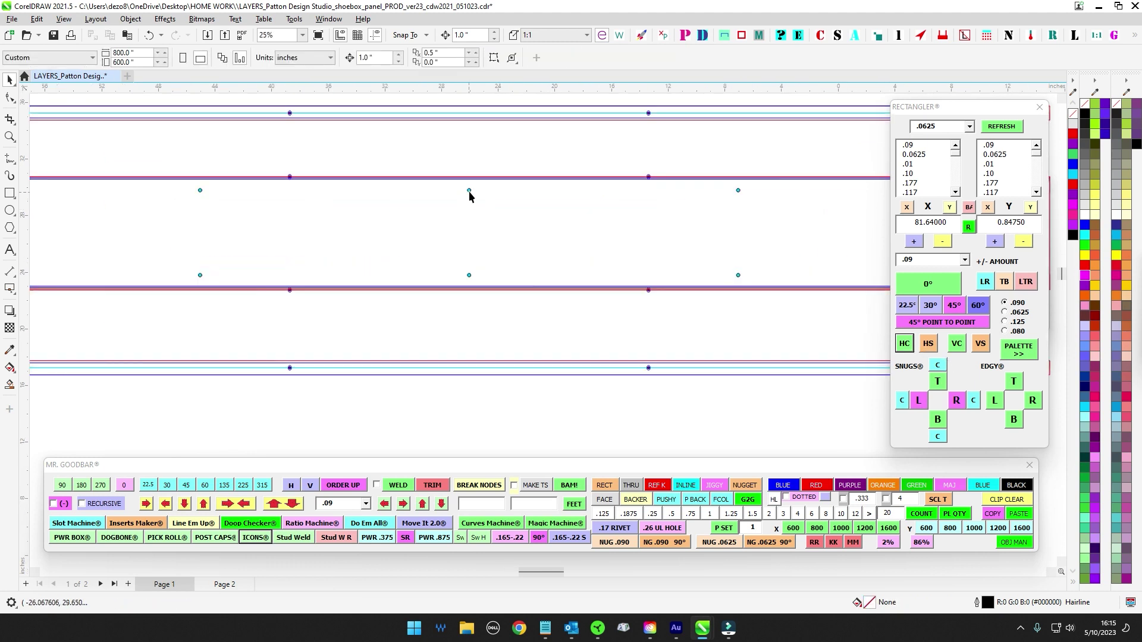
Step: Examine the five hole pairs along the panel, checking the centre, second and fourth pairs against the edge fasteners
scroll(469, 191, "down", 2)
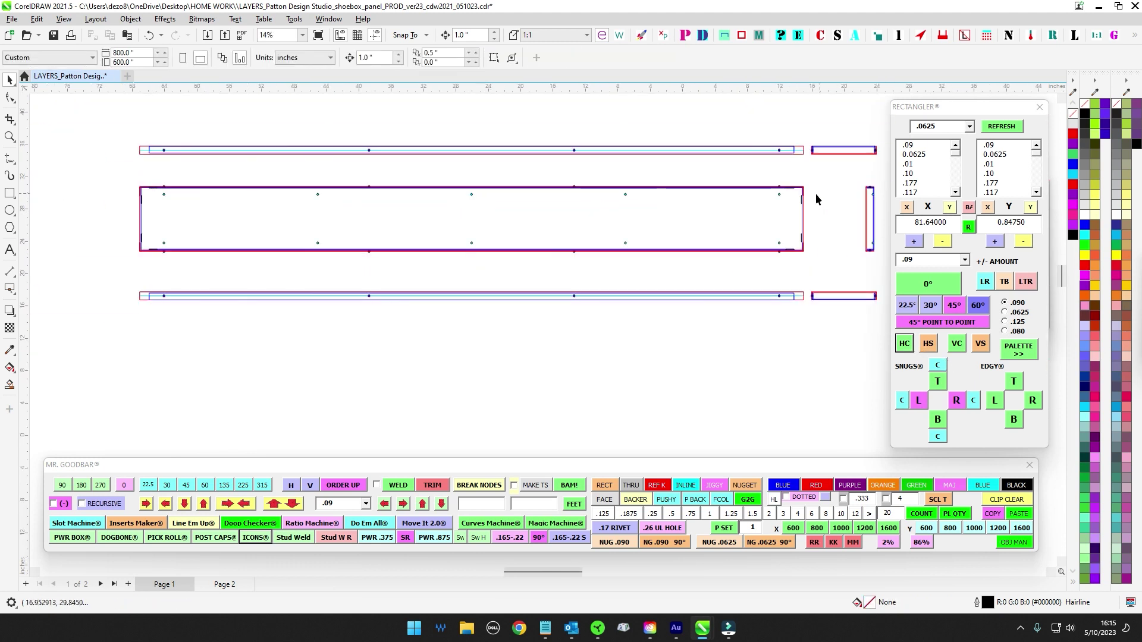
scroll(476, 193, "up", 3)
scroll(492, 191, "up", 2)
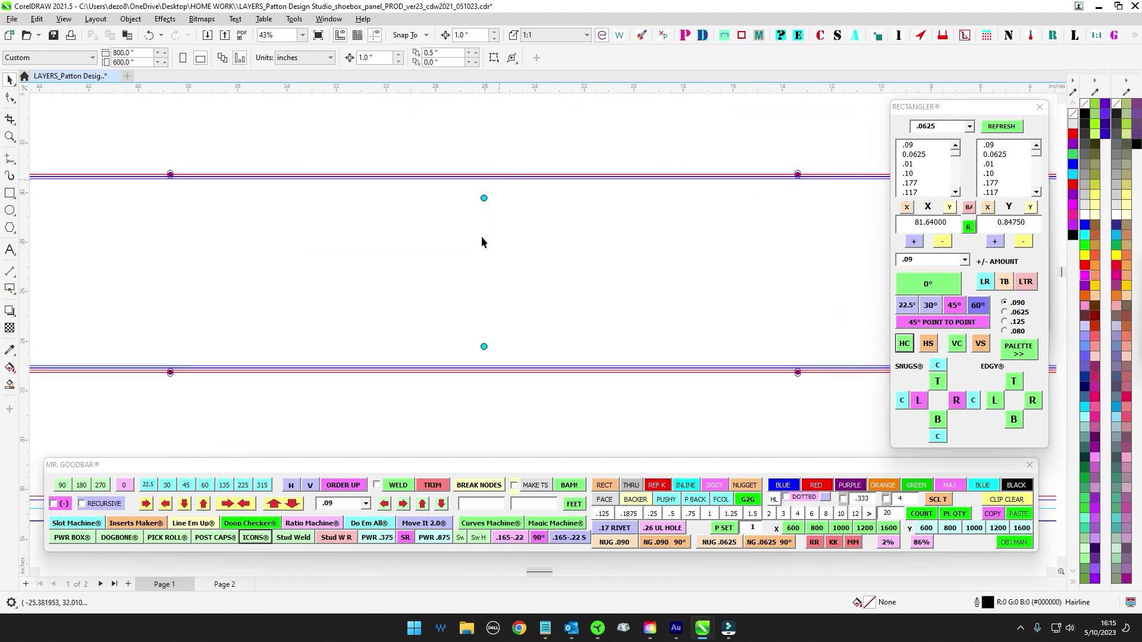
scroll(497, 208, "up", 1)
left_click(481, 199)
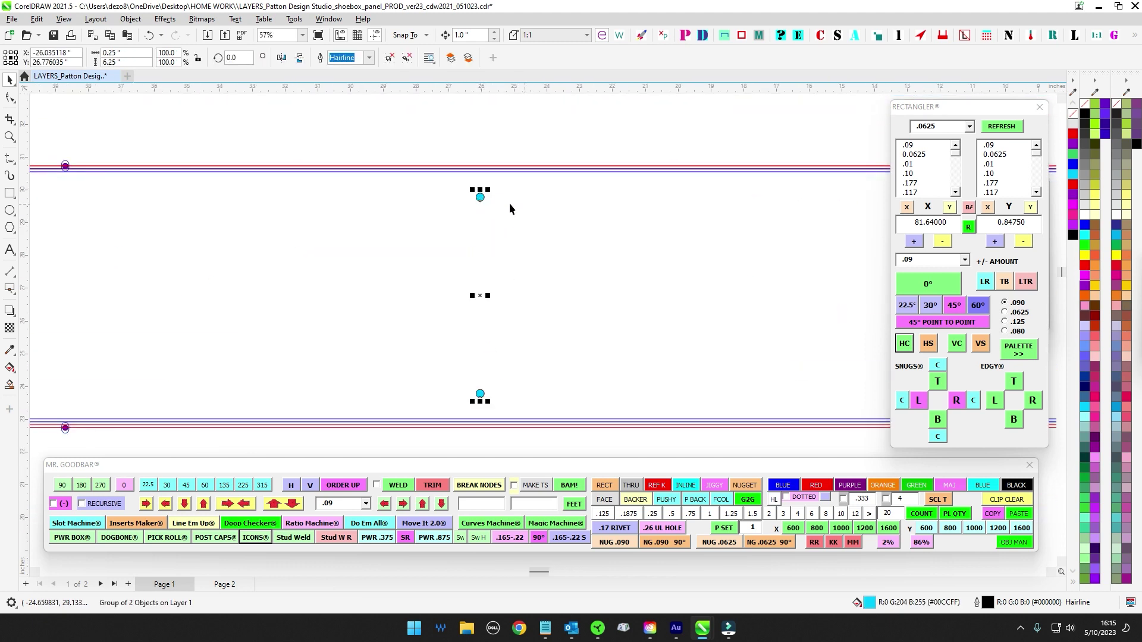
left_click(510, 204)
scroll(479, 199, "down", 5)
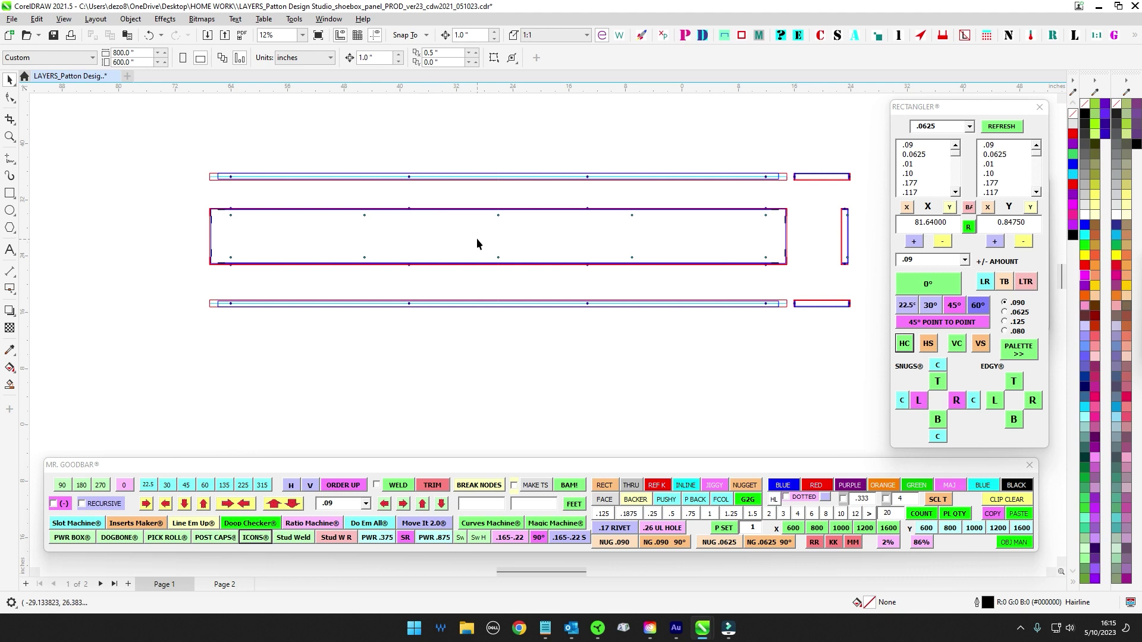
left_click(497, 214)
scroll(510, 236, "up", 3)
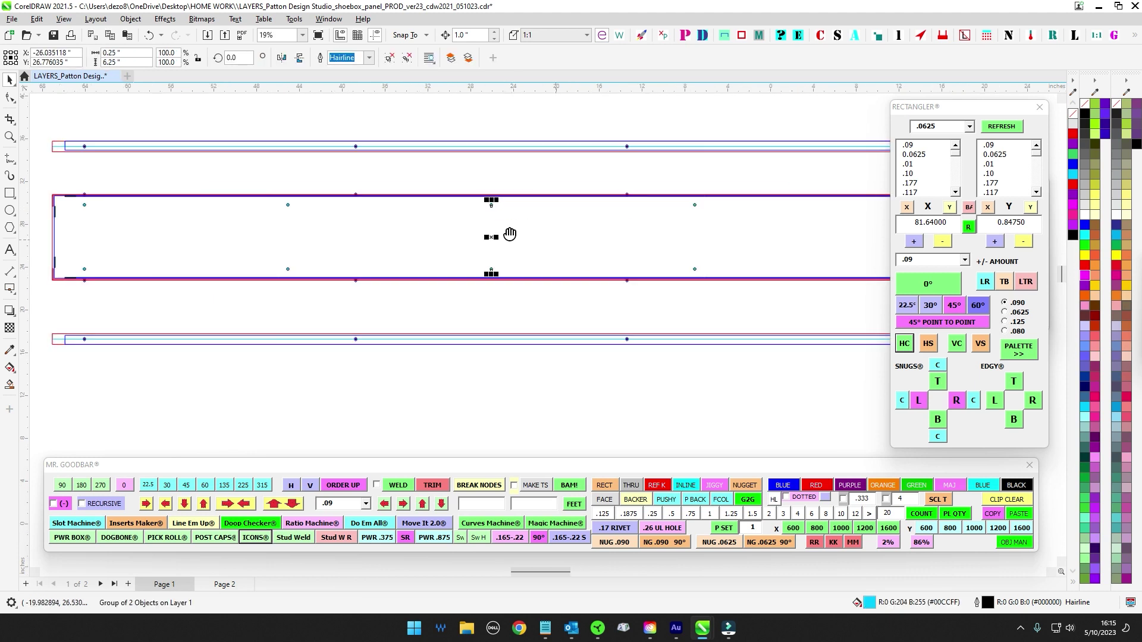
left_click_drag(510, 234, 444, 221)
left_click(494, 210)
scroll(495, 210, "down", 4)
scroll(228, 199, "up", 1)
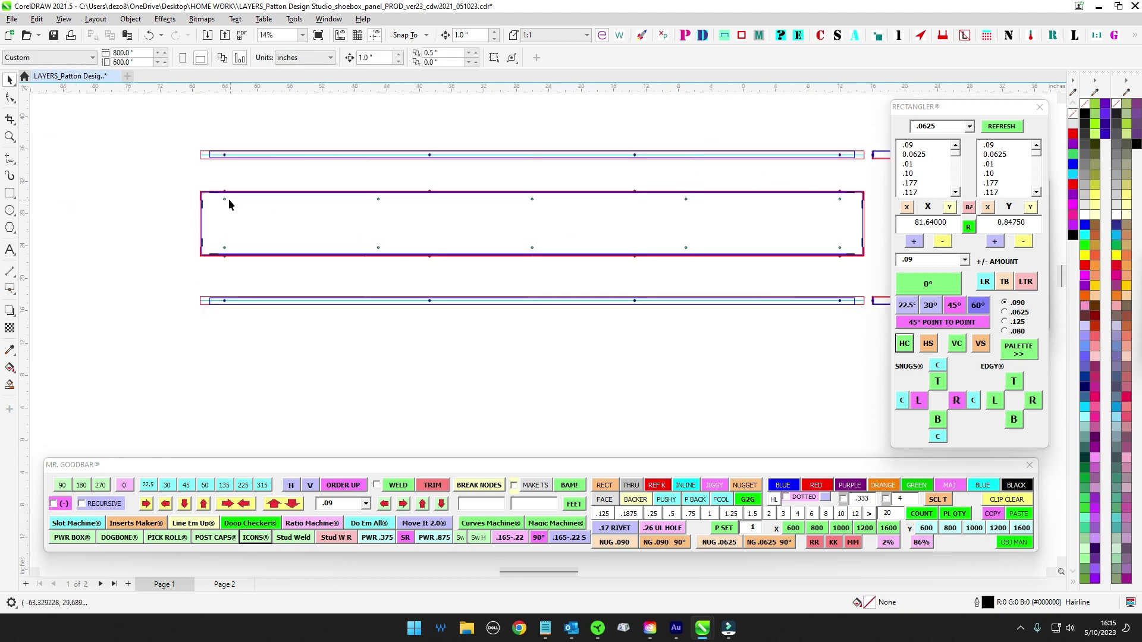
left_click_drag(258, 255, 258, 254)
left_click(378, 199)
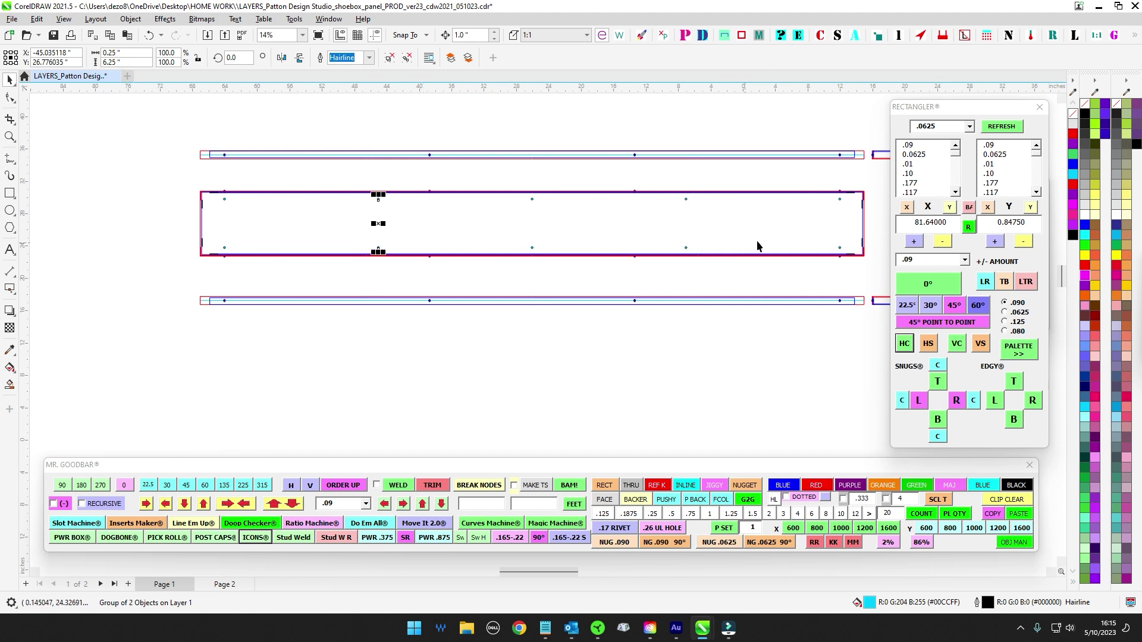
left_click(687, 247)
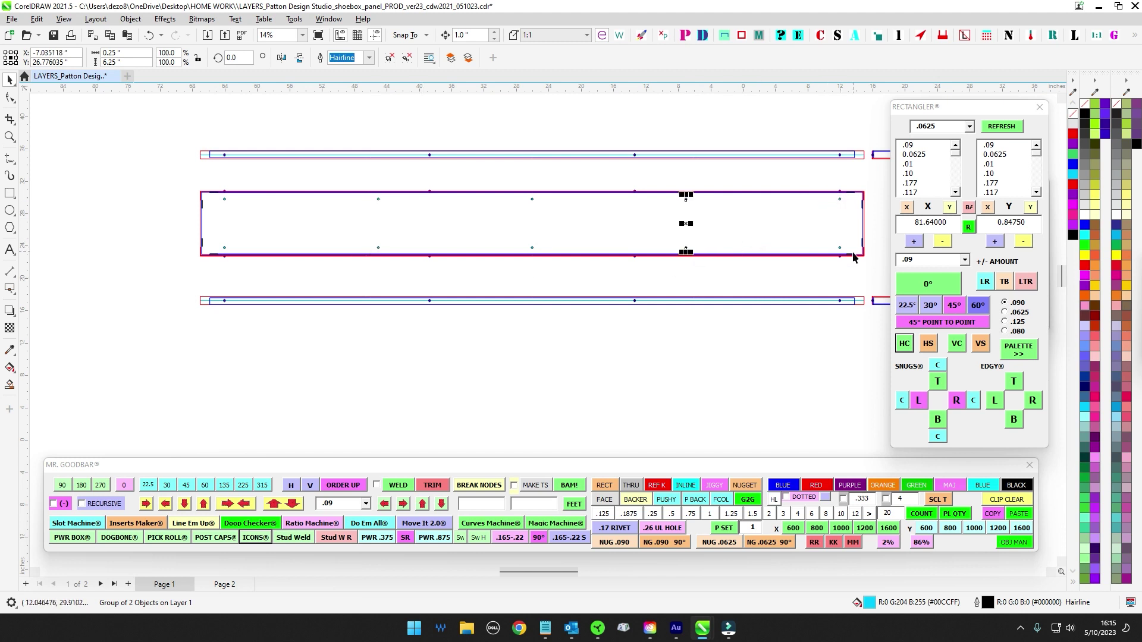
left_click_drag(614, 263, 622, 248)
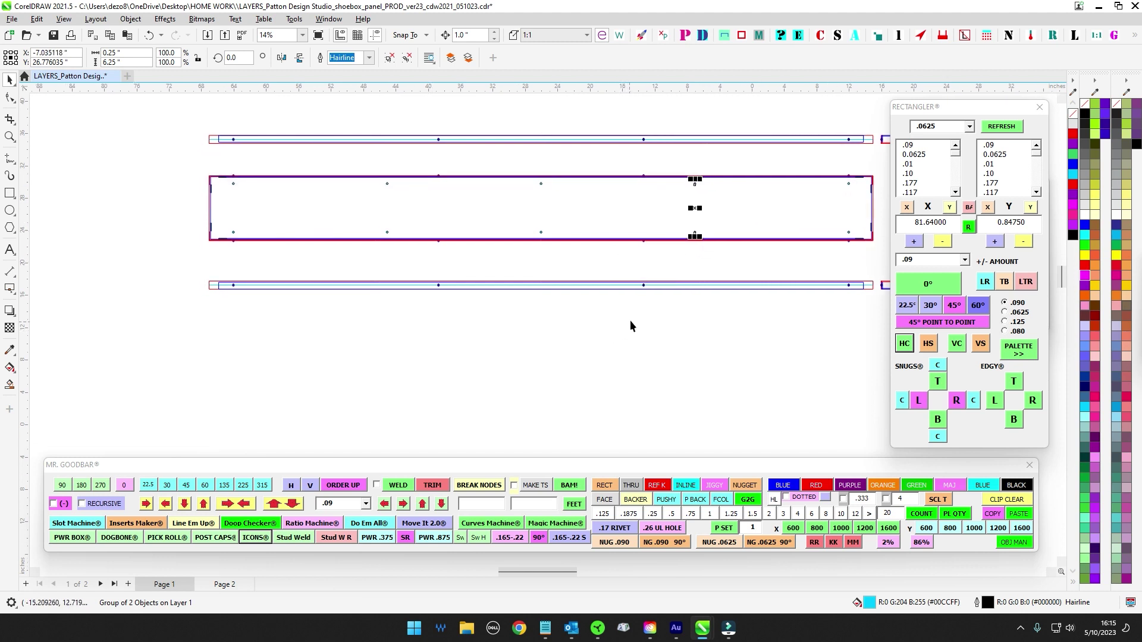
scroll(631, 329, "down", 1)
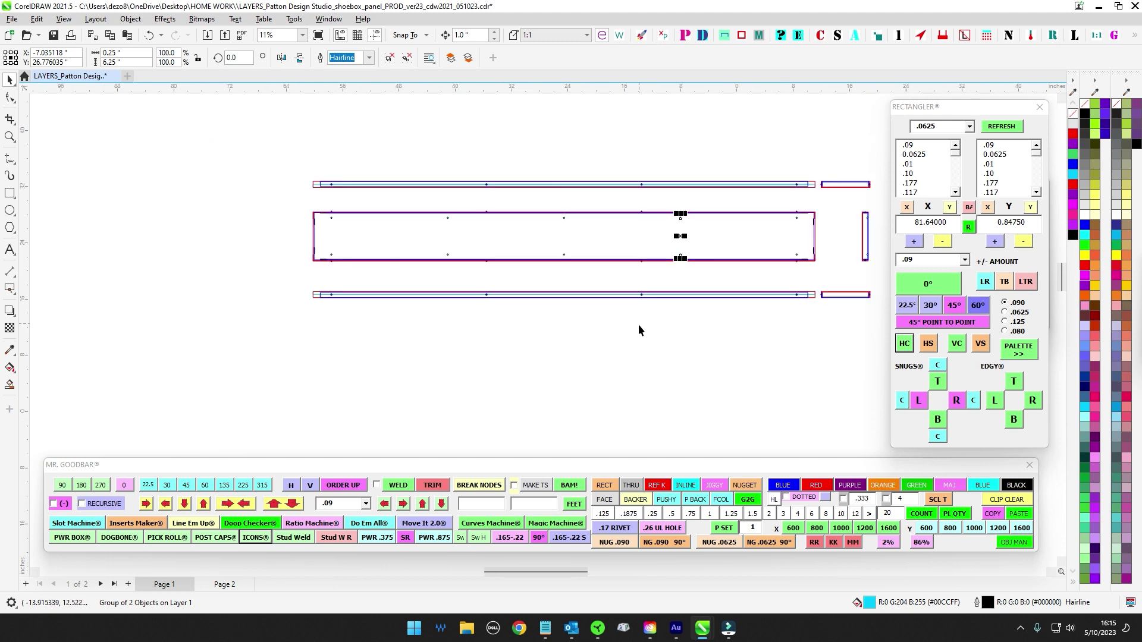
left_click_drag(630, 326, 574, 328)
left_click(575, 328)
scroll(622, 182, "up", 2)
scroll(640, 209, "down", 3)
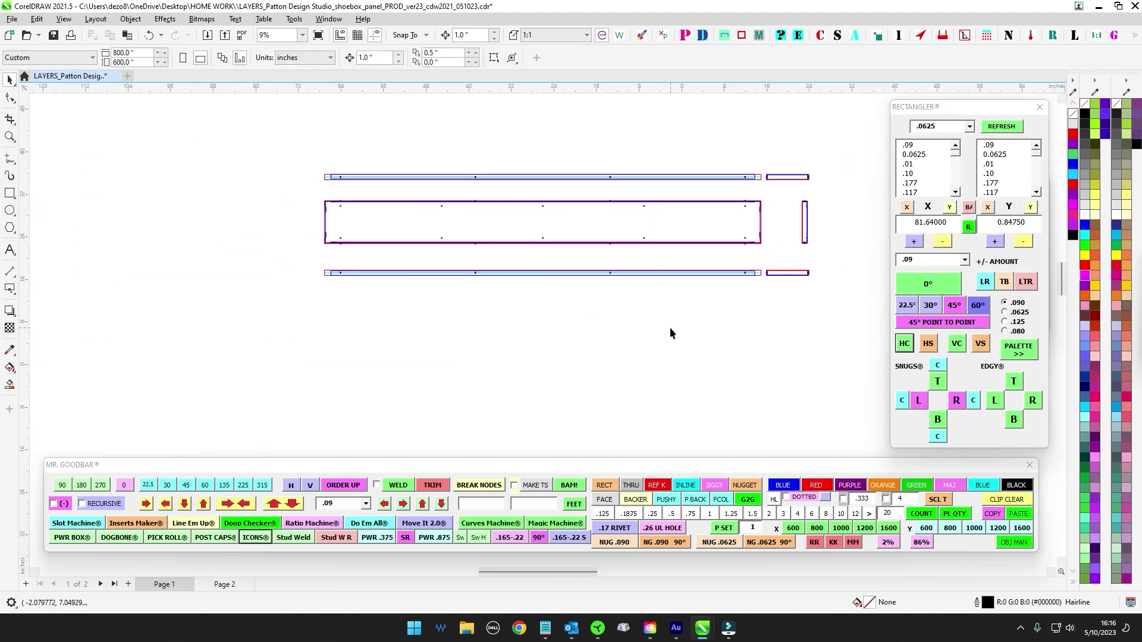
left_click_drag(733, 358, 690, 302)
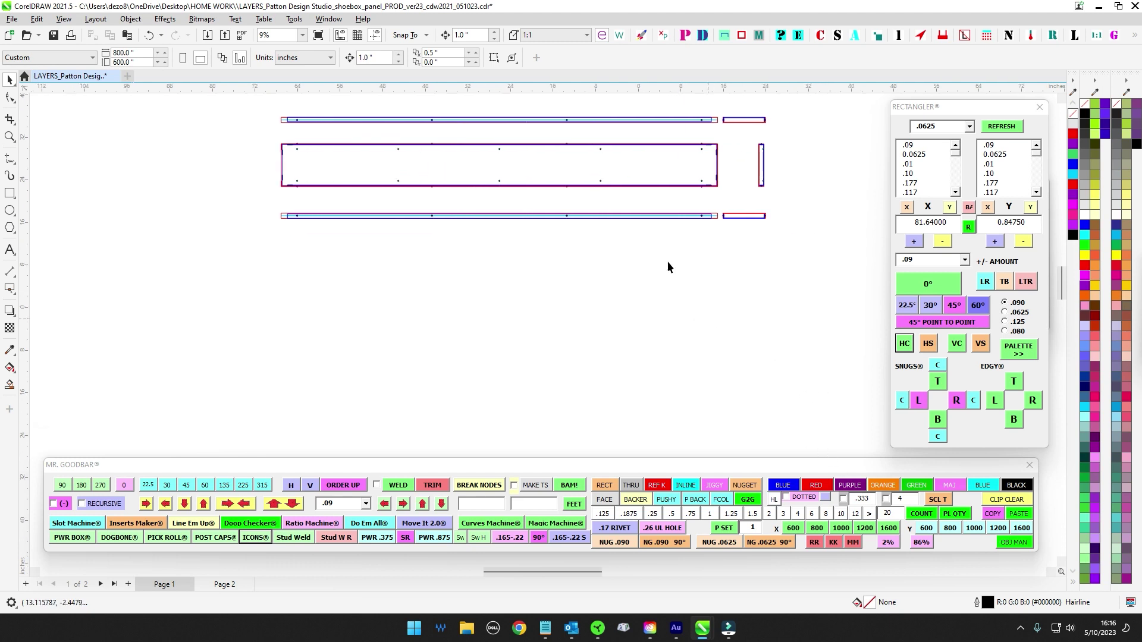
Step: Try a duplicate of the panel's fourth hole pair 4 inches to the left
scroll(611, 145, "up", 2)
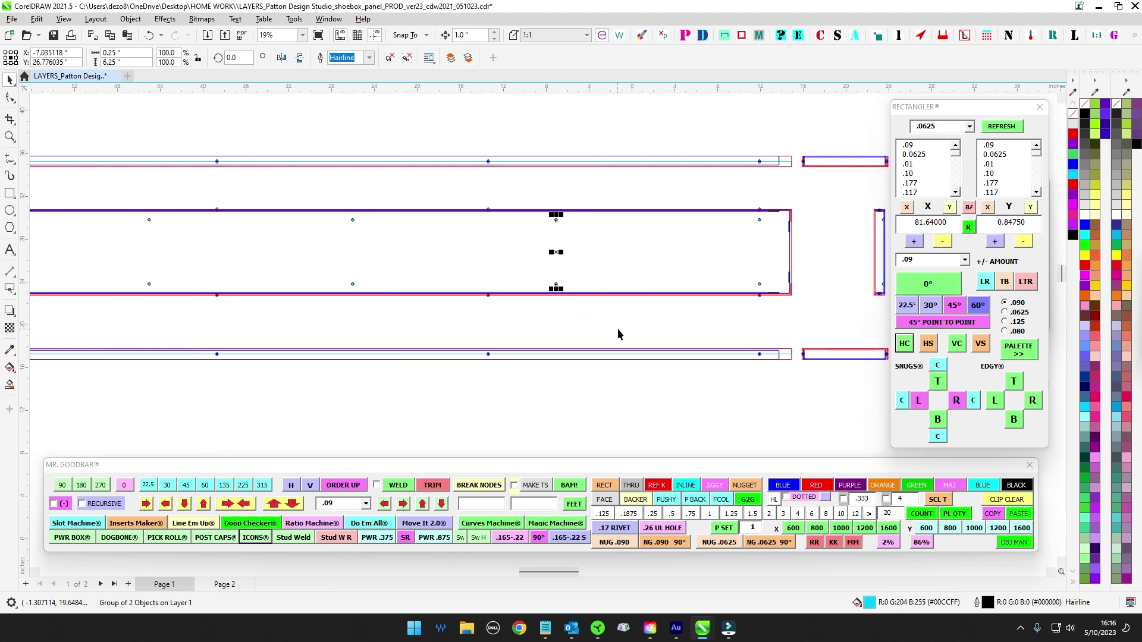
key("Left")
key("Left")
key("Left")
key("Left")
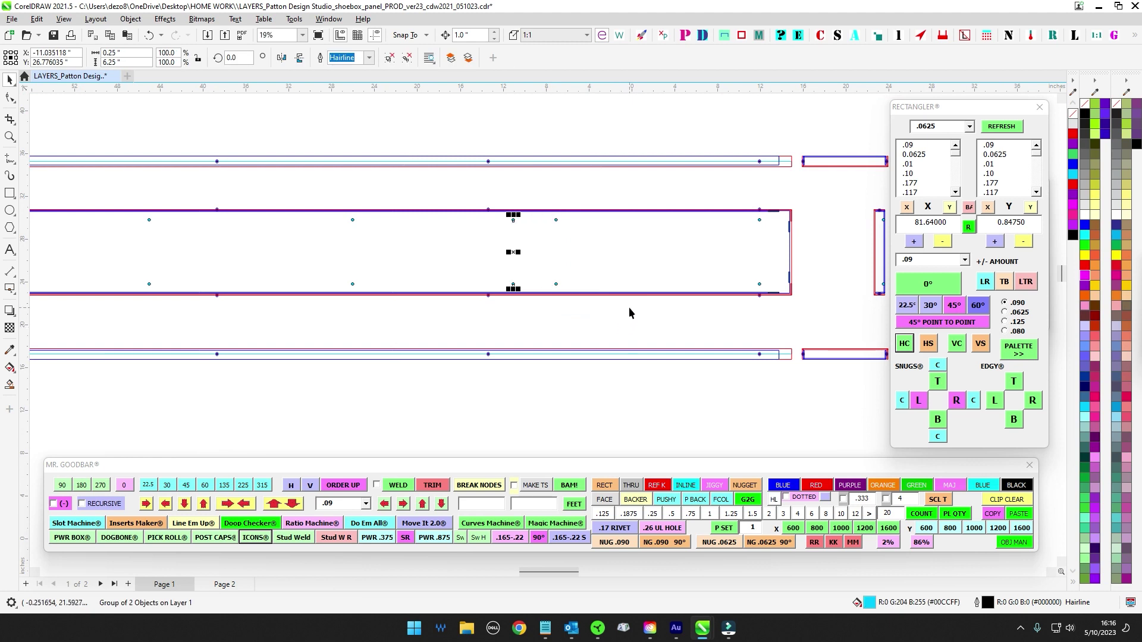
left_click(628, 308)
scroll(573, 336, "down", 2)
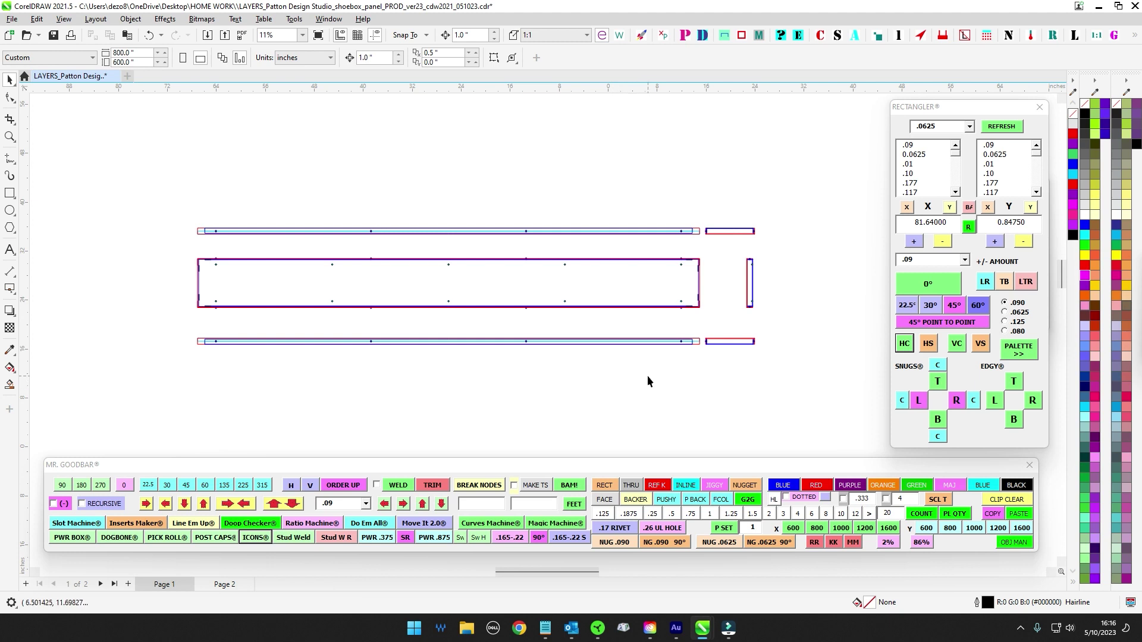
Step: Try a duplicate of the fourth hole pair 6 inches to the left, beside the panel's third edge fastener pair
scroll(720, 277, "up", 3)
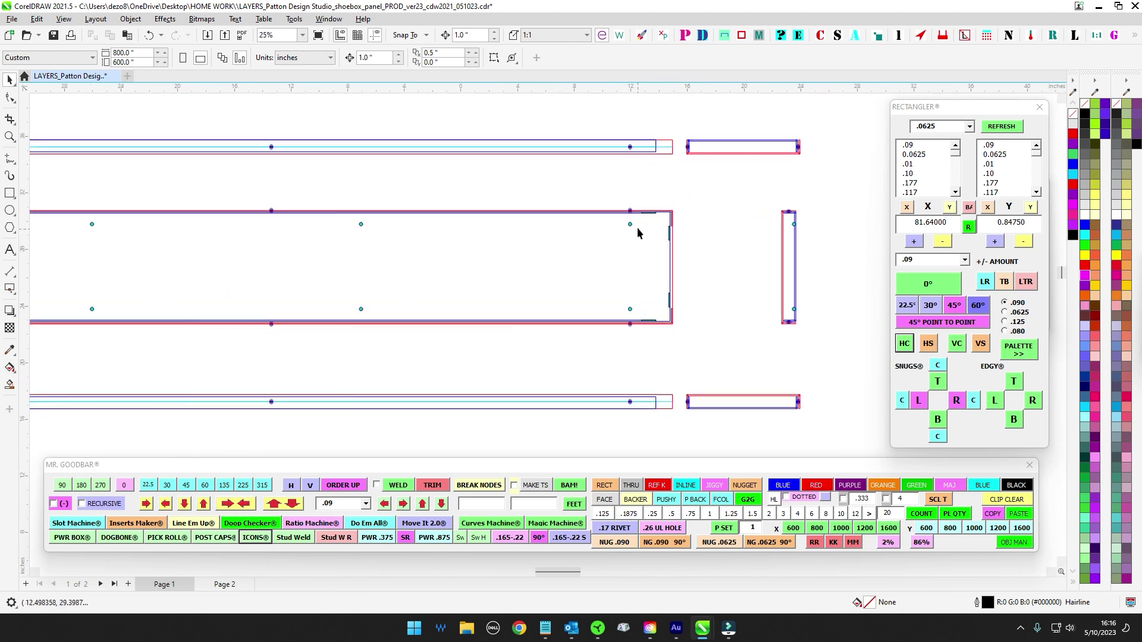
scroll(652, 198, "up", 2)
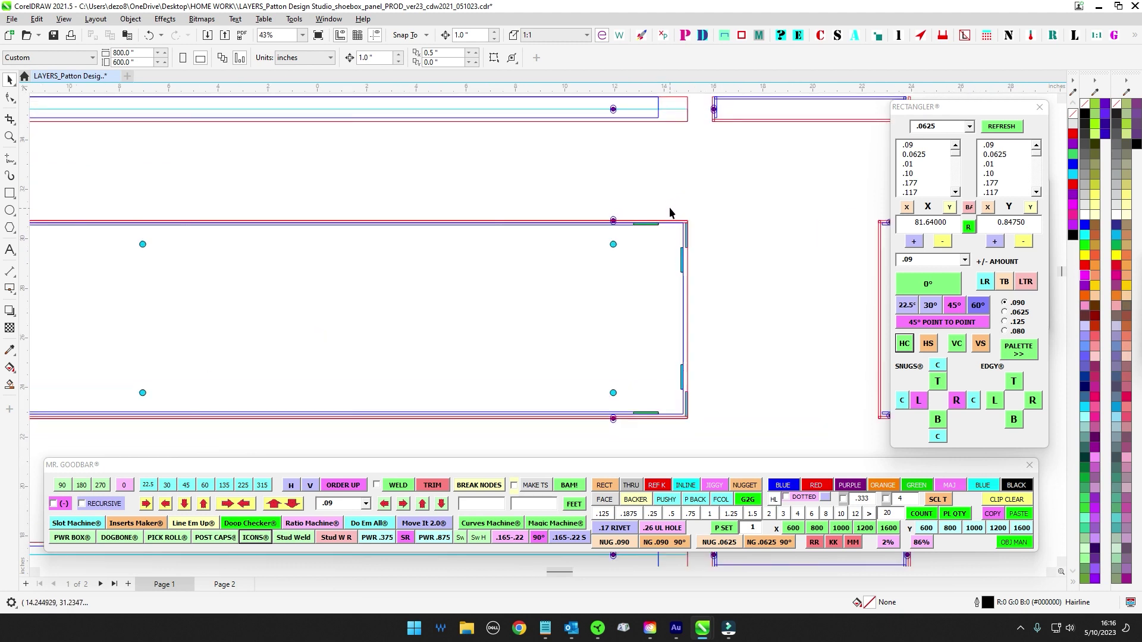
scroll(673, 206, "down", 3)
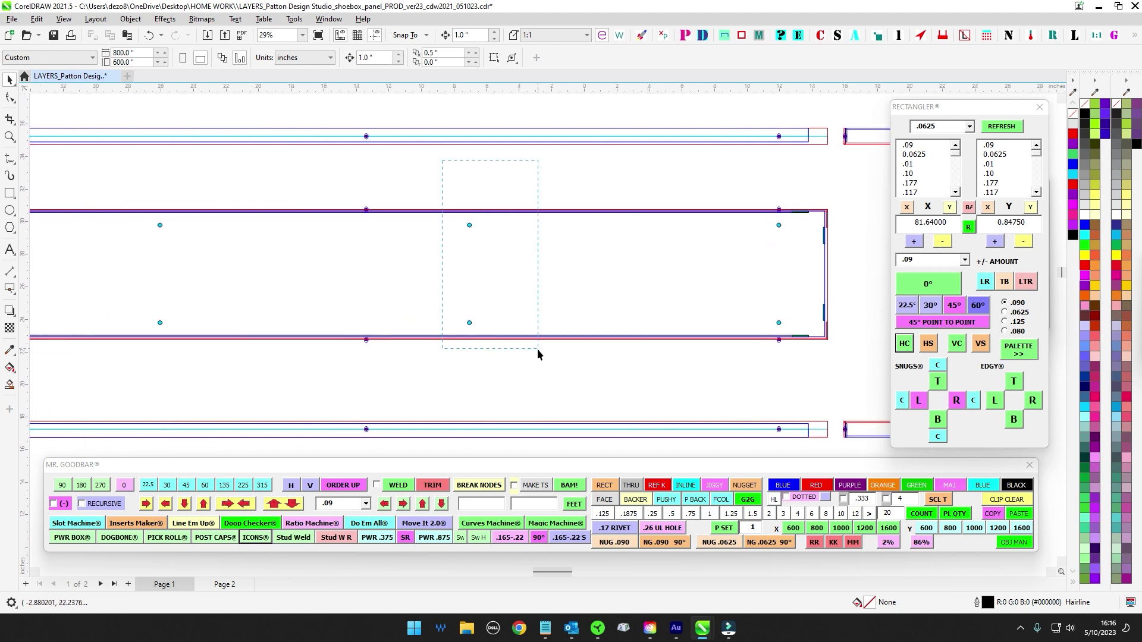
left_click_drag(537, 349, 541, 352)
key("Left")
key("Left")
key("Left")
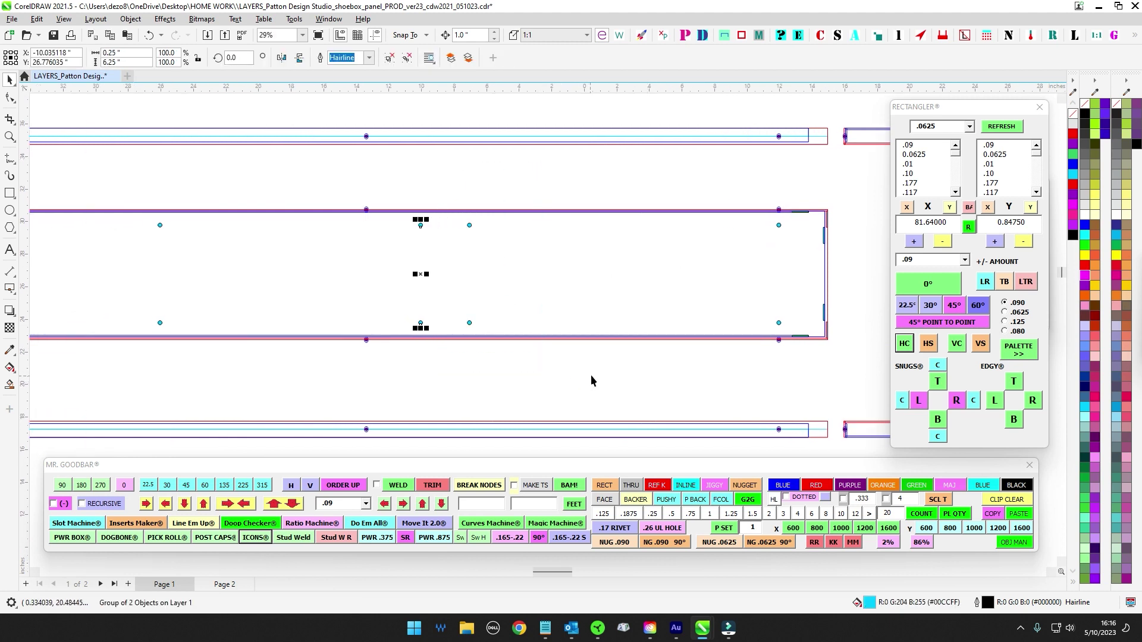
key("Left")
key("Left")
key("Left")
scroll(387, 234, "up", 5)
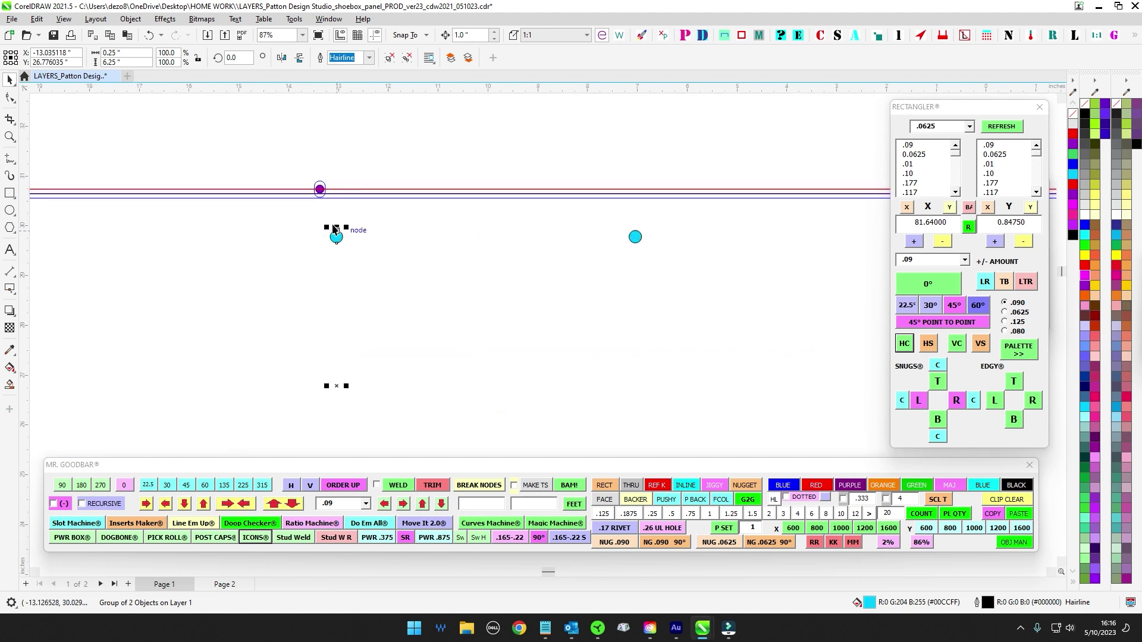
scroll(505, 274, "down", 9)
left_click(534, 271)
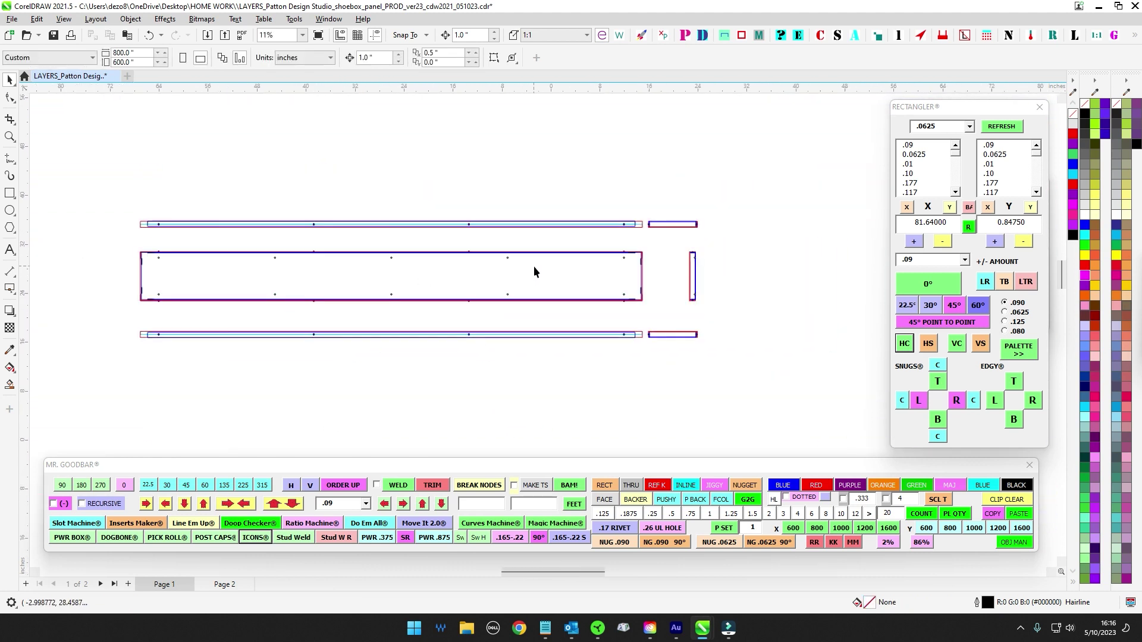
Step: Shift the red extrusion of the separate end view to the left and return it to its original place
scroll(534, 272, "up", 6)
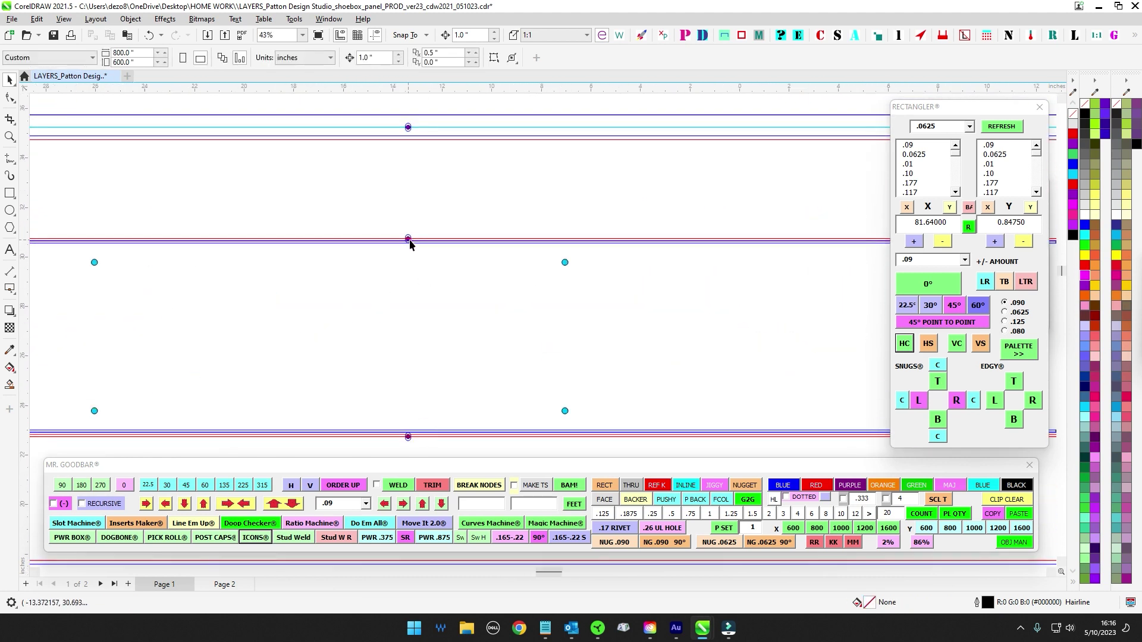
scroll(470, 248, "down", 7)
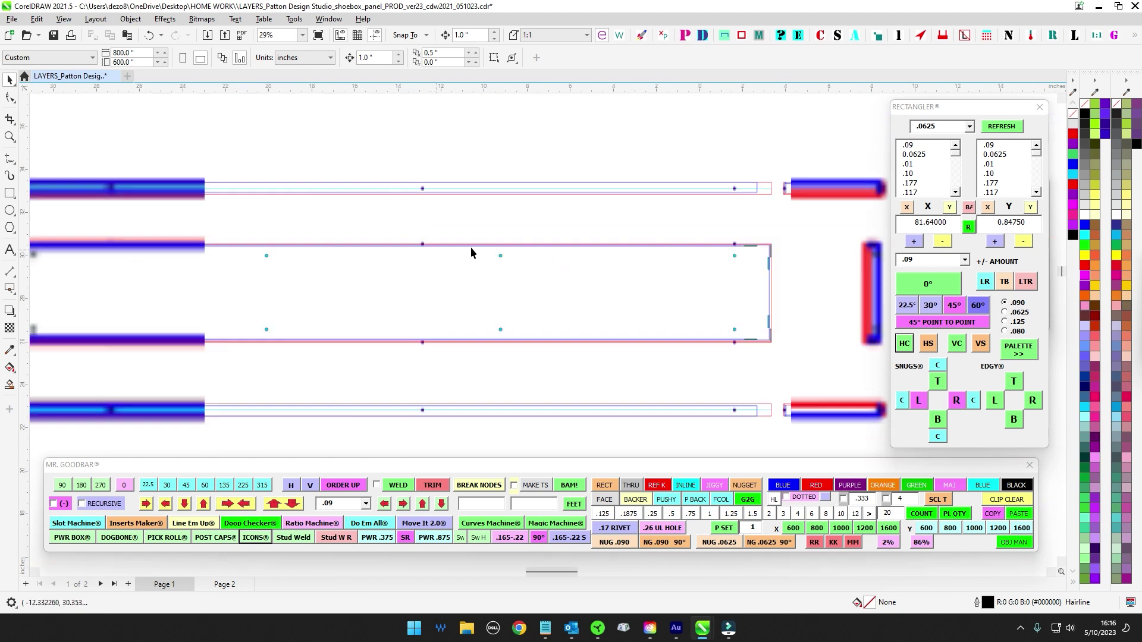
scroll(617, 247, "up", 10)
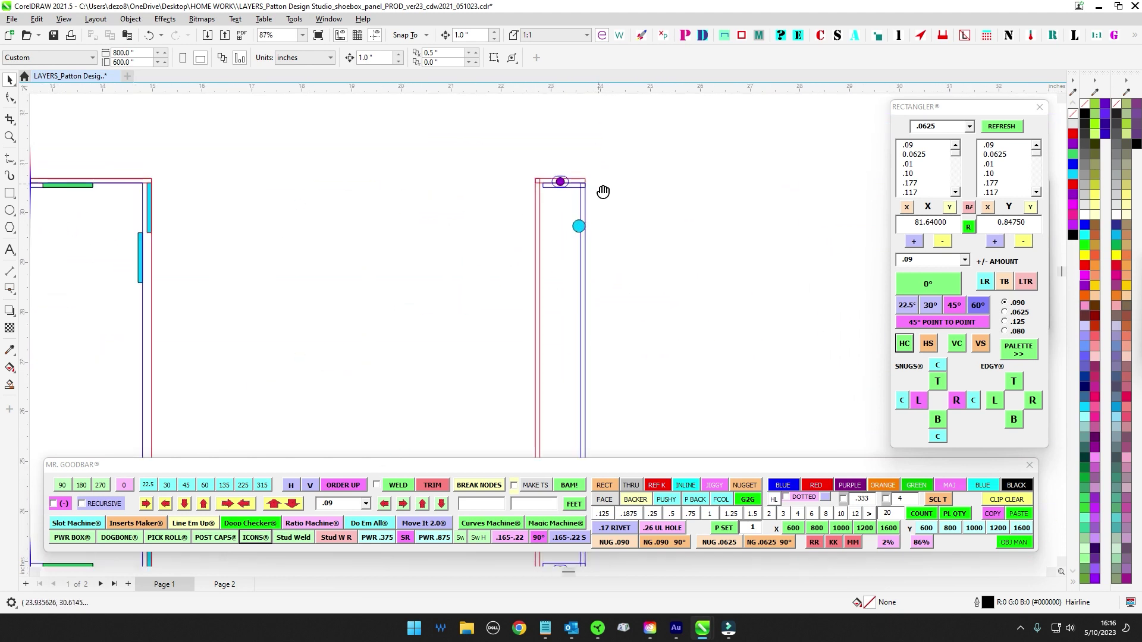
left_click(588, 190)
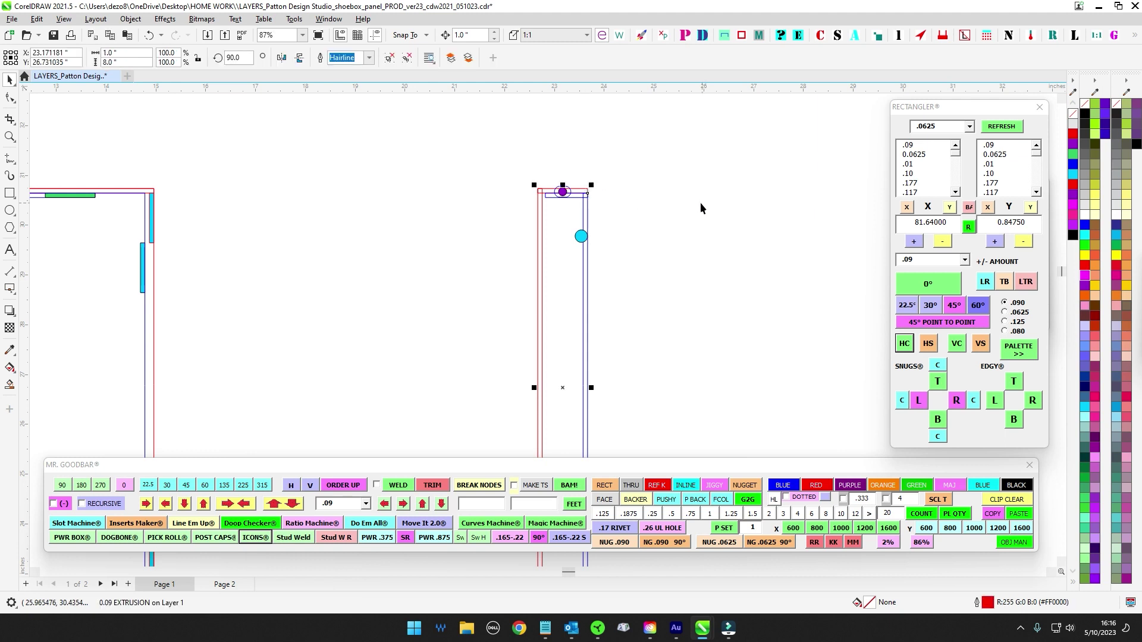
scroll(701, 202, "down", 3)
key("Left")
key("Left")
key("Left")
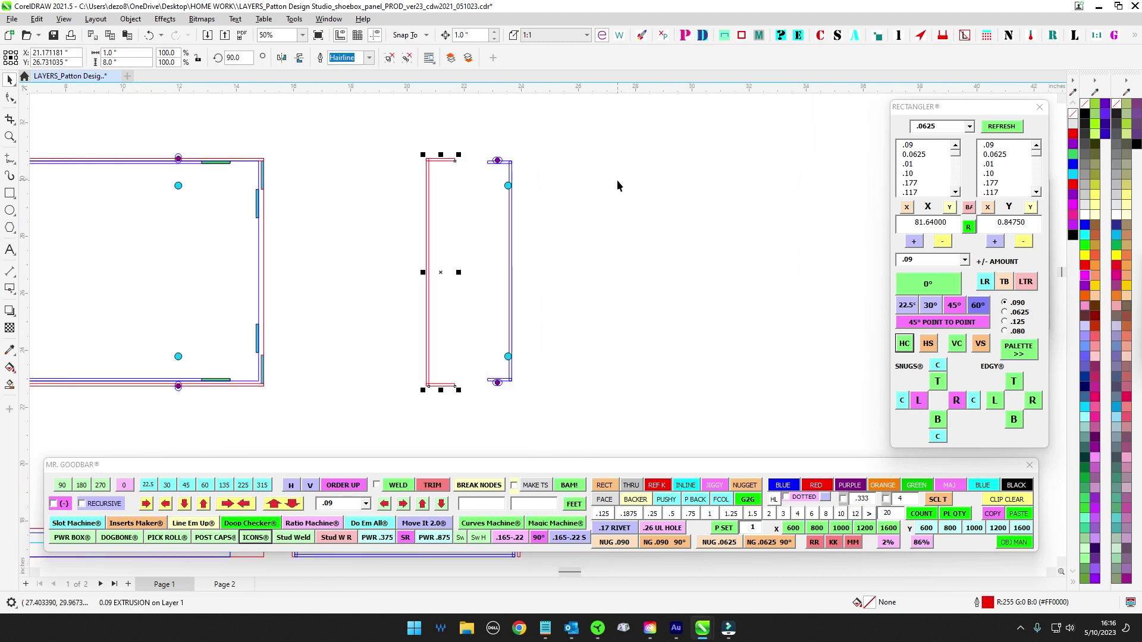
key("Right")
key("Right")
key("Right")
left_click(612, 176)
Step: Examine the purple fastener at the upper end of the end view against the red and blue extrusions
scroll(497, 165, "up", 4)
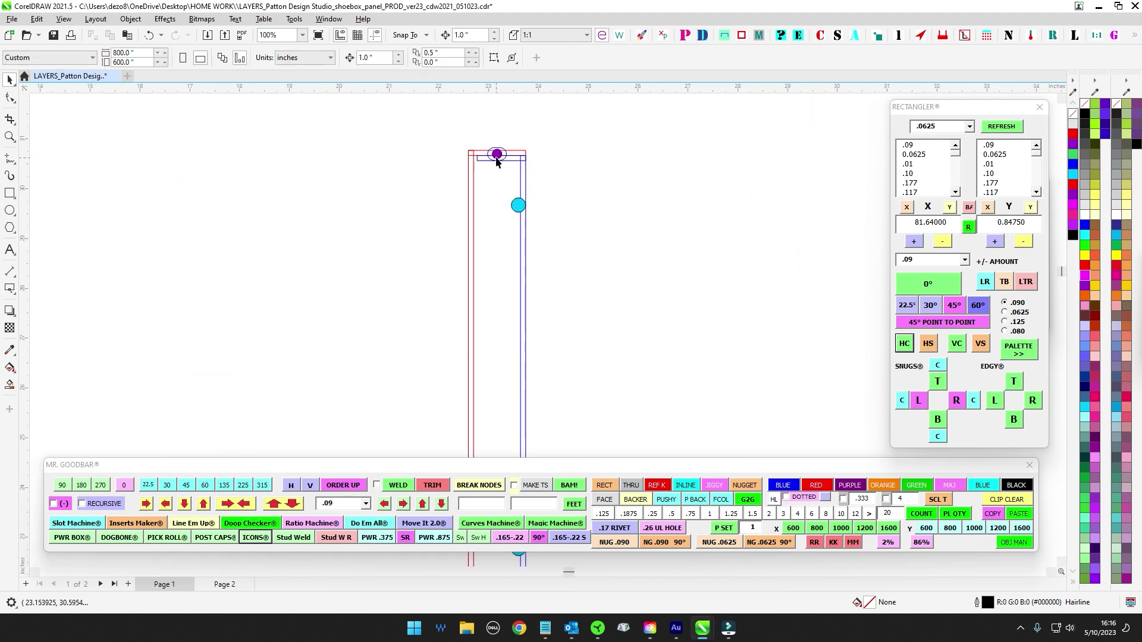
left_click_drag(480, 123, 525, 174)
scroll(517, 179, "up", 3)
scroll(513, 166, "up", 1)
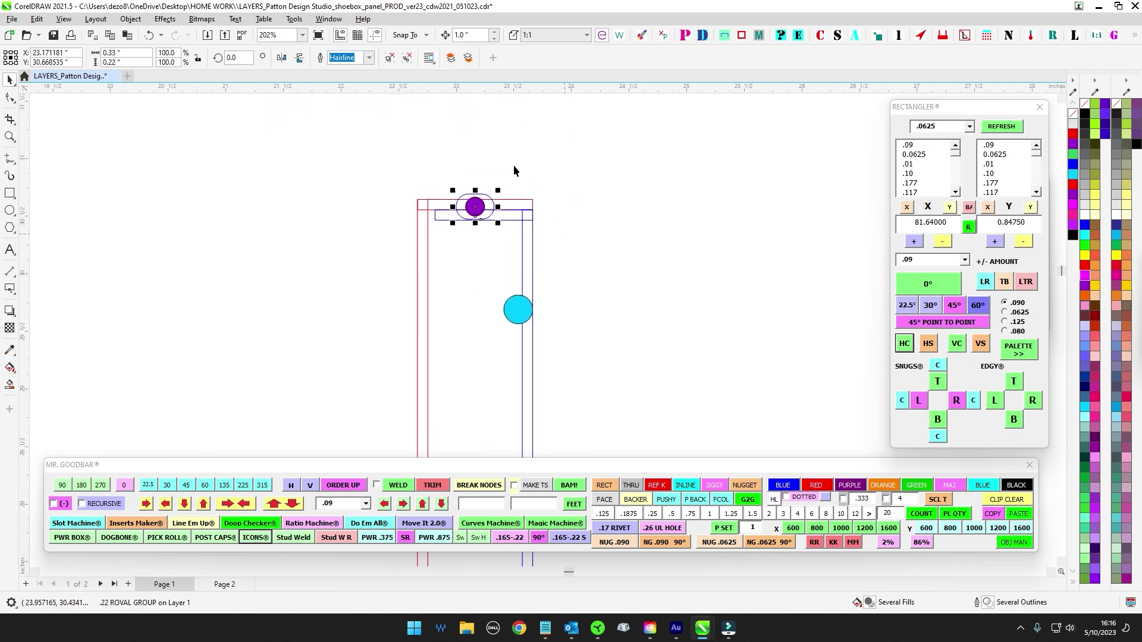
left_click(466, 154)
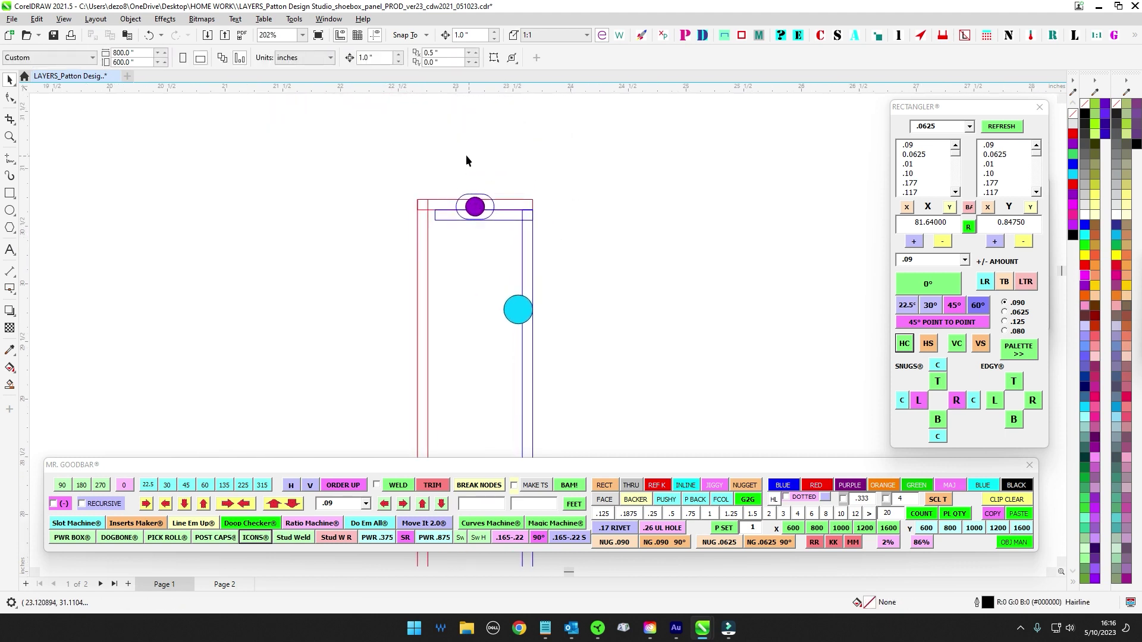
Step: Nudge the blue extrusion of the end view left and back to its original place
left_click(531, 239)
key("Left")
key("Right")
scroll(556, 191, "down", 2)
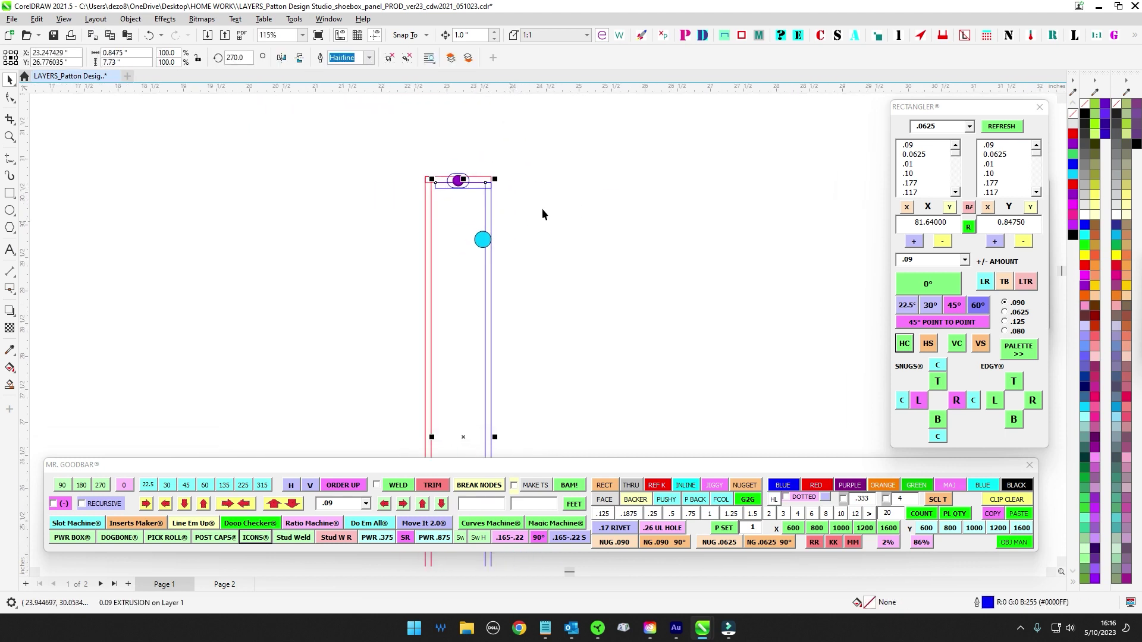
left_click(459, 220)
scroll(580, 252, "down", 4)
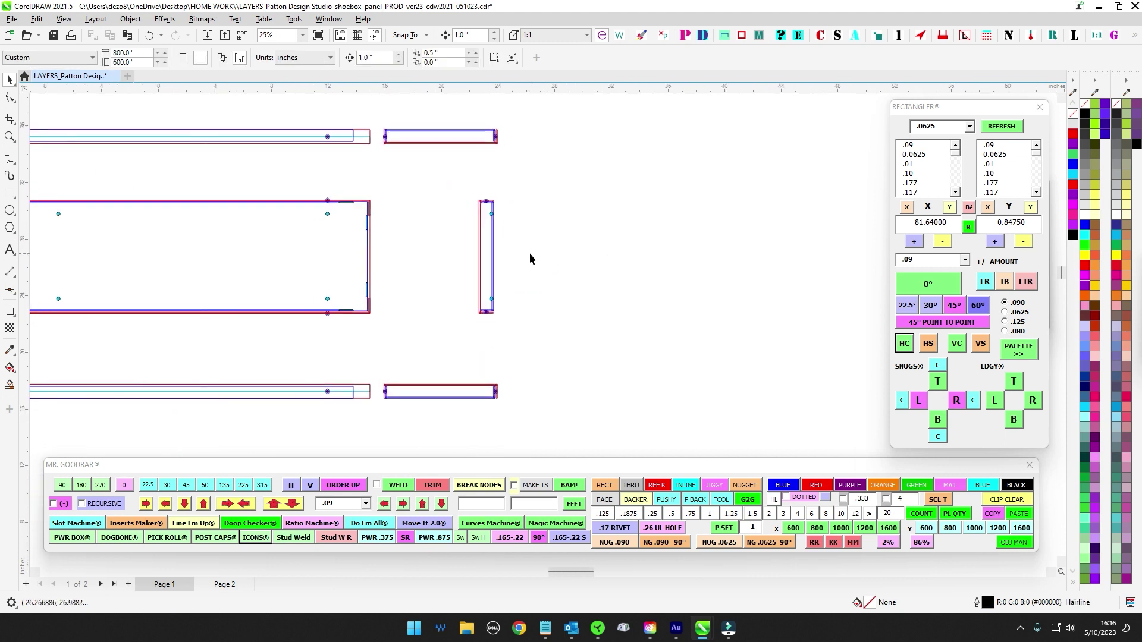
scroll(529, 252, "down", 2)
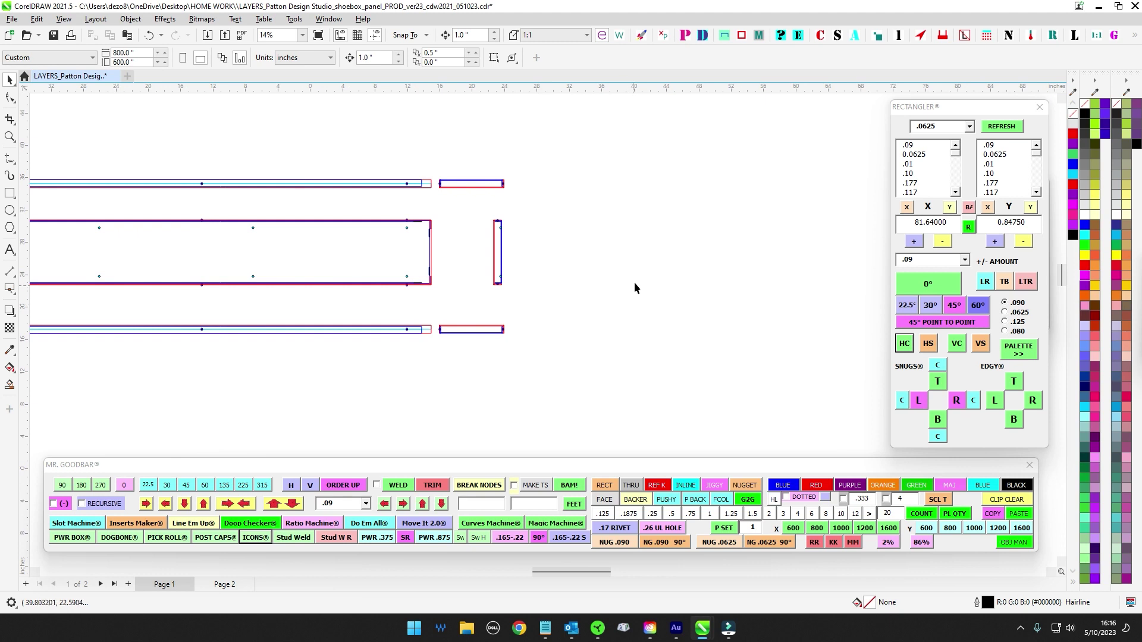
Step: Examine how the edge fastener and the end hole pair line up near the panel's upper-right corner
scroll(369, 260, "up", 6)
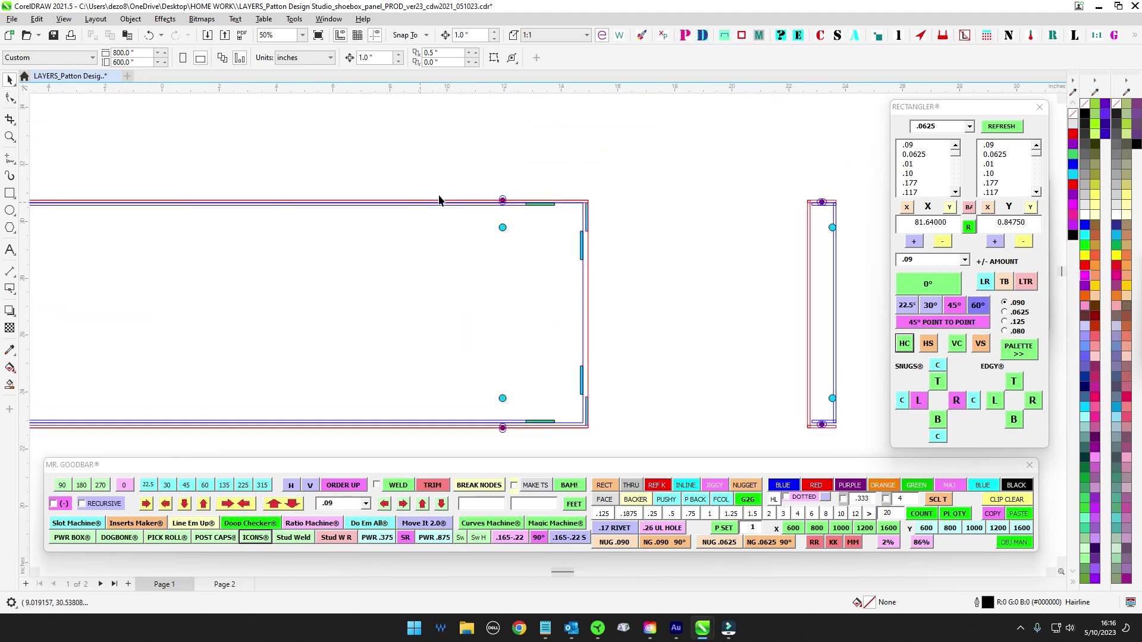
left_click_drag(482, 175, 402, 198)
scroll(591, 245, "down", 2)
scroll(401, 195, "up", 2)
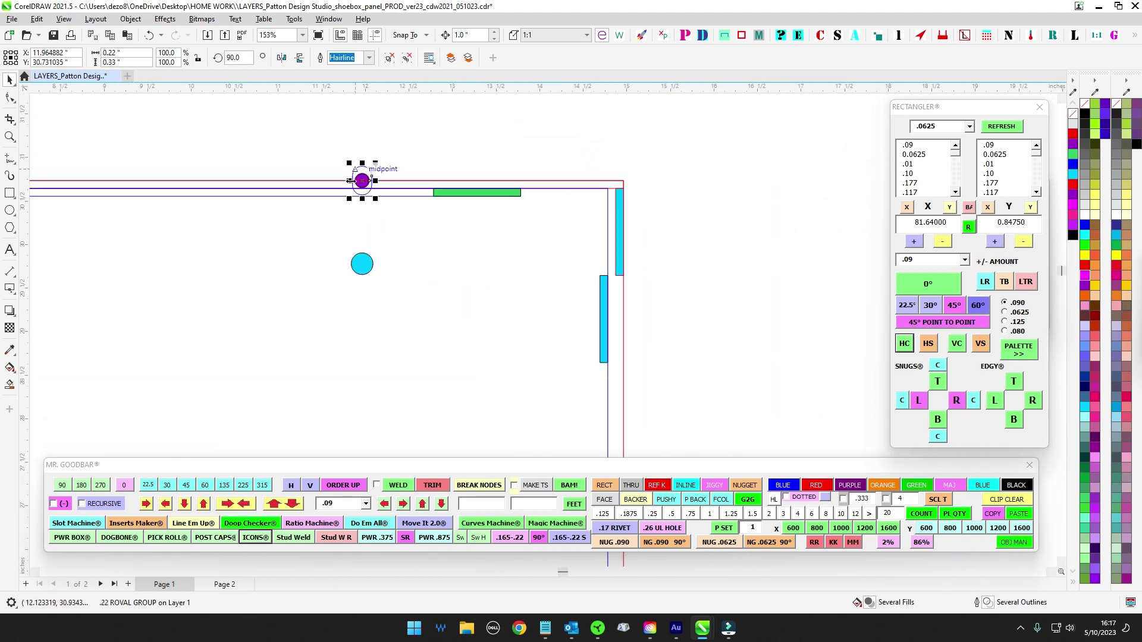
left_click(362, 264)
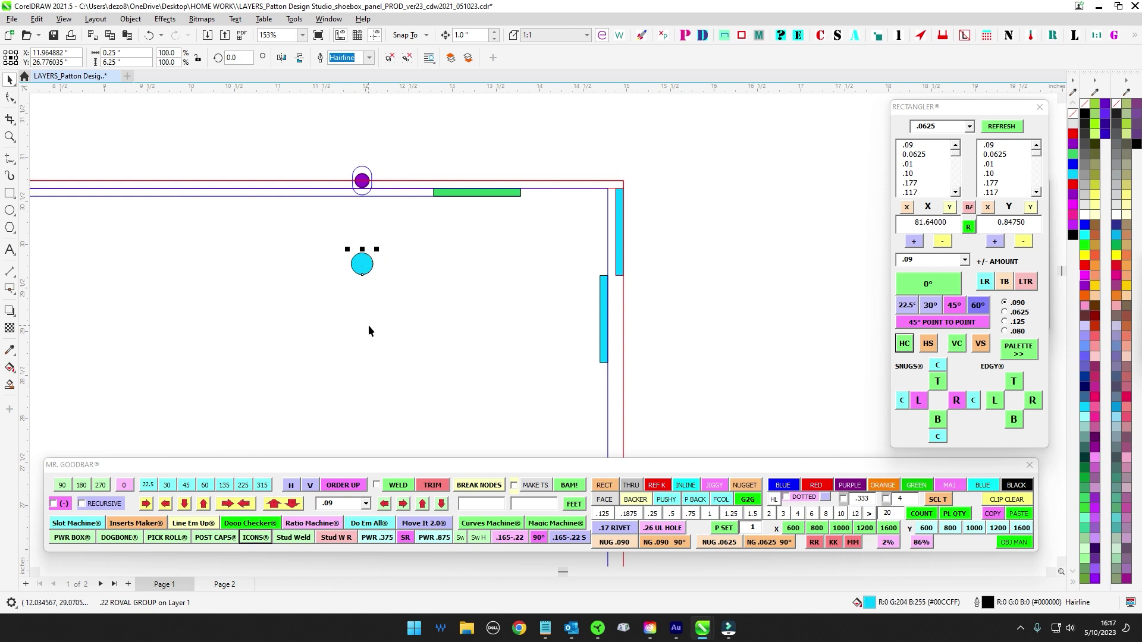
scroll(437, 244, "down", 2)
left_click_drag(475, 267, 706, 257)
scroll(553, 229, "down", 2)
left_click(625, 169)
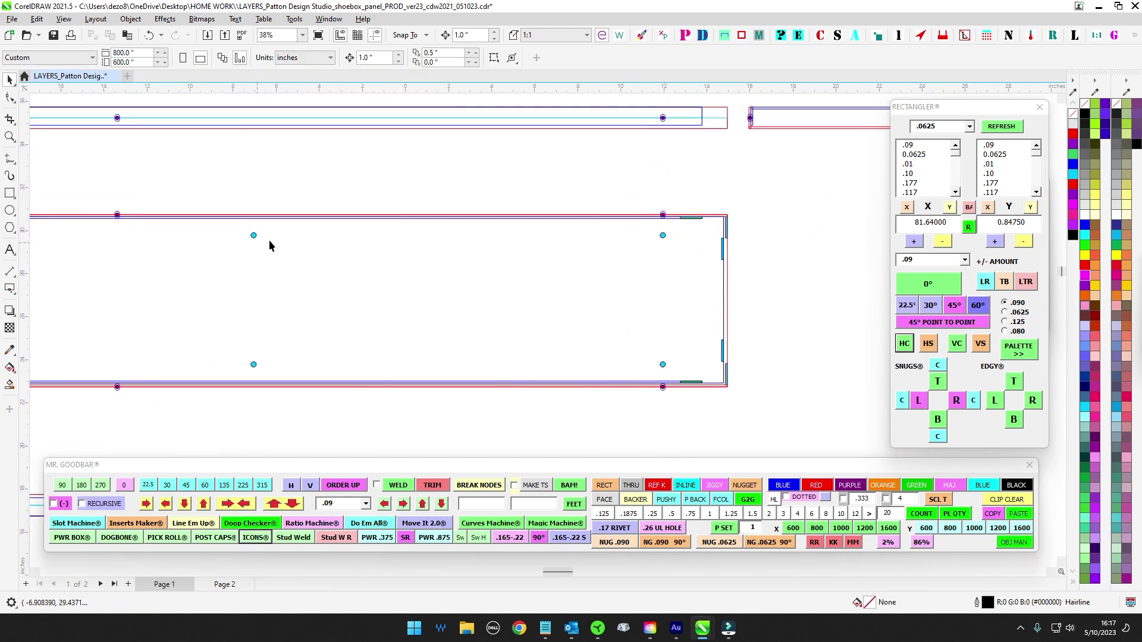
Step: Compare the panel's third edge fastener pair with the neighbouring fourth hole pair
scroll(314, 270, "down", 2)
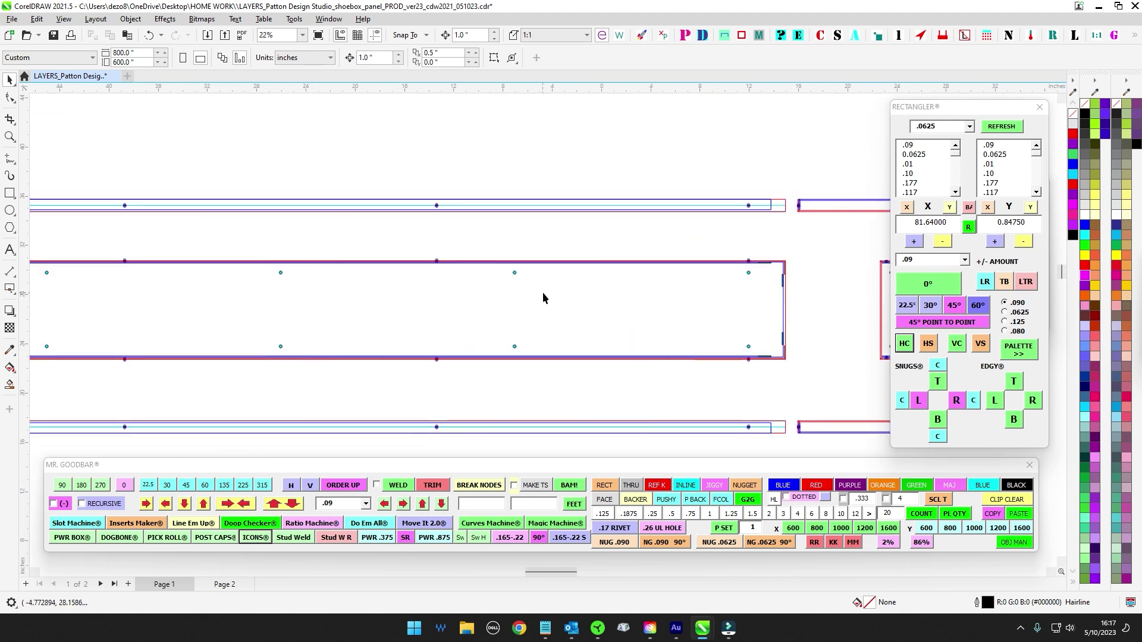
mouse_move(543, 292)
left_mouse_down()
mouse_move(572, 269)
mouse_move(537, 283)
left_mouse_up()
scroll(560, 290, "down", 2)
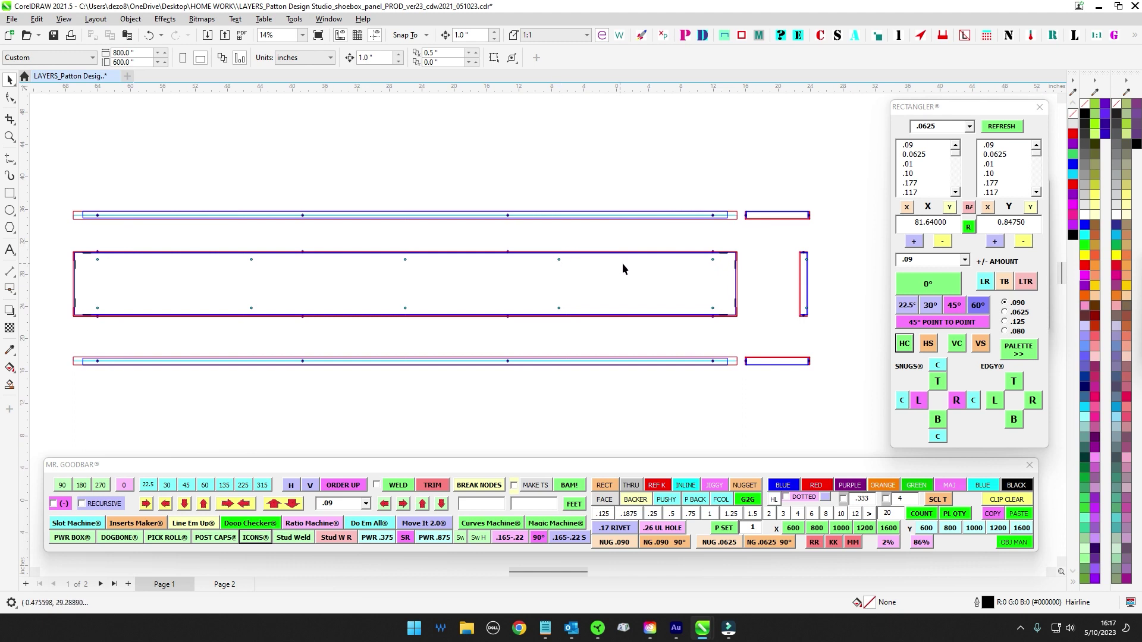
scroll(535, 238, "up", 1)
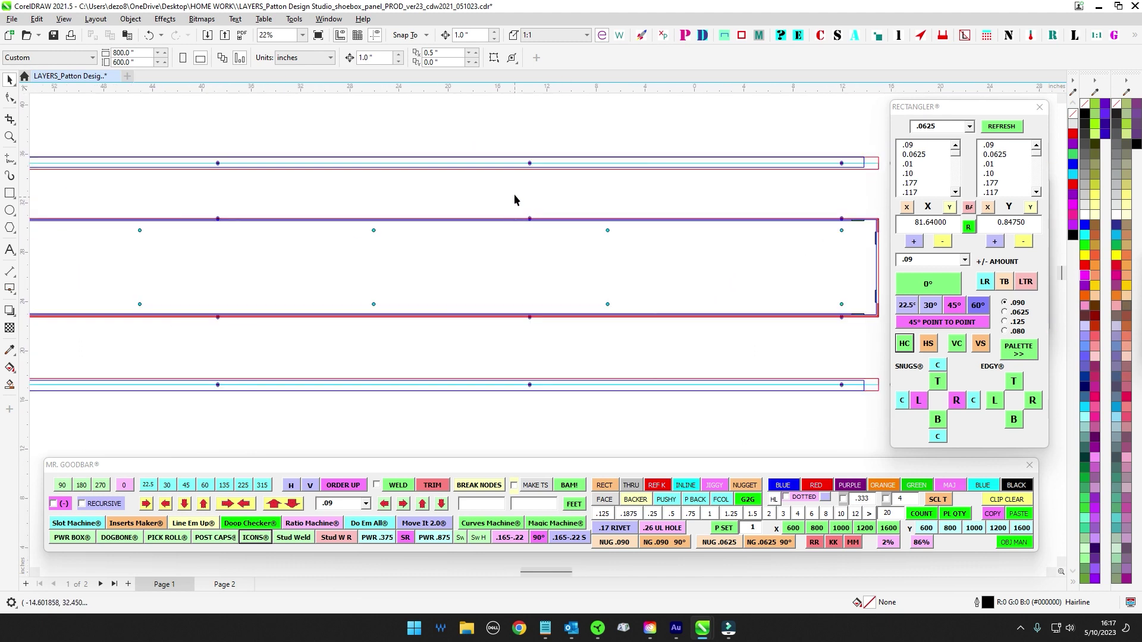
left_click_drag(515, 195, 567, 342)
scroll(623, 223, "up", 1)
left_click_drag(573, 196, 642, 384)
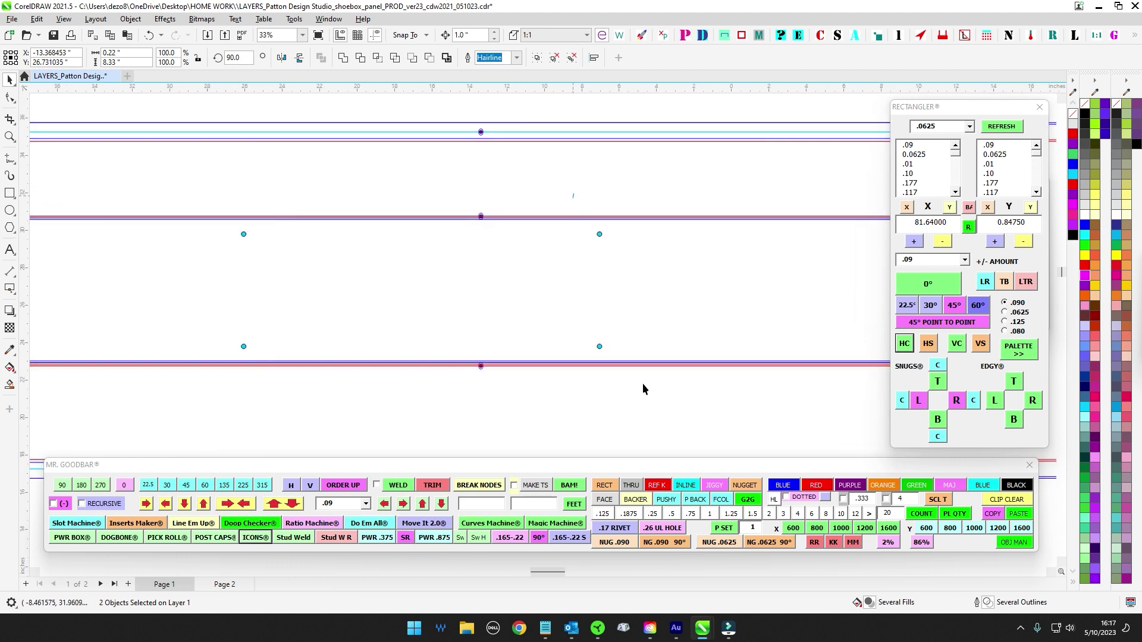
left_click_drag(433, 183, 650, 397)
scroll(551, 169, "up", 1)
left_click(445, 240)
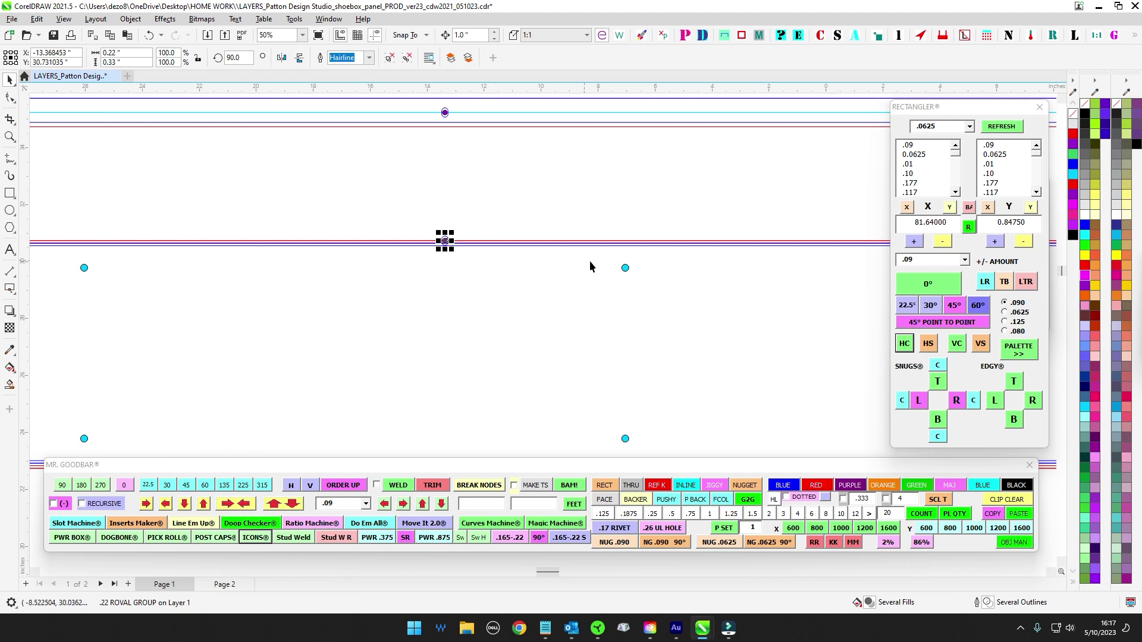
left_click(624, 270)
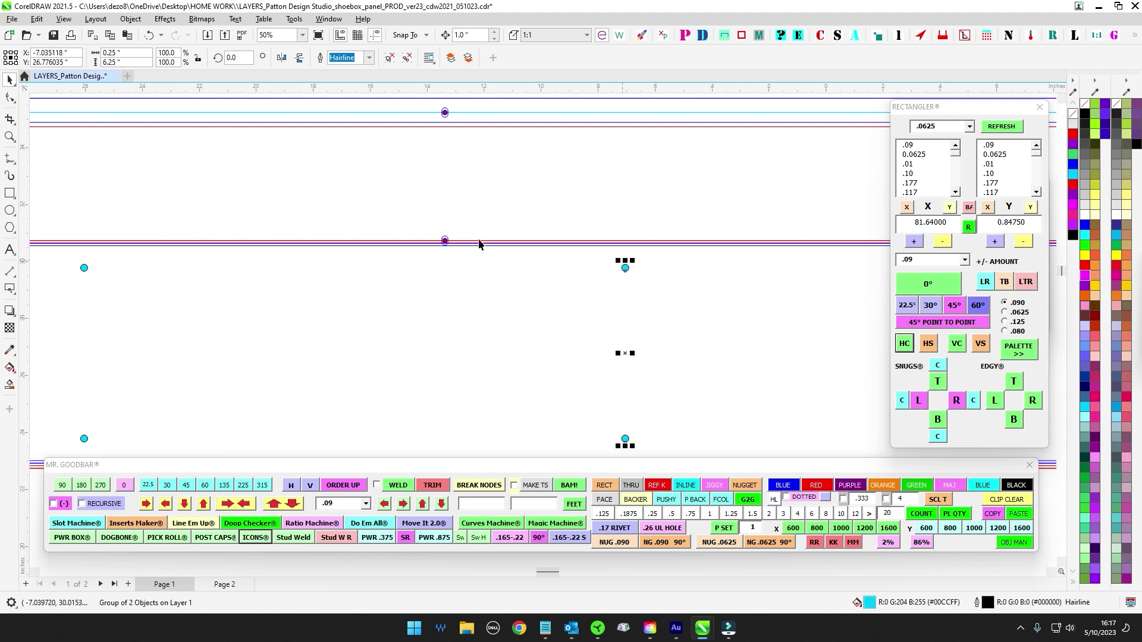
scroll(572, 211, "down", 3)
left_click(581, 213)
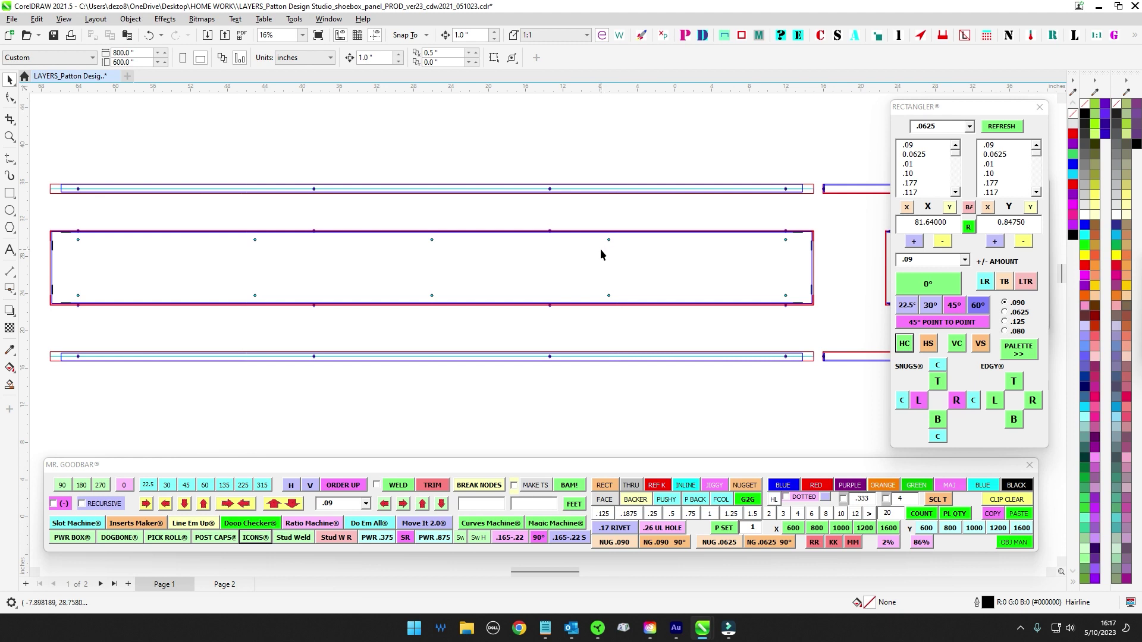
Step: Align the panel's third edge fastener pair with the fourth hole pair by their horizontal centres
left_click_drag(298, 211, 377, 337)
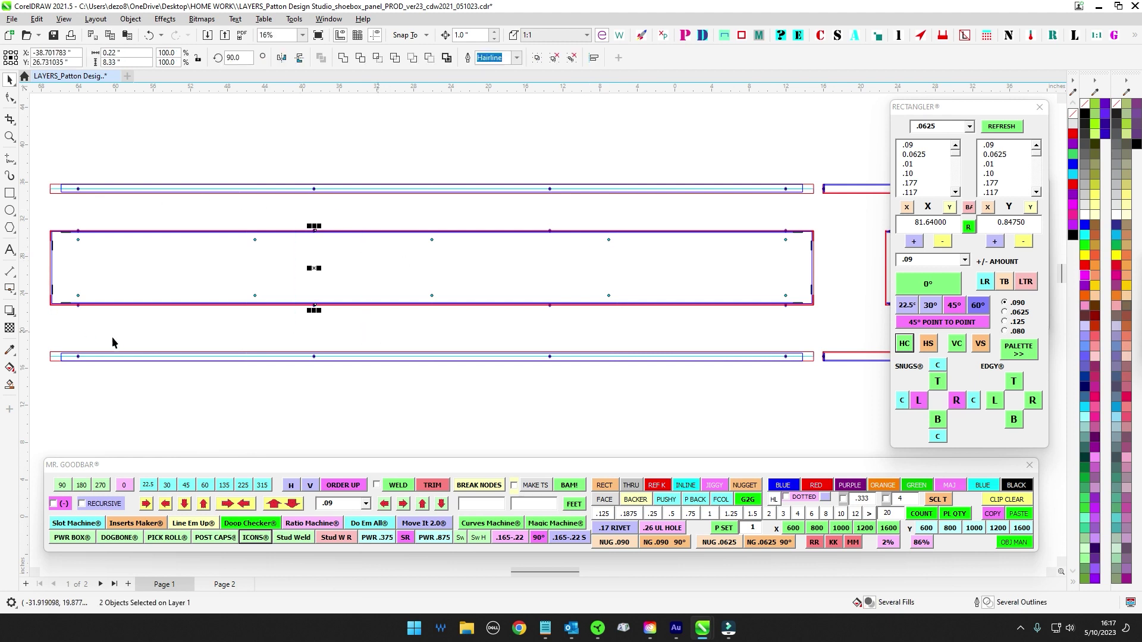
left_click_drag(196, 216, 275, 338)
left_click_drag(414, 211, 472, 311)
left_click_drag(589, 229, 628, 325)
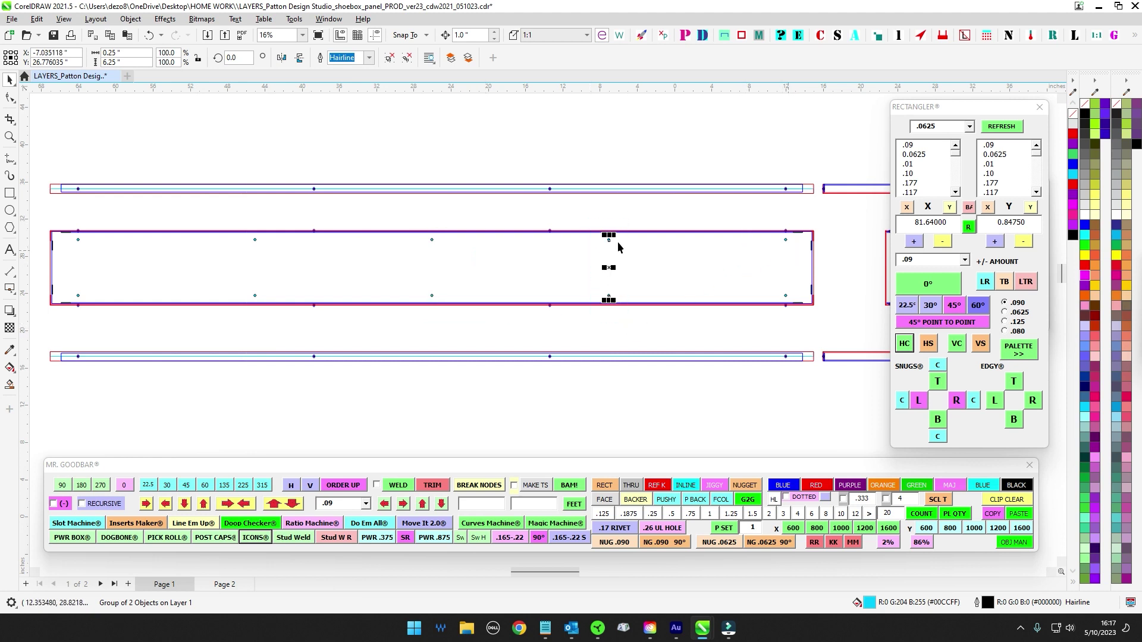
left_click_drag(523, 217, 572, 326)
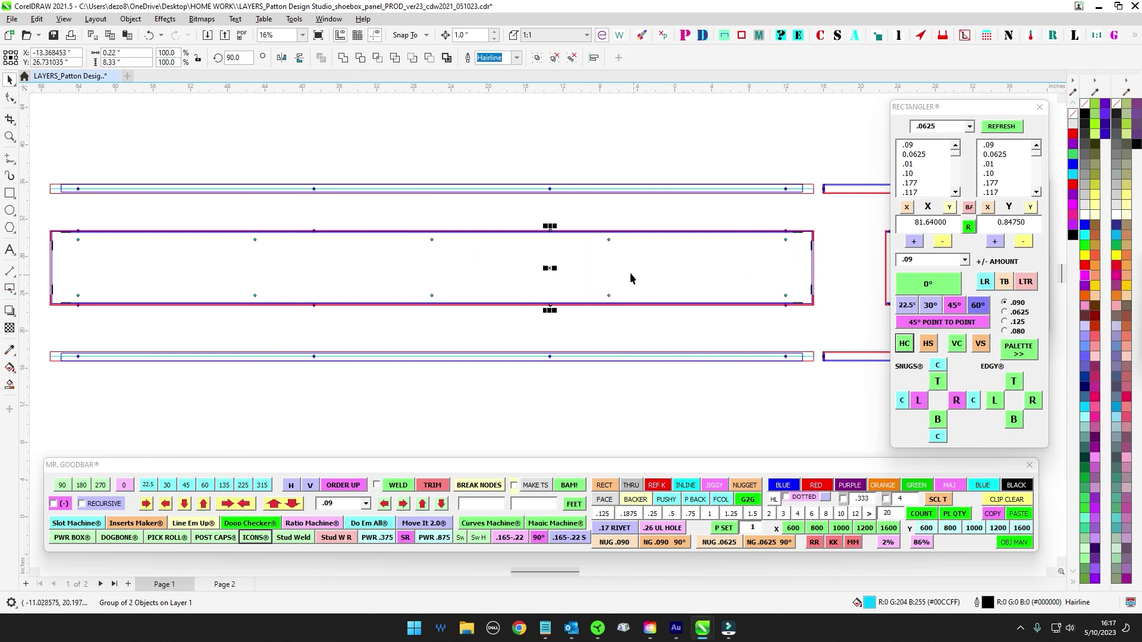
left_click(619, 241)
scroll(618, 240, "up", 2)
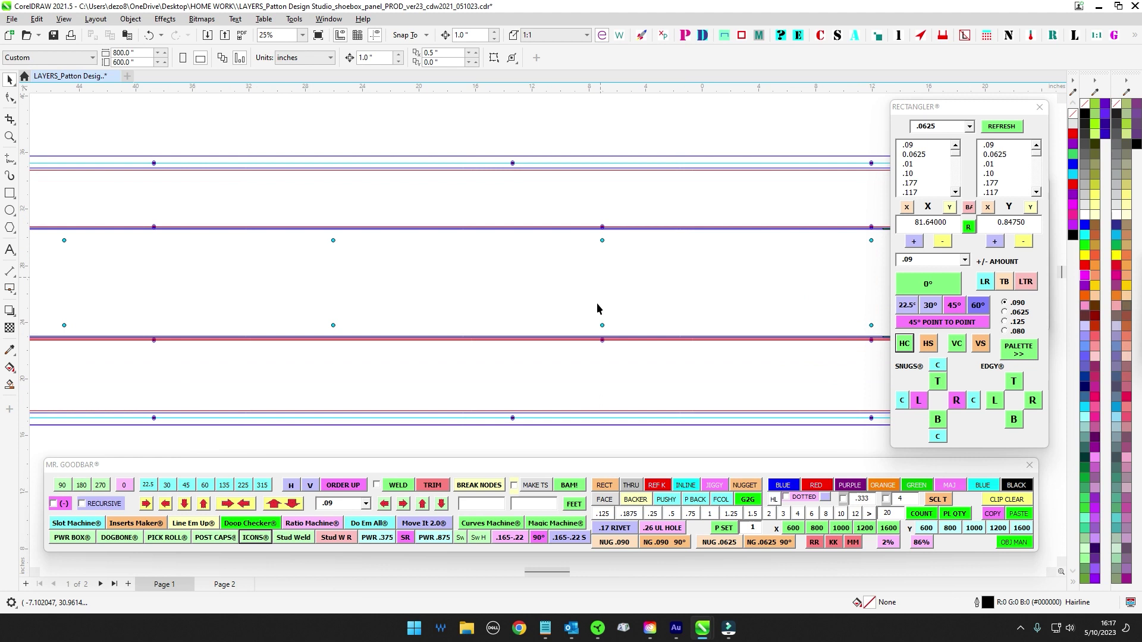
Step: Align the panel's second edge fastener pair with the middle hole pair by their horizontal centres
left_click_drag(166, 205, 253, 349)
left_click(389, 239, "shift")
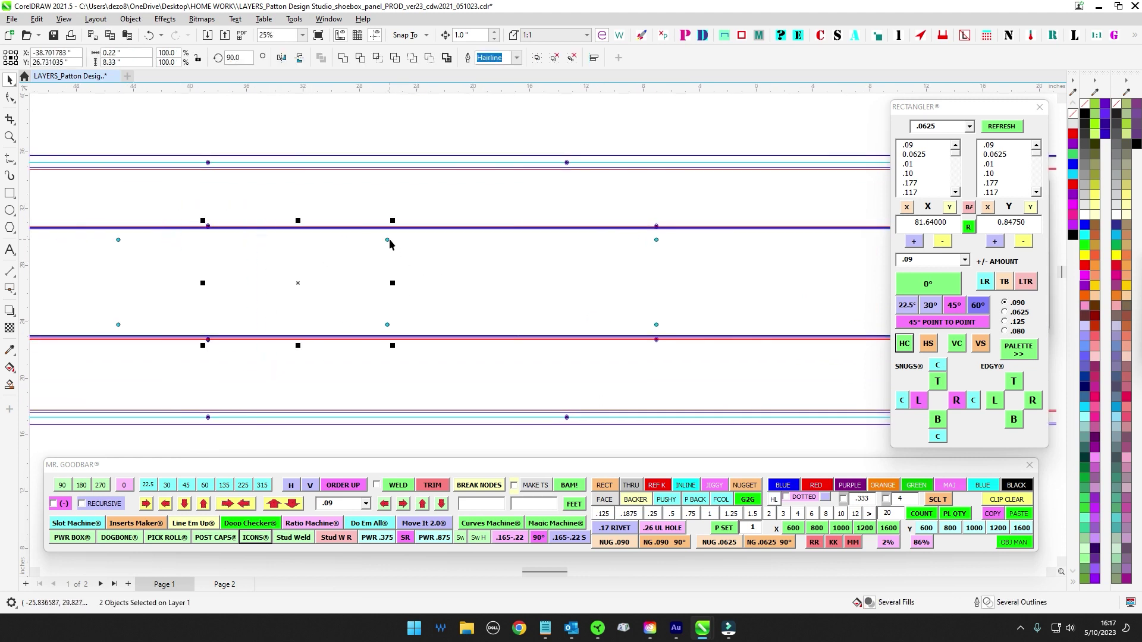
key("c")
left_click(523, 267)
Step: Align the remaining edge fastener pair between the first two hole pairs and the middle one with the panel's second hole pair
scroll(230, 232, "down", 2)
left_click_drag(230, 232, 391, 346)
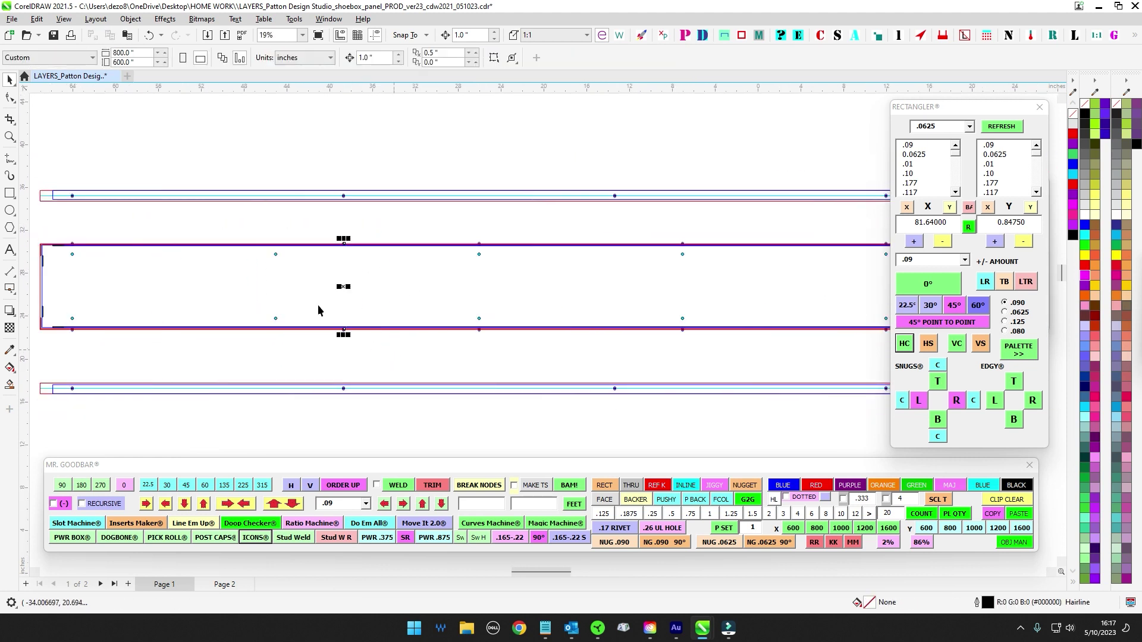
left_click(276, 254, "shift")
key("c")
left_click(486, 217)
left_click(318, 231)
Step: Examine how the edge fasteners line up with the hole pairs along the length of the panel
scroll(267, 247, "up", 1)
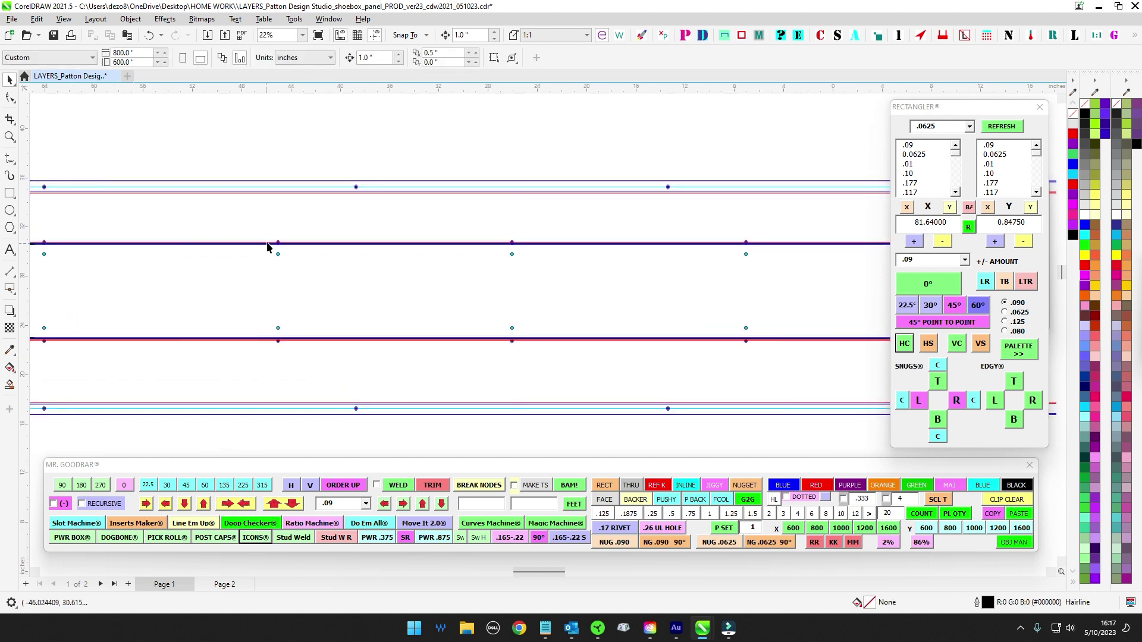
scroll(283, 255, "down", 3)
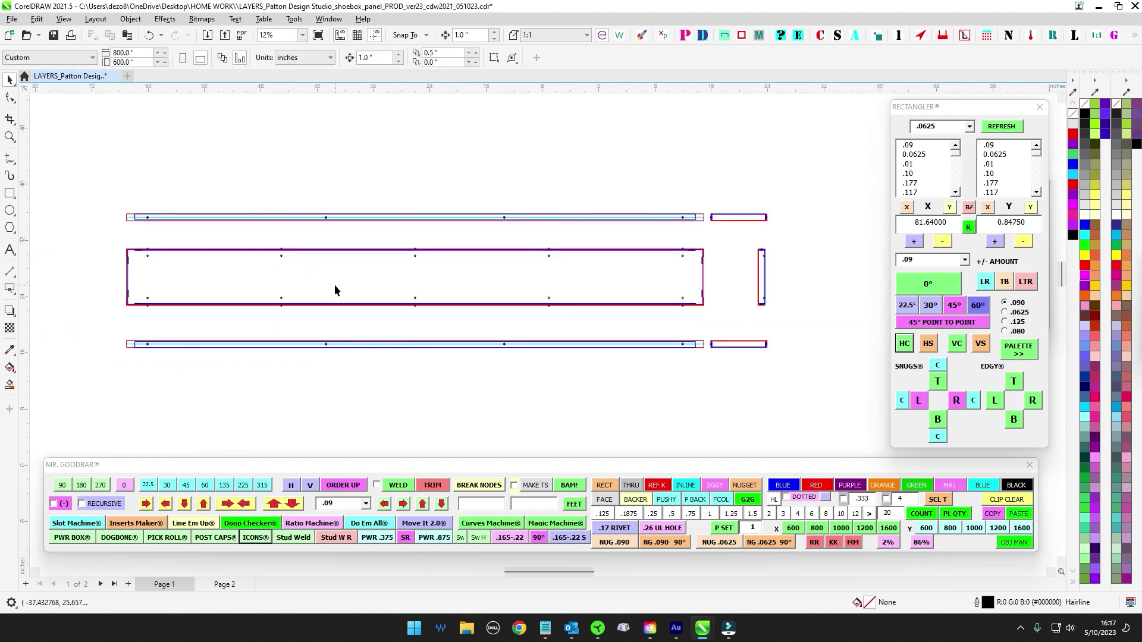
scroll(330, 263, "up", 3)
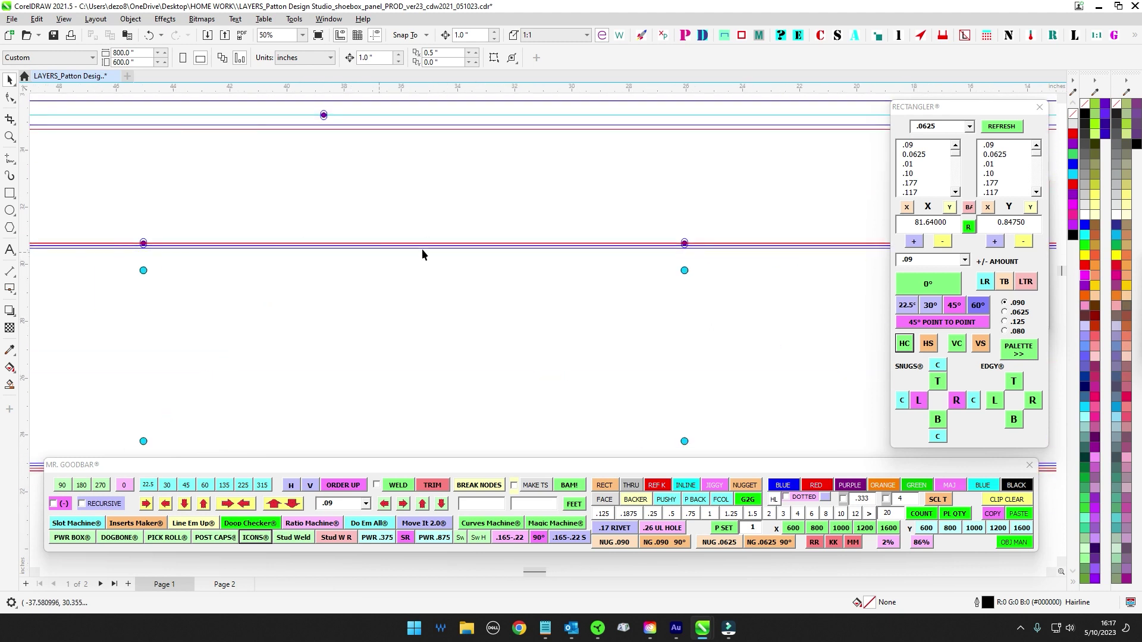
scroll(470, 262, "down", 1)
left_click_drag(449, 275, 295, 270)
scroll(452, 266, "up", 1)
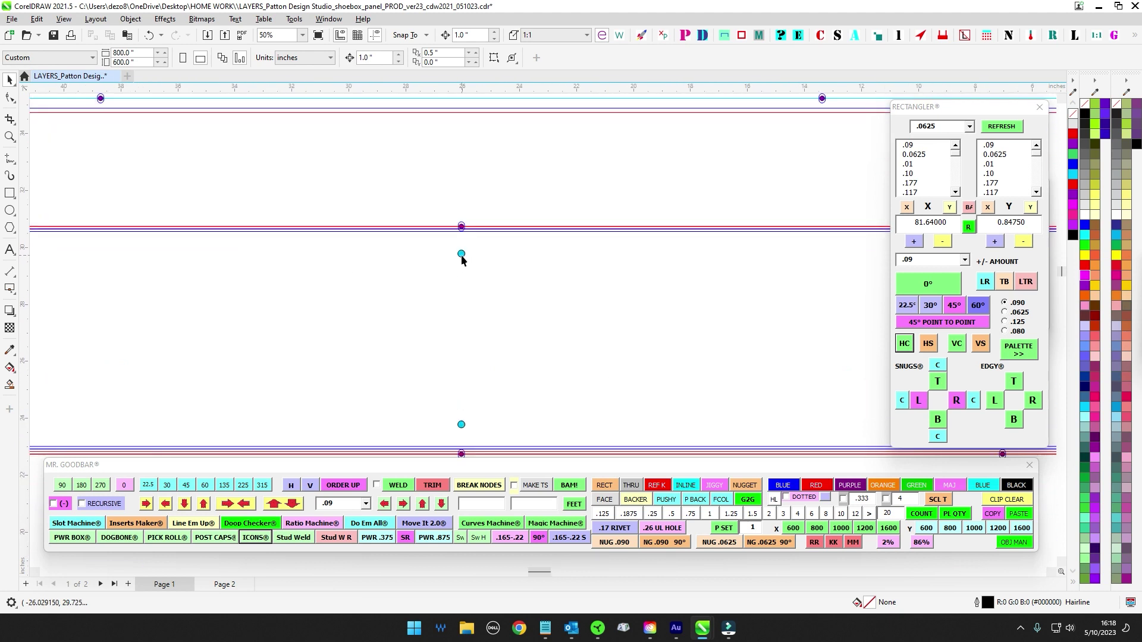
scroll(462, 259, "down", 1)
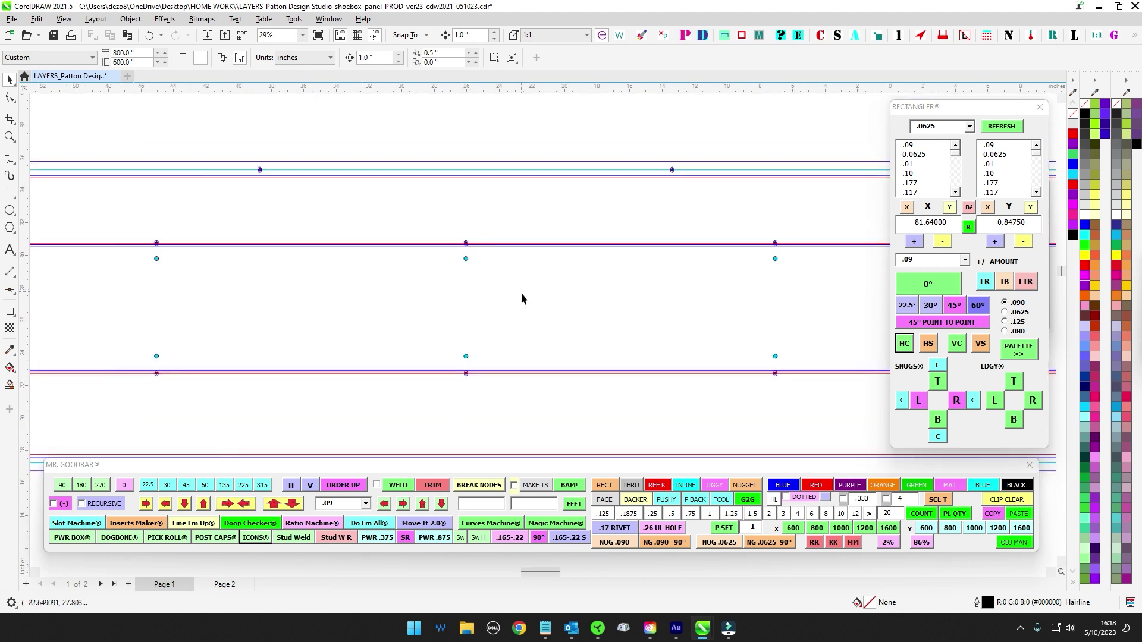
scroll(460, 252, "up", 1)
Step: Move the upper edge fastener at the middle hole pair 10 inches to the left along the panel edge
left_click_drag(509, 444, 510, 444)
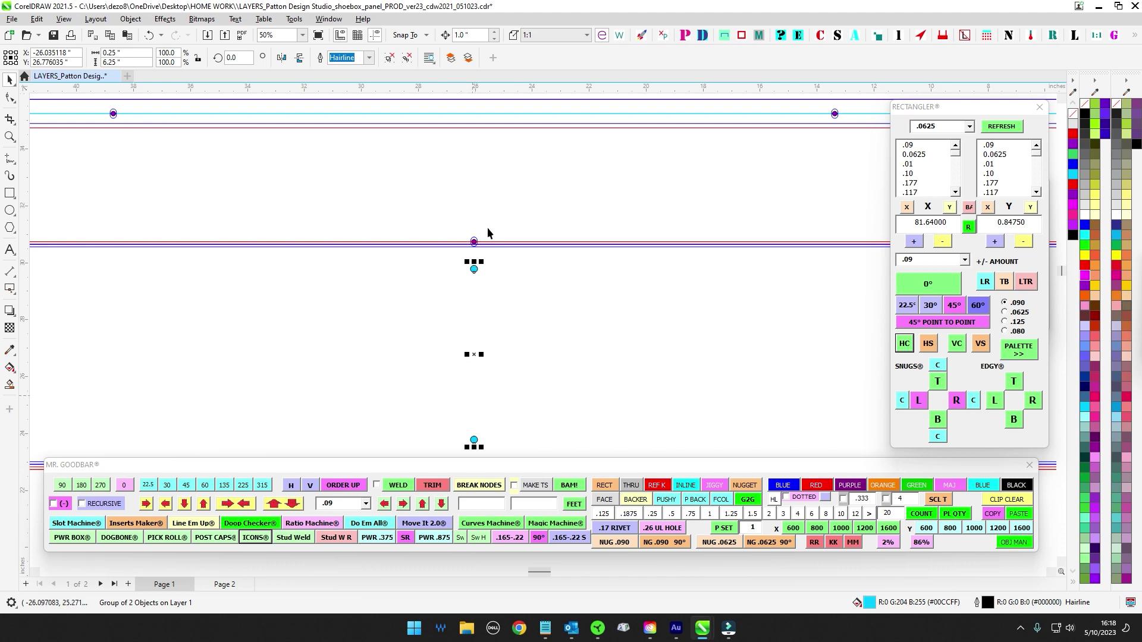
scroll(470, 241, "down", 1)
left_click_drag(433, 215, 521, 262)
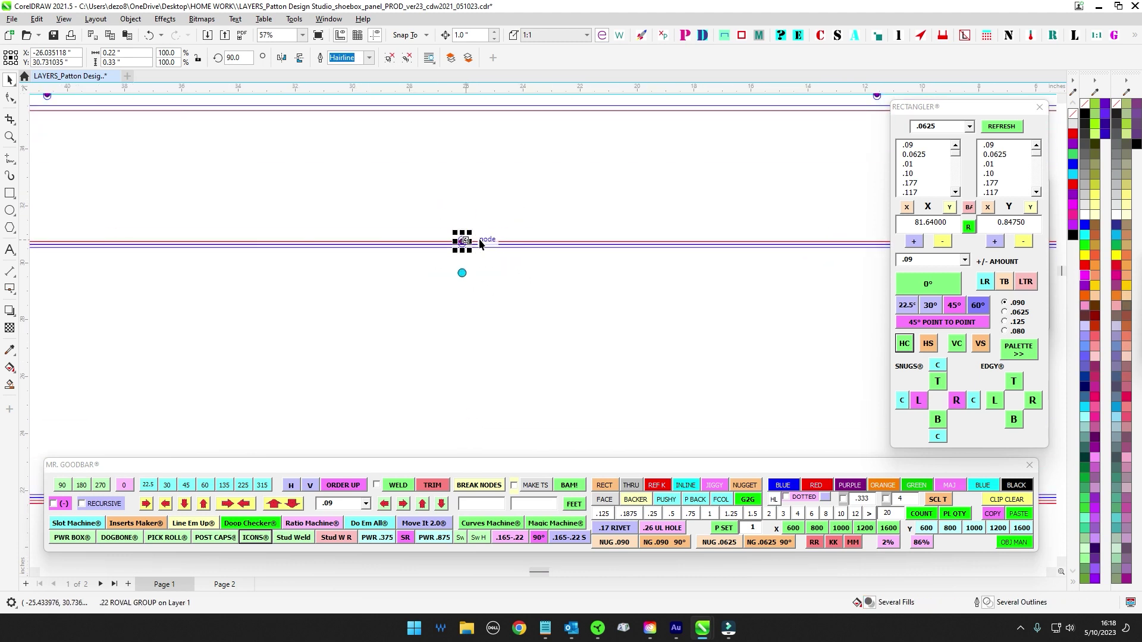
scroll(463, 304, "down", 1)
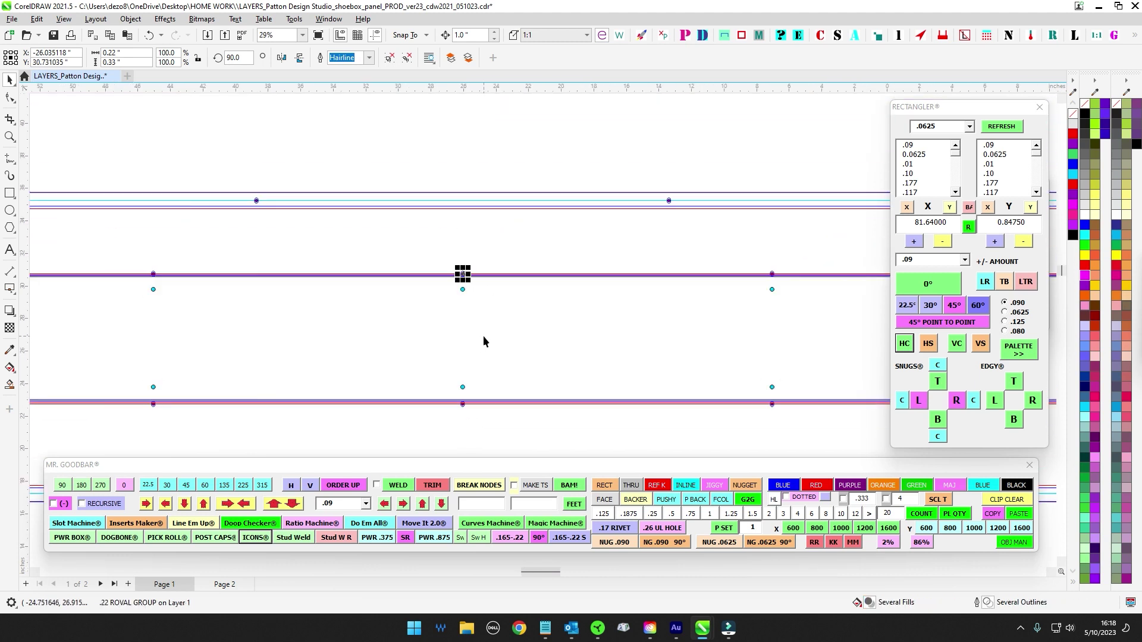
scroll(486, 334, "down", 1)
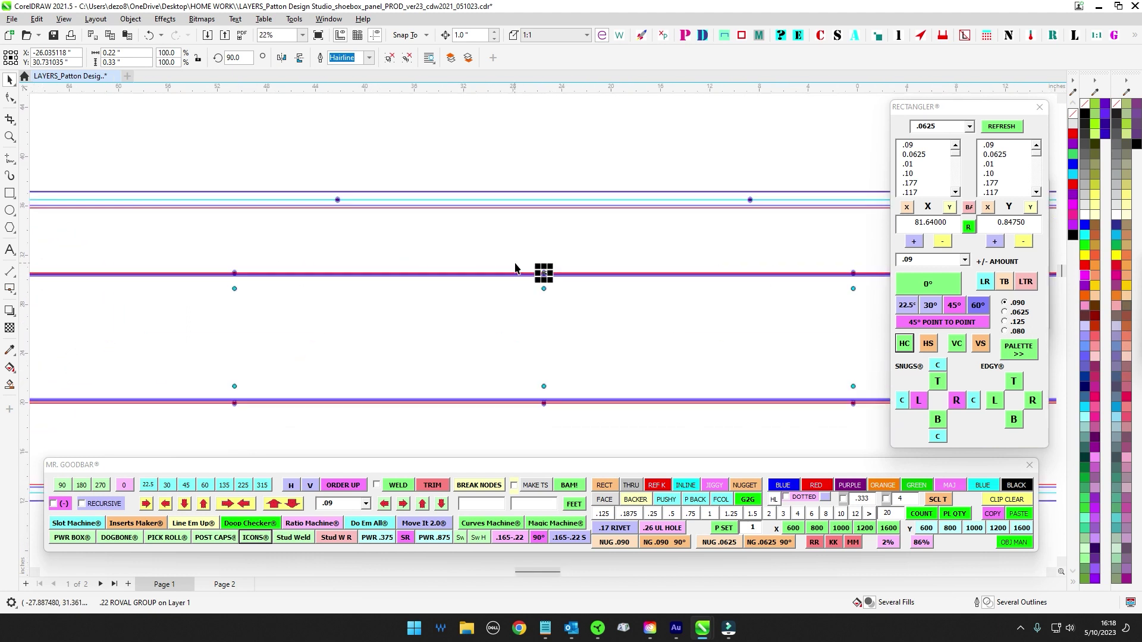
scroll(564, 236, "up", 2)
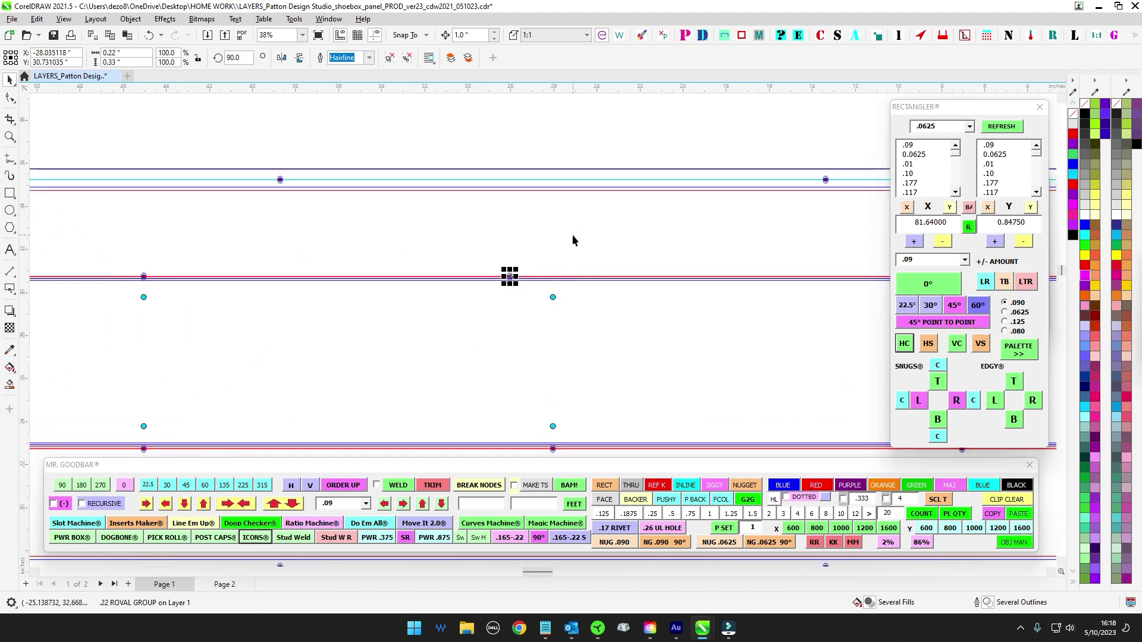
scroll(324, 252, "up", 1)
left_click_drag(317, 247, 402, 357)
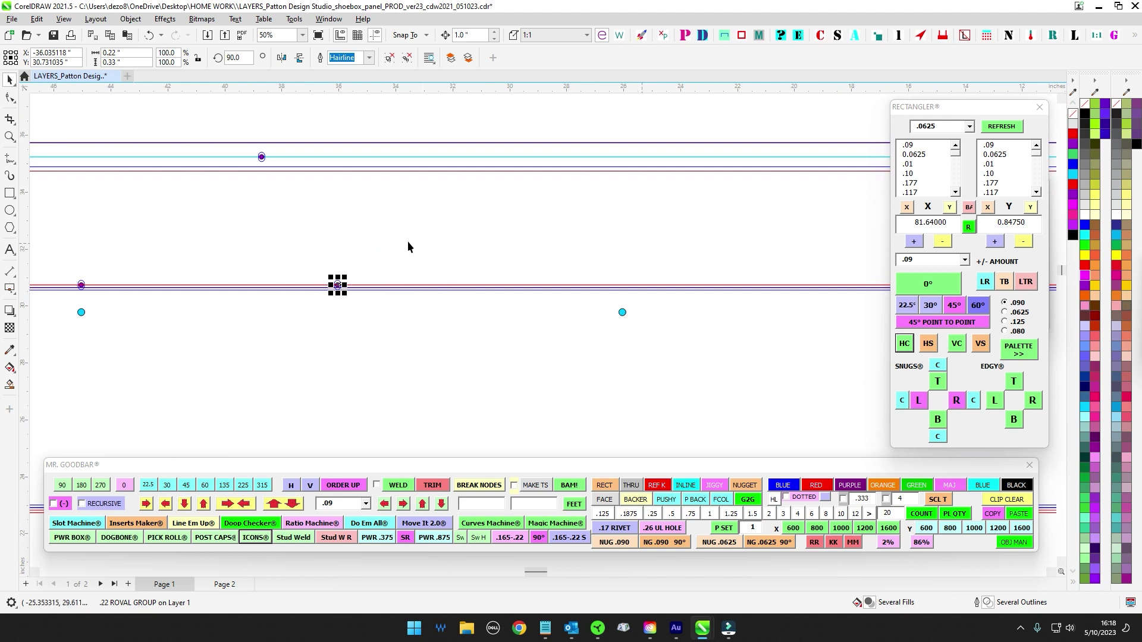
Step: Realign the displaced upper edge fastener with the middle hole pair by their horizontal centres
scroll(428, 250, "down", 2)
left_click(543, 285, "shift")
key("c")
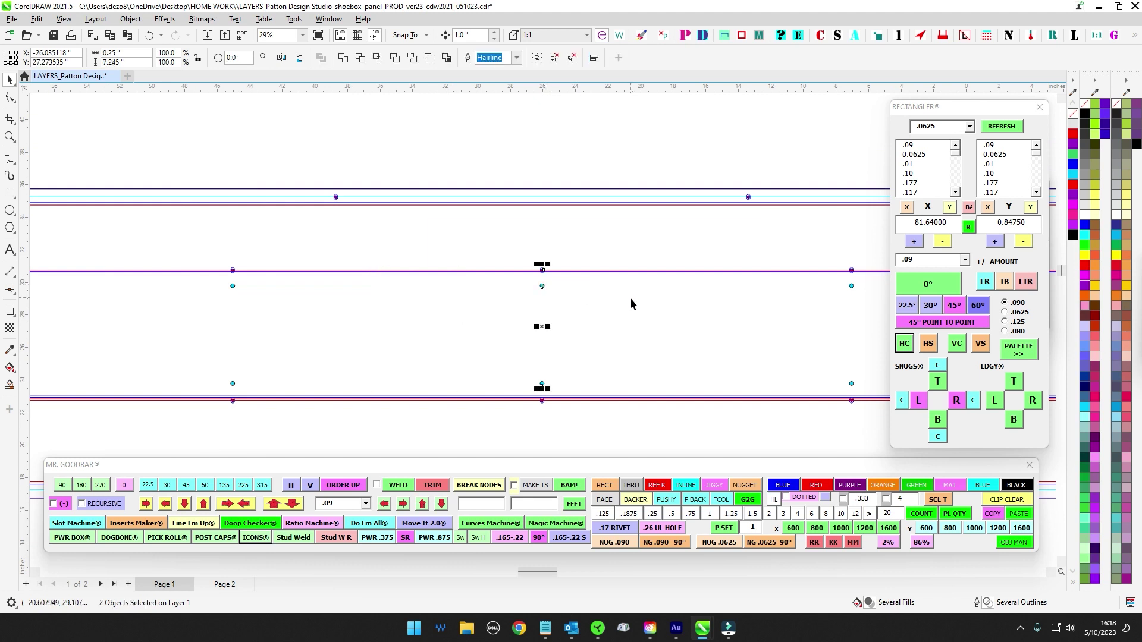
left_click(631, 298)
scroll(559, 244, "down", 3)
scroll(542, 259, "up", 2)
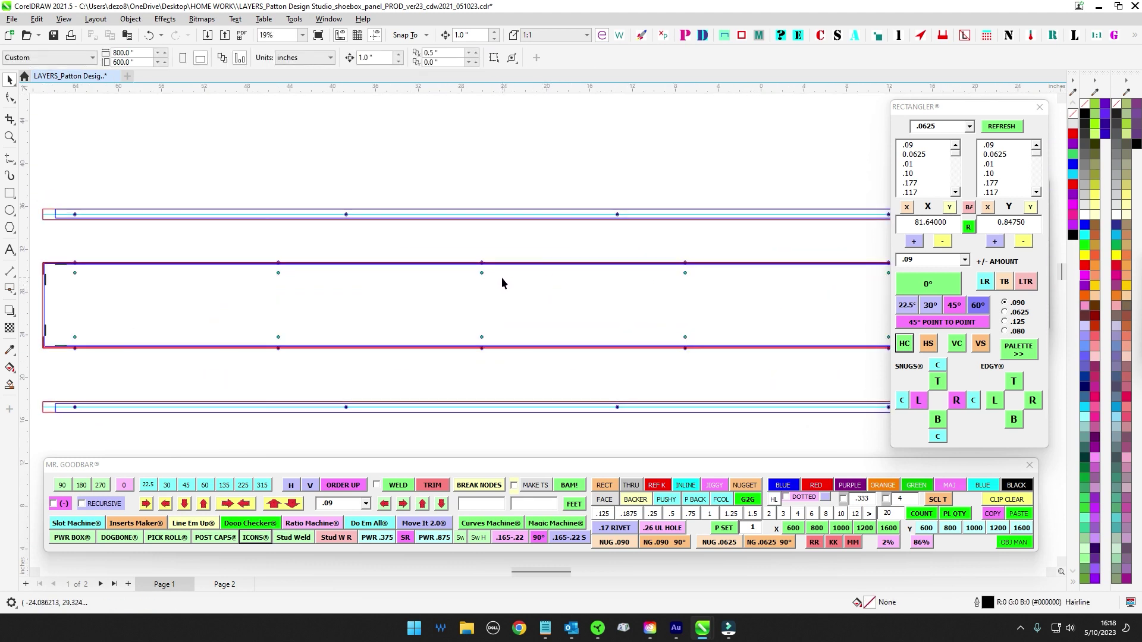
Step: Delete the upper and lower edge fasteners located at the panel's second hole pair
left_click_drag(255, 241, 362, 305)
left_click_drag(352, 266, 352, 267)
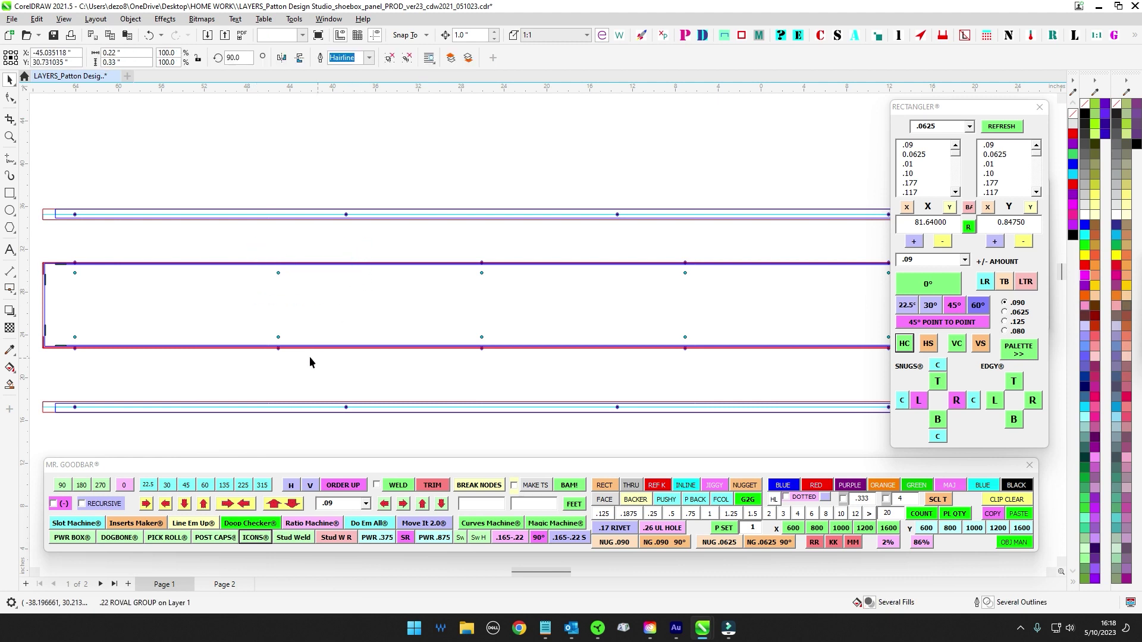
key("Delete")
left_click_drag(312, 364, 239, 343)
key("Delete")
Step: Distribute the four upper edge fasteners evenly between the panel's two end fasteners
left_click_drag(519, 246, 326, 267)
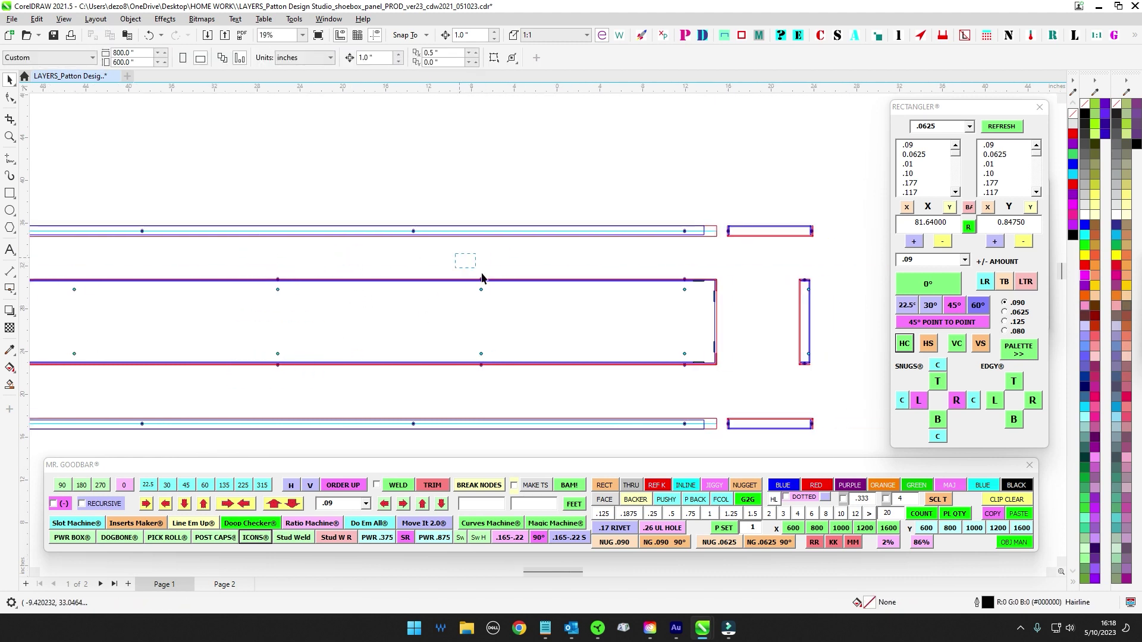
scroll(260, 288, "down", 2)
left_click_drag(87, 272, 635, 288)
left_click(903, 344)
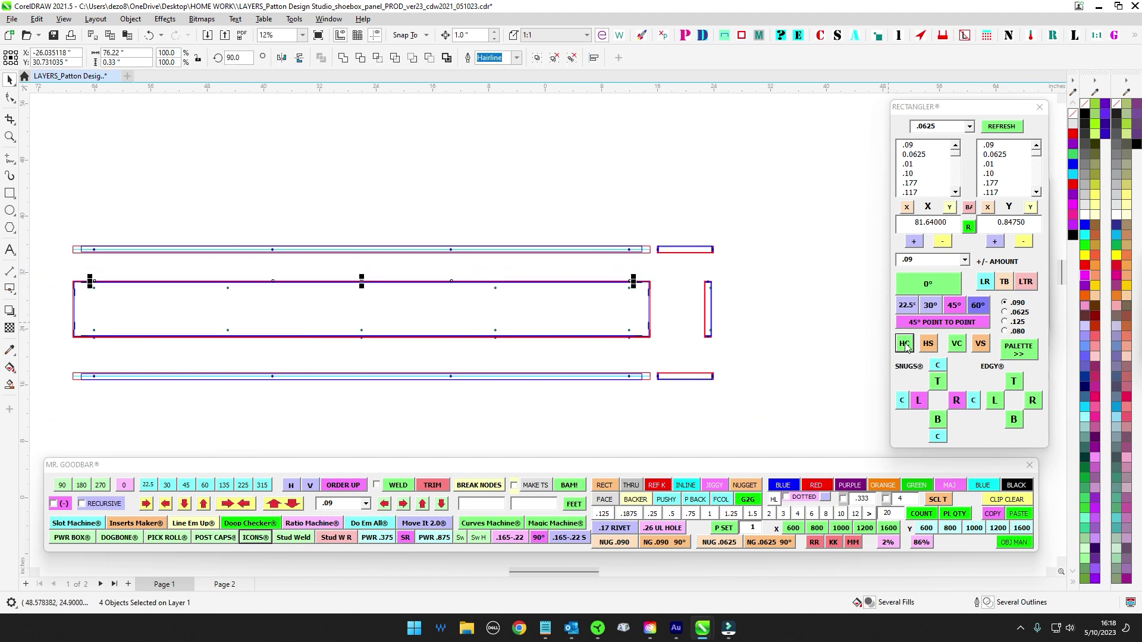
Step: Align the two inner lower edge fasteners with the evenly spaced upper ones by their horizontal centres
scroll(387, 248, "up", 4)
left_click(248, 334)
left_click_drag(323, 368, 352, 303)
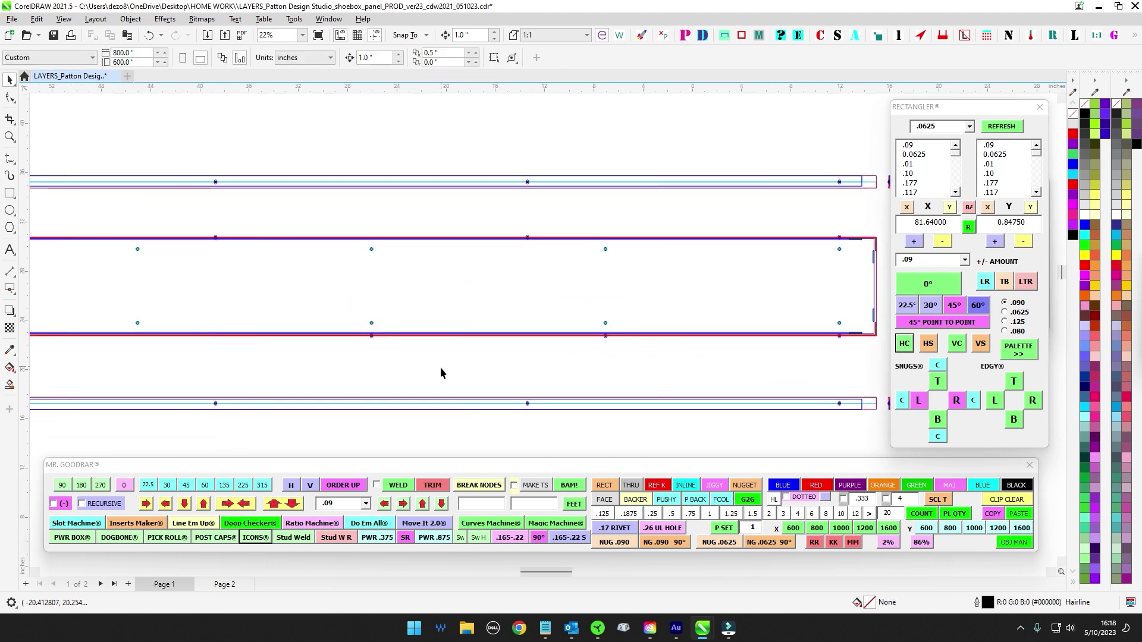
left_click_drag(467, 375, 297, 331)
left_click_drag(371, 335, 606, 335)
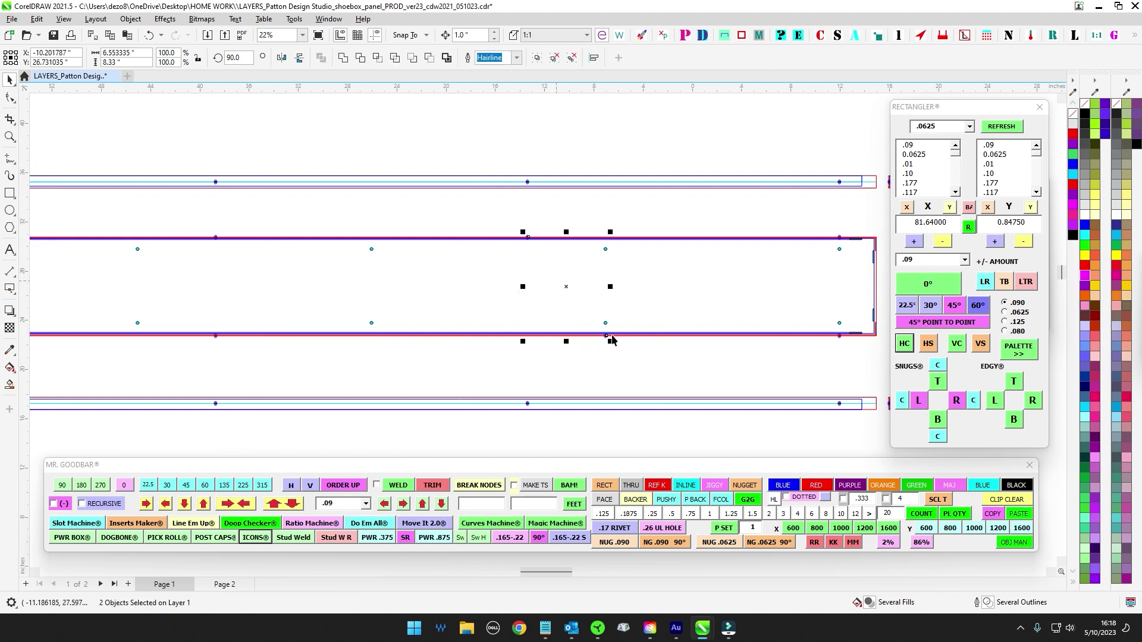
left_click(634, 357)
Step: Compare the spacing of the edge fasteners with the spacing of the hole pairs across the whole panel
scroll(634, 357, "down", 4)
scroll(746, 283, "up", 2)
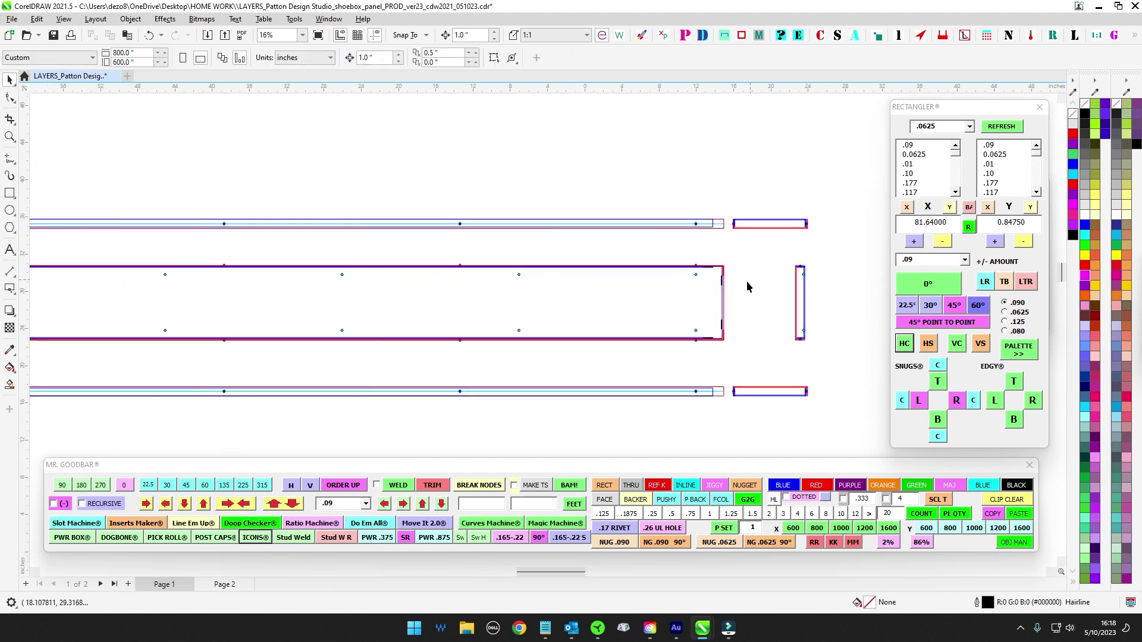
left_click_drag(526, 304, 580, 292)
scroll(580, 292, "down", 2)
scroll(430, 267, "up", 1)
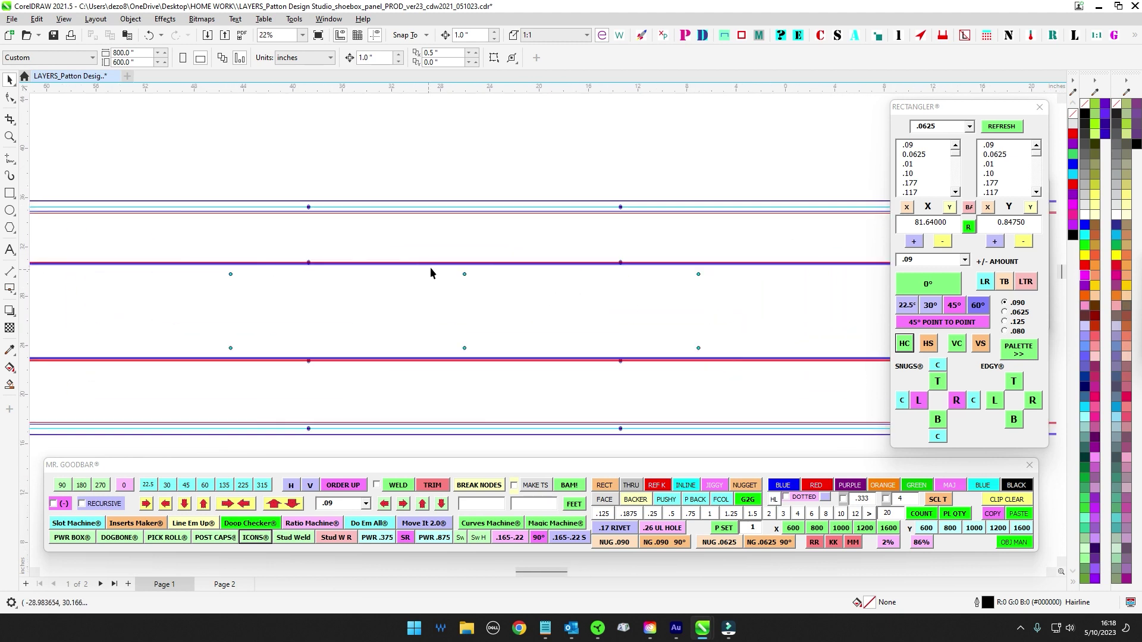
left_click_drag(441, 242, 517, 363)
scroll(517, 362, "down", 1)
left_click_drag(484, 328, 362, 371)
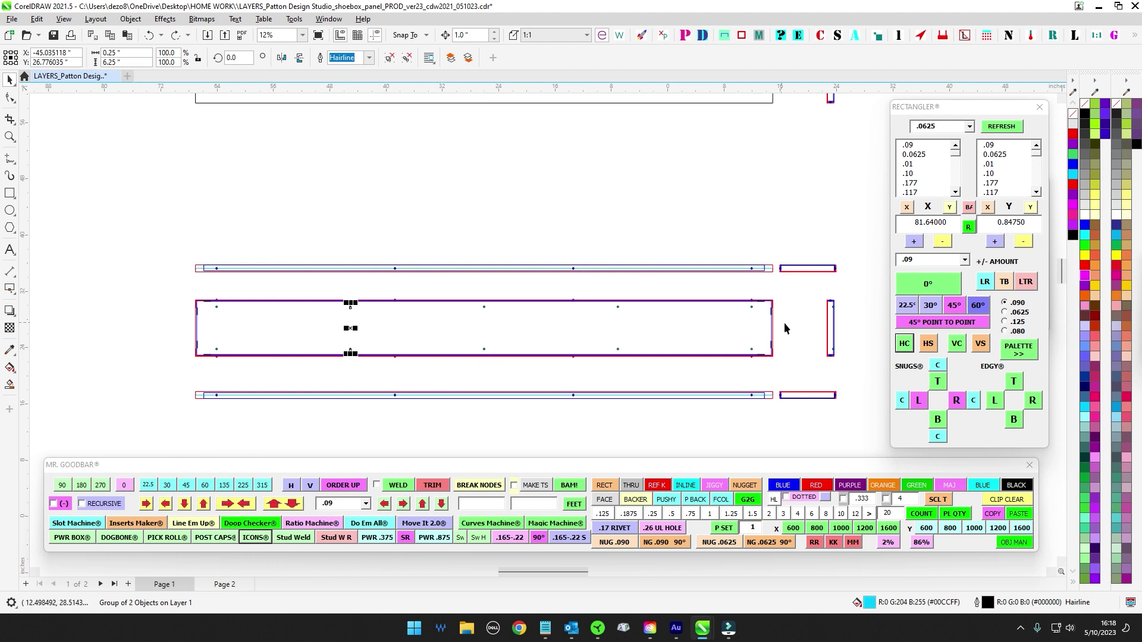
left_click_drag(788, 322, 740, 283)
left_click(690, 292)
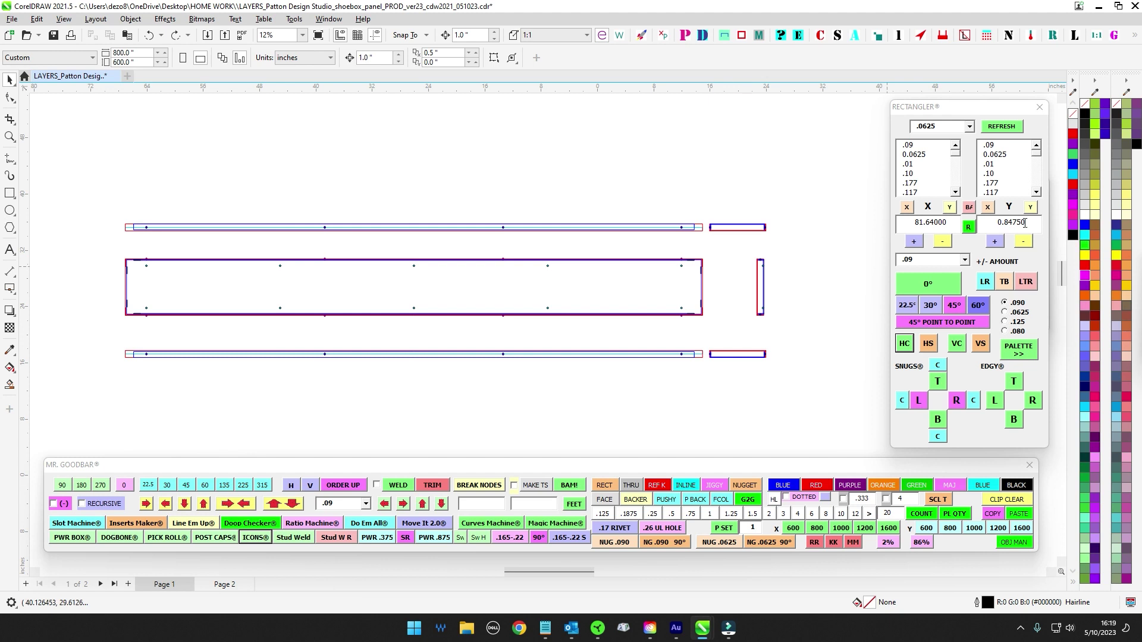
left_click_drag(824, 289, 828, 262)
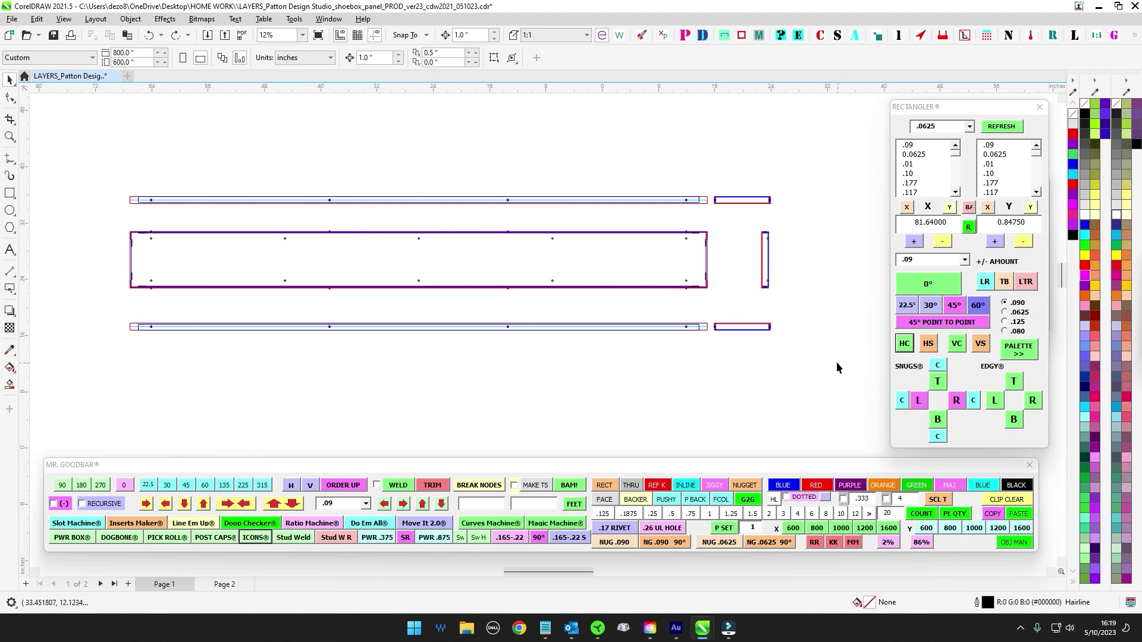
Step: Place a copy of the panel's red 82 by 8 inch outline below the layout and delete it again
scroll(714, 252, "up", 5)
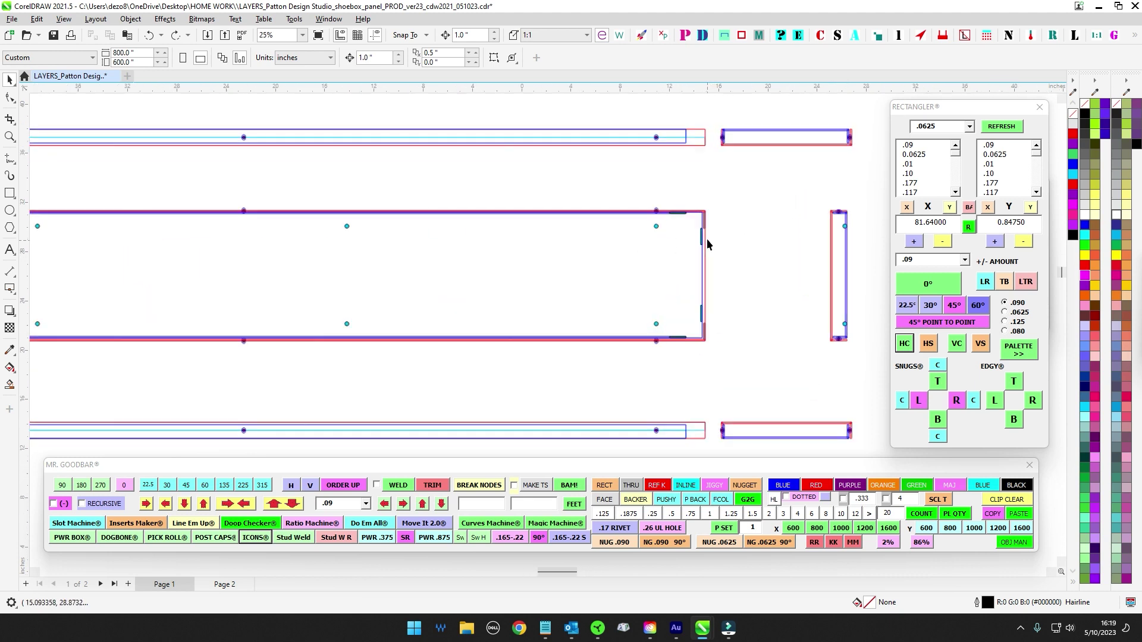
left_click(705, 250)
scroll(772, 266, "down", 4)
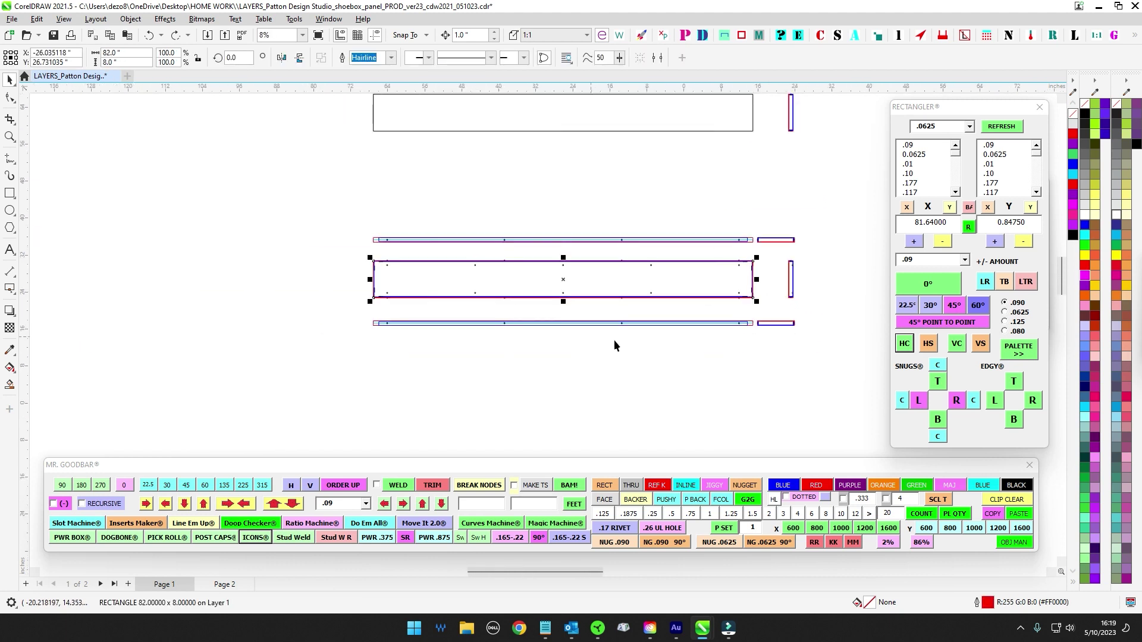
mouse_move(565, 280)
left_mouse_down()
mouse_move(580, 419)
mouse_move(523, 442)
left_mouse_up()
left_click_drag(534, 371, 453, 196)
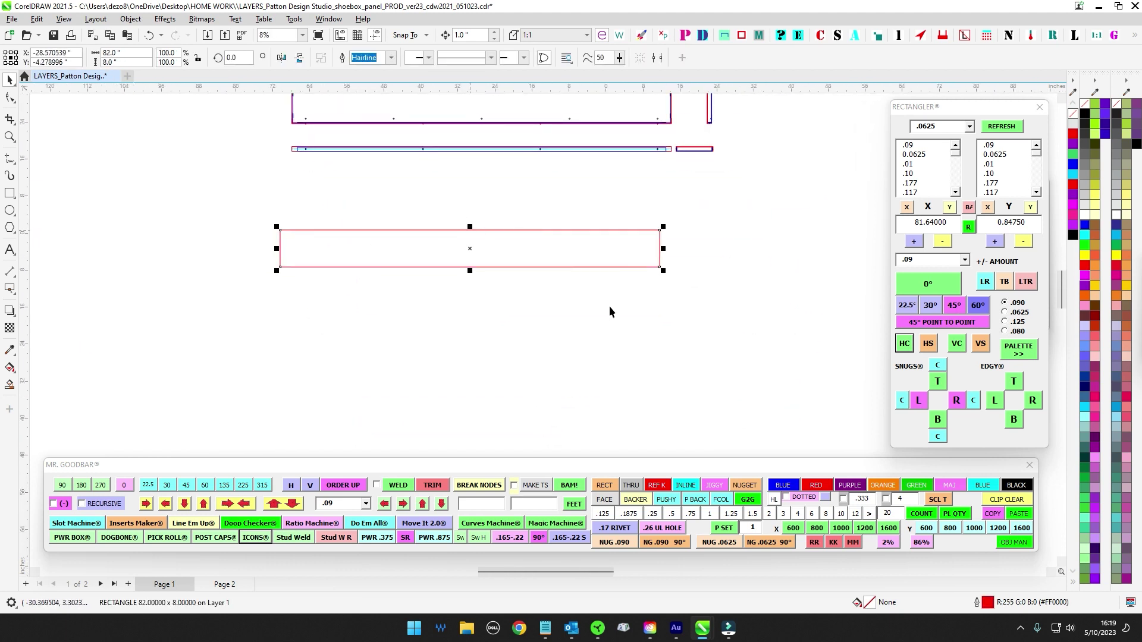
left_click_drag(186, 202, 714, 339)
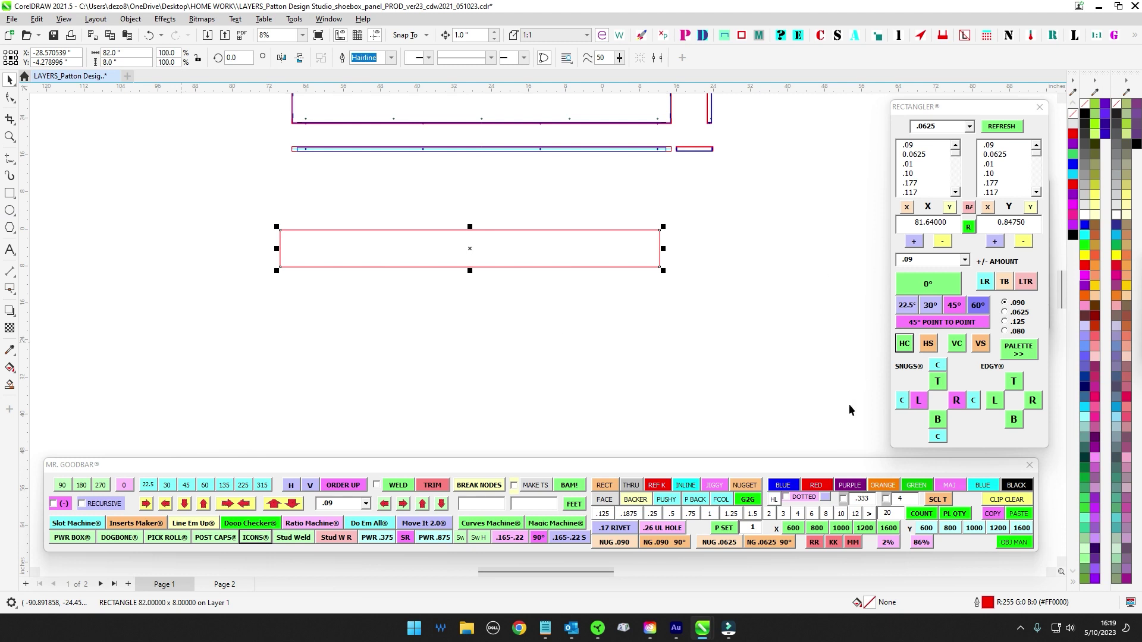
key("Delete")
Step: Examine the panel's upper-right corner and the overall layout of the panel, side strips and end views
left_click_drag(638, 283, 629, 359)
scroll(597, 237, "up", 1)
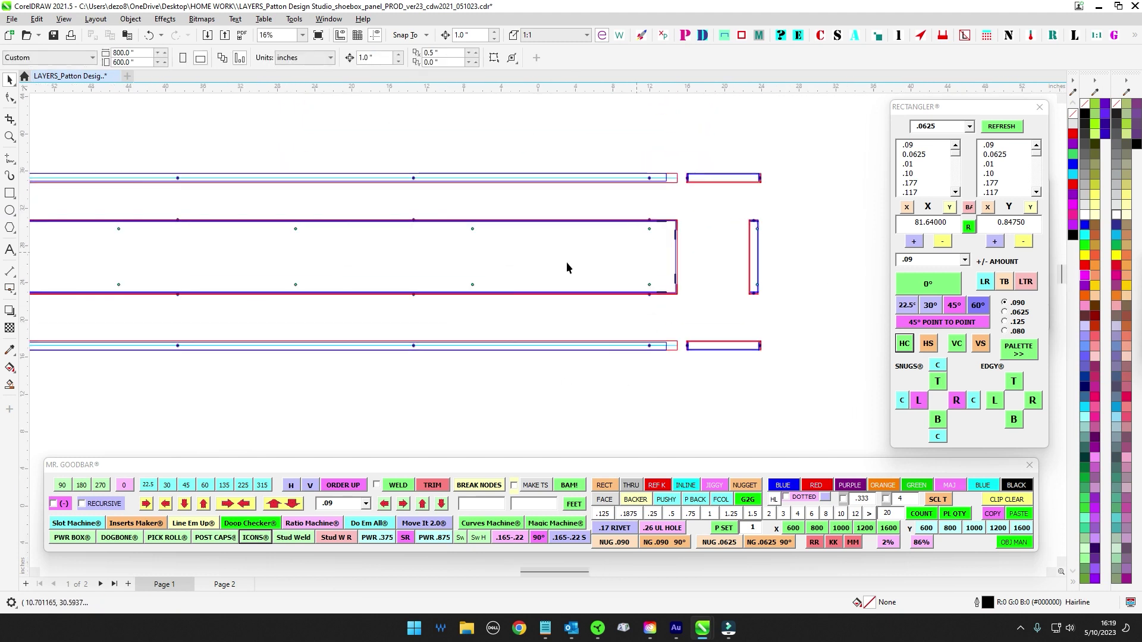
left_click_drag(483, 265, 615, 276)
scroll(619, 280, "down", 1)
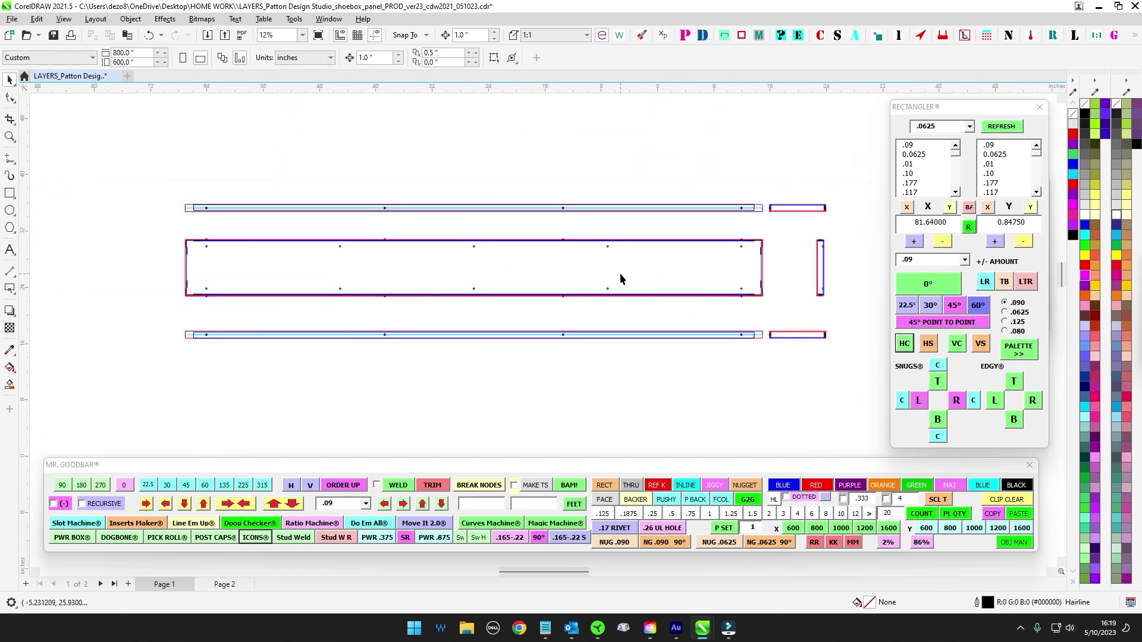
scroll(765, 256, "up", 5)
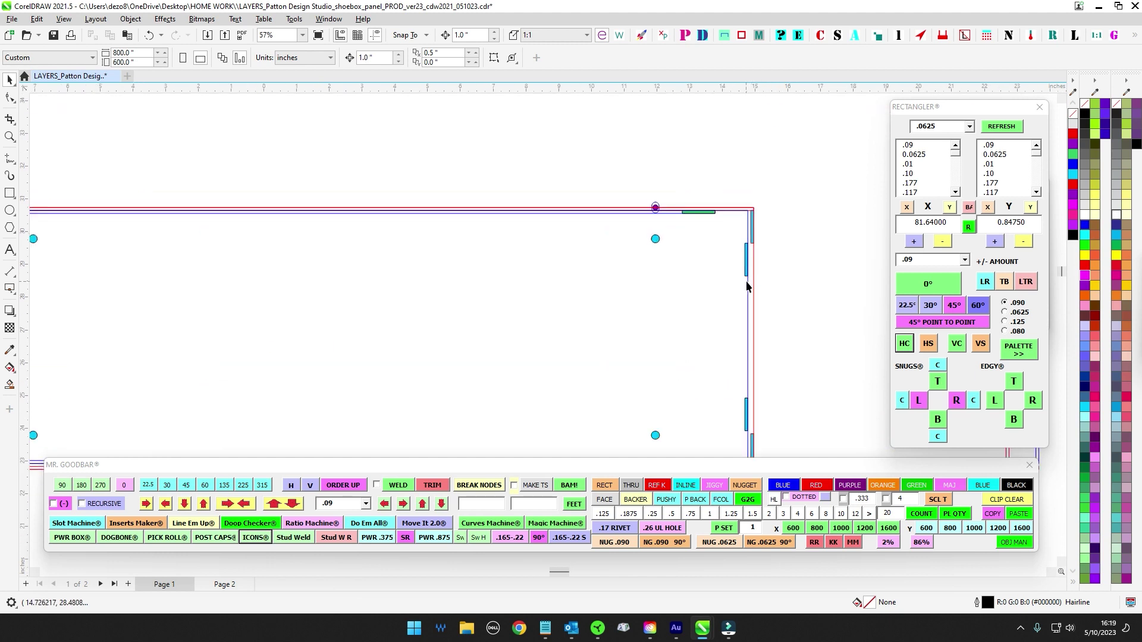
scroll(747, 286, "down", 4)
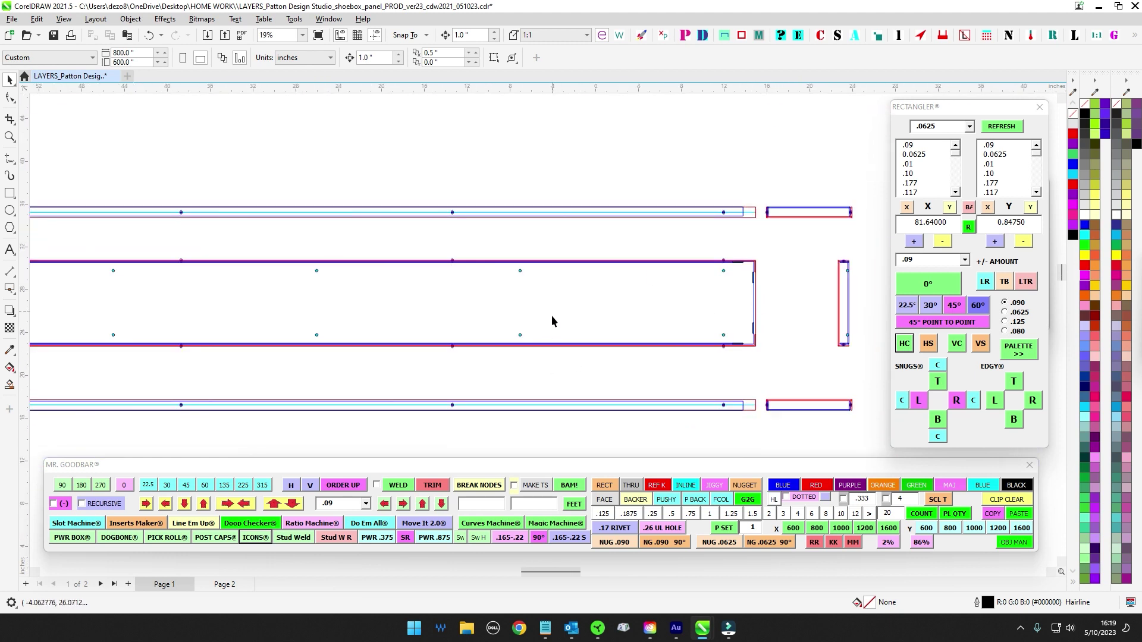
scroll(553, 321, "down", 2)
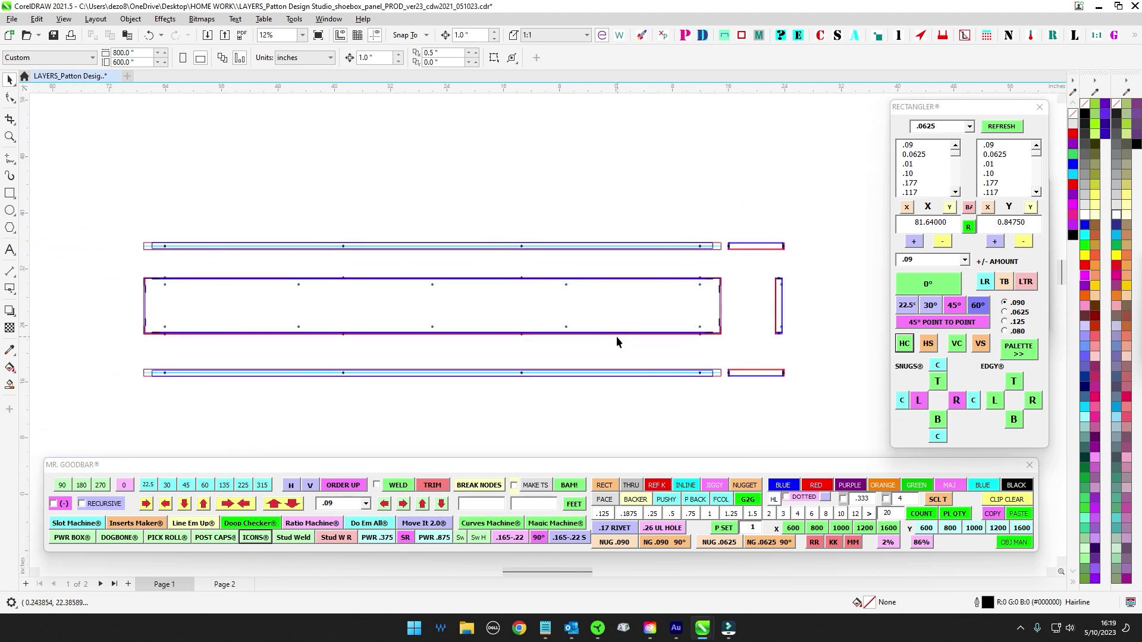
left_click_drag(677, 410, 695, 357)
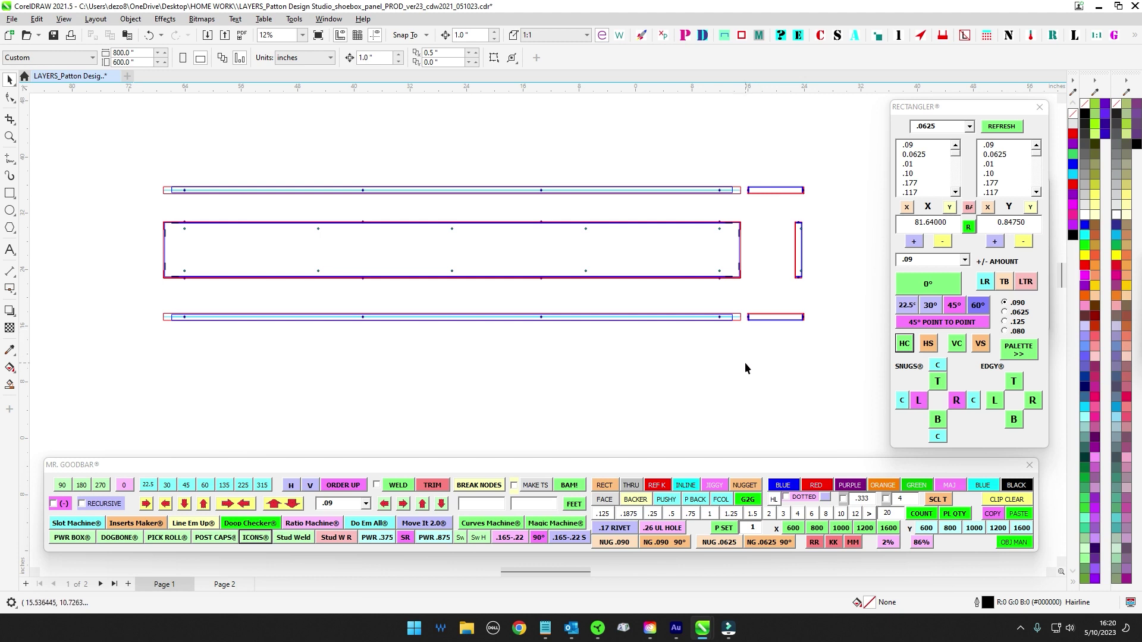
Step: Add a red outlined up arrow at the centre of the 82 by 8 inch panel outline
scroll(714, 253, "up", 2)
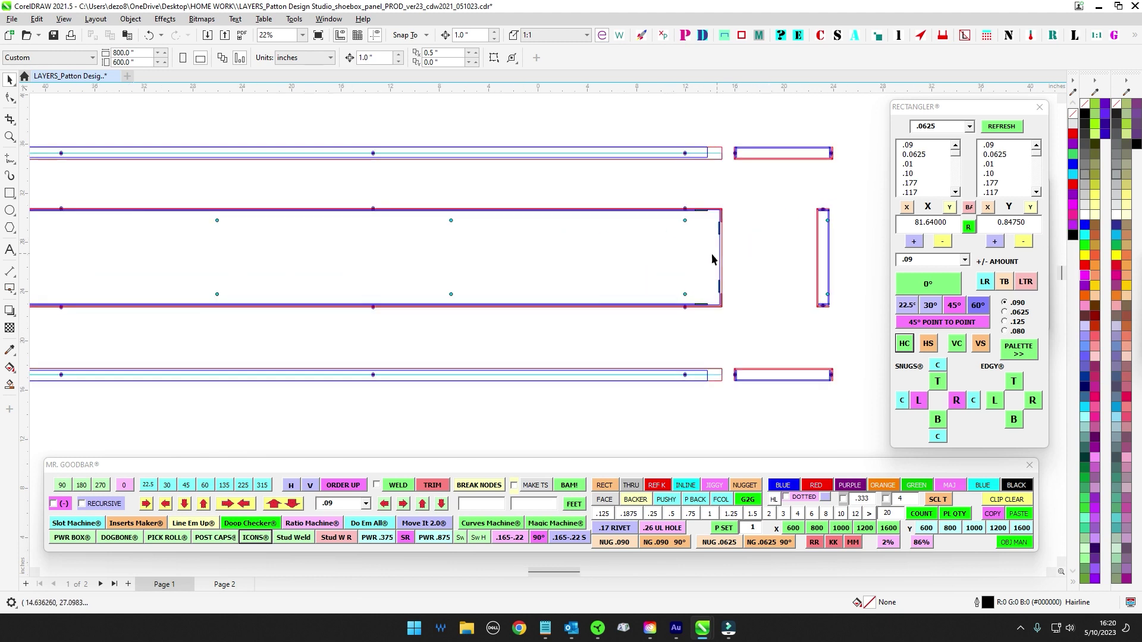
left_click(722, 254)
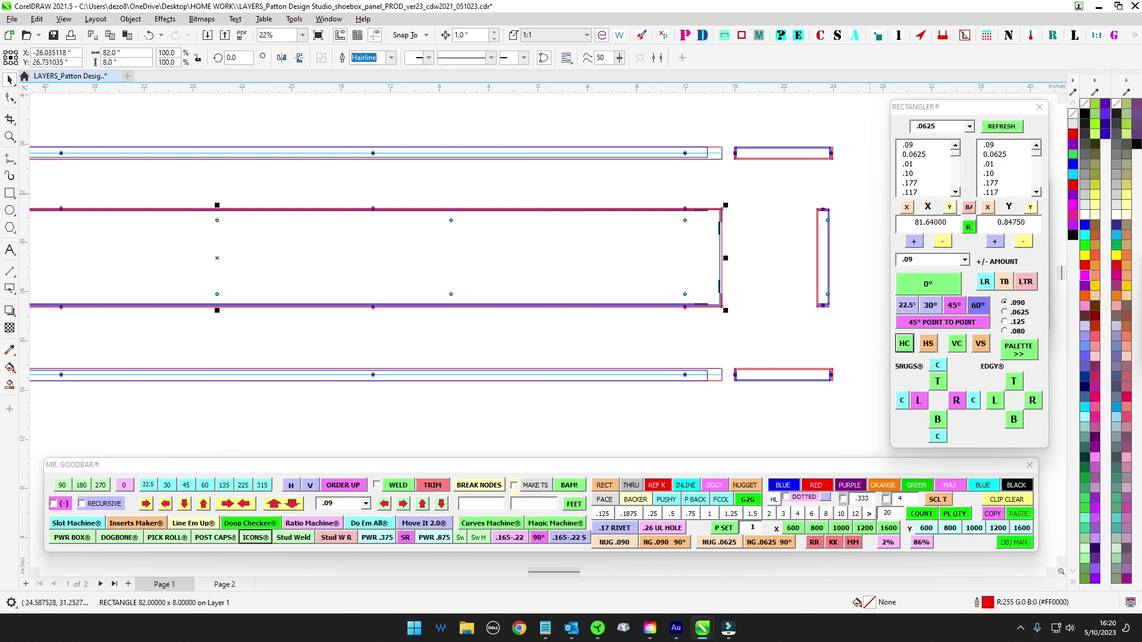
left_click(642, 35)
left_click(825, 221)
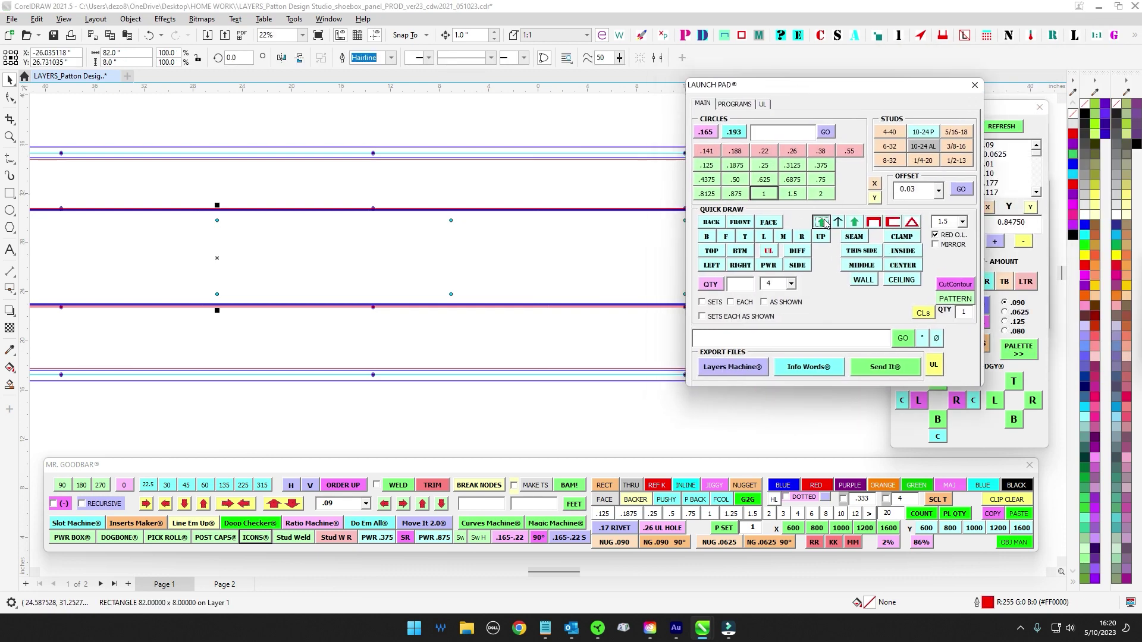
left_click(821, 222)
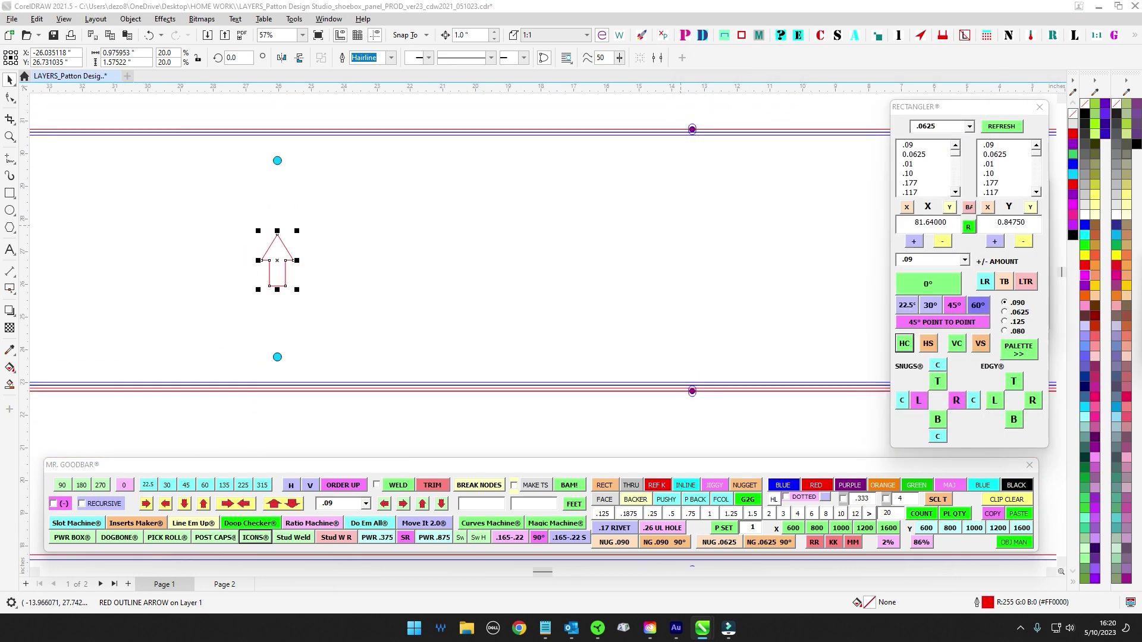
Step: Examine the arrow's placement at the panel's centre relative to the hole pairs and edge fasteners
scroll(370, 221, "down", 2)
left_click(369, 261)
scroll(282, 221, "up", 1)
left_click_drag(280, 209, 482, 303)
left_click_drag(470, 260, 498, 261)
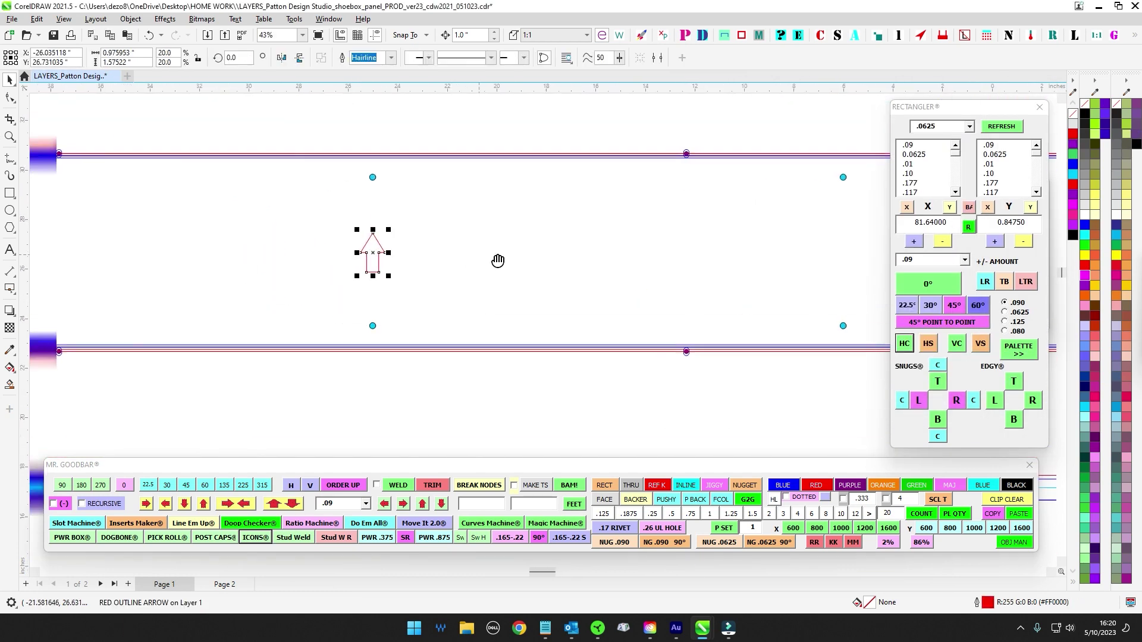
scroll(523, 260, "down", 4)
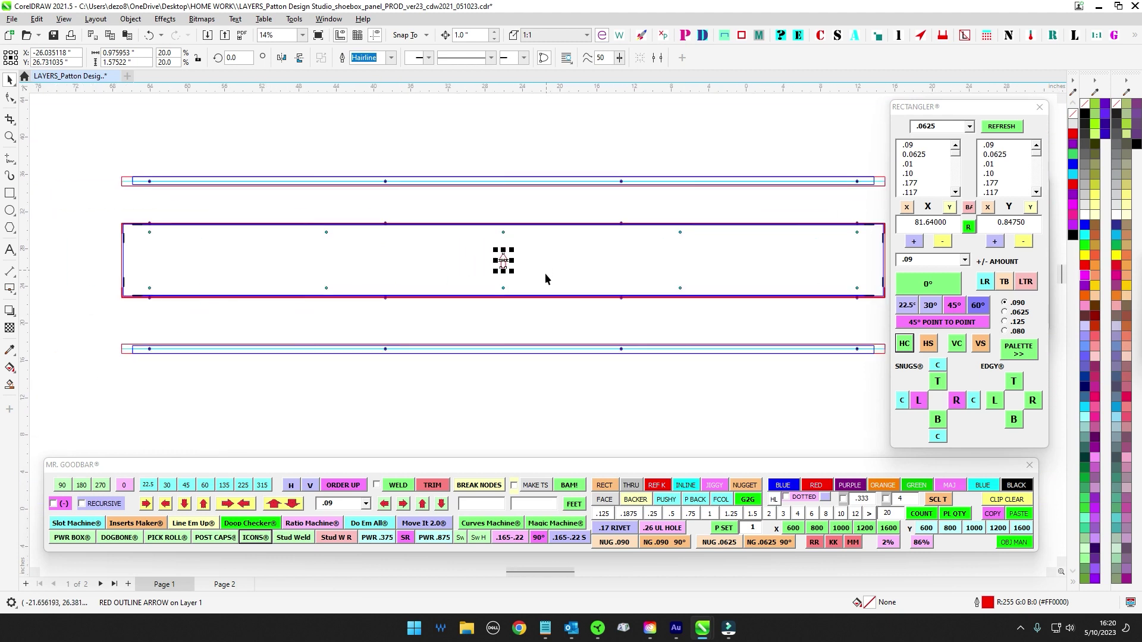
scroll(538, 265, "up", 1)
scroll(537, 262, "down", 1)
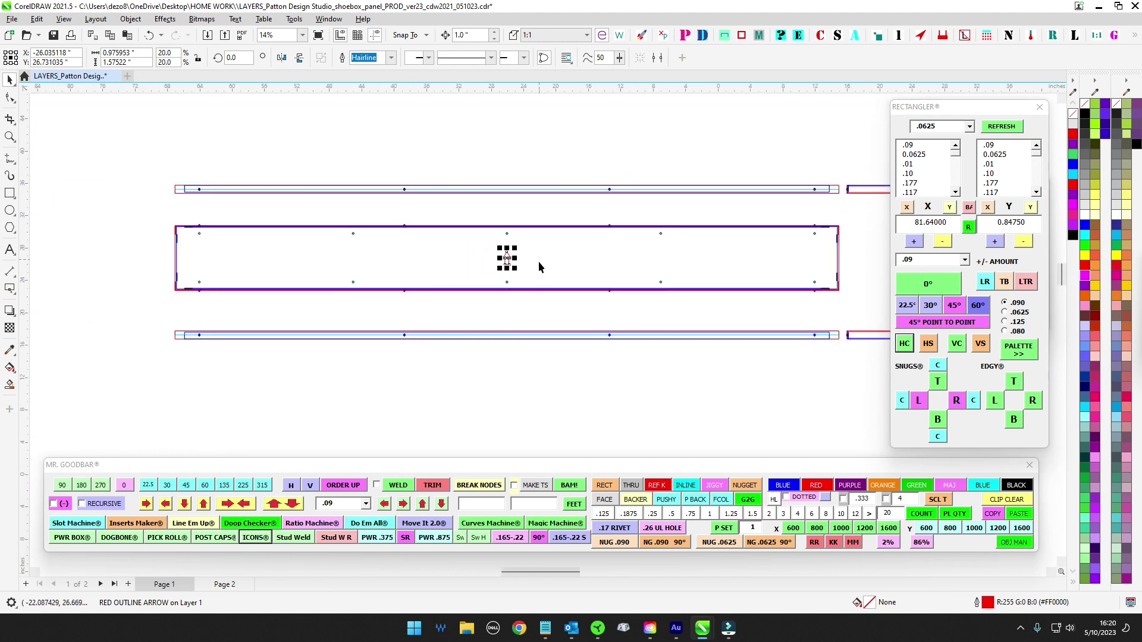
left_click(546, 257)
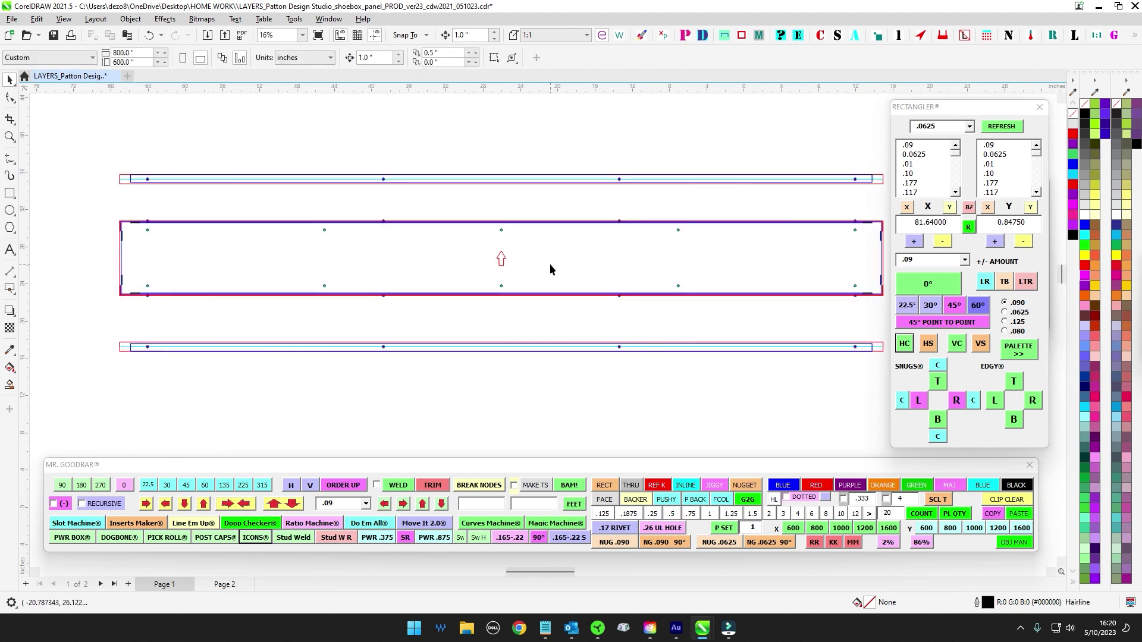
scroll(550, 258, "up", 1)
middle_click(549, 260)
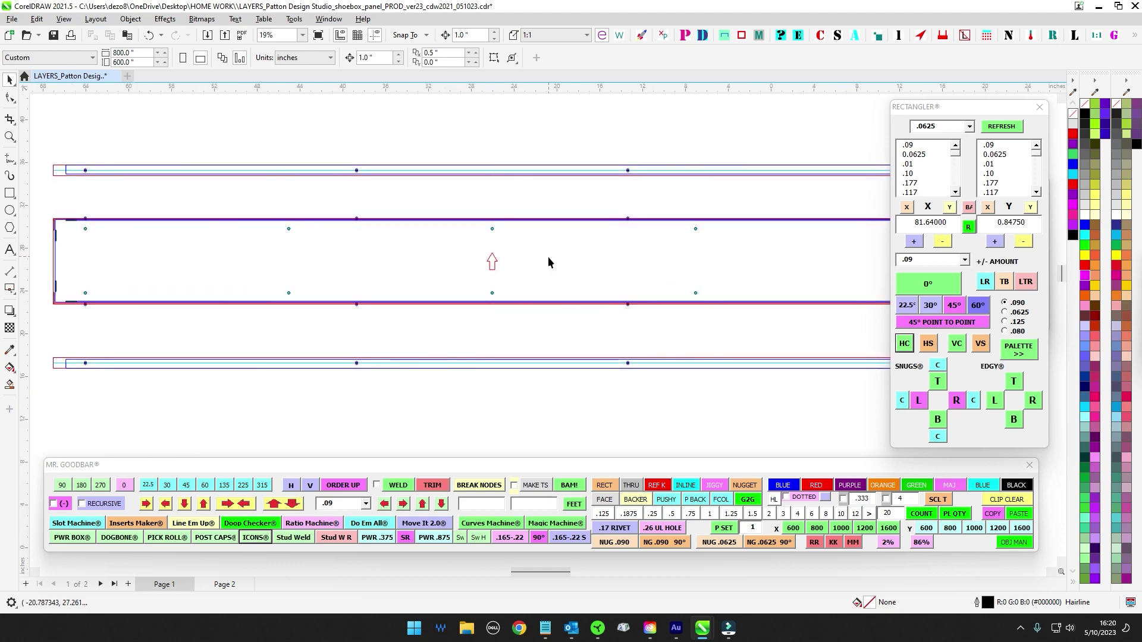
scroll(550, 255, "down", 1)
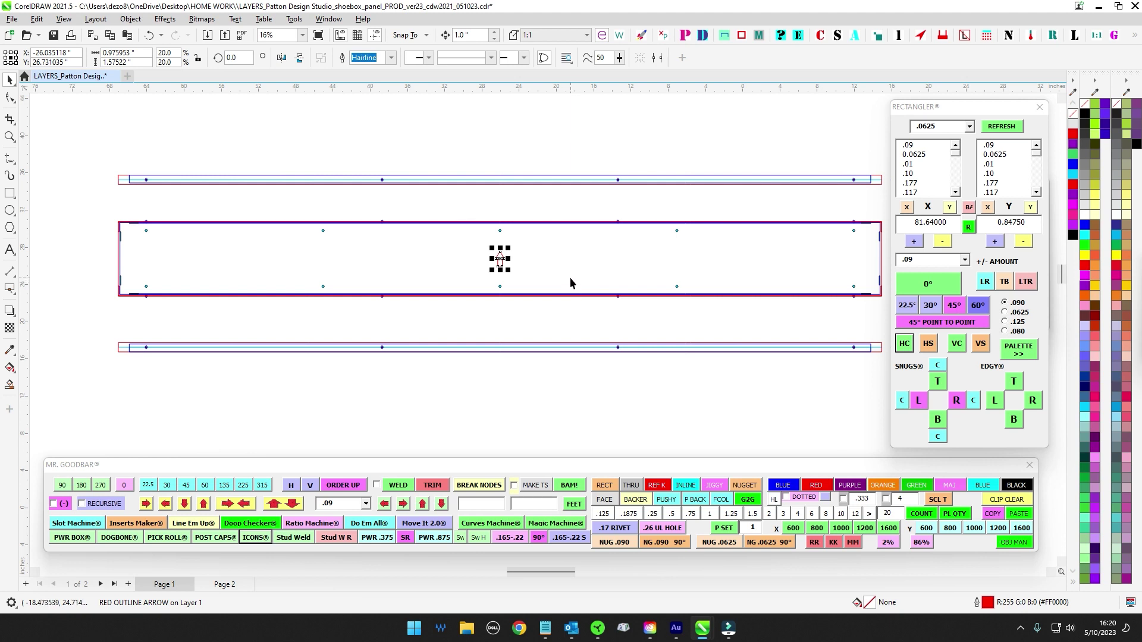
Step: Examine the 0.09 extrusion end view beside the panel and compare it with the rest of the layout
left_click_drag(567, 278, 339, 260)
left_click(575, 249)
scroll(725, 238, "down", 1)
left_click(725, 232)
scroll(727, 230, "up", 5)
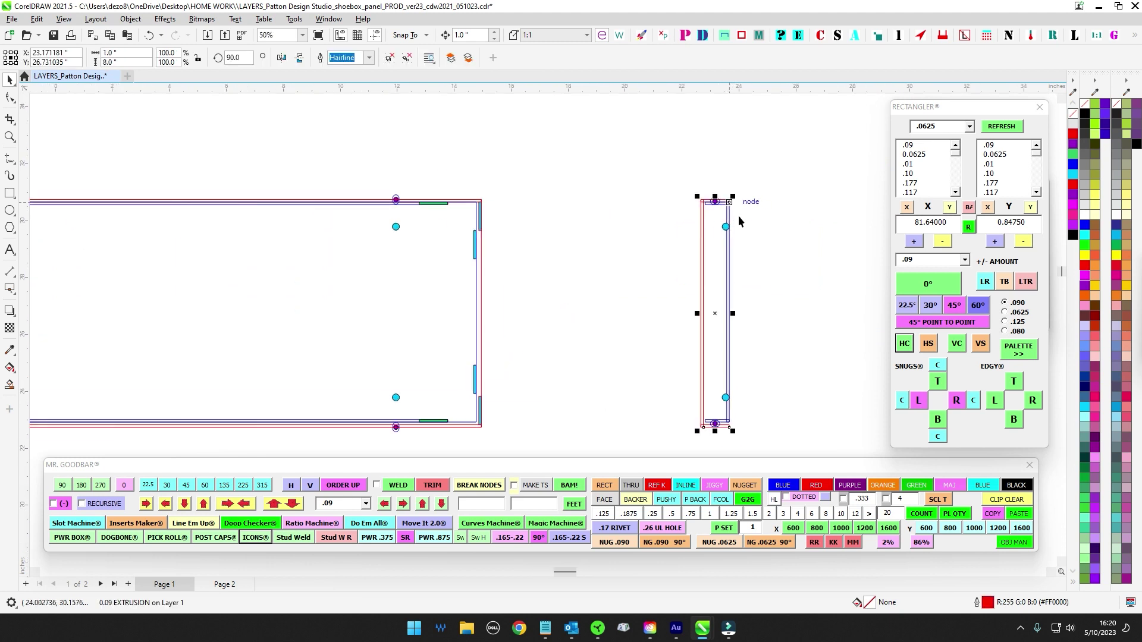
scroll(732, 229, "down", 2)
scroll(731, 289, "down", 1)
left_click_drag(671, 341, 705, 304)
scroll(705, 304, "down", 3)
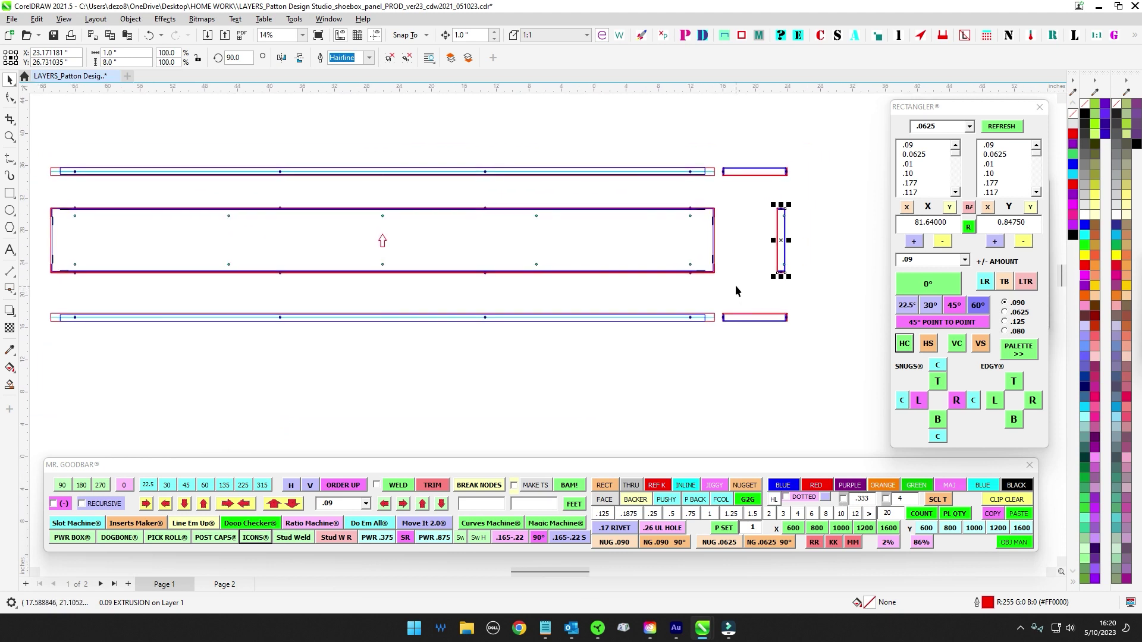
scroll(736, 287, "up", 2)
left_click_drag(730, 289, 824, 281)
scroll(407, 221, "down", 2)
left_click_drag(419, 218, 470, 212)
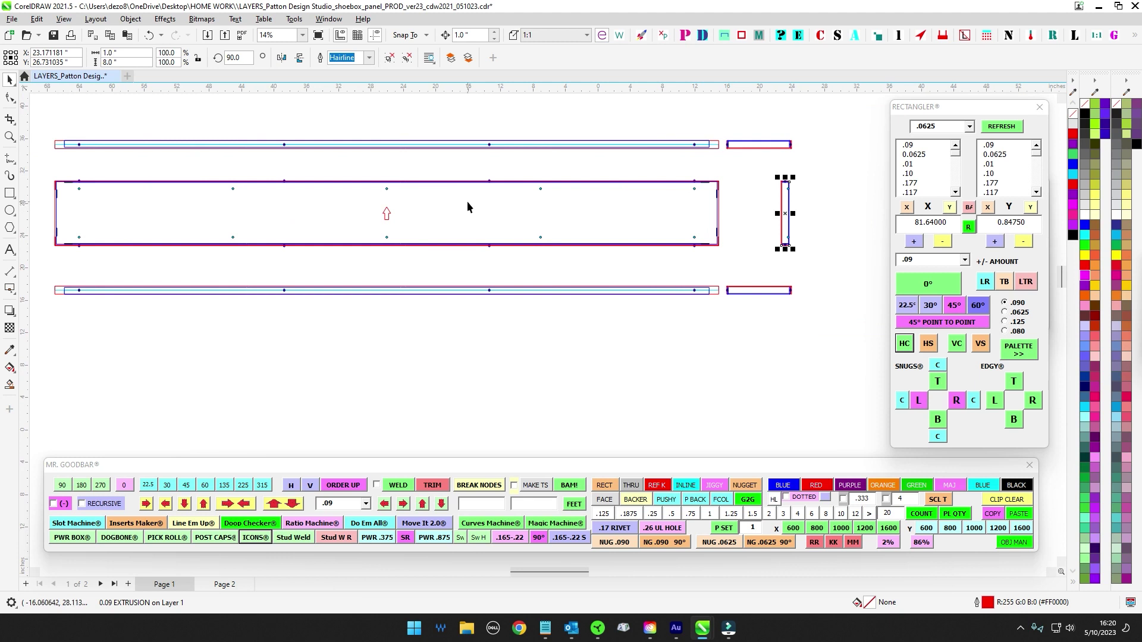
key("Escape")
scroll(400, 292, "down", 2)
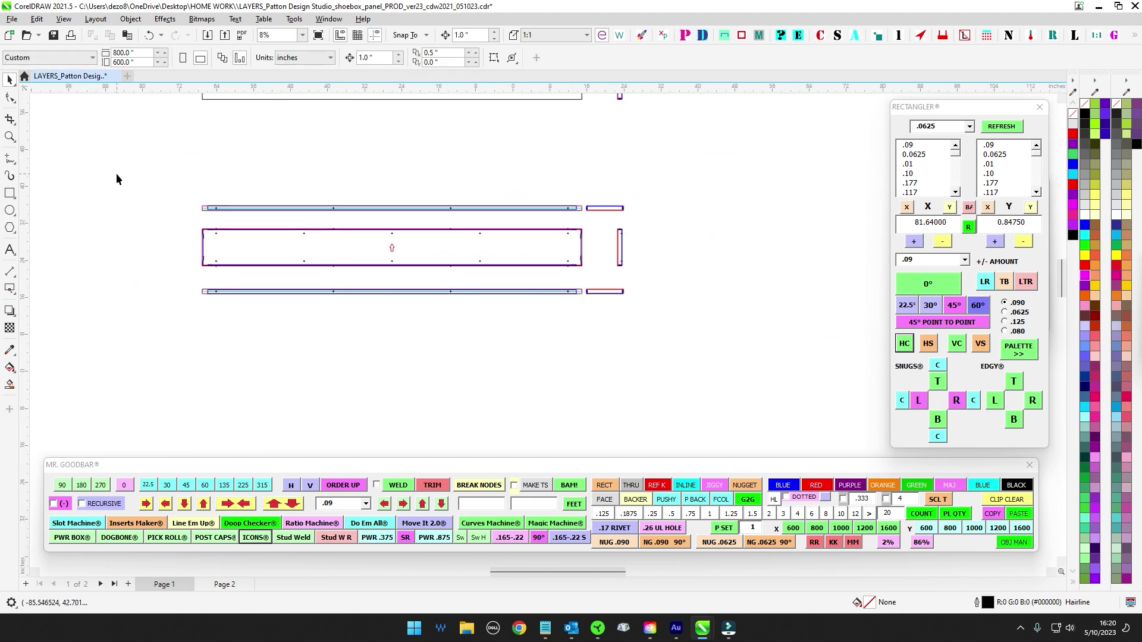
Step: Save the drawing with the finished panel layout
left_click_drag(116, 179, 725, 309)
left_click(53, 35)
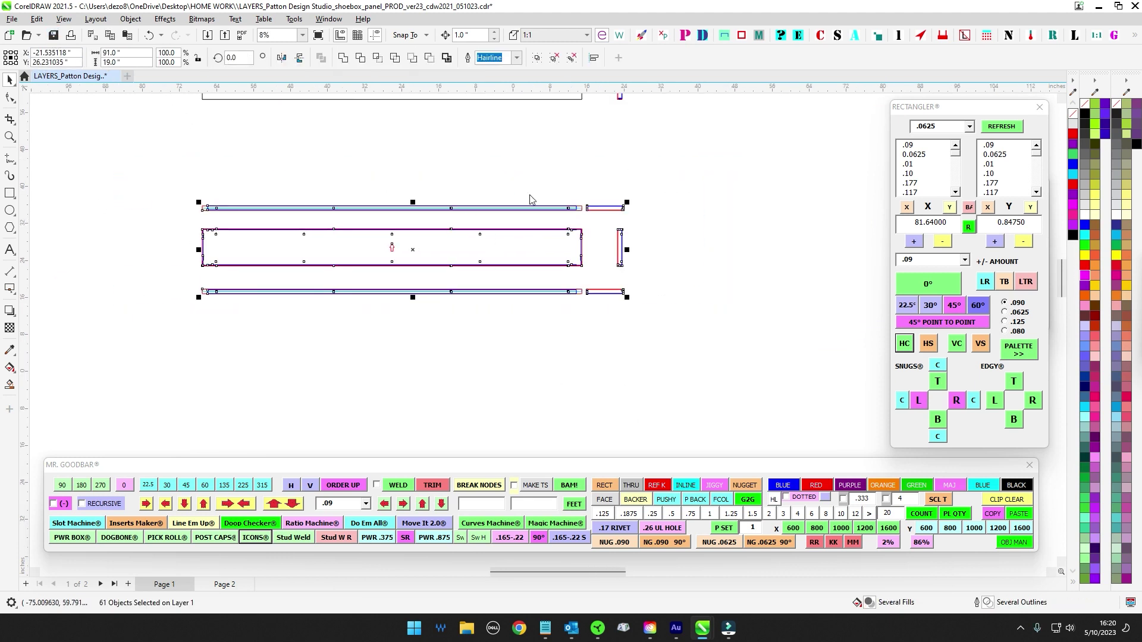
left_click(742, 323)
left_click_drag(754, 320, 783, 308)
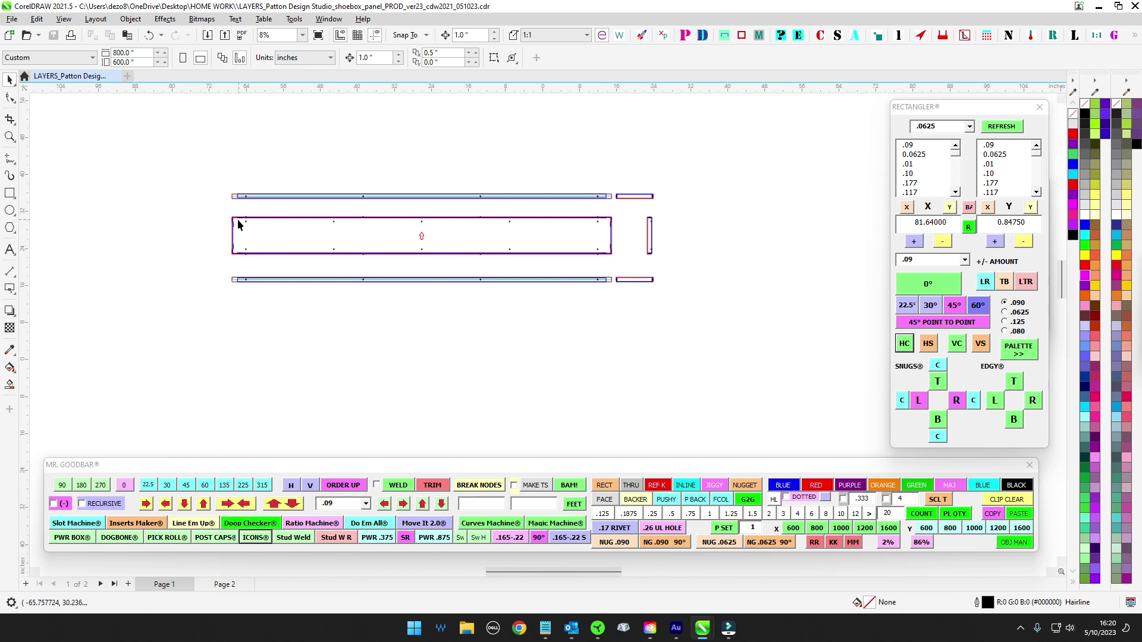
Step: Duplicate the complete layout of panel, side strips and end views and place the copy 60 inches below the original
scroll(459, 283, "down", 3)
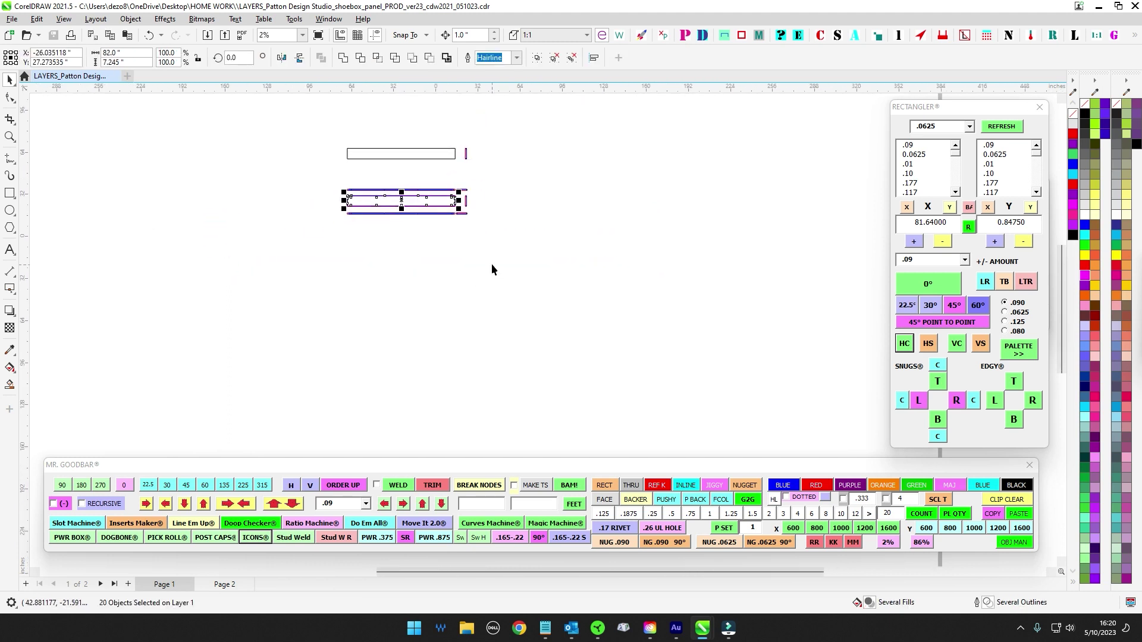
left_click_drag(300, 174, 585, 255)
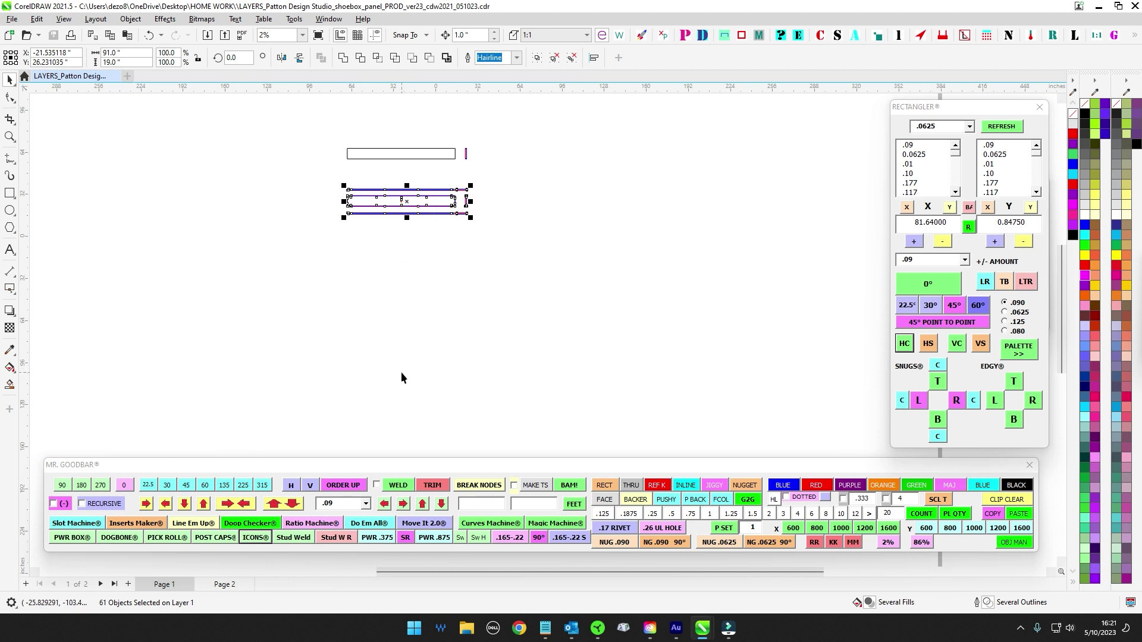
scroll(339, 168, "up", 1)
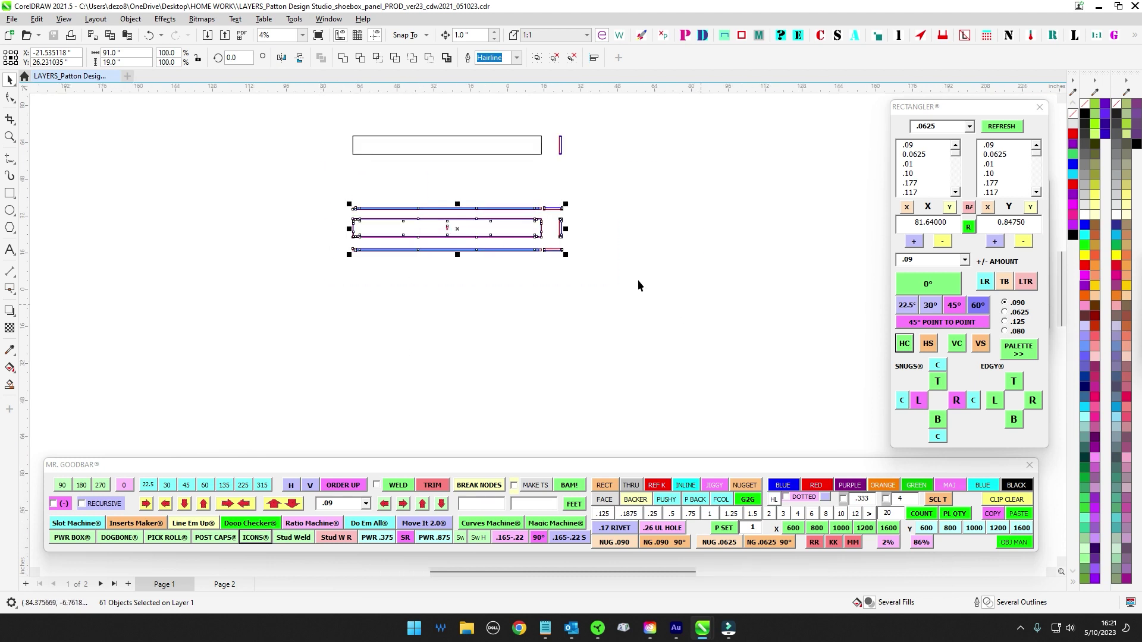
scroll(638, 280, "up", 1)
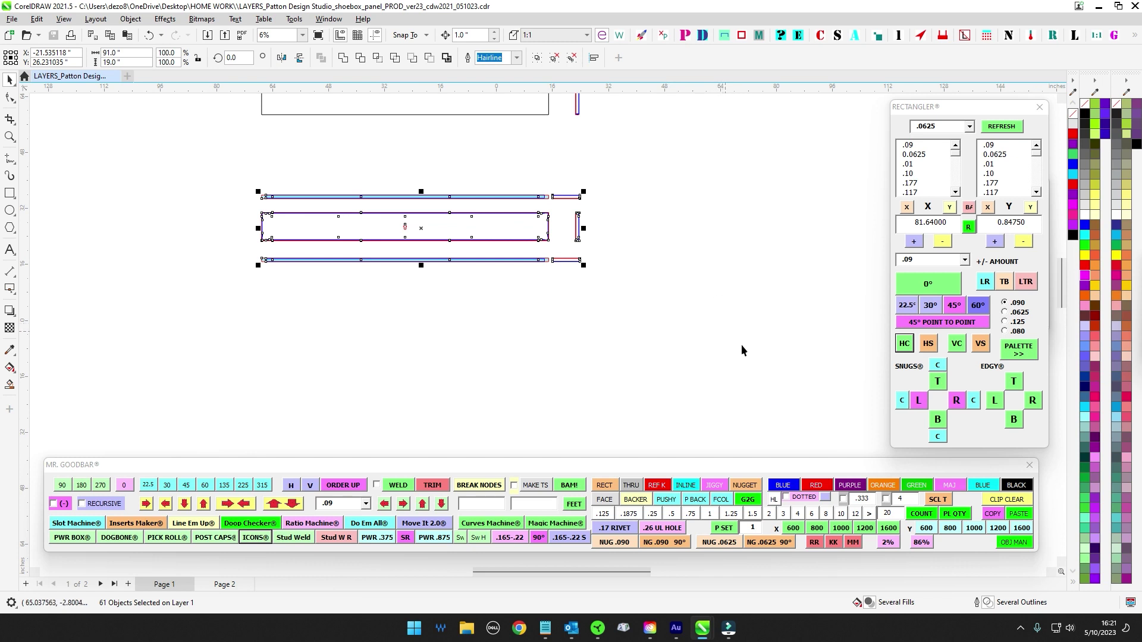
scroll(666, 310, "down", 1)
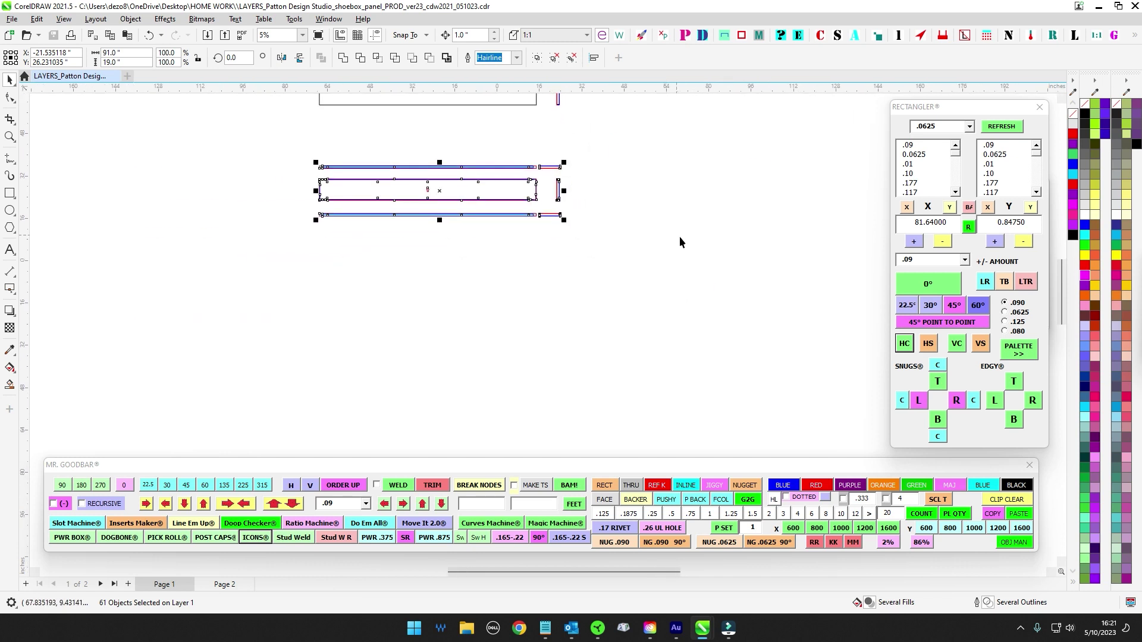
key("KP_Add")
key("shift+Down")
key("shift+Down")
key("shift+Down")
key("shift+Down")
key("shift+Down")
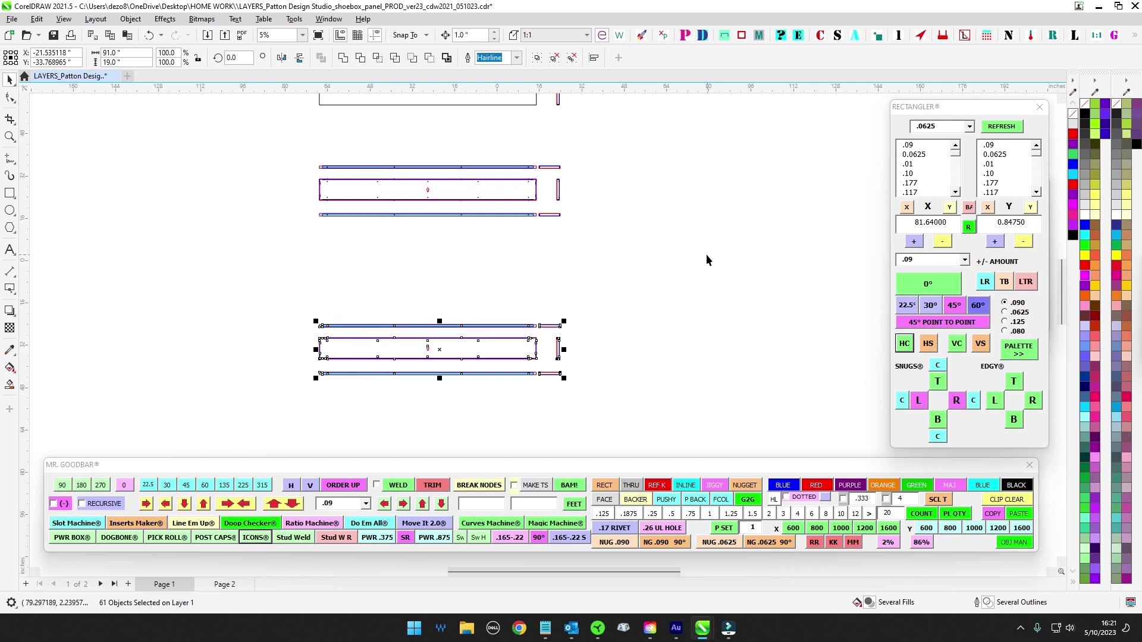
Step: Place a second copy of the complete layout another 60 inches below the first copy
left_click(707, 256)
left_click_drag(505, 334, 515, 209)
left_click_drag(166, 161, 554, 278)
scroll(769, 296, "down", 1)
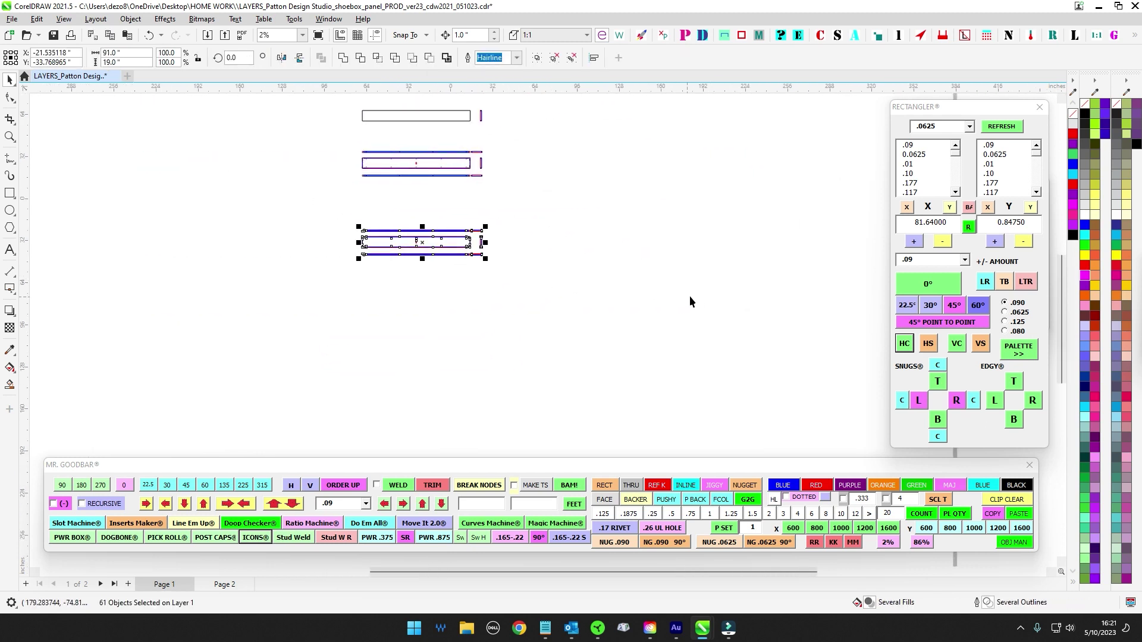
key("Down")
key("Down")
key("Down")
key("Down")
key("Down")
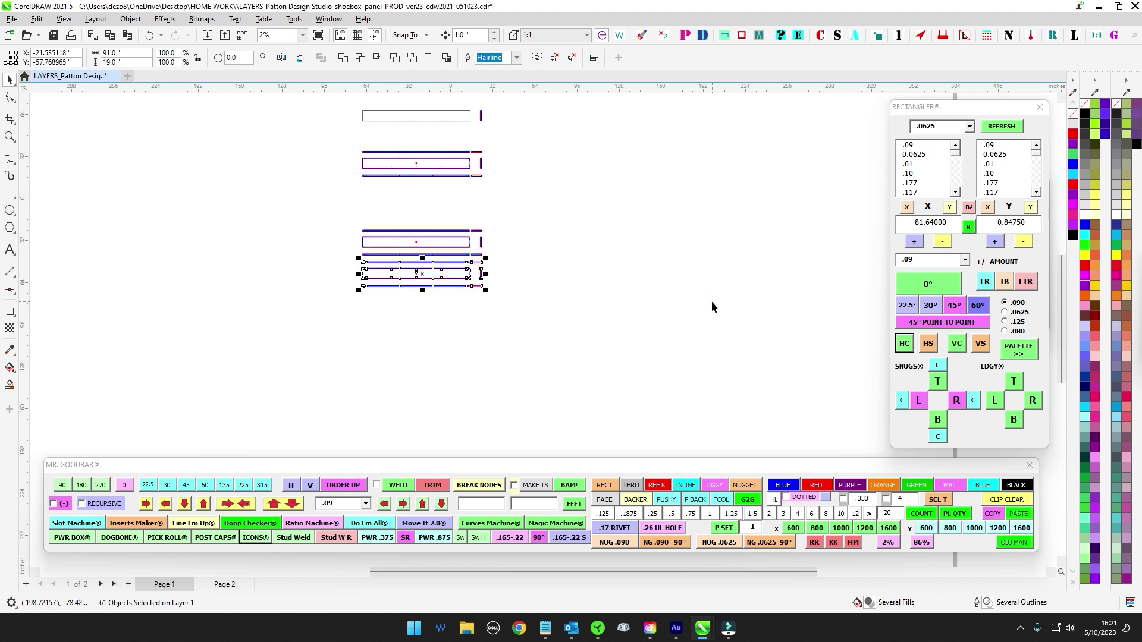
left_click(441, 296)
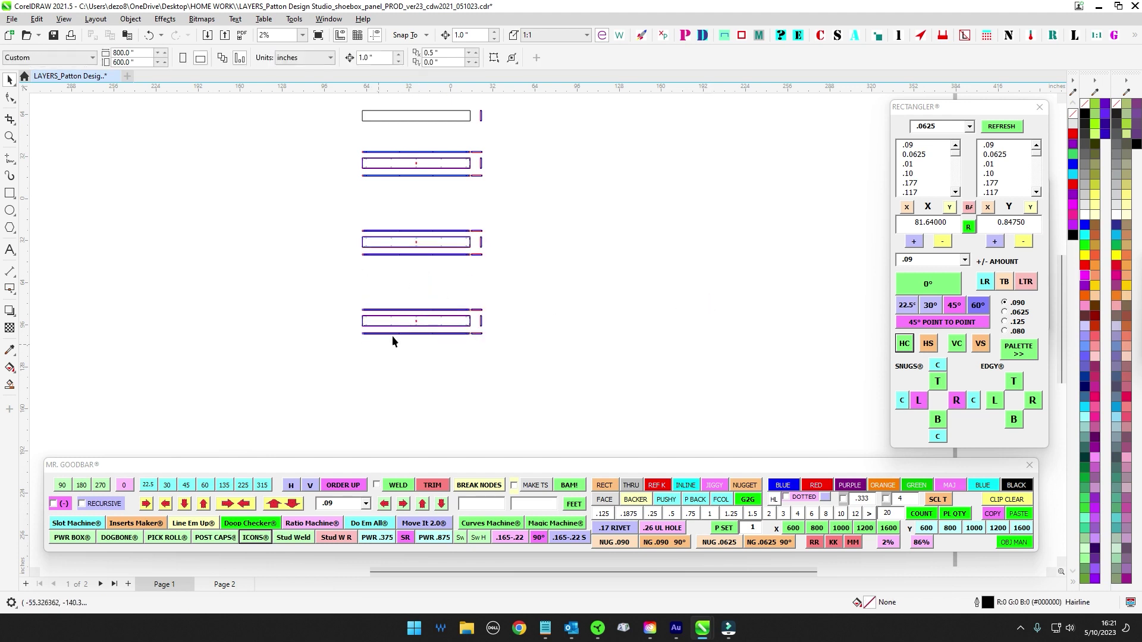
Step: Delete the red outline around the upper side strip in the middle copy of the layout
scroll(455, 229, "up", 2)
scroll(506, 236, "down", 1)
scroll(470, 268, "up", 1)
scroll(553, 215, "down", 1)
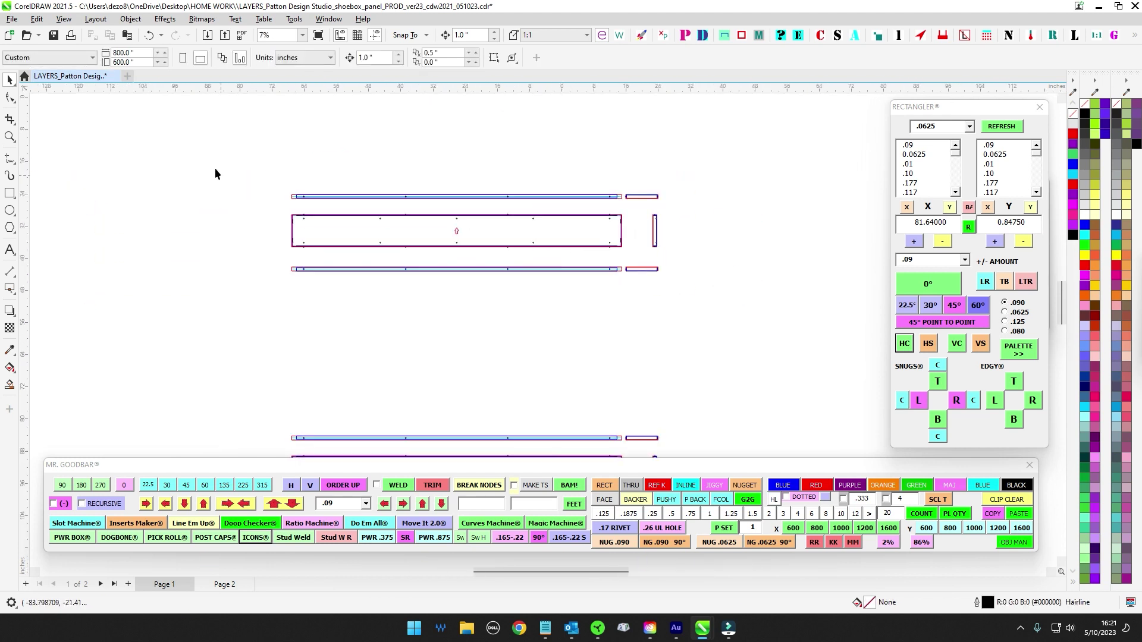
left_click_drag(791, 305, 790, 306)
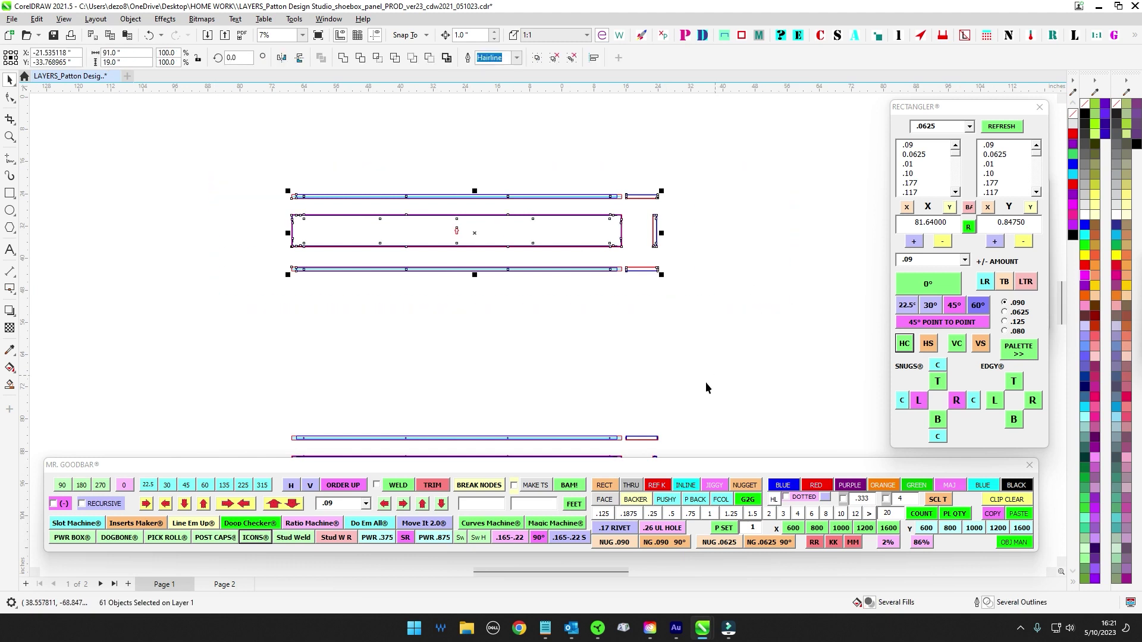
left_click(679, 285)
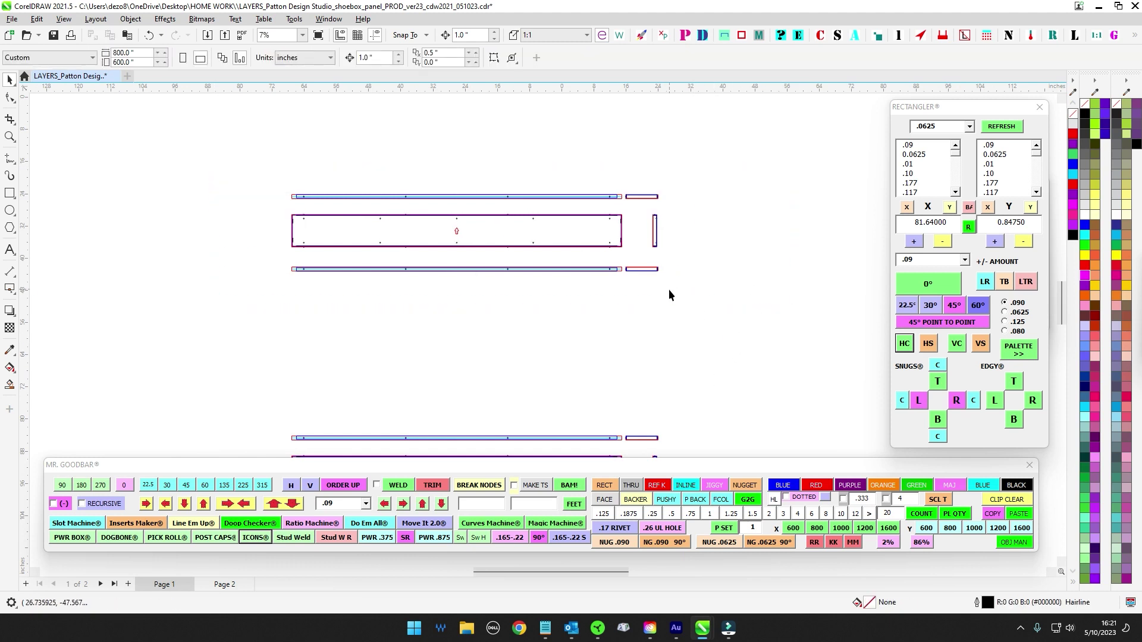
scroll(655, 219, "up", 6)
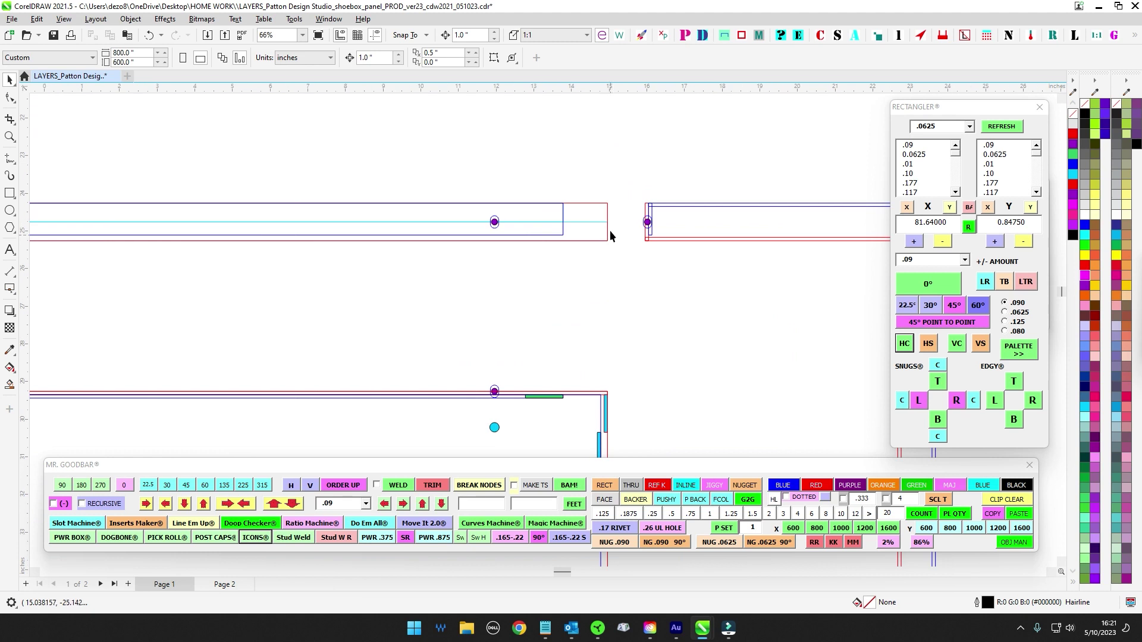
scroll(609, 232, "up", 2)
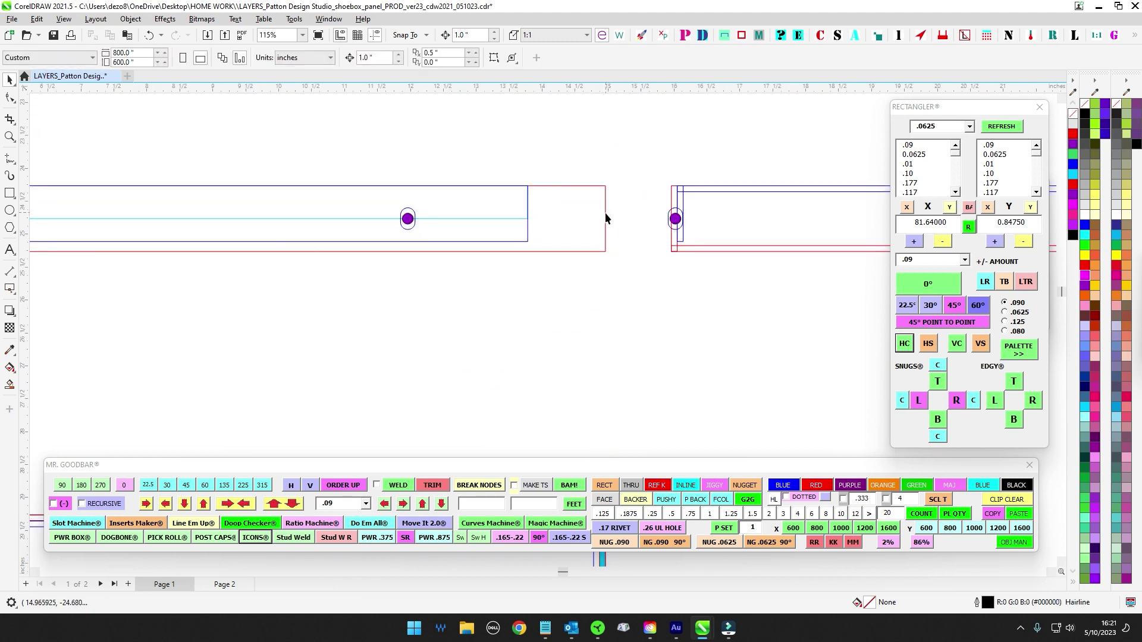
left_click(605, 214)
key("Delete")
scroll(609, 220, "down", 4)
scroll(563, 229, "up", 3)
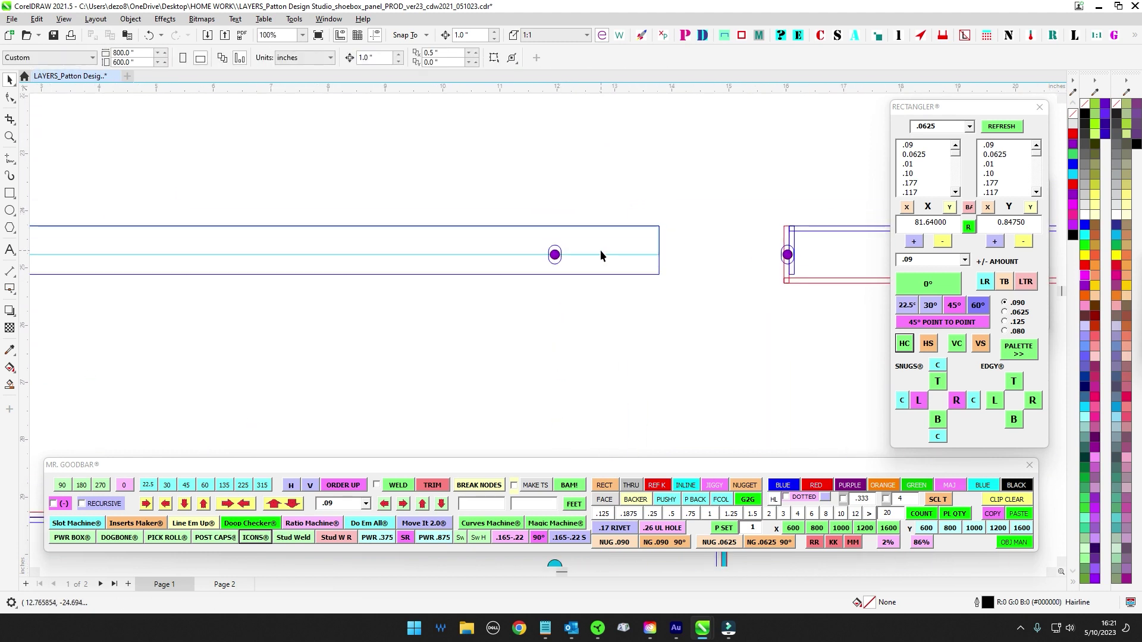
scroll(601, 256, "down", 5)
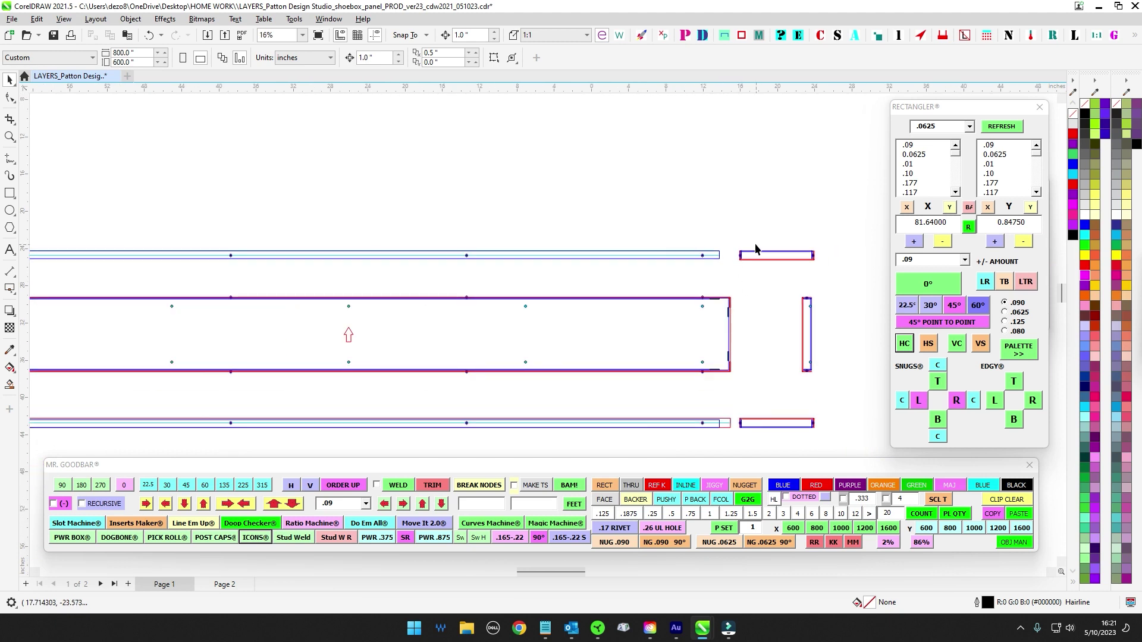
Step: Delete the red outer outline and the upper red edge piece from the panel in the middle copy
scroll(748, 317, "up", 3)
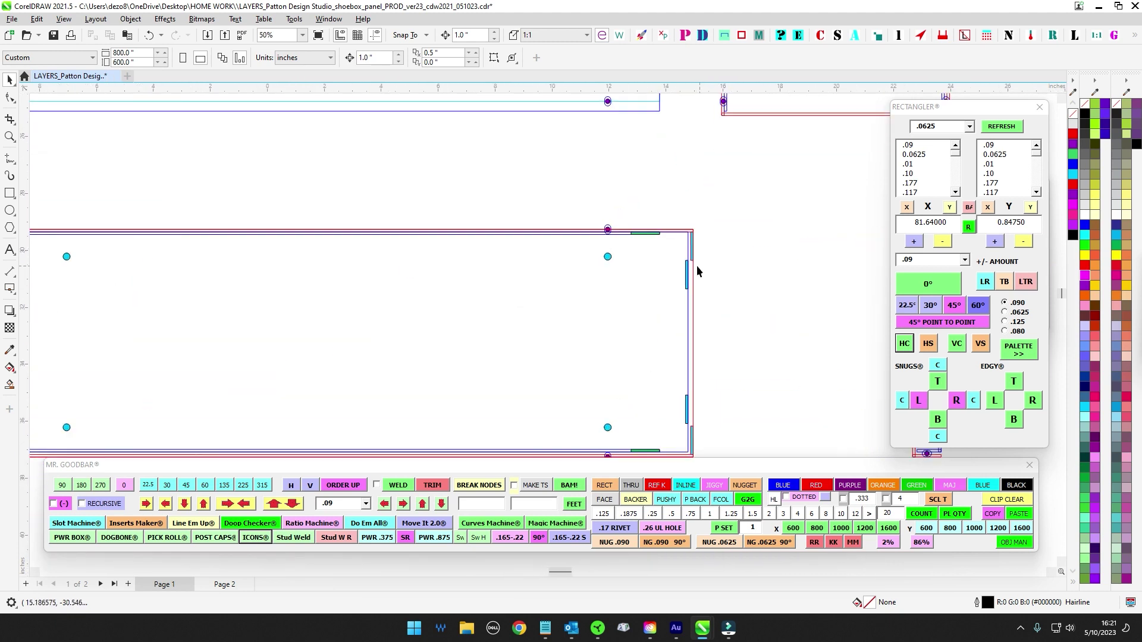
left_click(694, 268)
key("Delete")
left_click_drag(699, 252, 662, 202)
scroll(652, 183, "up", 1)
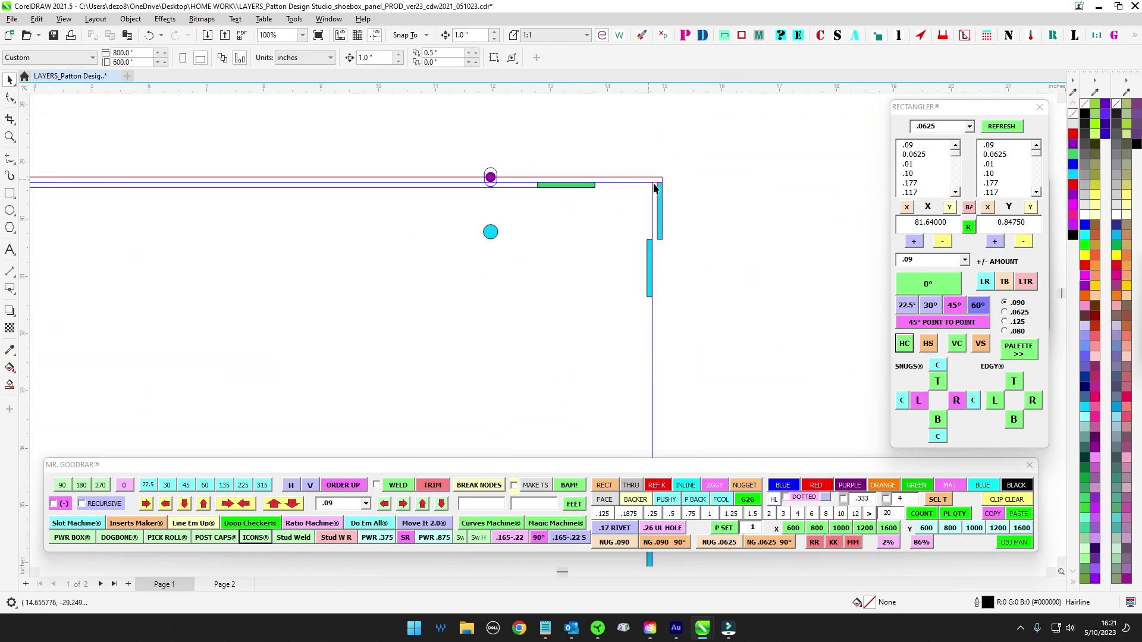
scroll(665, 198, "down", 2)
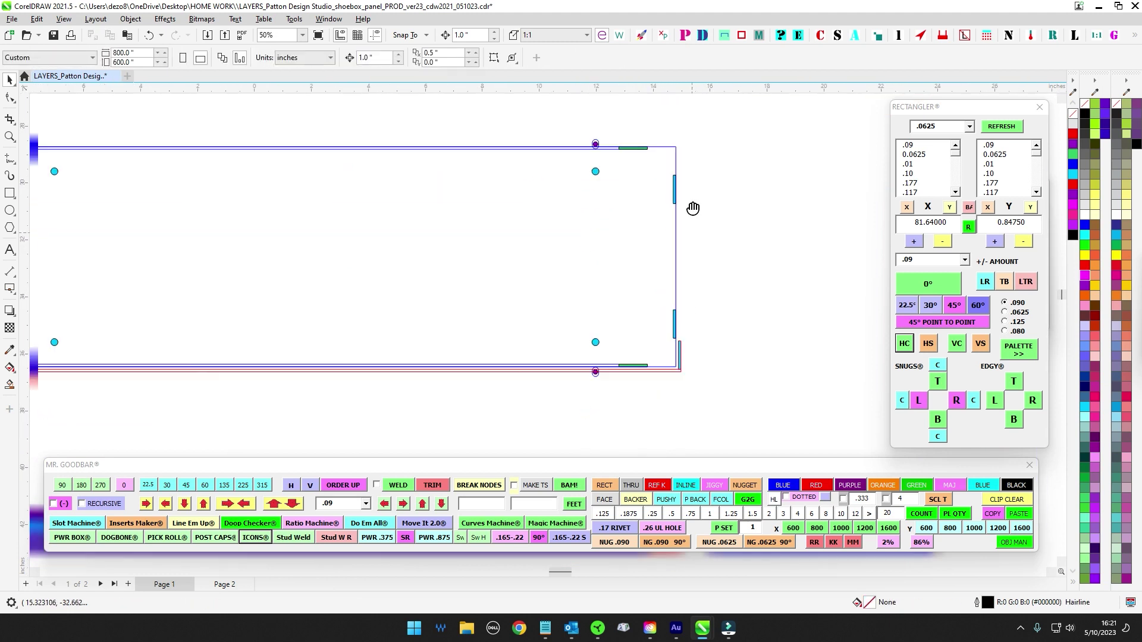
Step: Delete the lower red edge piece from the panel in the middle copy of the layout
scroll(660, 356, "up", 2)
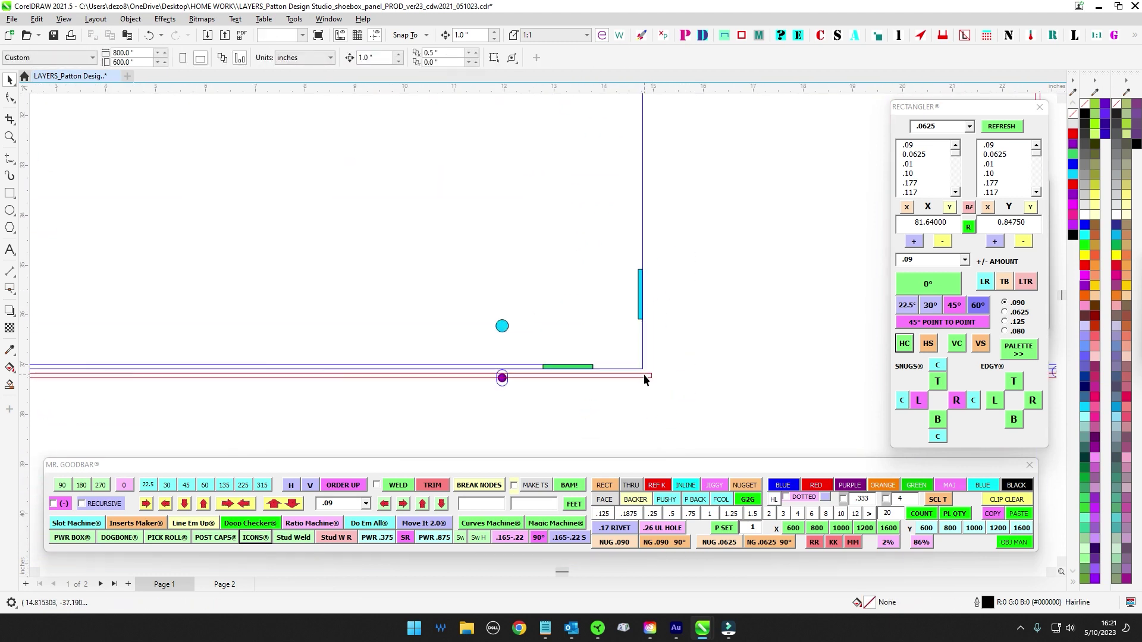
left_click(645, 374)
key("Delete")
scroll(648, 380, "down", 4)
left_click_drag(648, 379, 913, 331)
scroll(253, 282, "up", 1)
left_click_drag(253, 282, 656, 287)
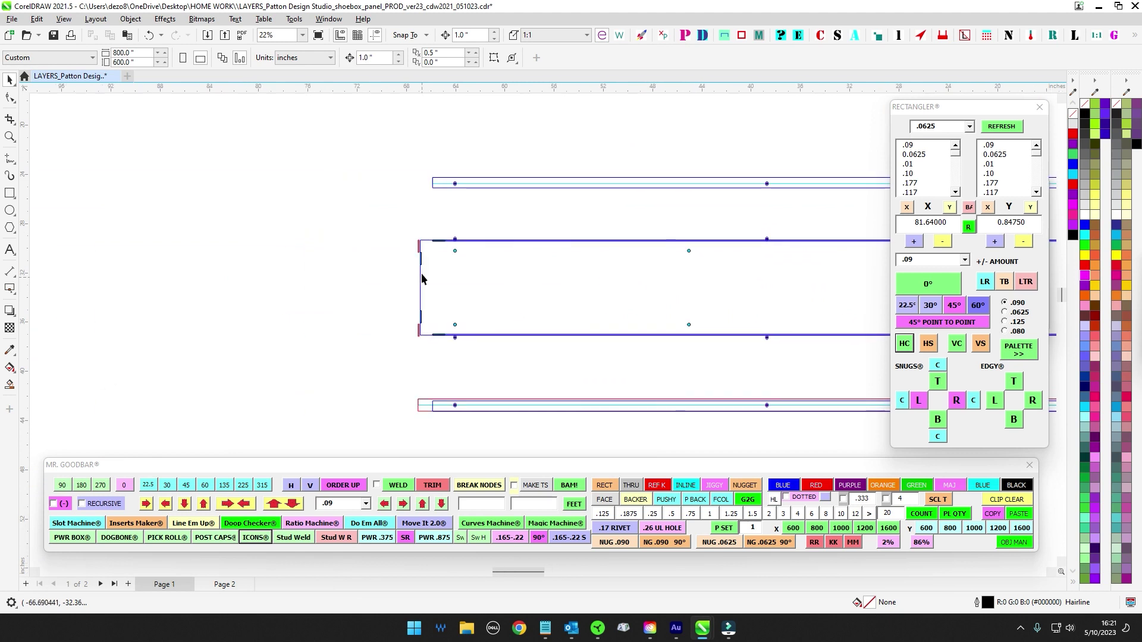
Step: Delete the leftover outer tabs at the upper and lower corners of the middle panel's left end
scroll(417, 247, "up", 3)
left_click_drag(398, 197, 445, 286)
key("Delete")
scroll(445, 286, "down", 1)
left_click_drag(444, 292, 444, 163)
scroll(431, 338, "up", 2)
left_click_drag(391, 270, 426, 337)
key("Delete")
Step: Mirror the upper side strip and its end view vertically in the middle copy
scroll(444, 376, "down", 3)
left_click_drag(437, 385, 194, 371)
scroll(252, 186, "down", 1)
left_click_drag(252, 186, 233, 188)
scroll(748, 254, "up", 4)
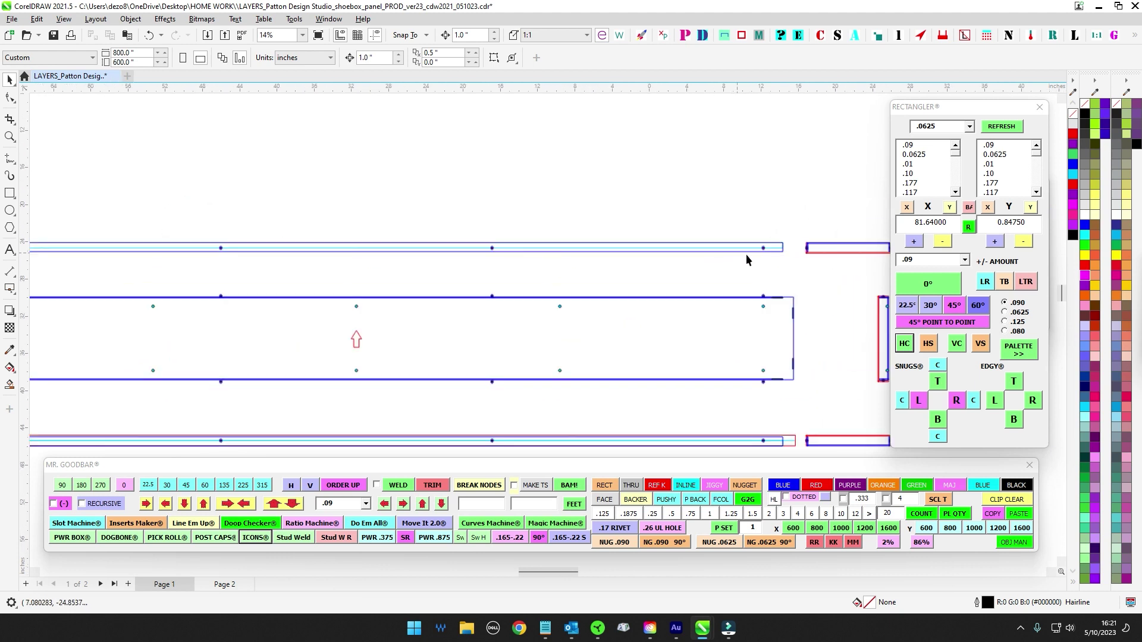
scroll(701, 265, "up", 1)
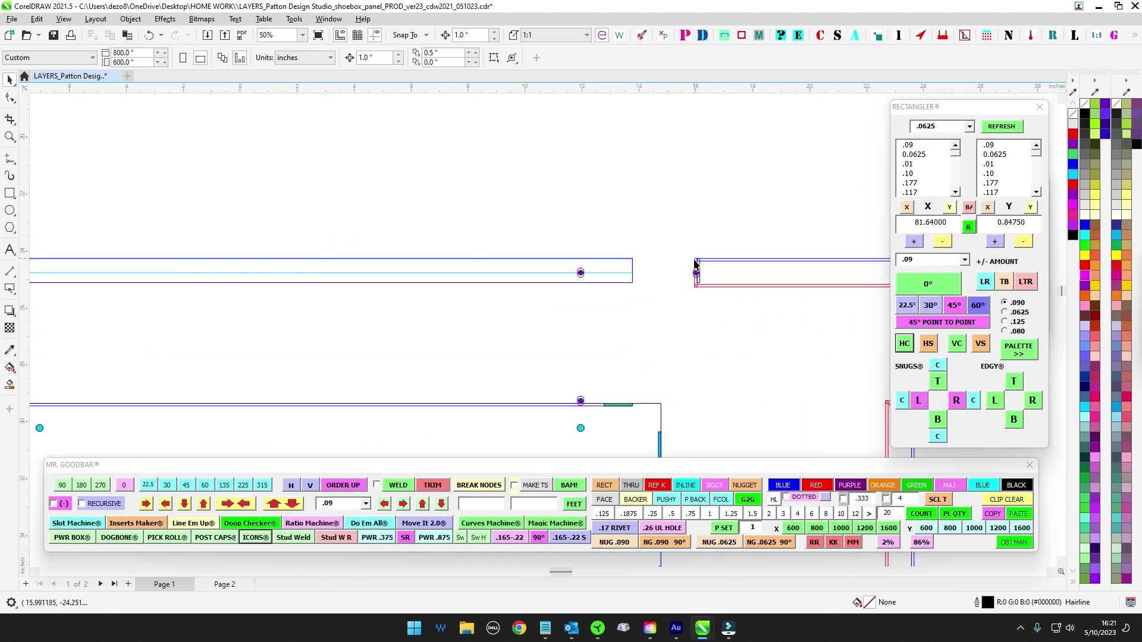
scroll(734, 262, "down", 6)
left_click_drag(175, 224, 812, 278)
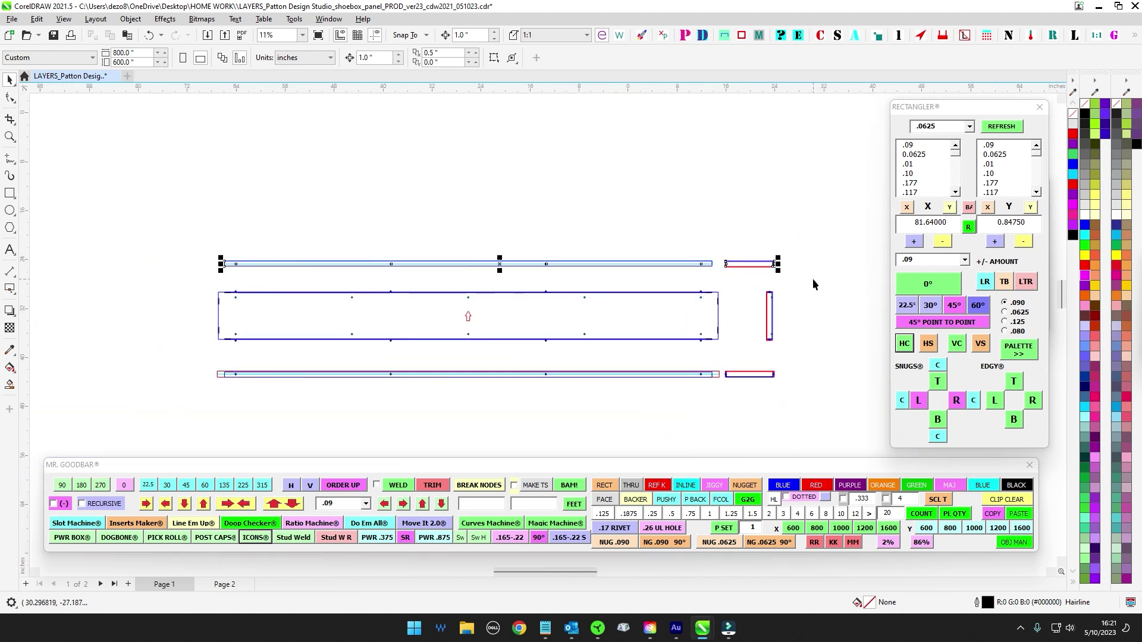
left_click(302, 61)
scroll(755, 300, "up", 4)
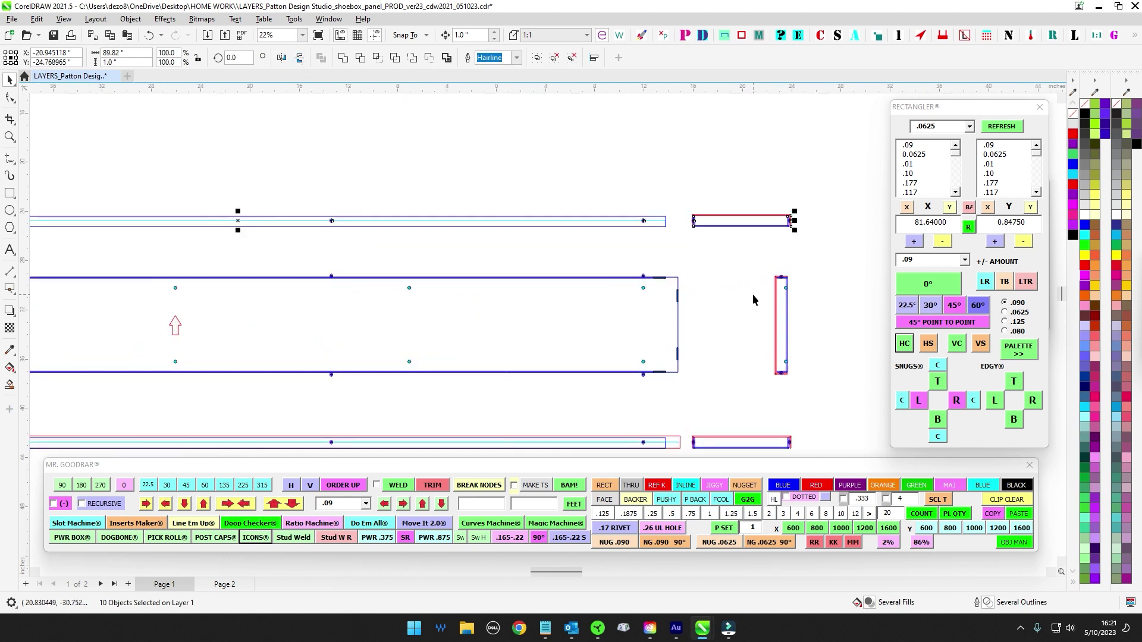
Step: Try to align the blue extrusion of the upper end view with the panel's upper right corner
left_click(684, 218)
left_click(676, 191)
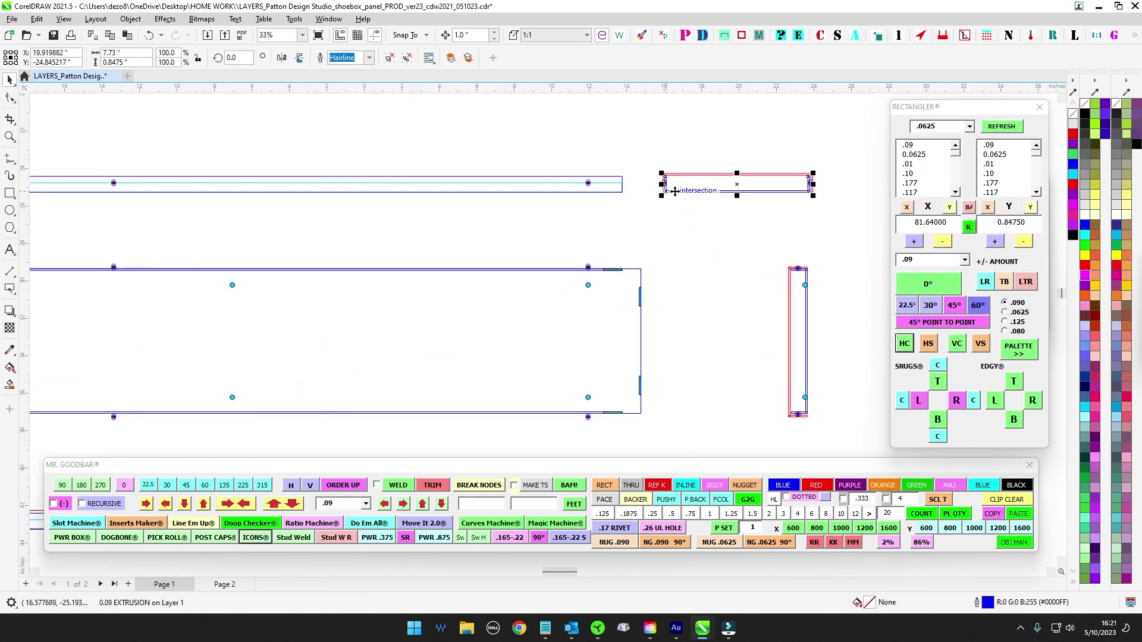
left_click_drag(678, 191, 658, 269)
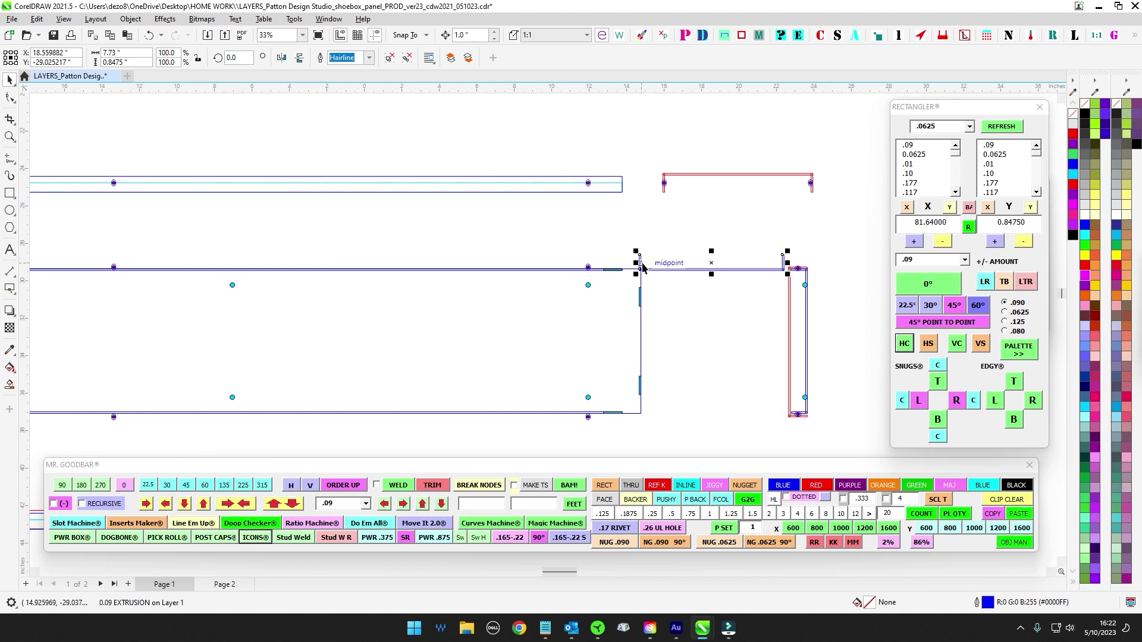
scroll(647, 260, "up", 5)
scroll(621, 255, "down", 2)
key("ctrl+z")
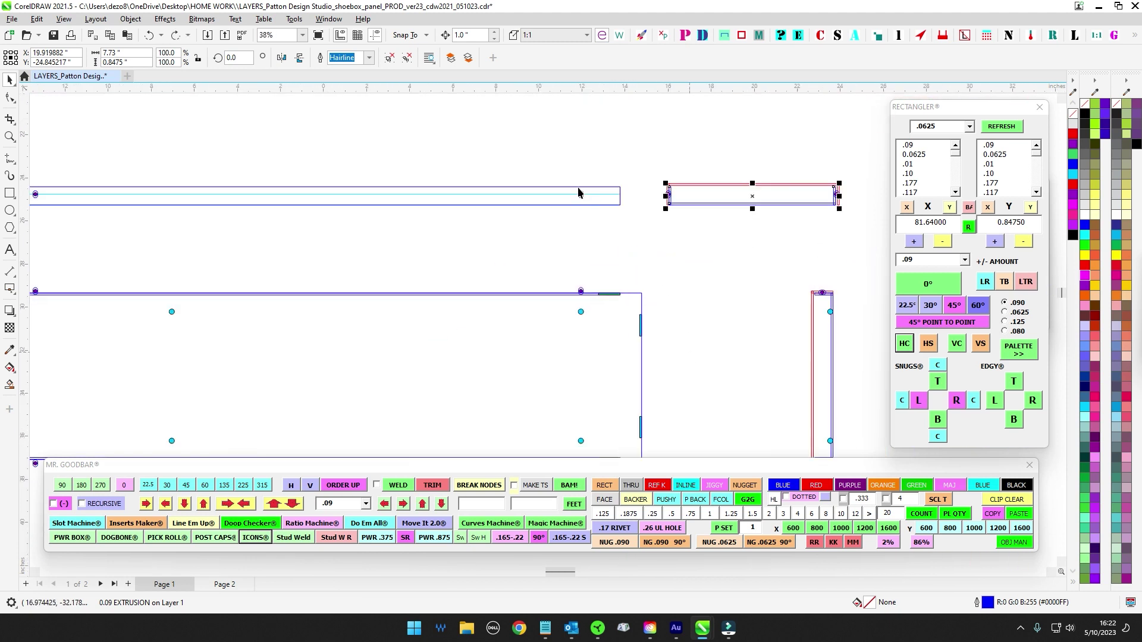
Step: Delete the lower side strip together with its end view in the middle copy
left_click(604, 232)
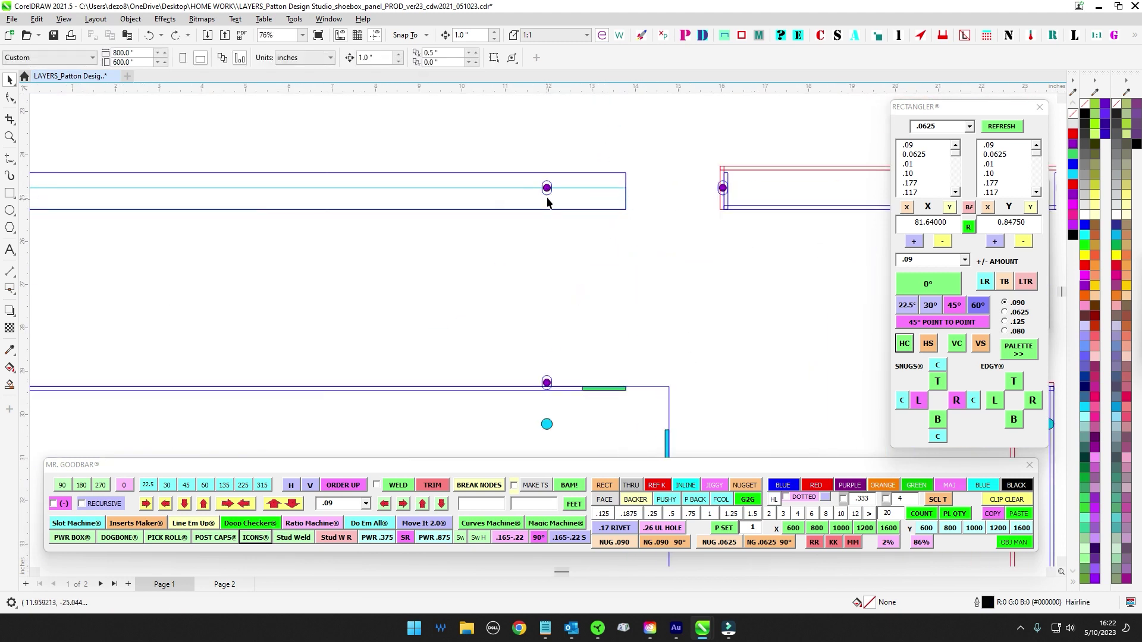
scroll(725, 201, "up", 2)
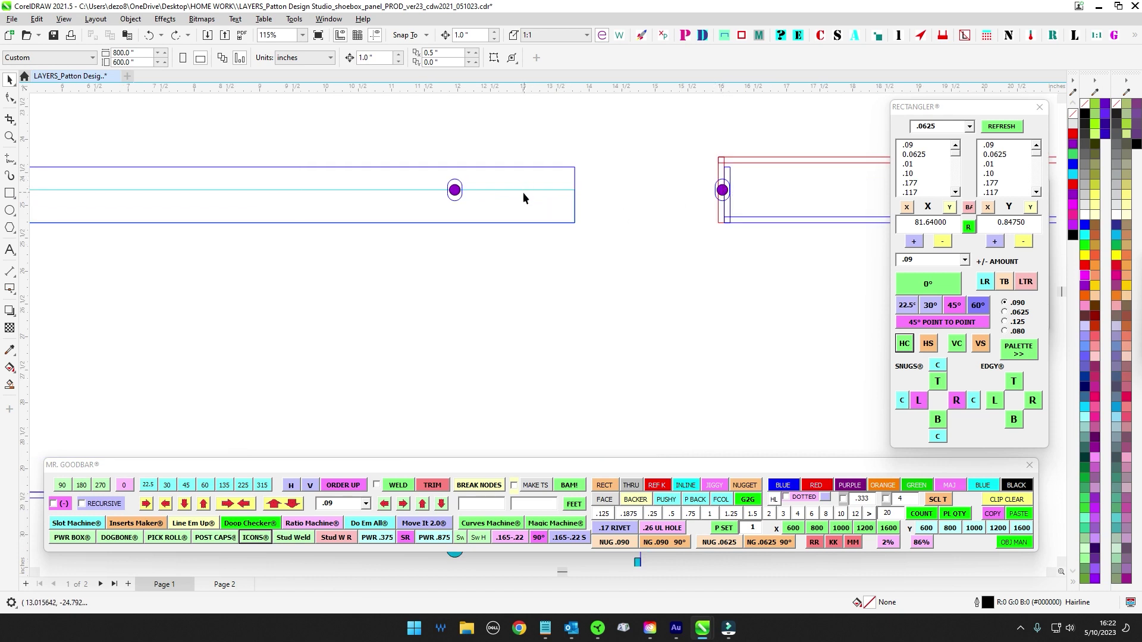
scroll(623, 280, "down", 9)
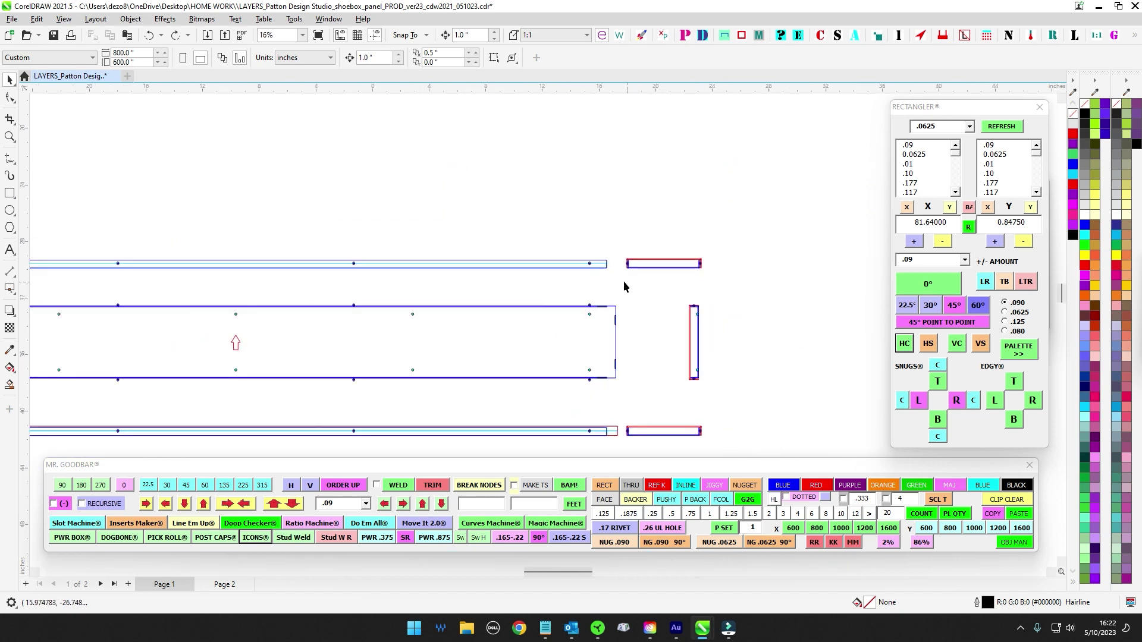
scroll(587, 294, "down", 2)
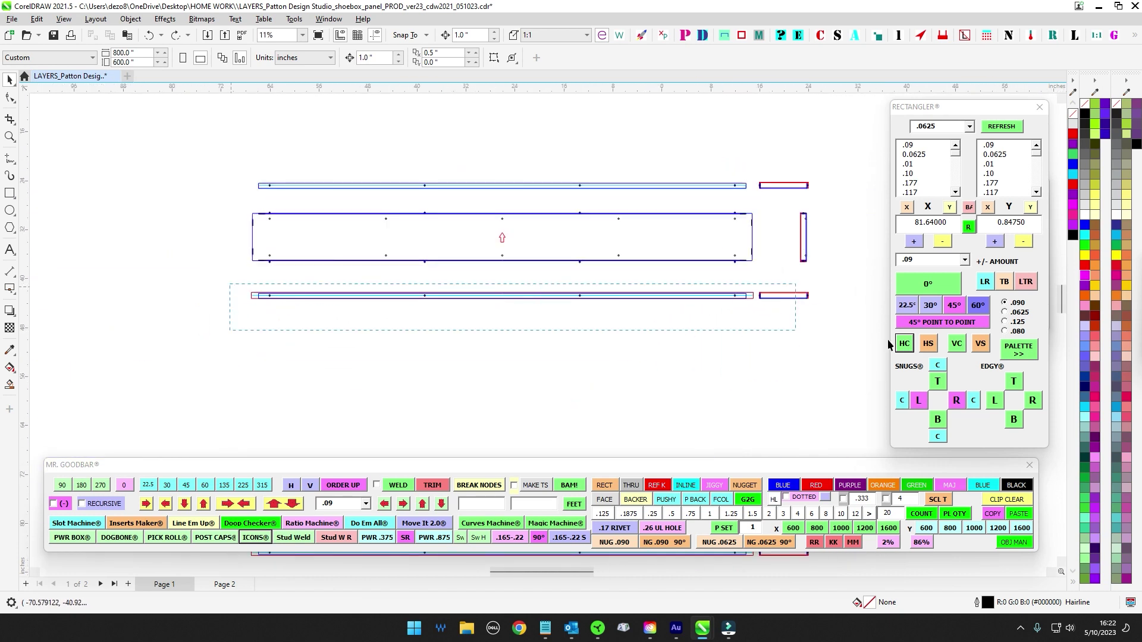
left_click_drag(888, 345, 898, 343)
key("Delete")
Step: Duplicate the upper side strip and its end view 15 inches below the originals and mirror the copy vertically
left_click_drag(199, 159, 834, 206)
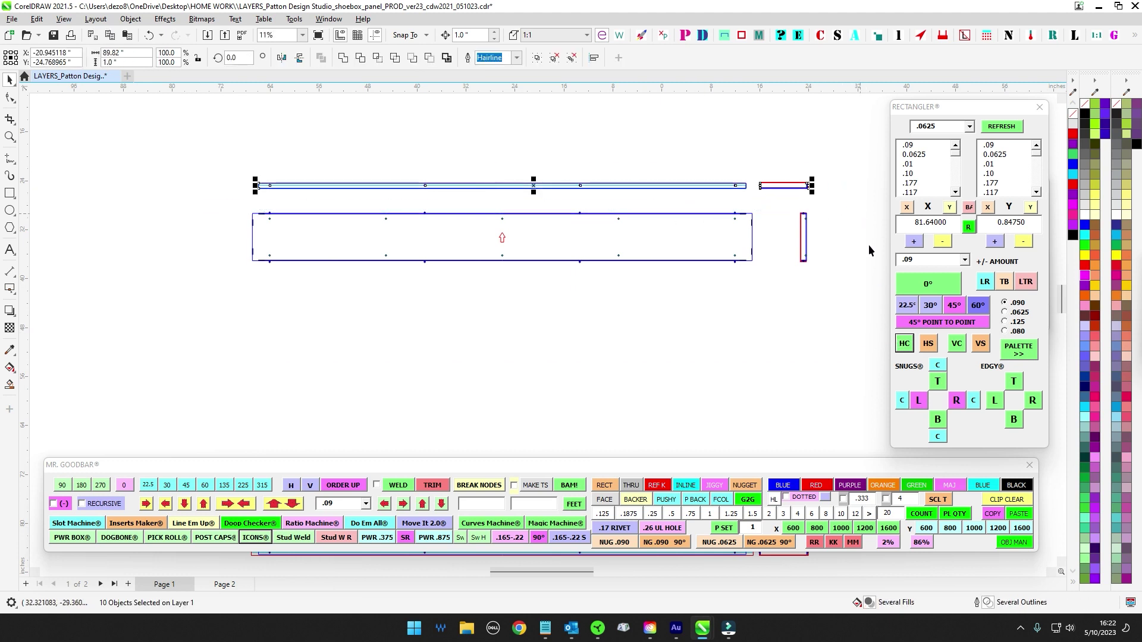
key("KP_Add")
key("shift+Down")
key("Down")
key("Down")
key("Down")
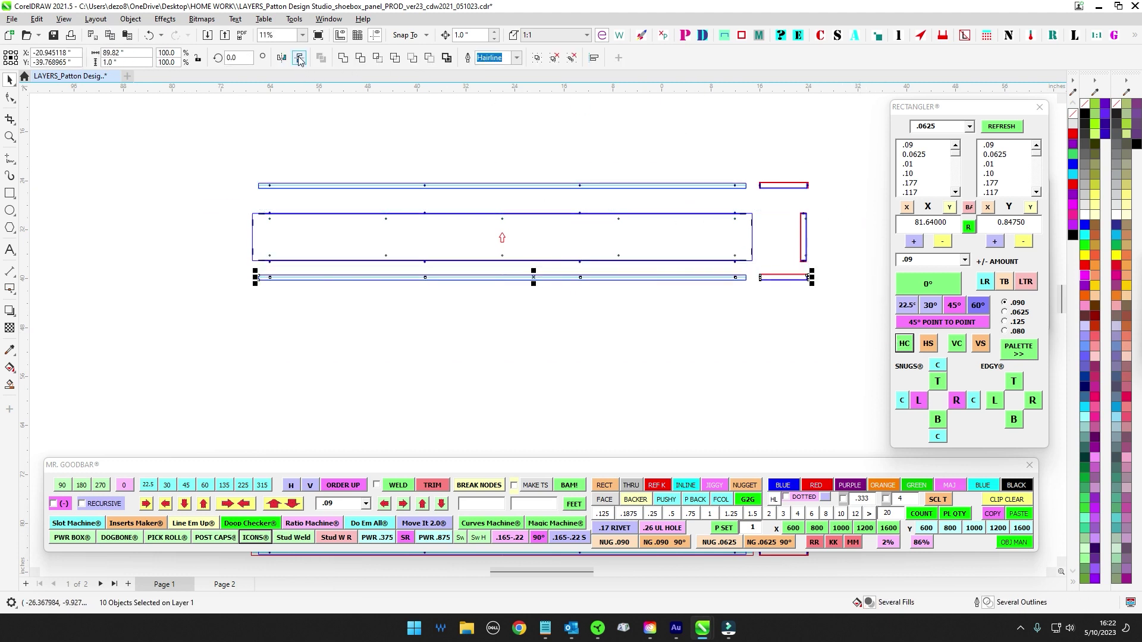
scroll(721, 286, "up", 3)
scroll(721, 290, "up", 4)
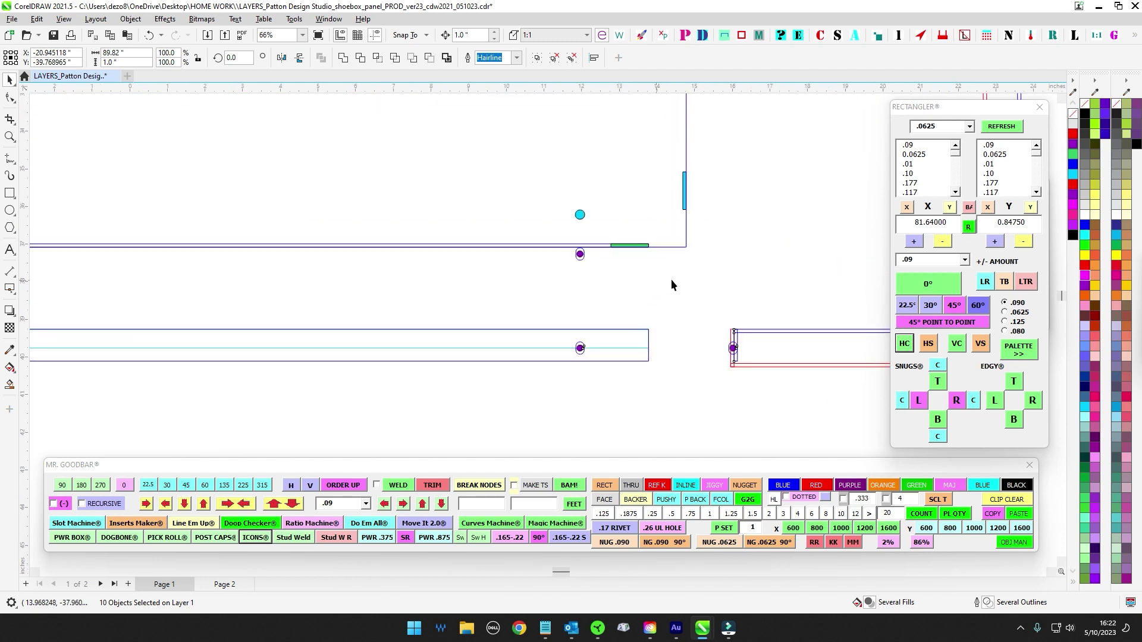
left_click(693, 294)
scroll(690, 293, "down", 6)
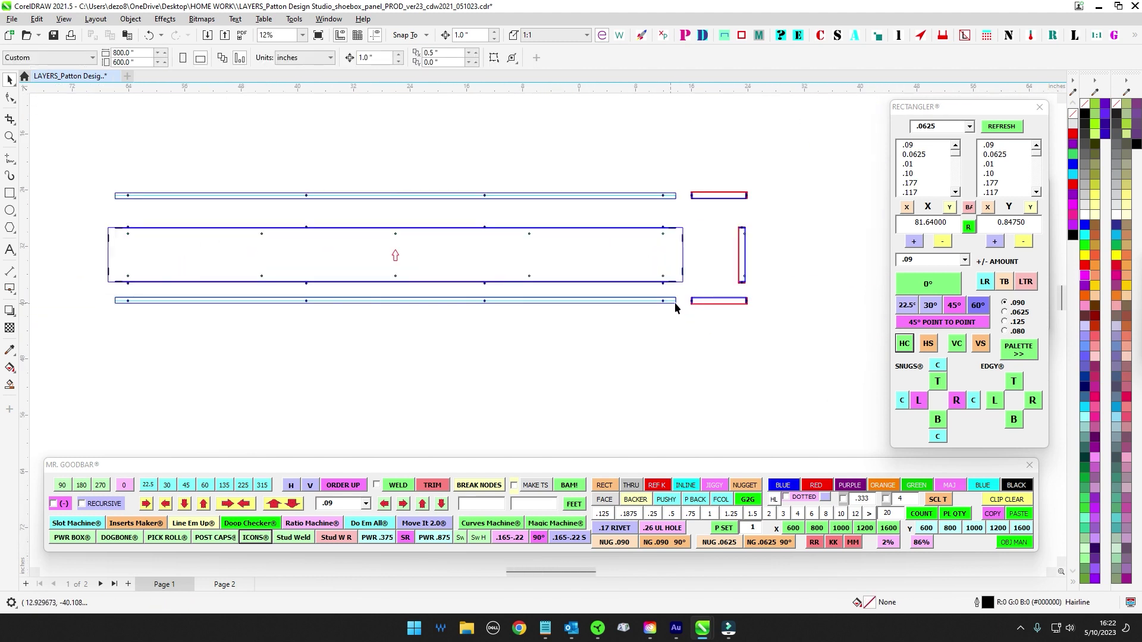
Step: Delete the purple hole markers along the upper and lower long edges of the middle panel
scroll(128, 241, "up", 2)
left_click_drag(123, 212, 793, 254)
key("Delete")
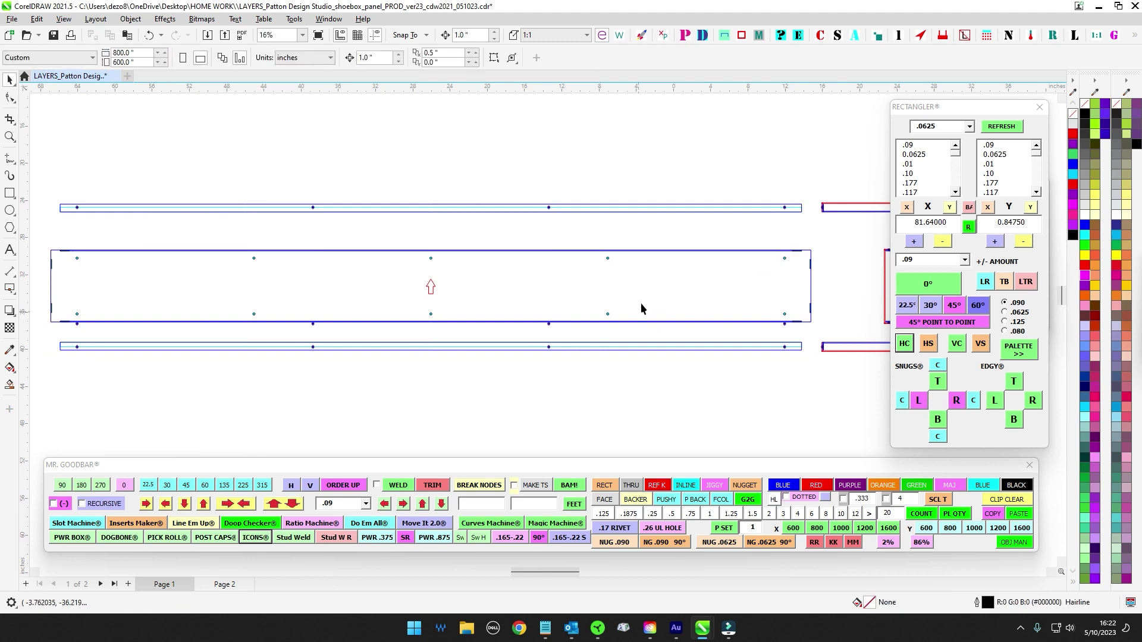
left_click_drag(754, 328, 839, 344)
scroll(838, 298, "up", 3)
scroll(820, 321, "down", 3)
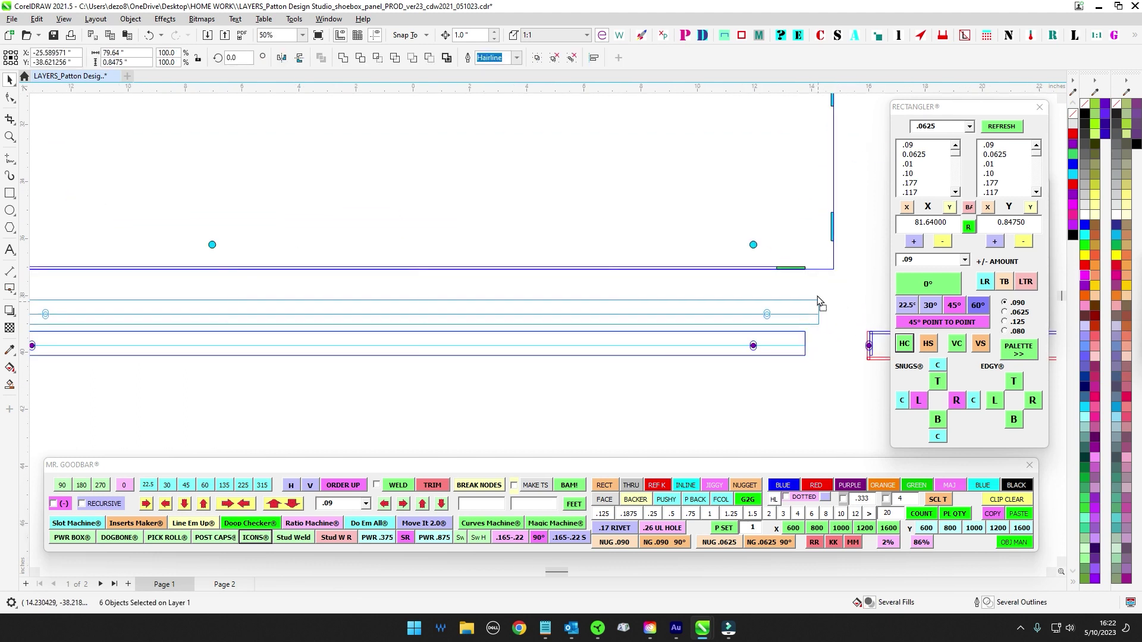
Step: Move the two side strips against the middle panel's long edges, with their ends lined up with the green tabs
left_click_drag(83, 192, 824, 277)
scroll(840, 223, "up", 2)
scroll(833, 276, "up", 3)
left_click(827, 241)
scroll(826, 239, "down", 1)
scroll(825, 243, "down", 7)
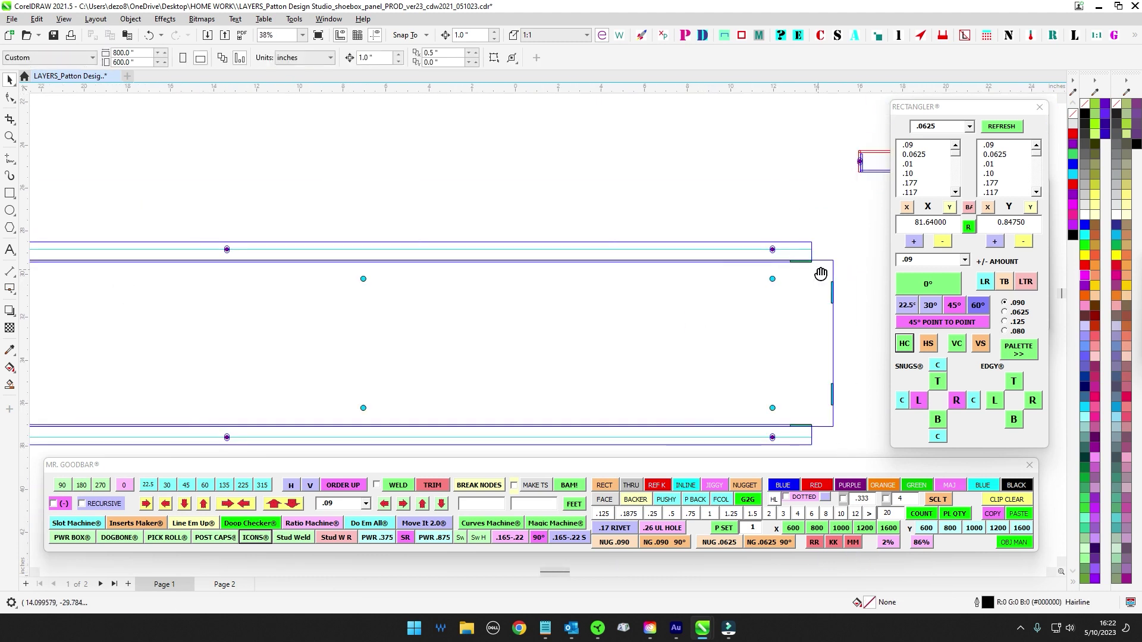
Step: Delete the panel's blue outline, blue upper edge piece and inner upper-left green and cyan tabs in the bottom copy
mouse_move(767, 310)
left_mouse_down()
mouse_move(665, 279)
mouse_move(688, 272)
left_mouse_up()
left_click_drag(527, 345, 569, 275)
left_click_drag(652, 361, 664, 232)
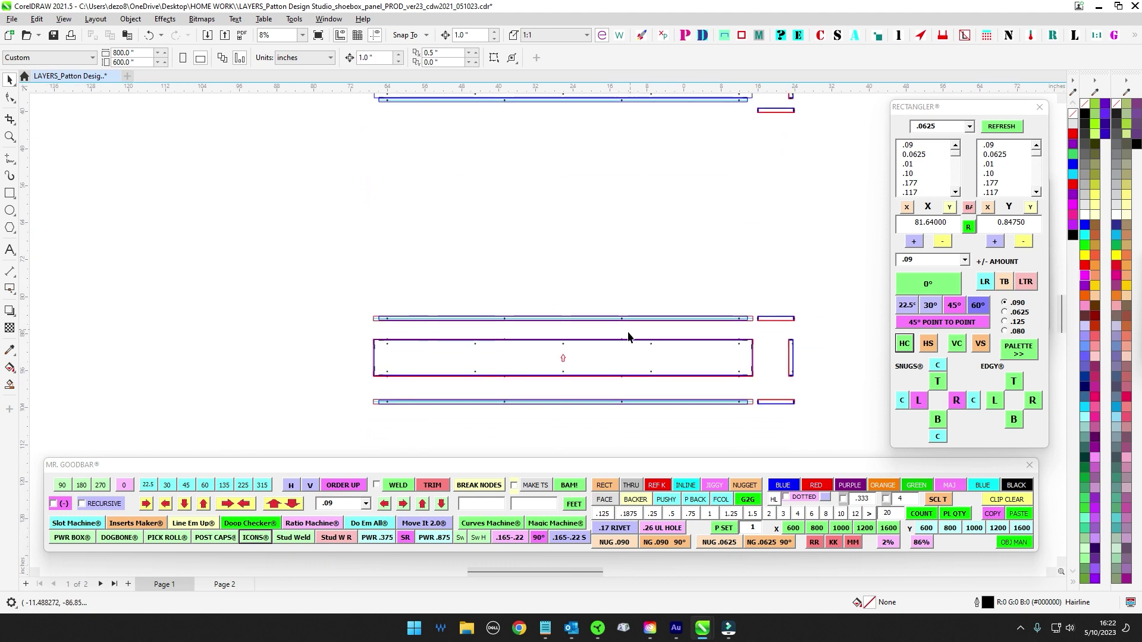
scroll(319, 230, "up", 4)
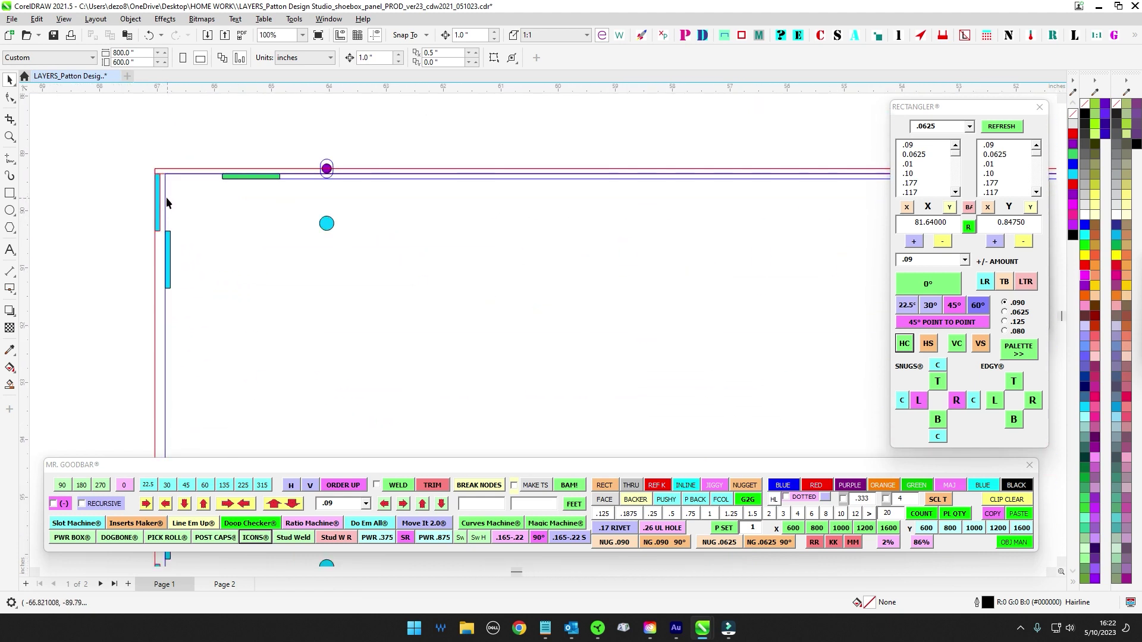
scroll(166, 198, "up", 1)
key("Delete")
left_click_drag(203, 220, 162, 305)
key("Delete")
scroll(255, 192, "down", 4)
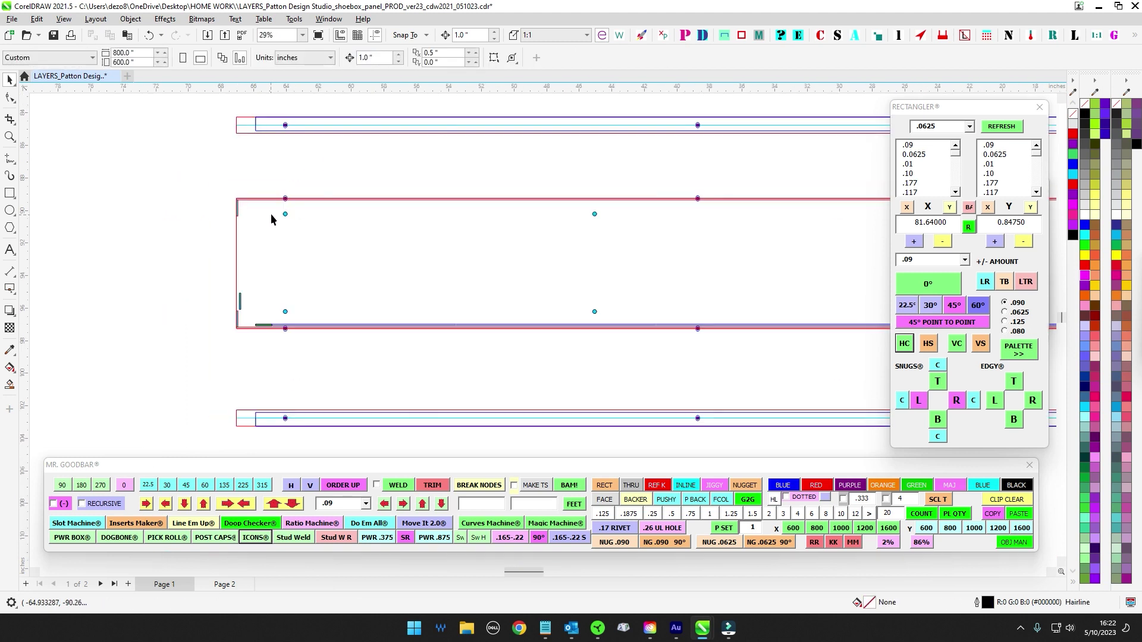
Step: Delete the blue lower edge piece and the cyan circles inside the bottom copy's panel
left_click(199, 203)
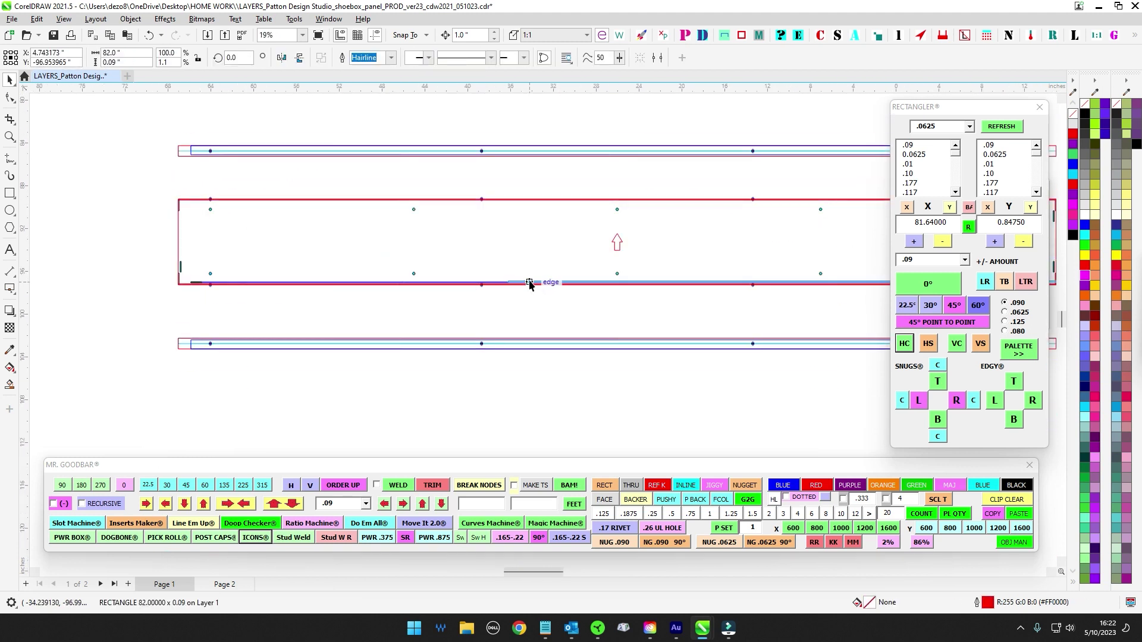
left_click_drag(199, 205, 498, 276)
key("Delete")
left_click_drag(594, 213, 310, 224)
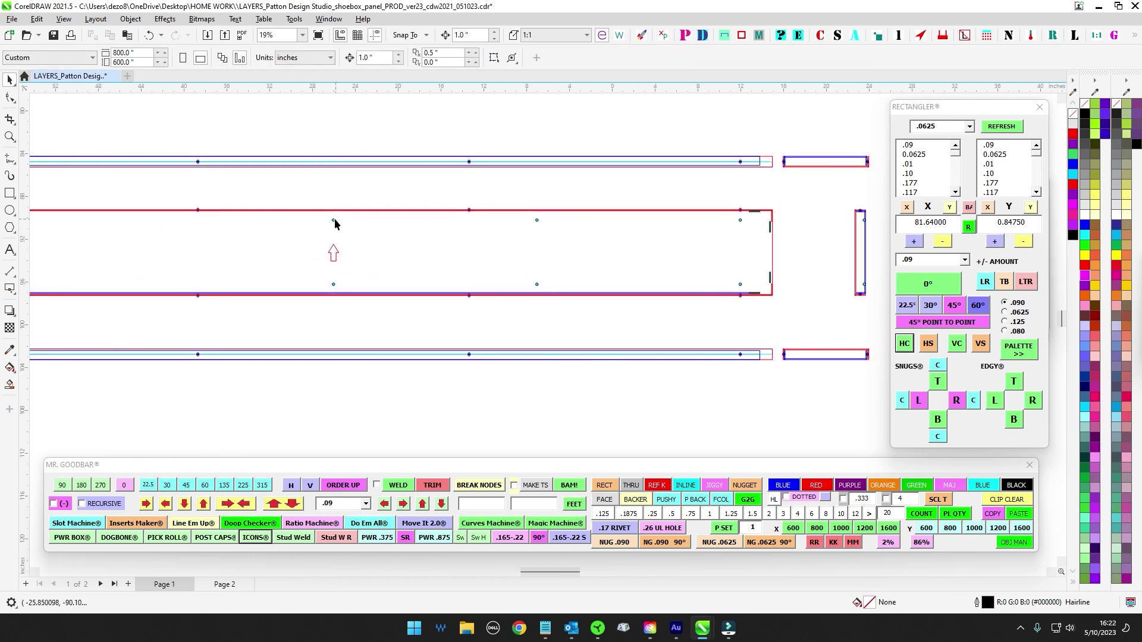
left_click_drag(527, 218, 757, 294)
Step: Delete the inner cyan and green tabs at the right end of the bottom copy's panel
scroll(757, 297, "up", 3)
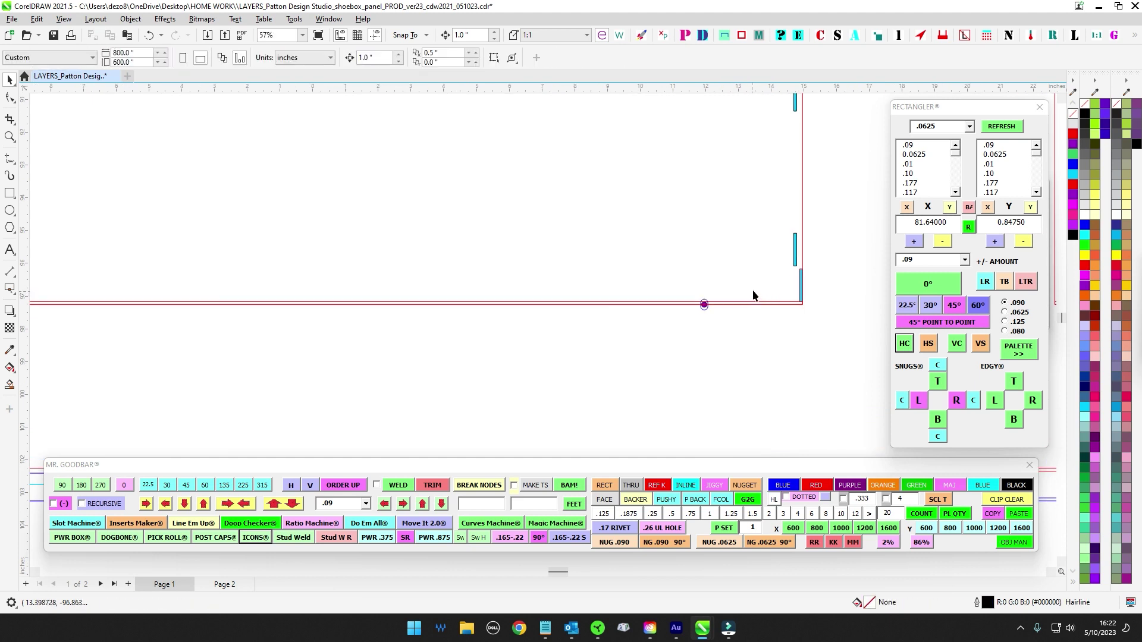
scroll(752, 294, "down", 2)
scroll(651, 169, "up", 2)
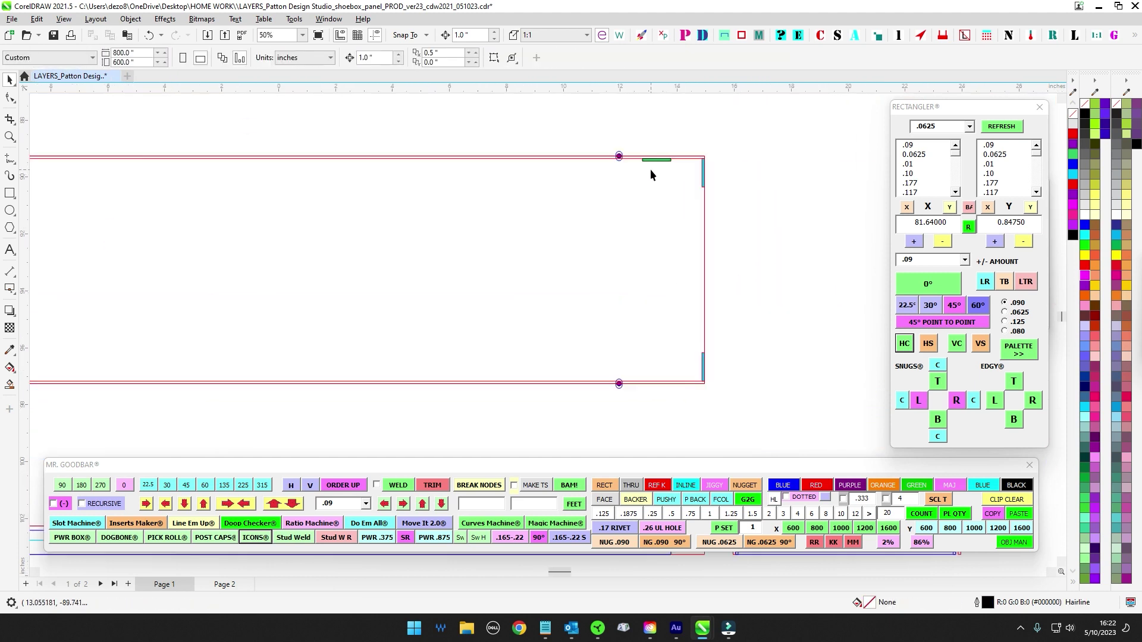
scroll(679, 232, "down", 2)
scroll(659, 218, "down", 1)
Step: Delete the inner cyan and green tabs at the bottom panel's left end and the inner red lower edge piece
left_click_drag(390, 231, 619, 229)
scroll(331, 220, "up", 3)
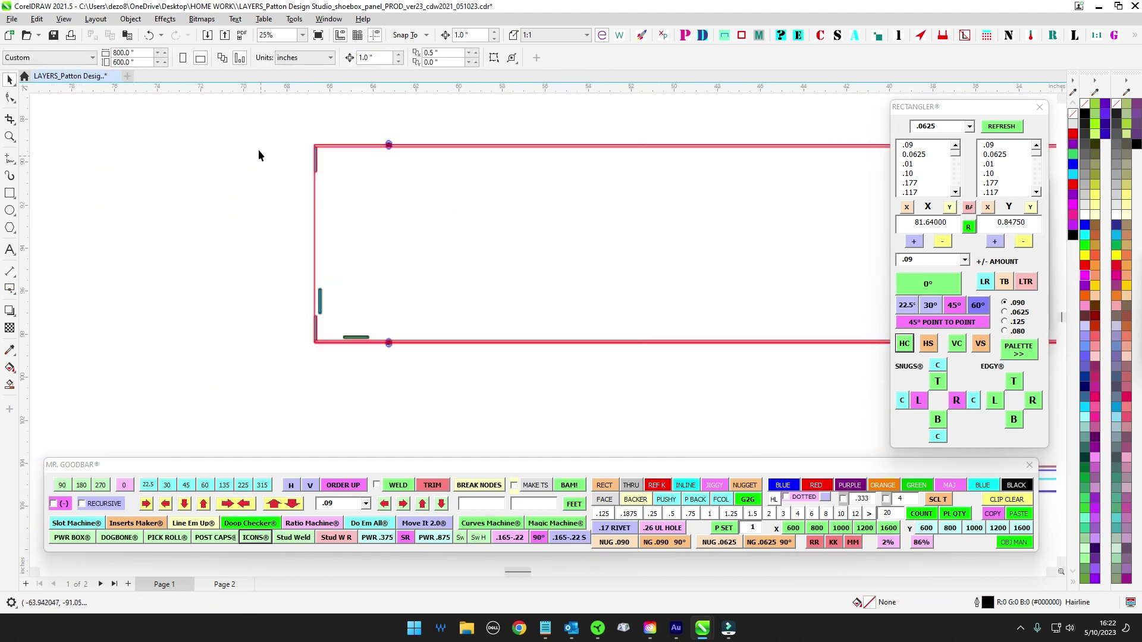
left_click_drag(353, 313, 353, 323)
key("Delete")
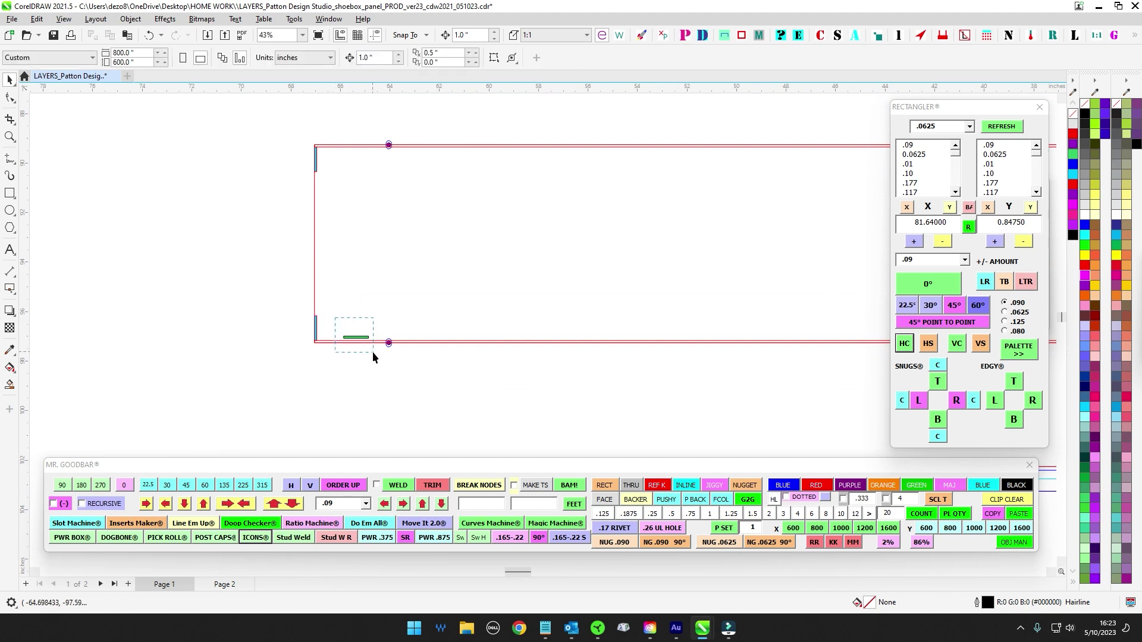
left_click(373, 339)
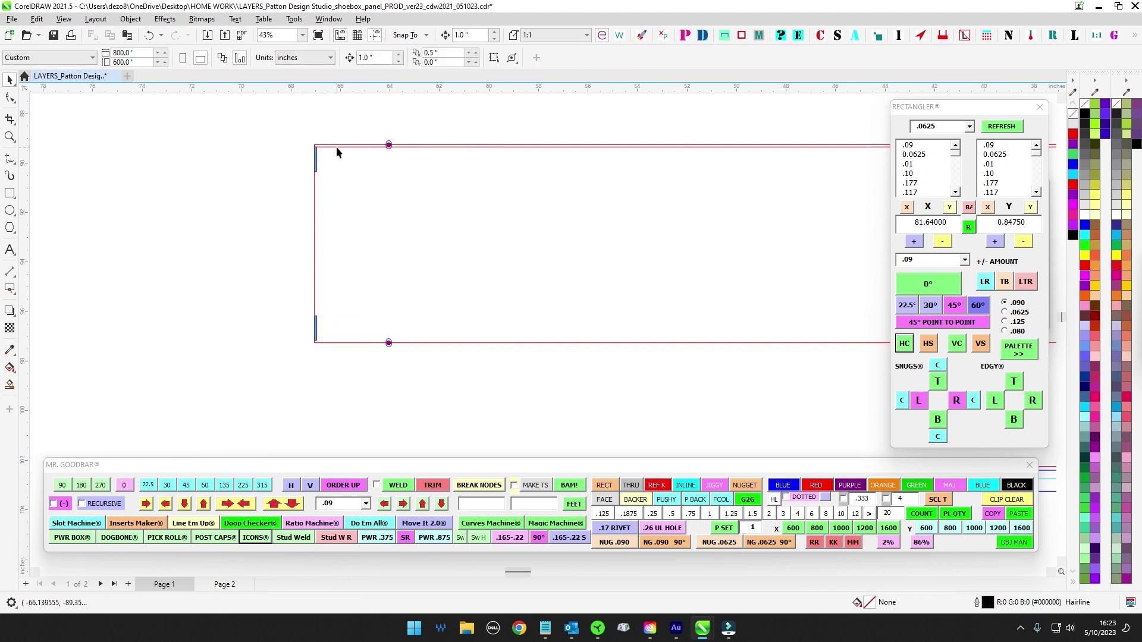
scroll(337, 146, "down", 2)
scroll(367, 172, "down", 2)
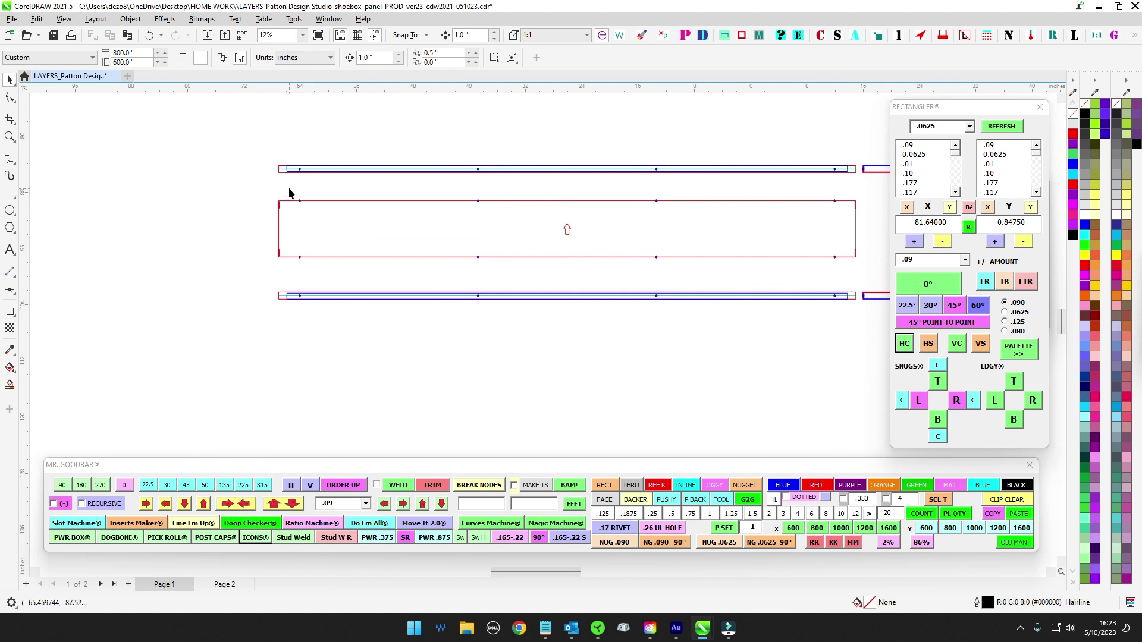
Step: Delete the blue outline inside the upper side strip of the bottom copy
left_click_drag(826, 222, 827, 224)
left_click_drag(844, 249, 364, 256)
left_click_drag(289, 266, 288, 265)
scroll(309, 176, "up", 5)
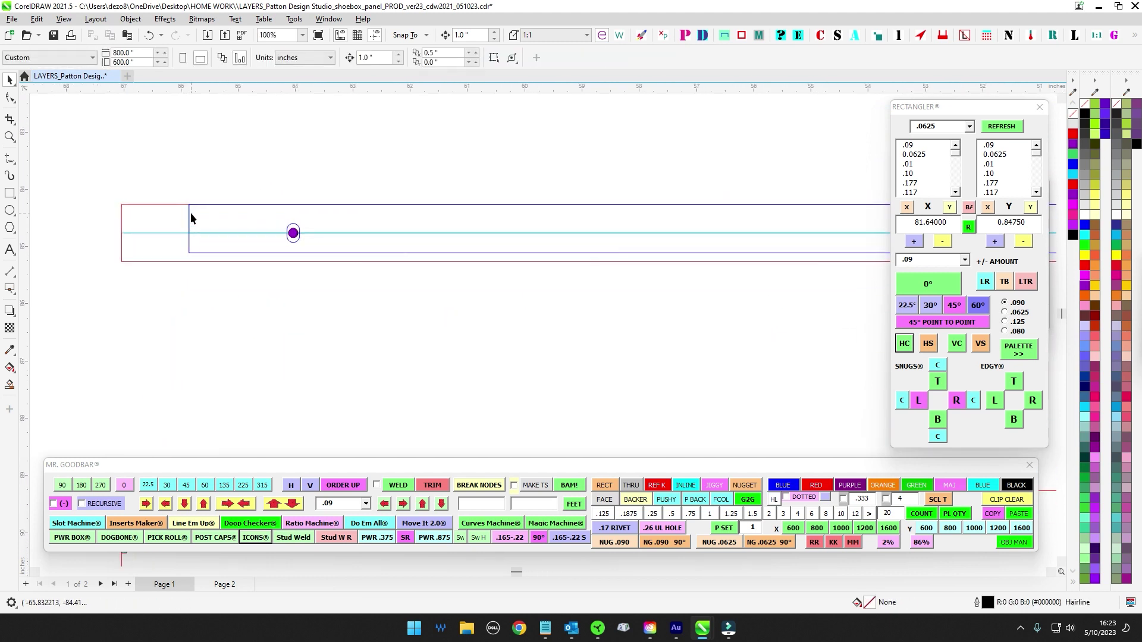
left_click(189, 211)
key("Delete")
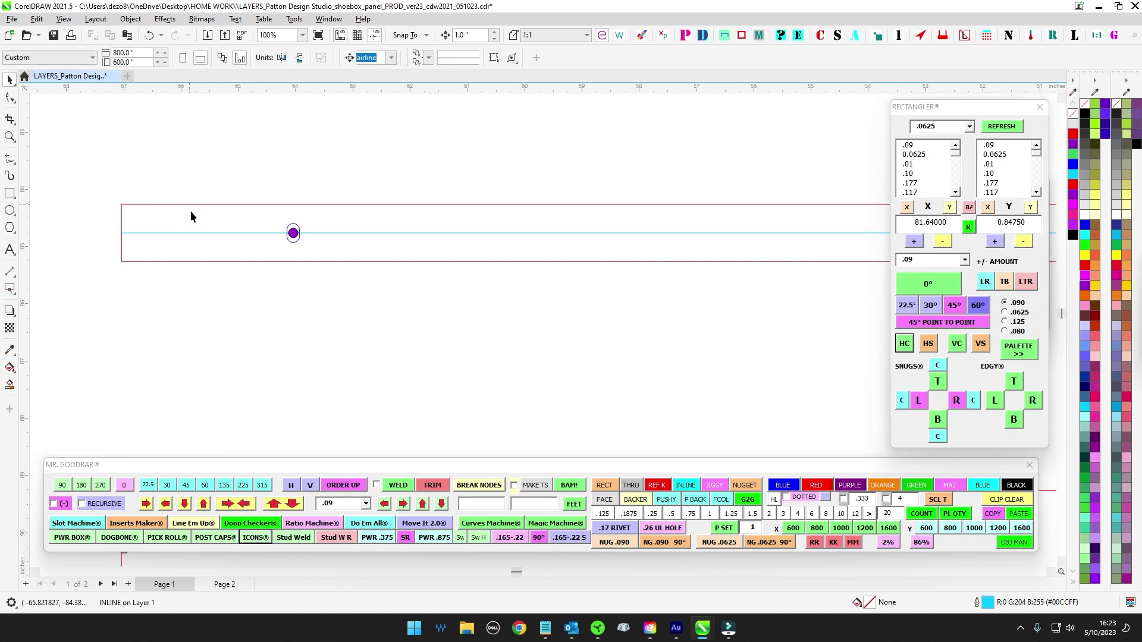
scroll(191, 211, "down", 7)
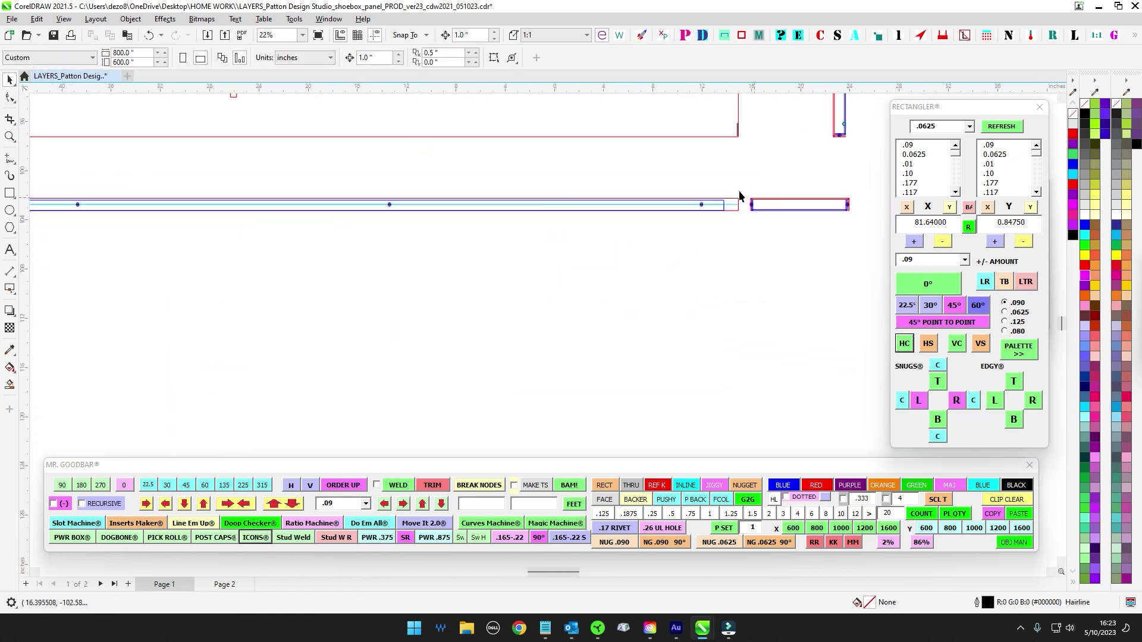
scroll(739, 192, "up", 6)
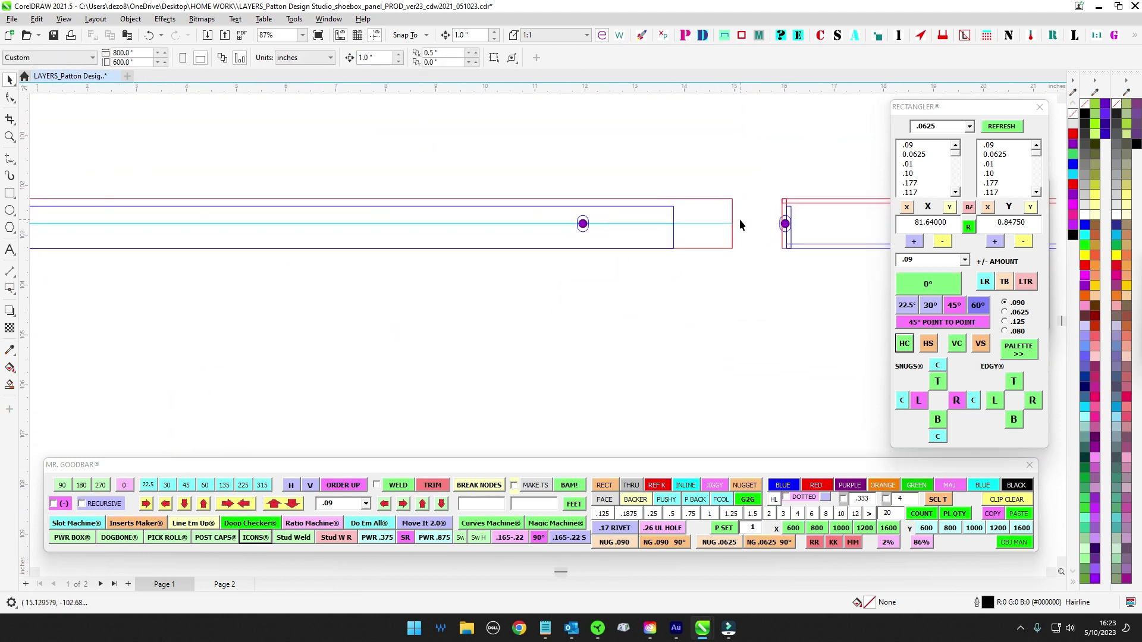
Step: Delete the blue outline inside the lower side strip of the bottom copy
left_click(673, 241)
key("Delete")
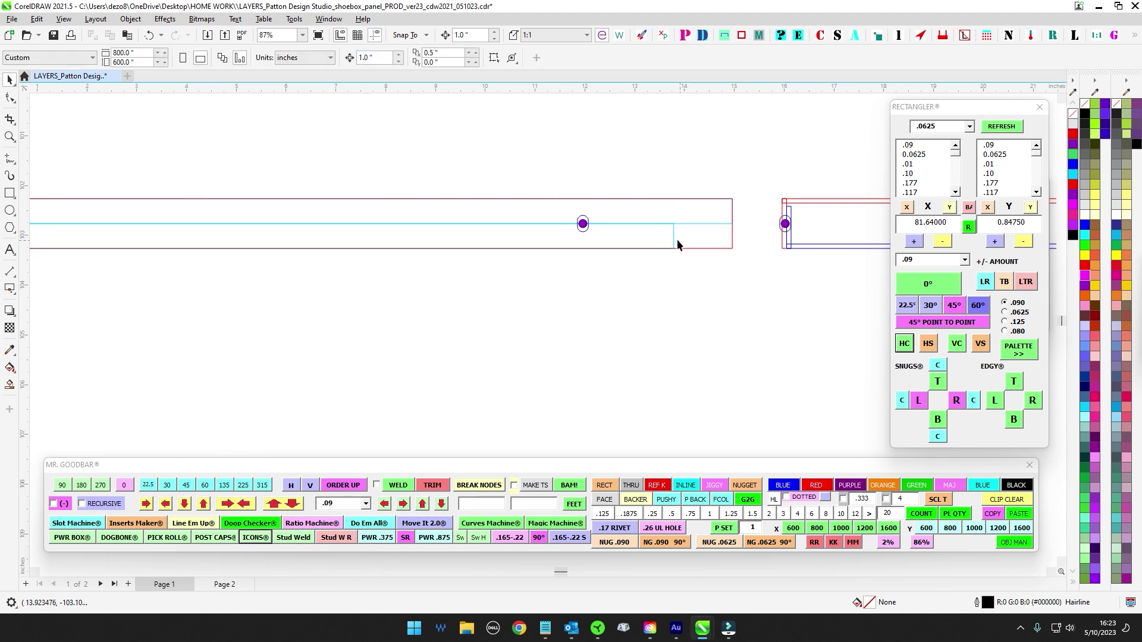
scroll(673, 237, "down", 7)
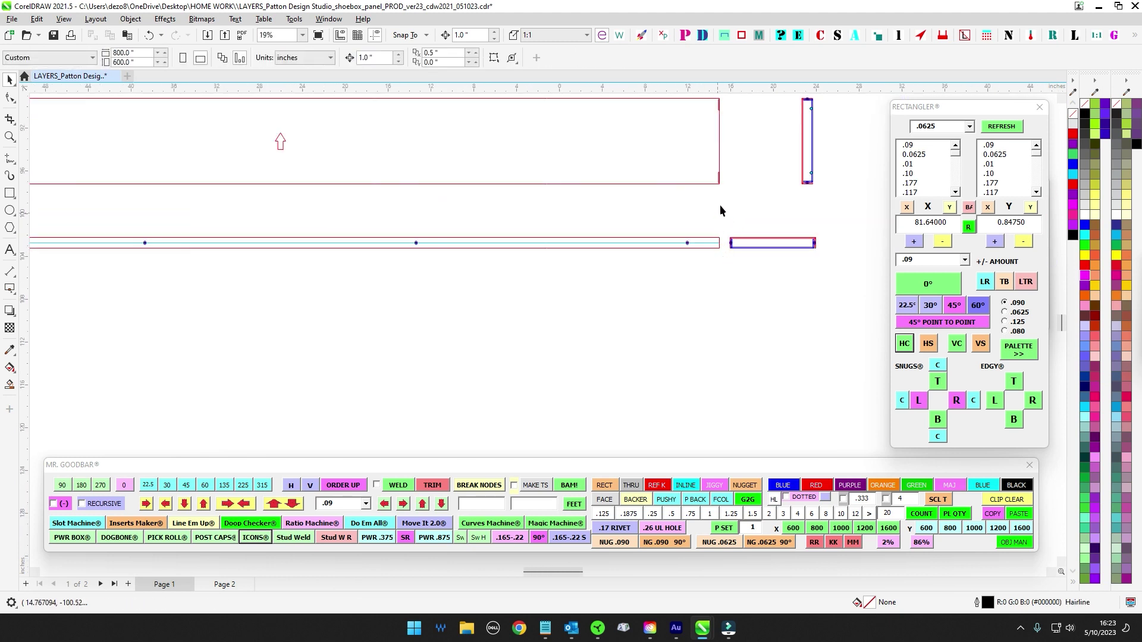
scroll(720, 210, "down", 3)
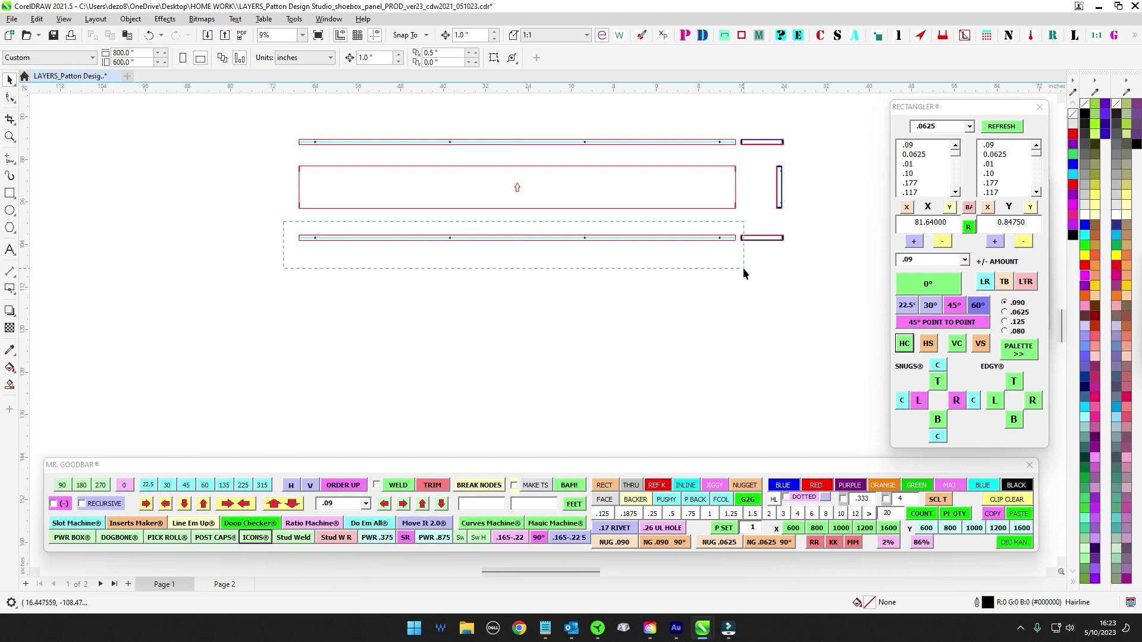
Step: Move all objects of the bottom copy's lower side strip up 5 inches against the panel's lower edge
left_click_drag(744, 267, 744, 268)
scroll(744, 206, "up", 4)
key("Escape")
scroll(753, 237, "down", 2)
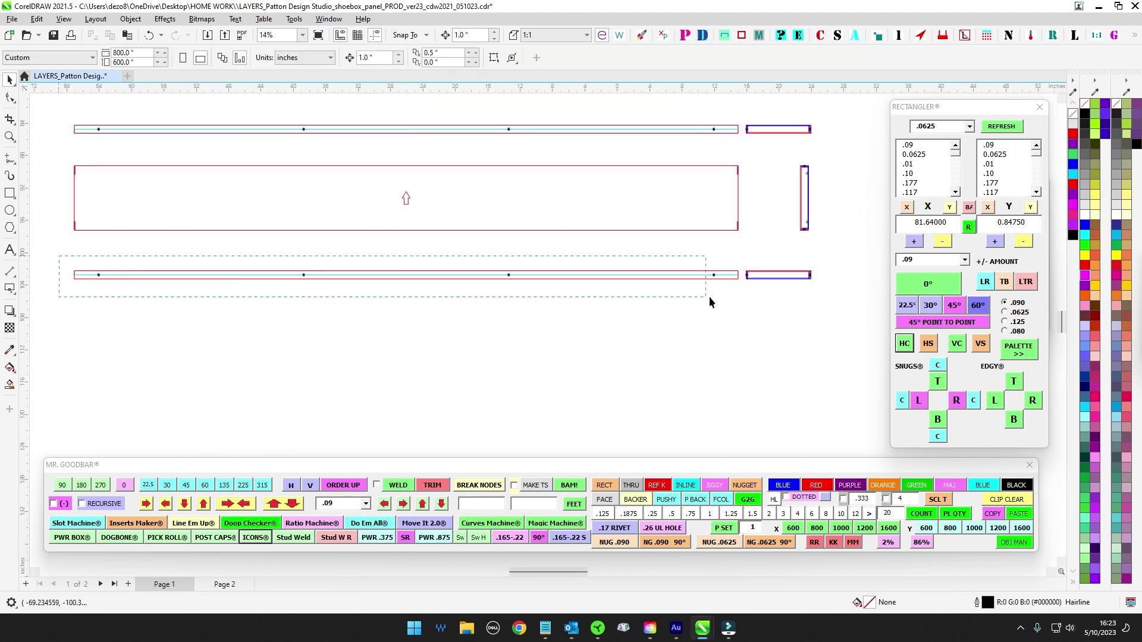
left_click_drag(709, 302, 743, 304)
scroll(741, 246, "up", 4)
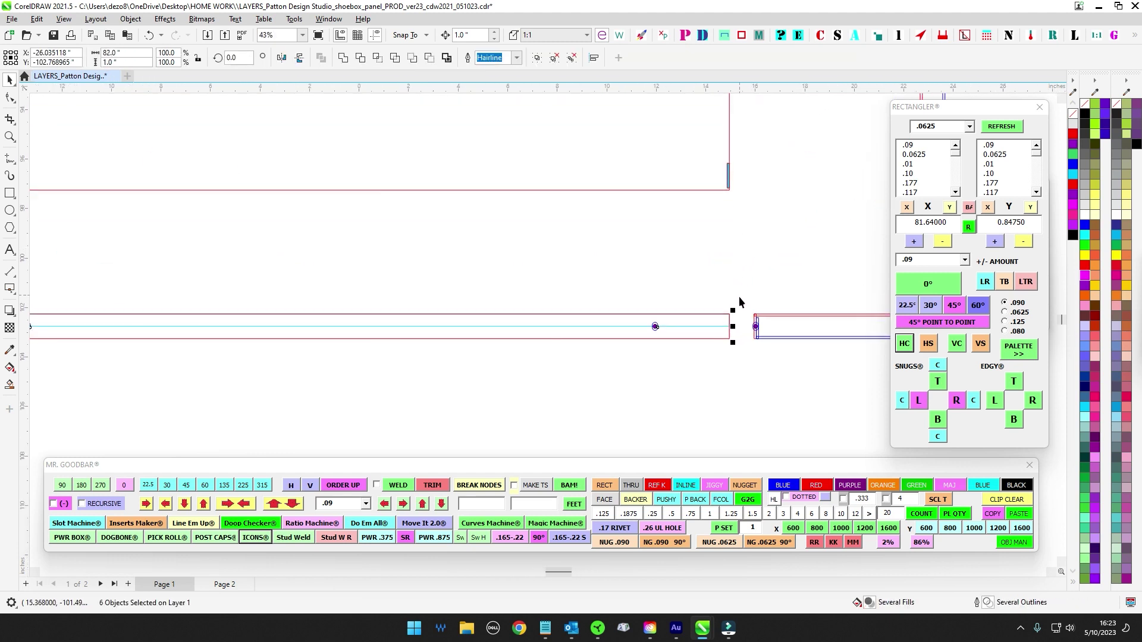
key("Up")
key("Up")
key("Up")
key("Up")
key("Up")
scroll(761, 191, "down", 4)
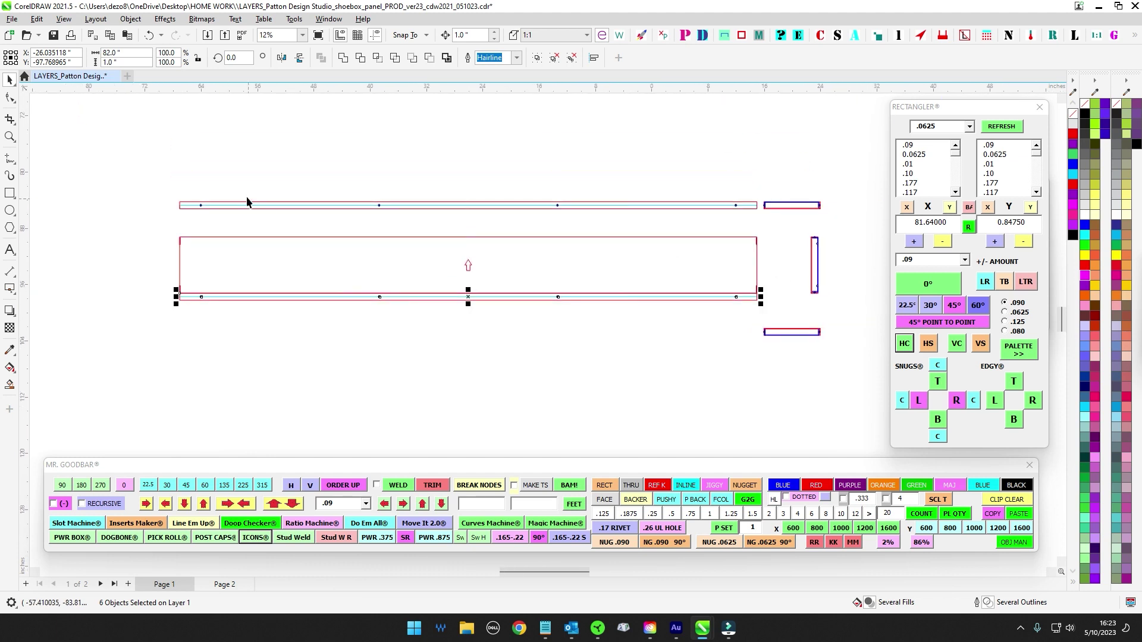
Step: Move the bottom copy's upper side strip down against the panel's upper edge
left_click_drag(726, 216, 683, 269)
scroll(759, 220, "up", 2)
scroll(798, 283, "down", 2)
left_click(798, 283)
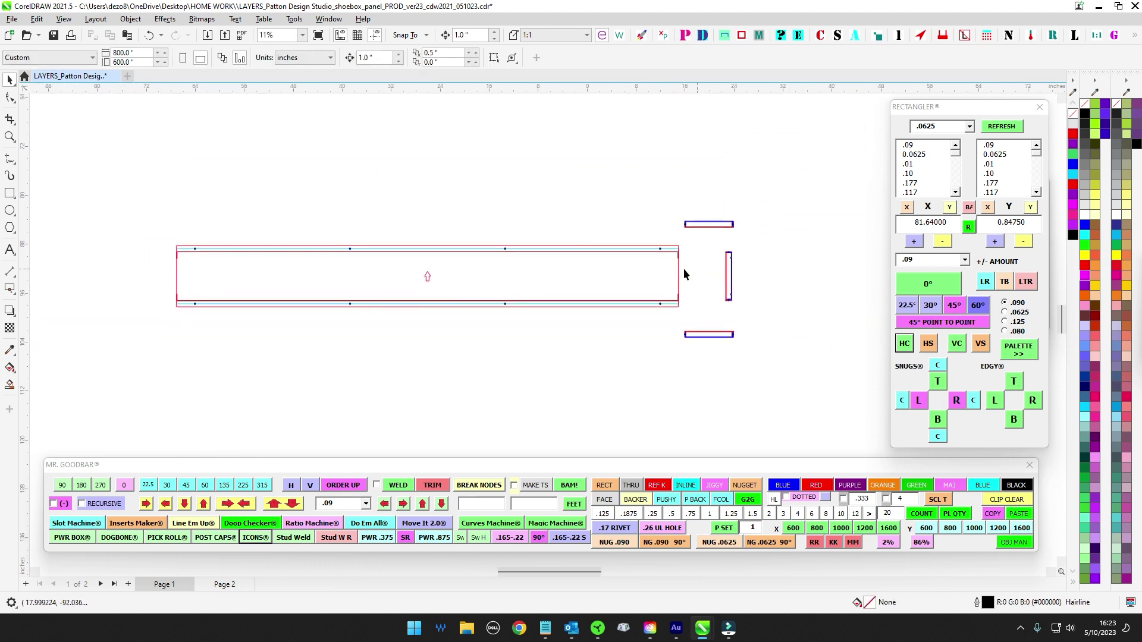
Step: Make a grey thru shape from the blue panel rectangle of the middle copy
left_click_drag(421, 189, 685, 244)
scroll(643, 249, "down", 2)
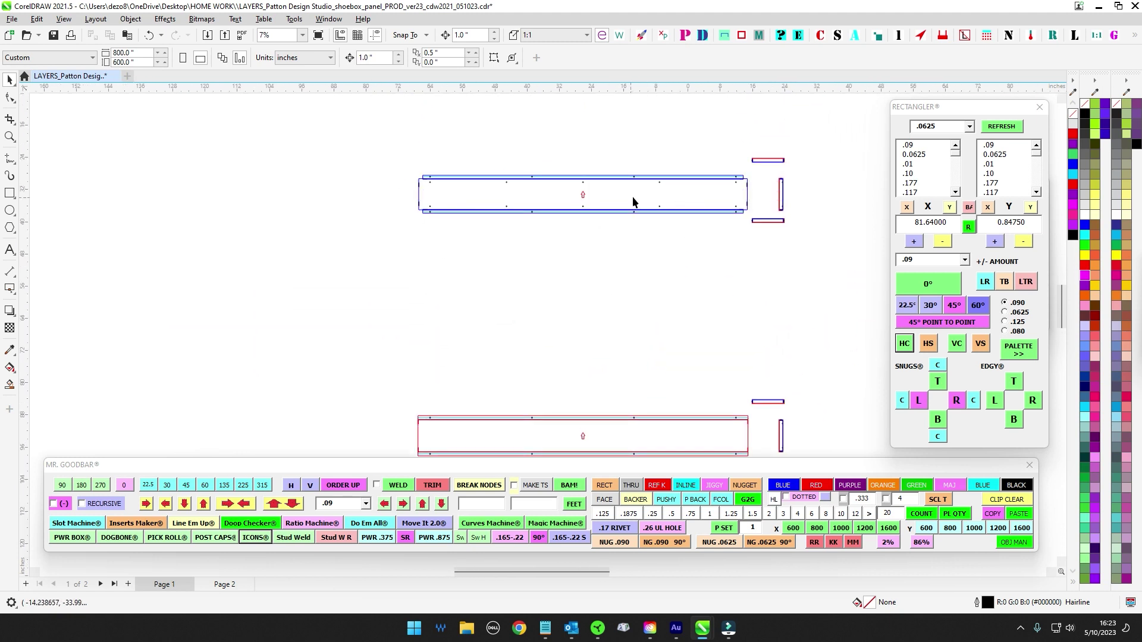
left_click_drag(643, 316, 654, 345)
scroll(441, 201, "up", 2)
scroll(441, 206, "up", 1)
scroll(298, 249, "up", 1)
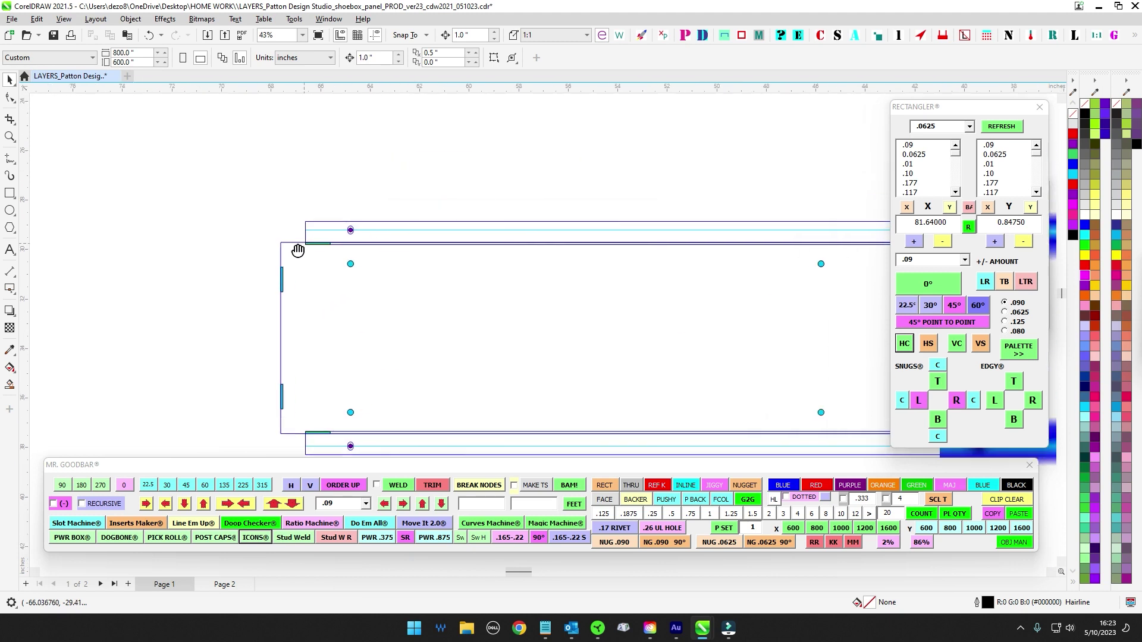
left_click(272, 248)
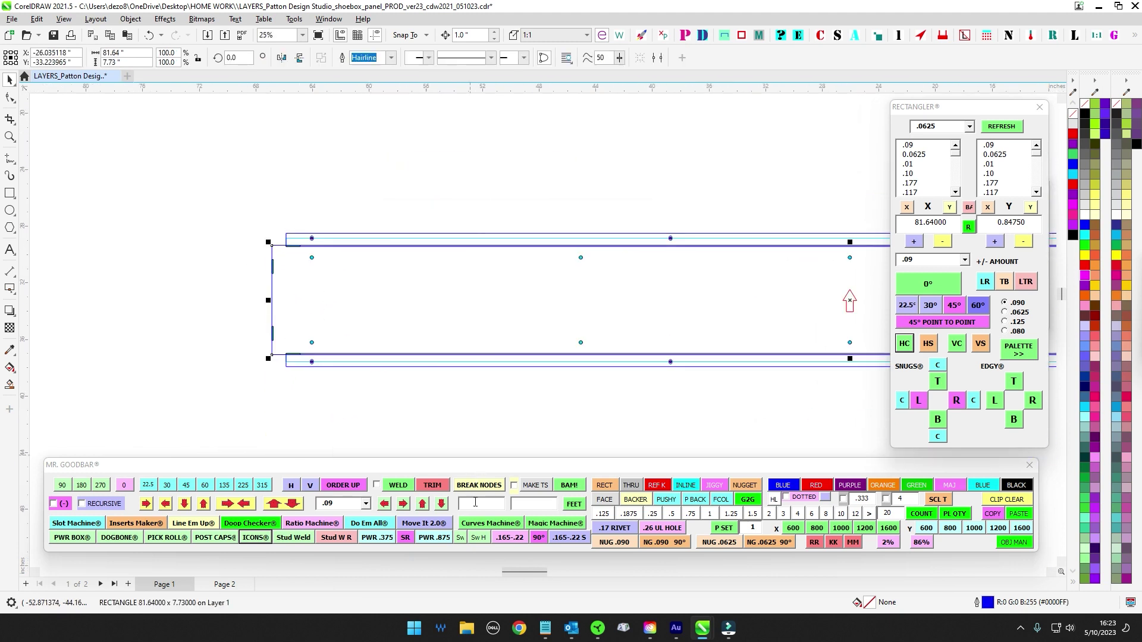
mouse_move(539, 469)
left_mouse_down()
mouse_move(539, 370)
mouse_move(520, 467)
mouse_move(536, 476)
left_mouse_up()
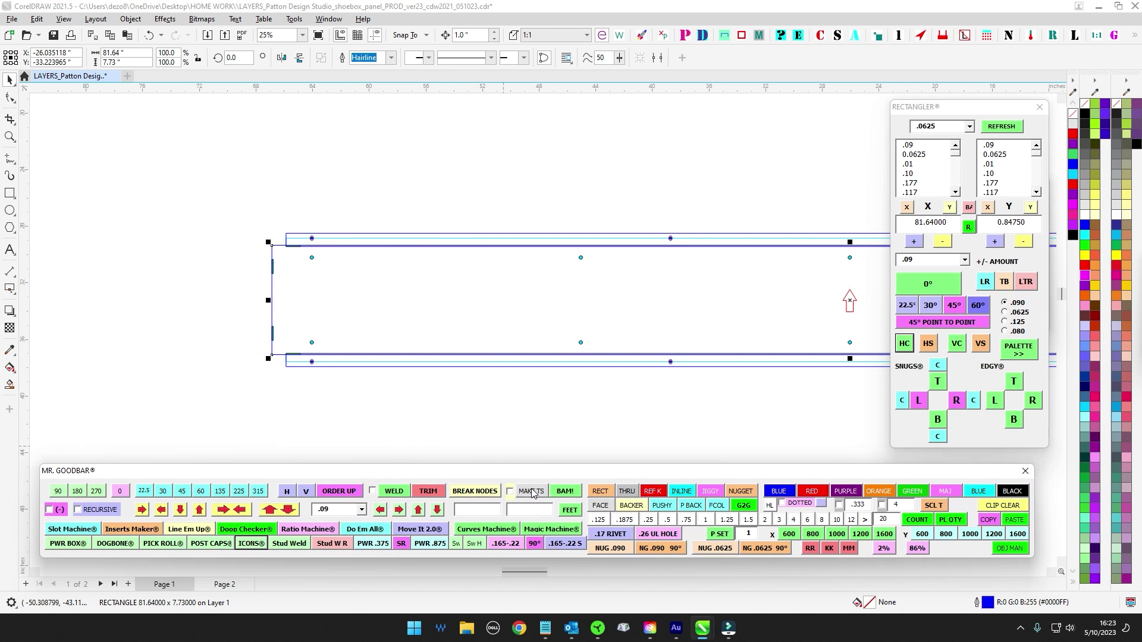
left_click(531, 491)
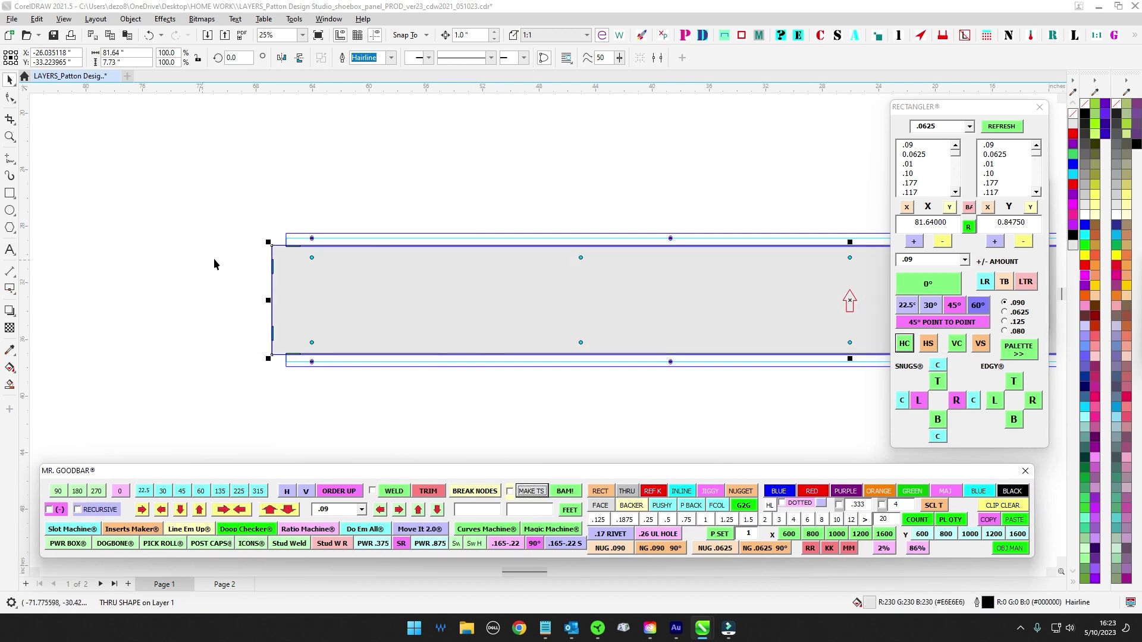
Step: Make one thru shape from the outer blue rectangles of the middle copy's upper and lower side strips
scroll(253, 258, "up", 4)
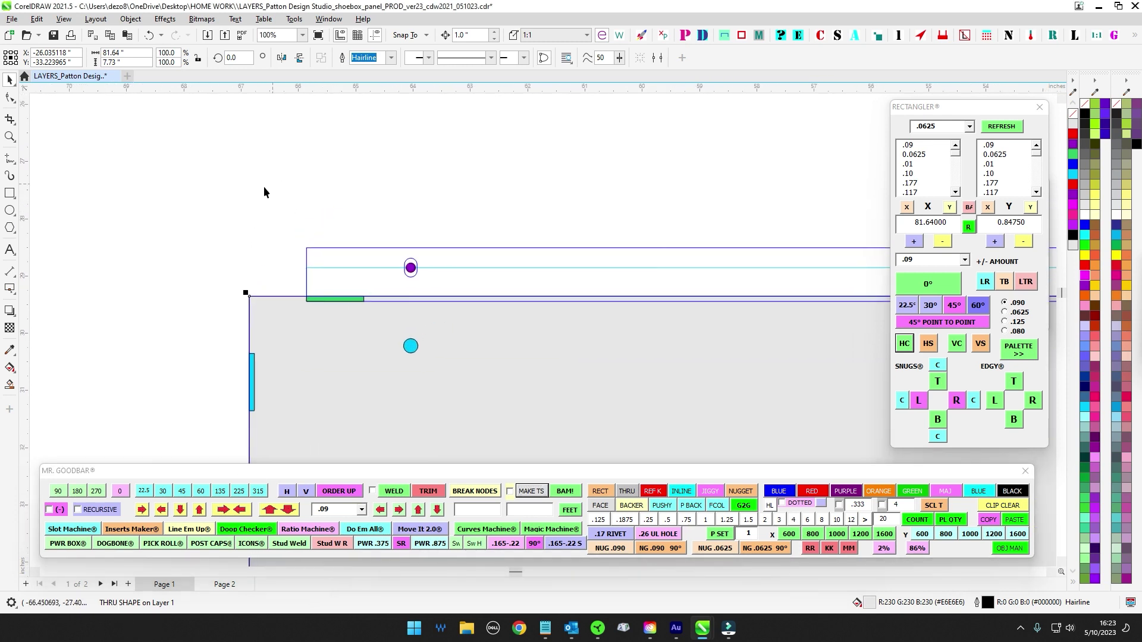
scroll(265, 187, "down", 2)
left_click(281, 216)
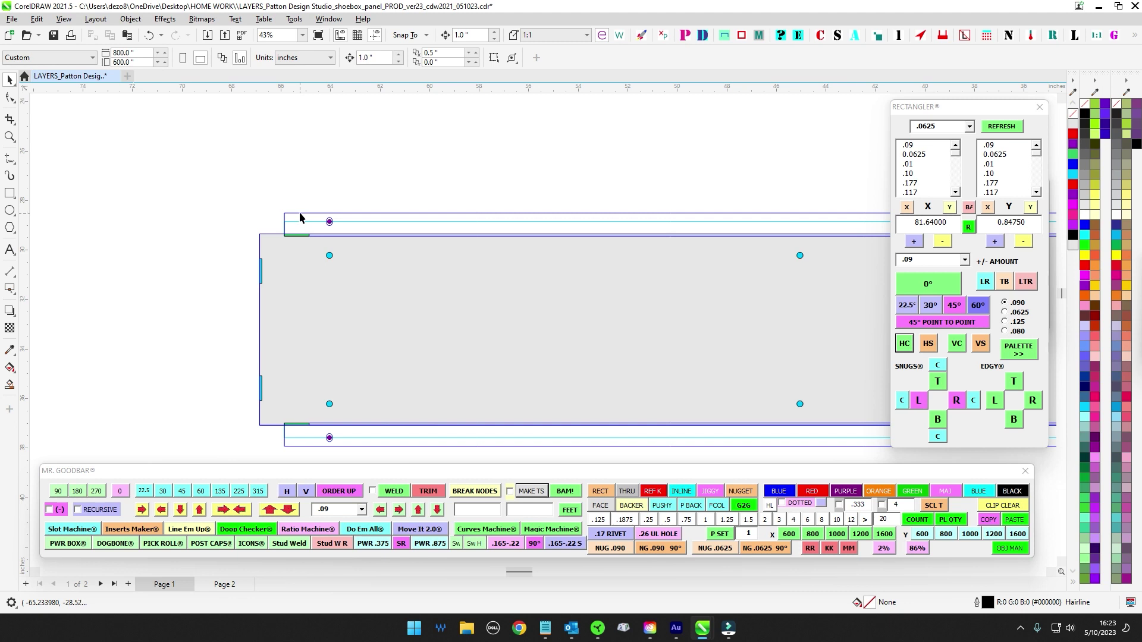
left_click(301, 213)
left_click(294, 447, "shift")
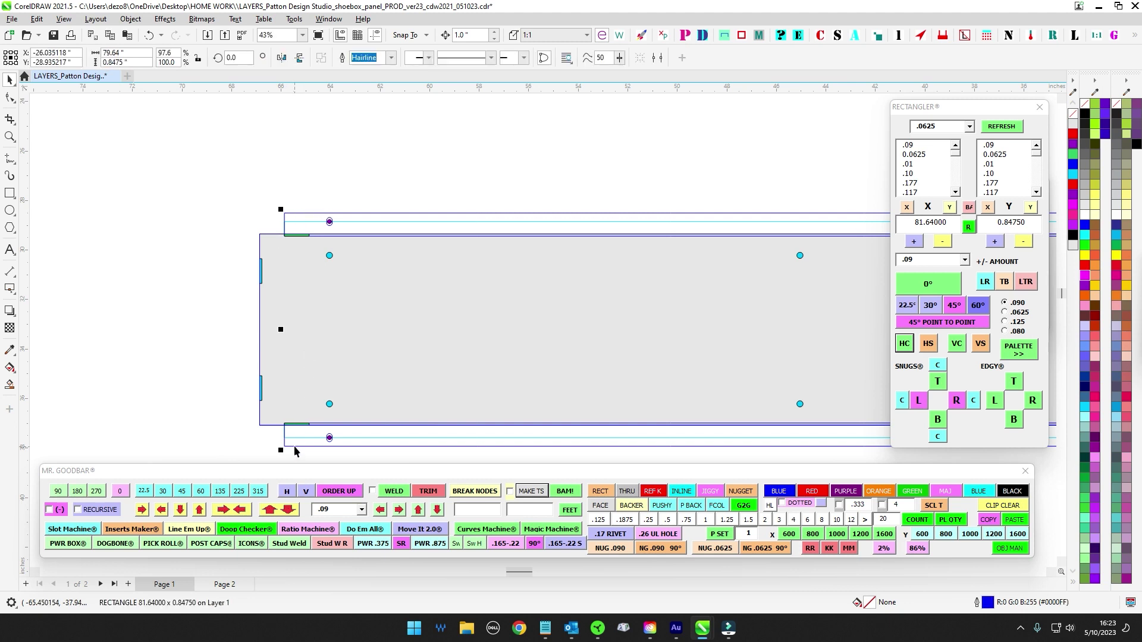
left_click(531, 492)
Step: Move the side strips' thru shape out below the middle copy's panel to check it
scroll(427, 306, "down", 3)
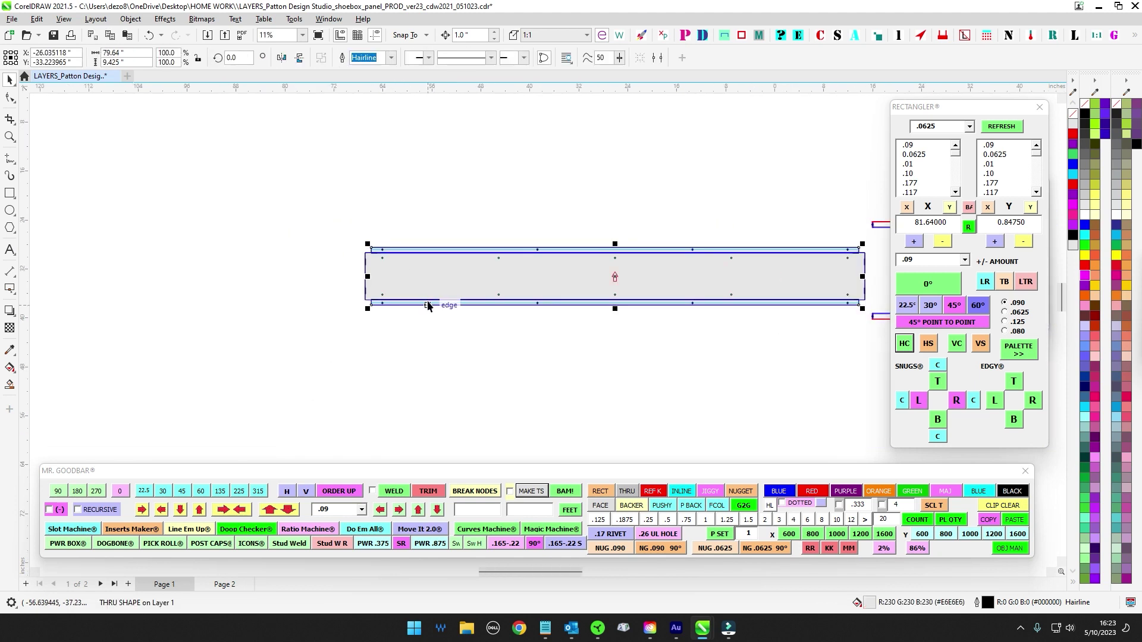
scroll(428, 305, "down", 2)
left_click_drag(535, 289, 445, 351)
scroll(436, 256, "up", 1)
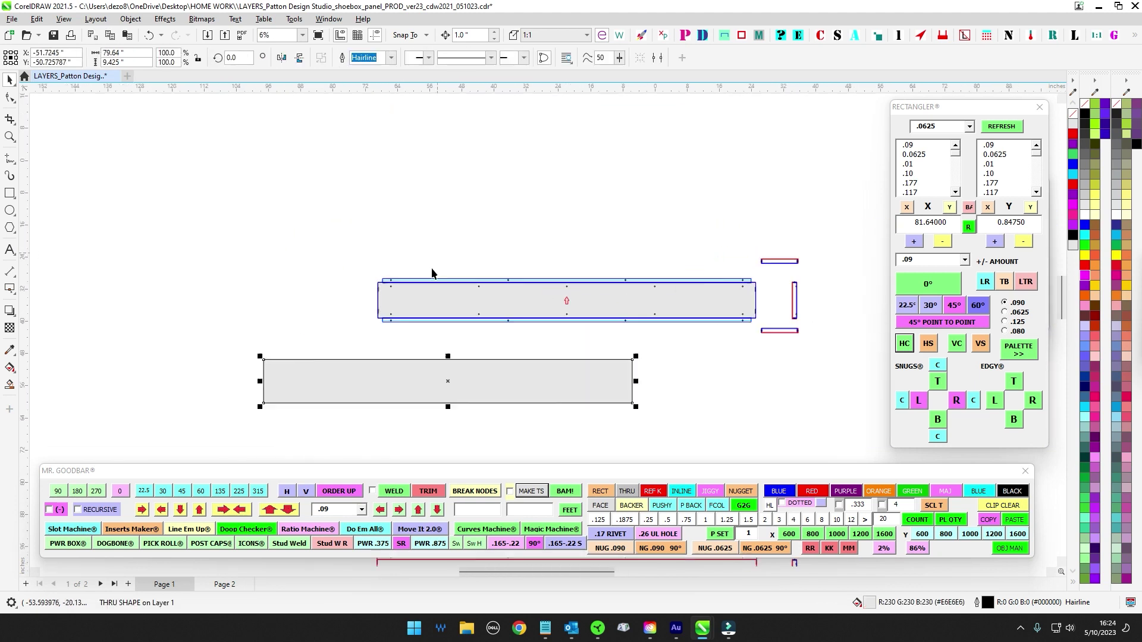
Step: Weld the middle copy's panel and side strip thru shapes into one outline and place it behind the panel parts
scroll(430, 264, "up", 4)
left_click(298, 333)
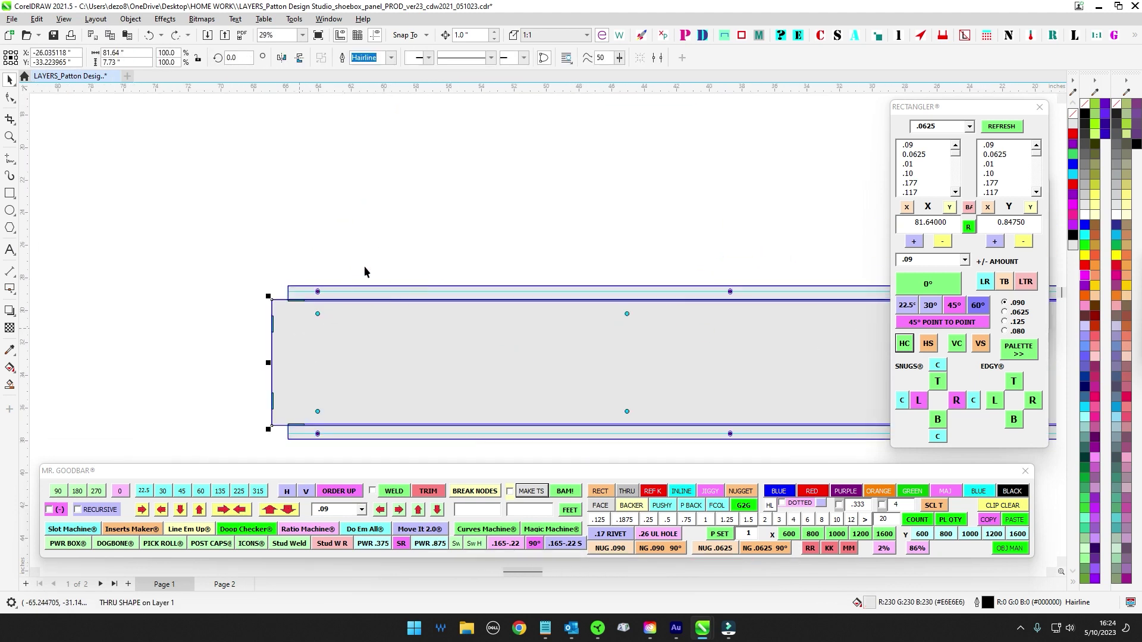
scroll(306, 280, "up", 2)
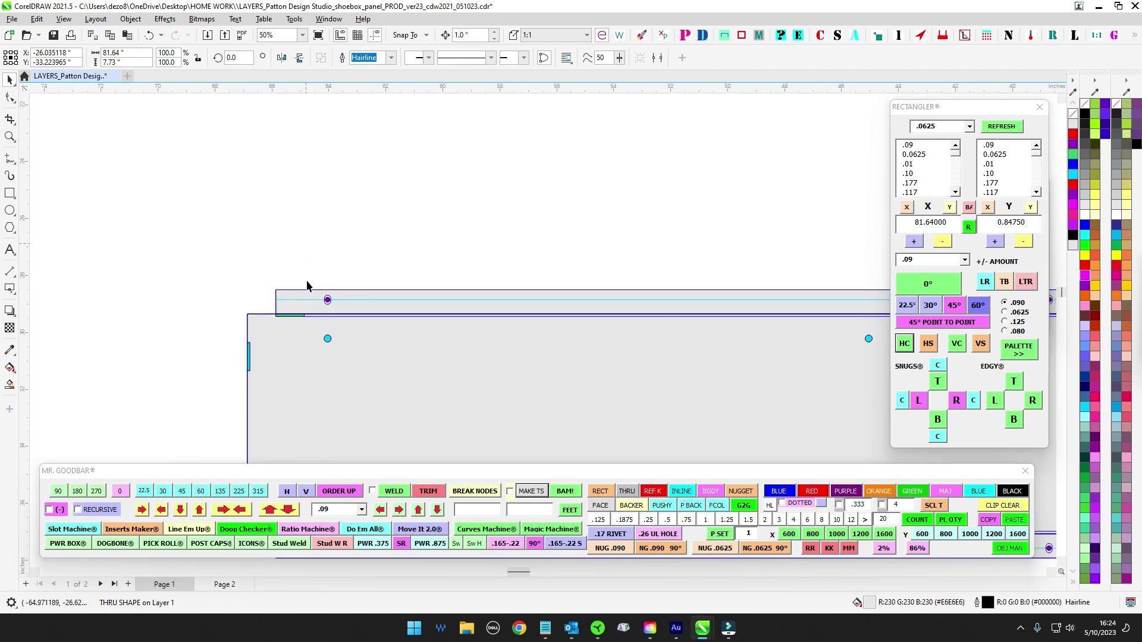
left_click(305, 295)
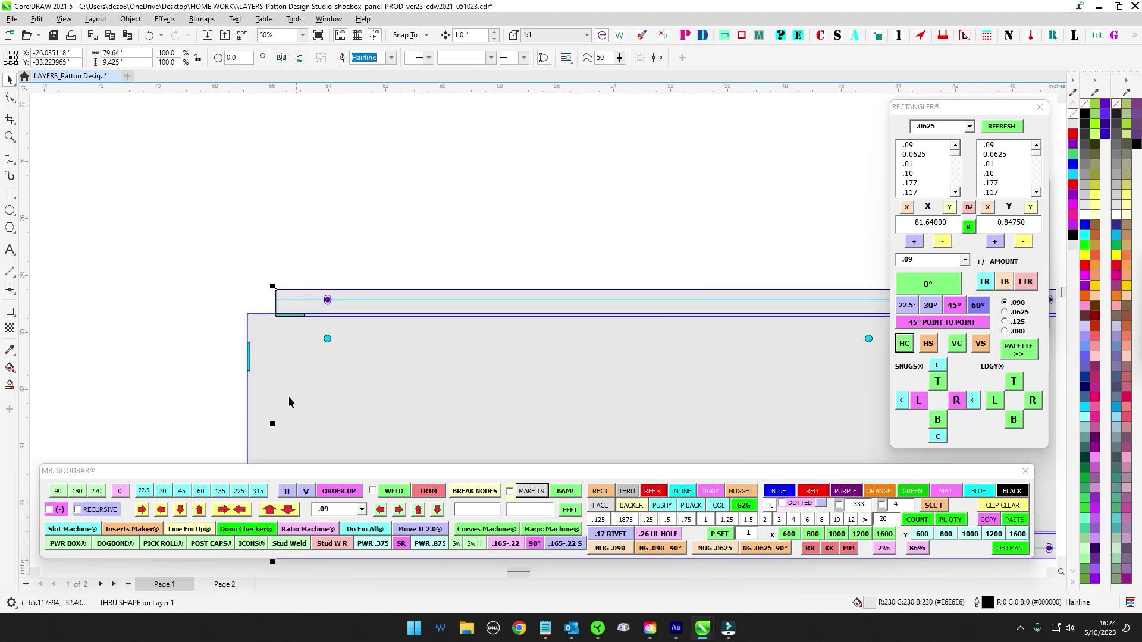
left_click(258, 378, "shift")
left_click(397, 495)
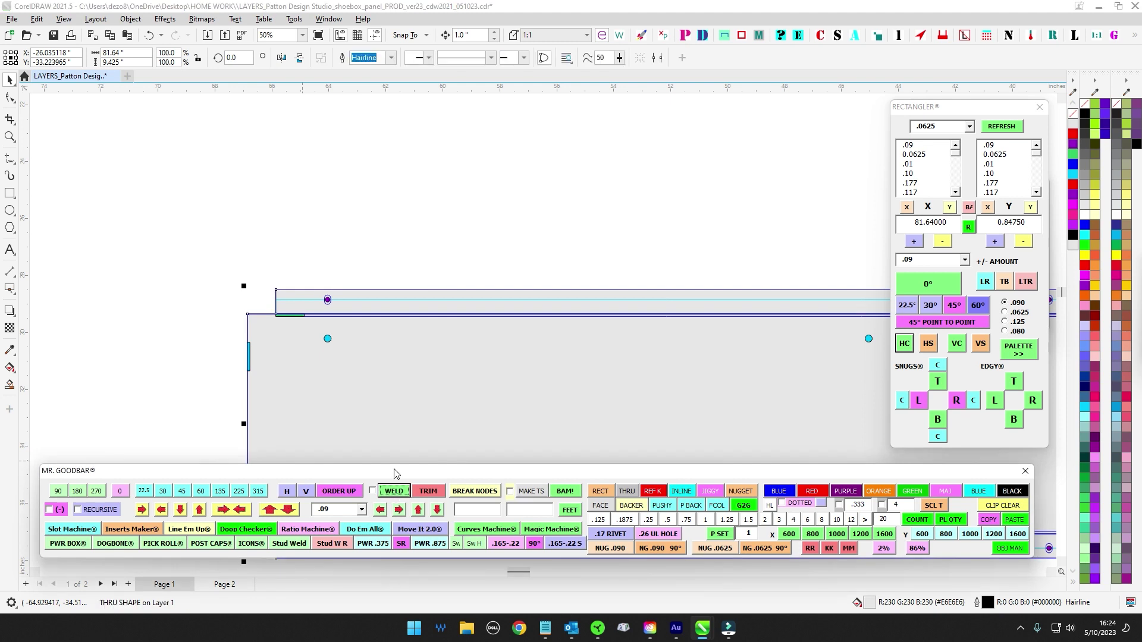
scroll(401, 214, "down", 4)
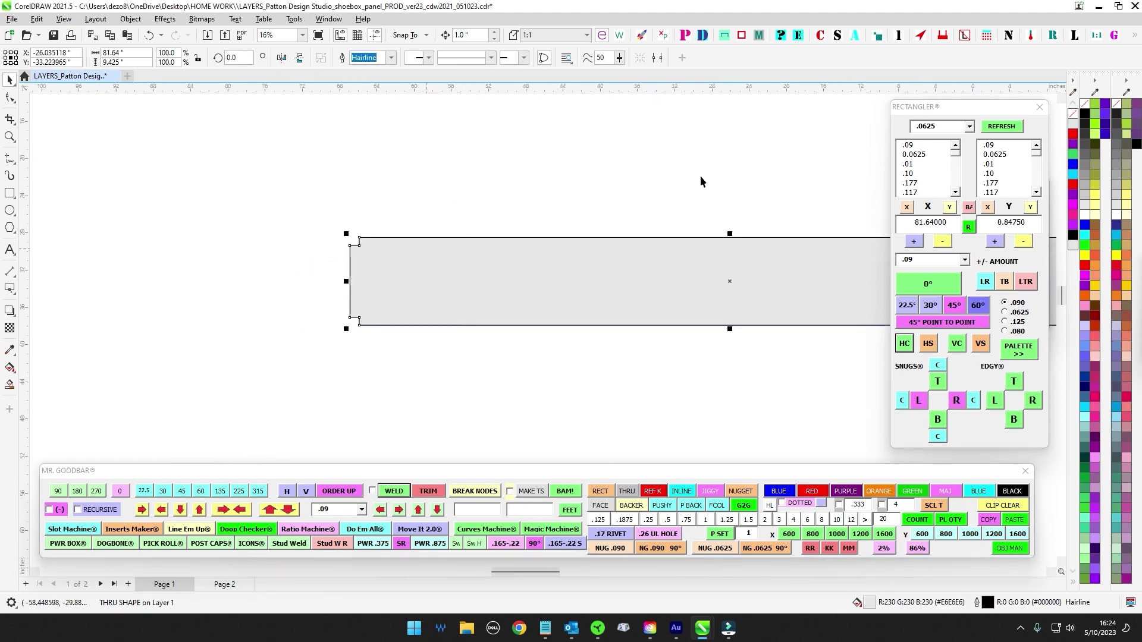
scroll(369, 152, "up", 5)
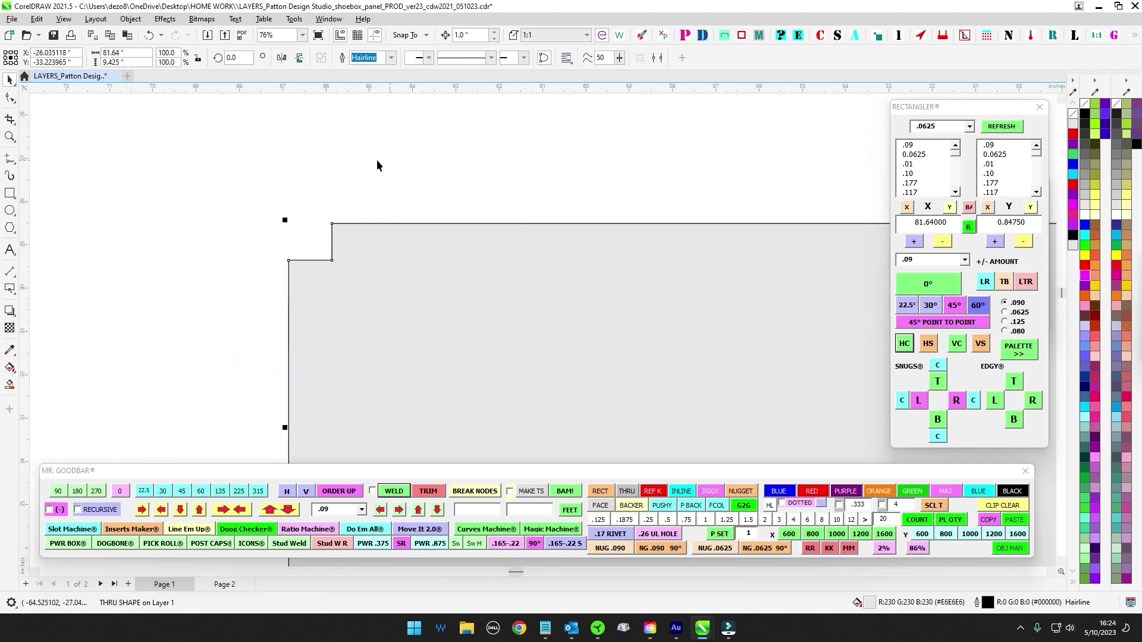
key("ctrl+z")
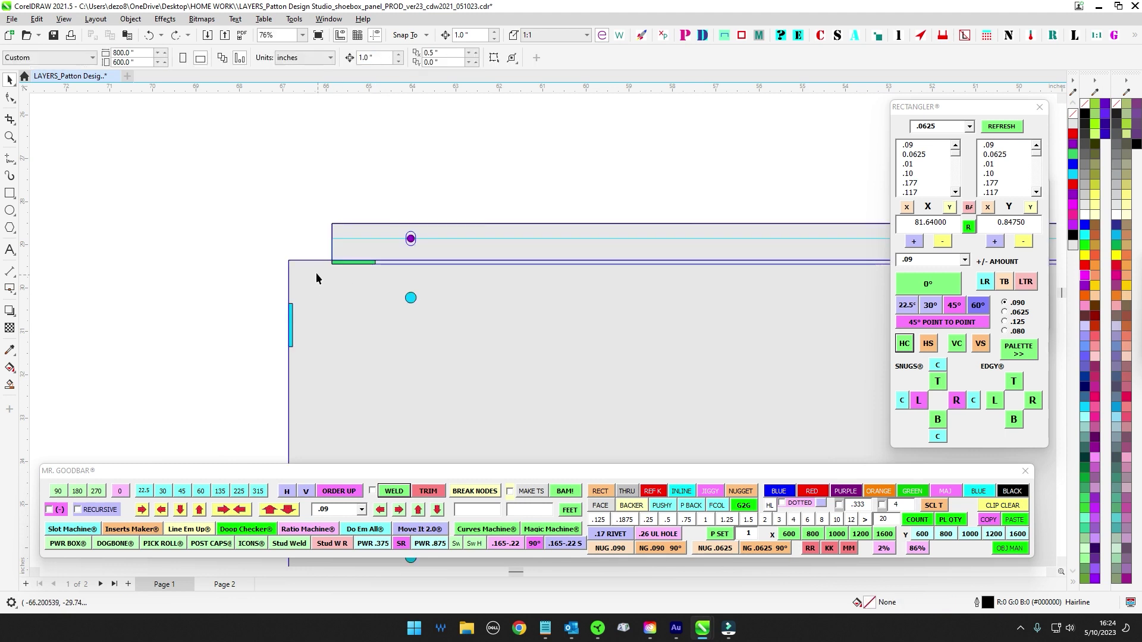
Step: Delete the corner node at the upper left of the welded outline to chamfer that panel corner
left_click_drag(311, 288, 302, 259)
left_click(300, 251)
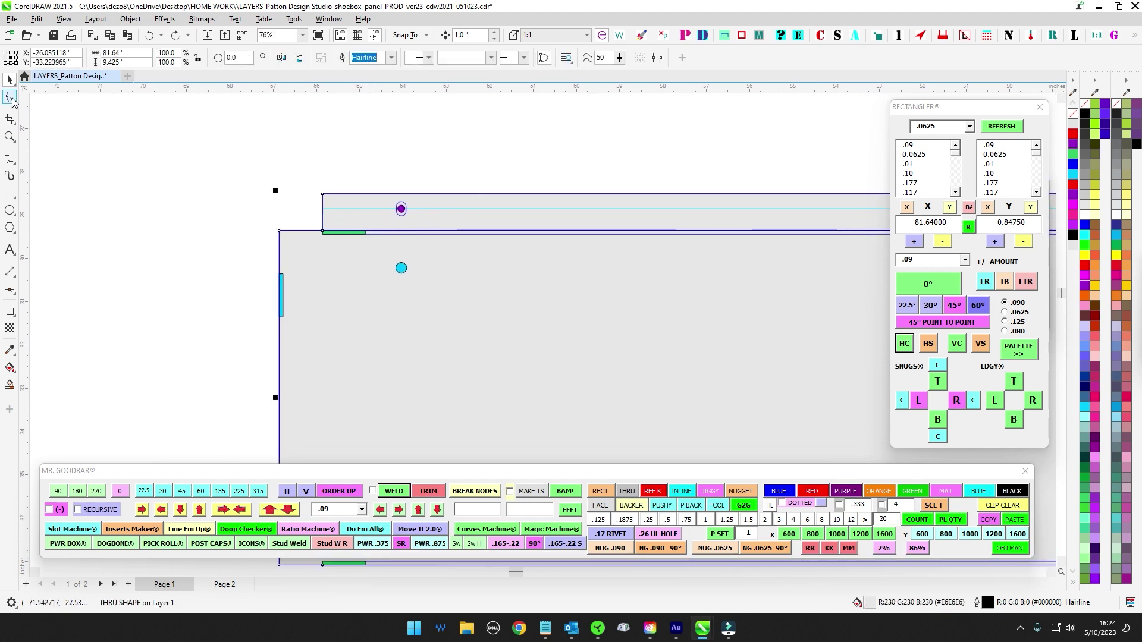
left_click(10, 98)
scroll(304, 242, "up", 2)
left_click_drag(242, 203, 307, 265)
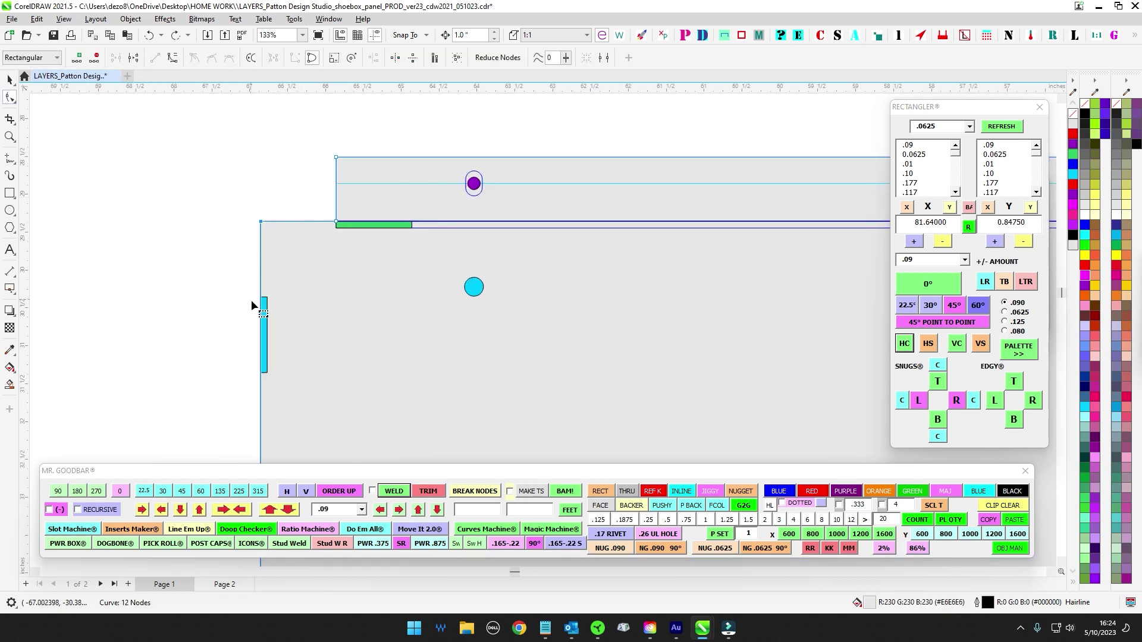
key("Delete")
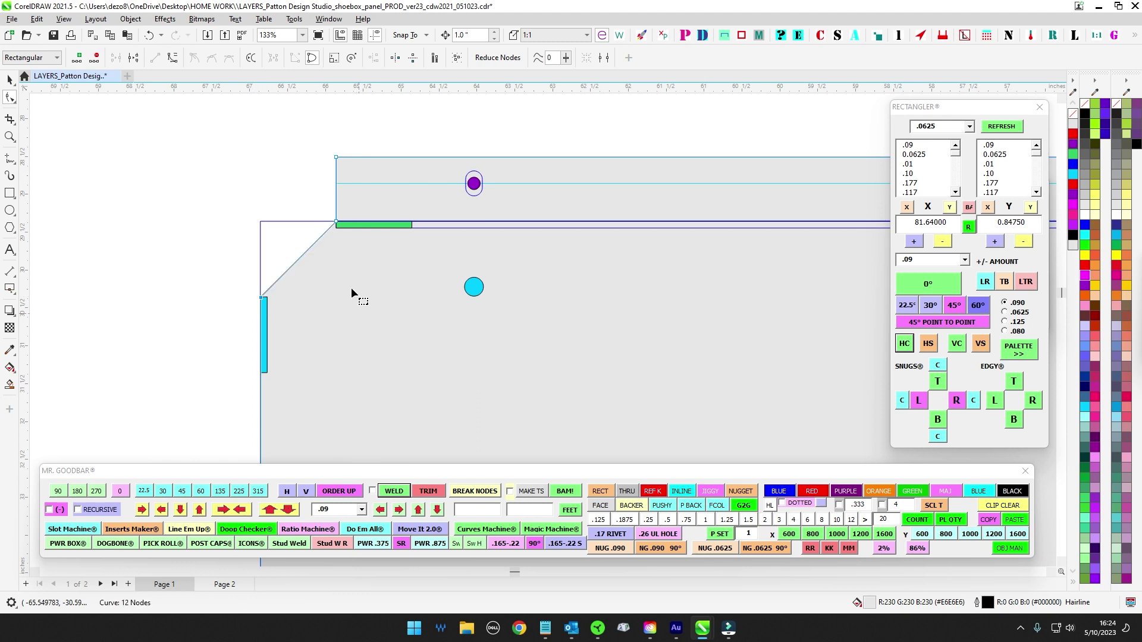
Step: Delete the corner node at the lower left of the welded outline to chamfer that panel corner
scroll(351, 288, "down", 2)
left_click_drag(369, 387, 375, 184)
scroll(312, 277, "up", 1)
left_click_drag(282, 290, 340, 369)
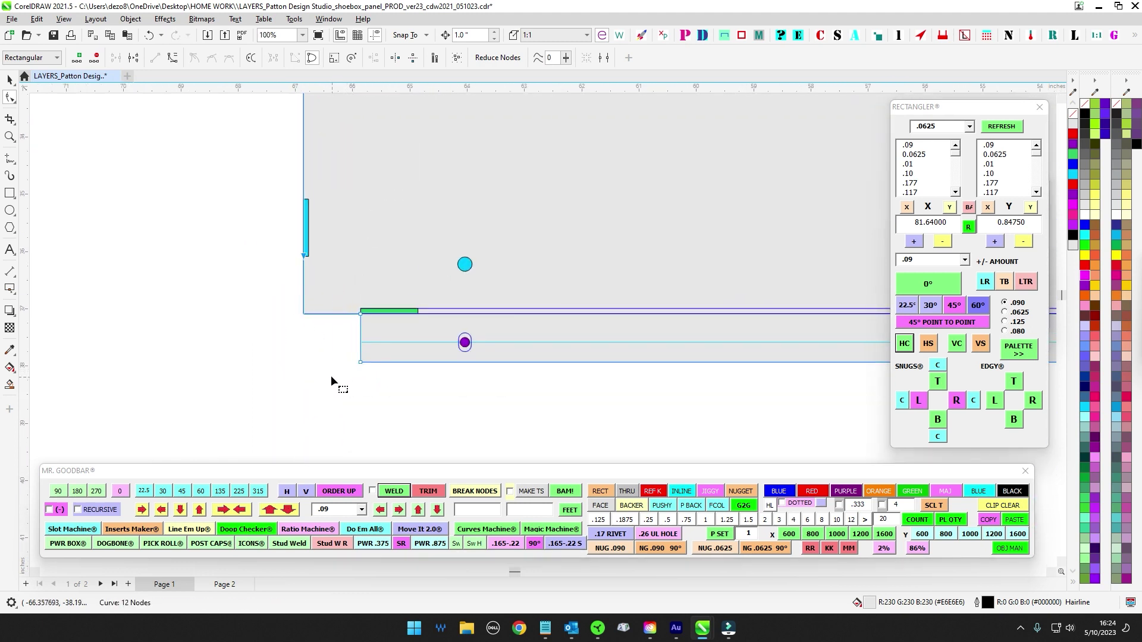
key("Delete")
Step: Delete the upper and lower corner nodes at the right end of the welded outline to chamfer both corners
scroll(289, 302, "down", 4)
left_click_drag(767, 277, 303, 255)
scroll(692, 222, "up", 1)
left_click_drag(692, 222, 125, 245)
scroll(509, 194, "up", 1)
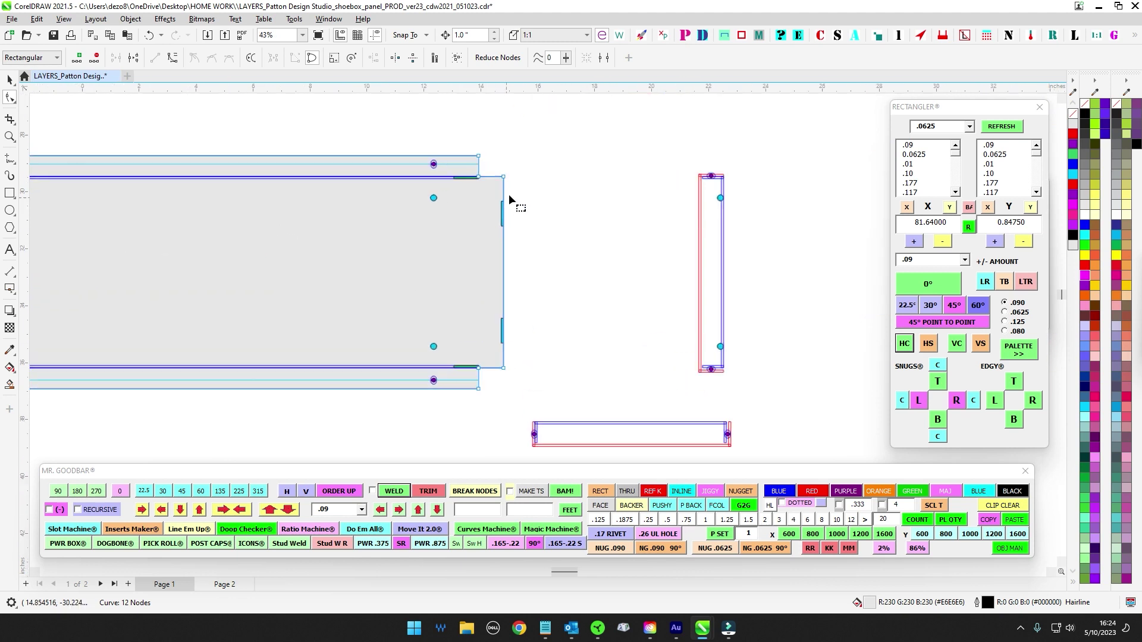
scroll(508, 194, "up", 3)
scroll(573, 227, "down", 2)
scroll(575, 289, "up", 1)
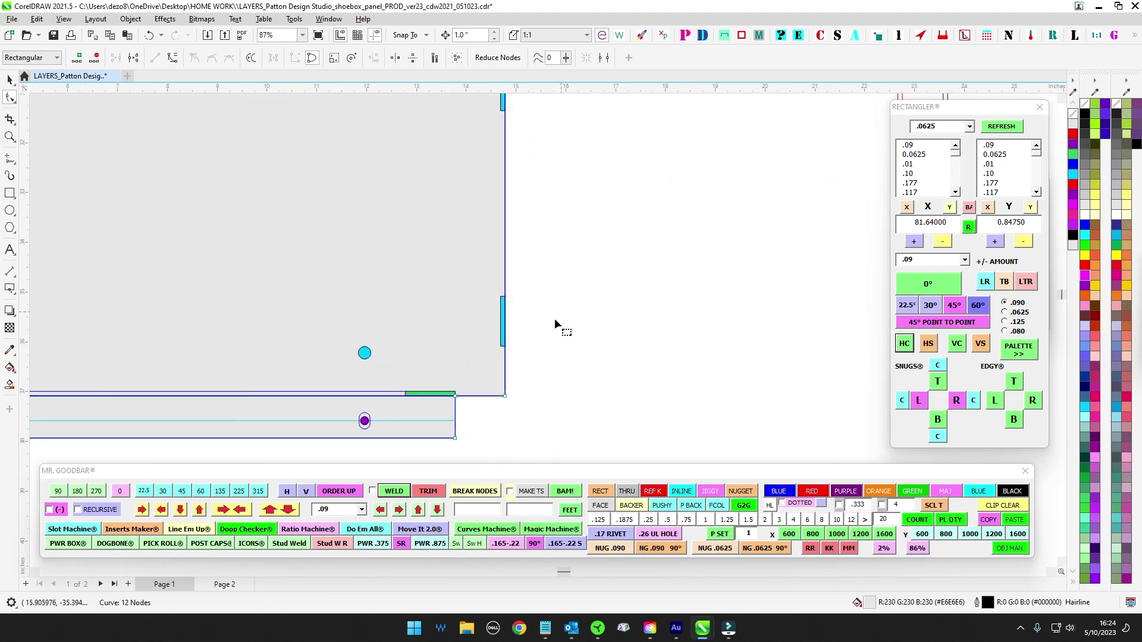
scroll(642, 306, "down", 4)
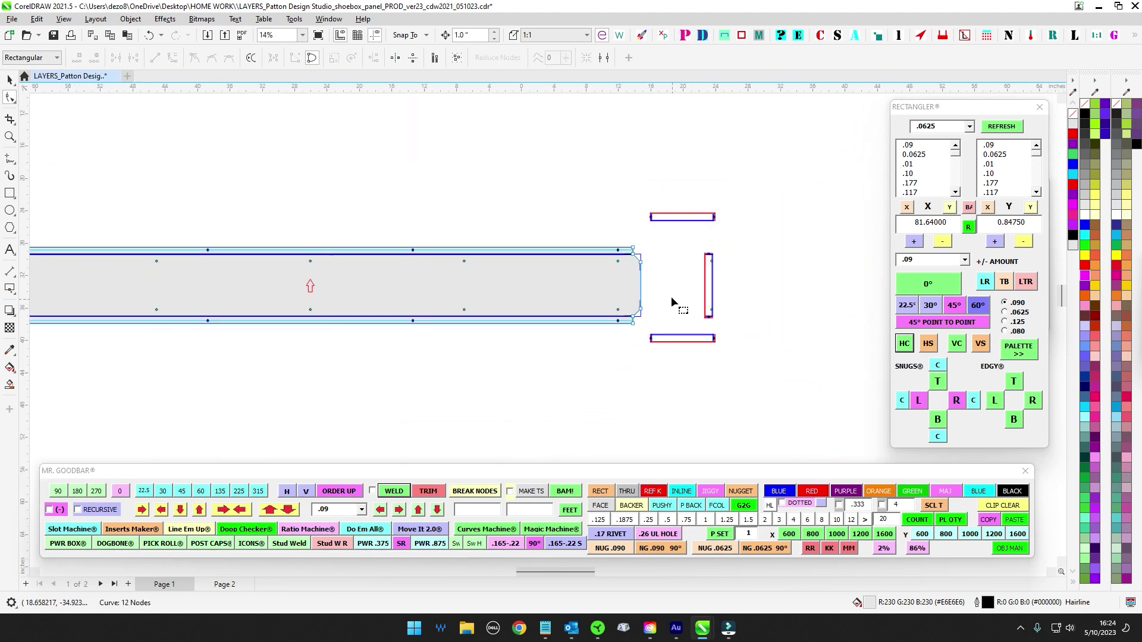
left_click_drag(672, 297, 789, 270)
left_click(9, 81)
left_click(247, 185)
scroll(279, 191, "down", 1)
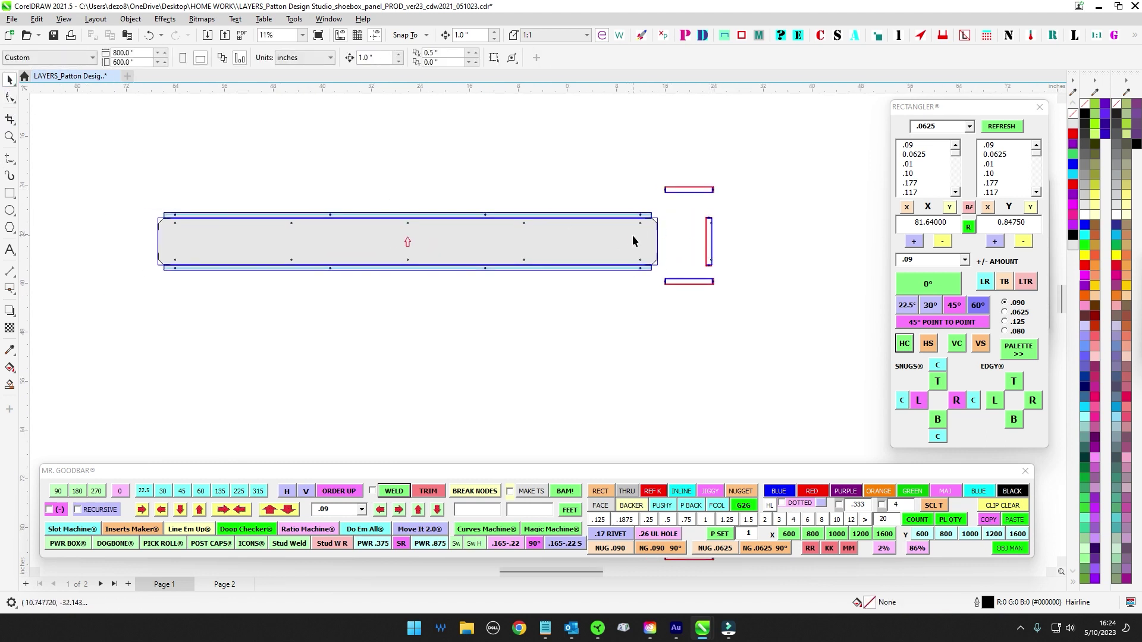
Step: Delete the two outer chamfer nodes at the right end of the welded outline and convert the resulting curve to a straight line
scroll(654, 221, "up", 5)
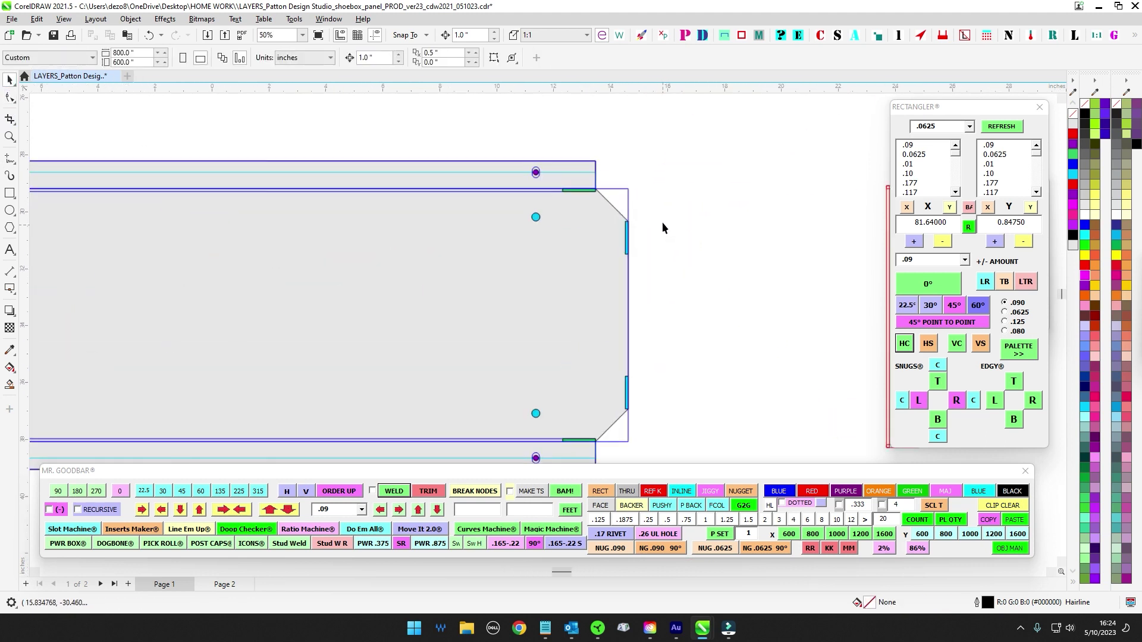
left_click_drag(614, 197, 636, 209)
scroll(615, 228, "up", 1)
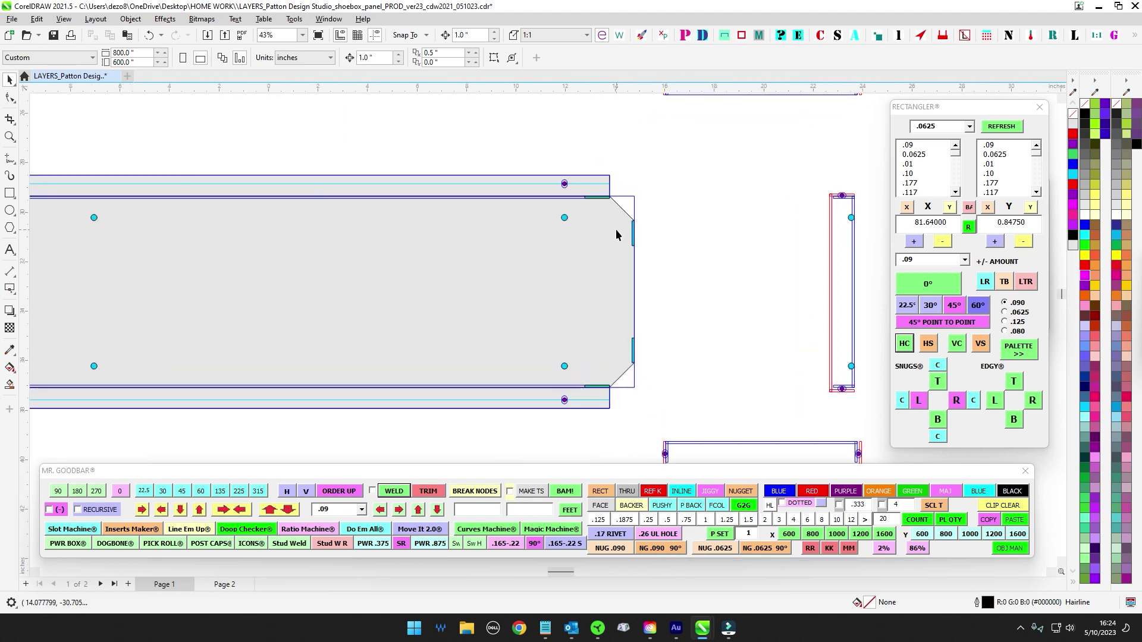
double_click(615, 229)
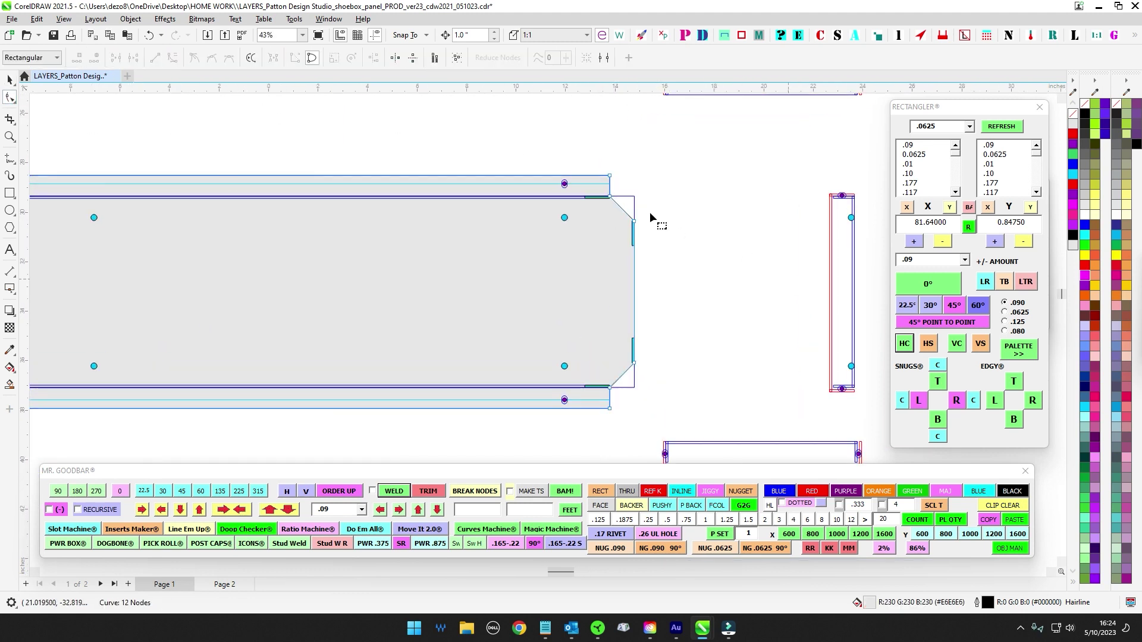
left_click_drag(671, 280, 717, 395)
key("Delete")
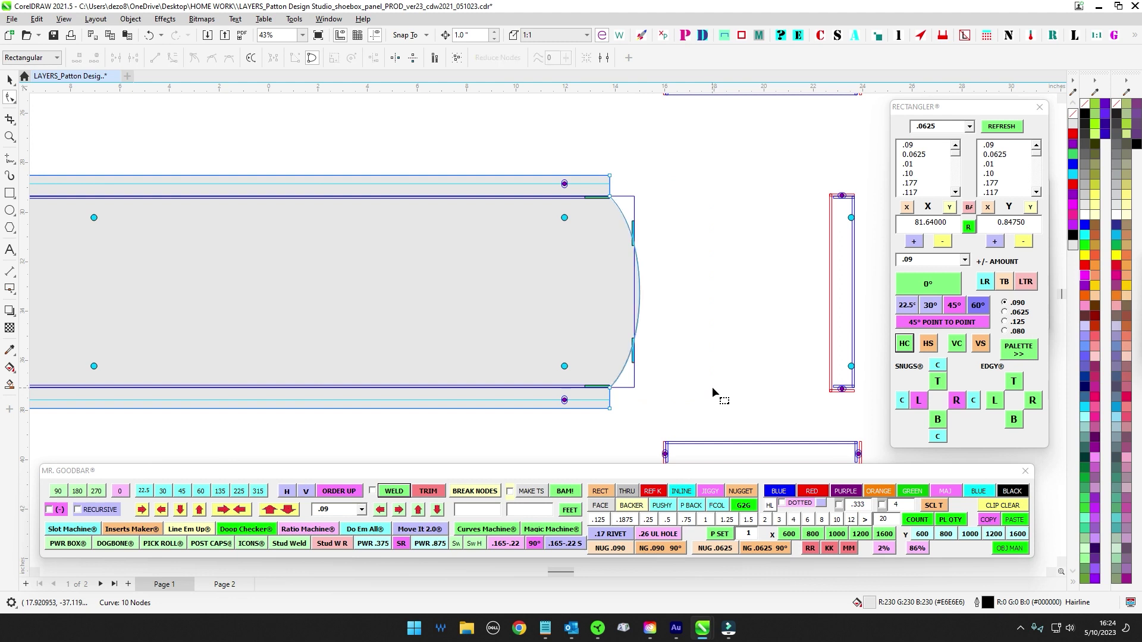
left_click_drag(597, 354, 641, 400)
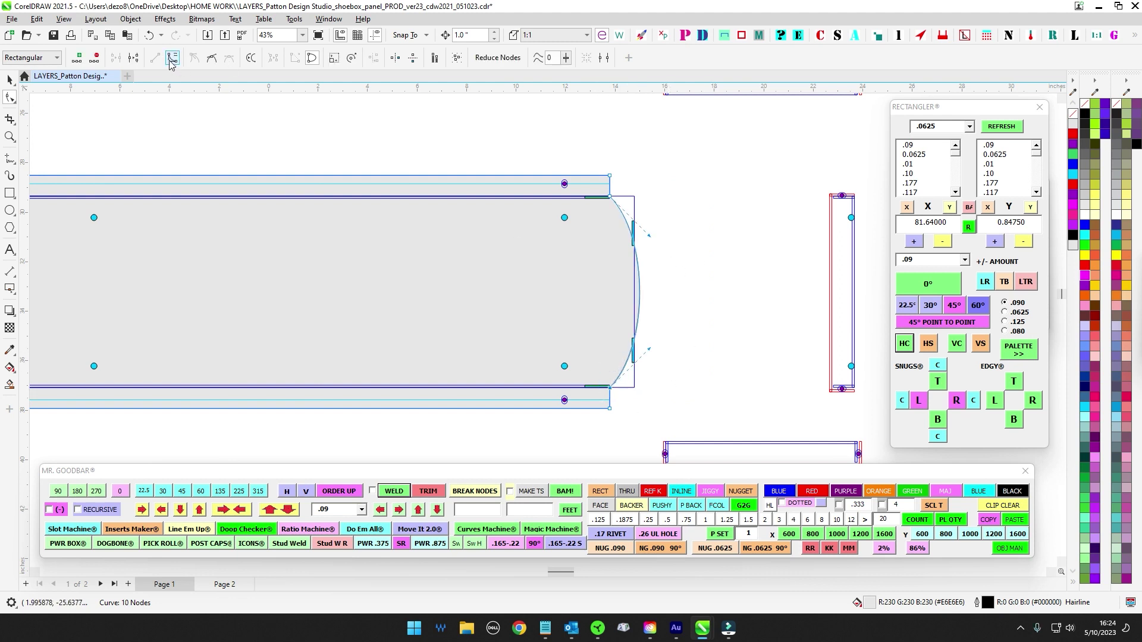
left_click(610, 197)
left_click(160, 62)
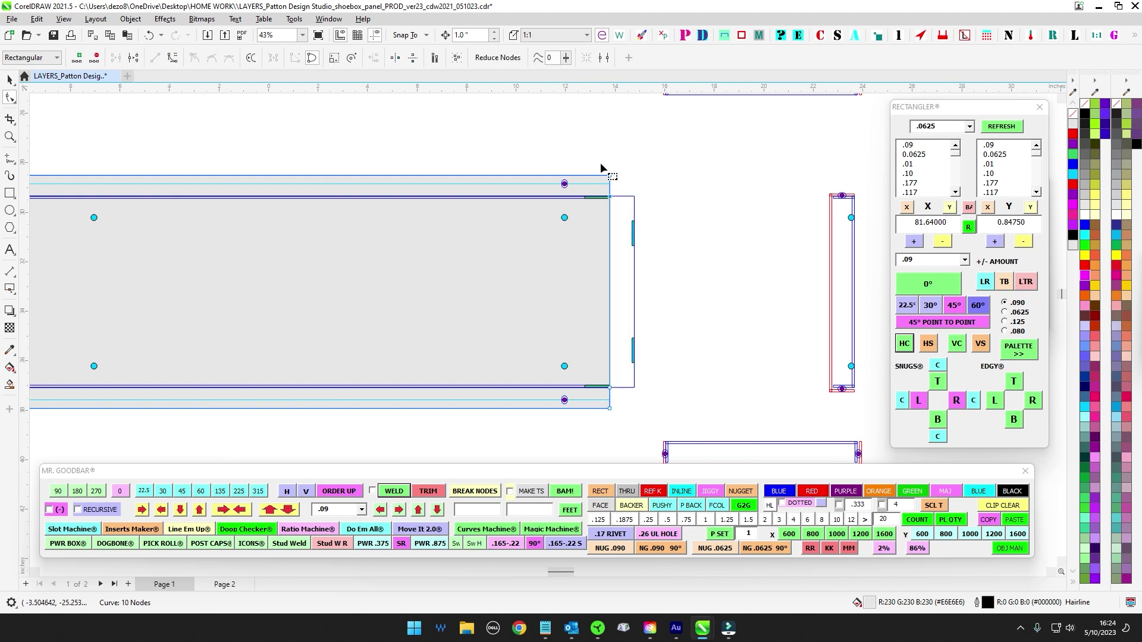
Step: Examine the chamfered corners at the left end of the welded outline
scroll(623, 202, "up", 2)
scroll(651, 232, "down", 4)
scroll(651, 229, "down", 2)
left_click_drag(200, 226, 813, 288)
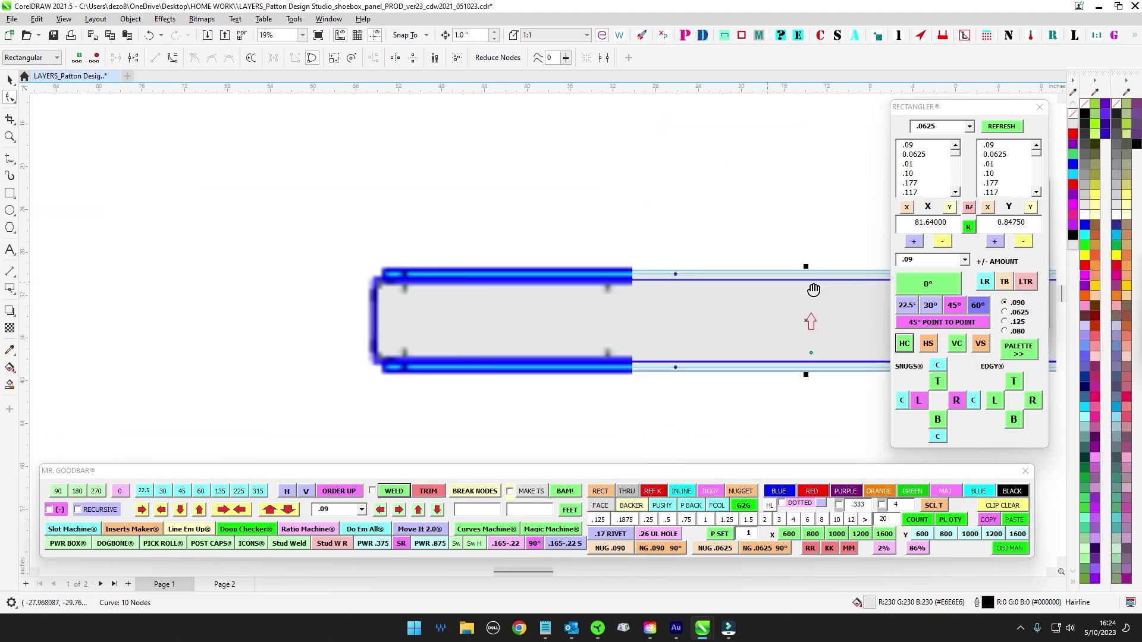
scroll(426, 278, "up", 3)
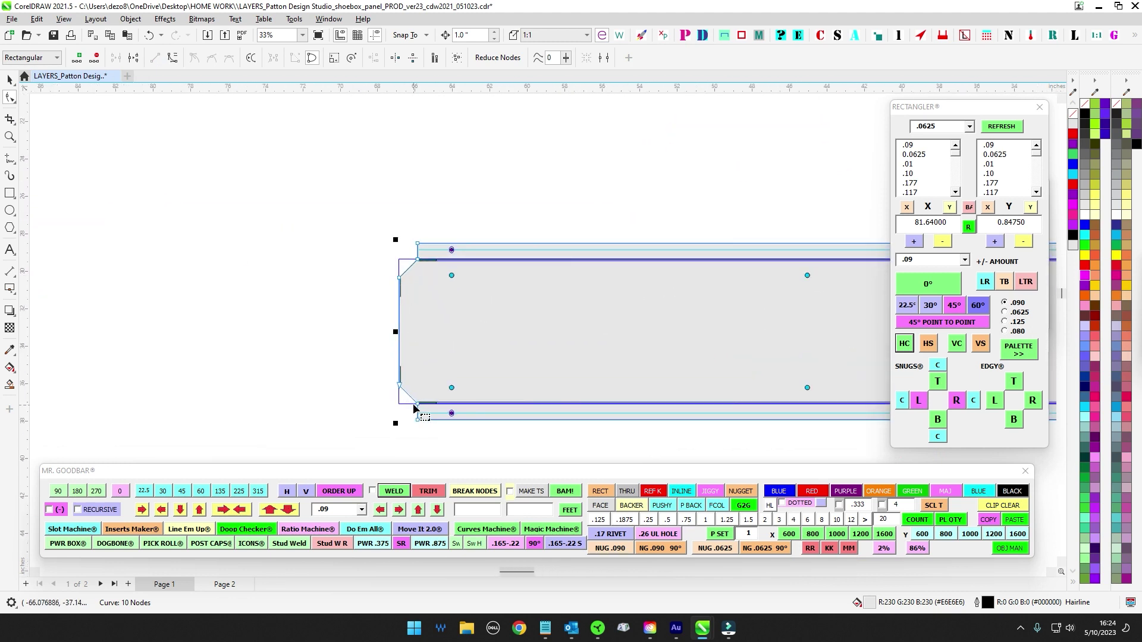
scroll(414, 267, "up", 2)
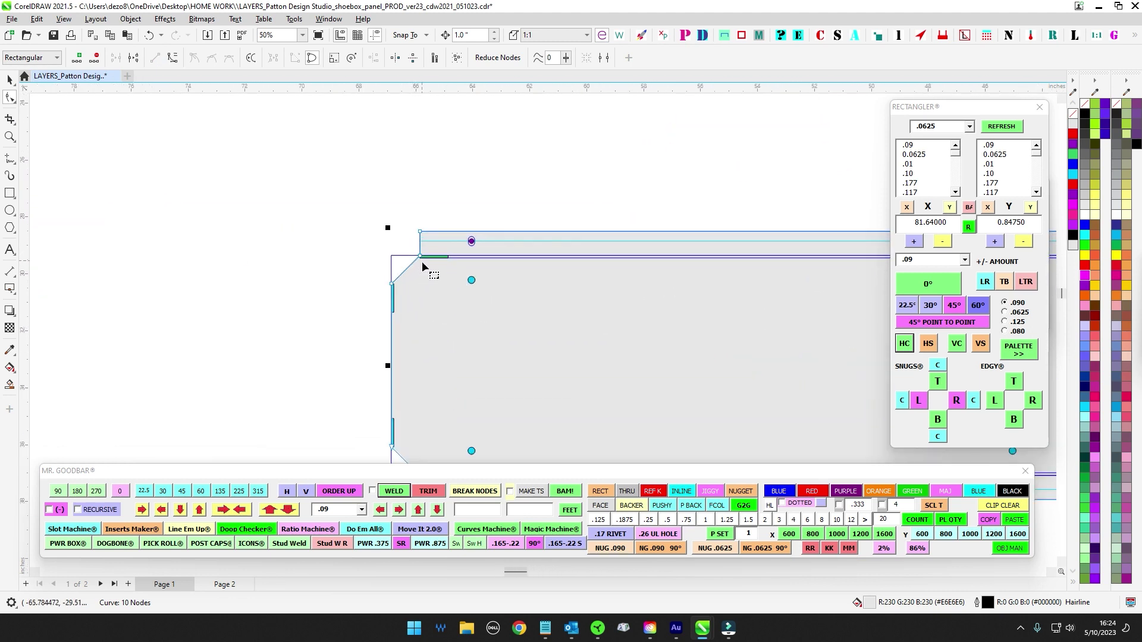
left_click_drag(422, 262, 289, 220)
scroll(290, 220, "down", 3)
left_click_drag(360, 265, 164, 288)
left_click_drag(630, 270, 370, 249)
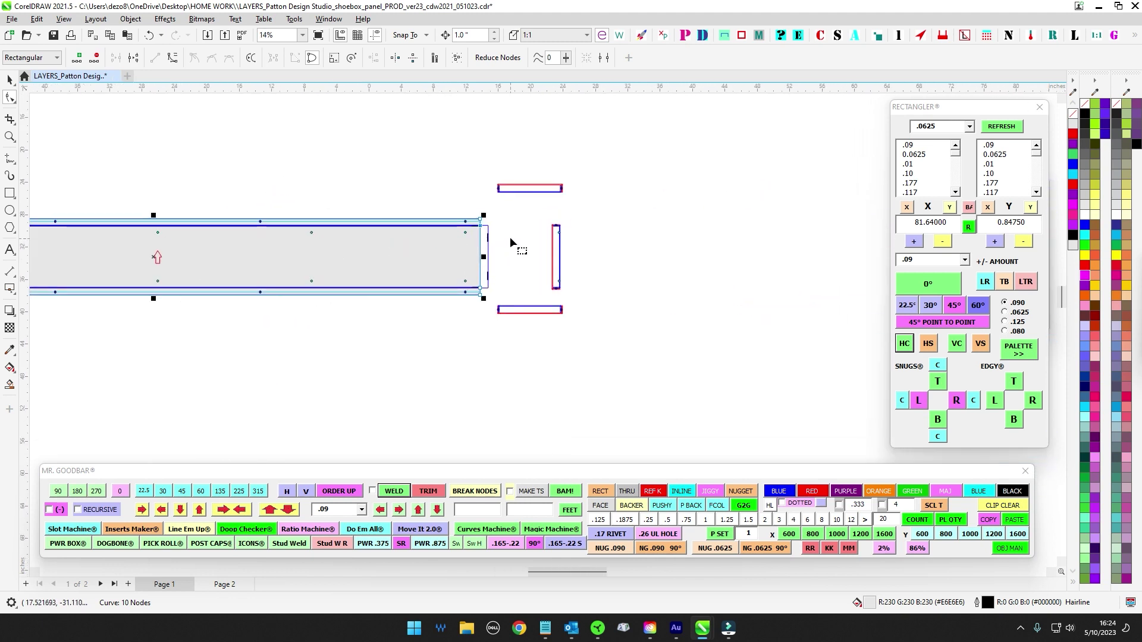
Step: Place a vertical guideline at the outer end of the green slots near the upper copy's right end
scroll(510, 238, "down", 2)
left_click_drag(486, 169, 524, 350)
scroll(549, 170, "up", 4)
scroll(506, 238, "up", 1)
left_click_drag(491, 242, 501, 247)
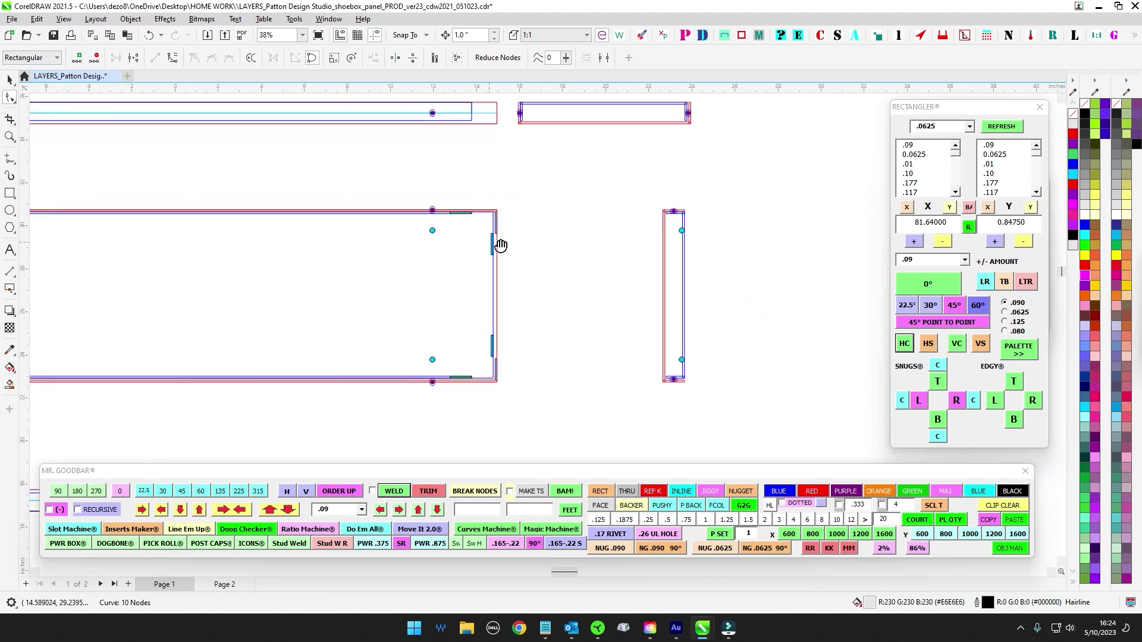
scroll(500, 245, "up", 1)
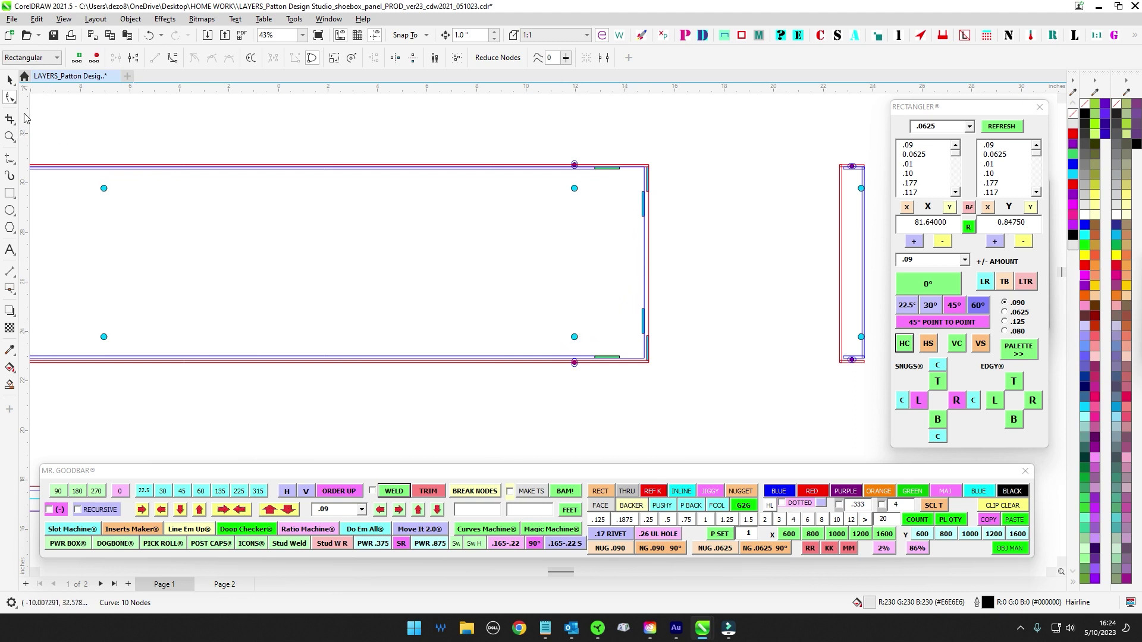
left_click_drag(27, 117, 622, 184)
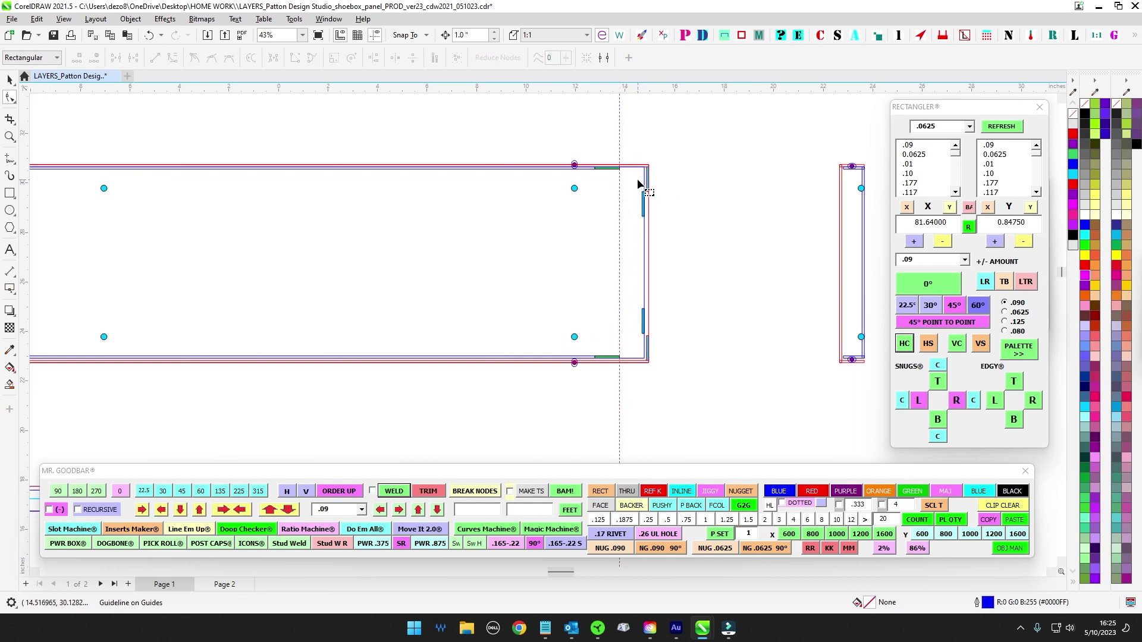
Step: Compare the right ends of the upper and middle copies against the vertical guideline
scroll(640, 184, "up", 4)
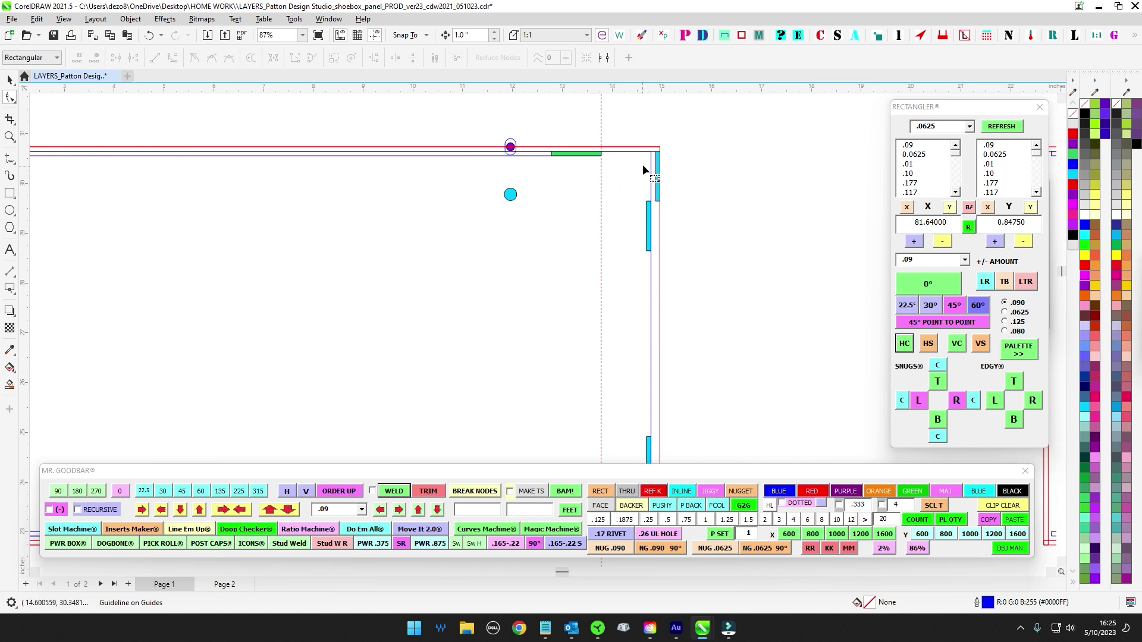
scroll(619, 175, "down", 3)
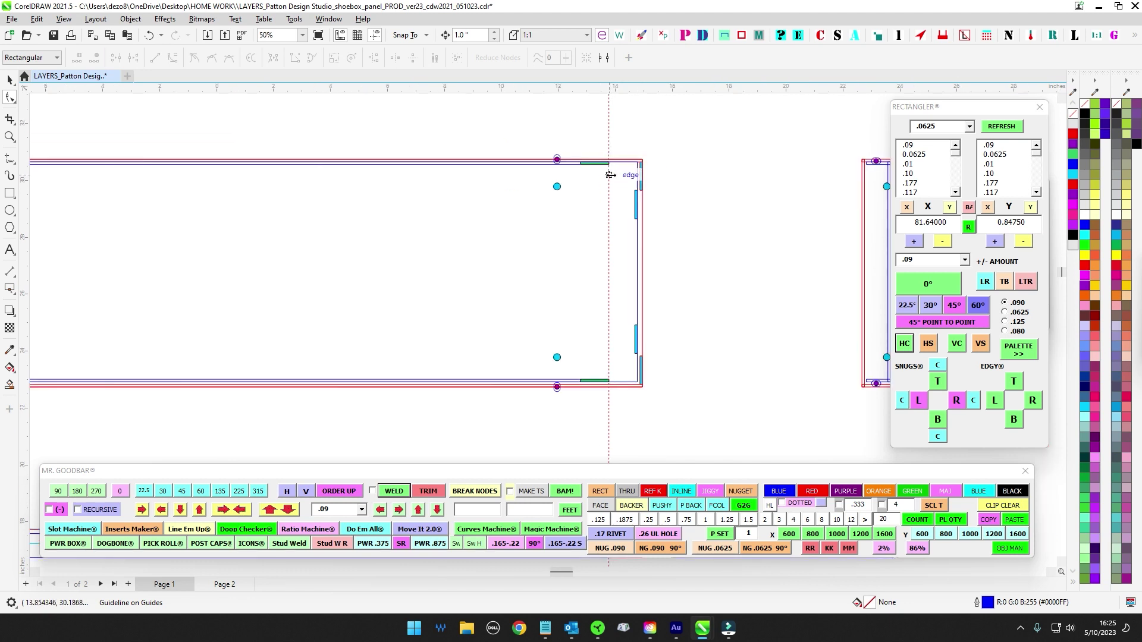
scroll(610, 174, "up", 3)
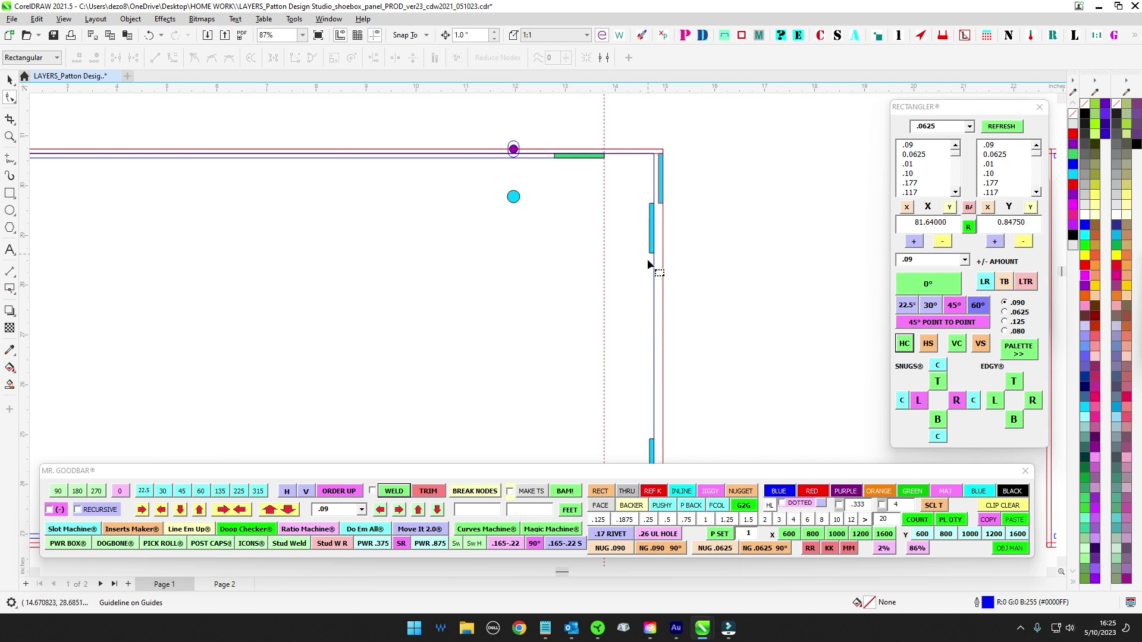
scroll(683, 280, "down", 7)
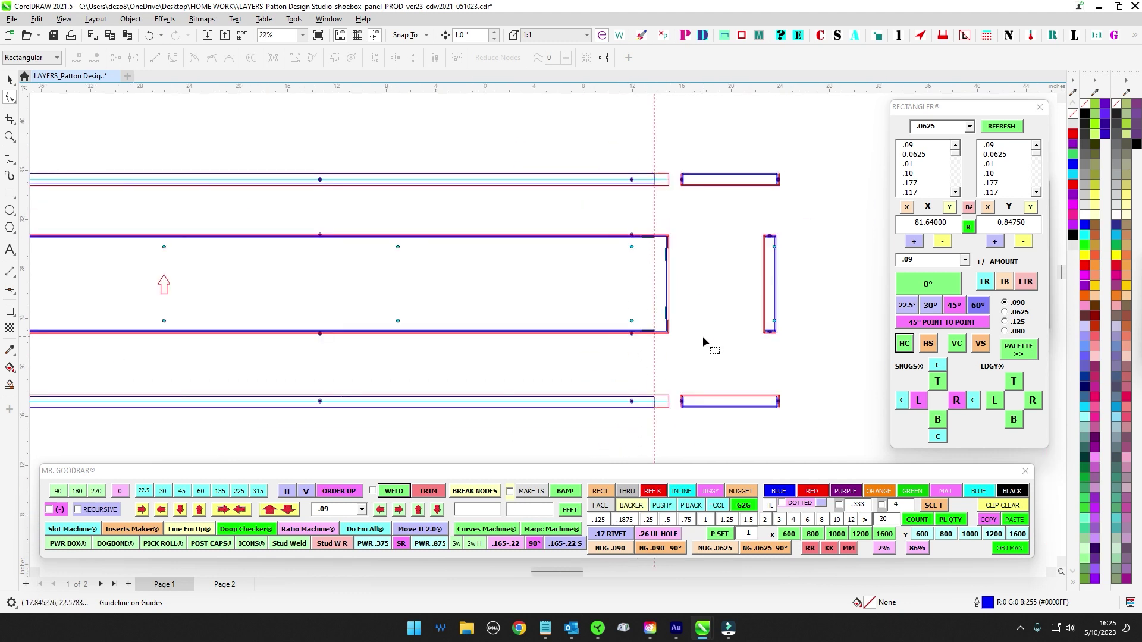
scroll(704, 337, "down", 1)
left_click_drag(713, 349, 750, 129)
left_click_drag(694, 413, 679, 188)
scroll(697, 198, "up", 2)
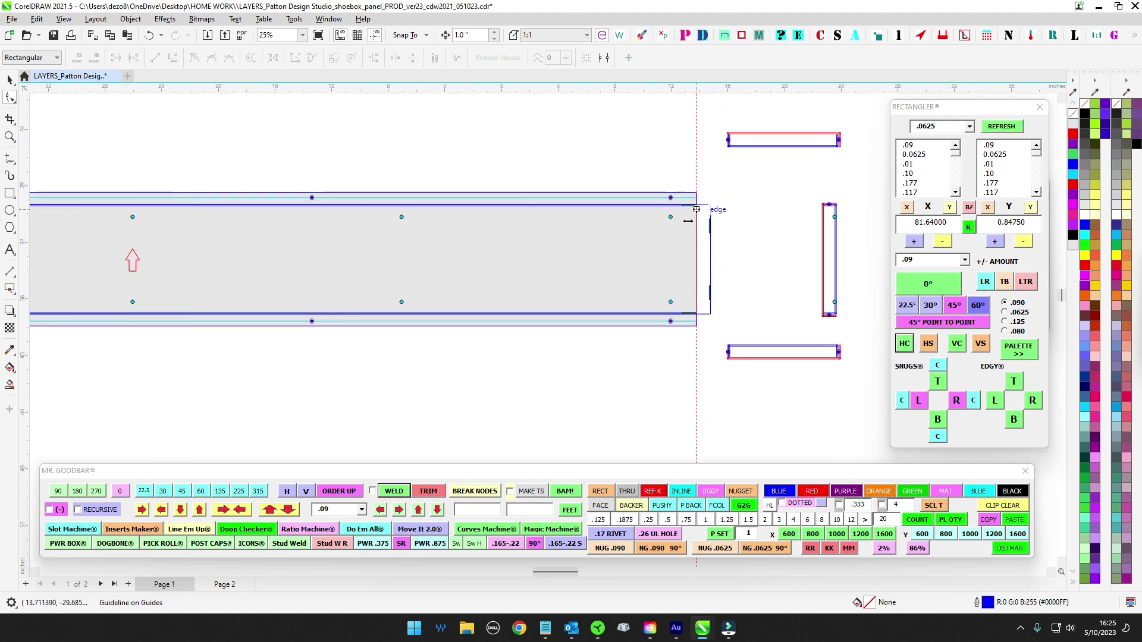
scroll(708, 215, "up", 3)
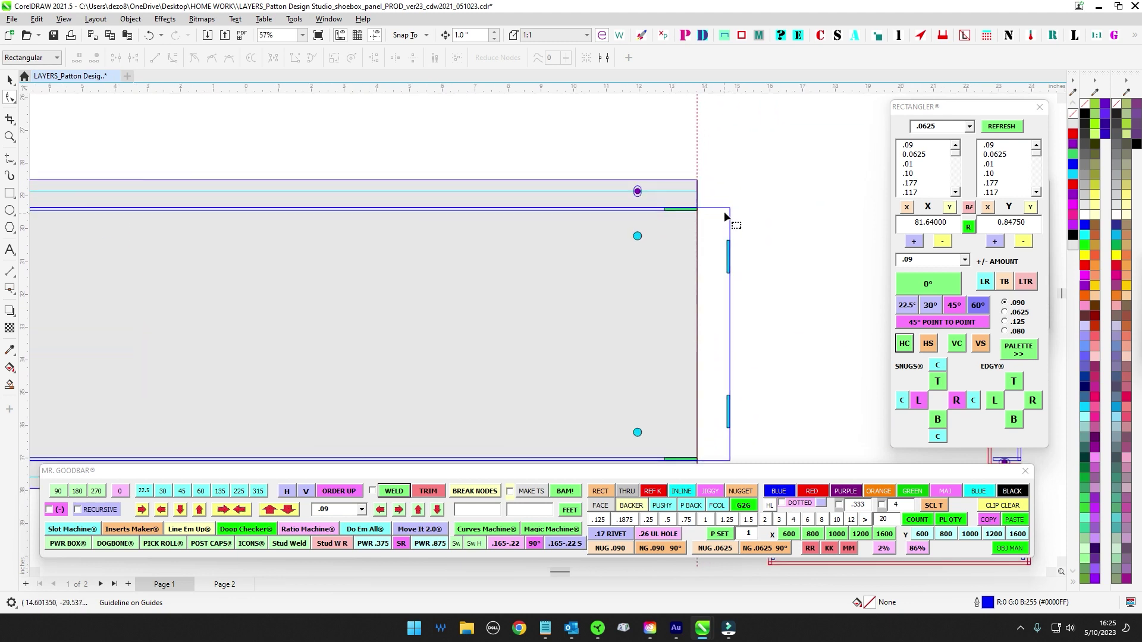
Step: Delete the two outer chamfer nodes at the left end of the welded outline and convert the resulting curve to a straight line
scroll(723, 212, "down", 3)
scroll(519, 227, "up", 1)
scroll(261, 206, "up", 2)
scroll(216, 183, "up", 1)
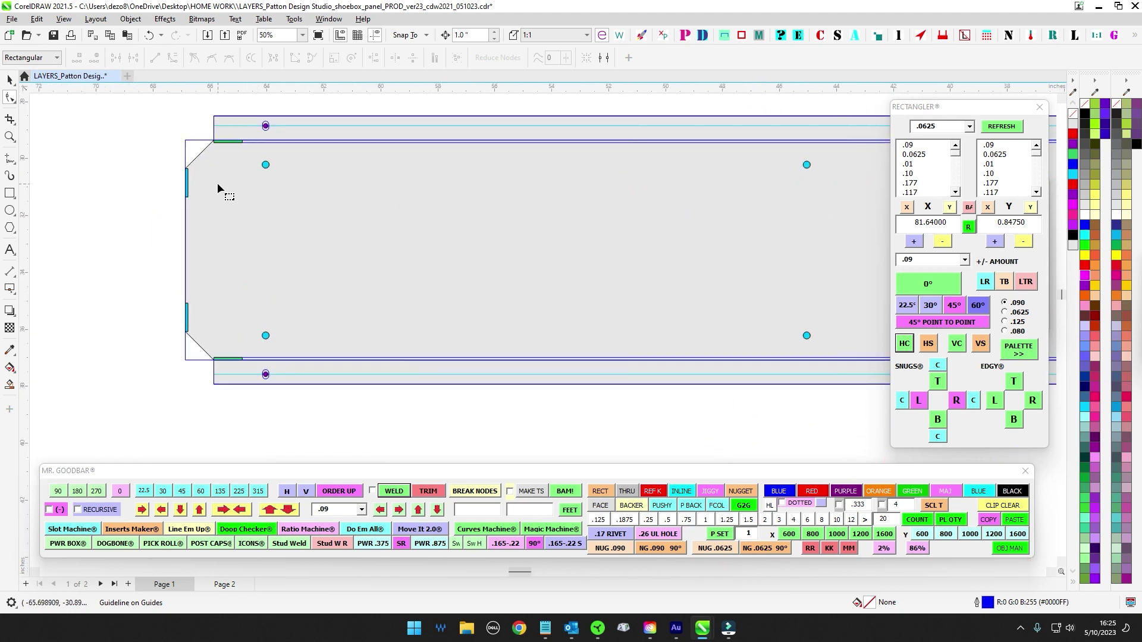
left_click(217, 184)
left_click_drag(201, 340, 230, 359)
key("Delete")
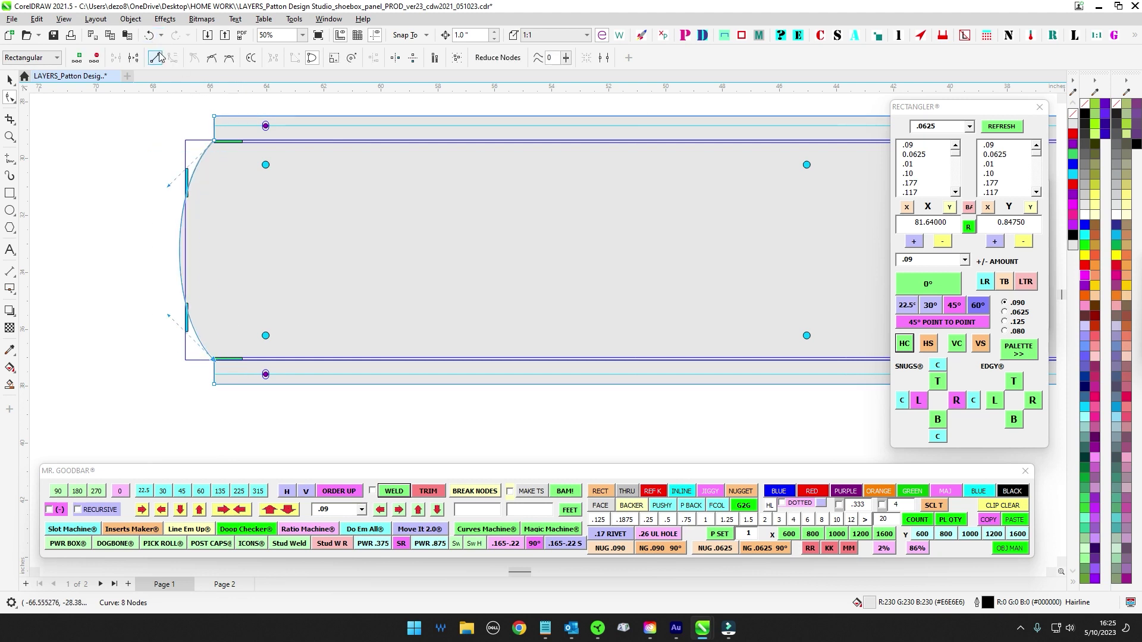
left_click(154, 57)
left_click(13, 81)
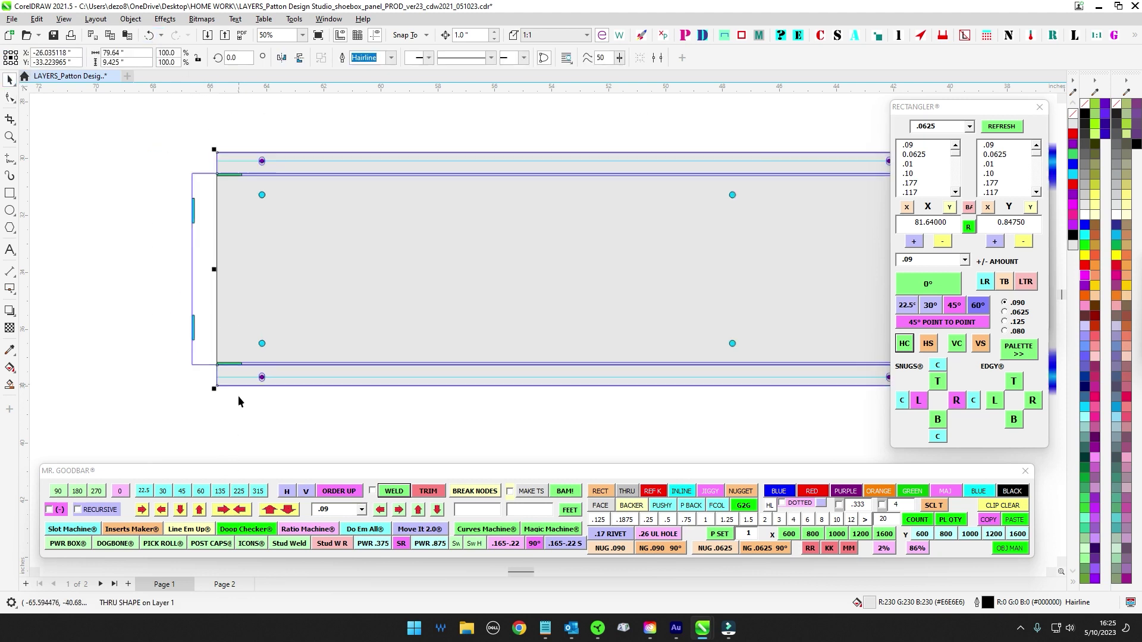
Step: Check both straightened ends of the welded outline against the panel edges and the guideline
scroll(238, 395, "down", 4)
scroll(639, 312, "up", 4)
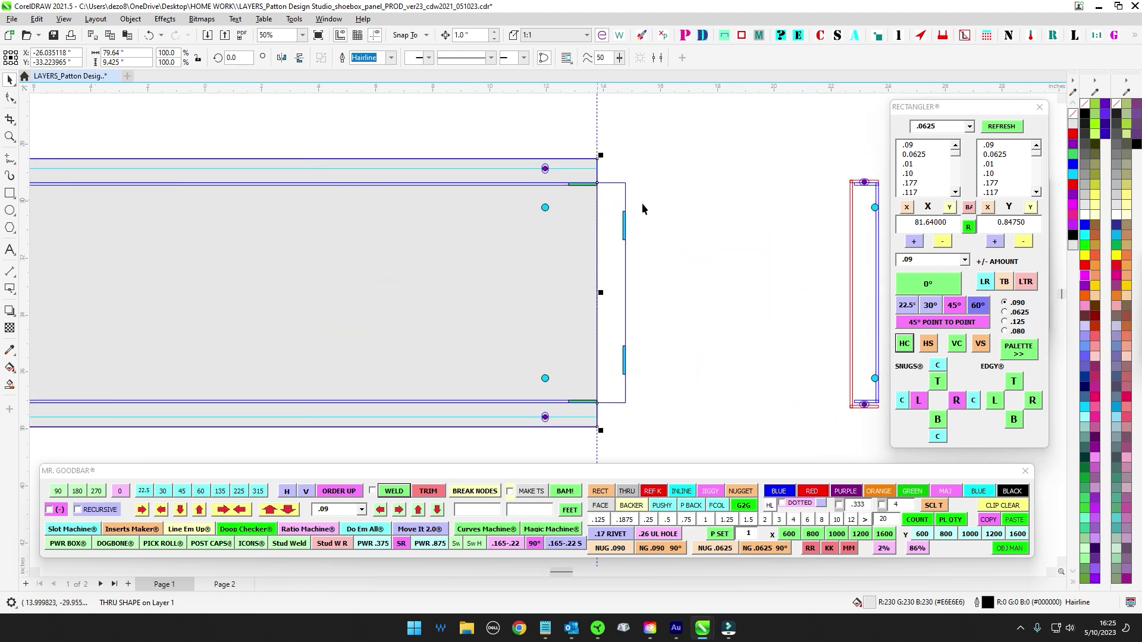
scroll(632, 197, "down", 3)
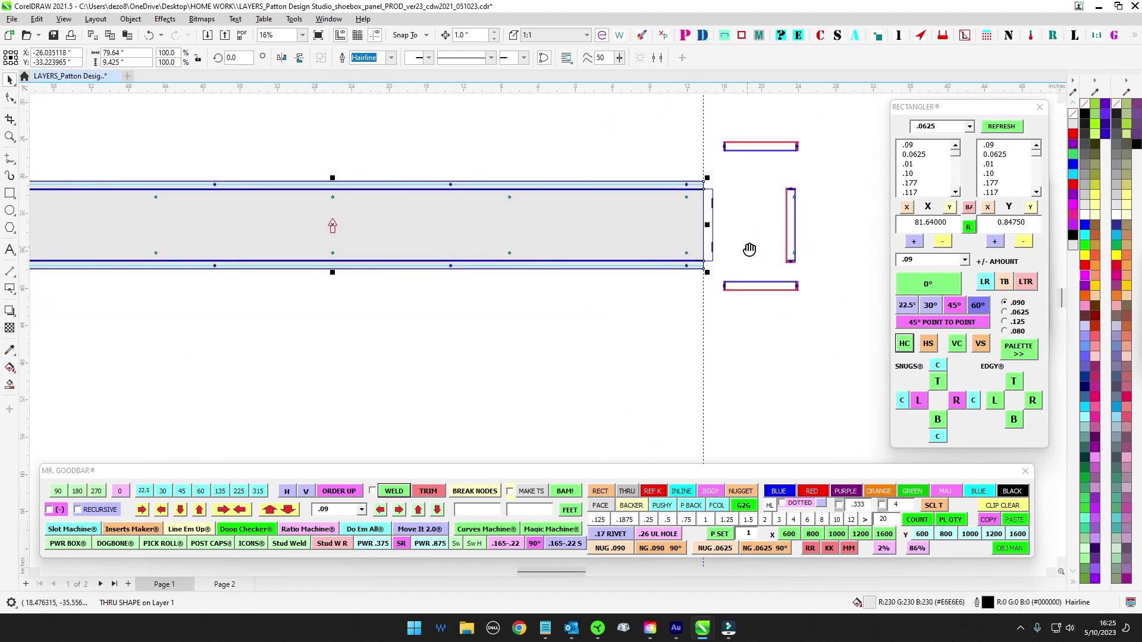
scroll(785, 252, "up", 1)
scroll(723, 336, "up", 1)
left_click_drag(723, 336, 597, 397)
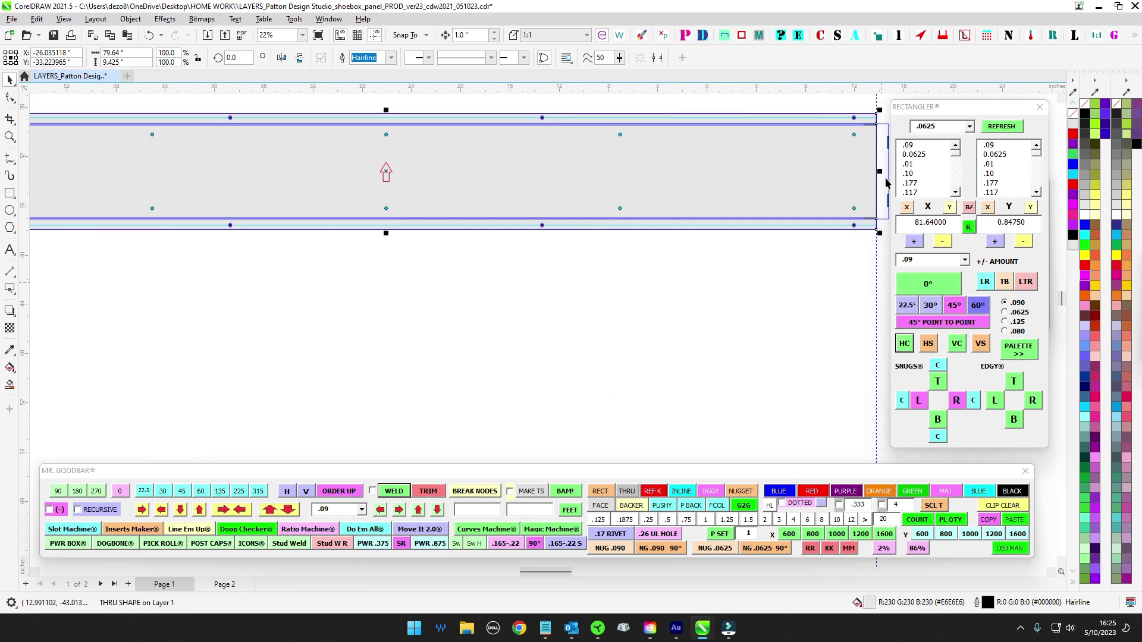
left_click_drag(739, 268, 572, 347)
scroll(743, 205, "up", 1)
Step: Delete the vertical guideline at the right end of the middle copy
left_click(702, 238)
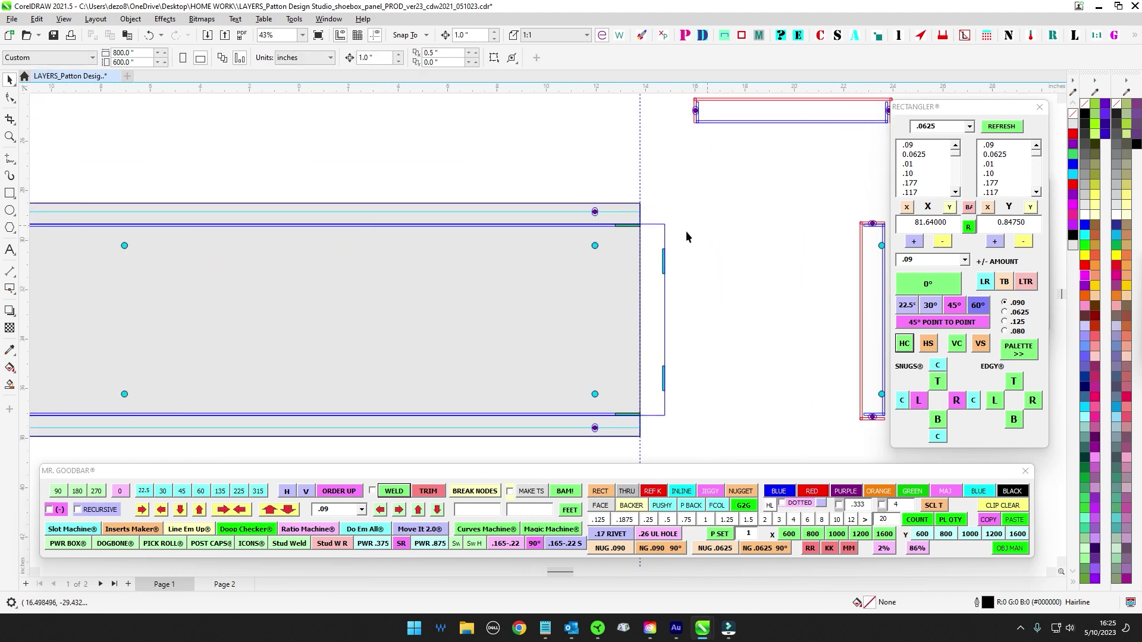
scroll(672, 202, "down", 1)
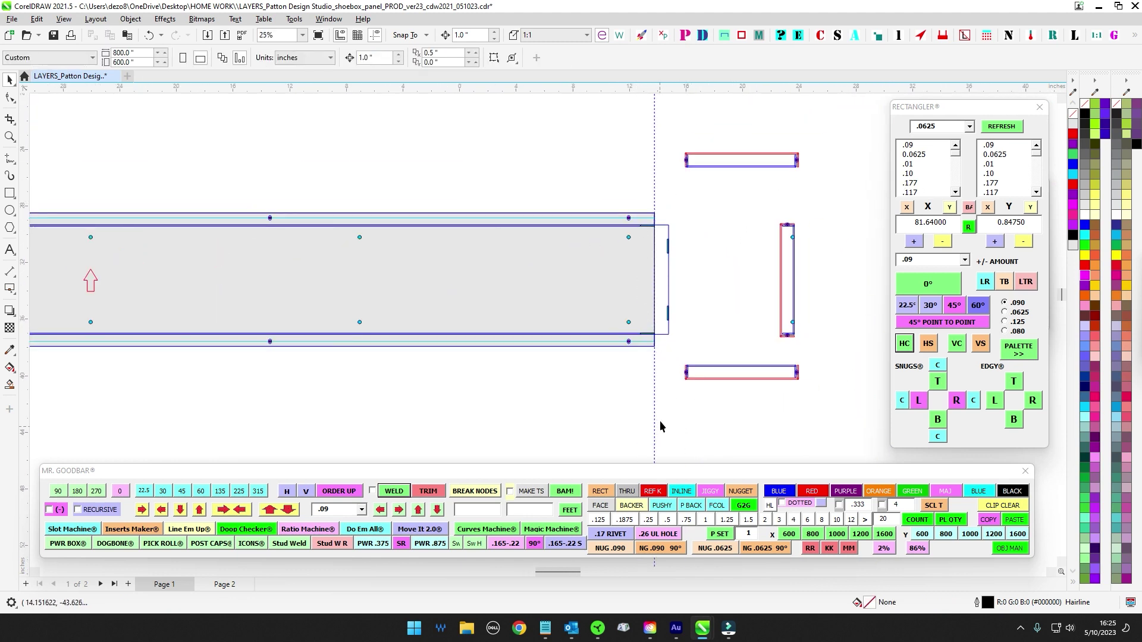
scroll(673, 270, "up", 2)
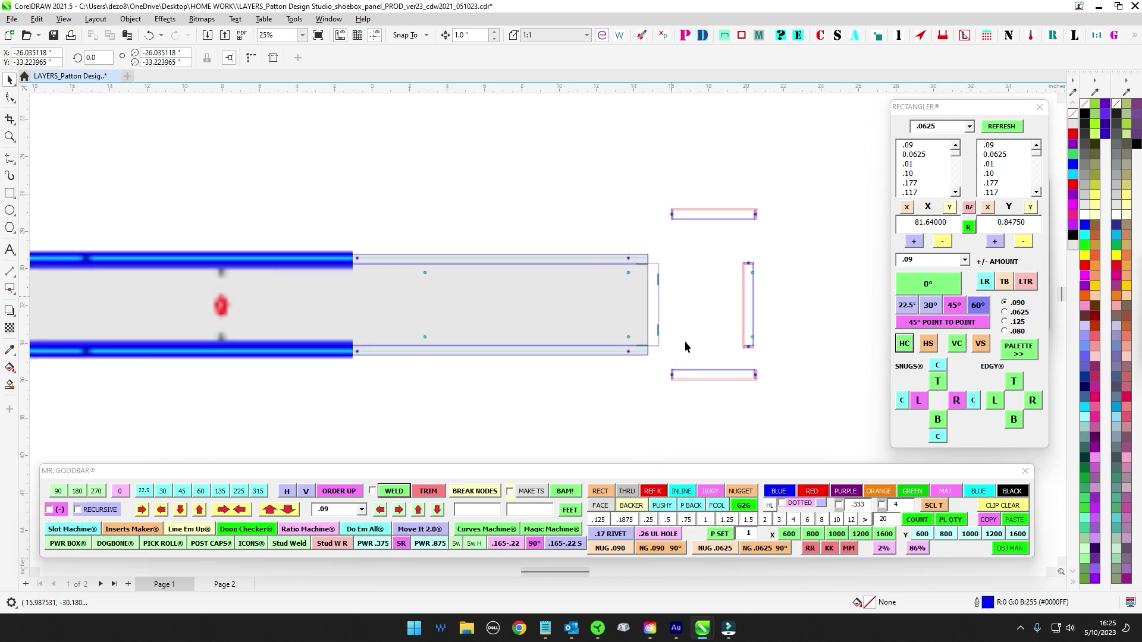
Step: Select the lower copy's panel and side strips and create a grey-filled thru shape behind them
scroll(685, 346, "down", 5)
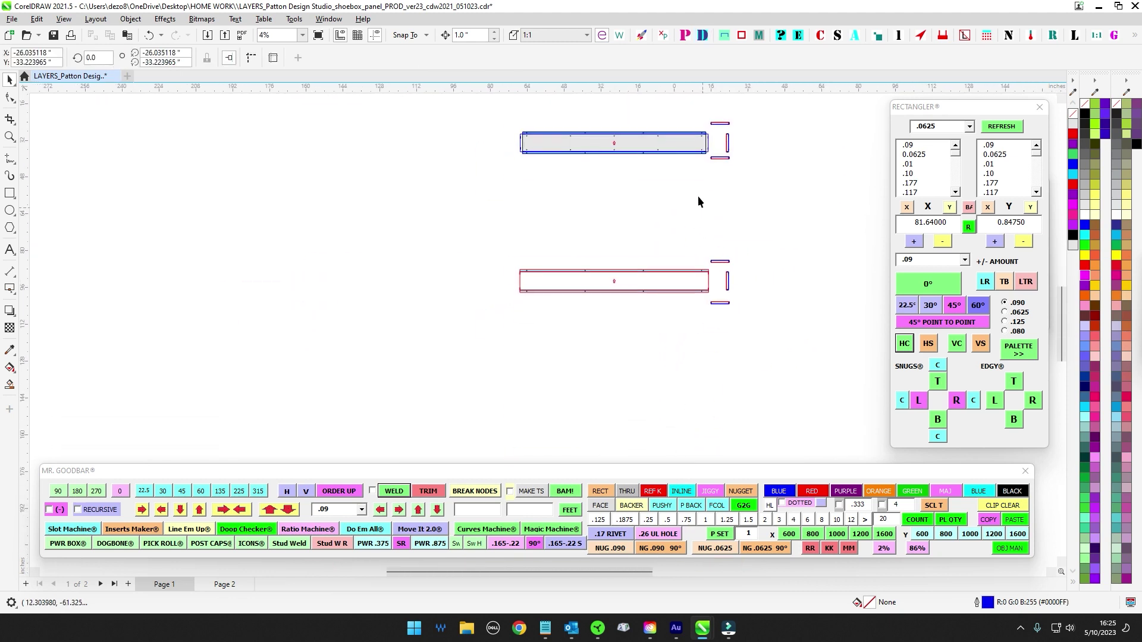
scroll(655, 226, "up", 2)
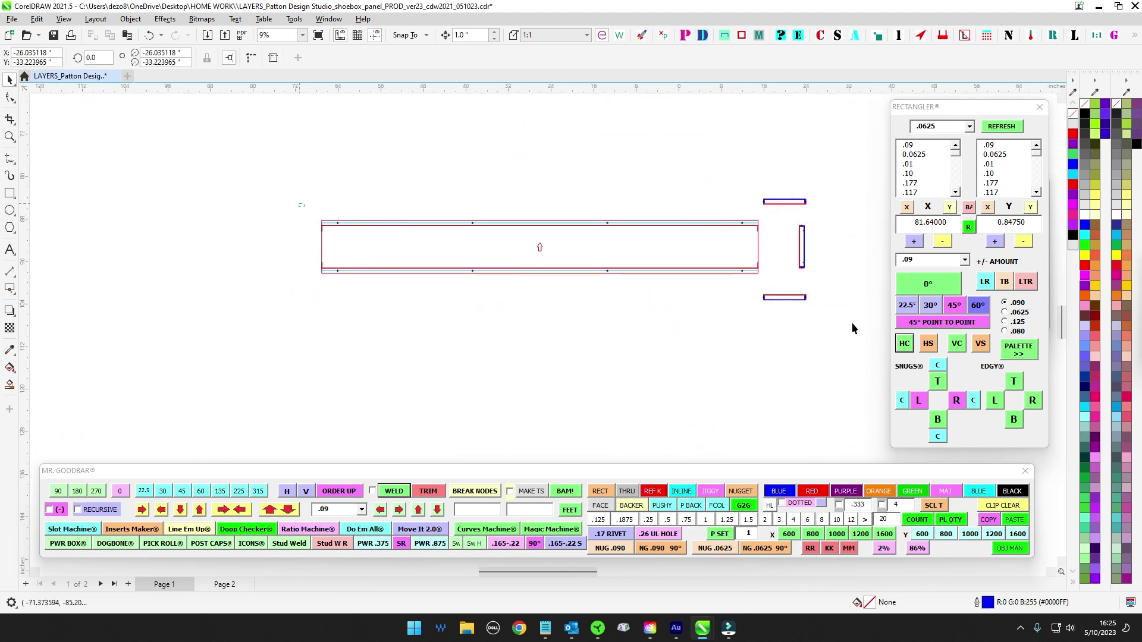
left_click_drag(762, 296, 763, 296)
scroll(773, 283, "up", 1)
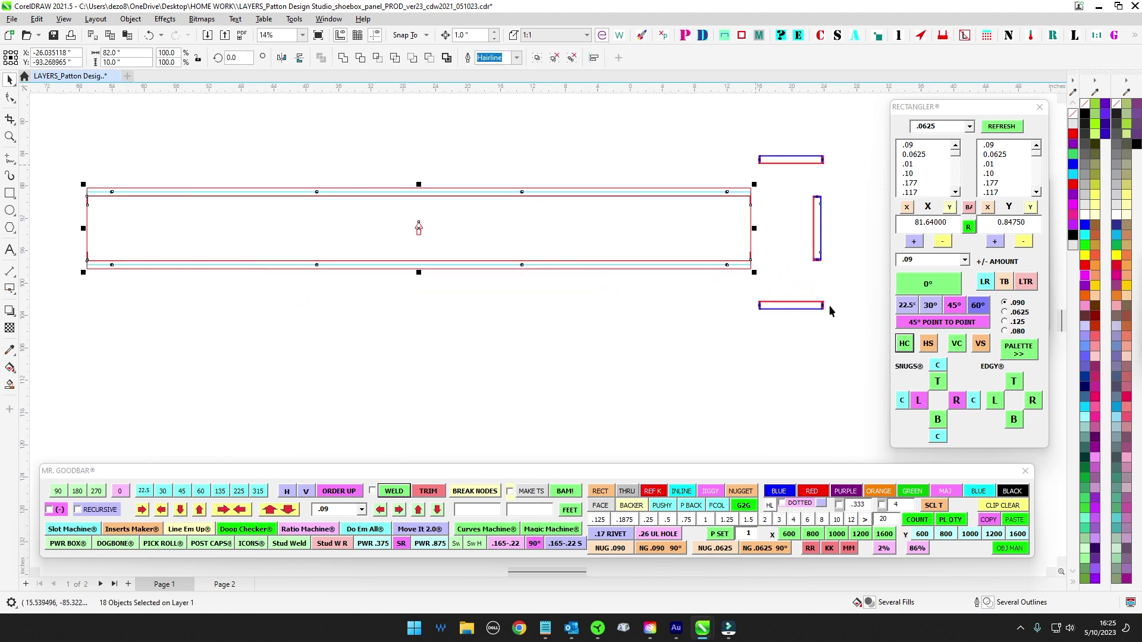
left_click(130, 54)
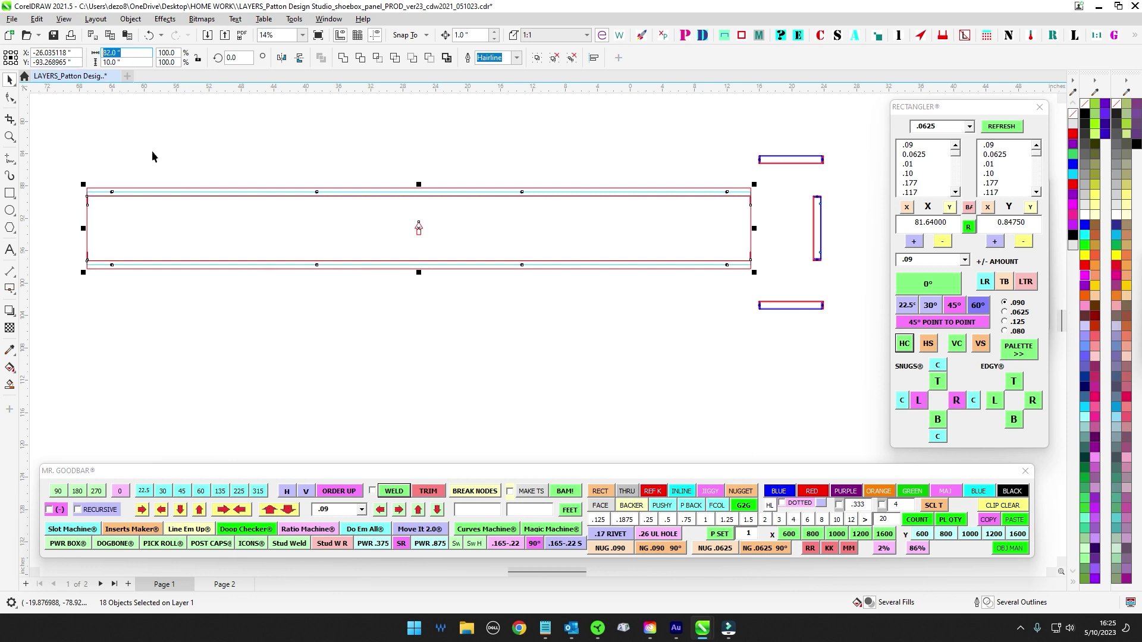
left_click(531, 492)
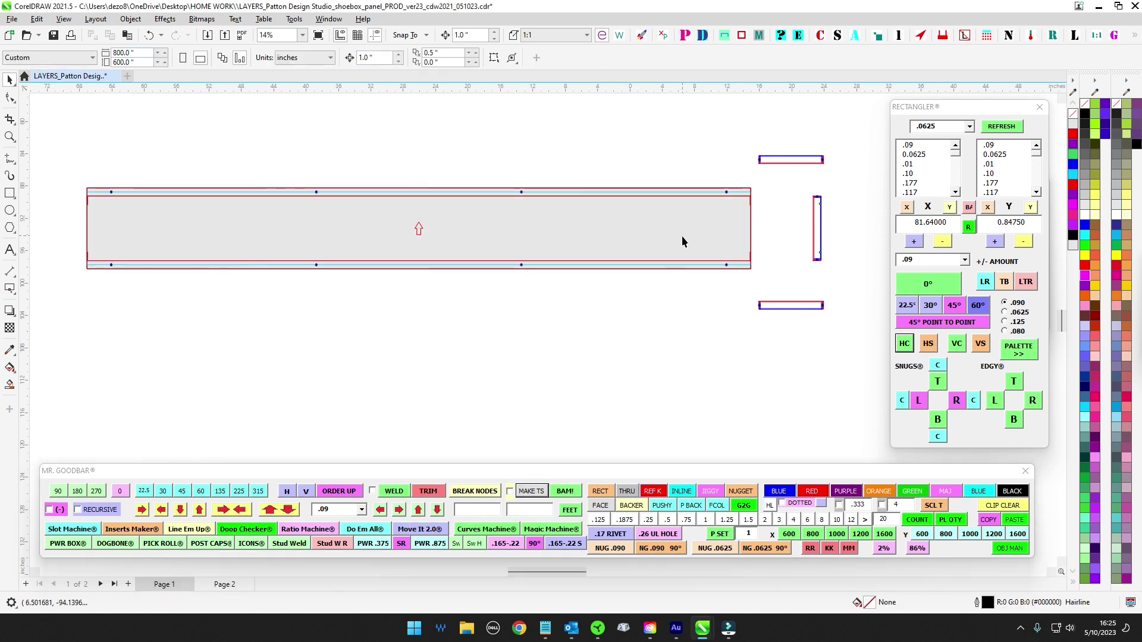
left_click(577, 372)
Step: Delete the two cyan slots at the right end of the middle copy
scroll(783, 204, "down", 3)
left_click_drag(710, 168, 682, 322)
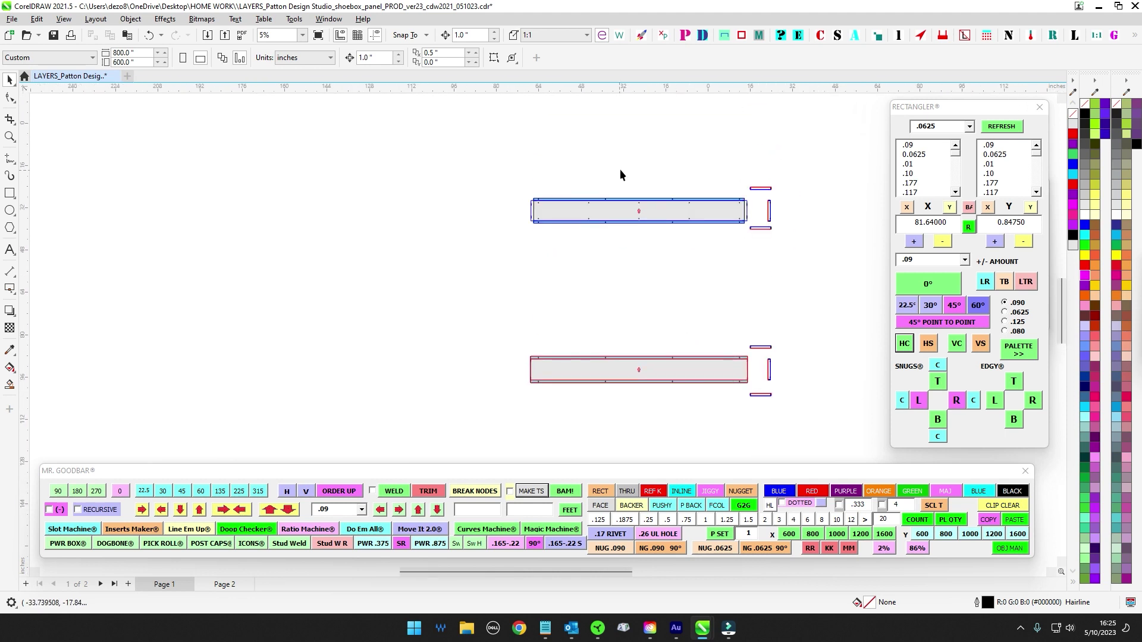
scroll(742, 242, "up", 3)
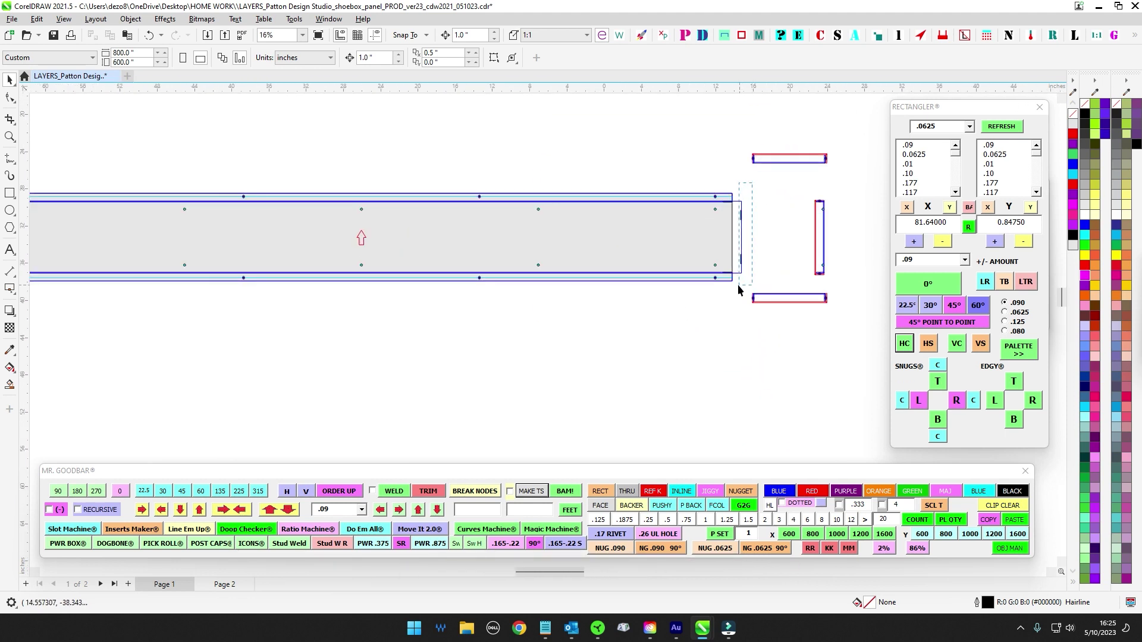
scroll(750, 315, "down", 1)
scroll(772, 250, "up", 3)
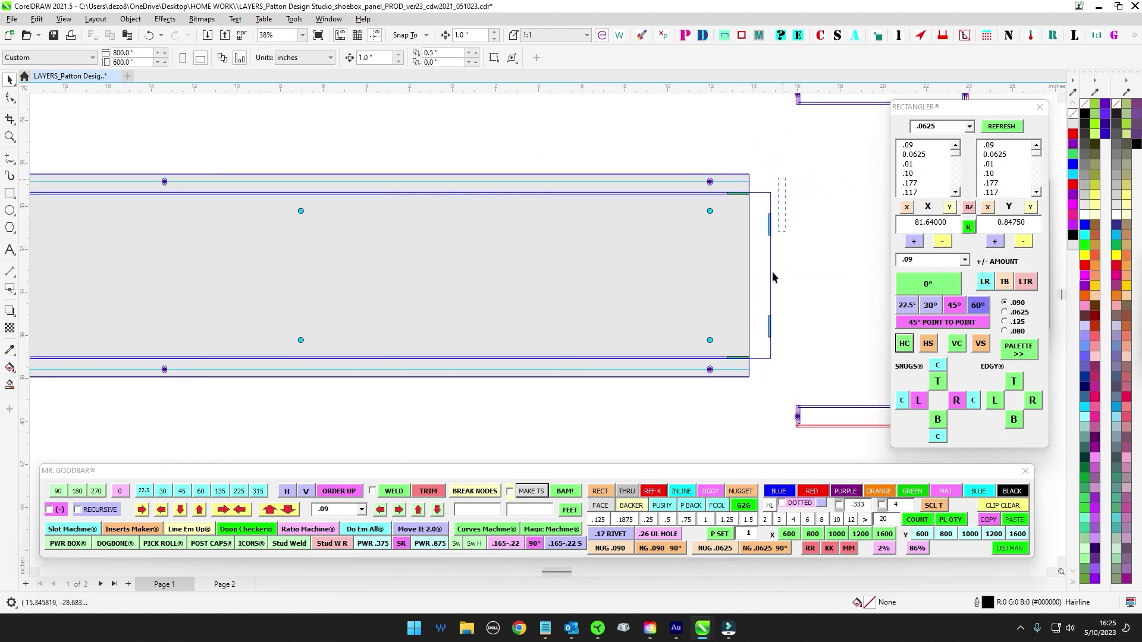
key("Delete")
Step: Select the middle copy's blue 81.64 by 7.73 inch rectangle and create a 5/32-bit scribe line along its top edge
left_click(771, 231)
scroll(771, 230, "down", 2)
scroll(751, 168, "down", 1)
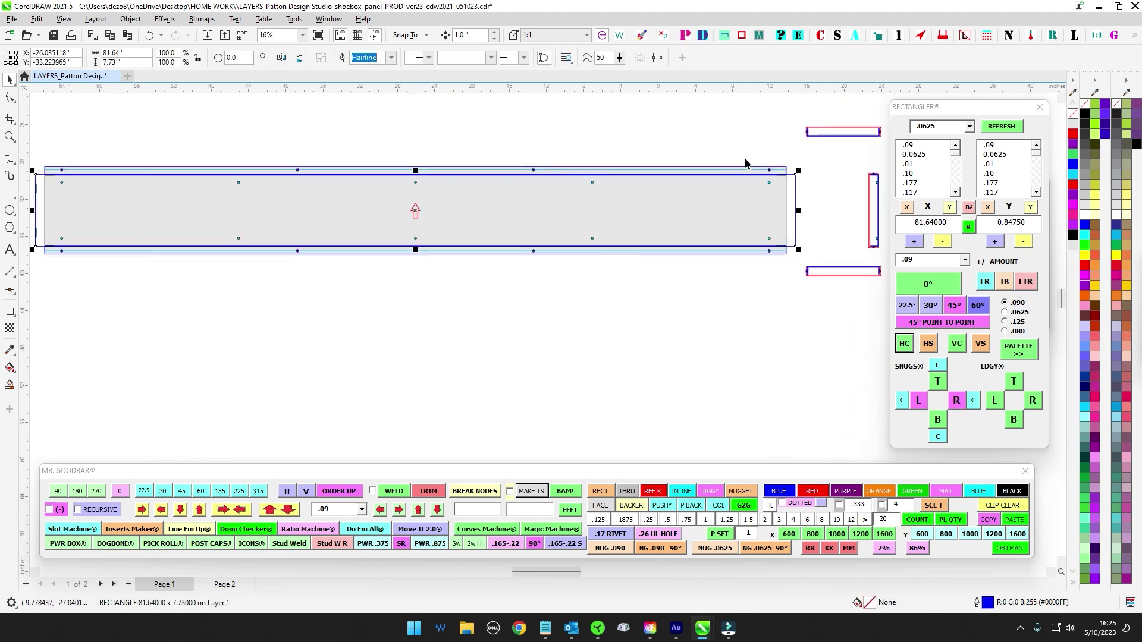
scroll(243, 173, "left", 3)
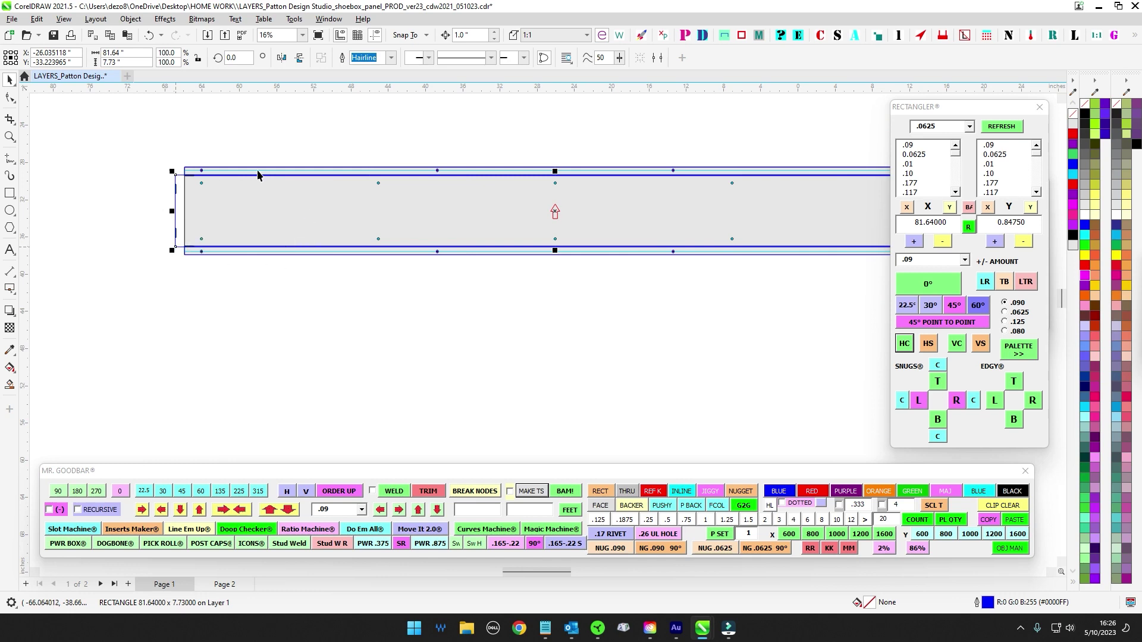
scroll(184, 198, "up", 2)
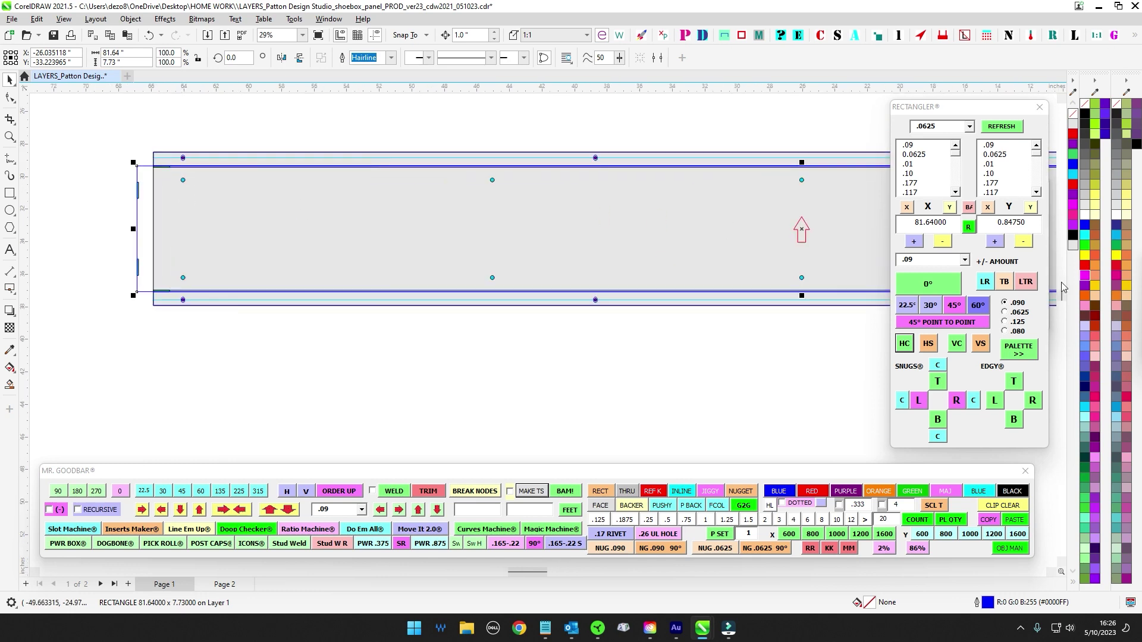
left_click(558, 531)
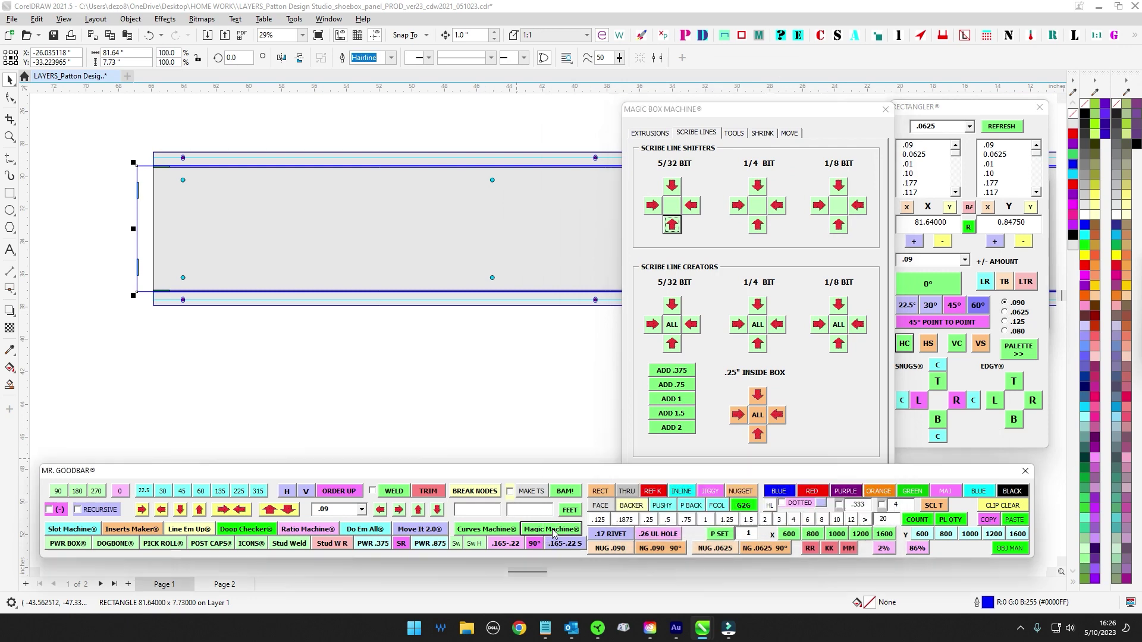
left_click_drag(736, 107, 639, 79)
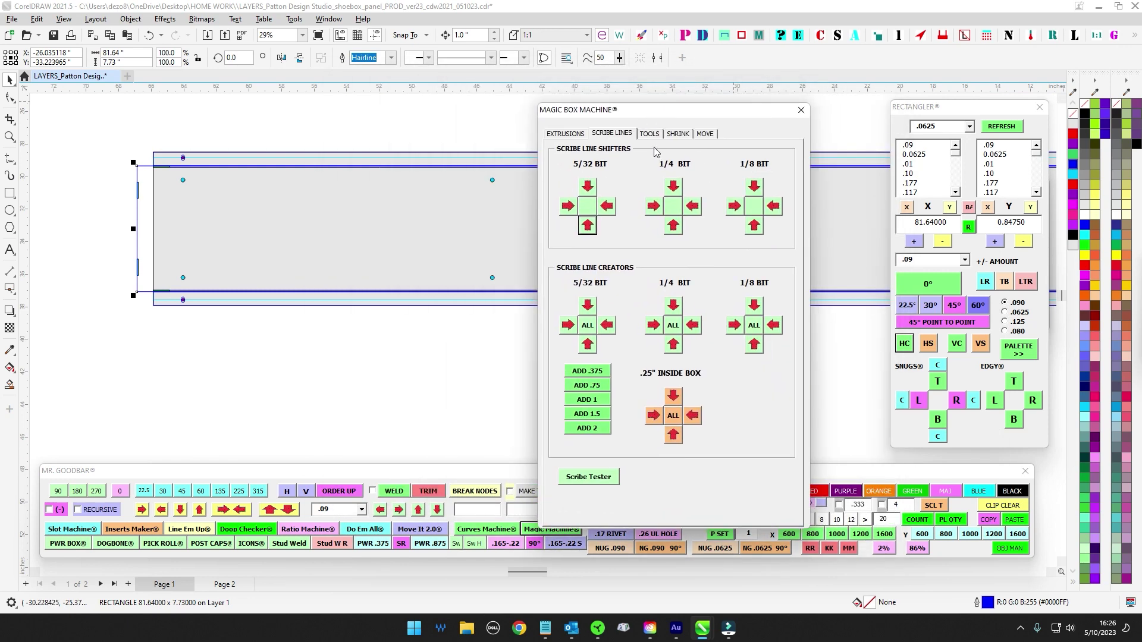
left_click_drag(662, 101, 874, 109)
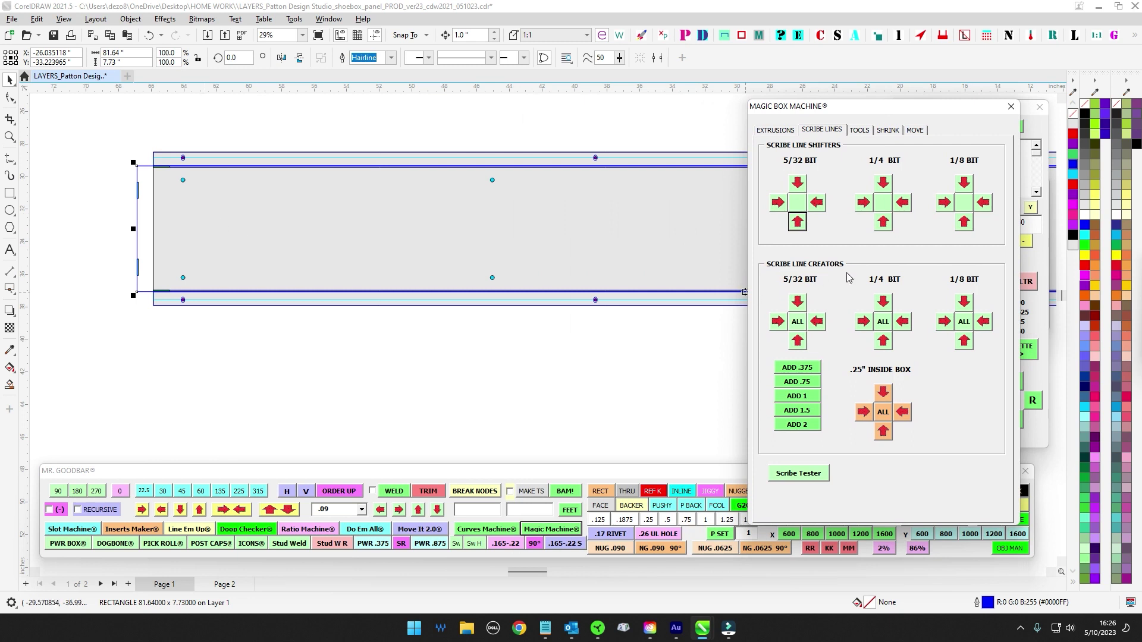
left_click(797, 303)
scroll(153, 162, "up", 5)
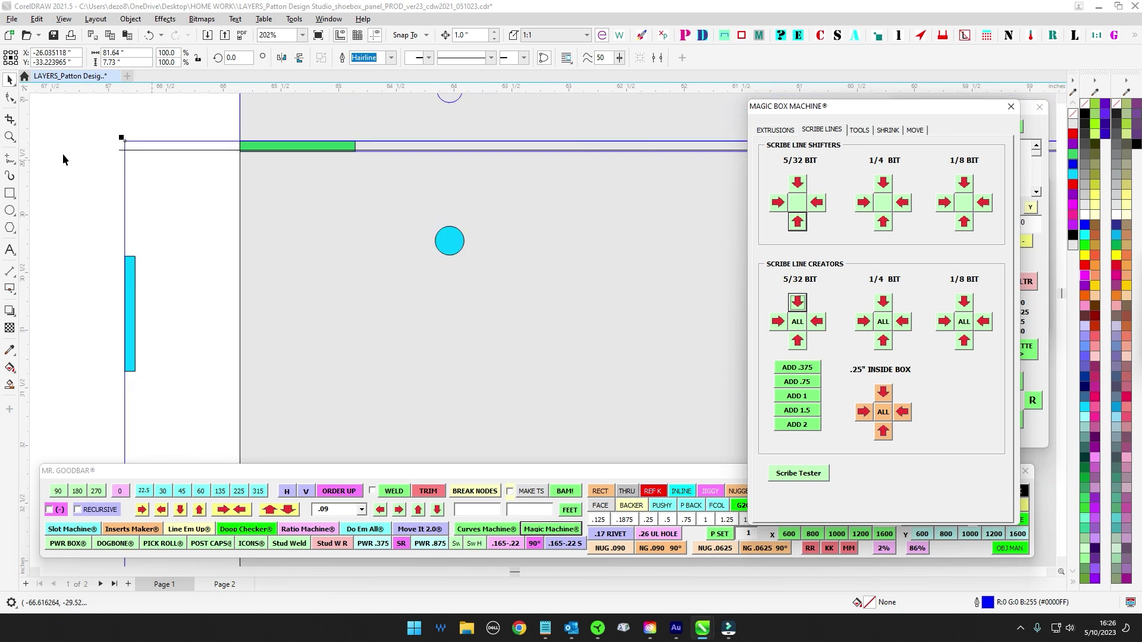
Step: Create a matching 5/32-bit scribe line along the bottom edge of the blue rectangle
scroll(153, 164, "down", 1)
left_click_drag(177, 228, 173, 91)
left_click(797, 340)
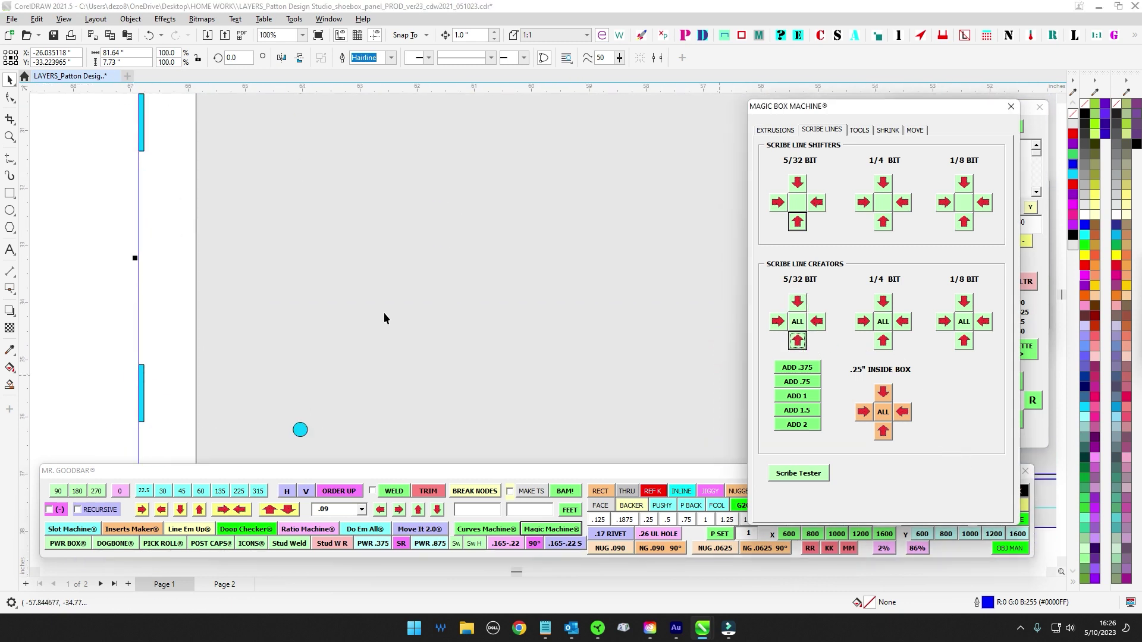
scroll(384, 313, "up", 3)
scroll(249, 331, "down", 6)
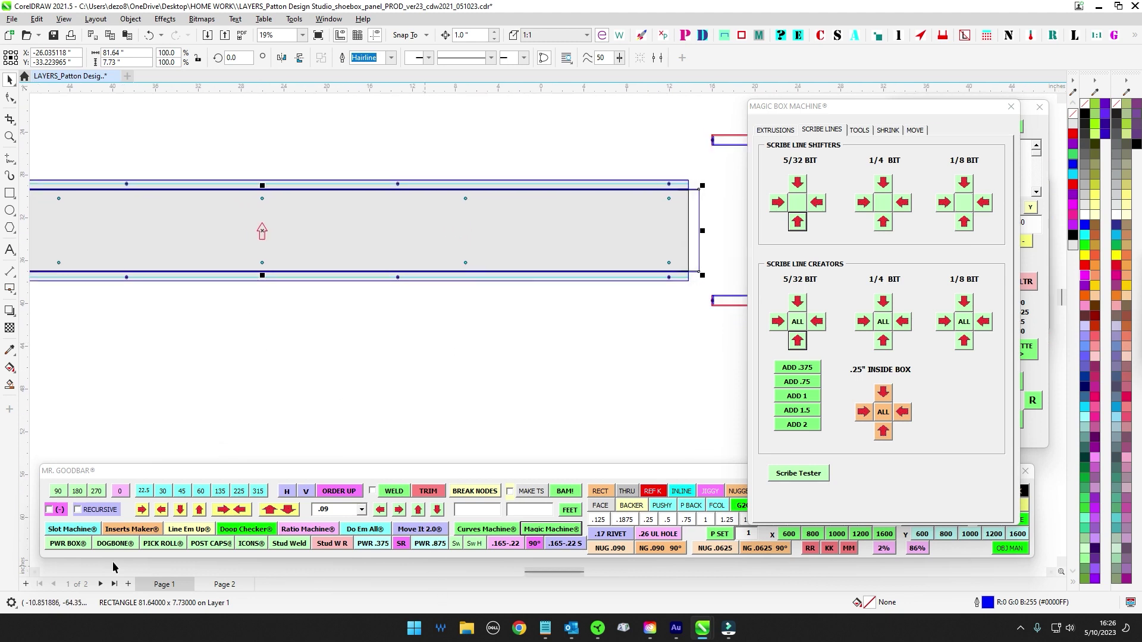
Step: Examine the upper scribe line at the right end of the middle copy against the rectangle and green strip edges
left_click(351, 381)
scroll(488, 230, "up", 6)
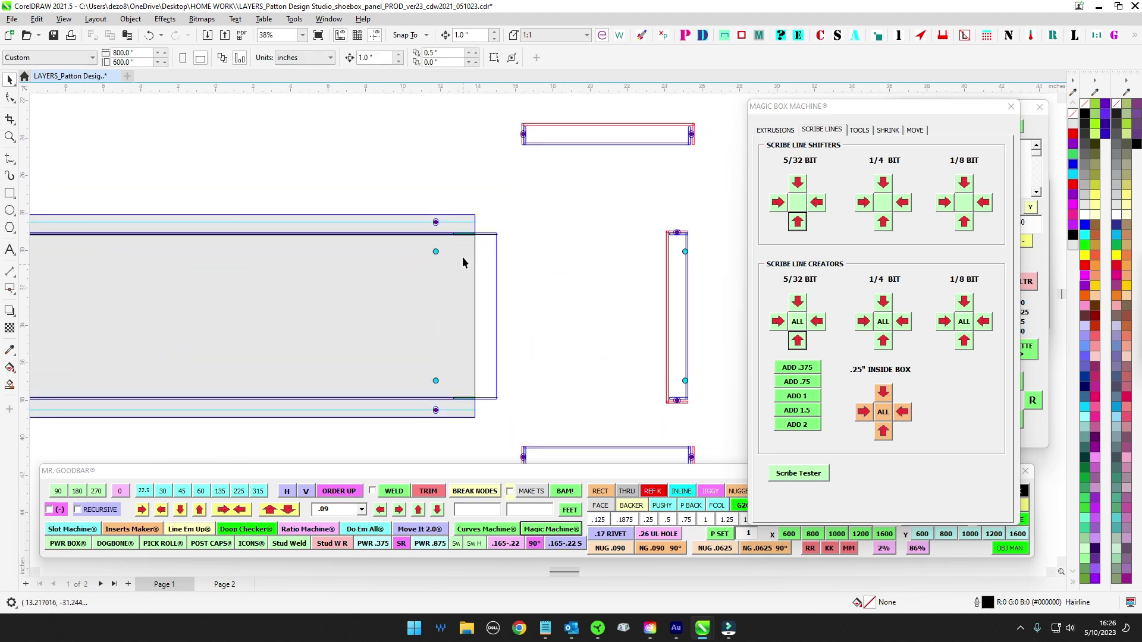
left_click(490, 225)
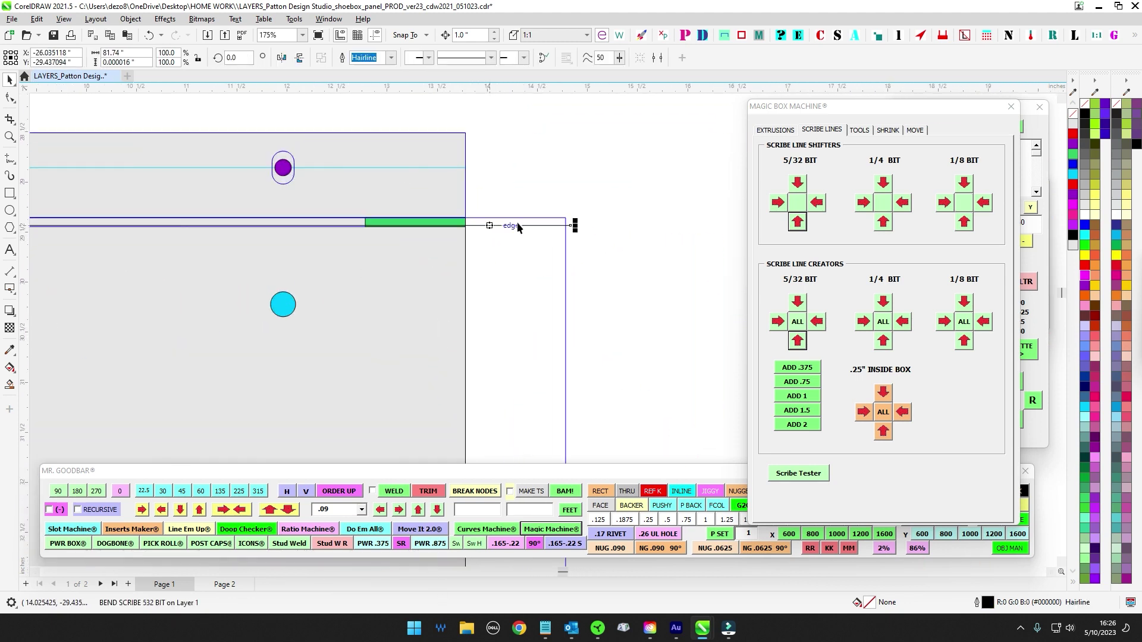
scroll(490, 225, "down", 4)
left_click_drag(816, 108, 793, 75)
scroll(471, 246, "down", 1)
scroll(553, 232, "down", 2)
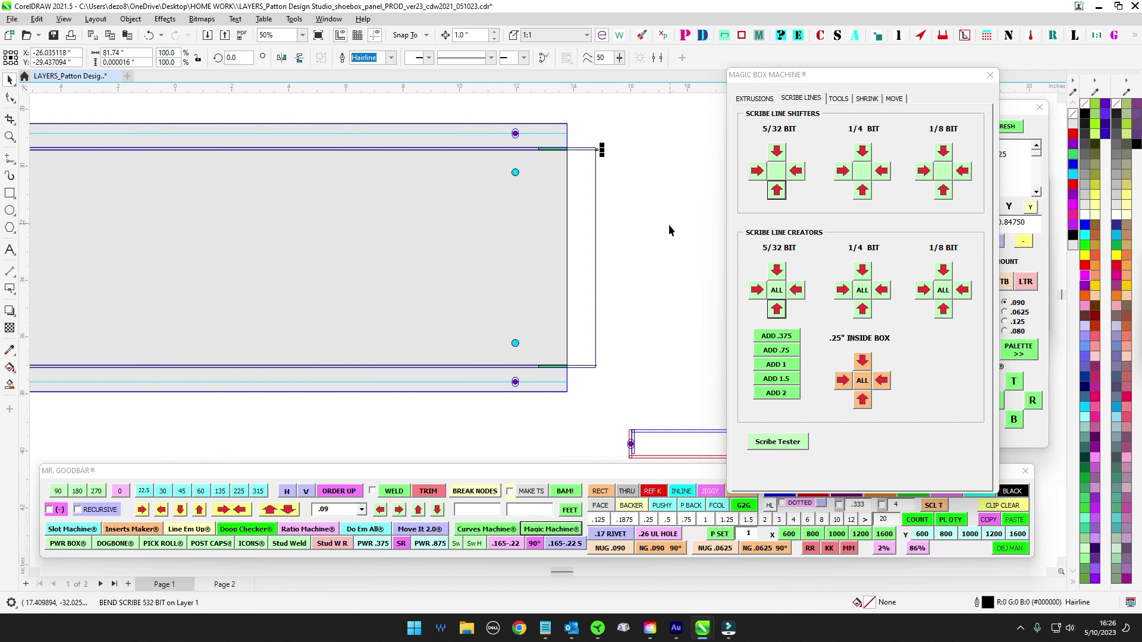
scroll(669, 224, "down", 3)
left_click_drag(689, 242, 700, 241)
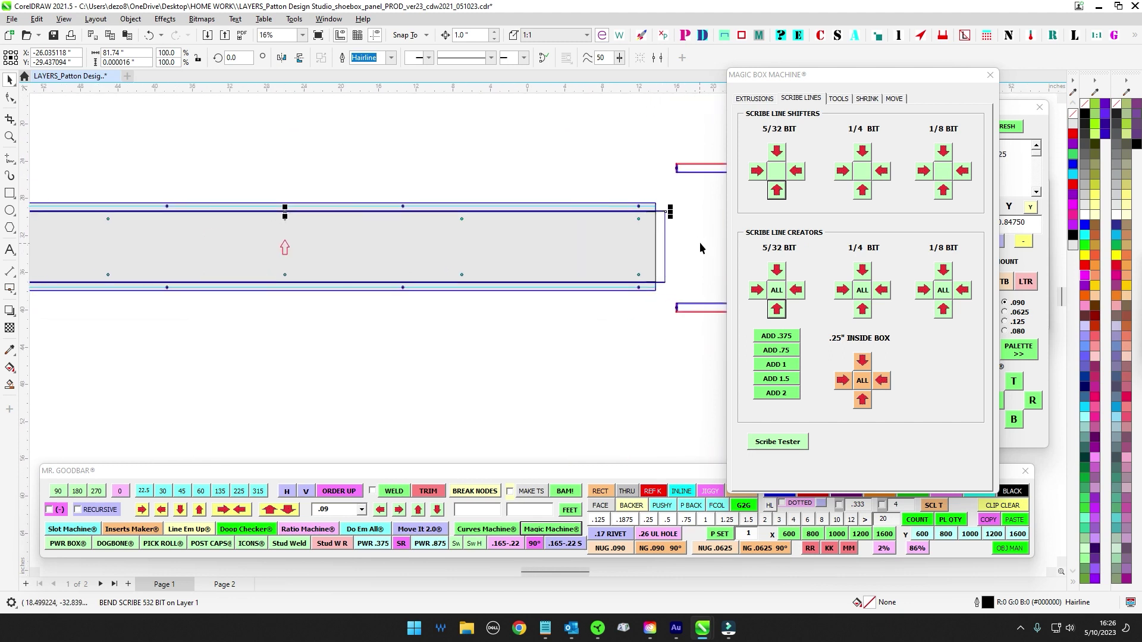
left_click(699, 240)
Step: Copy the blue .09 extrusion from the upper end profile into the empty space above the middle copy's panel
scroll(642, 210, "down", 1)
left_click_drag(483, 181, 194, 189)
scroll(385, 232, "up", 1)
scroll(305, 188, "up", 1)
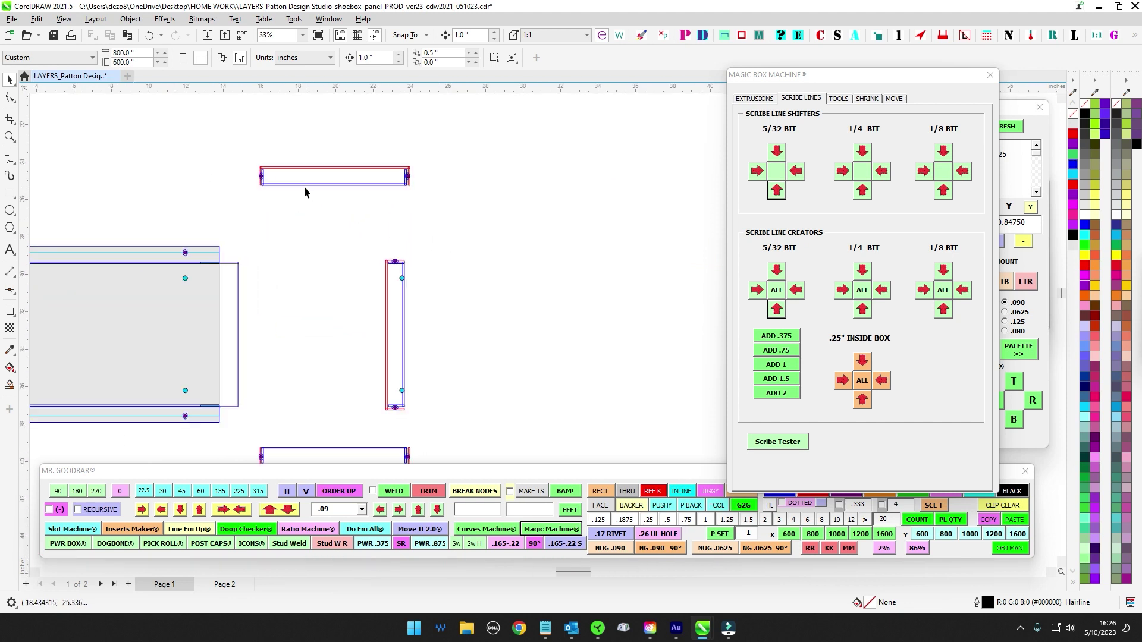
scroll(306, 188, "down", 1)
left_click_drag(315, 200, 362, 259)
left_click(422, 223)
scroll(421, 225, "down", 1)
scroll(538, 255, "up", 1)
scroll(351, 247, "up", 5)
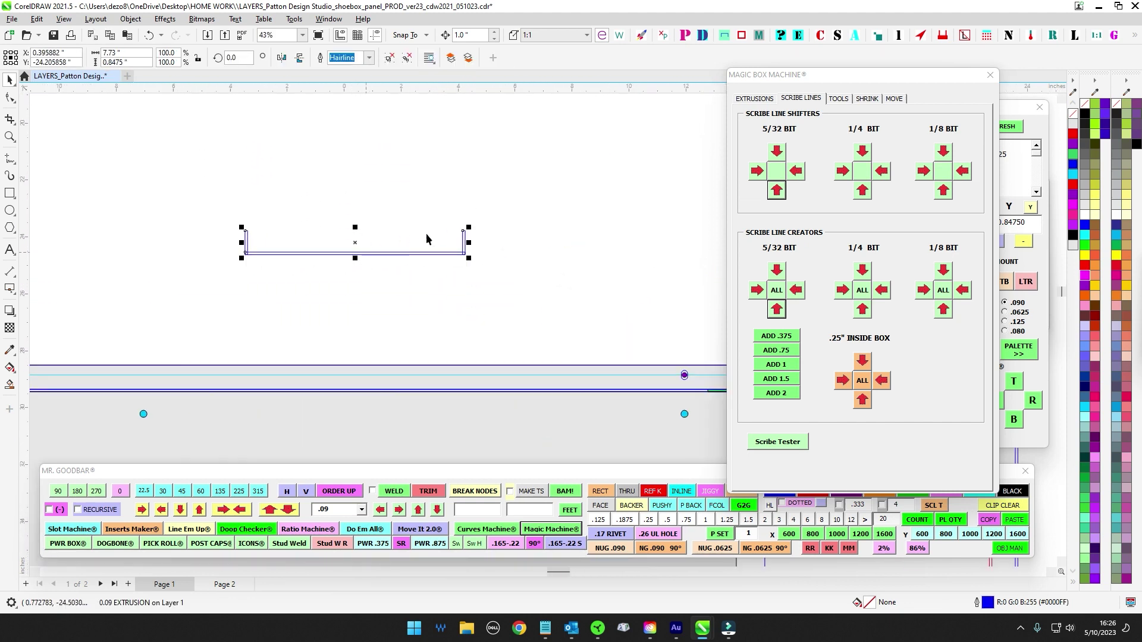
Step: Examine the shape and the two upright legs of the copied extrusion profile
left_click(572, 245)
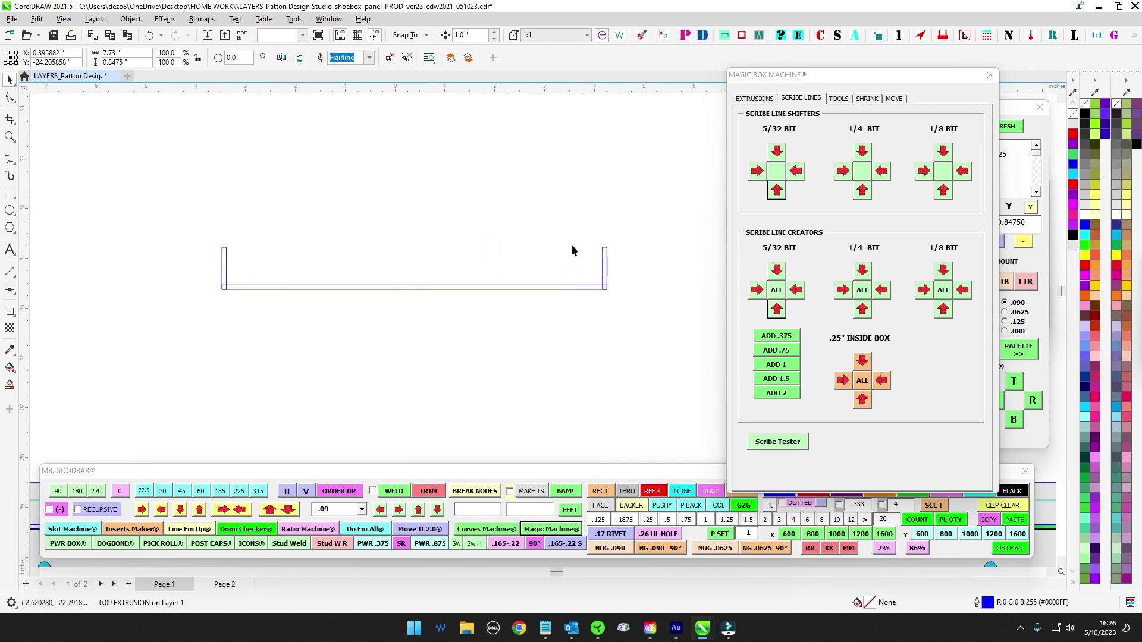
left_click(603, 261)
left_click_drag(596, 219, 516, 255)
scroll(516, 255, "up", 4)
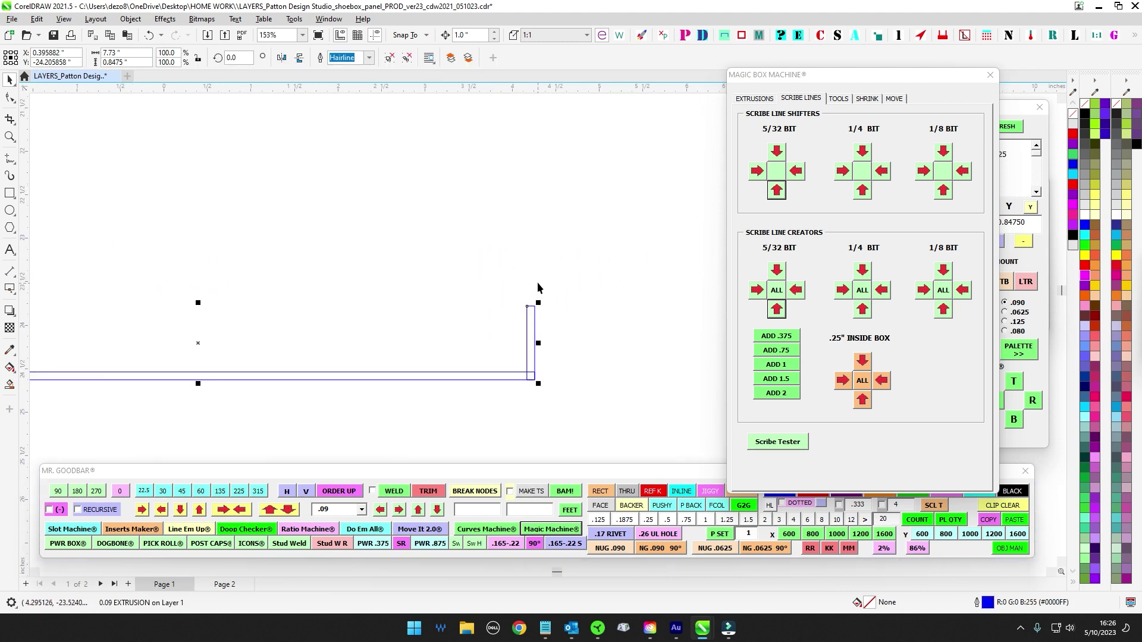
scroll(542, 283, "down", 3)
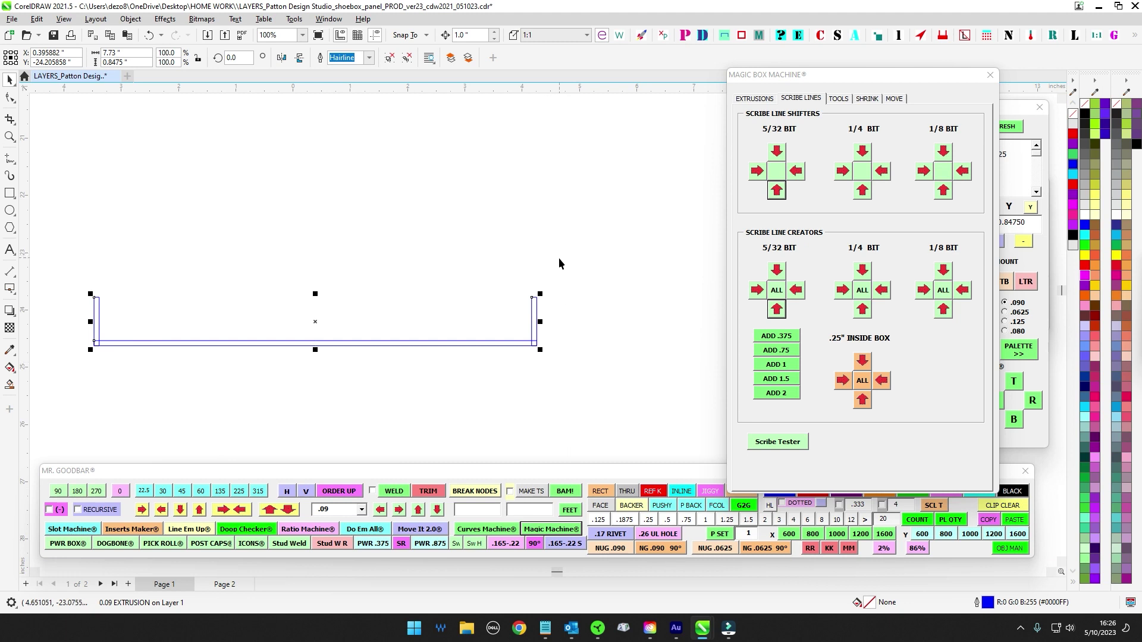
left_click_drag(582, 298, 638, 293)
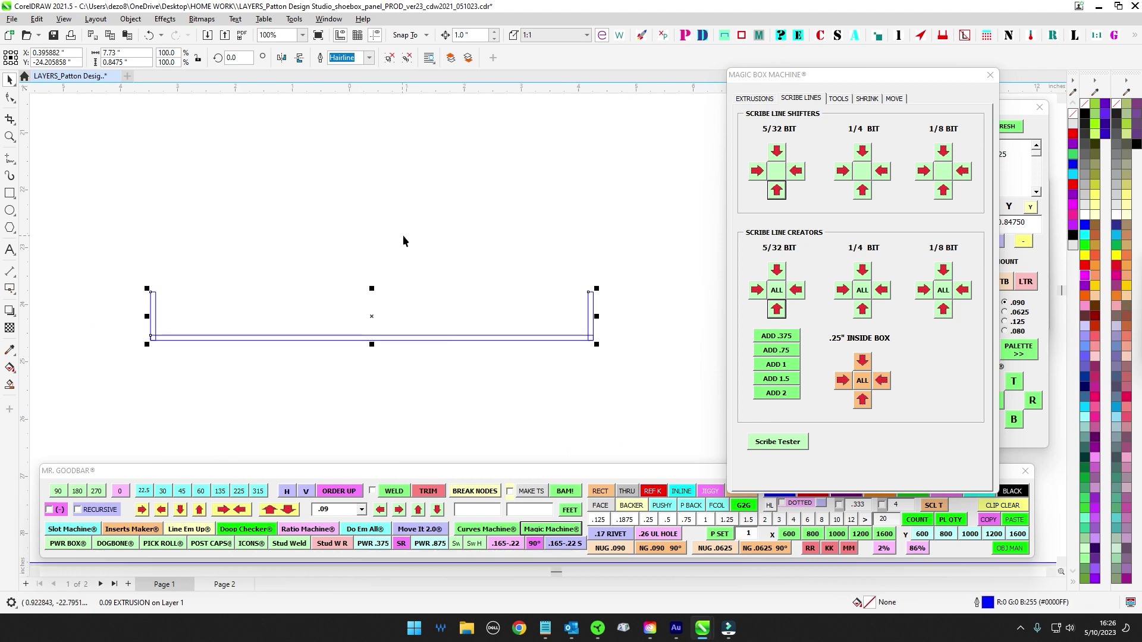
scroll(481, 273, "down", 4)
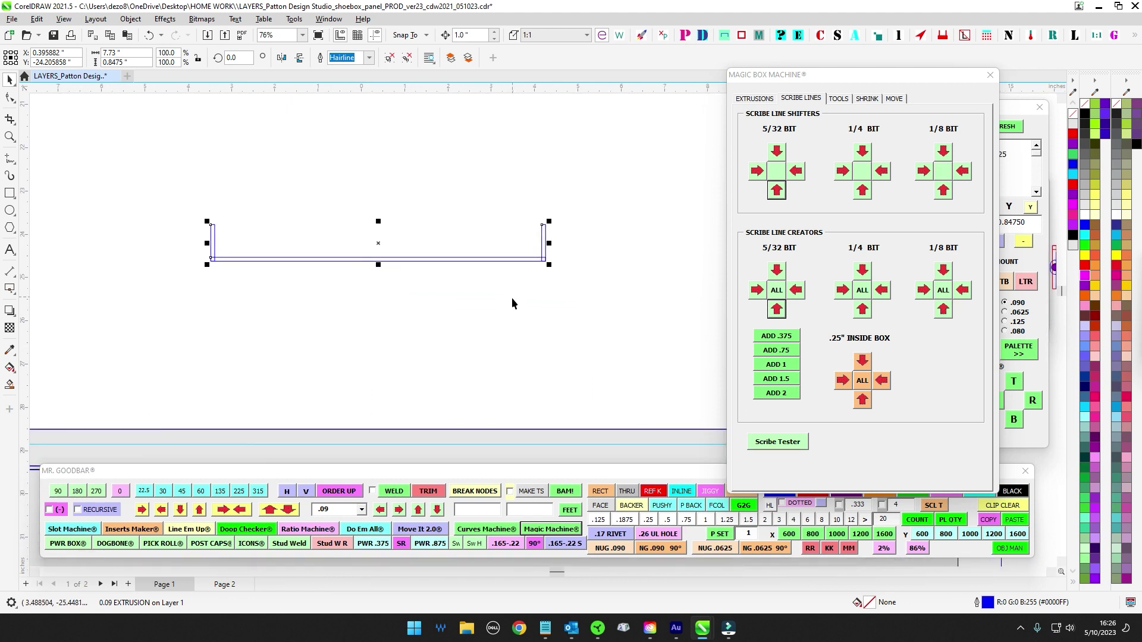
left_click_drag(514, 315, 523, 303)
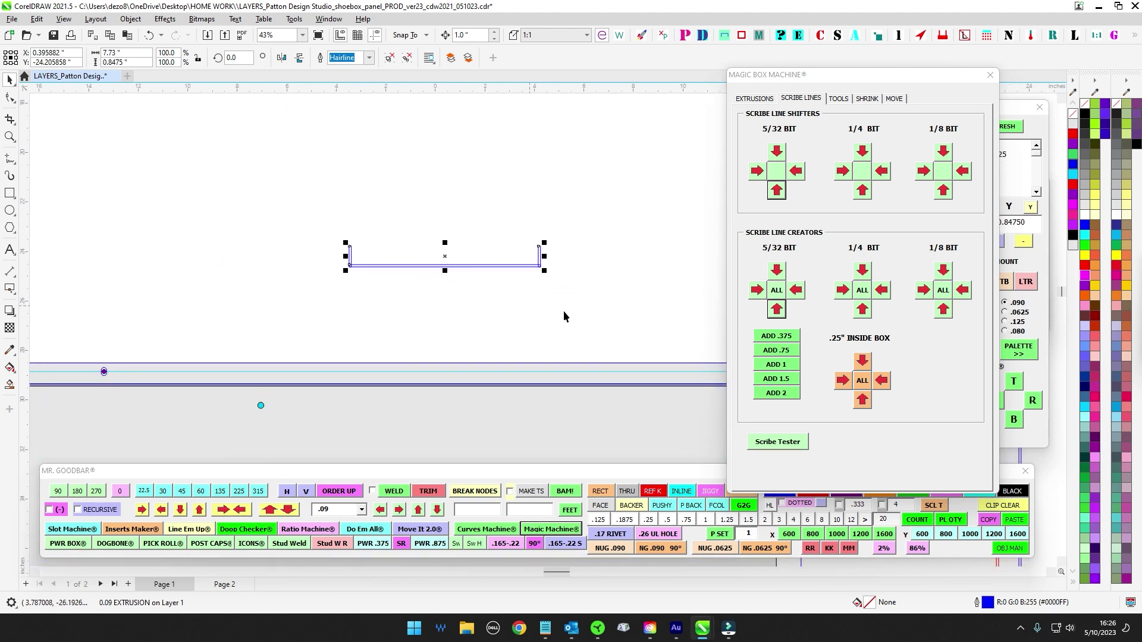
Step: Compare the upper flange and its inline at the panel's right corner with the leg ends of the side profiles
scroll(562, 311, "up", 3)
left_click(525, 327)
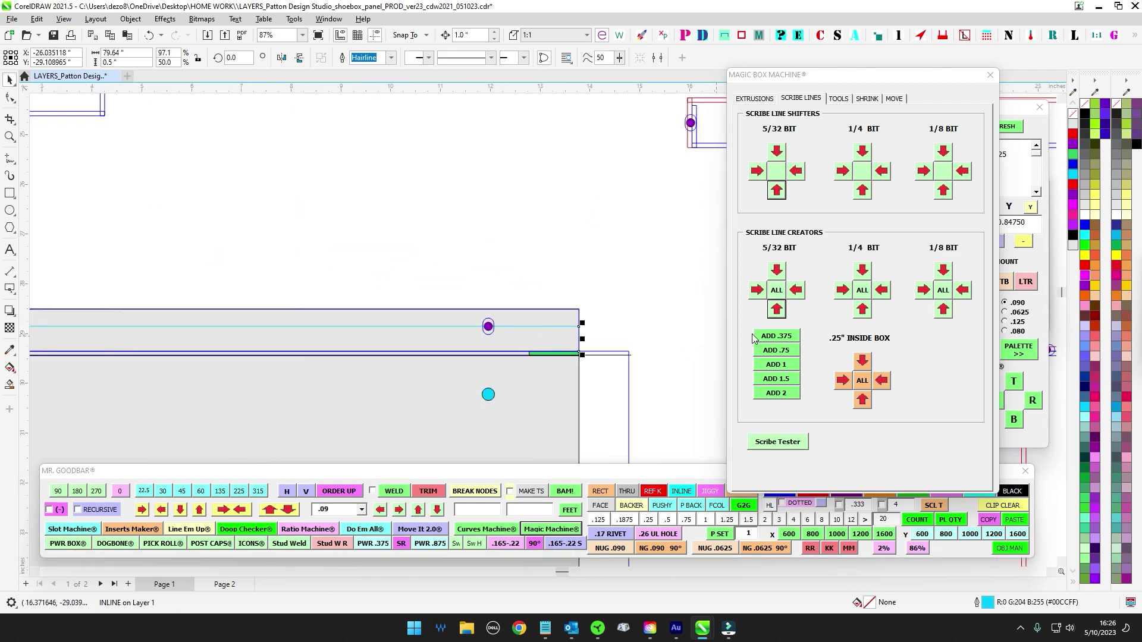
left_click(497, 279)
left_click_drag(505, 310, 548, 257)
scroll(542, 265, "down", 2)
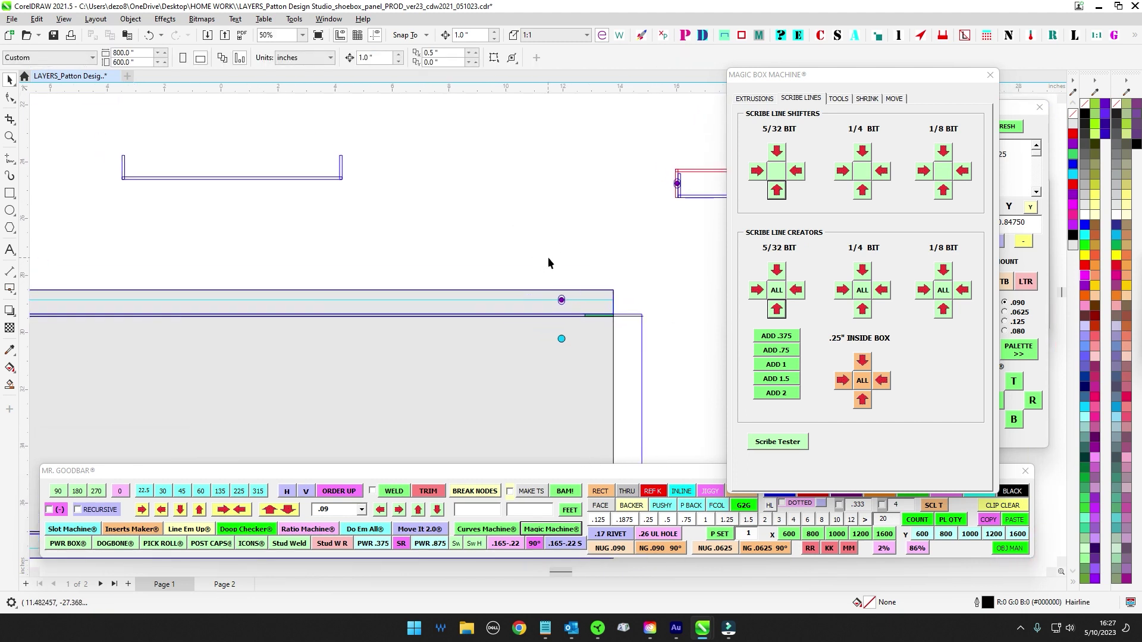
left_click_drag(668, 186, 474, 237)
scroll(483, 238, "up", 1)
scroll(504, 226, "up", 3)
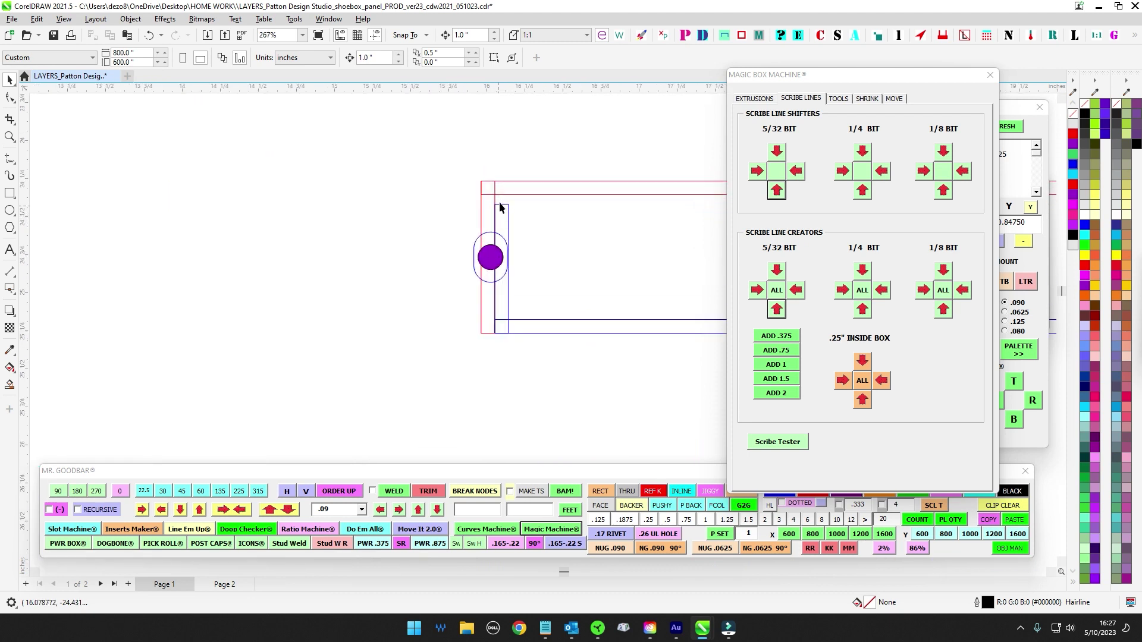
scroll(497, 238, "down", 6)
left_click_drag(549, 391, 380, 234)
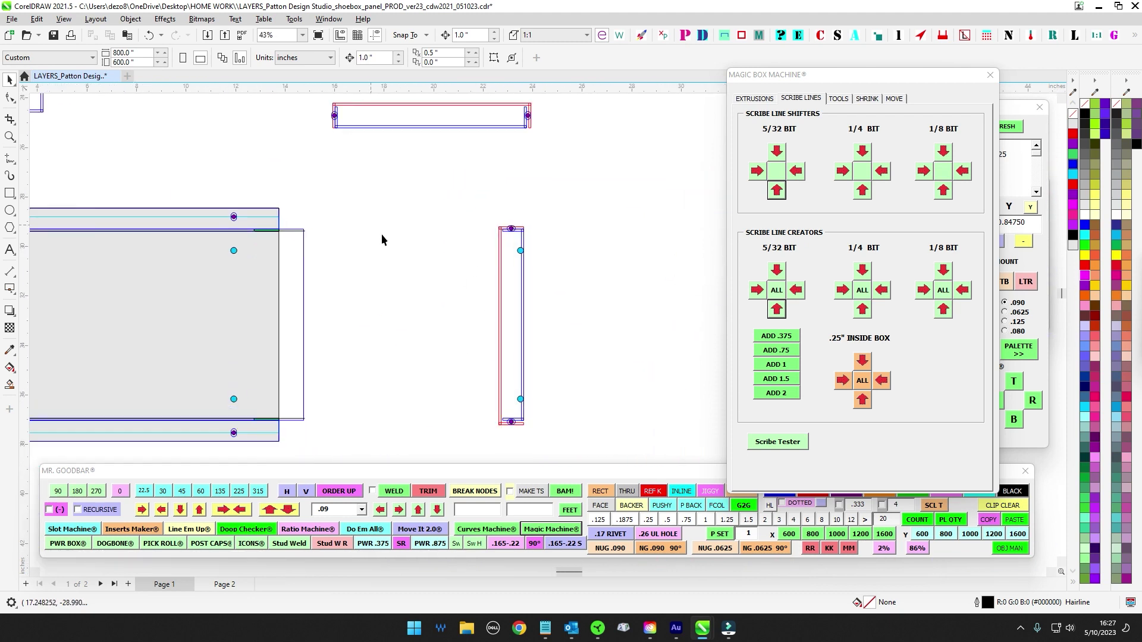
scroll(463, 223, "up", 7)
scroll(445, 206, "up", 1)
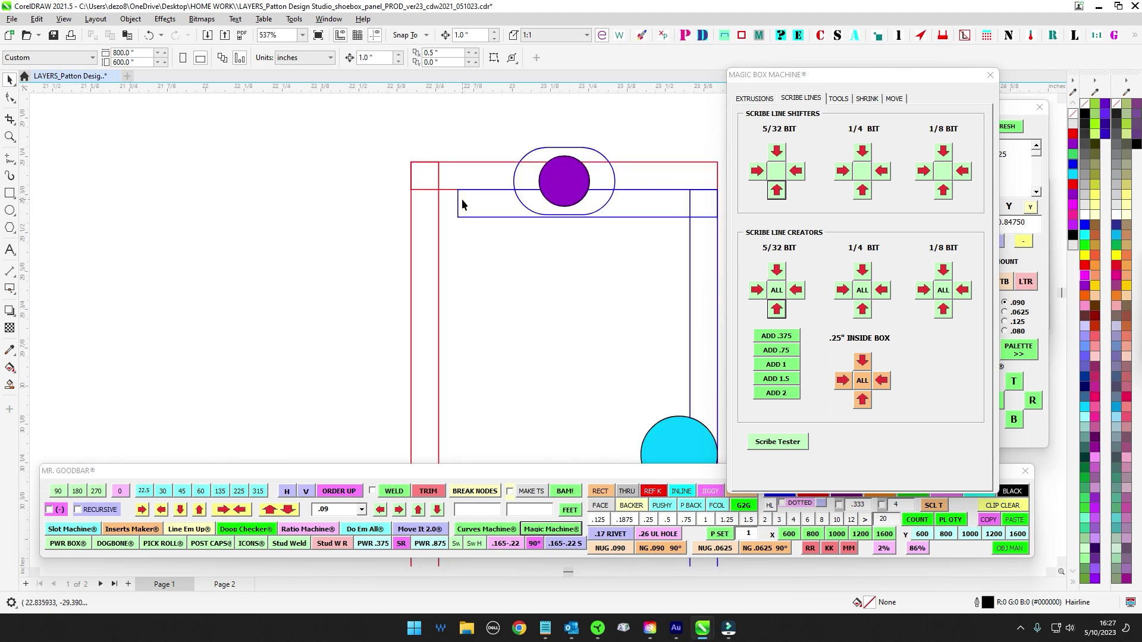
scroll(462, 204, "down", 5)
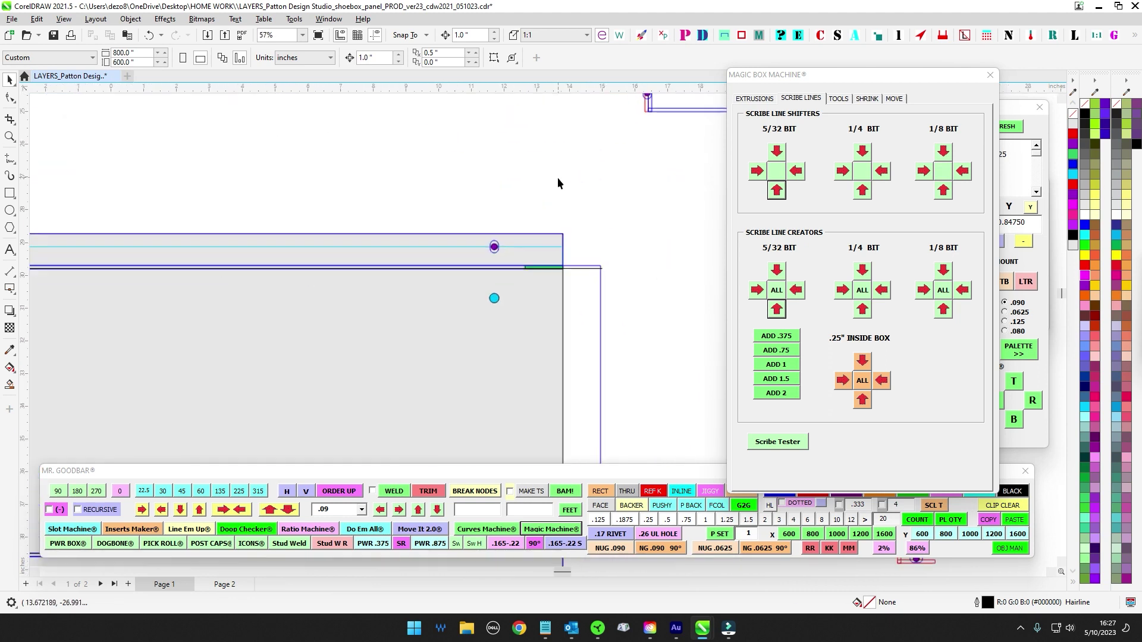
Step: Select the middle copy's grey thru shape, nudge it 1 inch up and right to identify it, and return it to its place
scroll(564, 261, "up", 4)
left_click(544, 295)
scroll(423, 183, "down", 6)
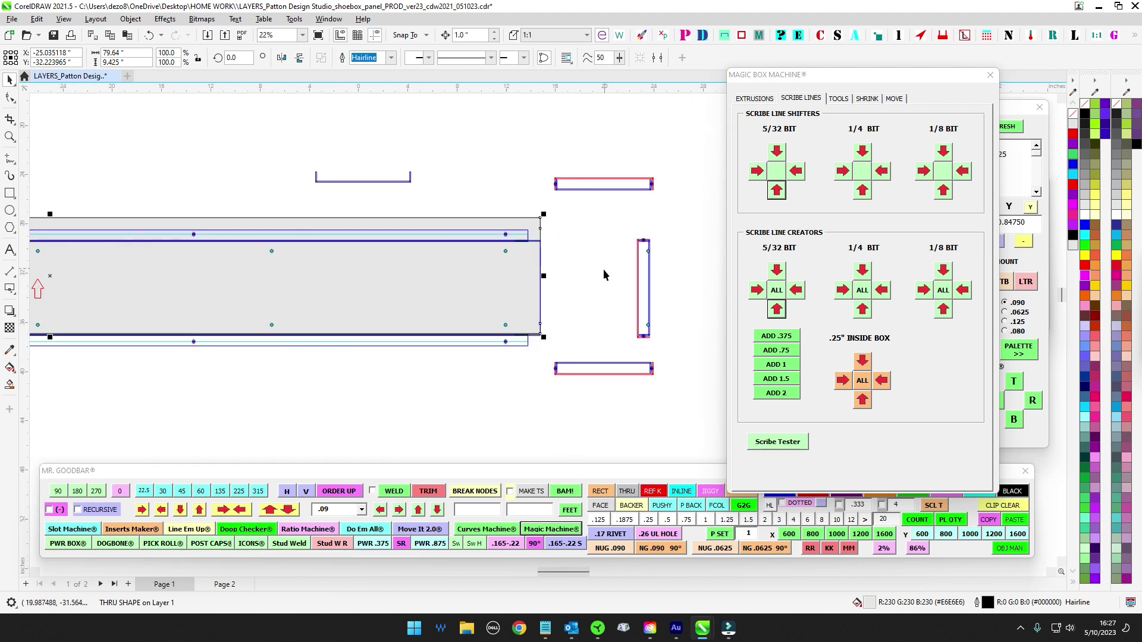
key("Down")
Step: Move the upper-edge nodes of the middle copy's grey thru shape down and its lower-edge nodes up, reducing the height to 9.3 inches
left_click(10, 105)
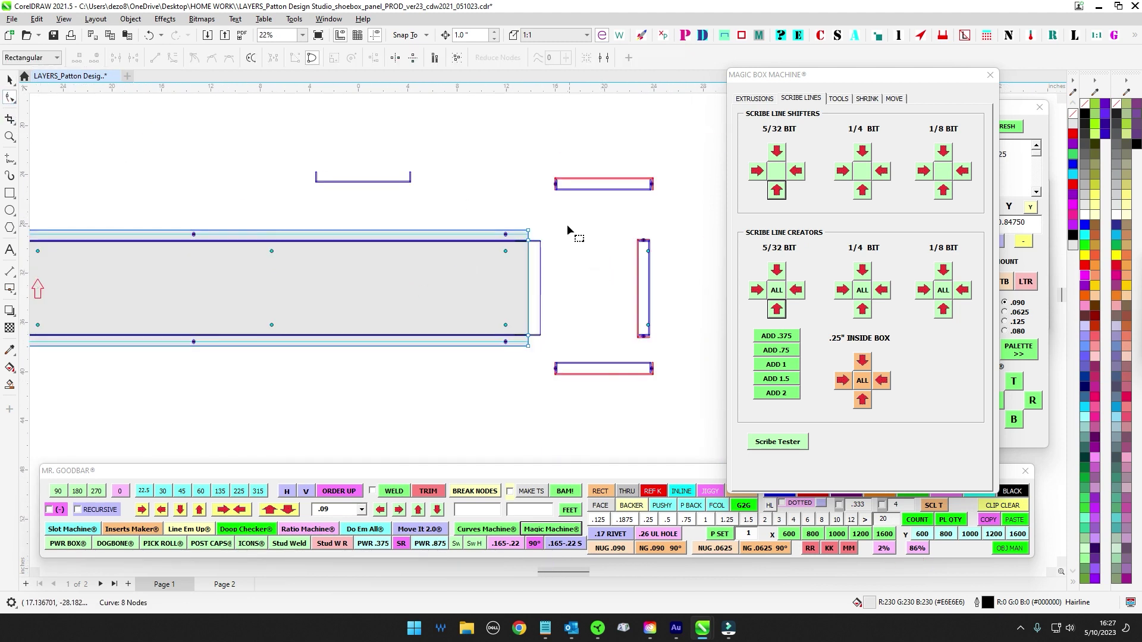
scroll(566, 224, "up", 5)
scroll(567, 291, "down", 2)
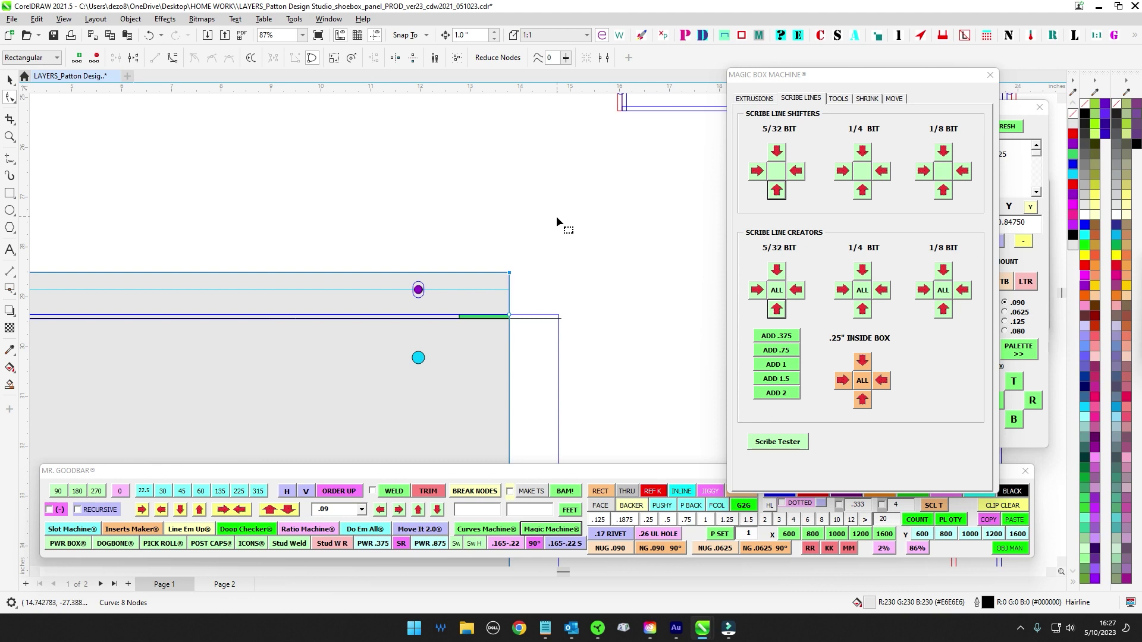
scroll(597, 292, "down", 5)
scroll(400, 257, "up", 6)
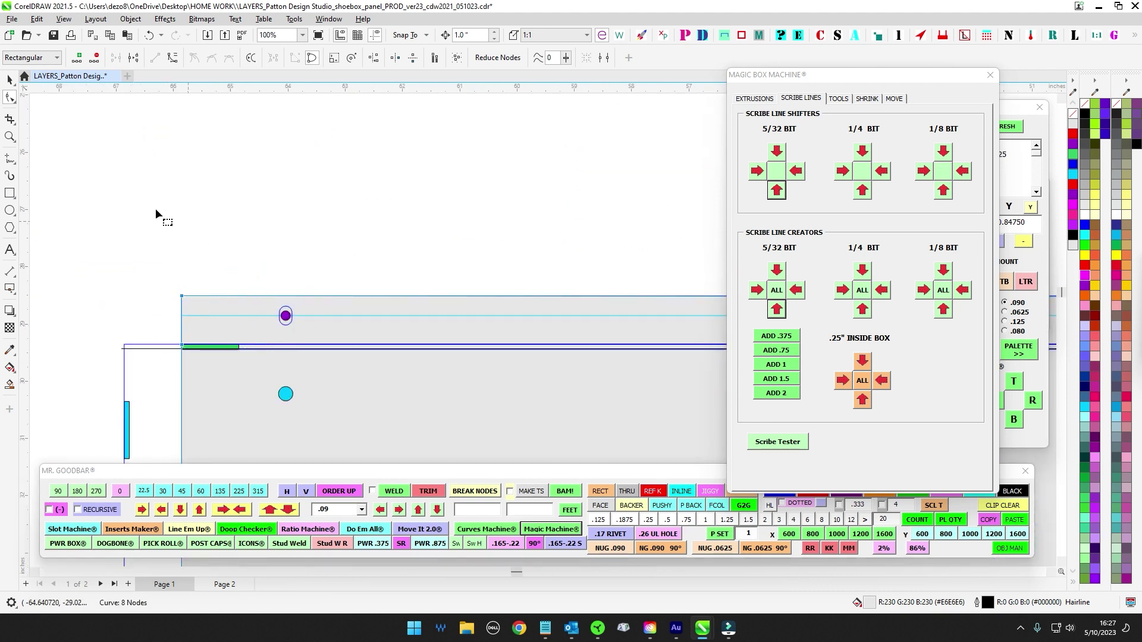
scroll(109, 186, "down", 3)
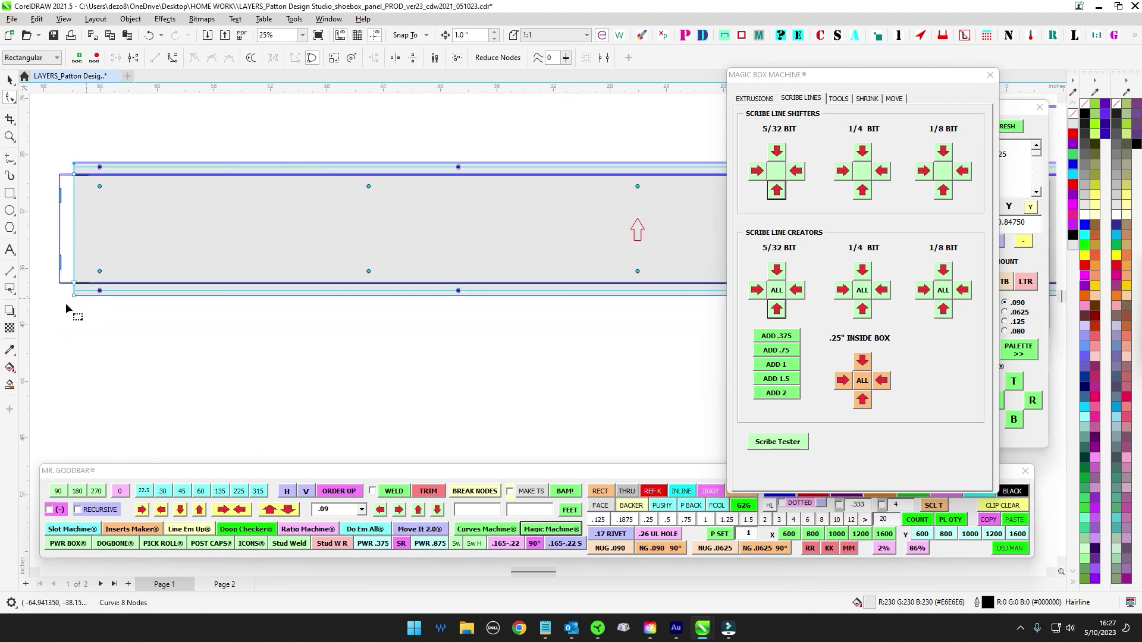
left_click_drag(135, 334, 136, 339)
key("ctrl+Up")
scroll(137, 340, "down", 2)
left_click_drag(247, 371, 77, 358)
scroll(379, 309, "up", 6)
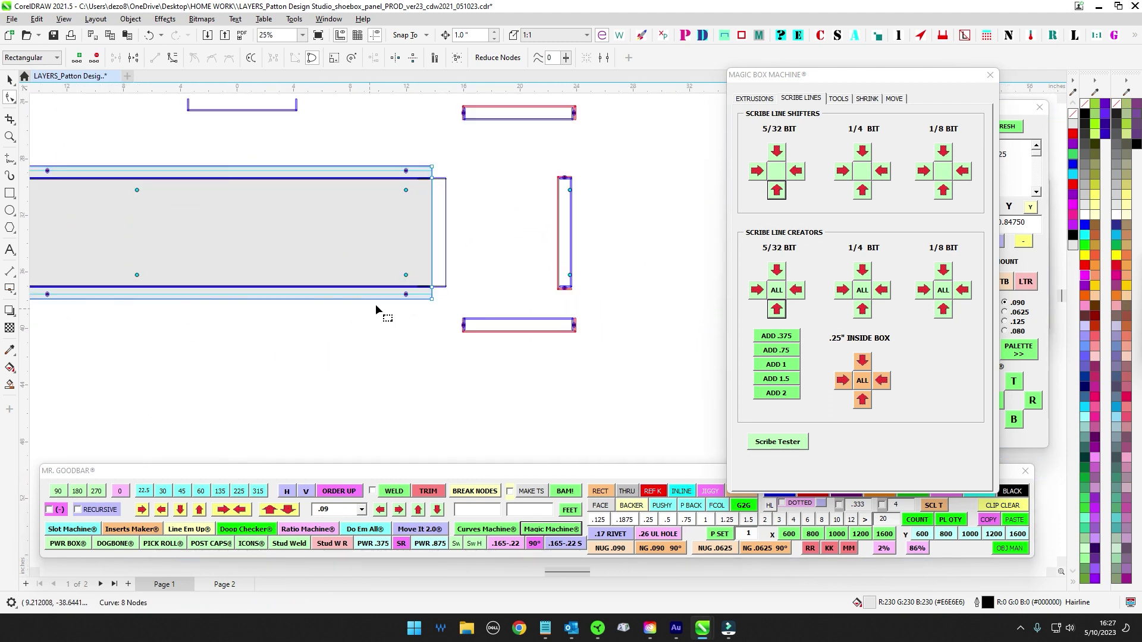
left_click(499, 330)
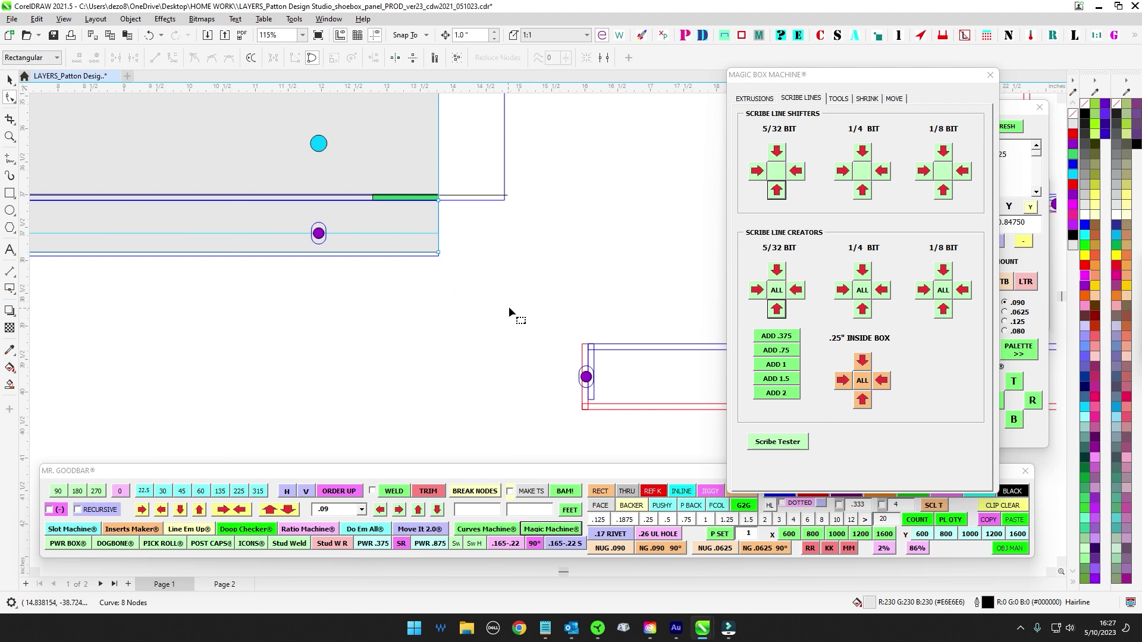
Step: Compare the thru shape's adjusted upper and lower edges with the leg ends of the side and end extrusion profiles
scroll(524, 307, "down", 2)
left_click_drag(527, 289, 639, 346)
scroll(570, 270, "down", 2)
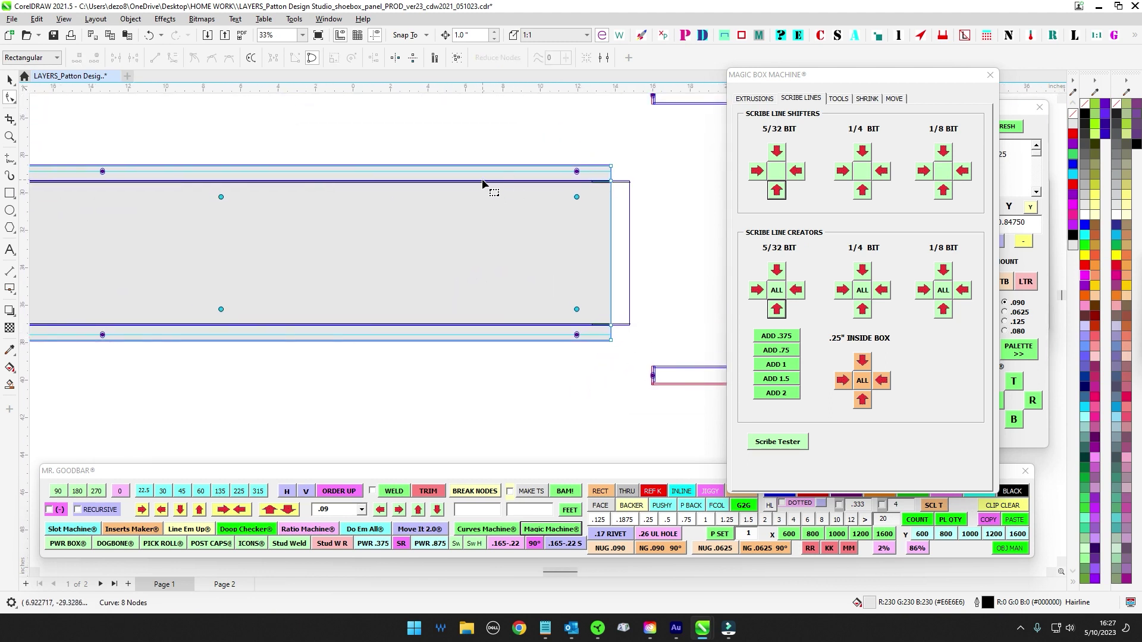
scroll(605, 166, "up", 6)
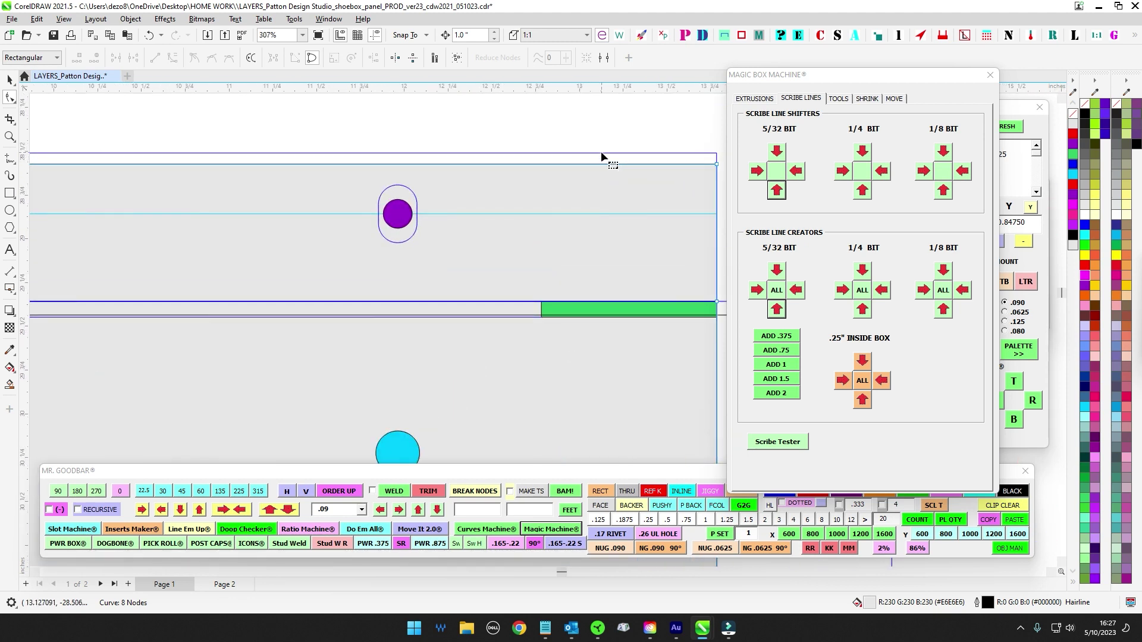
scroll(600, 152, "down", 3)
left_click_drag(660, 193, 117, 226)
left_click_drag(632, 241, 504, 223)
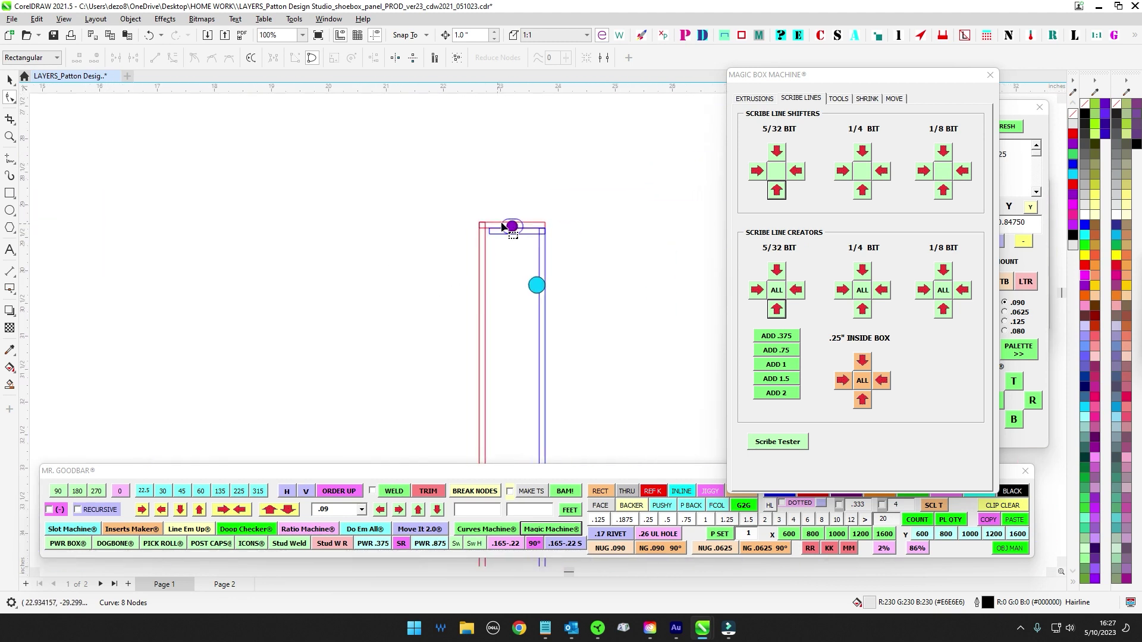
scroll(505, 224, "up", 3)
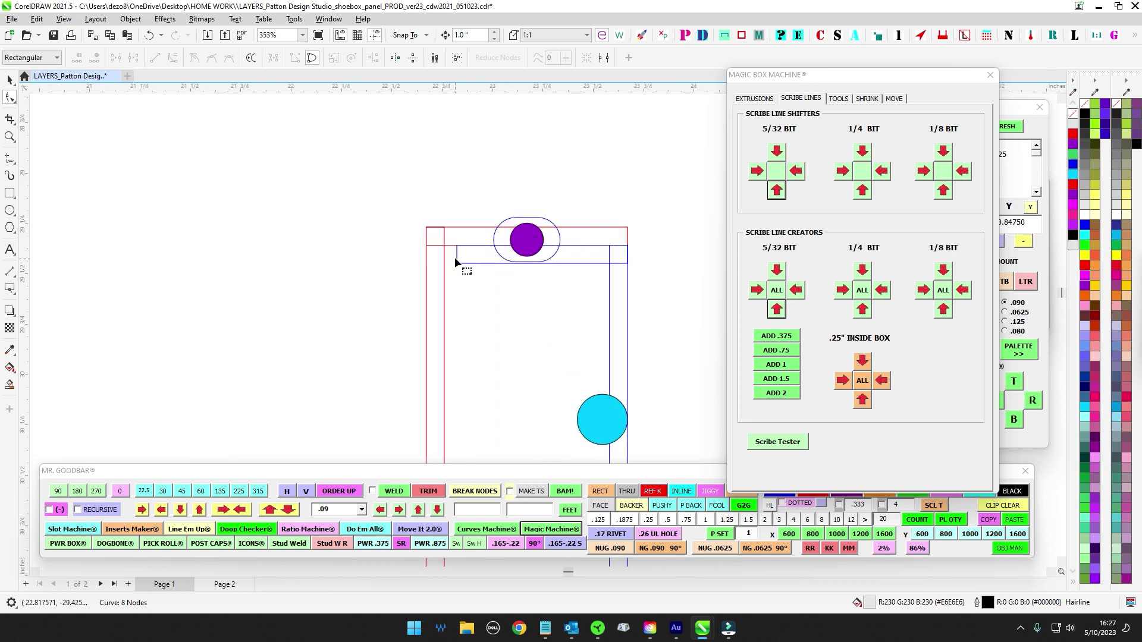
scroll(486, 264, "down", 2)
scroll(535, 280, "down", 5)
left_click_drag(182, 247, 421, 260)
scroll(419, 256, "up", 3)
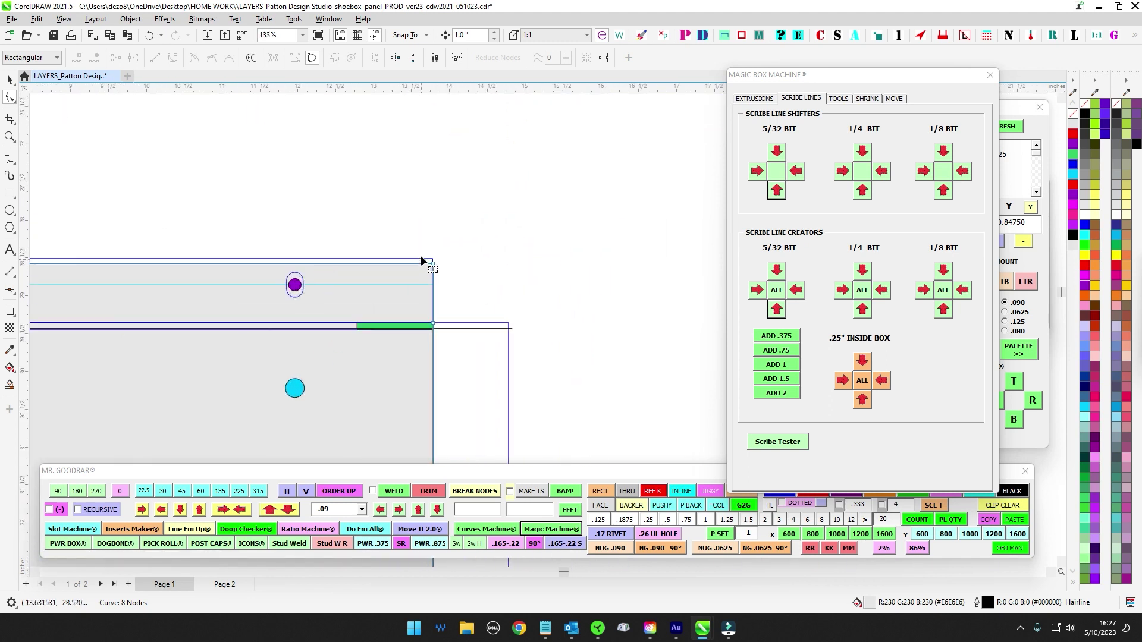
scroll(433, 238, "down", 3)
scroll(449, 236, "up", 4)
scroll(420, 242, "down", 2)
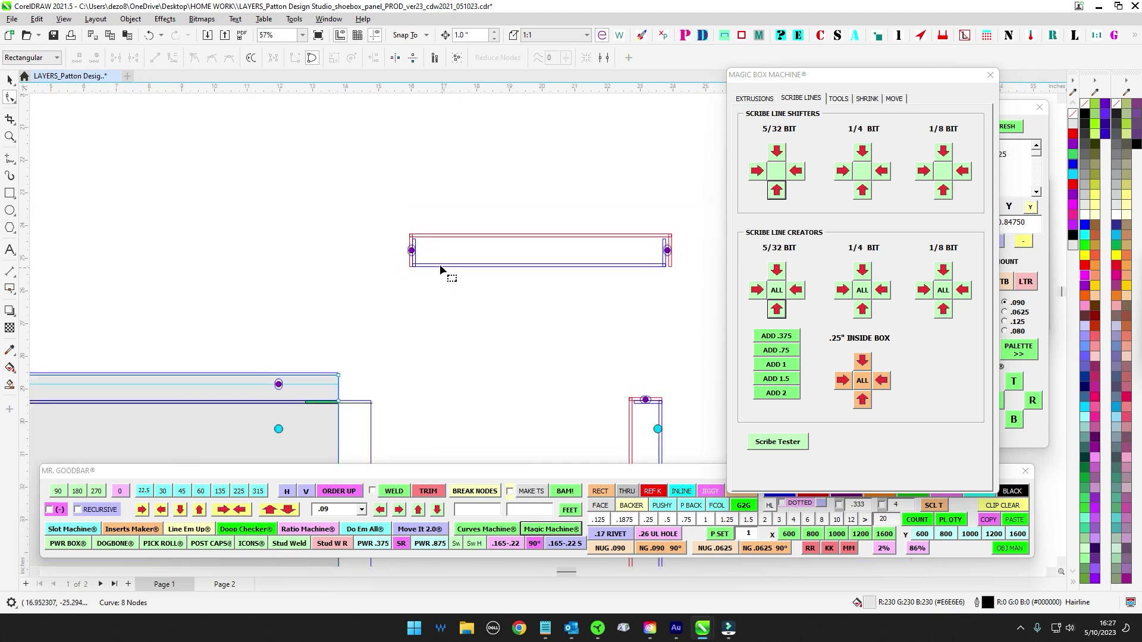
scroll(443, 268, "up", 1)
scroll(440, 304, "down", 3)
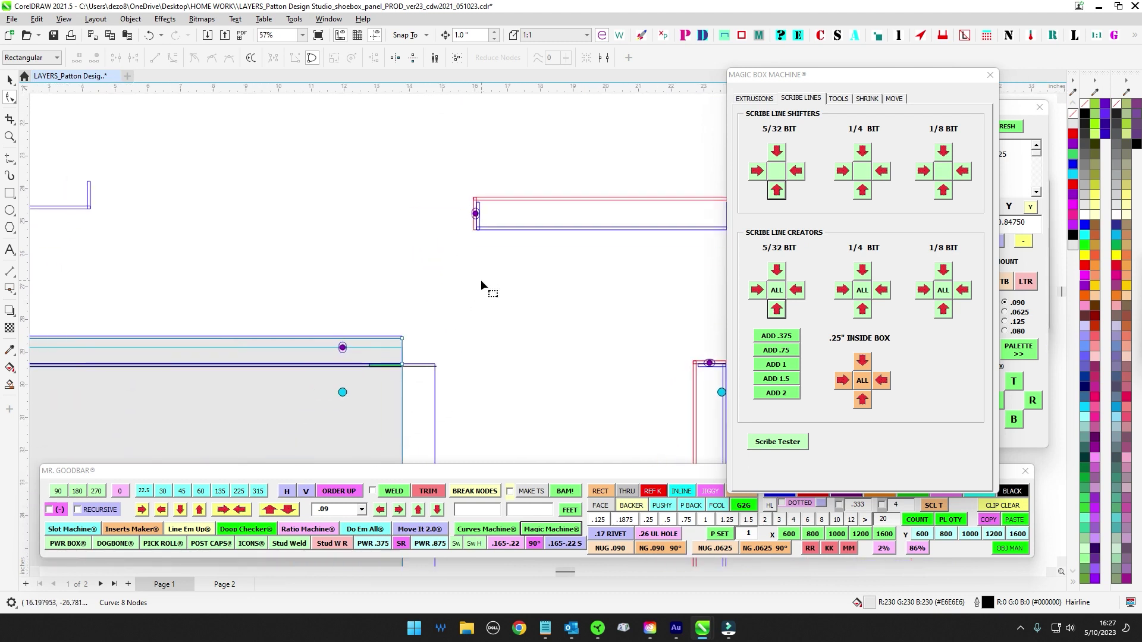
Step: Nudge the right pair of .22 roval groups on the upper flange down to Y -28.921465 inches
left_click(10, 79)
scroll(499, 238, "up", 3)
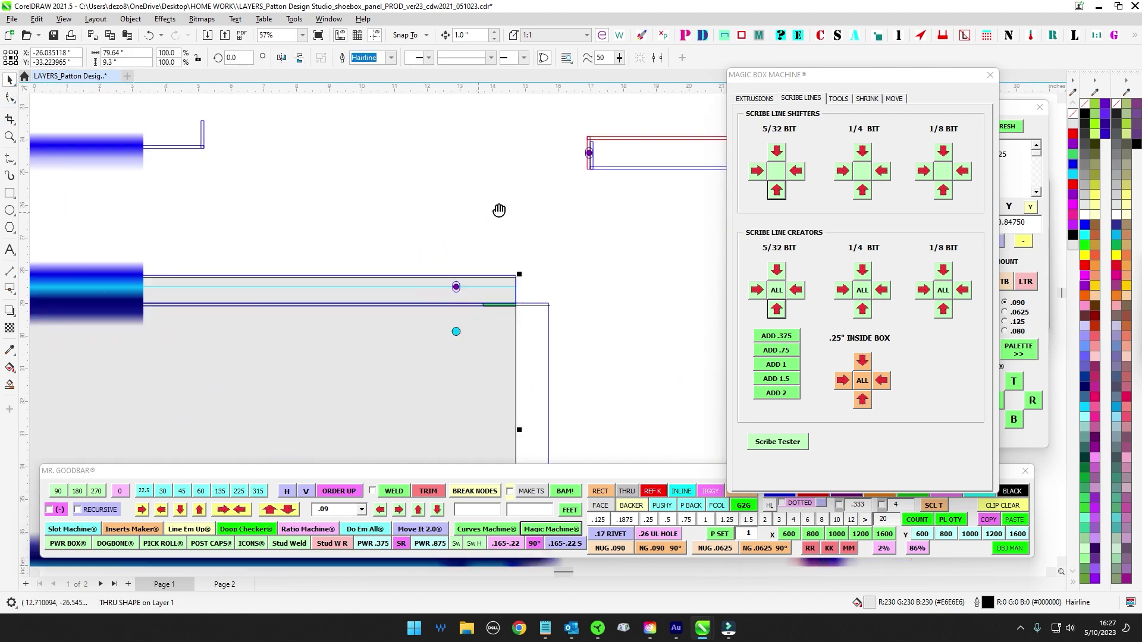
left_click_drag(497, 226, 558, 284)
scroll(546, 283, "up", 5)
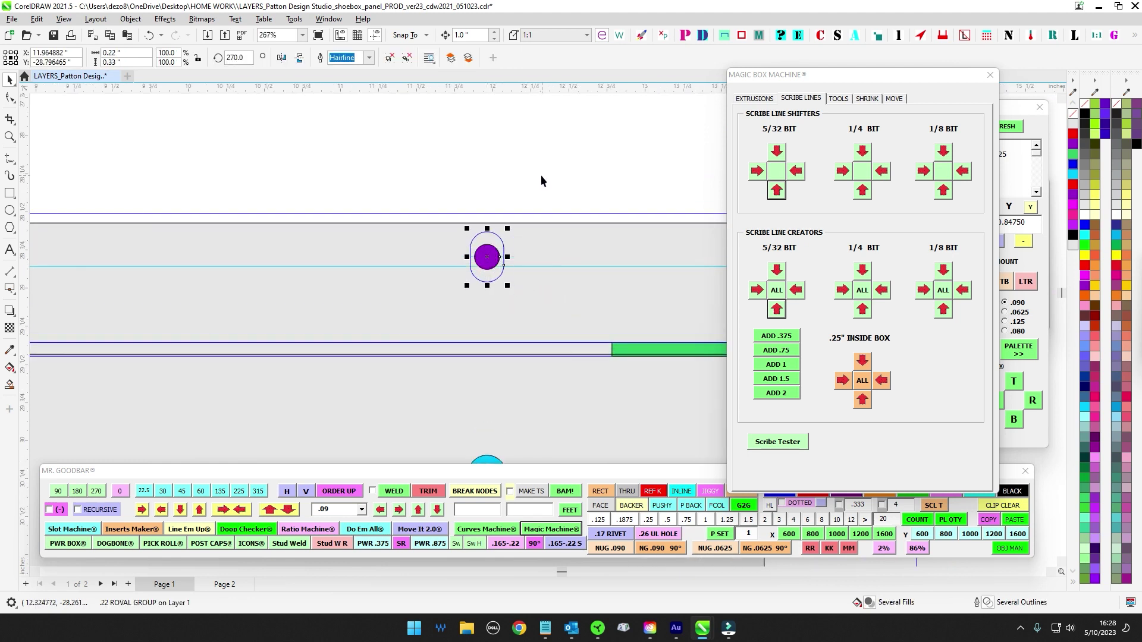
scroll(547, 183, "down", 3)
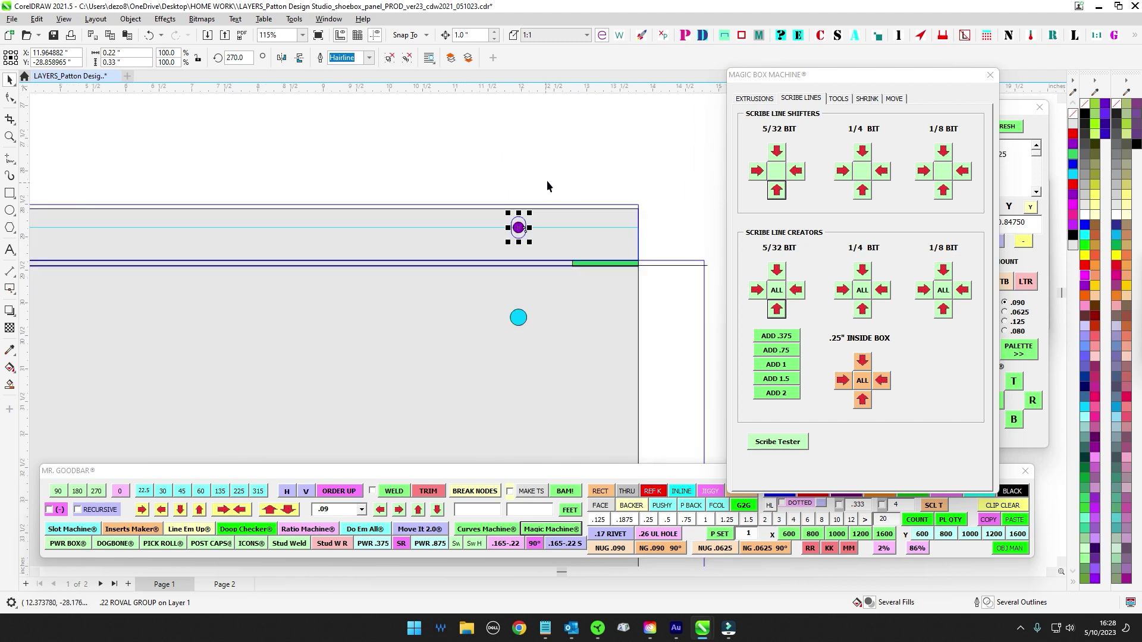
left_click_drag(172, 185, 698, 238)
scroll(686, 178, "up", 1)
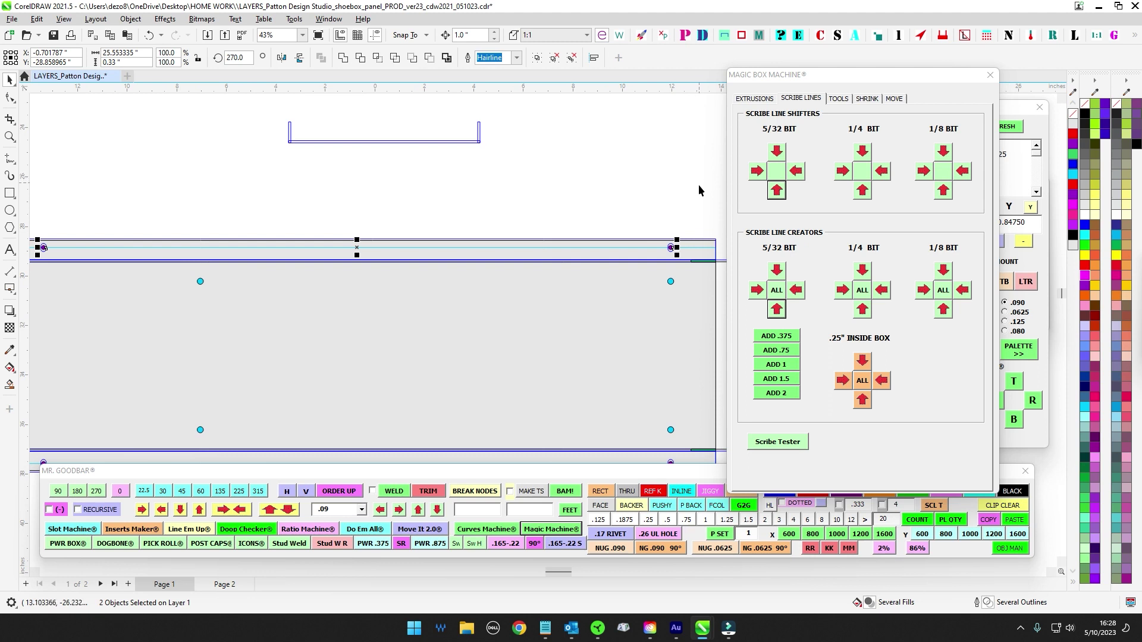
scroll(698, 177, "down", 2)
Step: Nudge the left pair of .22 roval groups on the upper flange down by the same amount as the right pair
left_click_drag(210, 196, 592, 221)
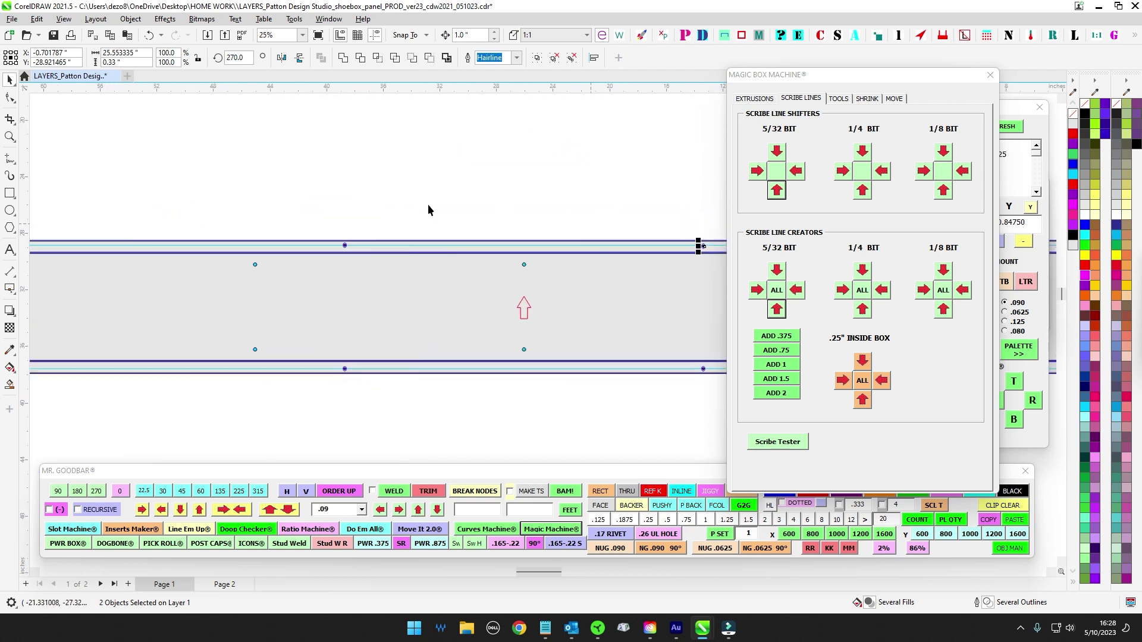
left_click_drag(392, 199, 636, 214)
left_click_drag(188, 263, 187, 265)
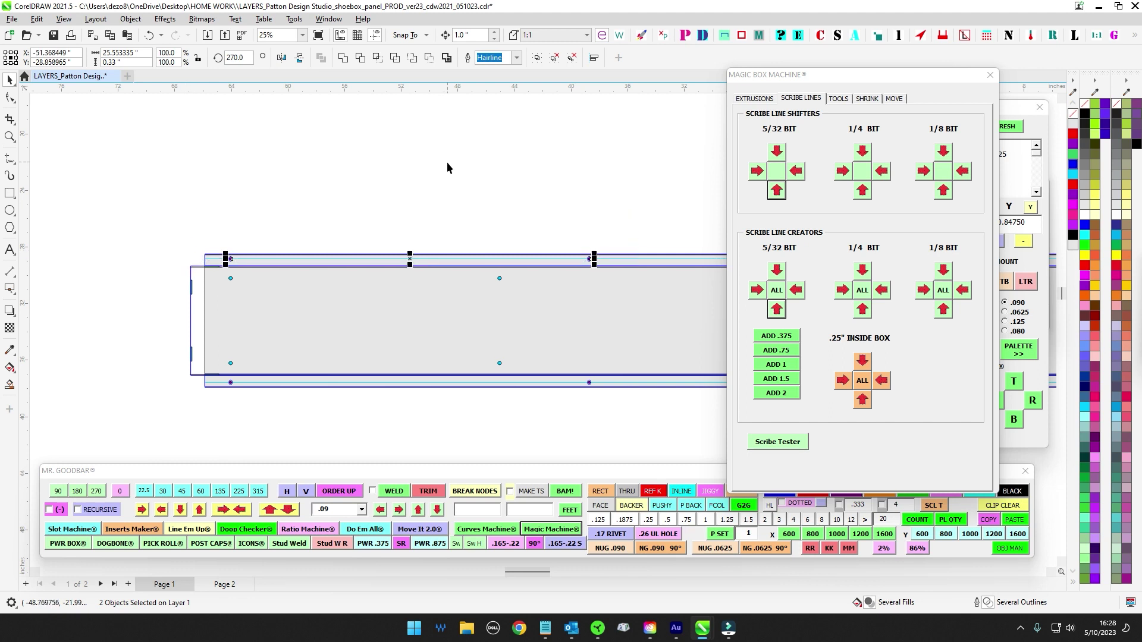
left_click_drag(441, 158, 291, 158)
Step: Nudge the left and right pairs of .22 roval groups on the lower flange up to Y -37.526465 inches
left_click_drag(224, 339, 309, 264)
left_click_drag(601, 338, 76, 306)
left_click_drag(583, 364, 113, 368)
scroll(318, 380, "up", 1)
left_click_drag(319, 381, 24, 402)
left_click_drag(89, 327, 81, 321)
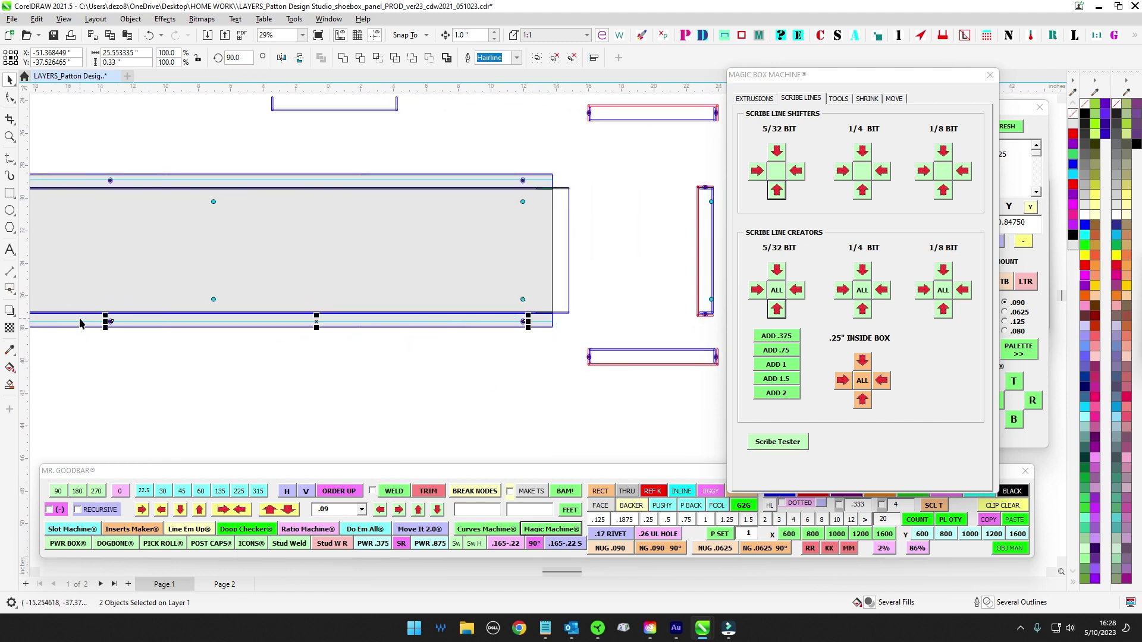
left_click(577, 411)
Step: Examine the roval group at the lower flange's right end against the cyan inline and the thru shape's lower edge
scroll(512, 317, "up", 1)
scroll(512, 317, "up", 10)
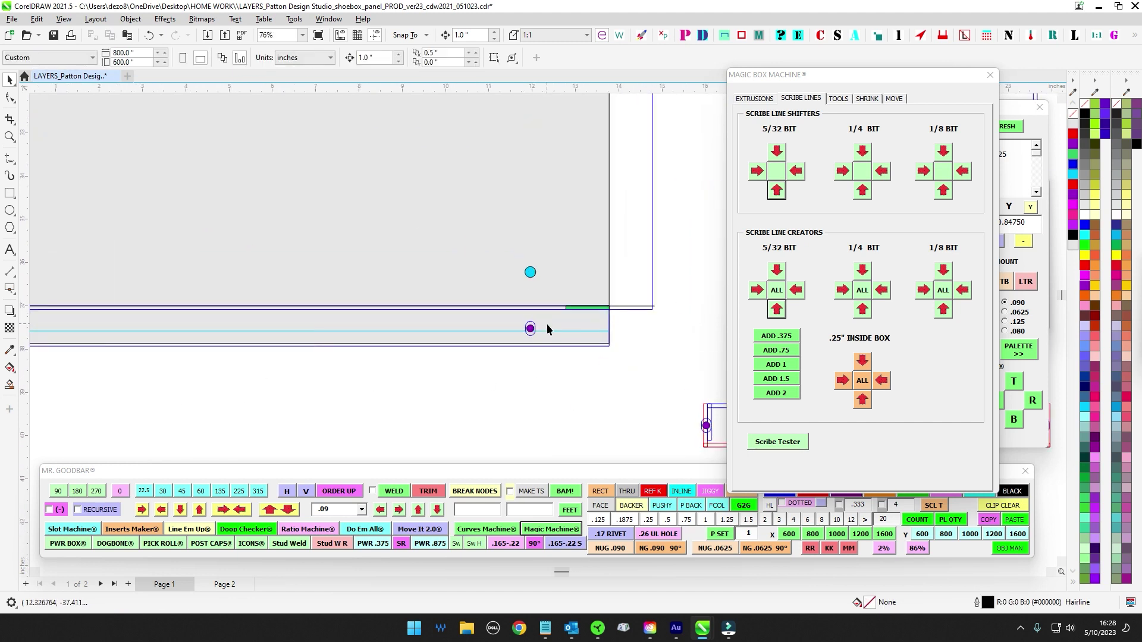
left_click(542, 340)
scroll(541, 336, "up", 4)
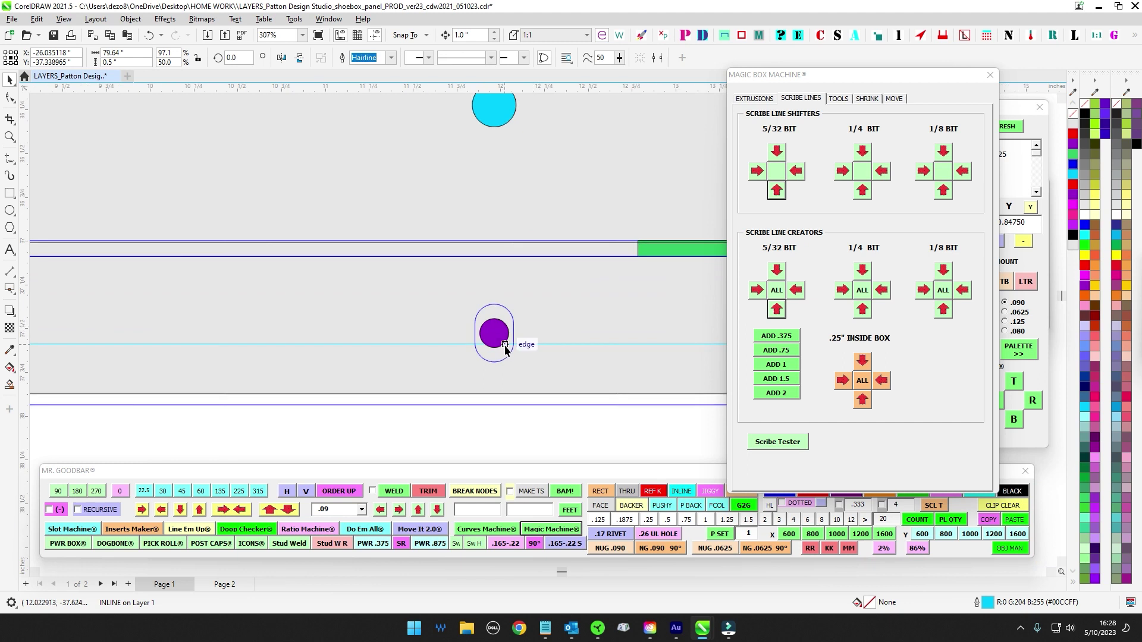
scroll(463, 456, "down", 2)
left_click_drag(463, 456, 315, 356)
left_click(311, 351)
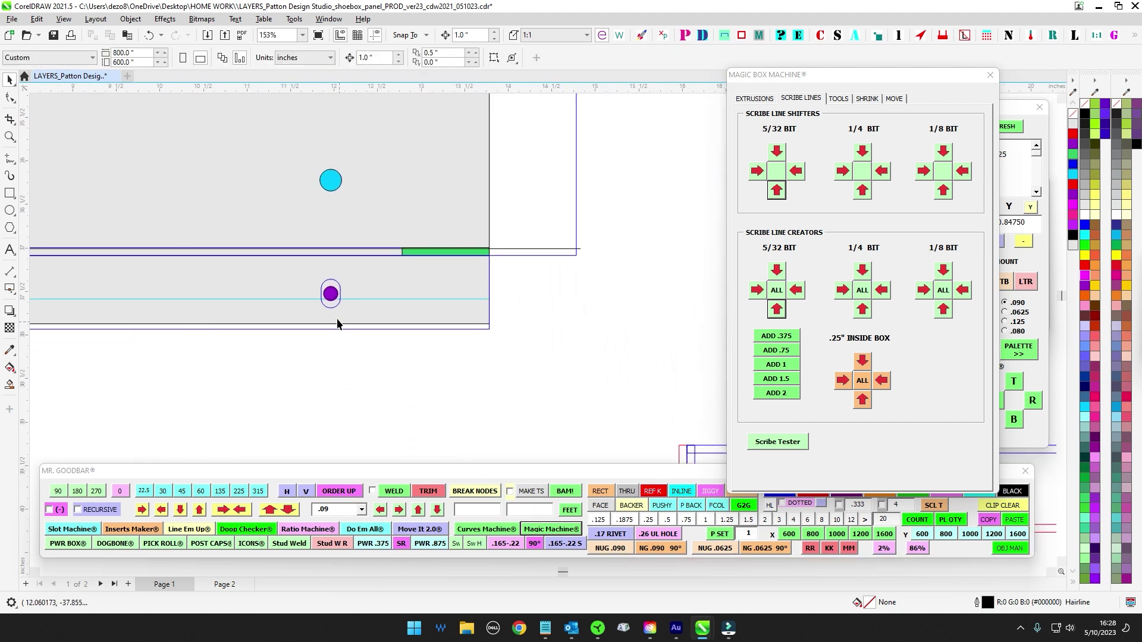
scroll(329, 292, "up", 6)
Step: Try nudging the roval group at the lower flange's right end down, and undo the nudge
left_click(338, 299)
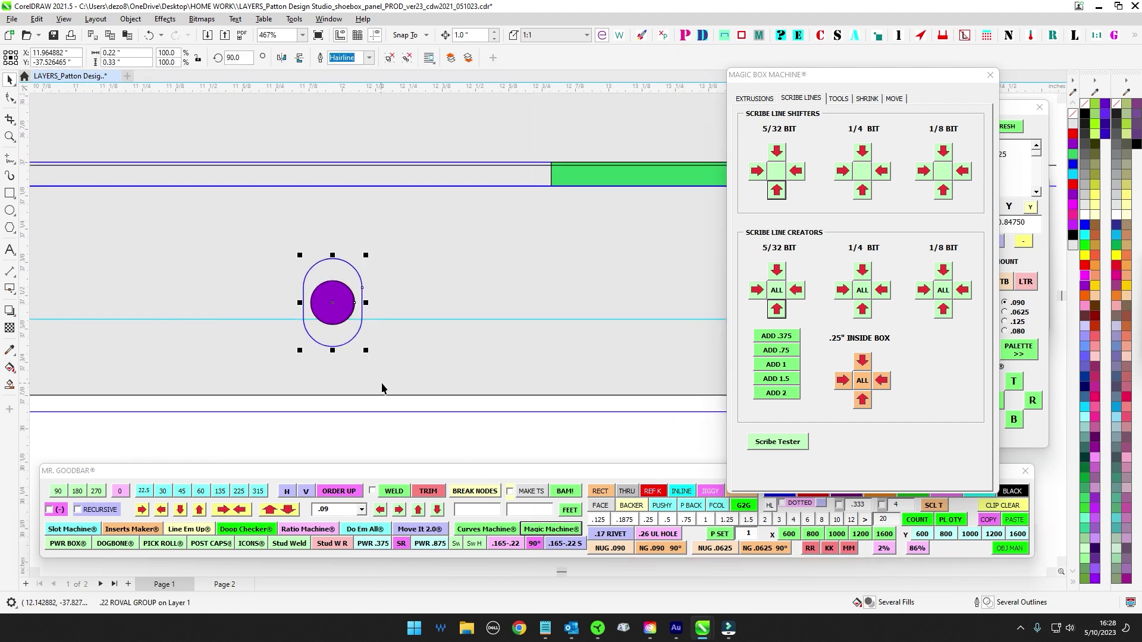
key("ctrl+Down")
key("ctrl+z")
scroll(449, 411, "down", 6)
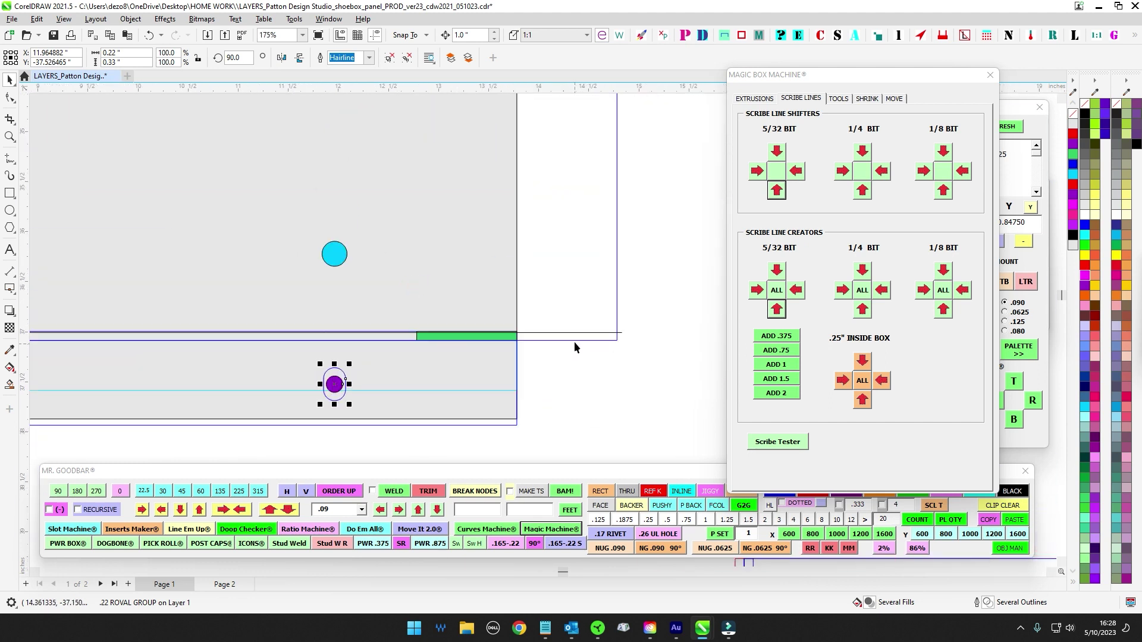
left_click(578, 351)
Step: Review the middle copy's whole panel, its flanges and roval groups alongside the extrusion profiles
scroll(620, 397, "down", 1)
scroll(620, 397, "down", 1)
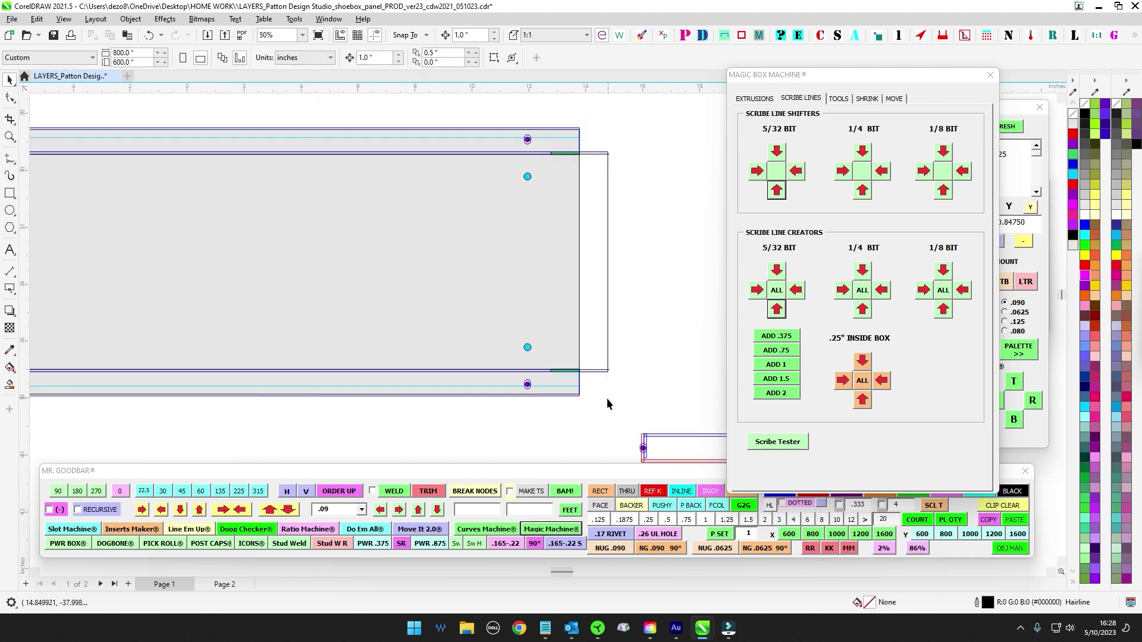
scroll(623, 265, "down", 1)
scroll(627, 272, "down", 1)
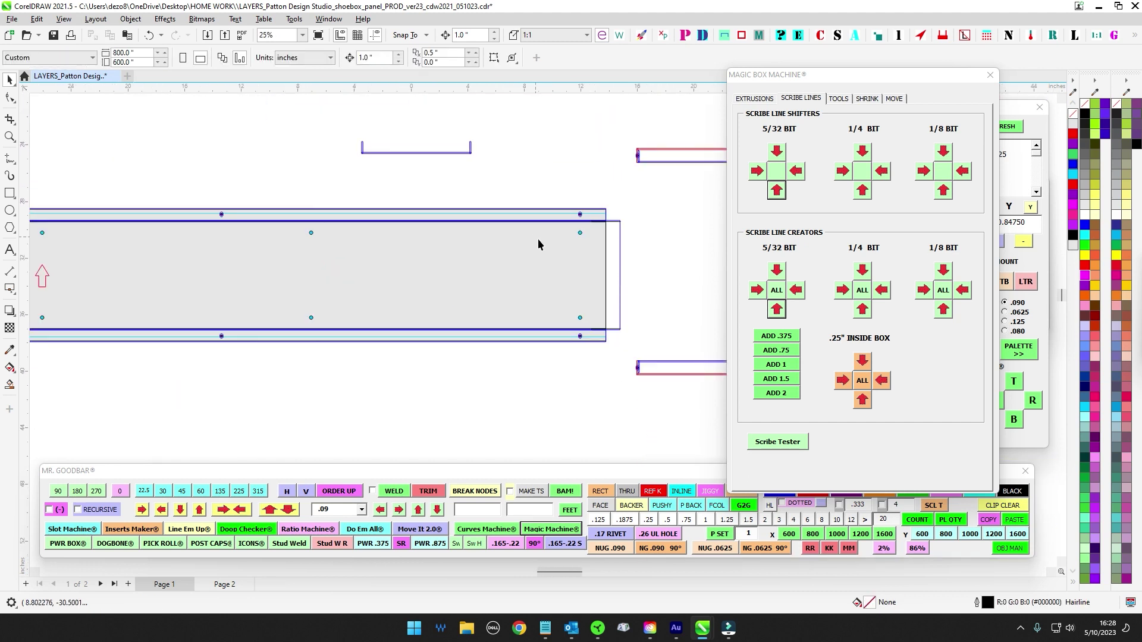
left_click_drag(111, 286, 361, 277)
scroll(274, 287, "up", 2)
scroll(352, 286, "down", 1)
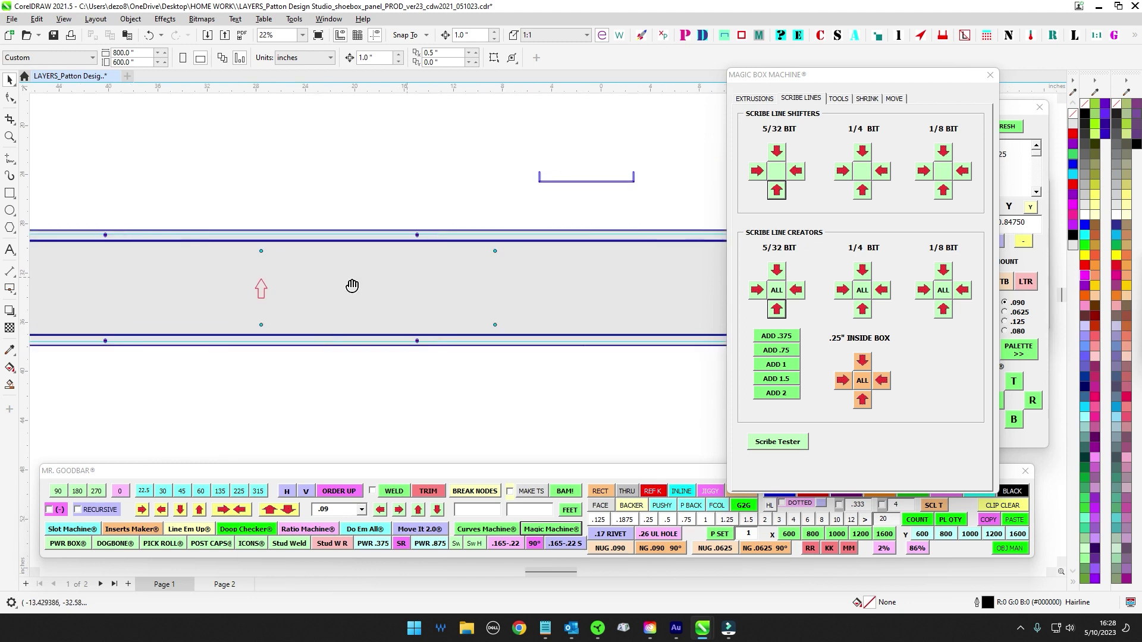
scroll(366, 284, "down", 1)
scroll(644, 274, "down", 1)
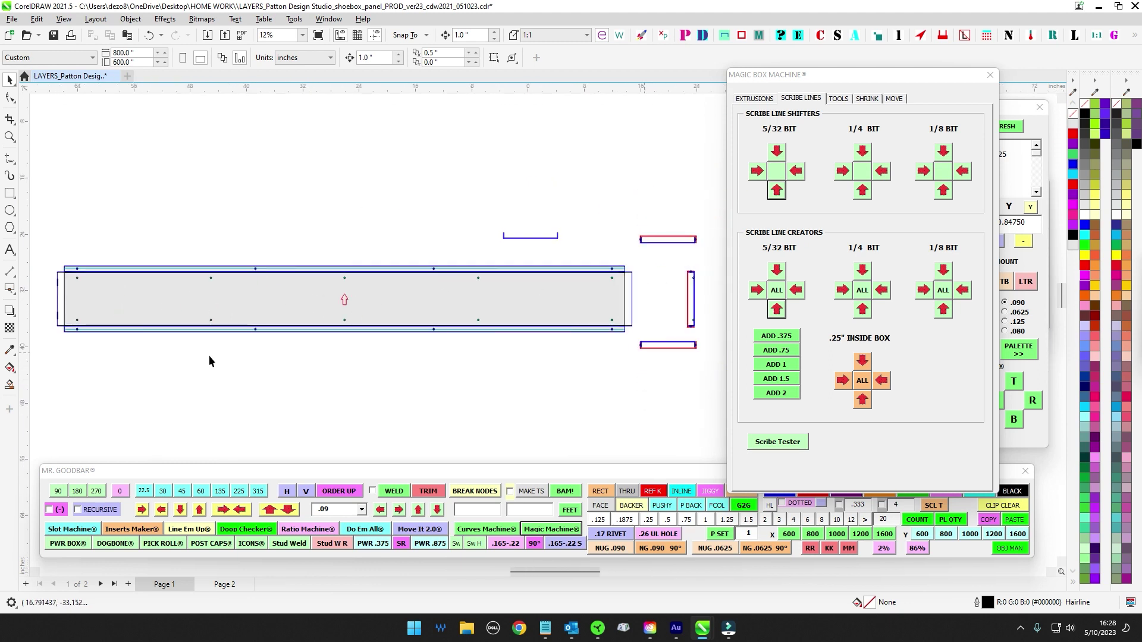
Step: Select the thru shape's node at the middle copy's upper-left outer corner and open the Radius Machine
scroll(130, 301, "up", 3)
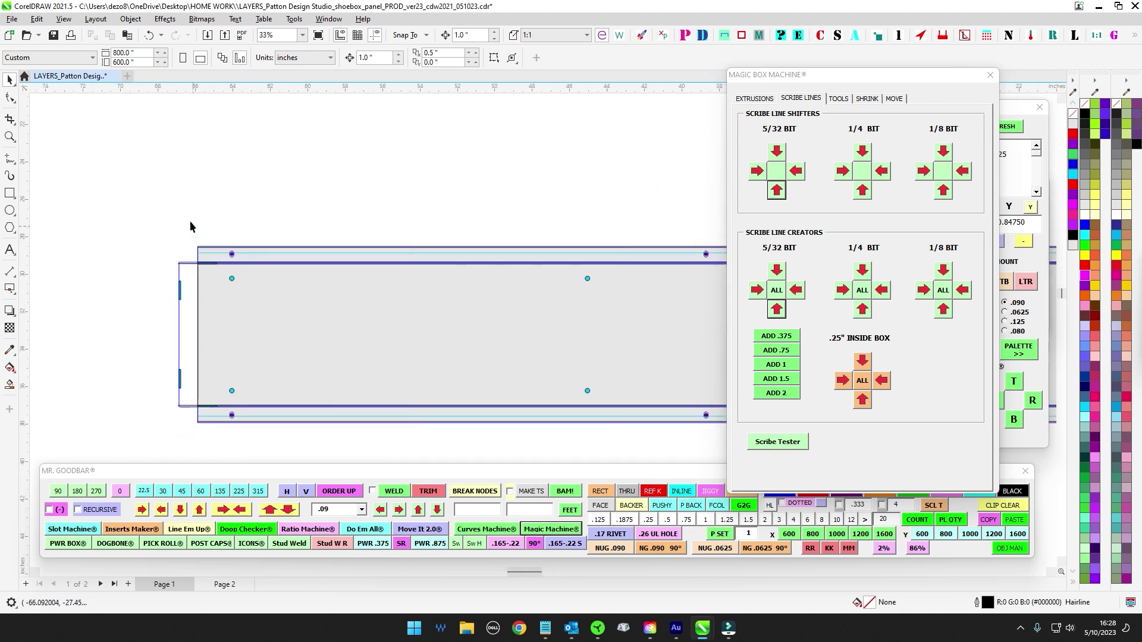
scroll(43, 125, "up", 2)
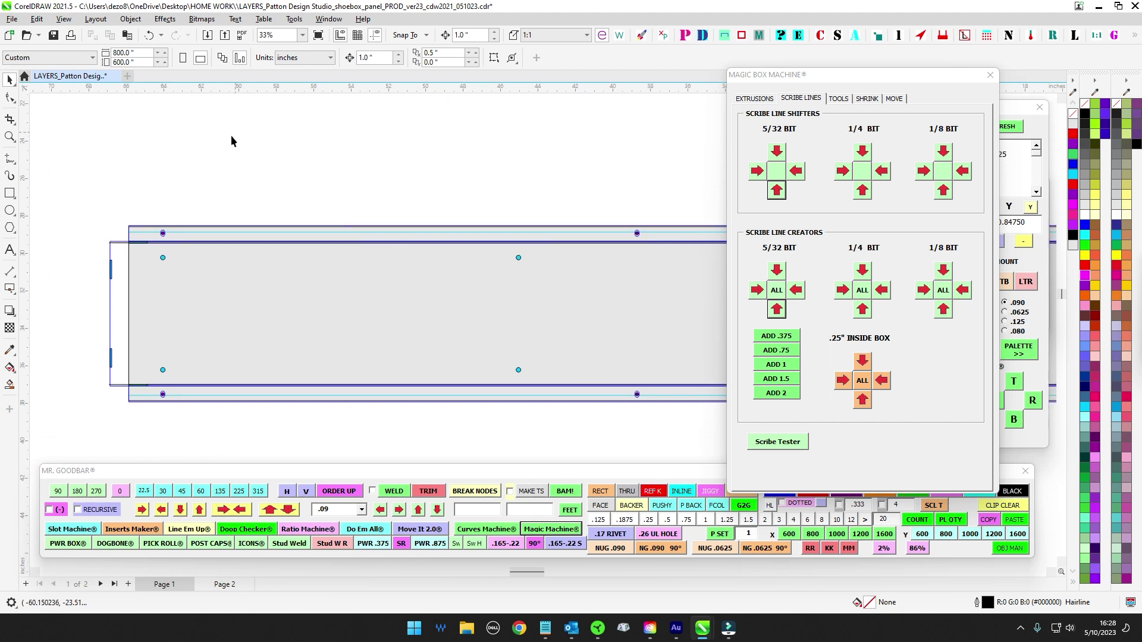
left_click(10, 98)
left_click(288, 351)
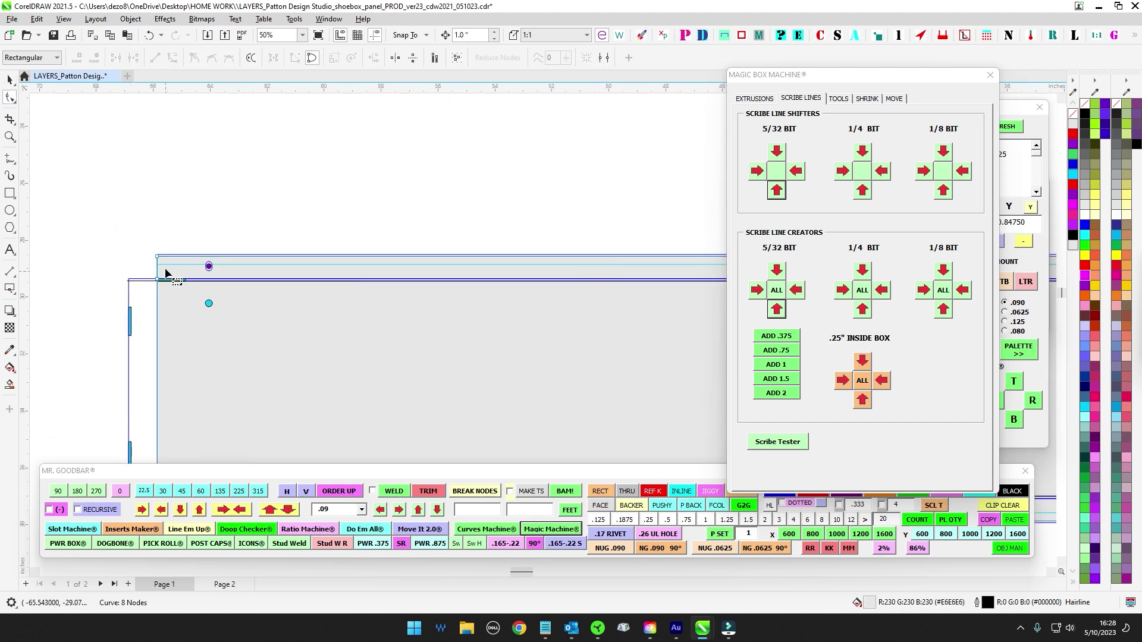
scroll(168, 264, "up", 4)
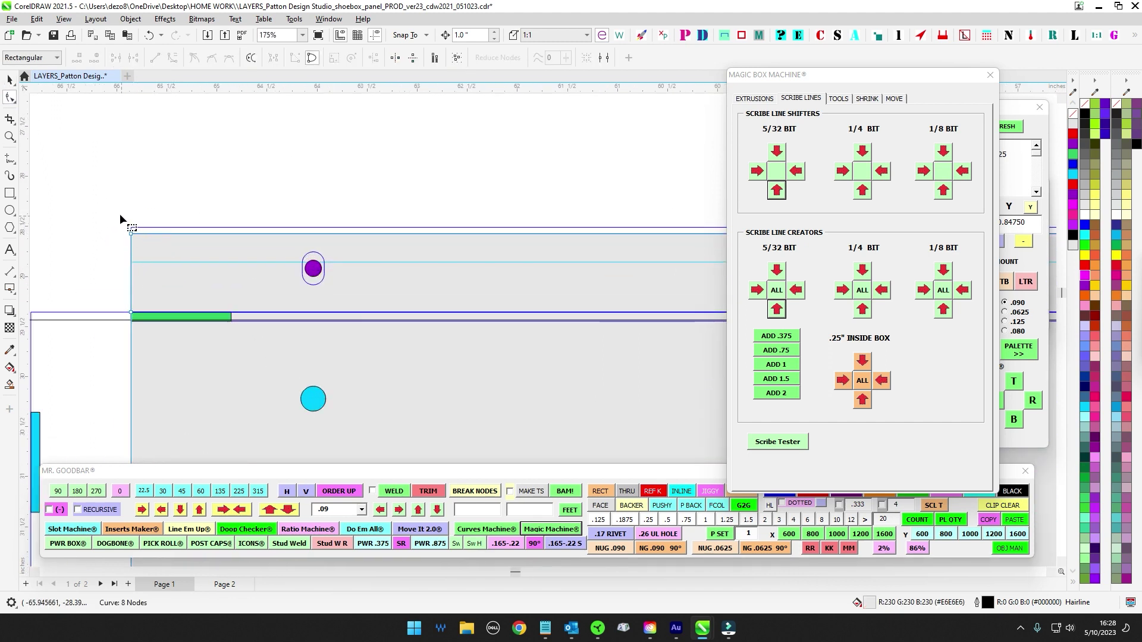
left_click_drag(119, 215, 204, 255)
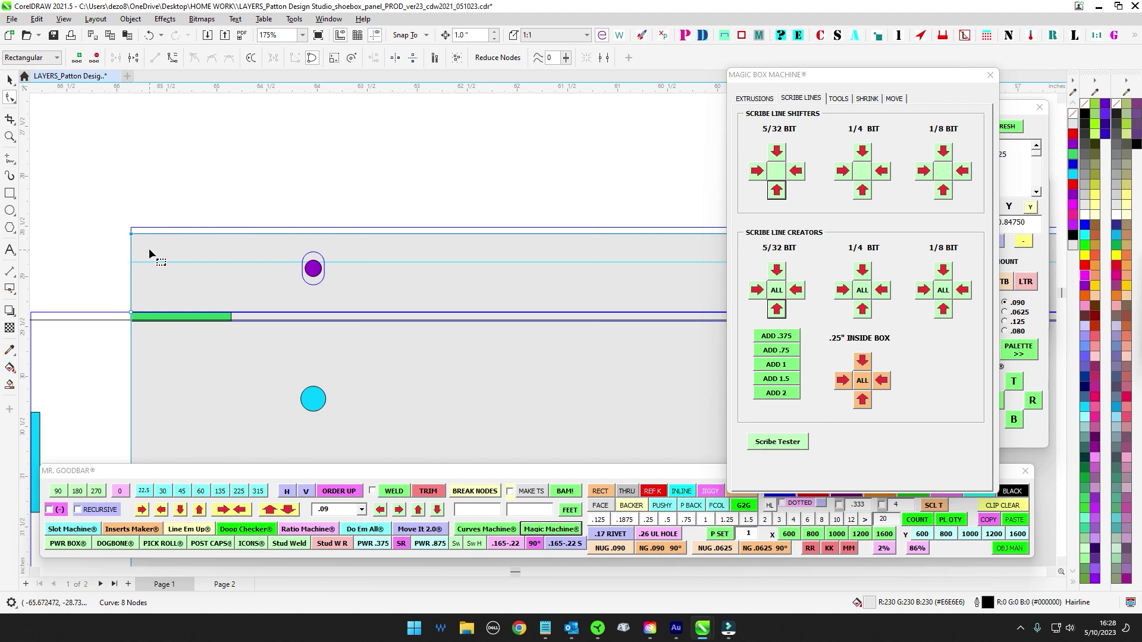
scroll(148, 248, "down", 5)
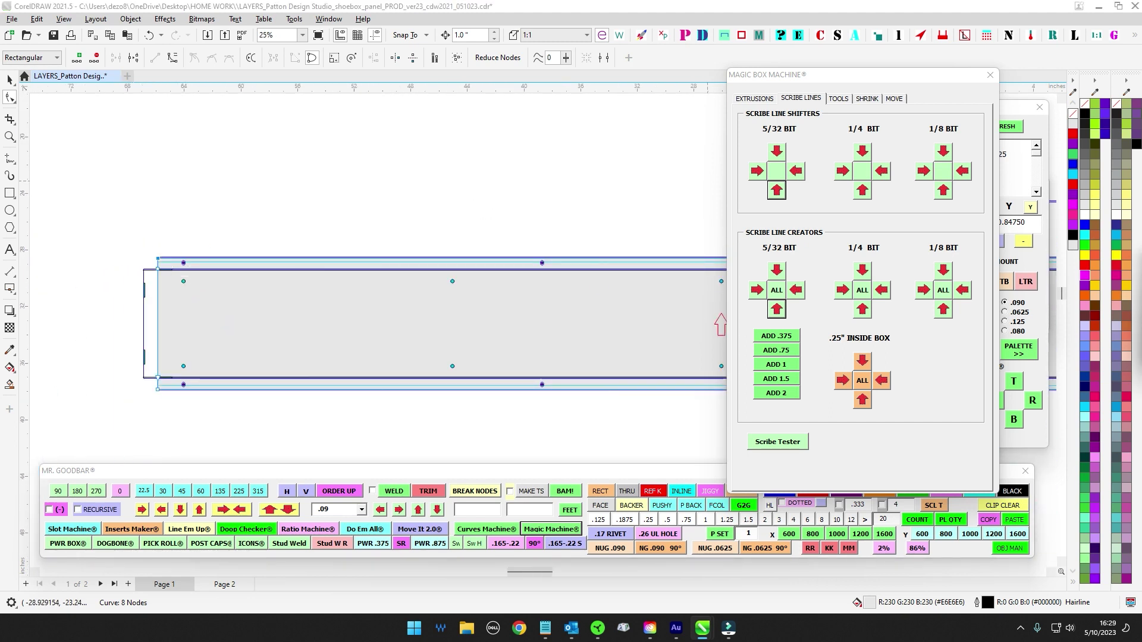
scroll(167, 245, "up", 3)
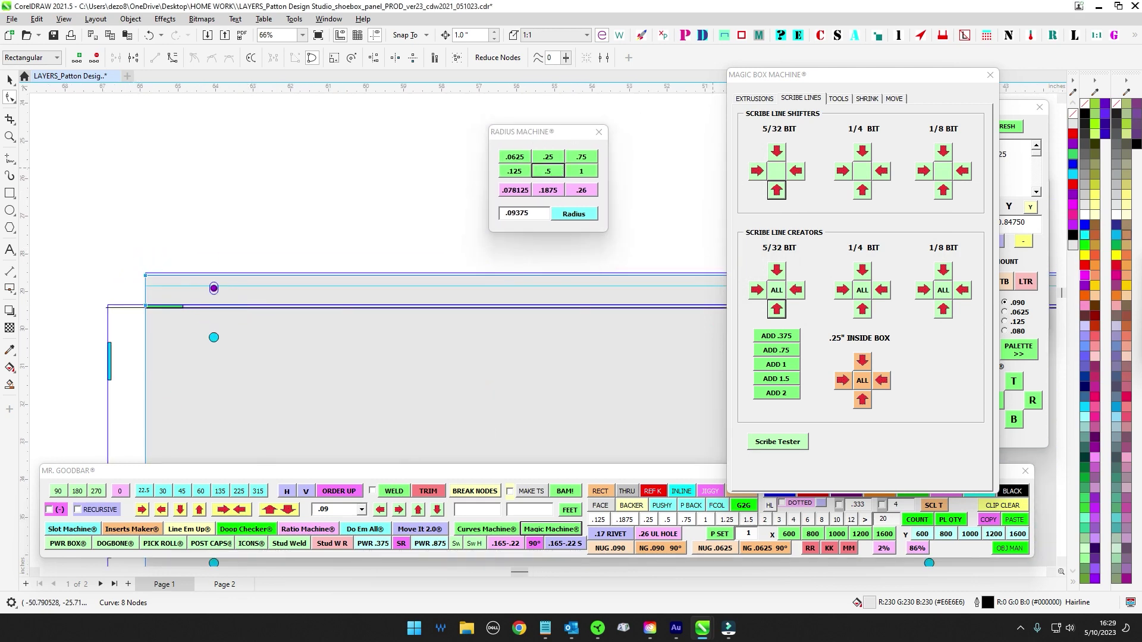
left_click_drag(1141, 190, 361, 160)
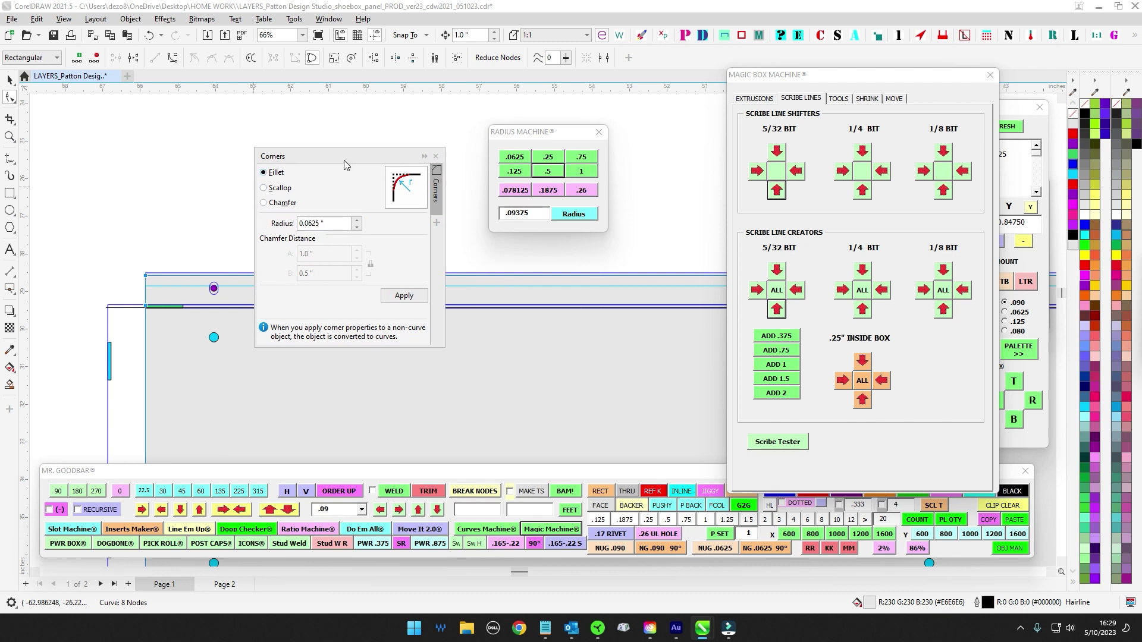
double_click(321, 224)
type("gfdgsdfg")
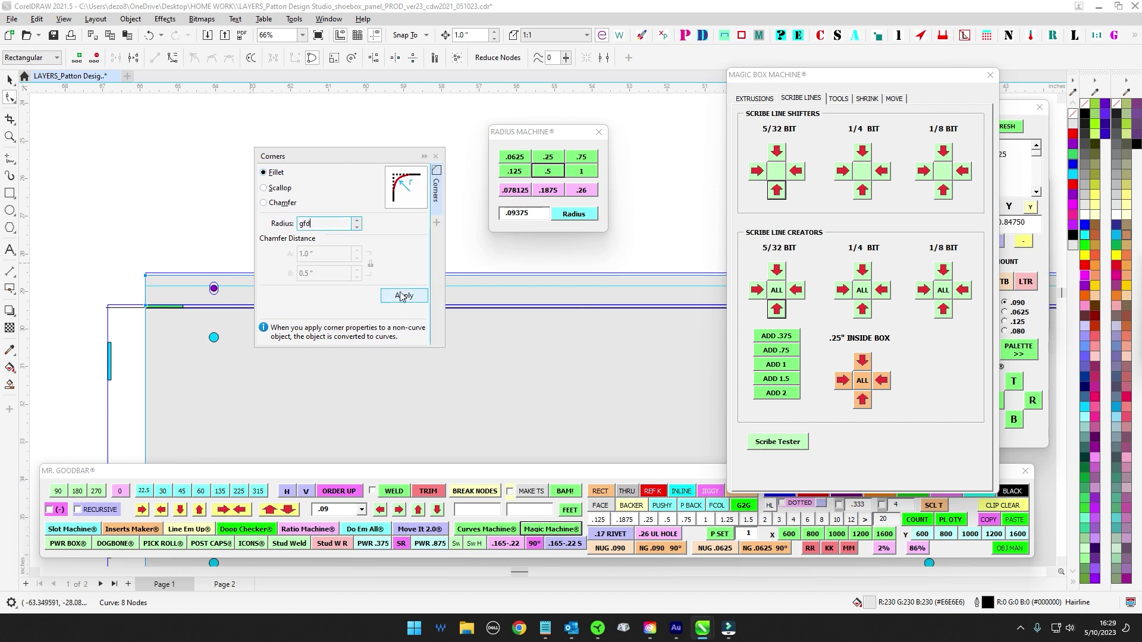
double_click(337, 223)
key("BackSpace")
left_click_drag(328, 152, 1141, 278)
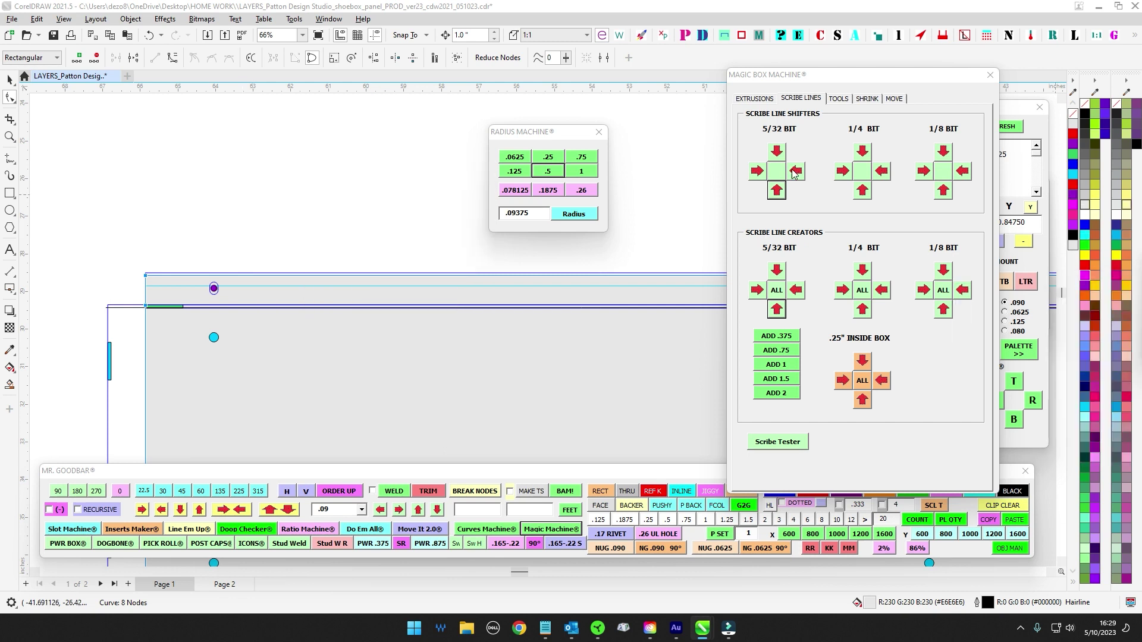
Step: Round the four outer corners of the middle copy's thru shape with a .125 radius
left_click_drag(550, 132, 400, 154)
mouse_move(112, 252)
left_mouse_down()
mouse_move(183, 295)
mouse_move(204, 269)
left_mouse_up()
left_click(368, 195)
scroll(146, 179, "down", 3)
scroll(131, 335, "up", 4)
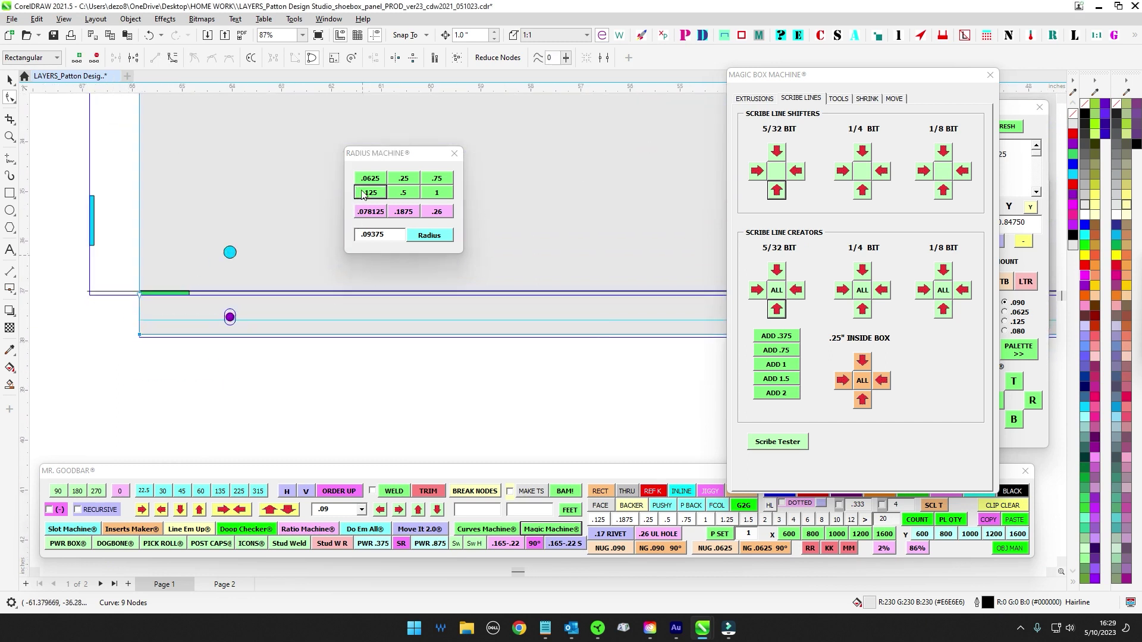
scroll(358, 270, "down", 5)
scroll(245, 226, "up", 3)
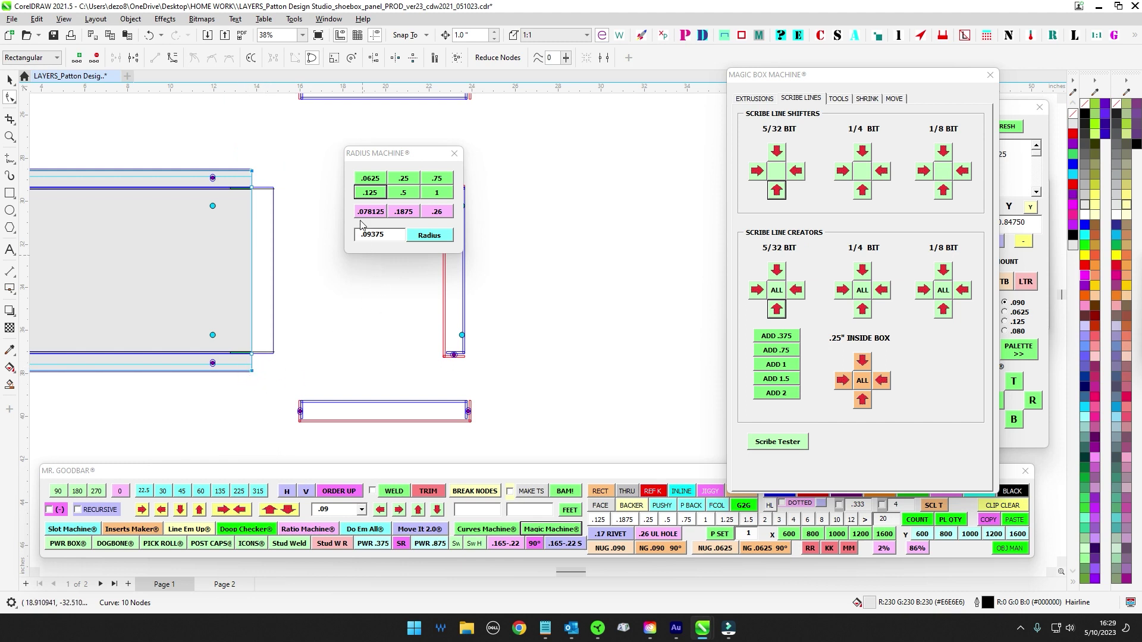
left_click(373, 178)
scroll(274, 185, "up", 5)
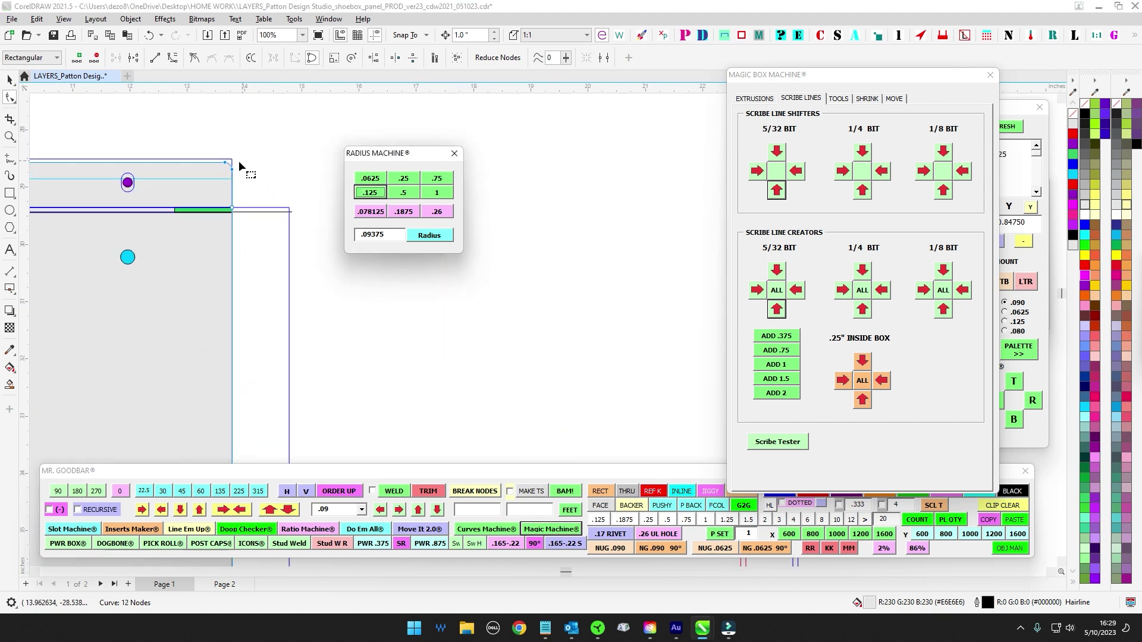
Step: Check the rounded corners at the thru shape's right end, set the Radius Machine aside and close the Magic Box Machine
scroll(244, 197, "down", 4)
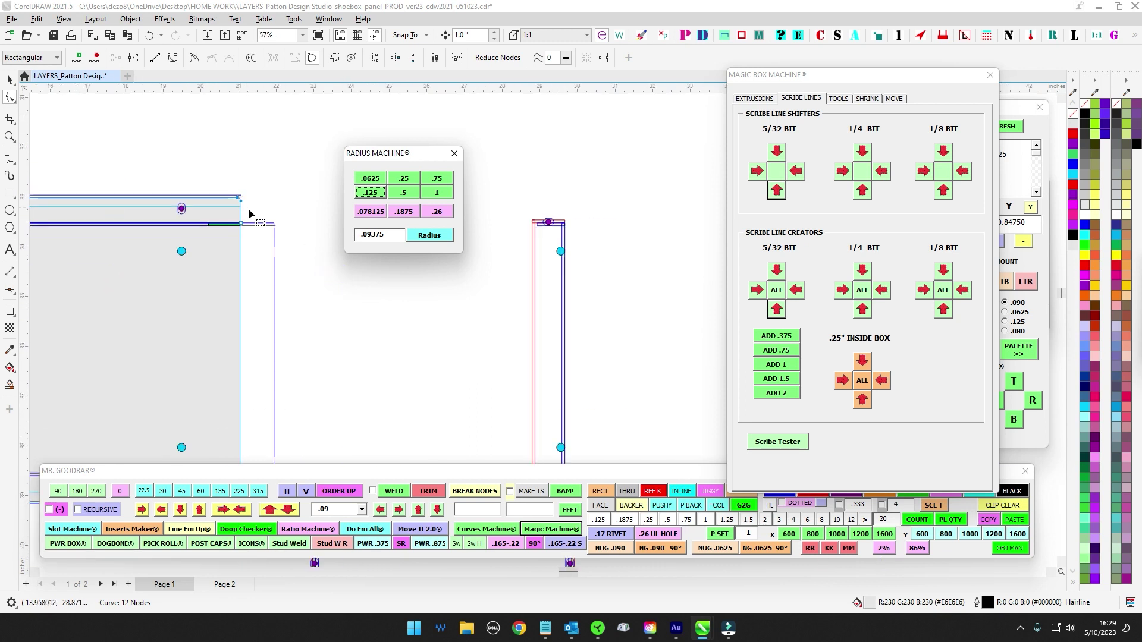
scroll(248, 211, "down", 4)
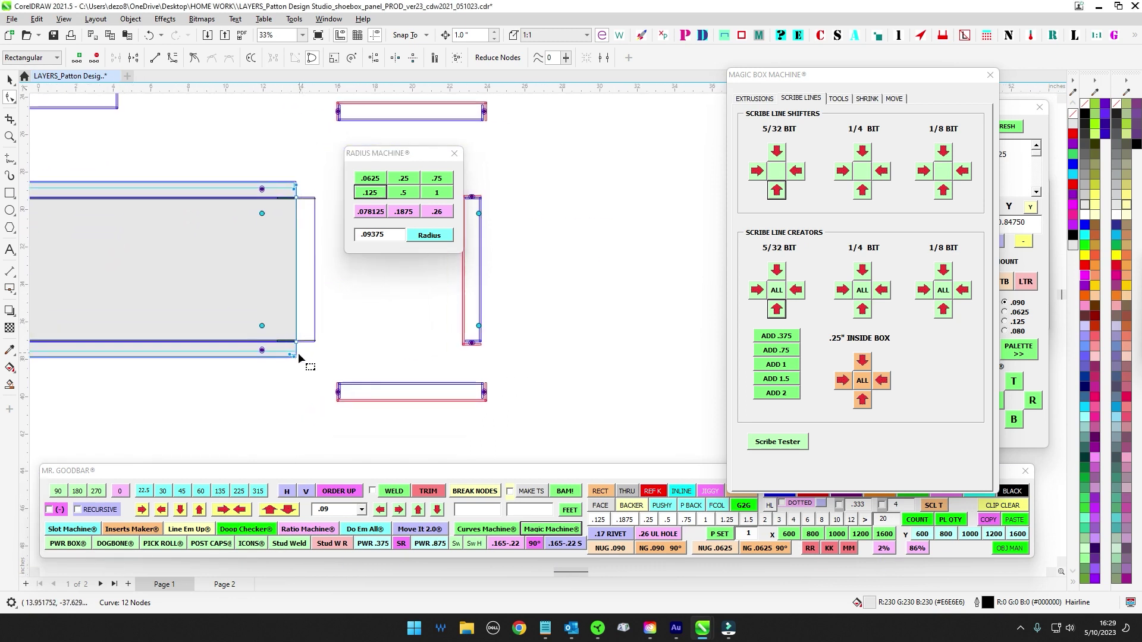
scroll(297, 357, "up", 4)
left_click_drag(393, 166, 955, 236)
left_click(990, 75)
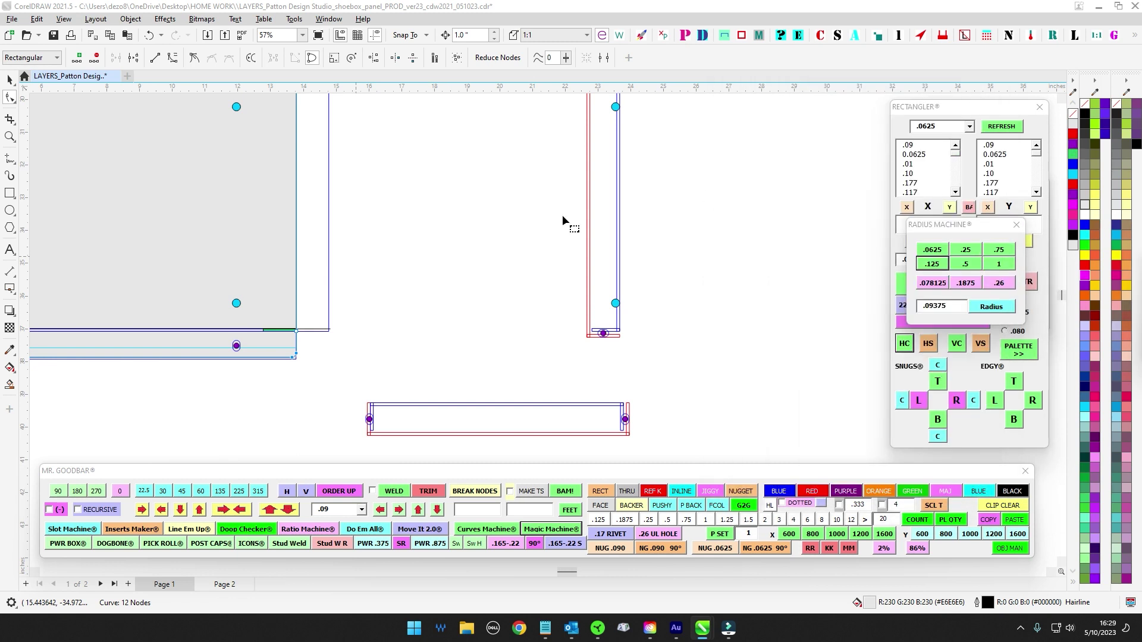
Step: Select all parts of the middle copy's panel and save the document
scroll(562, 217, "down", 4)
left_click(8, 83)
scroll(421, 183, "down", 2)
left_click_drag(421, 184, 606, 206)
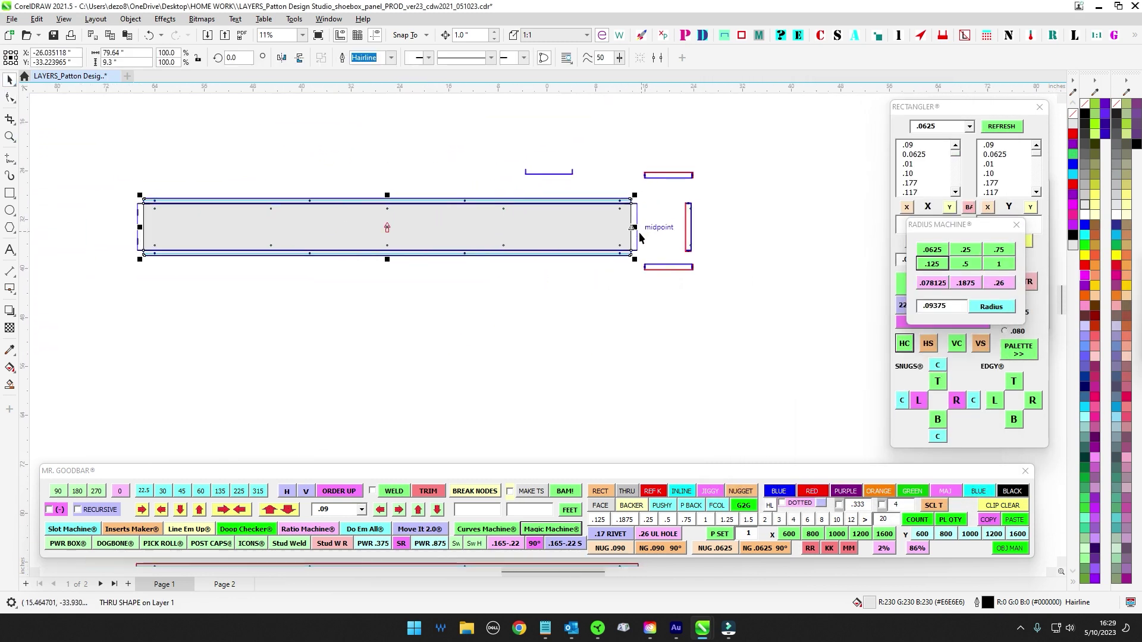
left_click_drag(101, 180, 648, 264)
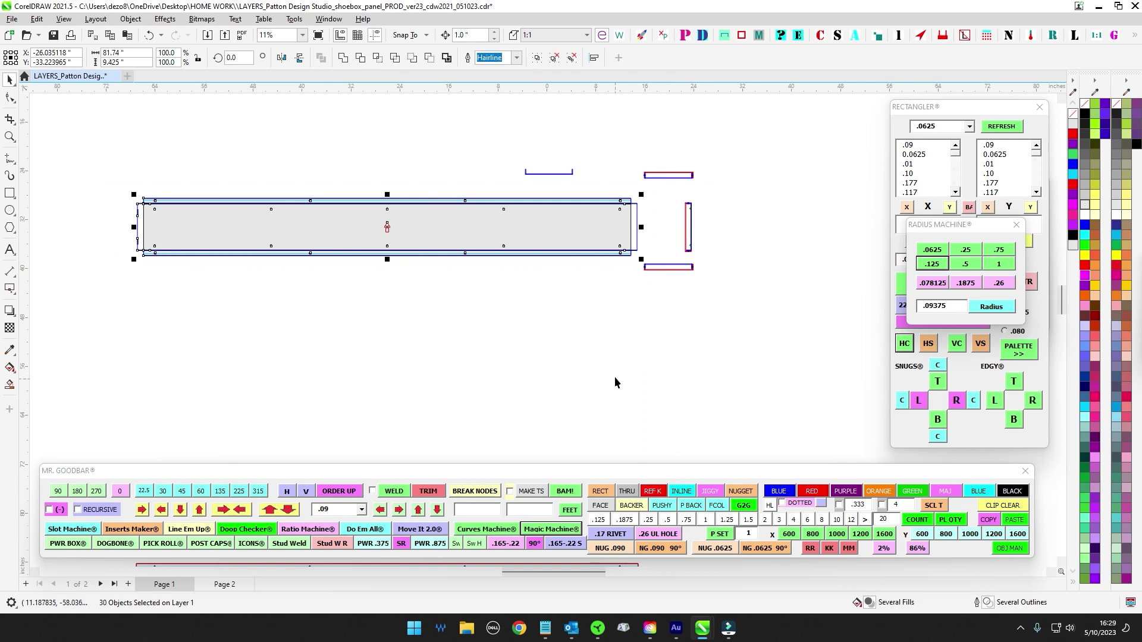
key("ctrl+s")
Step: Add a green 4-inch G2G circle centered just below the middle copy's panel, at about X -26.33, Y -42.58 inches
left_click_drag(746, 471, 505, 317)
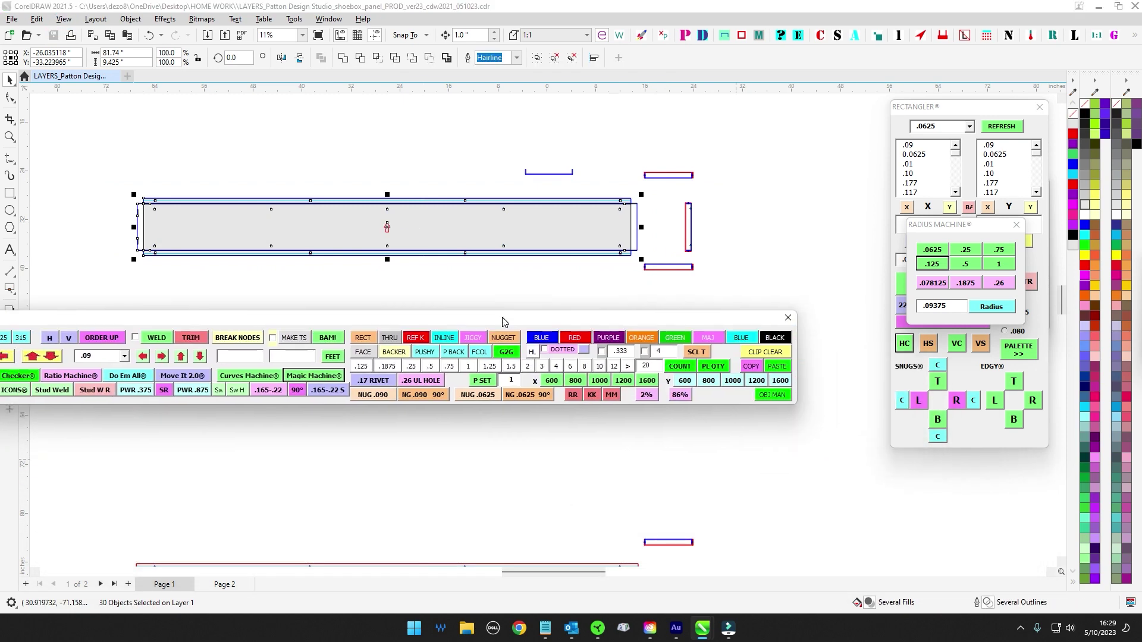
left_click(504, 354)
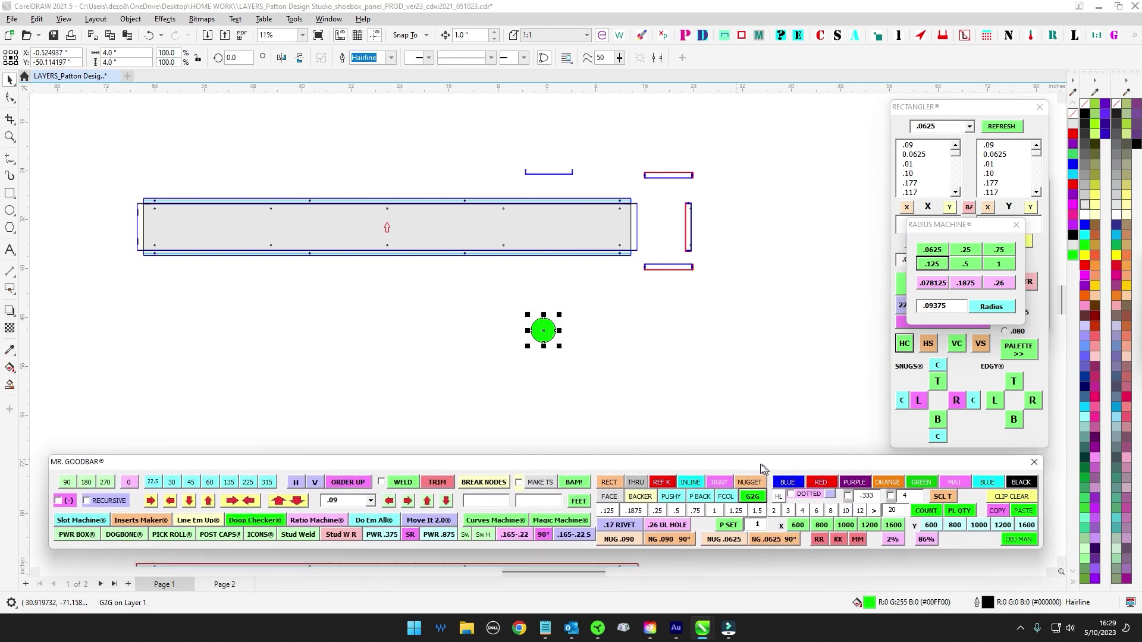
left_click_drag(551, 339, 392, 288)
scroll(447, 290, "down", 2)
left_click_drag(461, 286, 465, 262)
scroll(465, 262, "down", 2)
left_click_drag(446, 357, 429, 230)
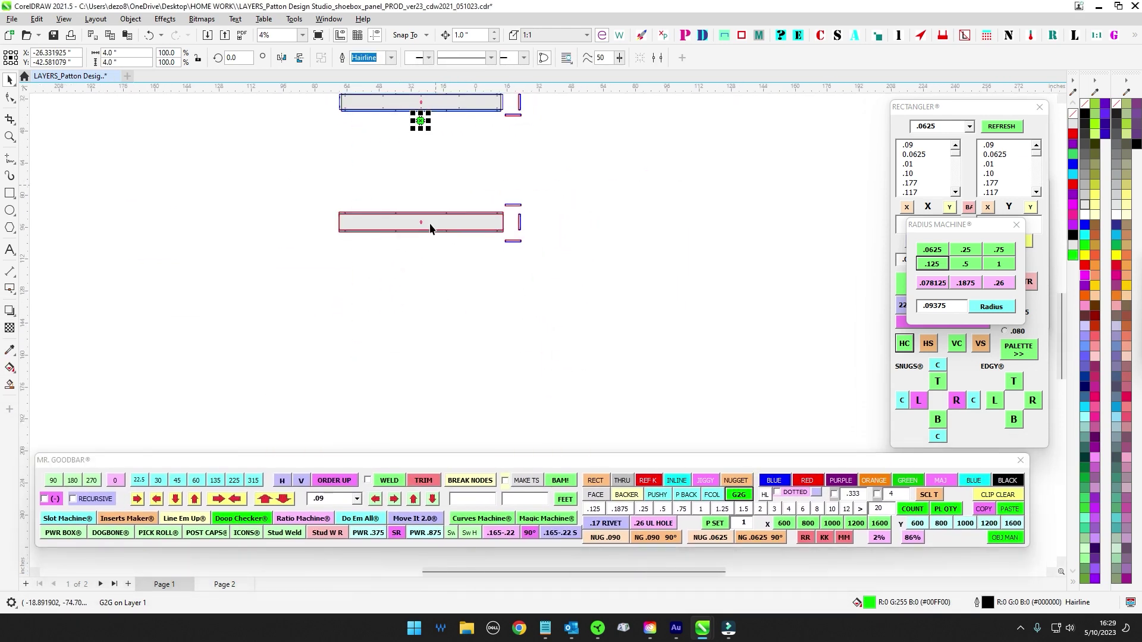
Step: Add 5/32-bit scribe lines along the upper and lower edges of the bottom copy's red 82 x 8 inch rectangle
scroll(431, 228, "up", 5)
left_click_drag(445, 182, 480, 221)
left_click_drag(595, 205, 448, 215)
scroll(663, 223, "up", 5)
left_click(612, 255)
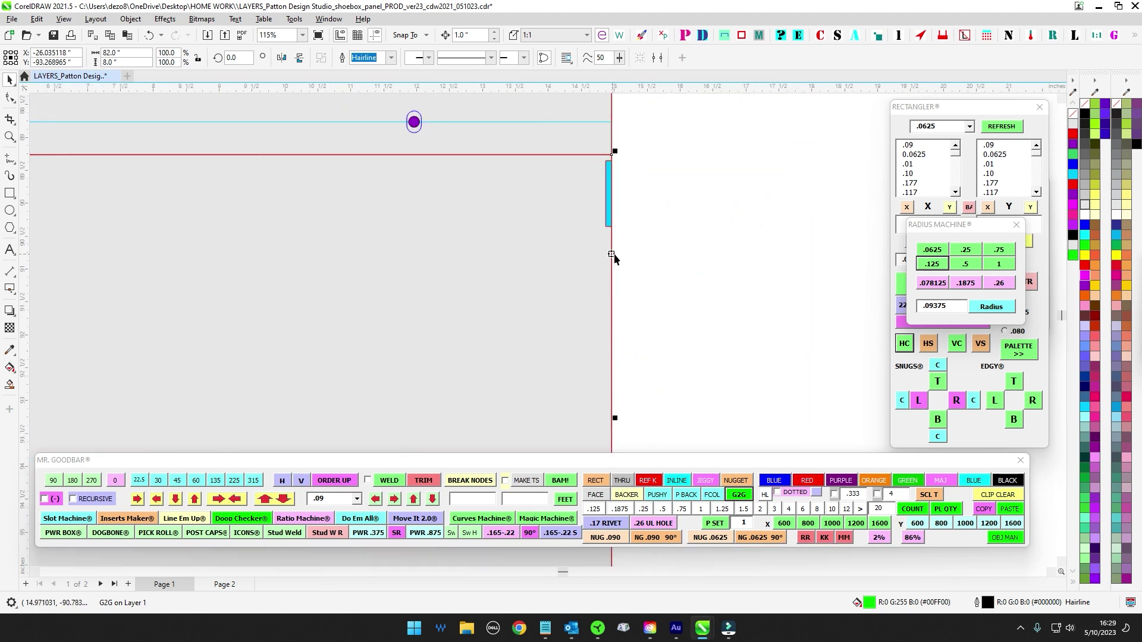
scroll(693, 286, "down", 5)
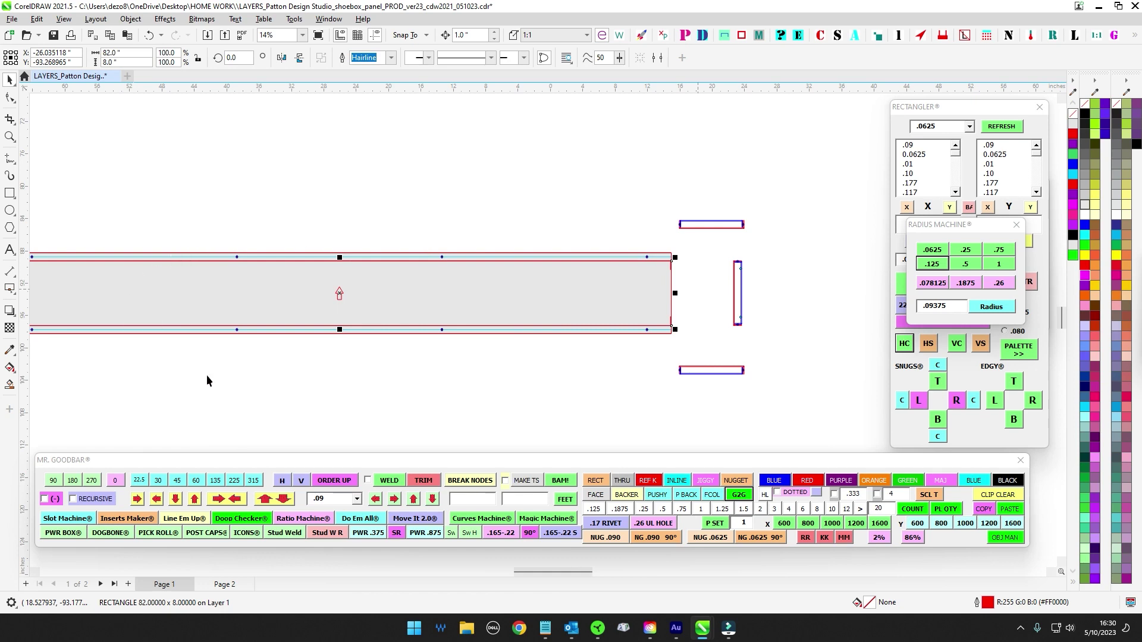
scroll(693, 282, "up", 2)
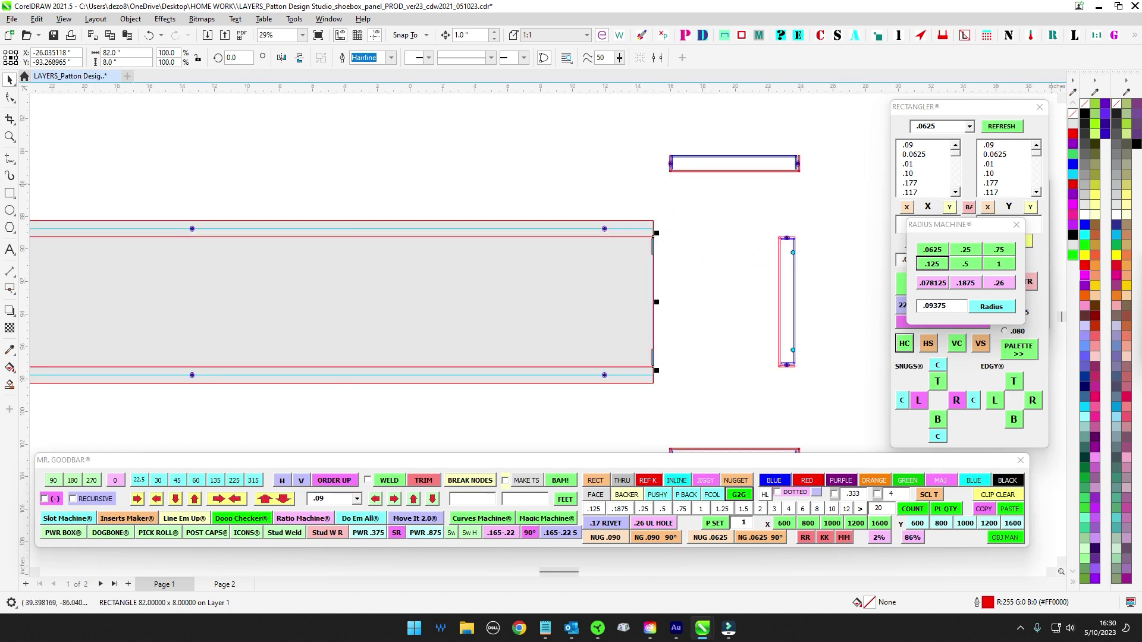
left_click_drag(1141, 64, 797, 66)
left_click(776, 261)
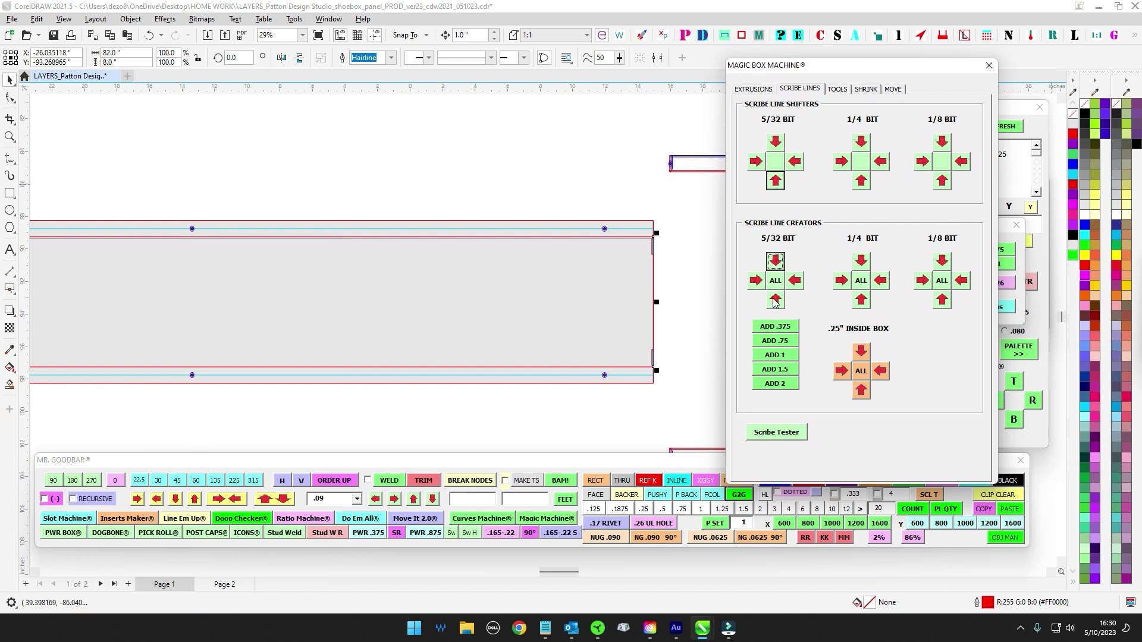
left_click(775, 301)
scroll(562, 238, "up", 3)
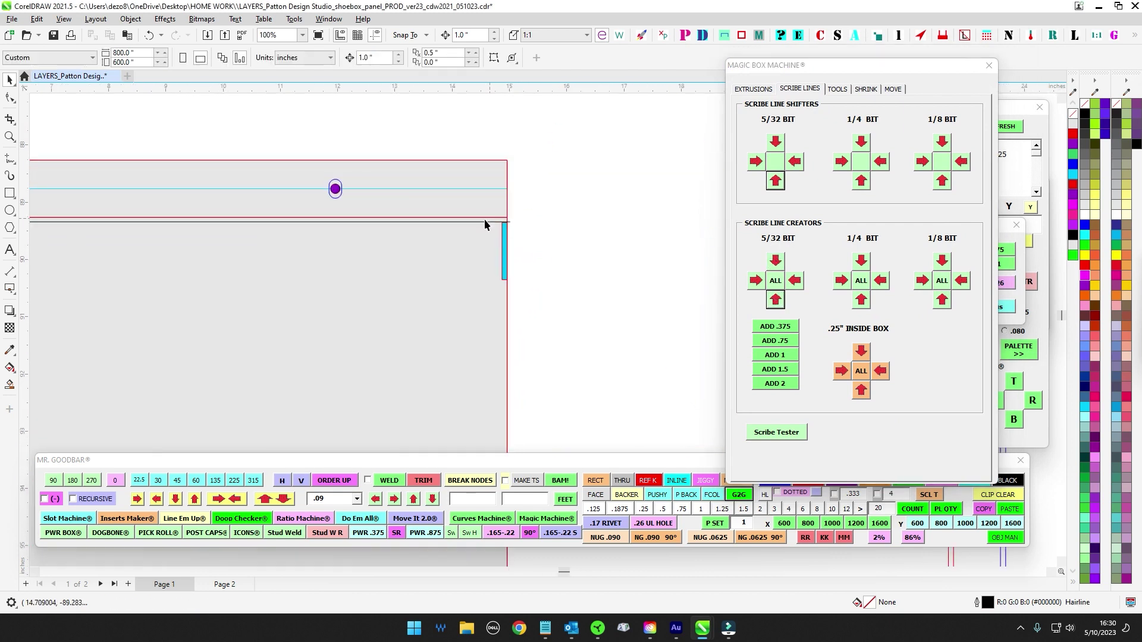
scroll(484, 224, "down", 5)
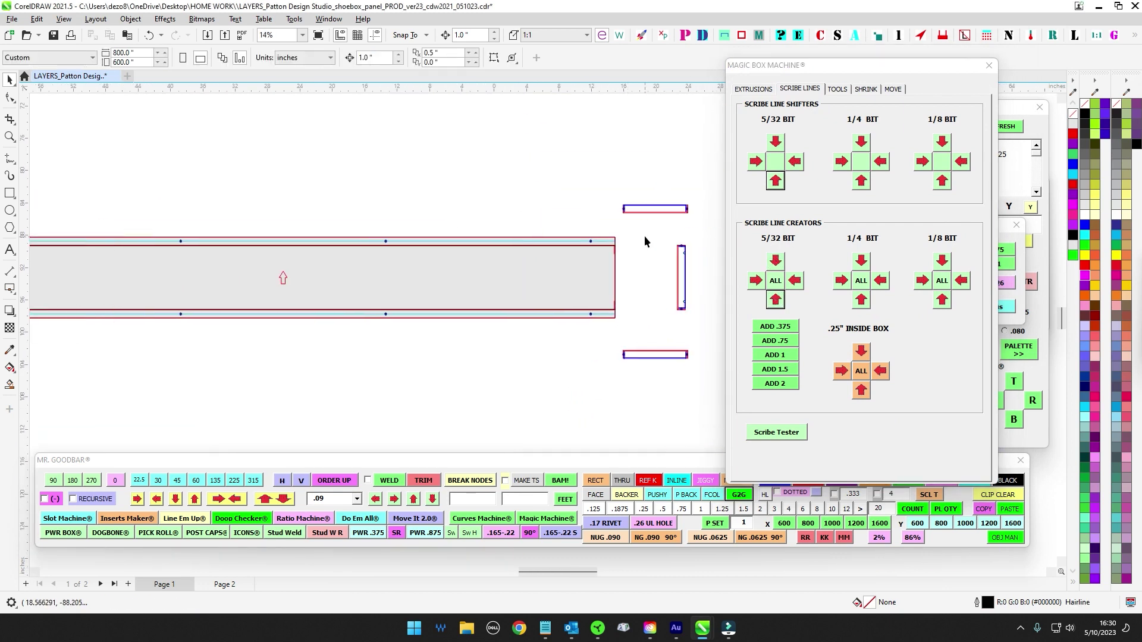
Step: Nudge the red .09 extrusion profile above the bottom copy's right end down to Y -84.831465 inches
scroll(505, 247, "up", 5)
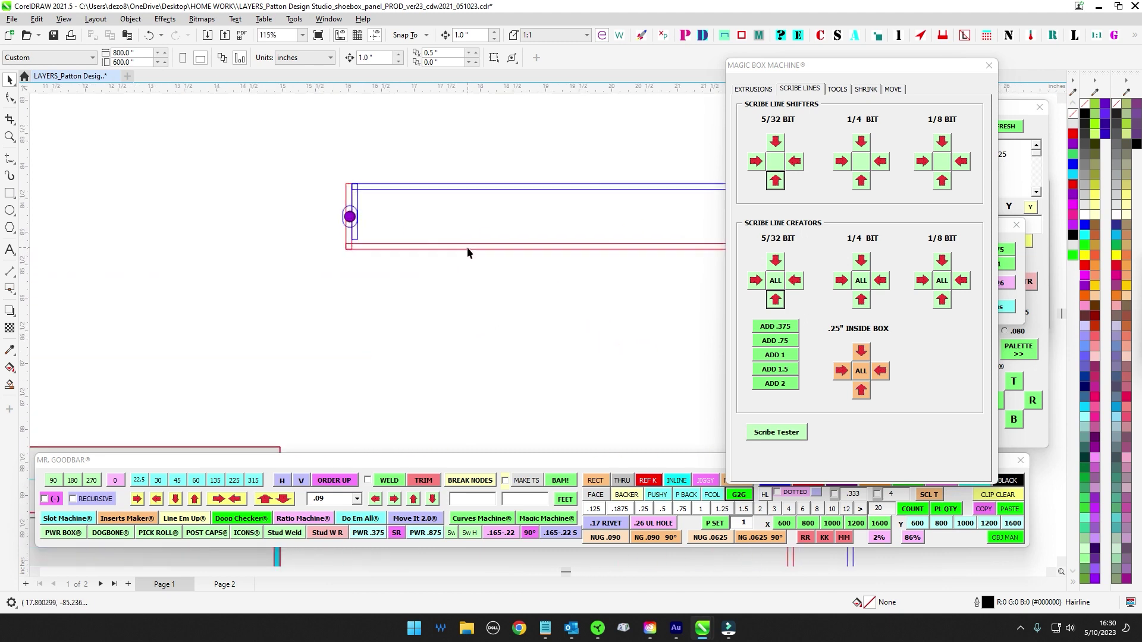
left_click(467, 244)
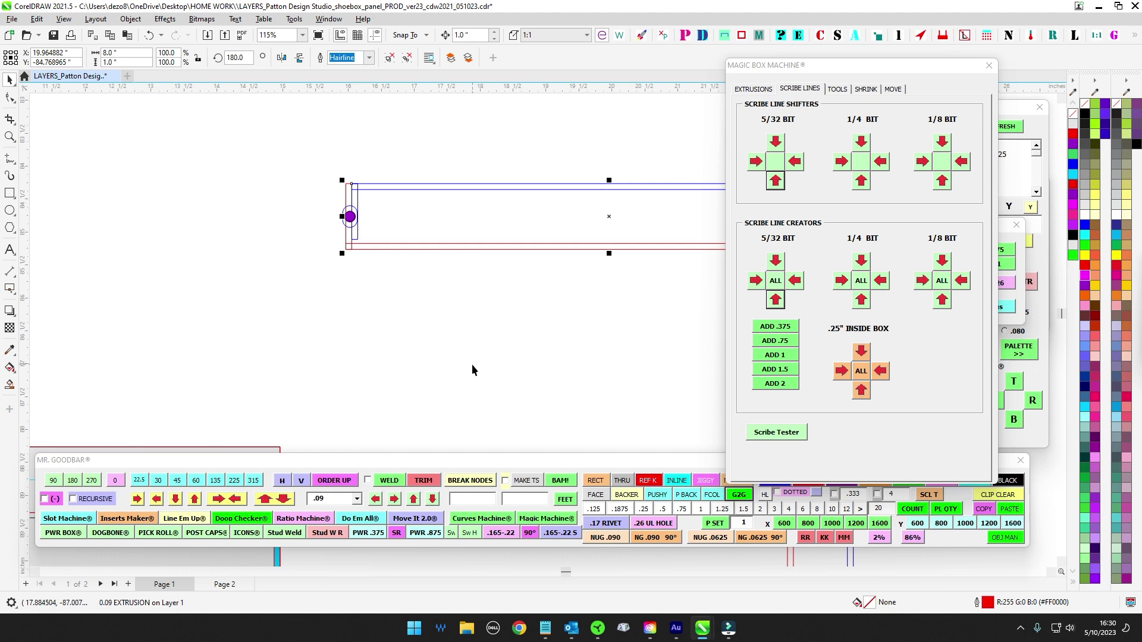
key("ctrl+Down")
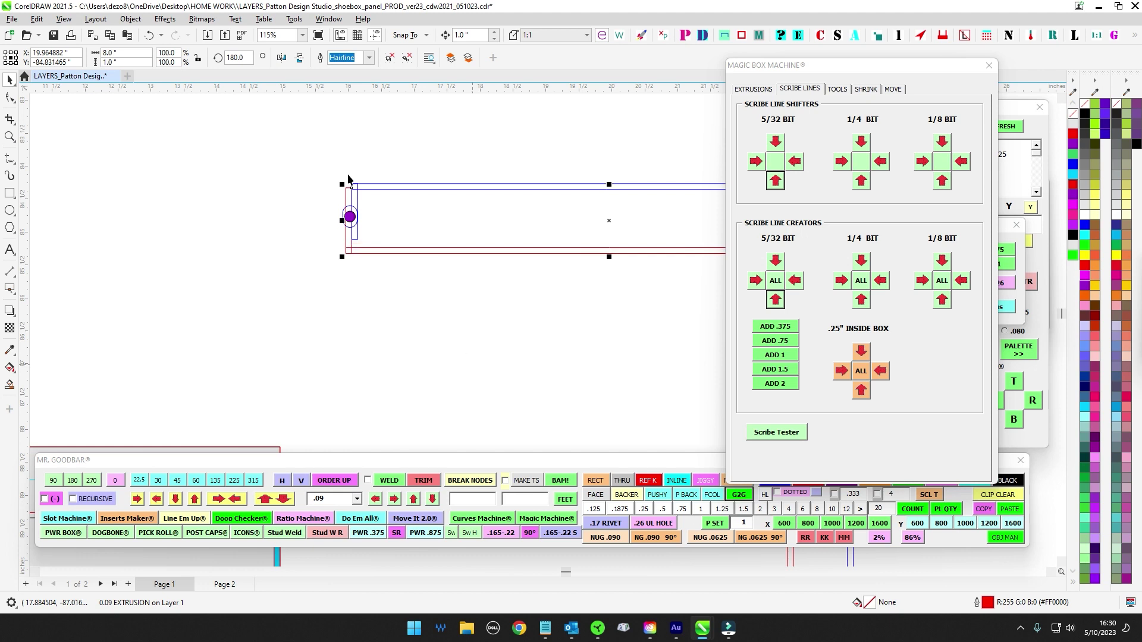
Step: Extend the left leg of the nudged red extrusion profile up to the blue profile's upper edge
scroll(349, 176, "up", 2)
left_click(10, 98)
left_click(165, 177)
scroll(315, 186, "up", 1)
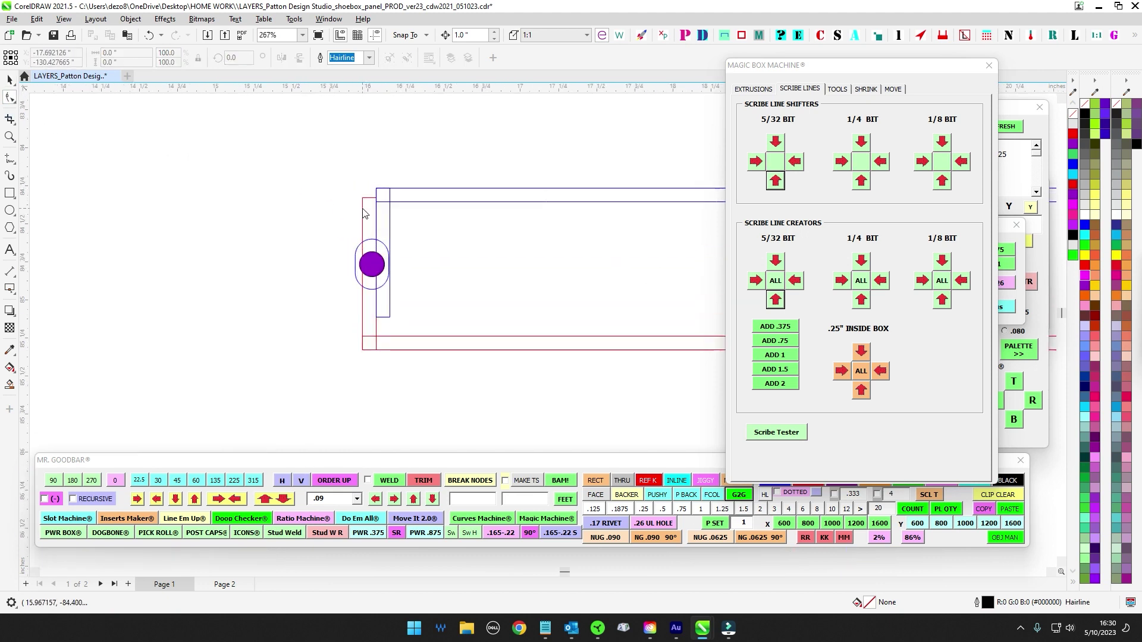
left_click(363, 213)
scroll(350, 199, "down", 2)
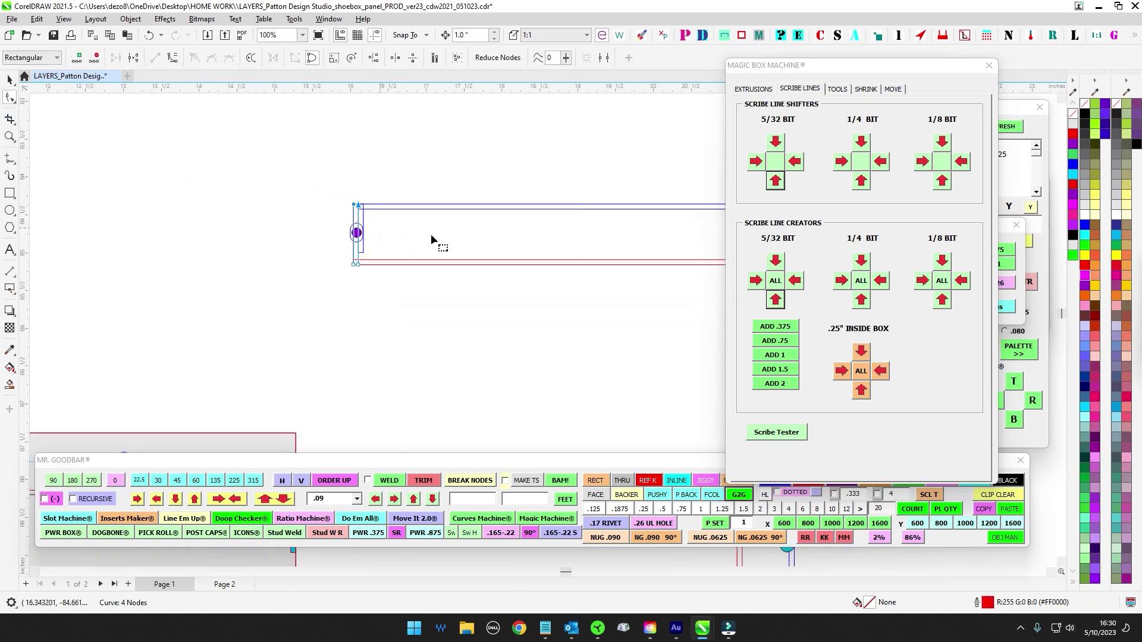
Step: Extend the red profile's right leg up to the blue profile's upper edge, making it 1.0625 inches tall
scroll(430, 233, "right", 5)
scroll(423, 244, "up", 2)
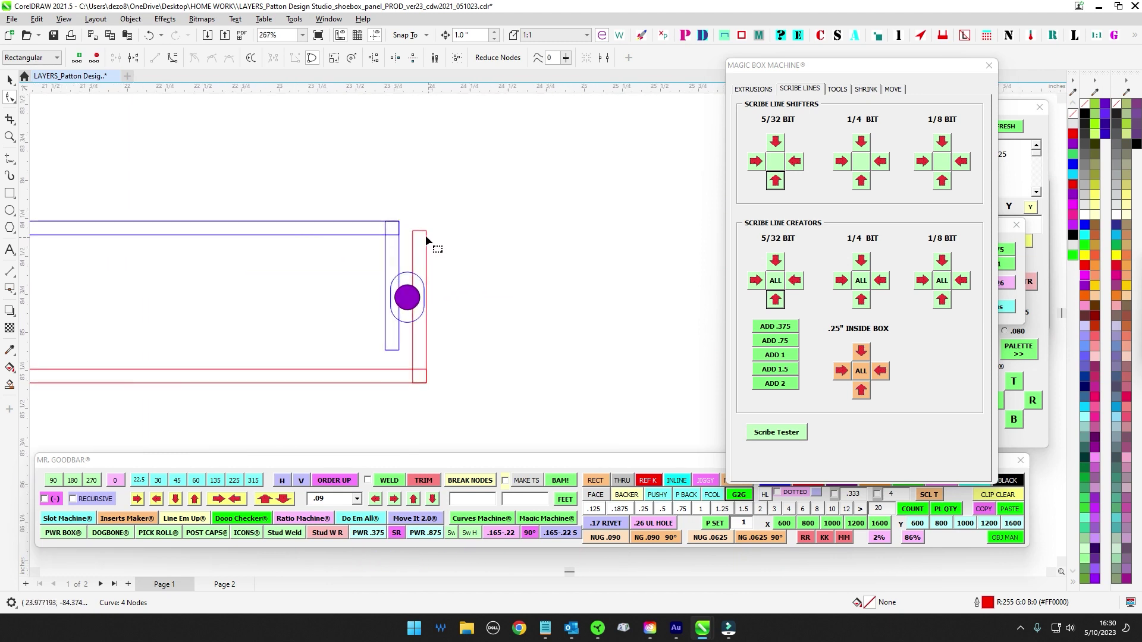
left_click(426, 239)
key("Up")
left_click(9, 81)
scroll(321, 410, "up", 2)
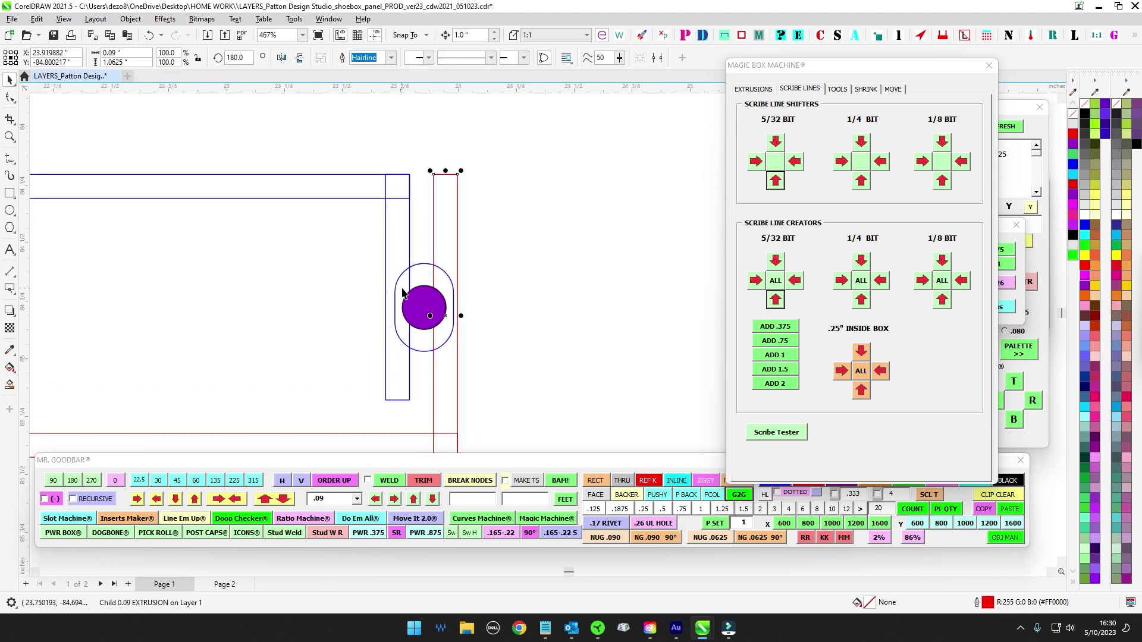
scroll(401, 254, "down", 3)
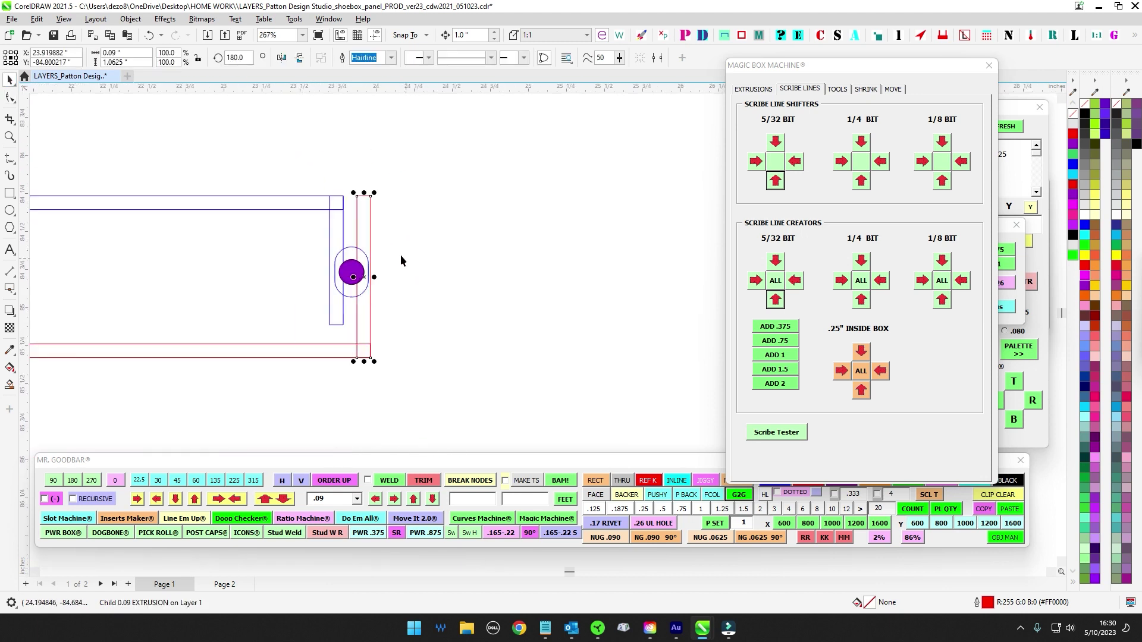
Step: Compare the lengthened red .09 extrusion profile above the bottom copy's right end with the grey thru shape's upper flange
left_click(370, 209)
left_click(356, 202)
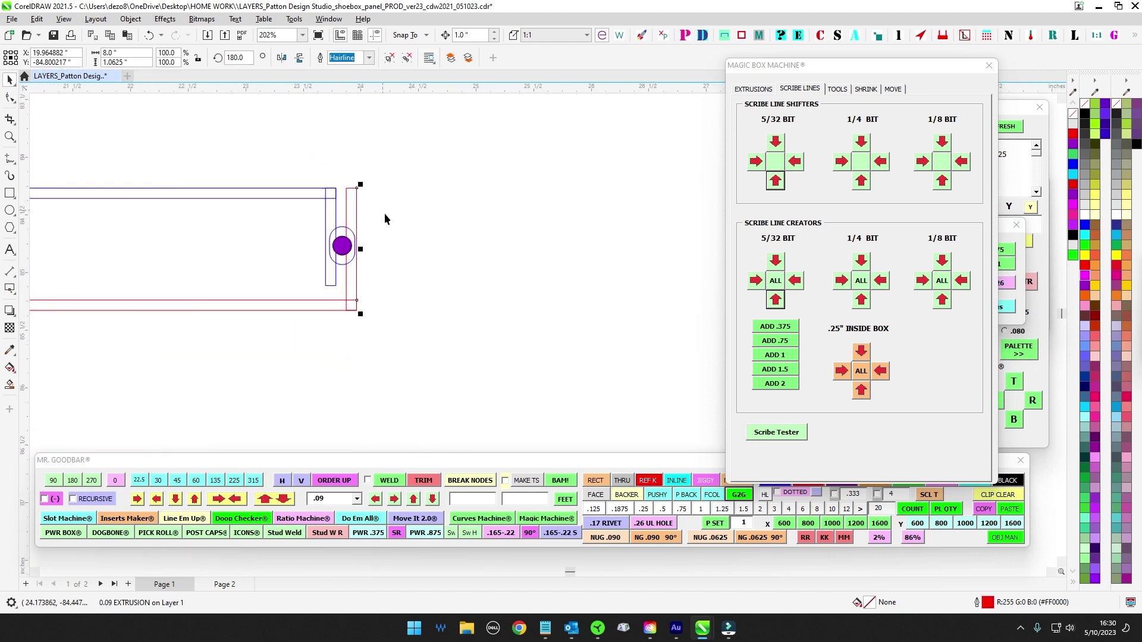
scroll(502, 262, "down", 1)
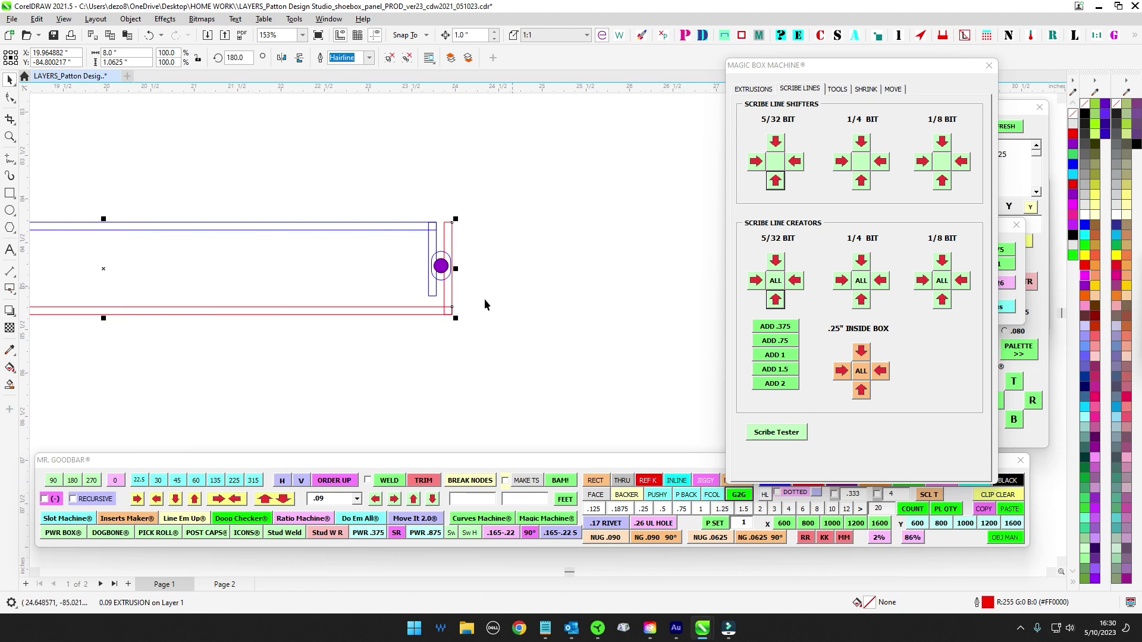
scroll(515, 301, "down", 4)
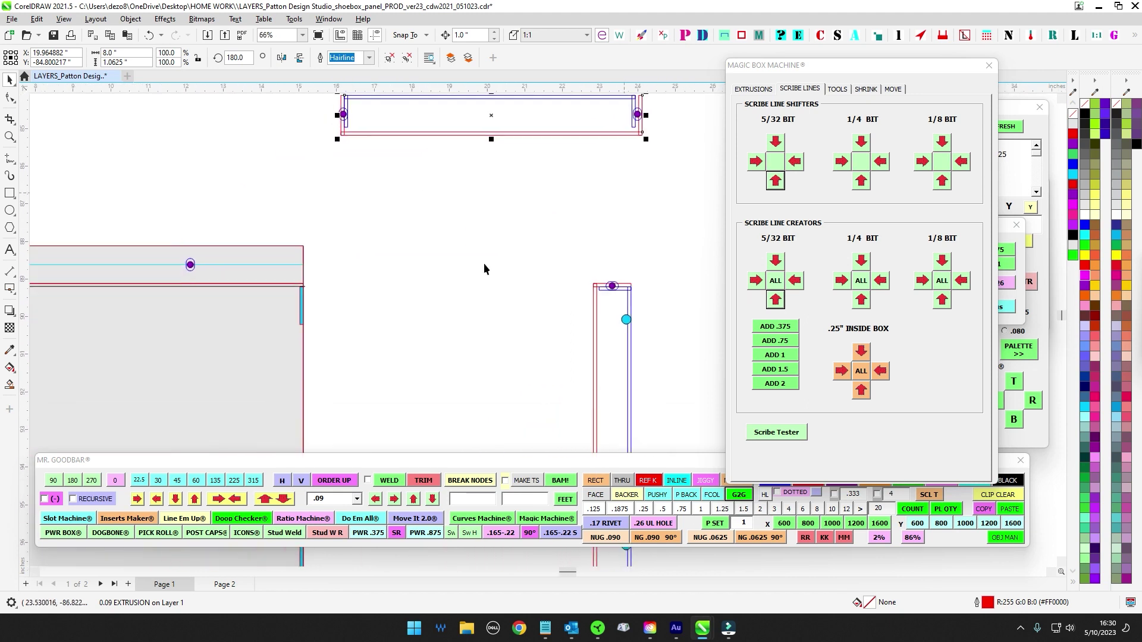
scroll(263, 271, "up", 2)
left_click(238, 251)
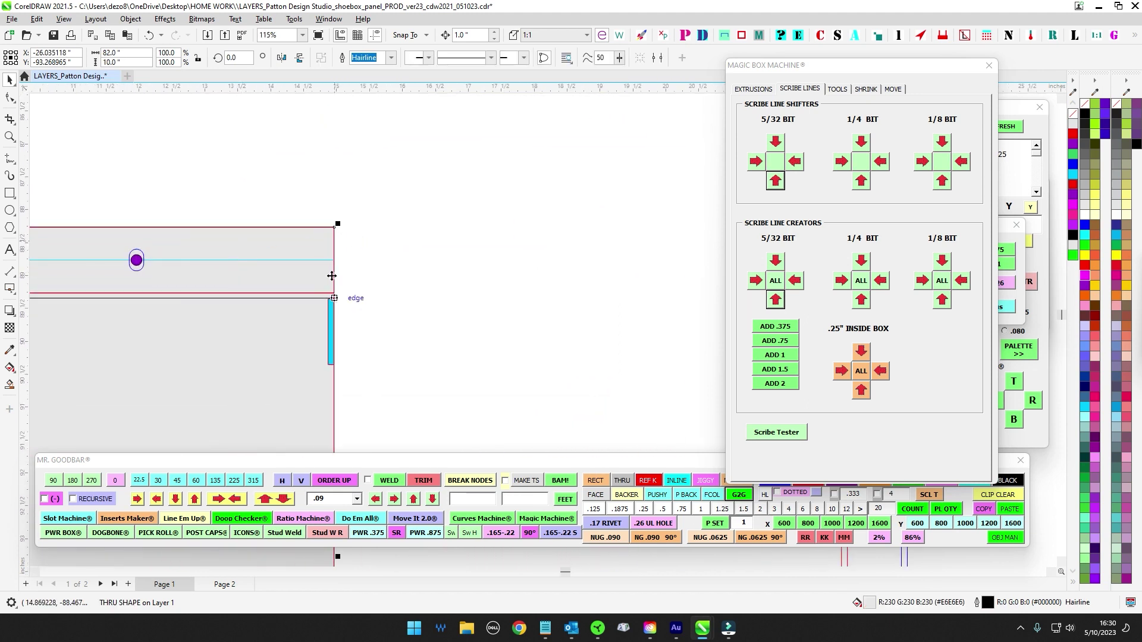
scroll(377, 269, "down", 1)
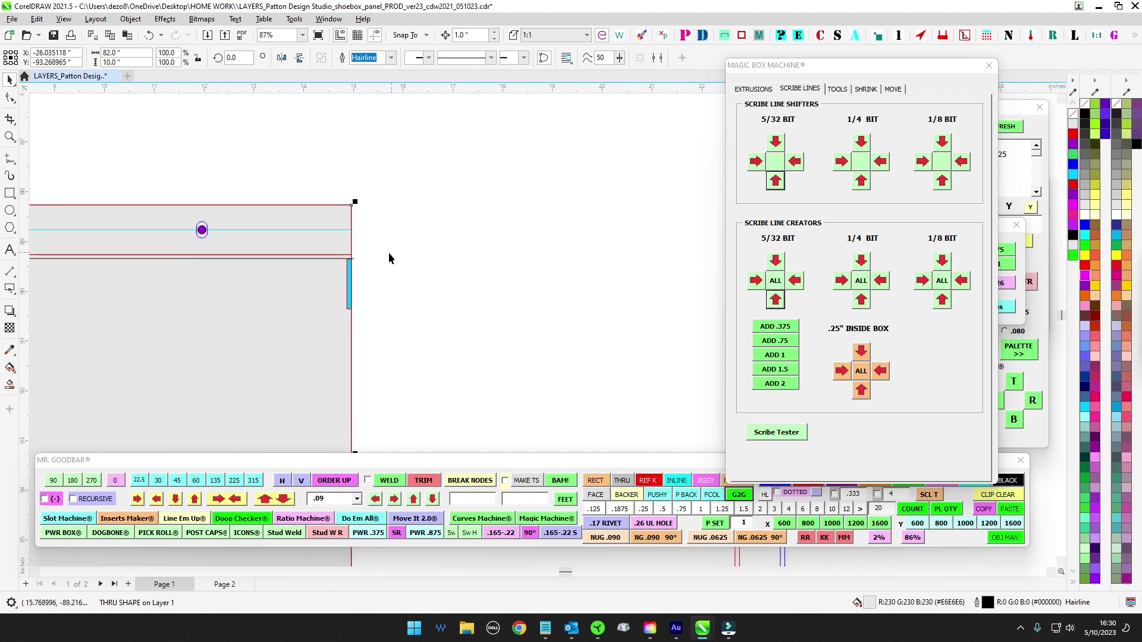
scroll(390, 257, "down", 2)
left_click_drag(412, 267, 380, 289)
scroll(348, 149, "up", 4)
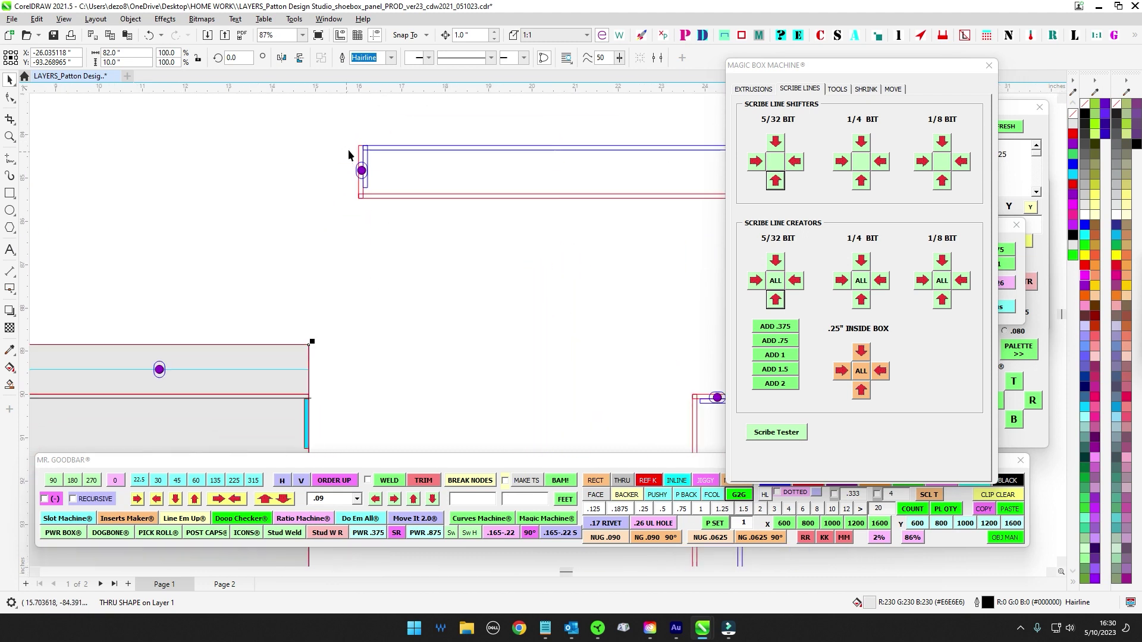
left_click(377, 242)
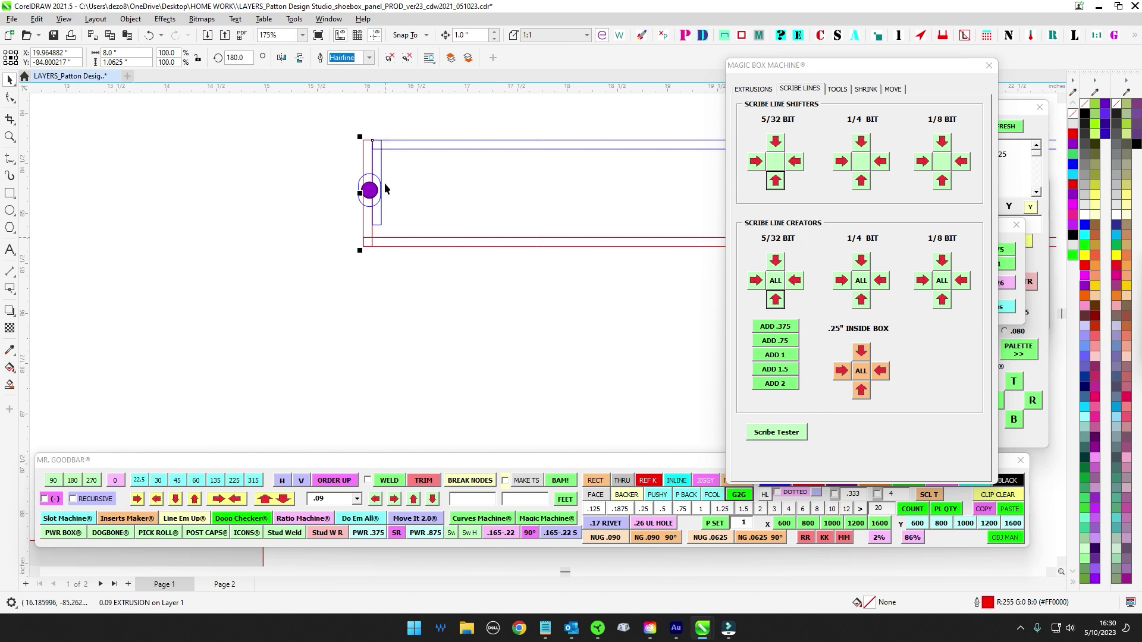
scroll(403, 266, "down", 4)
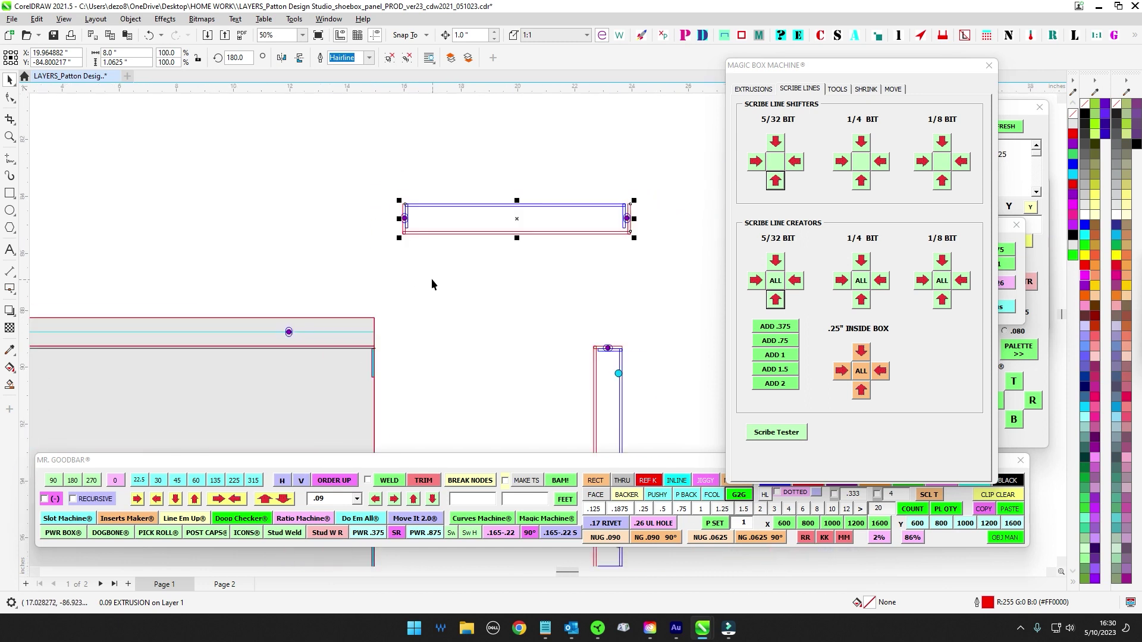
left_click_drag(441, 308, 401, 318)
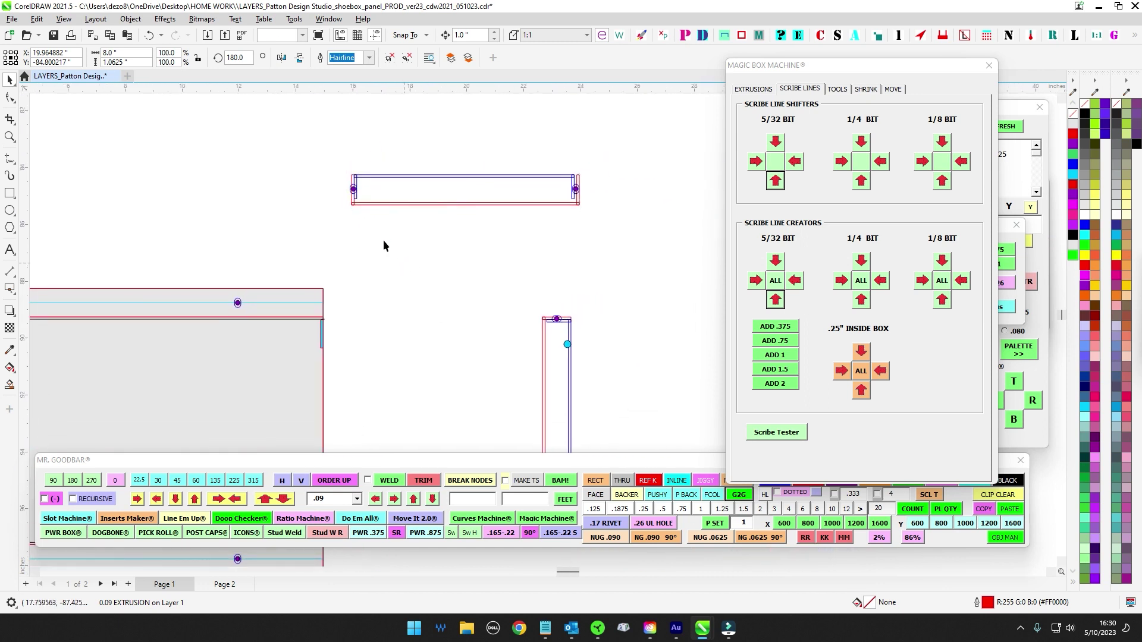
scroll(362, 174, "up", 1)
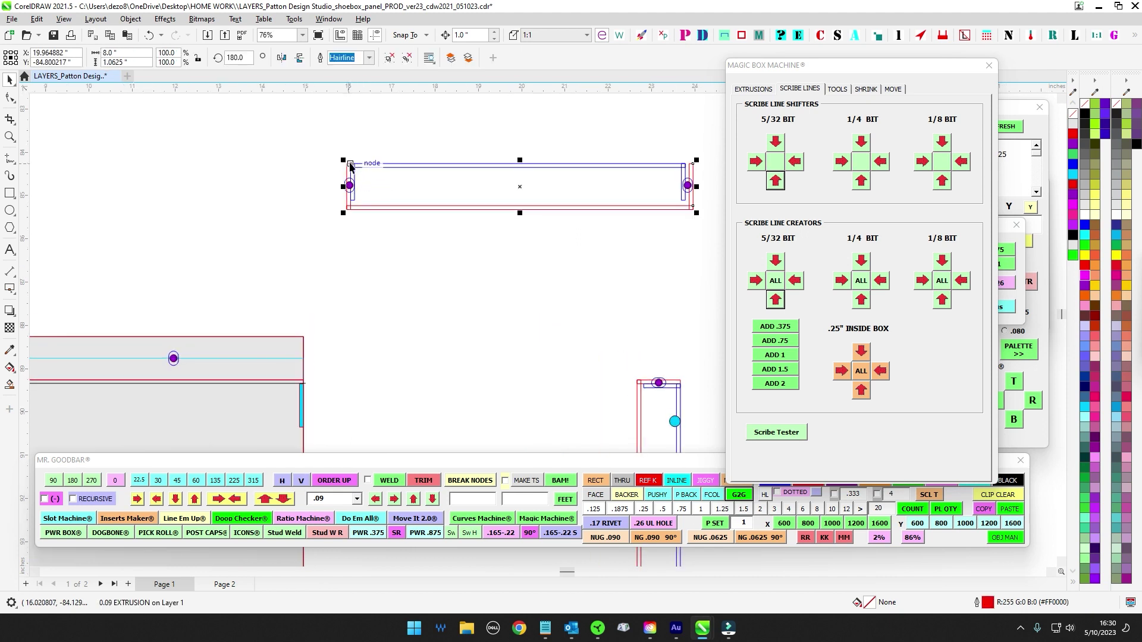
Step: Nudge the corner nodes of the bottom copy's grey thru shape along its upper edge slightly inward, narrowing the upper flange
left_click(300, 343)
scroll(327, 309, "down", 1)
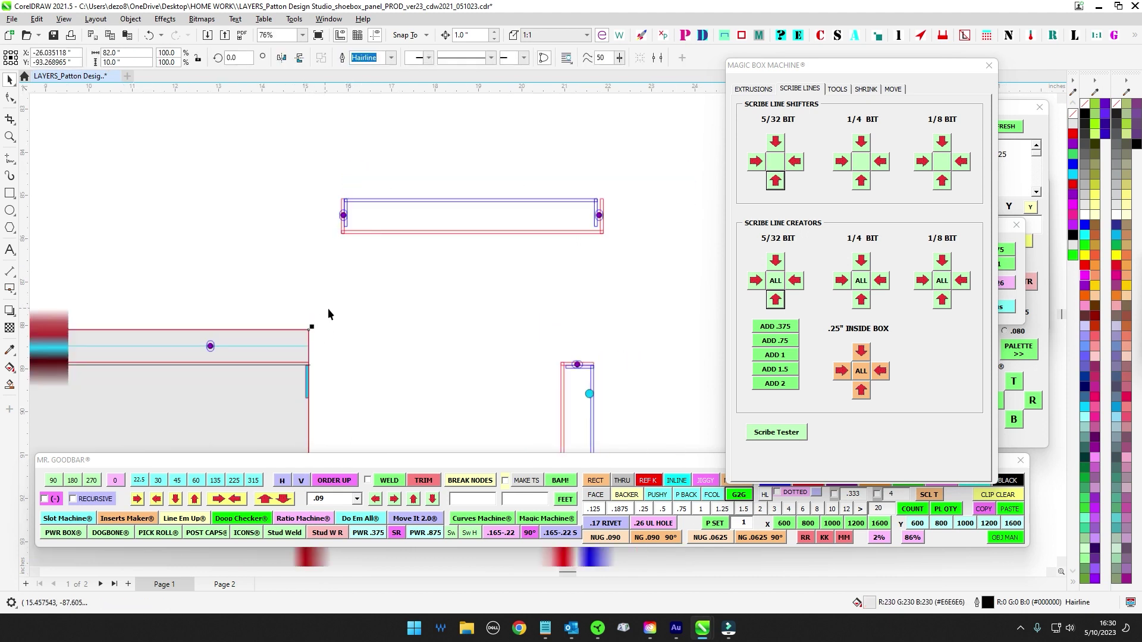
scroll(328, 309, "down", 2)
left_click(18, 104)
scroll(318, 318, "up", 1)
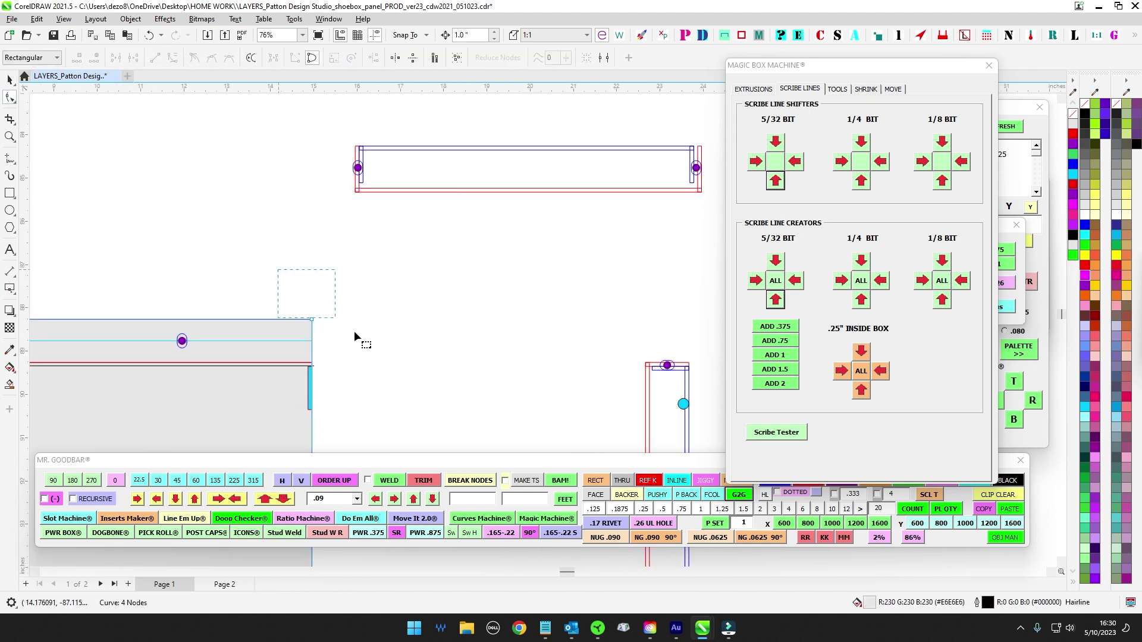
scroll(426, 326, "down", 5)
left_click_drag(248, 297, 672, 299)
scroll(352, 300, "up", 2)
scroll(394, 348, "down", 2)
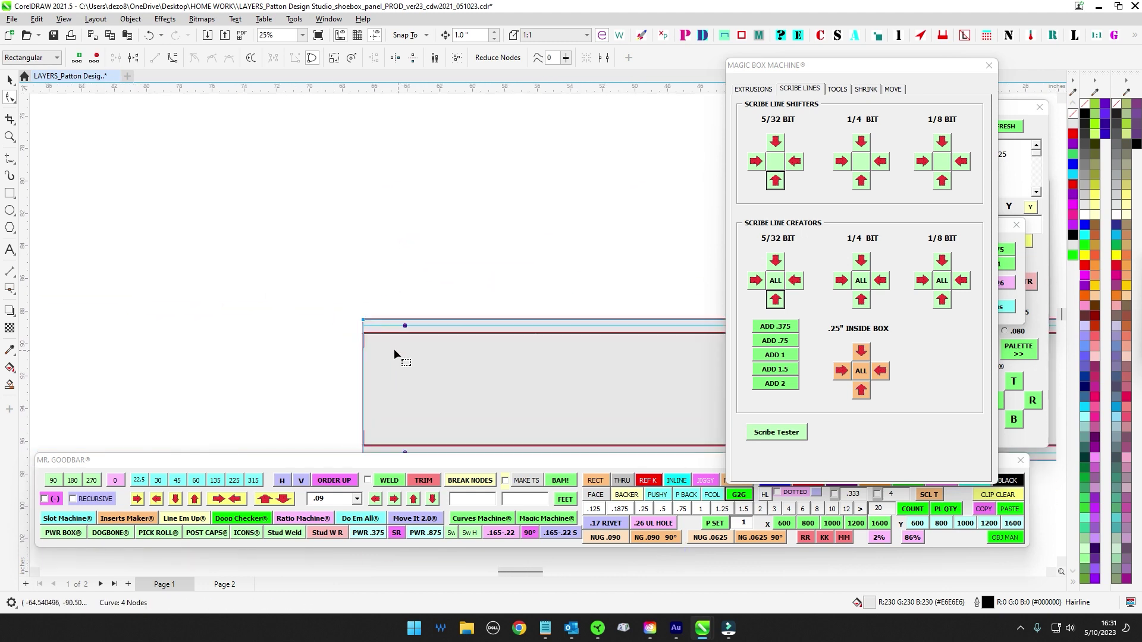
left_click_drag(394, 349, 269, 209)
scroll(221, 283, "up", 2)
scroll(282, 352, "down", 1)
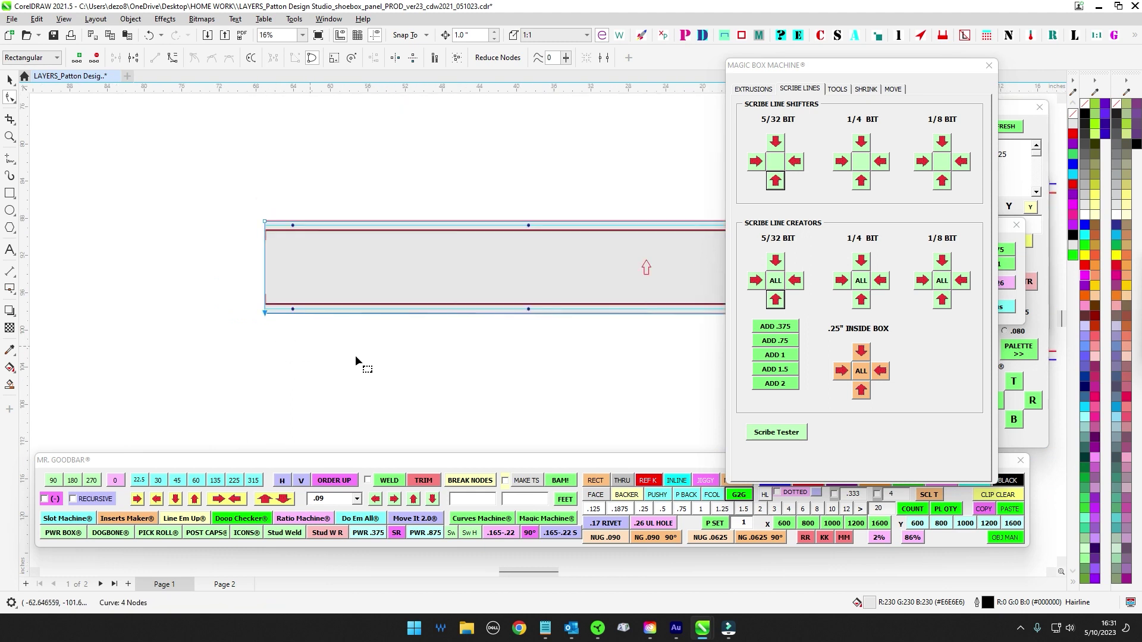
Step: Nudge the grey thru shape's lower-edge corner nodes slightly inward to match the upper edge
left_click_drag(369, 355, 122, 352)
left_click_drag(508, 347, 99, 334)
scroll(355, 306, "up", 2)
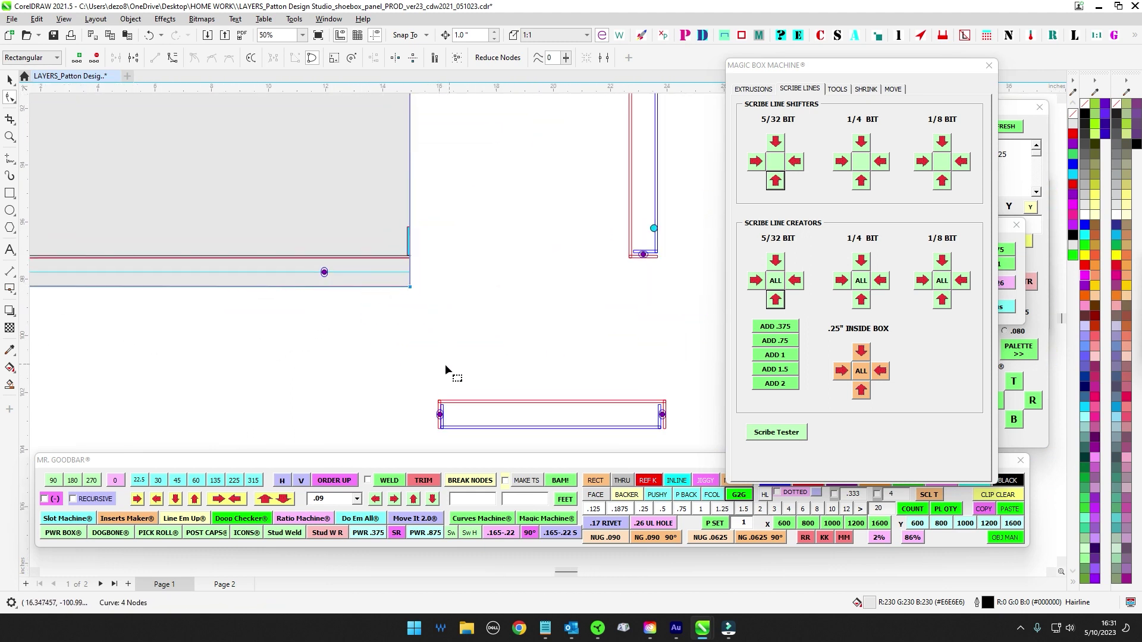
scroll(482, 279, "down", 2)
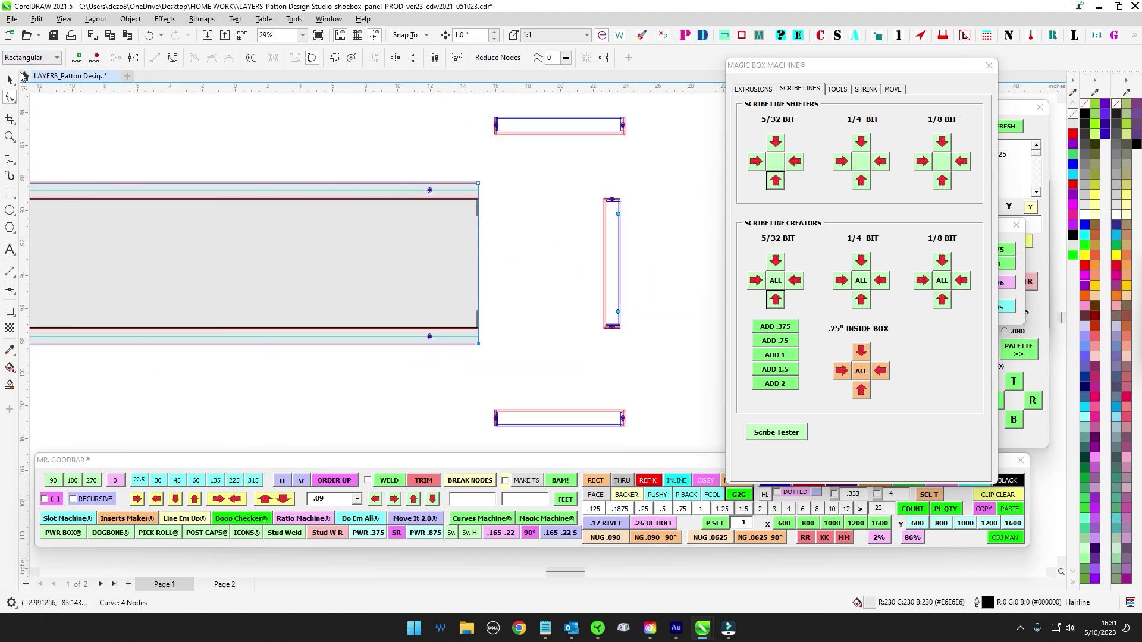
Step: Nudge the .22 slot groups along the bottom copy's upper flange inward by 0.0625 inches to Y -88.831465 inches
left_click(10, 80)
scroll(425, 185, "up", 3)
left_click_drag(469, 143, 390, 244)
scroll(425, 232, "down", 3)
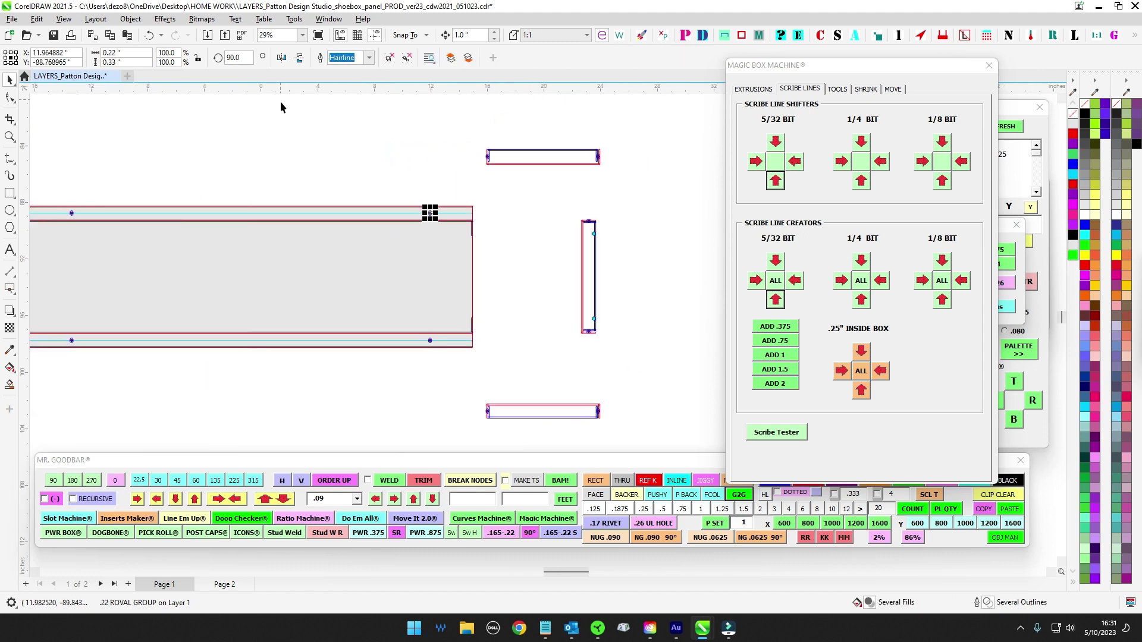
scroll(497, 173, "down", 2)
left_click_drag(663, 234, 662, 235)
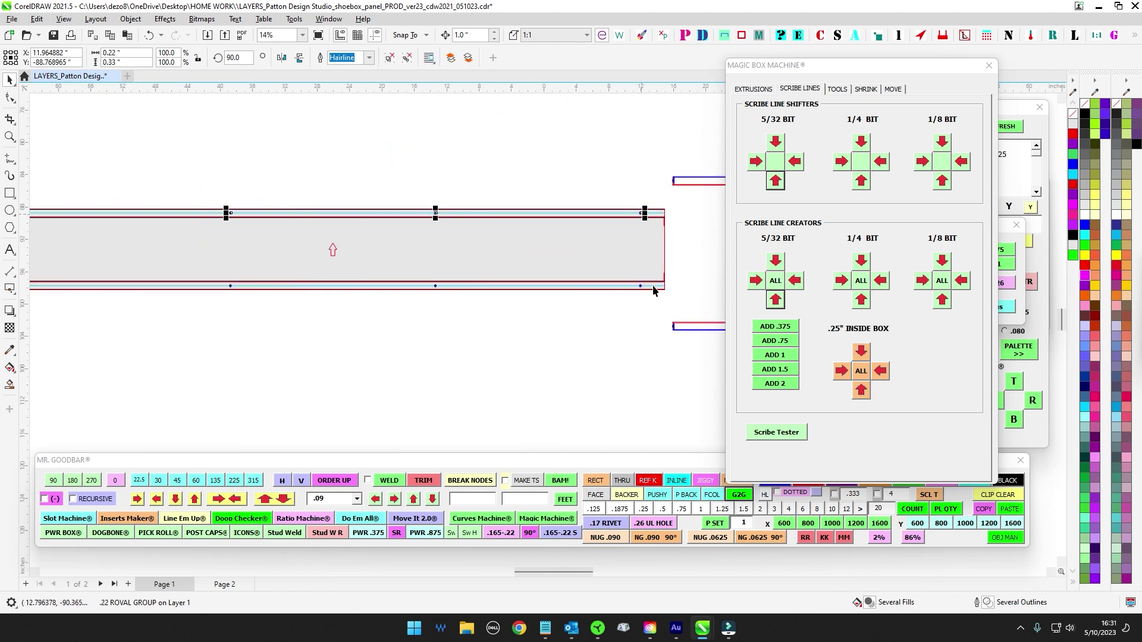
scroll(237, 250, "down", 1)
scroll(278, 282, "up", 2)
left_click_drag(298, 241, 356, 282)
left_click(365, 274)
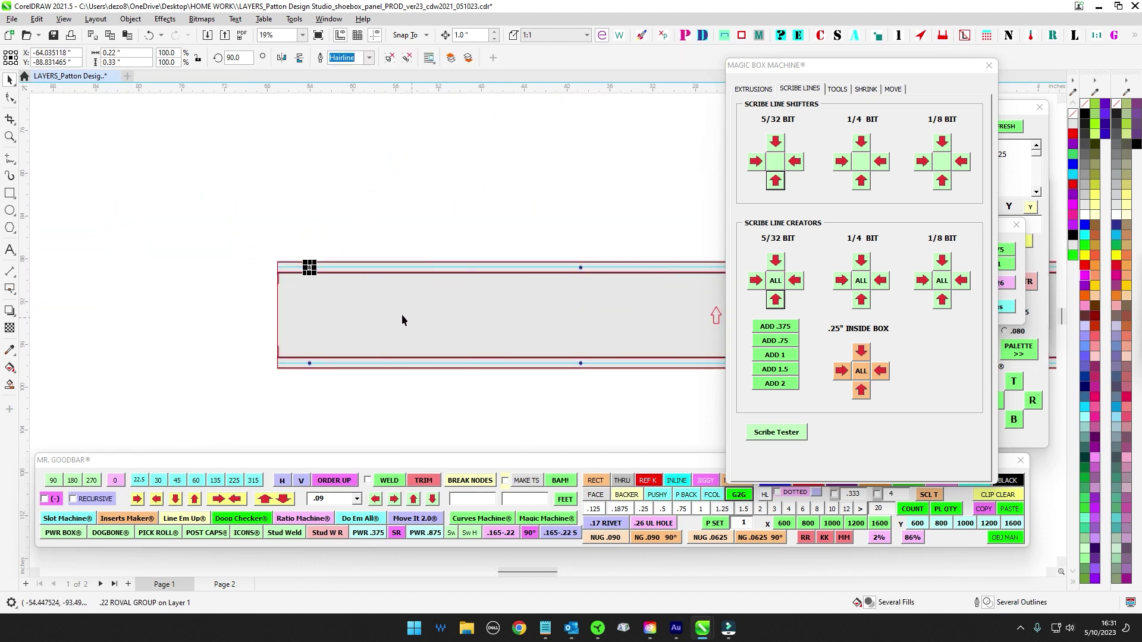
Step: Nudge the .22 slot groups along the bottom copy's lower flange inward by 0.0625 inches to Y -97.706465 inches
scroll(401, 315, "down", 1)
left_click_drag(474, 268, 203, 213)
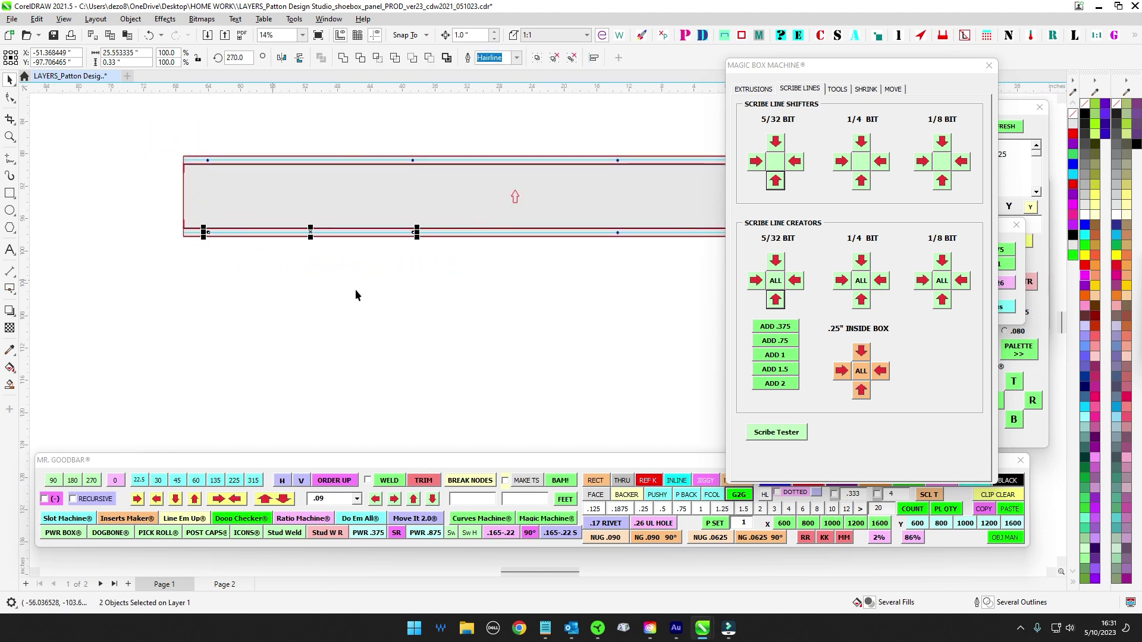
scroll(339, 295, "up", 1)
left_click_drag(456, 273, 148, 218)
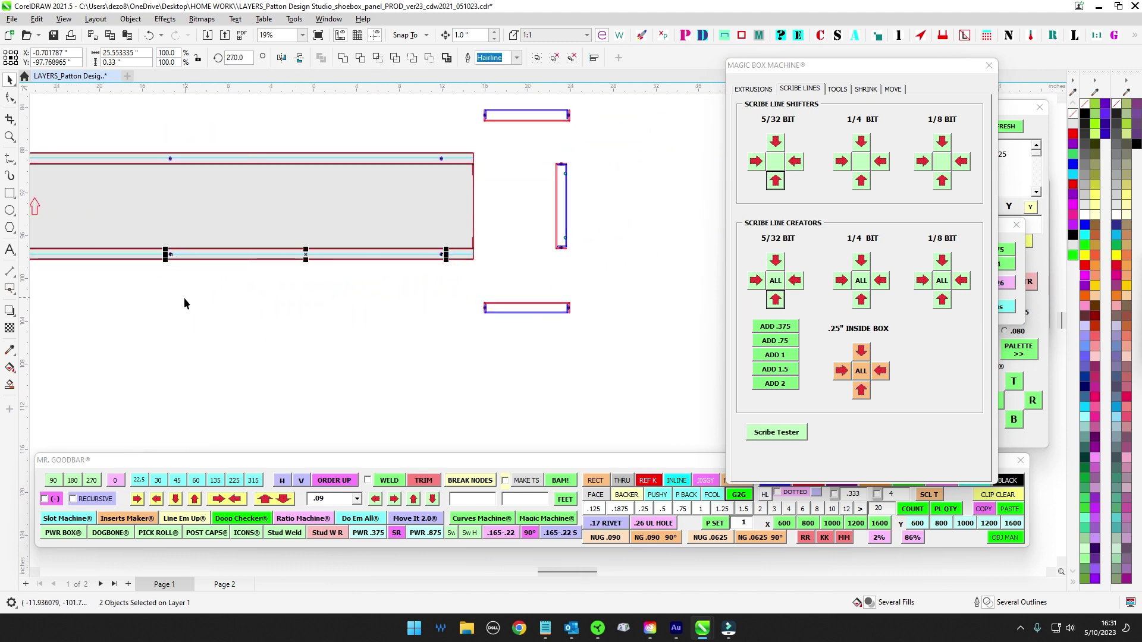
left_click(184, 298)
scroll(477, 142, "up", 4)
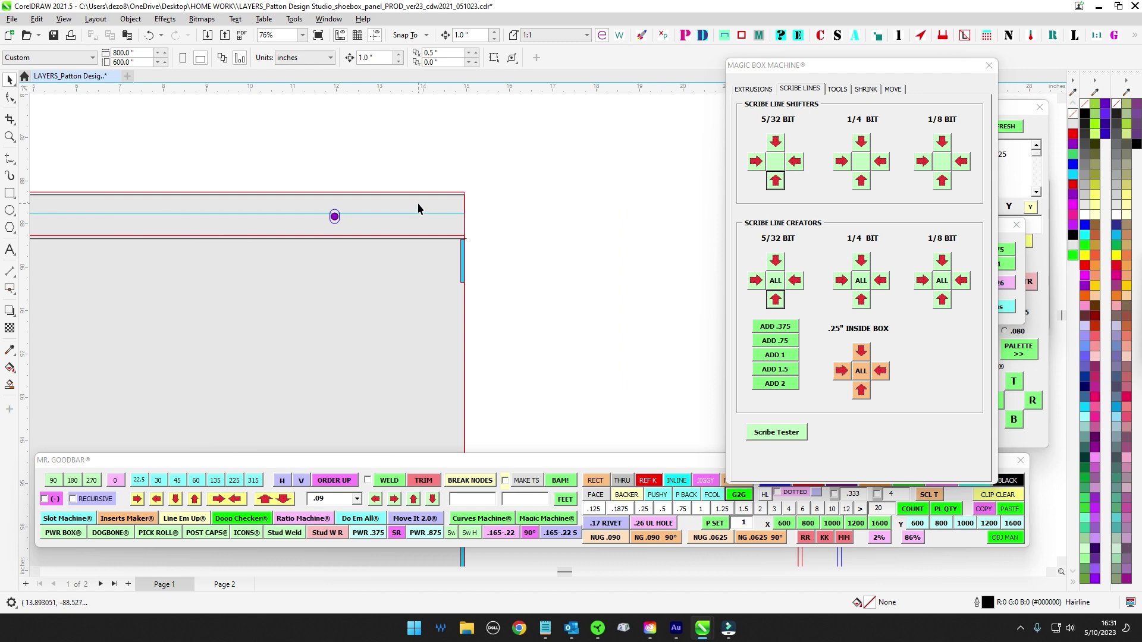
Step: Examine the panel's upper end corner and the separate end profile beside it
scroll(397, 208, "down", 2)
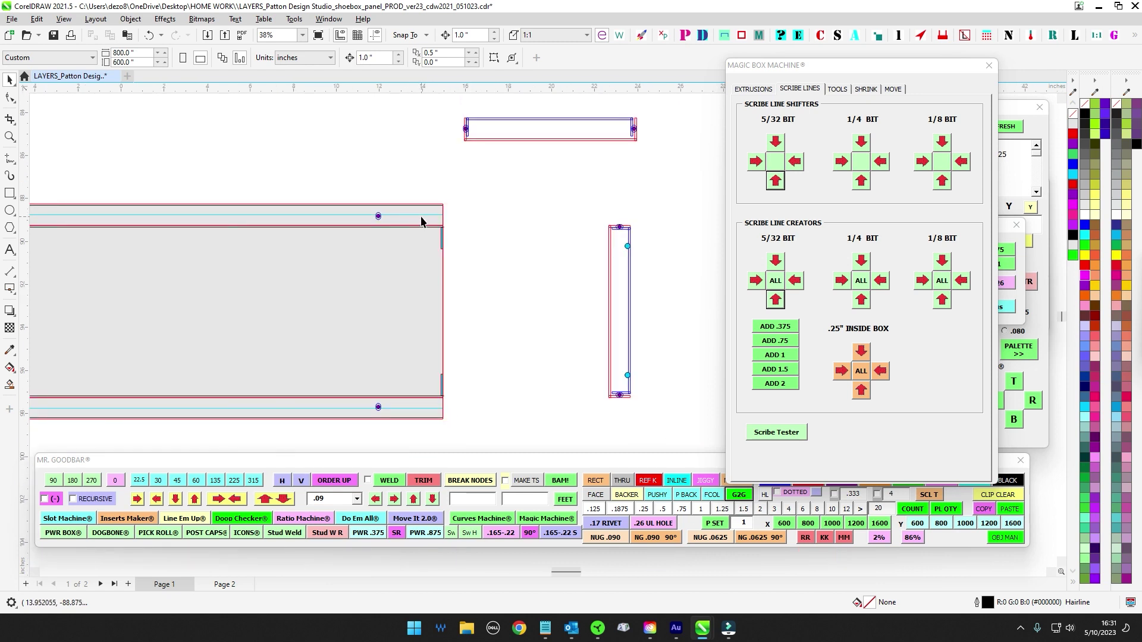
scroll(444, 113, "up", 5)
left_click_drag(507, 181, 444, 235)
scroll(445, 235, "down", 5)
left_click_drag(467, 287, 359, 166)
scroll(500, 217, "up", 6)
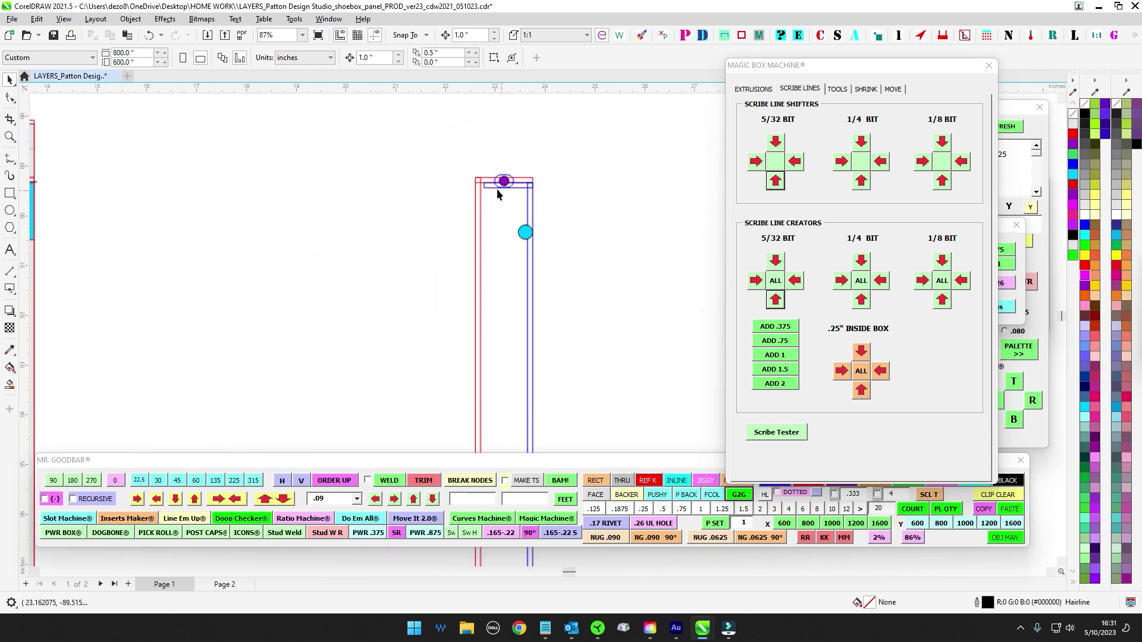
scroll(497, 194, "up", 1)
scroll(500, 187, "down", 3)
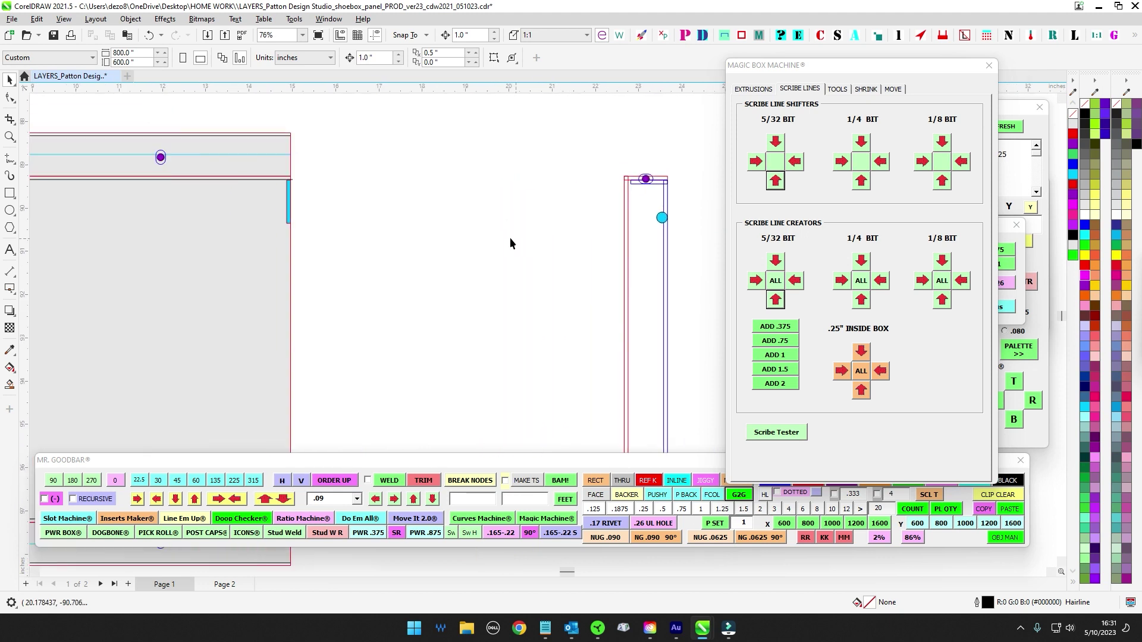
left_click_drag(520, 241, 531, 306)
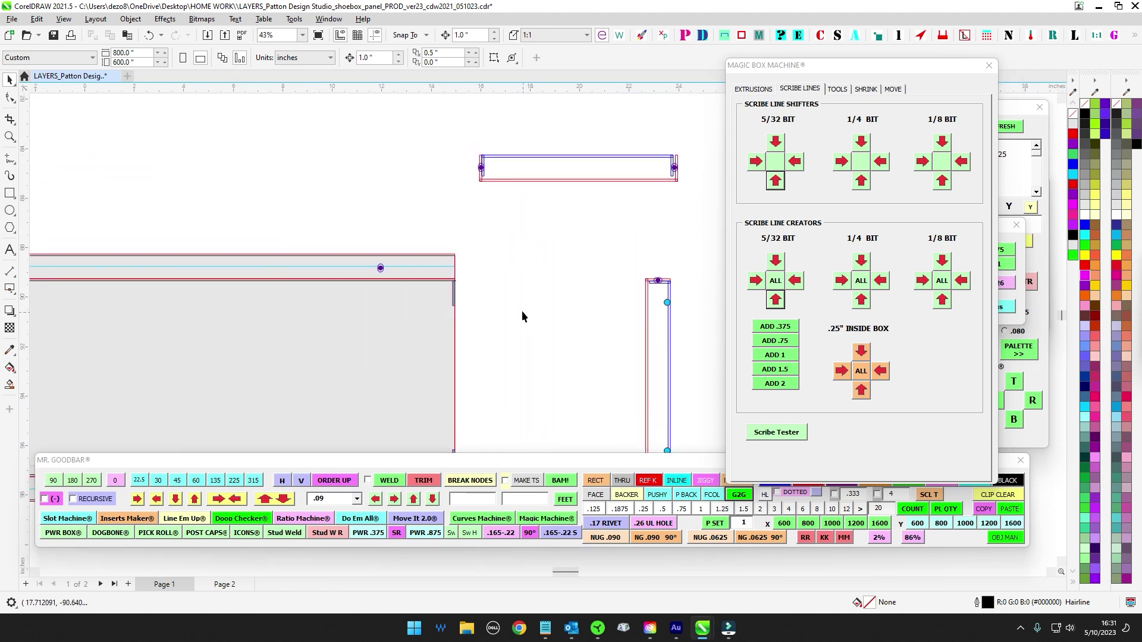
Step: Compare the panel's flange profiles and hole placement with those of the other panel in the layout
scroll(522, 310, "down", 2)
left_click_drag(482, 160, 488, 362)
left_click_drag(484, 208, 543, 441)
scroll(604, 127, "up", 7)
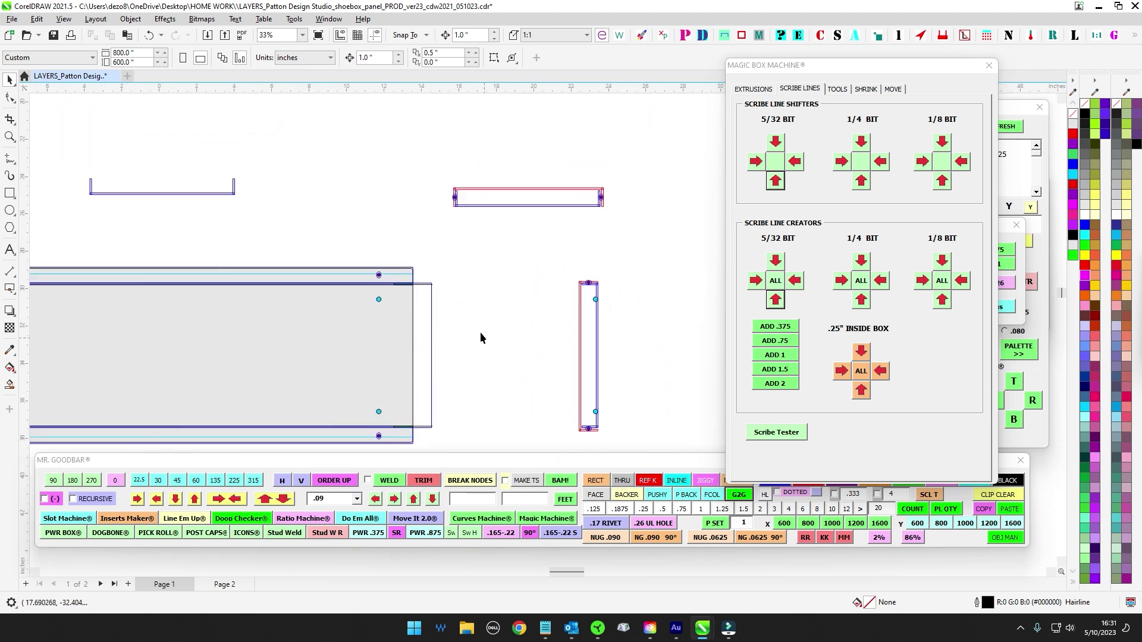
scroll(554, 174, "up", 3)
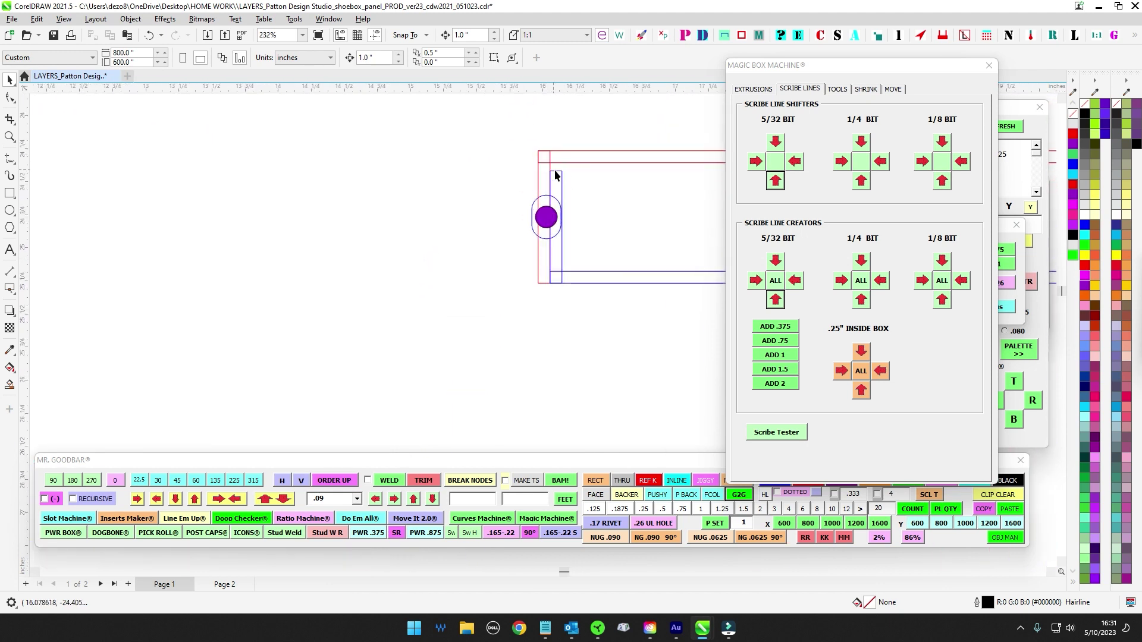
scroll(505, 318, "down", 13)
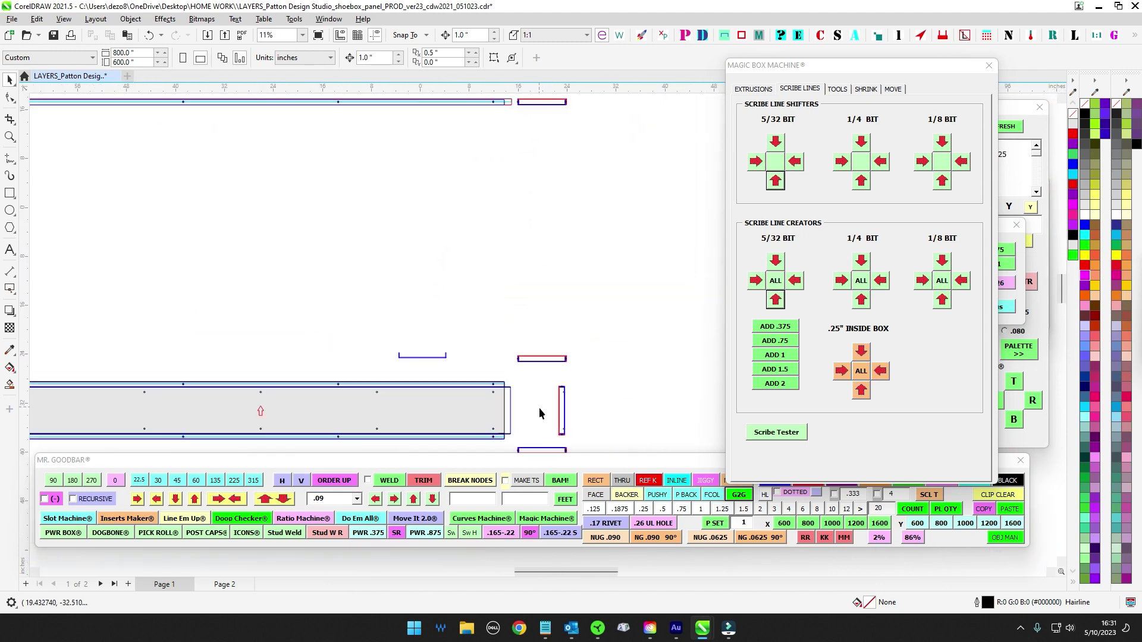
scroll(484, 196, "up", 10)
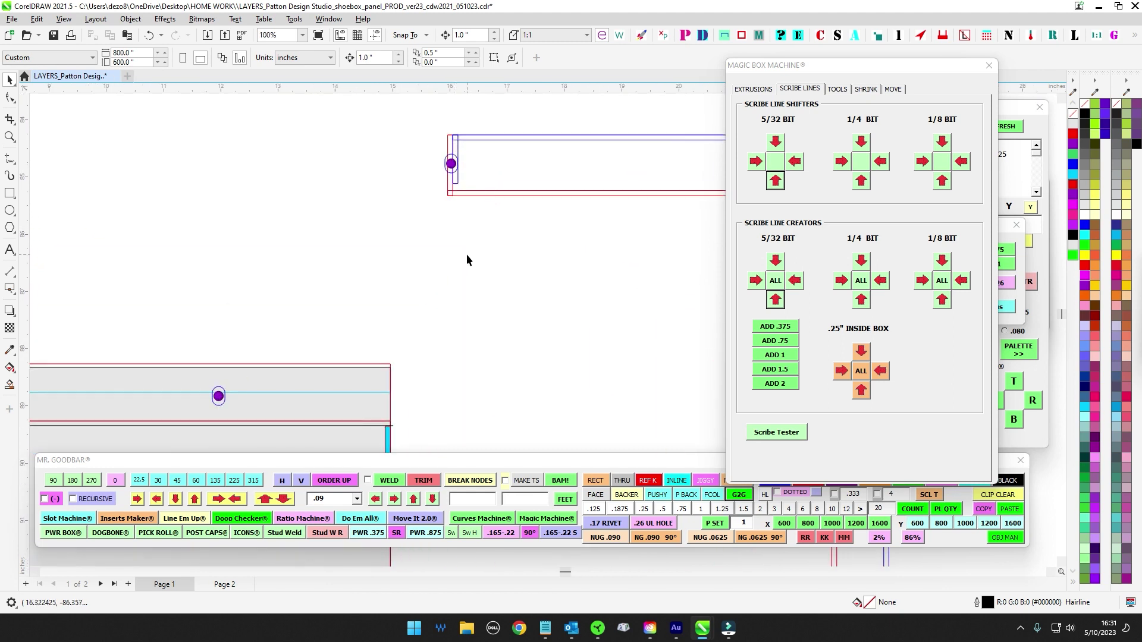
scroll(468, 255, "up", 2)
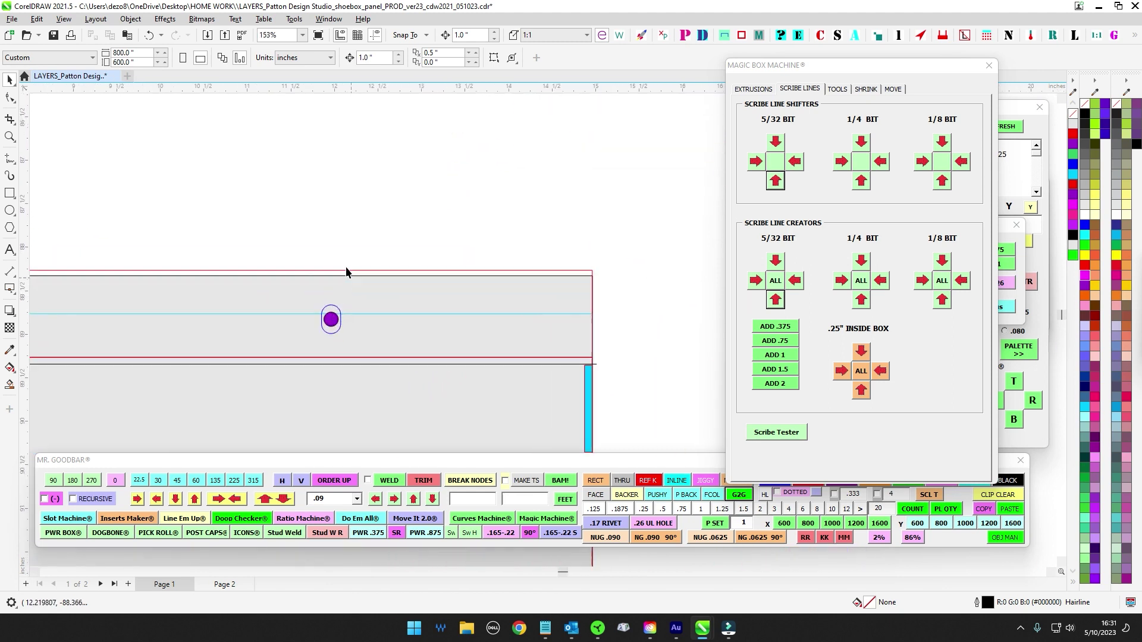
Step: Try to nudge the oval hole group up and raise the grey THRU shape's upper edge 0.0625 in to the red outline
left_click_drag(411, 364, 410, 362)
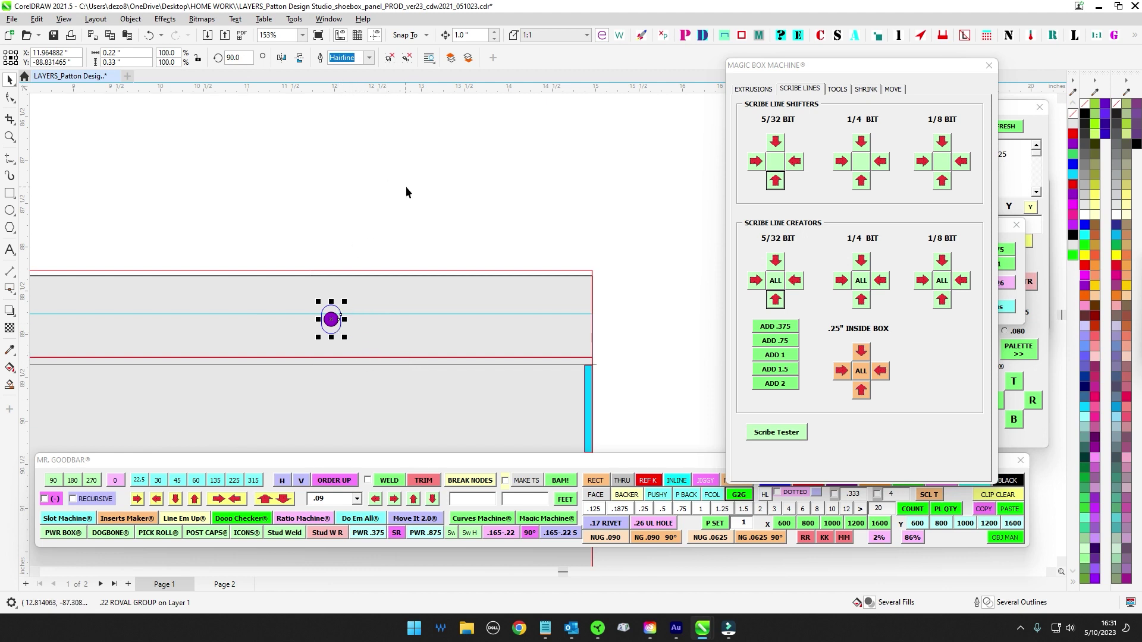
key("Up")
left_click(405, 277)
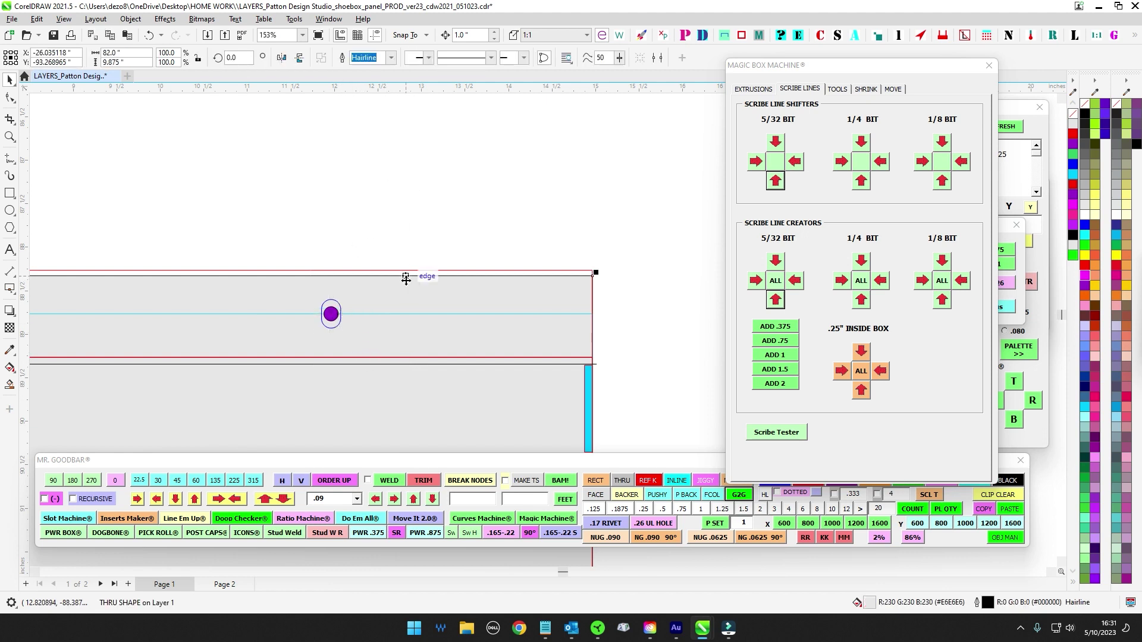
left_click(9, 98)
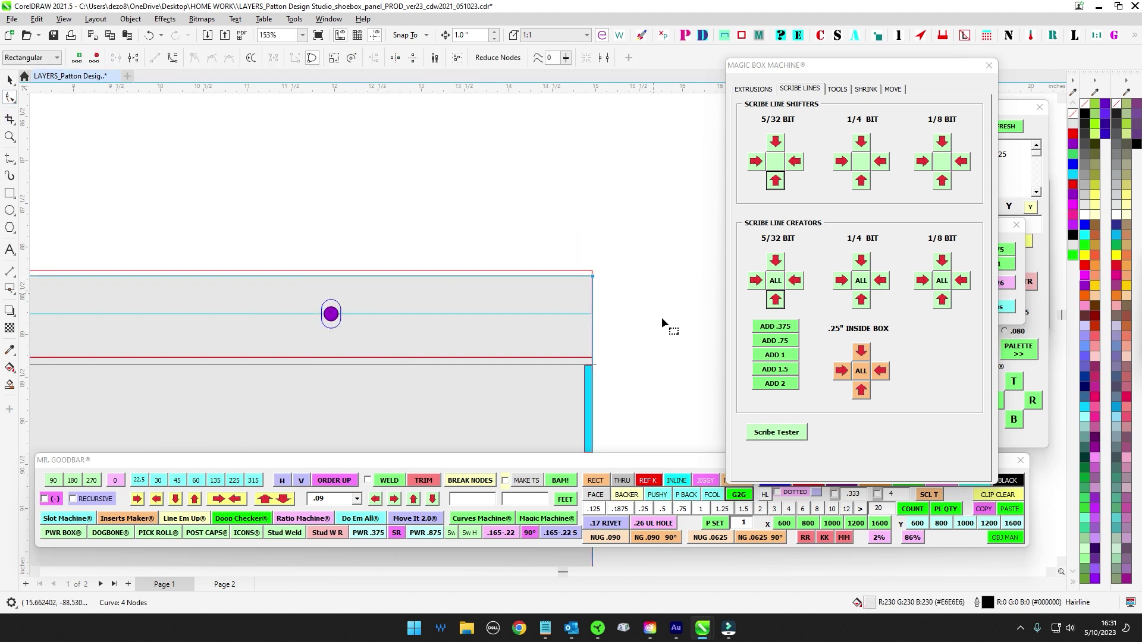
scroll(419, 321, "up", 1)
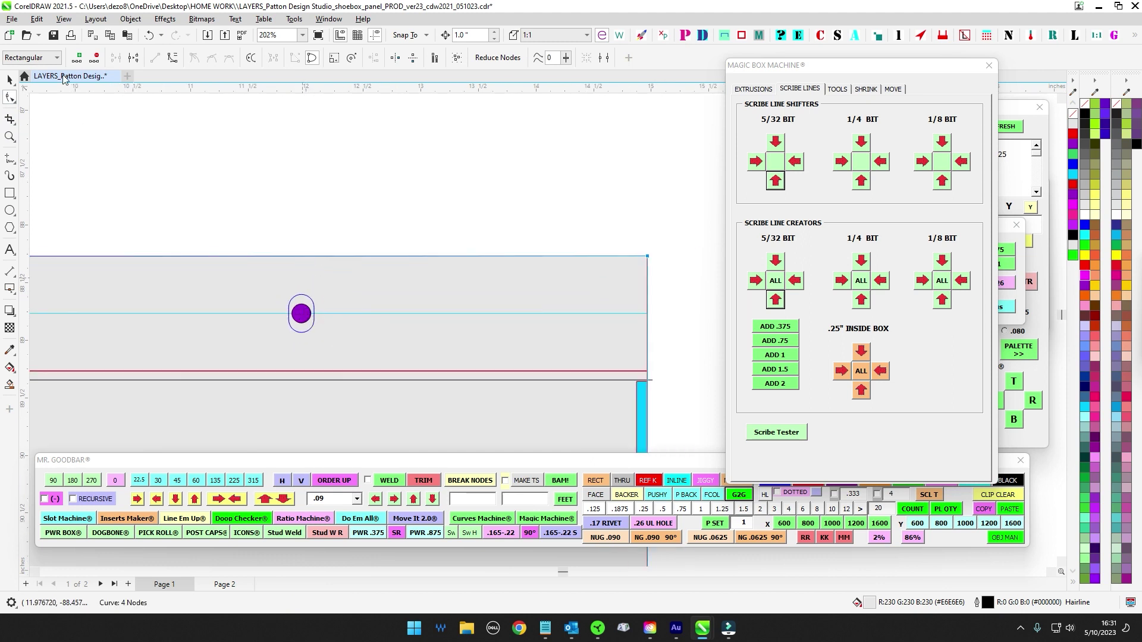
left_click(11, 81)
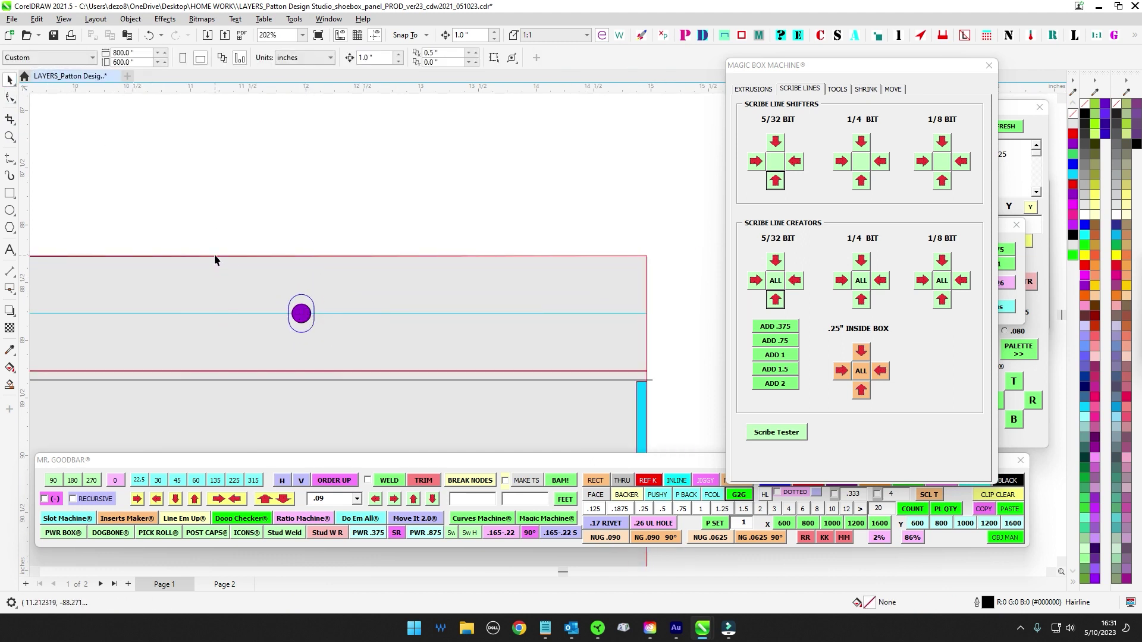
Step: Try shifting the oval hole group in the upper flange, and undo those nudges
left_click_drag(244, 238, 376, 363)
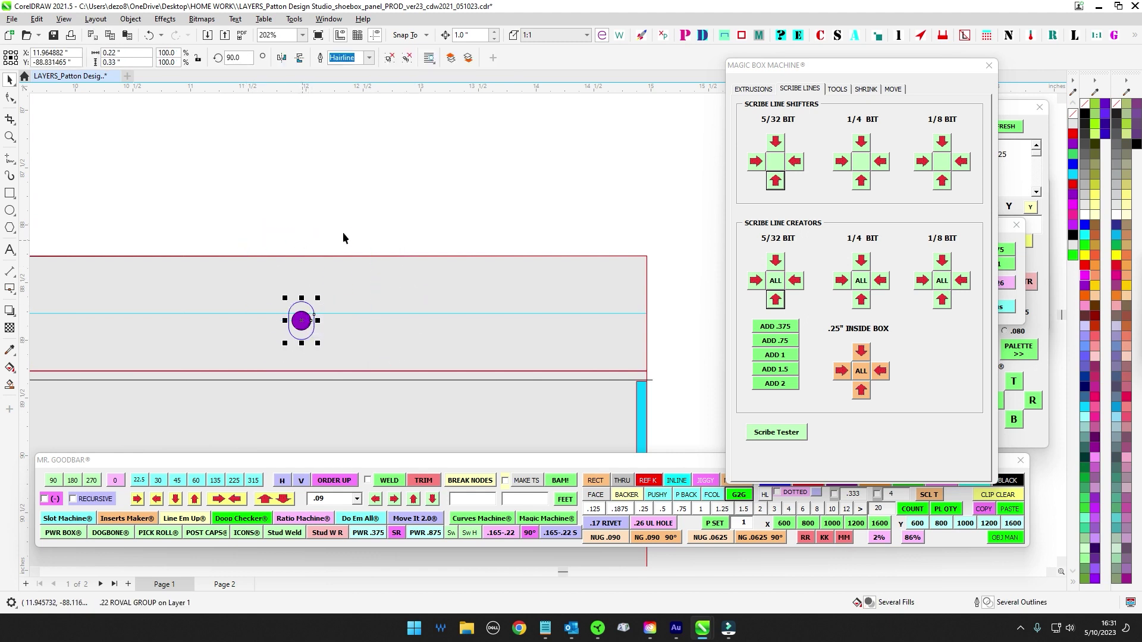
key("Right")
key("Up")
key("ctrl+z")
key("ctrl+z")
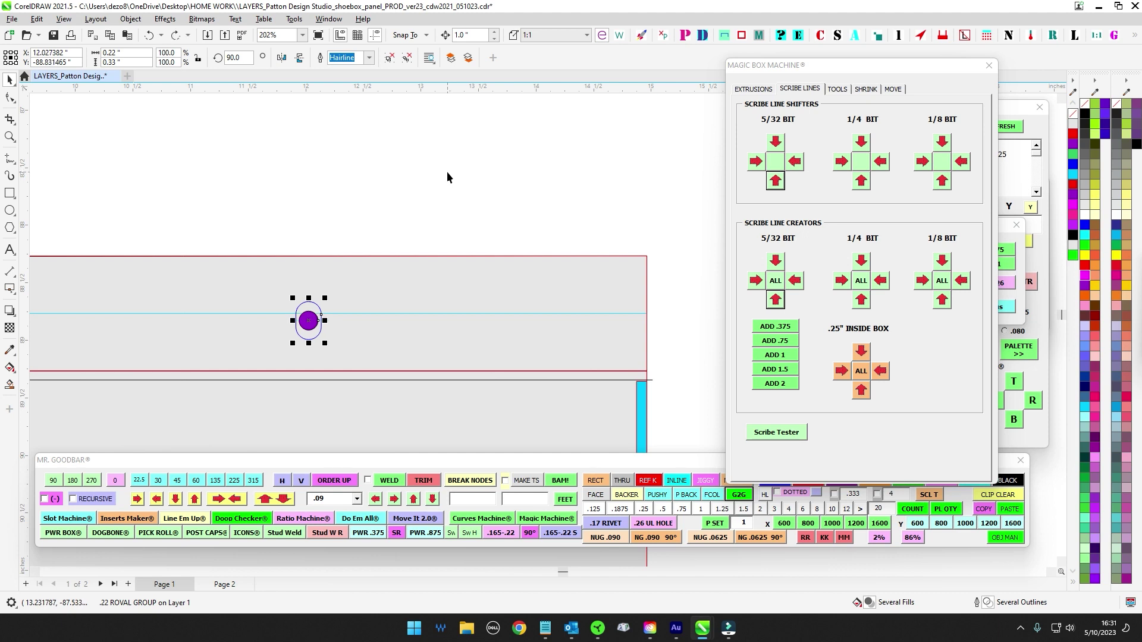
left_click(447, 169)
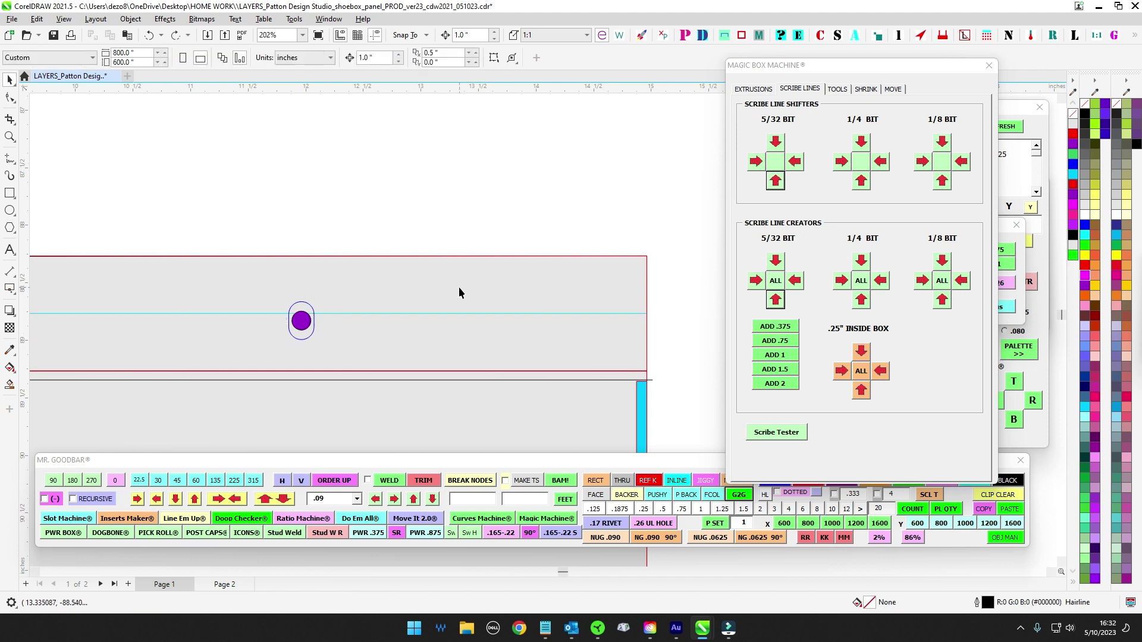
Step: Move the upper edge nodes of the grey THRU shape back down by 0.0625 in
left_click(461, 293)
left_click(13, 104)
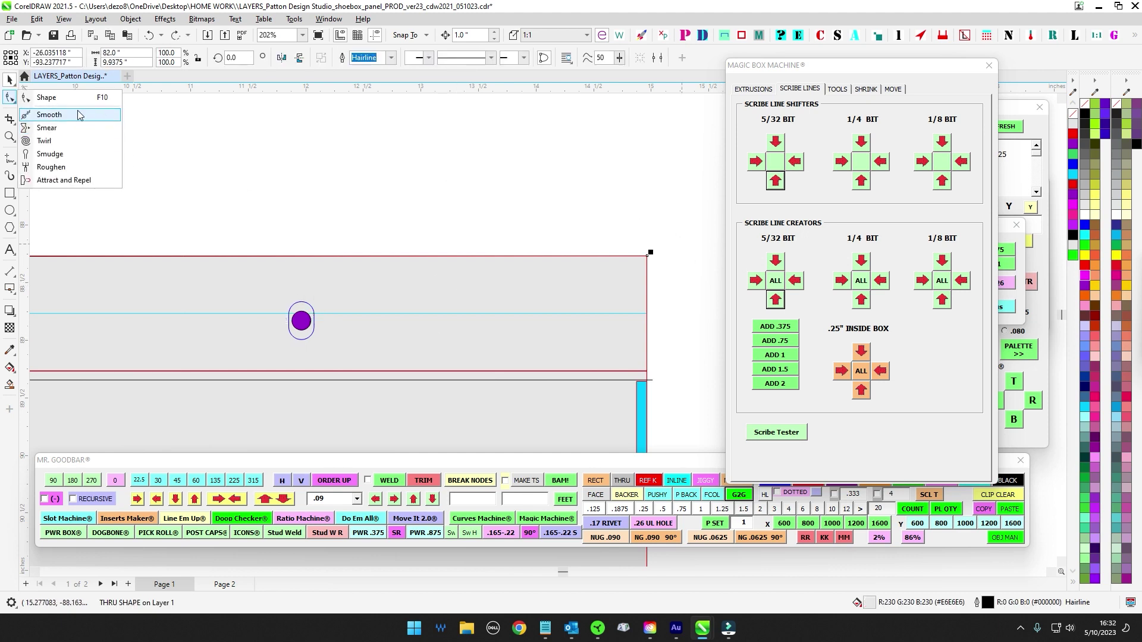
left_click(9, 83)
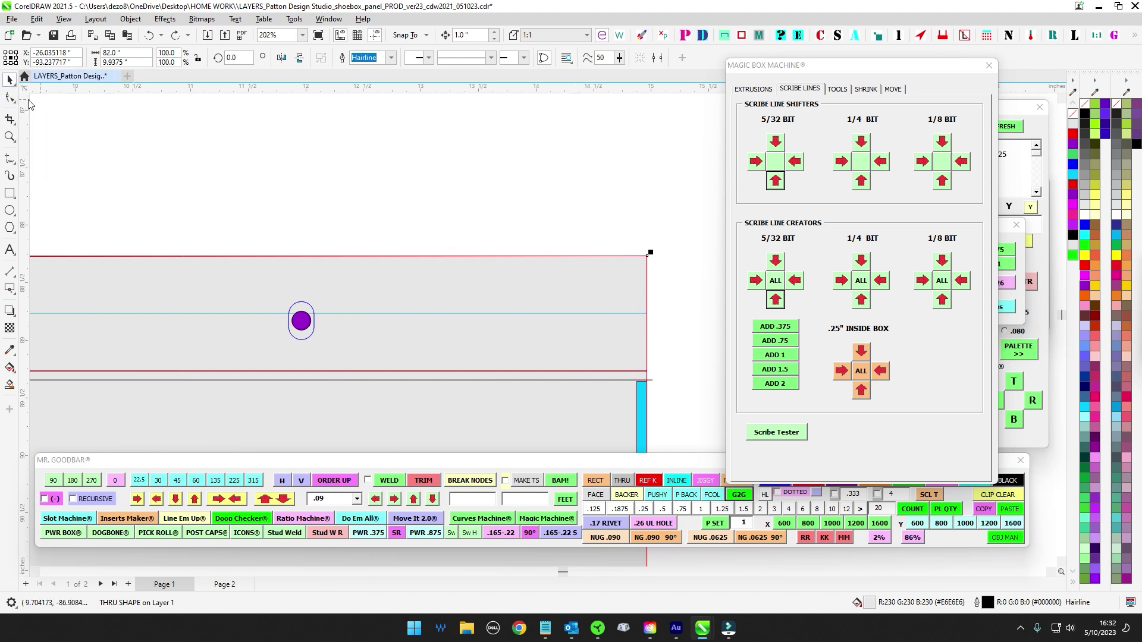
left_click(8, 100)
left_click_drag(523, 216, 716, 284)
key("ctrl+Down")
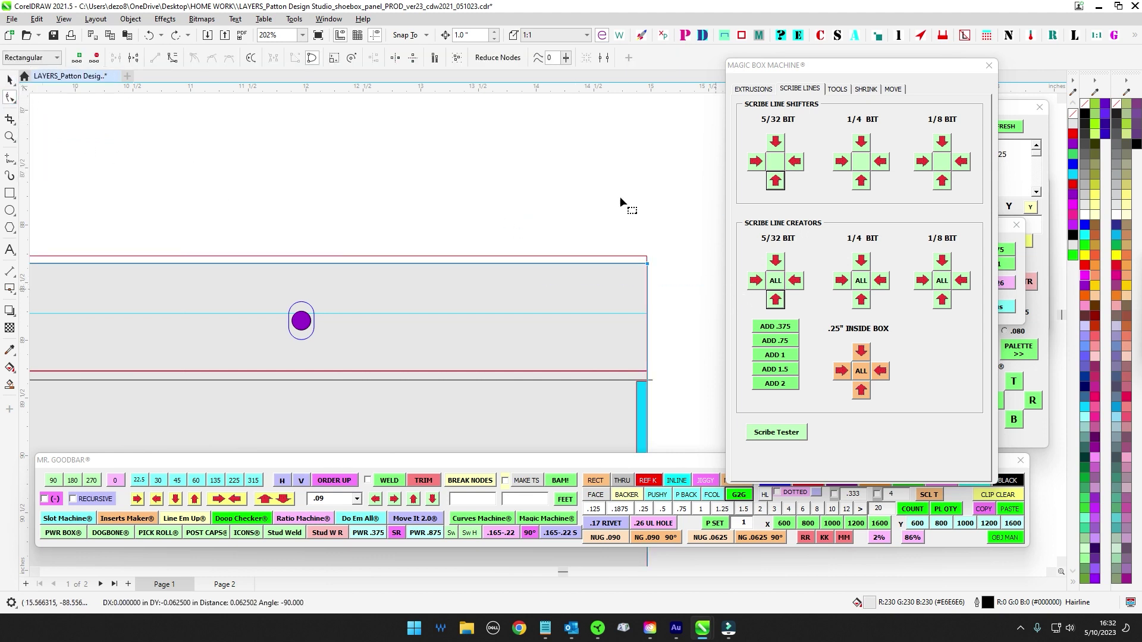
Step: Inspect the panel's end, its 82 × 8 in red rectangle and the surrounding side profiles
scroll(620, 196, "down", 6)
scroll(509, 309, "up", 1)
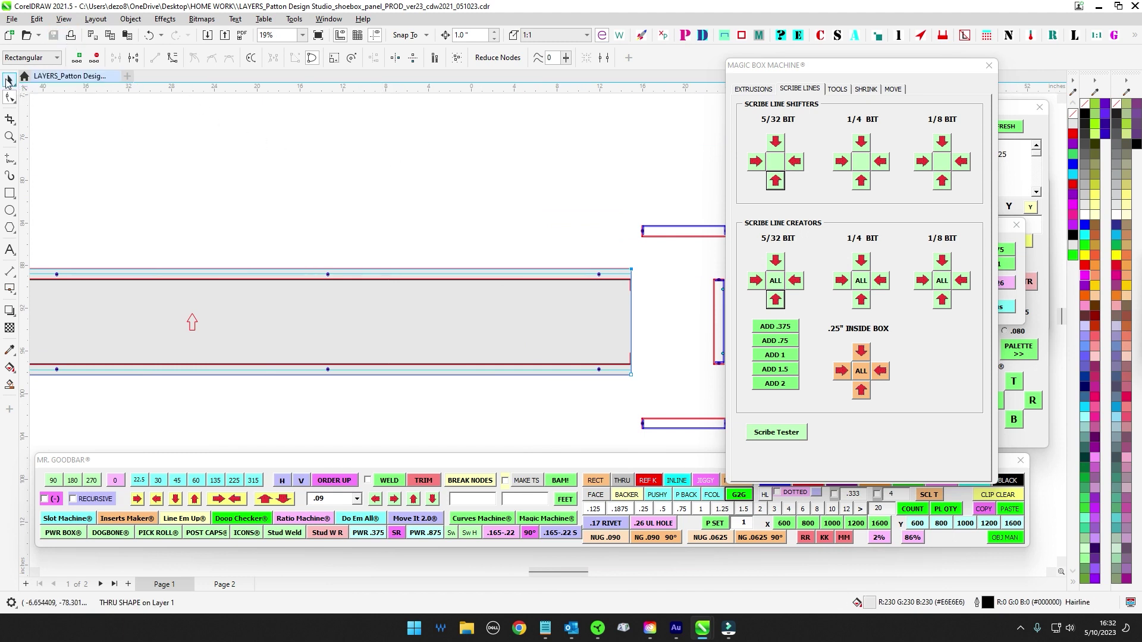
left_click(9, 79)
left_click(620, 250)
left_click_drag(638, 282, 585, 272)
scroll(584, 272, "up", 7)
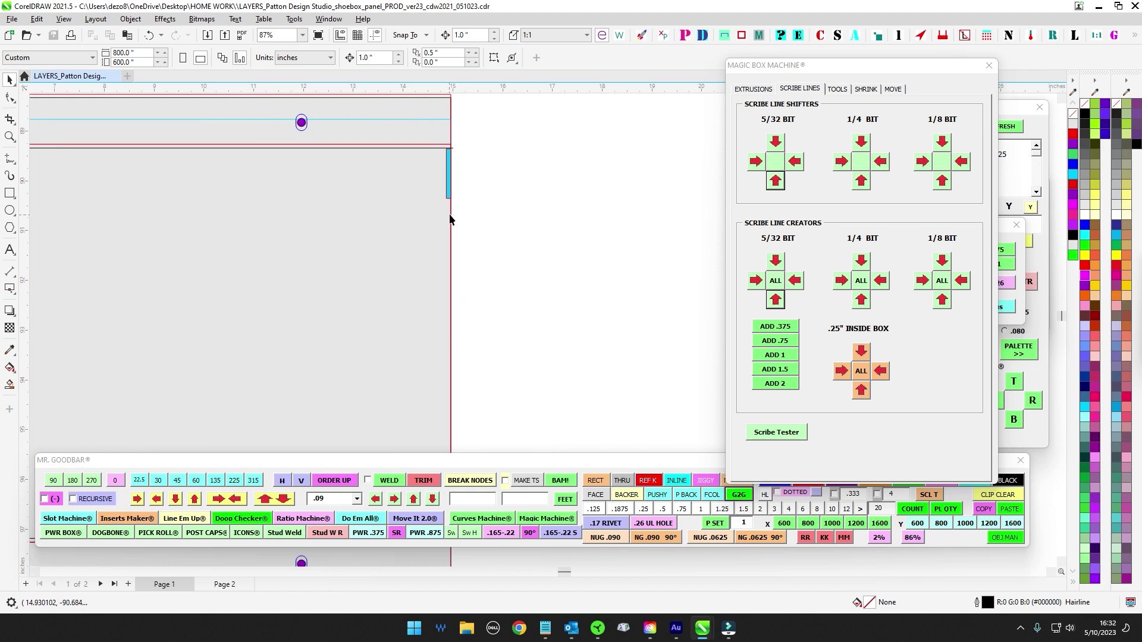
left_click(450, 214)
scroll(452, 213, "down", 4)
scroll(597, 295, "down", 2)
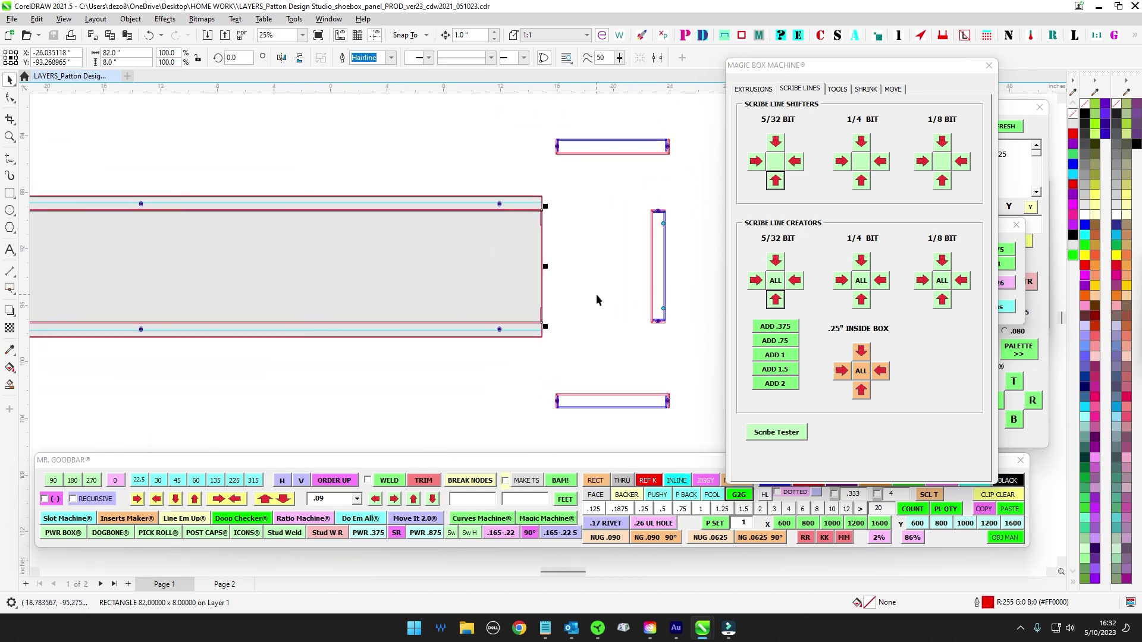
scroll(562, 241, "up", 4)
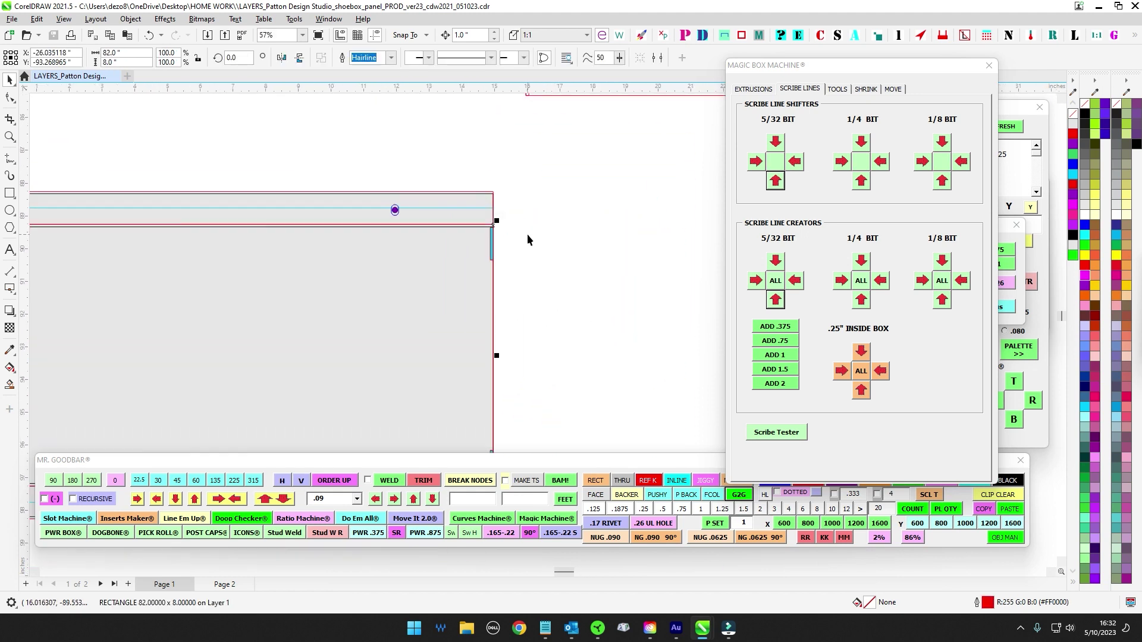
scroll(539, 250, "down", 2)
scroll(553, 286, "down", 2)
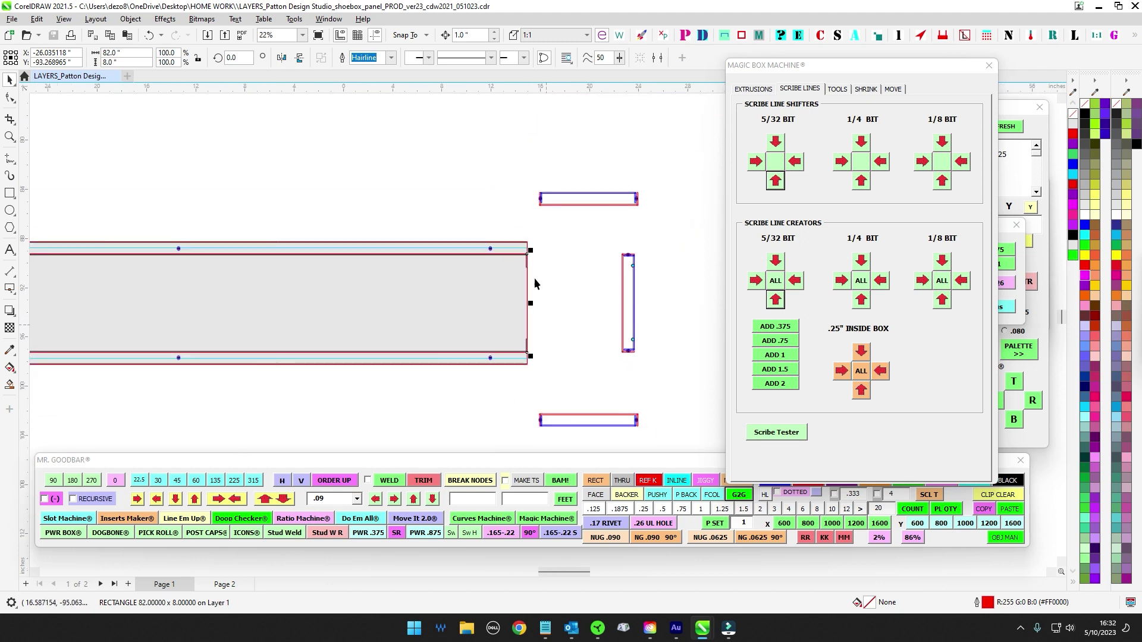
left_click_drag(586, 295, 632, 285)
scroll(612, 161, "up", 2)
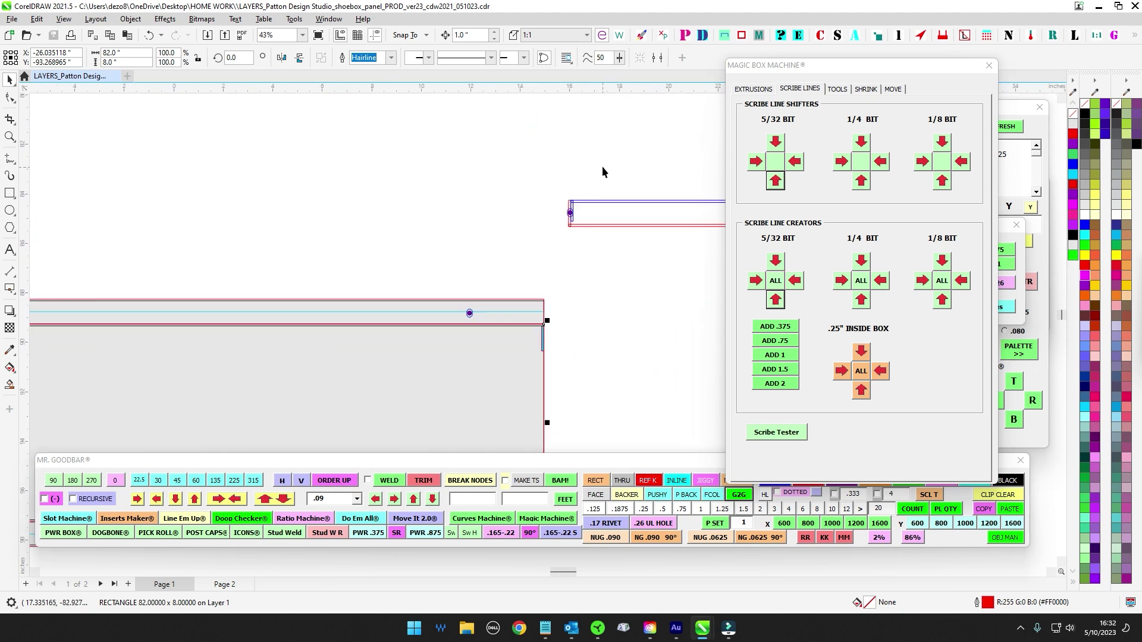
Step: Draw a test rectangle about 7.82 × 0.97 in between the inner edges of the upper side profile
left_click_drag(597, 175, 335, 152)
scroll(342, 241, "up", 2)
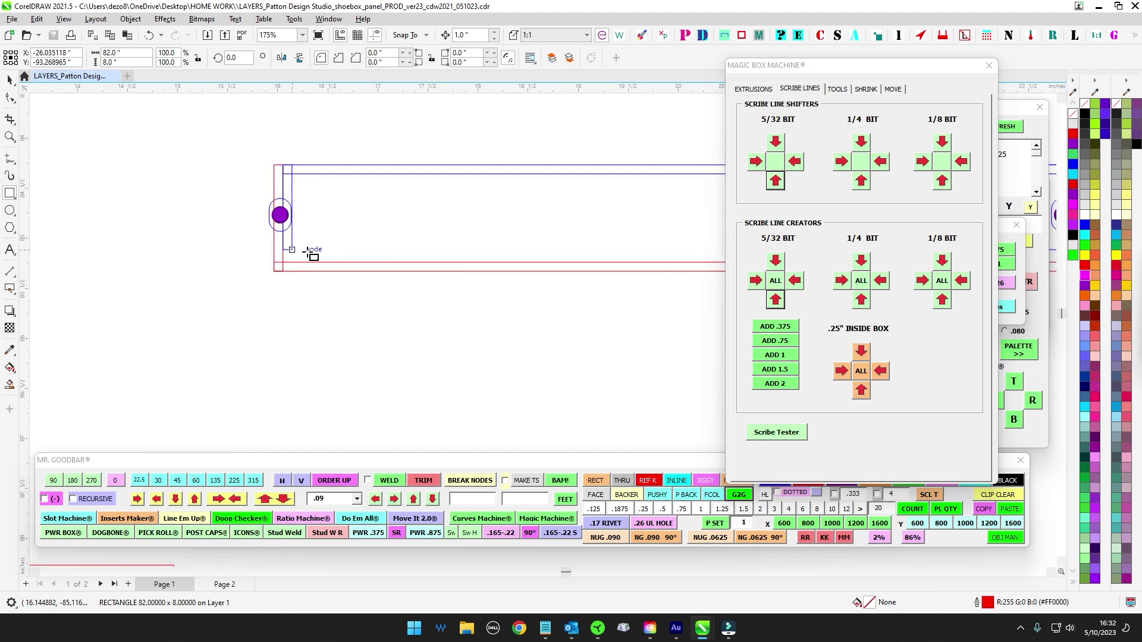
left_click_drag(291, 259, 393, 165)
left_click(8, 83)
Step: Try the test rectangle beside the panel's end, rotated 90 degrees, and delete it
scroll(206, 139, "down", 1)
left_click_drag(291, 184, 490, 152)
scroll(553, 228, "down", 1)
left_click_drag(424, 210, 397, 388)
left_click_drag(380, 405, 348, 250)
left_click(53, 480)
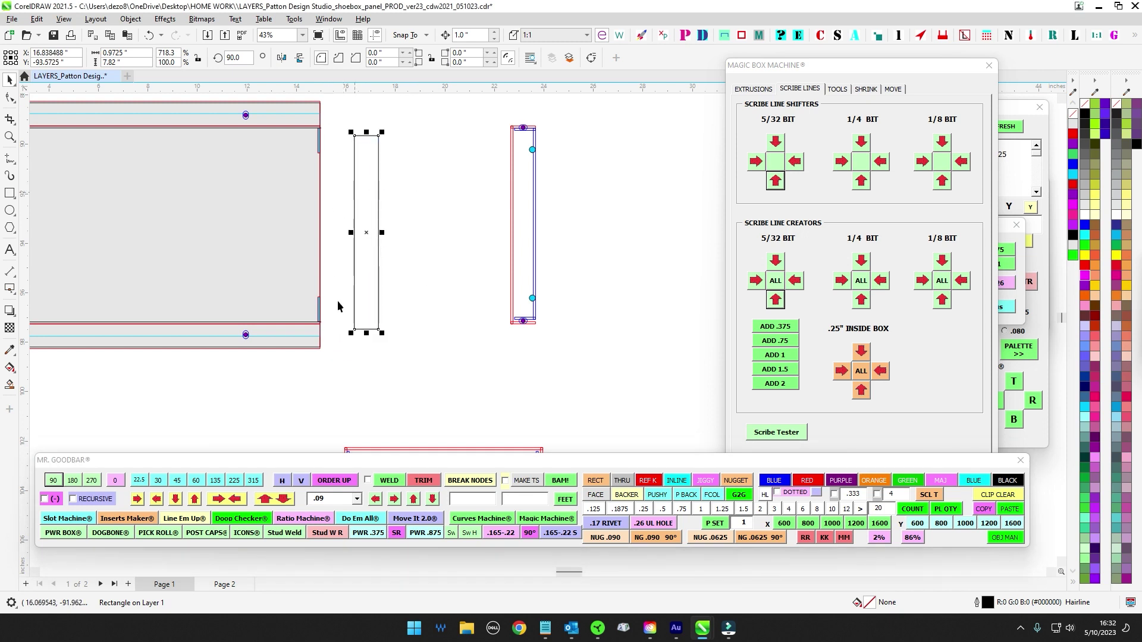
key("Delete")
Step: Check the panel's upper end corner and save the drawing
scroll(298, 127, "up", 2)
left_click_drag(336, 146, 411, 271)
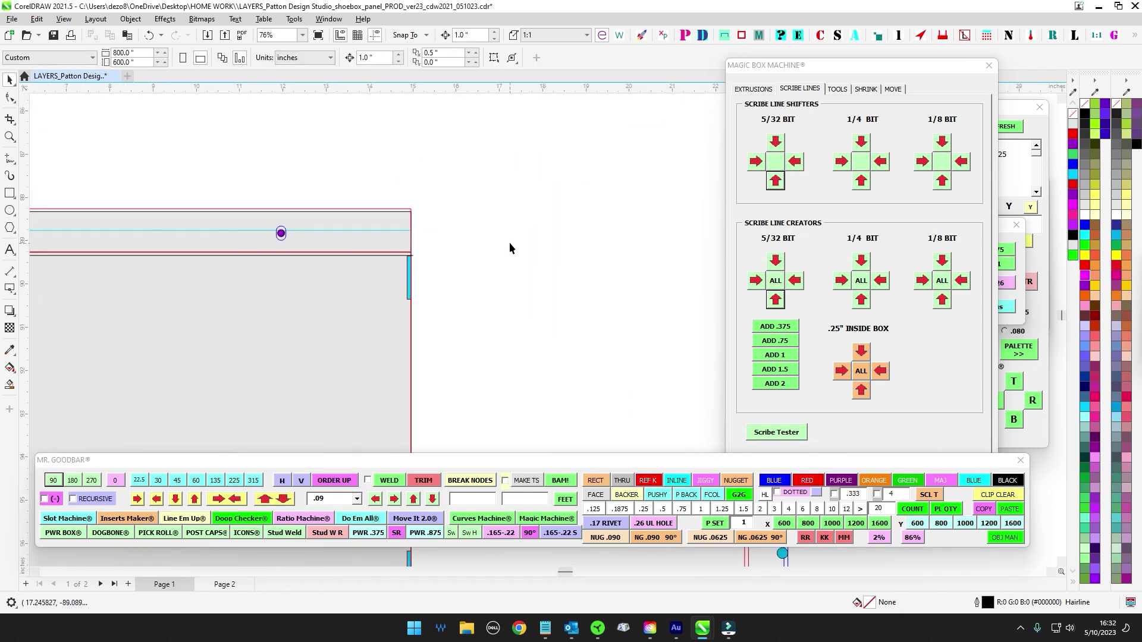
scroll(505, 245, "down", 1)
left_click_drag(507, 245, 522, 170)
left_click_drag(545, 210, 416, 183)
key("ctrl+s")
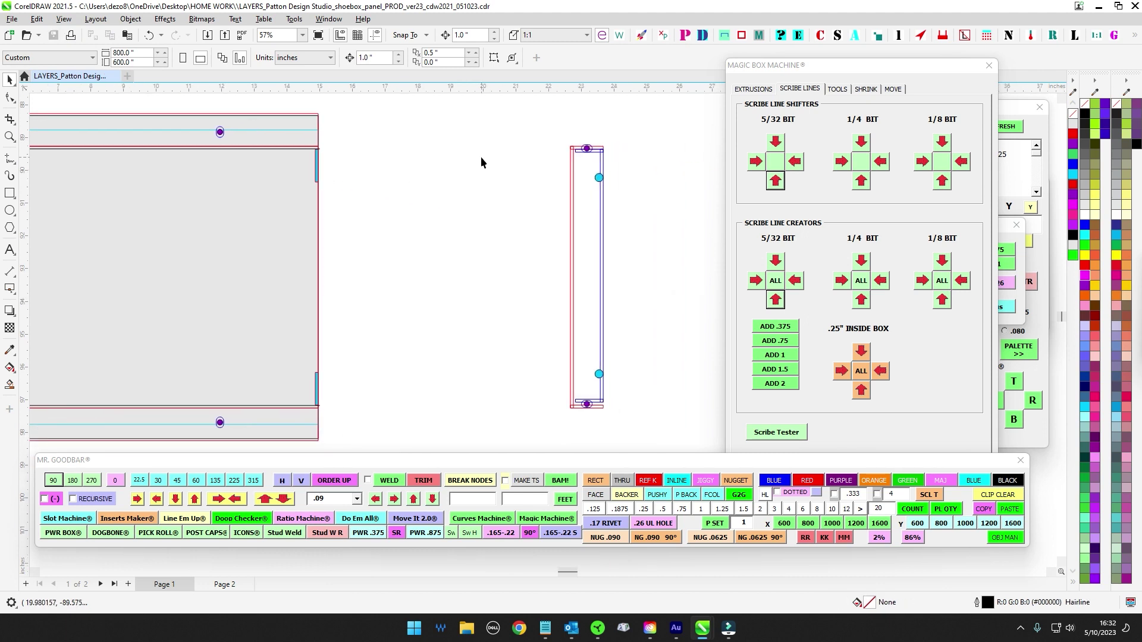
Step: Select the panel's 82 × 8 in red rectangle and inspect the vertical side profile beyond the panel's end
left_click(320, 227)
scroll(497, 244, "left", 2)
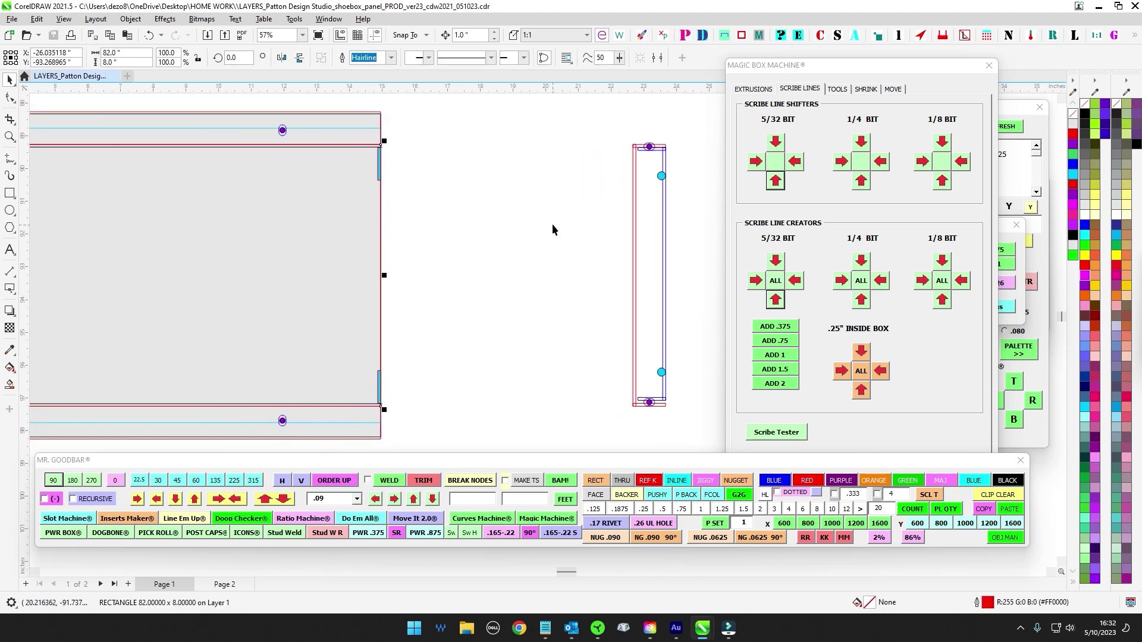
scroll(556, 225, "right", 4)
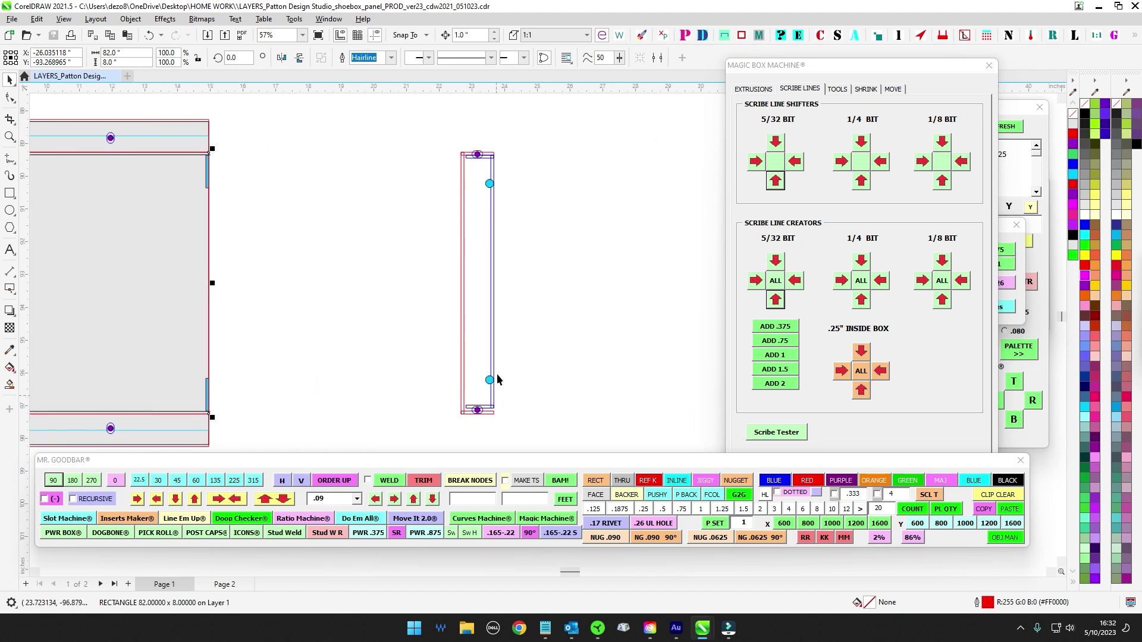
left_click_drag(453, 190, 166, 144)
scroll(176, 120, "up", 2)
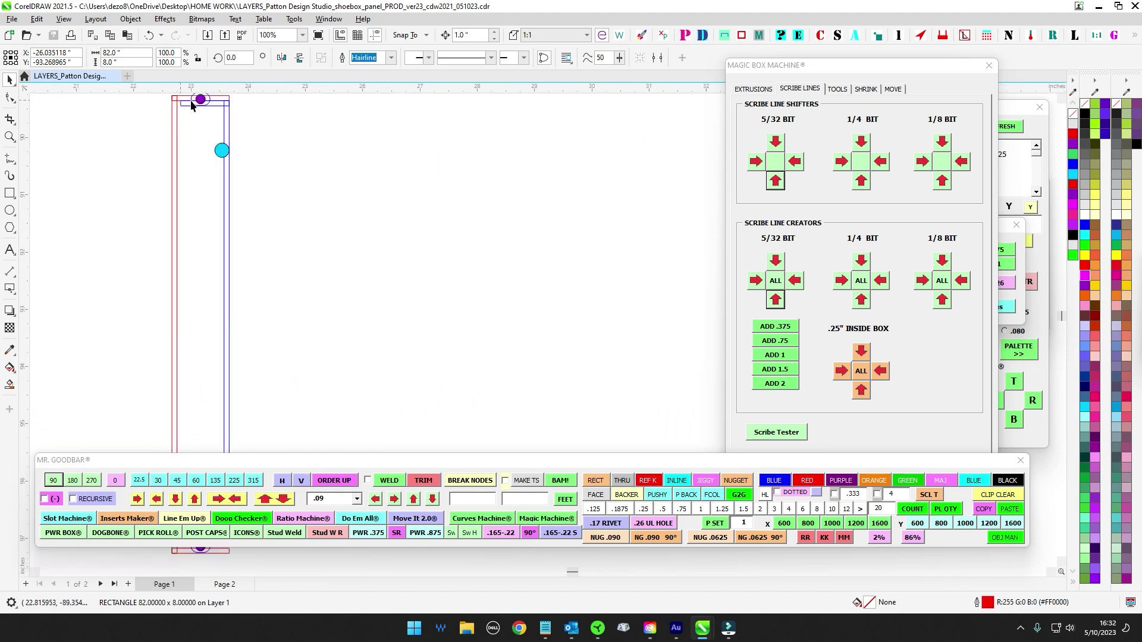
scroll(155, 256, "down", 2)
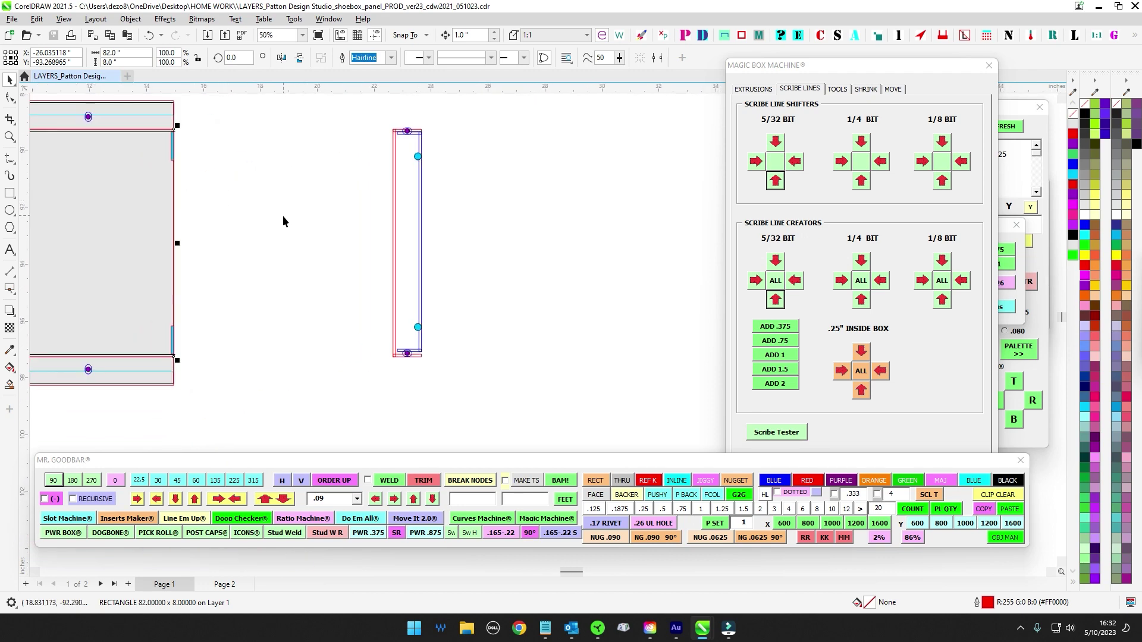
Step: Bring up the Magic Box Machine's endcap tools and reselect the panel's 82 × 8 in red rectangle
left_click_drag(841, 65, 402, 69)
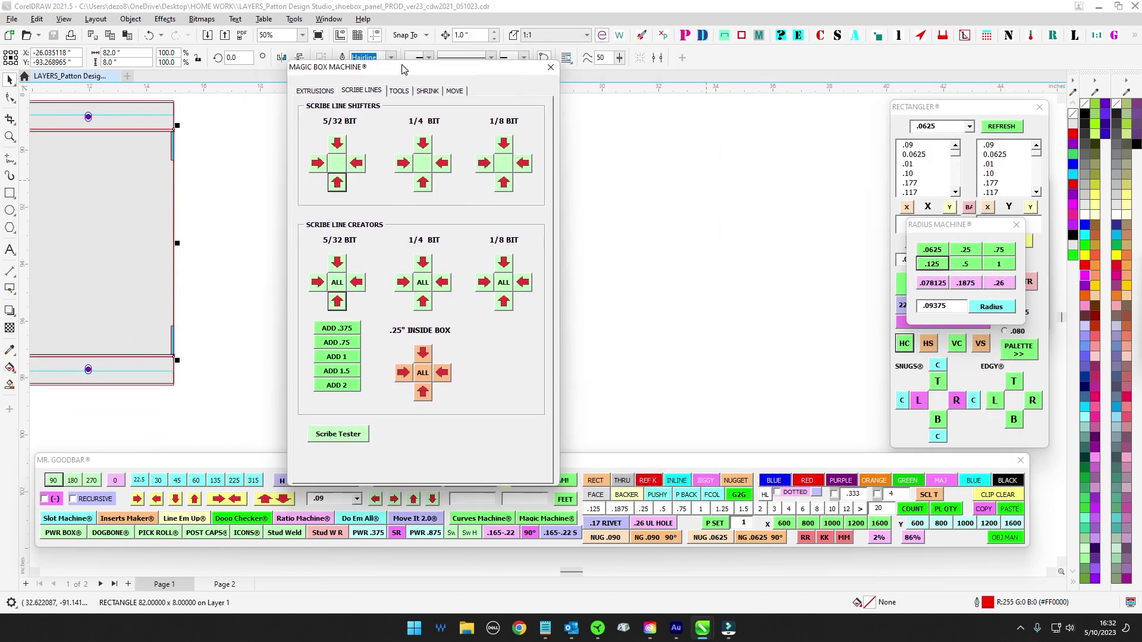
left_click(400, 91)
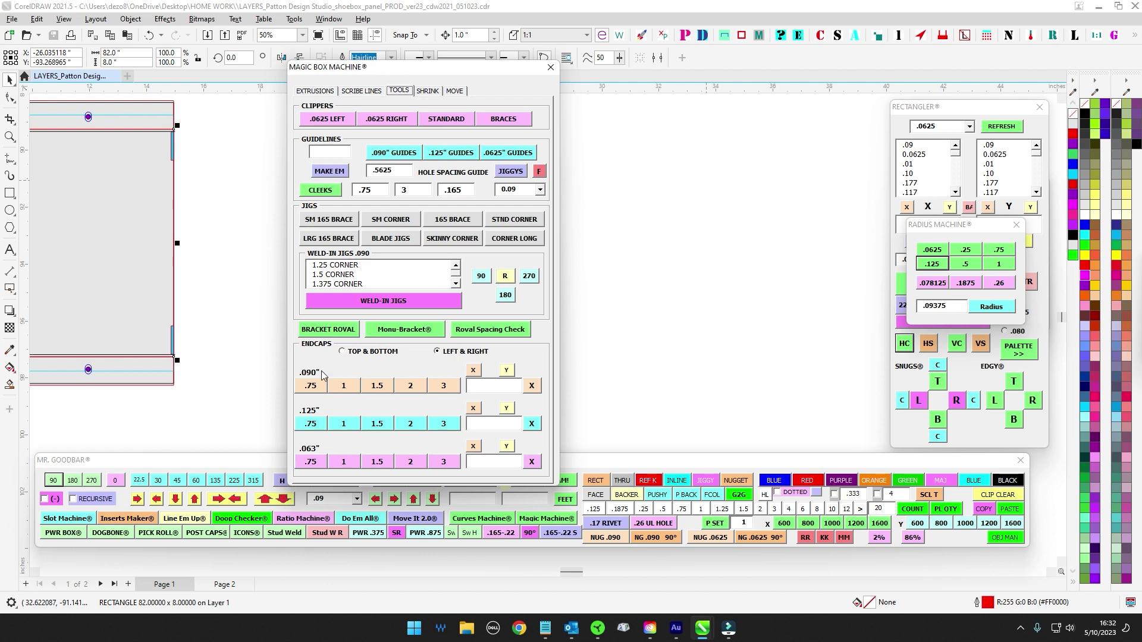
left_click_drag(455, 68, 510, 48)
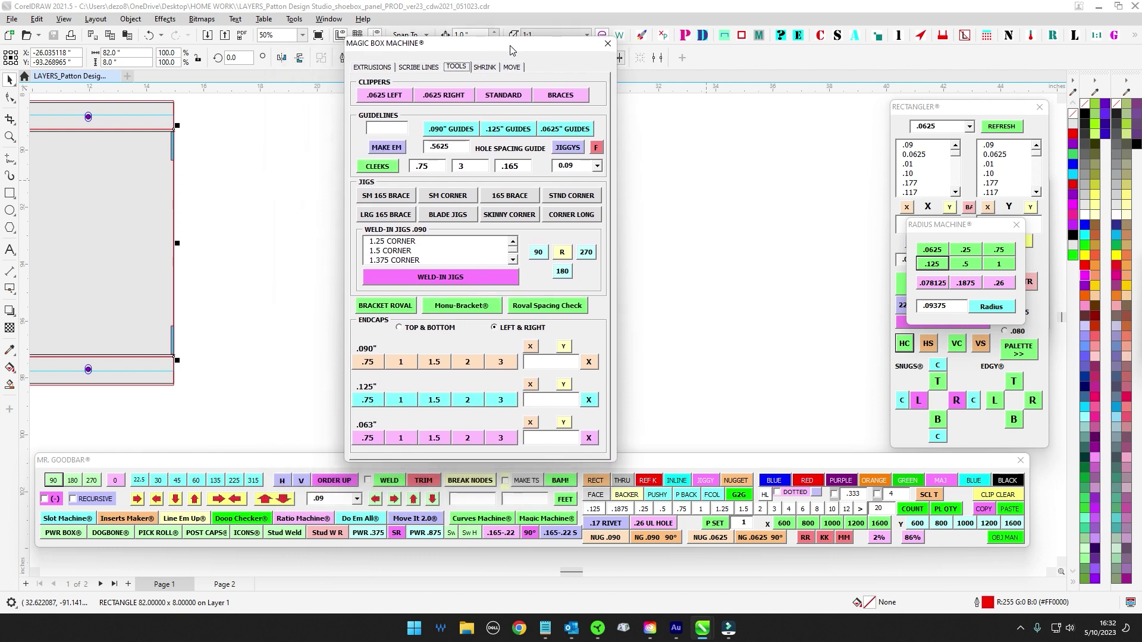
left_click(385, 305)
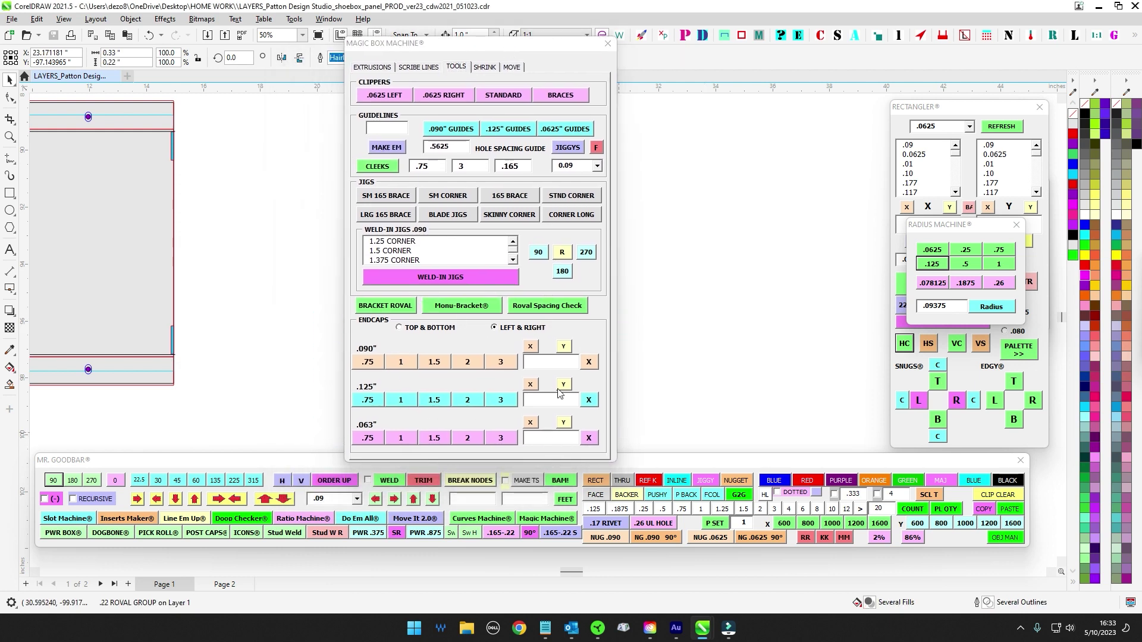
left_click(177, 219)
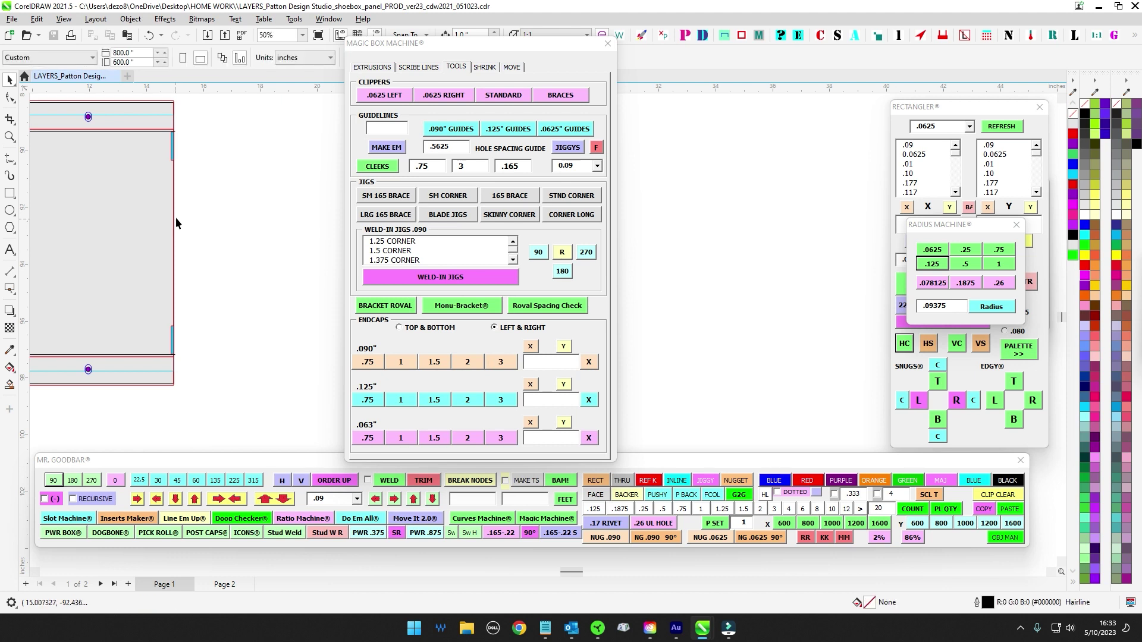
left_click(176, 217)
scroll(231, 250, "left", 2)
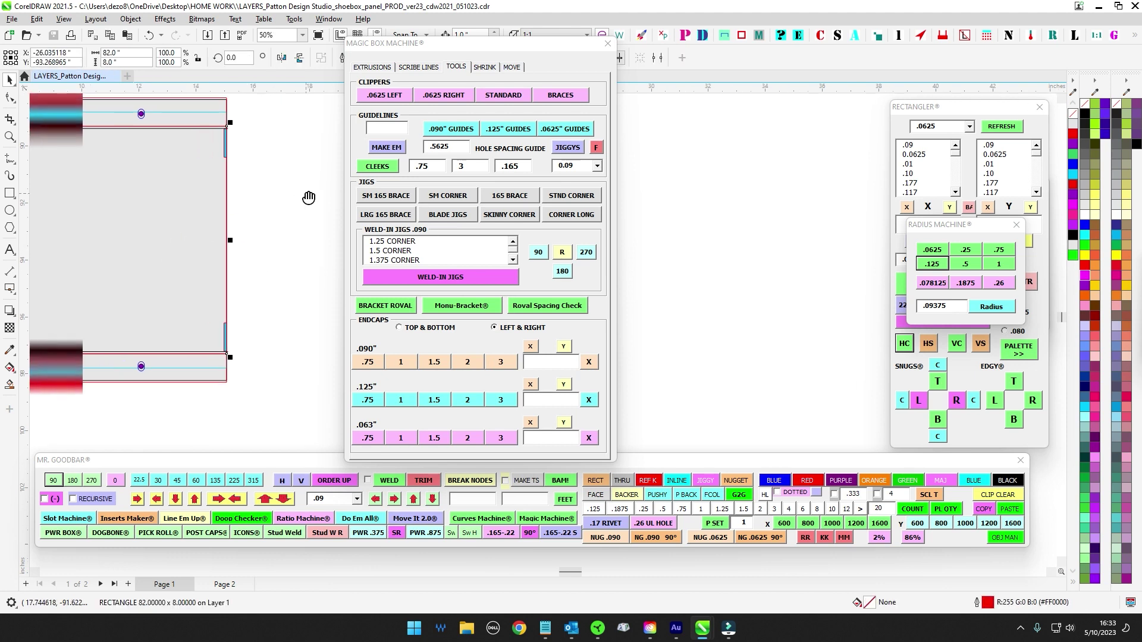
Step: Try the red rectangle 1 in to the right, check its edge against the panel's corner, and move it back
scroll(290, 181, "down", 2)
left_click_drag(289, 182, 208, 227)
key("Right")
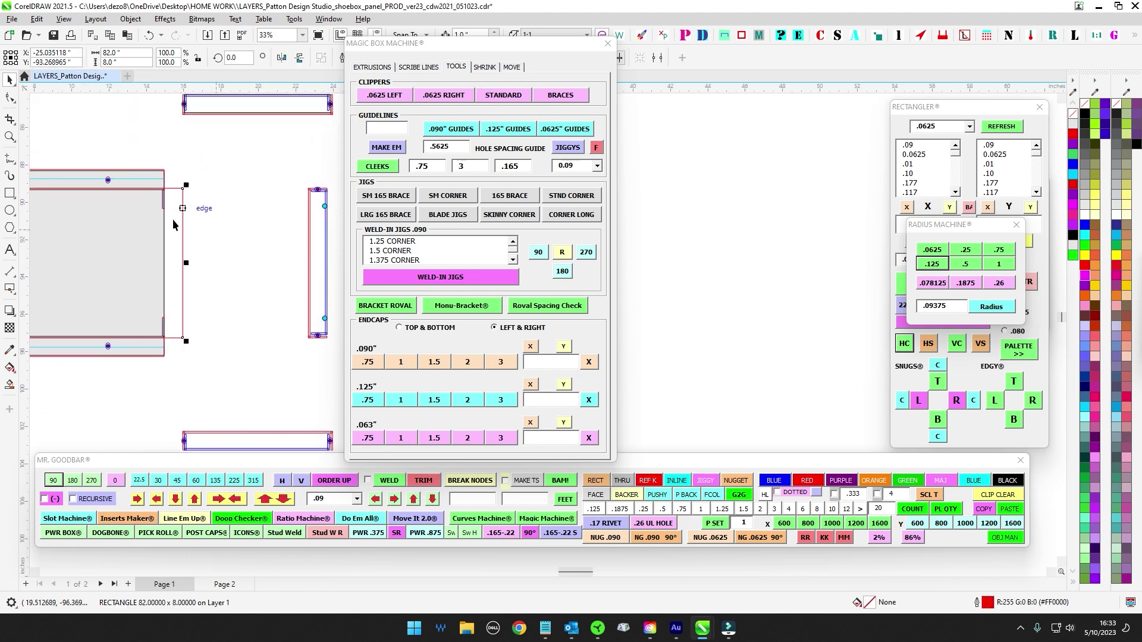
scroll(184, 231, "up", 3)
scroll(175, 140, "up", 3)
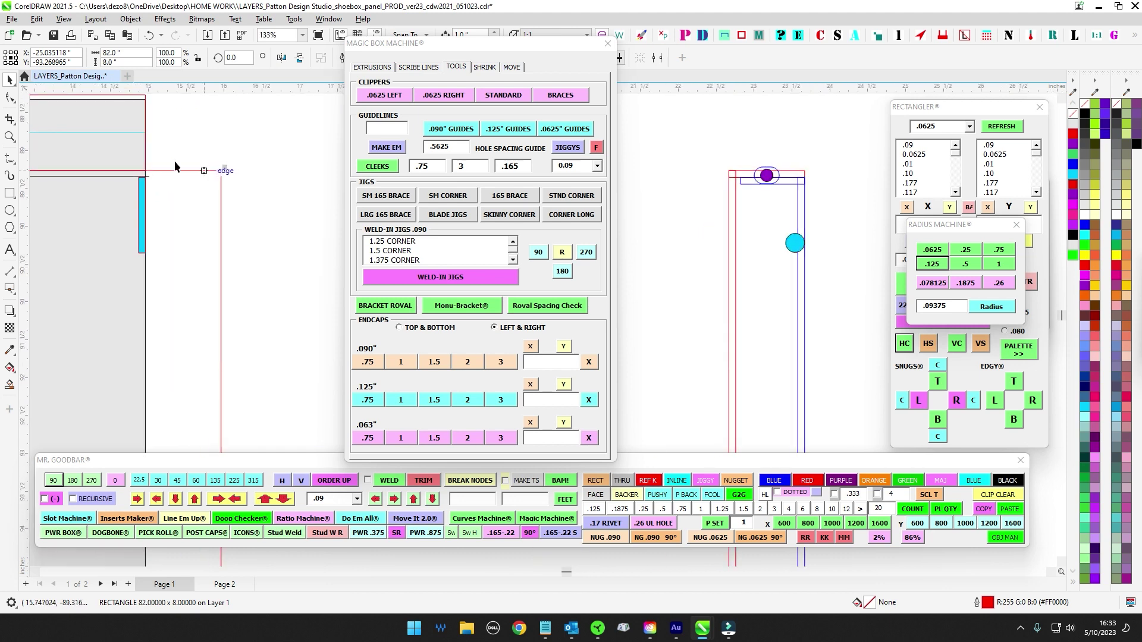
key("Left")
scroll(252, 178, "down", 4)
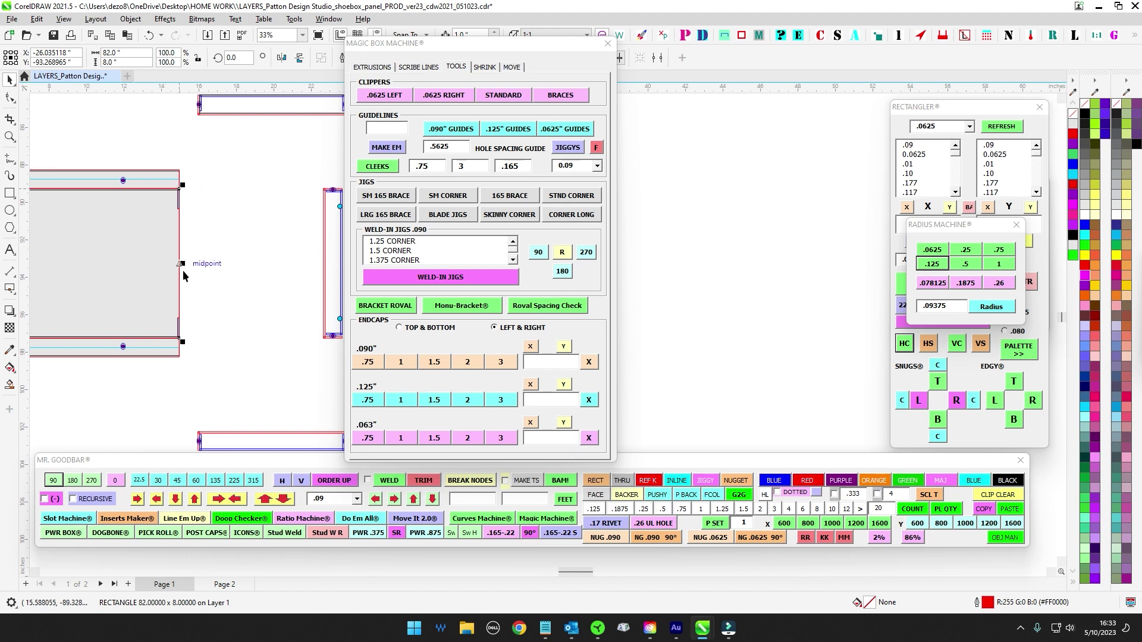
Step: Clear the view of the vertical side profile and check the width of its extrusion
left_click_drag(454, 48, 381, 28)
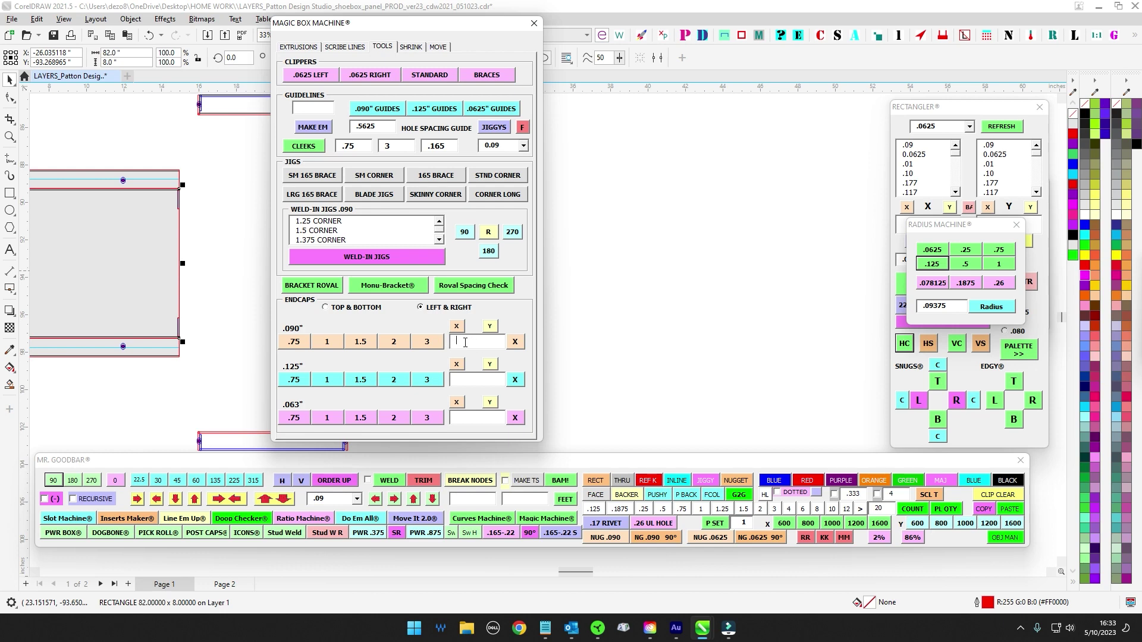
left_click_drag(397, 39, 651, 84)
left_click(333, 196)
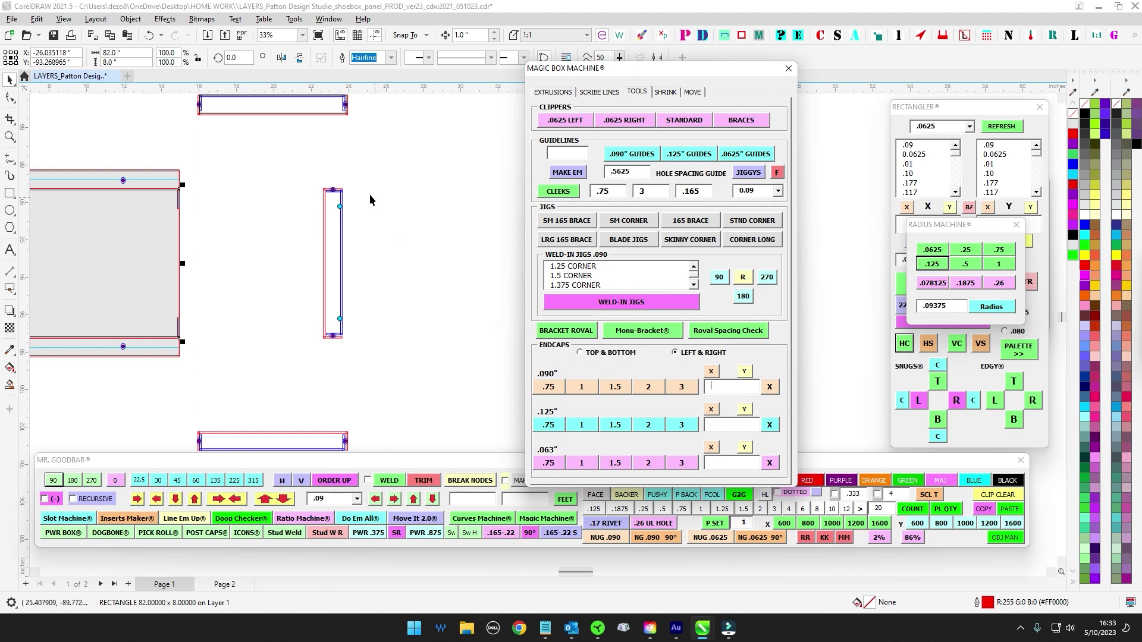
scroll(330, 190, "up", 4)
scroll(330, 191, "up", 1)
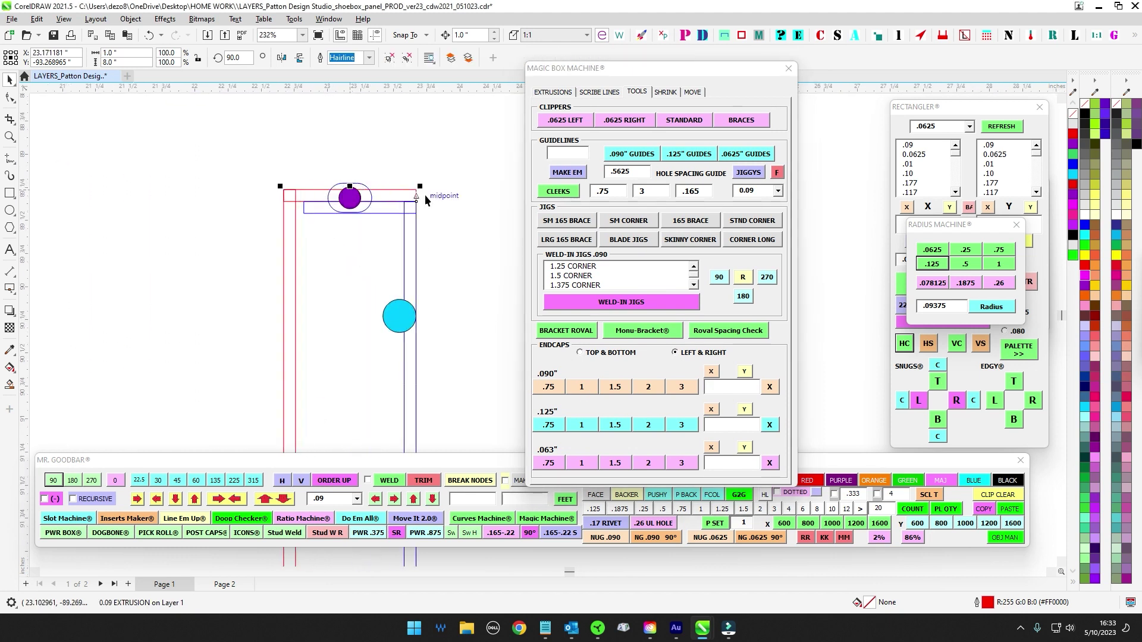
double_click(102, 53)
scroll(301, 224, "down", 4)
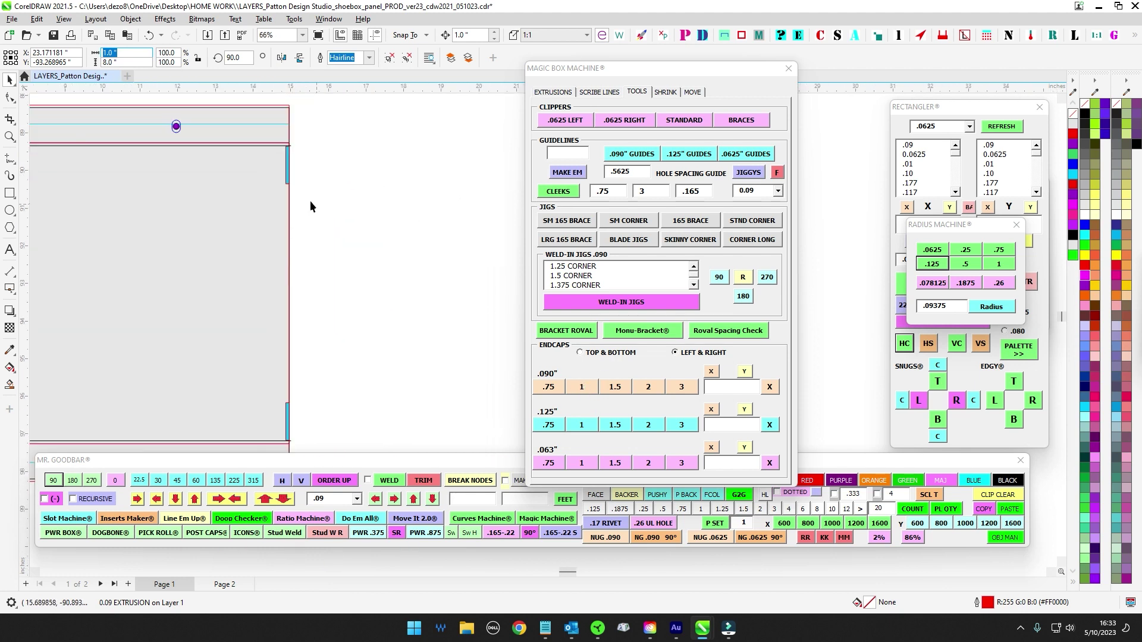
Step: Move the 82 × 8 in rectangle 1 in to the right and generate 1 in left and right endcaps for .090" material
left_click(290, 202)
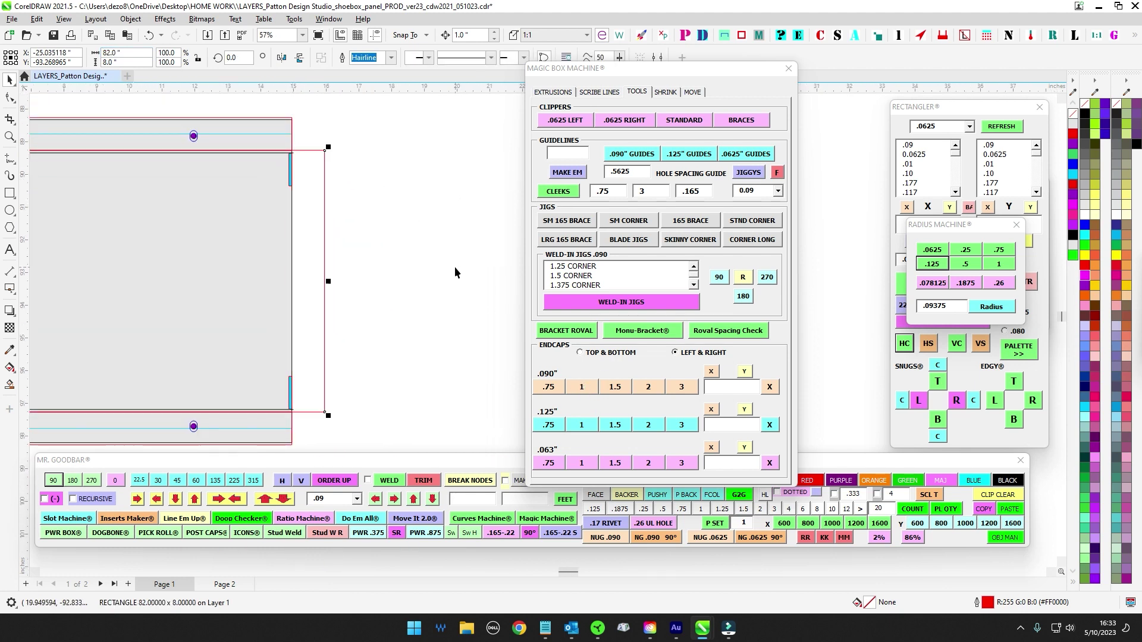
left_click(583, 388)
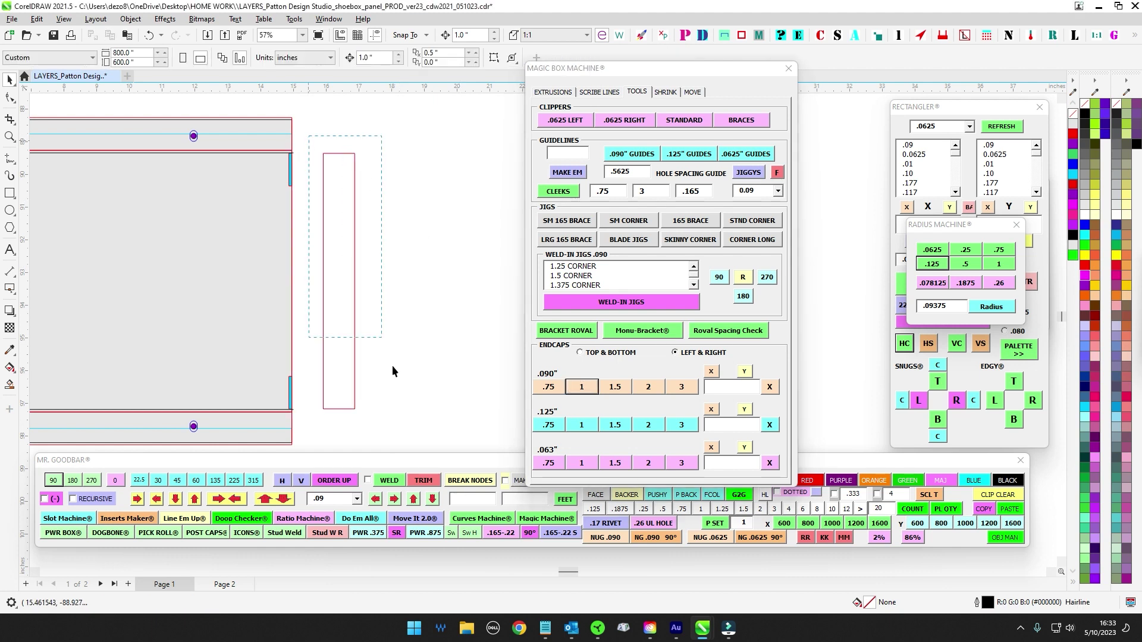
left_click_drag(421, 430, 421, 430)
Step: Check the right endcap's size and alignment against the panel's end and upper corner
scroll(426, 390, "down", 2)
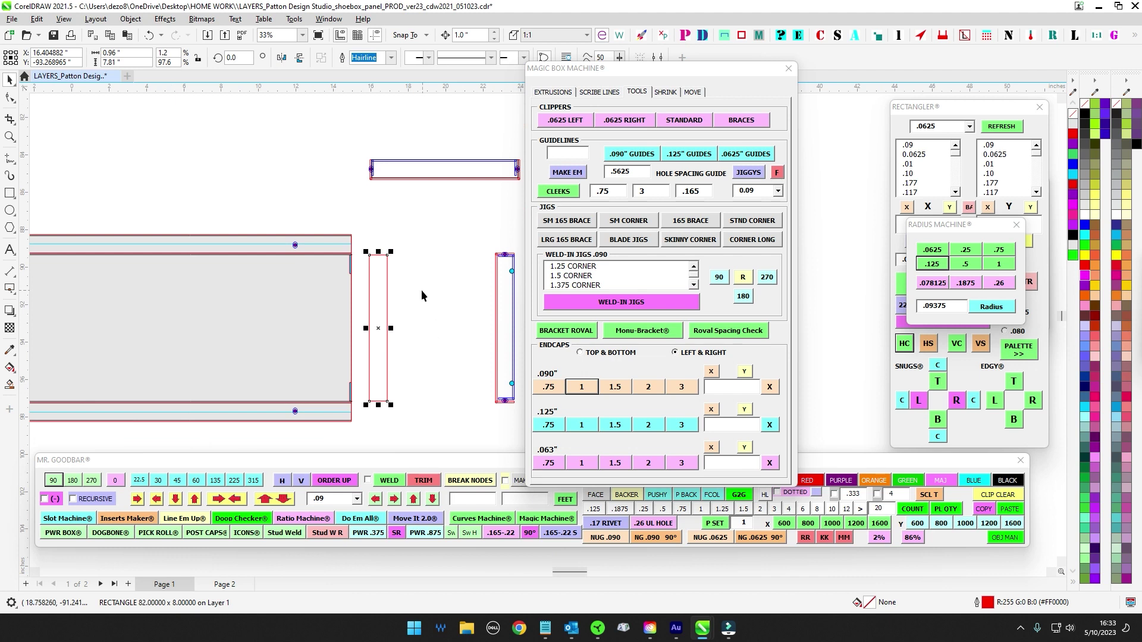
scroll(372, 245, "up", 2)
scroll(373, 245, "up", 2)
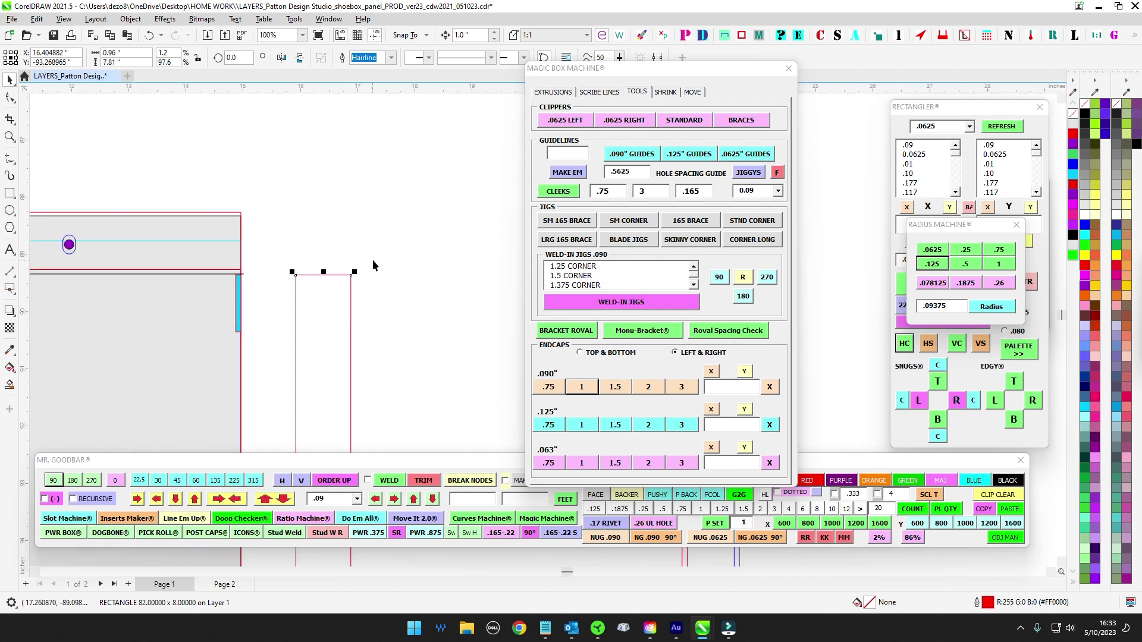
scroll(391, 250, "down", 4)
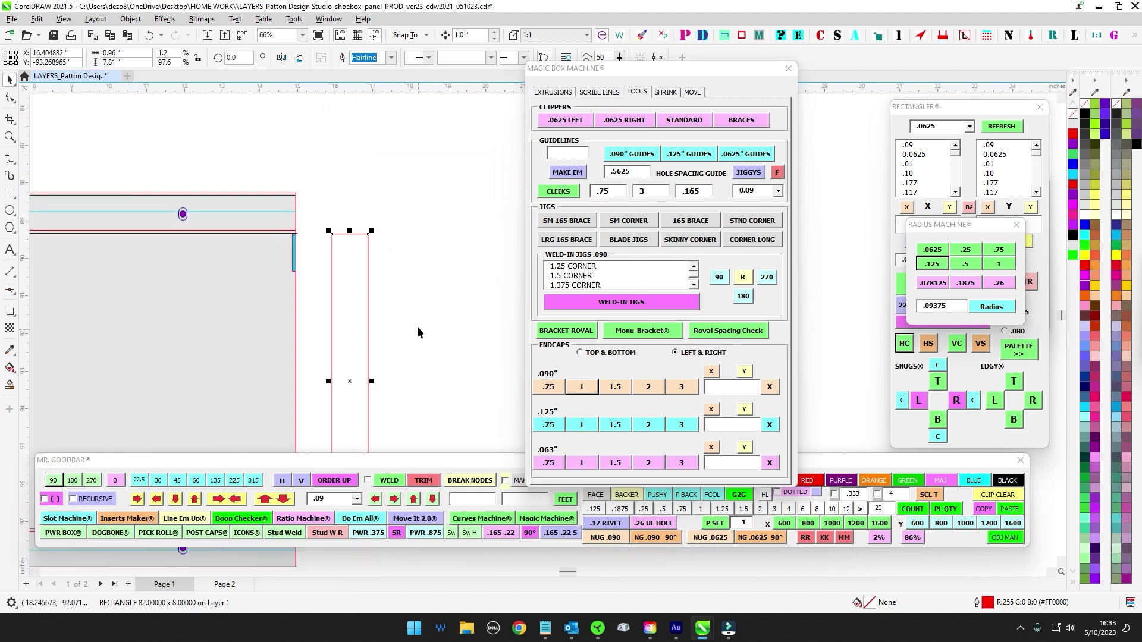
scroll(422, 325, "down", 1)
left_click_drag(262, 245, 399, 228)
scroll(399, 227, "down", 4)
Step: Check the matching endcap at the panel's left end and return to the right endcap
left_click_drag(201, 233, 483, 214)
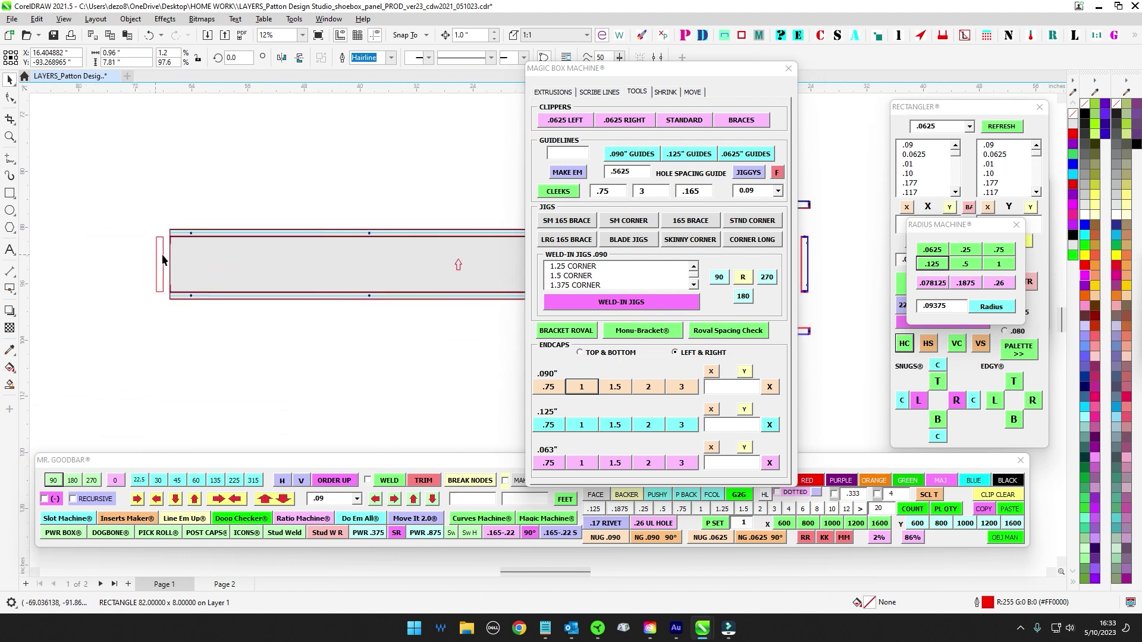
scroll(155, 249, "up", 5)
left_click_drag(137, 213, 190, 394)
scroll(76, 273, "down", 3)
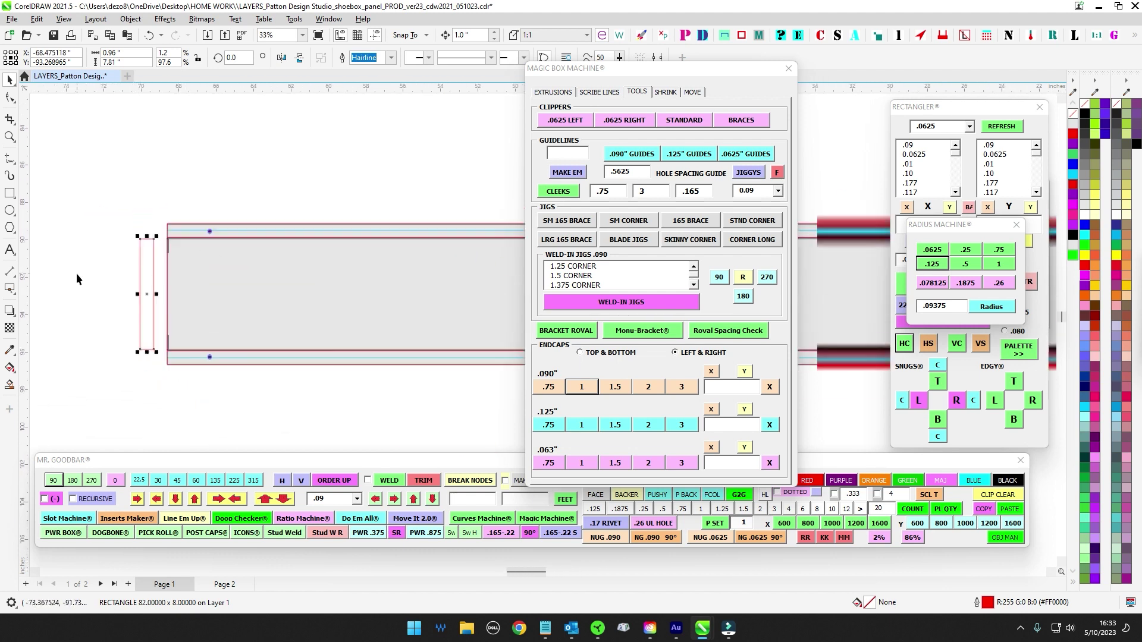
scroll(434, 262, "down", 3)
left_click_drag(429, 262, 135, 272)
scroll(387, 250, "up", 8)
left_click_drag(386, 248, 401, 190)
left_click_drag(430, 409, 431, 411)
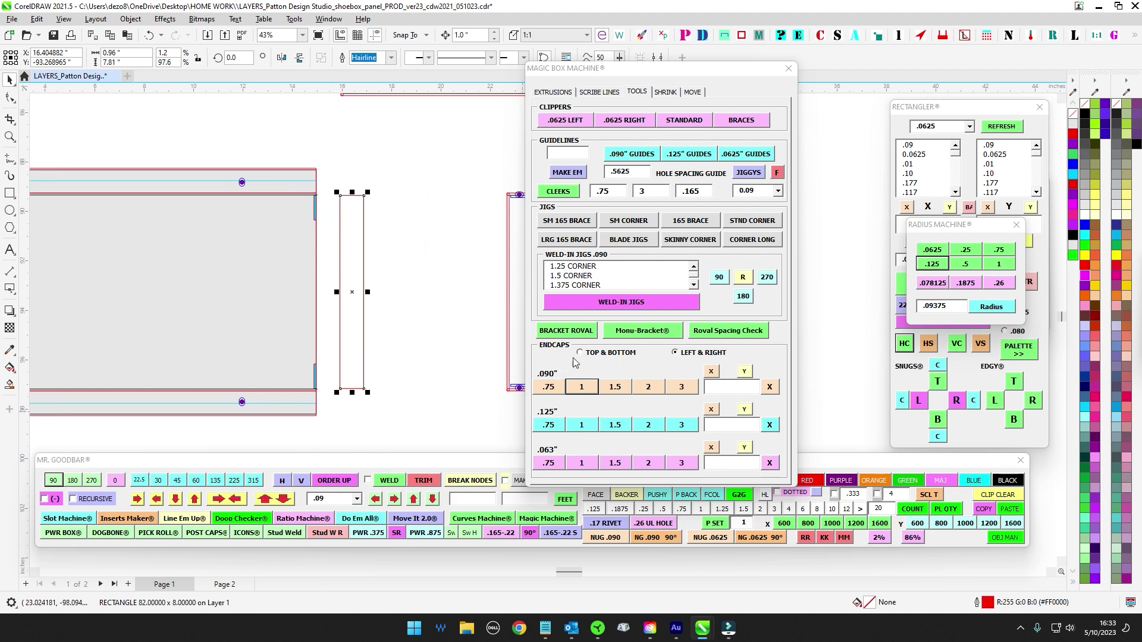
Step: Compare the upper side profile's .09 extrusion with the right endcap and the panel's THRU shape
left_click_drag(316, 135, 326, 331)
scroll(364, 278, "up", 6)
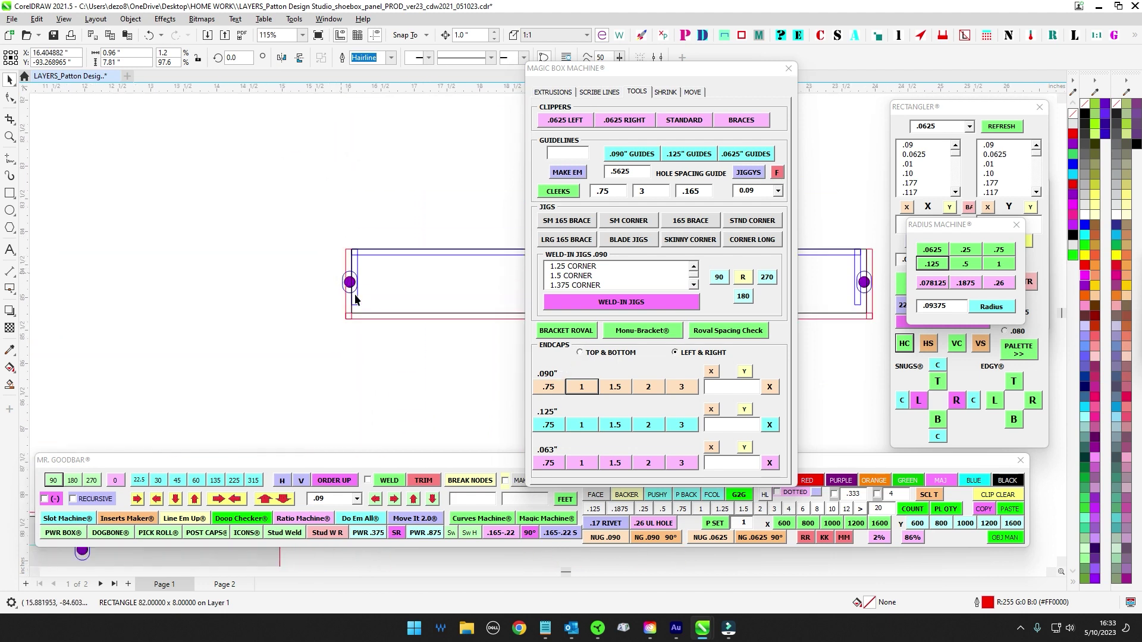
left_click(347, 313)
left_click(343, 214)
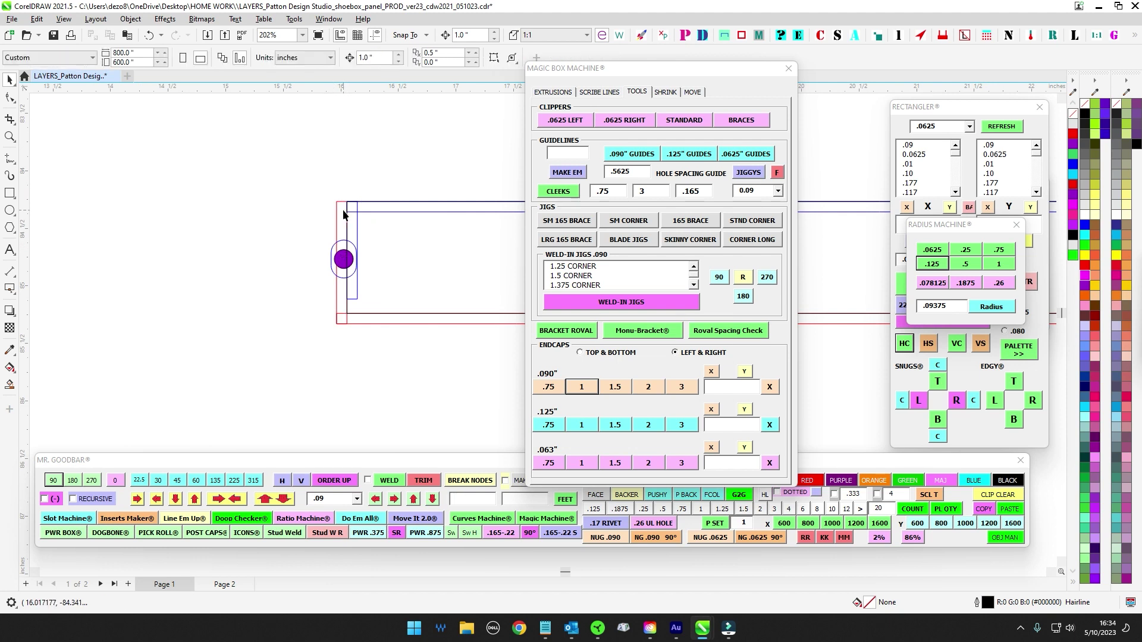
left_click(337, 212)
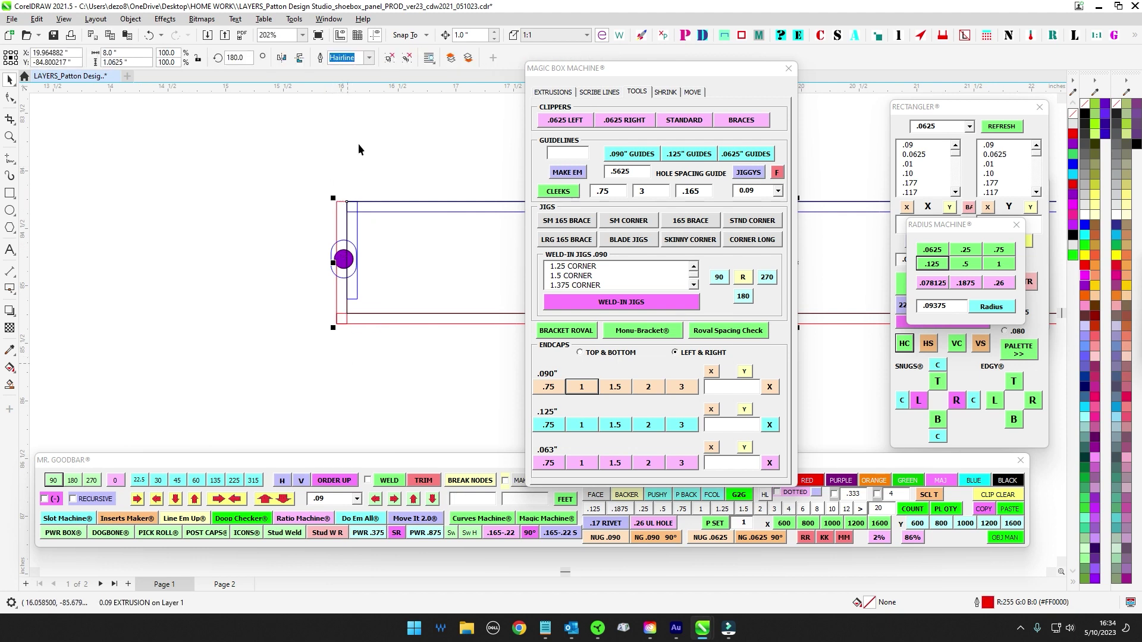
scroll(291, 239, "down", 4)
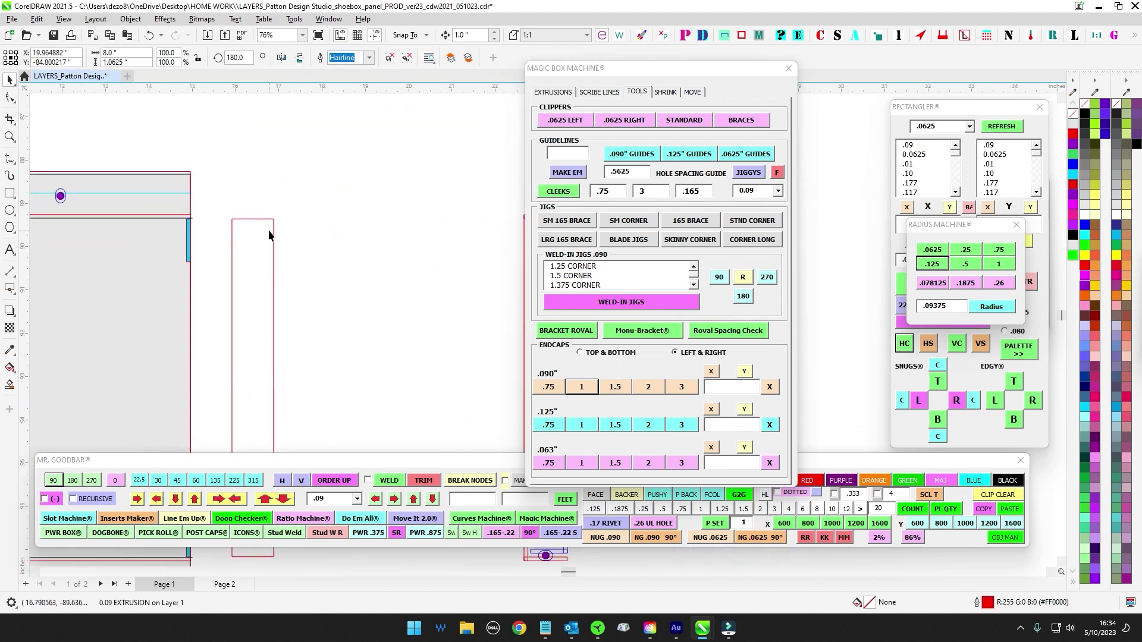
left_click(273, 231)
left_click_drag(236, 193, 261, 212)
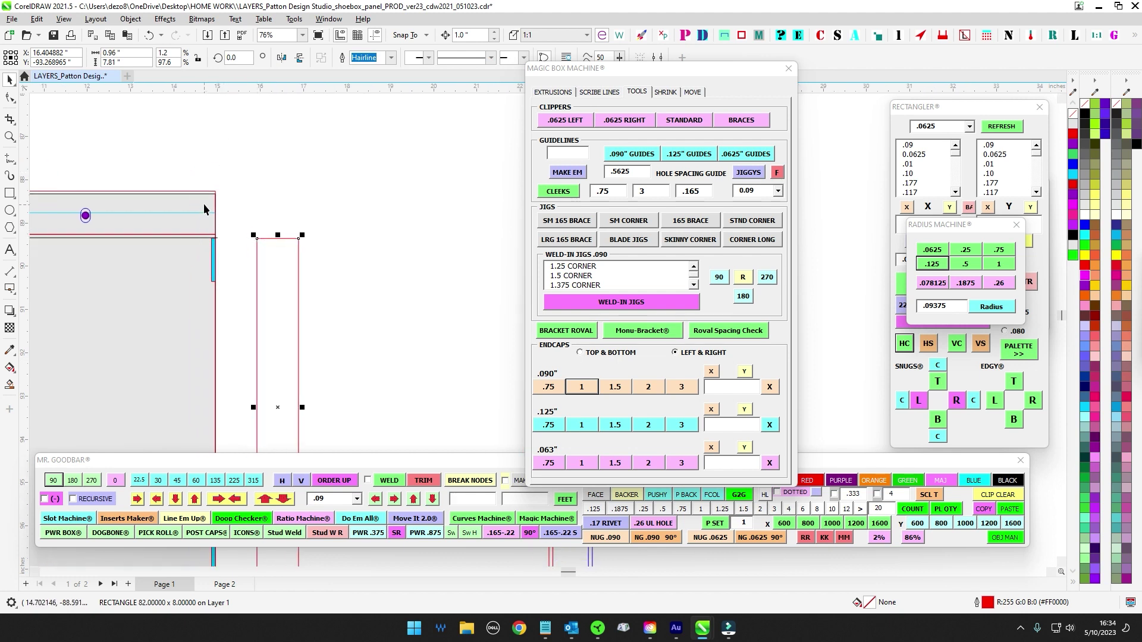
left_click(215, 194)
scroll(215, 193, "up", 1)
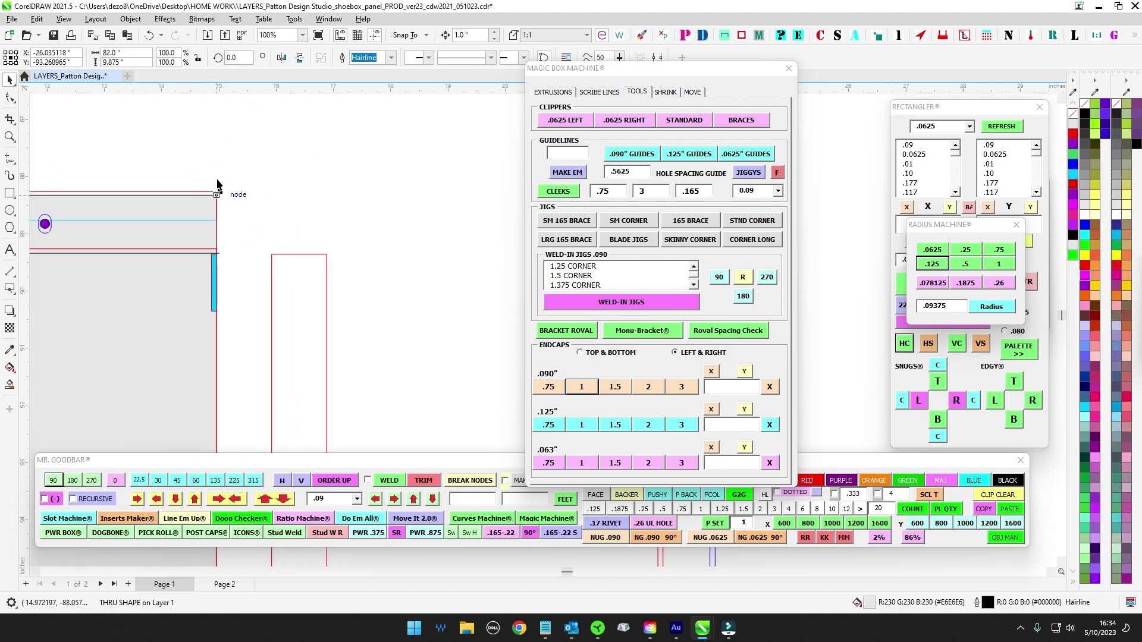
Step: Make a THRU shape from the right endcap rectangle beside the panel's end
scroll(235, 211, "down", 3)
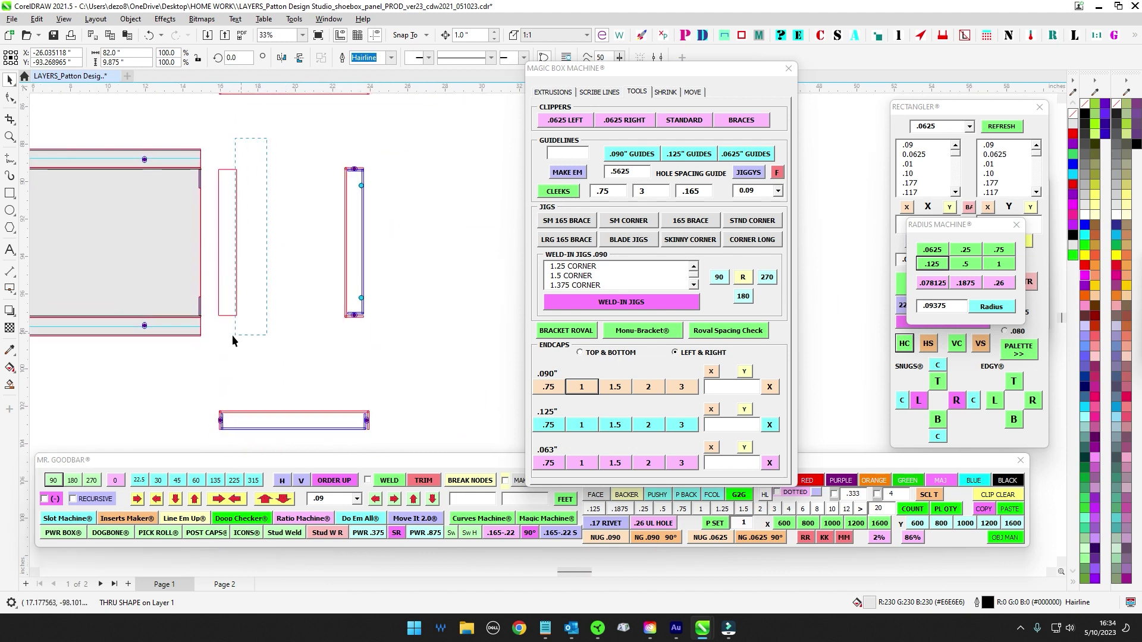
left_click_drag(232, 335, 207, 346)
left_click_drag(646, 73, 855, 66)
left_click(526, 482)
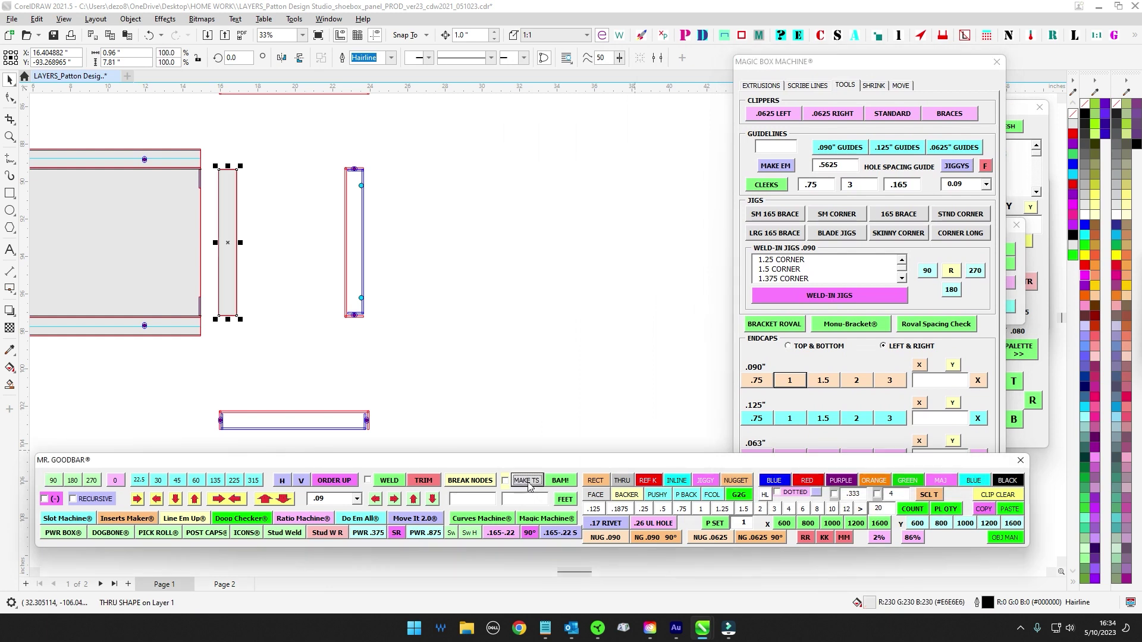
left_click(280, 196)
Step: Narrow the right endcap's THRU shape by moving its outer-edge nodes 0.0625 inch toward the panel
scroll(221, 174, "up", 1)
left_click(232, 180)
key("F10")
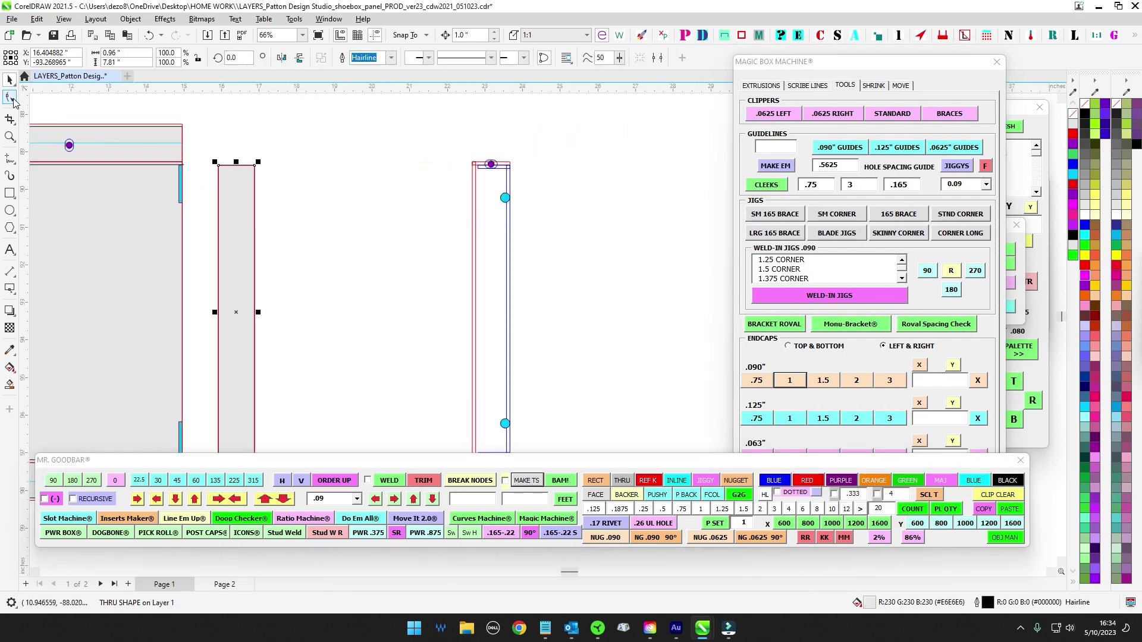
scroll(203, 140, "down", 1)
left_click_drag(204, 135, 263, 400)
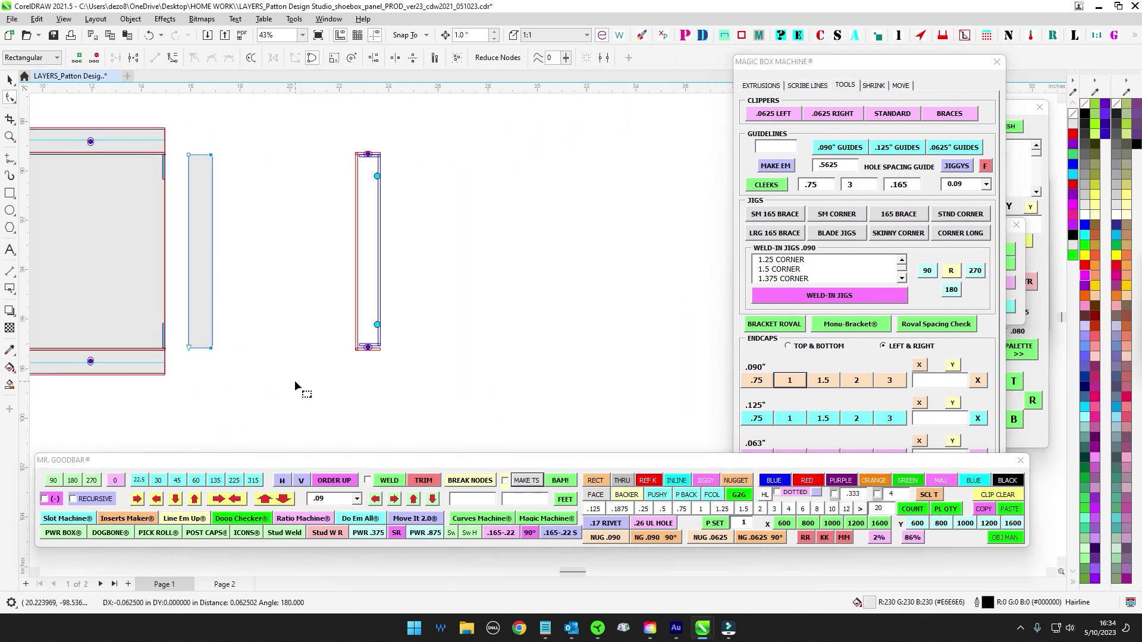
key("space")
scroll(362, 196, "up", 2)
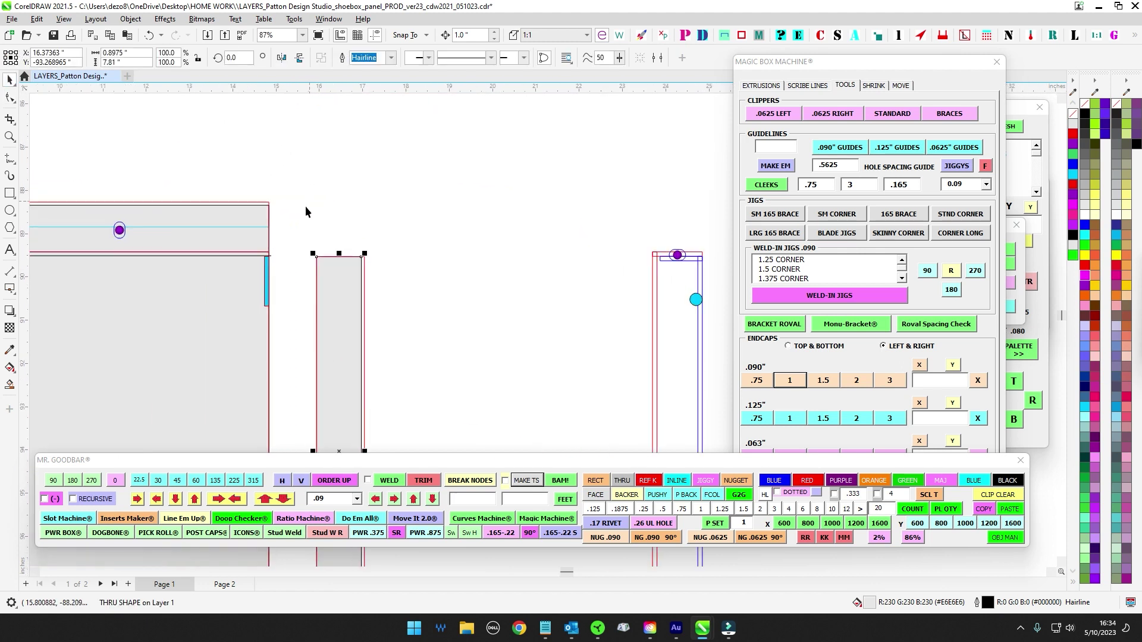
Step: Offset the panel's and right endcap's THRU shapes to inspect the outlines beneath, and undo both moves
left_click(263, 217)
key("Up")
key("Left")
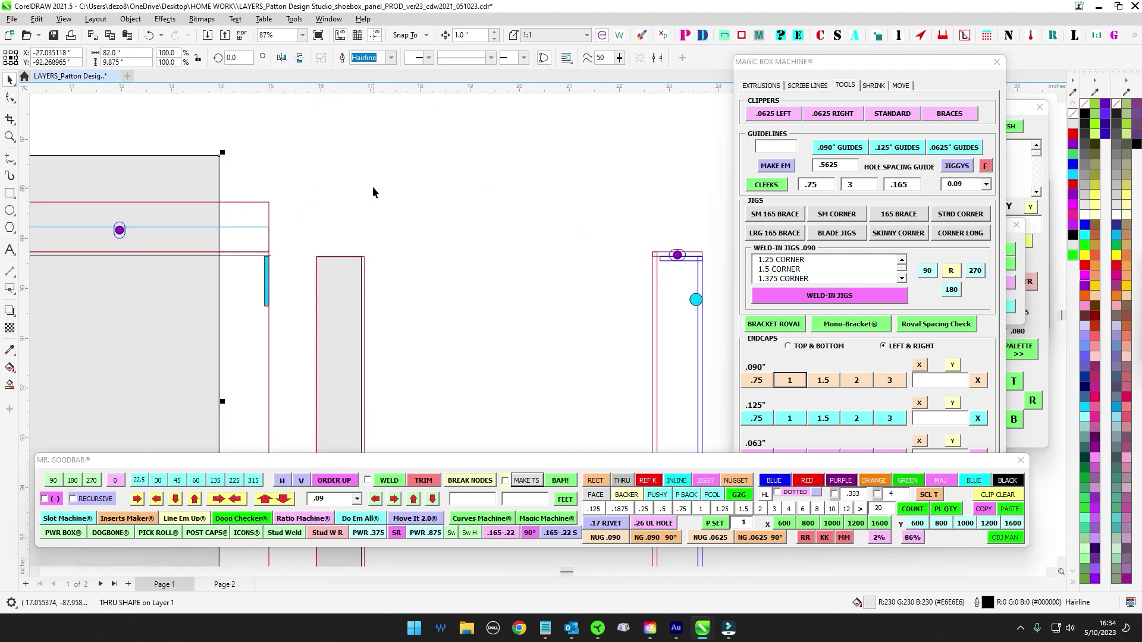
key("ctrl+z")
key("ctrl+z")
left_click(349, 302)
key("Right")
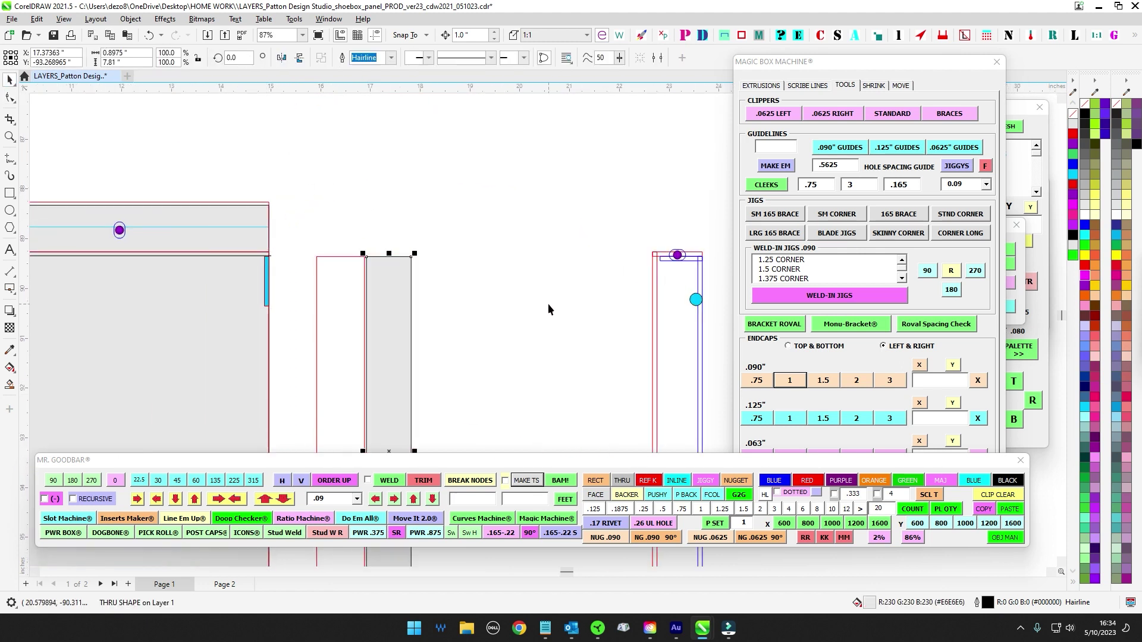
key("ctrl+z")
Step: Compare the size of the right endcap's red outline with the panel's upper side extrusion
left_click(538, 290)
scroll(356, 271, "up", 1)
left_click(374, 254)
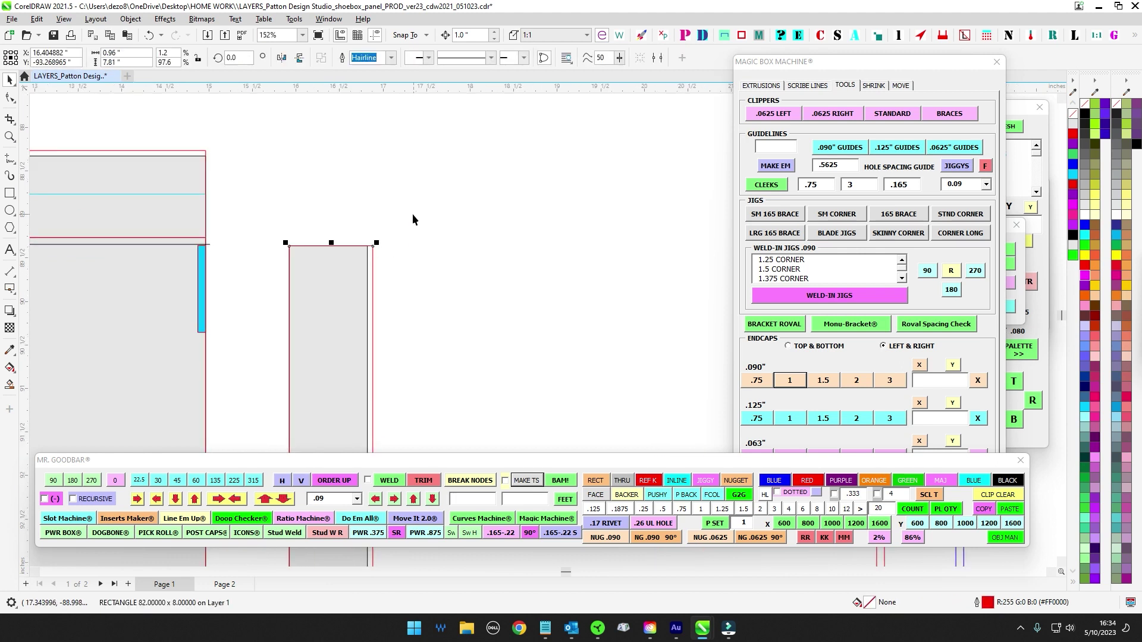
left_click(788, 379)
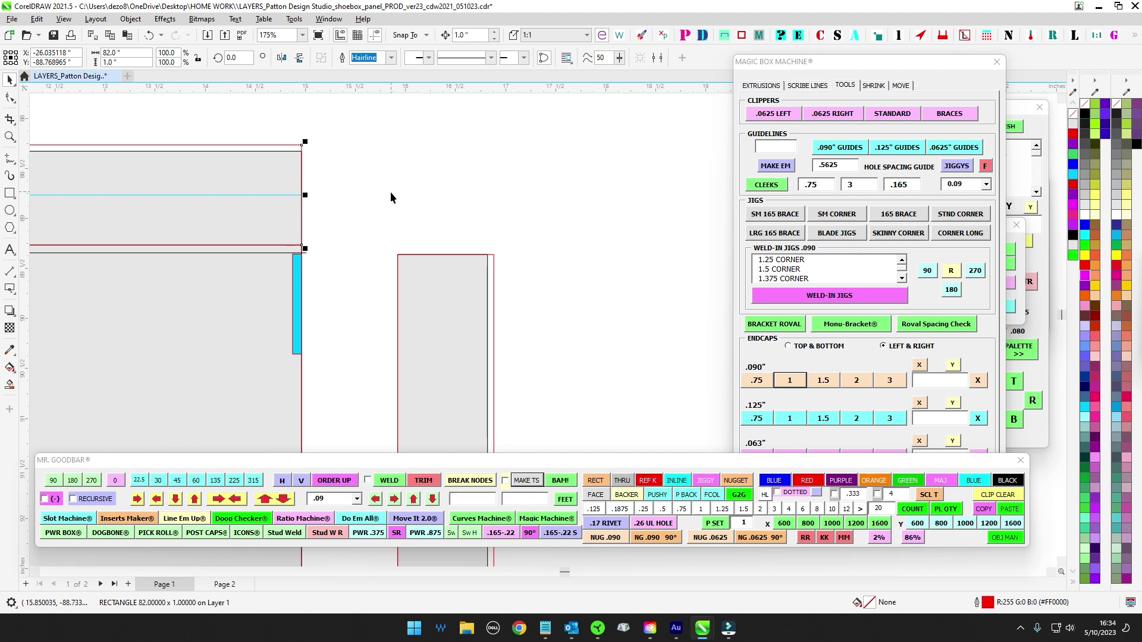
scroll(491, 348, "down", 5)
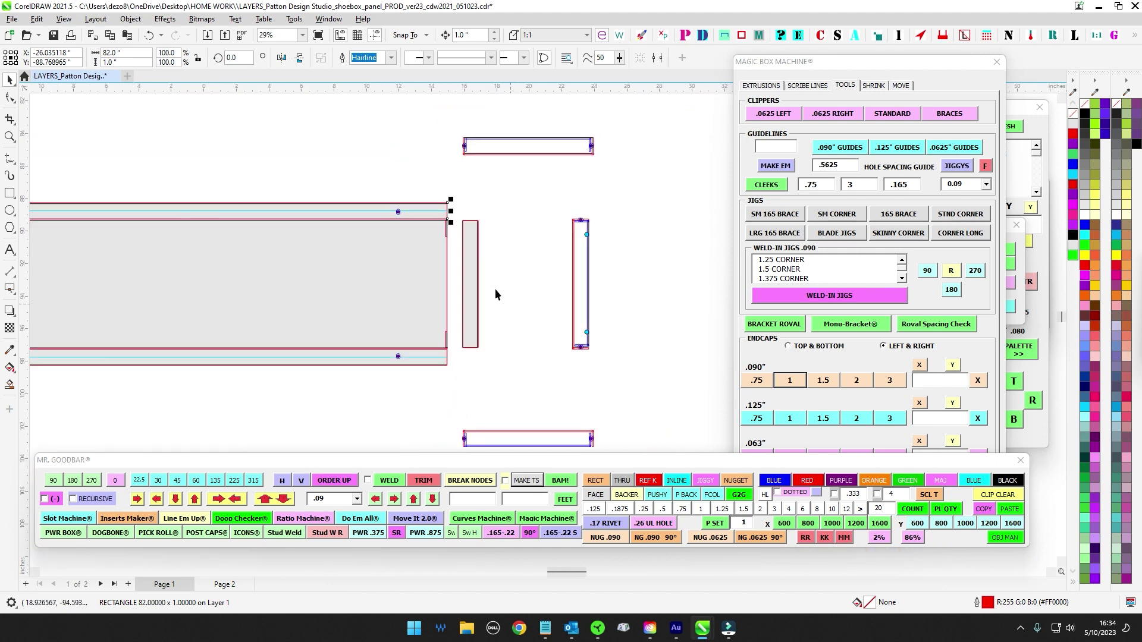
left_click(464, 268)
scroll(505, 232, "down", 3)
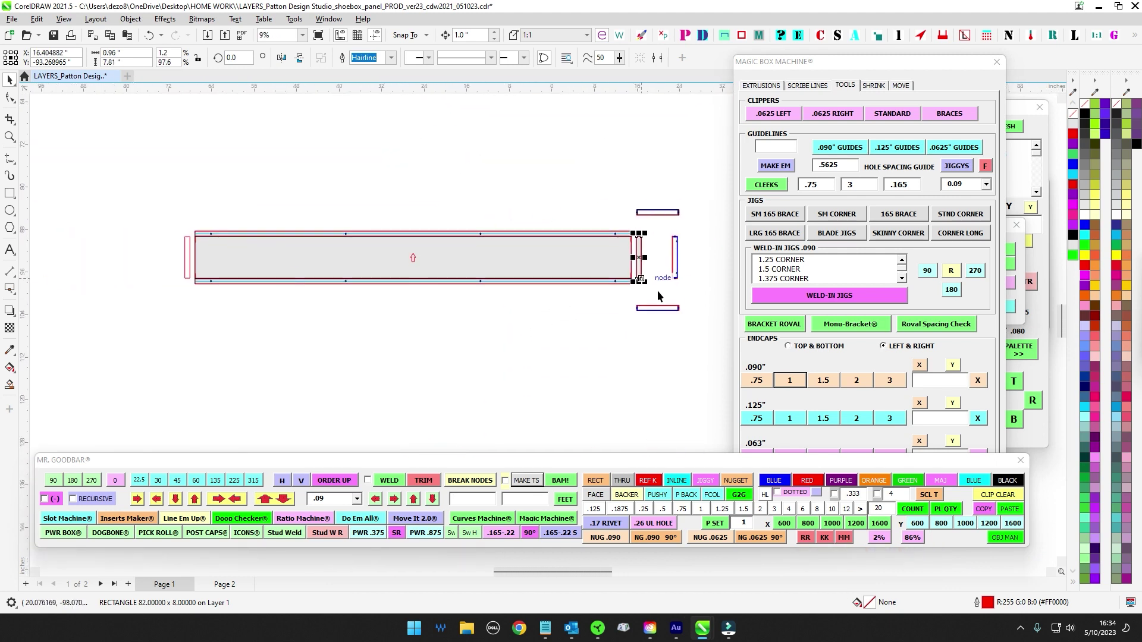
scroll(173, 250, "up", 3)
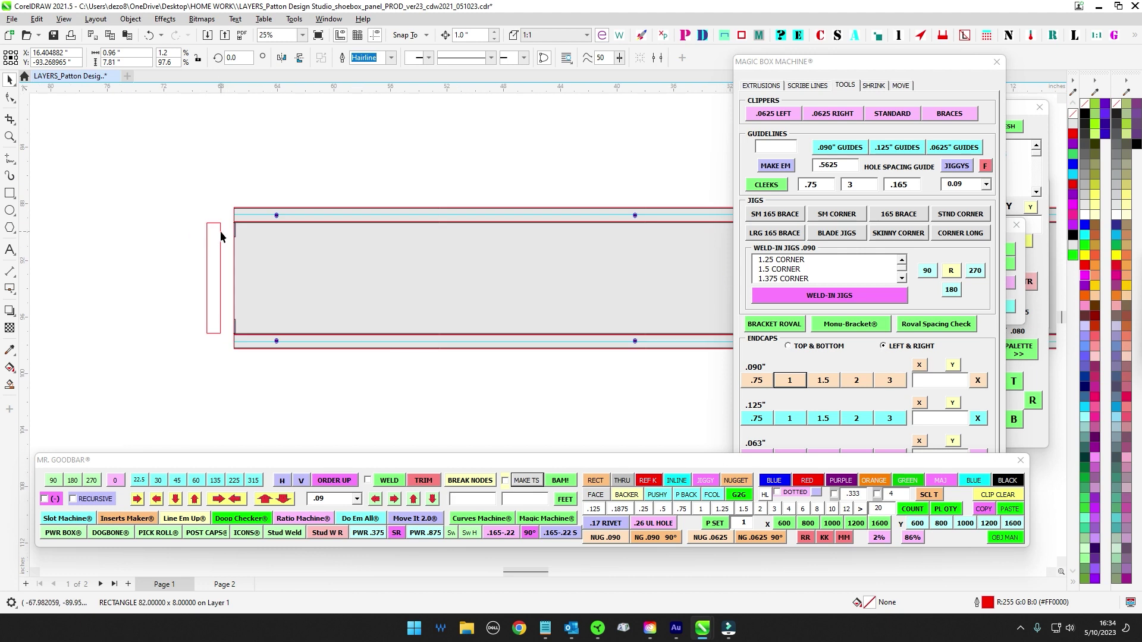
left_click(220, 236, "shift")
left_click(231, 225)
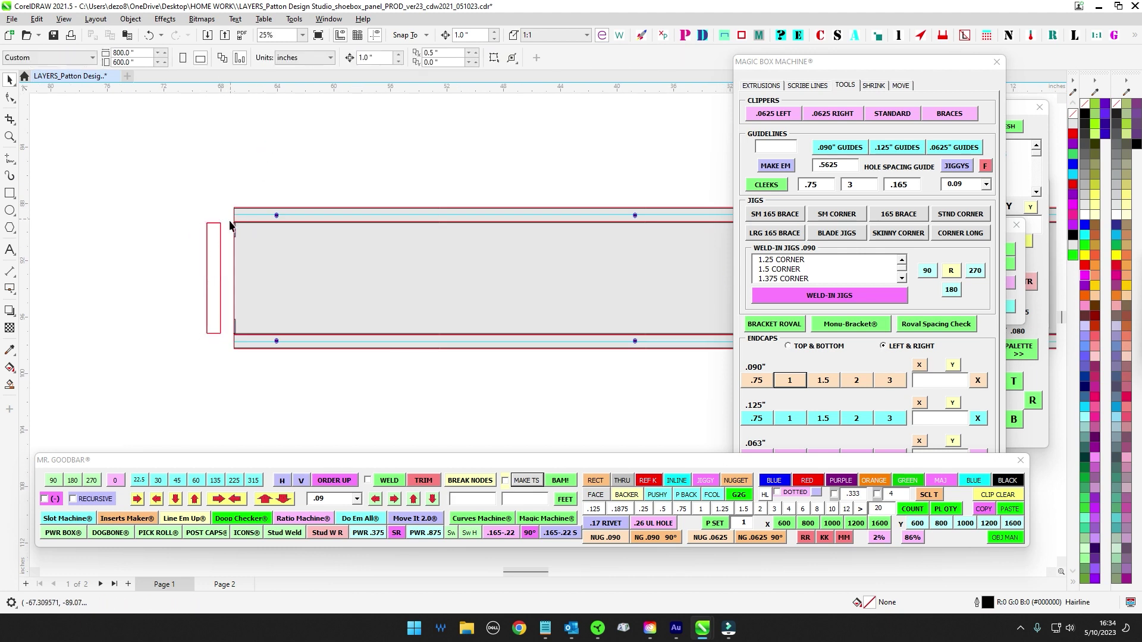
left_click(221, 228)
key("Delete")
Step: Duplicate the right endcap's THRU shape and align the copy with the left endcap rectangle
scroll(222, 232, "down", 4)
scroll(411, 237, "up", 4)
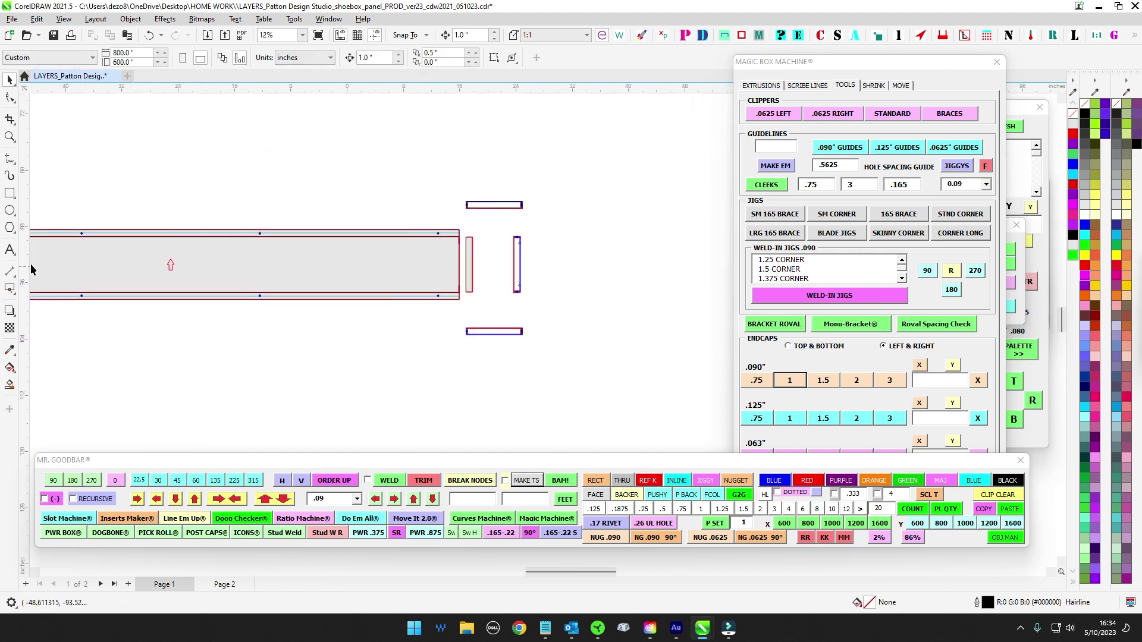
left_click(520, 263)
scroll(533, 282, "down", 3)
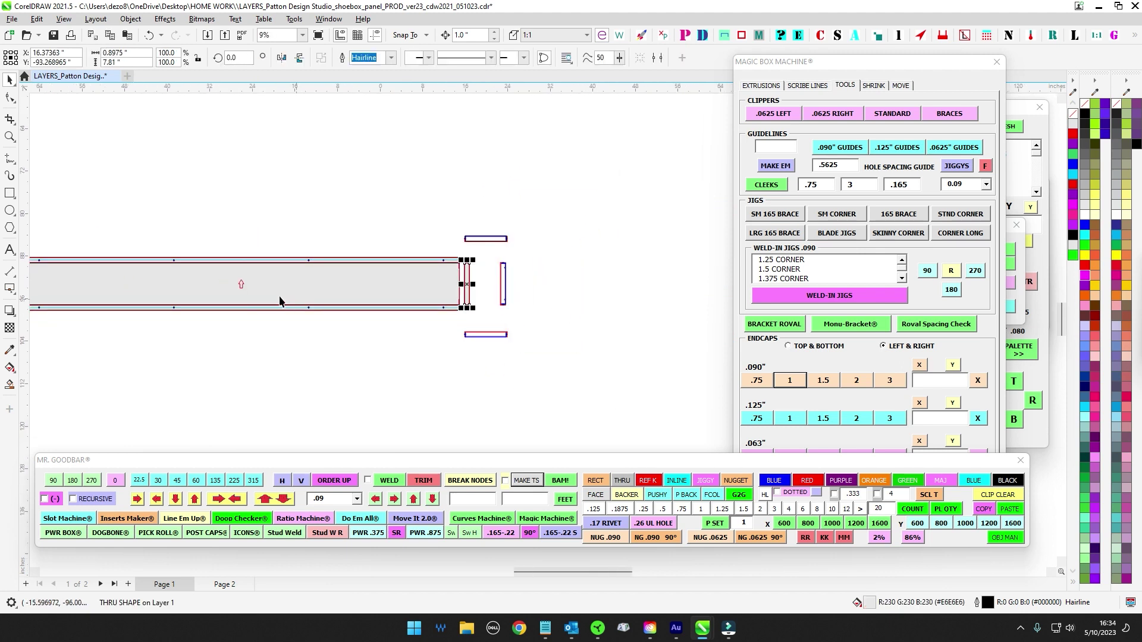
scroll(52, 277, "up", 2)
left_click(53, 267, "shift")
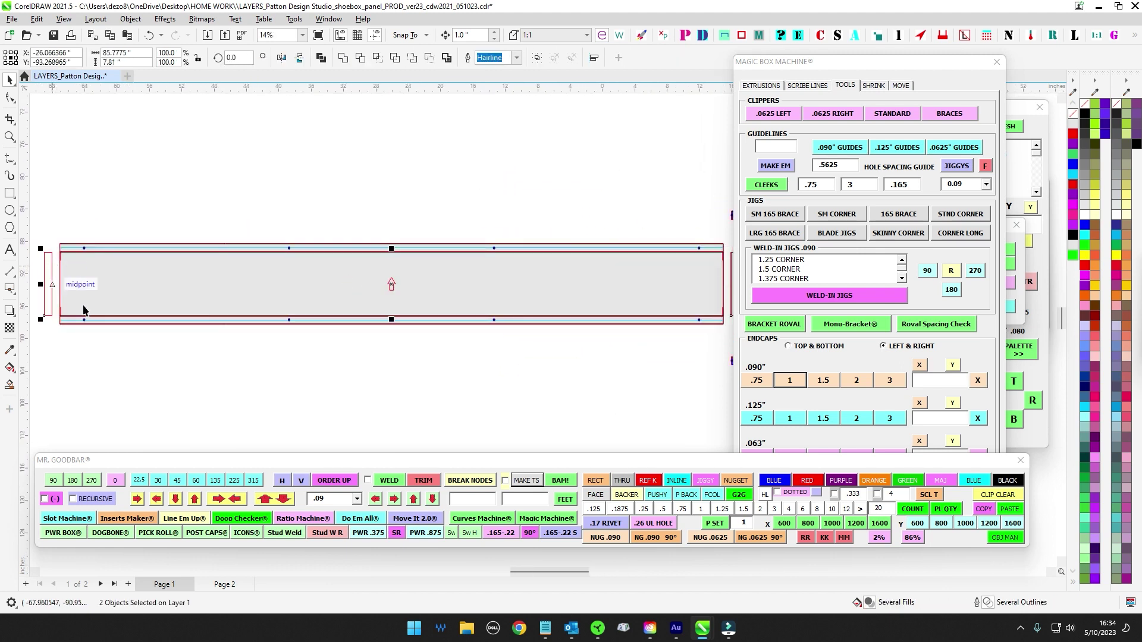
key("c")
left_click(109, 360)
scroll(70, 253, "down", 1)
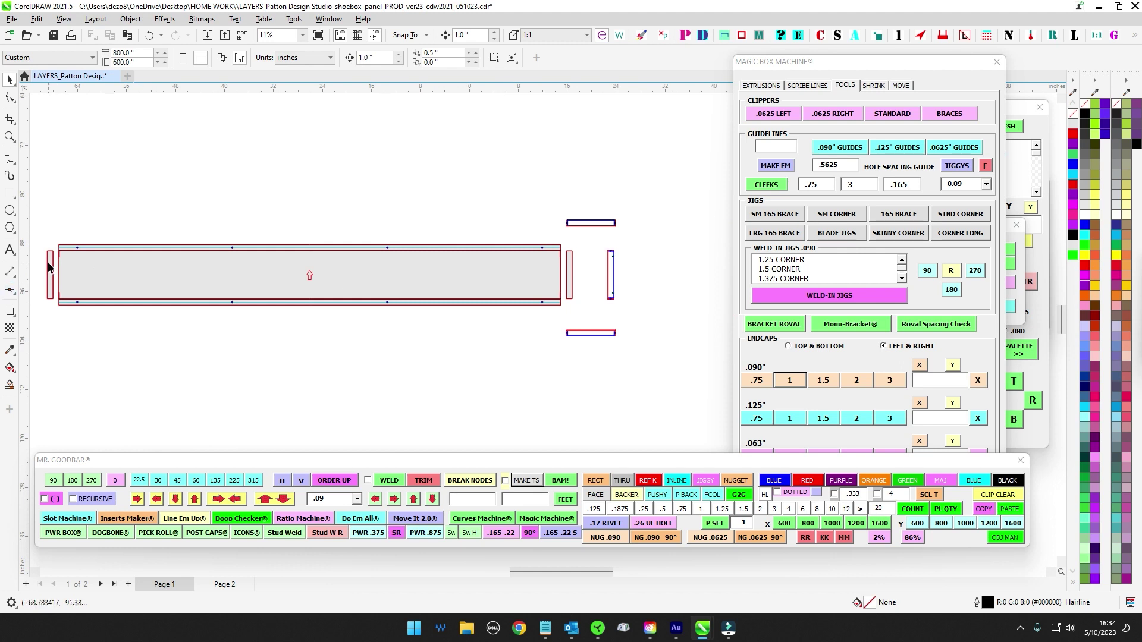
Step: Move the left endcap outline and its THRU shape 2 inches away from the panel
scroll(54, 253, "up", 6)
scroll(306, 226, "down", 4)
left_click_drag(306, 226, 535, 166)
scroll(407, 158, "up", 3)
left_click_drag(407, 158, 295, 221)
left_click_drag(289, 191, 371, 429)
key("Left")
key("Left")
Step: Move the right endcap outline and its THRU shape 2 inches away from the panel
scroll(311, 228, "down", 3)
left_click_drag(345, 250, 108, 279)
scroll(189, 265, "down", 2)
left_click_drag(407, 256, 143, 272)
scroll(483, 269, "up", 4)
left_click_drag(439, 269, 551, 439)
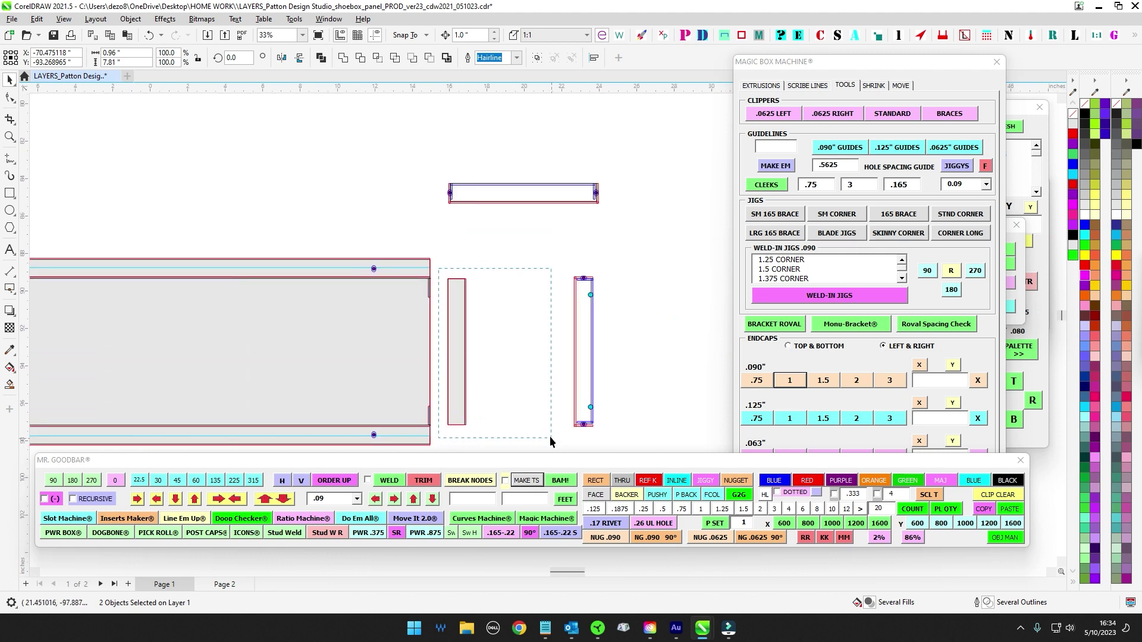
key("Right")
key("Right")
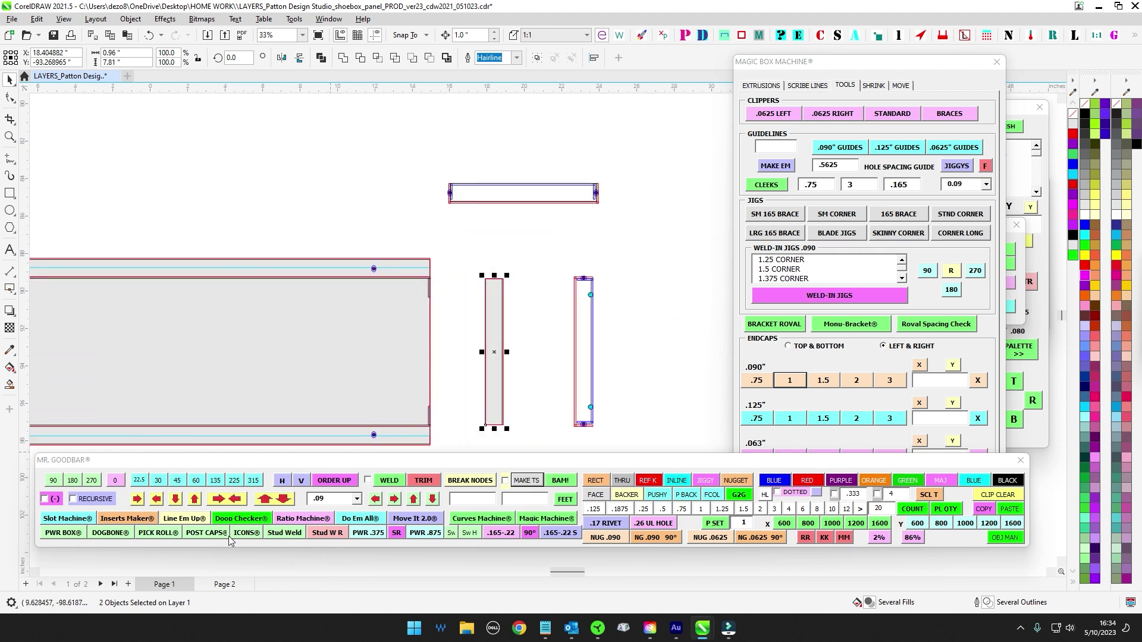
Step: Place a SPOOL GUN icon at the panel's right end and shift the endcap and end profile outward to make room
left_click(252, 534)
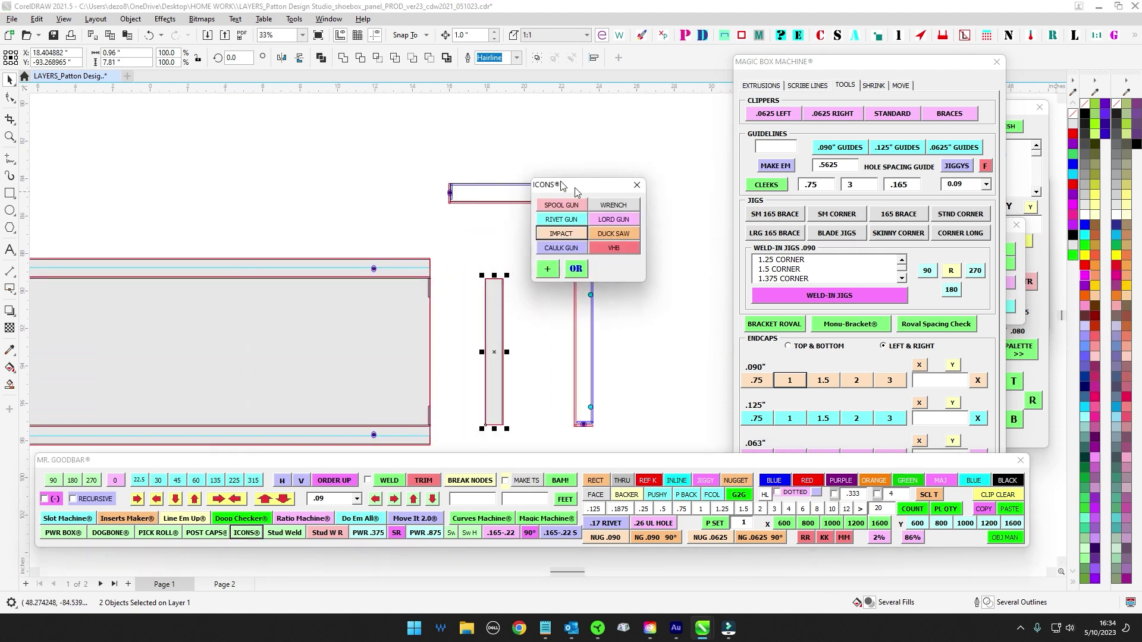
left_click(742, 173)
scroll(440, 217, "up", 2)
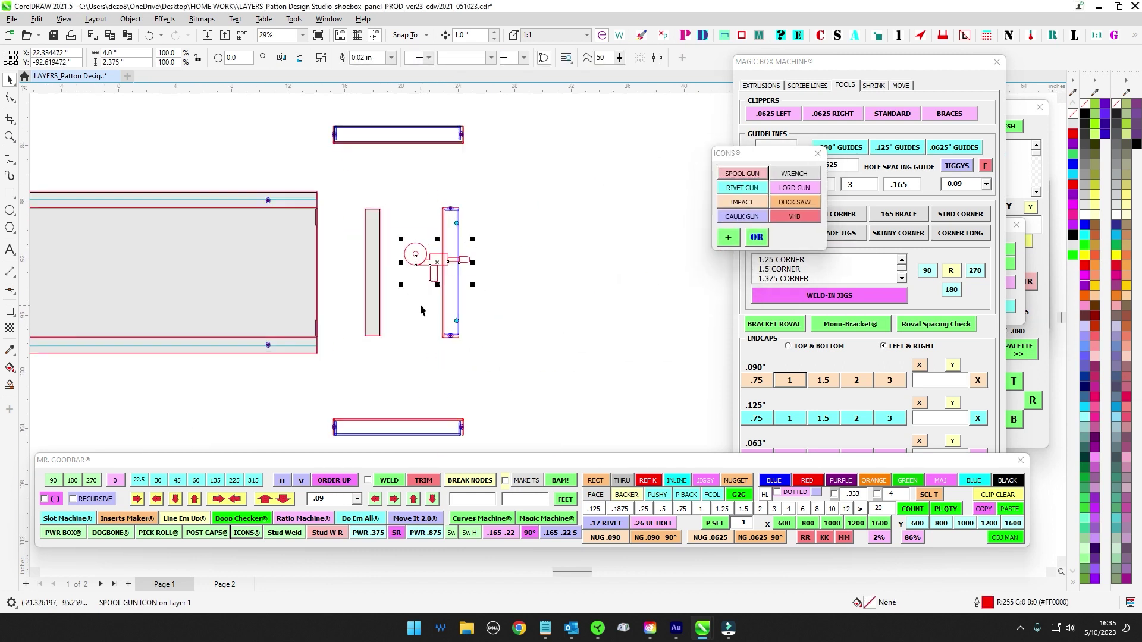
left_click_drag(432, 273, 313, 279)
scroll(416, 197, "down", 3)
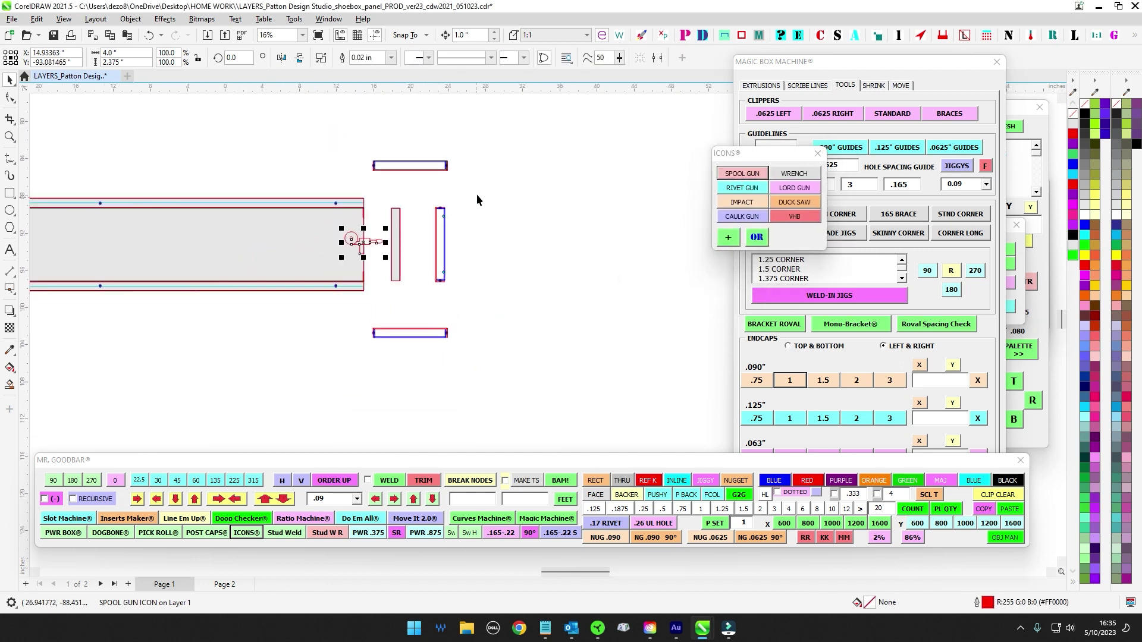
left_click_drag(477, 193, 384, 321)
Step: Mirror the spool gun icon horizontally and move it 3 inches right into the gap before the endcap
left_click(371, 242)
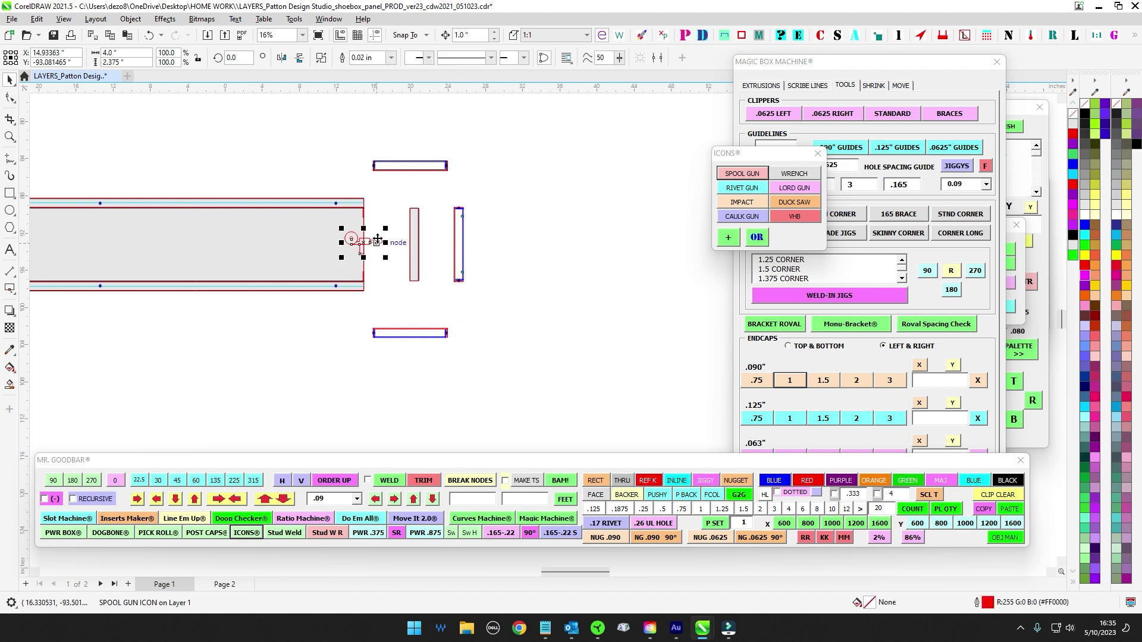
left_click(281, 57)
key("Right")
key("Right")
key("Right")
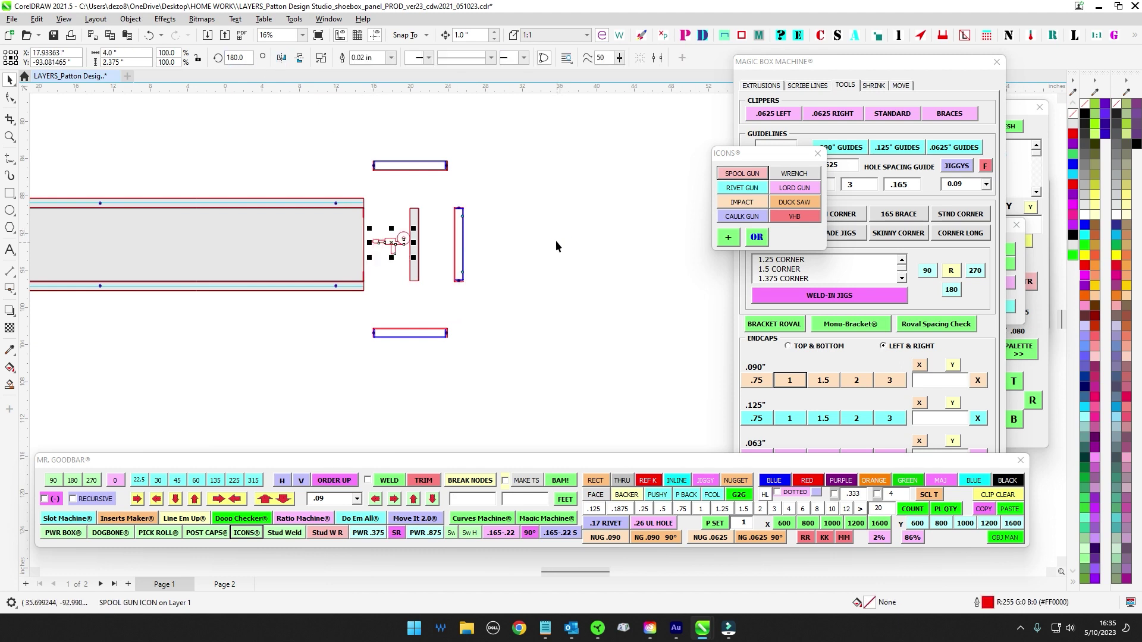
Step: Move the right endcap and its THRU shape 1 inch farther out, clear of the spool gun icon
scroll(415, 213, "up", 4)
left_click_drag(401, 195, 455, 364)
scroll(387, 263, "down", 5)
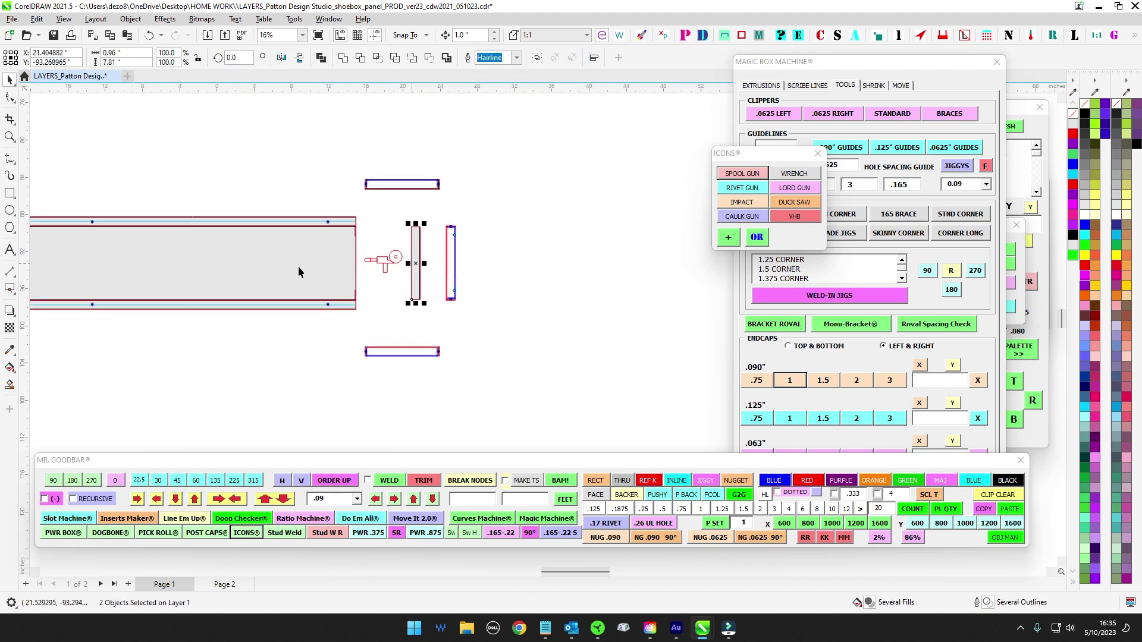
Step: Move the left endcap and its THRU shape farther from the panel to match the right end's spacing
left_click_drag(141, 253, 684, 265)
scroll(298, 261, "down", 1)
scroll(201, 241, "up", 1)
left_click_drag(203, 231, 257, 333)
scroll(238, 345, "down", 2)
left_click_drag(229, 351, 108, 341)
key("Left")
key("Left")
Step: Duplicate the spool gun icon and move the copy 84 inches left to the panel's left end
left_click(597, 286)
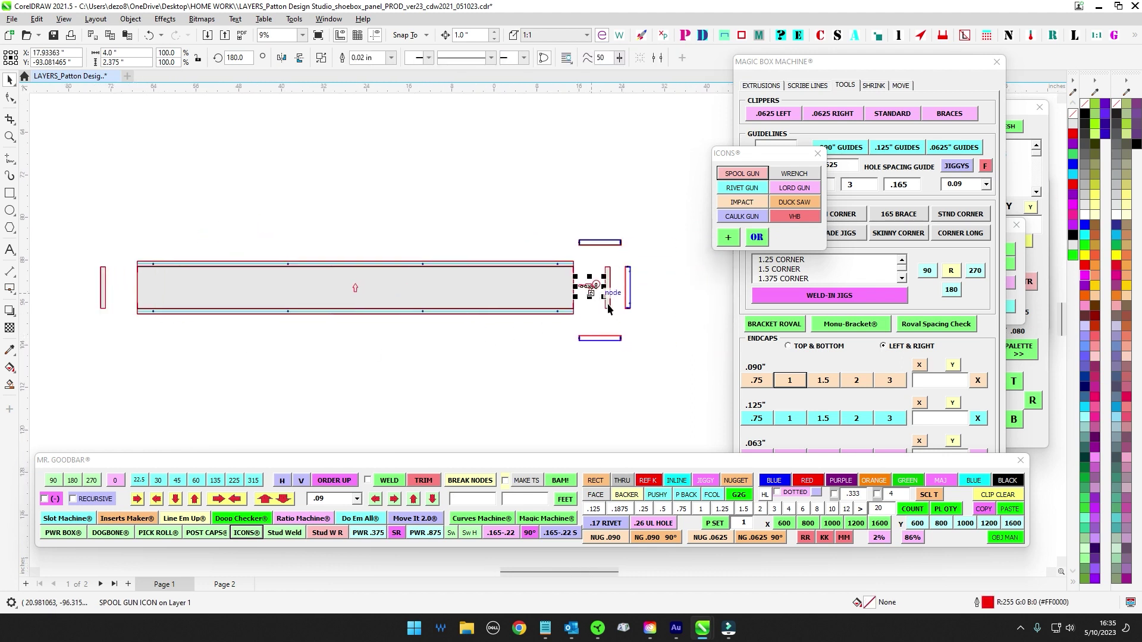
key("KP_Add")
key("shift+Left")
key("shift+Left")
key("shift+Left")
key("shift+Left")
key("shift+Left")
key("shift+Left")
key("shift+Left")
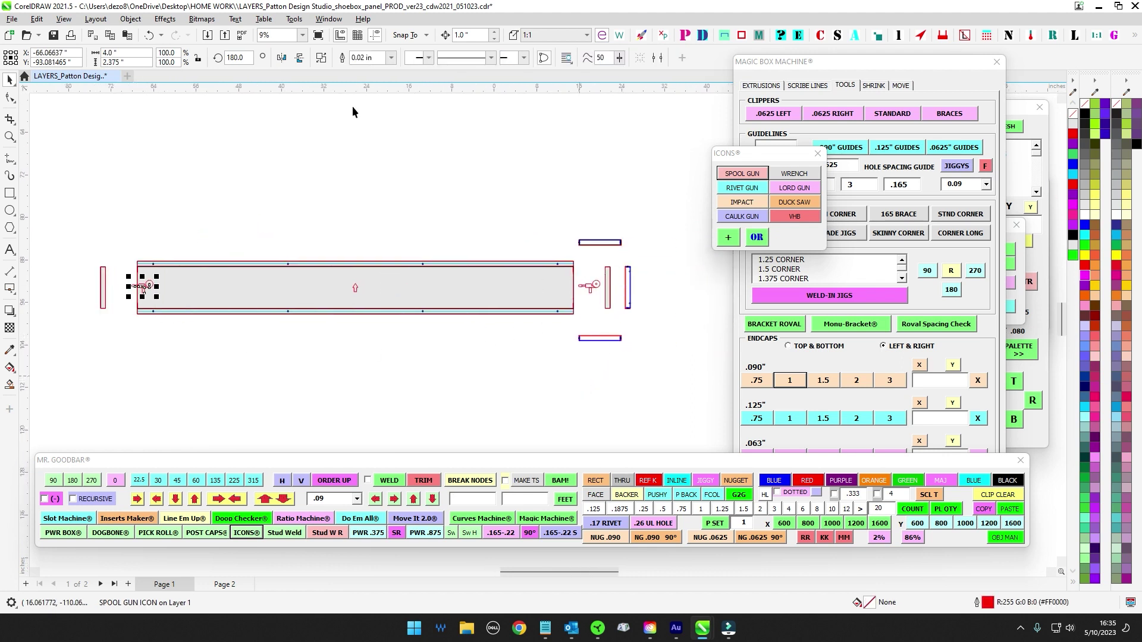
Step: Mirror the copied spool gun icon horizontally and move it 3 inches left, between the panel and left endcap
left_click(282, 58)
key("Left")
key("Left")
key("Left")
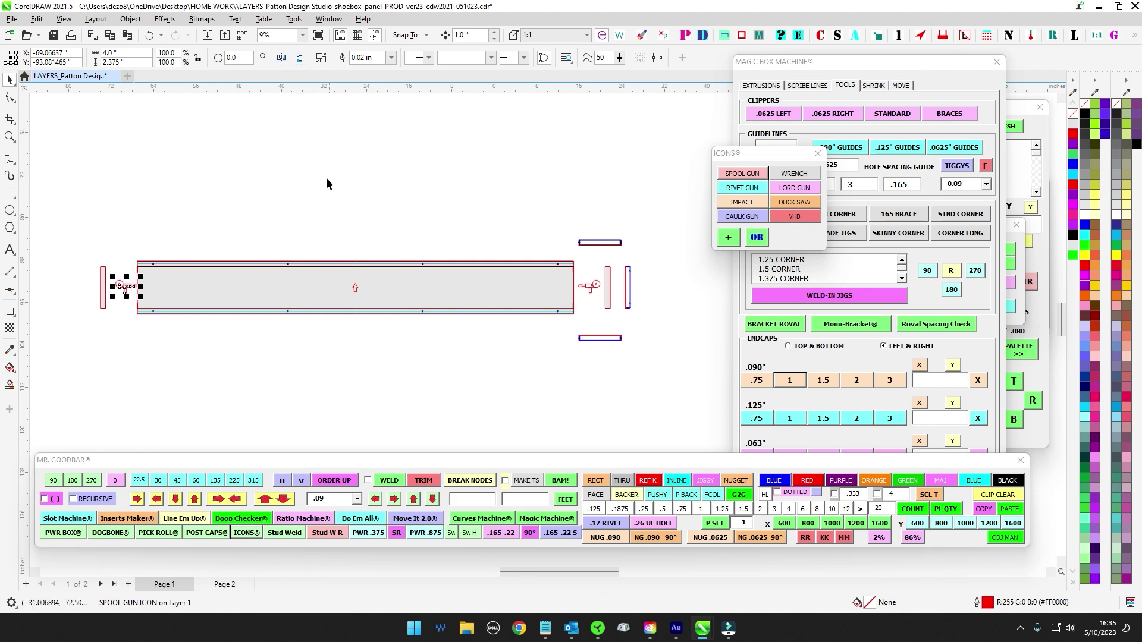
Step: Examine the spool gun icons, the endcaps and the panel's right corner in the finished layout
left_click(327, 180)
scroll(122, 279, "up", 4)
scroll(108, 265, "down", 5)
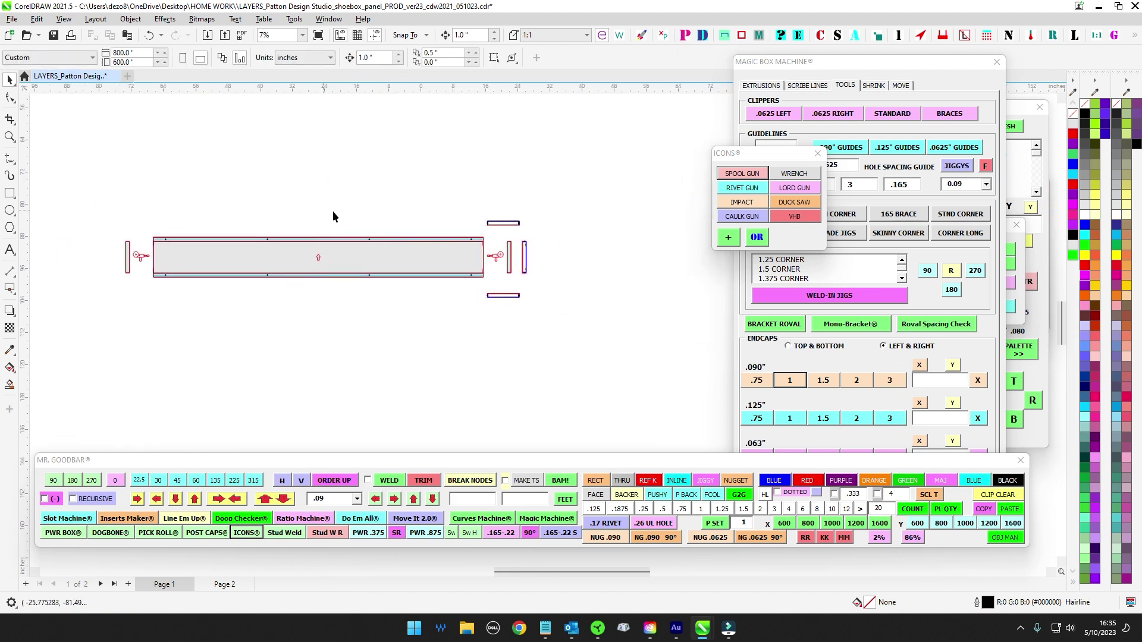
scroll(512, 268, "up", 5)
scroll(450, 219, "down", 3)
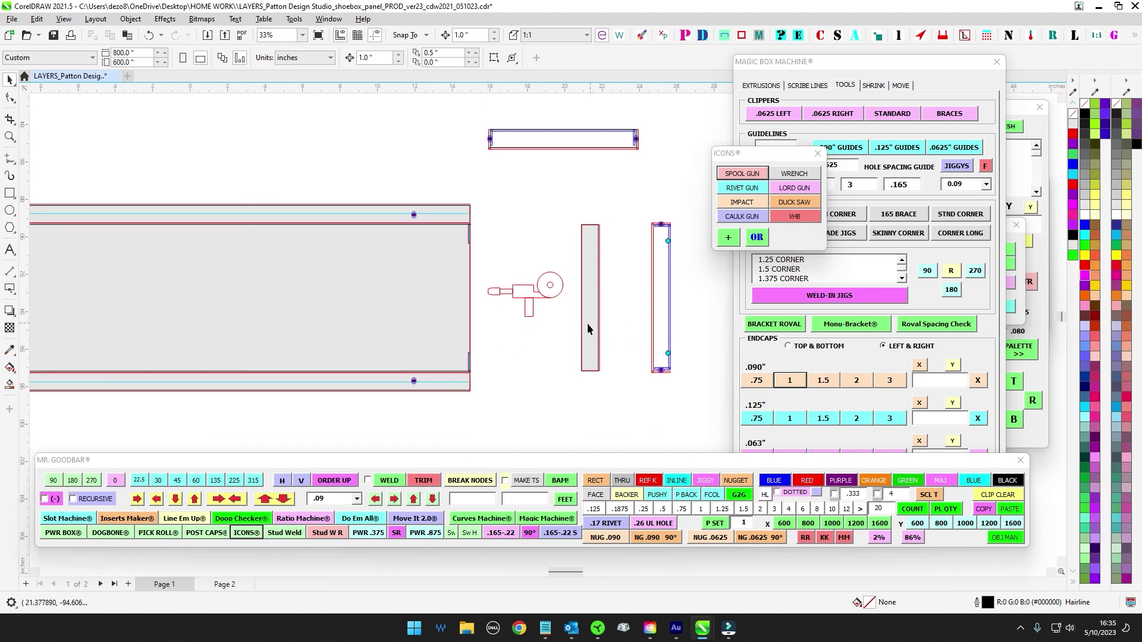
scroll(491, 217, "up", 3)
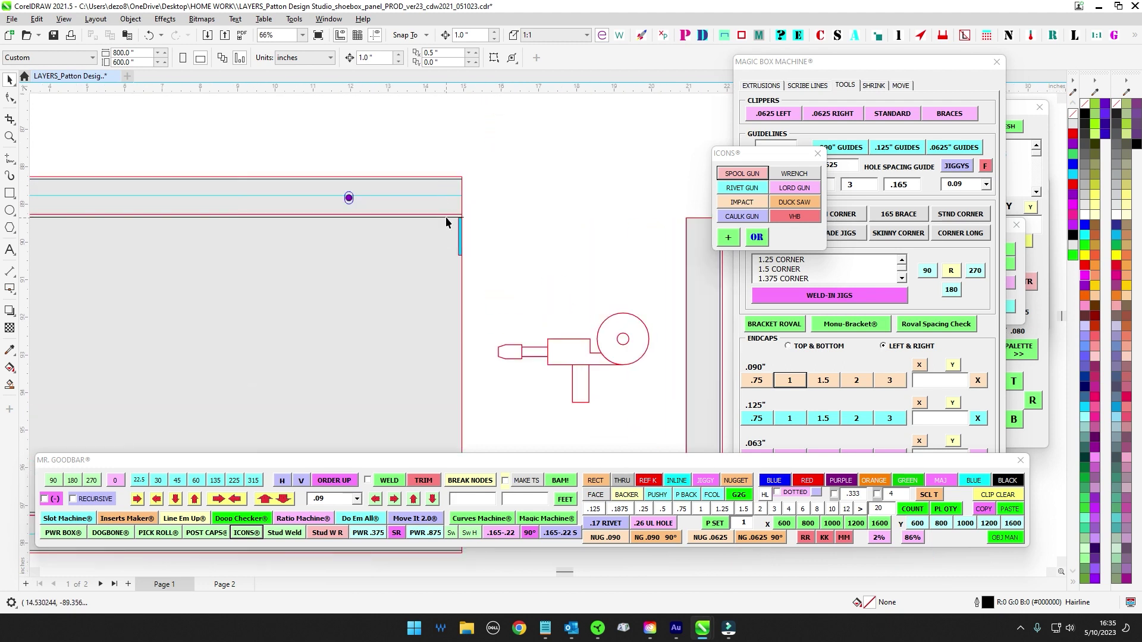
scroll(445, 216, "down", 2)
left_click(479, 207)
scroll(479, 206, "down", 4)
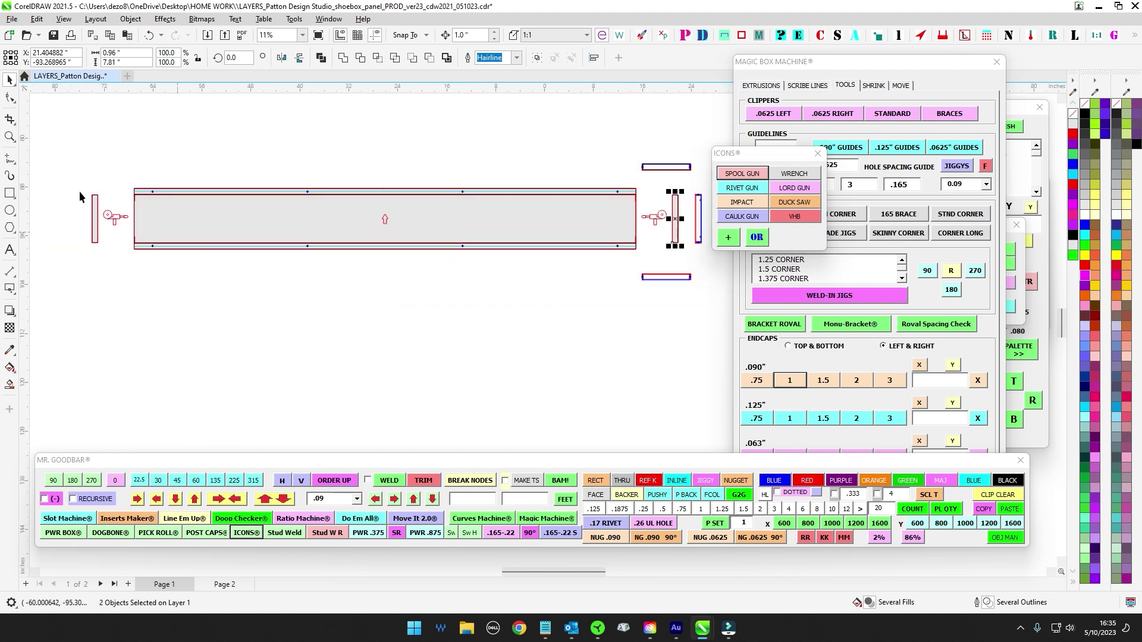
Step: Add a green 4-inch G2G circle centred below the panel and compare it with the layout above
left_click_drag(366, 300, 336, 294)
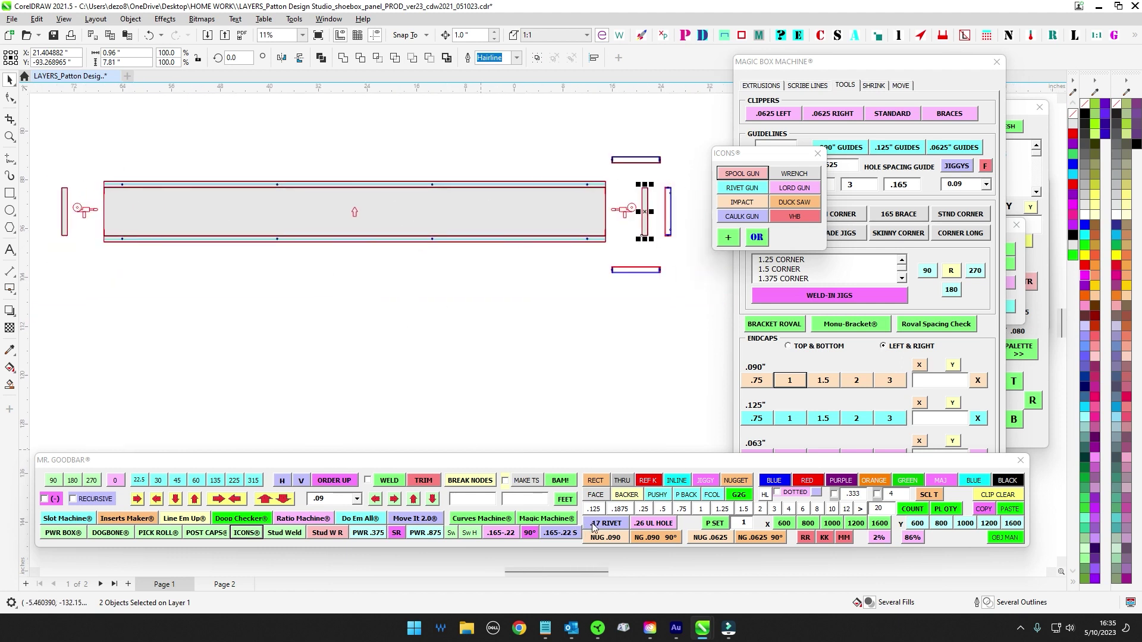
left_click(740, 502)
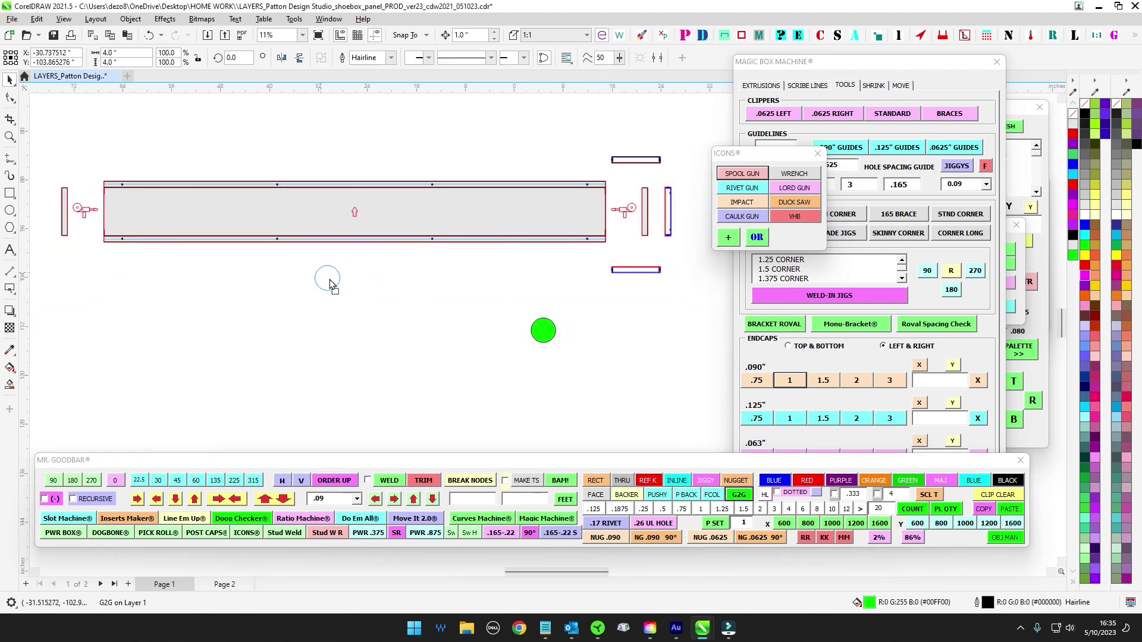
left_click(360, 286)
scroll(444, 307, "up", 2)
scroll(376, 238, "down", 4)
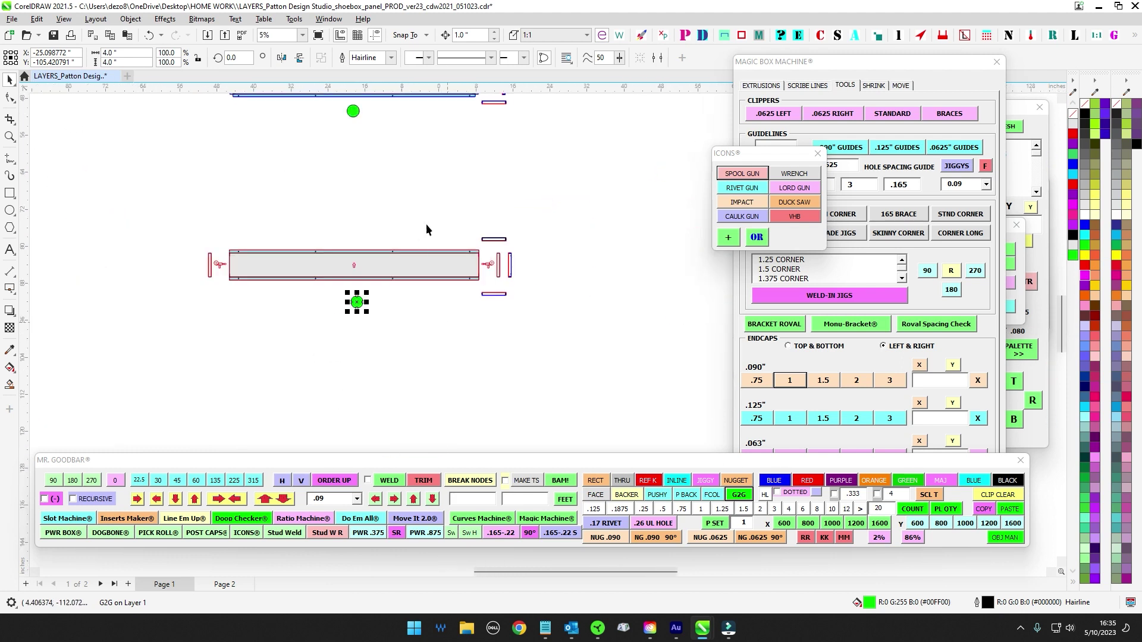
scroll(419, 309, "up", 2)
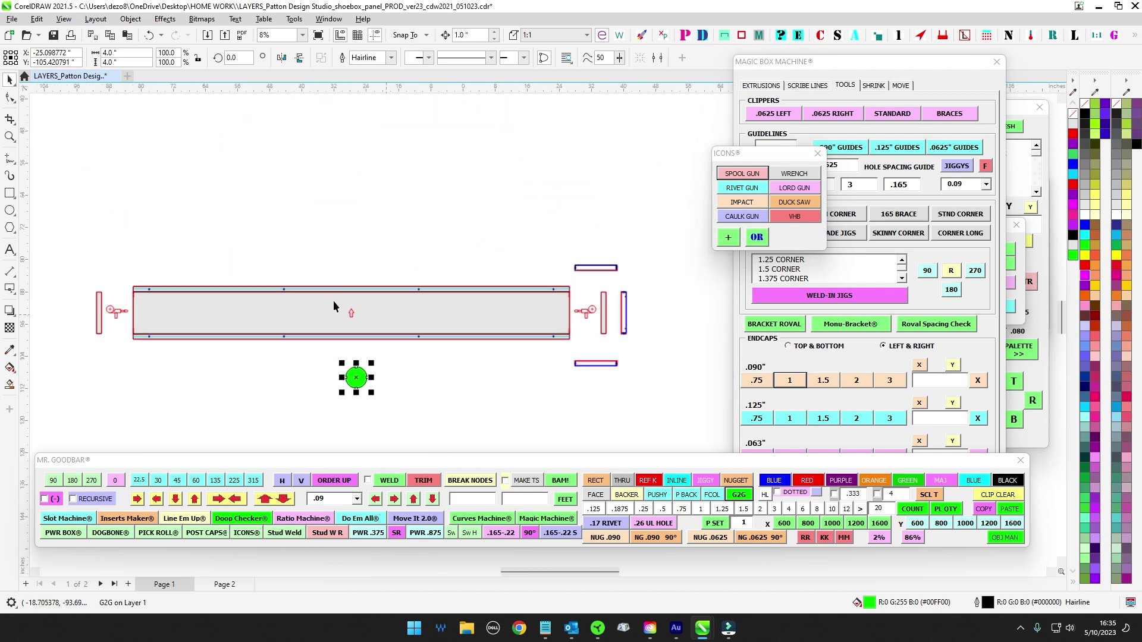
scroll(452, 212, "down", 2)
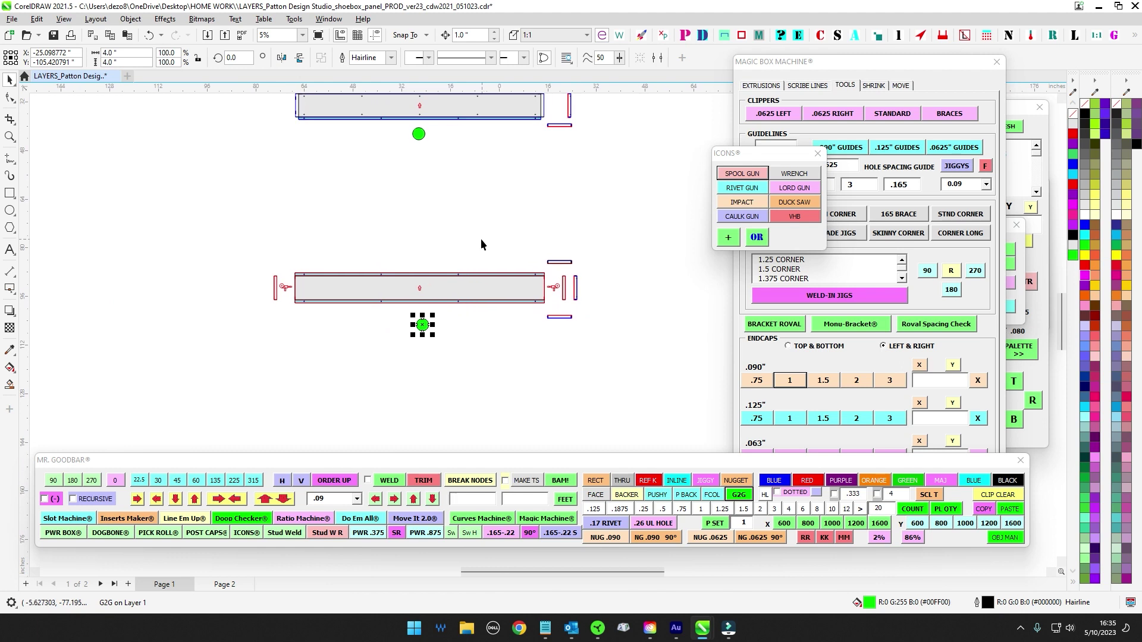
Step: Deselect the green G2G circle below the panel and save the document
left_click(449, 228)
scroll(512, 267, "down", 3)
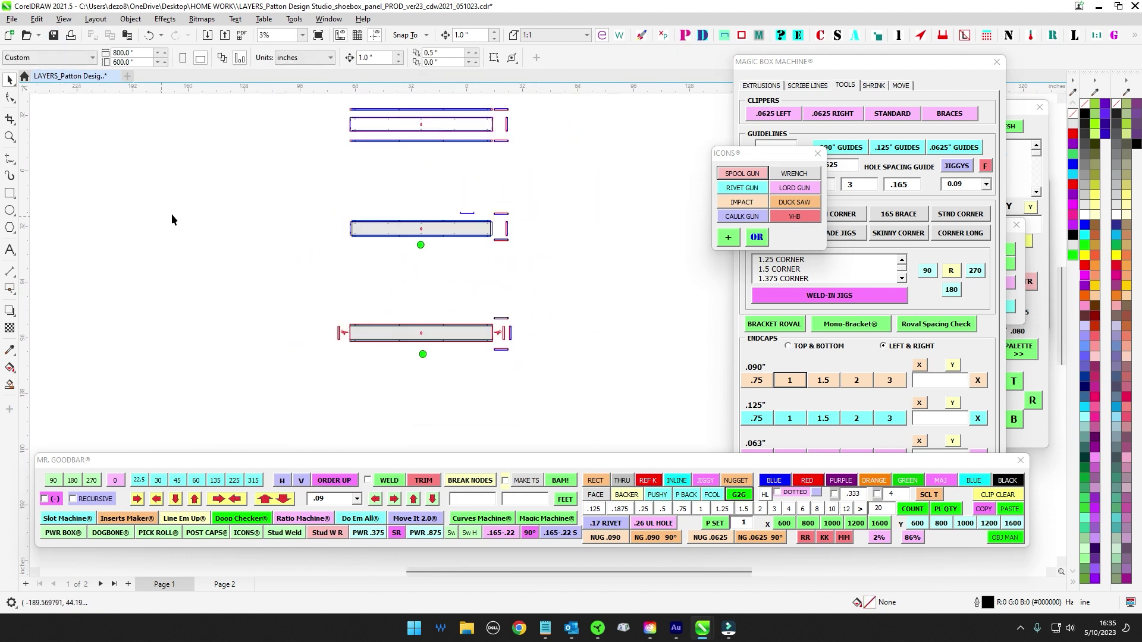
key("ctrl+s")
Step: Close the Magic Box Machine, Icons, Radius Machine, Rectangler and Slot Machine tool windows to clear the drawing area
left_click(997, 61)
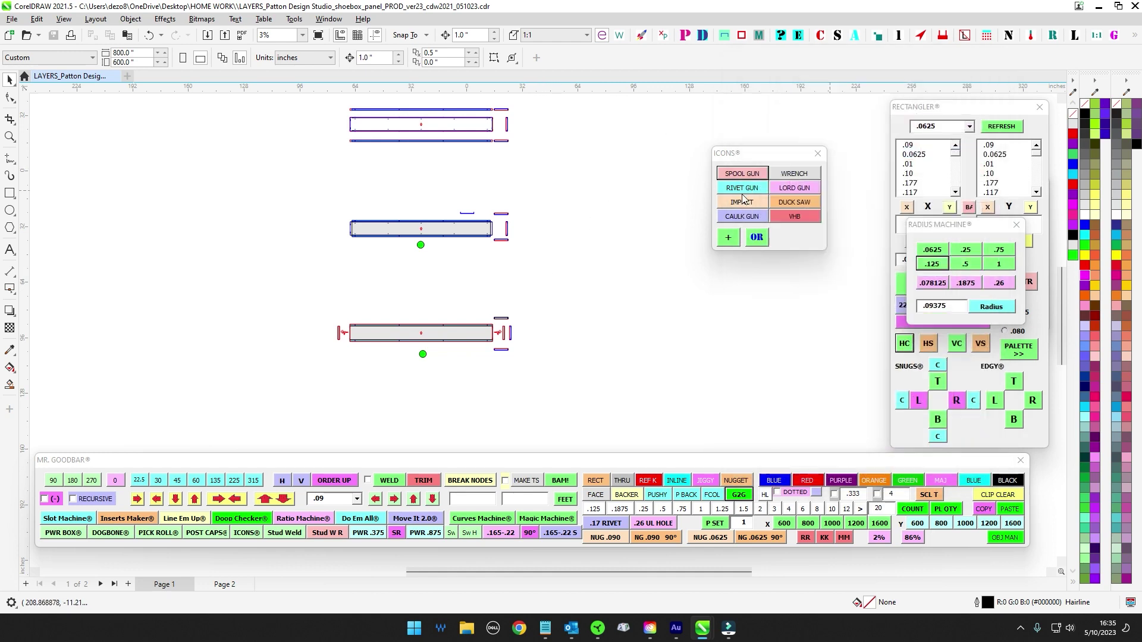
left_click(818, 153)
left_click(842, 219)
left_click_drag(988, 111, 831, 136)
left_click(882, 135)
left_click_drag(943, 187, 681, 194)
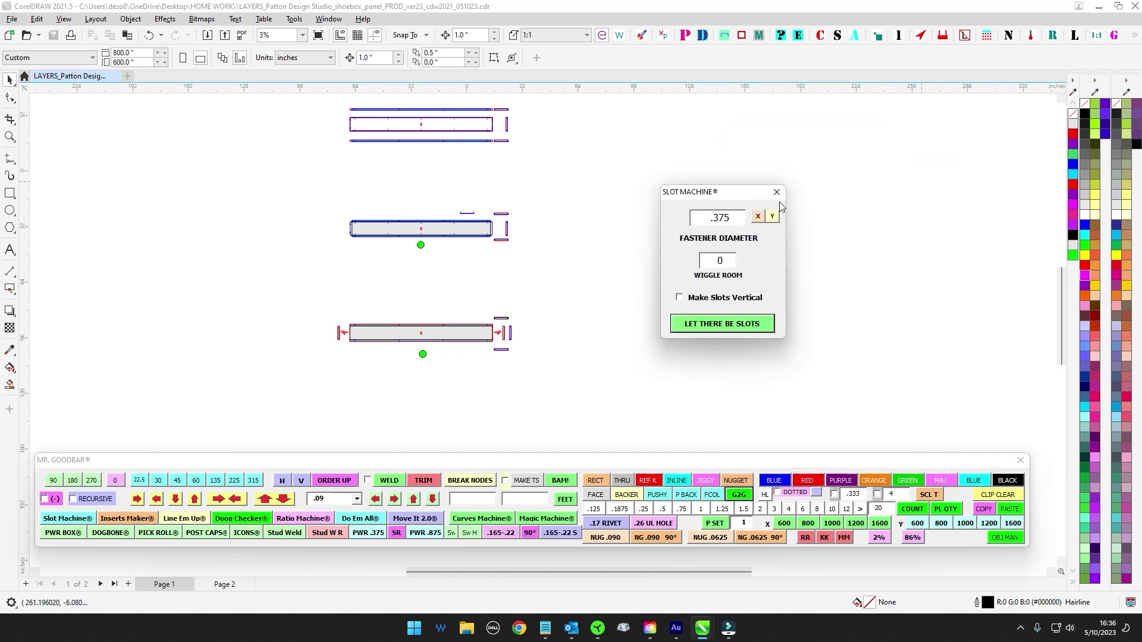
left_click(778, 193)
scroll(665, 246, "down", 1)
scroll(730, 260, "up", 2)
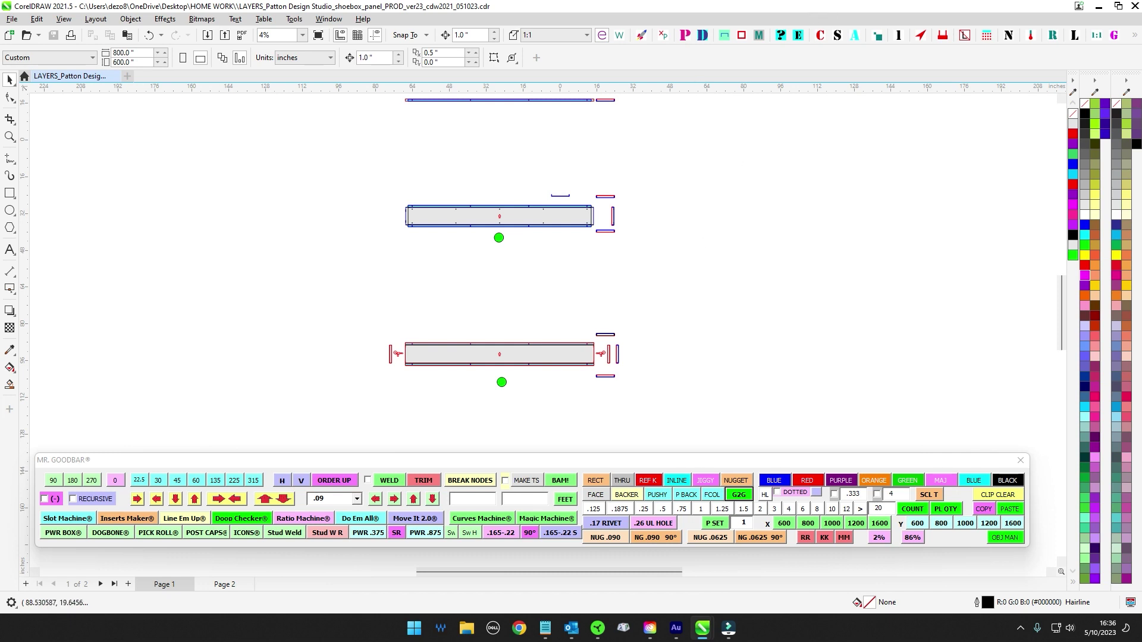
Step: Create a new page named 090AL_shoebox_parts with the Hi My Name Is tool and view it
left_click(1009, 36)
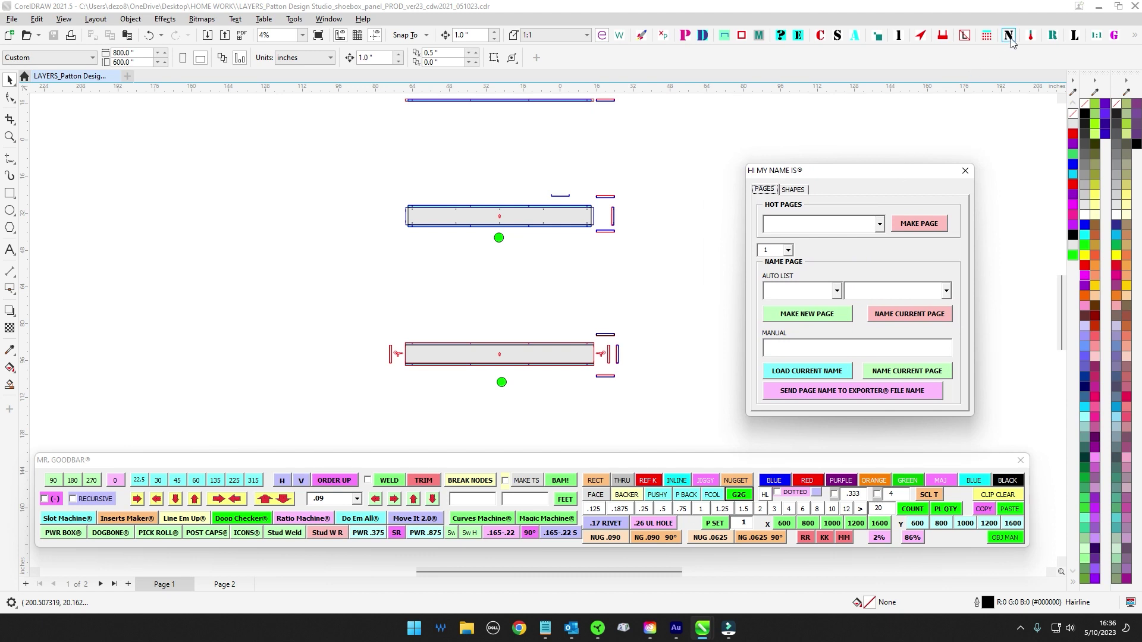
left_click(1009, 36)
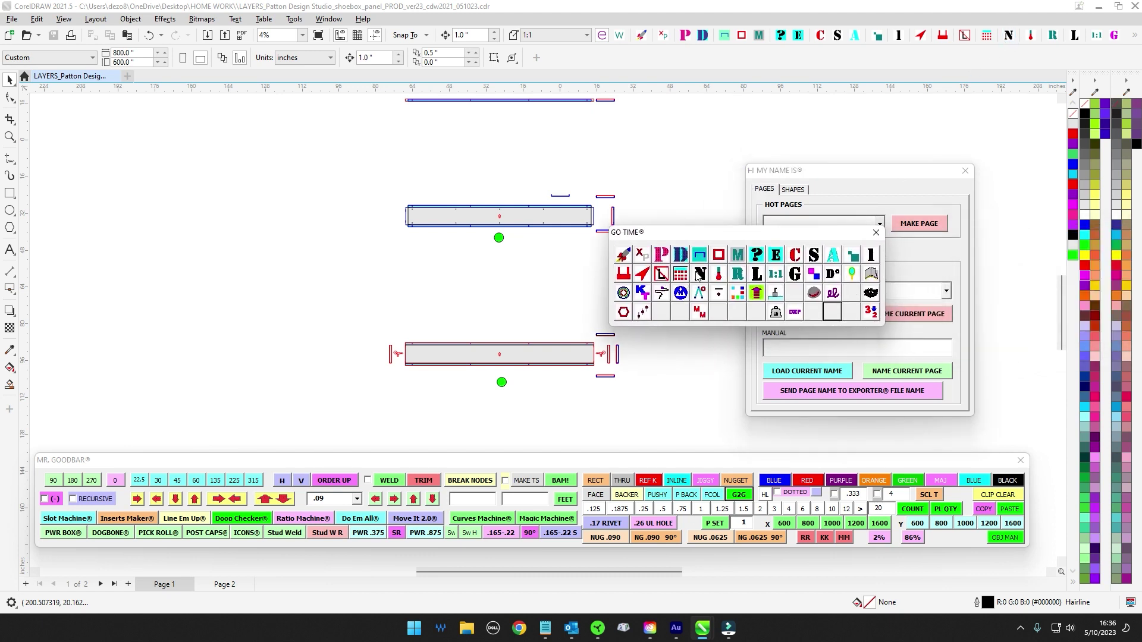
left_click(699, 275)
left_click_drag(755, 237, 1141, 270)
left_click_drag(508, 169, 872, 154)
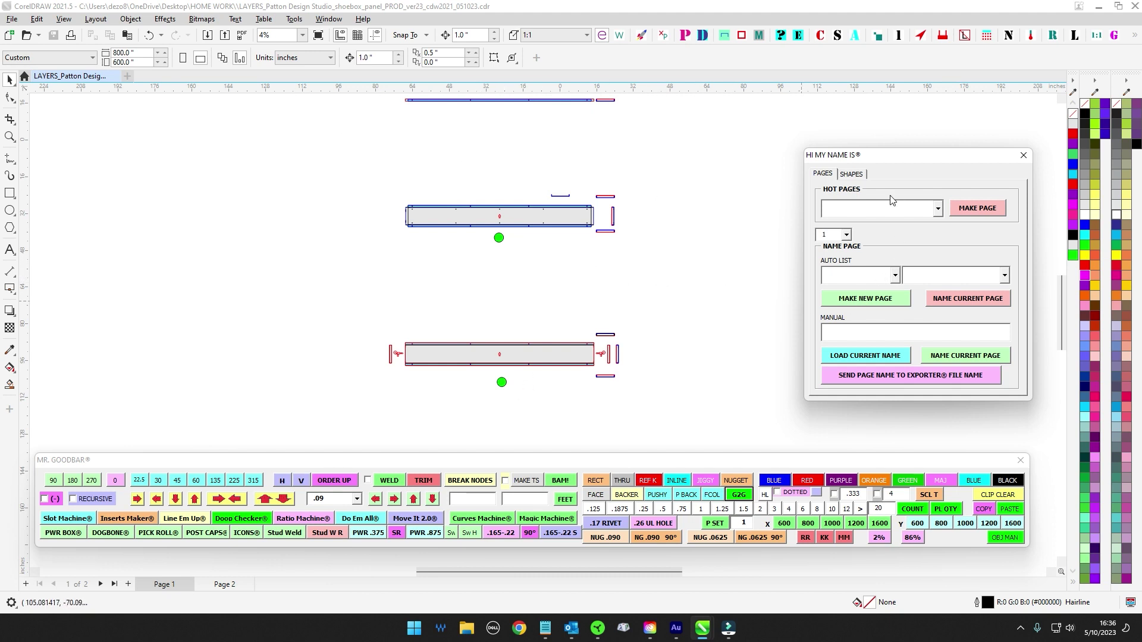
left_click_drag(884, 156, 802, 96)
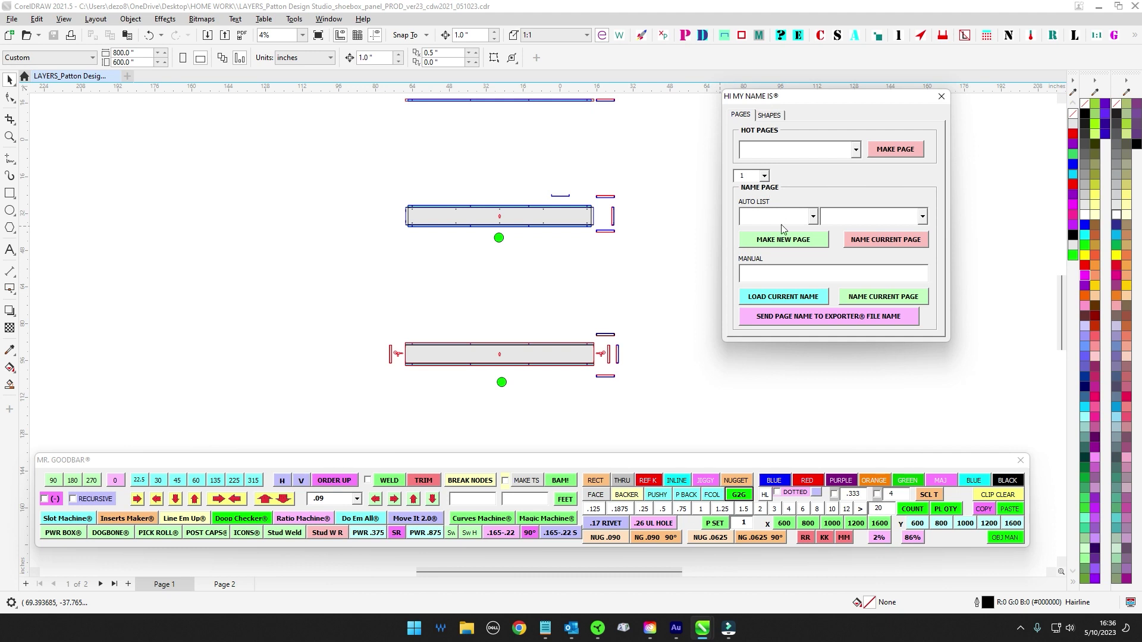
left_click(812, 218)
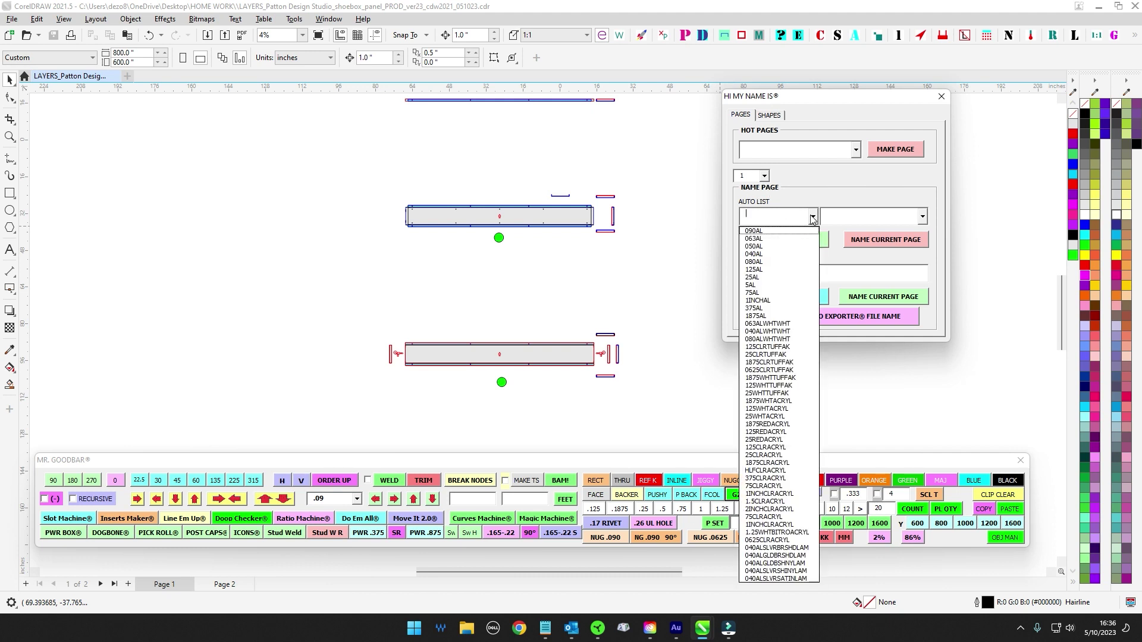
left_click(781, 231)
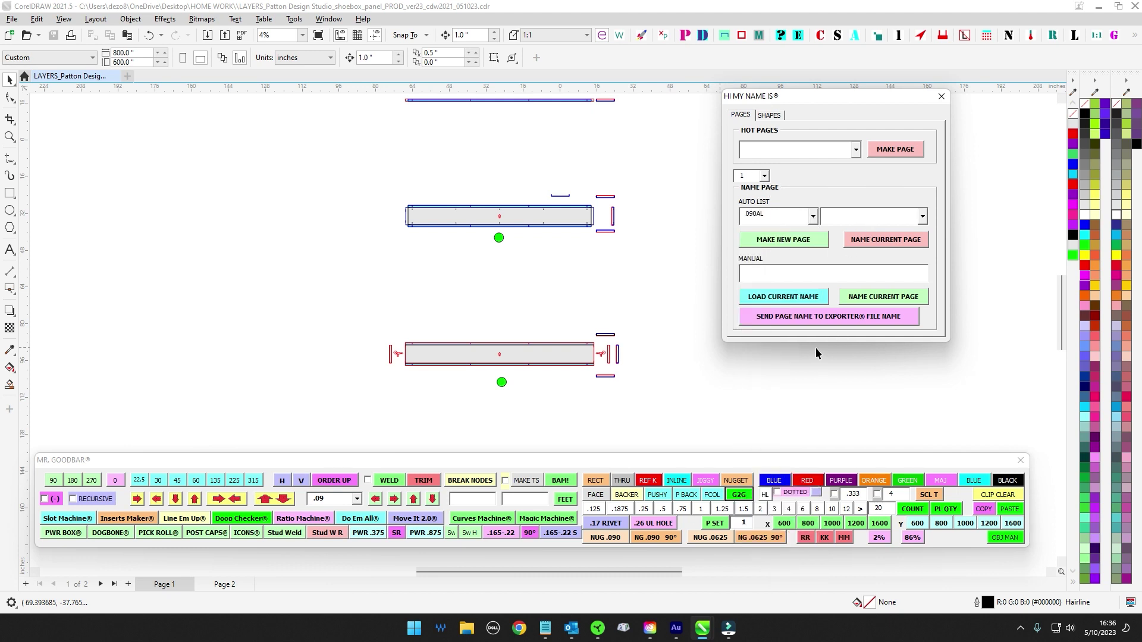
type("shoebox_parts")
left_click(795, 239)
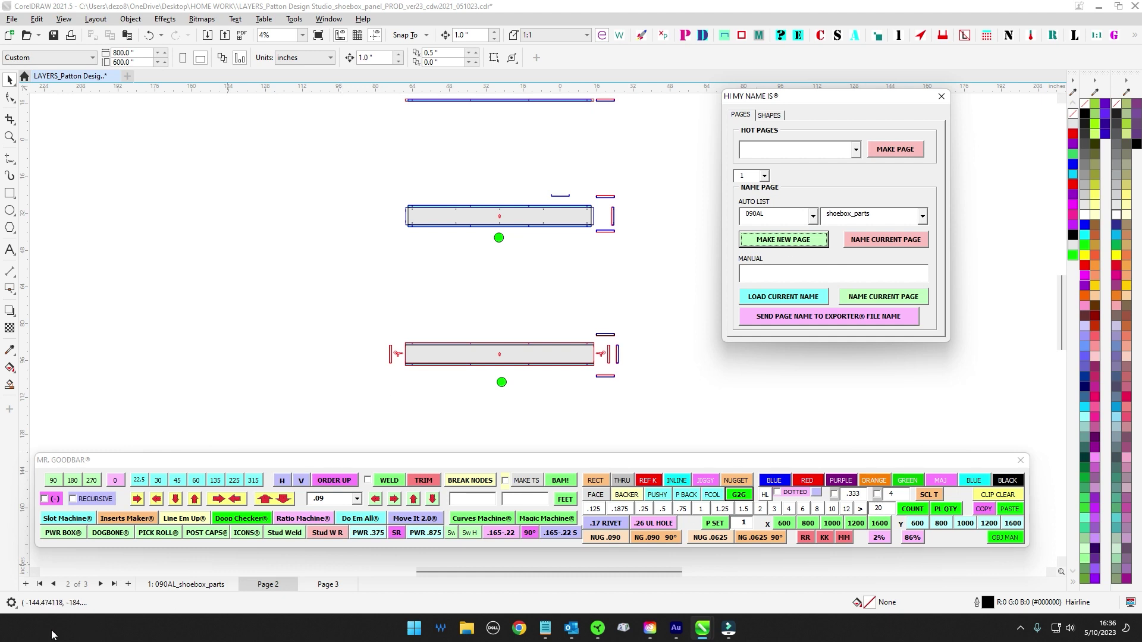
left_click(176, 585)
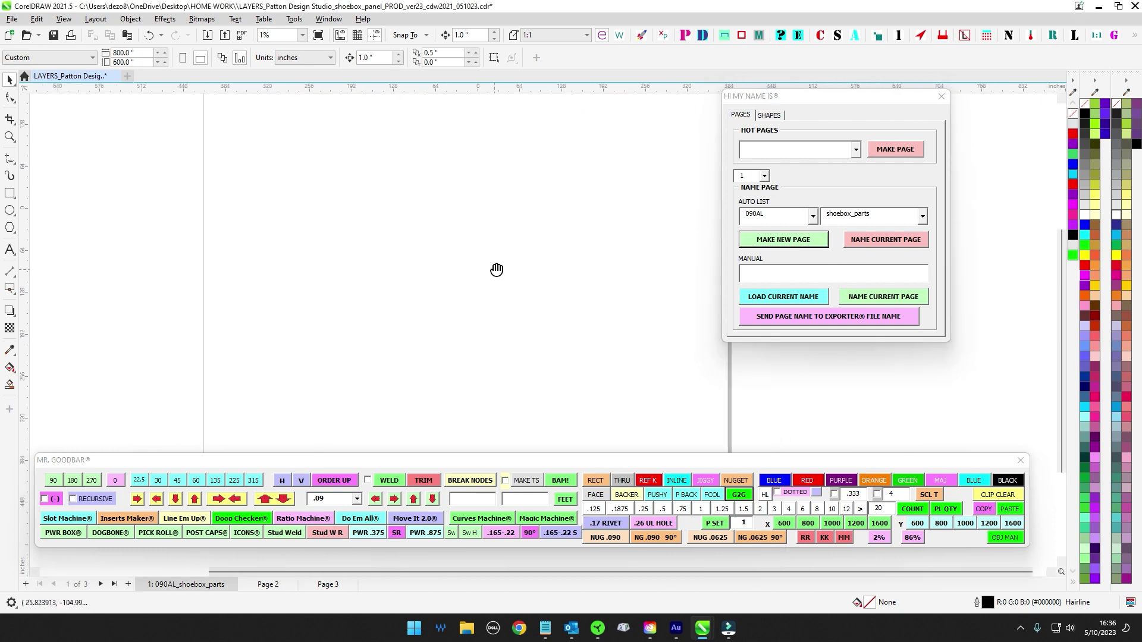
left_click_drag(801, 97, 859, 147)
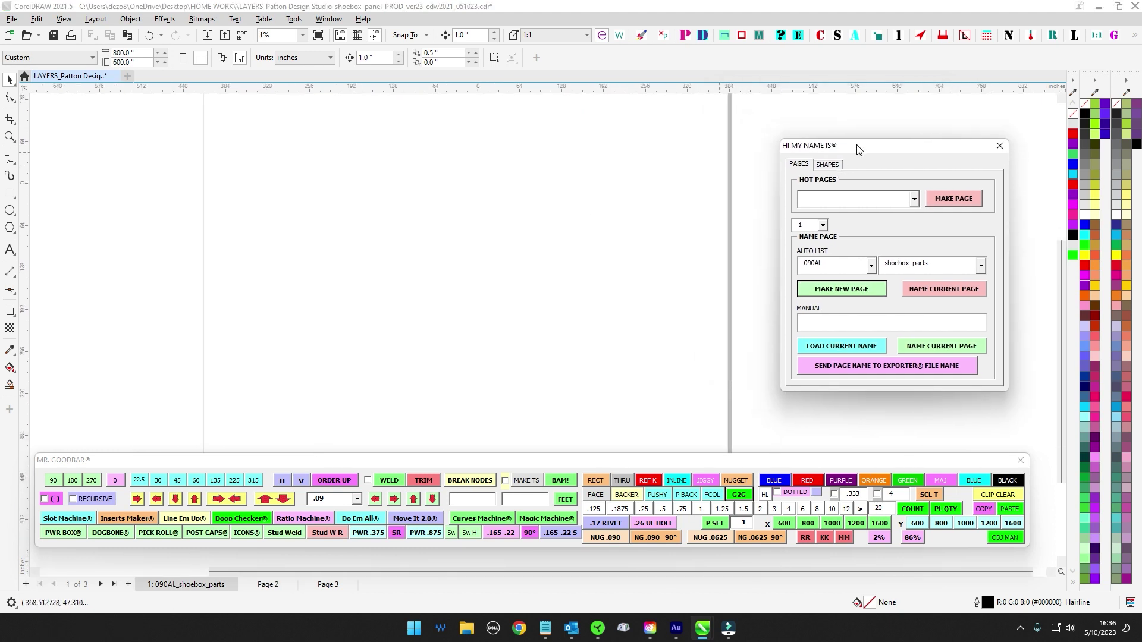
Step: Close the page-naming tool and copy the two lower panel layouts from Page 2 onto the 090AL_shoebox_parts page
left_click(265, 585)
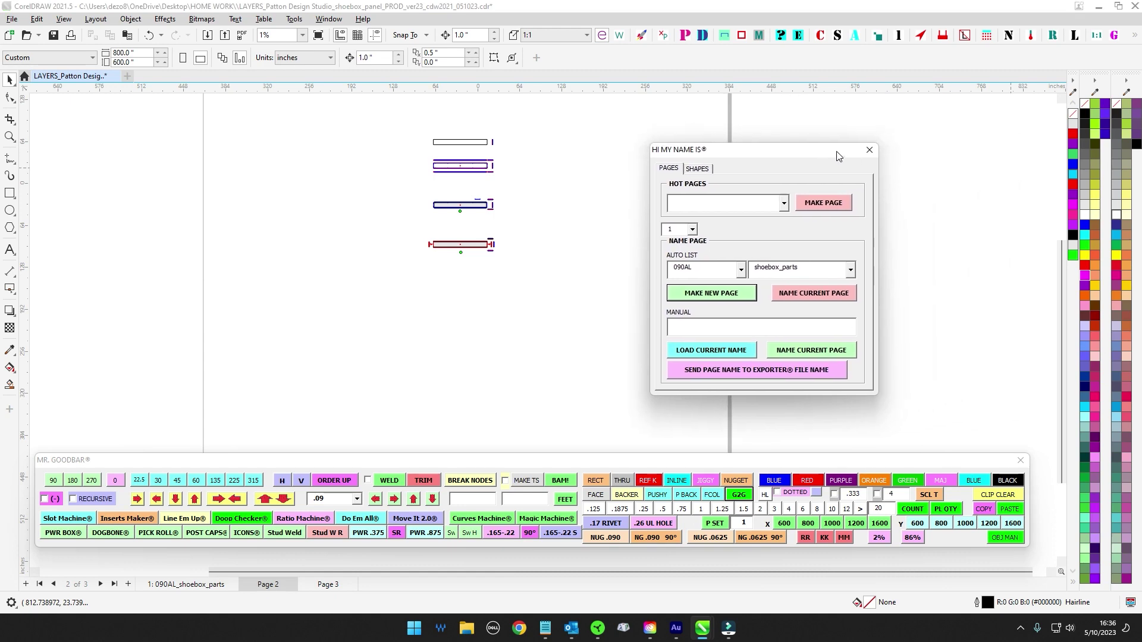
left_click_drag(836, 153, 910, 140)
left_click(943, 138)
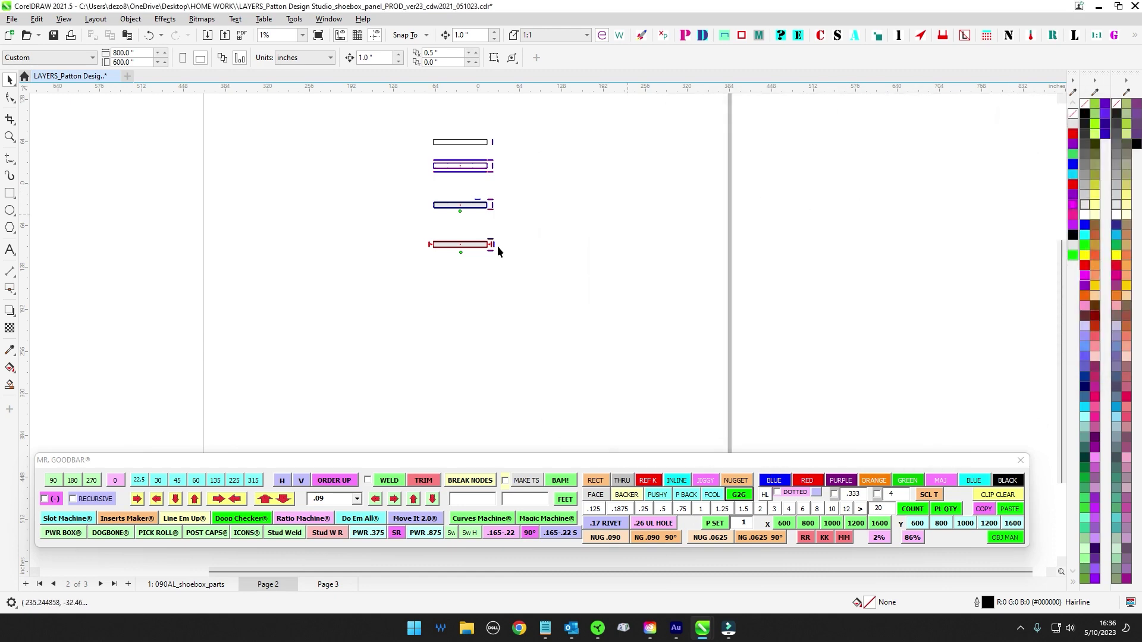
scroll(464, 214, "up", 3)
scroll(274, 168, "down", 1)
left_click_drag(248, 139, 535, 324)
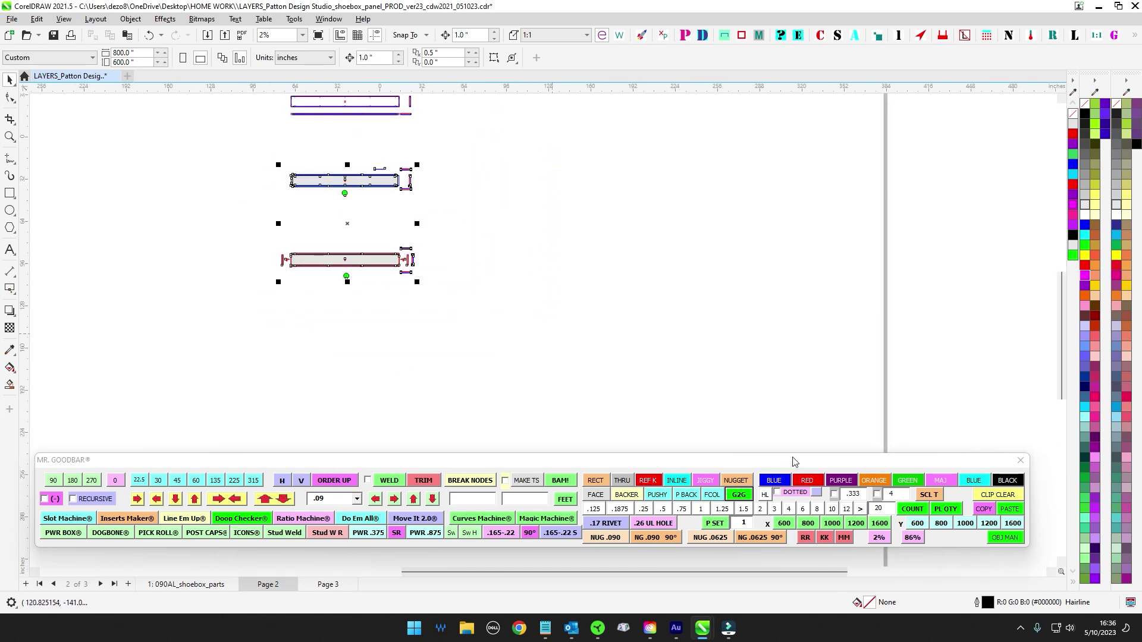
left_click(984, 508)
left_click(170, 585)
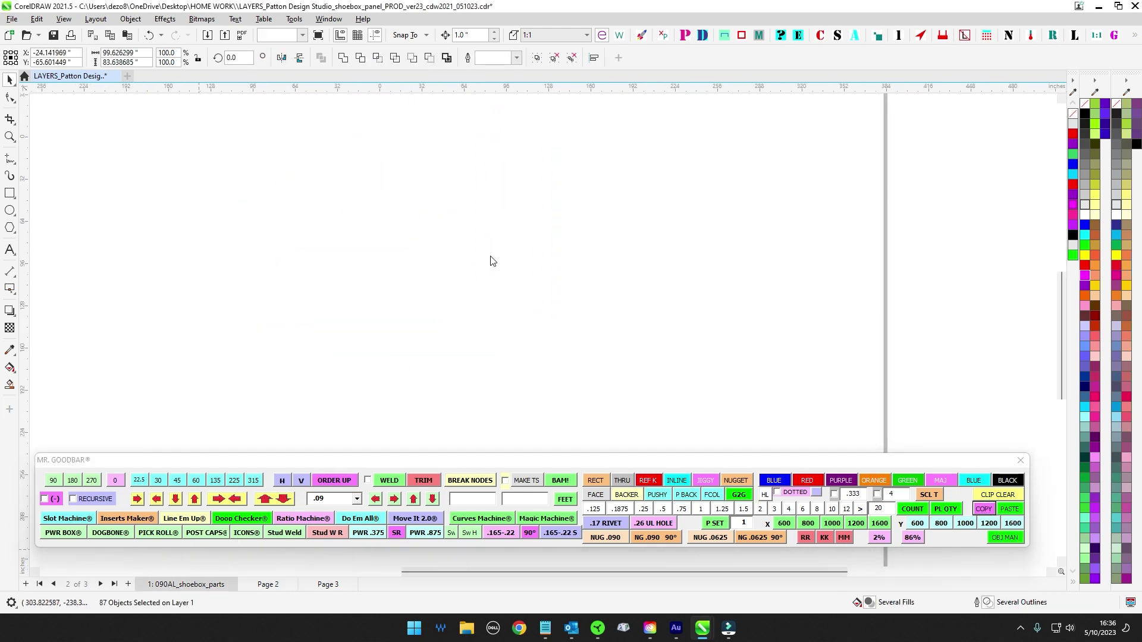
scroll(583, 262, "down", 1)
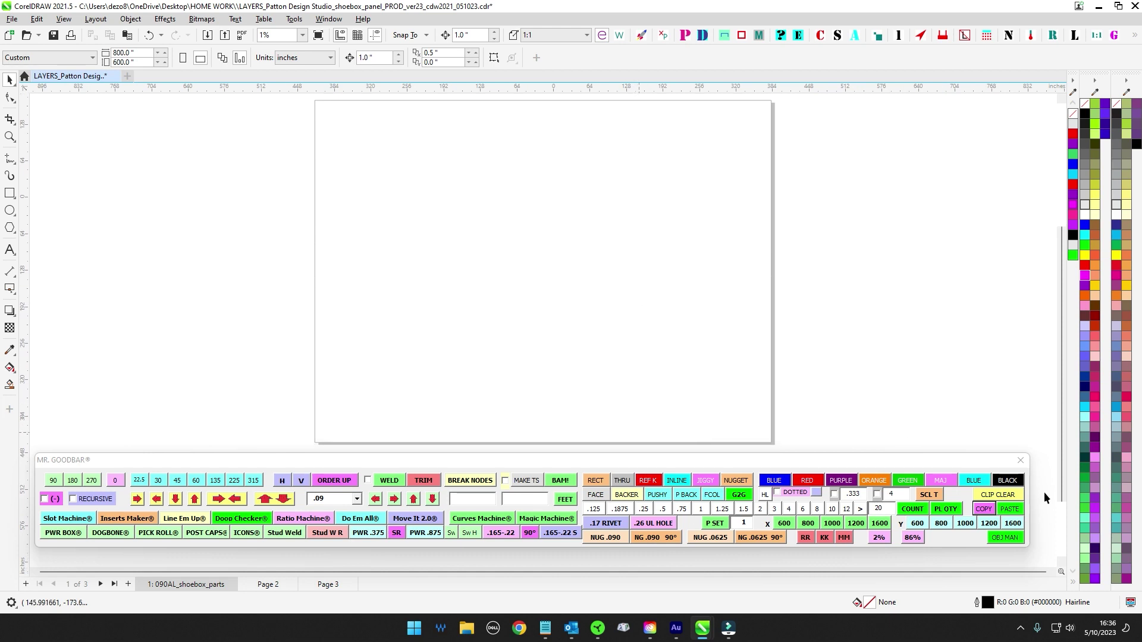
left_click(1010, 510)
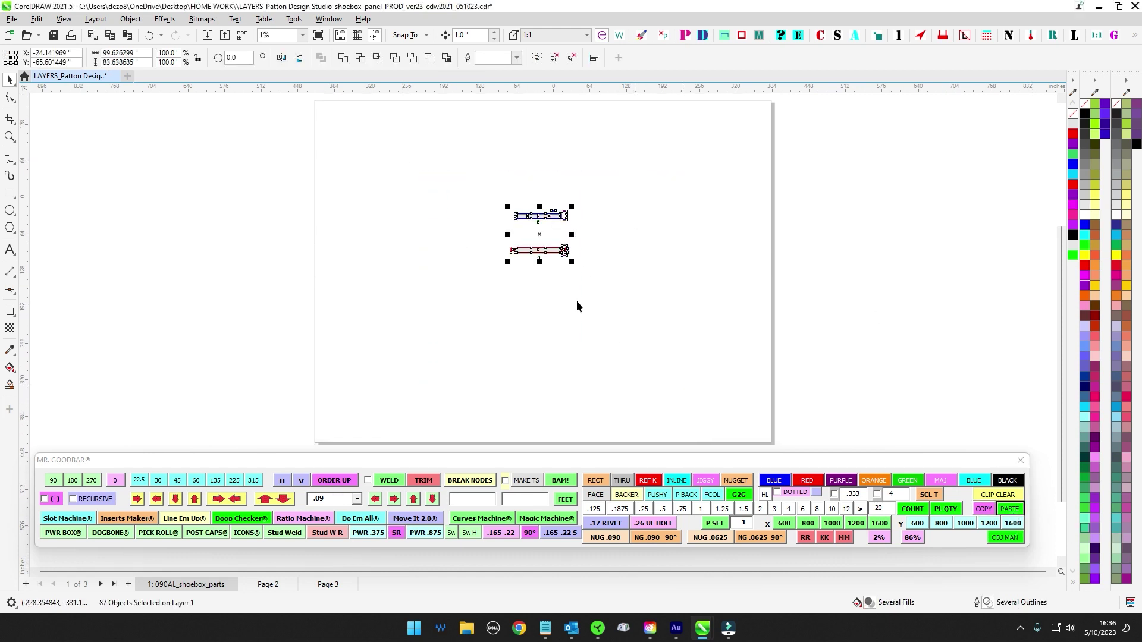
Step: On Page 2, nudge the upper inline strip and the long blue rectangle of the middle layout up and back down
left_click(268, 588)
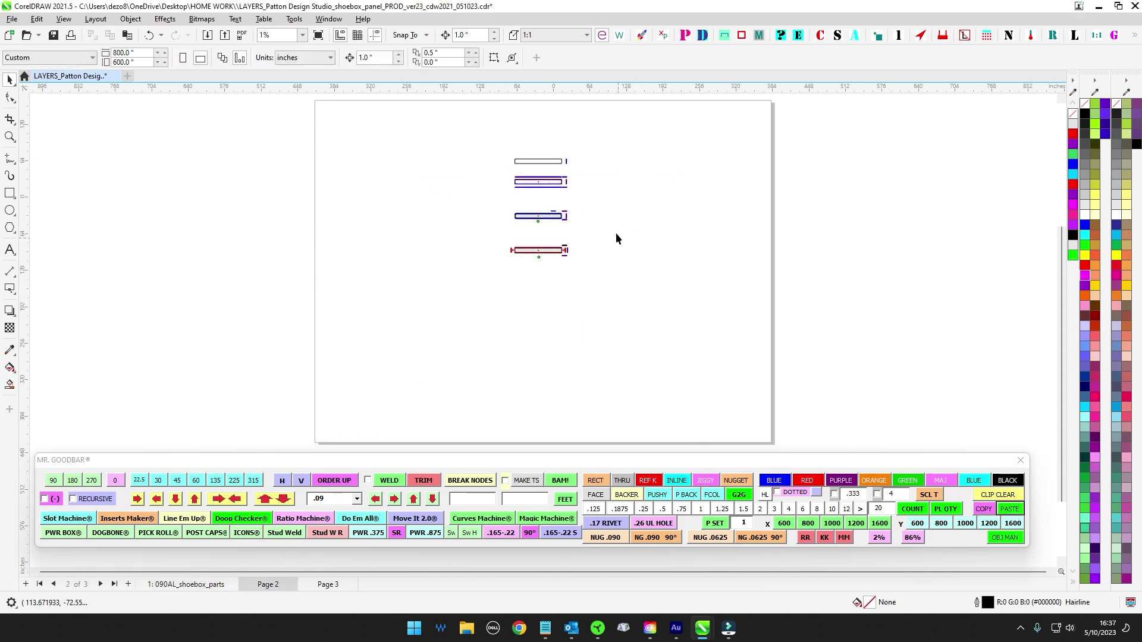
scroll(526, 219, "up", 2)
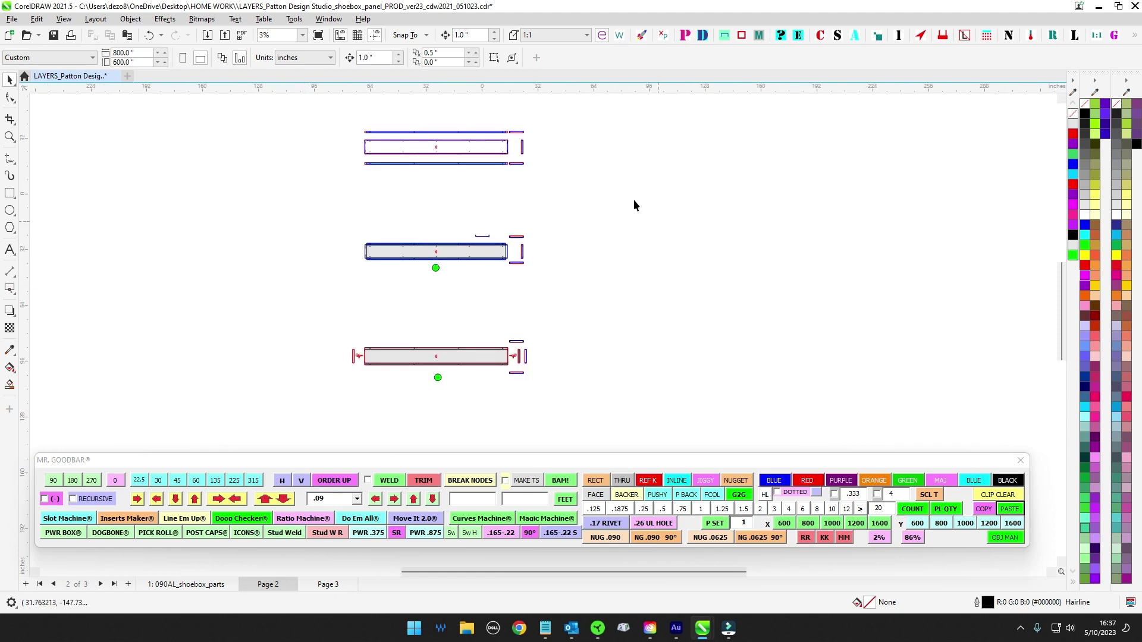
scroll(452, 242, "up", 4)
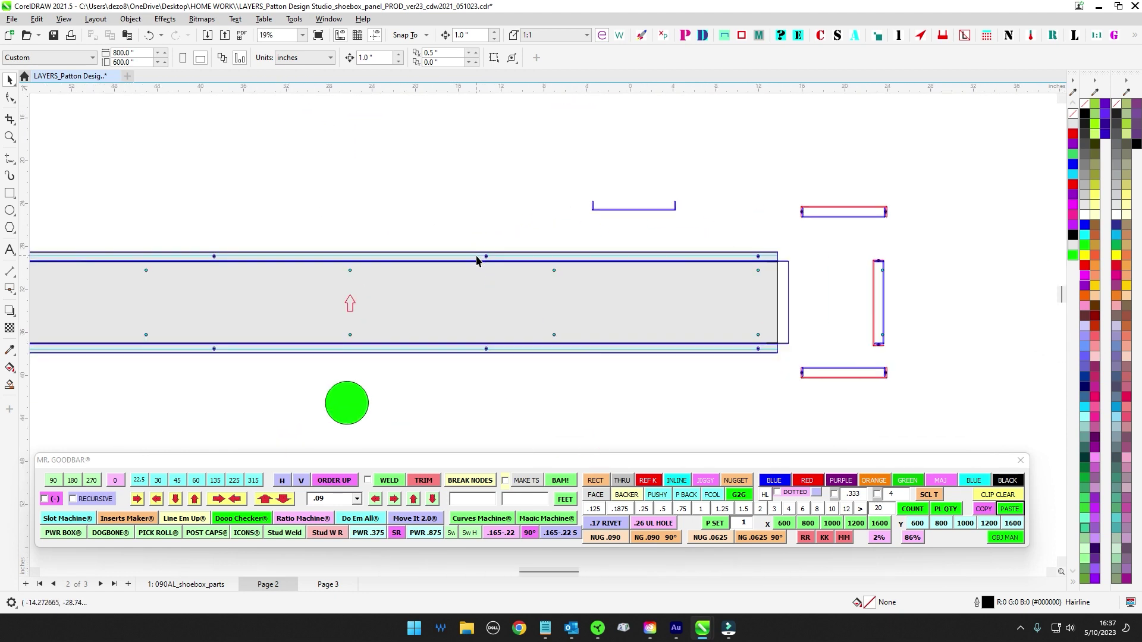
left_click(477, 257)
key("Up")
key("Up")
key("Up")
key("Down")
key("Down")
key("Down")
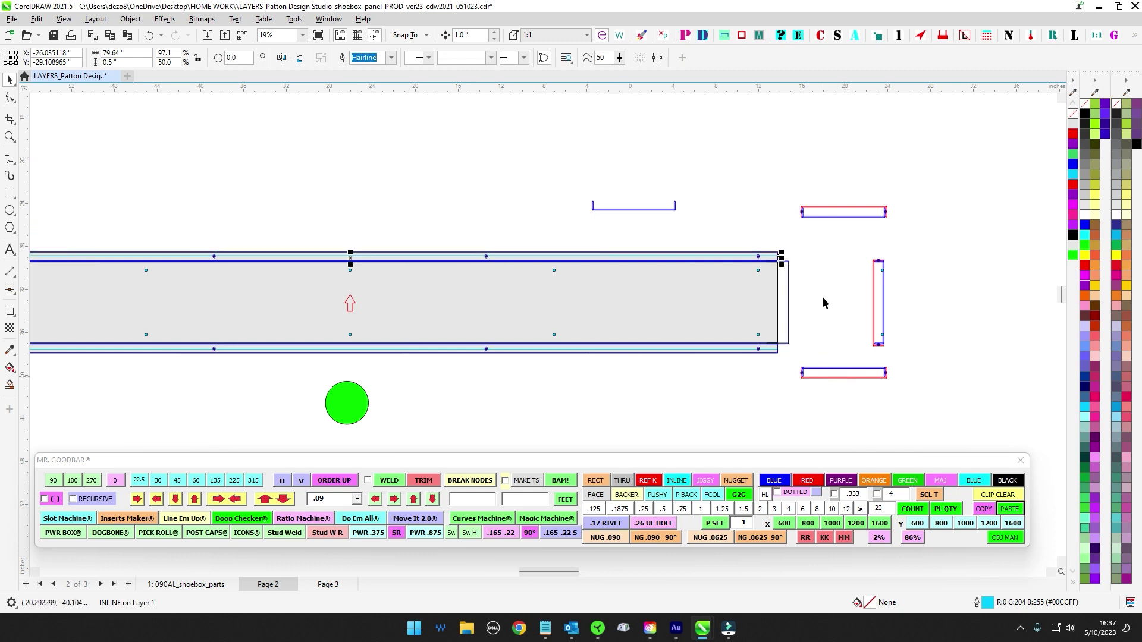
left_click(790, 297)
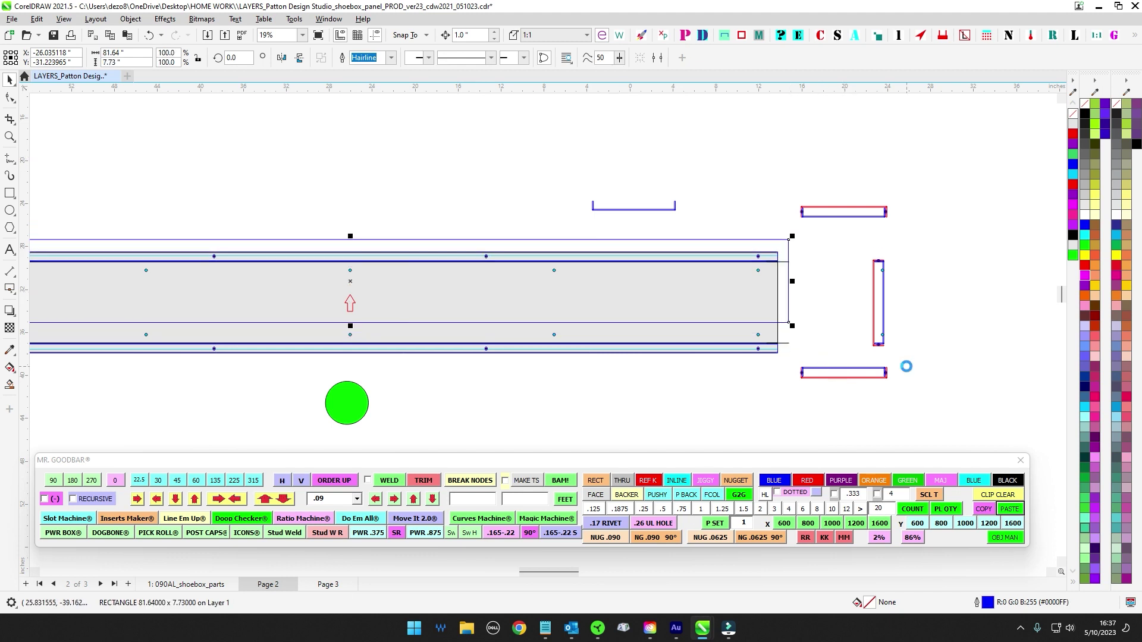
scroll(682, 258, "down", 2)
Step: Compare the pasted layouts on the 090AL_shoebox_parts page with the originals on Page 2
left_click(191, 584)
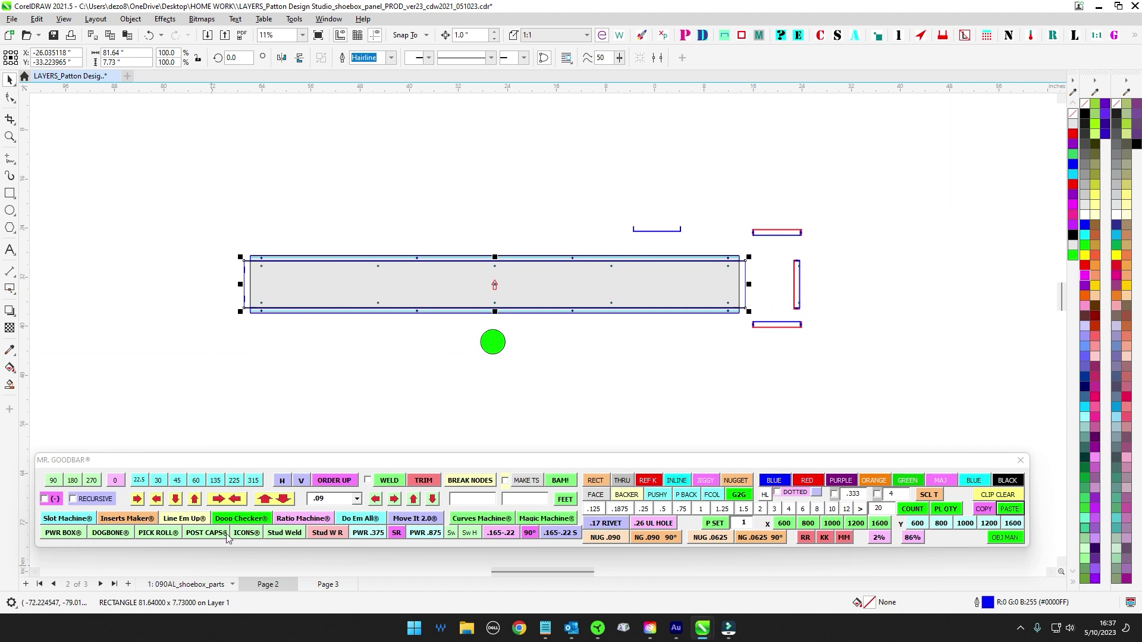
scroll(427, 231, "down", 1)
left_click_drag(249, 179, 716, 403)
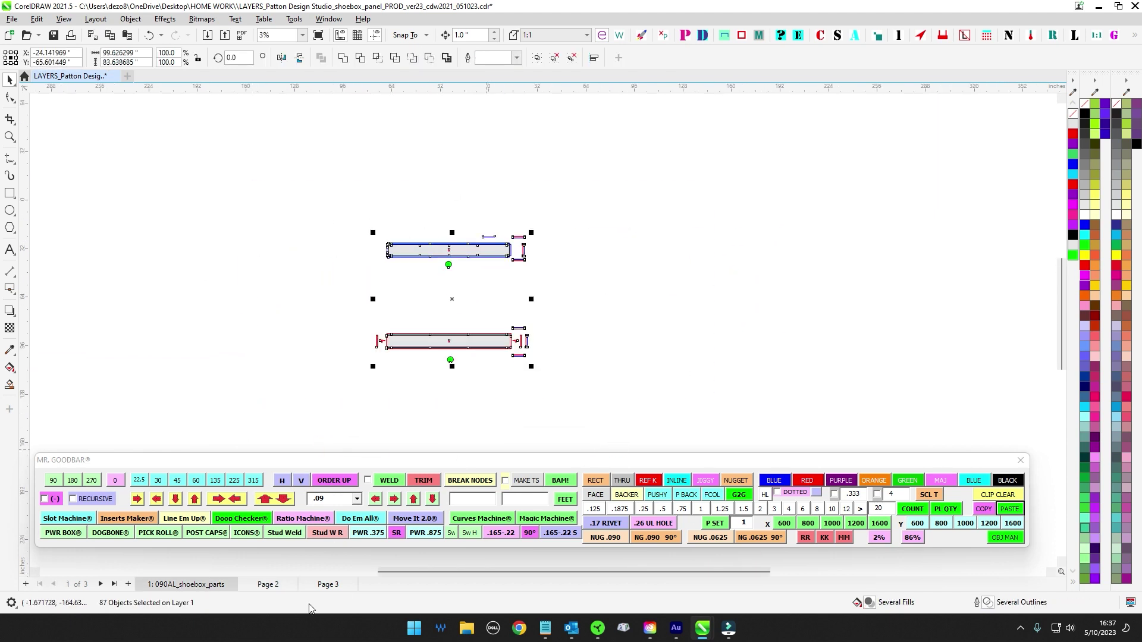
left_click(267, 585)
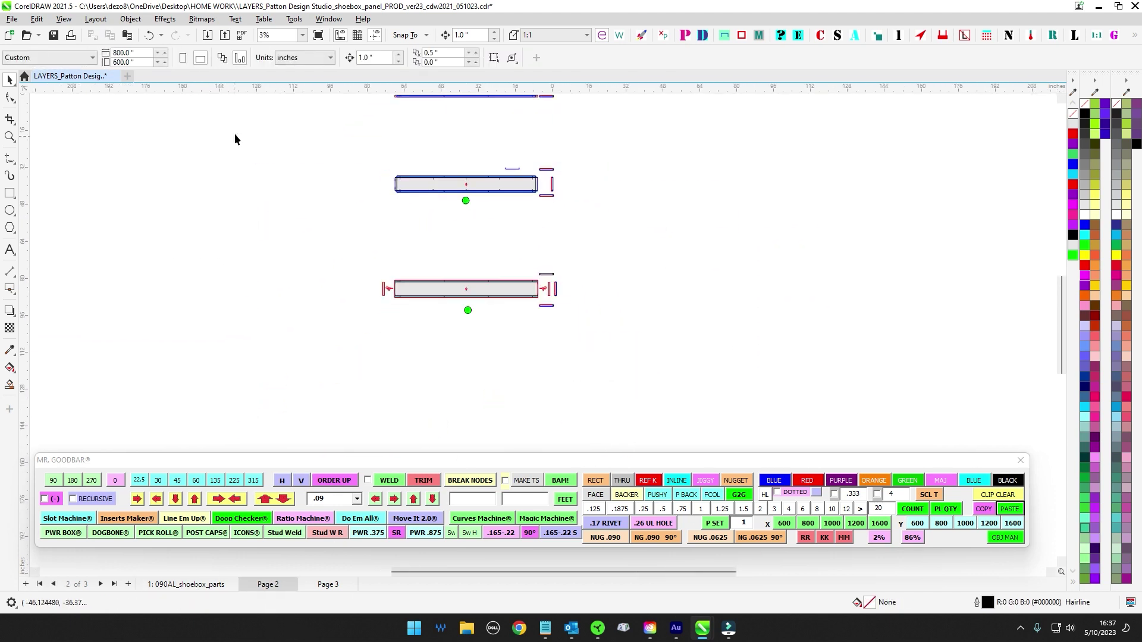
left_click_drag(703, 257, 703, 257)
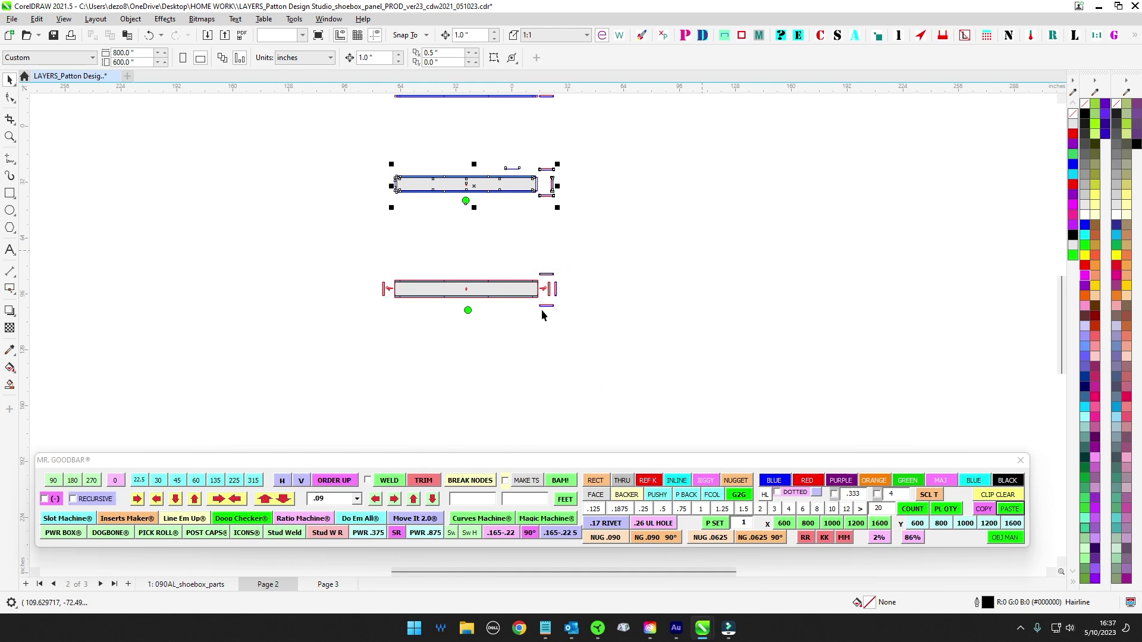
left_click(200, 585)
scroll(289, 337, "down", 1)
left_click_drag(364, 224, 631, 401)
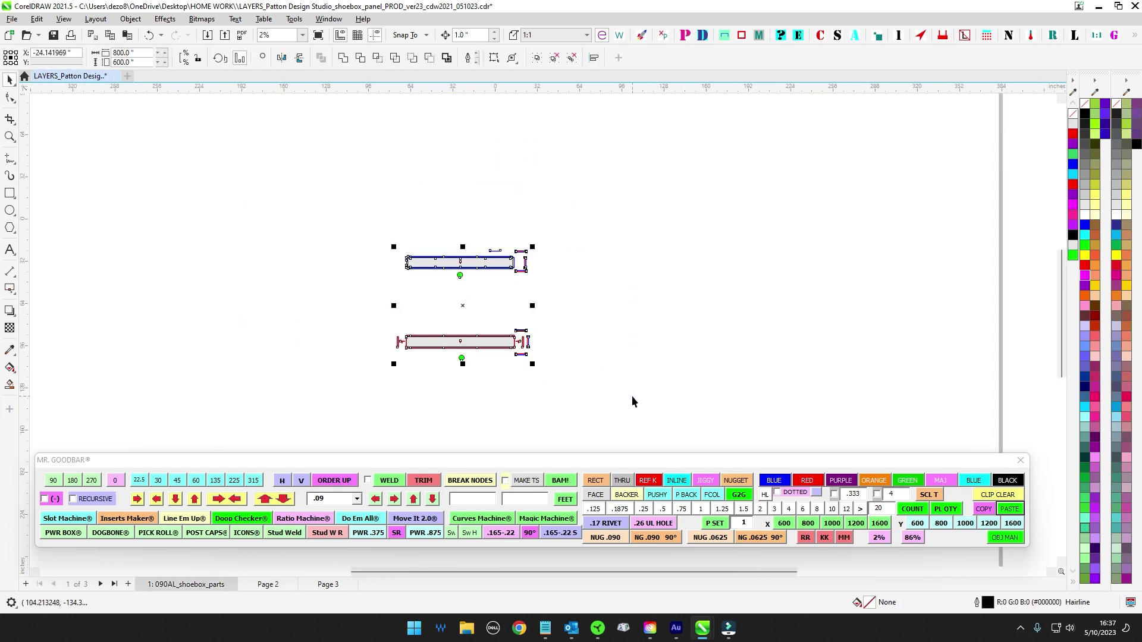
left_click(656, 359)
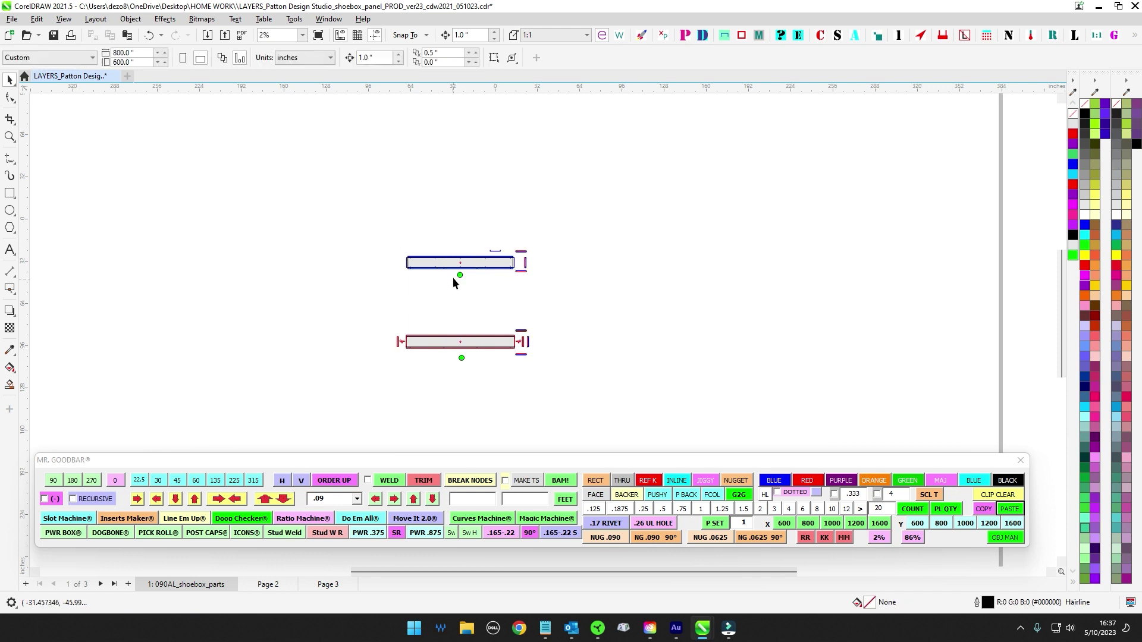
Step: Delete the outermost right vertical endcap and the lower horizontal endcap strip beside the bottom panel on the 090AL_shoebox_parts page
scroll(460, 259, "up", 1)
scroll(469, 244, "down", 1)
scroll(467, 234, "up", 2)
scroll(466, 230, "down", 1)
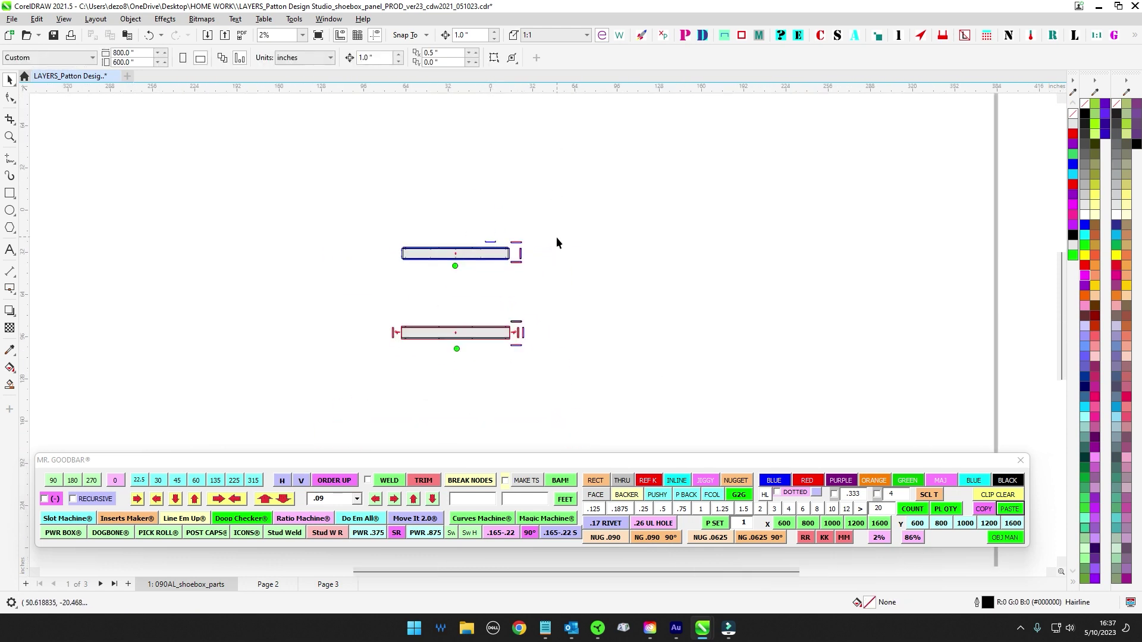
left_click_drag(557, 238, 599, 219)
scroll(614, 247, "down", 3)
left_click_drag(700, 294, 686, 319)
scroll(676, 305, "up", 1)
scroll(426, 305, "up", 1)
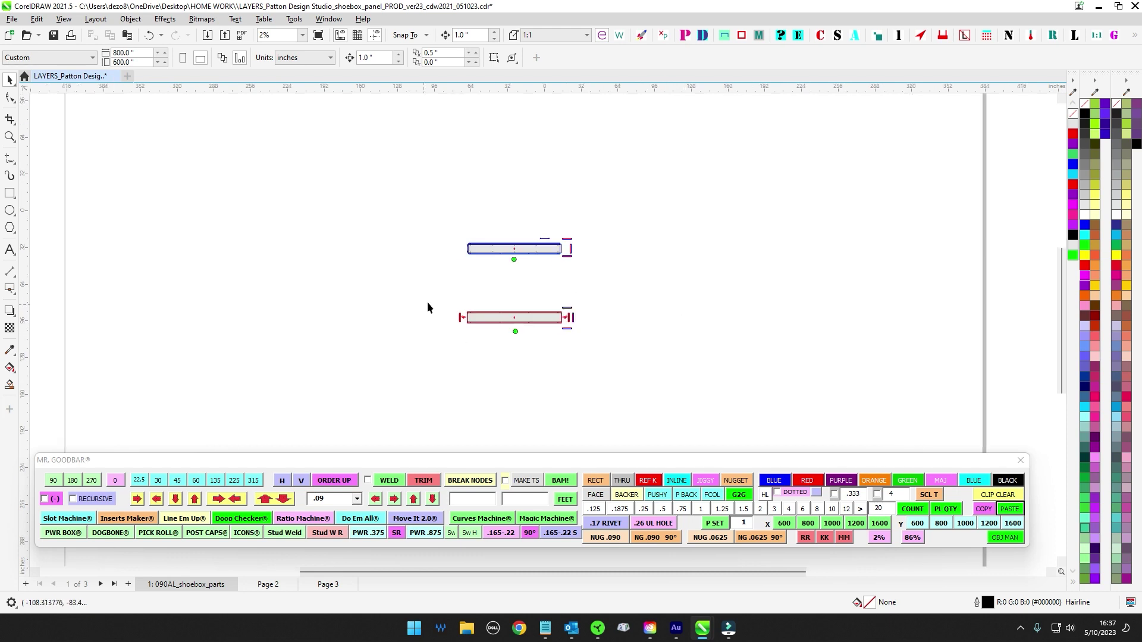
scroll(655, 303, "up", 4)
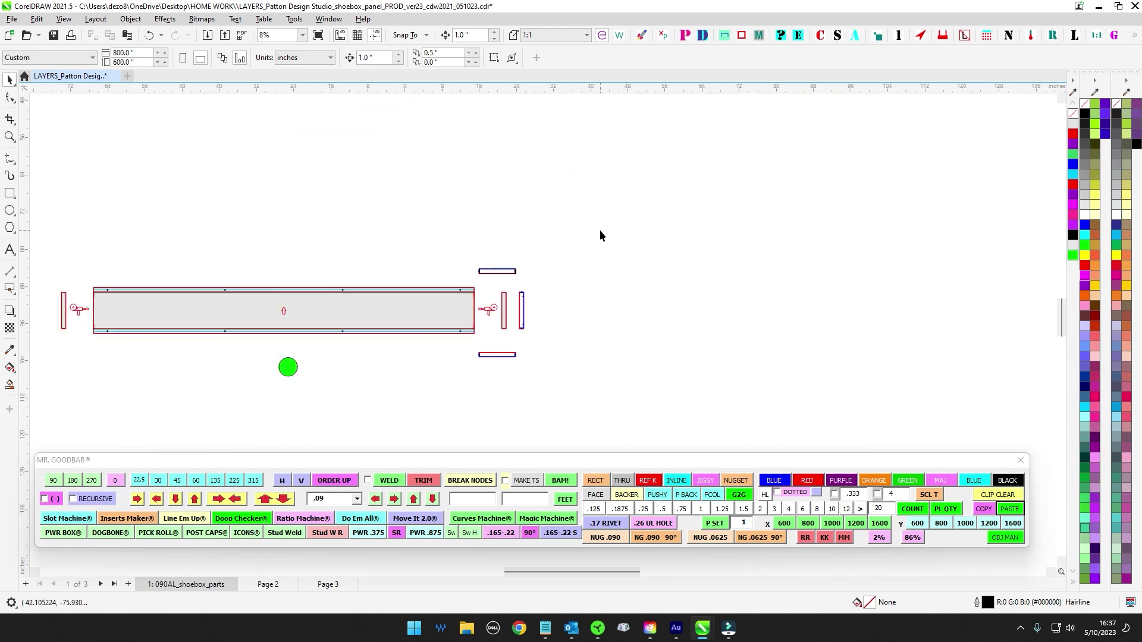
mouse_move(493, 418)
left_mouse_down()
mouse_move(477, 423)
mouse_move(515, 417)
left_mouse_up()
key("Delete")
left_click_drag(578, 391, 467, 350)
key("Delete")
Step: Delete the right spool gun icon, the upper horizontal endcap strip and the green G2G circle from the bottom panel layout
scroll(504, 298, "up", 2)
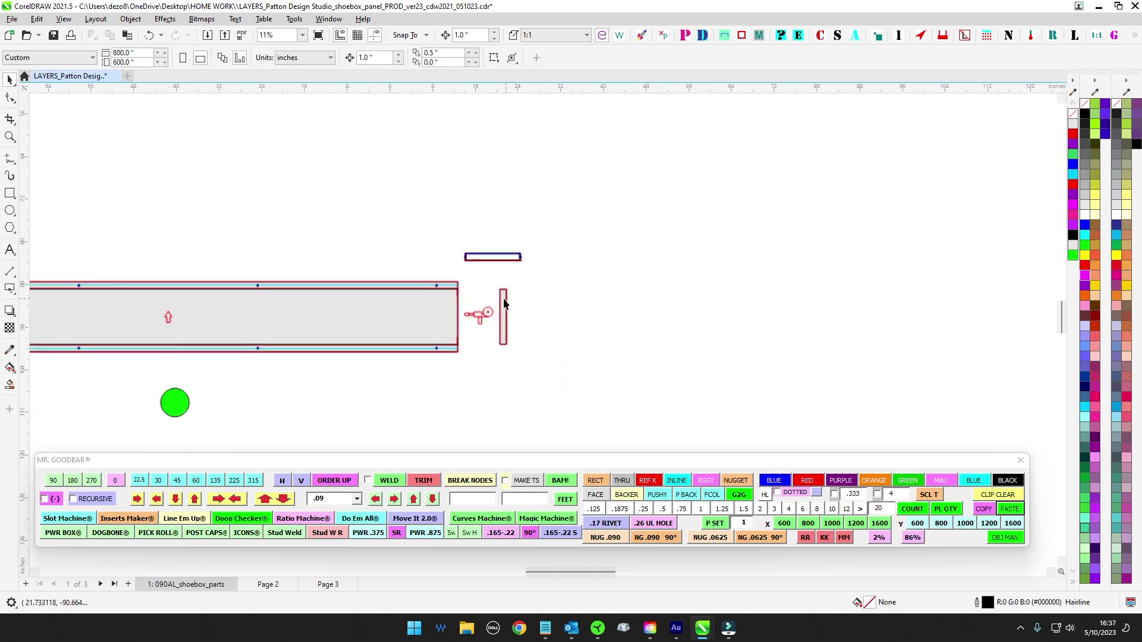
left_click(483, 324)
key("Delete")
left_click_drag(424, 200, 588, 261)
key("Delete")
scroll(601, 249, "down", 1)
left_click_drag(219, 325, 487, 272)
left_click_drag(435, 311, 669, 412)
key("Delete")
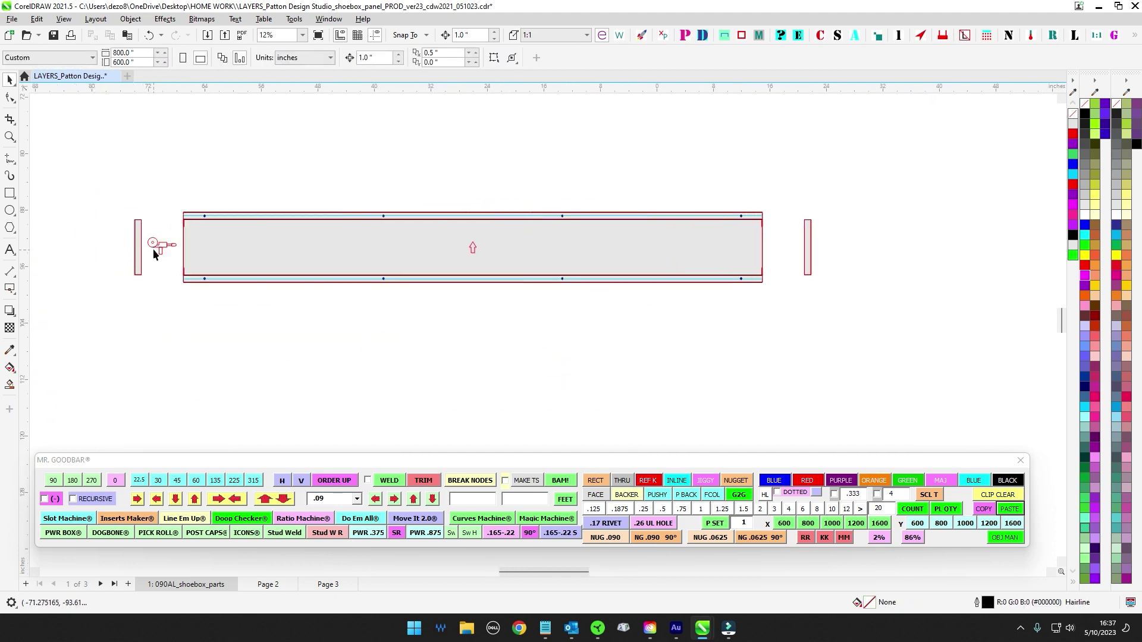
Step: Delete the remaining spool gun icon and nudge the two vertical endcaps closer to the ends of the red bottom panel
scroll(157, 238, "down", 1)
left_click(649, 245)
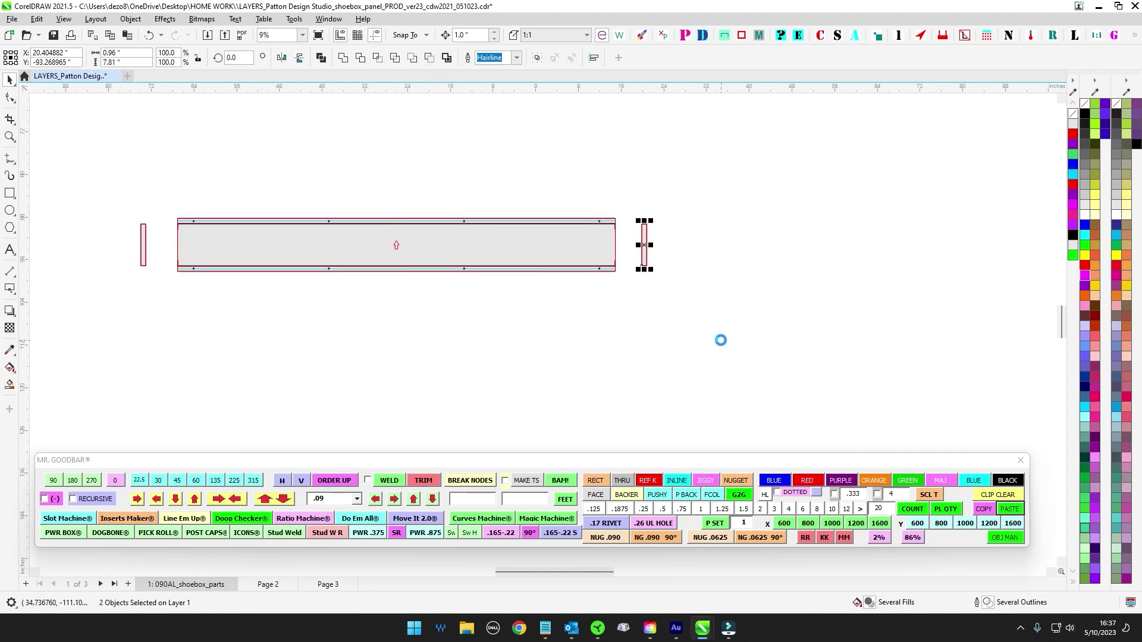
key("Left")
key("Left")
left_click_drag(98, 208, 178, 345)
key("Right")
key("Right")
left_click(189, 359)
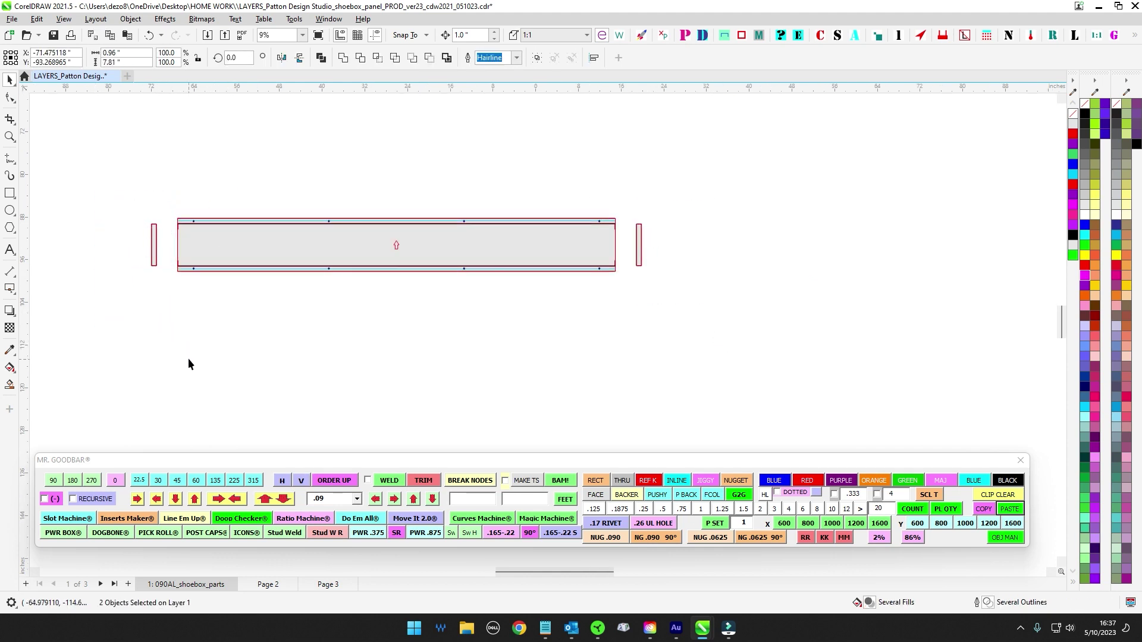
Step: Delete the loose endcap strips above and to the right of the upper blue panel layout
scroll(292, 291, "down", 5)
scroll(389, 301, "up", 2)
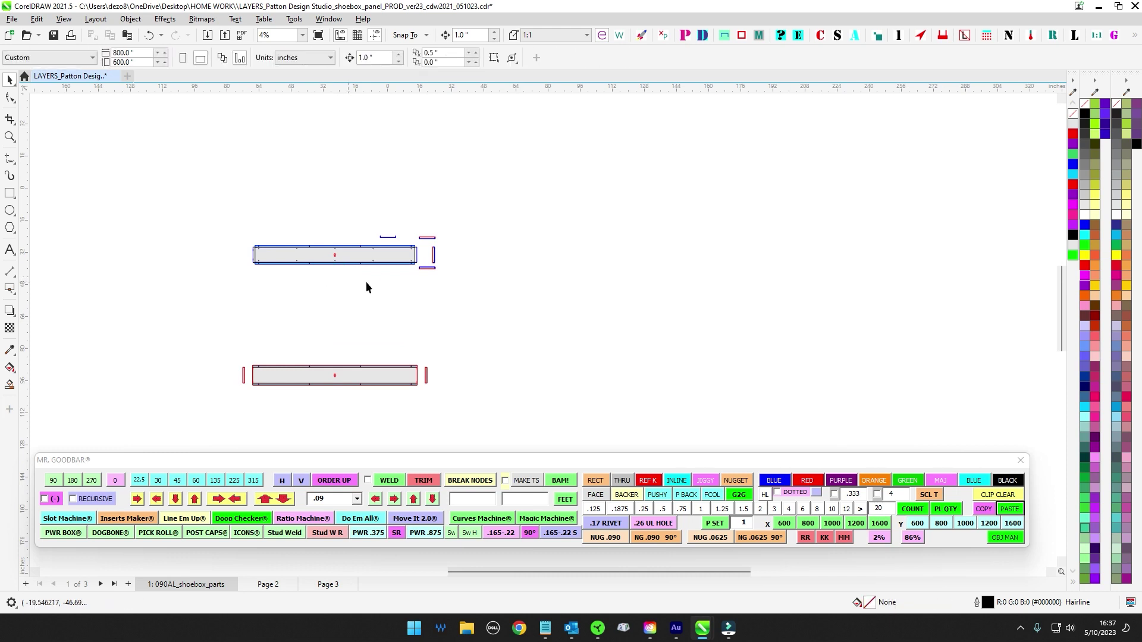
scroll(425, 252, "up", 5)
left_click_drag(599, 233, 601, 233)
key("Delete")
left_click_drag(523, 177, 397, 403)
key("Delete")
scroll(537, 293, "down", 3)
Step: Move the whole blue panel layout down to sit below the red panel layout
left_click_drag(622, 355, 622, 357)
scroll(621, 356, "down", 2)
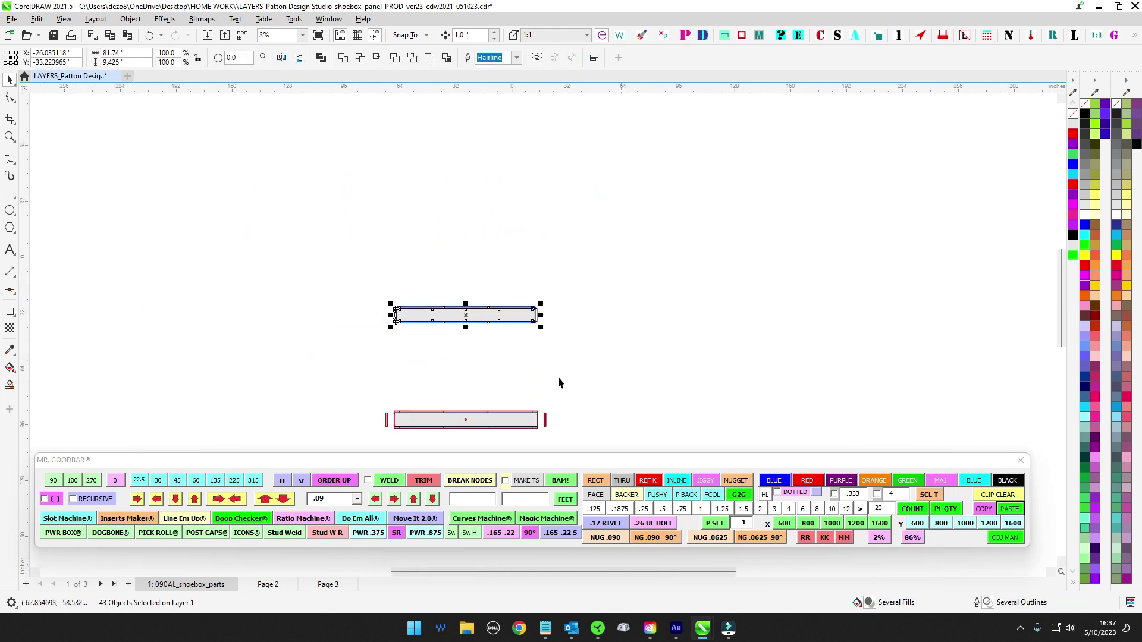
scroll(558, 376, "down", 3)
left_click_drag(467, 152, 467, 291)
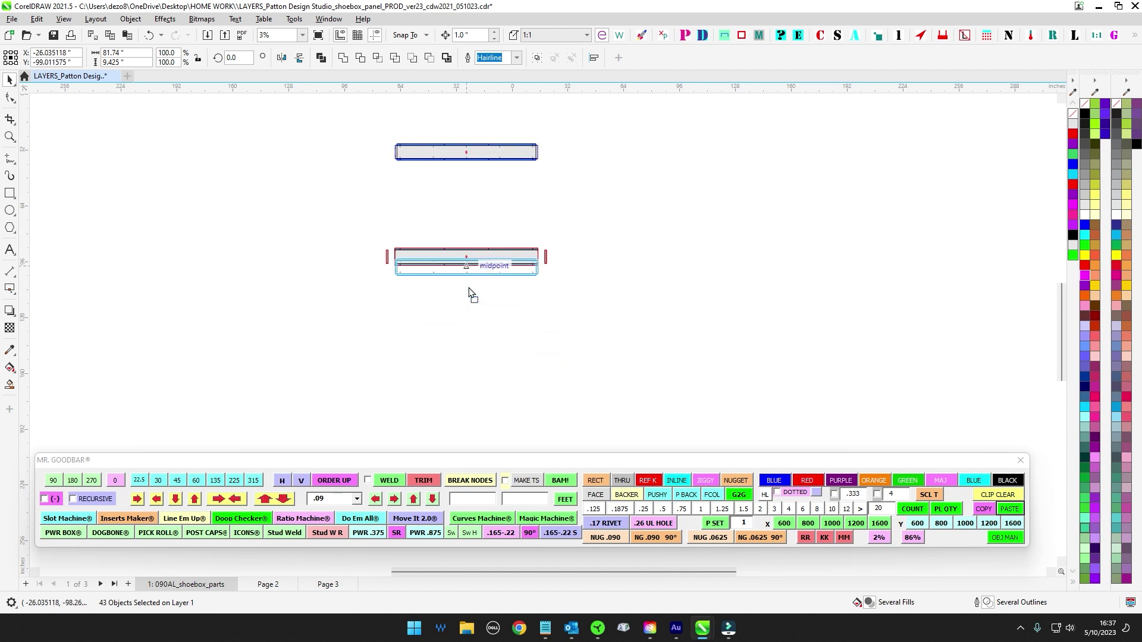
scroll(476, 265, "up", 6)
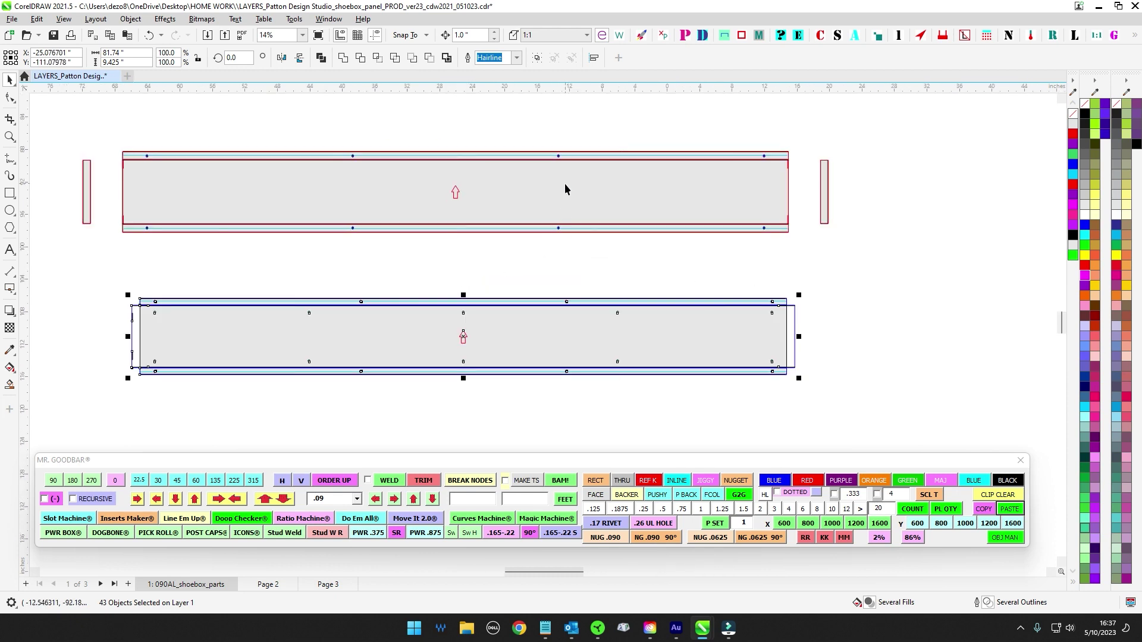
scroll(766, 273, "down", 3)
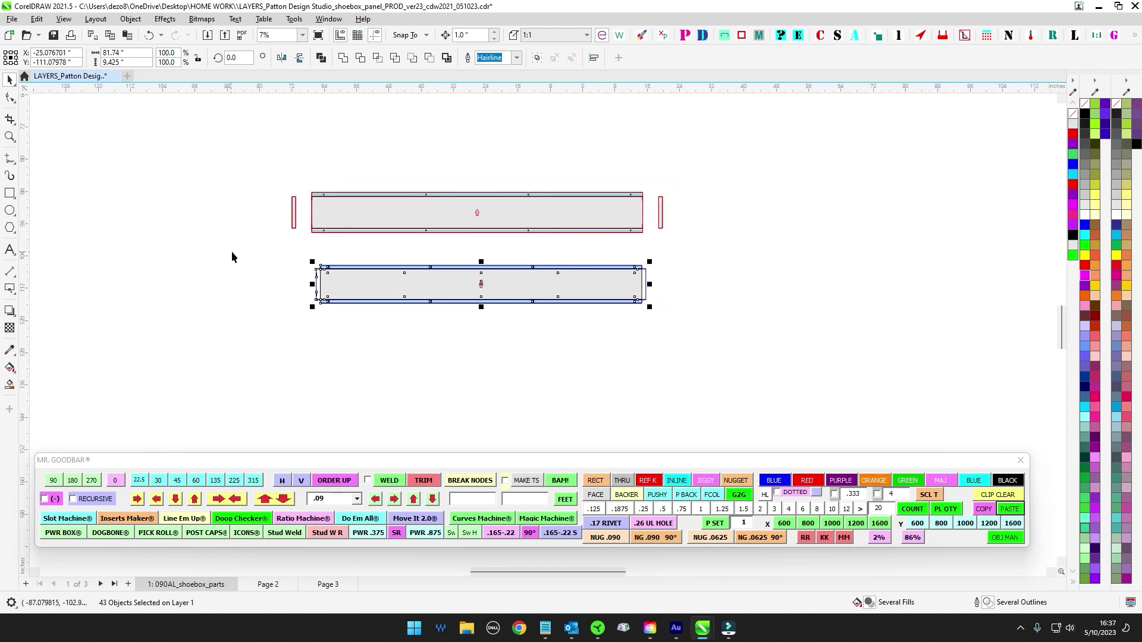
Step: Align the blue panel layout's center with the red panel's arrow and nudge it down to leave a small gap between the panels
scroll(479, 262, "up", 3)
left_click_drag(475, 276, 456, 237)
key("Down")
key("Down")
key("Down")
key("Down")
left_click(769, 280)
scroll(769, 280, "down", 3)
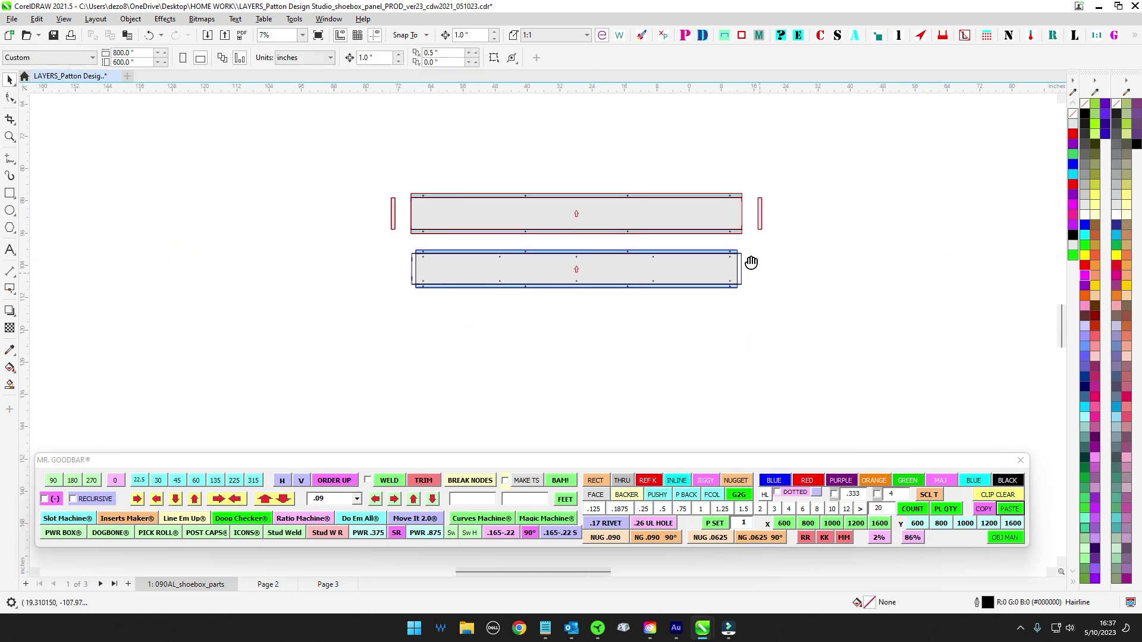
Step: Examine the parts by selecting the two endcaps, the blue panel layout and the red panel layout in turn
left_click_drag(751, 262, 723, 298)
scroll(738, 239, "down", 3)
left_click_drag(428, 196, 857, 344)
scroll(763, 245, "up", 7)
left_click(747, 241)
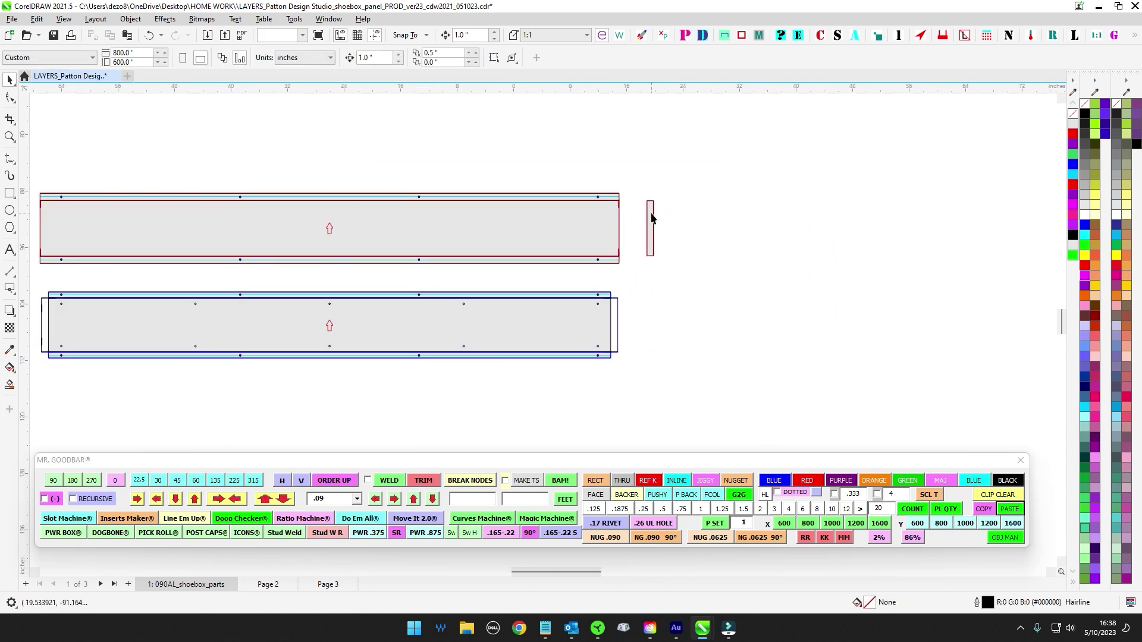
left_click(651, 213)
scroll(802, 315, "down", 2)
left_click(279, 257)
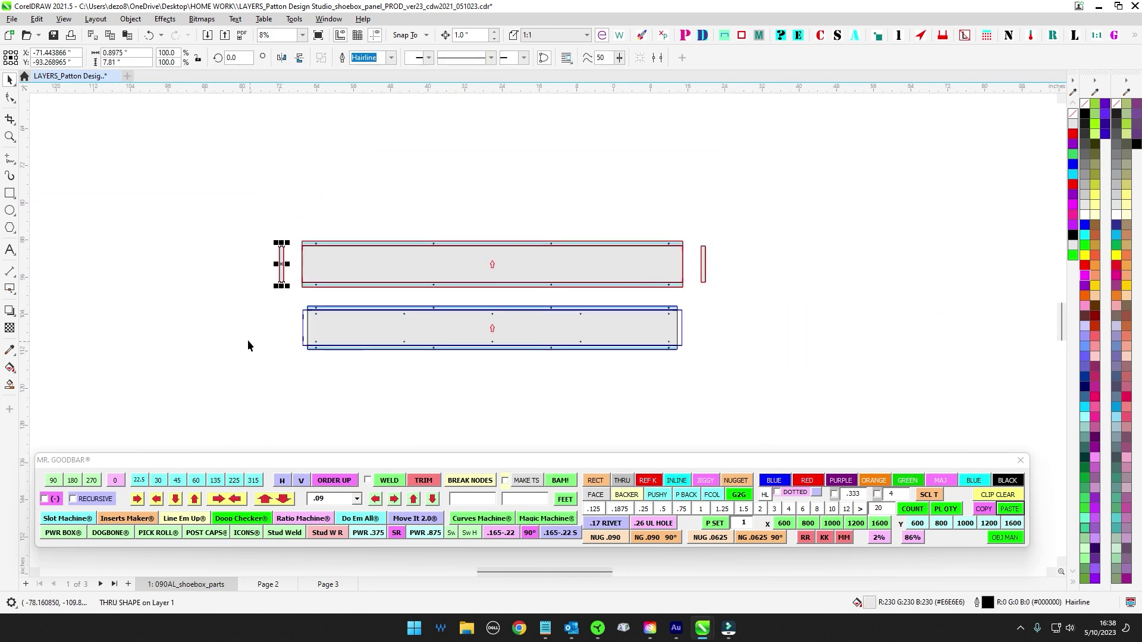
left_click_drag(255, 301, 854, 434)
scroll(306, 234, "up", 2)
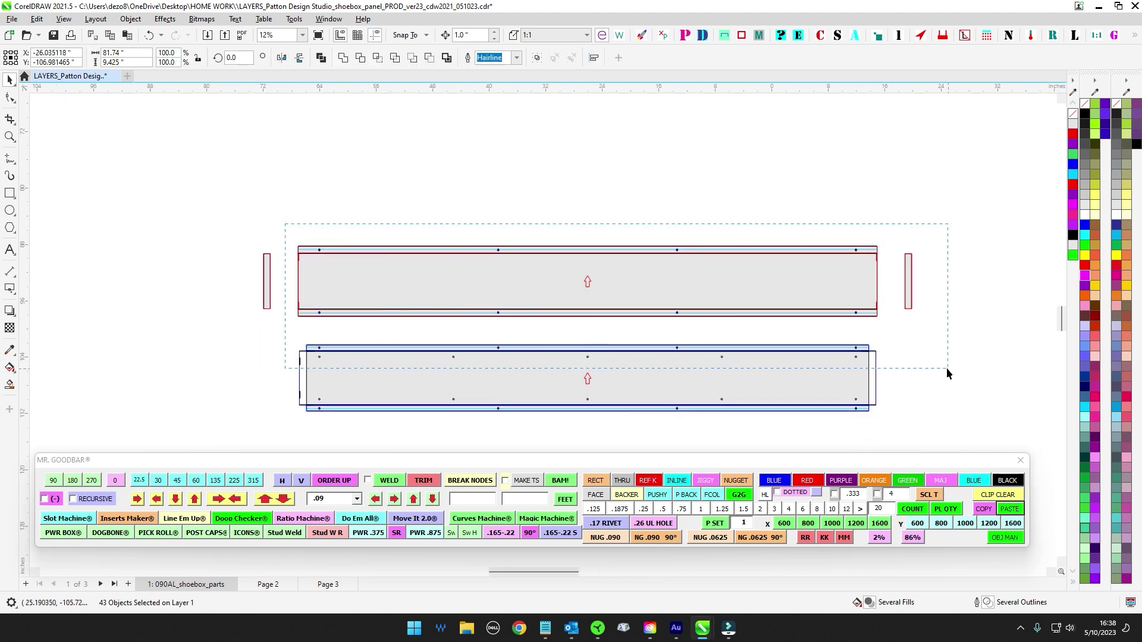
left_click_drag(947, 368, 947, 368)
scroll(953, 380, "down", 5)
left_click(671, 324)
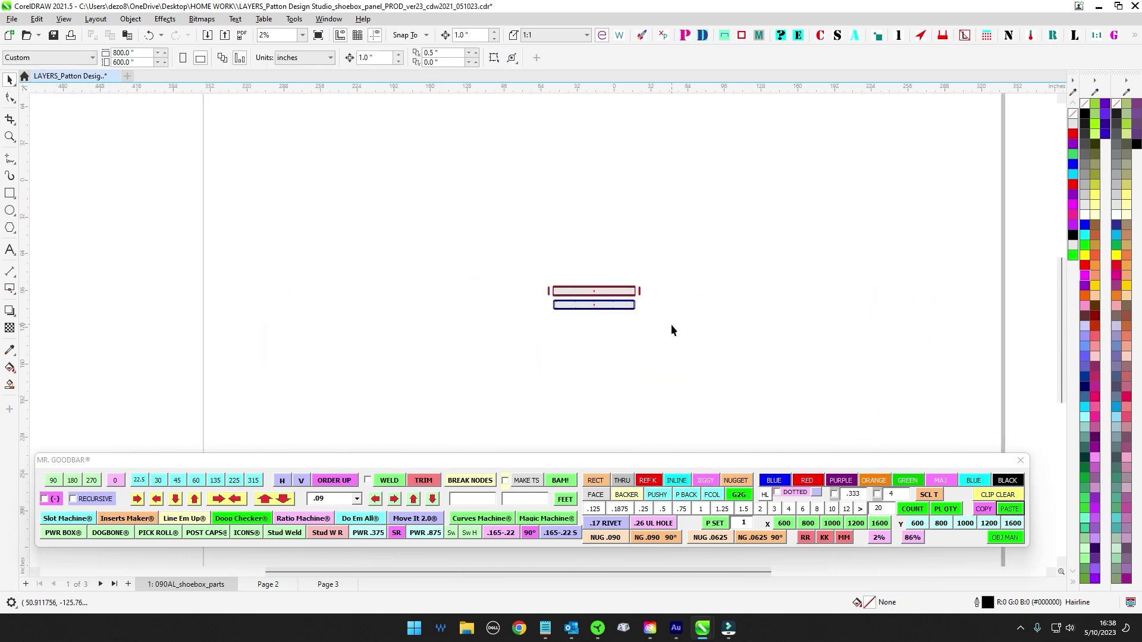
Step: Move all the parts together to the middle of the page and save the document
scroll(615, 298, "down", 3)
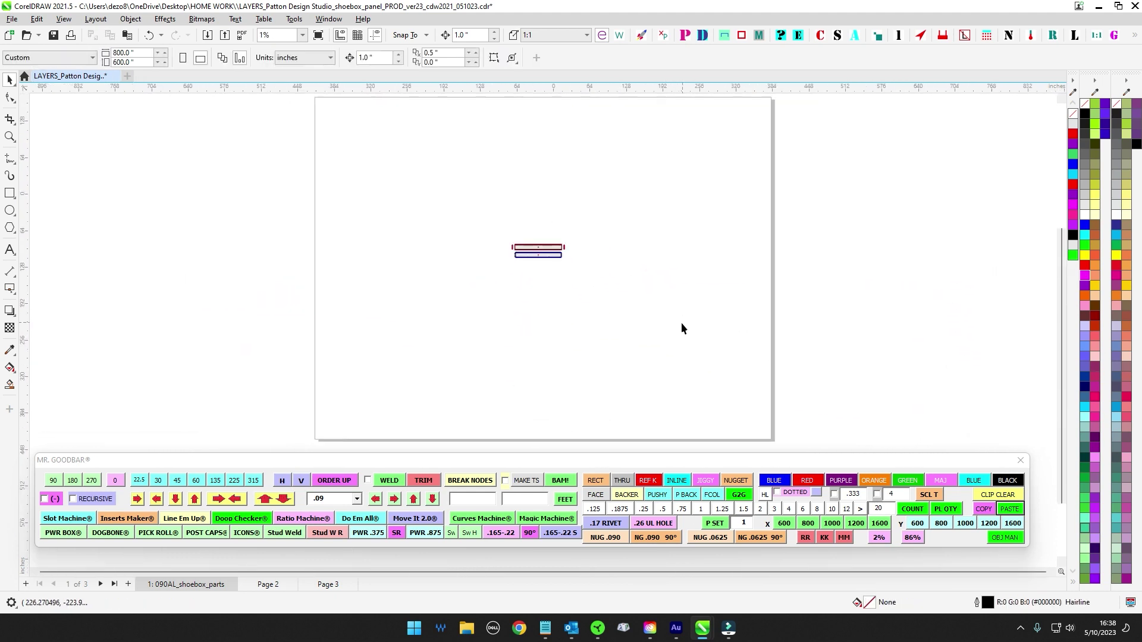
middle_click(701, 357)
left_click_drag(412, 188, 700, 322)
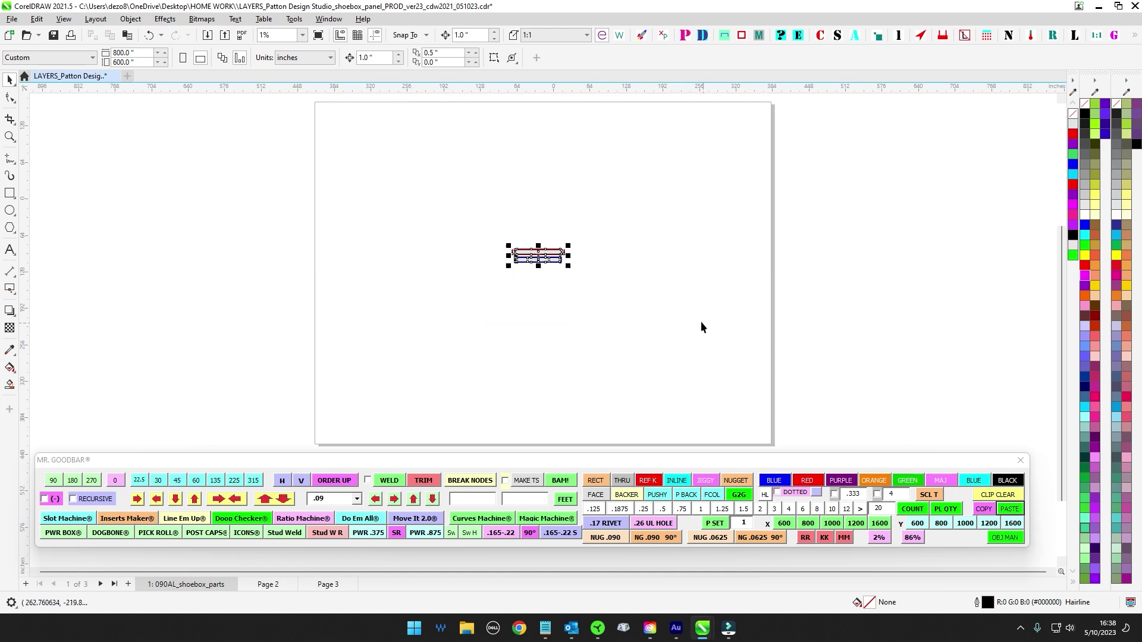
left_click_drag(539, 259, 597, 141)
left_click_drag(596, 146, 546, 271)
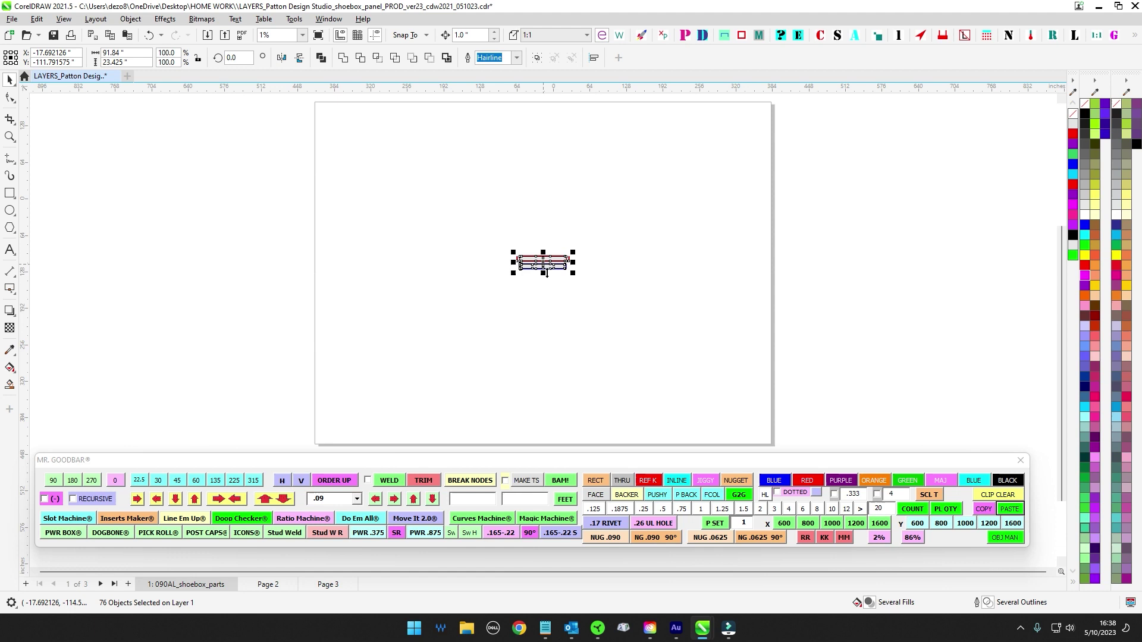
left_click(558, 352)
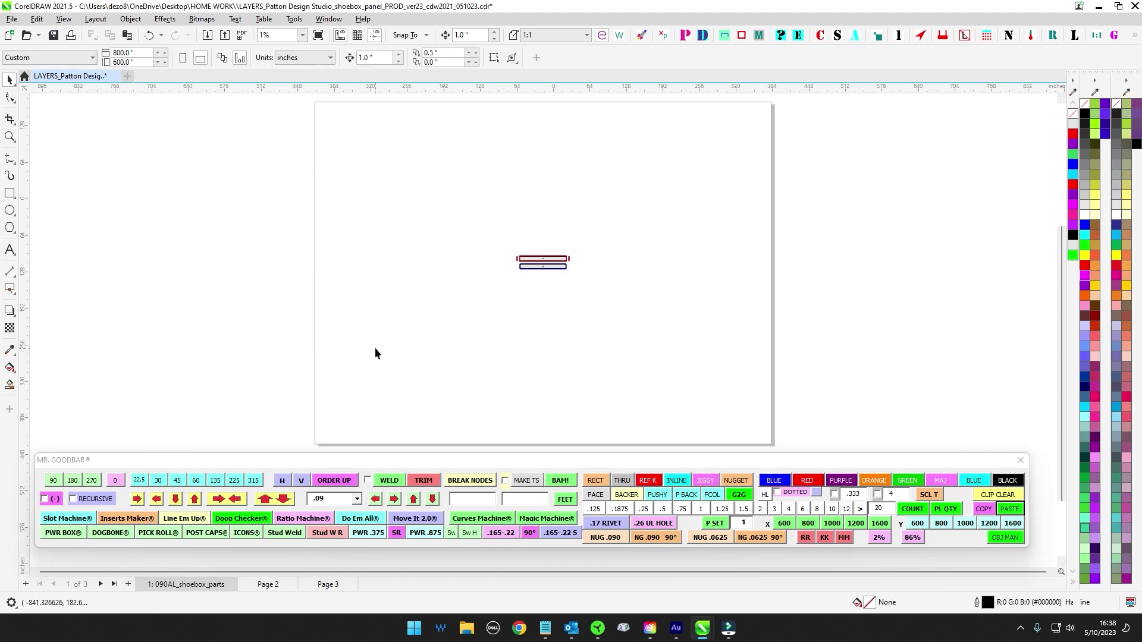
key("ctrl+s")
Step: Open Layers Machine, Info Words and Send It from the Launch Pad, leaving only Layers Machine open beside the page
left_click_drag(1141, 63, 876, 63)
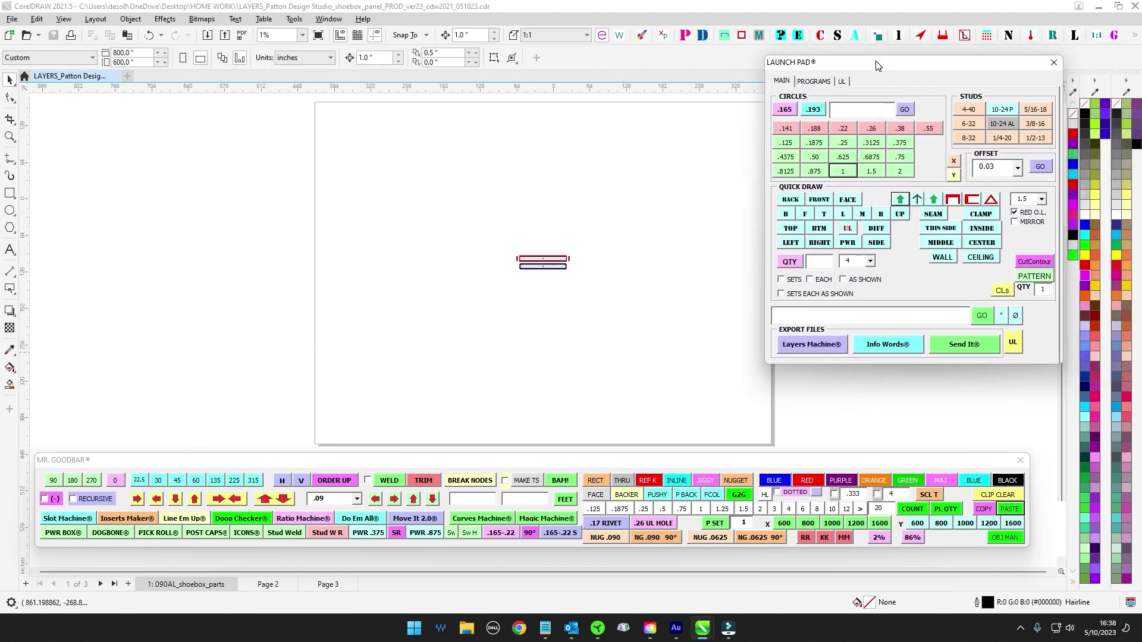
left_click(805, 347)
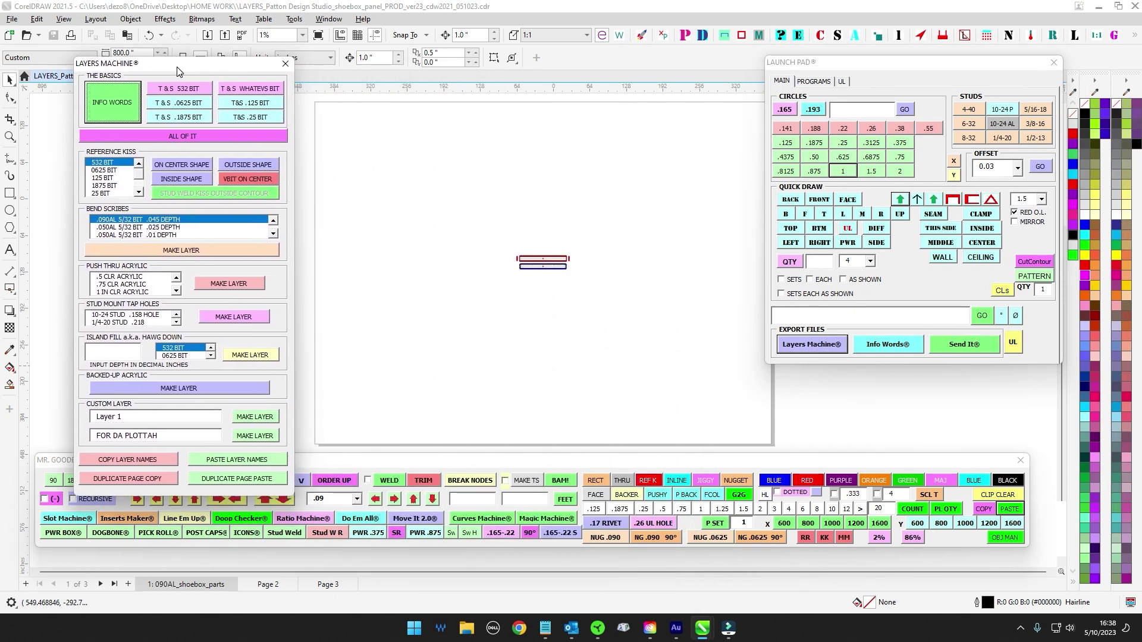
left_click(888, 346)
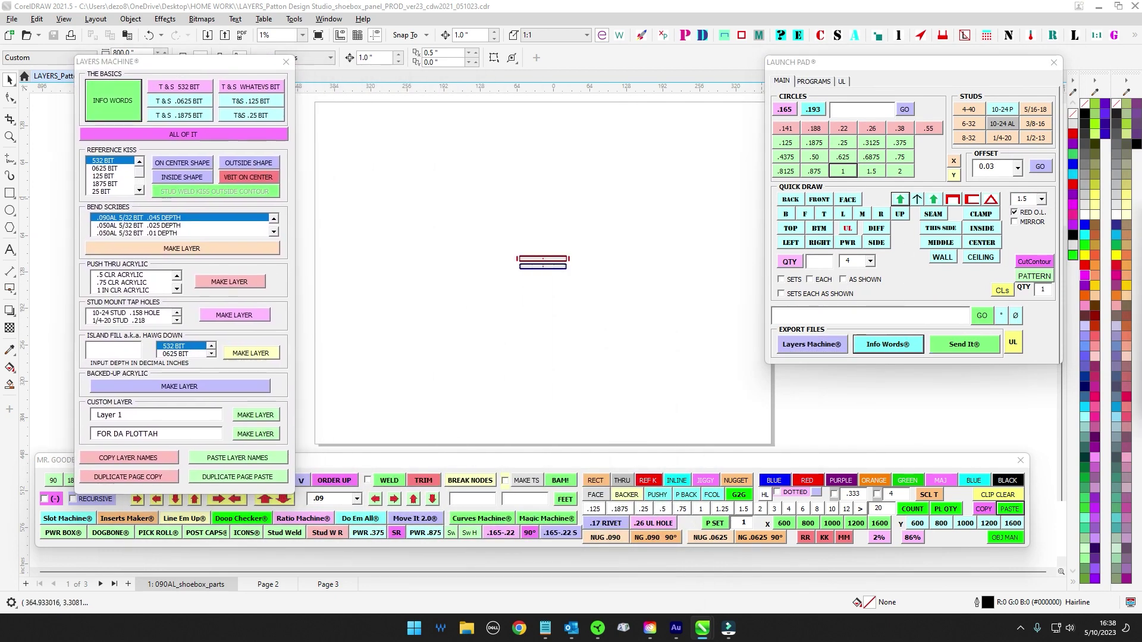
left_click(966, 350)
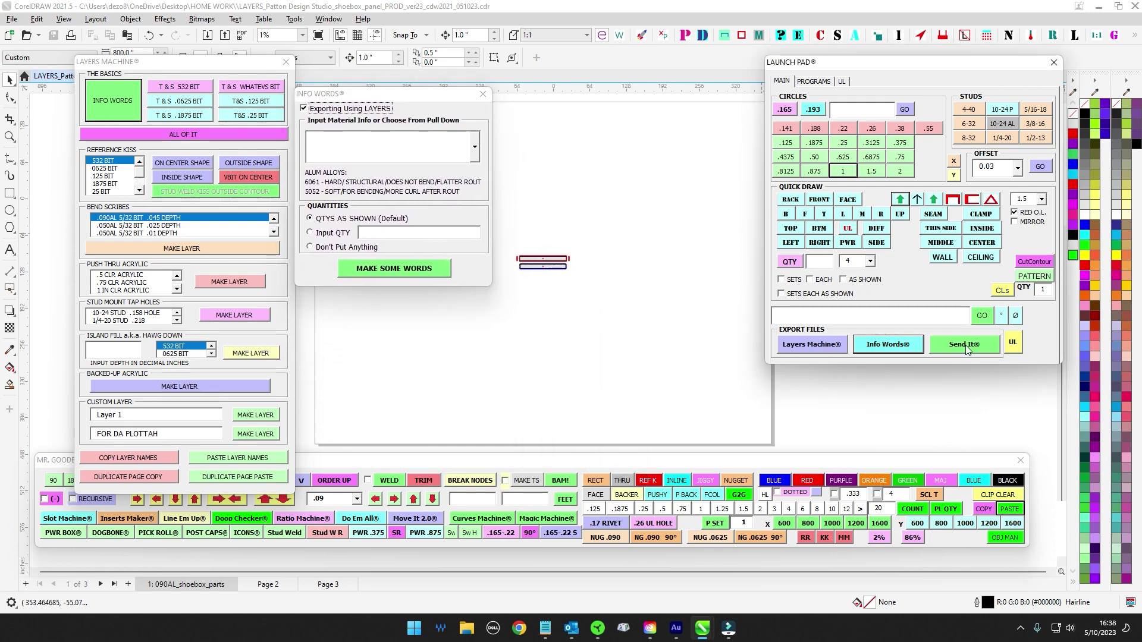
left_click(967, 350)
mouse_move(1141, 144)
left_mouse_down()
mouse_move(630, 105)
mouse_move(505, 135)
mouse_move(554, 123)
mouse_move(1141, 123)
left_mouse_up()
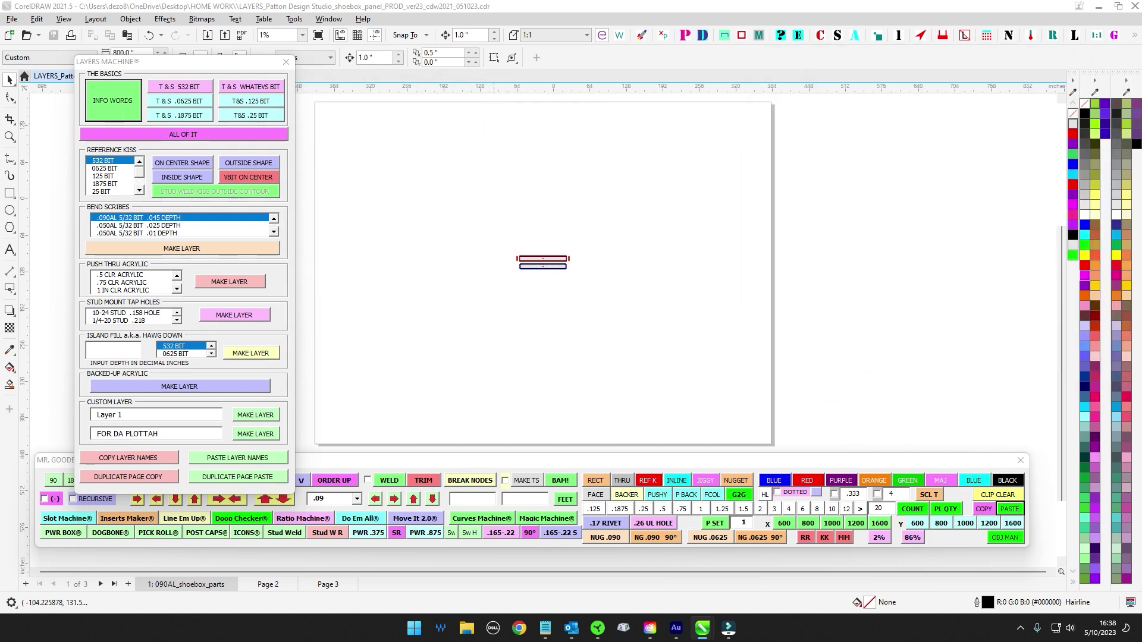
left_click_drag(166, 66, 886, 83)
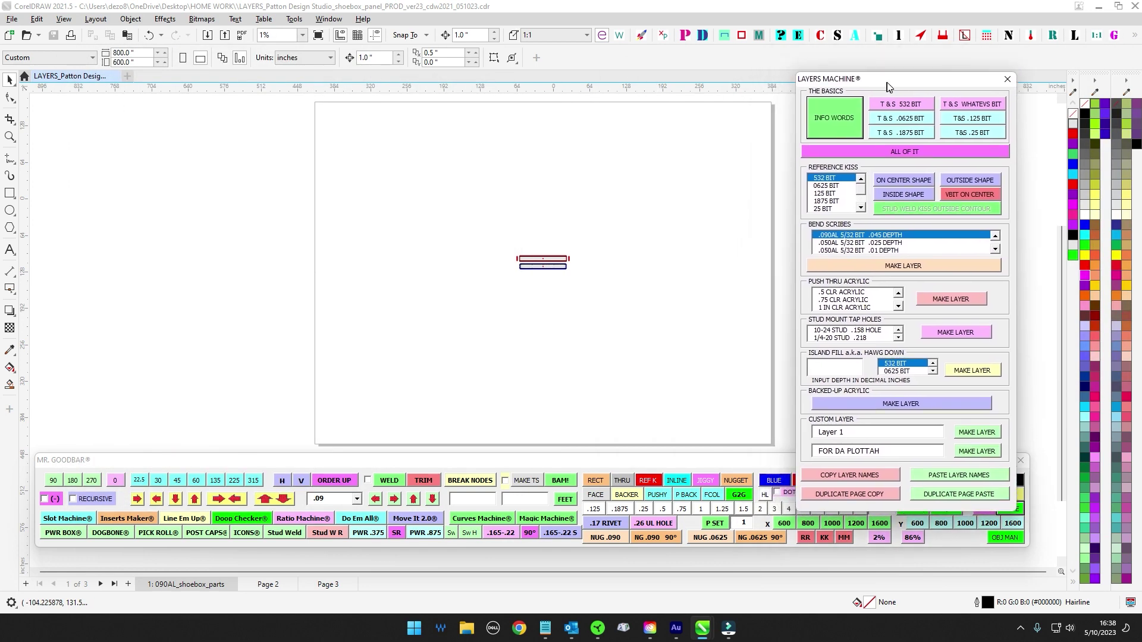
Step: Make the INFO WORDS layer and the T & S layers for the 532, .1875, .25 and WHATEVS bits
left_click(847, 123)
left_click(903, 108)
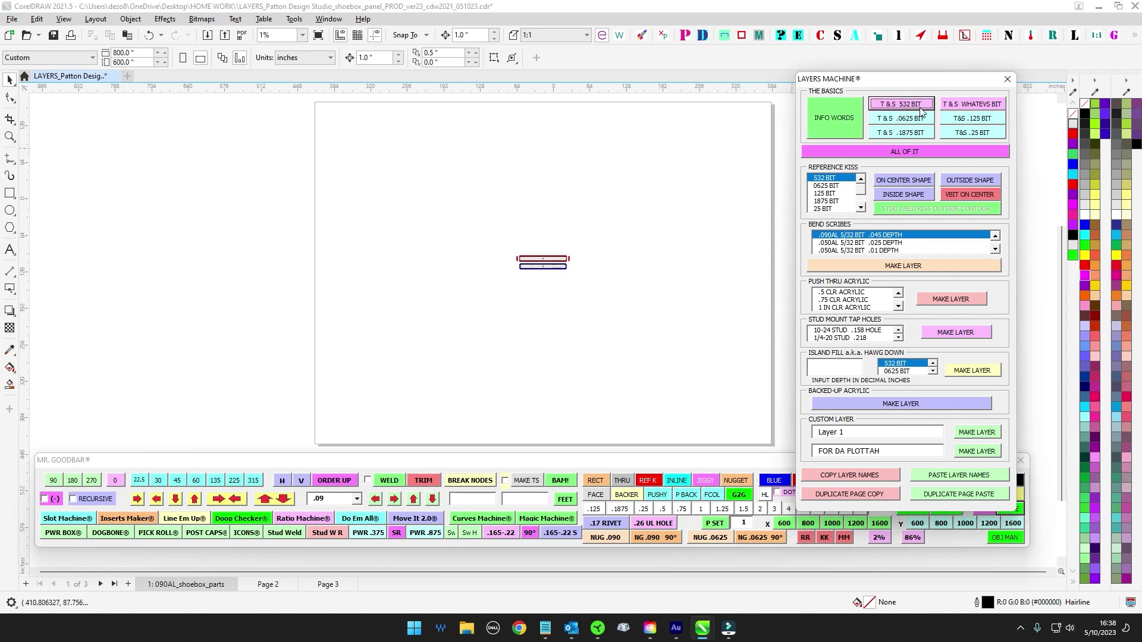
left_click(912, 135)
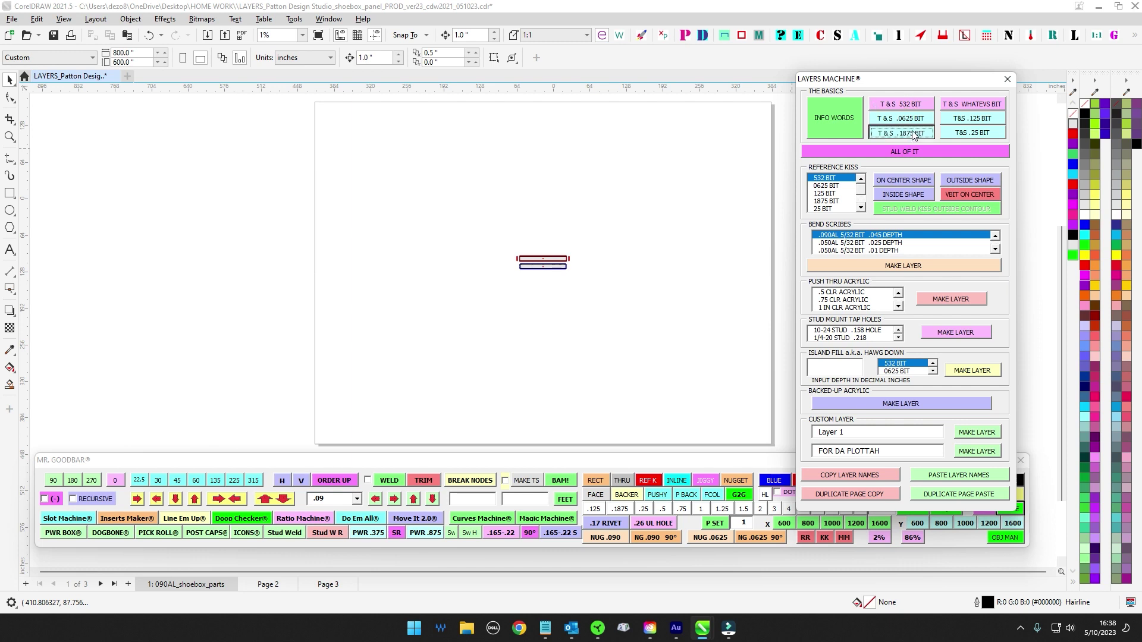
left_click(979, 135)
left_click(984, 108)
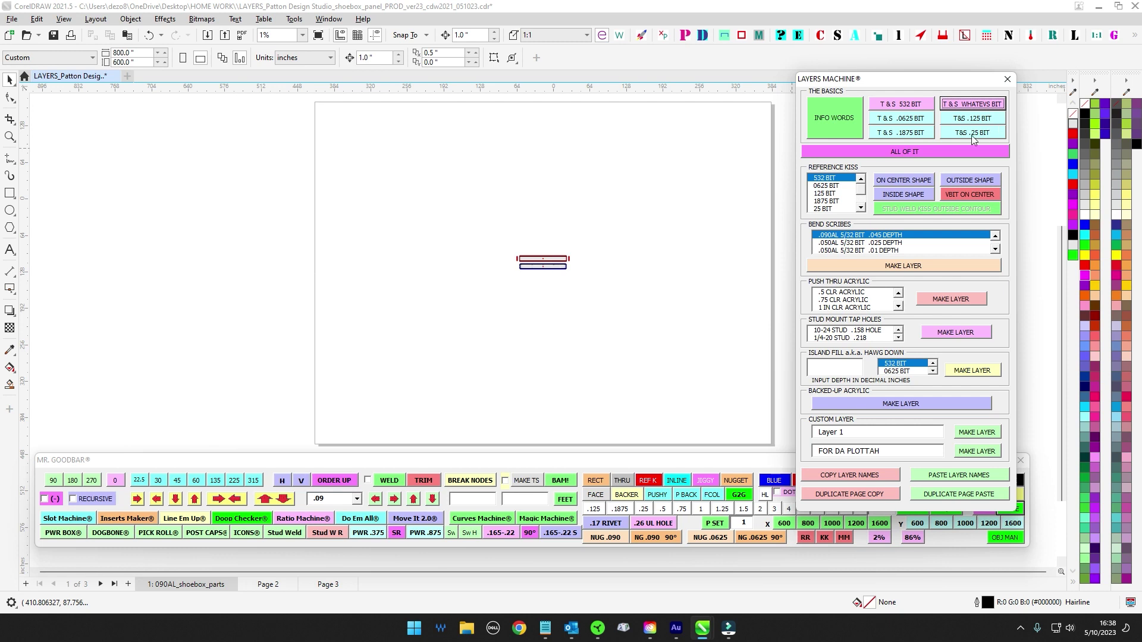
Step: Make the on-center-shape reference kiss layer for the 532 bit
left_click(649, 316)
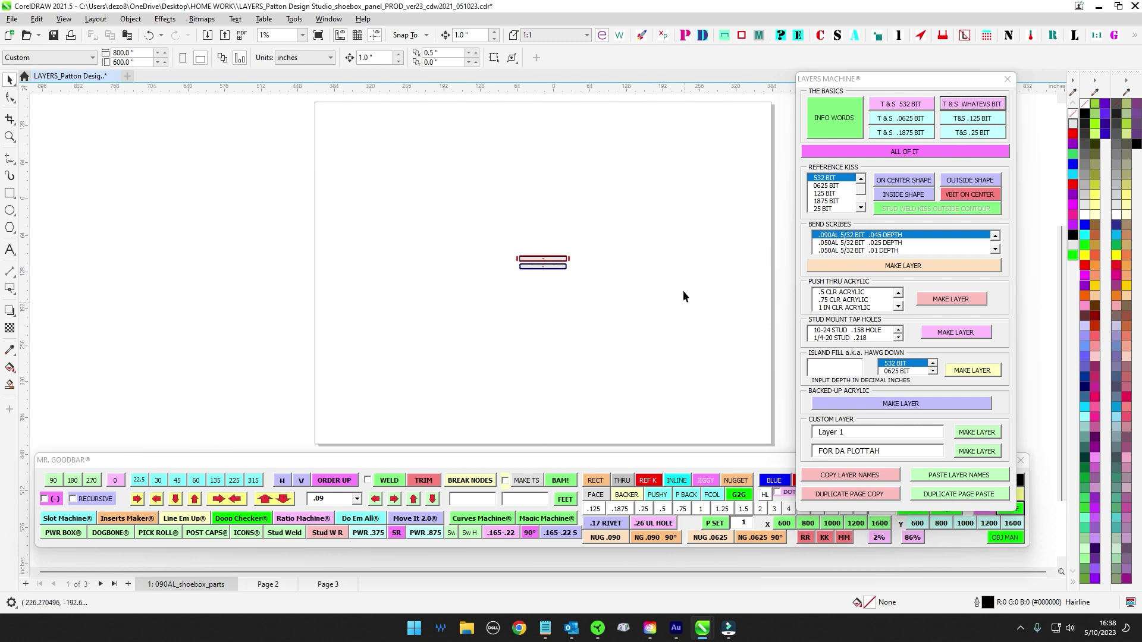
scroll(554, 259, "up", 5)
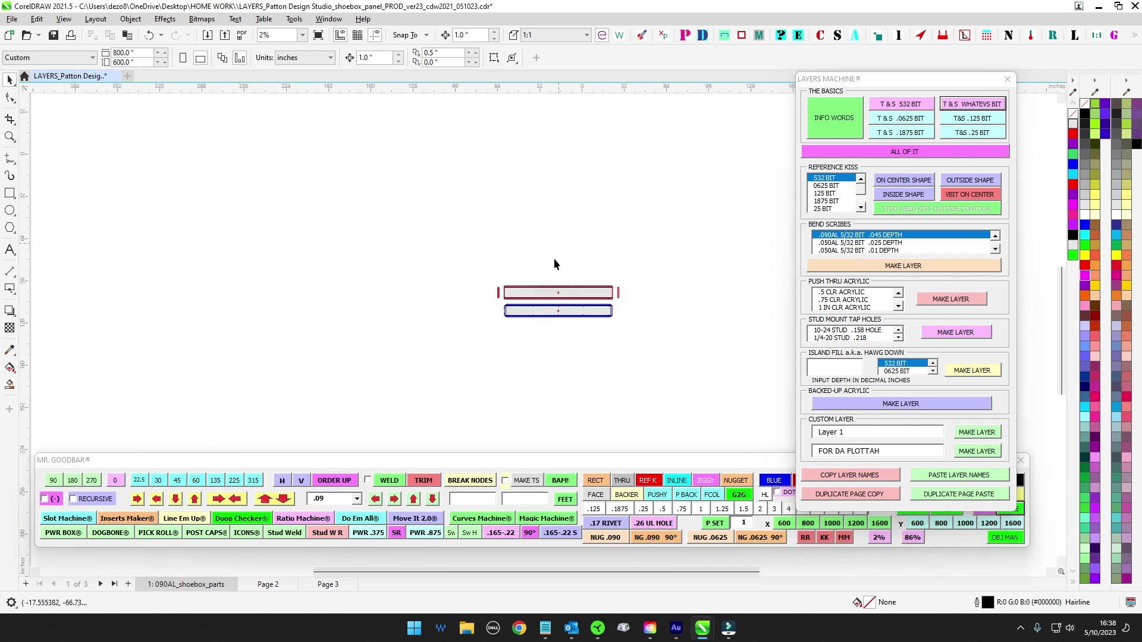
left_click(909, 182)
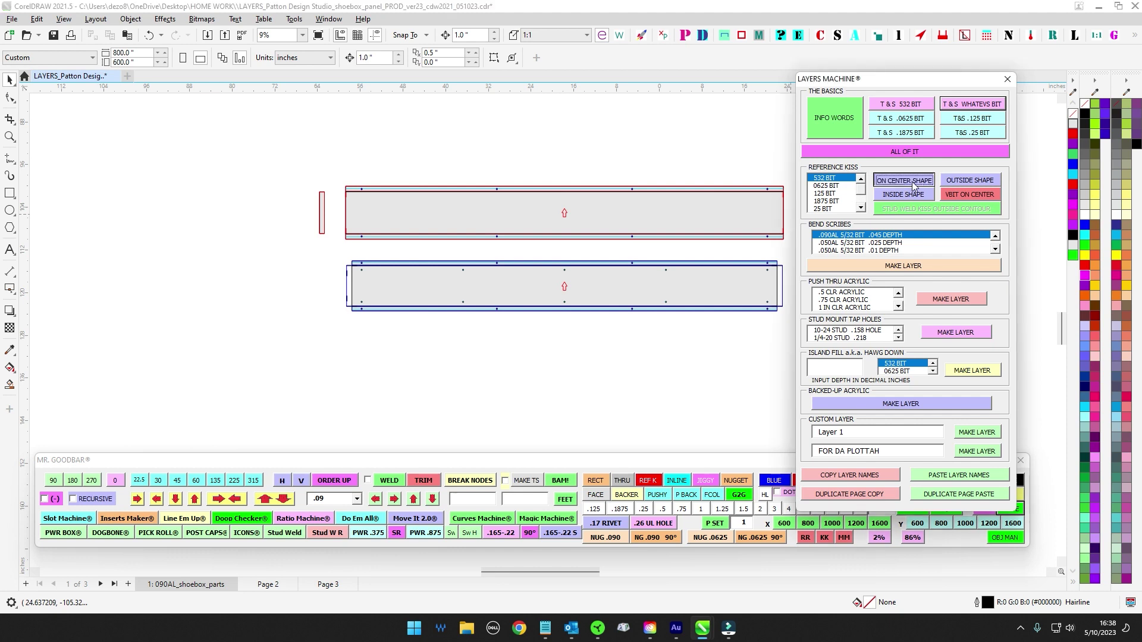
Step: Make the bend scribe layer for .090AL with the 5/32 bit at .045 depth
scroll(356, 196, "down", 1)
scroll(286, 197, "up", 5)
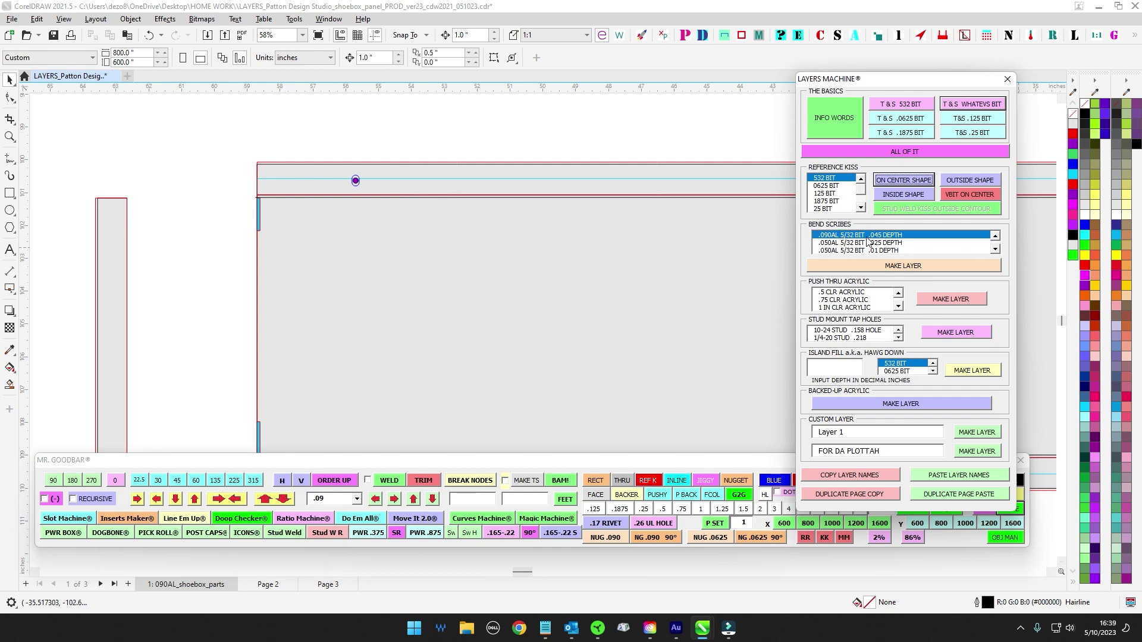
left_click(886, 268)
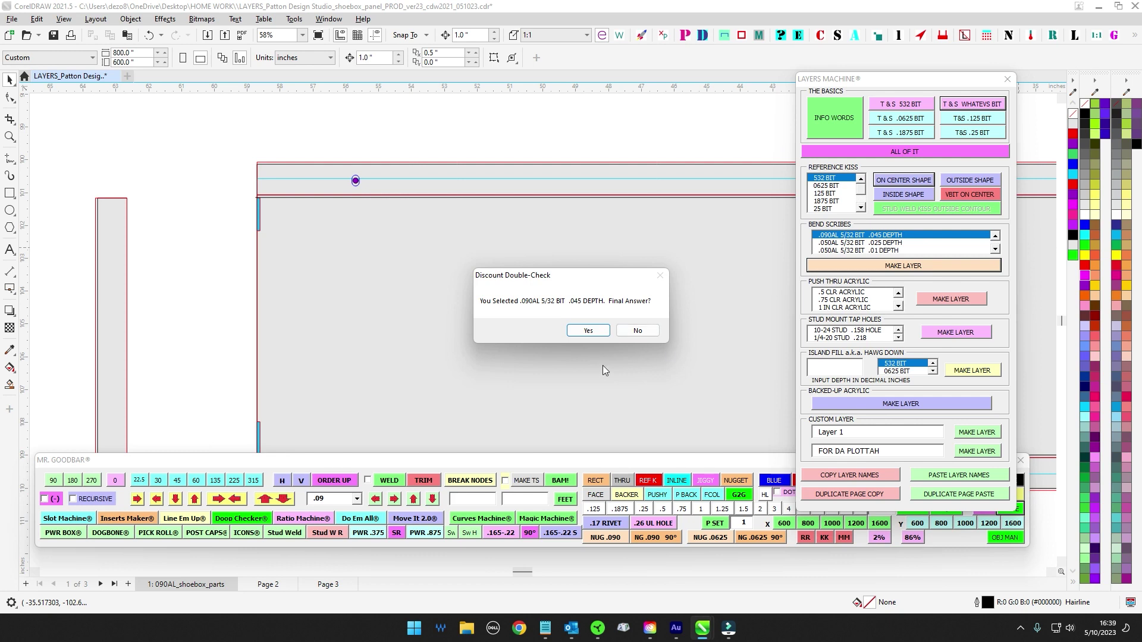
left_click(600, 334)
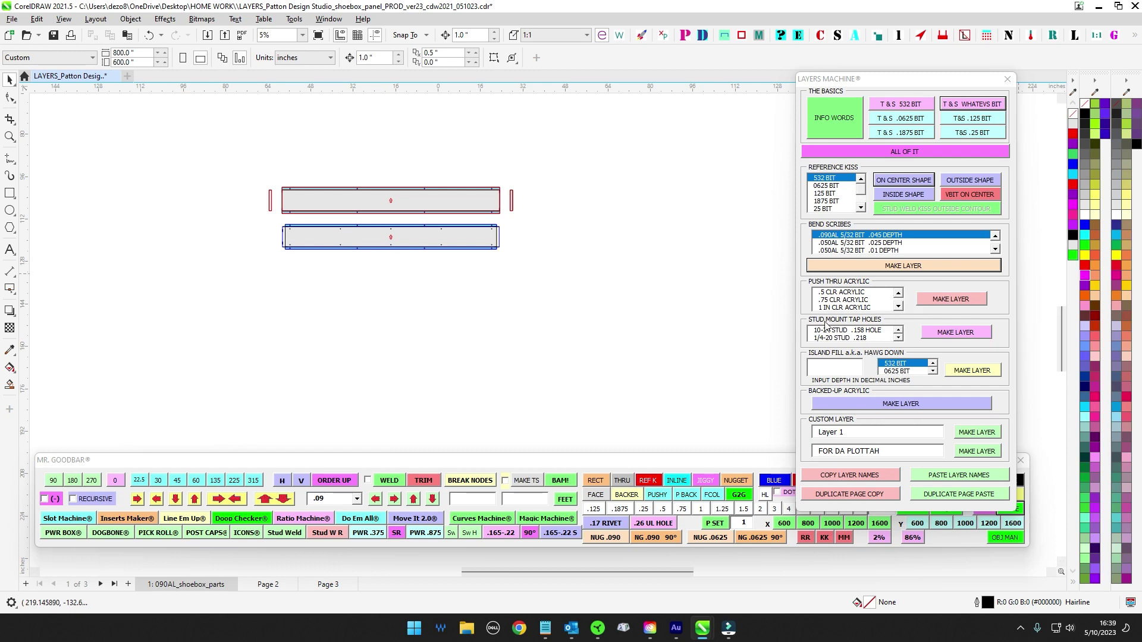
Step: Generate the layers info text for .090" ALUM with quantities as shown and scale it to about 17.3 in wide left of the panels
left_click_drag(861, 80, 427, 1)
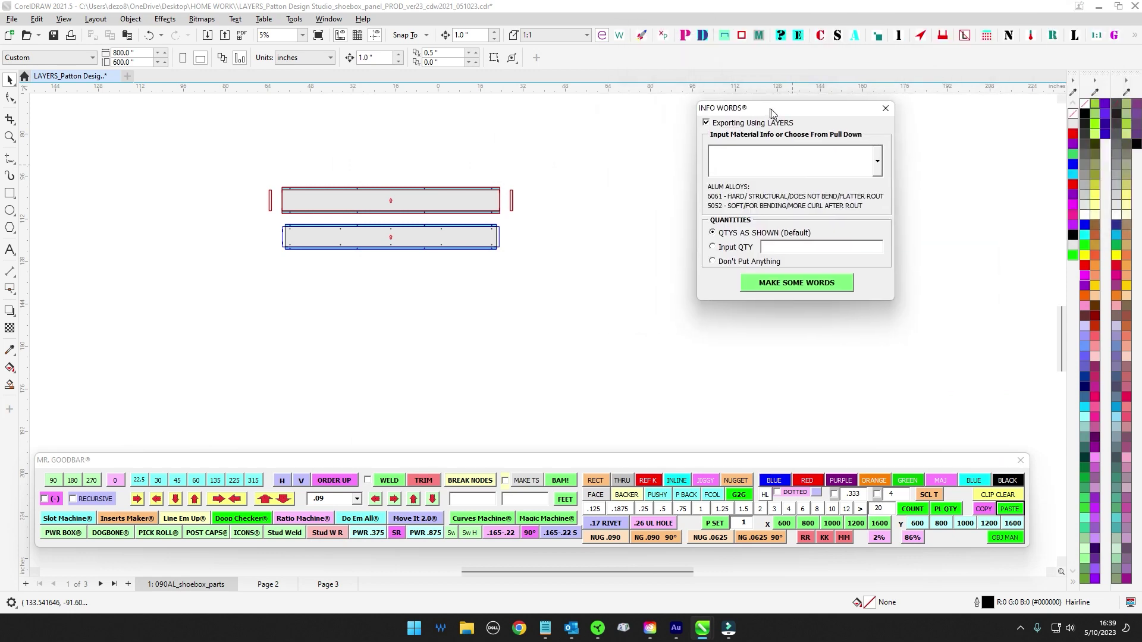
left_click(889, 171)
left_click(769, 189)
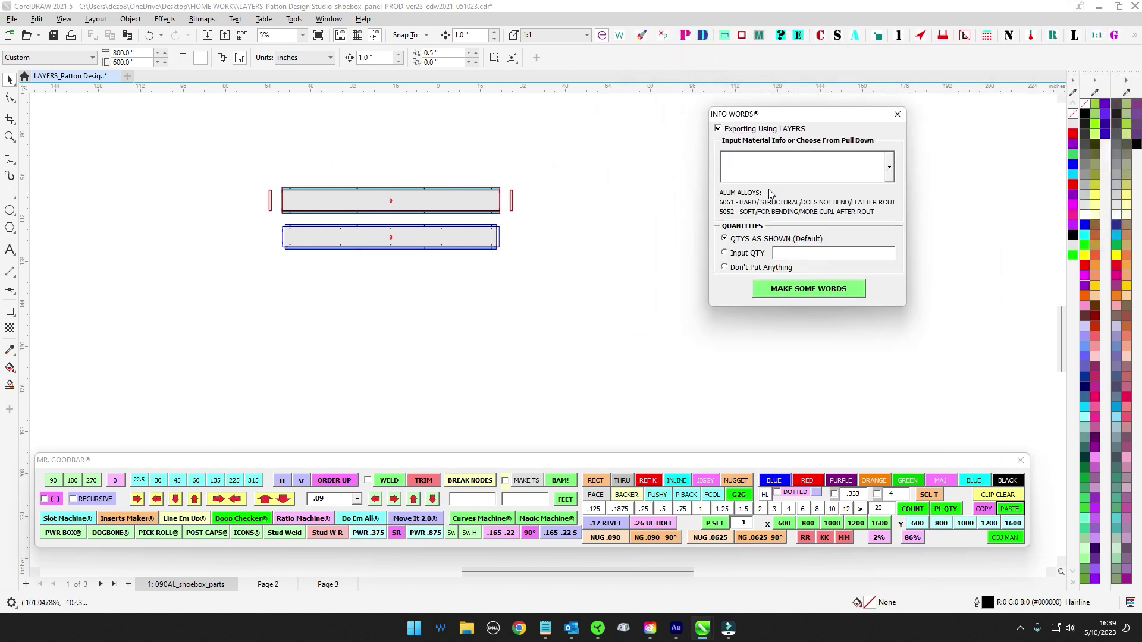
left_click(800, 291)
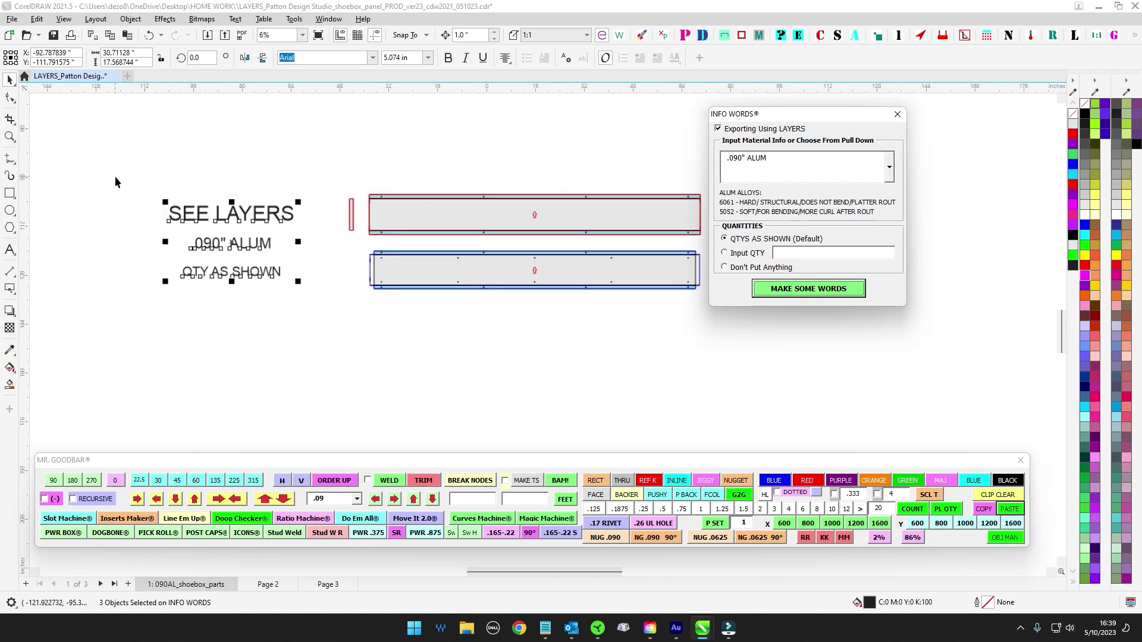
scroll(349, 158, "up", 1)
left_click_drag(311, 232, 326, 292)
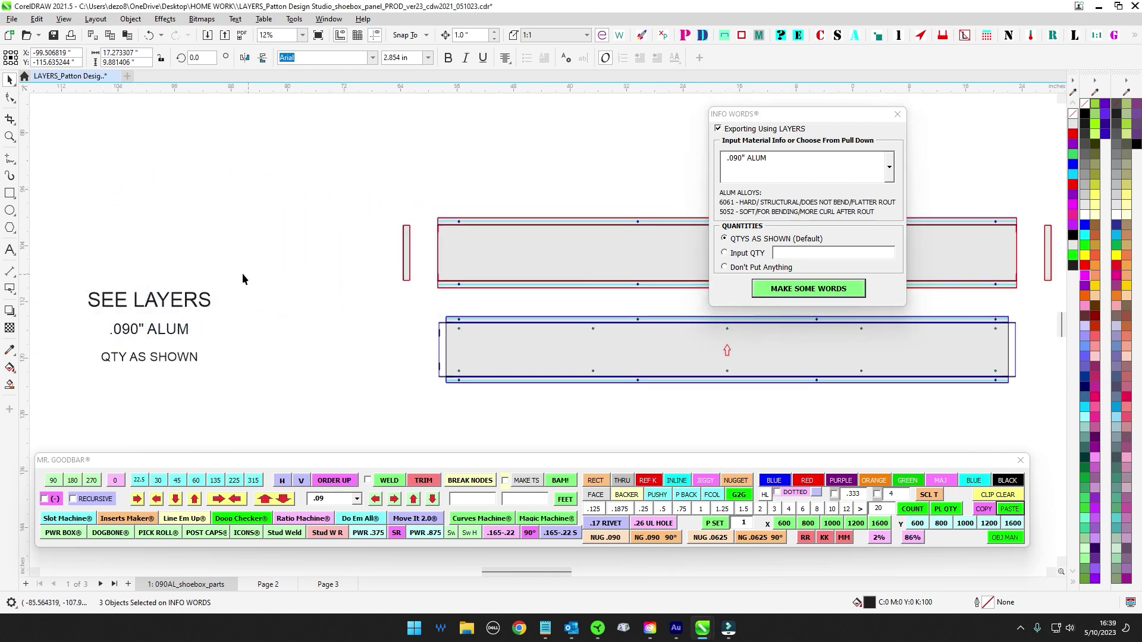
Step: Move the layers info text close to the panels and scale it to about 21.5 in wide
left_click_drag(56, 247, 286, 416)
left_click_drag(154, 331, 302, 301)
left_click(316, 170)
scroll(325, 165, "down", 3)
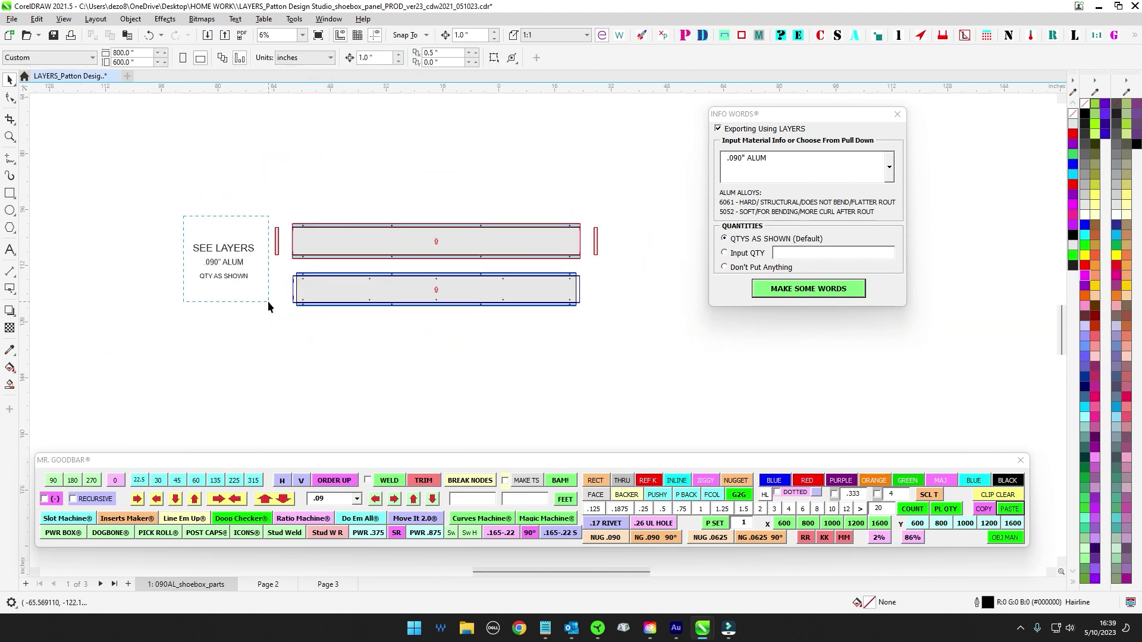
left_click_drag(271, 309, 153, 220)
scroll(239, 235, "up", 2)
mouse_move(217, 259)
left_mouse_down()
mouse_move(232, 157)
mouse_move(125, 149)
mouse_move(220, 265)
left_mouse_up()
scroll(106, 243, "down", 2)
Step: Select all the panel parts together with the info text, and save the document
left_click_drag(98, 191, 568, 327)
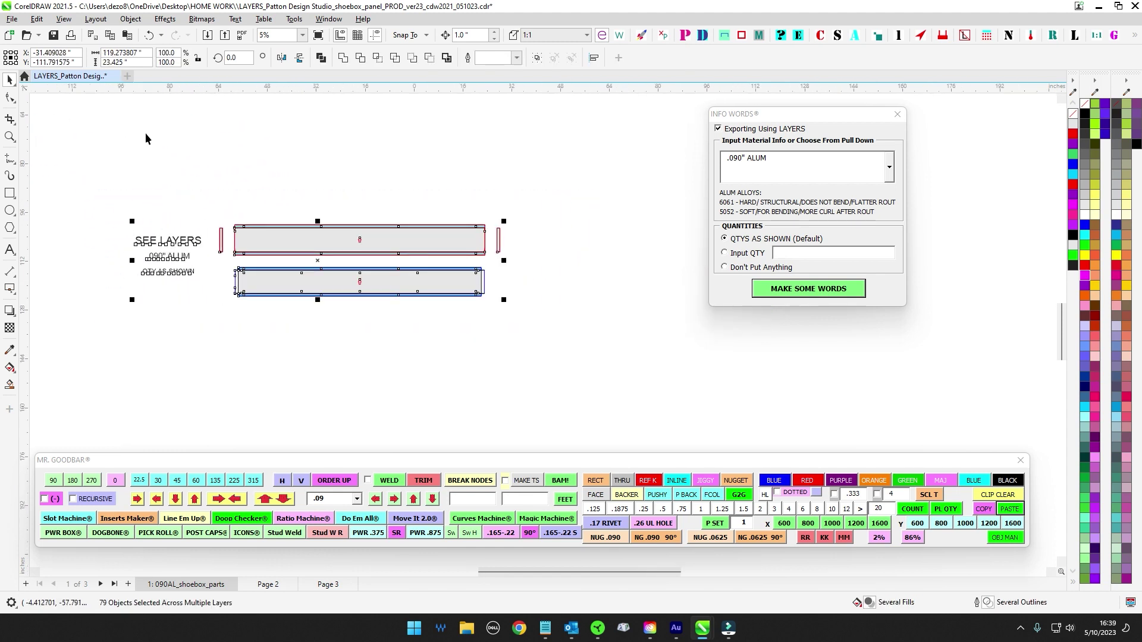
scroll(319, 218, "up", 2)
left_click(317, 164)
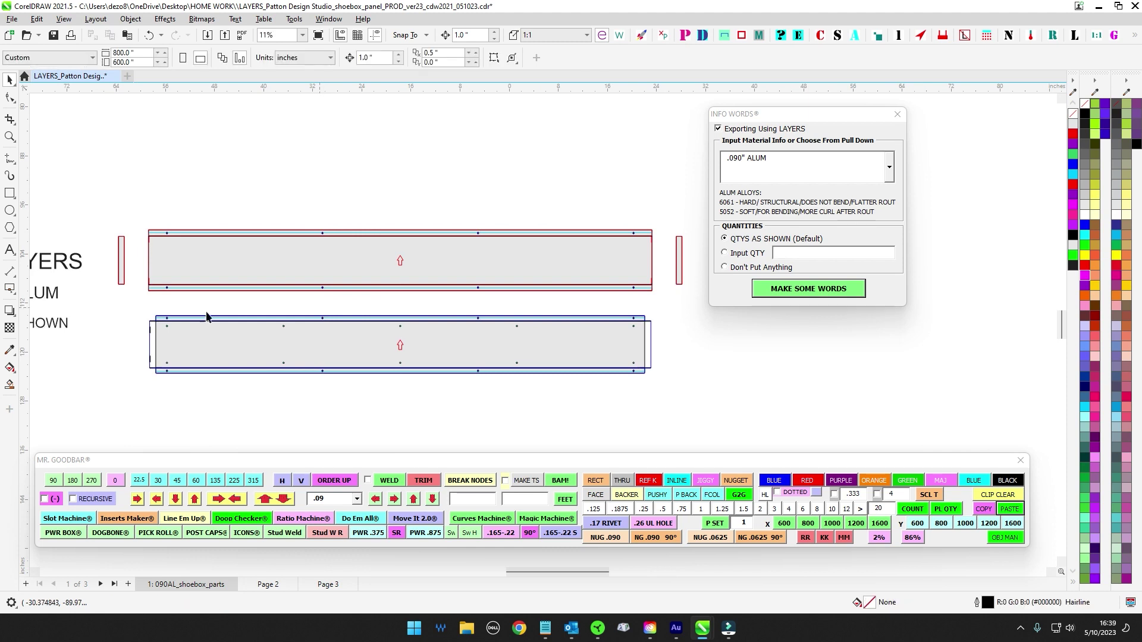
left_click_drag(157, 283, 205, 176)
scroll(363, 331, "down", 4)
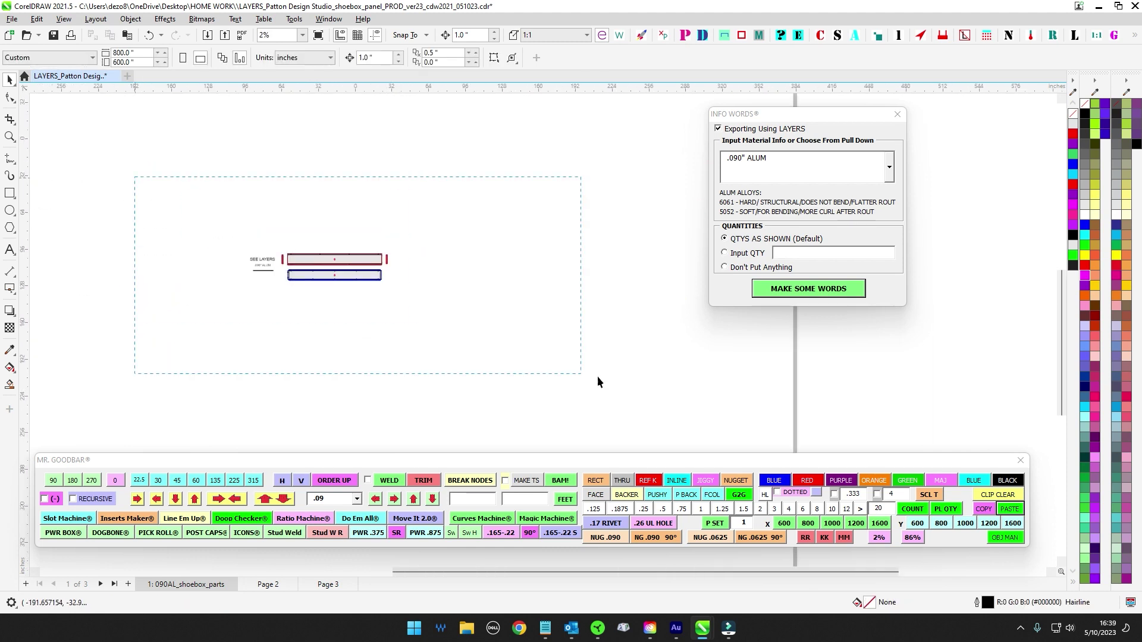
key("ctrl+a")
left_click(54, 36)
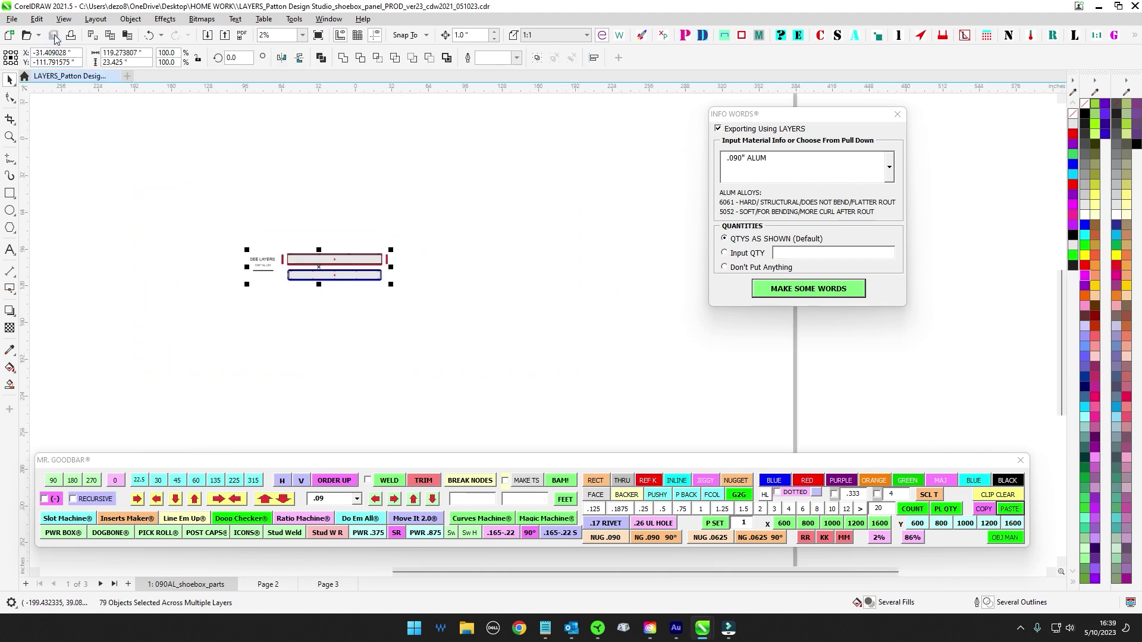
left_click(349, 151)
Step: Put away the INFO WORDS dialog and open the SEND IT tool in clear space beside the panels
left_click_drag(797, 113, 797, 2)
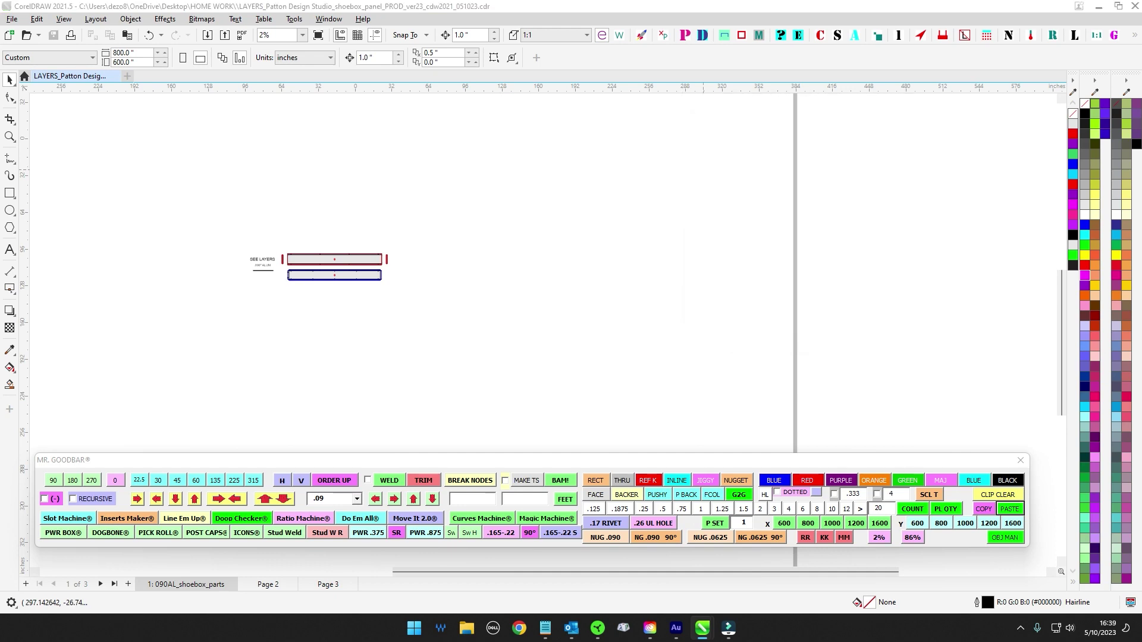
left_click_drag(966, 2, 853, 82)
scroll(262, 255, "down", 1)
scroll(262, 256, "up", 2)
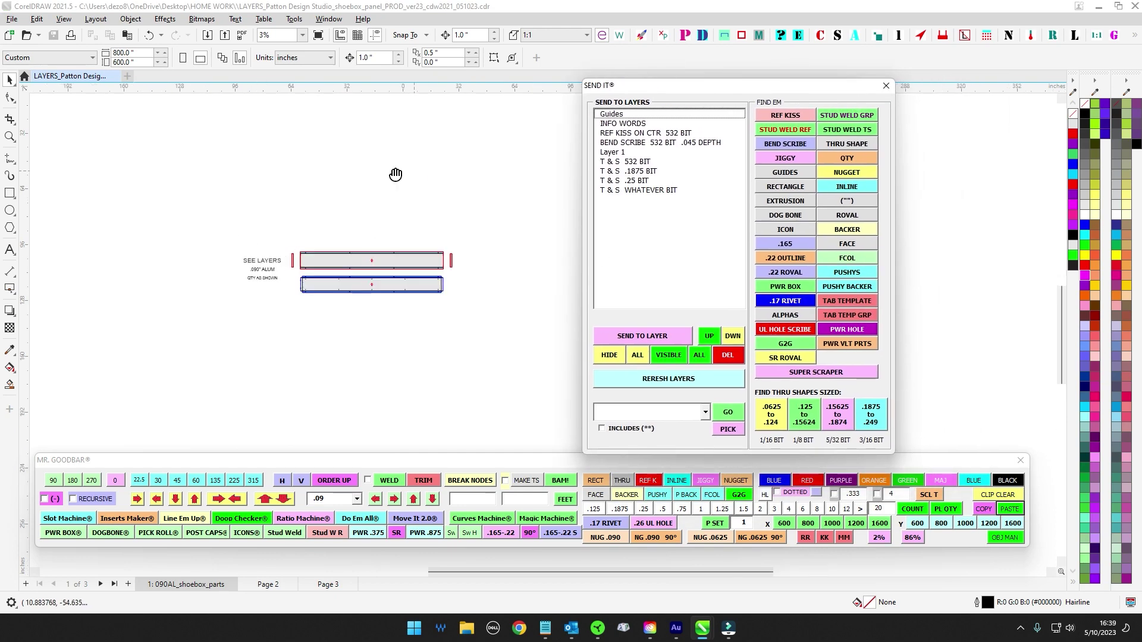
left_click_drag(396, 174, 273, 201)
left_click_drag(649, 87, 621, 106)
left_click_drag(425, 463, 429, 474)
scroll(269, 249, "up", 2)
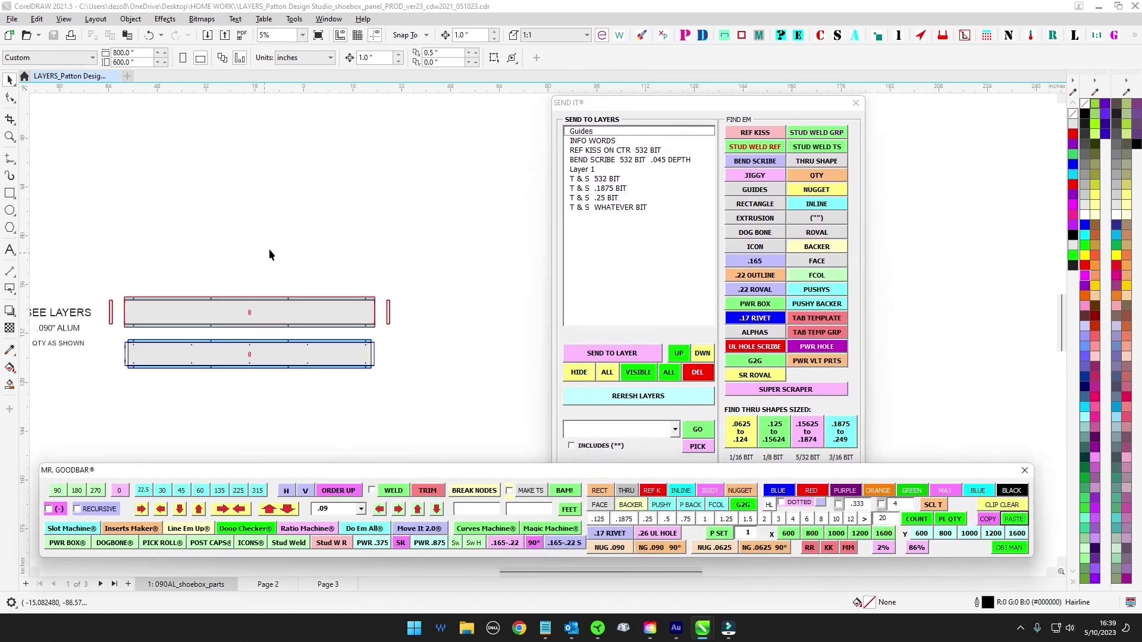
left_click_drag(650, 105, 732, 81)
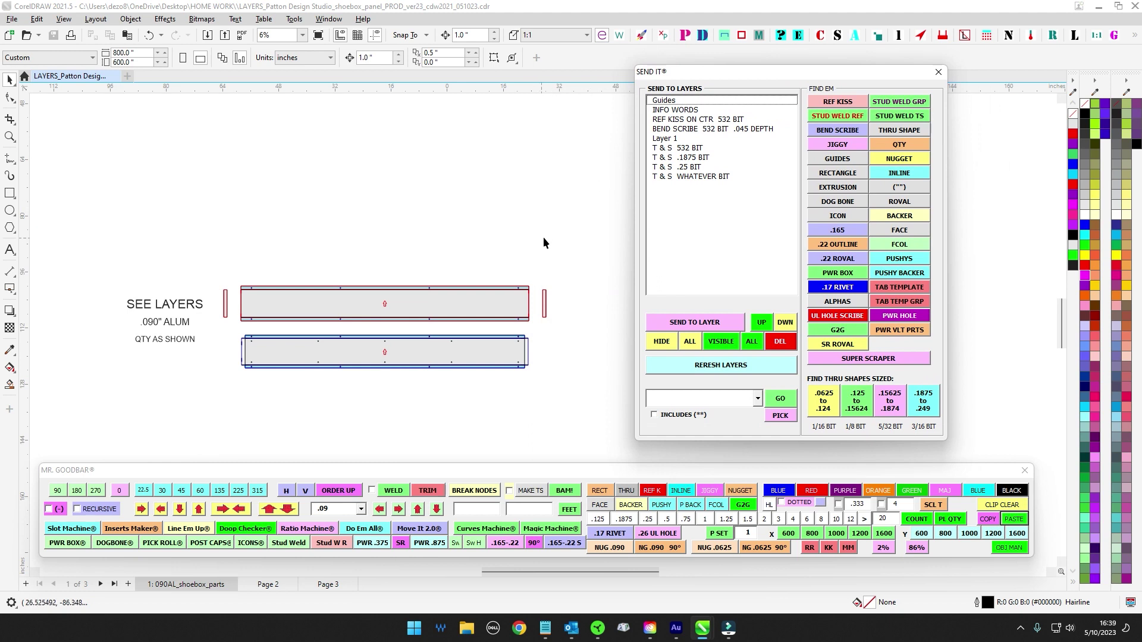
left_click_drag(279, 234, 280, 206)
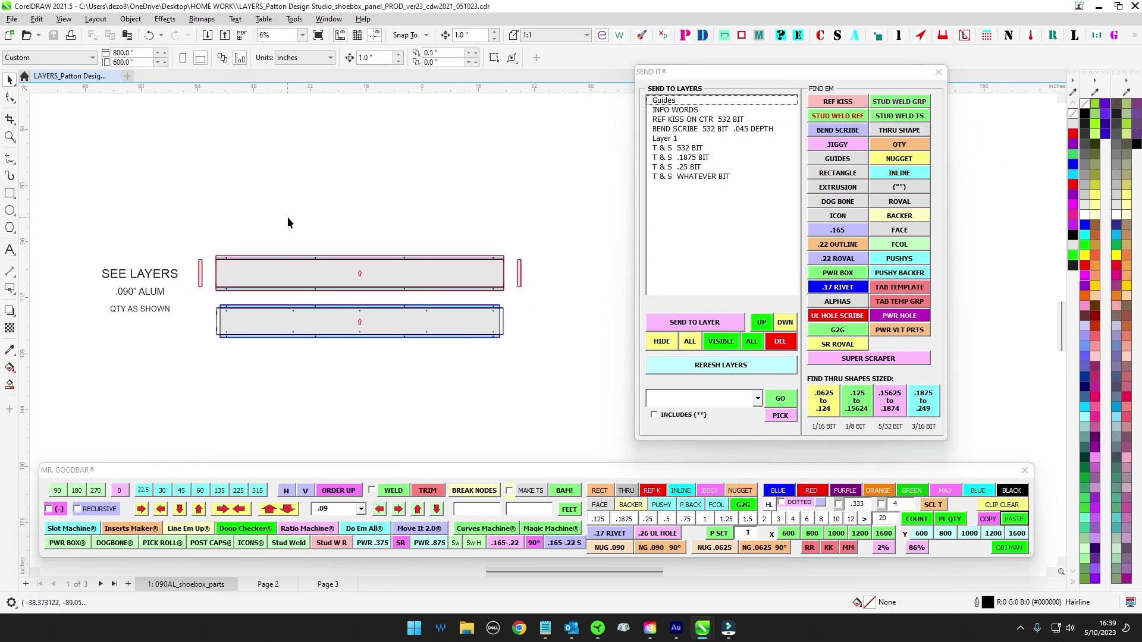
Step: Check which layers in the SEND TO LAYERS list hold the panel parts and the info text
left_click_drag(673, 111, 675, 158)
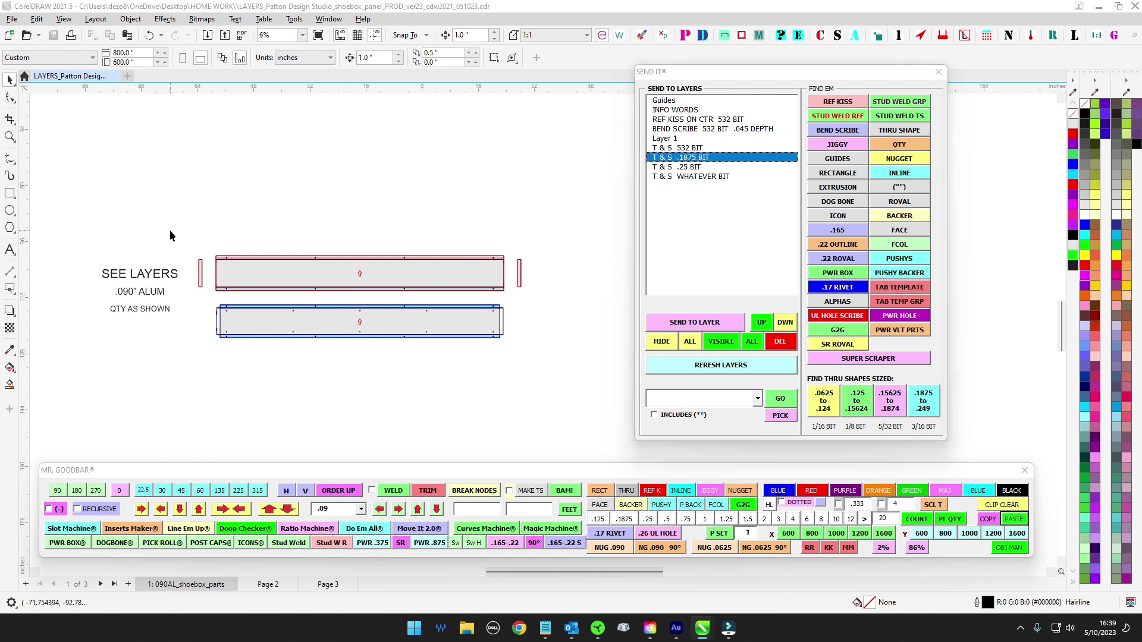
left_click_drag(170, 230, 576, 398)
left_click(667, 139)
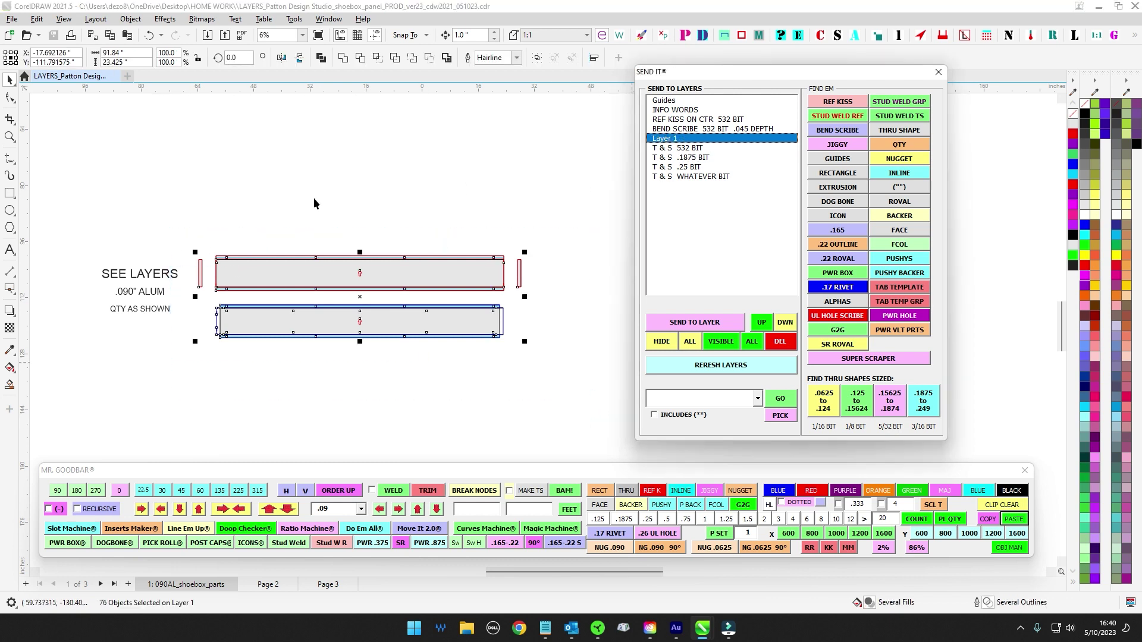
left_click_drag(78, 252, 130, 317)
left_click_drag(187, 352, 188, 353)
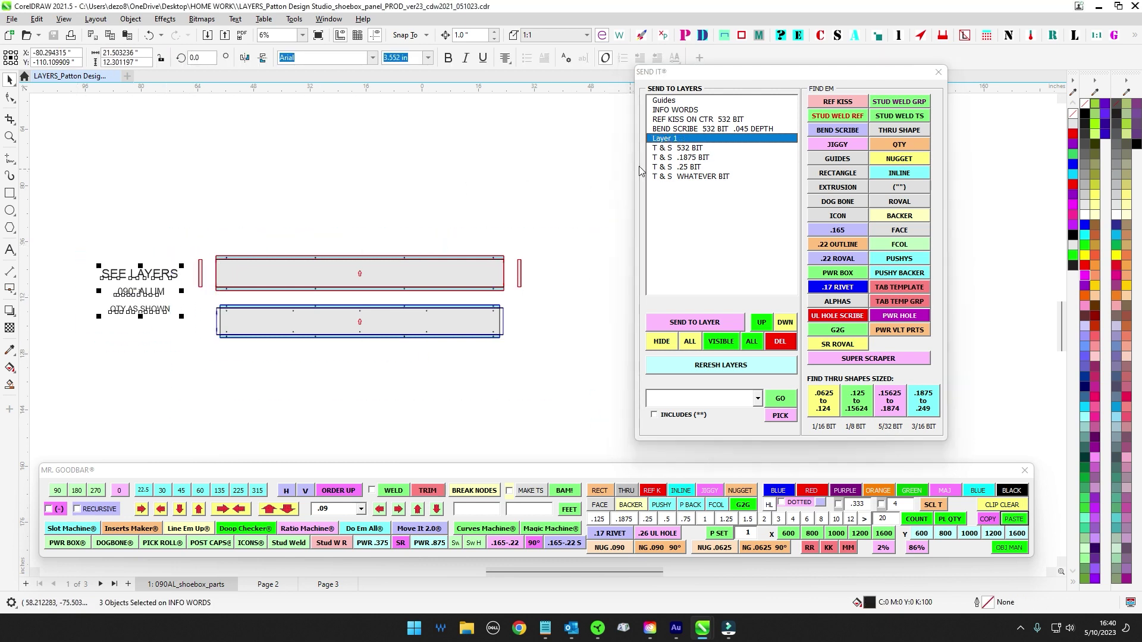
left_click(668, 110)
left_click(461, 146)
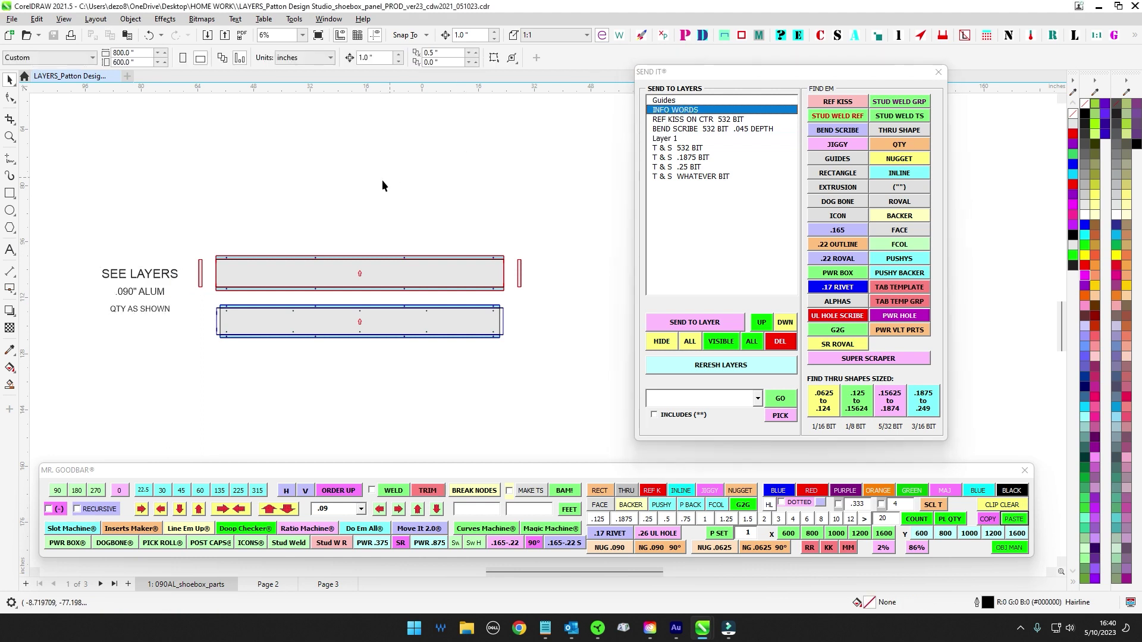
Step: Isolate the construction shapes among the panel parts with SUPER SCRAPER and move them 36 in straight down
left_click_drag(272, 183, 178, 132)
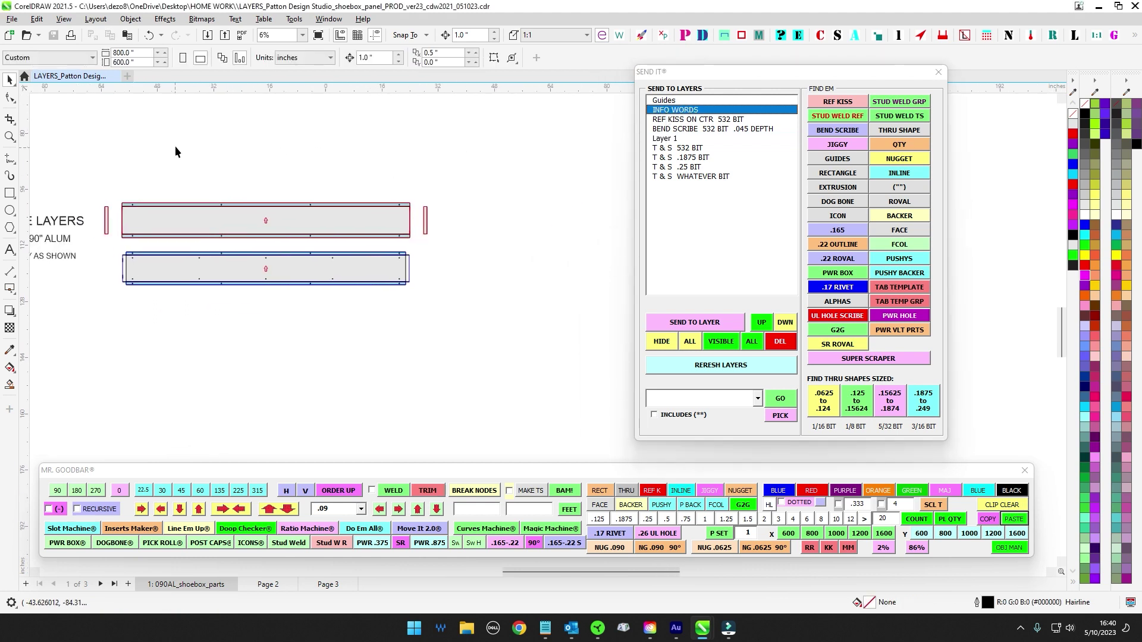
left_click_drag(97, 183, 507, 391)
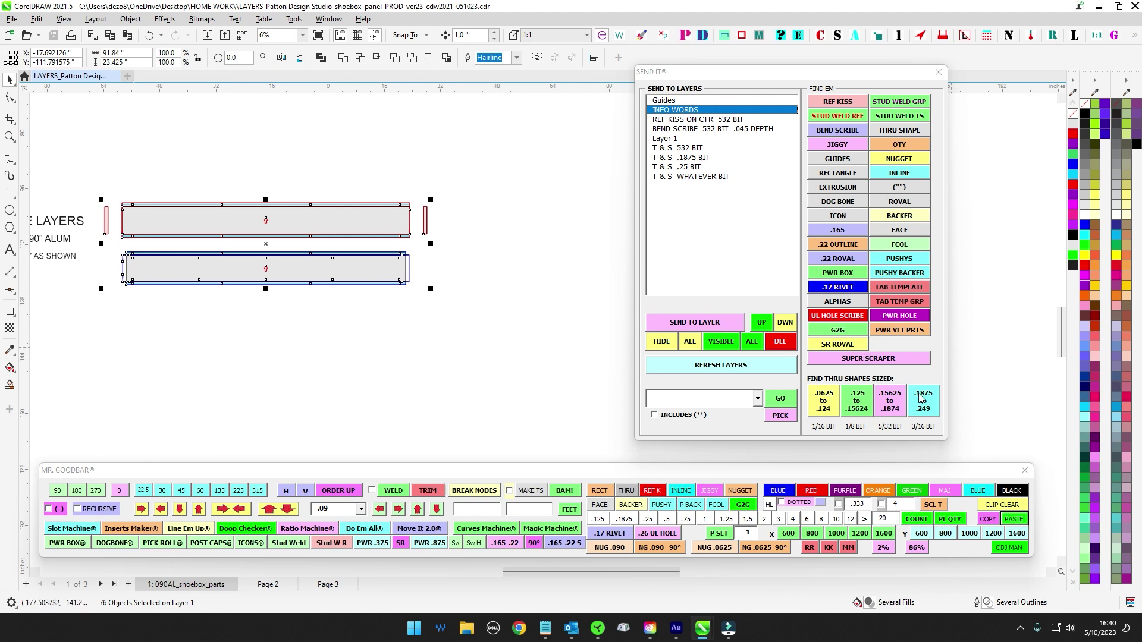
mouse_move(887, 70)
left_mouse_down()
mouse_move(806, 19)
mouse_move(900, 61)
left_mouse_up()
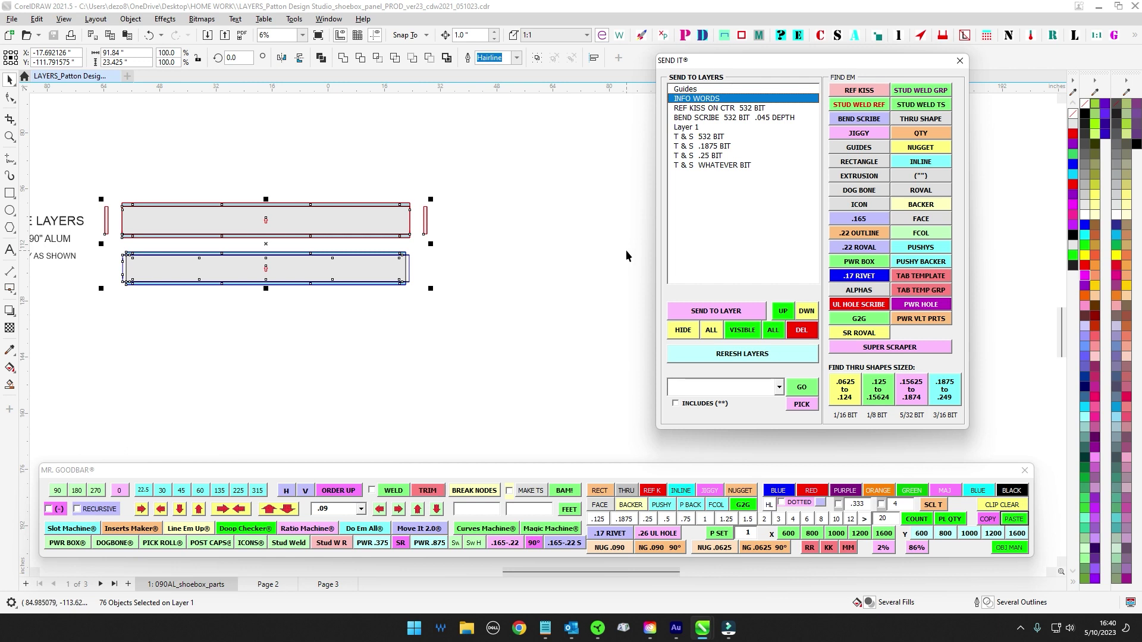
left_click(906, 349)
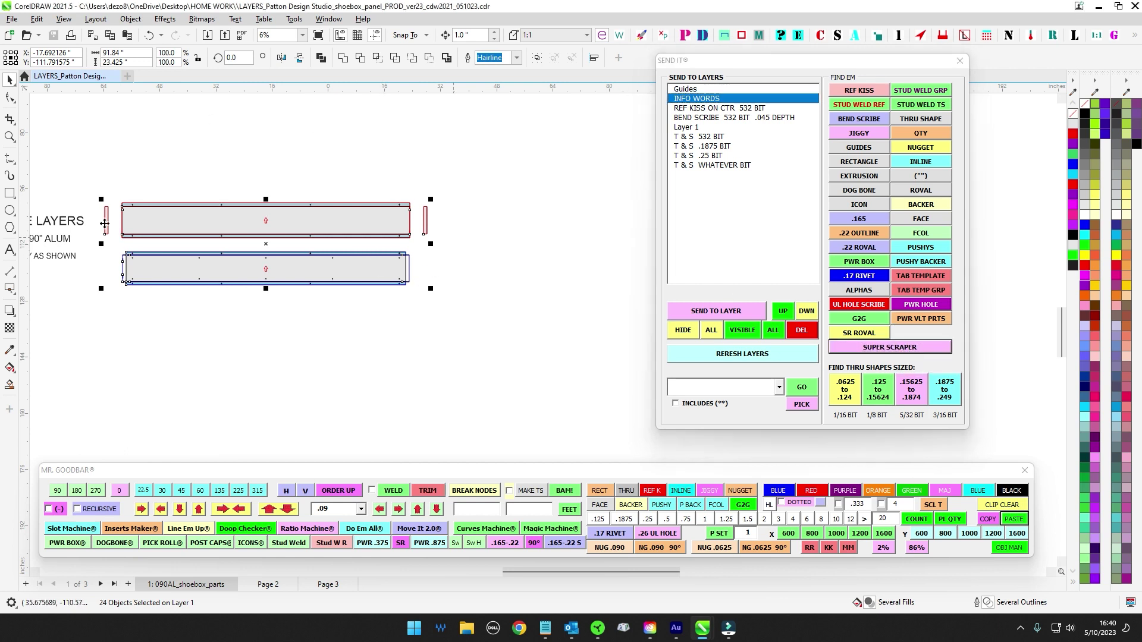
scroll(301, 298, "down", 1)
left_click_drag(456, 320, 491, 249)
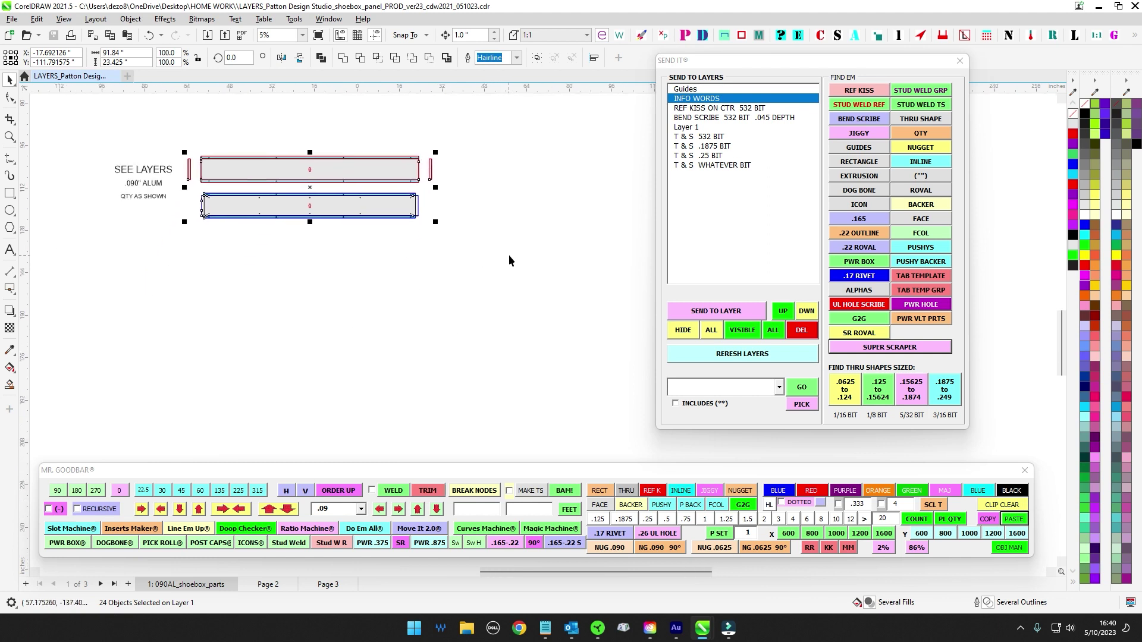
key("ctrl+d")
key("shift+Down")
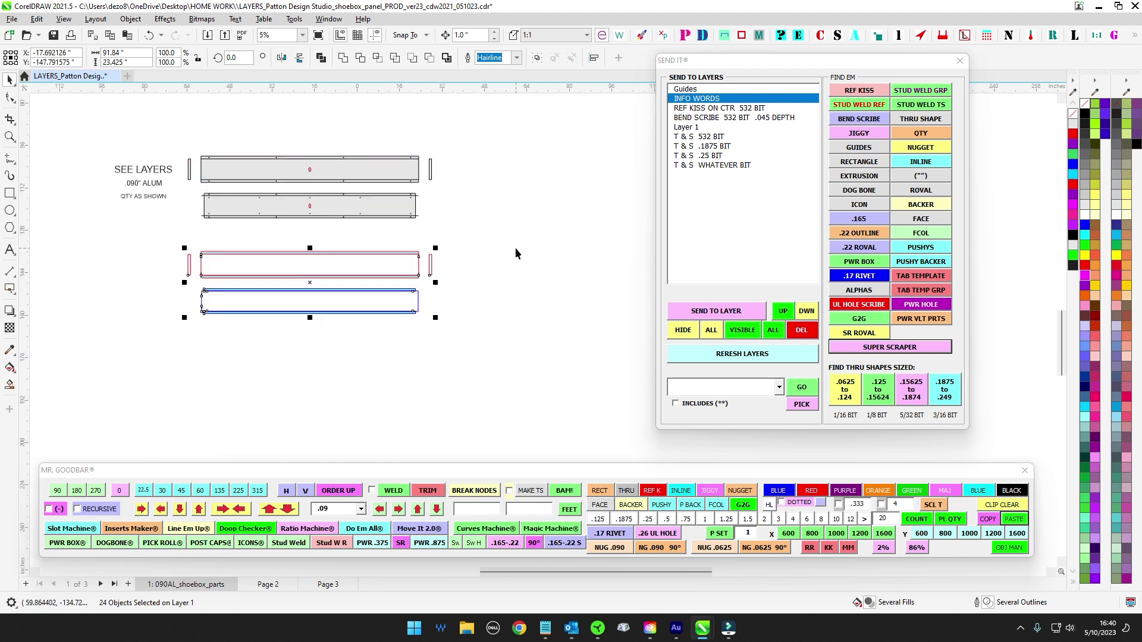
Step: Nudge the cyan bend rectangle up off the red outline and inspect the other shapes scraped off the panels
left_click(527, 310)
scroll(234, 186, "up", 1)
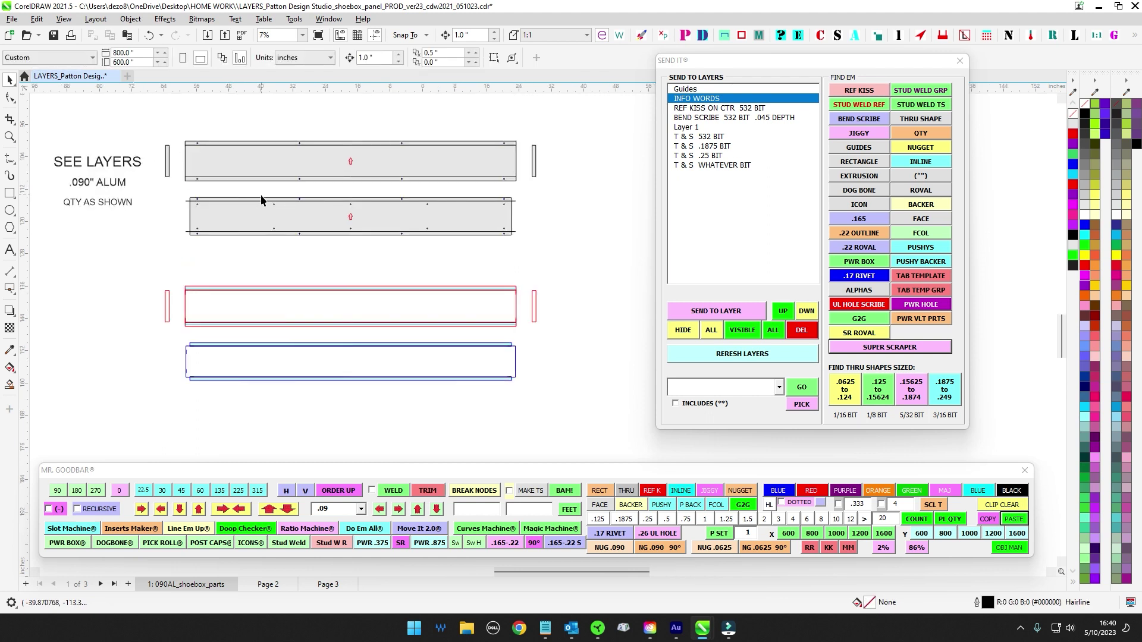
left_click_drag(282, 272, 286, 249)
scroll(527, 273, "up", 6)
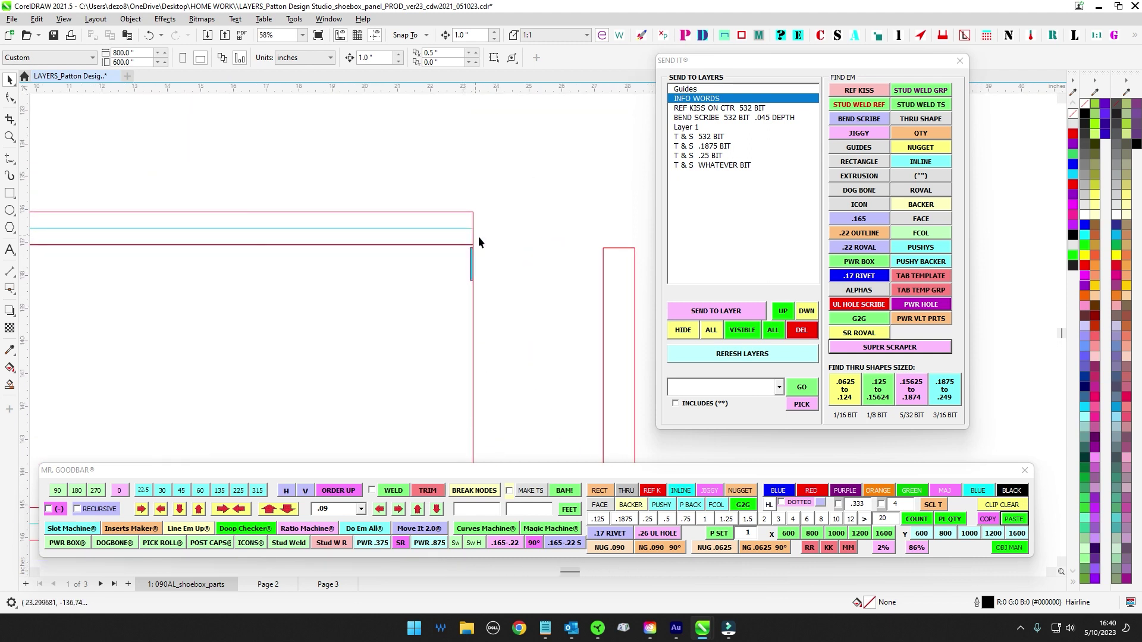
left_click(463, 229)
key("Up")
key("Up")
key("Down")
left_click(534, 287)
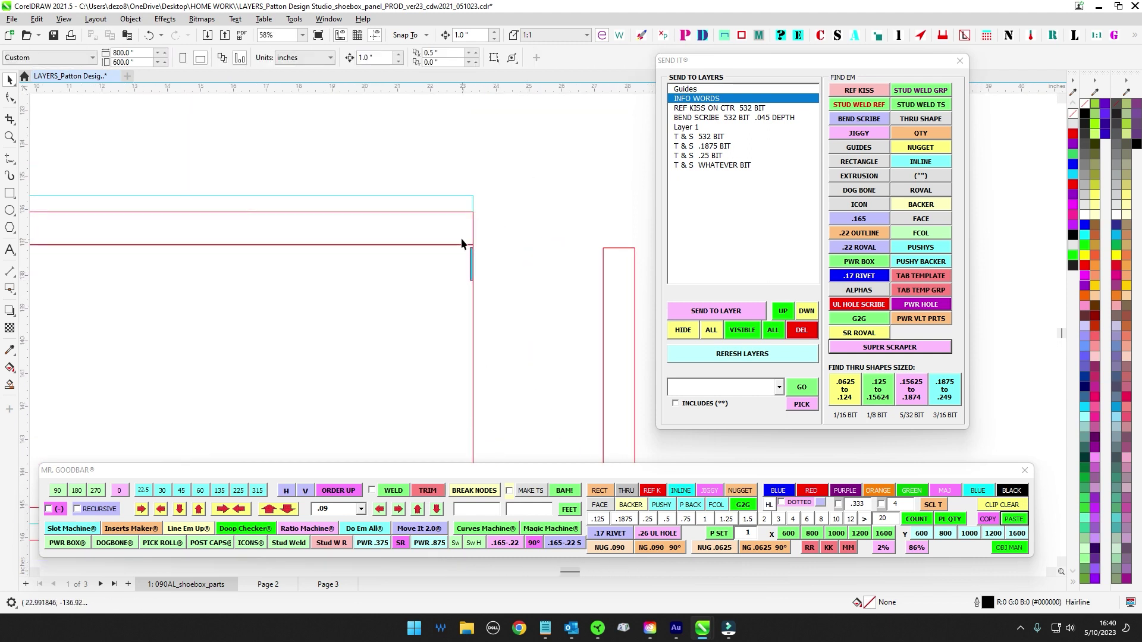
left_click(472, 256)
key("Left")
key("Right")
scroll(489, 242, "down", 3)
left_click_drag(525, 263, 569, 172)
scroll(571, 168, "up", 1)
left_click(599, 279)
scroll(527, 310, "up", 3)
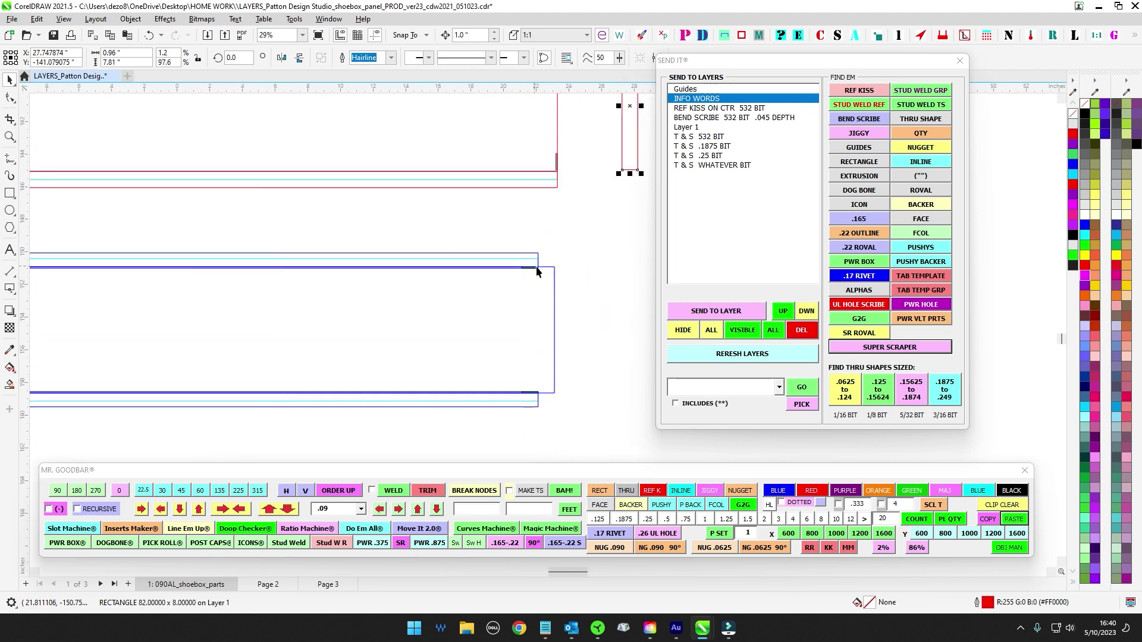
scroll(518, 280, "down", 5)
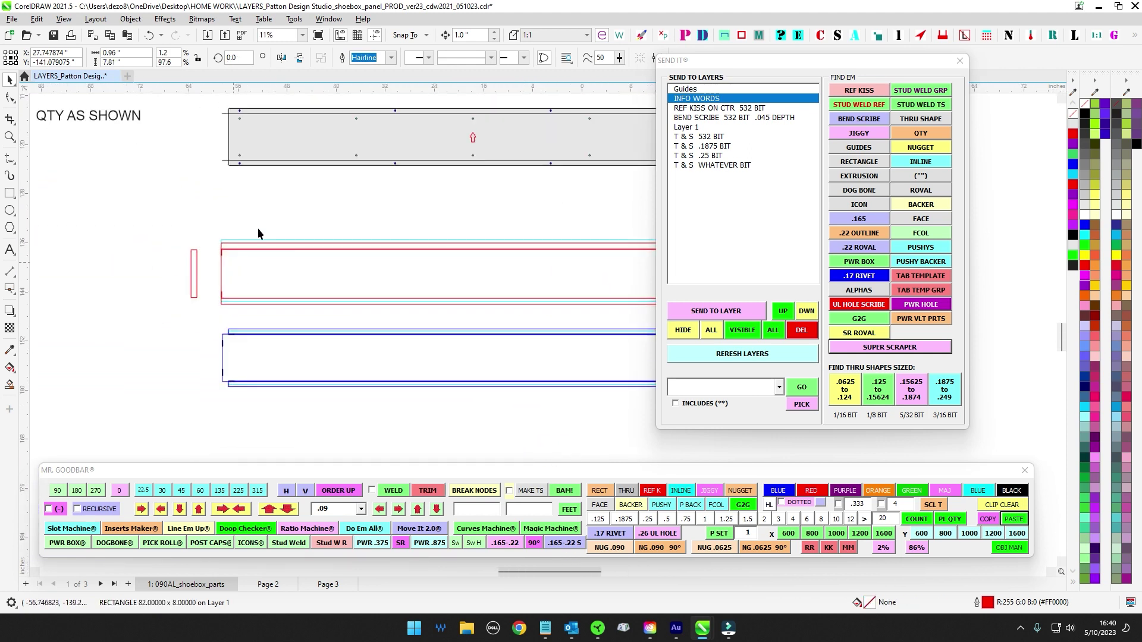
Step: Try deleting the gray through shapes of the upper and lower panels, undoing each deletion
scroll(196, 265, "up", 4)
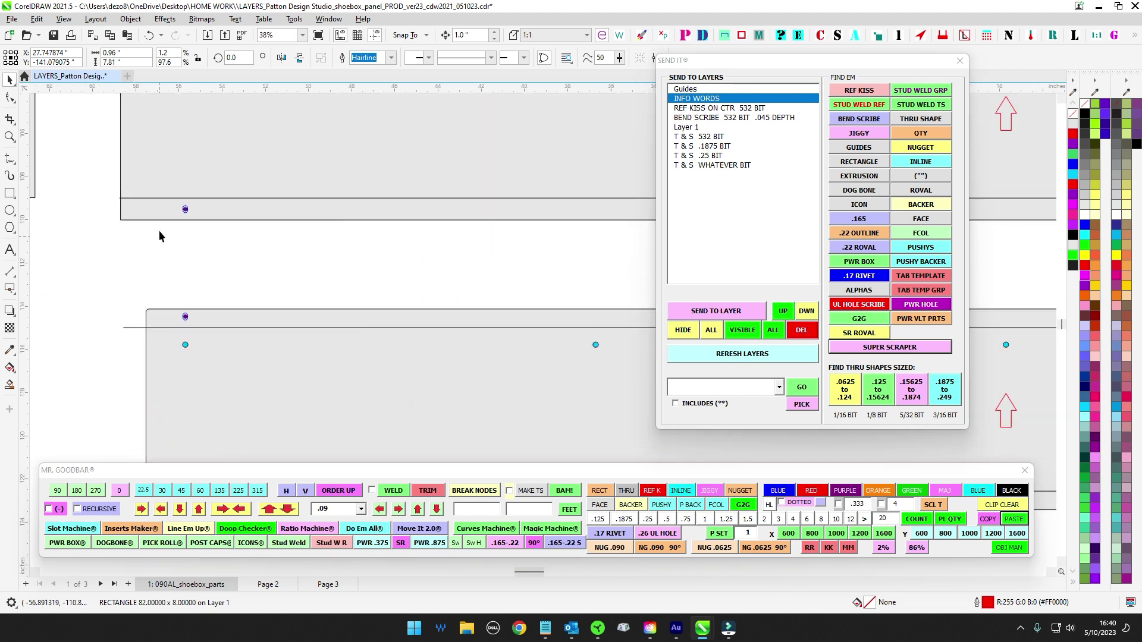
left_click(155, 209)
scroll(219, 287, "down", 3)
key("Delete")
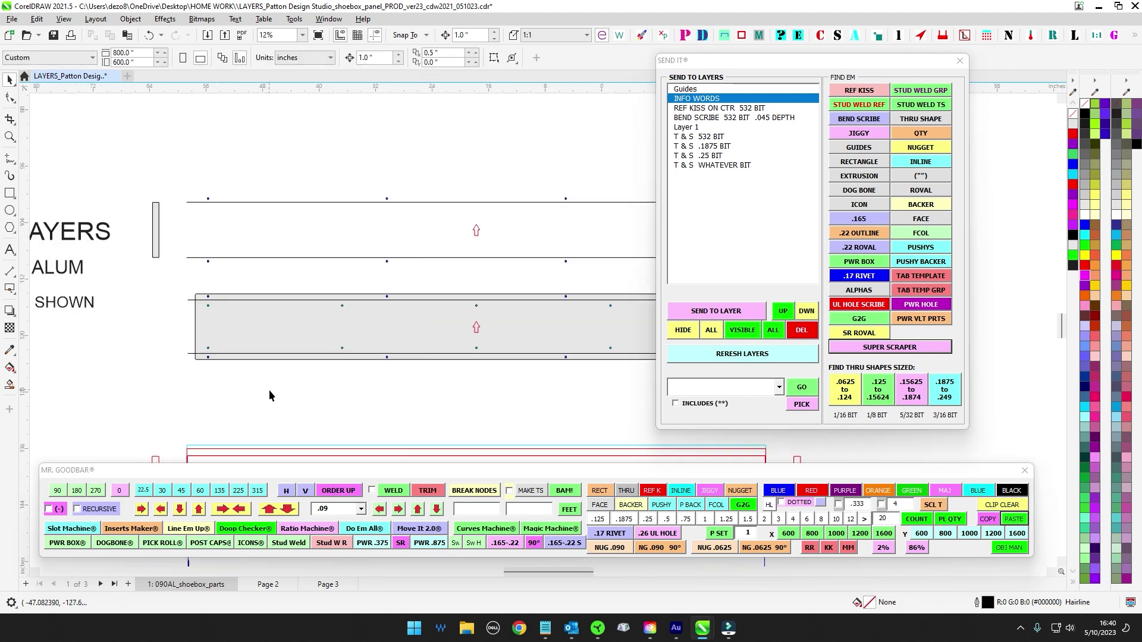
key("ctrl+z")
left_click_drag(264, 381, 195, 349)
left_click(194, 348)
left_click(199, 315)
key("Delete")
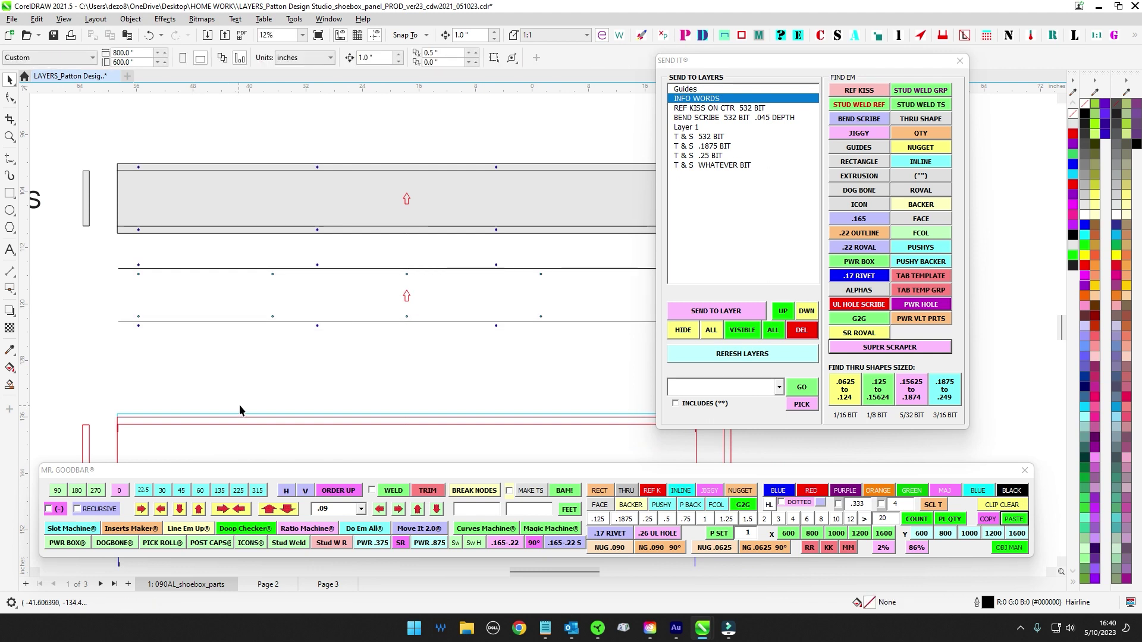
key("ctrl+z")
Step: Examine the through shapes of the lower panel and the narrow end strip by selecting each one
left_click(239, 406)
left_click(195, 325)
scroll(218, 177, "down", 2)
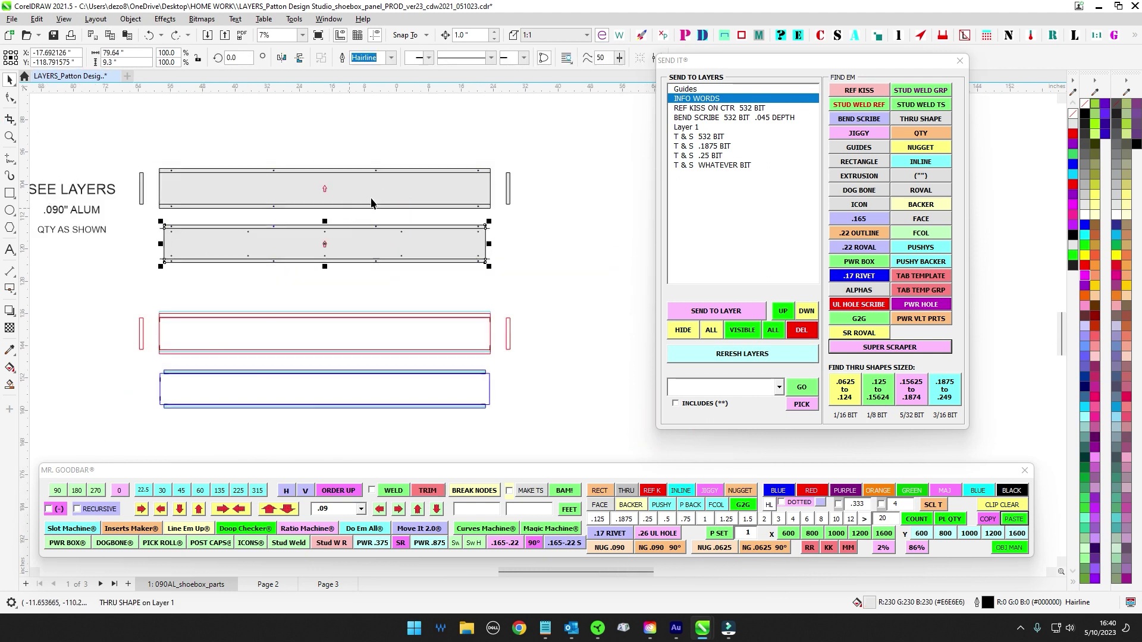
scroll(559, 176, "up", 4)
left_click(421, 179)
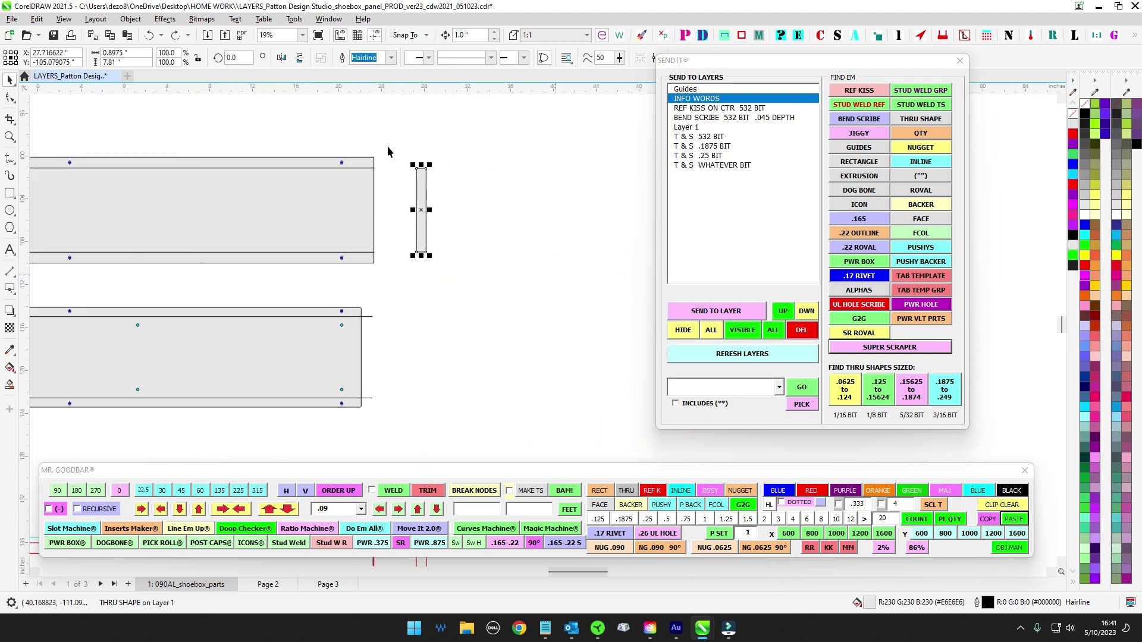
scroll(476, 216, "down", 2)
left_click(526, 293)
Step: Delete all the scraped red, blue and cyan shapes below the panels and save the document
scroll(526, 293, "down", 3)
left_click_drag(527, 324, 521, 202)
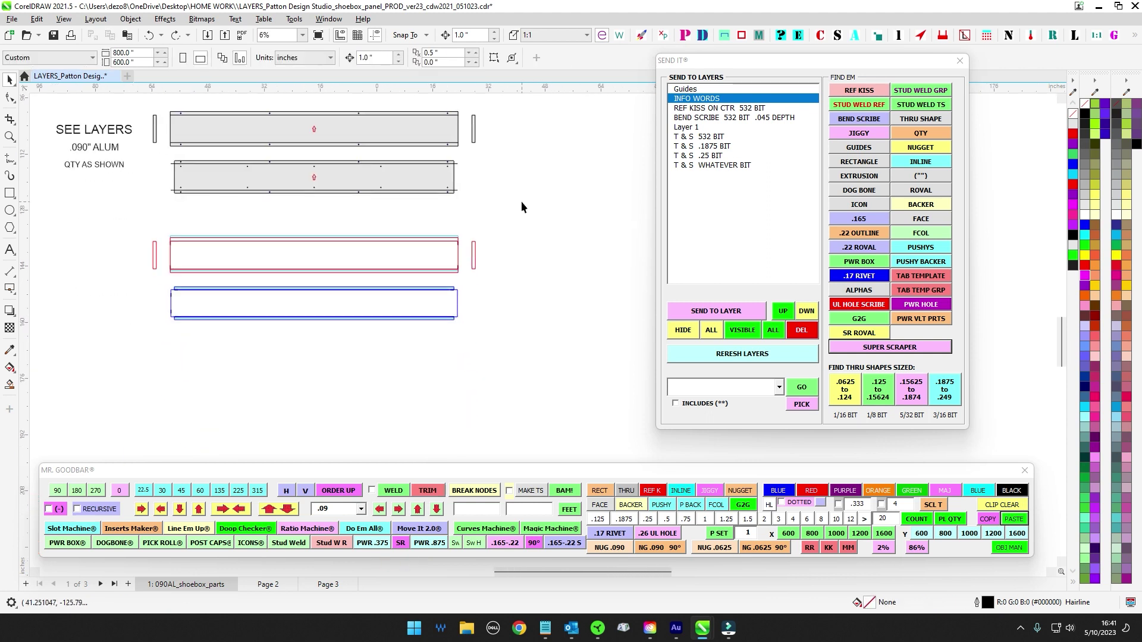
left_click_drag(587, 357, 605, 355)
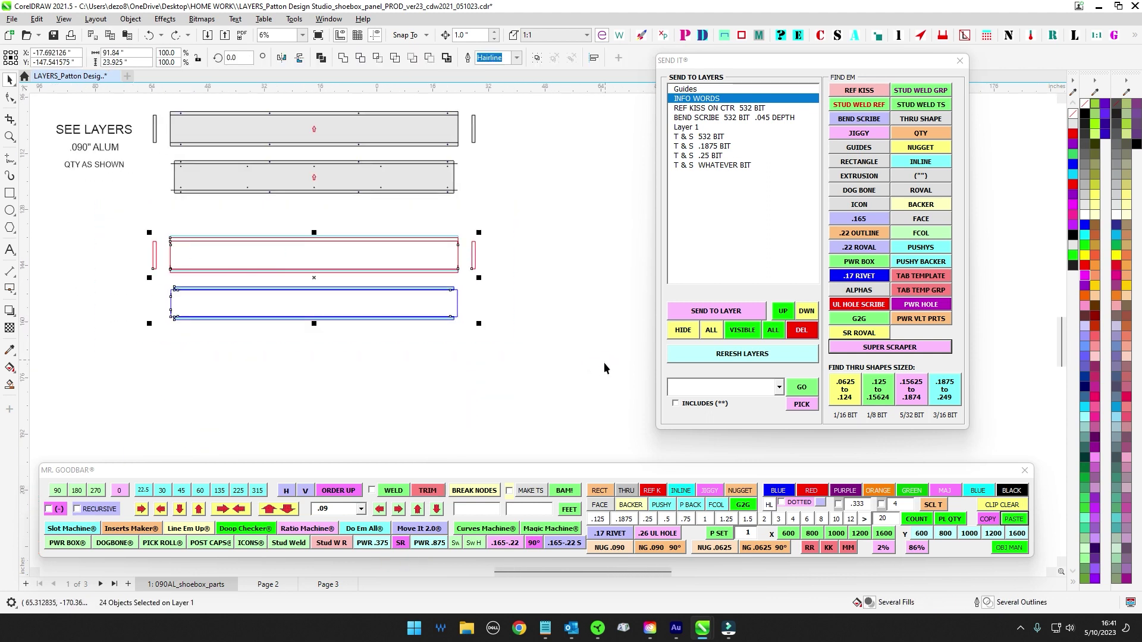
key("Delete")
key("ctrl+s")
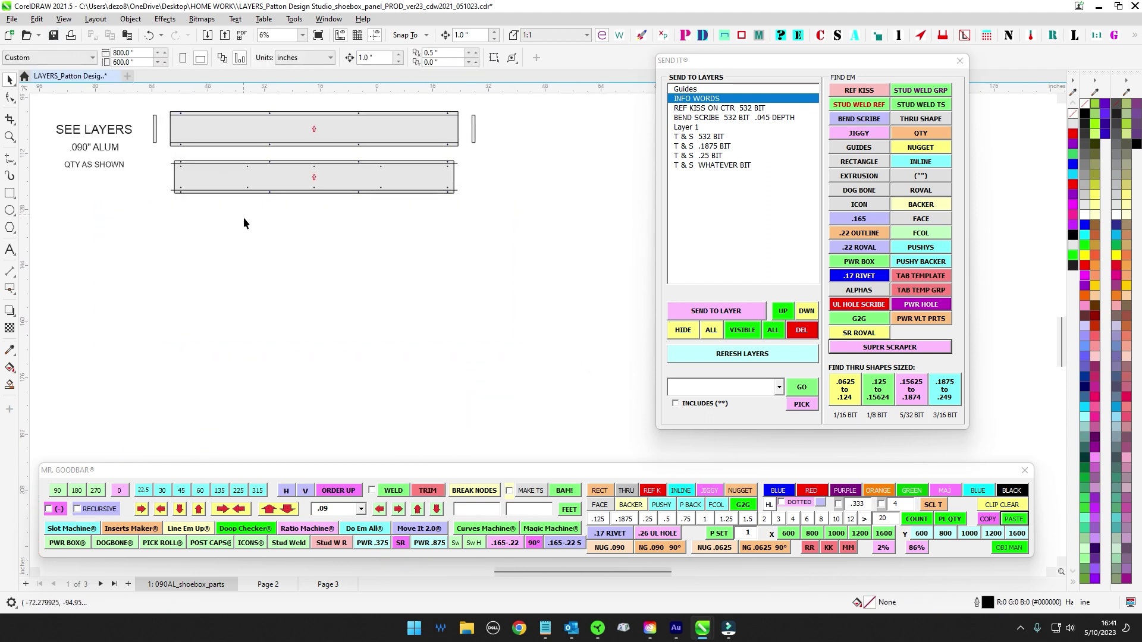
Step: Try nudging the .22 roval up off the purple hole at the lower panel's upper corner, undoing the move
left_click_drag(282, 247, 287, 274)
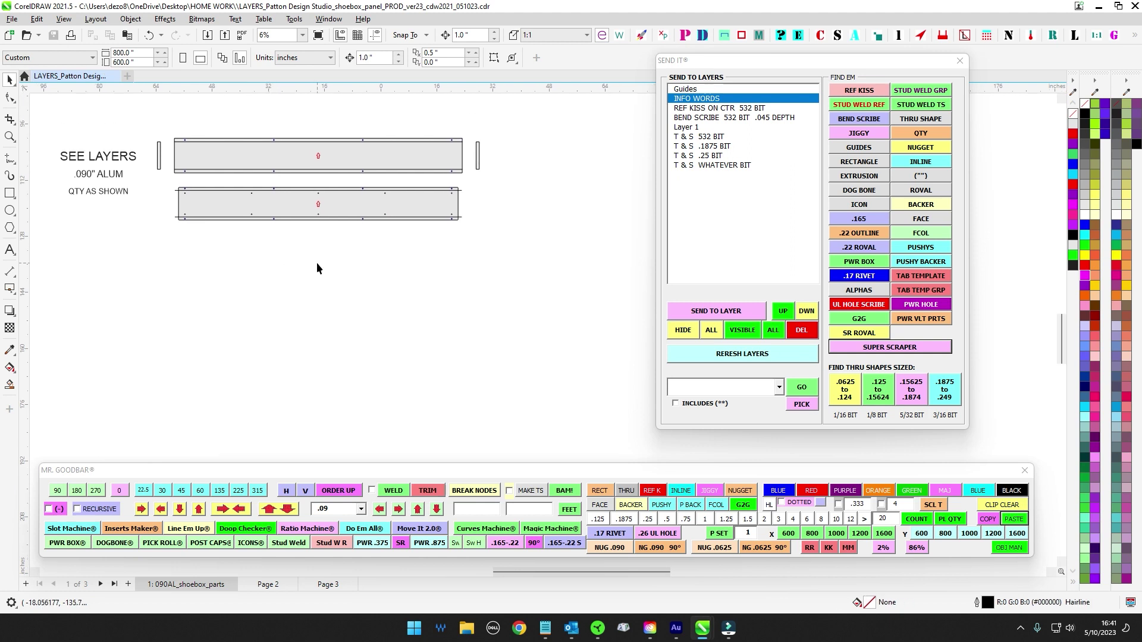
scroll(364, 298, "up", 10)
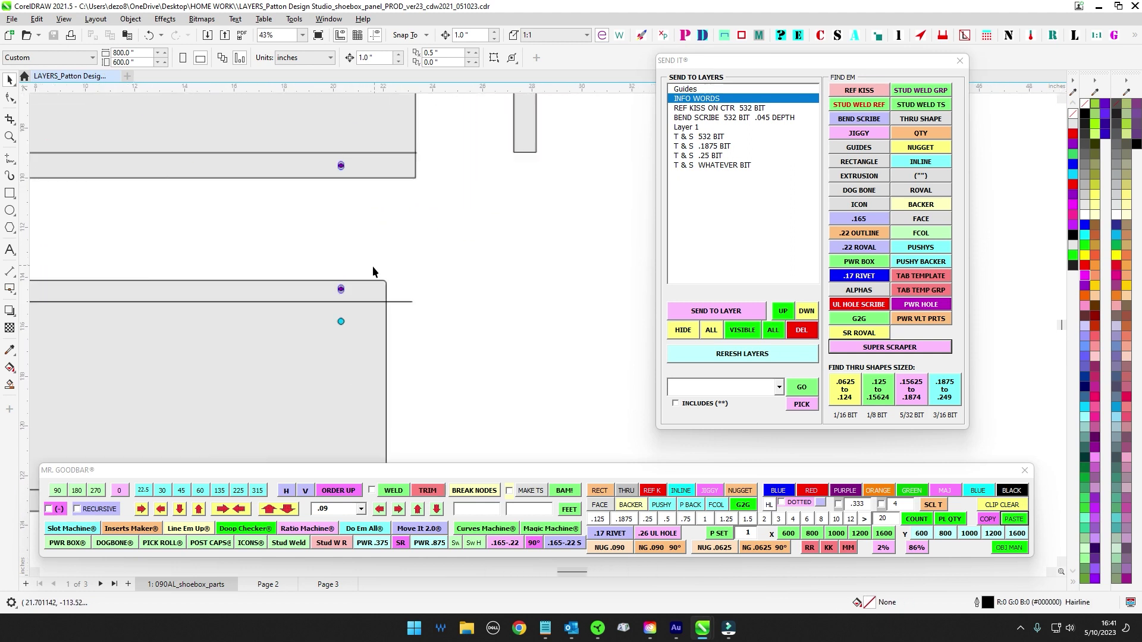
scroll(408, 265, "up", 2)
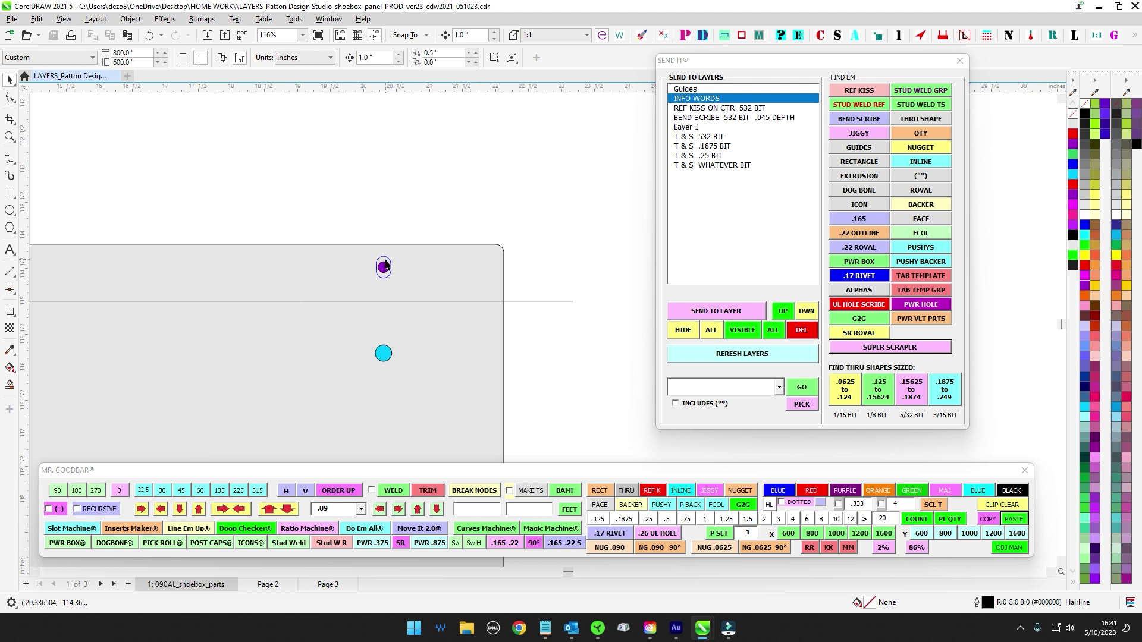
left_click(385, 257)
key("Up")
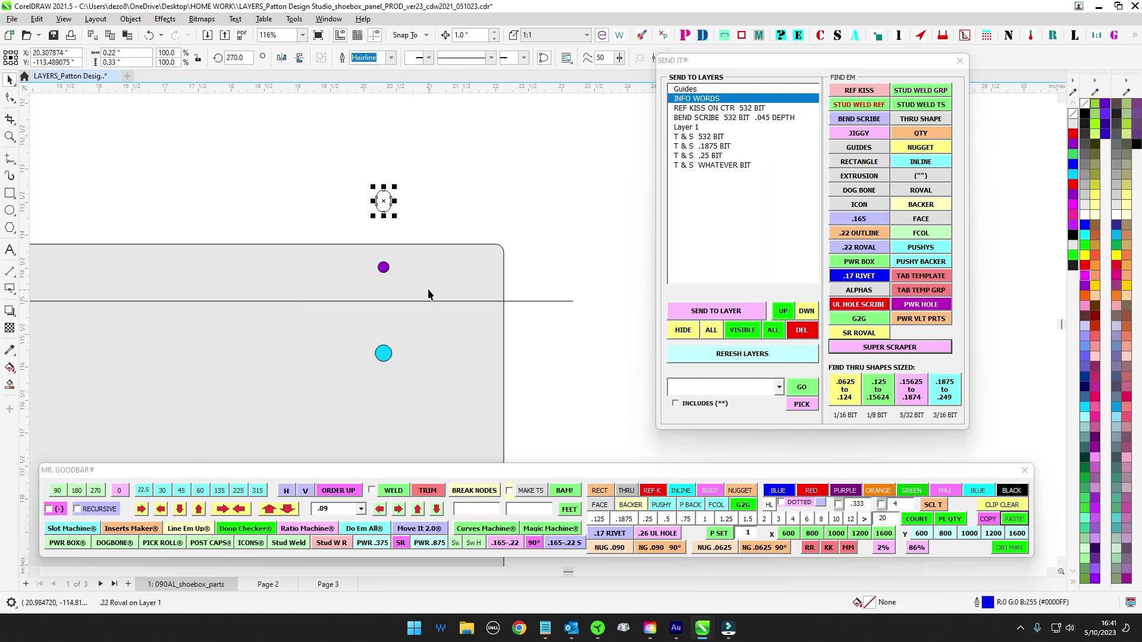
key("ctrl+z")
left_click(420, 229)
left_click(420, 286)
key("ctrl+z")
left_click(466, 196)
scroll(462, 198, "down", 4)
left_click(414, 196)
scroll(452, 193, "down", 7)
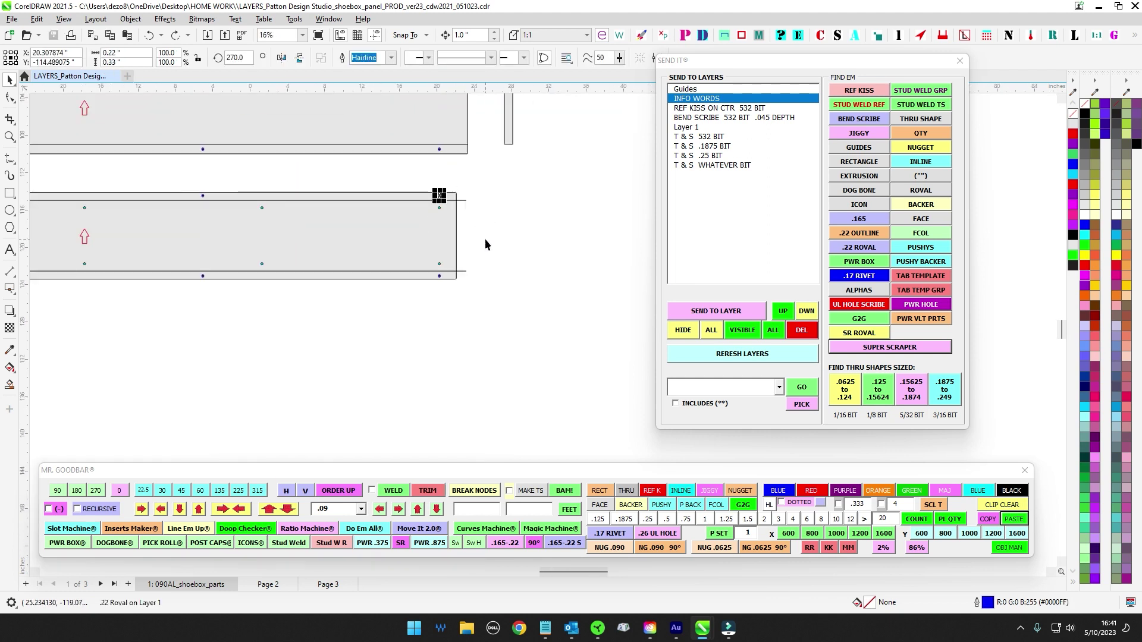
left_click(550, 285)
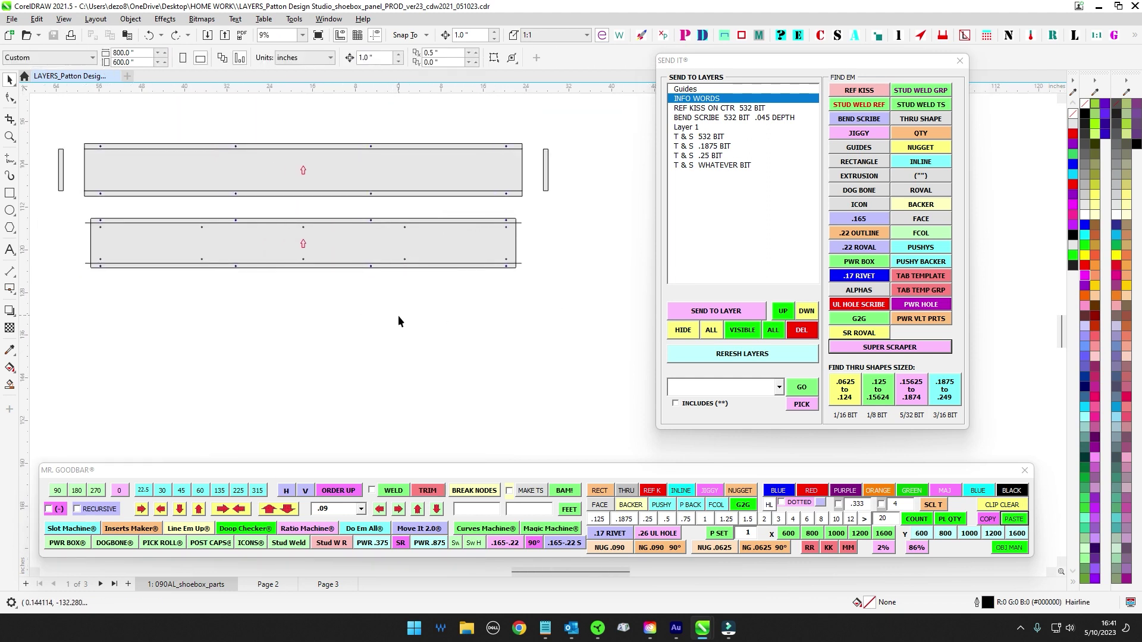
Step: Find all purple .165 holes on the upper panel, pull them off the panel and delete them
scroll(114, 152, "up", 5)
scroll(106, 146, "down", 5)
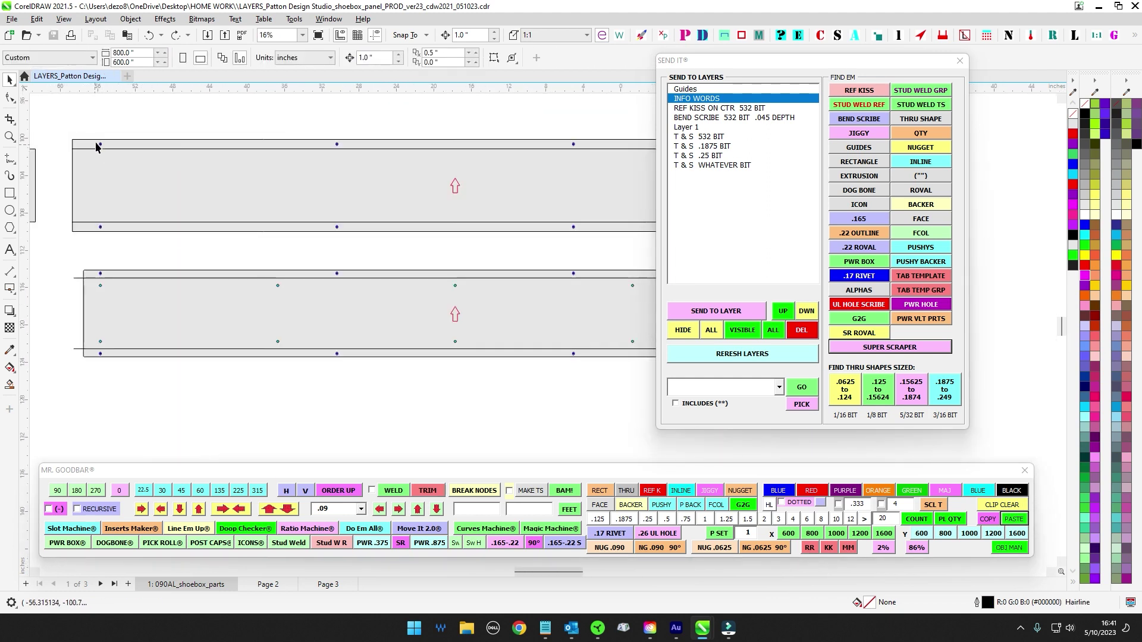
left_click_drag(445, 196, 591, 257)
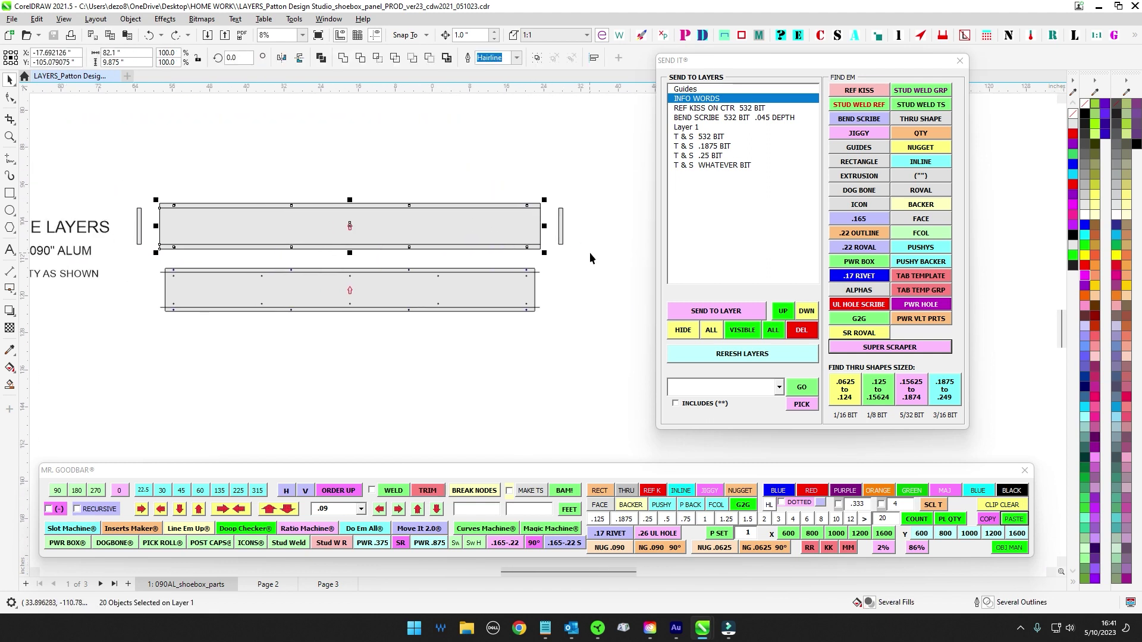
left_click_drag(774, 60, 889, 82)
left_click(465, 243)
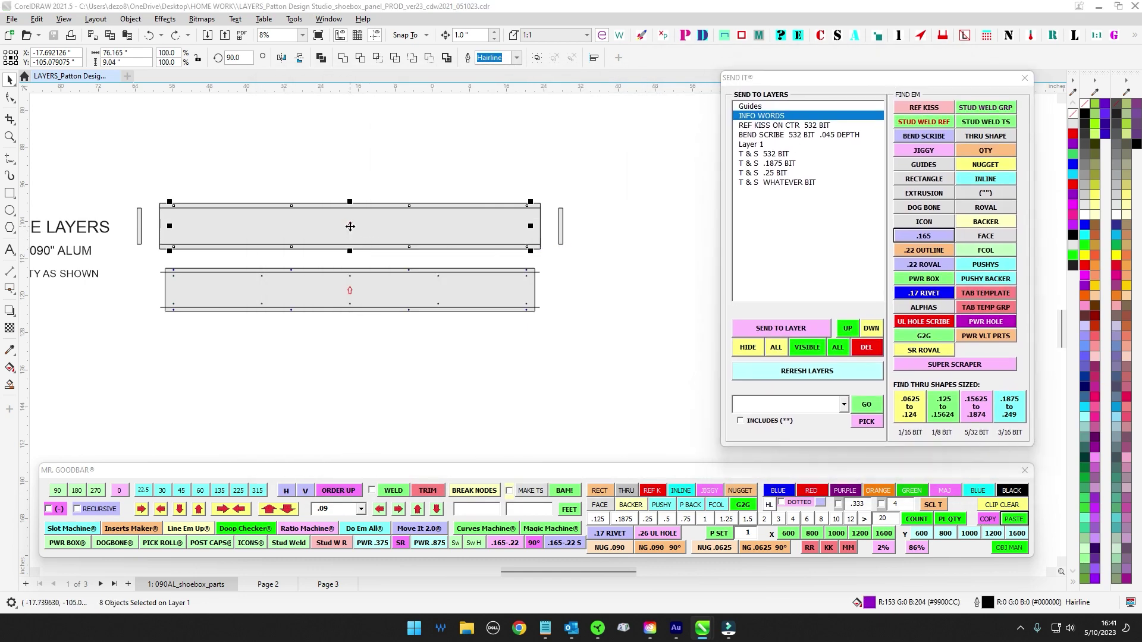
left_click_drag(350, 226, 359, 141)
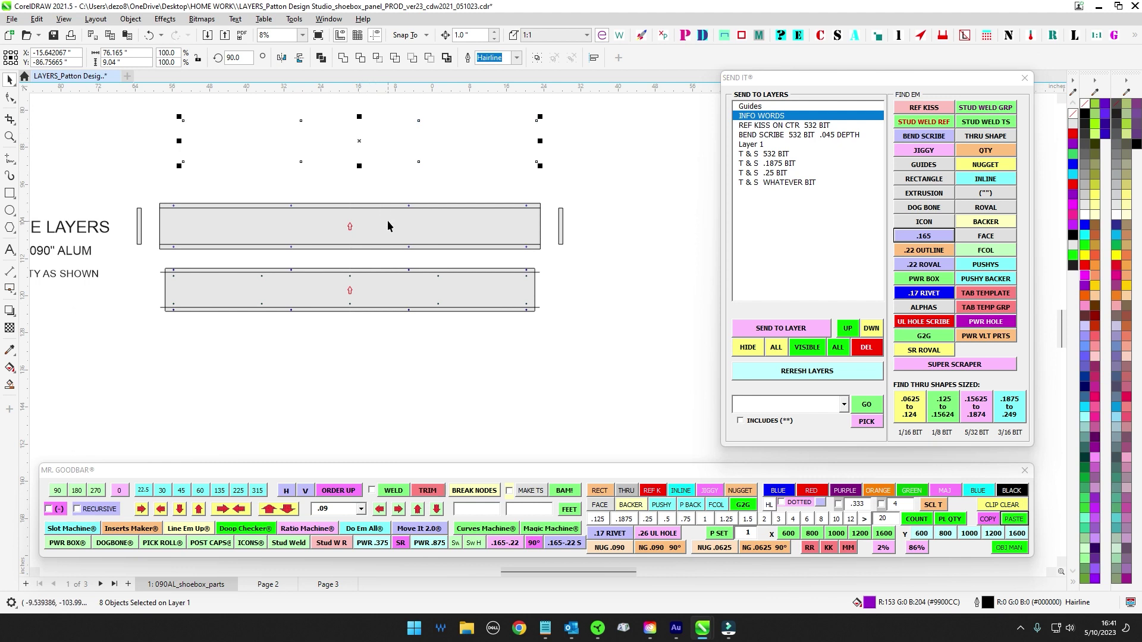
key("Delete")
Step: Select the remaining .22 roval slots on the upper panel and fill them light blue (#00CCFF)
scroll(195, 188, "up", 3)
left_click_drag(195, 188, 300, 256)
left_click_drag(415, 159, 632, 256)
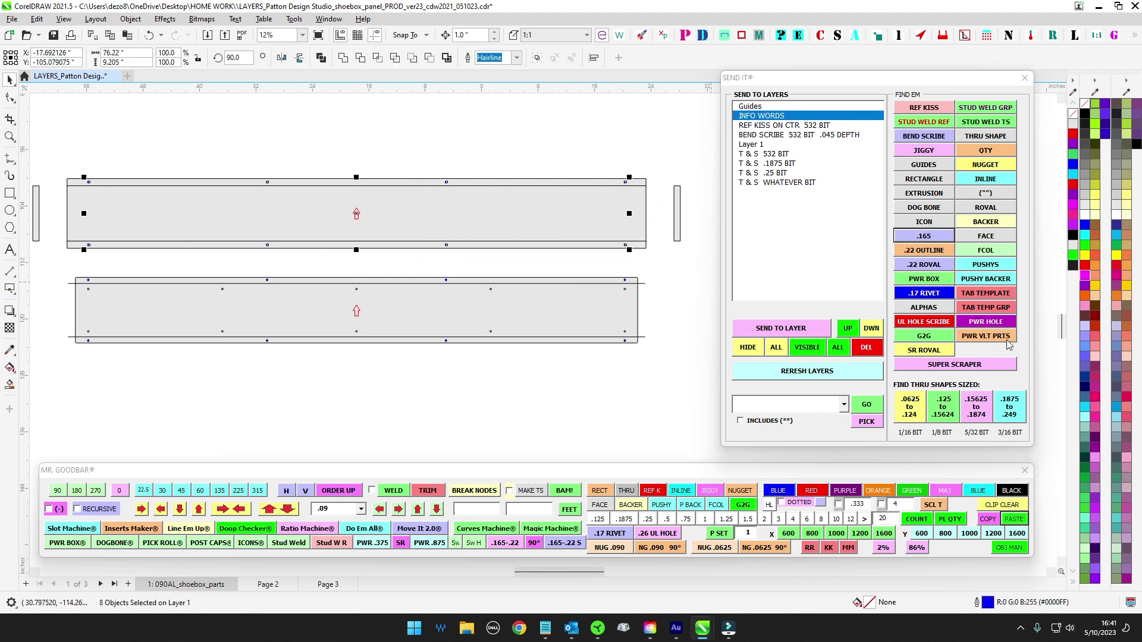
left_click(1086, 409)
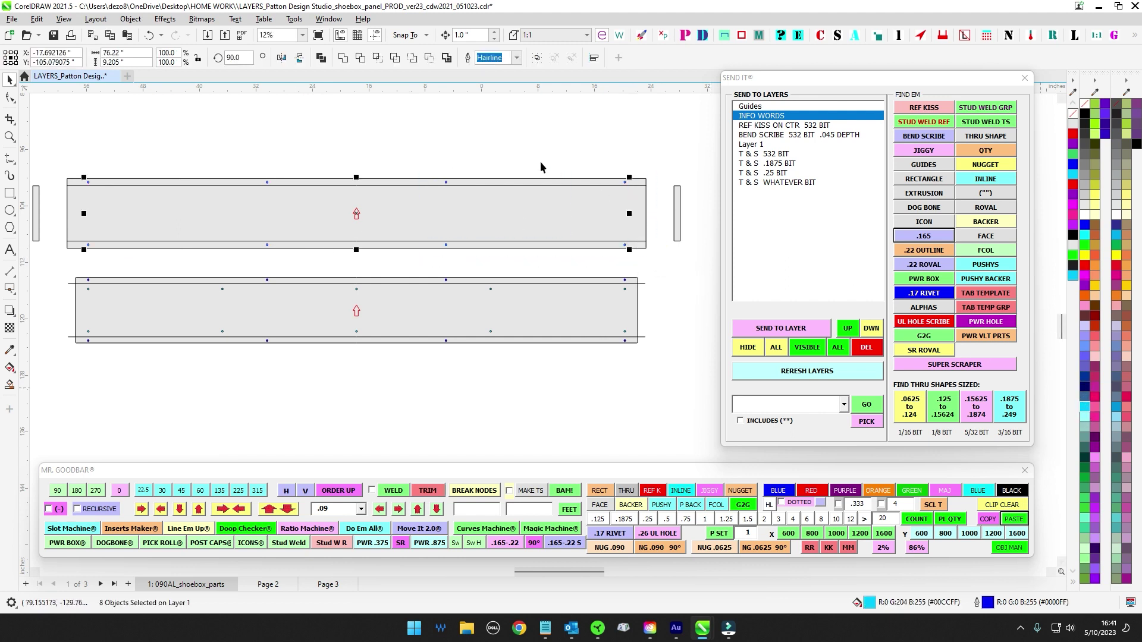
left_click(539, 162)
Step: Examine the filled slots on the upper panel and the roval over the purple hole at the lower panel's corner
scroll(459, 198, "up", 3)
scroll(437, 135, "down", 3)
left_click_drag(443, 333, 469, 342)
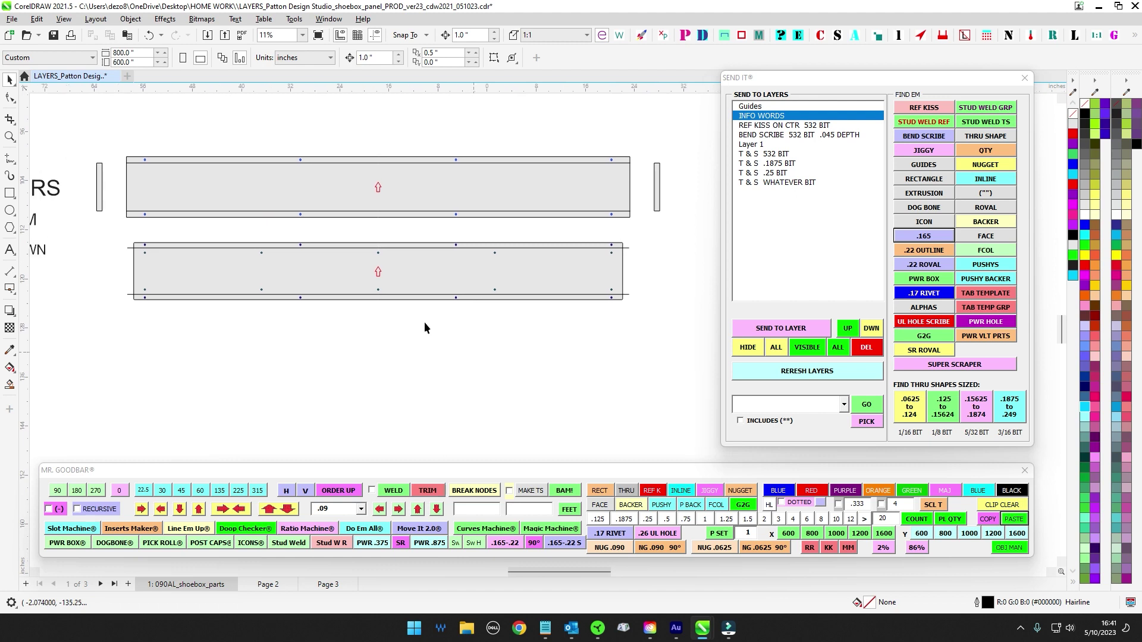
scroll(157, 171, "up", 5)
scroll(159, 171, "down", 2)
left_click_drag(166, 160, 167, 167)
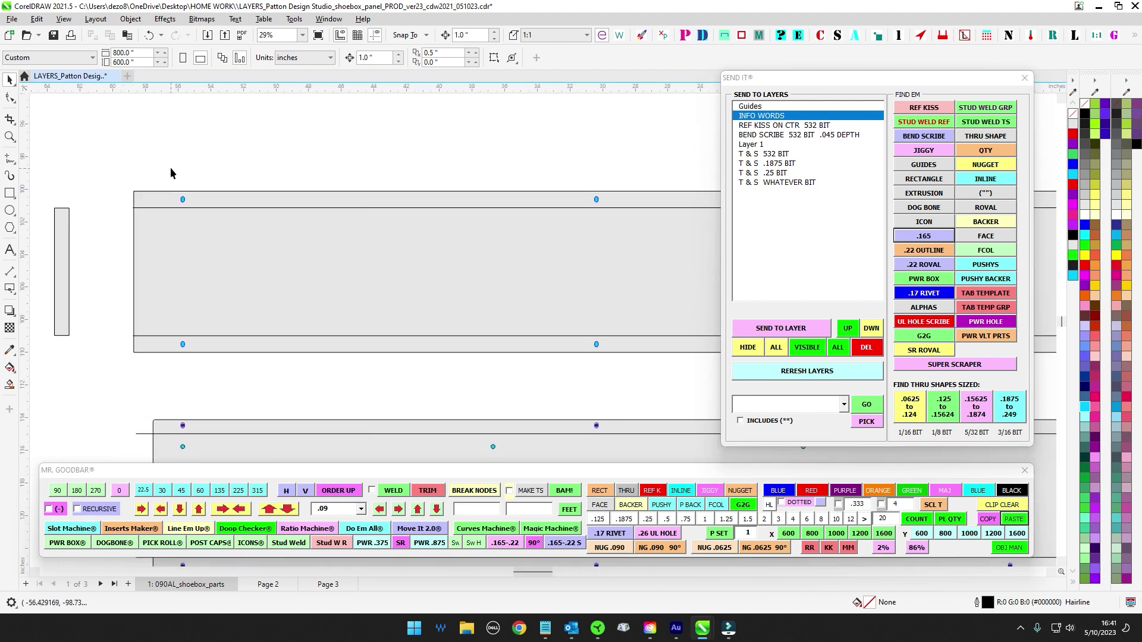
scroll(209, 351, "down", 1)
scroll(362, 208, "down", 3)
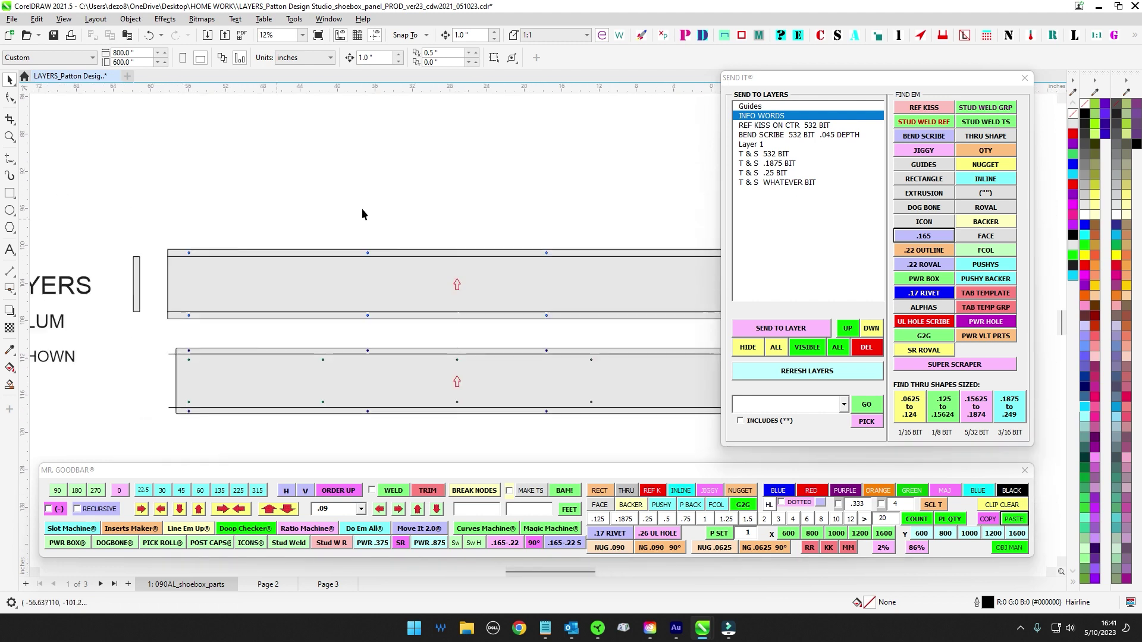
scroll(579, 226, "up", 9)
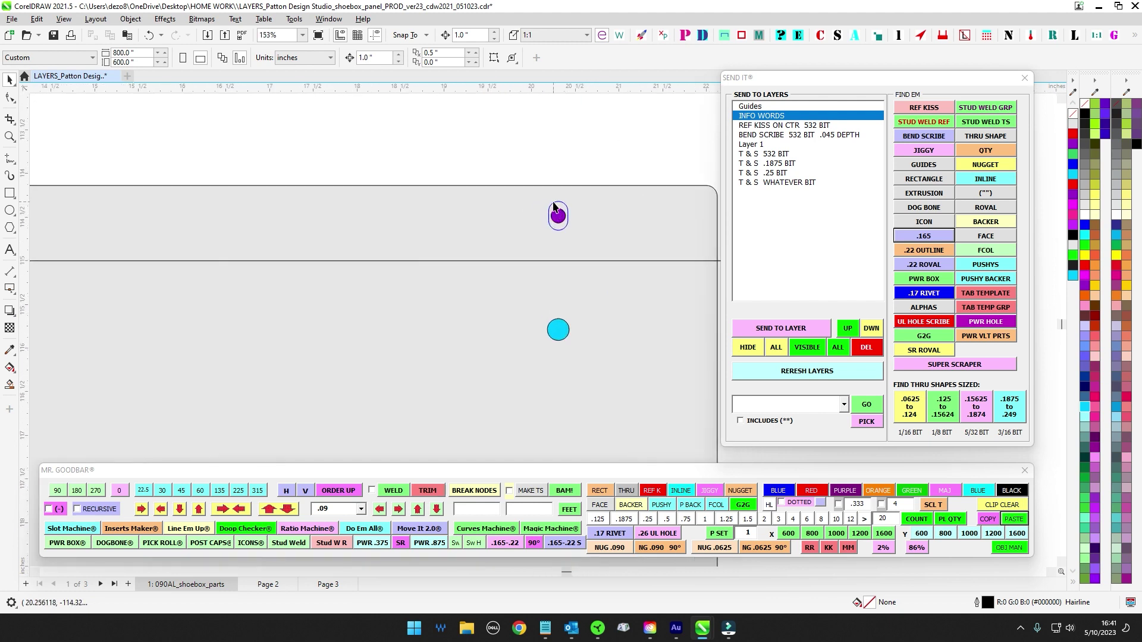
left_click(558, 211)
scroll(484, 165, "down", 1)
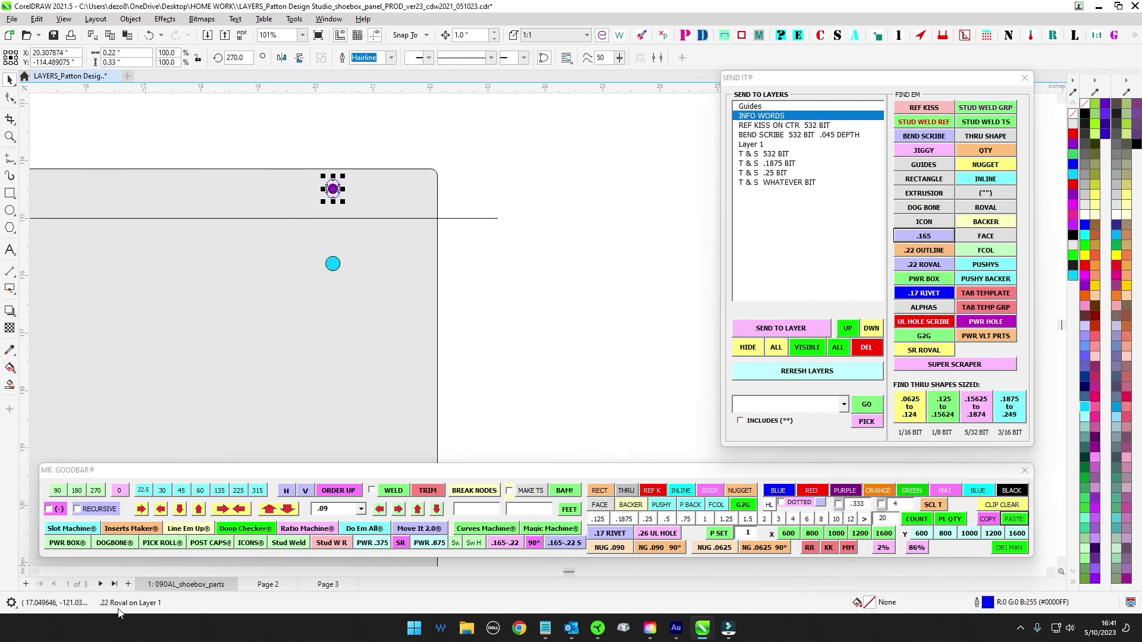
scroll(533, 332, "down", 8)
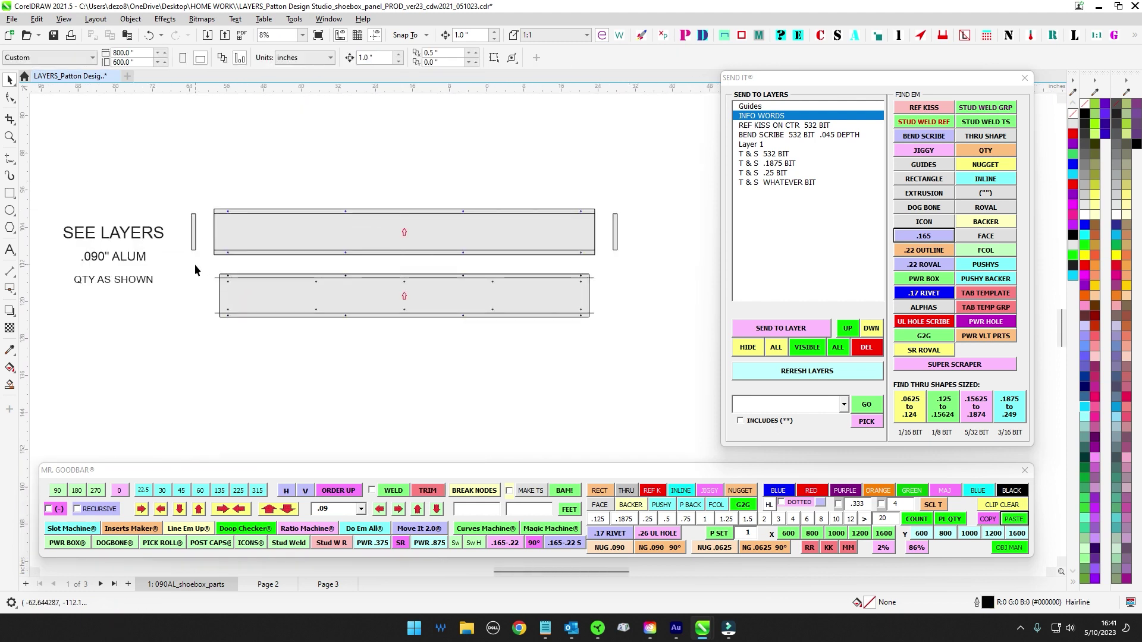
Step: Find all .22 roval slots on the lower panel, pull them off below it and delete them
left_click_drag(196, 265, 604, 356)
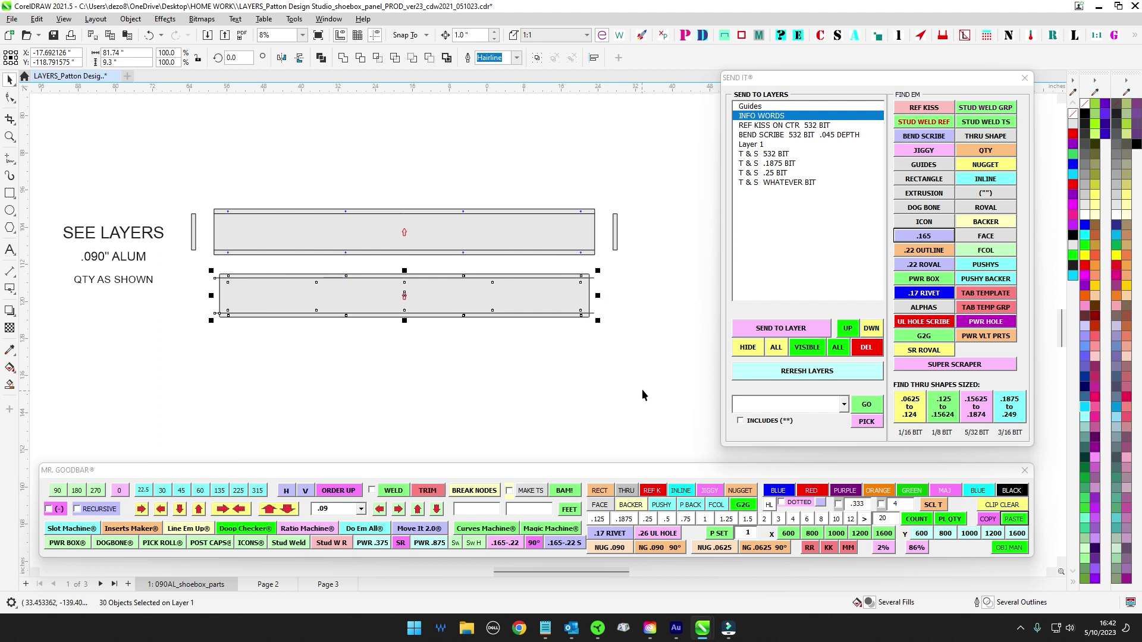
left_click(920, 268)
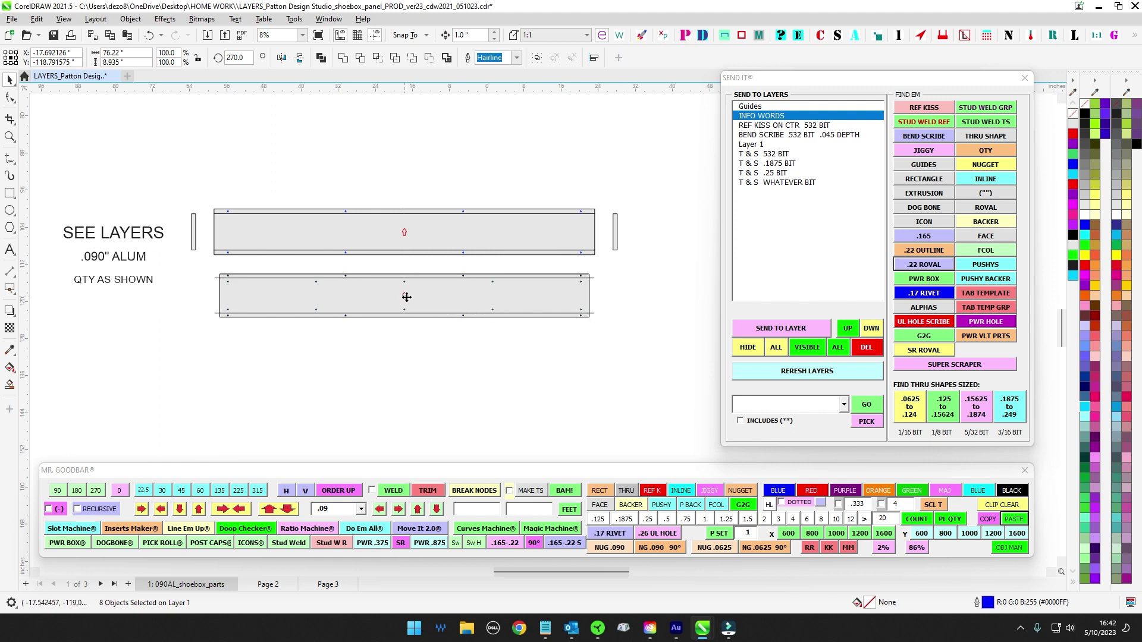
left_click_drag(405, 299, 391, 387)
key("Delete")
Step: Inspect the holes remaining along the edges of the panels
scroll(344, 274, "up", 3)
left_click(350, 282)
scroll(410, 315, "down", 2)
left_click_drag(432, 280, 226, 249)
scroll(388, 257, "up", 1)
left_click(501, 288)
scroll(571, 292, "down", 3)
left_click_drag(690, 278, 360, 277)
scroll(464, 275, "up", 4)
left_click_drag(495, 270, 559, 312)
scroll(567, 305, "down", 10)
left_click(614, 316)
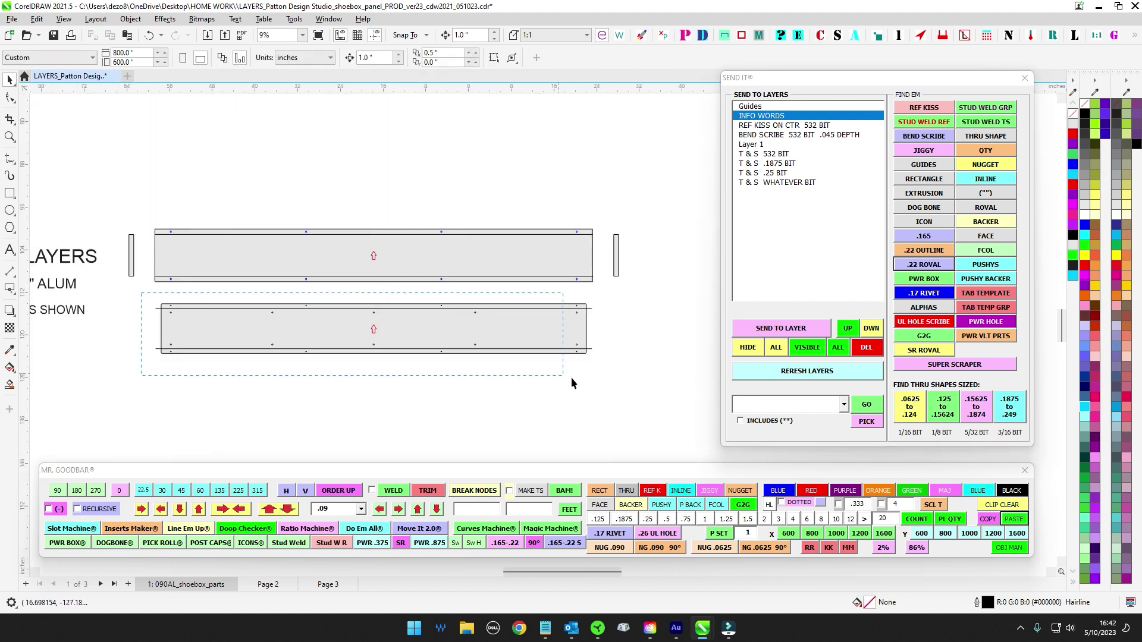
Step: Select the lower panel's shapes and compare its holes with the filled slots at the upper panel's corner
left_click_drag(571, 382, 607, 384)
scroll(607, 388, "up", 2)
scroll(589, 238, "up", 2)
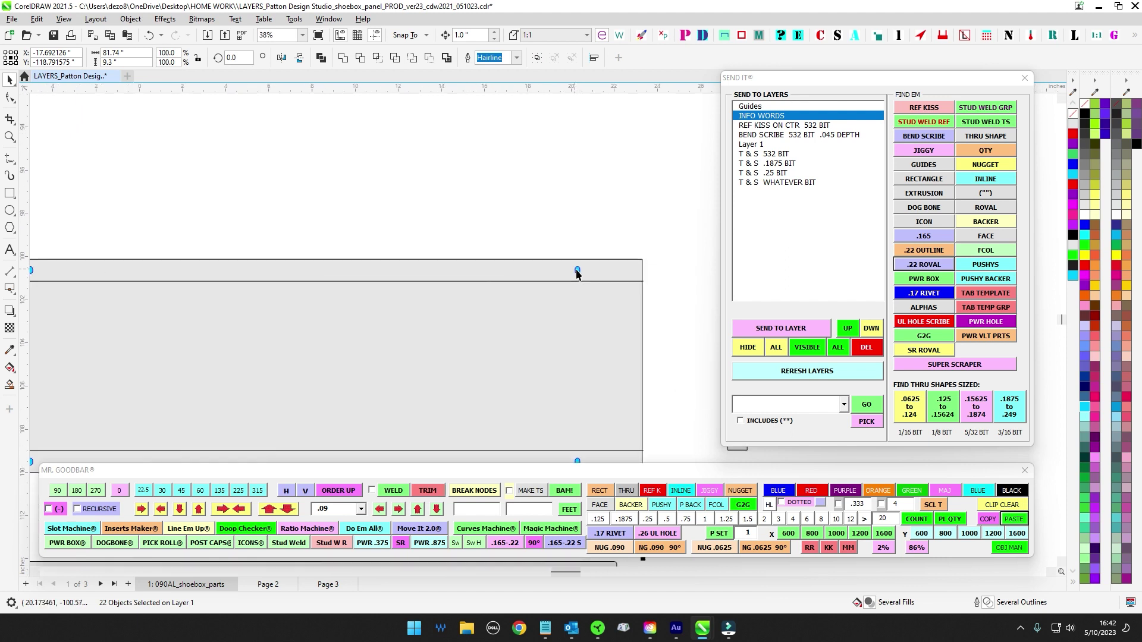
scroll(485, 230, "down", 2)
left_click(456, 156)
left_click_drag(455, 155, 565, 134)
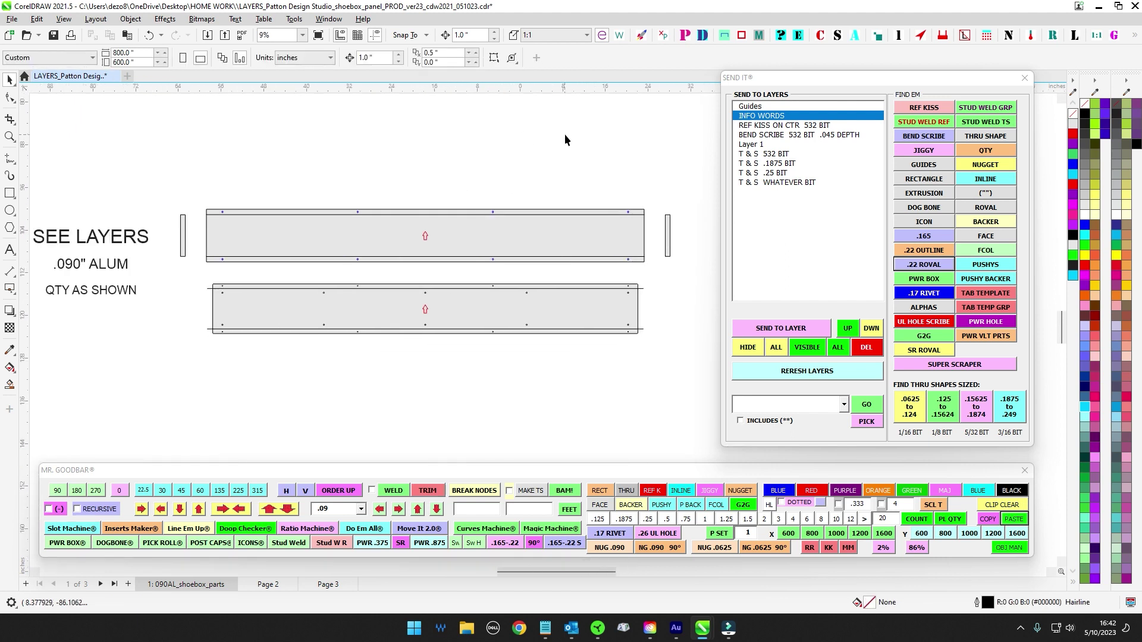
scroll(569, 122, "down", 1)
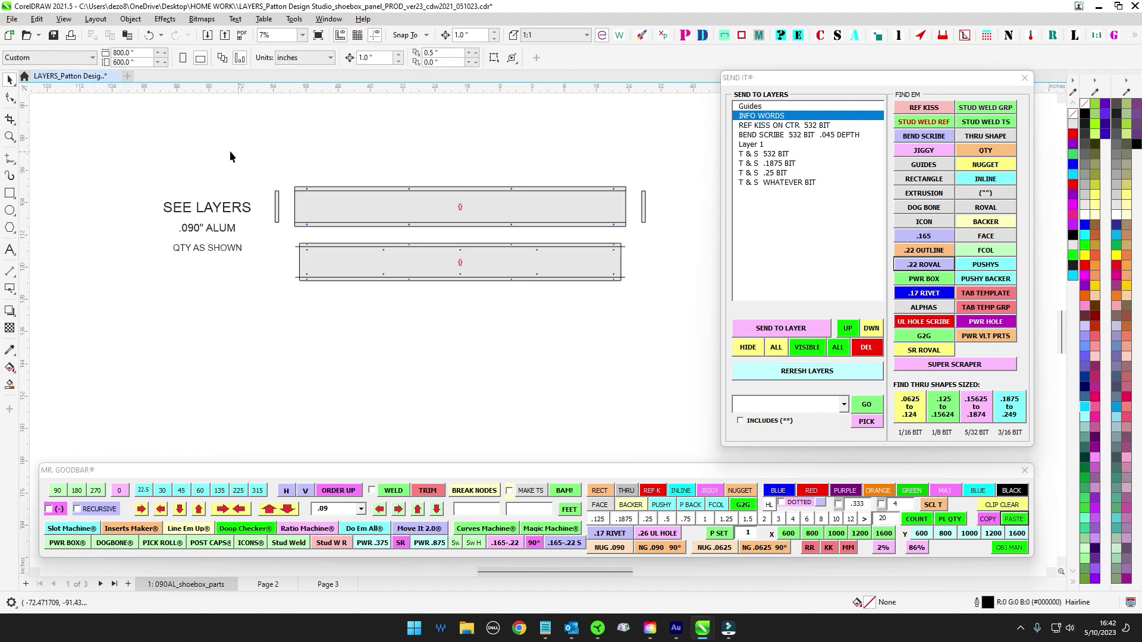
Step: Close the Send It window and save the document
left_click_drag(208, 141, 205, 188)
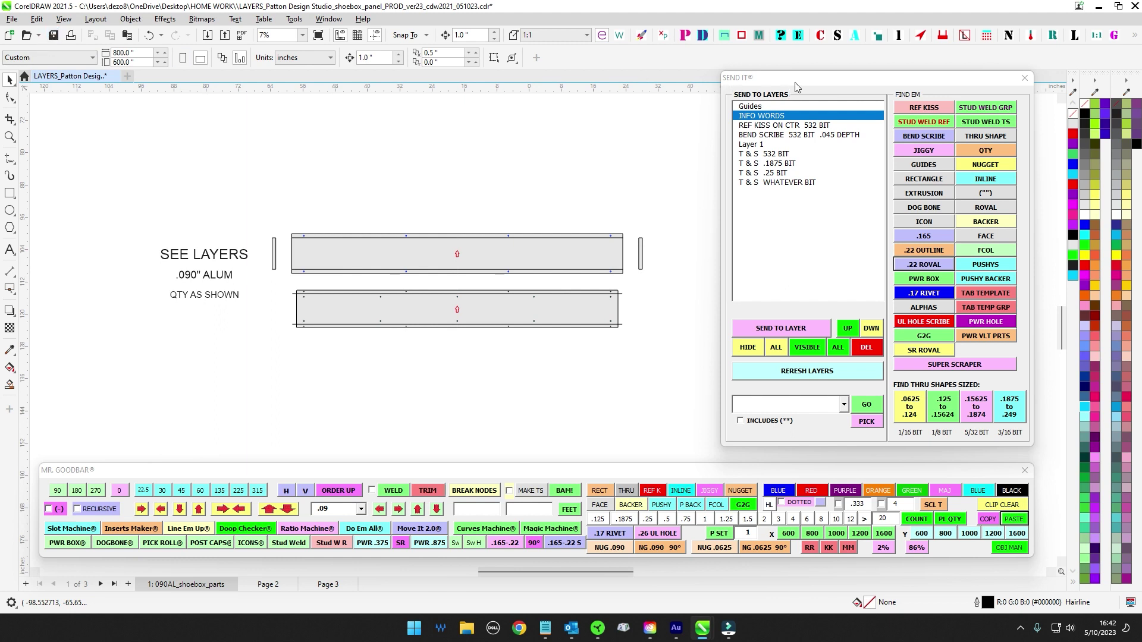
left_click(1024, 78)
left_click(53, 36)
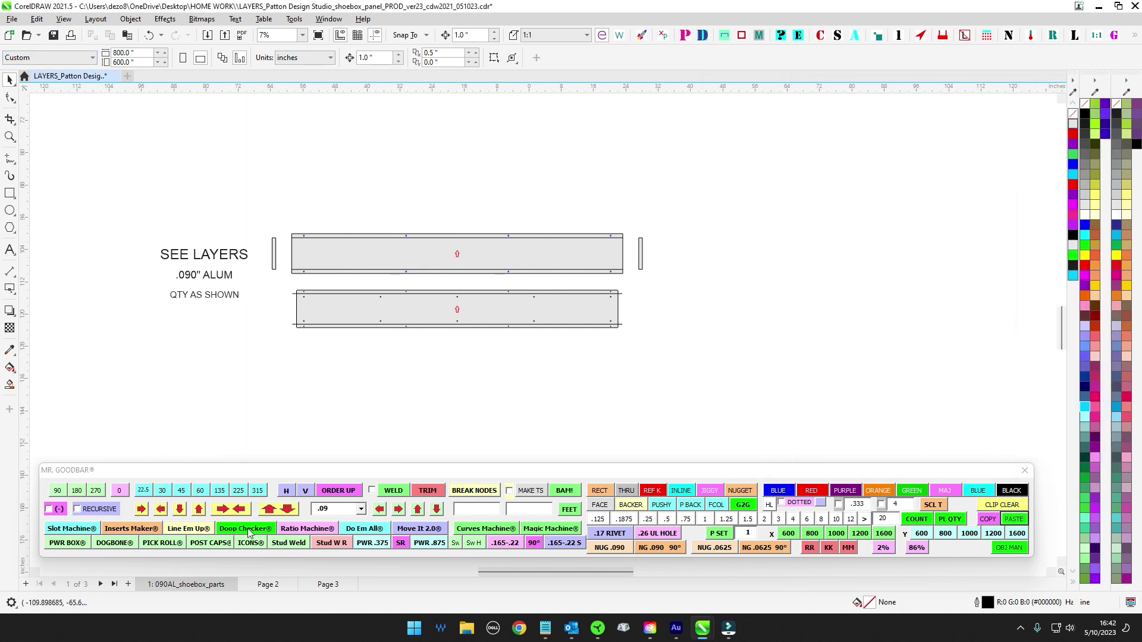
key("ctrl+s")
Step: Open the Doop Checker and move its window clear of the panels
left_click(253, 530)
left_click_drag(489, 191, 760, 228)
scroll(656, 207, "up", 1)
left_click(657, 203)
left_click_drag(602, 155, 736, 159)
left_click_drag(770, 230, 890, 202)
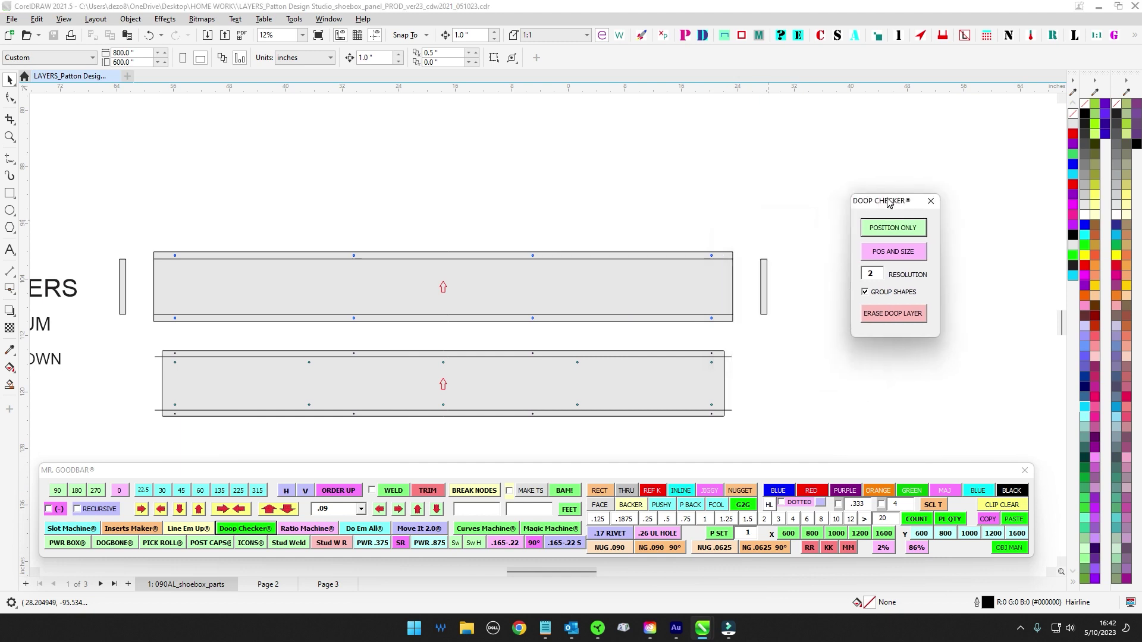
left_click_drag(580, 199, 530, 159)
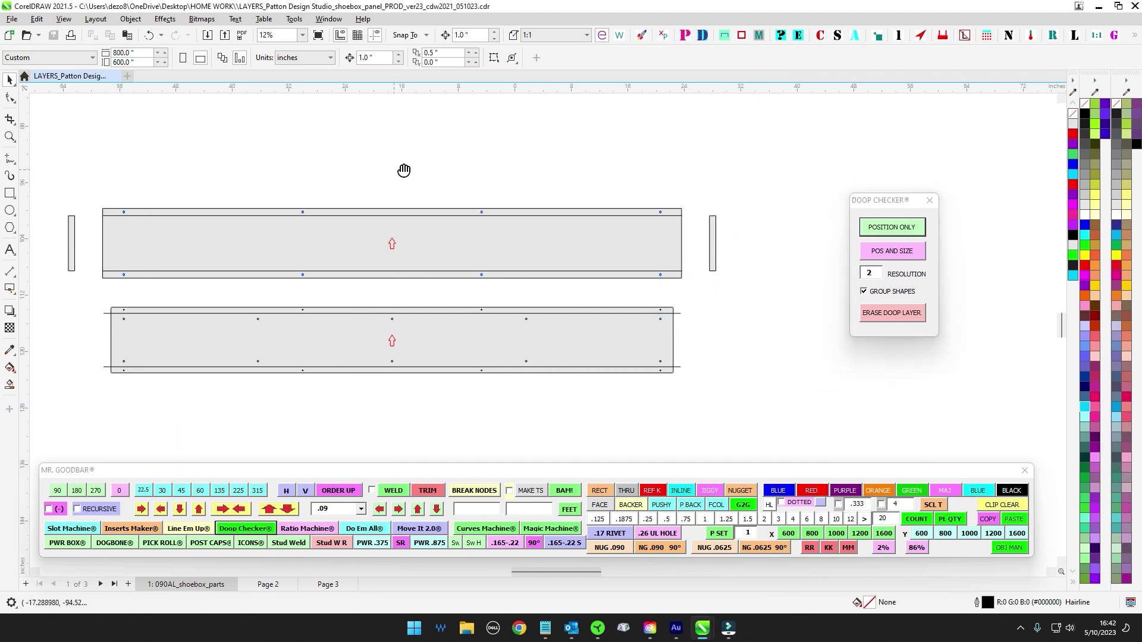
left_click_drag(403, 170, 507, 140)
scroll(507, 140, "down", 1)
left_click_drag(431, 156, 352, 208)
scroll(277, 191, "up", 1)
scroll(277, 195, "up", 1)
left_click_drag(230, 173, 137, 163)
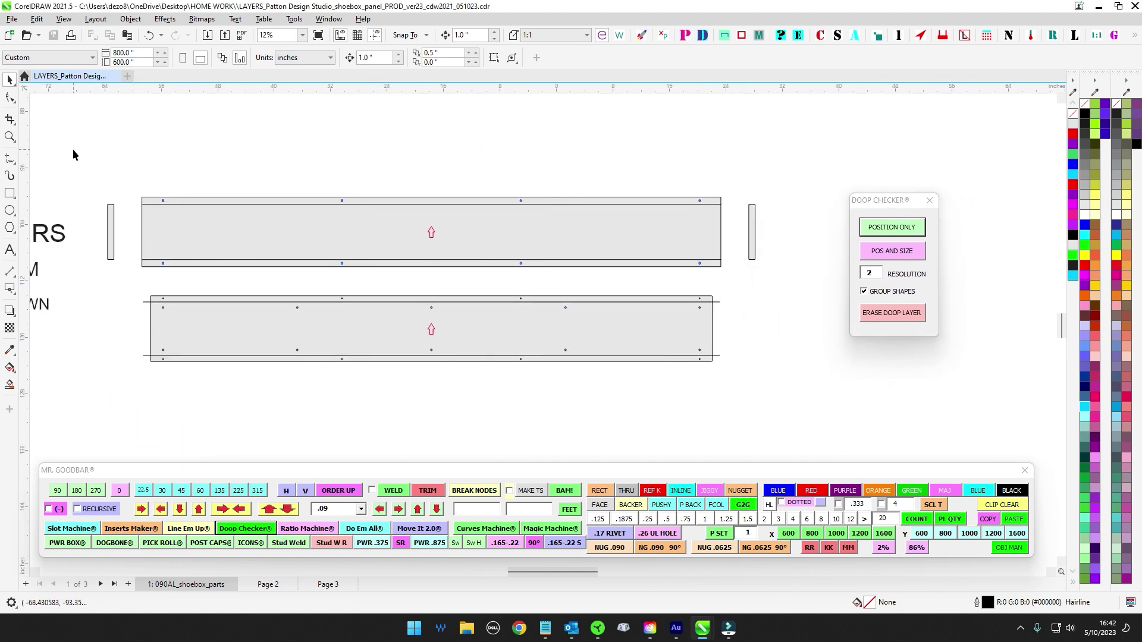
left_click_drag(72, 150, 794, 417)
scroll(770, 349, "up", 2)
left_click(744, 303)
scroll(747, 301, "down", 1)
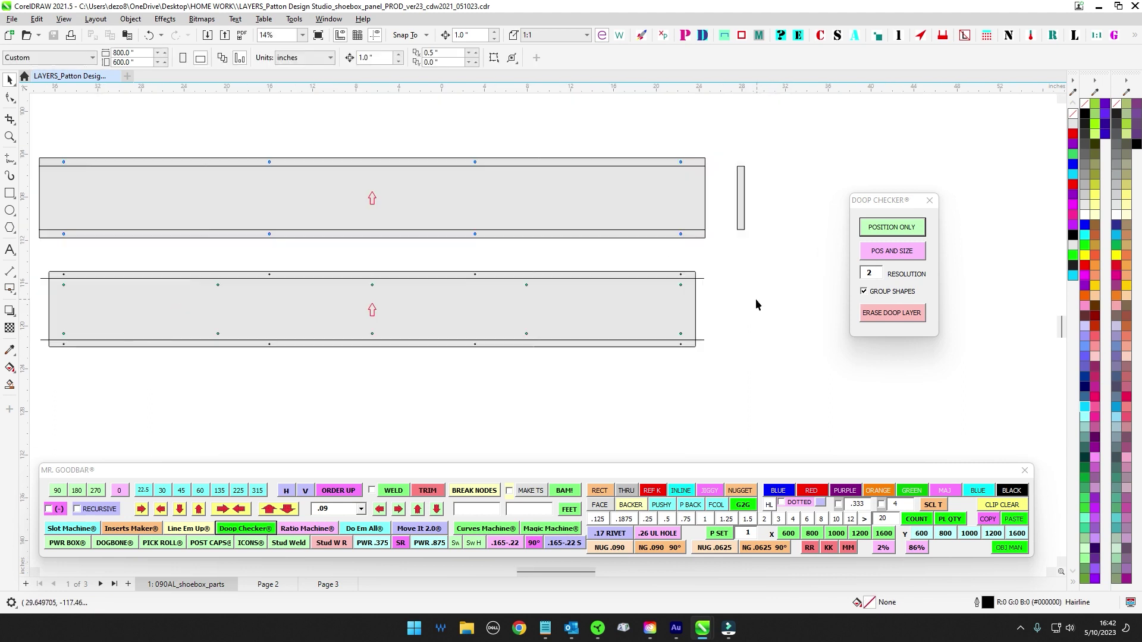
left_click_drag(756, 299, 775, 292)
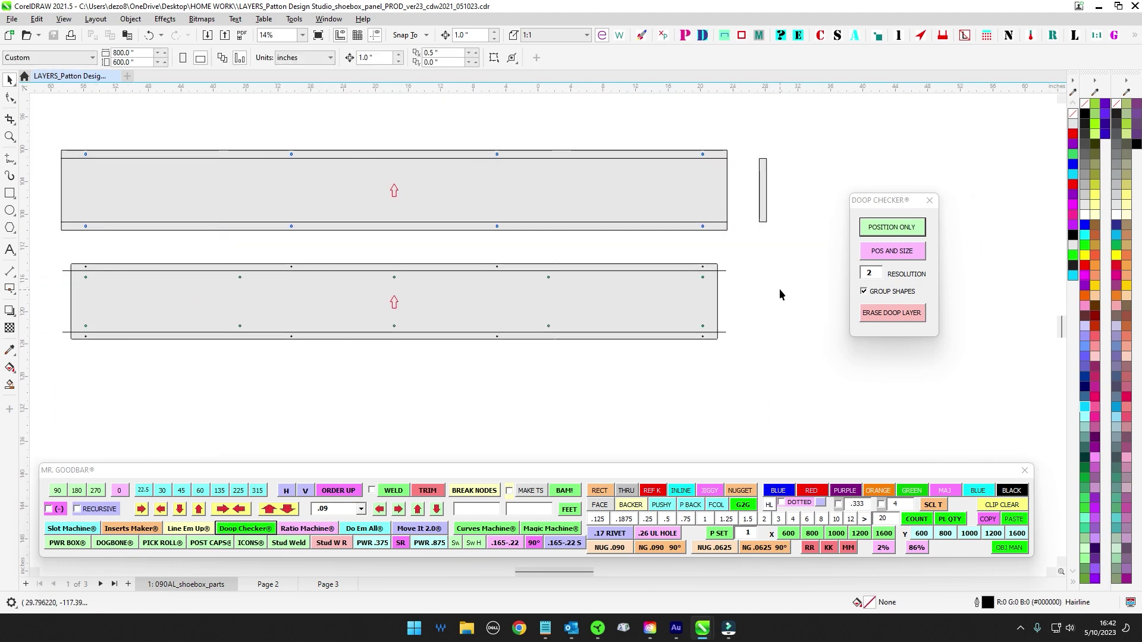
scroll(779, 287, "down", 1)
Step: Select both panels with their end strips and check them for duplicates by position and size at resolution 2
left_click_drag(186, 151, 779, 381)
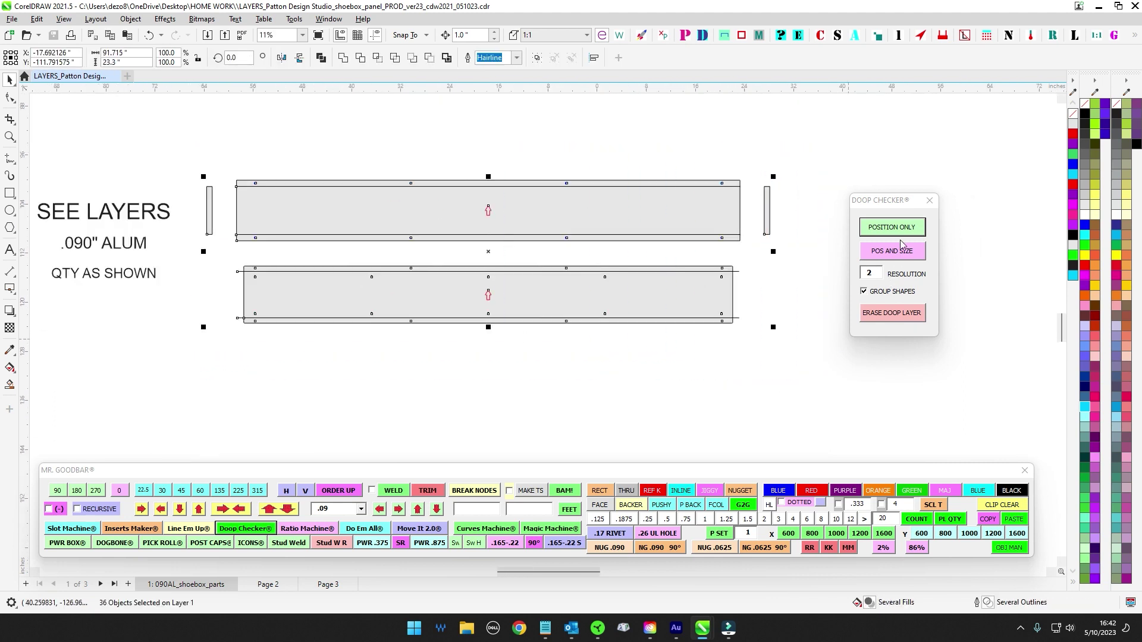
left_click(902, 252)
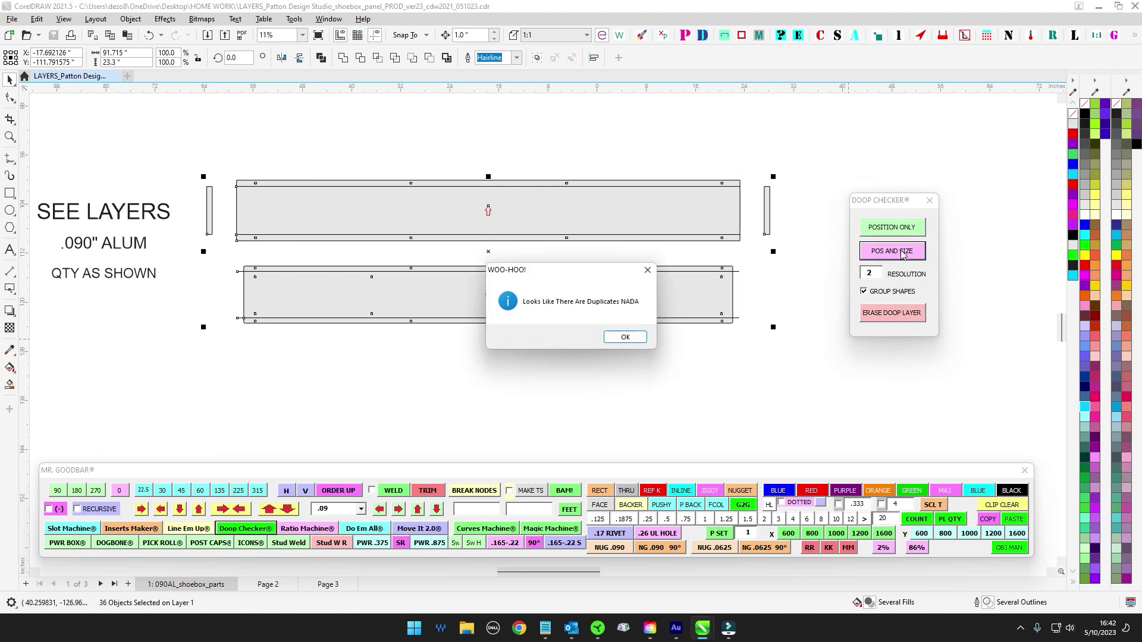
left_click(625, 337)
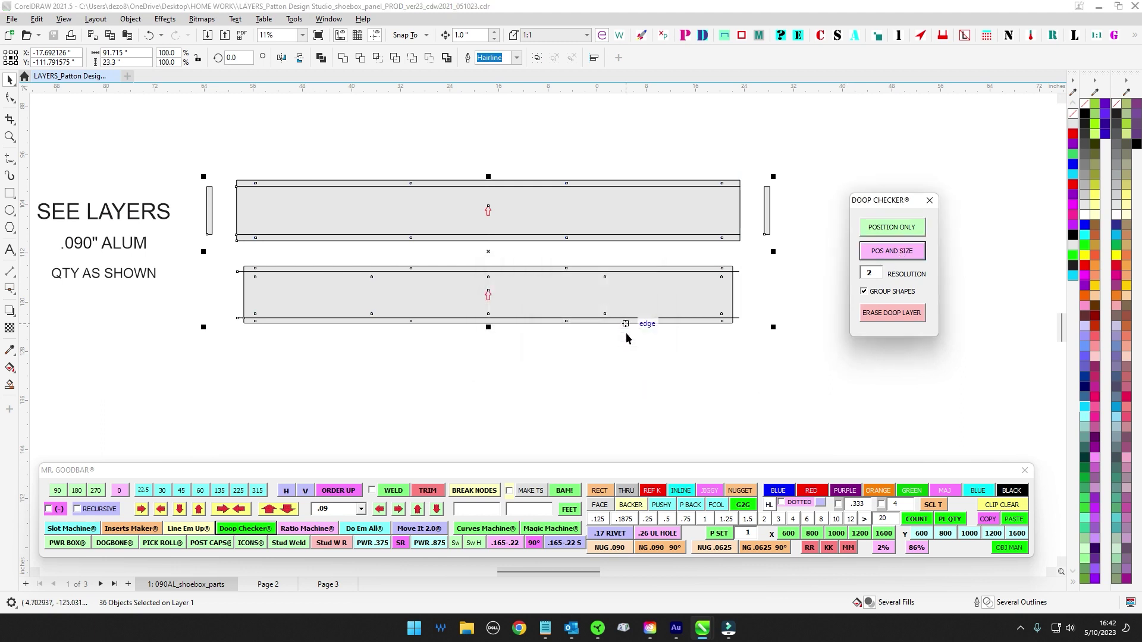
left_click(625, 393)
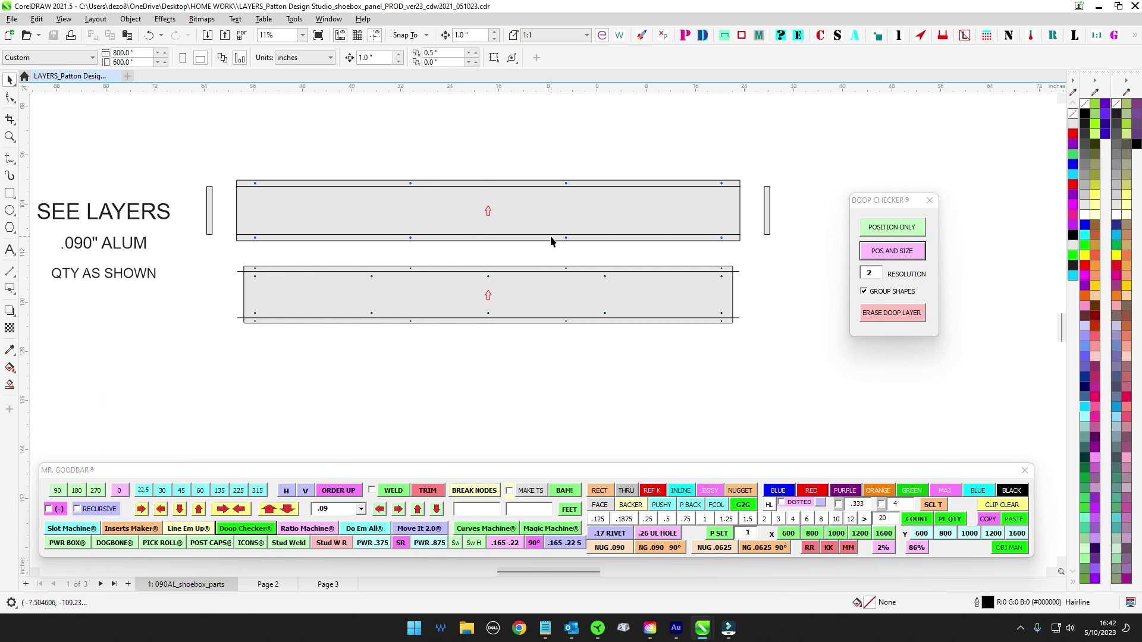
Step: Close the Doop Checker and open the Exporter Home window, placed clear of the panels
left_click(929, 200)
scroll(909, 208, "down", 1)
left_click_drag(912, 205, 920, 244)
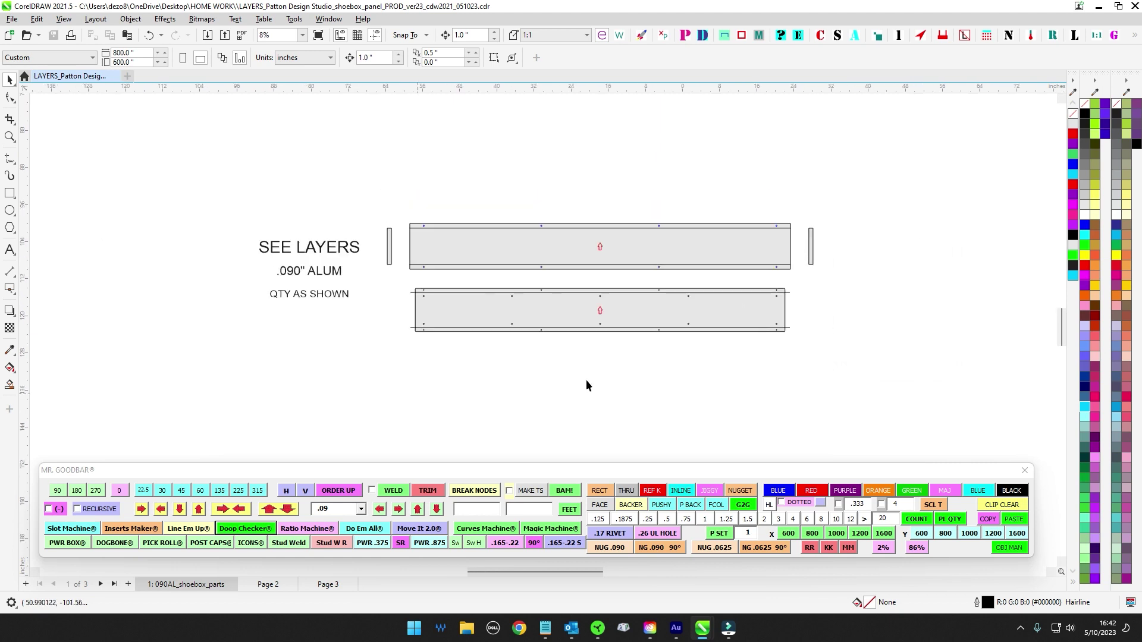
left_click_drag(519, 155, 440, 181)
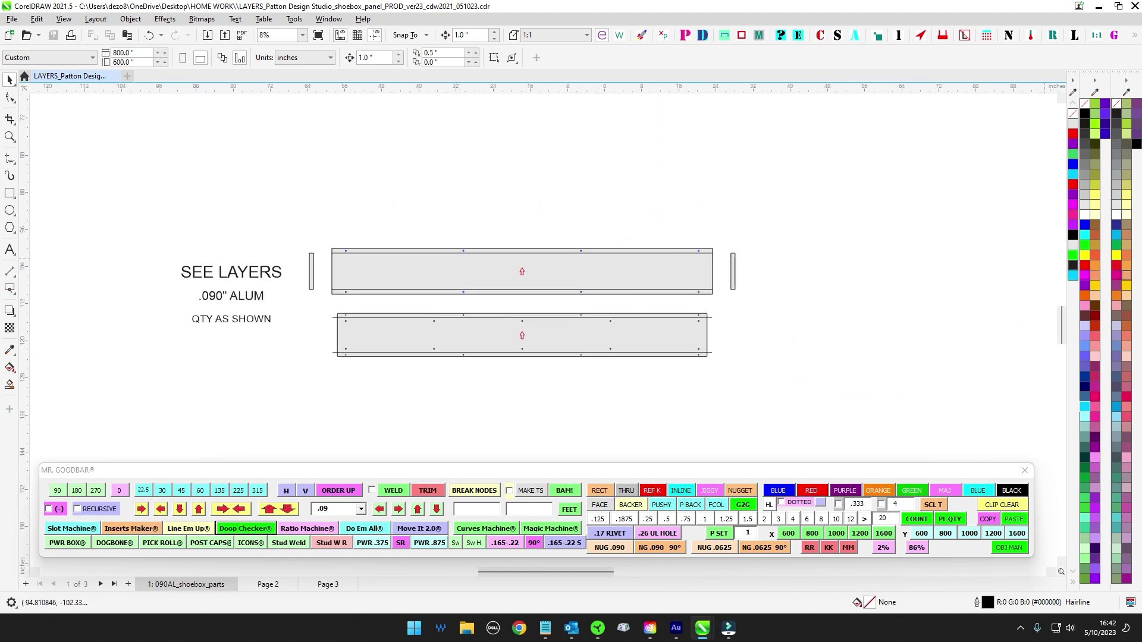
left_click_drag(840, 192, 966, 169)
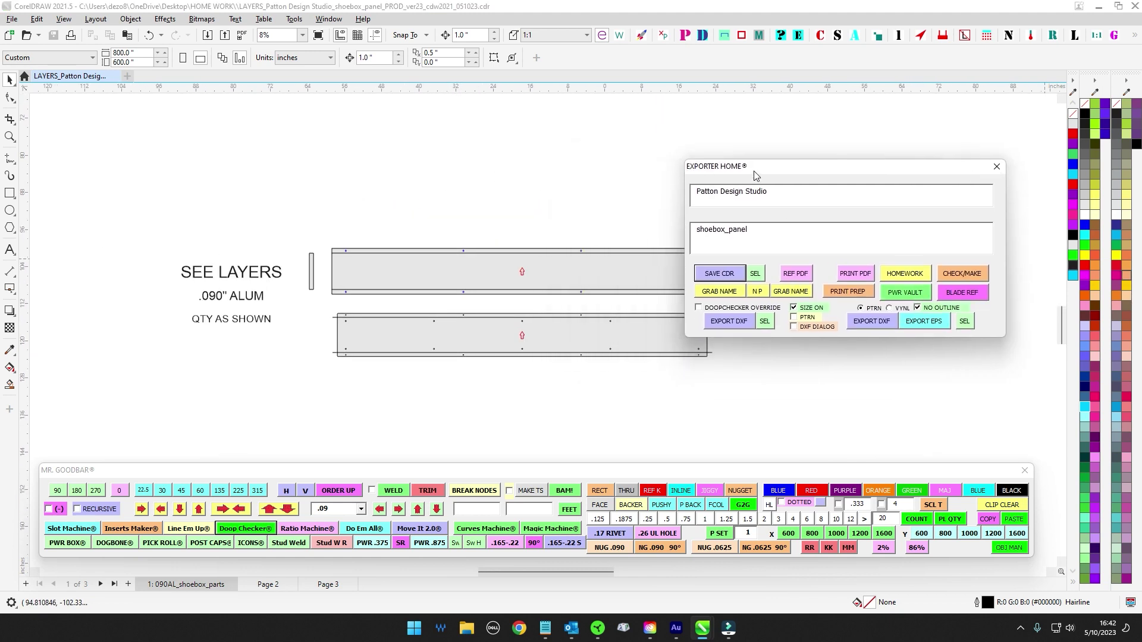
left_click_drag(755, 174, 871, 66)
left_click(243, 104)
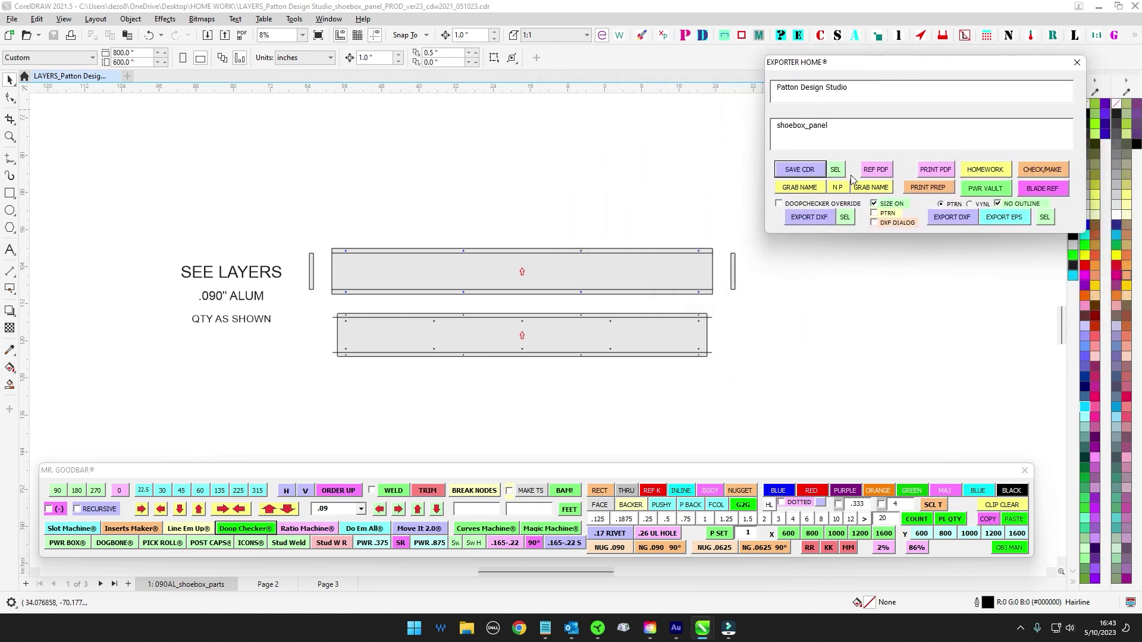
left_click_drag(471, 157, 433, 160)
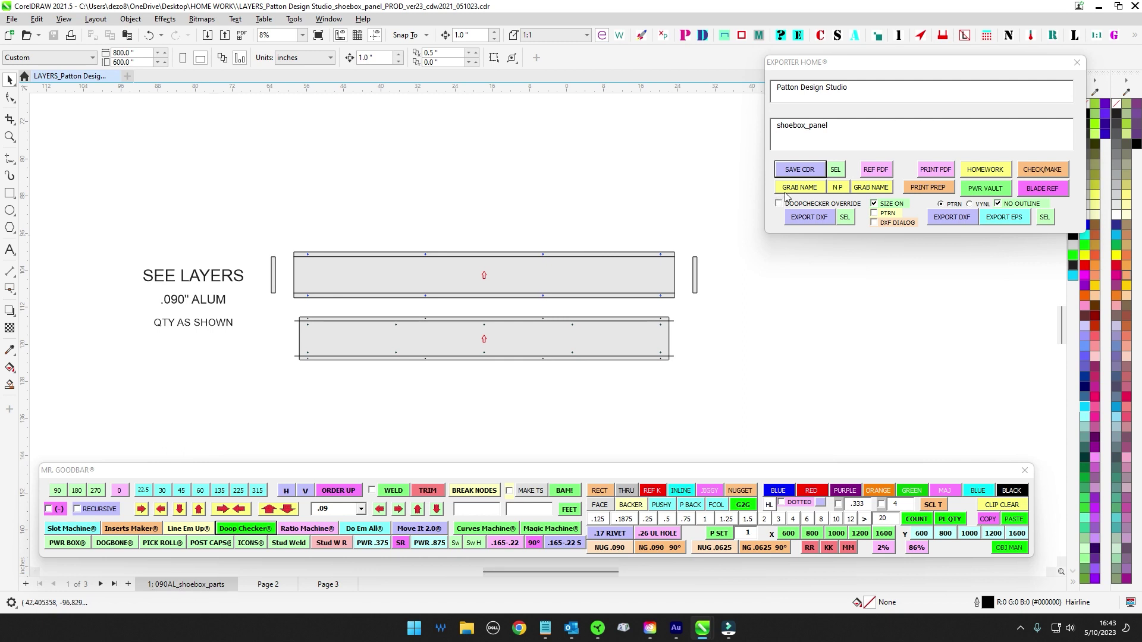
Step: Try to export all shapes and notes on the page as a DXF named 090AL_shoebox_parts
left_click(845, 218)
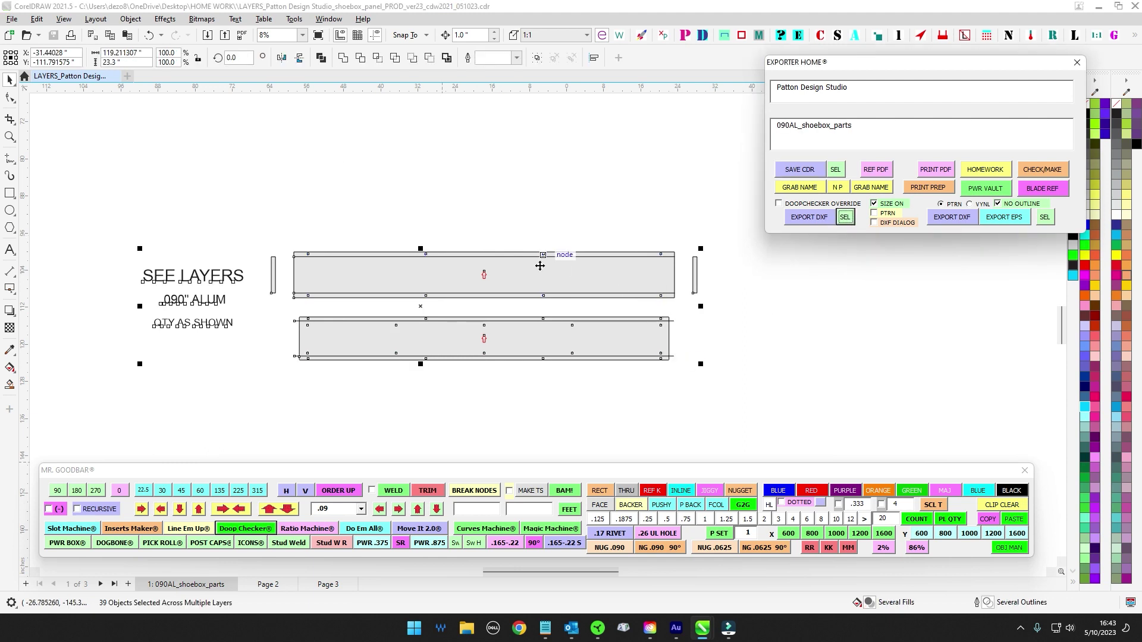
left_click_drag(888, 128, 775, 126)
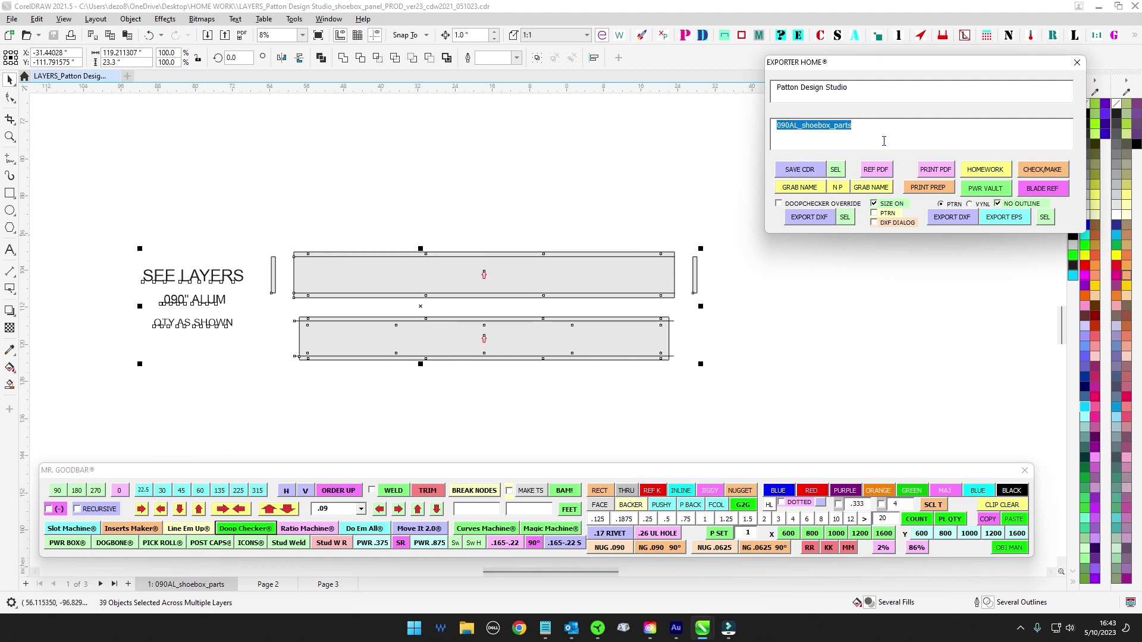
left_click(809, 219)
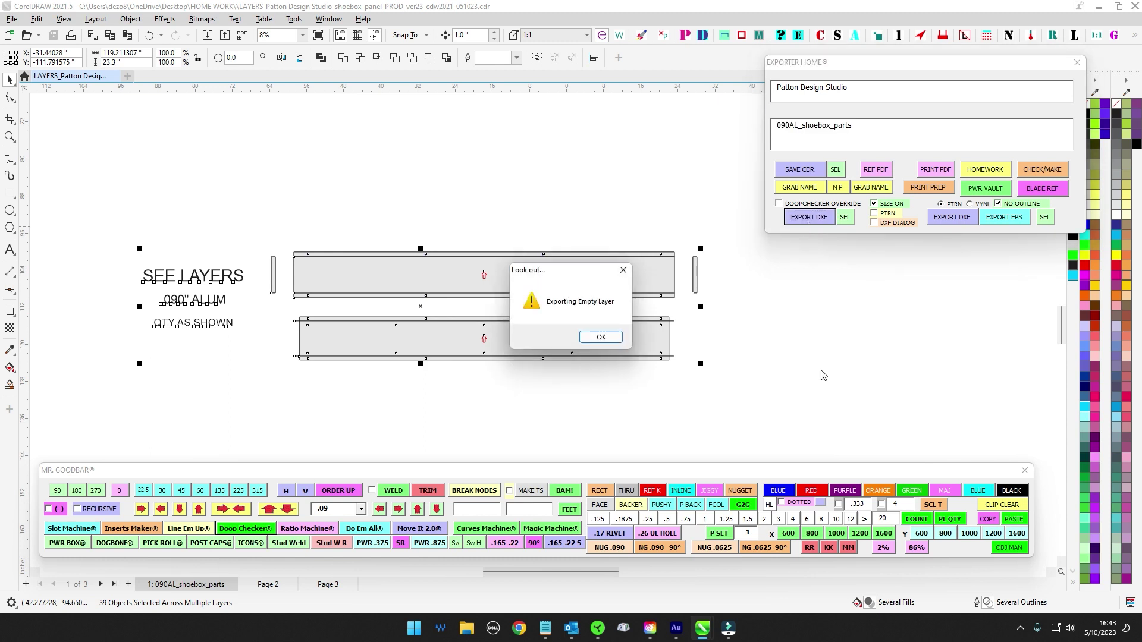
left_click(600, 337)
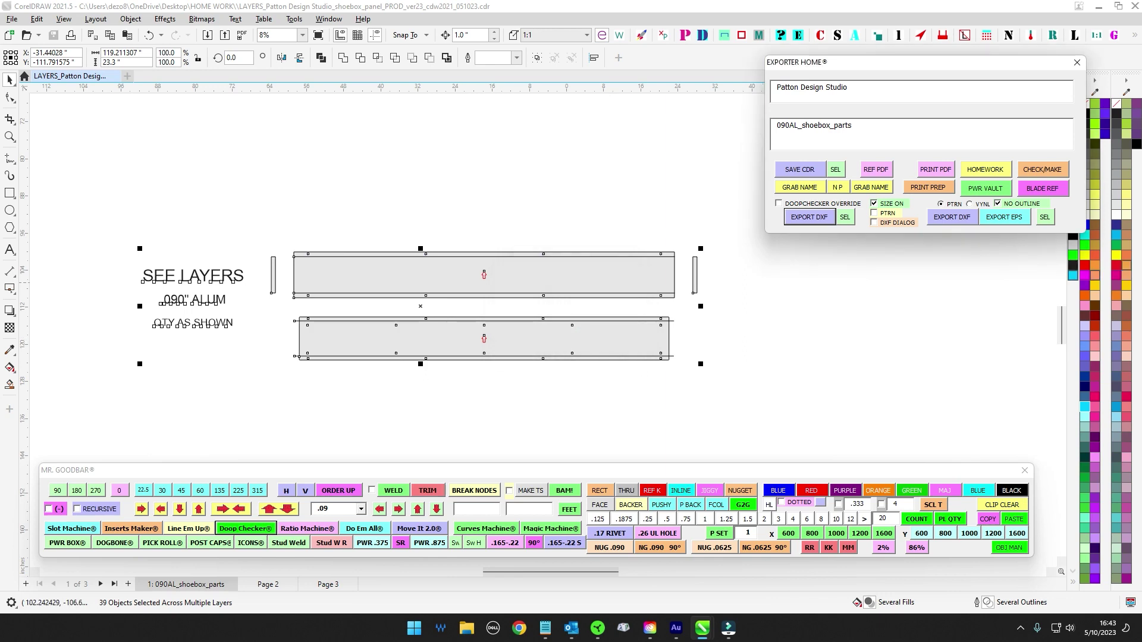
Step: Open the Send It layer window beside the panels and move the Exporter Home window out of the way
left_click(838, 36)
left_click_drag(849, 59, 712, 69)
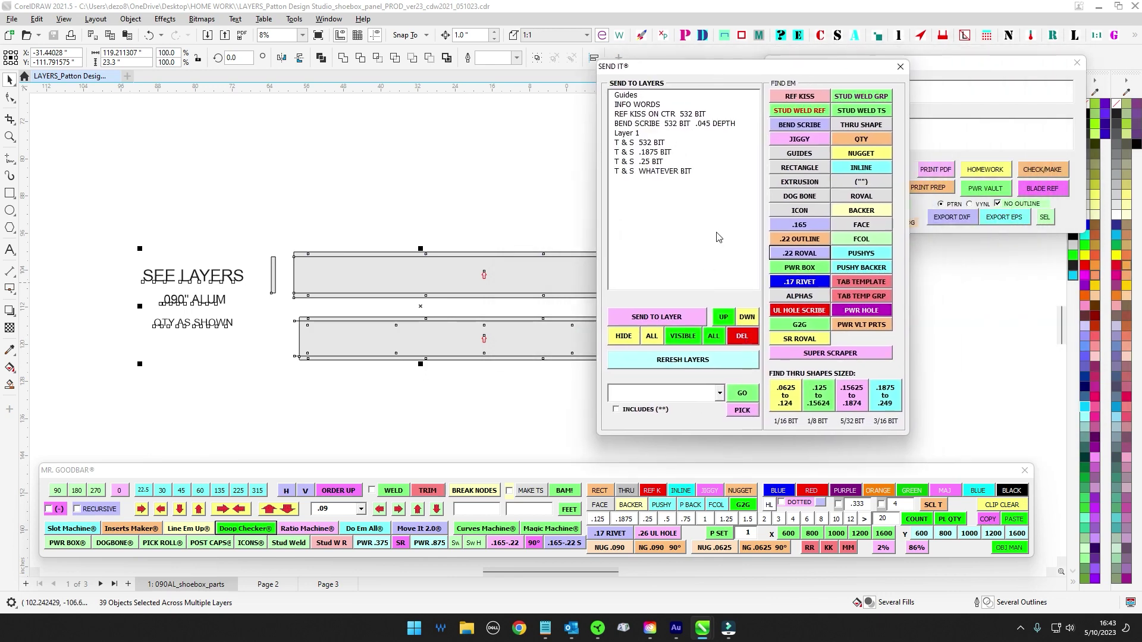
left_click(624, 133)
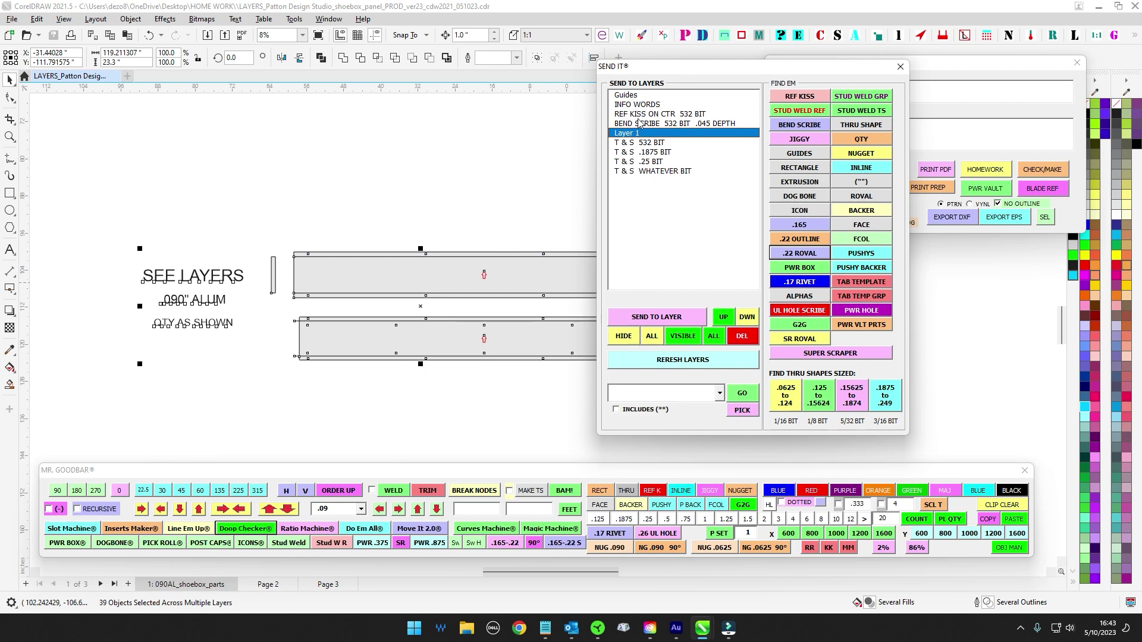
left_click_drag(672, 71, 770, 59)
left_click(998, 56)
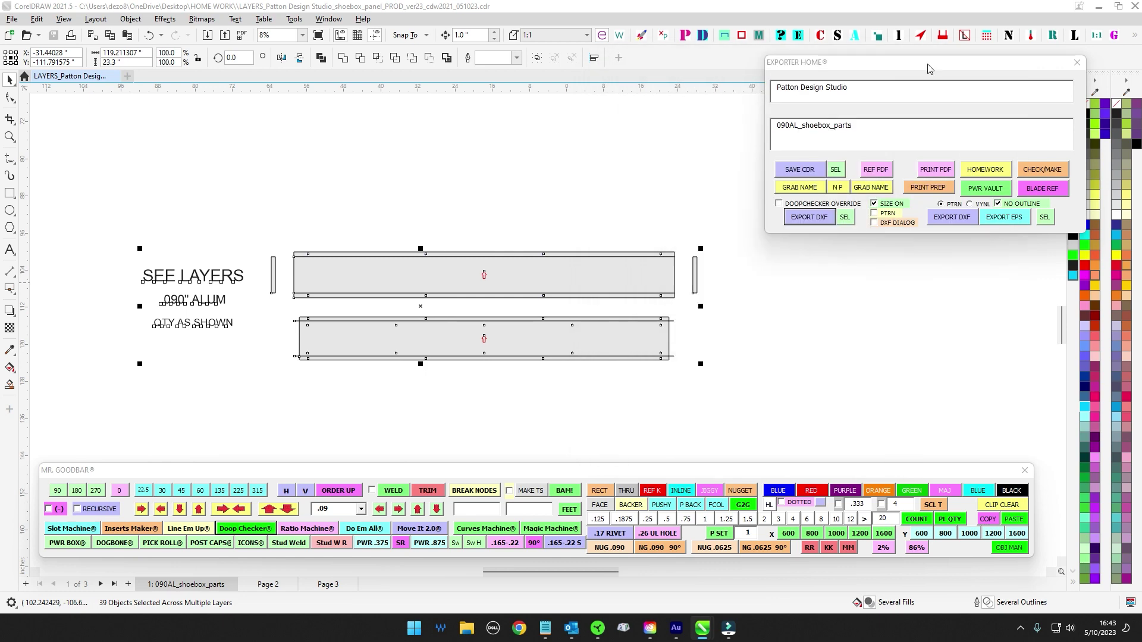
left_click_drag(916, 61, 1141, 61)
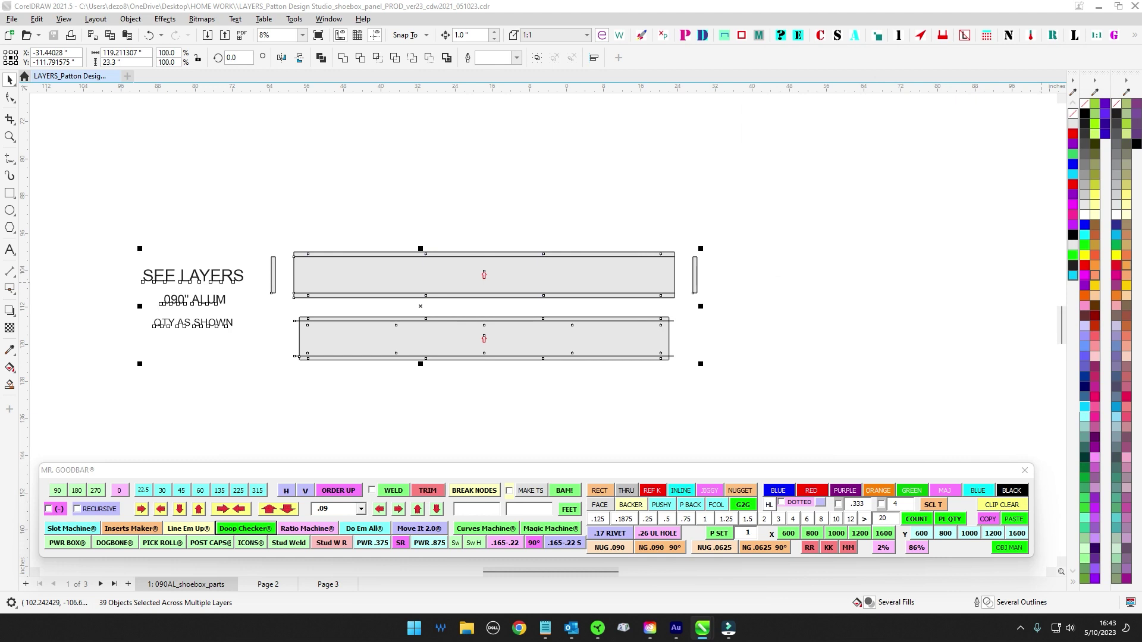
left_click_drag(1141, 116, 975, 115)
left_click(550, 139)
left_click_drag(525, 213, 553, 170)
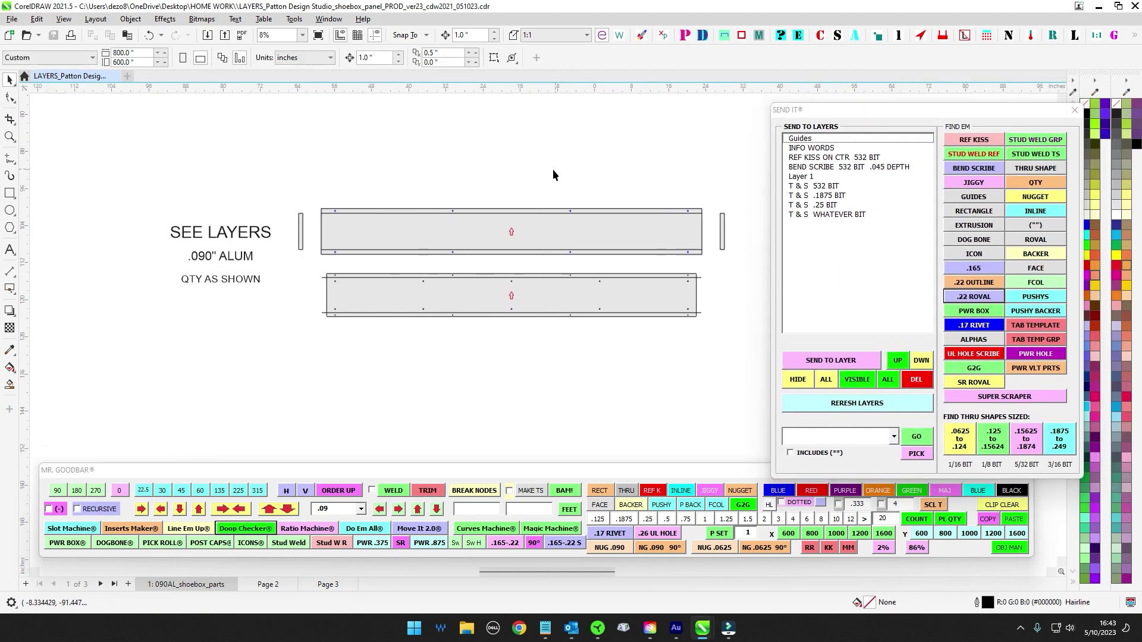
Step: Find the bend scribe lines on both panels, send them to the BEND SCRIBE 532 BIT .045 DEPTH layer and hide it
left_click_drag(677, 157, 152, 375)
left_click(912, 410)
left_click_drag(661, 158, 168, 380)
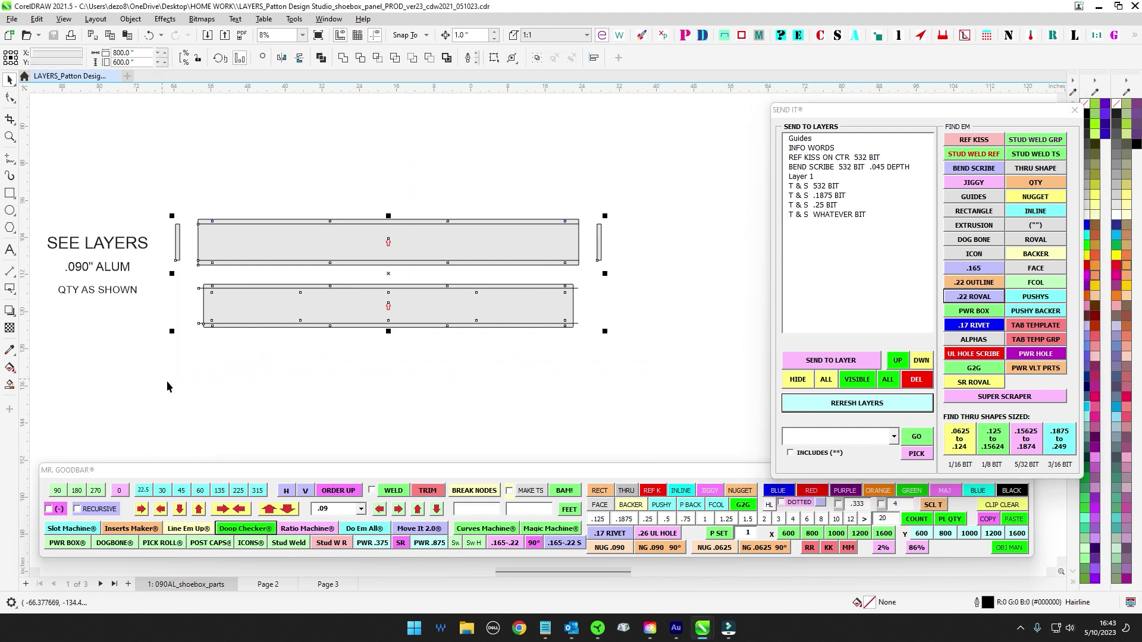
left_click(985, 170)
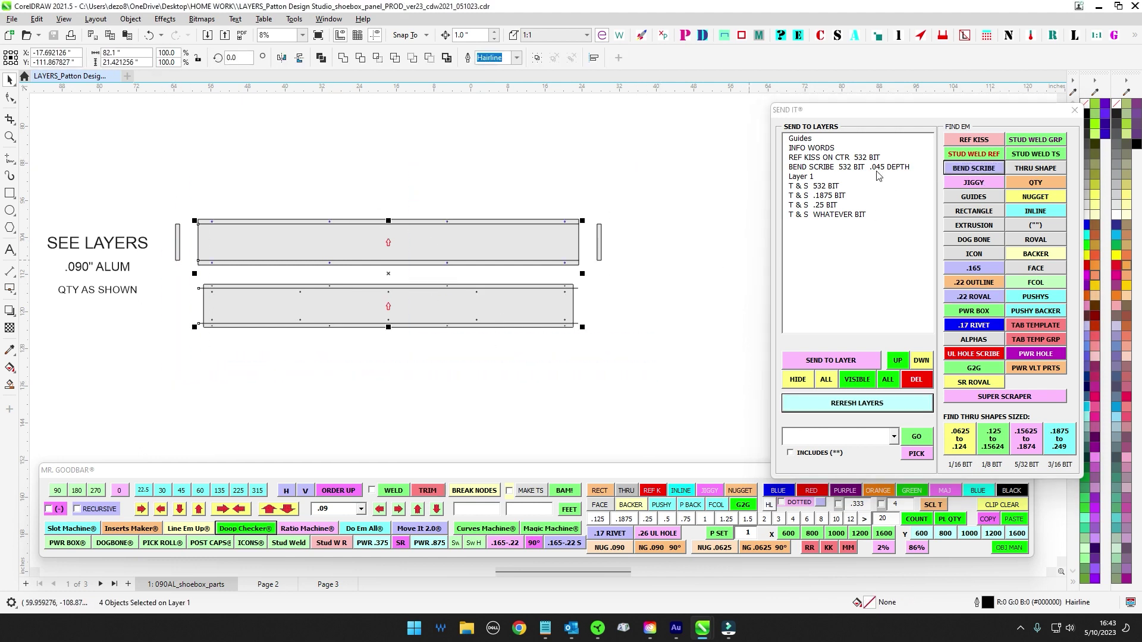
left_click(855, 169)
left_click(831, 361)
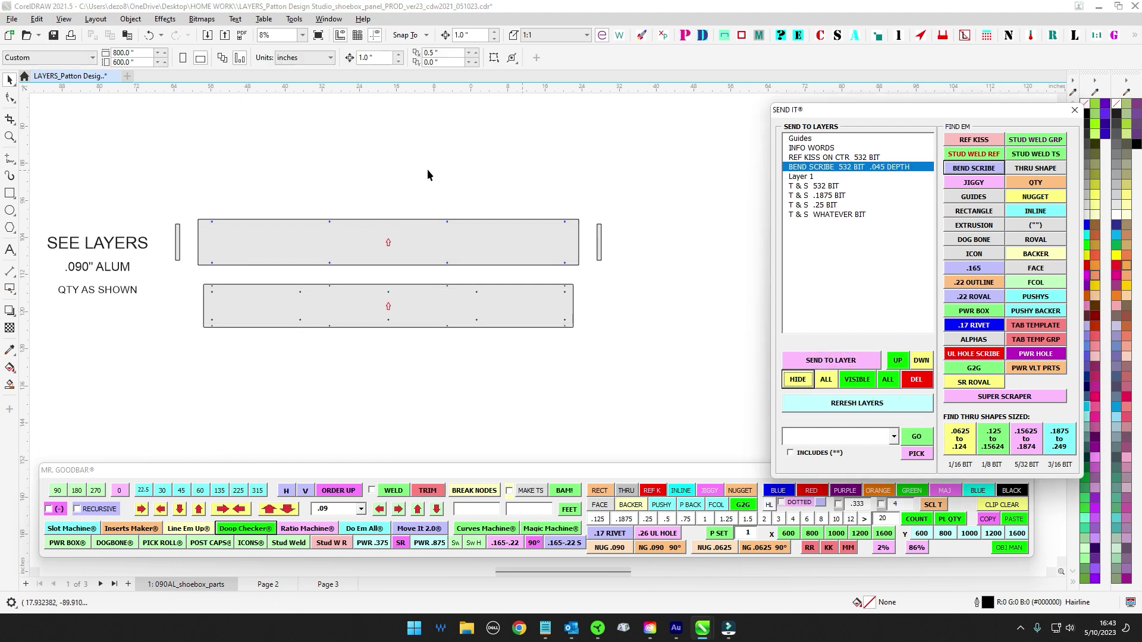
Step: Find the red ref kiss arrows, send them to the REF KISS ON CTR 532 BIT layer and hide it
left_click(974, 140)
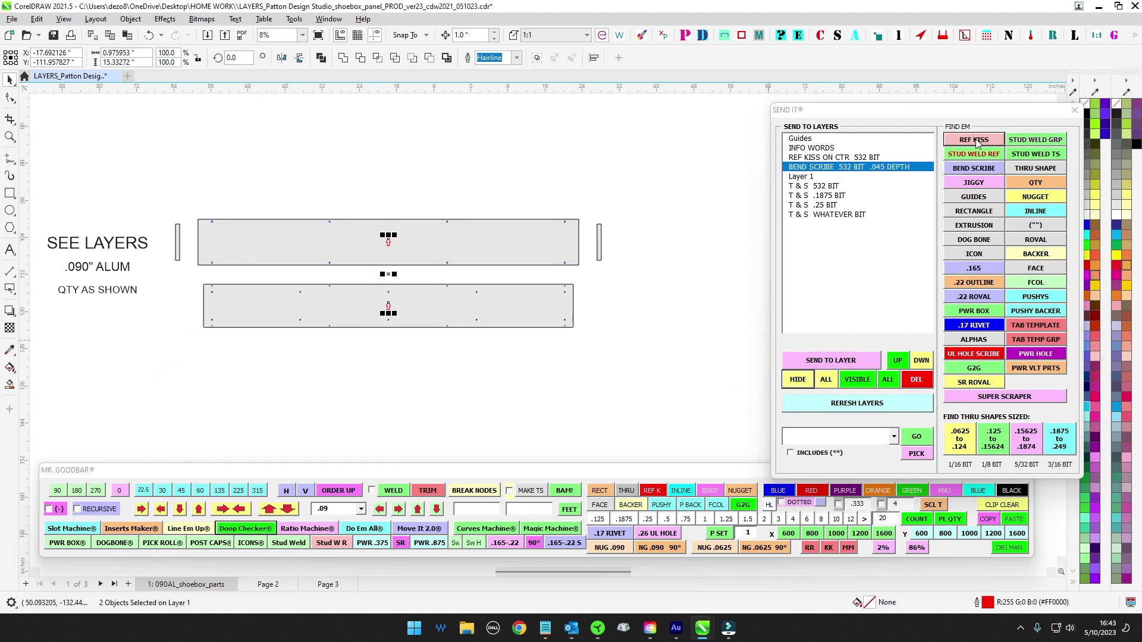
left_click(796, 158)
left_click(807, 360)
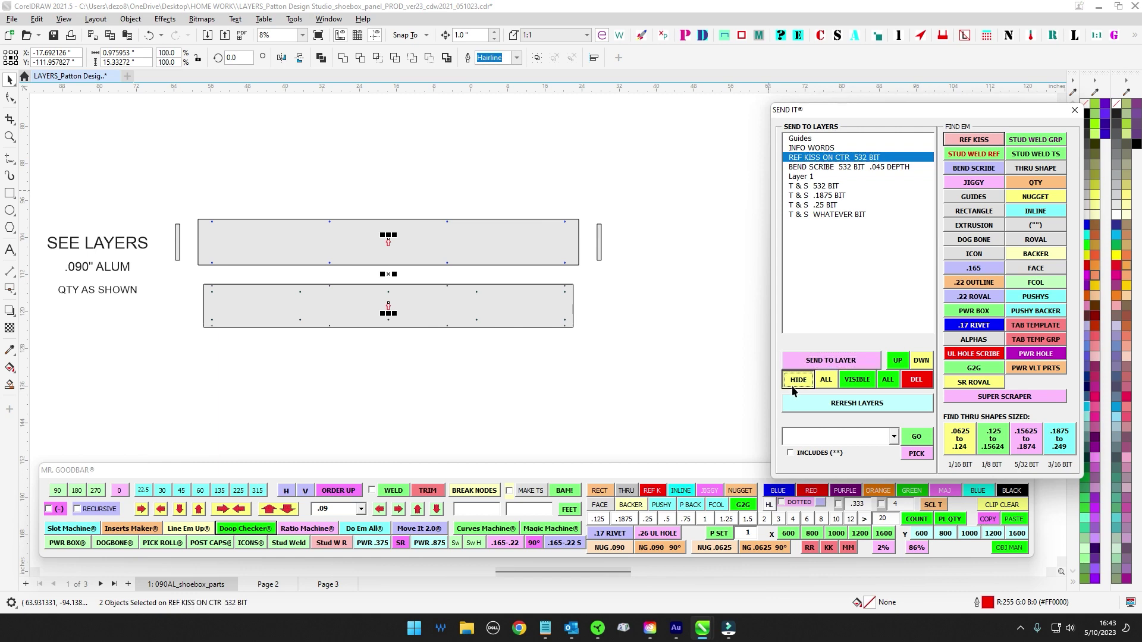
left_click(793, 384)
Step: Find the panels' thru shapes sized .15625 to .1874, send them to the T & S 532 BIT layer and hide it
left_click_drag(159, 193, 675, 393)
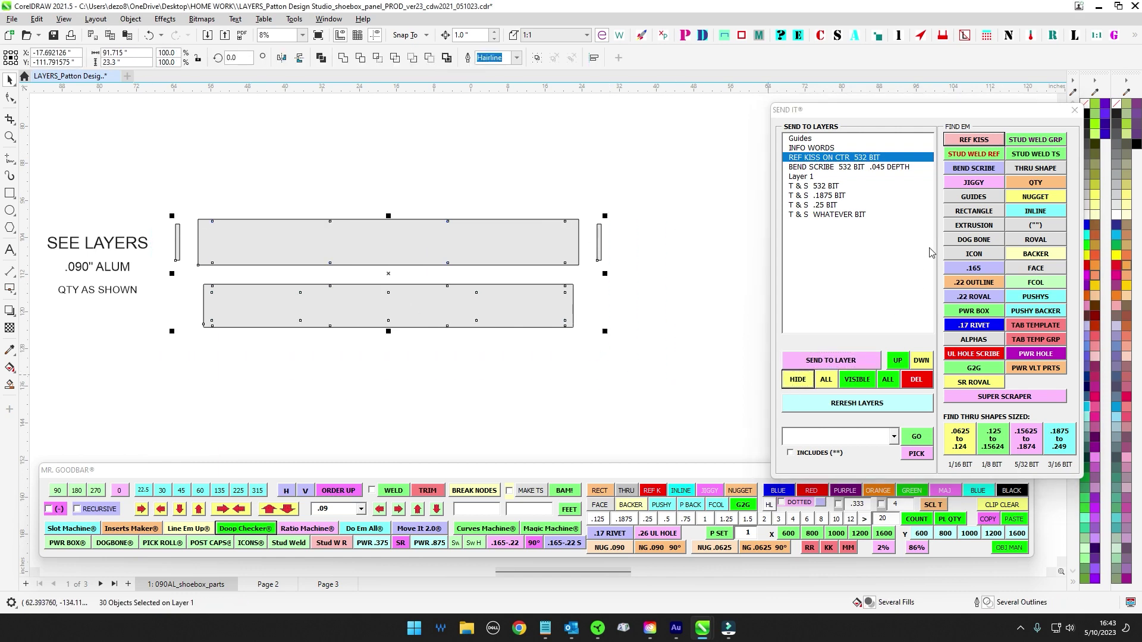
left_click_drag(958, 110, 868, 34)
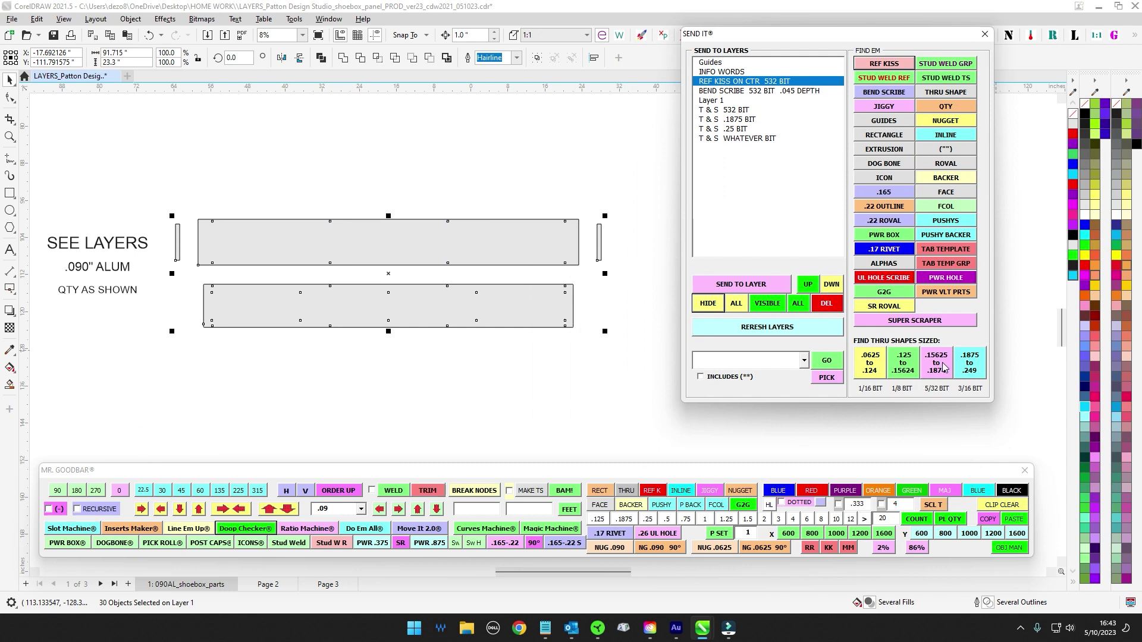
left_click(944, 369)
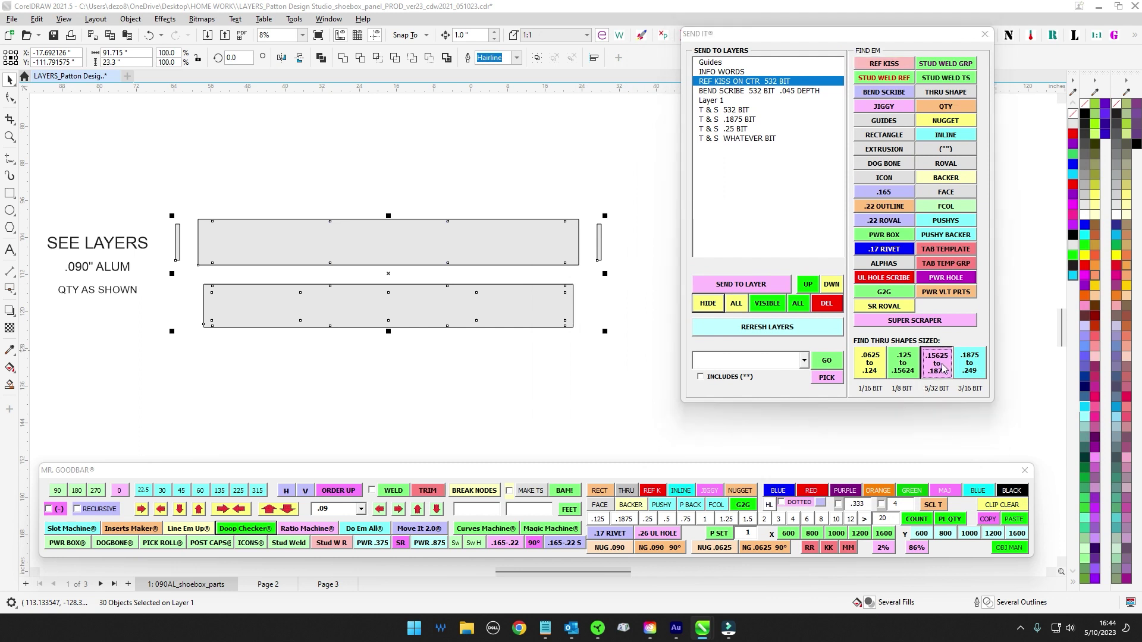
left_click(729, 111)
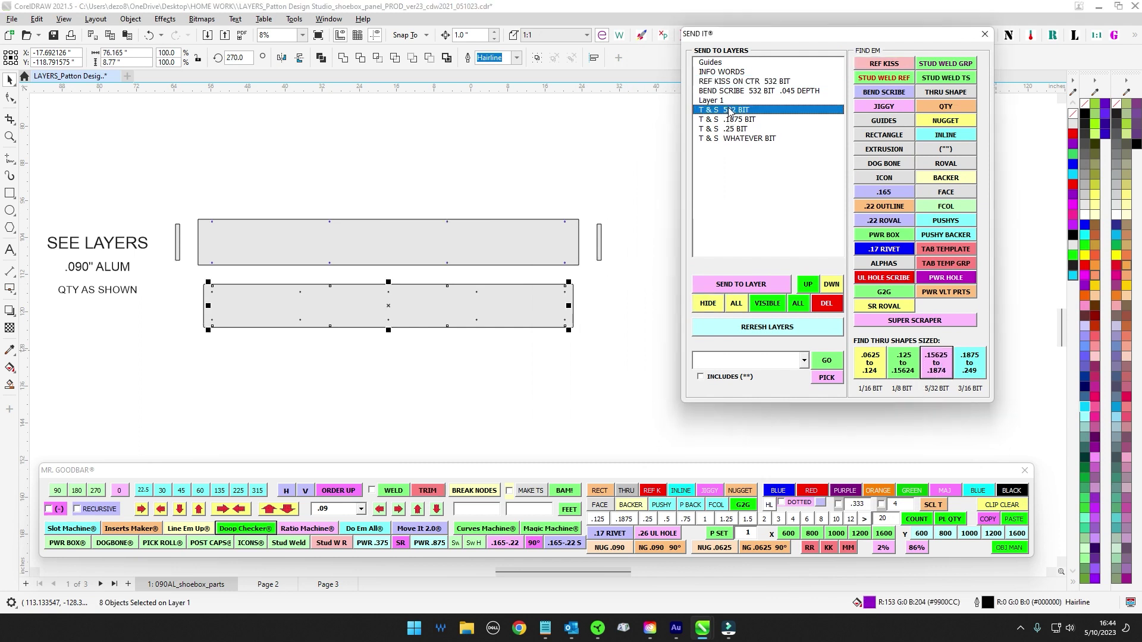
left_click(763, 285)
Step: Find the thru shapes sized .1875 to .249, send them to the T & S .1875 BIT layer and hide it
left_click_drag(155, 184, 538, 399)
left_click(971, 364)
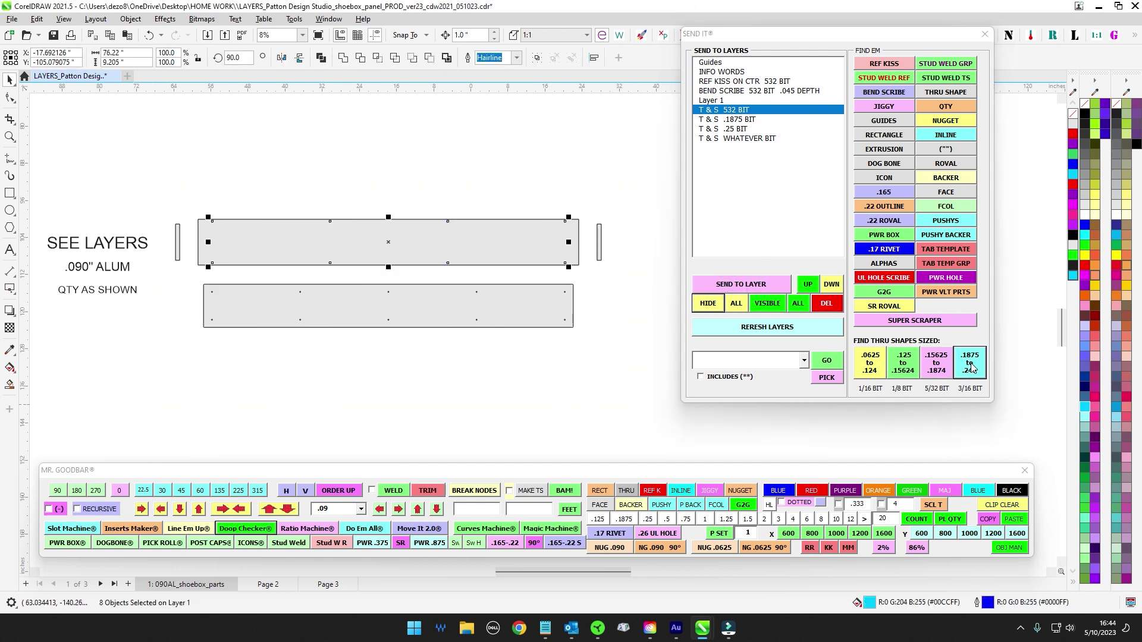
left_click(717, 120)
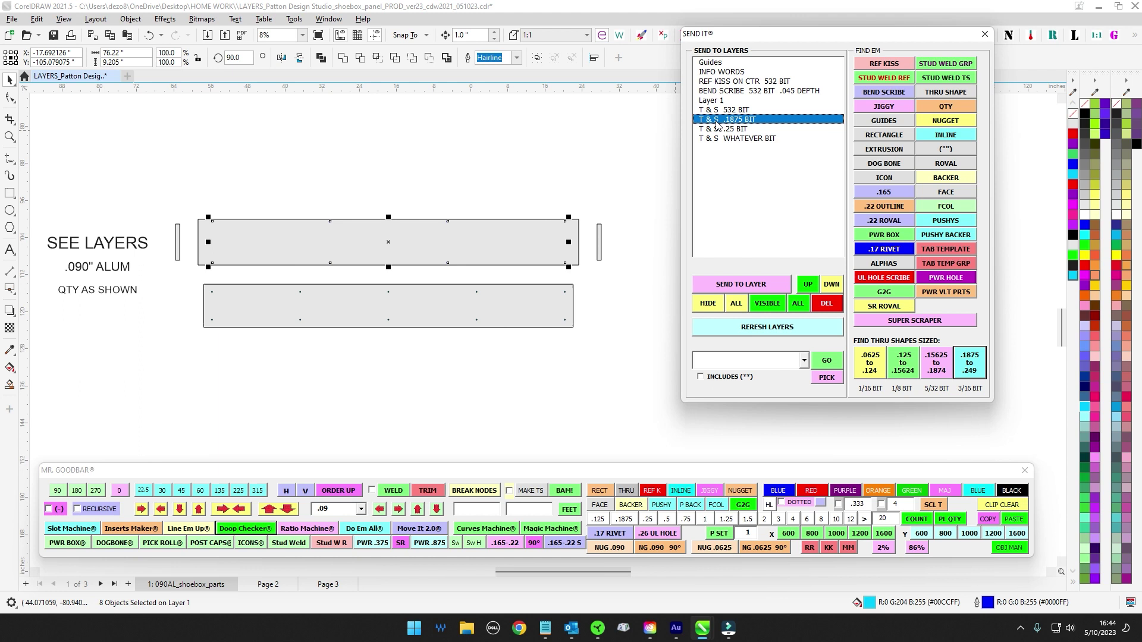
left_click(750, 285)
Step: Send the remaining panel outlines, end strips and holes to the T & S WHATEVER BIT layer and hide it
left_click_drag(157, 194, 615, 377)
left_click(751, 138)
left_click(740, 285)
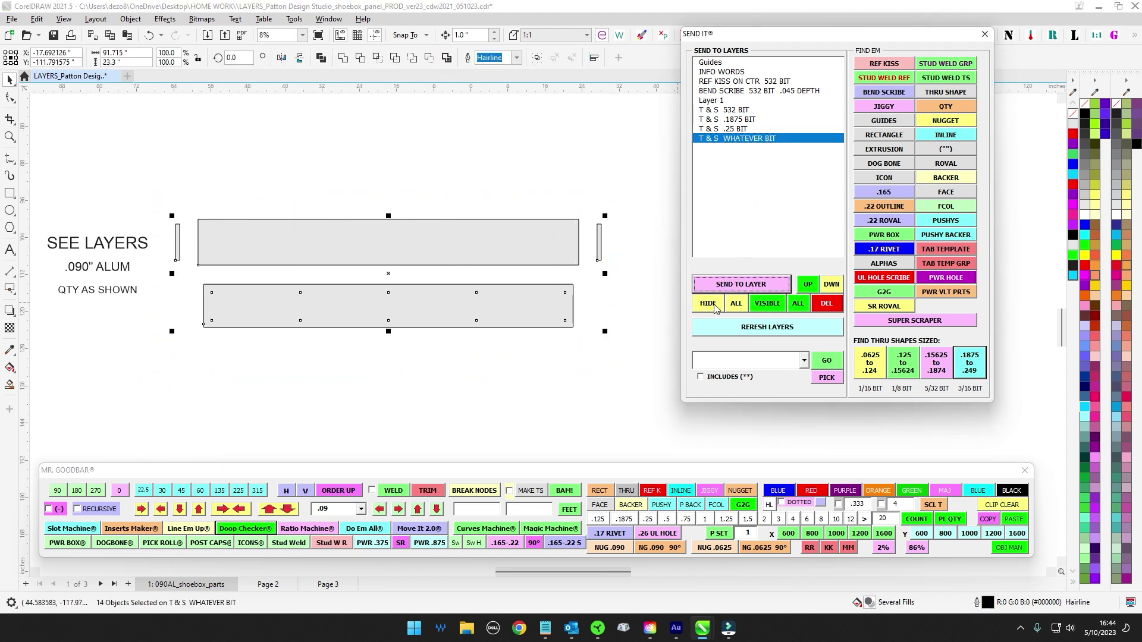
left_click(709, 304)
Step: Delete the empty Layer 1 and T & S .25 BIT layers and make all layers visible again
left_click(830, 308)
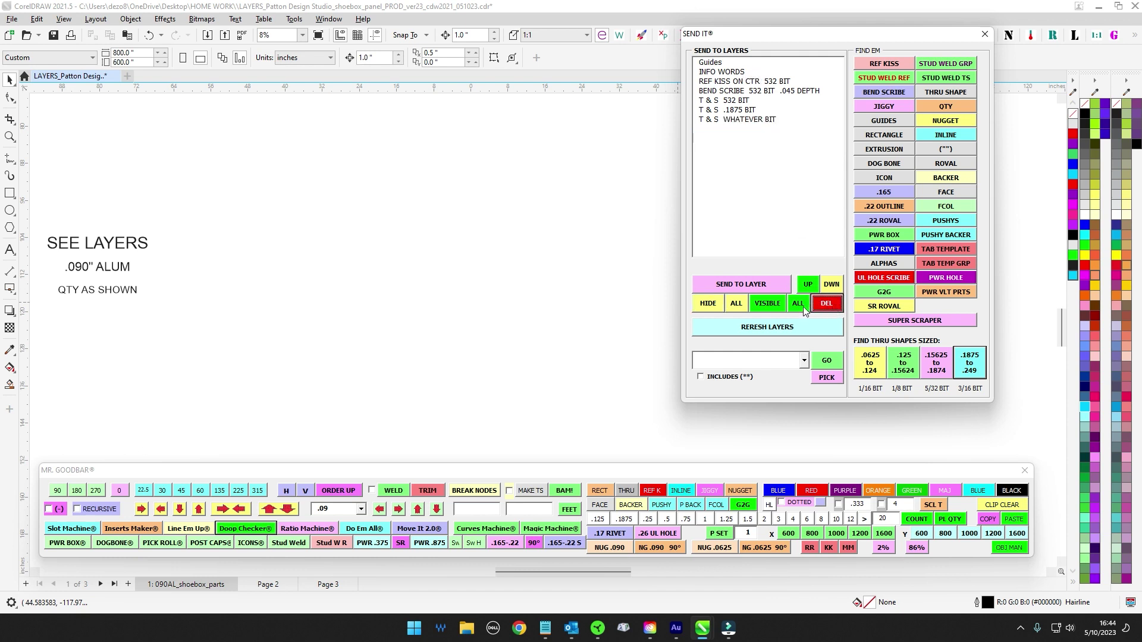
left_click(803, 305)
scroll(494, 195, "down", 3)
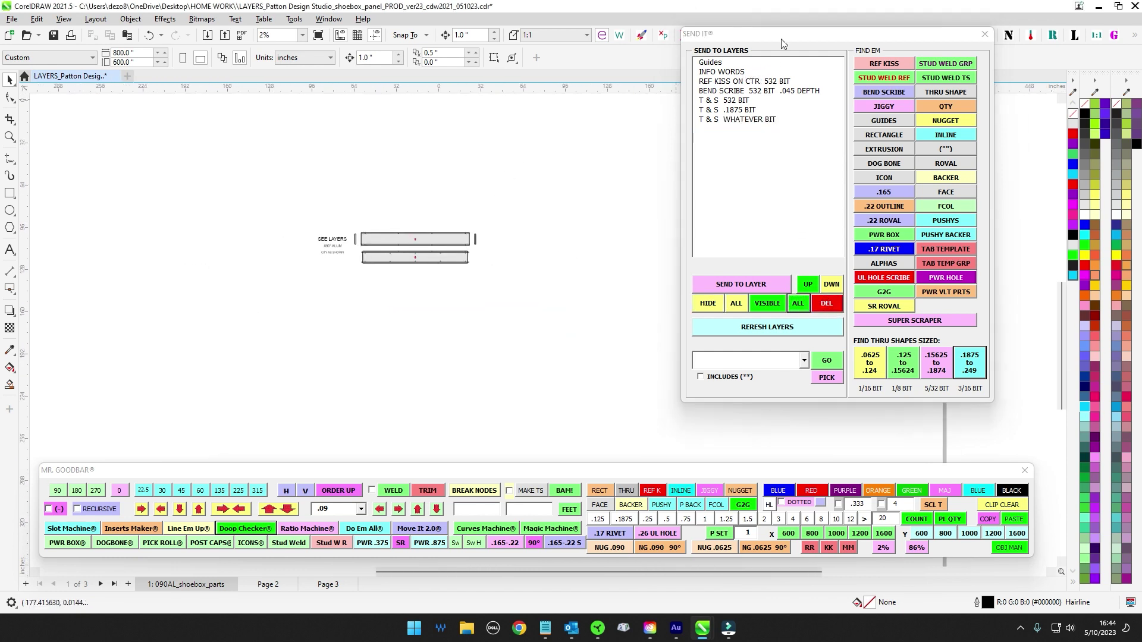
Step: Bring back Exporter Home and export all parts and notes on the page as the 090AL_shoebox_parts DXF, clearing the export prompts
left_click_drag(782, 39, 1141, 39)
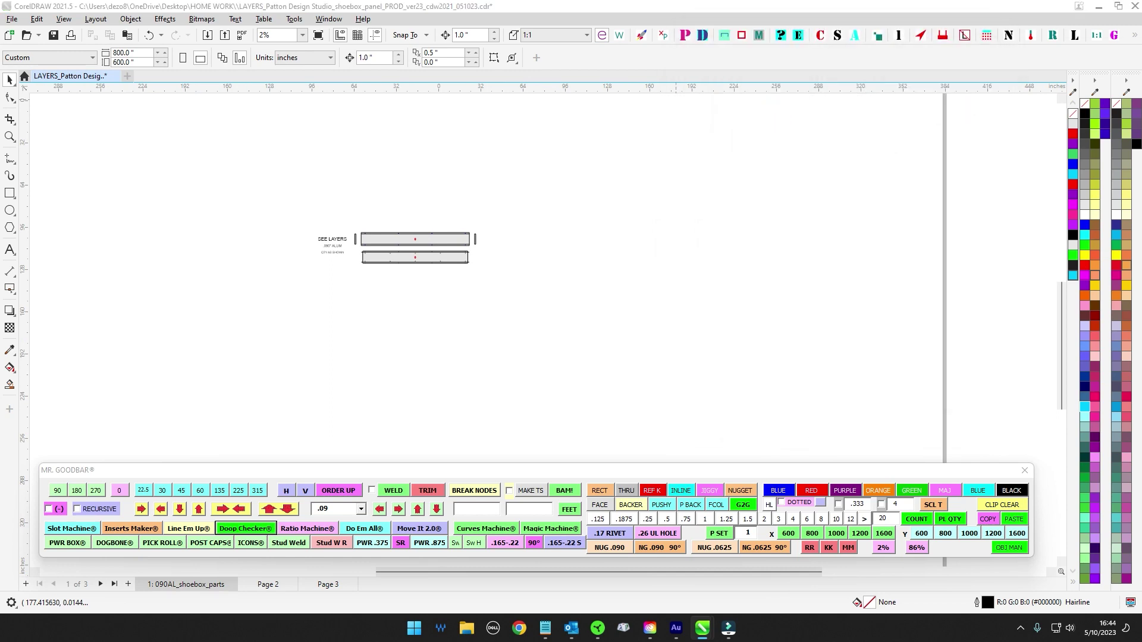
left_click_drag(1141, 172, 882, 119)
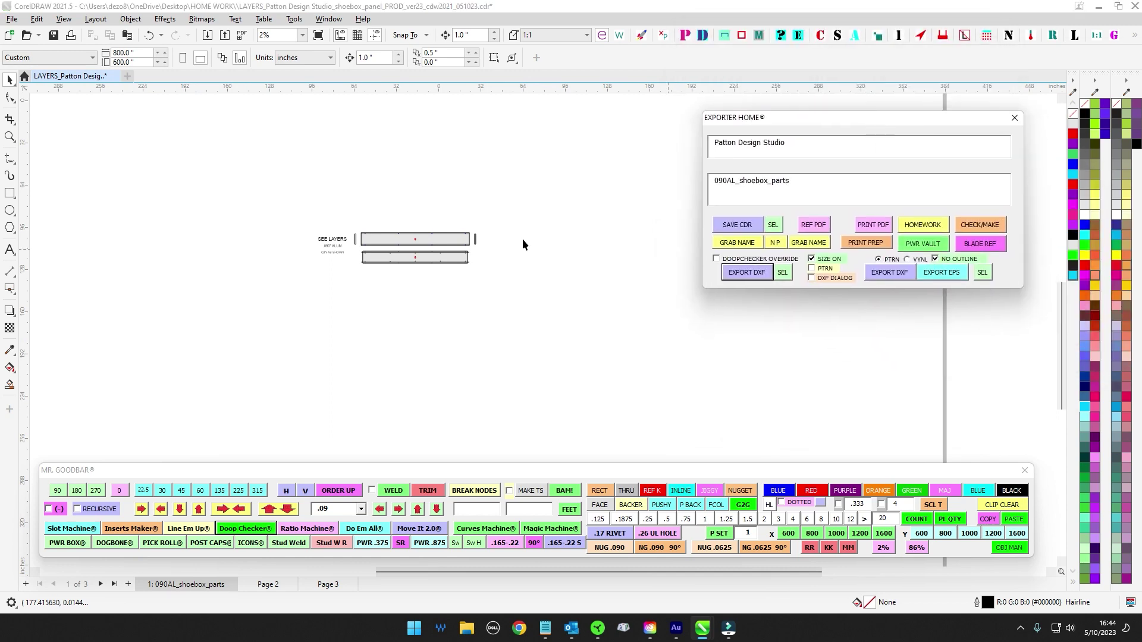
scroll(523, 241, "up", 2)
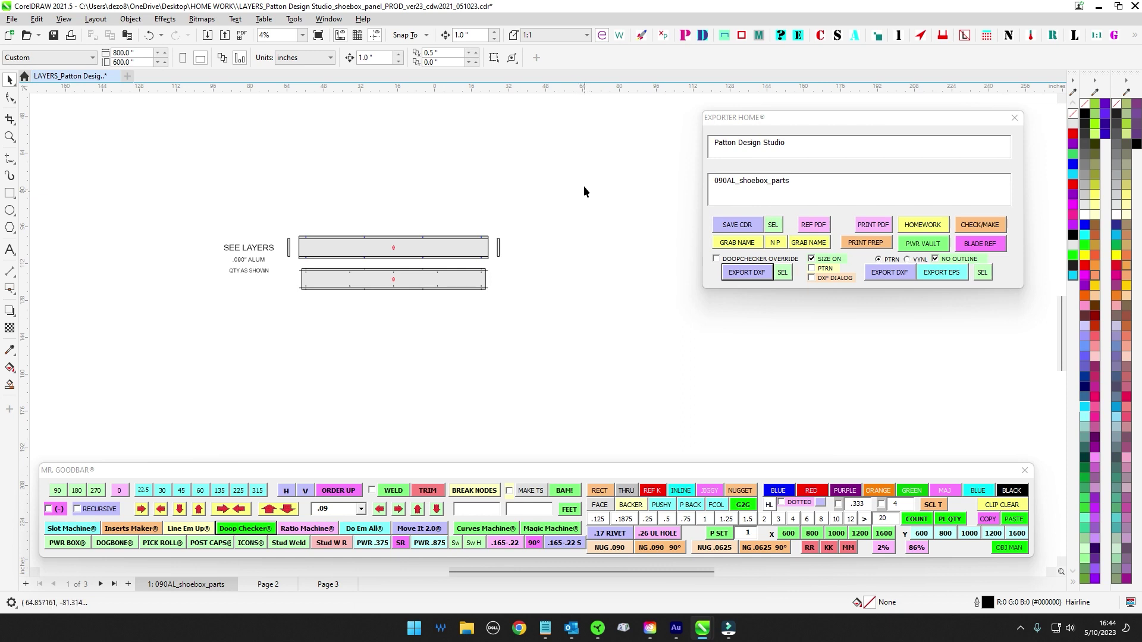
left_click_drag(584, 191, 198, 355)
left_click(782, 272)
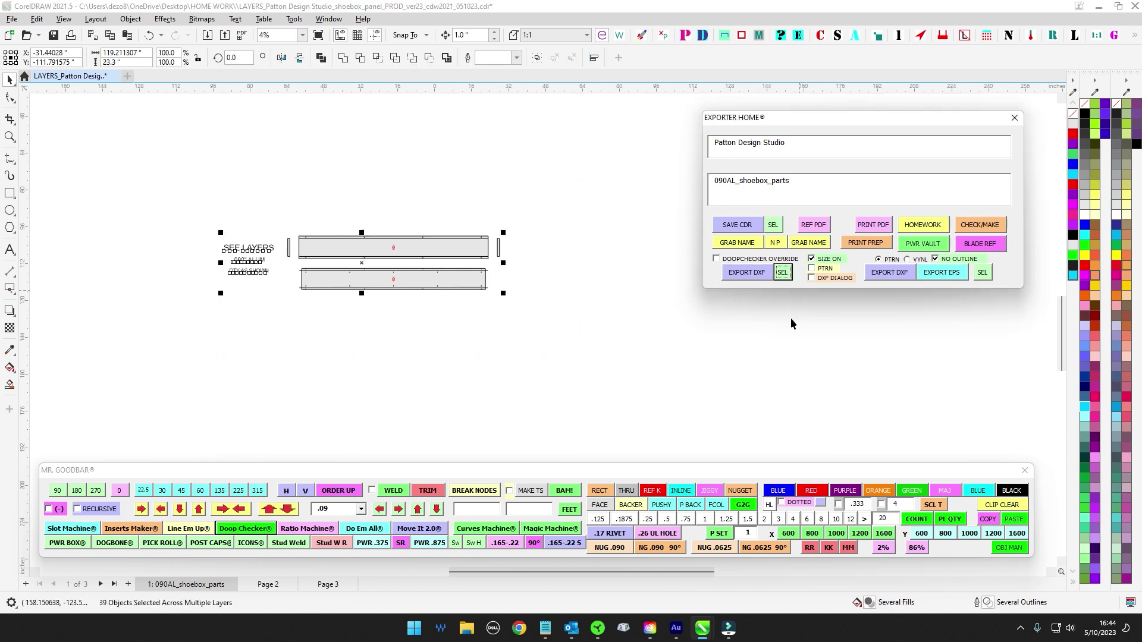
left_click(764, 276)
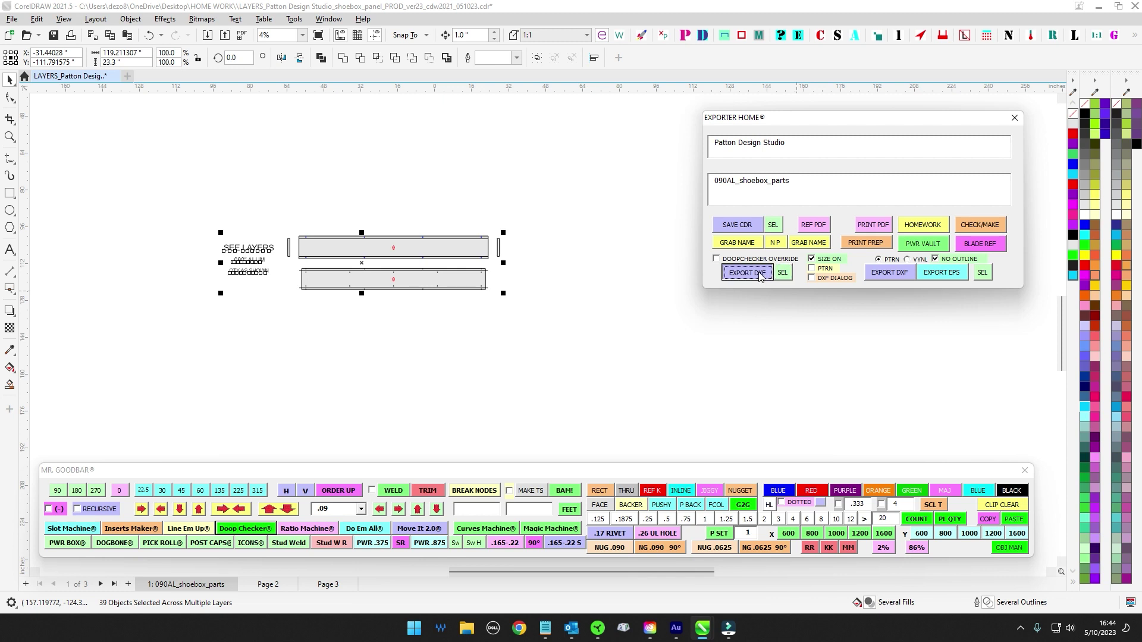
left_click(642, 338)
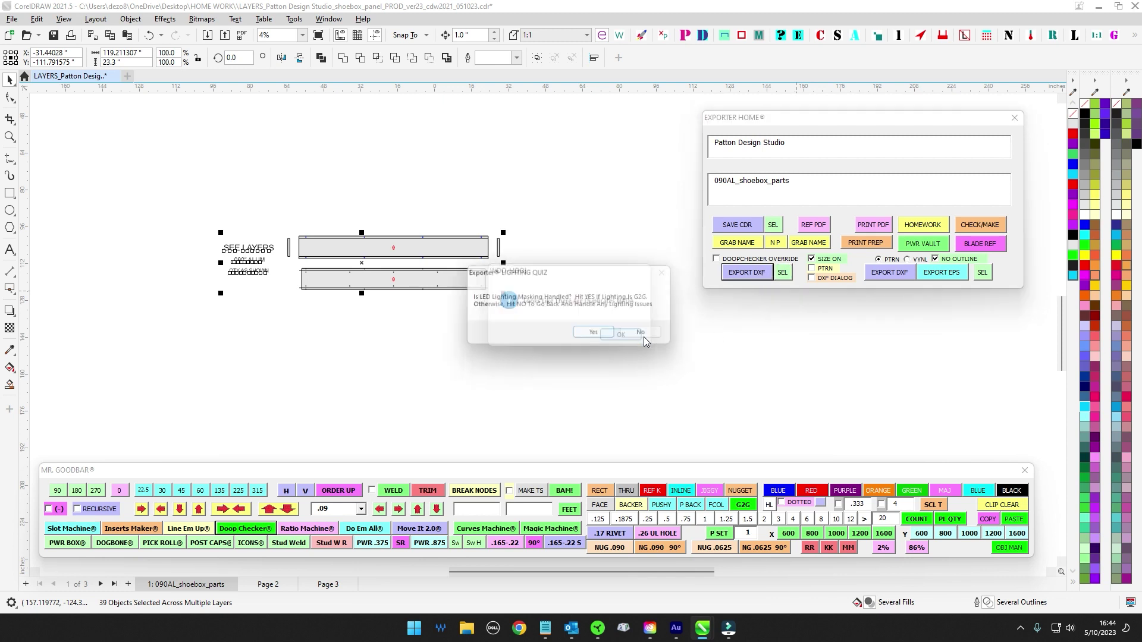
left_click(611, 337)
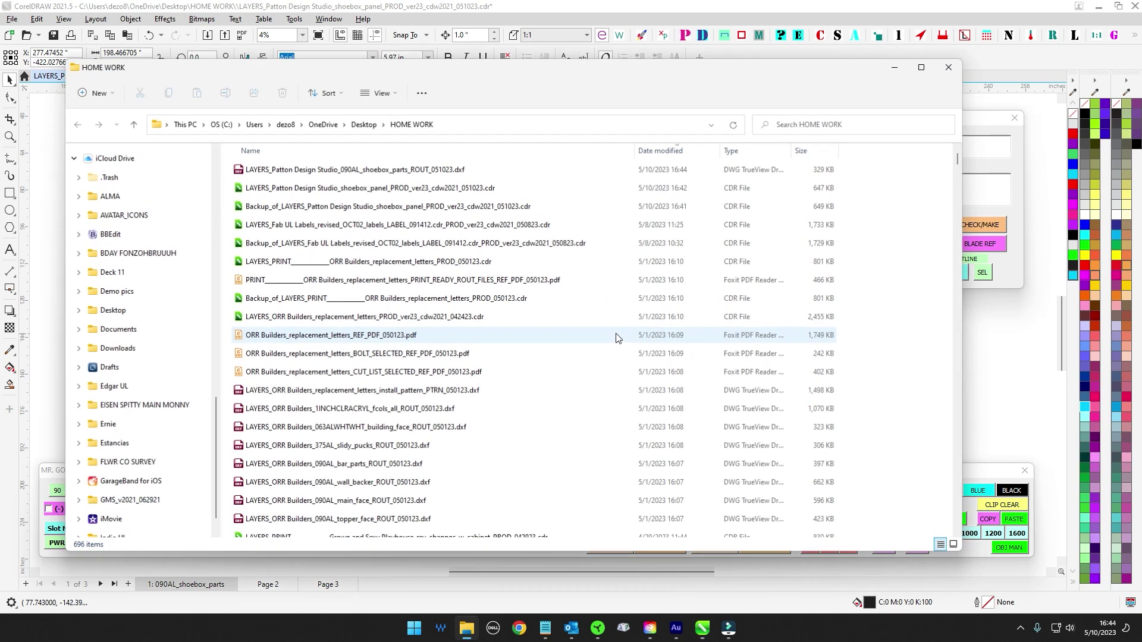
Step: Check the exported 090AL_shoebox_parts DXF in the HOME WORK folder, and return to the drawing with nothing selected
left_click_drag(350, 174, 364, 172)
left_click(895, 67)
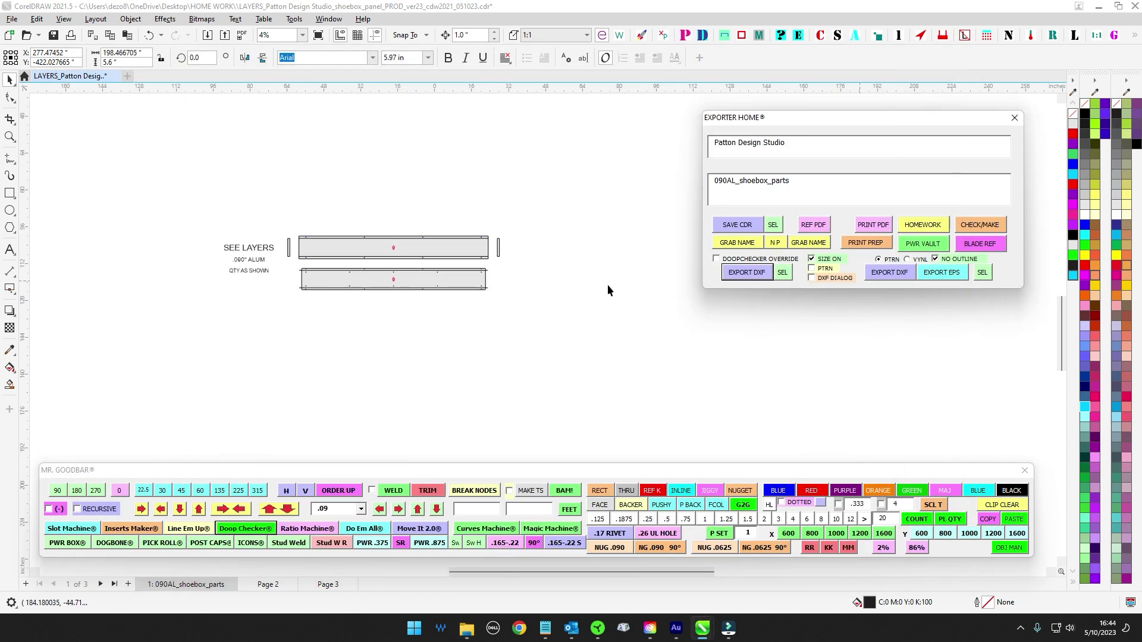
left_click(607, 283)
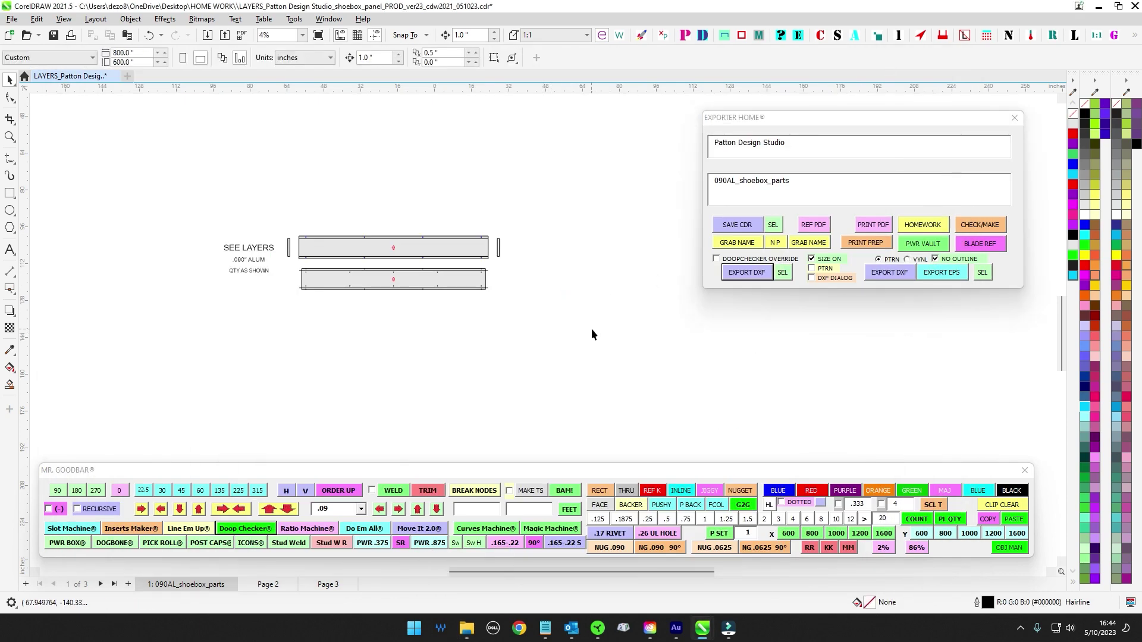
Step: Review all three pages of the shoebox panel drawing, ending on the 090AL_shoebox_parts page
scroll(619, 333, "down", 2)
scroll(628, 344, "down", 1)
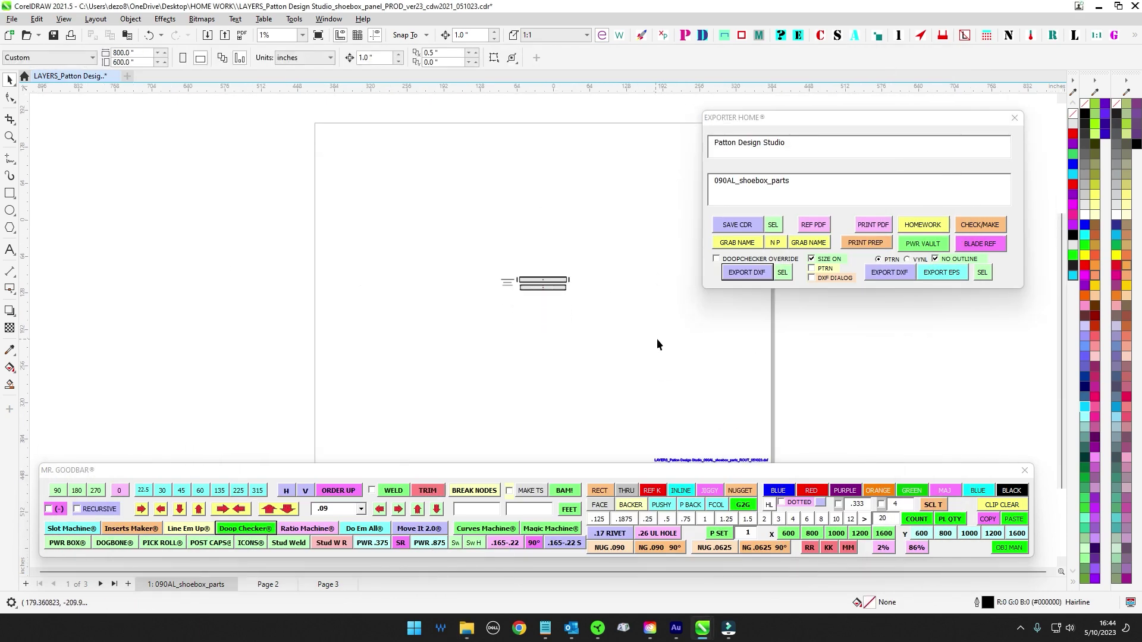
left_click(271, 584)
left_click(322, 584)
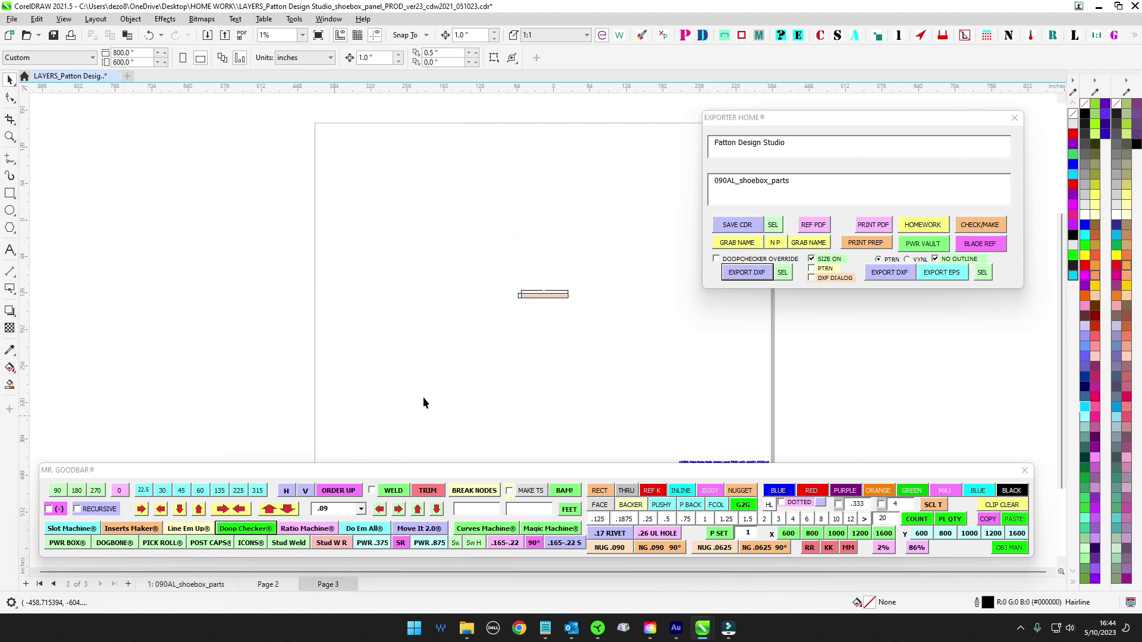
left_click(223, 586)
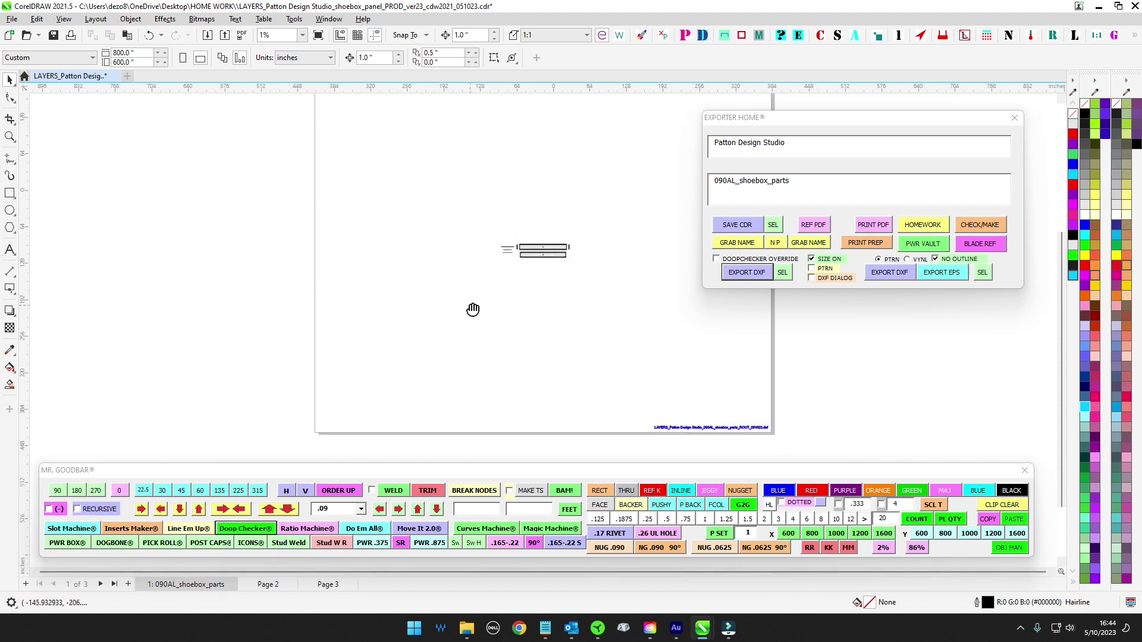
left_click(265, 586)
left_click(328, 585)
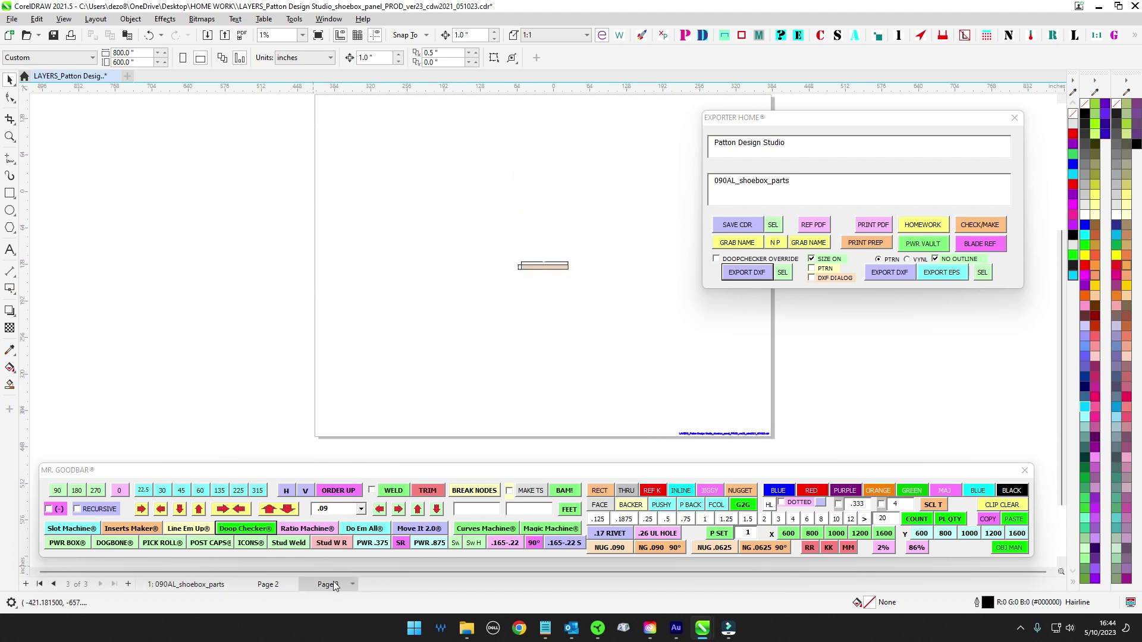
left_click(201, 586)
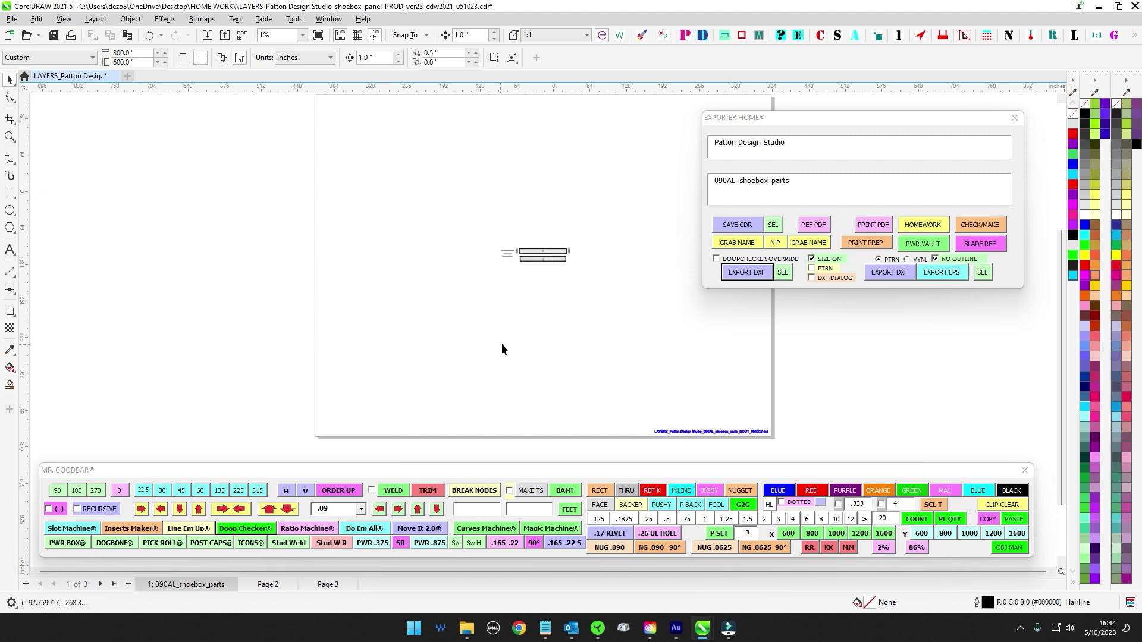
left_click(267, 586)
left_click(333, 587)
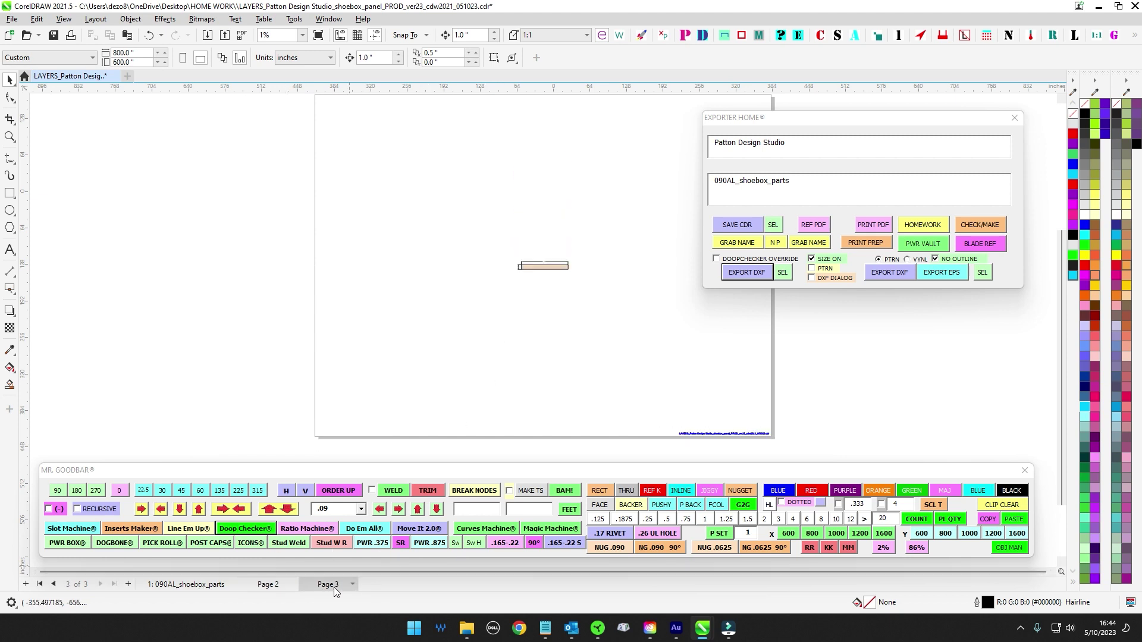
left_click(181, 585)
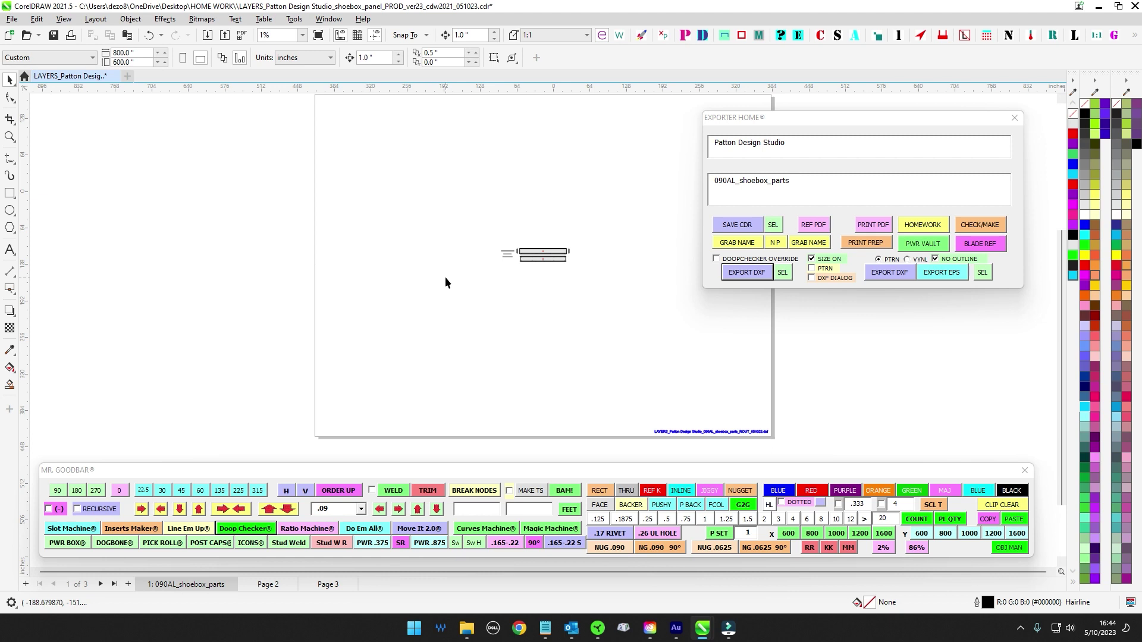
Step: Grab the drawing's name so the export name is shoebox_panel, and save the drawing
left_click(751, 246)
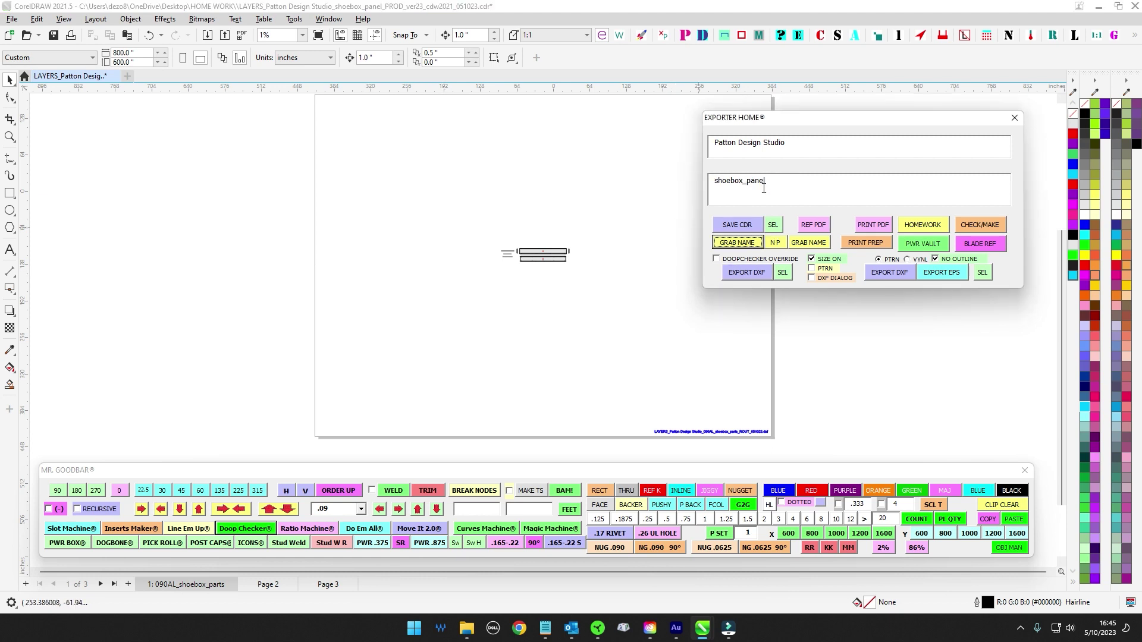
left_click_drag(774, 182, 709, 183)
left_click(621, 173)
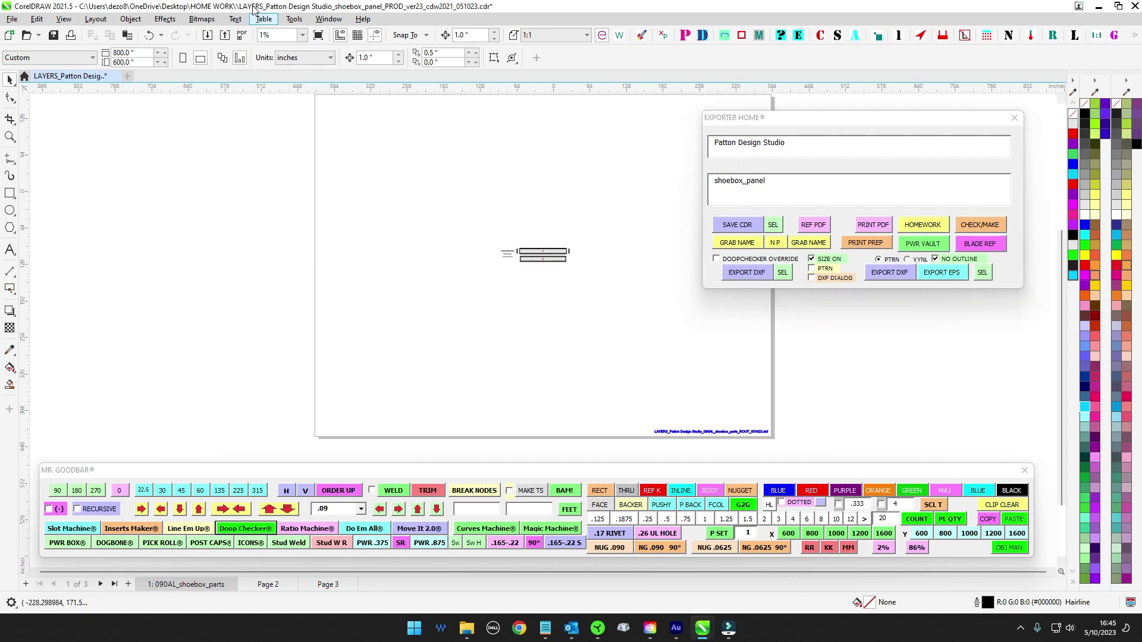
key("ctrl+s")
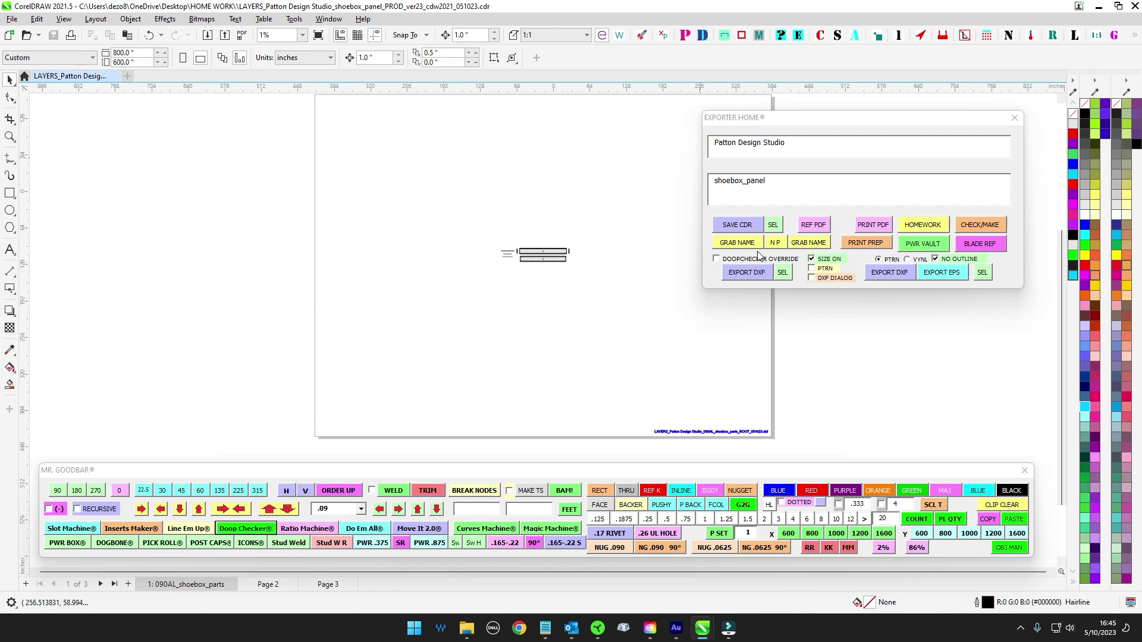
Step: Export the shoebox_panel REF PDF from Exporter Home and check its pages in Foxit PDF Reader
left_click(809, 229)
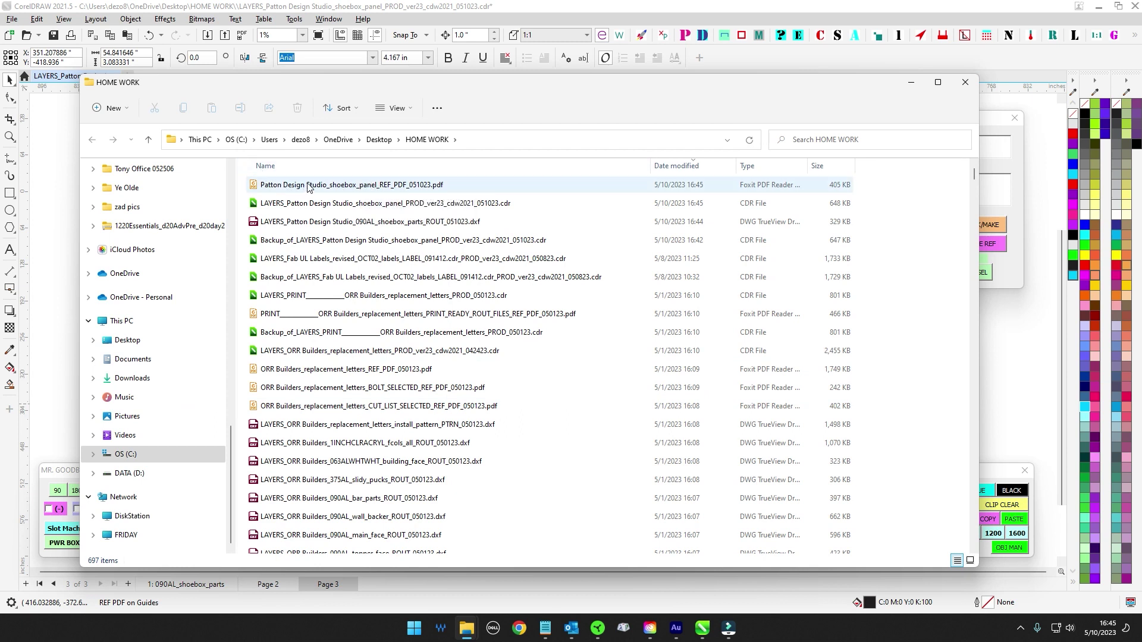
double_click(374, 185)
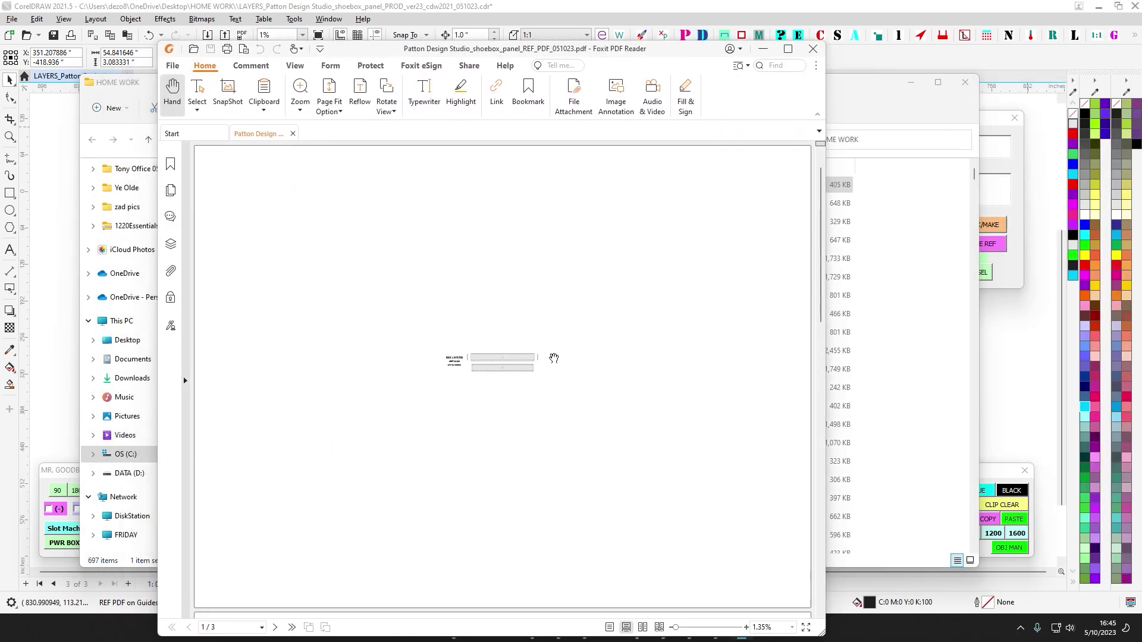
scroll(572, 353, "down", 5)
scroll(572, 353, "down", 5)
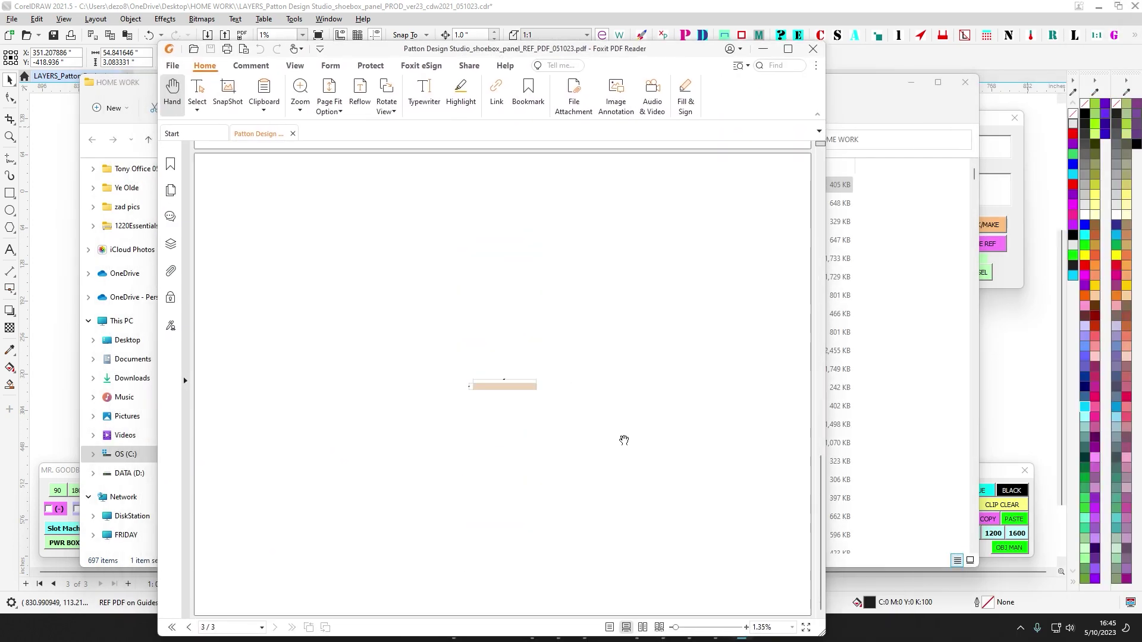
scroll(639, 440, "up", 6)
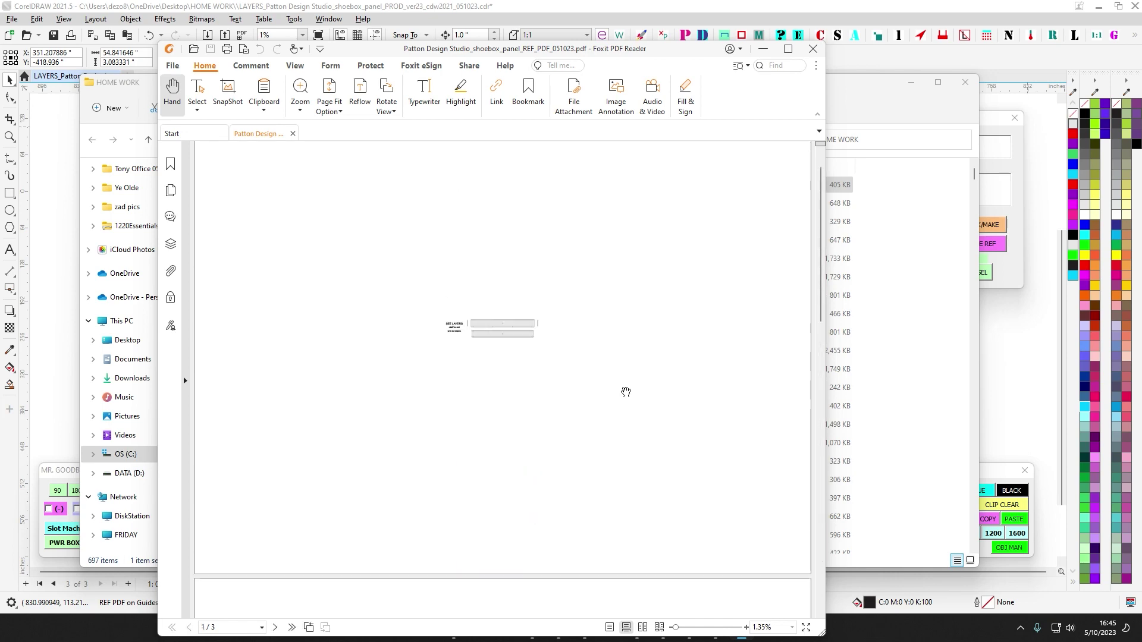
left_click(813, 49)
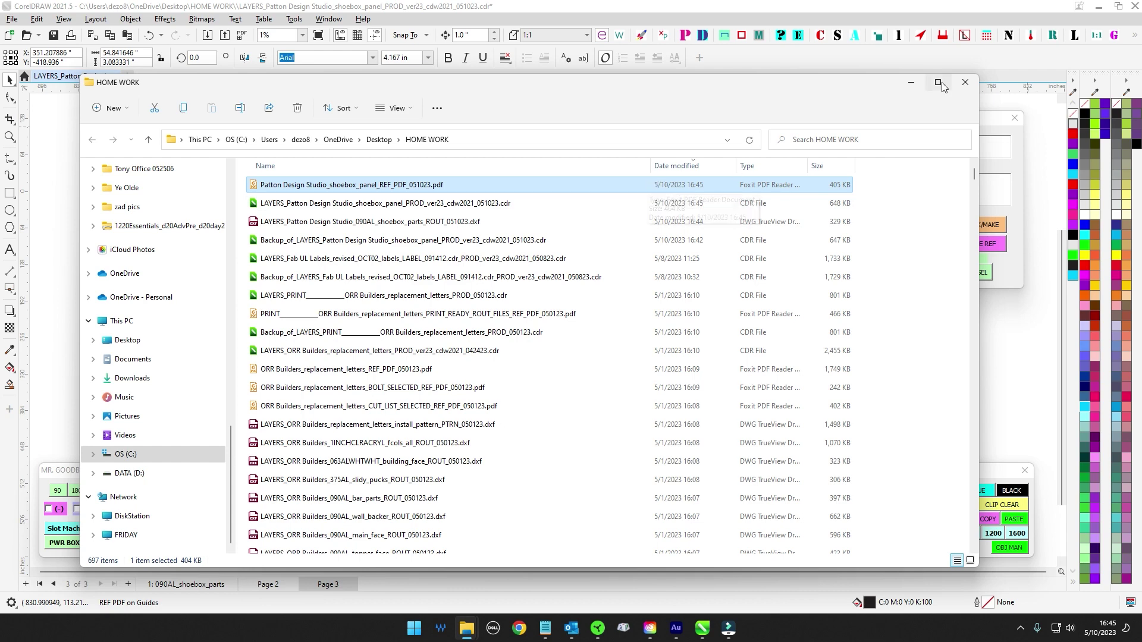
left_click(965, 82)
left_click(507, 170)
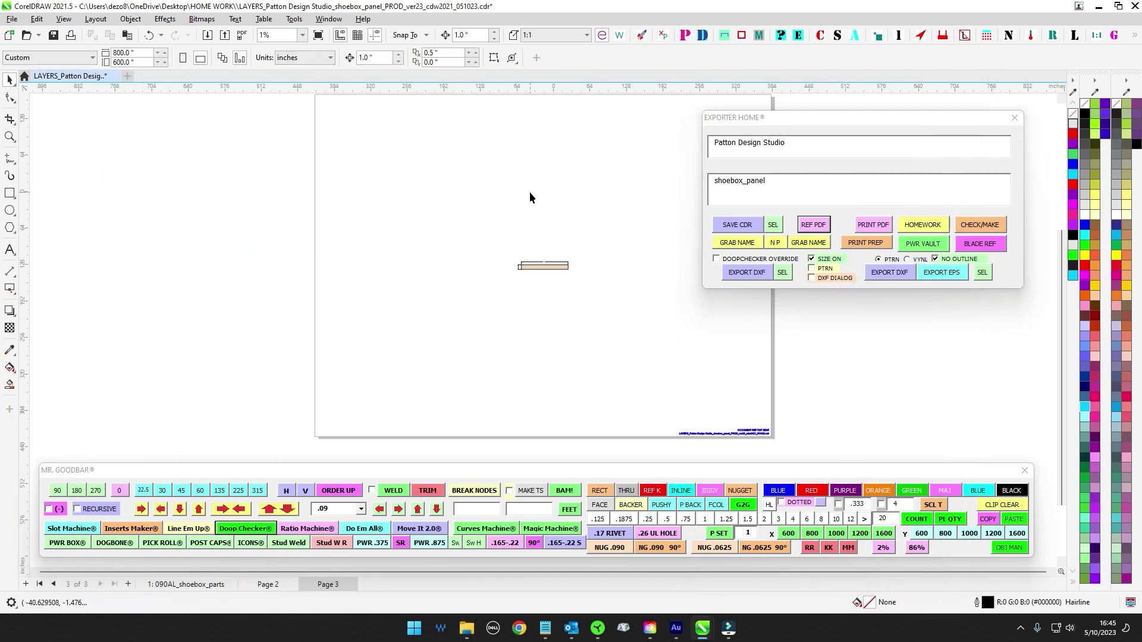
Step: Go back to the 090AL_shoebox_parts page and look over its parts and notes
mouse_move(528, 195)
left_mouse_down()
mouse_move(512, 248)
mouse_move(518, 188)
left_mouse_up()
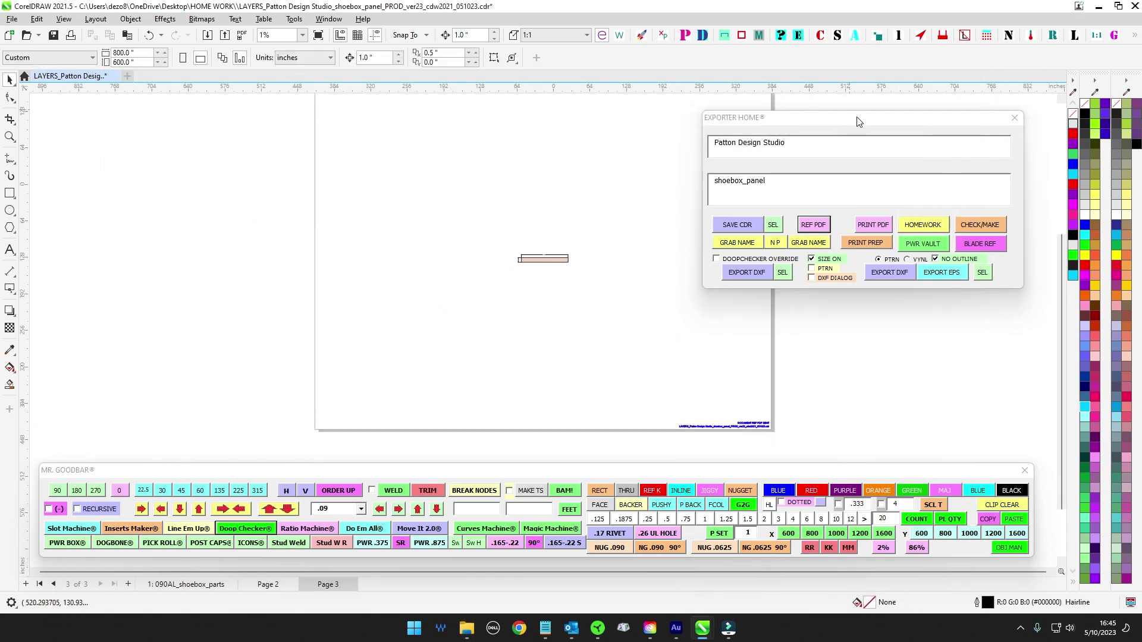
left_click_drag(859, 123, 904, 142)
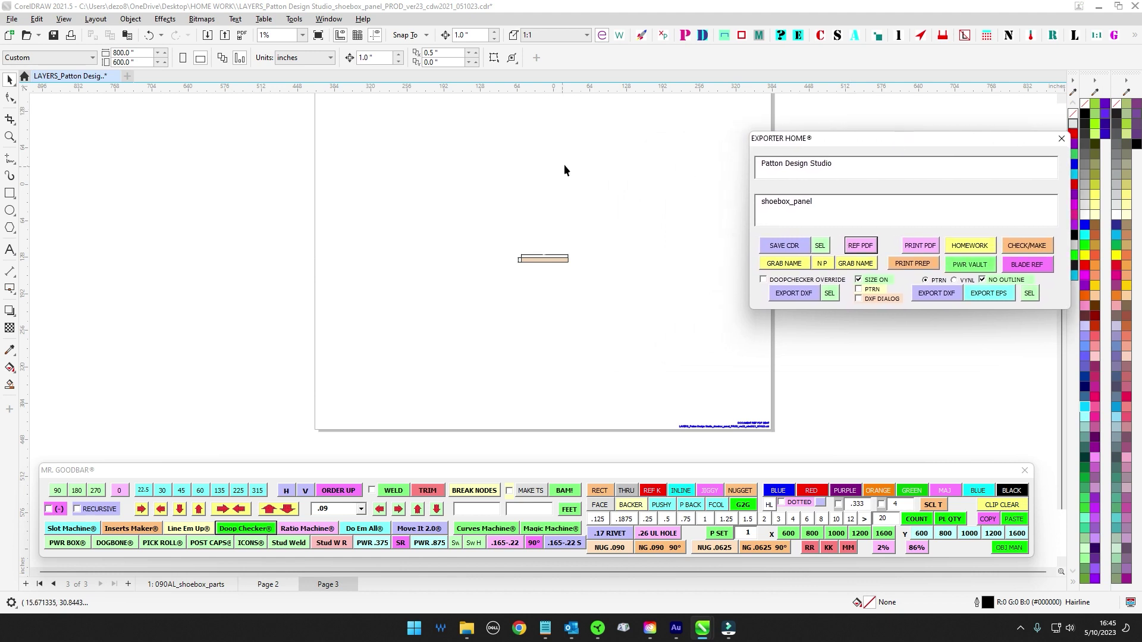
left_click_drag(563, 165, 561, 206)
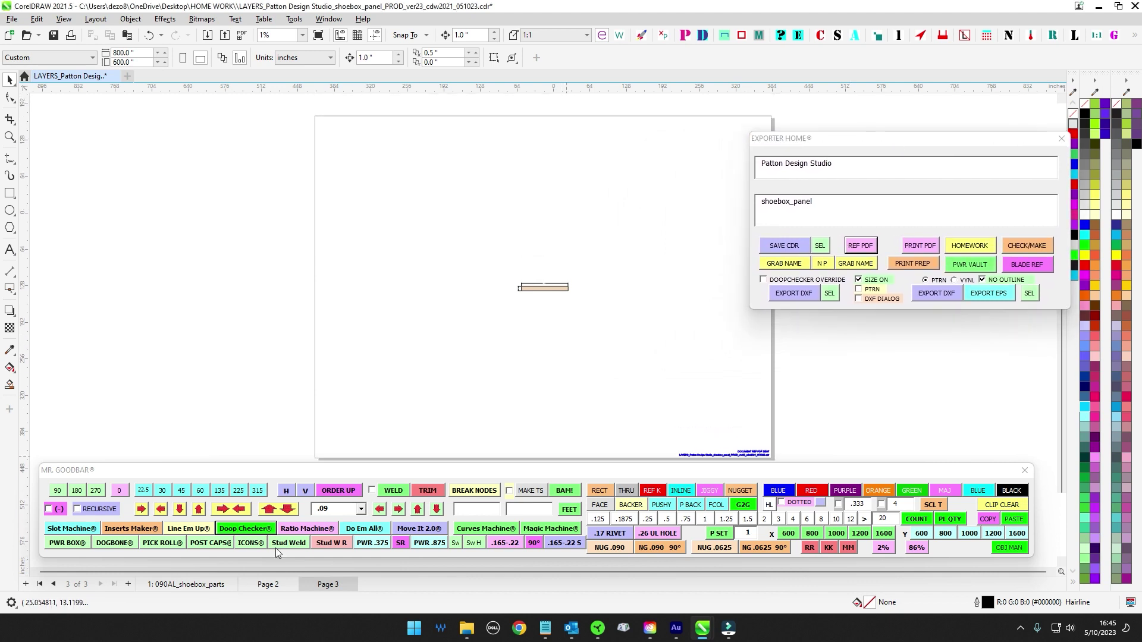
left_click(165, 586)
left_click_drag(458, 229, 699, 310)
scroll(526, 263, "up", 2)
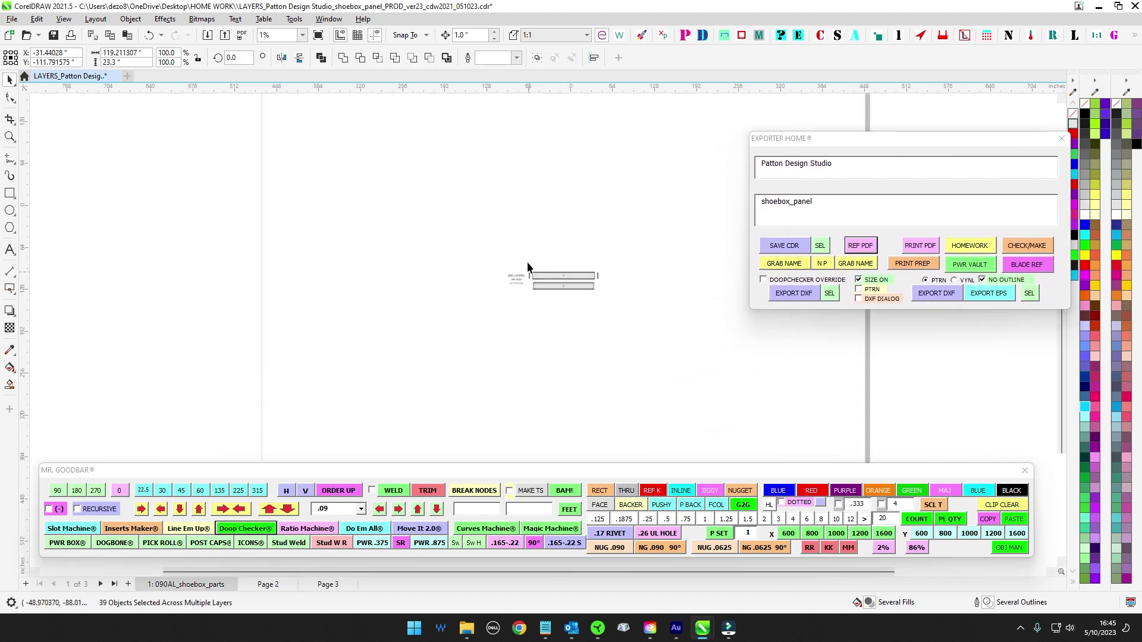
left_click_drag(530, 212, 482, 242)
scroll(504, 226, "down", 1)
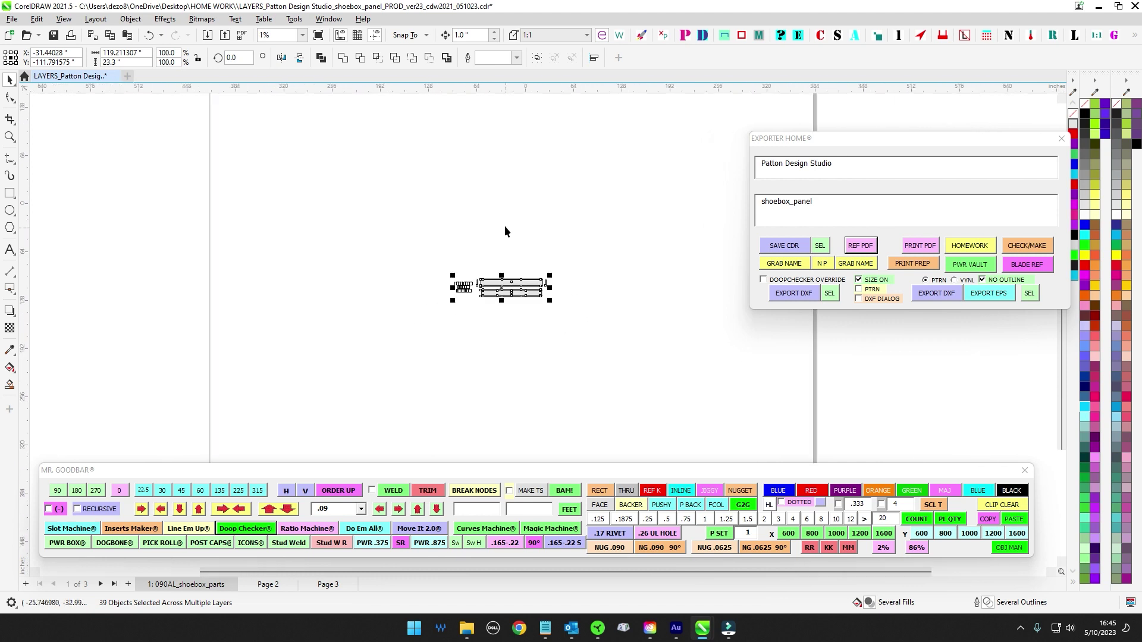
left_click(539, 204)
left_click_drag(331, 254, 350, 233)
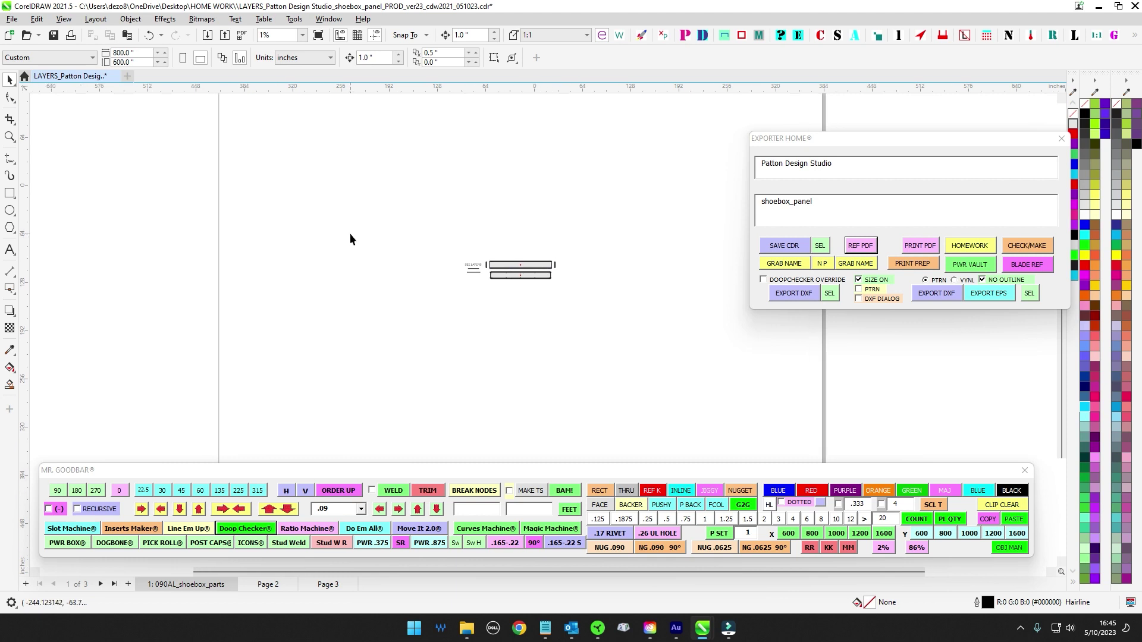
Step: Save the drawing, and run Print Prep with the grabbed name shoebox_panel to make the PRINT copy
key("ctrl+s")
left_click_drag(915, 150, 822, 135)
left_click_drag(727, 185, 619, 198)
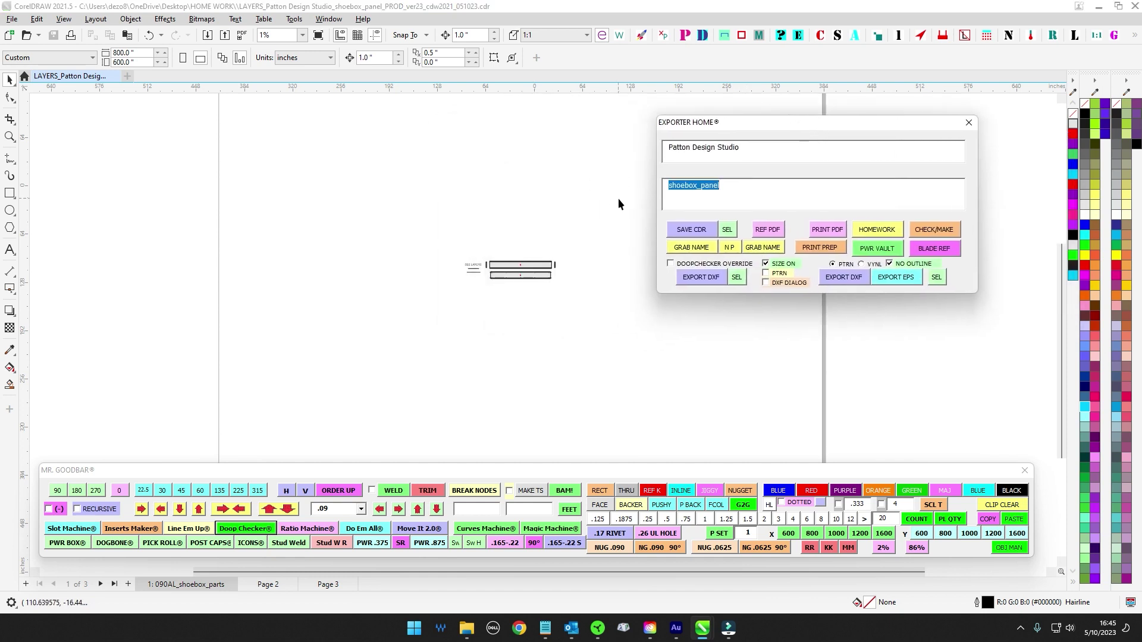
left_click(711, 249)
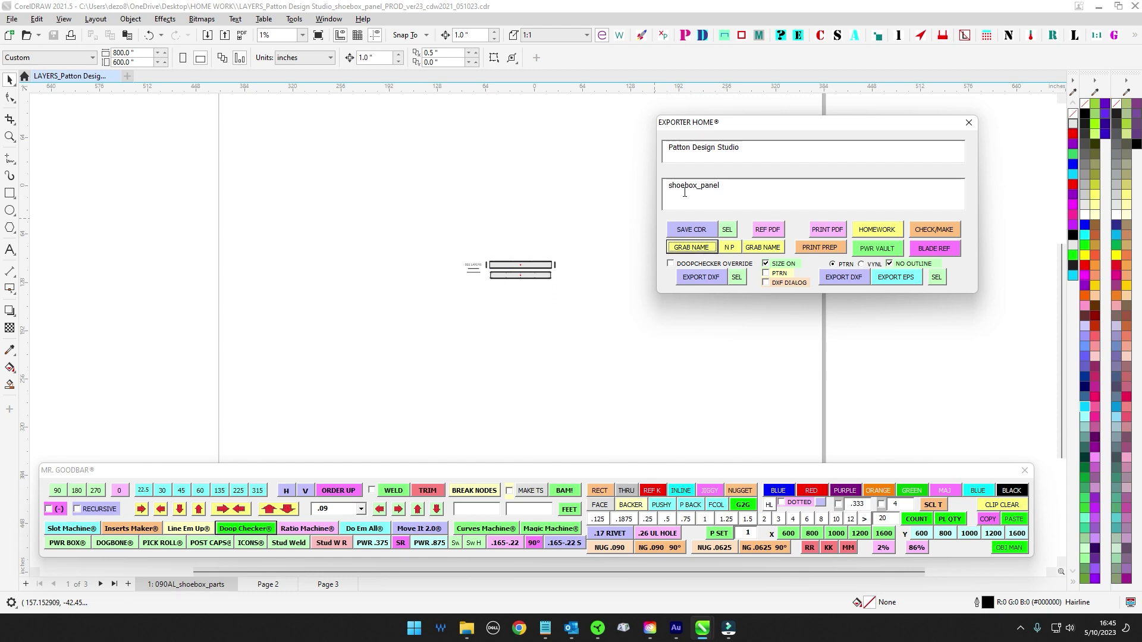
left_click(823, 248)
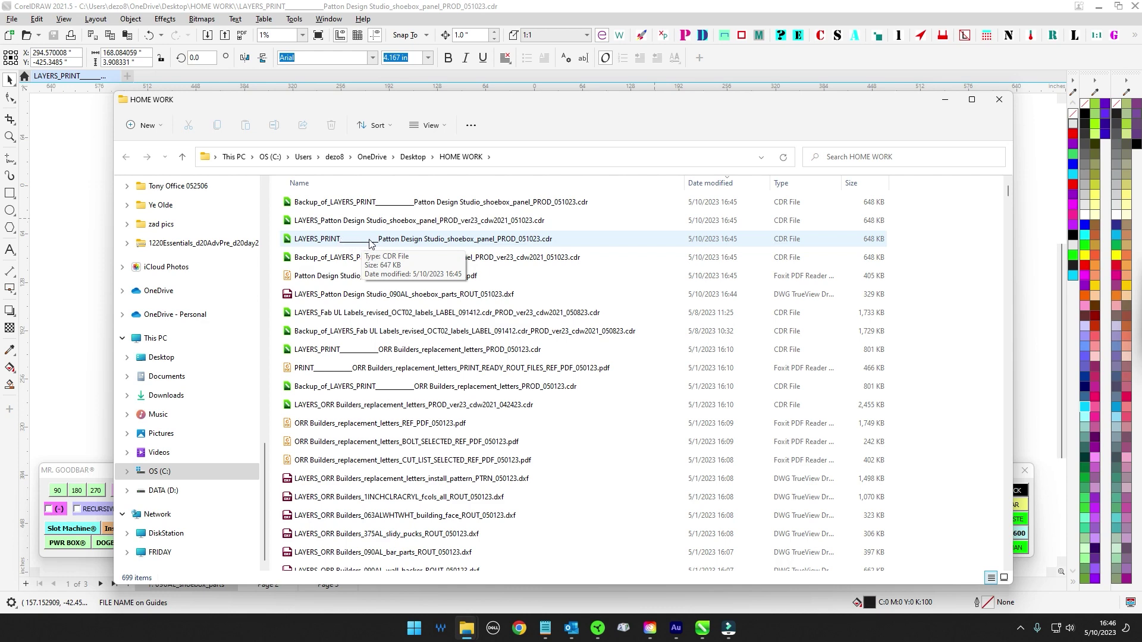
Step: Examine the PRINT files of earlier jobs in the HOME WORK folder, and return to the shoebox panel PRINT drawing
scroll(369, 243, "down", 5)
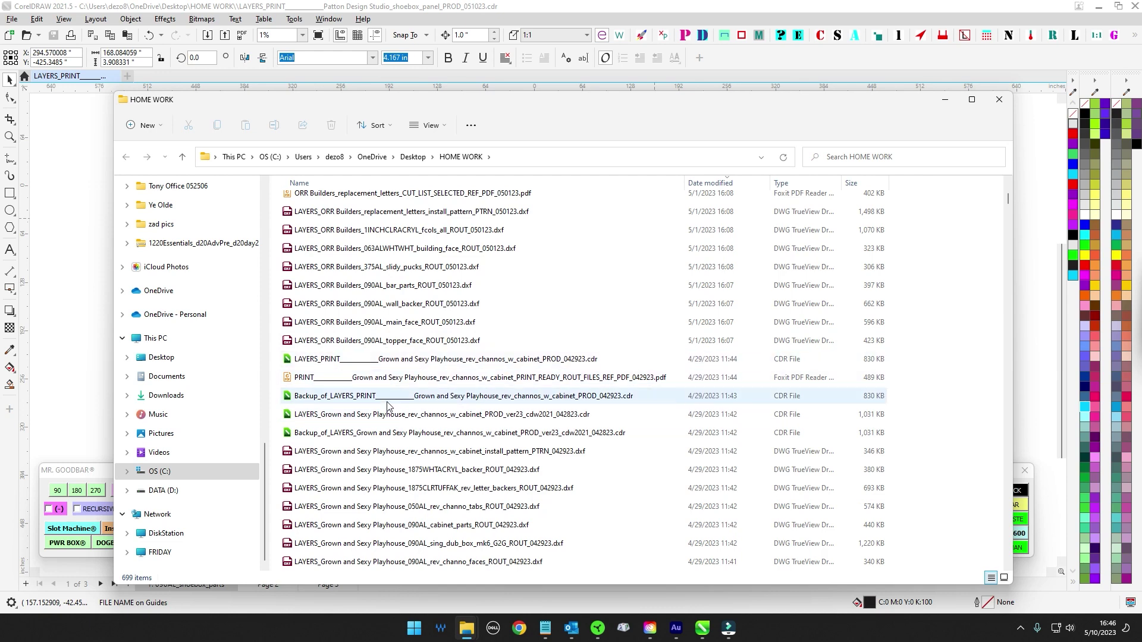
scroll(357, 333, "down", 6)
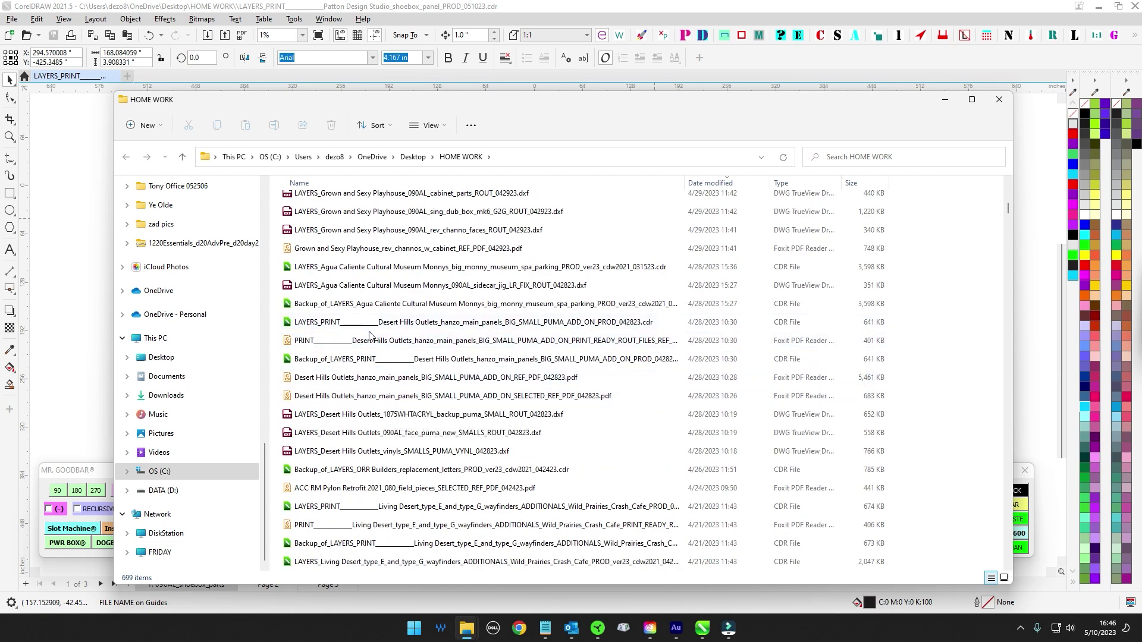
scroll(363, 333, "down", 5)
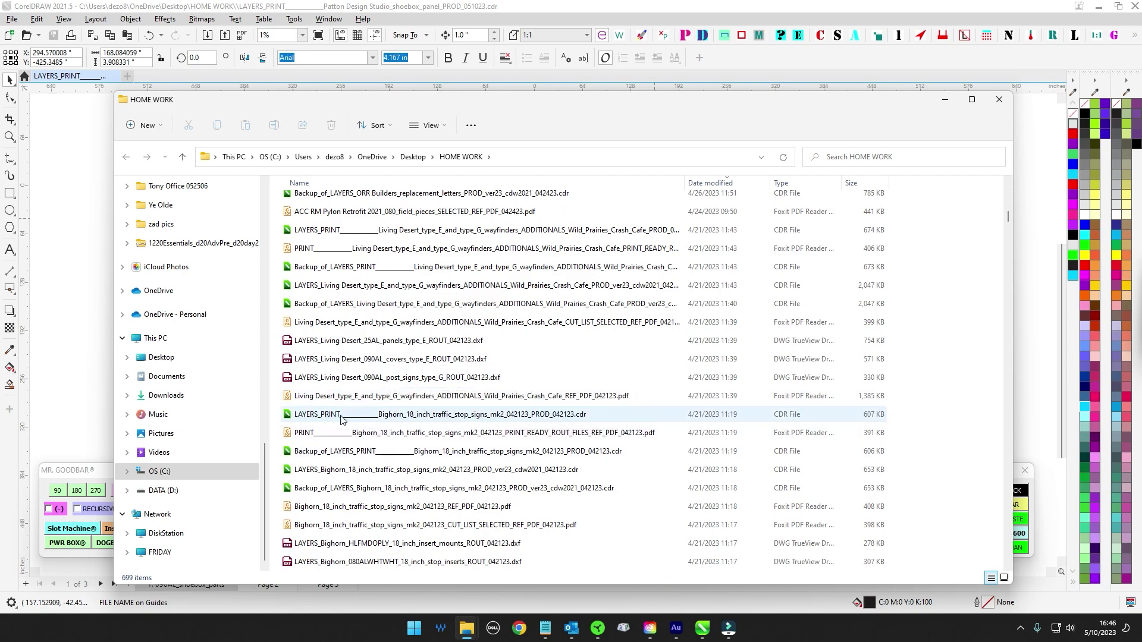
scroll(386, 443, "down", 7)
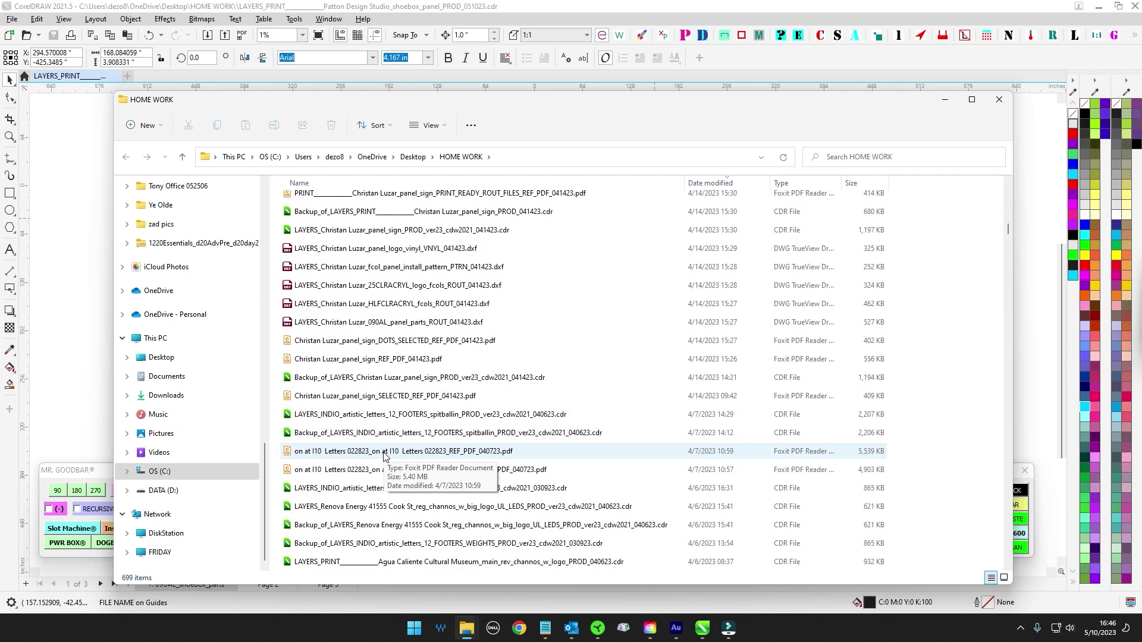
scroll(381, 452, "down", 3)
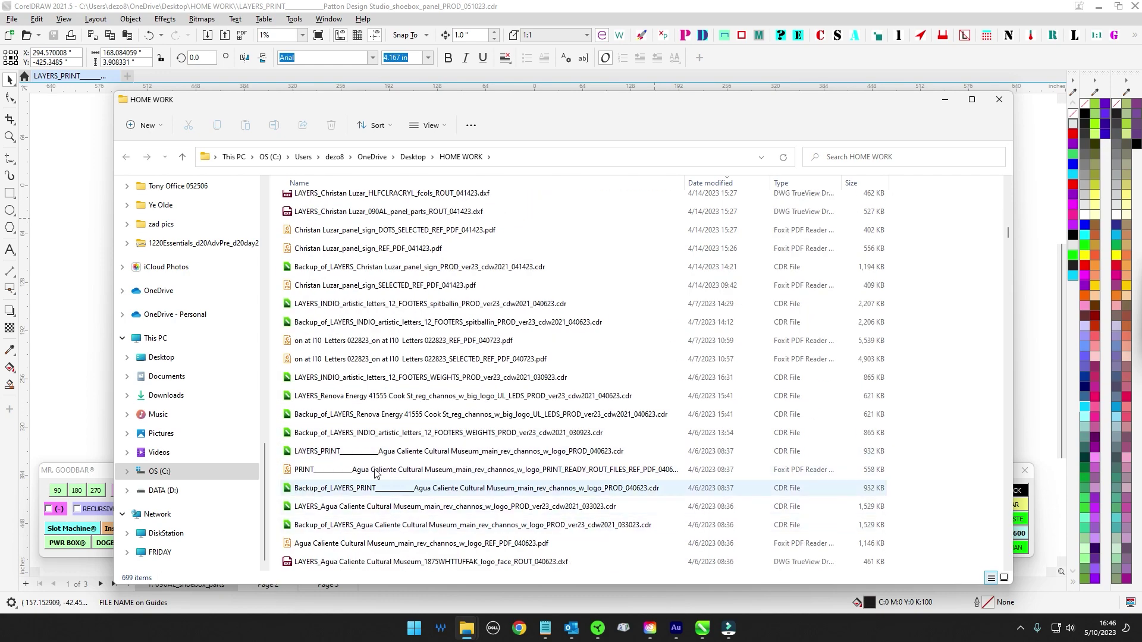
scroll(387, 476, "up", 12)
scroll(402, 269, "up", 3)
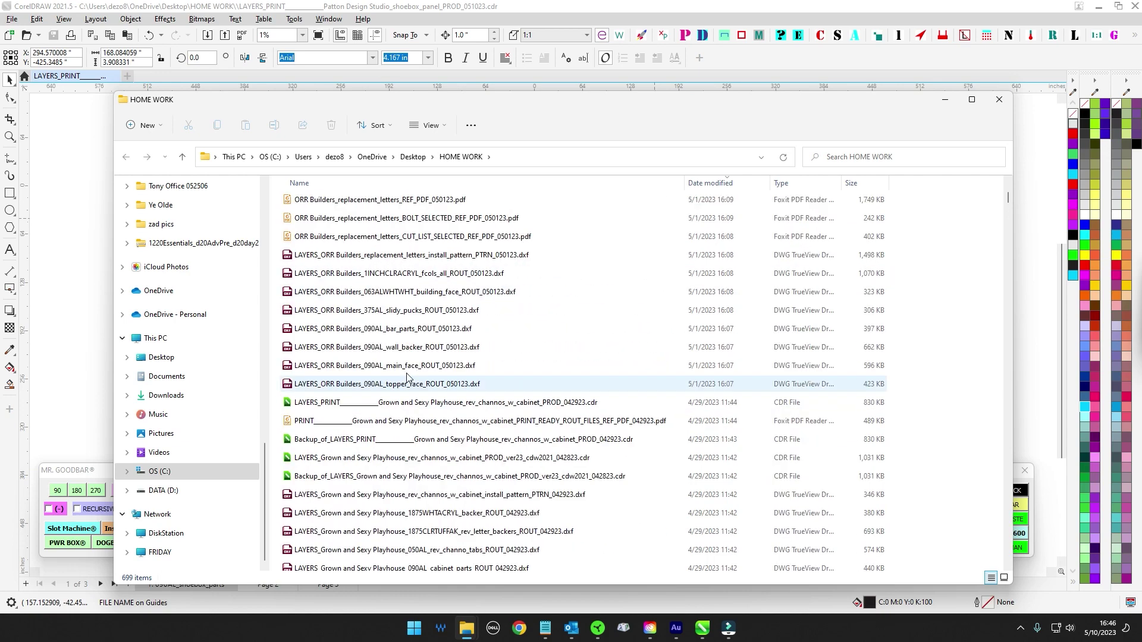
left_click(946, 100)
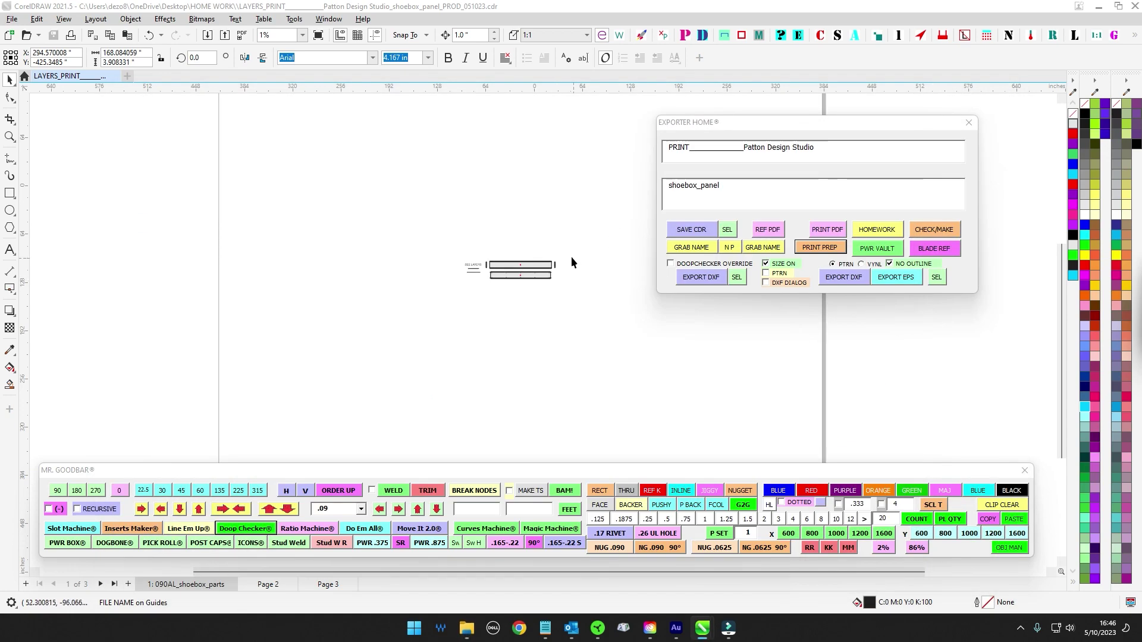
mouse_move(743, 125)
left_mouse_down()
mouse_move(462, 183)
mouse_move(494, 149)
mouse_move(714, 178)
mouse_move(777, 124)
mouse_move(820, 121)
left_mouse_up()
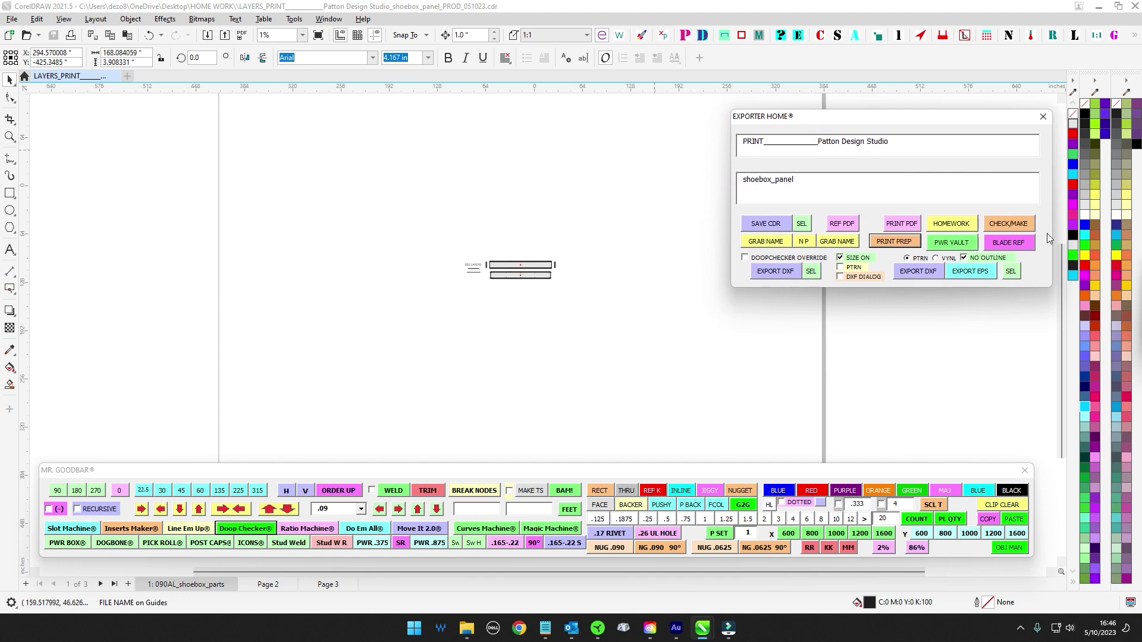
Step: Arrange the QC Checklist and Printer Ready windows side by side, clear of the shoebox parts on the page
left_click_drag(687, 143, 620, 123)
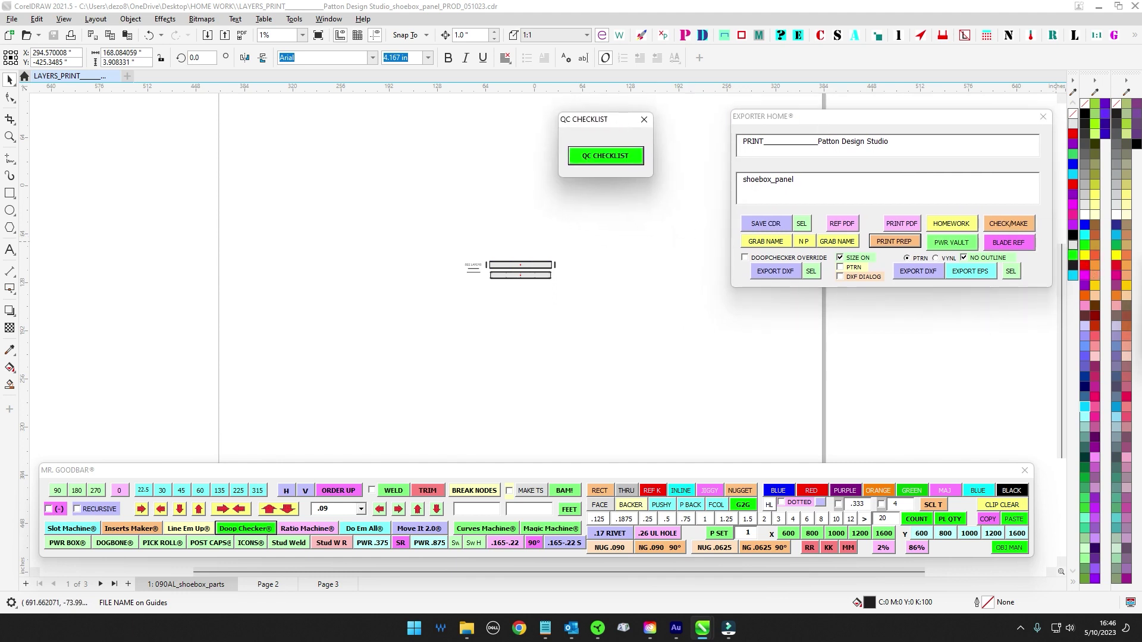
left_click_drag(747, 212, 646, 344)
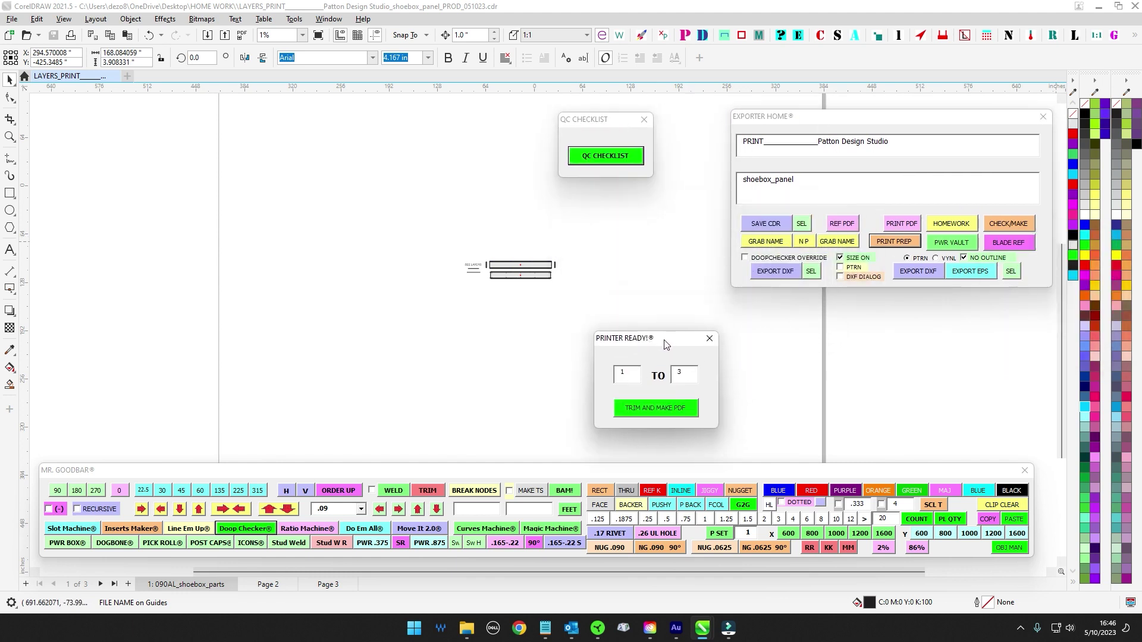
left_click_drag(601, 124, 868, 356)
left_click_drag(647, 339, 737, 327)
left_click(555, 346)
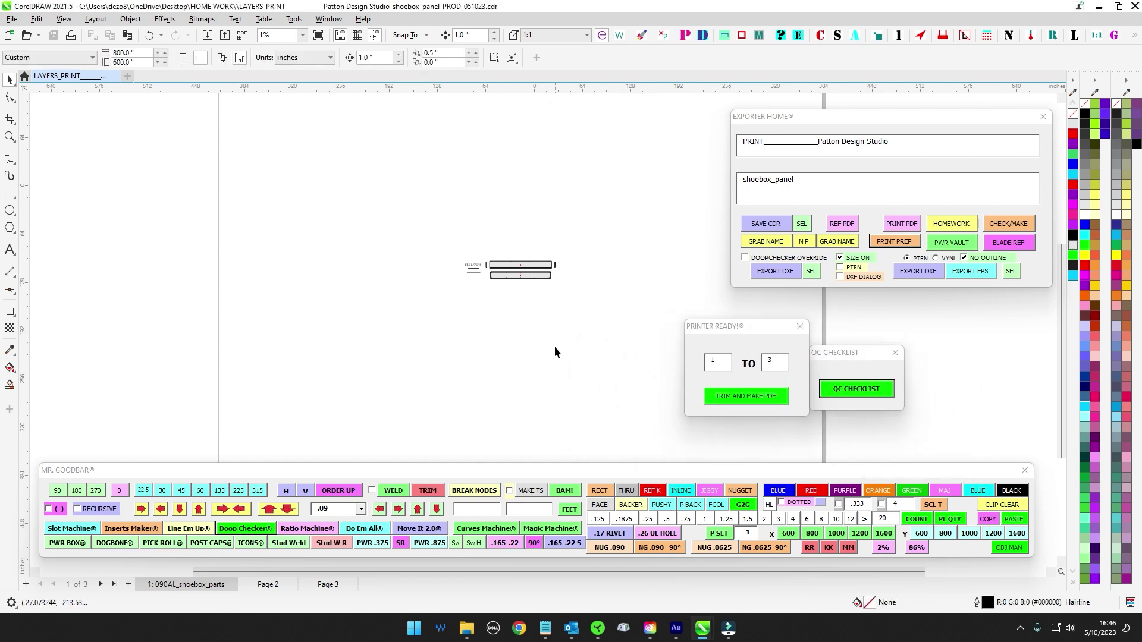
Step: Look through Page 2 and Page 3 of the PRINT drawing and return to the 090AL_shoebox_parts page
left_click(291, 585)
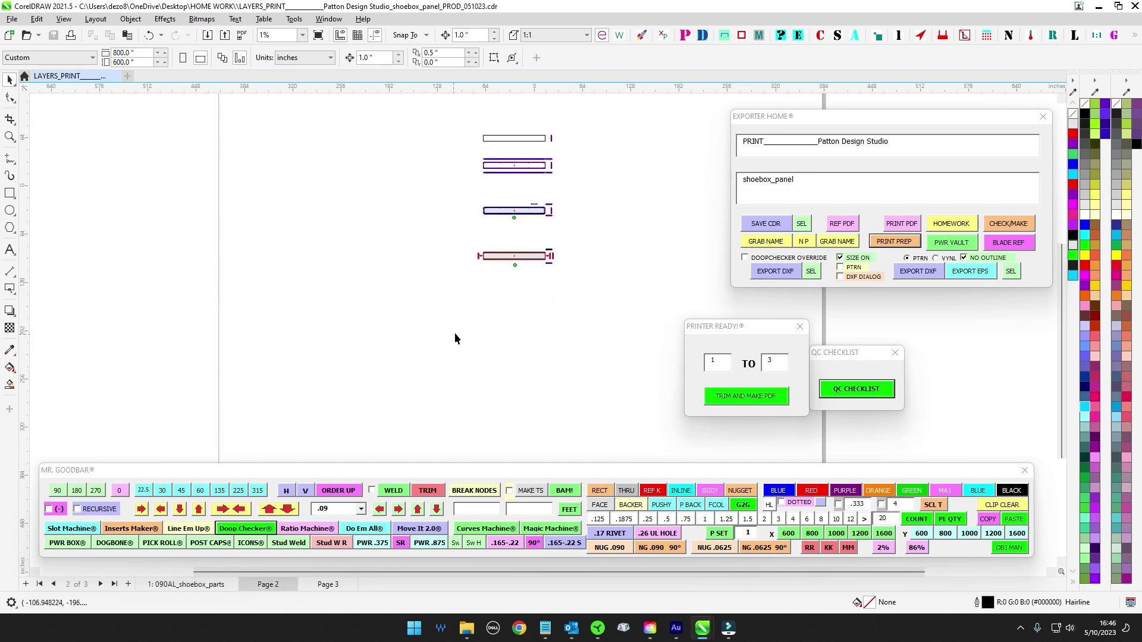
left_click(326, 584)
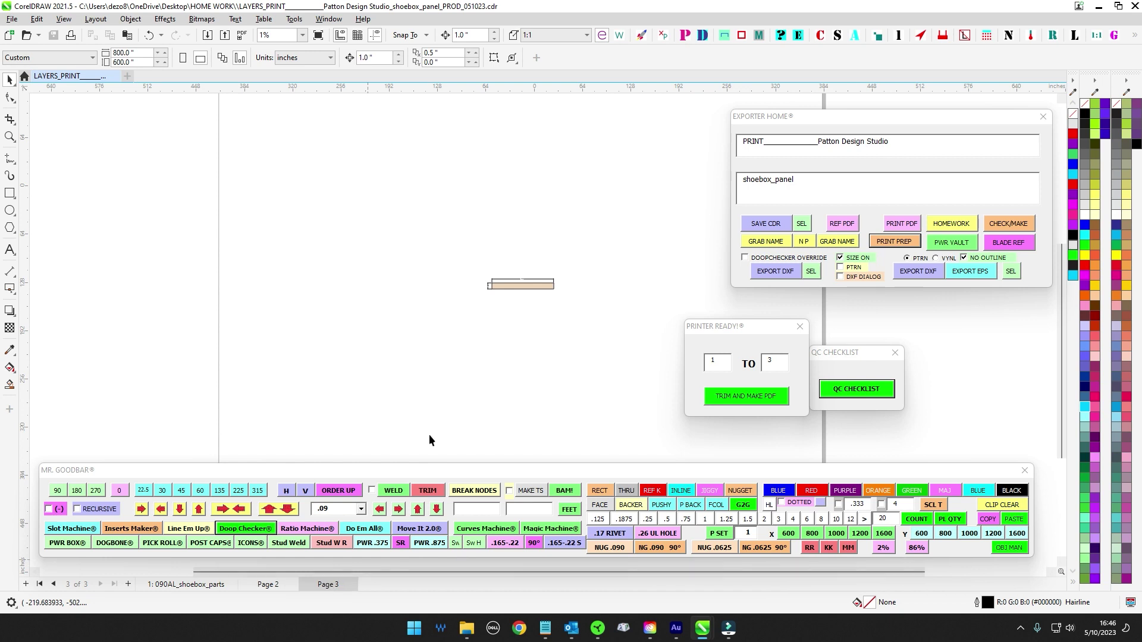
left_click_drag(437, 265, 645, 364)
left_click(593, 391)
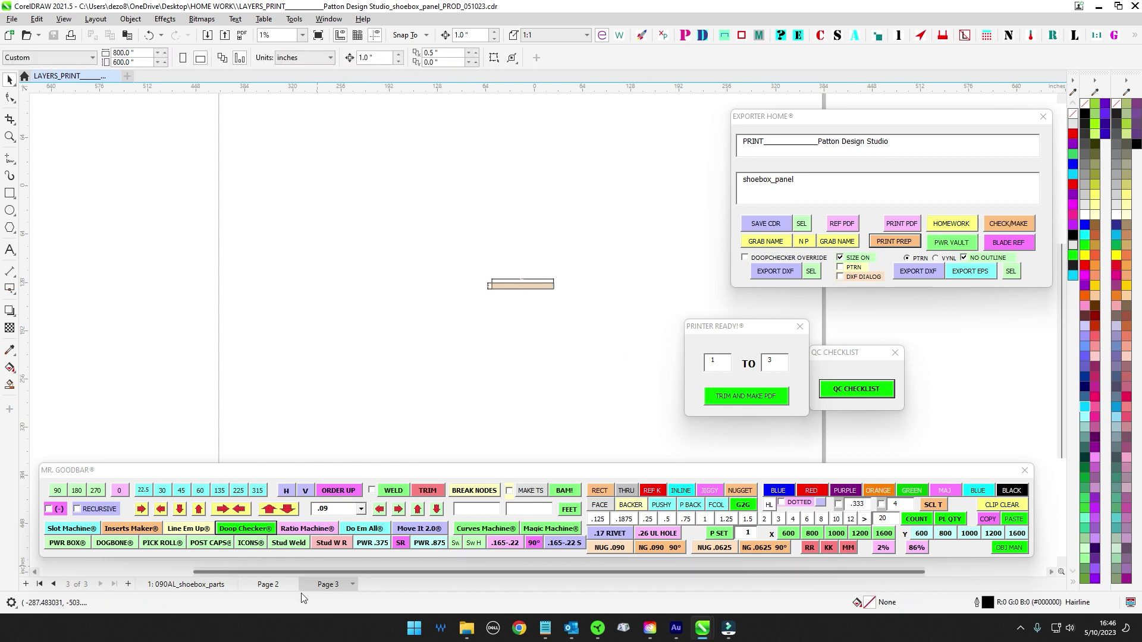
left_click(261, 585)
left_click(326, 584)
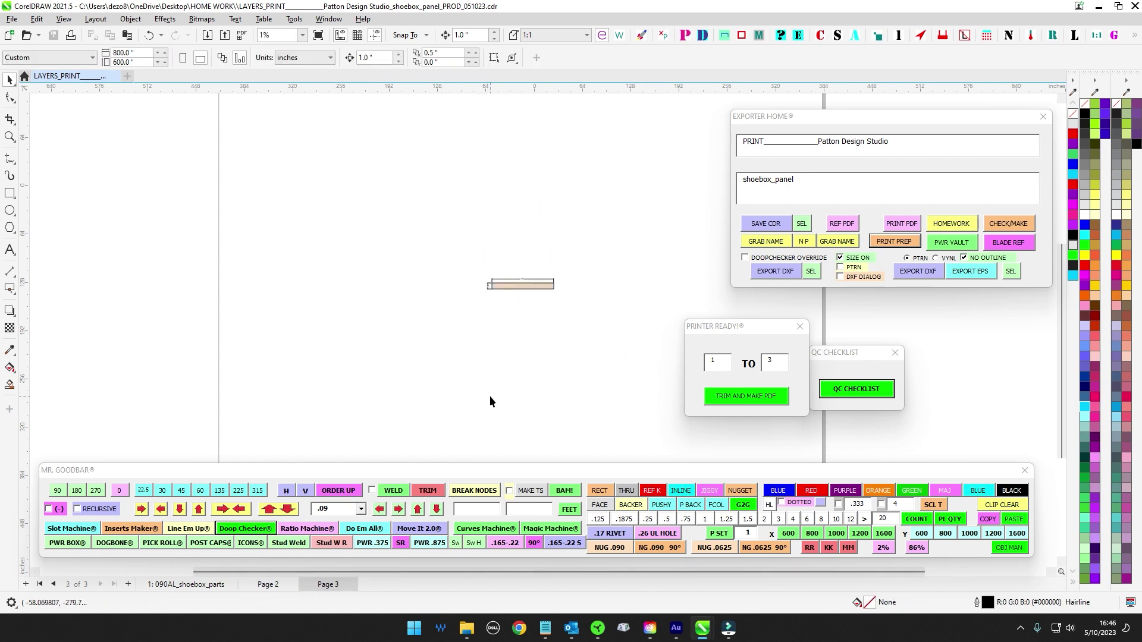
left_click(189, 588)
Step: Examine the two panels, end pieces and material notes on the 090AL_shoebox_parts page
scroll(534, 226, "up", 3)
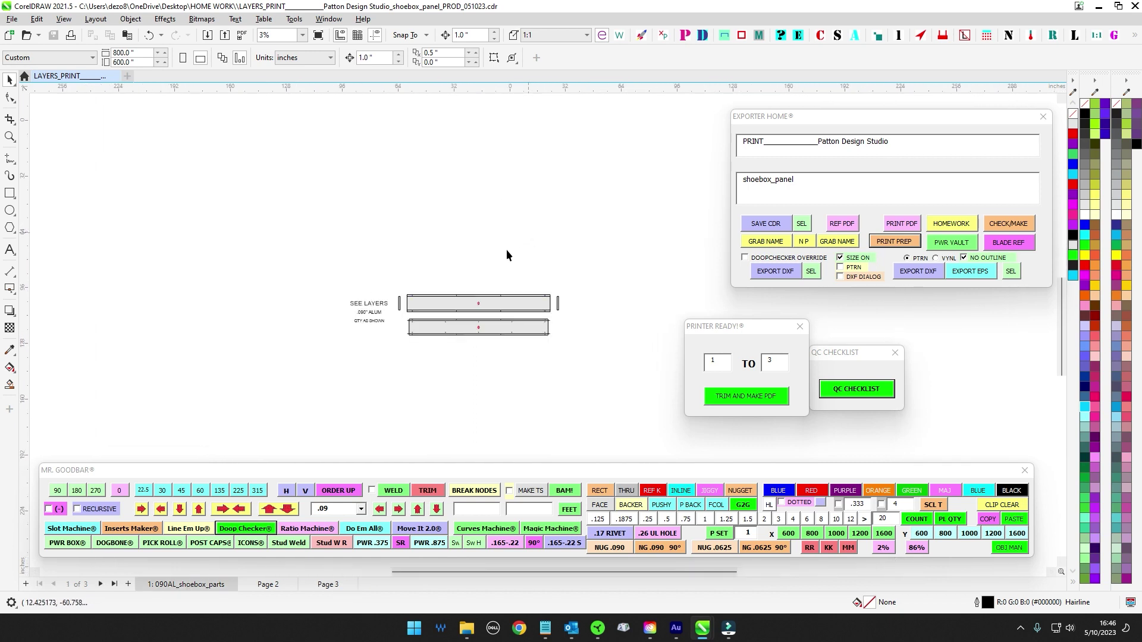
left_click_drag(506, 250, 532, 222)
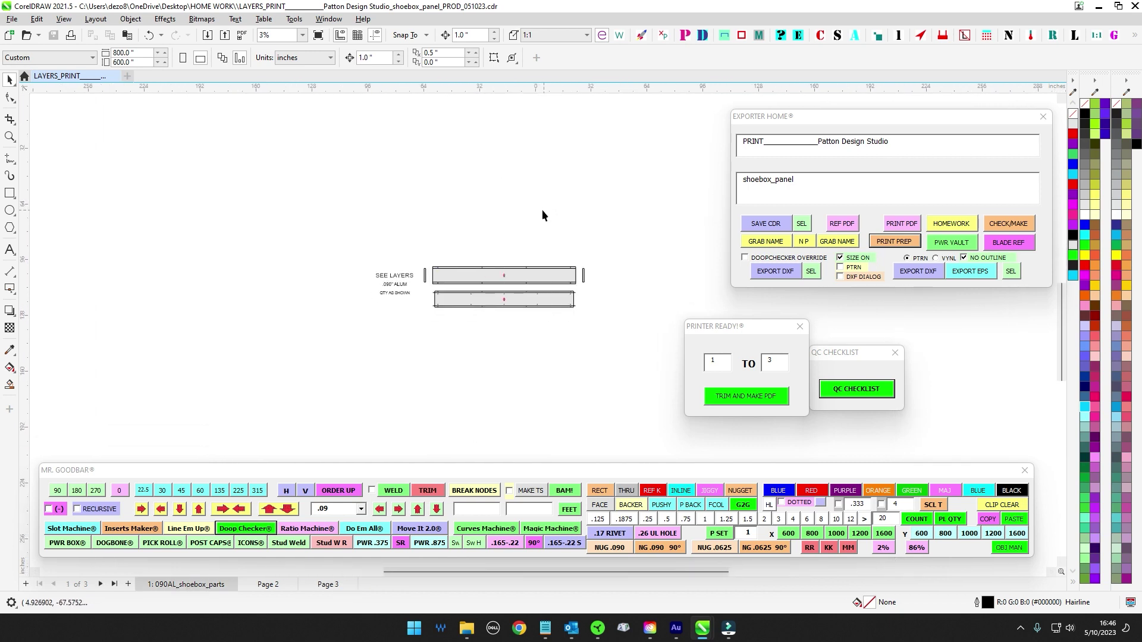
left_click_drag(538, 312, 626, 391)
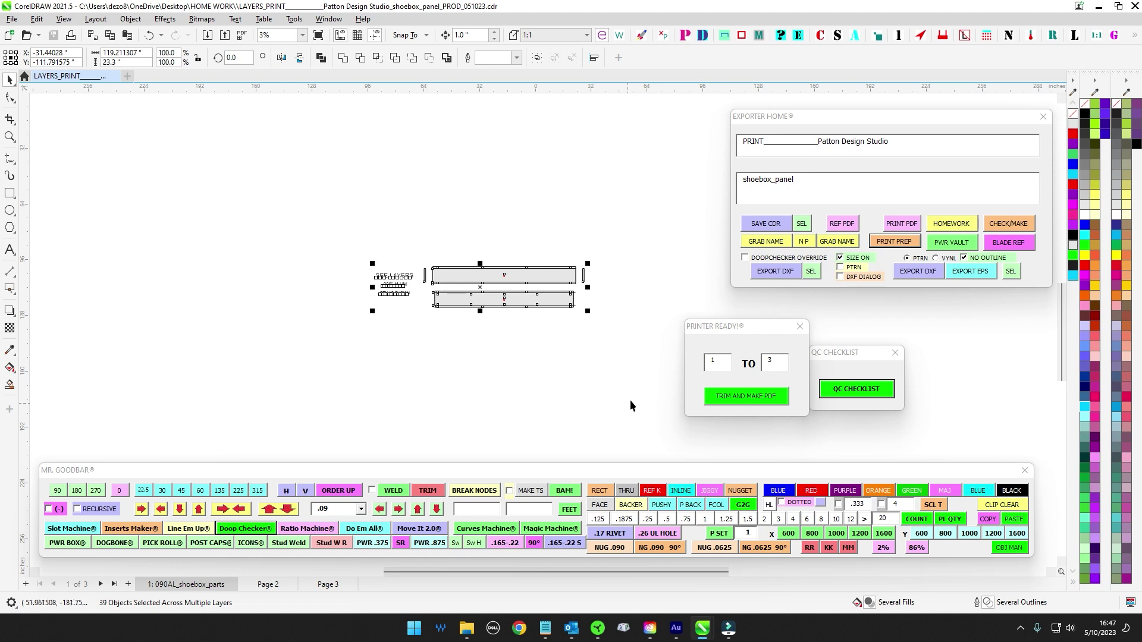
scroll(539, 274, "up", 3)
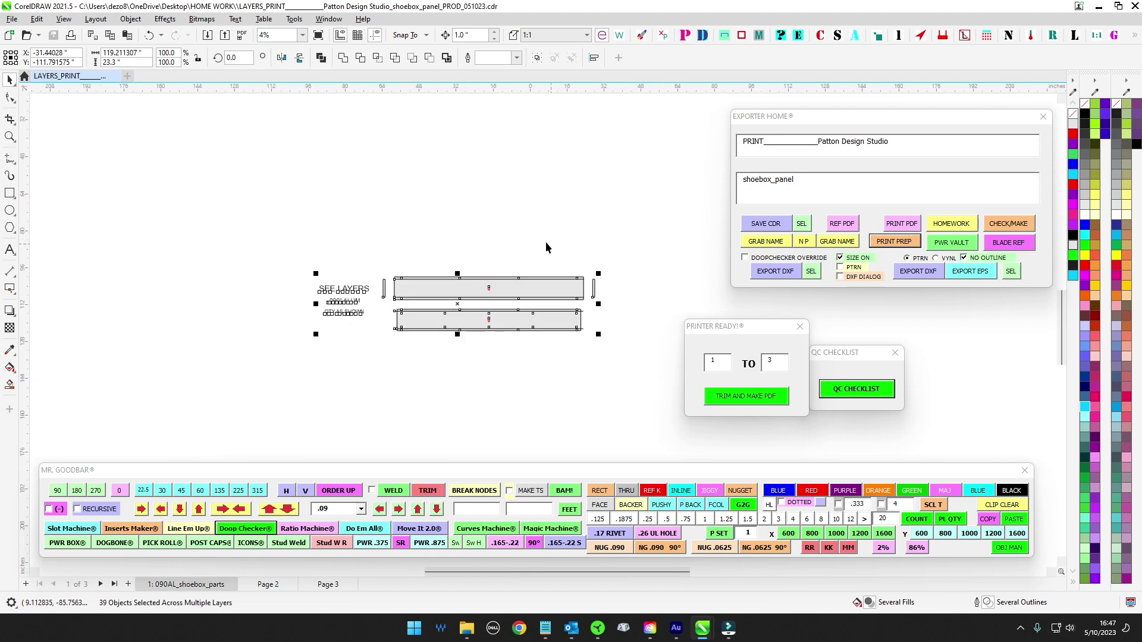
left_click(559, 183)
scroll(559, 185, "down", 1)
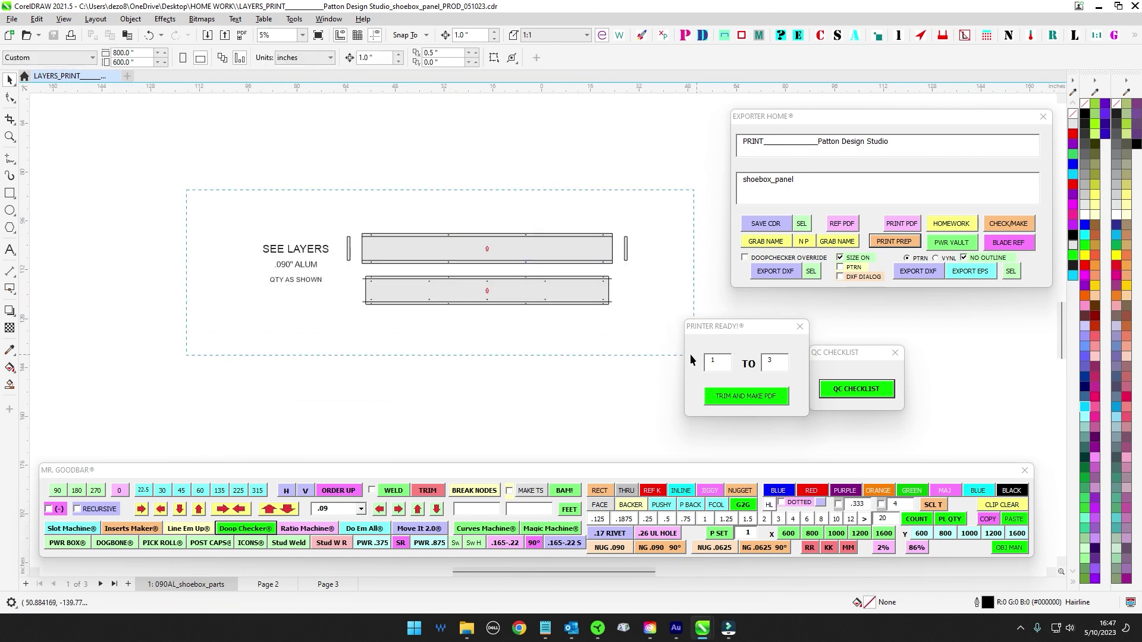
left_click_drag(690, 355, 677, 354)
left_click(365, 270)
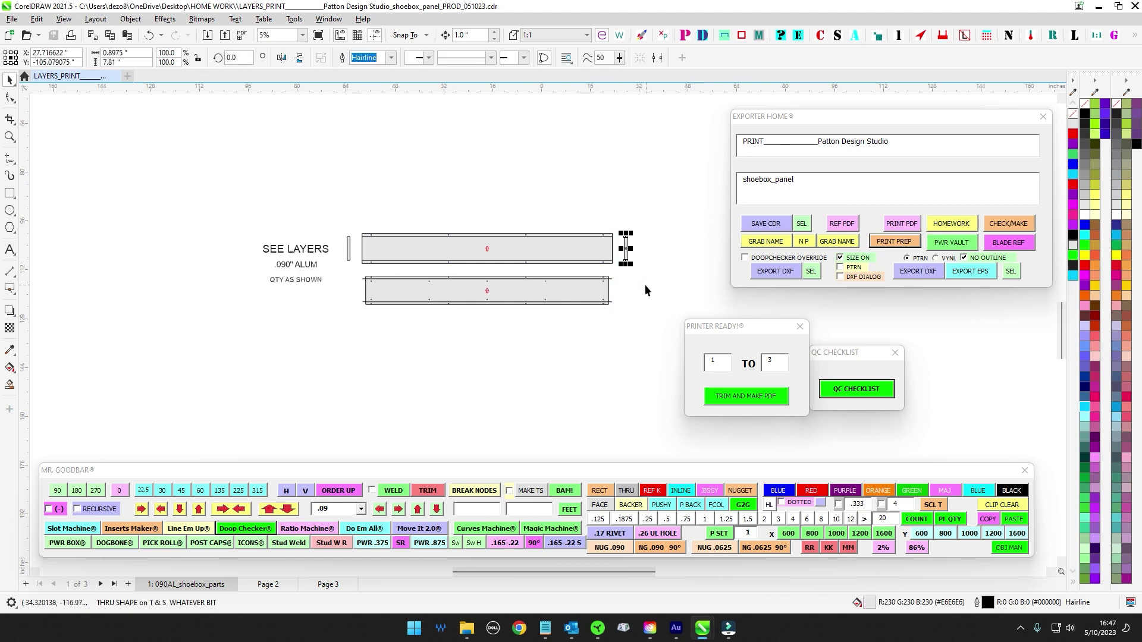
left_click_drag(357, 210, 620, 339)
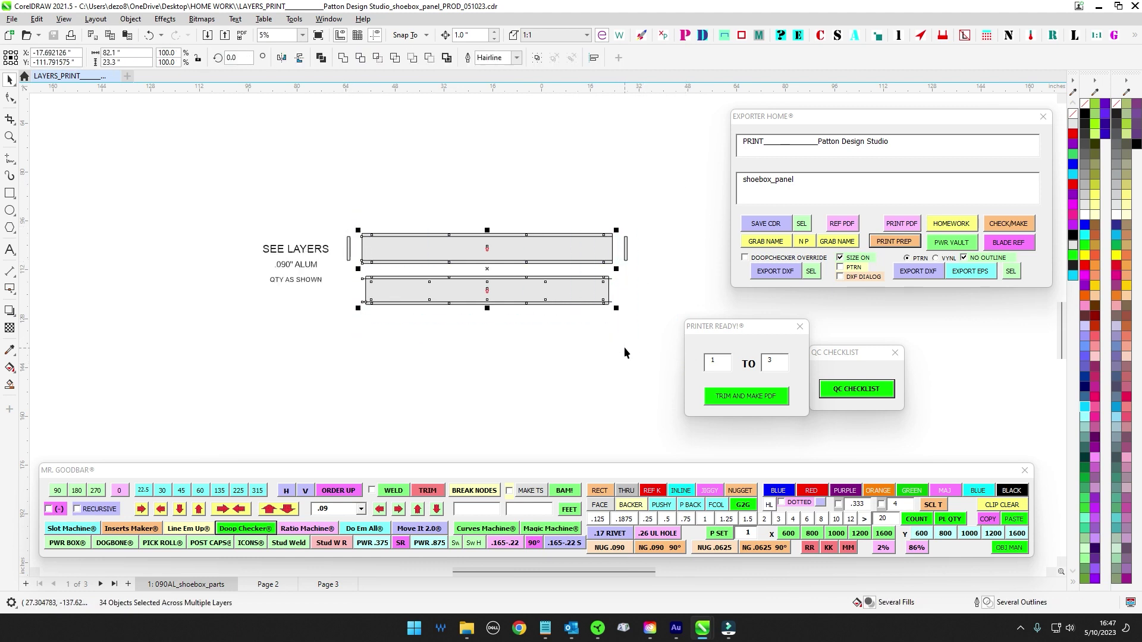
left_click(622, 342)
scroll(613, 351, "down", 2)
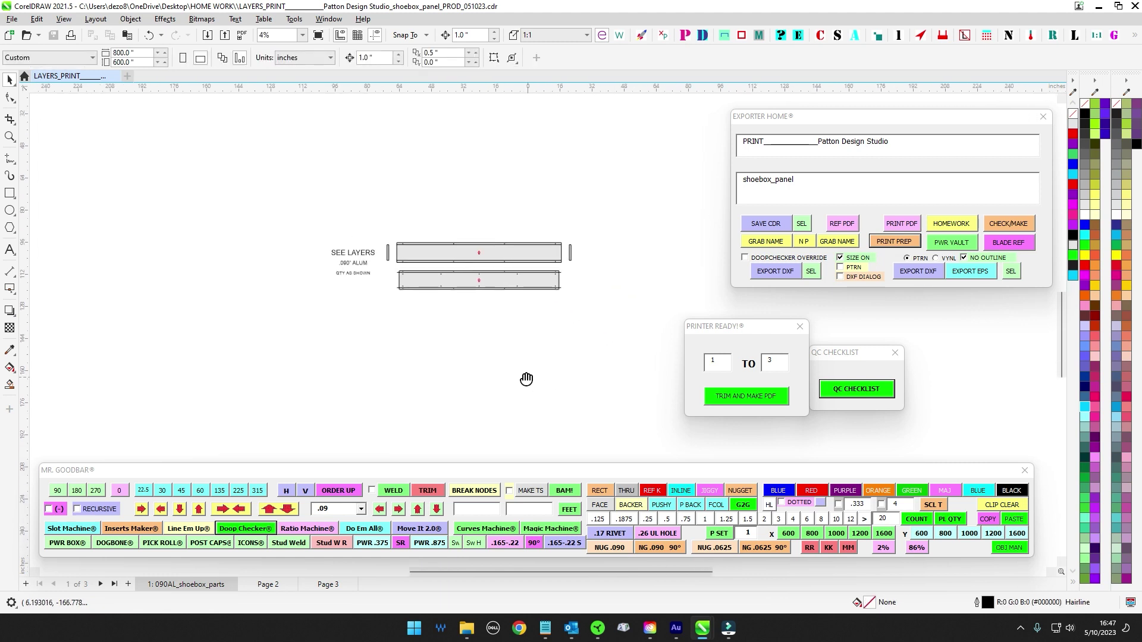
Step: Trim pages 2 to 3 with Printer Ready, fitting the remaining 090AL_shoebox_parts page for the PDF, and check the layout
left_click(721, 364)
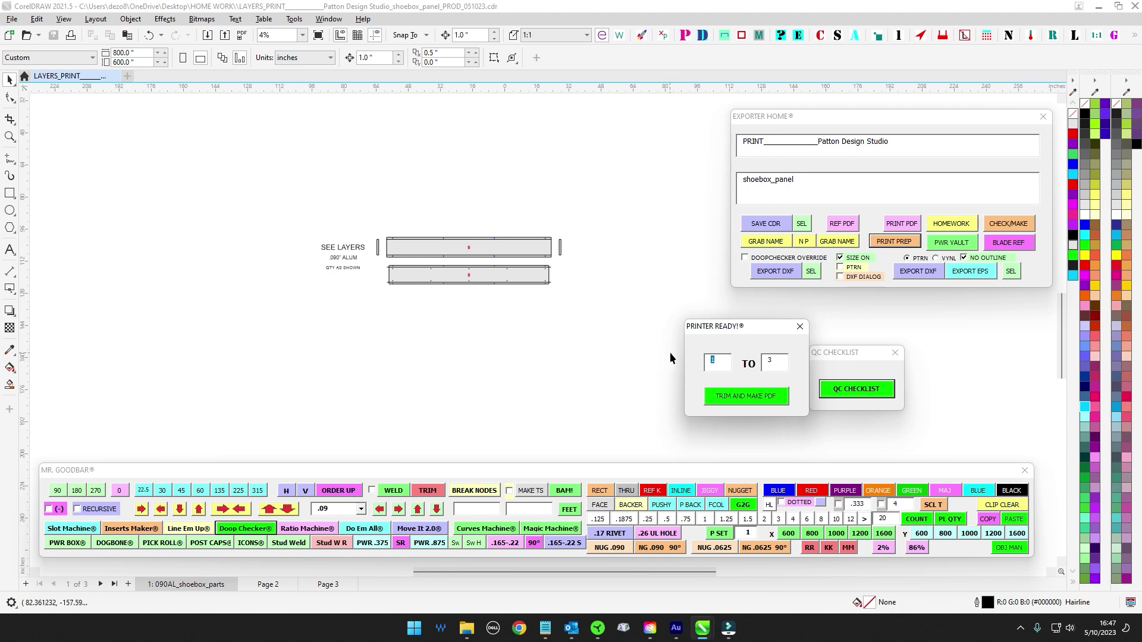
type("2")
left_click(751, 403)
scroll(517, 231, "down", 3)
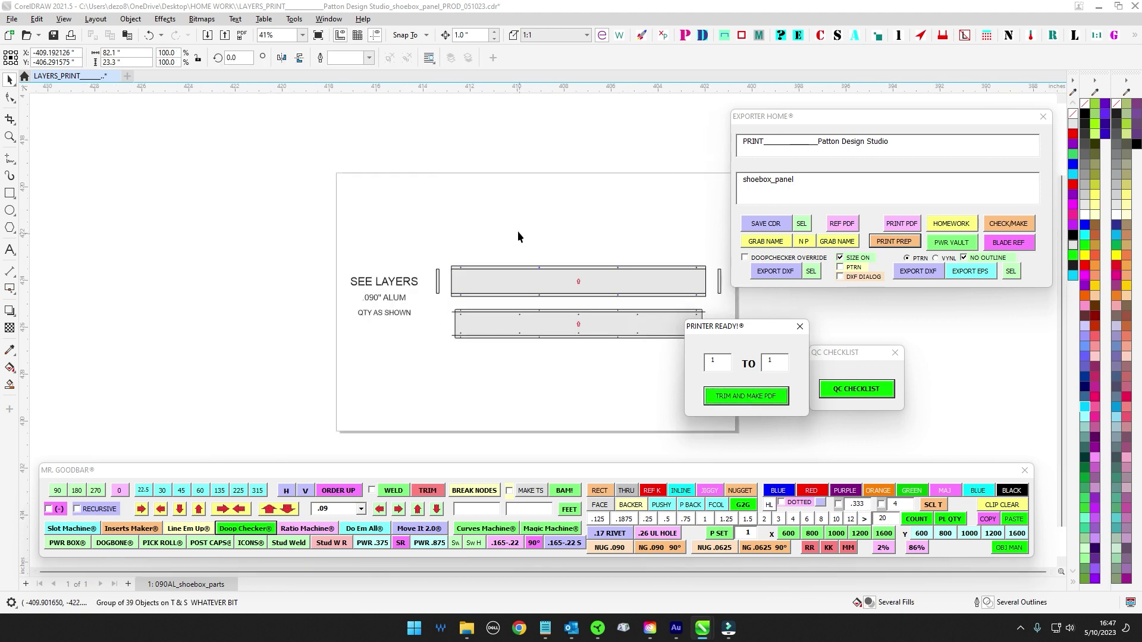
left_click_drag(370, 181, 658, 329)
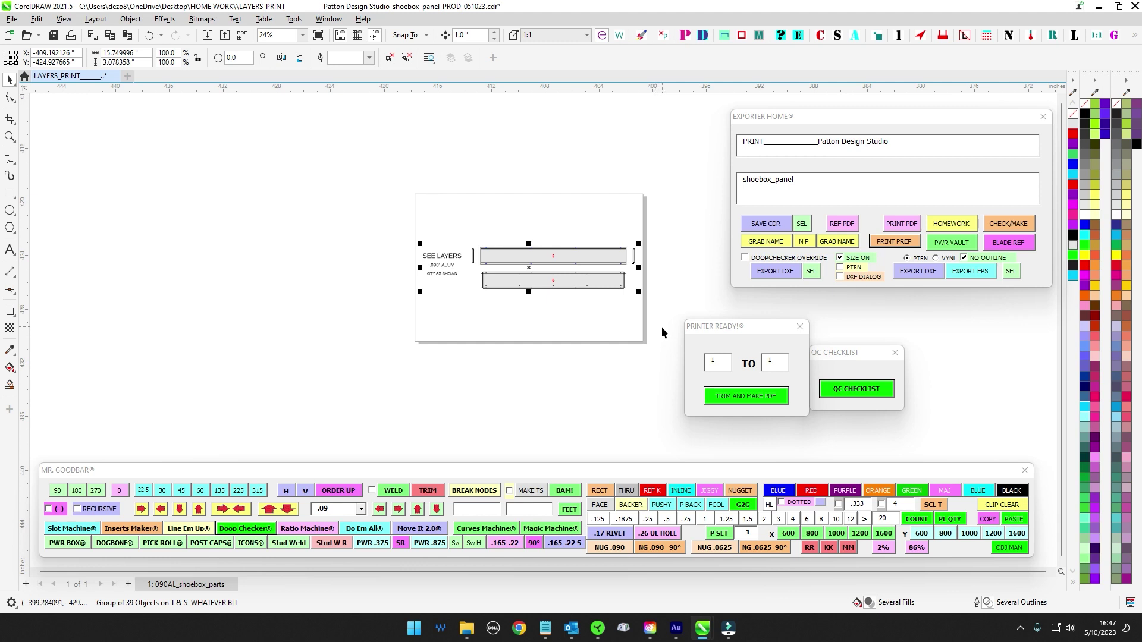
left_click_drag(369, 153, 651, 390)
Step: Add the QC checklist above the parts on the tabloid print page and inspect its department sign-off lines
left_click_drag(839, 352, 551, 369)
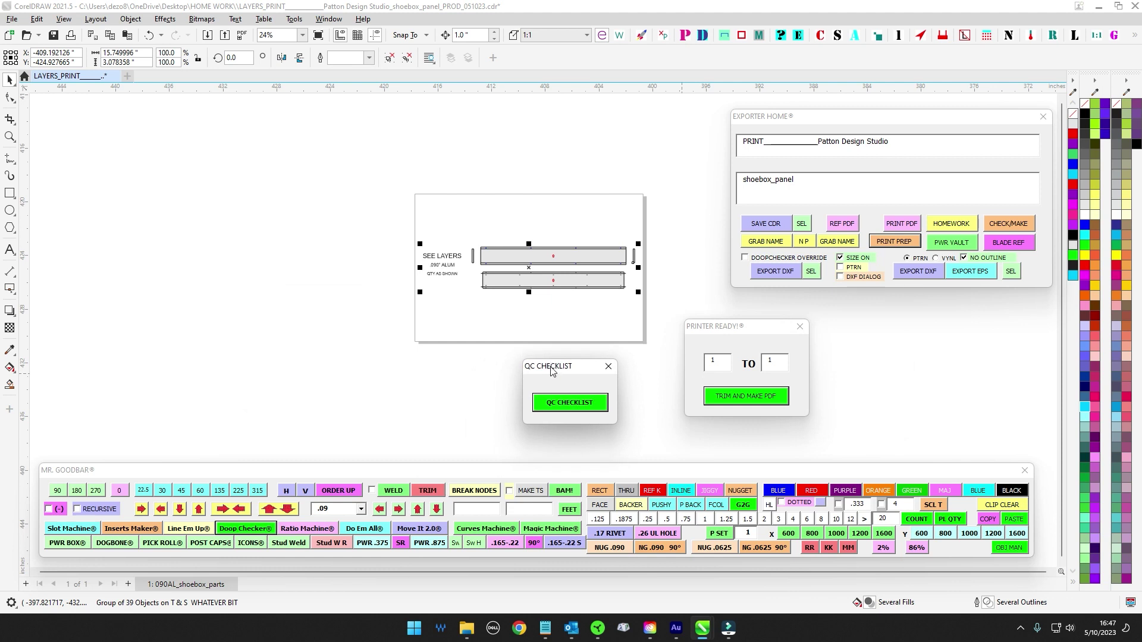
left_click(569, 404)
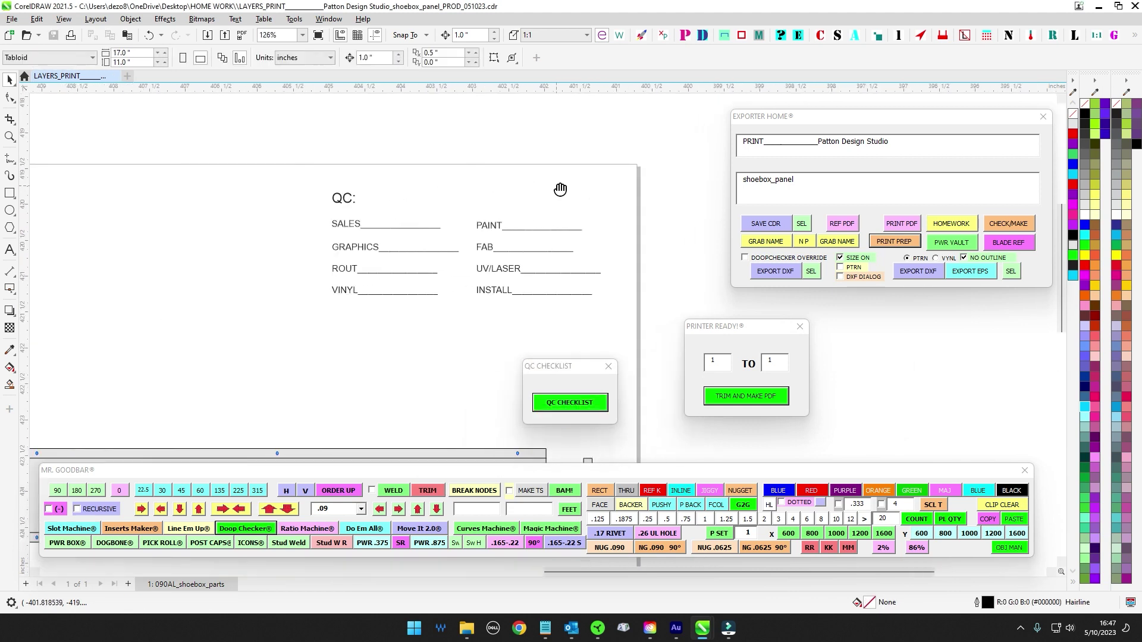
scroll(390, 220, "down", 1)
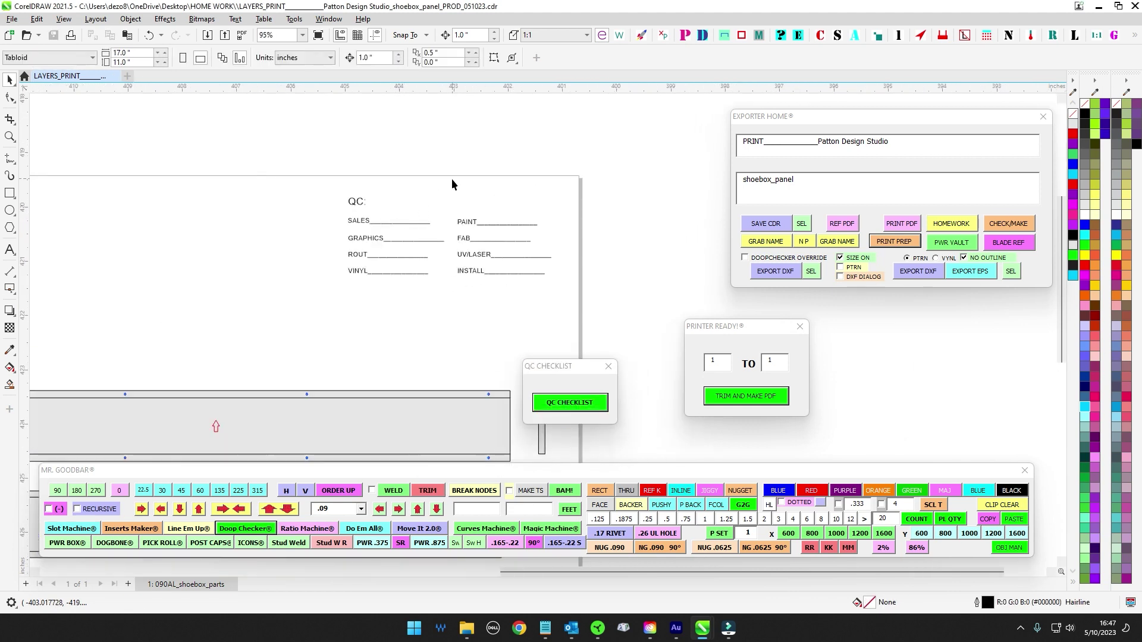
scroll(429, 240, "up", 3)
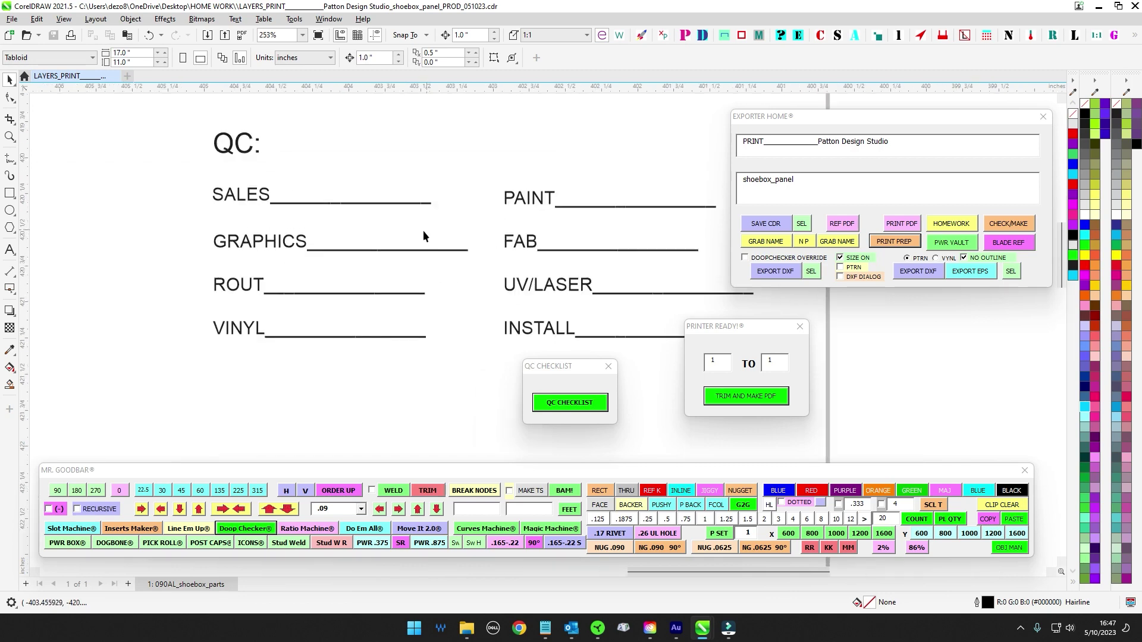
scroll(423, 235, "down", 5)
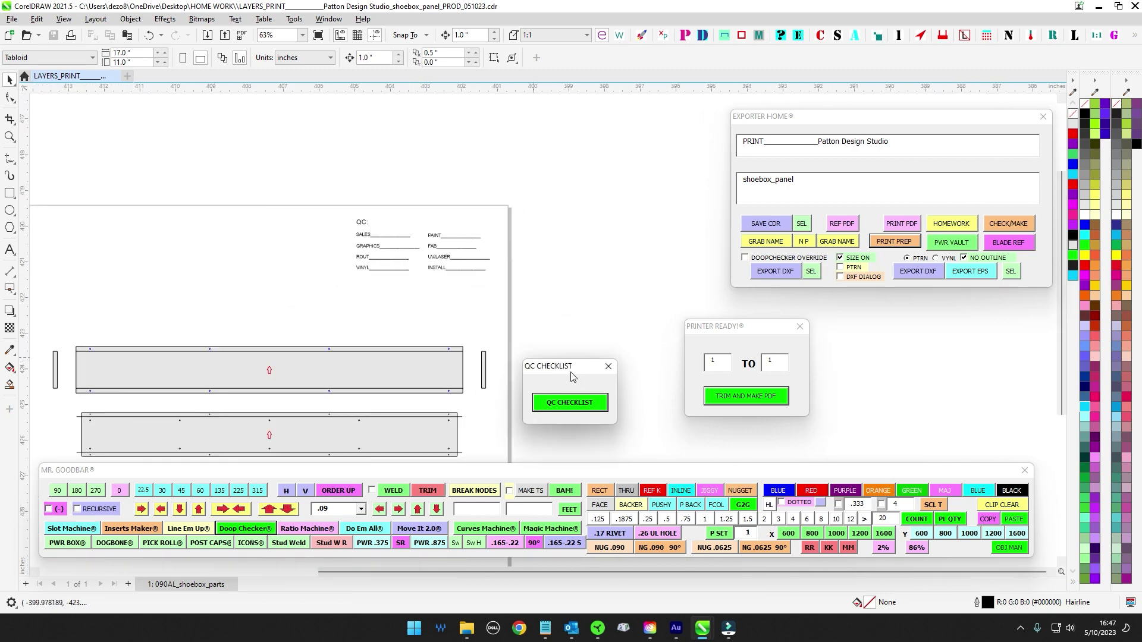
left_click_drag(571, 375, 892, 350)
scroll(671, 210, "down", 2)
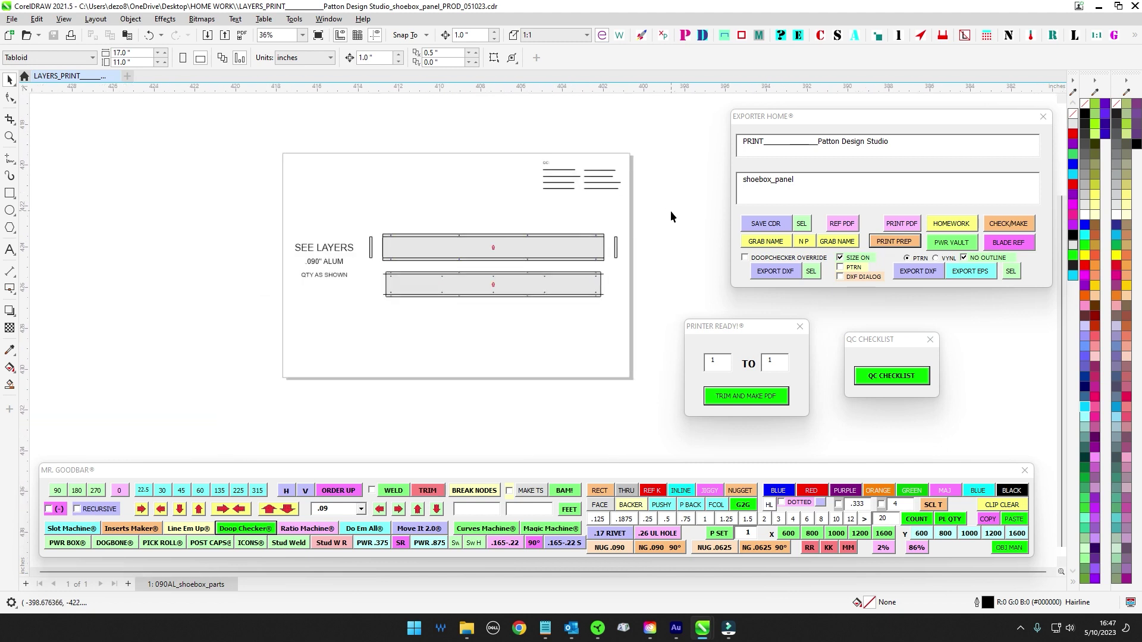
left_click_drag(670, 216, 576, 238)
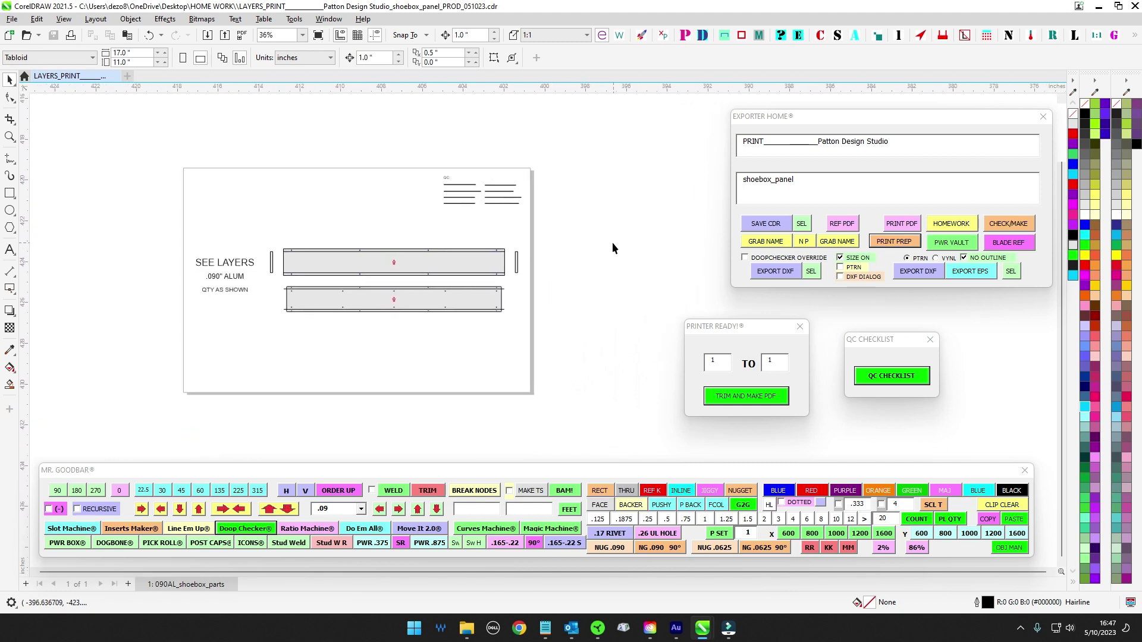
Step: Close the Printer Ready and QC Checklist windows and export the shoebox_panel print PDF from Exporter Home
left_click_drag(791, 328, 743, 325)
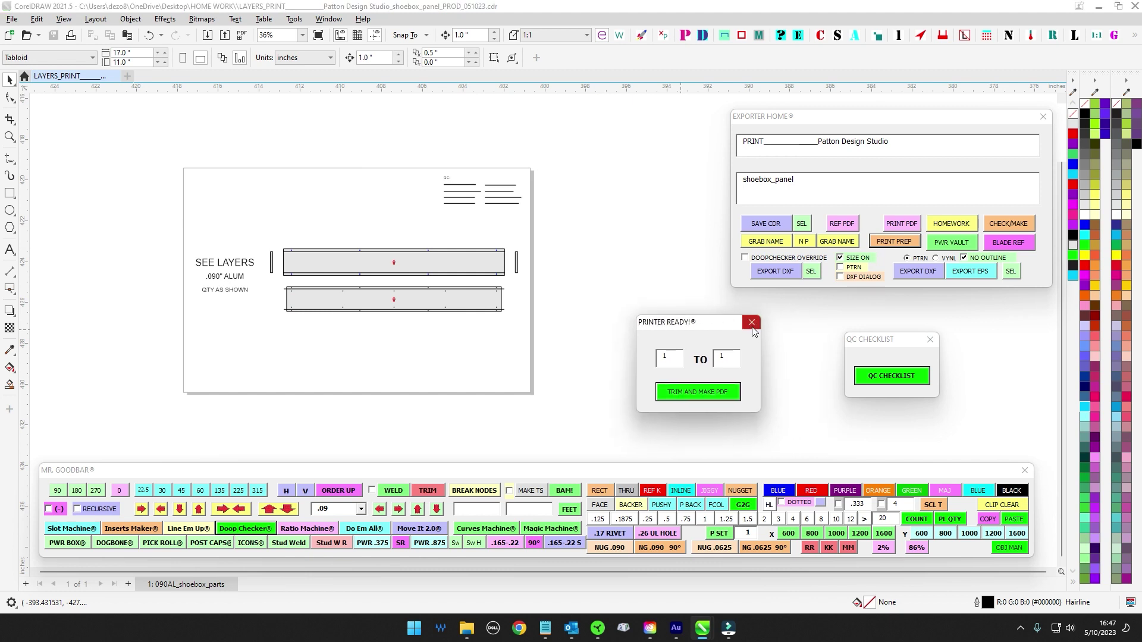
left_click(751, 323)
left_click(931, 340)
left_click_drag(901, 122, 771, 151)
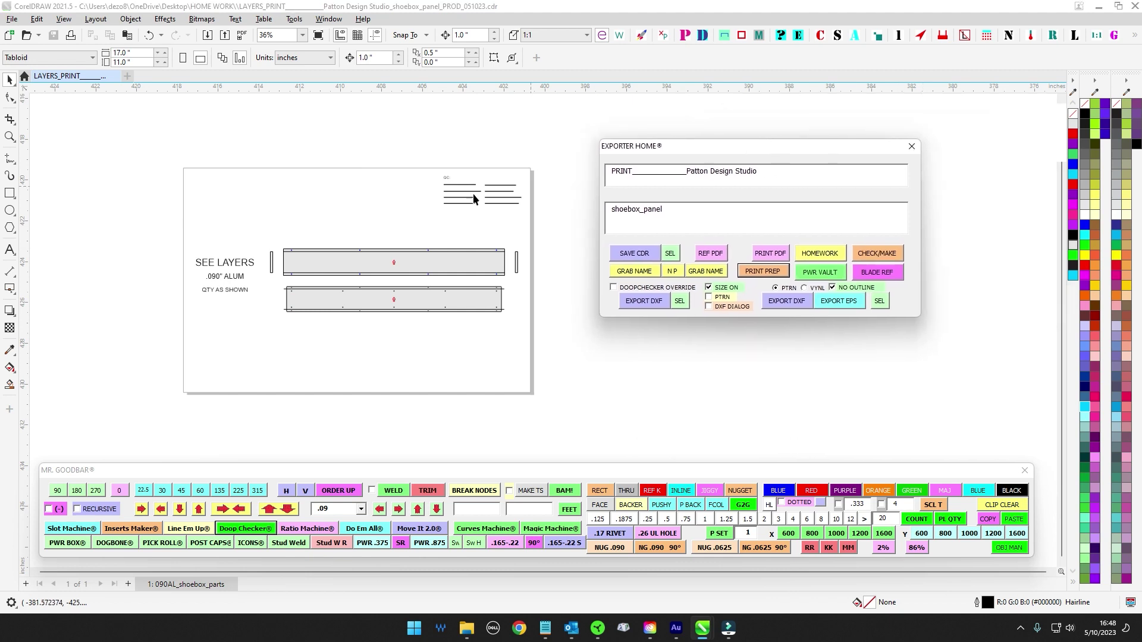
left_click(773, 255)
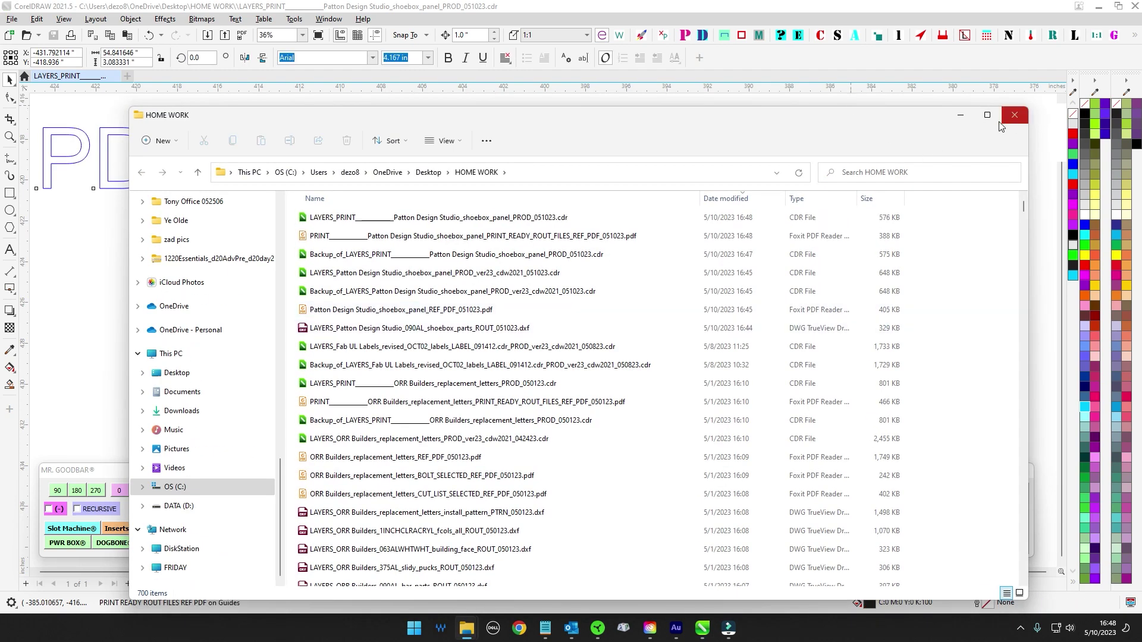
Step: Compare the shoebox_panel PRINT_READY_ROUT_FILES PDF with its REF PDF from the HOME WORK folder in Foxit PDF Reader
double_click(436, 238)
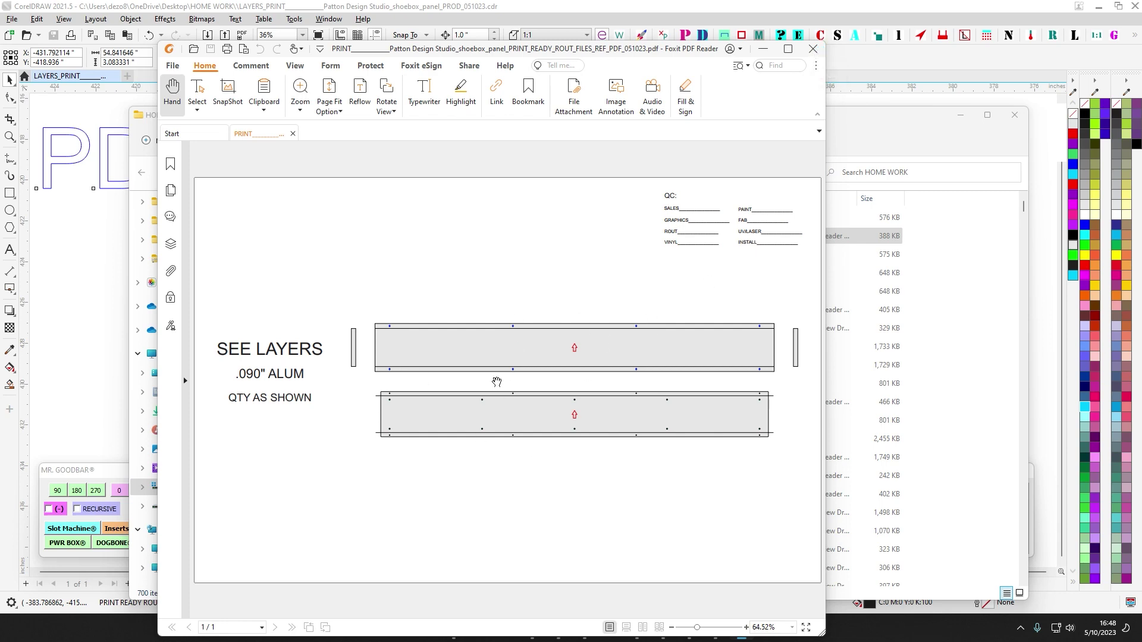
left_click(811, 50)
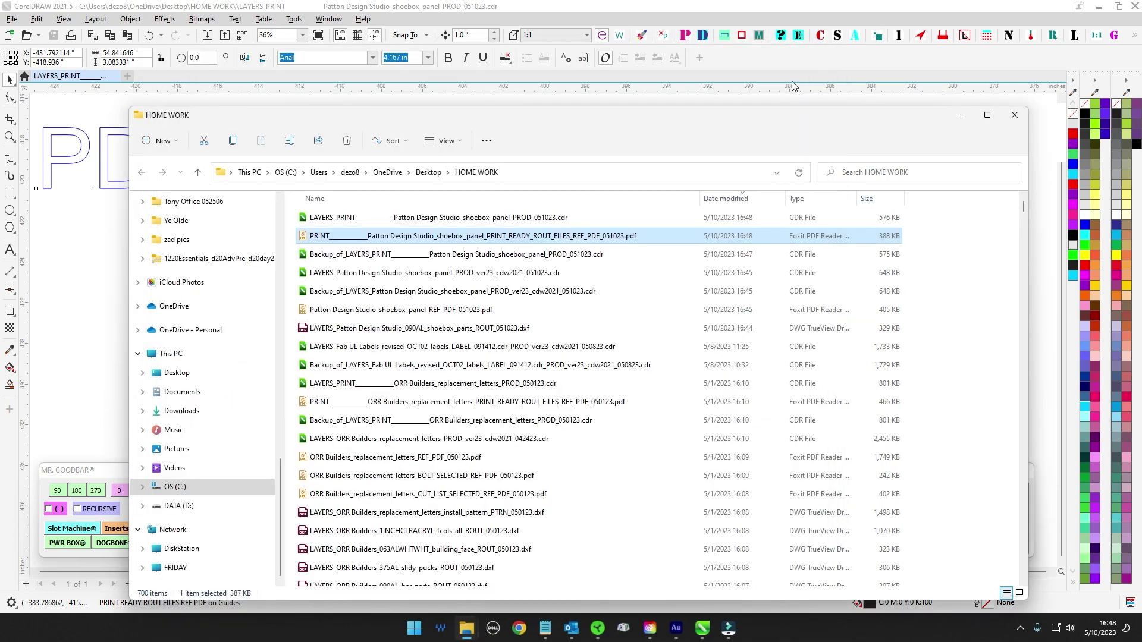
left_click(425, 332)
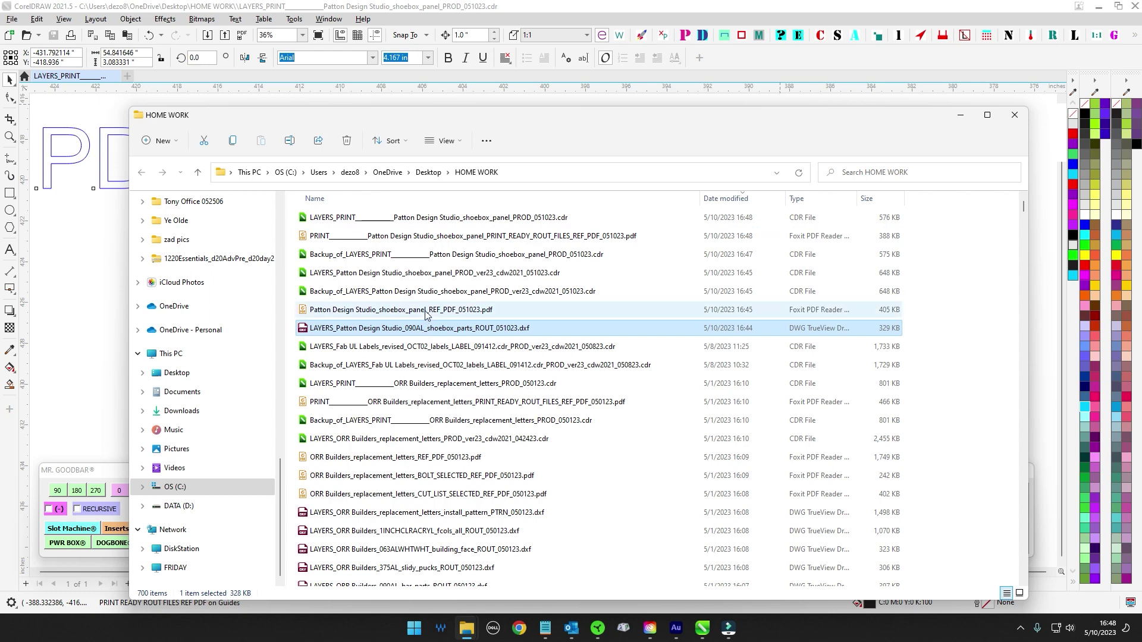
left_click(425, 314)
double_click(427, 314)
scroll(451, 327, "down", 10)
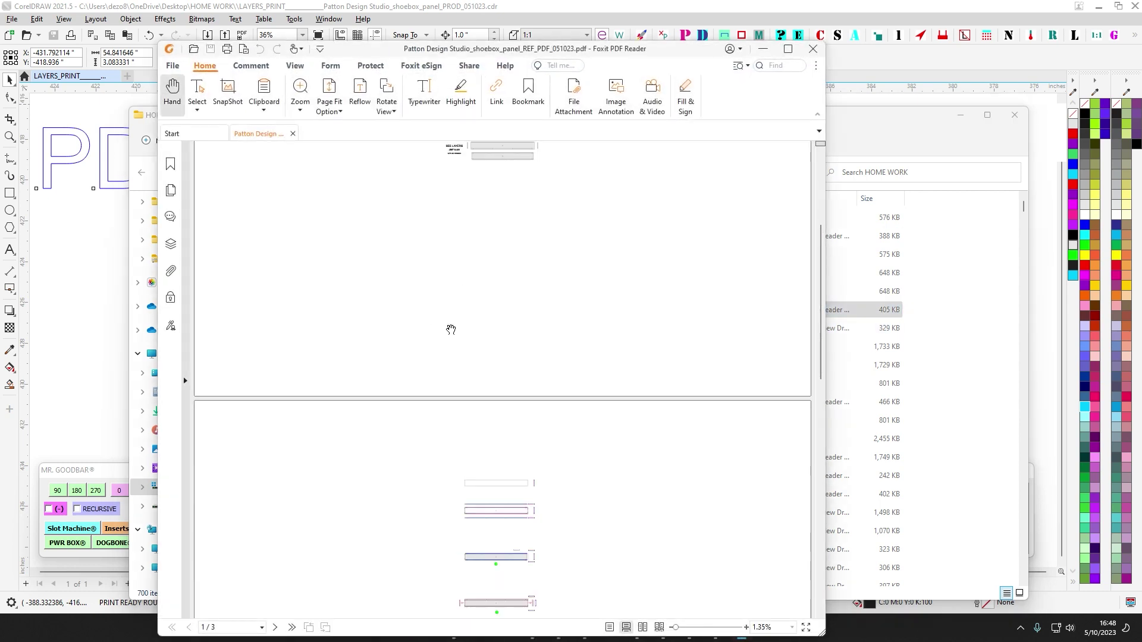
left_click(813, 49)
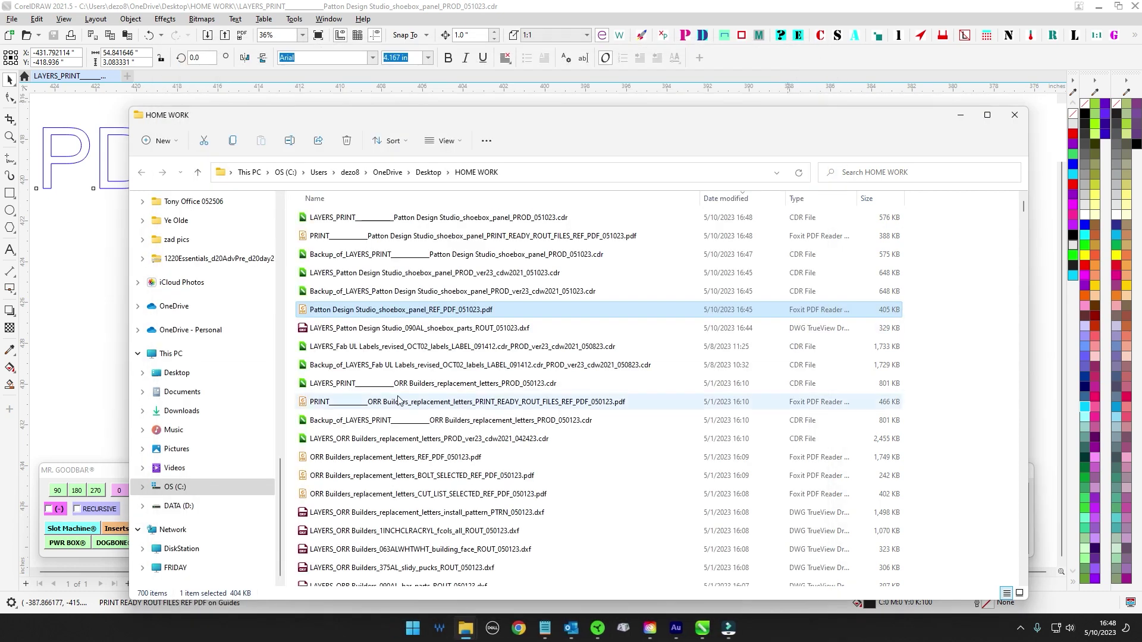
left_click(404, 236)
double_click(404, 236)
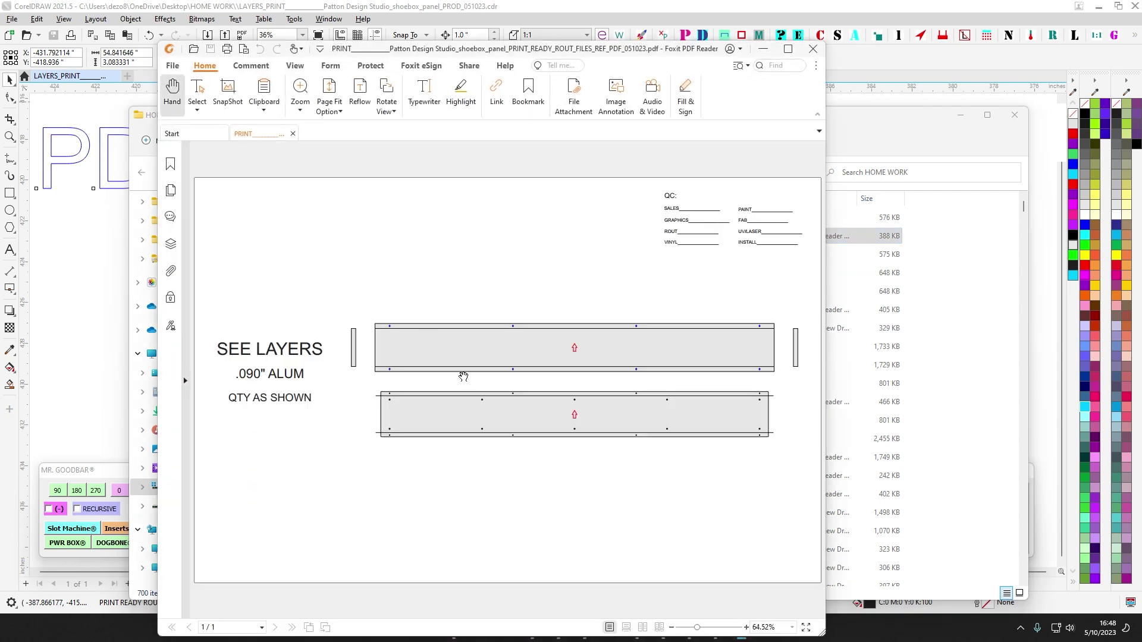
left_click(814, 50)
double_click(328, 312)
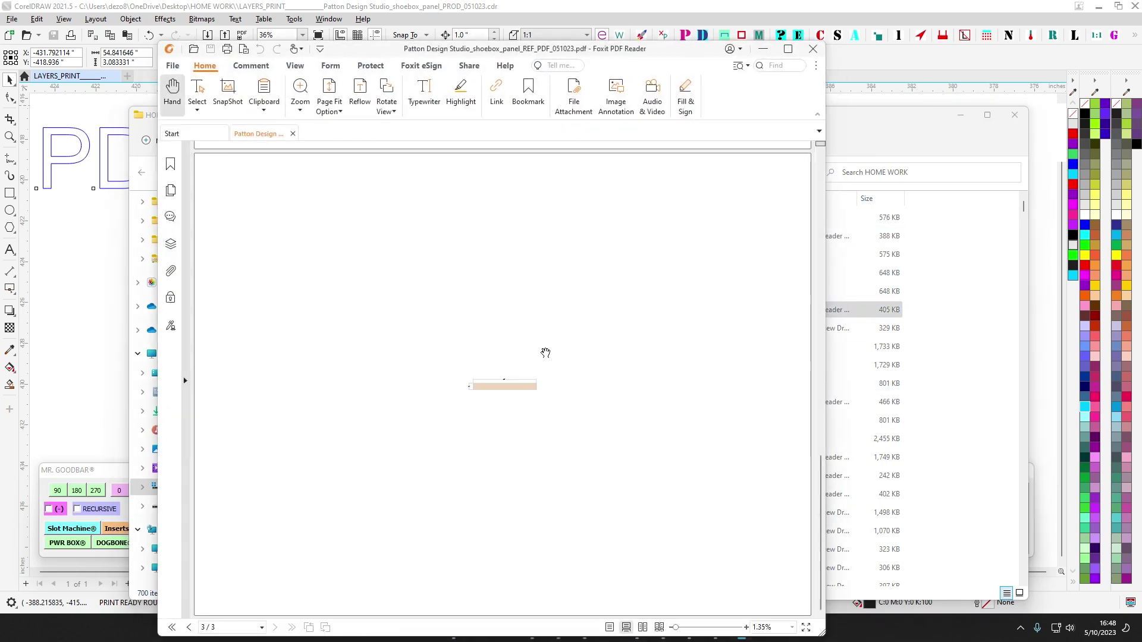
Step: Close the REF PDF and compare the file sizes of the shoebox_panel PRINT_READY_ROUT_FILES and REF PDFs in the HOME WORK folder
left_click(812, 53)
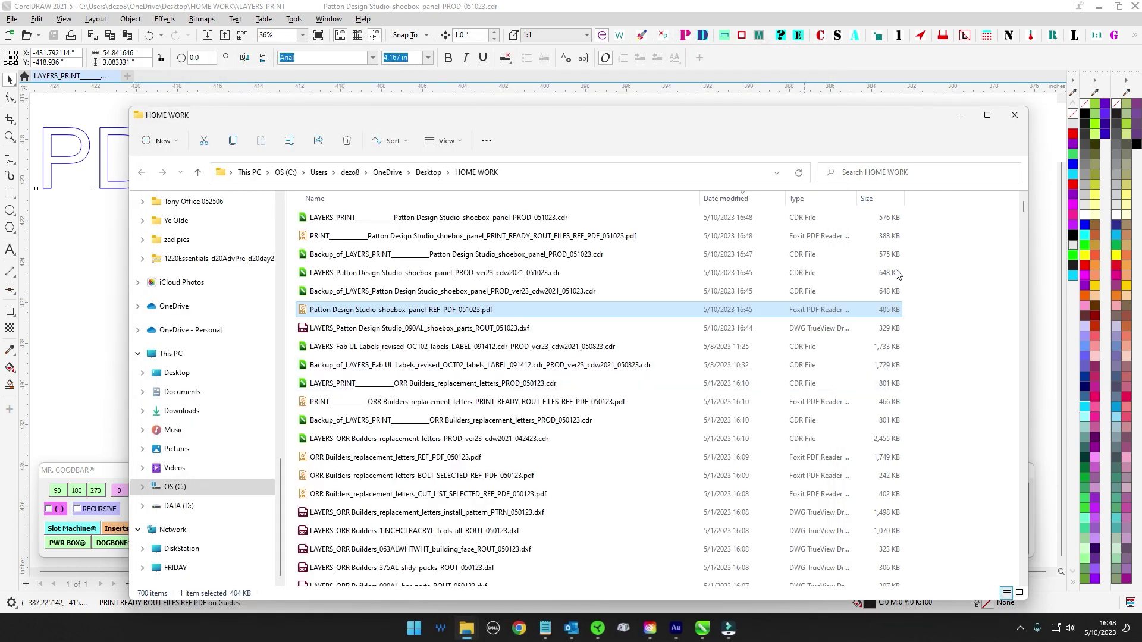
left_click(897, 220)
left_click(897, 241)
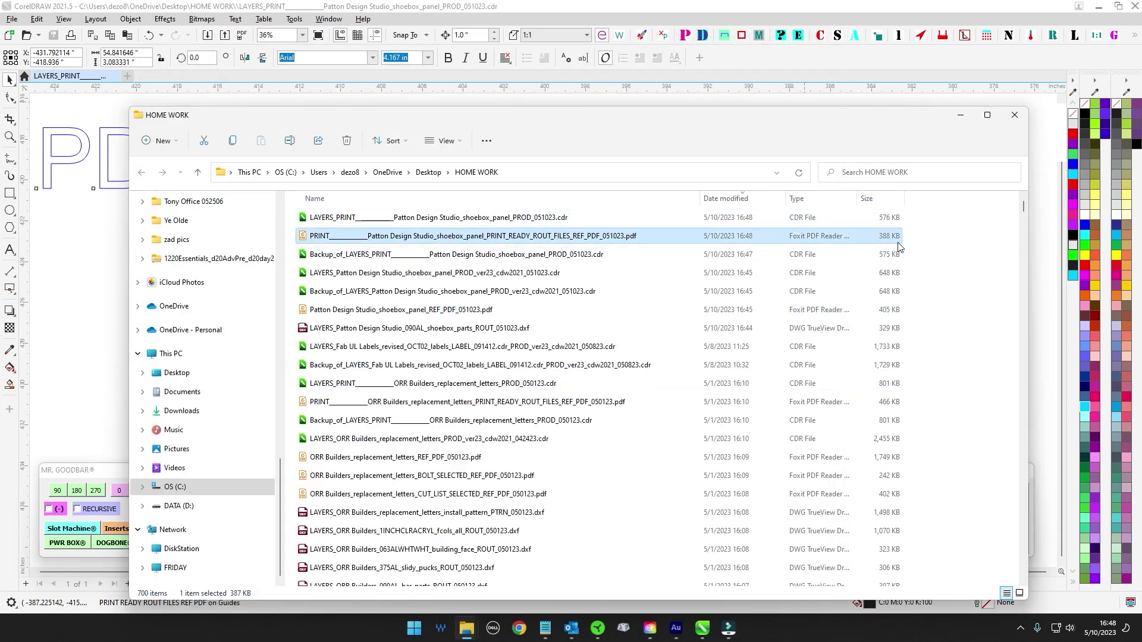
left_click(876, 315)
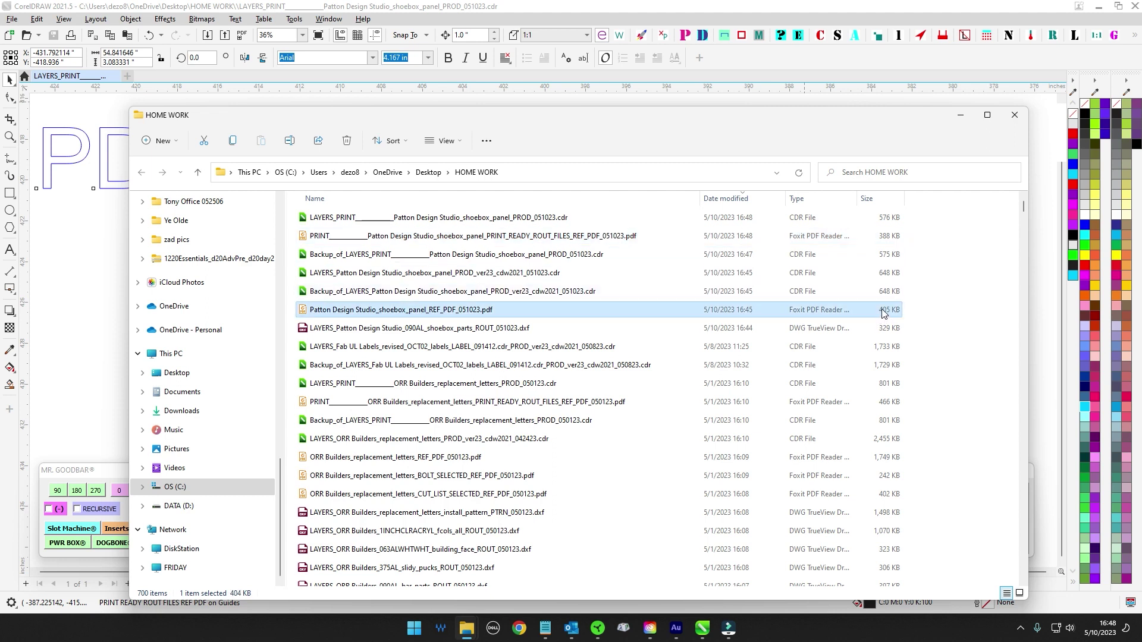
Step: Highlight the two shoebox_panel PDFs together with the 090AL_shoebox_parts DXF, and reduce the selection to the two PDFs
left_click(592, 237, "ctrl")
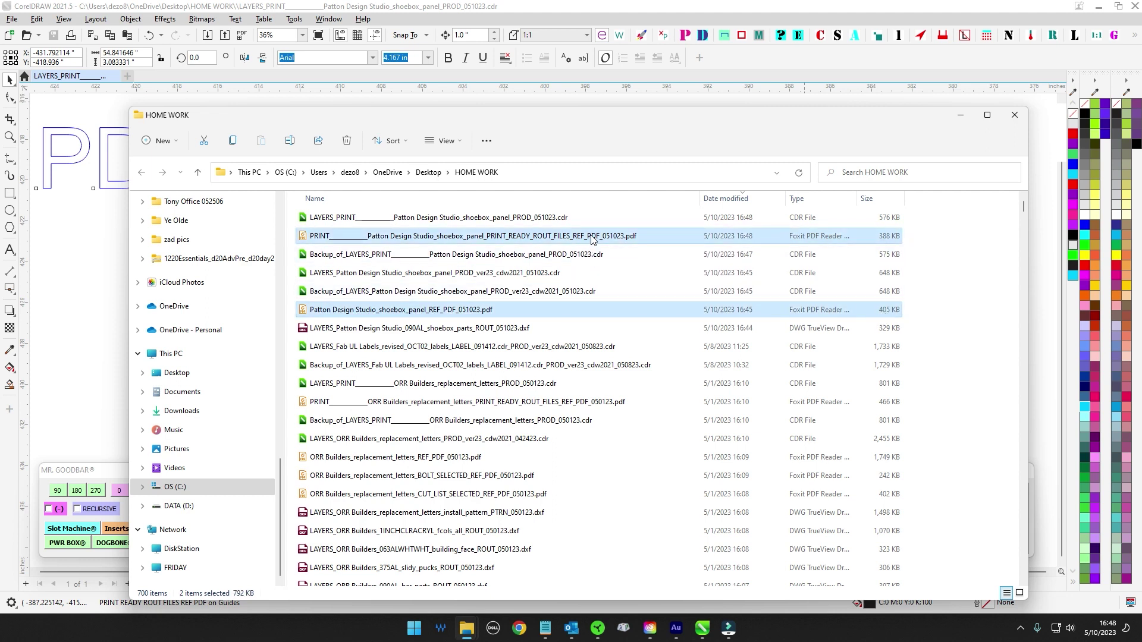
left_click(511, 331, "ctrl")
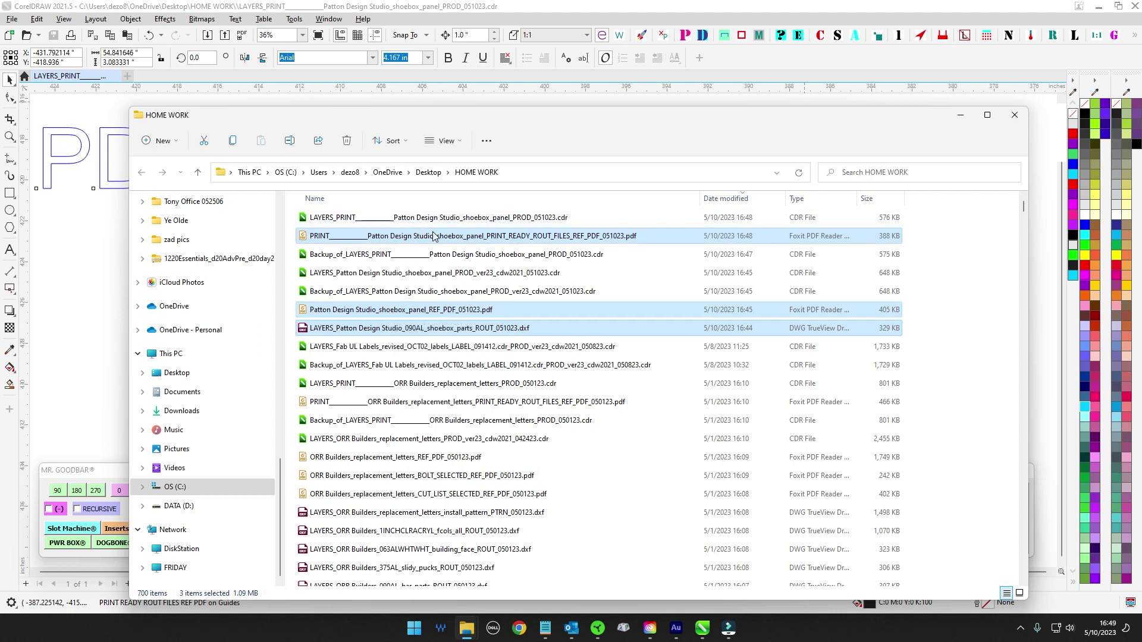
left_click(463, 309)
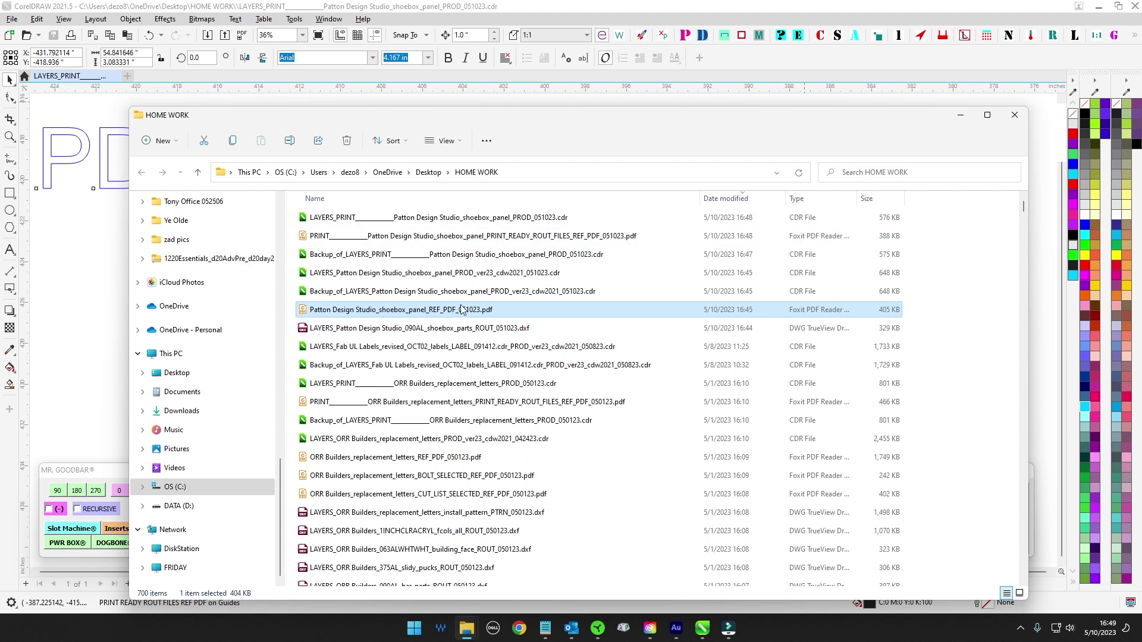
left_click(482, 236, "ctrl")
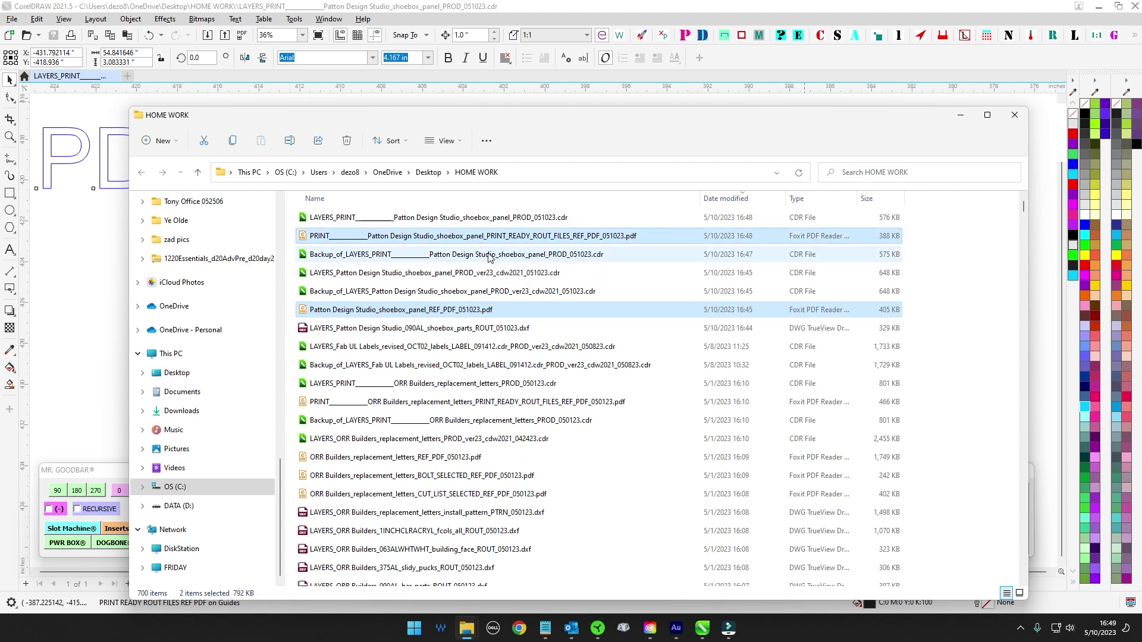
Step: Minimize the HOME WORK folder to return to CorelDRAW, clear the text selection and close Exporter Home
left_click(960, 115)
scroll(523, 317, "down", 1)
left_click(567, 340)
scroll(574, 343, "down", 2)
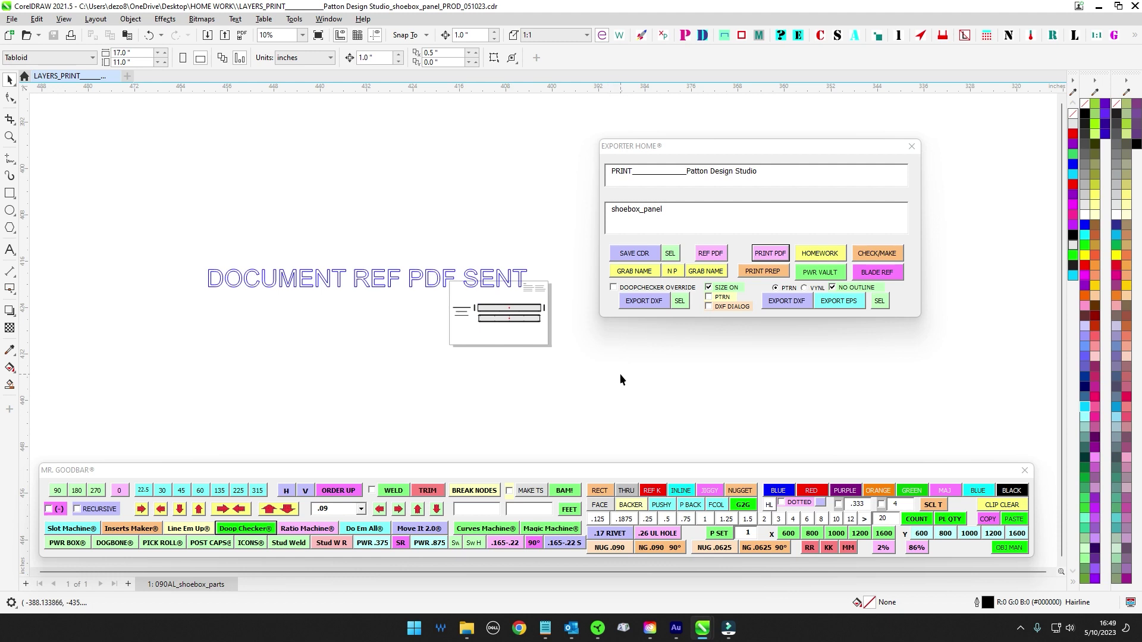
left_click_drag(757, 181, 805, 260)
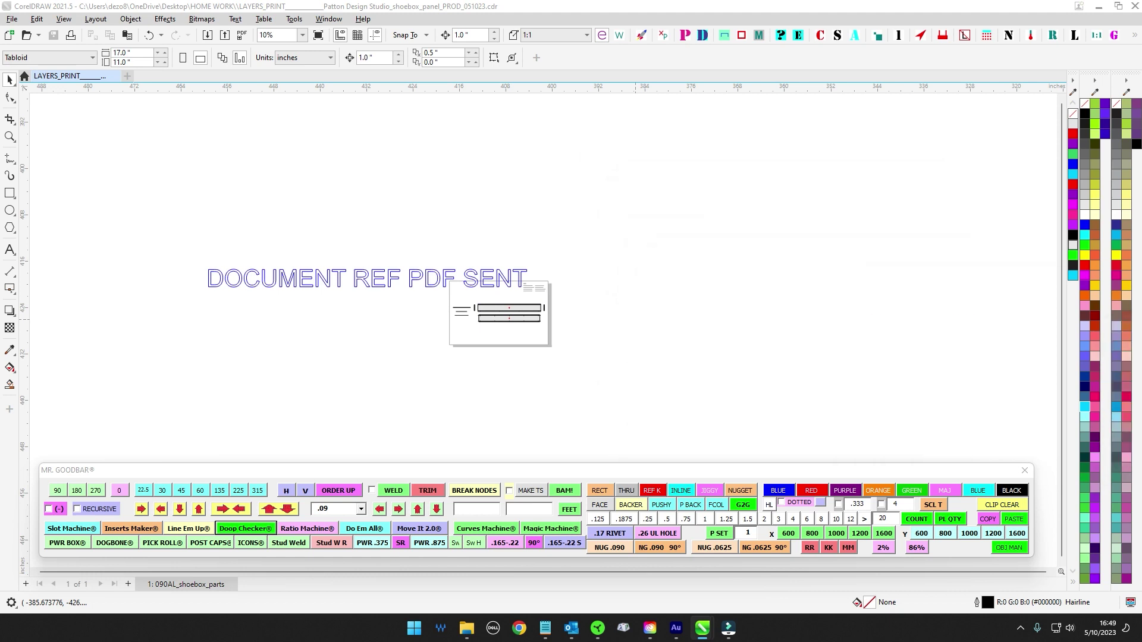
Step: Examine the tabloid print page with its .090" aluminum shoebox parts, SEE LAYERS note and QC checklist
scroll(506, 285, "up", 2)
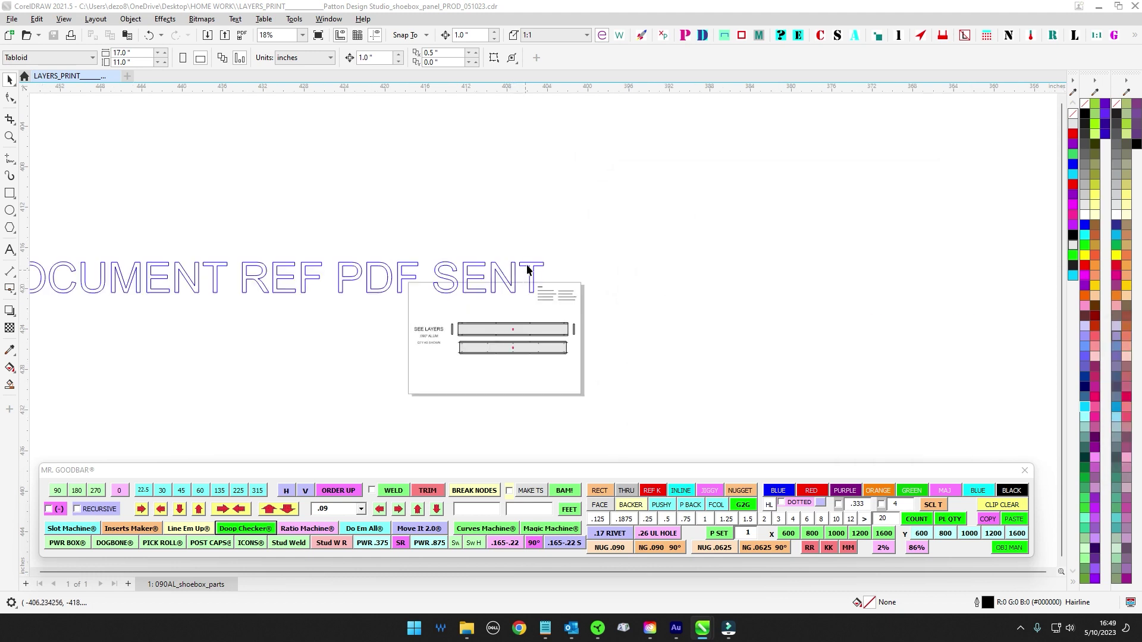
scroll(536, 272, "down", 1)
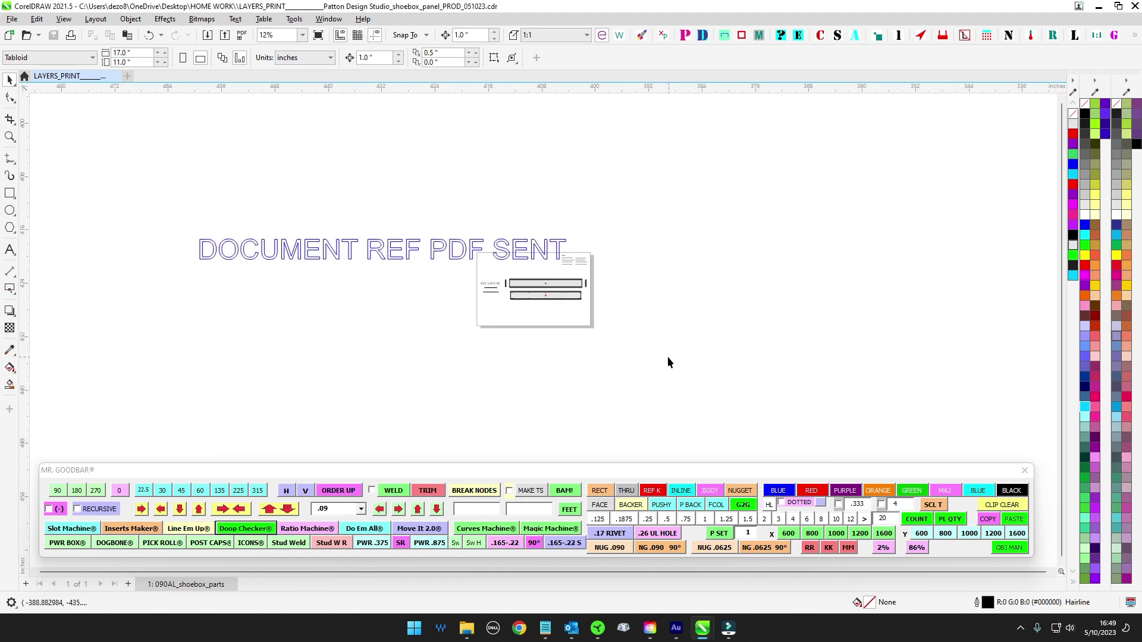
scroll(667, 355, "up", 1)
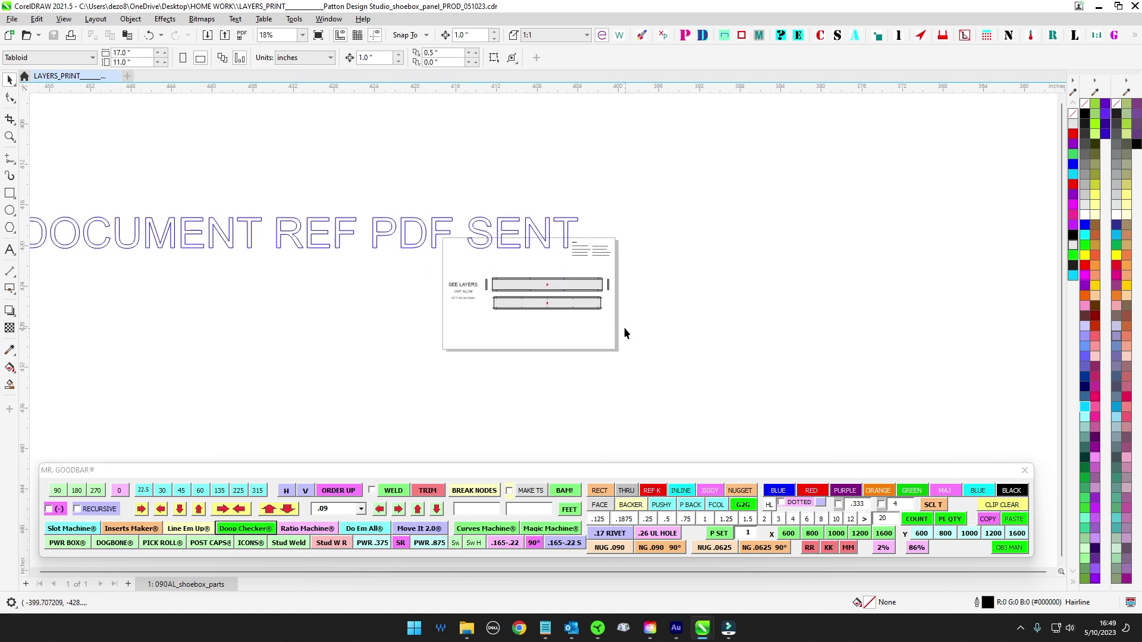
scroll(618, 315, "up", 2)
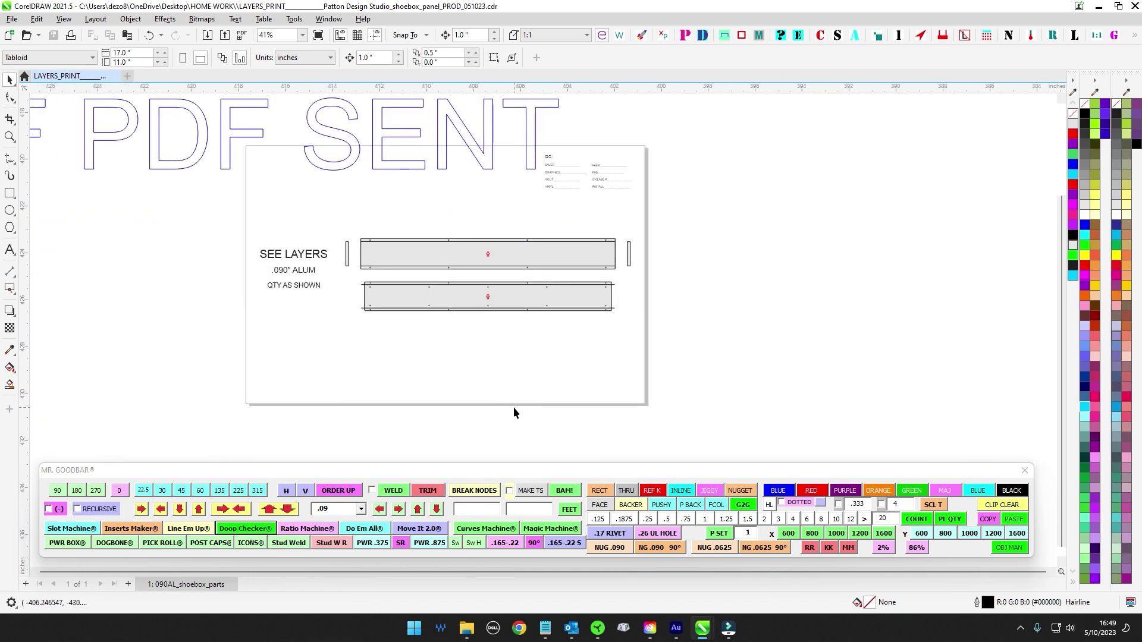
left_click_drag(505, 367, 536, 364)
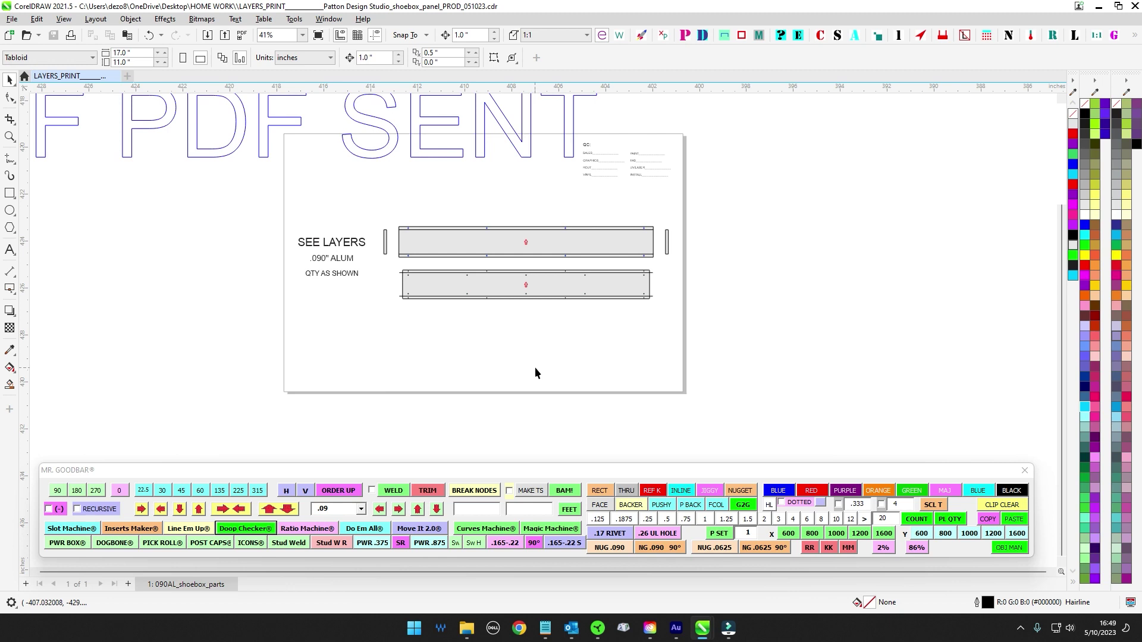
scroll(533, 376, "down", 3)
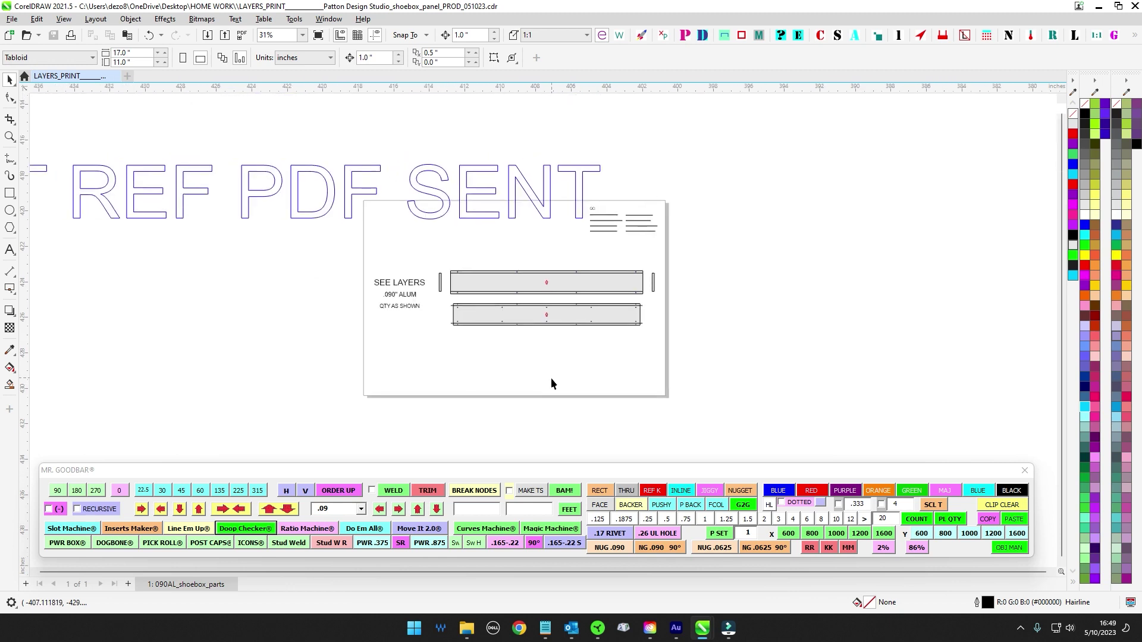